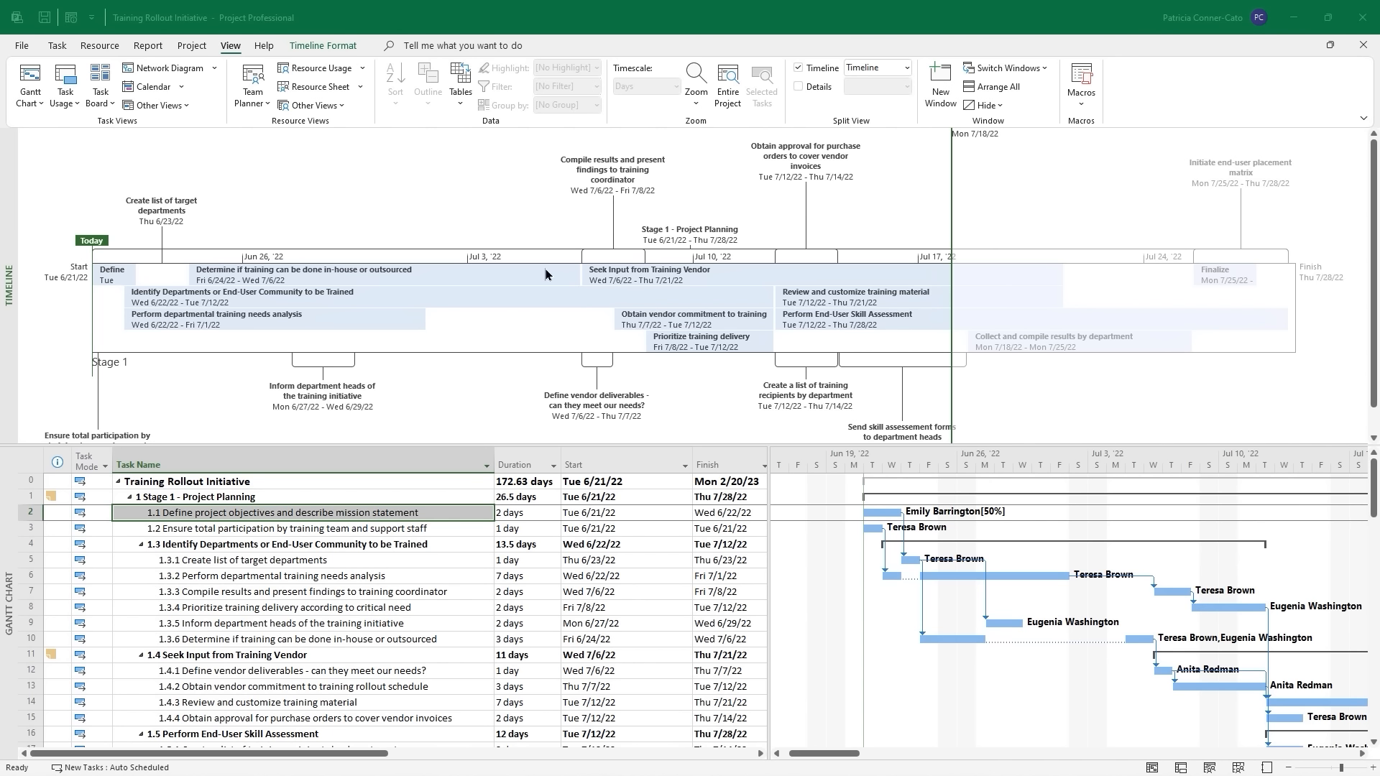
Hide the Timeline pane so that only the Gantt Chart is displayed.
click(10, 550)
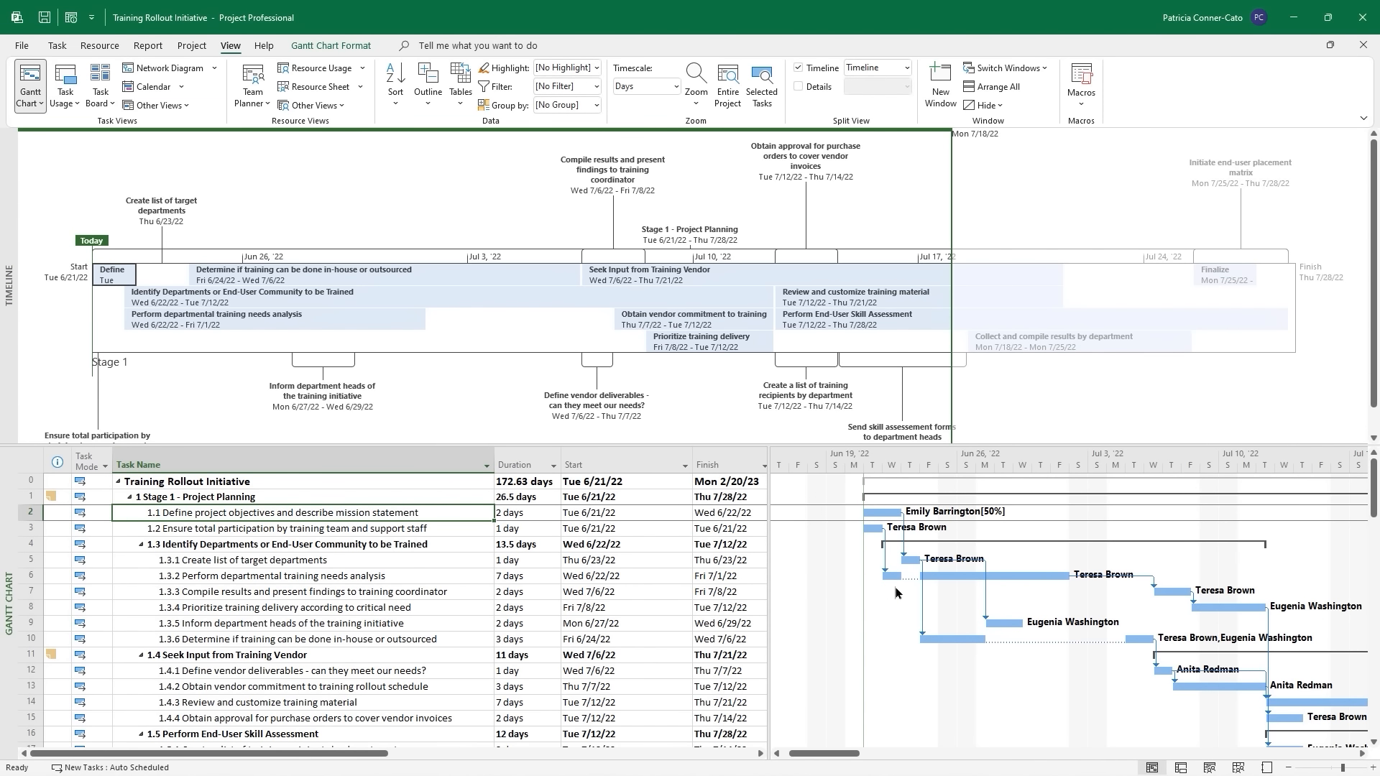
mouse_move(879, 575)
drag(798, 75, 798, 151)
click(798, 69)
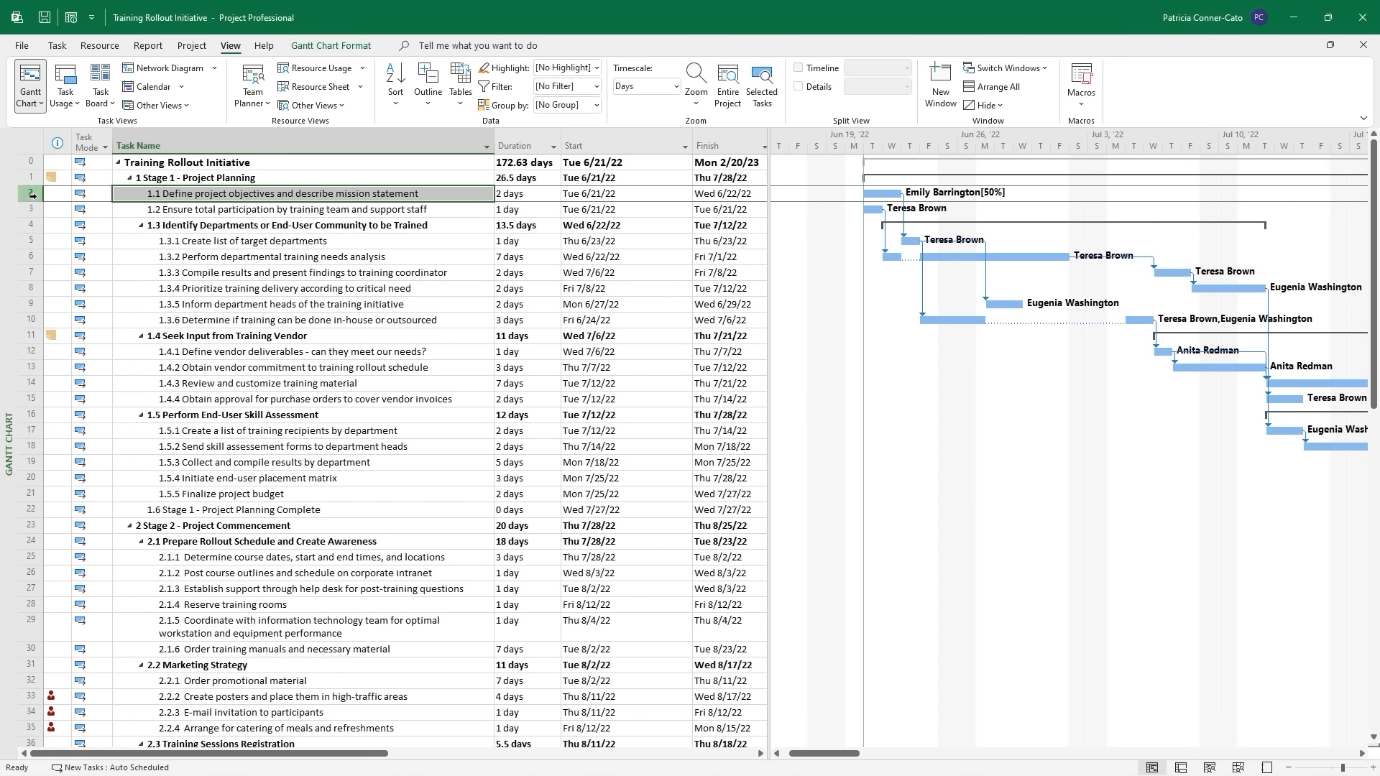
Mark tasks 1.1 and 1.2 in Stage 1 - Project Planning as 100% complete.
drag(32, 196, 33, 212)
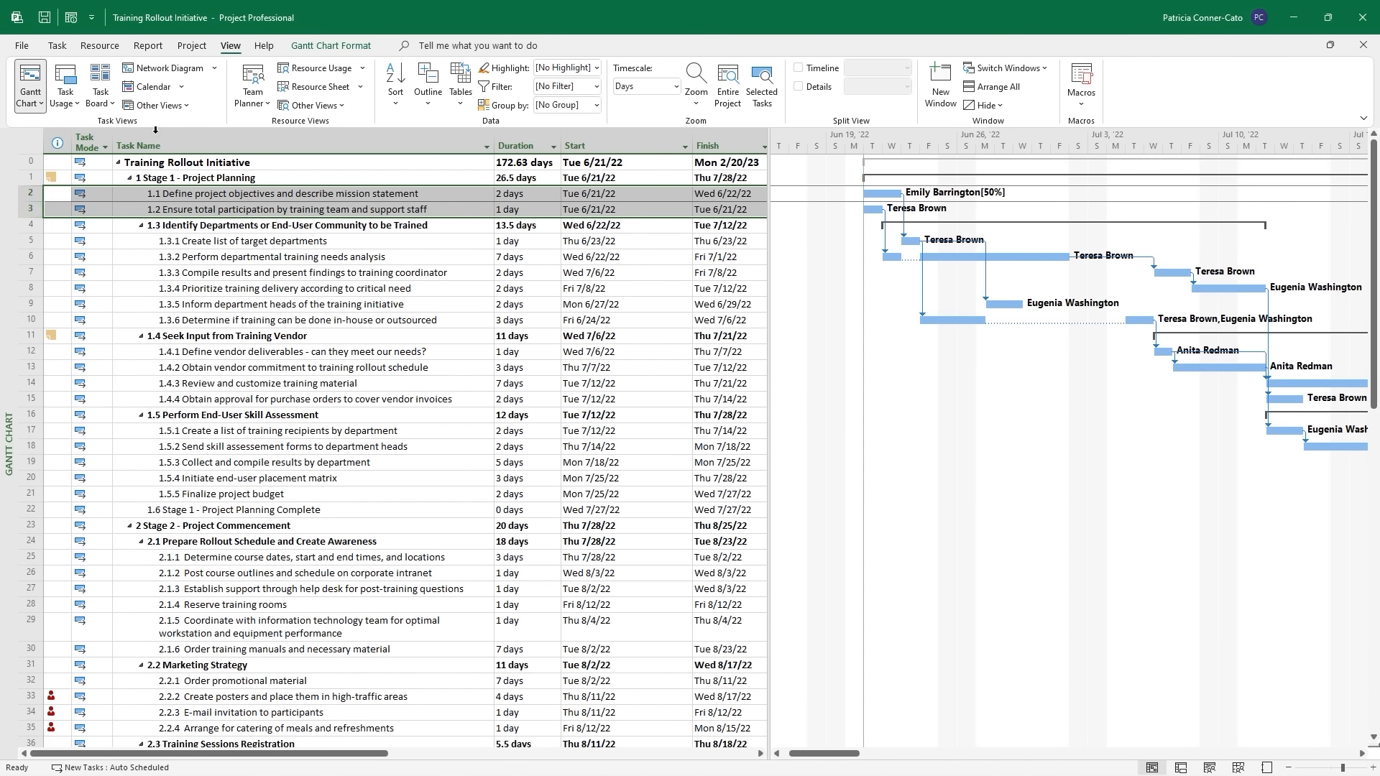
click(57, 48)
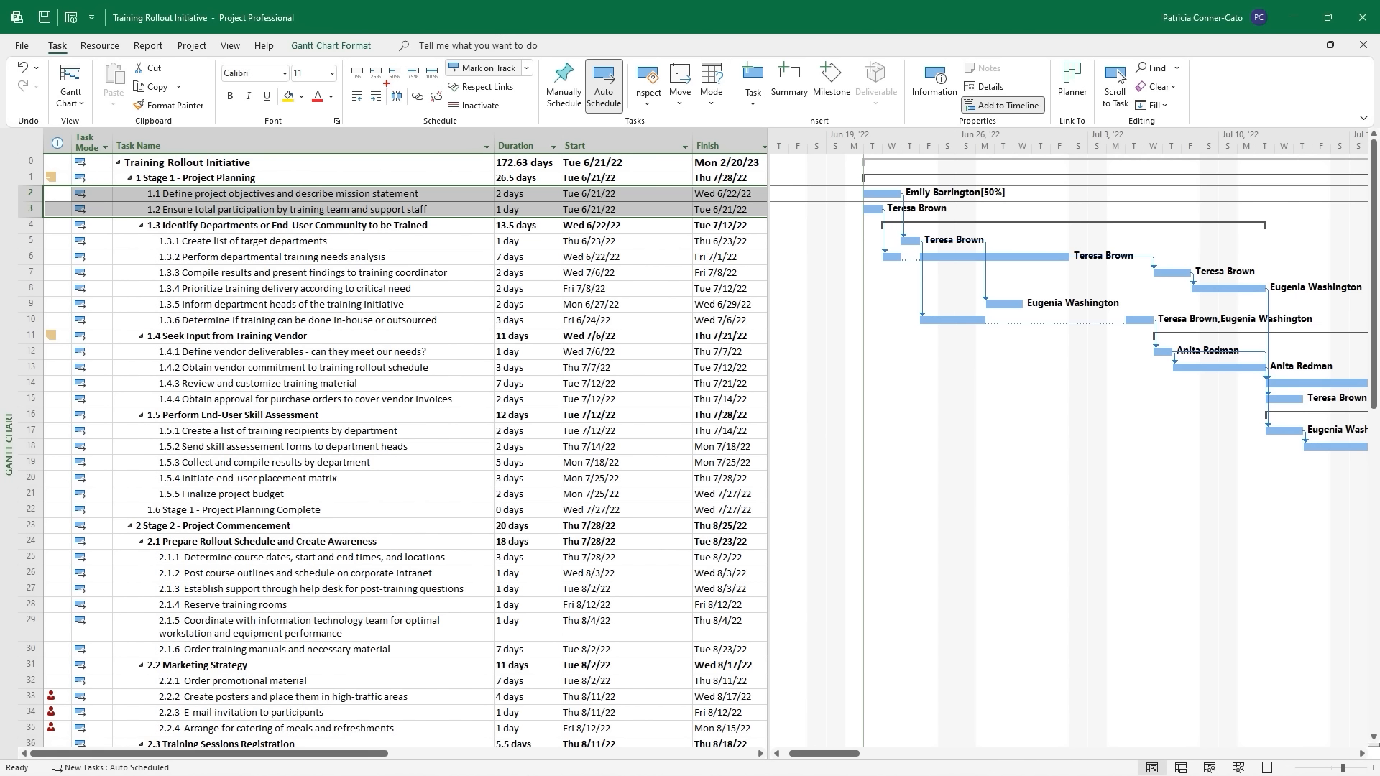
drag(386, 83, 349, 134)
drag(400, 87, 436, 138)
key(Escape)
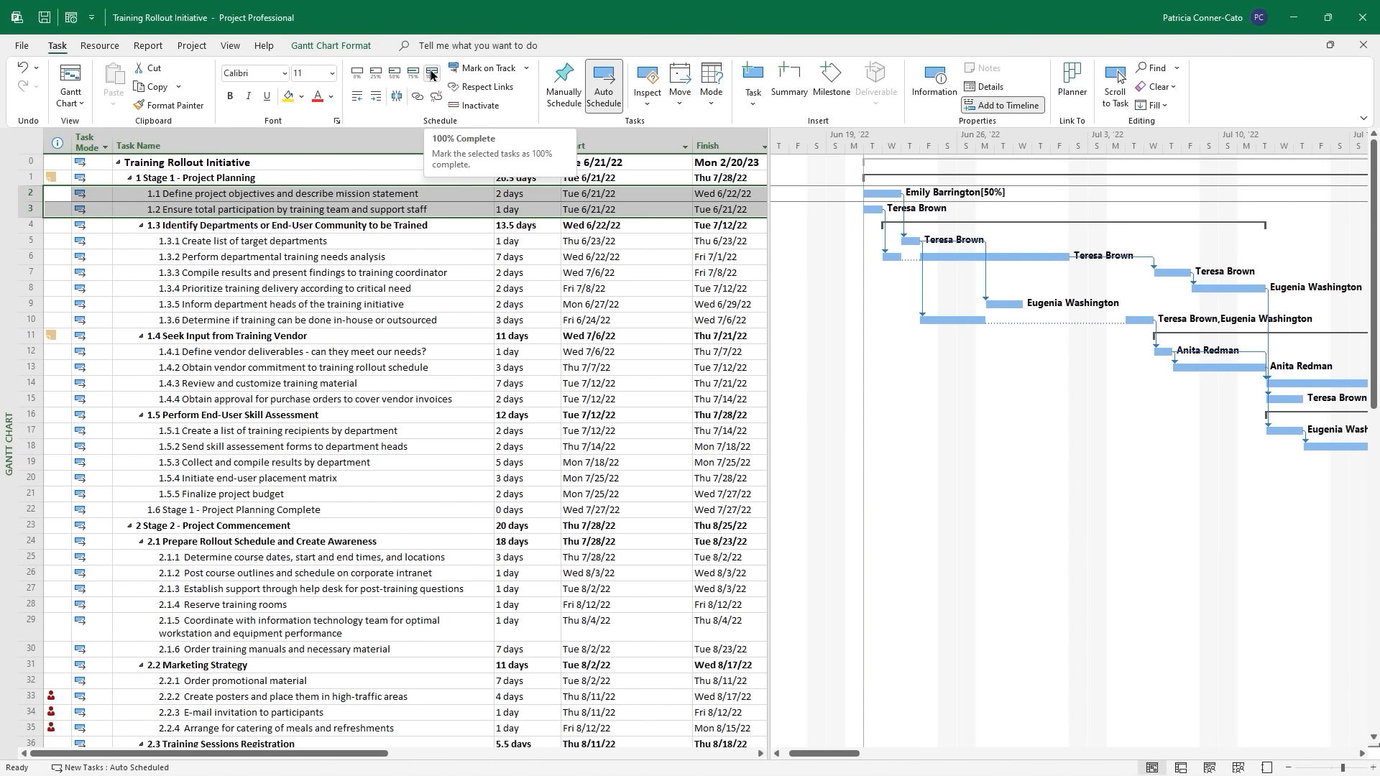
click(432, 73)
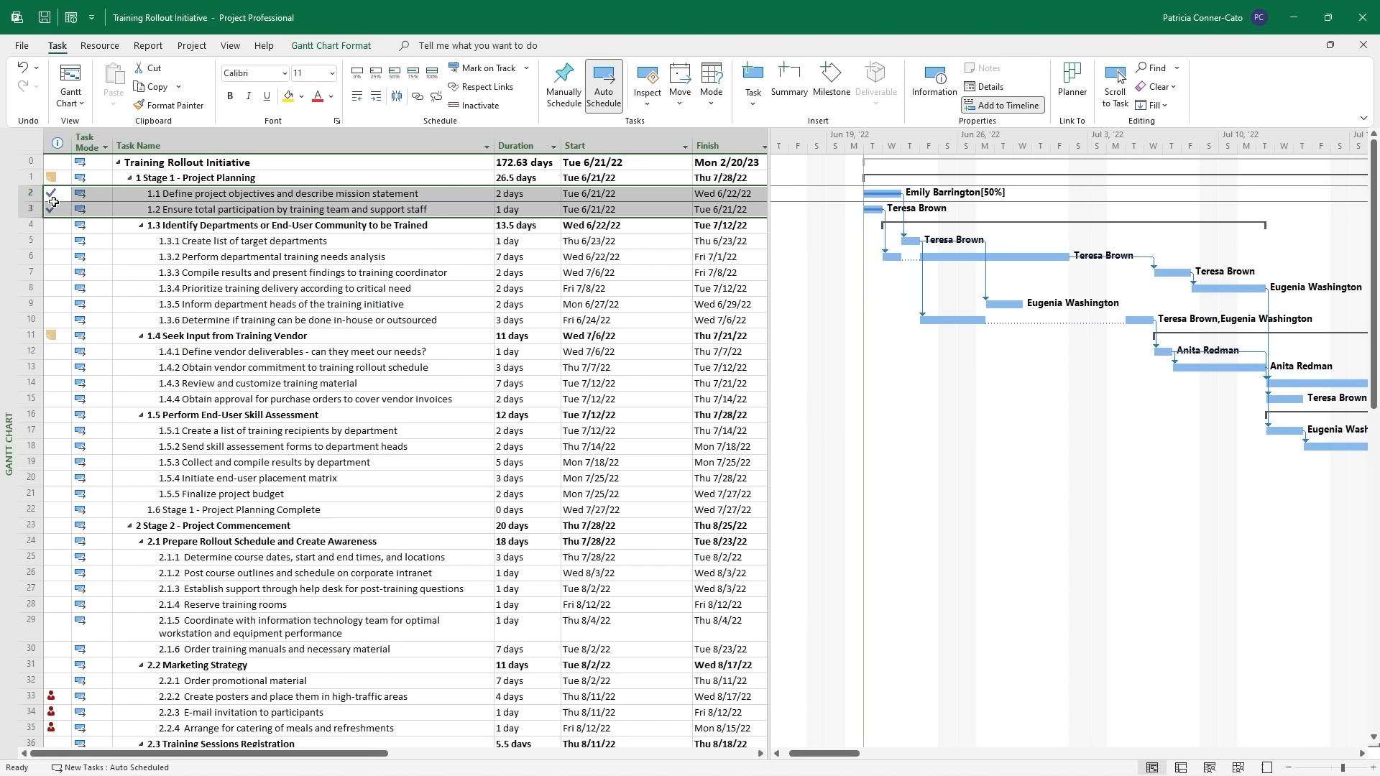
mouse_move(53, 201)
Mark task 1.2, Ensure total participation by training team and support staff, as 50% complete.
click(344, 259)
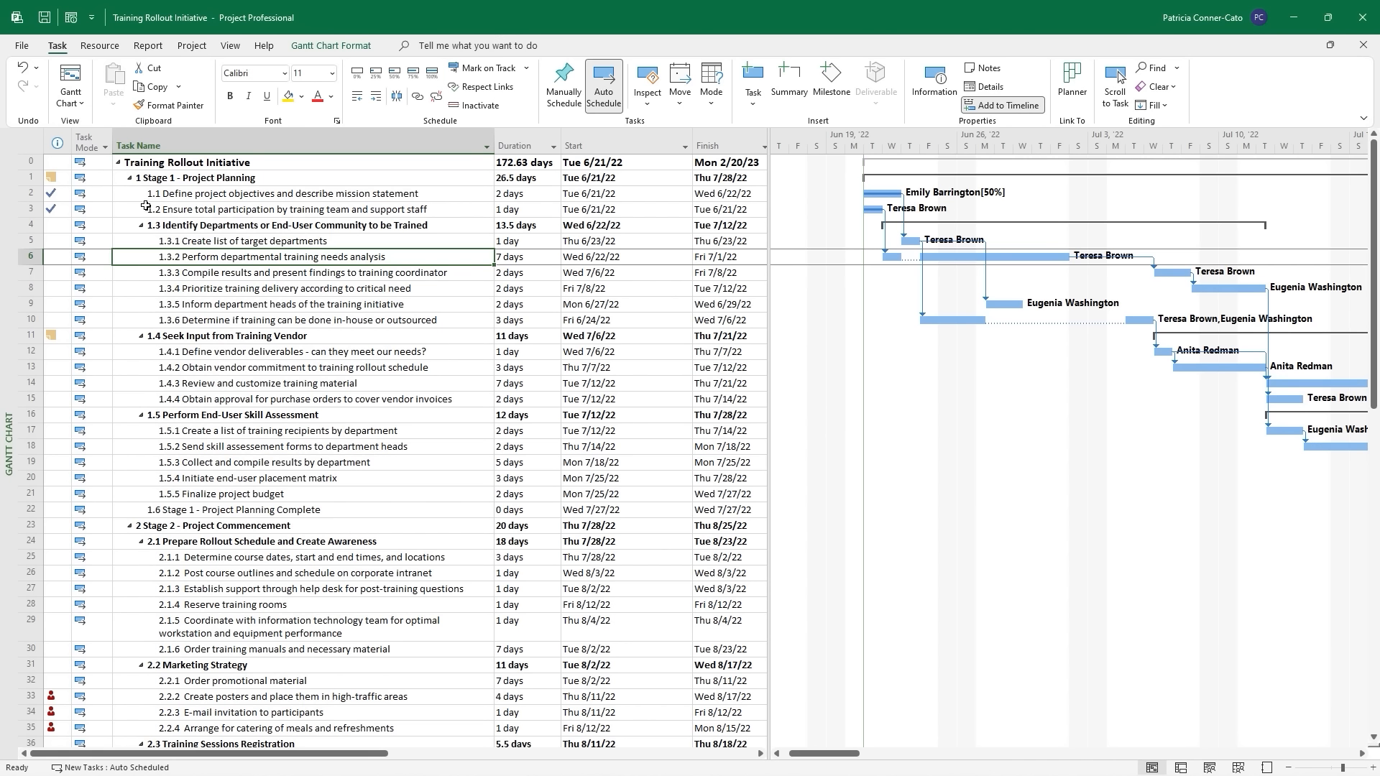
click(30, 210)
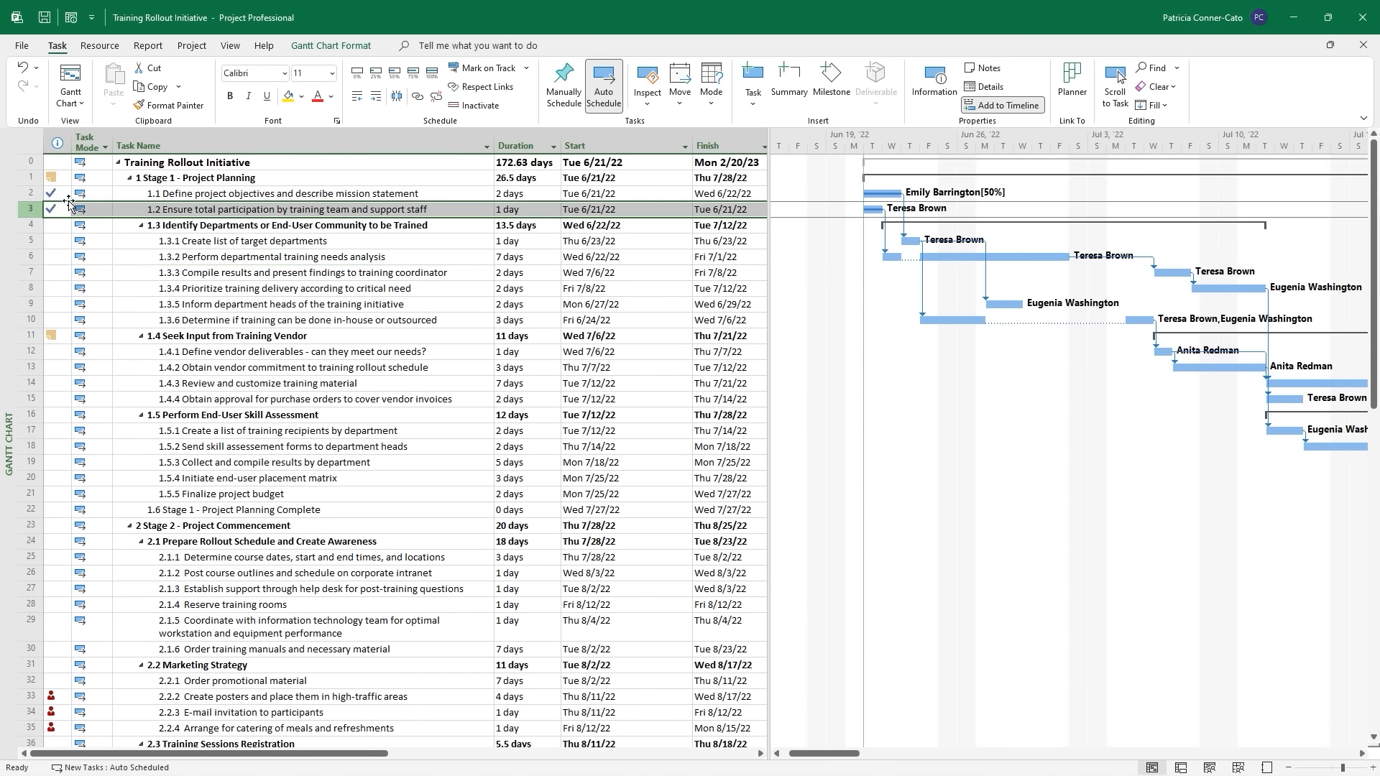
click(397, 72)
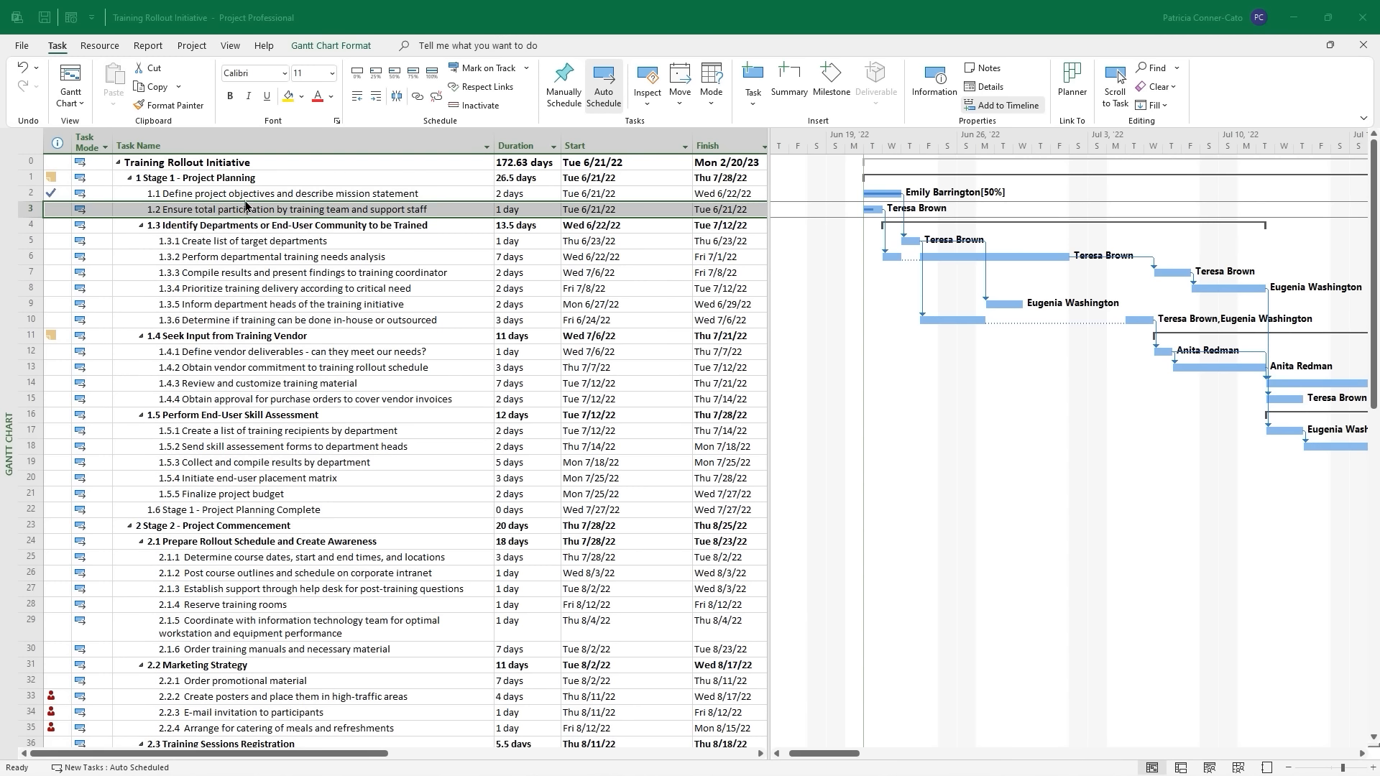
Switch the Gantt Chart's task sheet to the Tracking table.
click(230, 47)
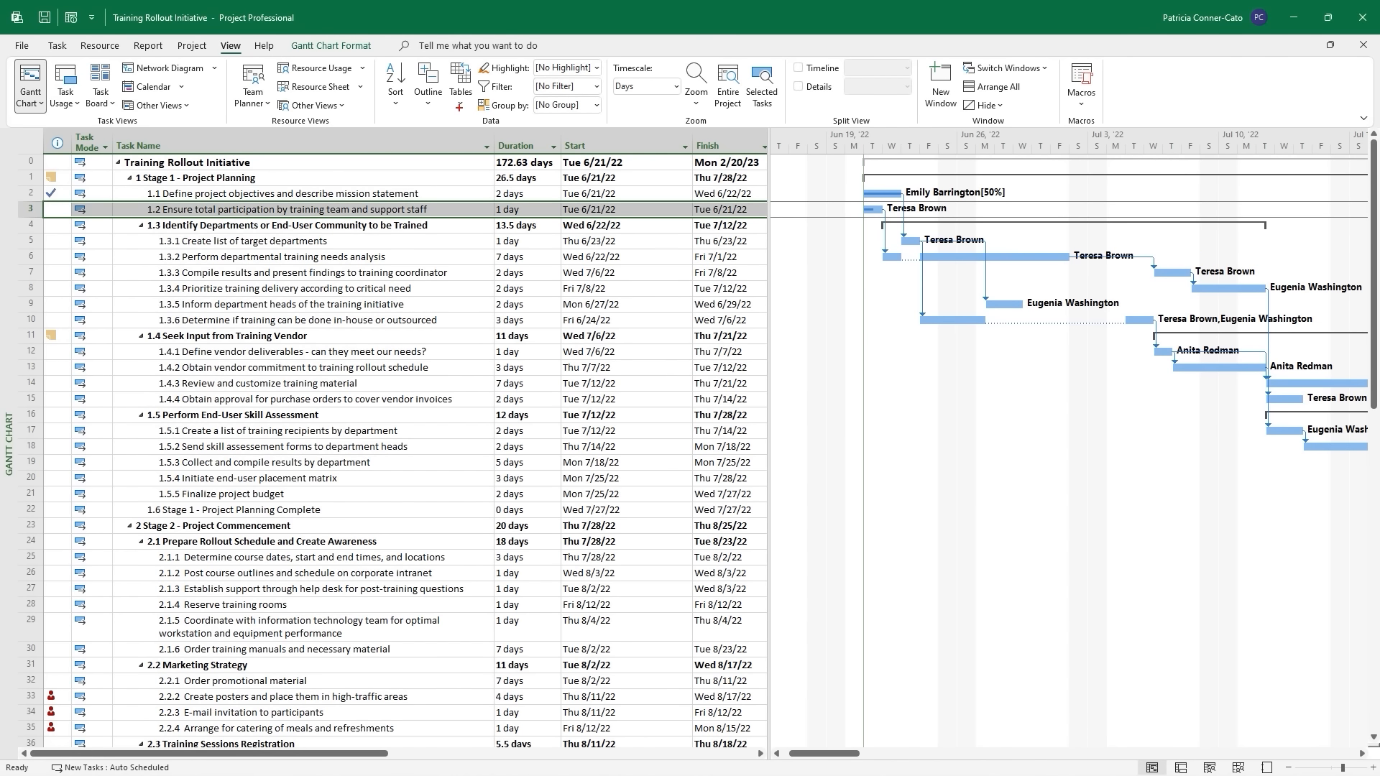
drag(460, 108, 464, 194)
click(461, 90)
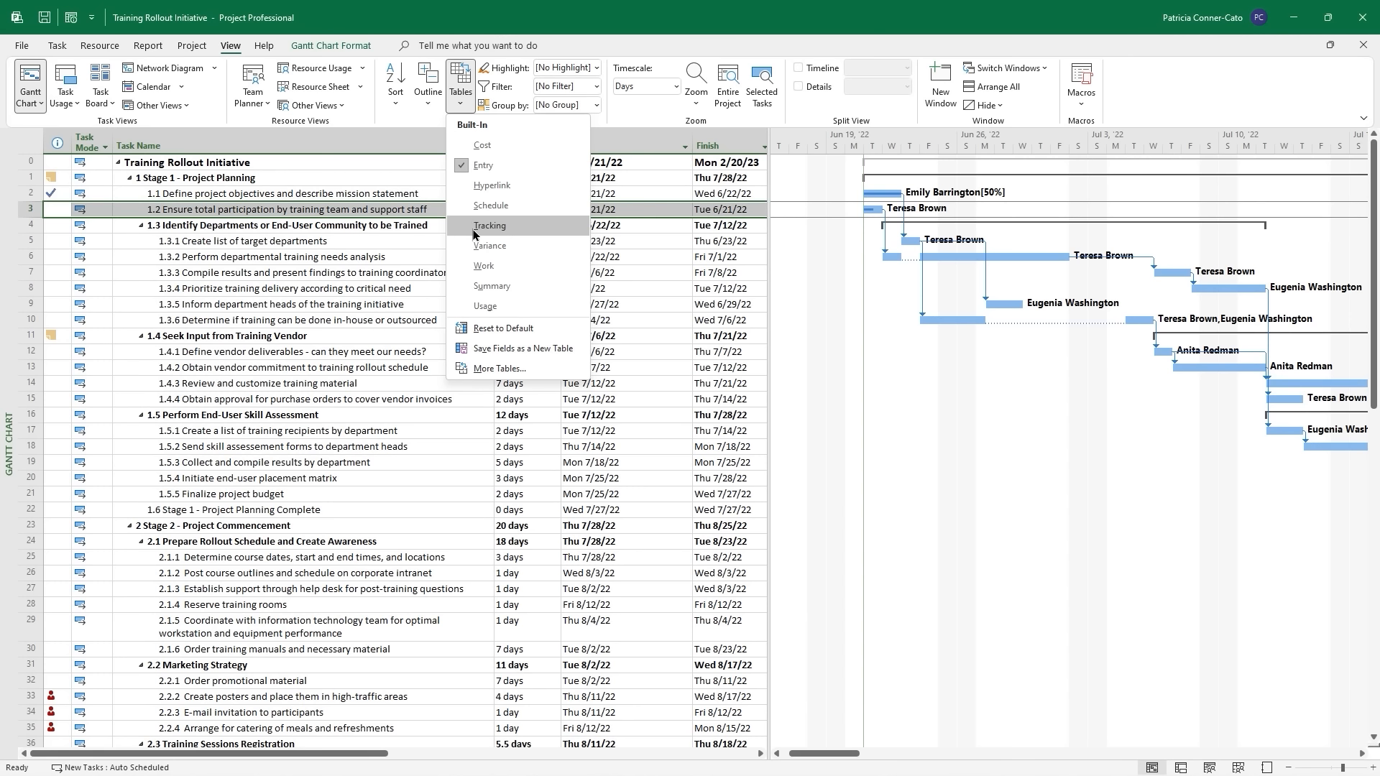
click(490, 225)
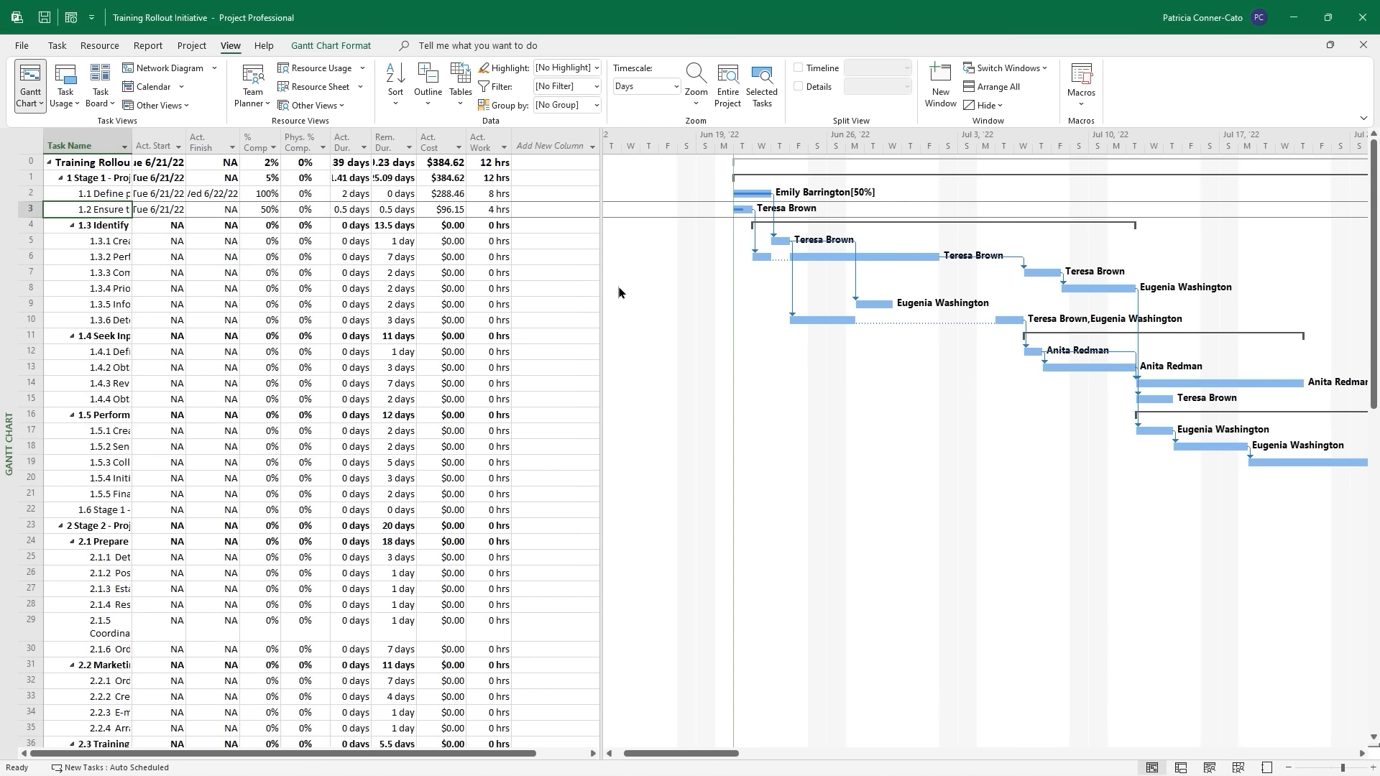
Widen the Task Name column to show the task names and extend the table area up to the remaining duration column.
drag(601, 294, 527, 287)
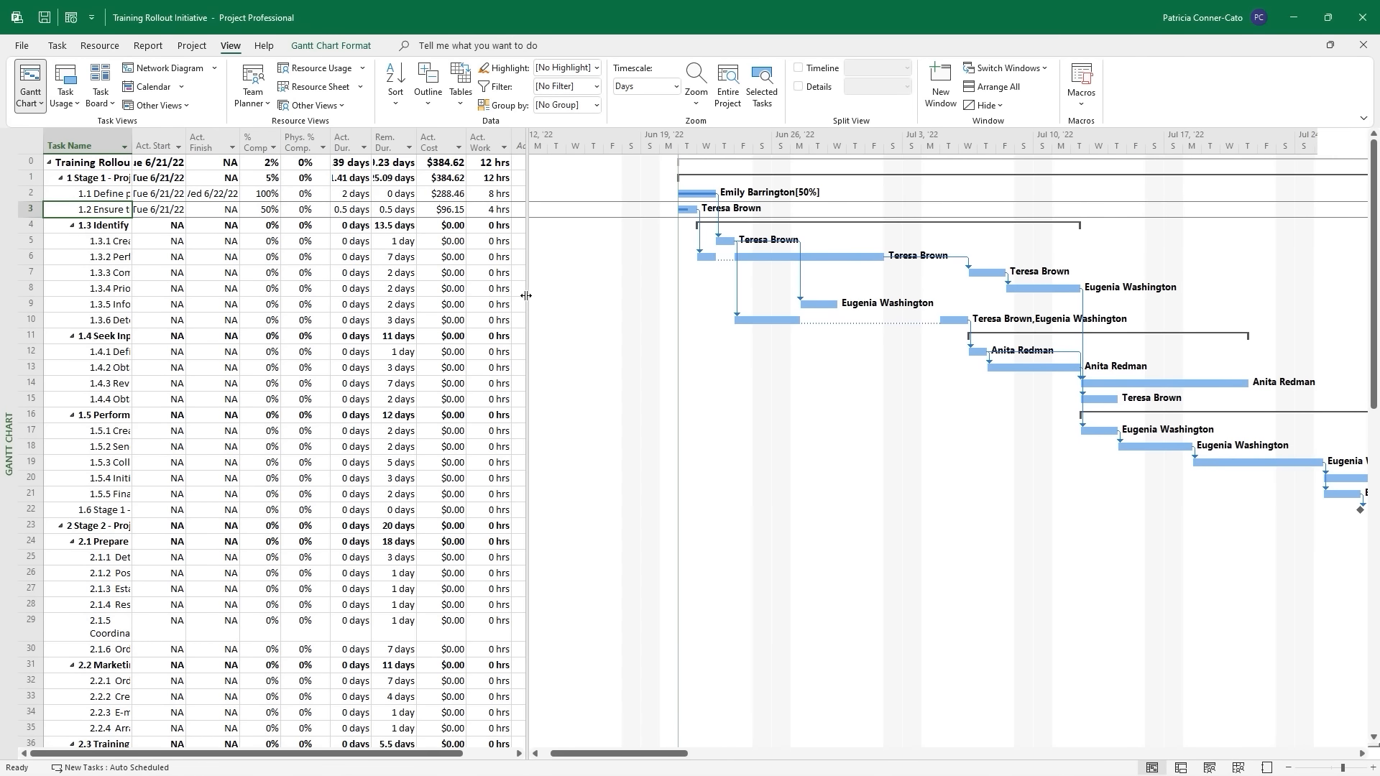
double_click(134, 140)
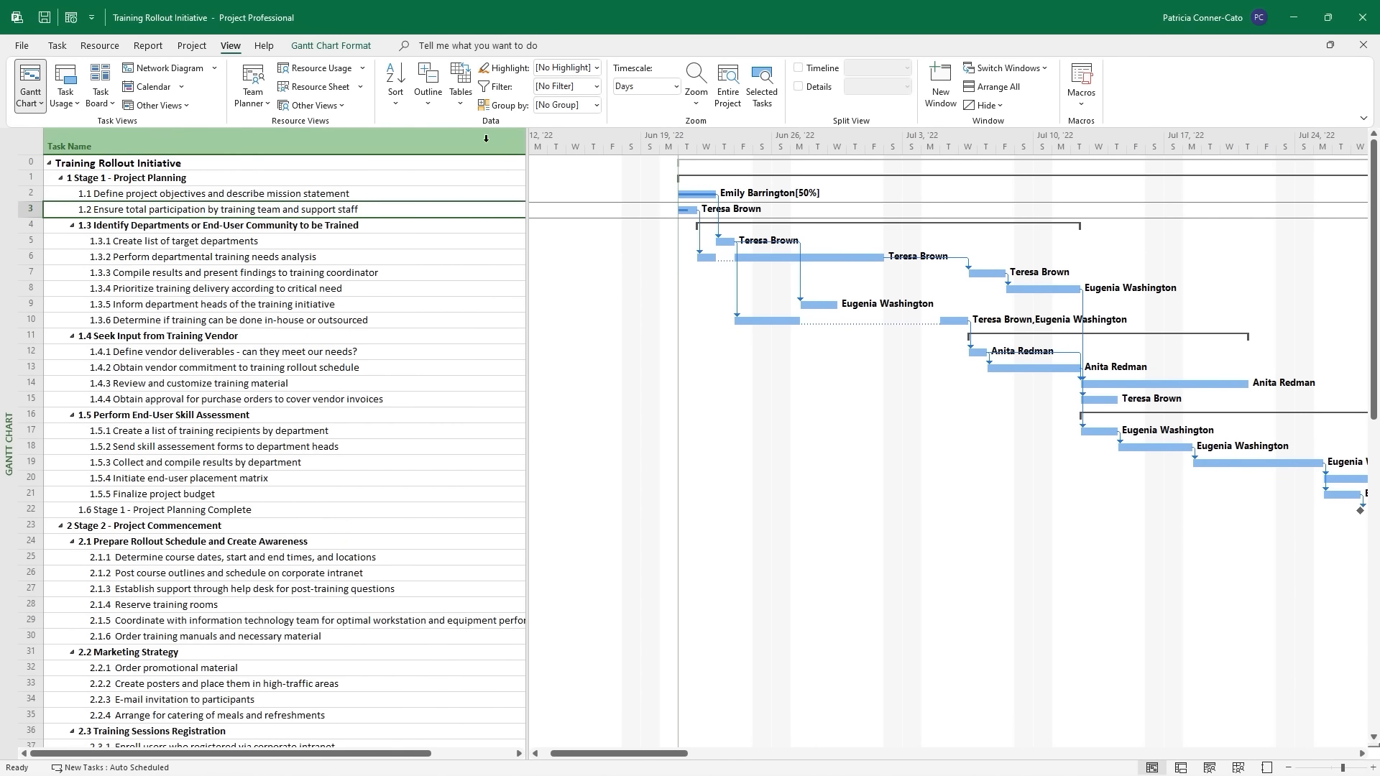
drag(528, 186, 759, 191)
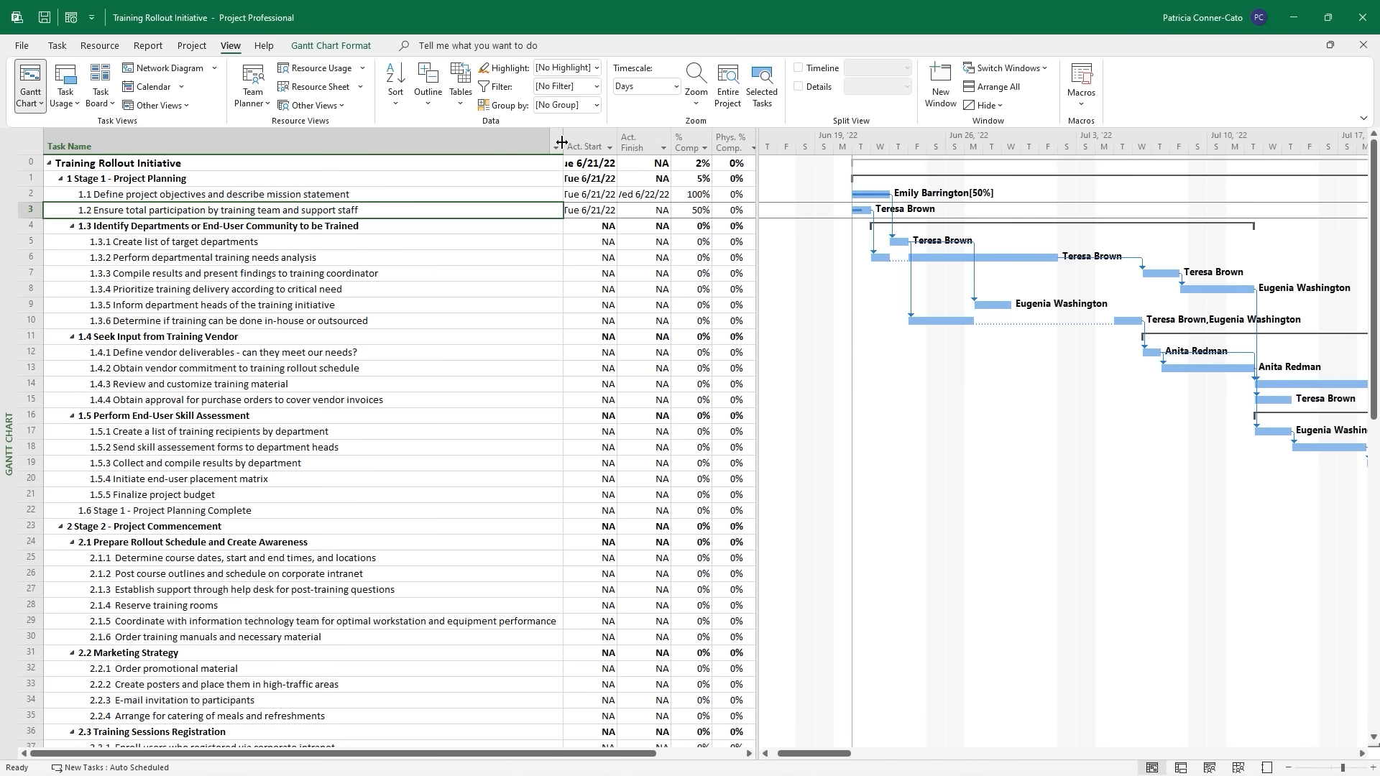
drag(561, 147, 462, 164)
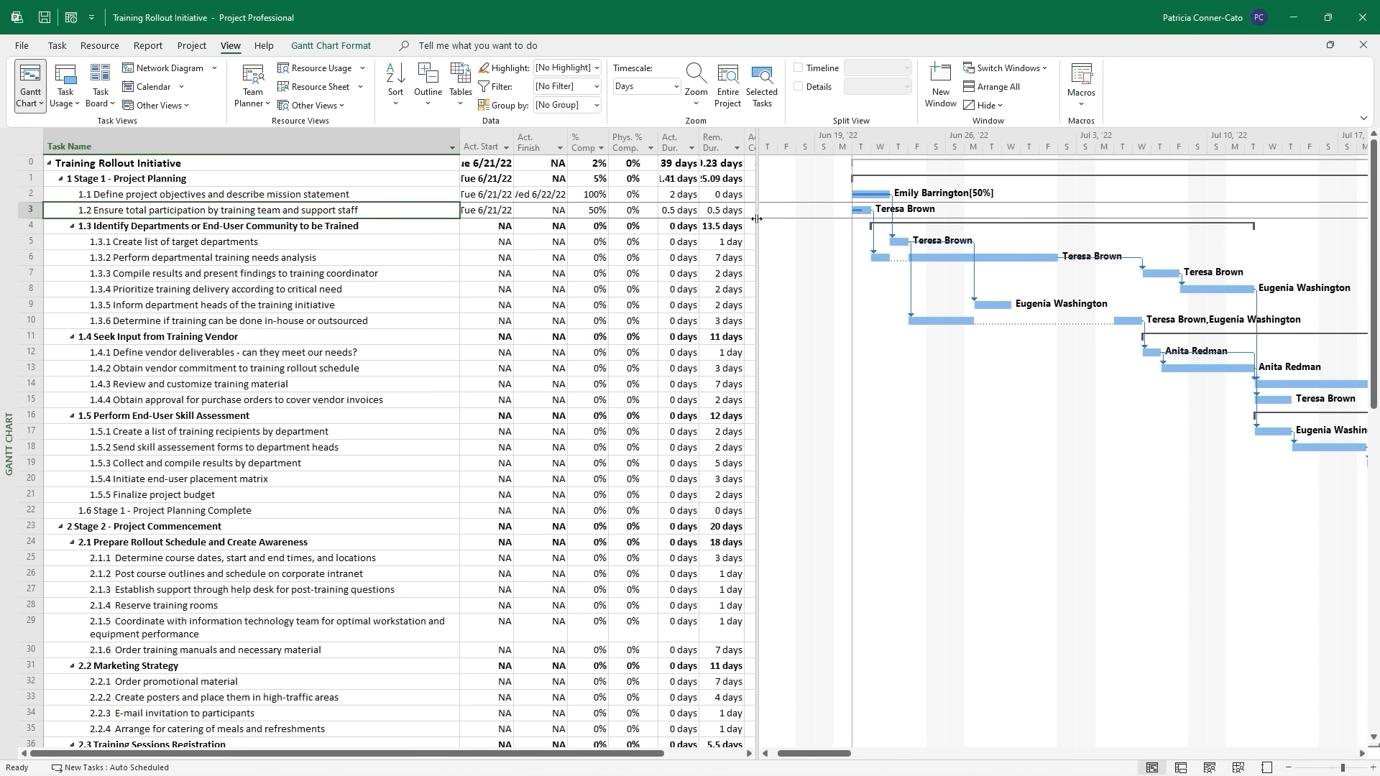
drag(757, 218, 748, 214)
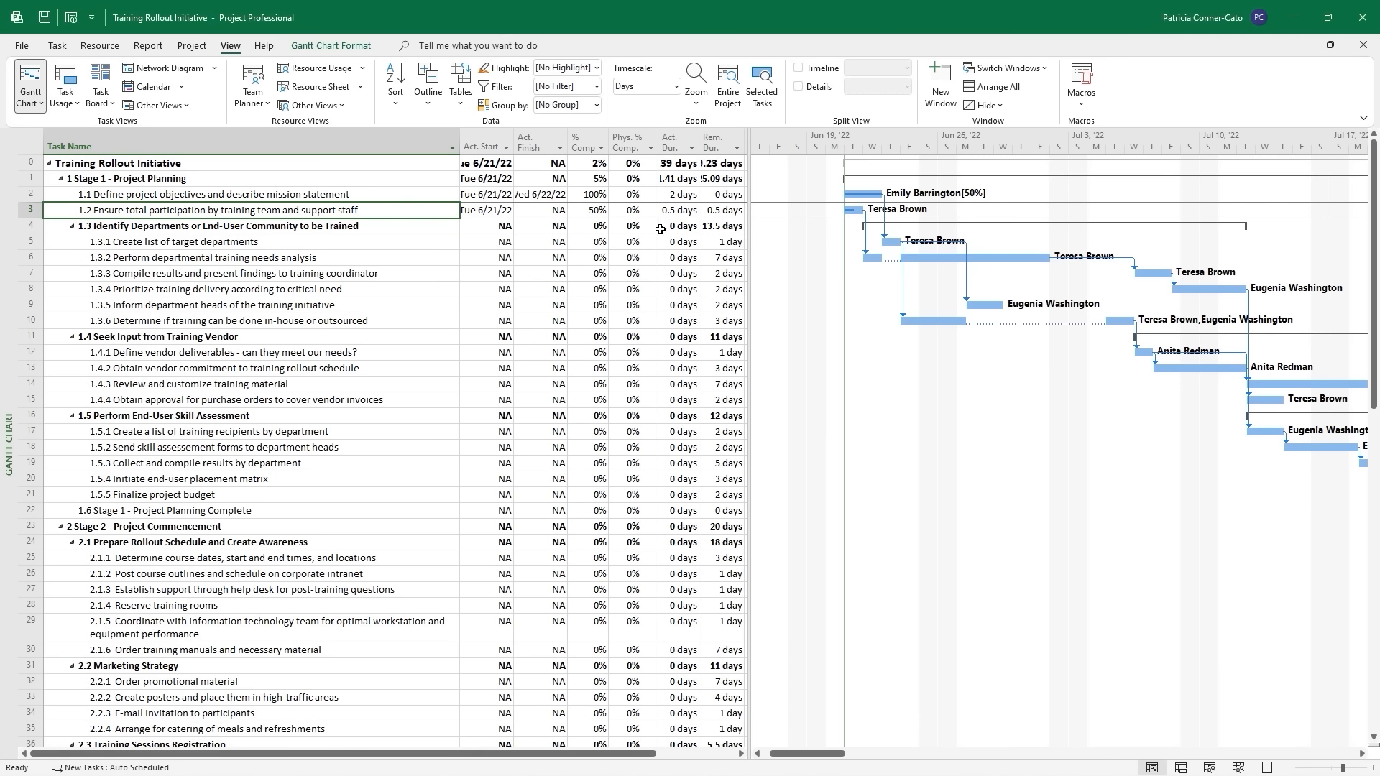
Set the actual duration of task 1.1 to 1 day and its remaining duration to 0 days.
click(687, 195)
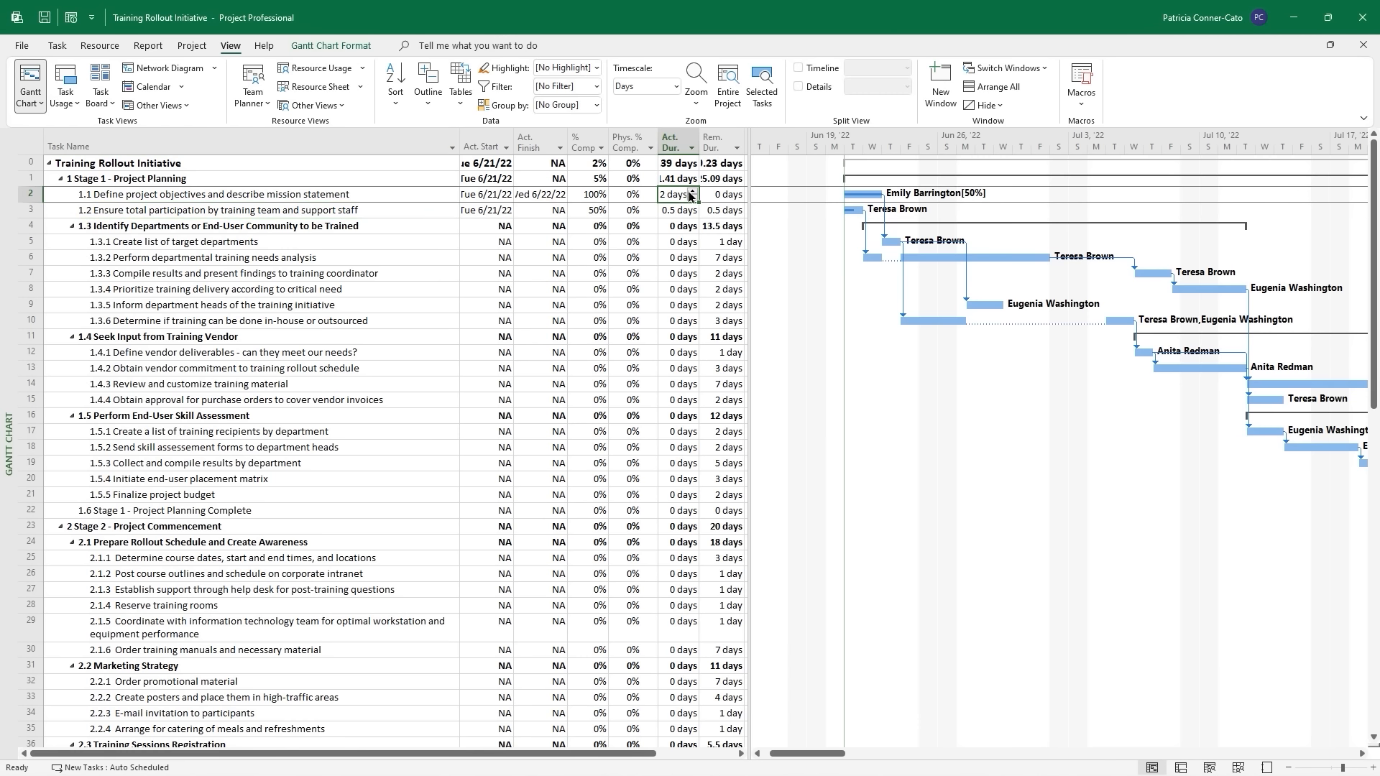
click(692, 198)
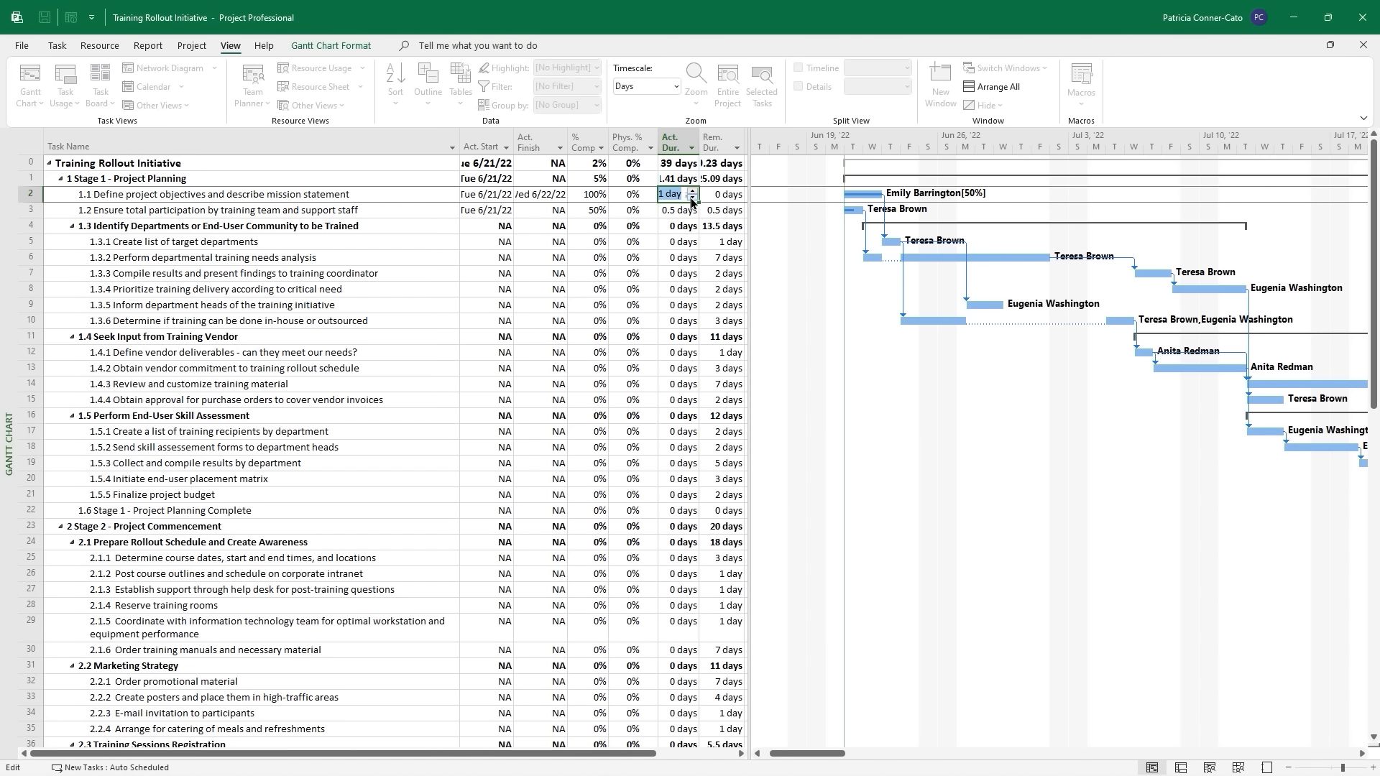
click(693, 213)
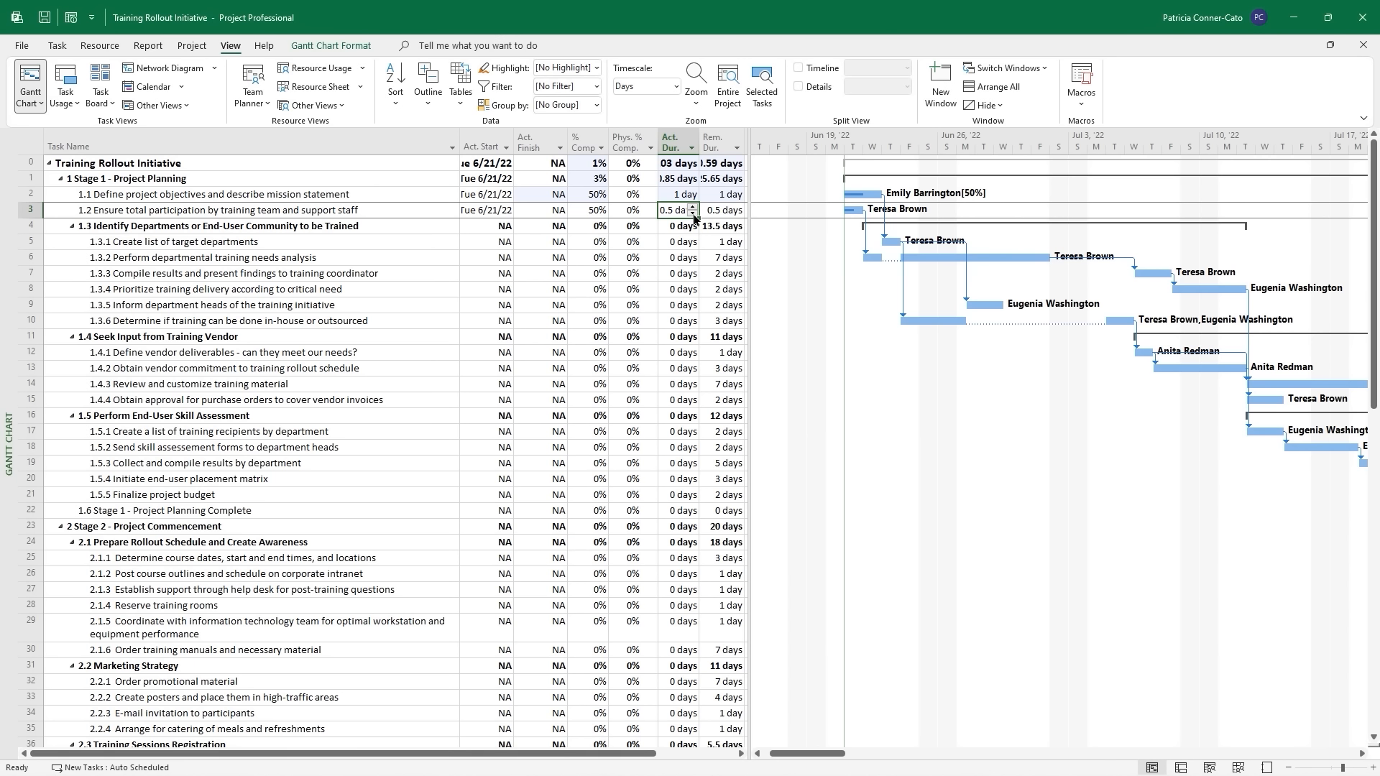
click(726, 198)
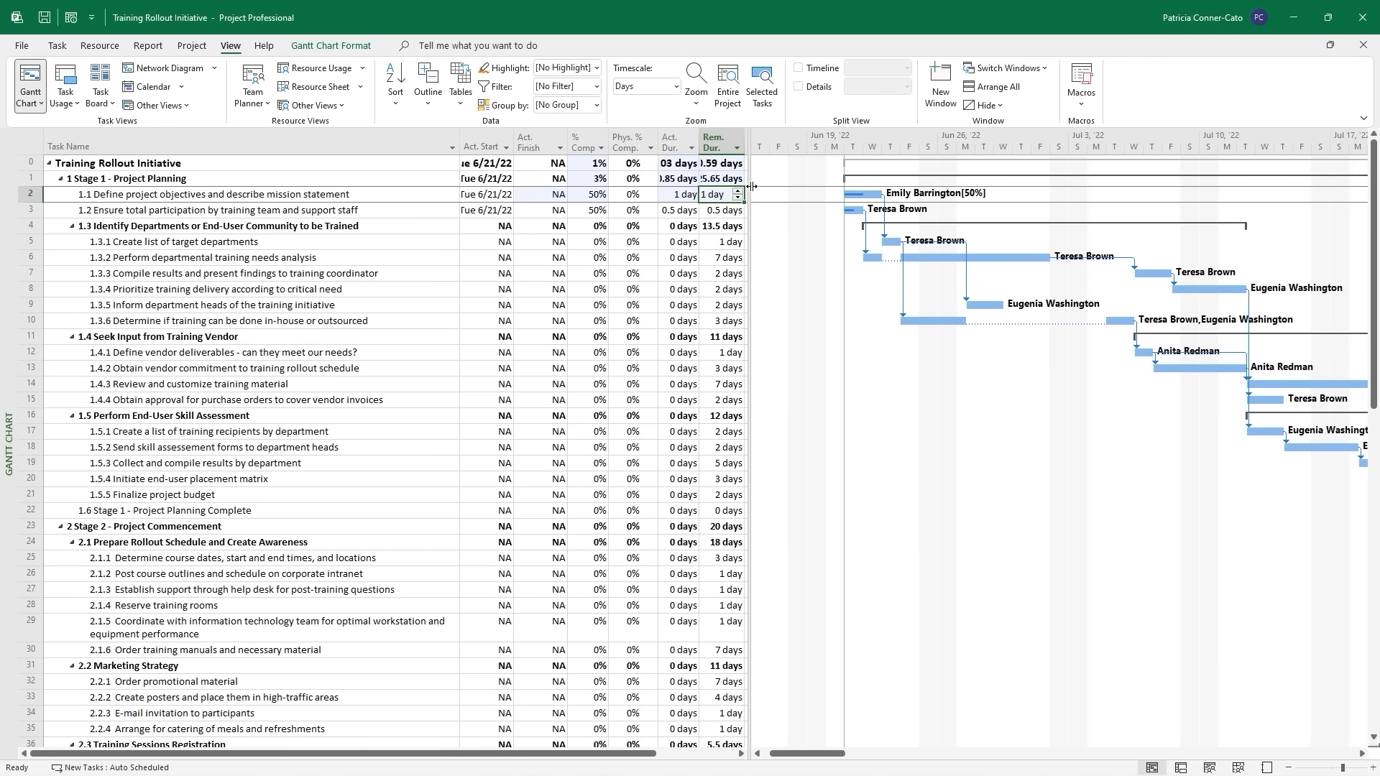
click(739, 198)
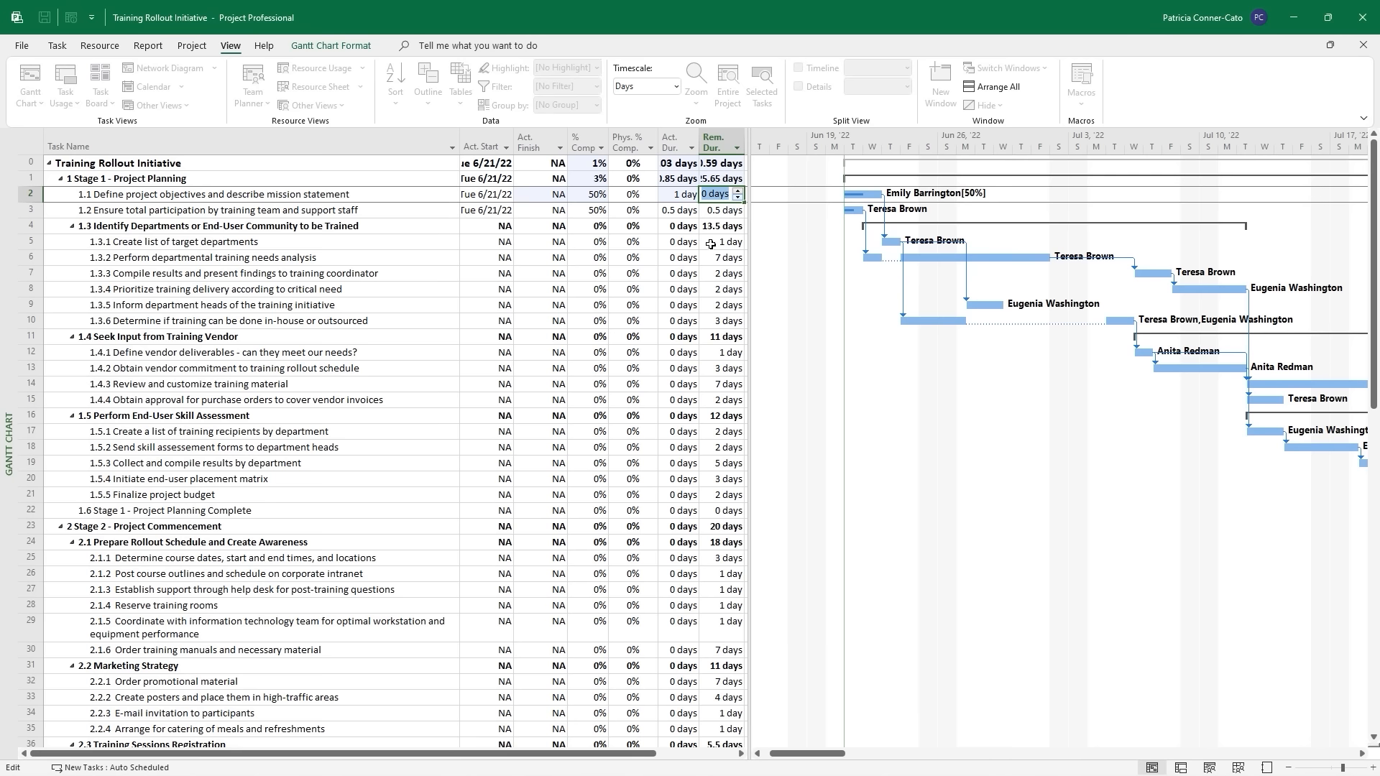
click(674, 242)
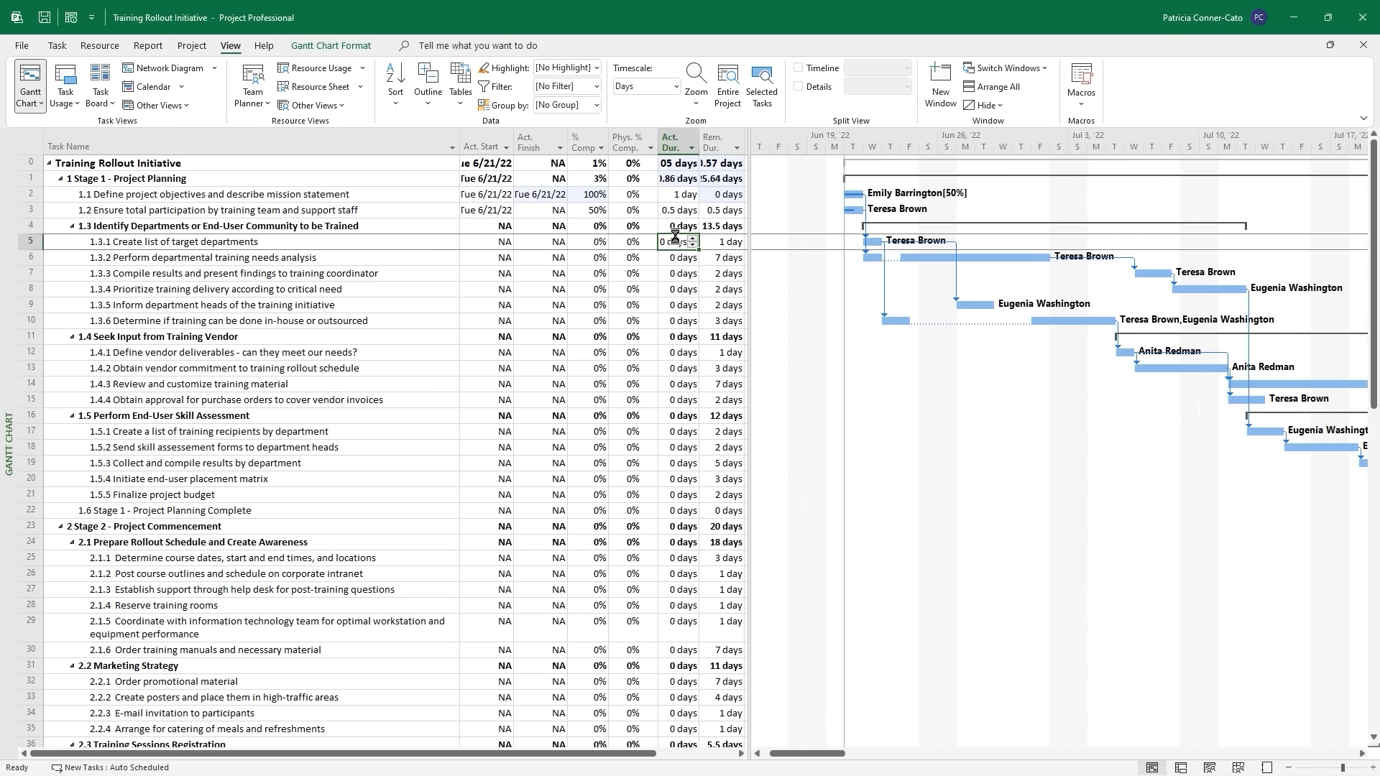
Extend the table area over the chart to show the actual cost and actual work columns.
drag(748, 242, 849, 241)
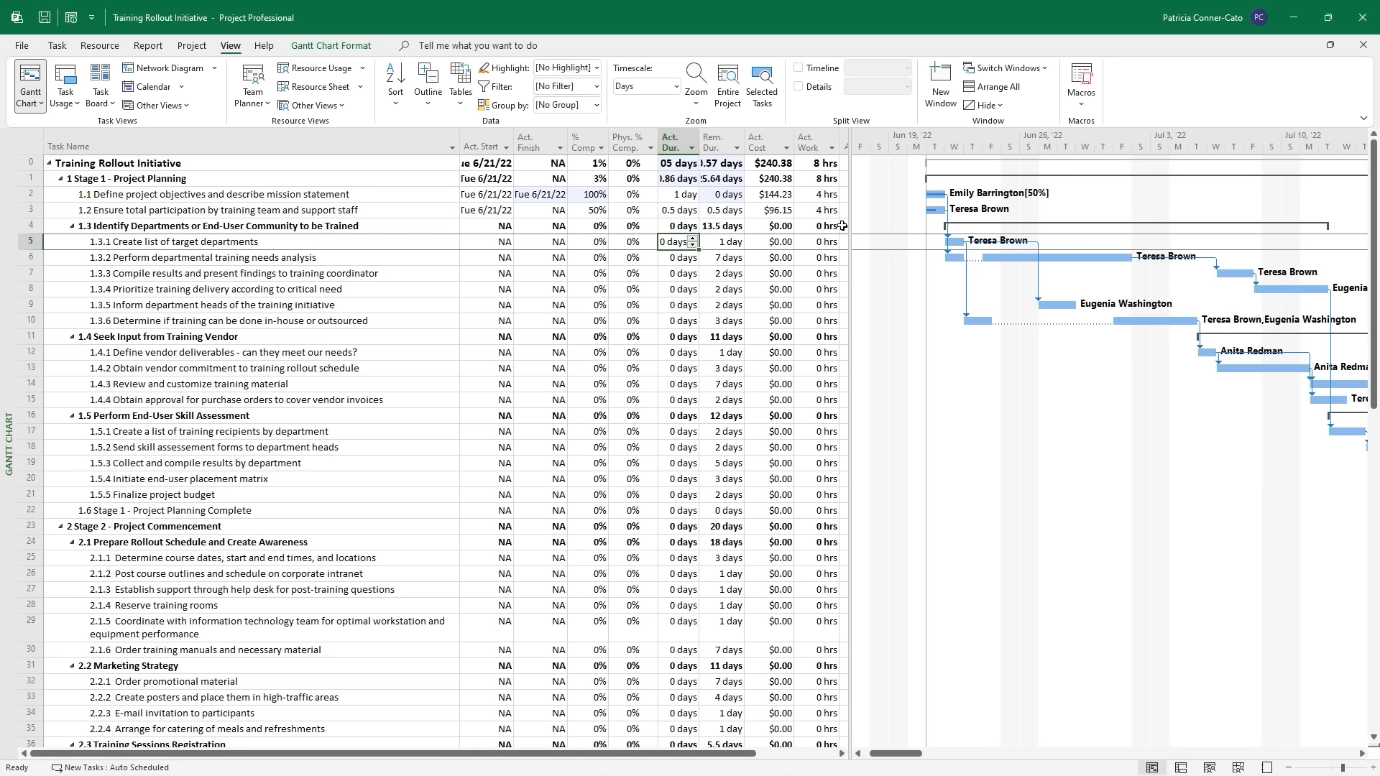
drag(852, 230, 875, 230)
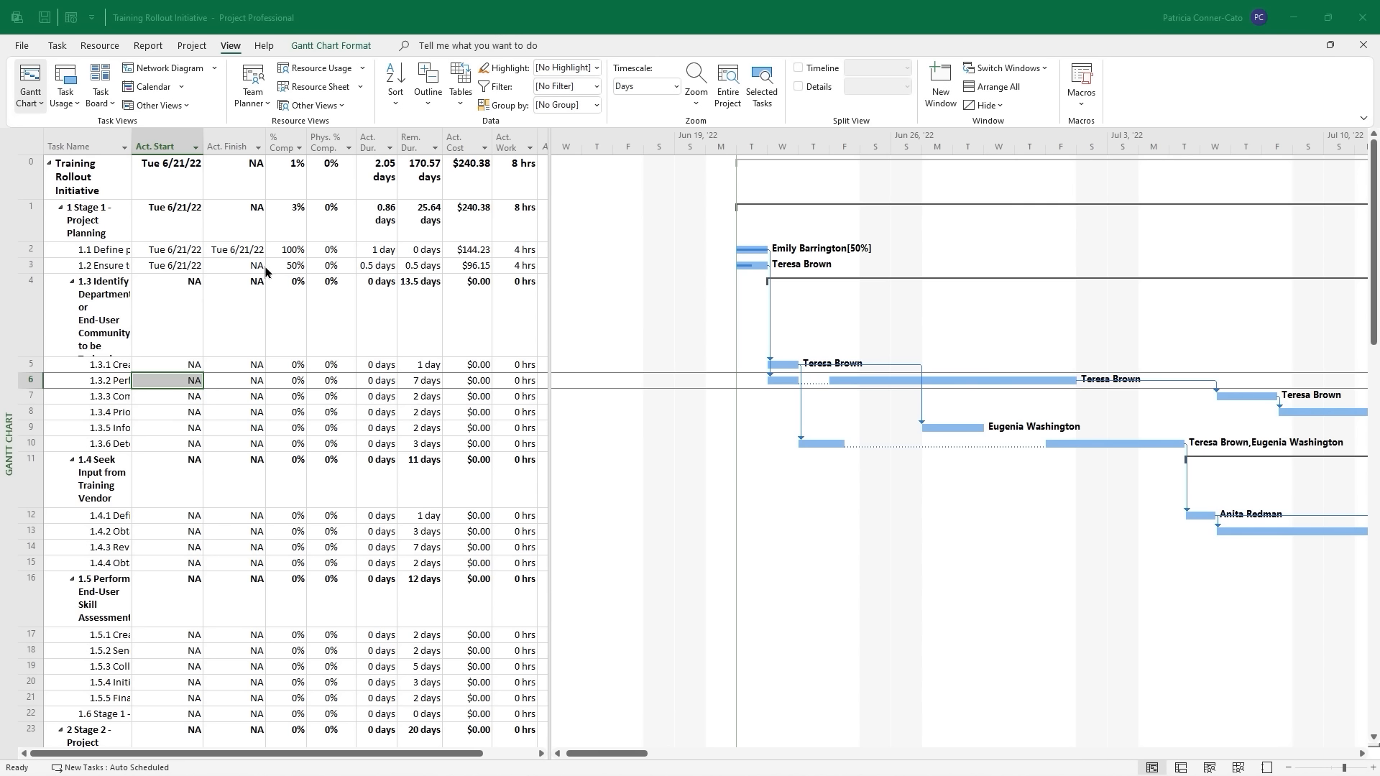
Set the remaining duration of task 1.2 to 1.5 days.
click(424, 271)
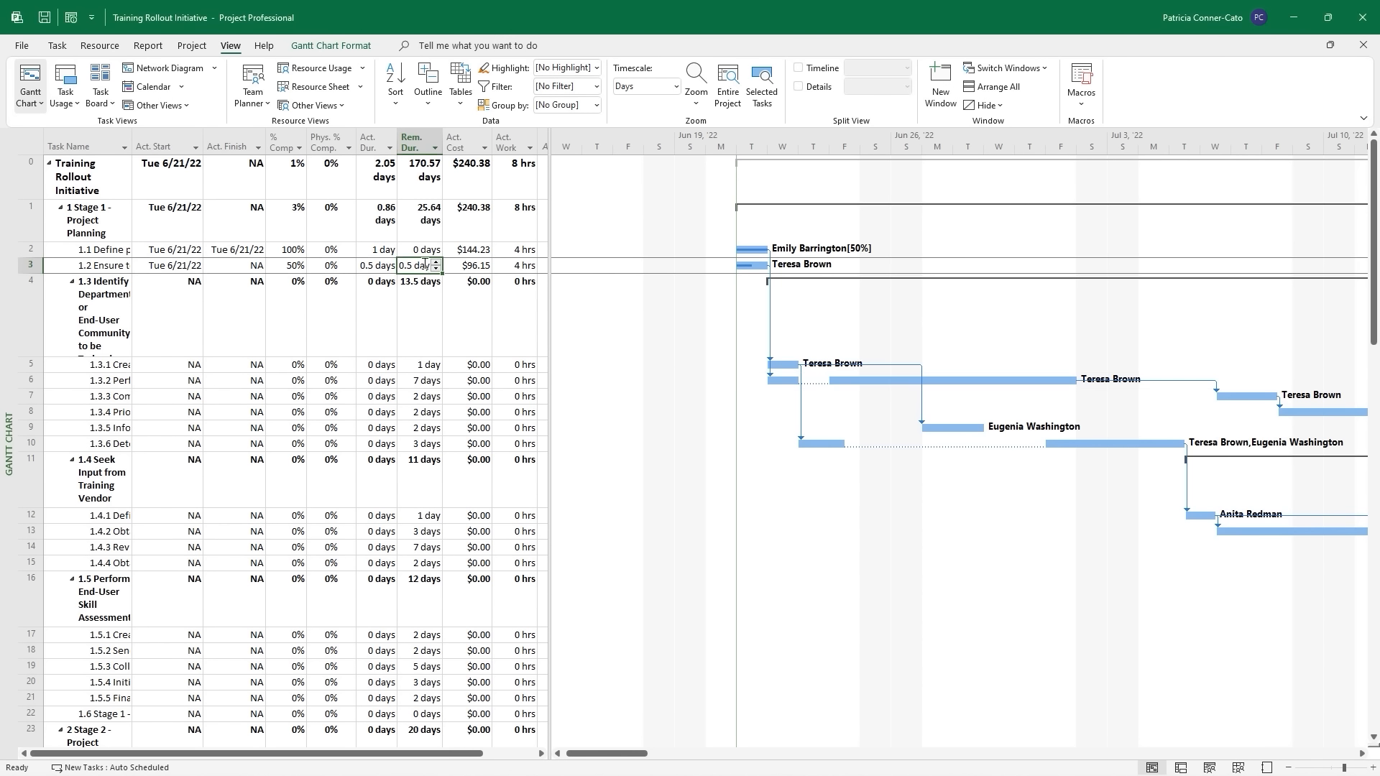
click(436, 262)
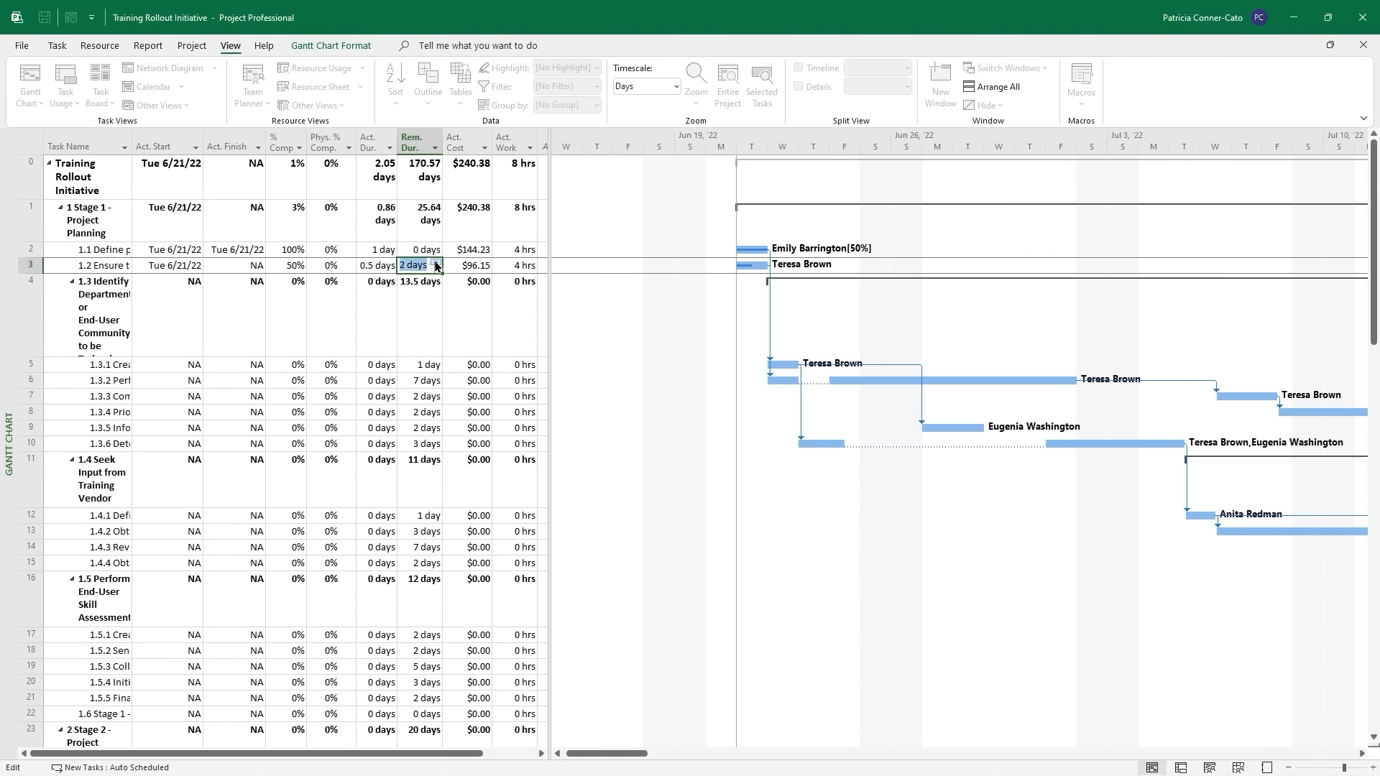
click(407, 265)
text(.5)
key(Return)
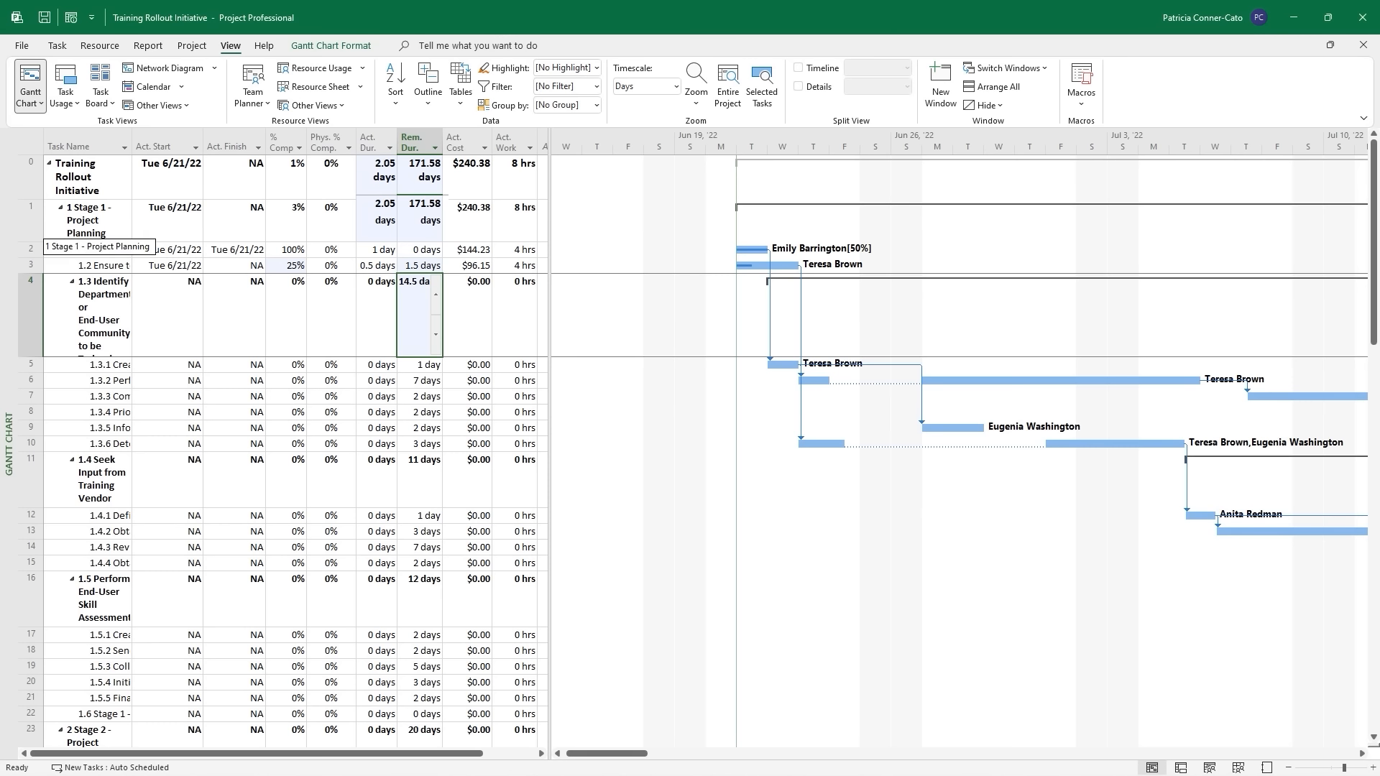
Set the project's start date to Mon 6/20/2022 in the project information.
click(114, 219)
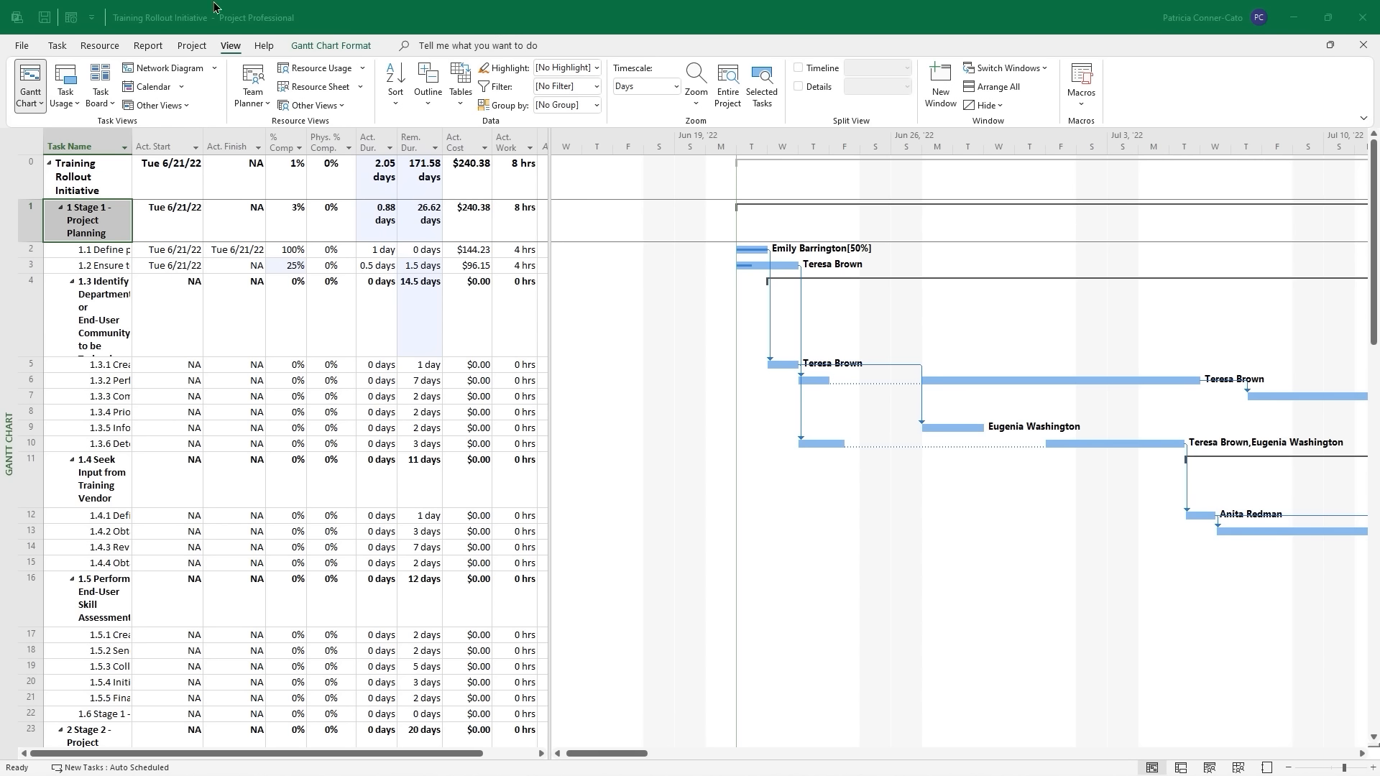
click(289, 23)
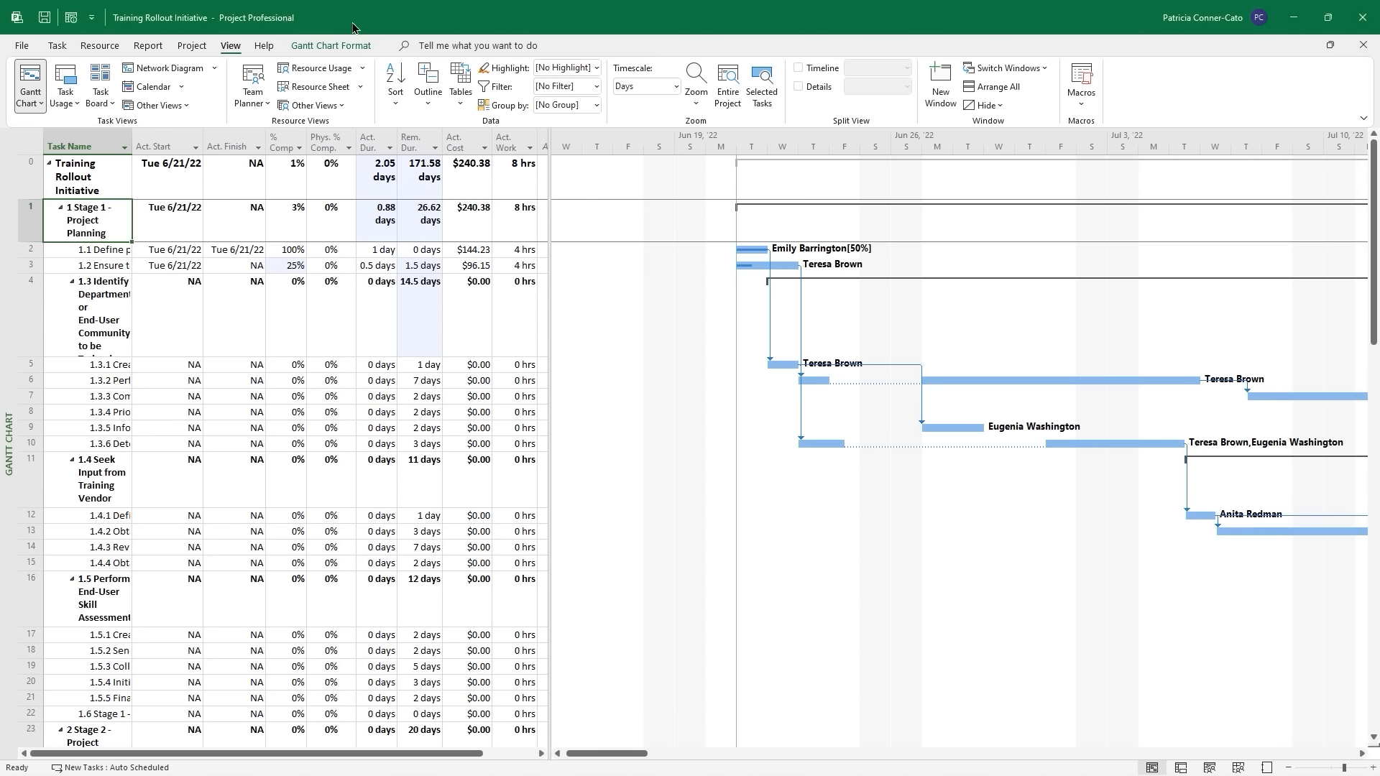
click(72, 17)
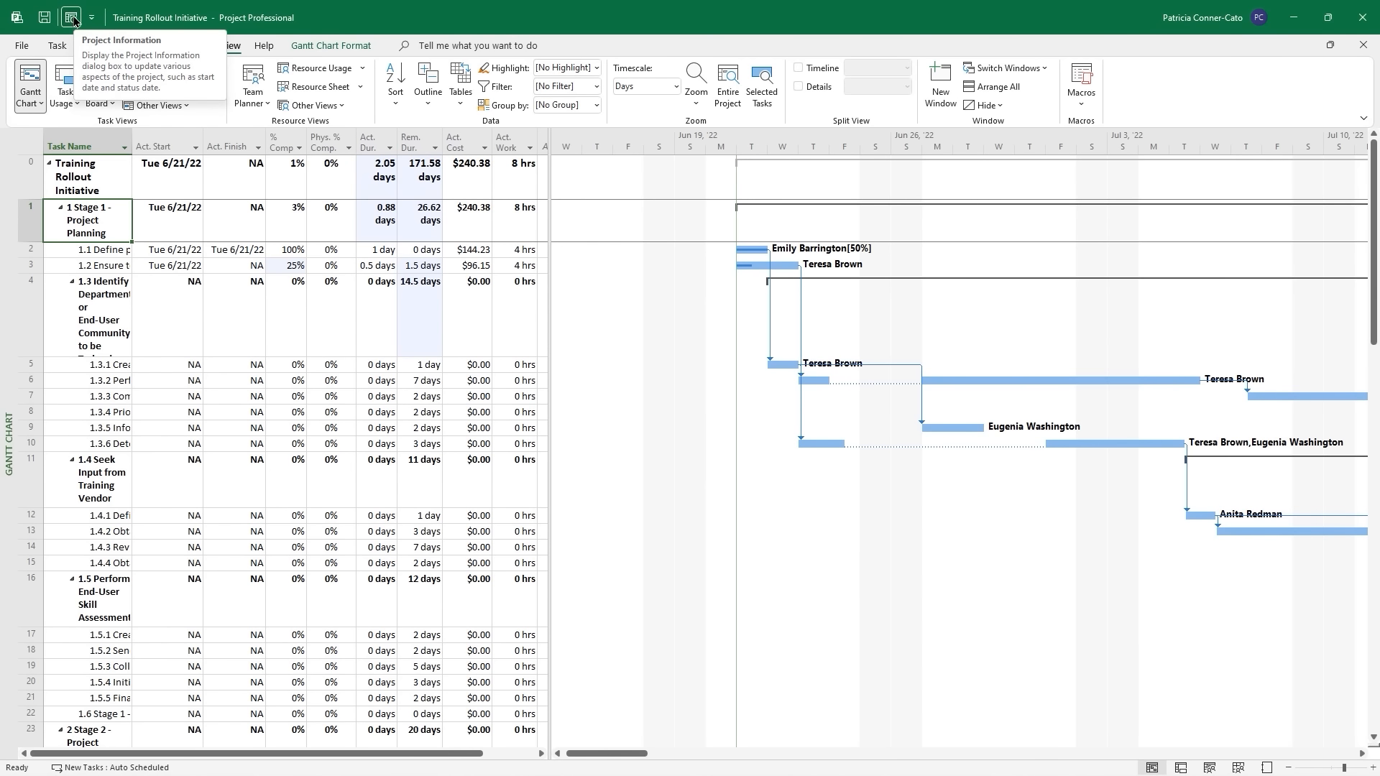
click(72, 17)
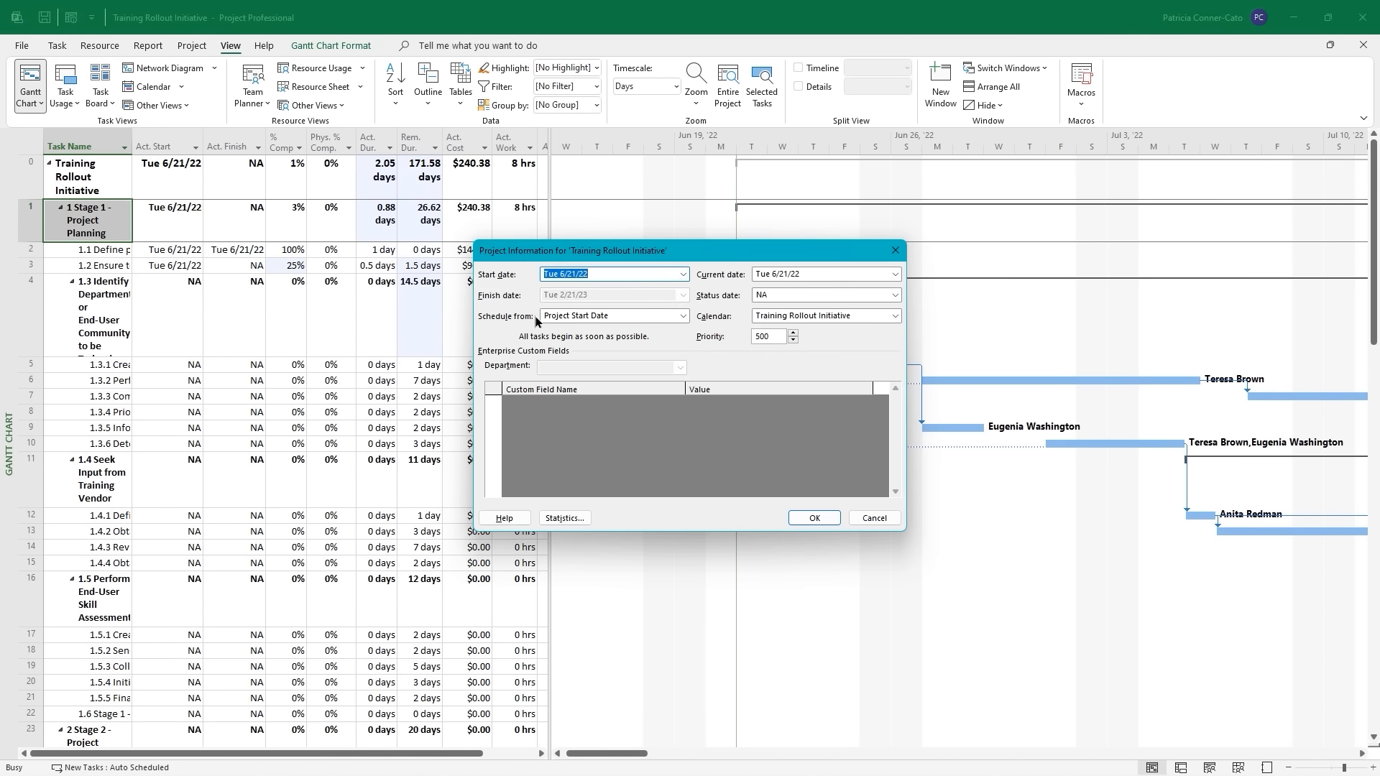
click(683, 274)
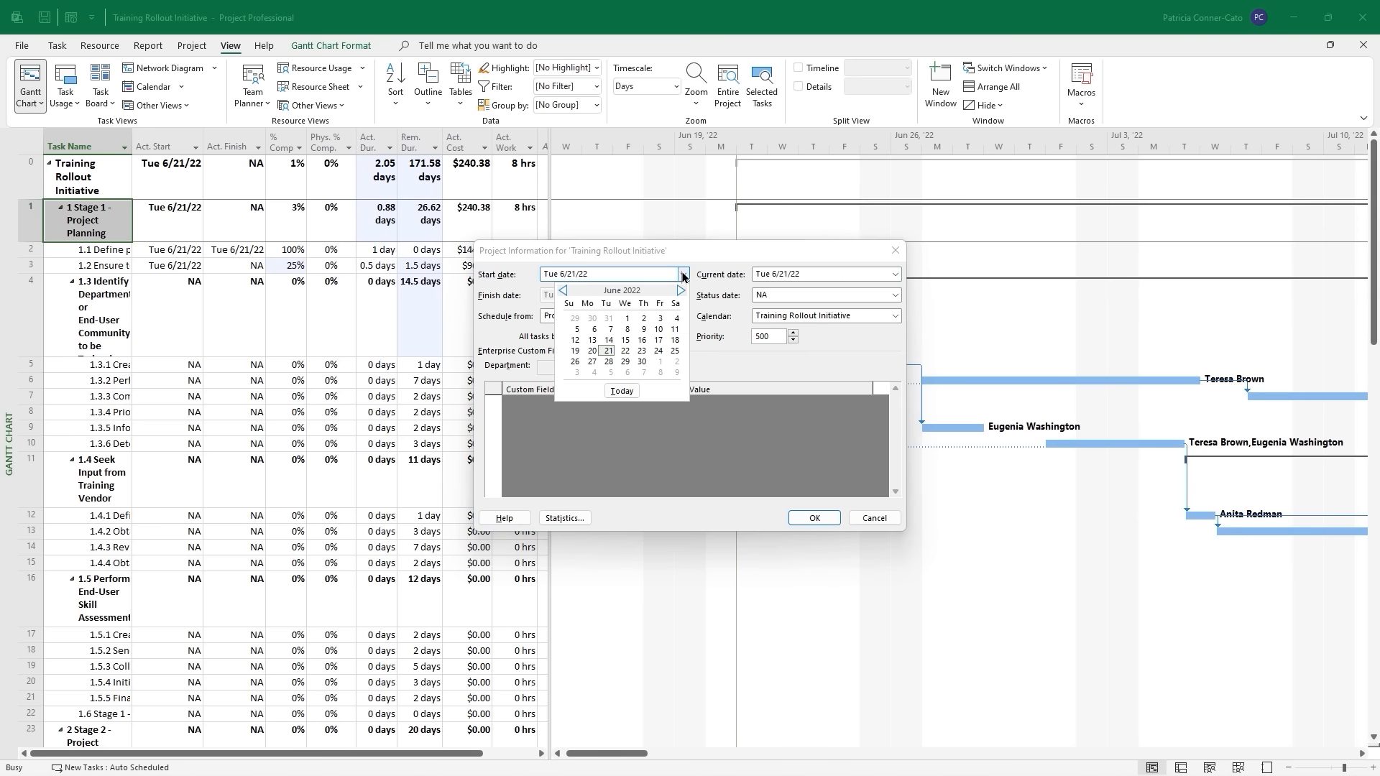
click(592, 351)
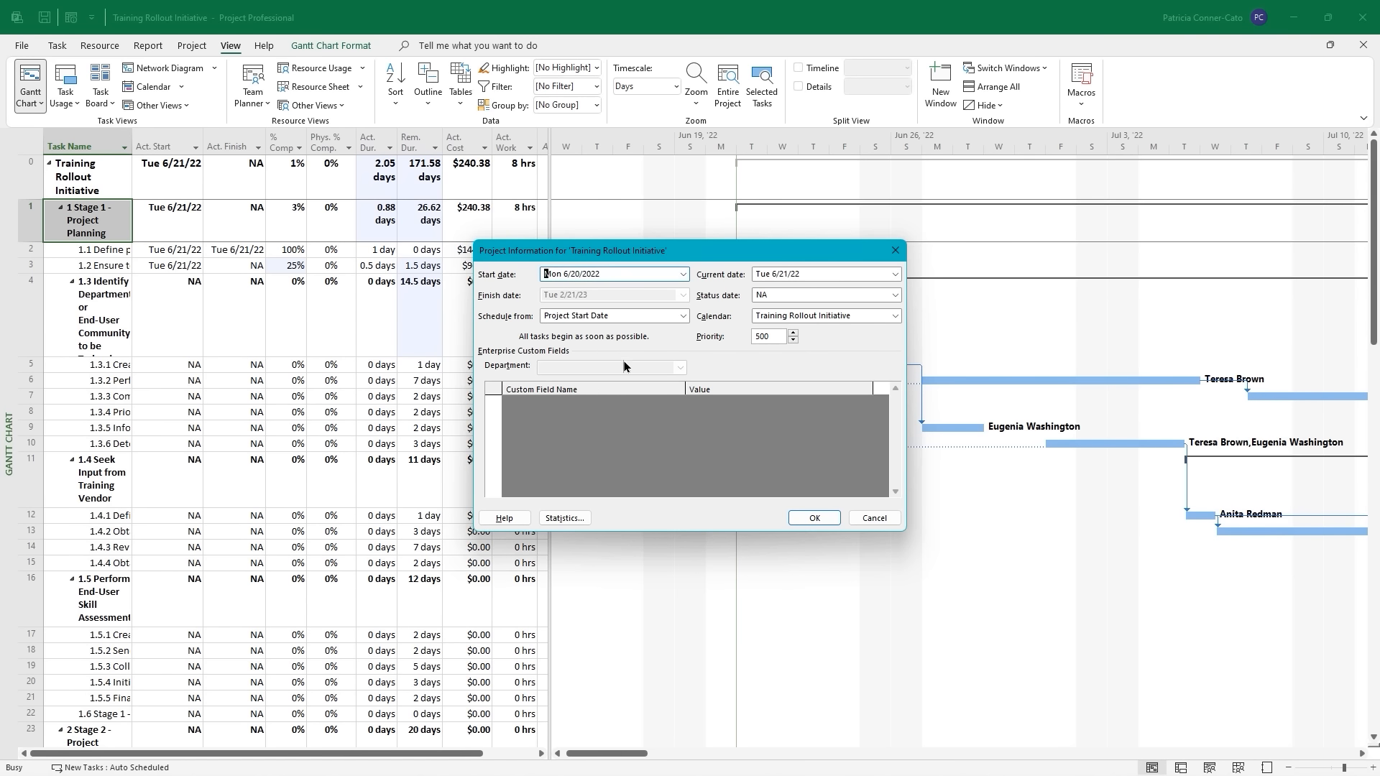
click(816, 518)
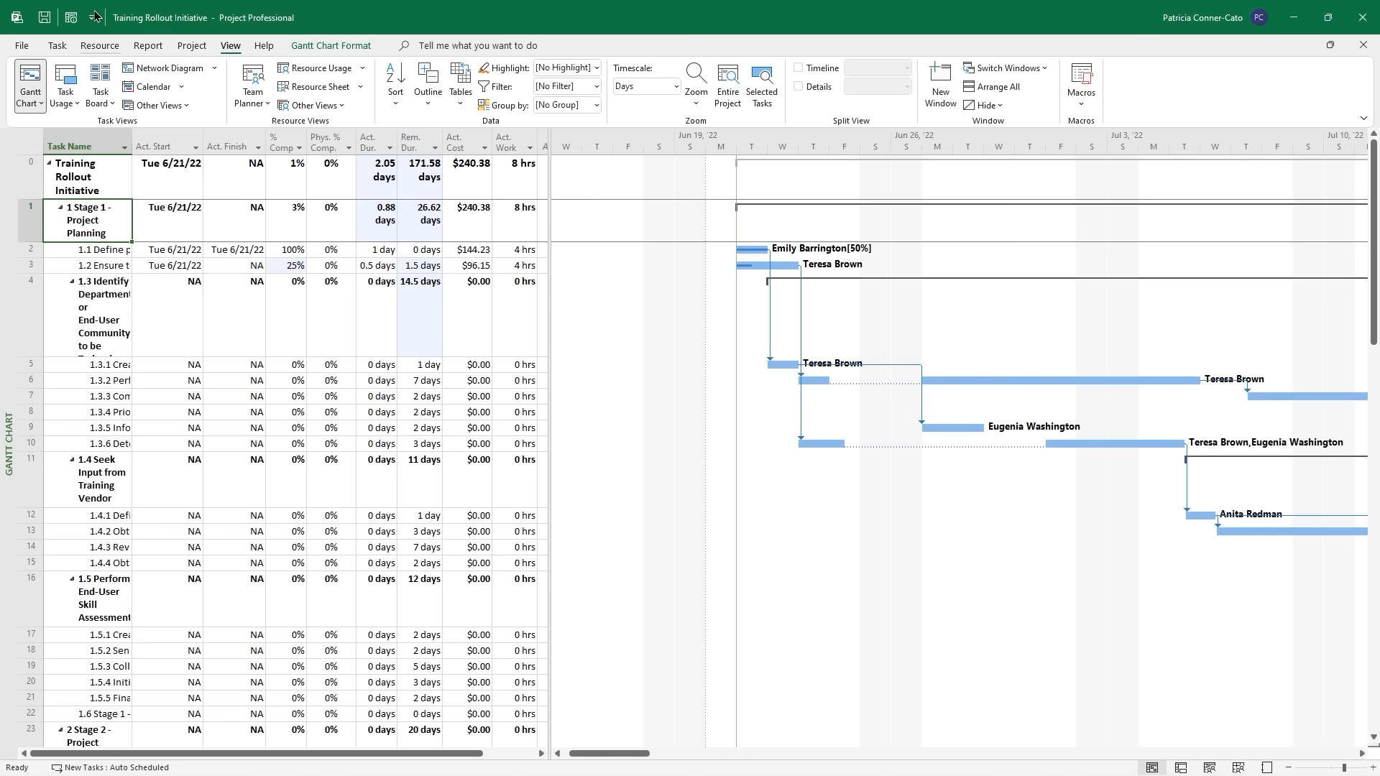
Review the project information and set the actual start of tasks 1.1 and 1.2 to Mon 6/20/22.
click(73, 21)
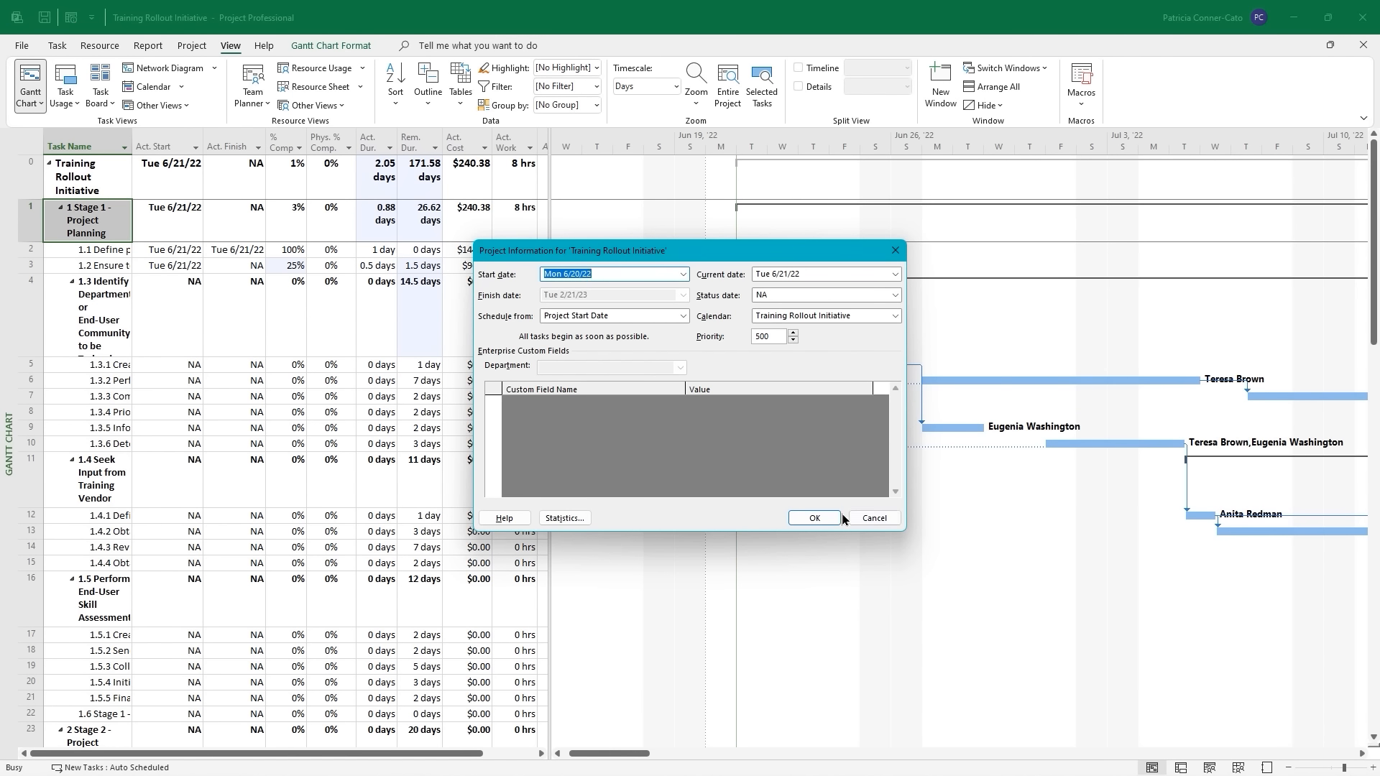
click(874, 519)
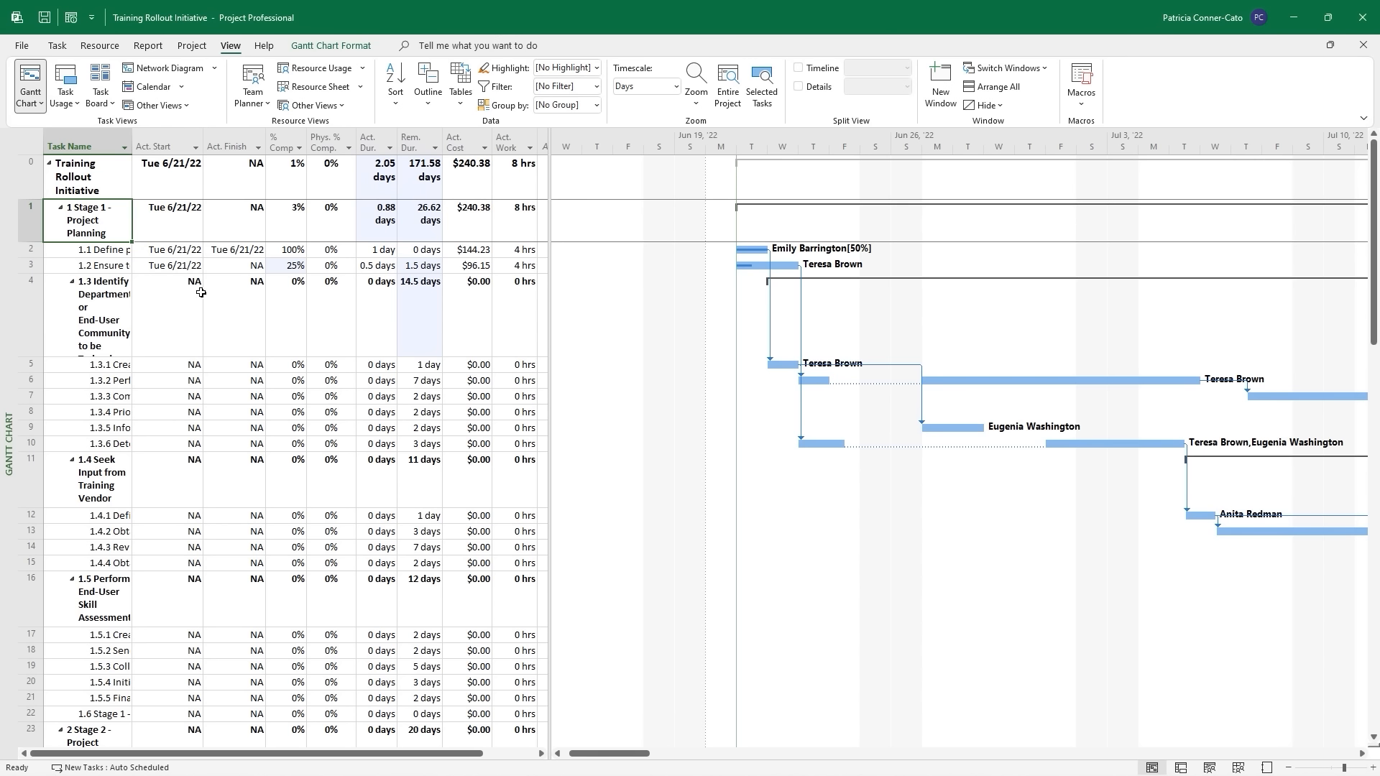
click(176, 253)
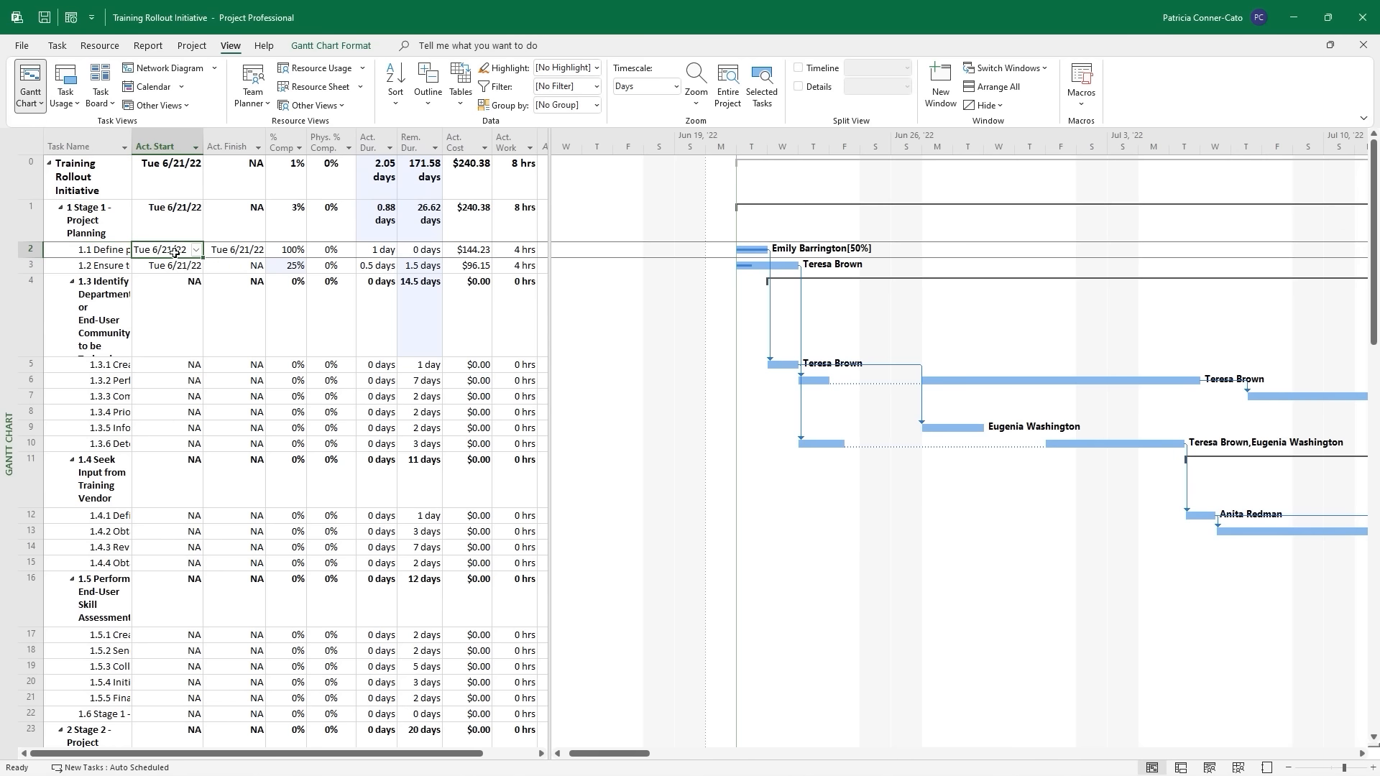
click(195, 249)
click(105, 326)
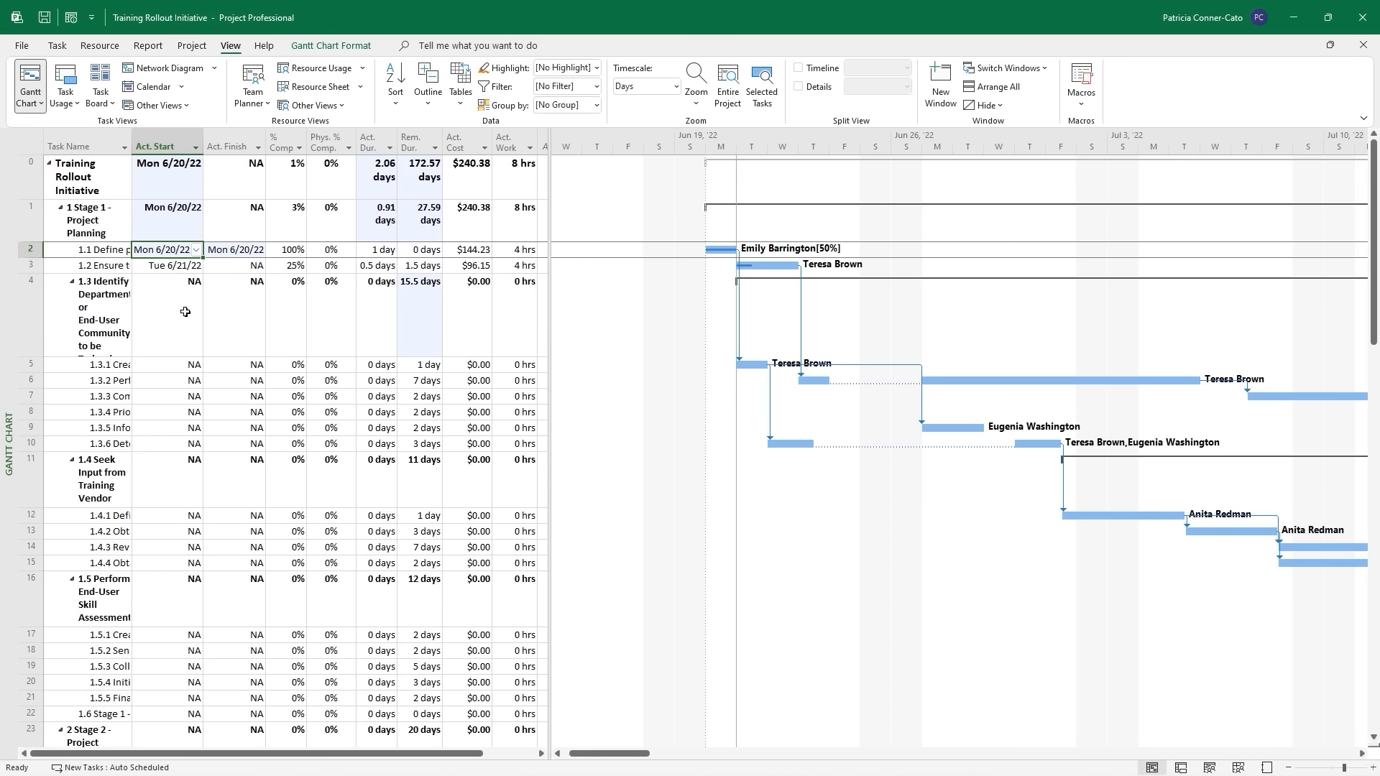
click(185, 266)
click(194, 267)
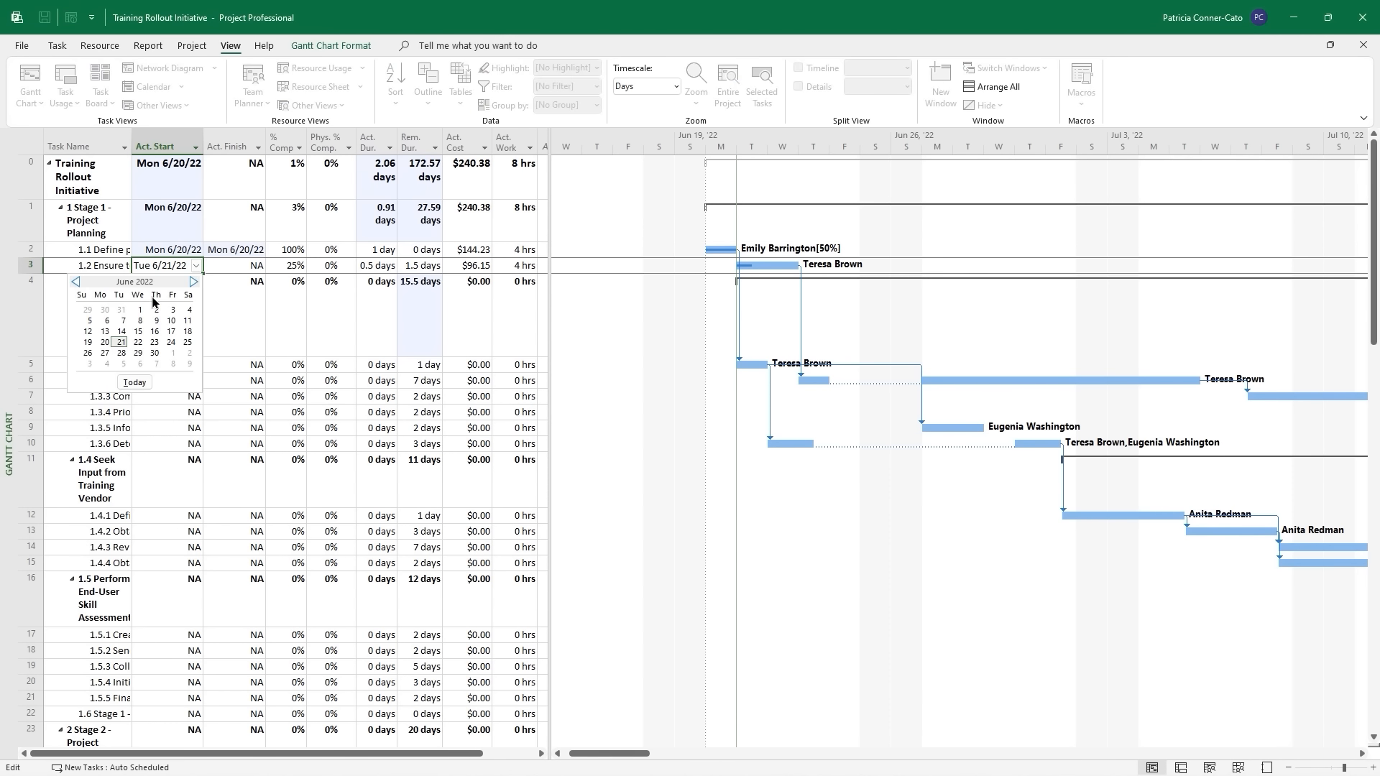
click(104, 346)
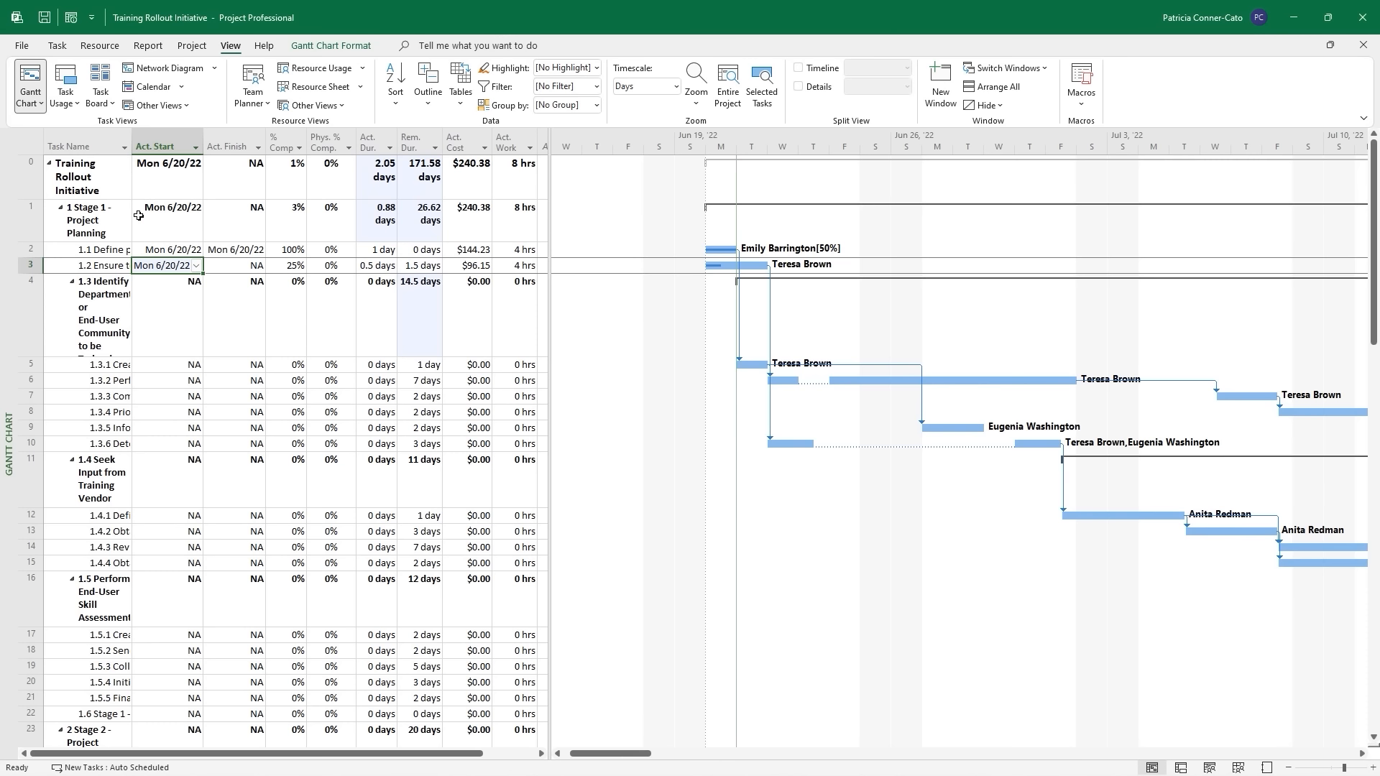
click(250, 292)
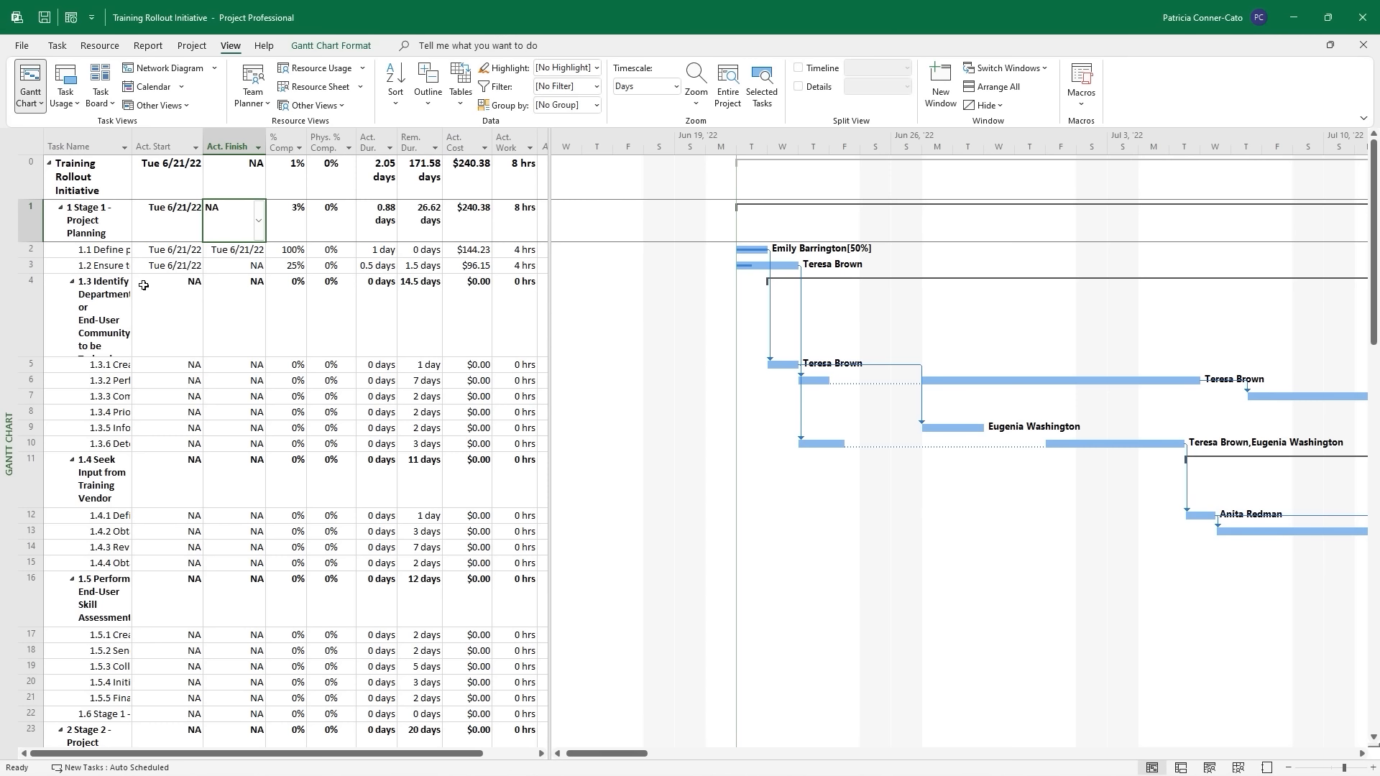
Try to set the actual start of task 1.1 to Mon 6/20/22 and cancel moving it before the project start date.
click(176, 251)
click(196, 250)
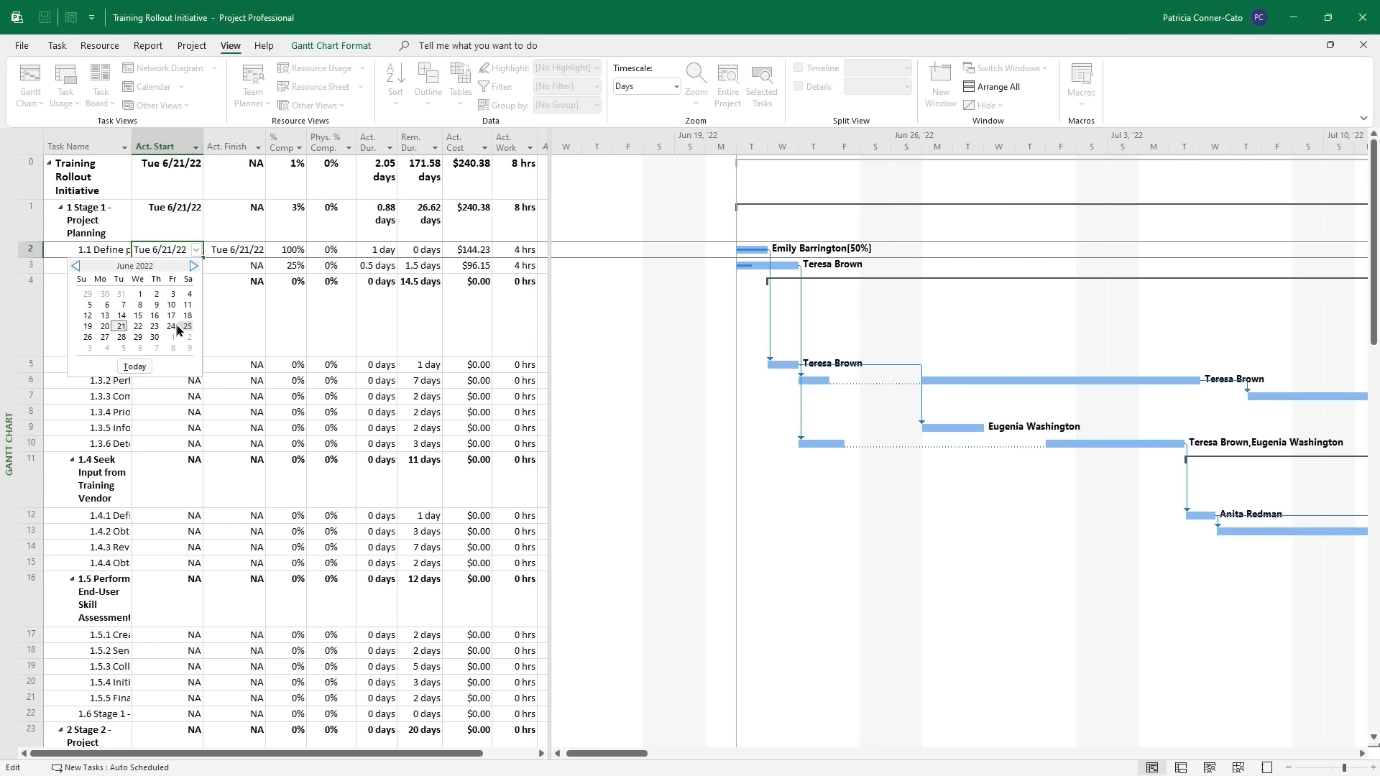
click(105, 327)
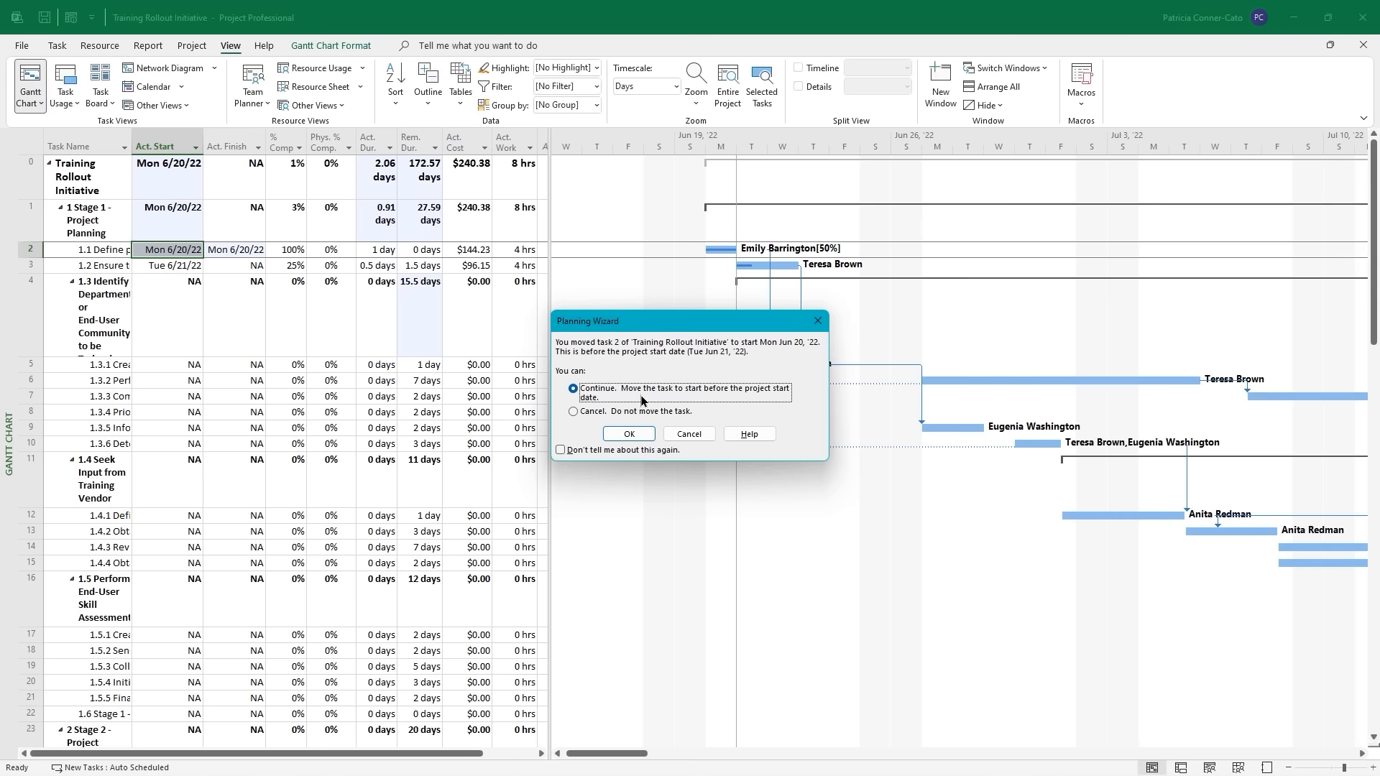
drag(634, 328, 571, 262)
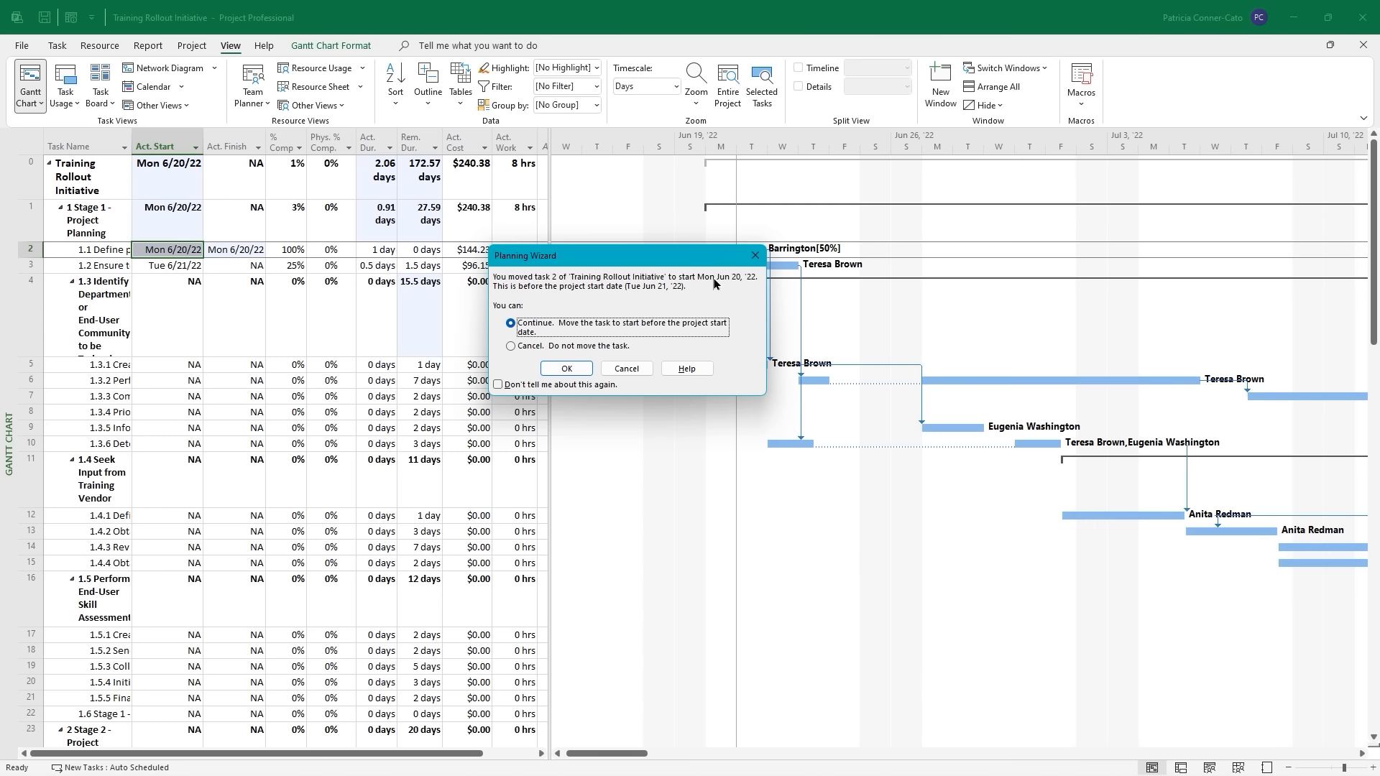
click(626, 369)
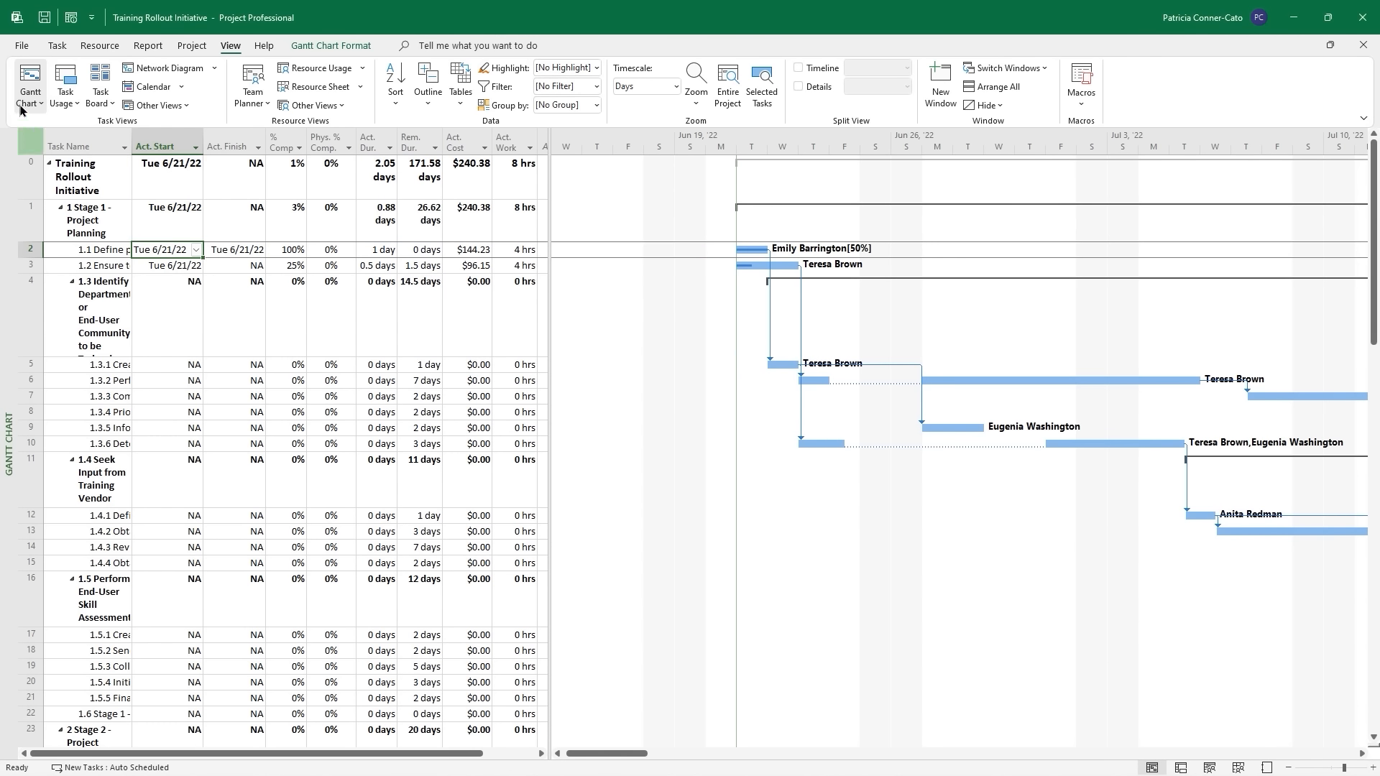
Change the project's start date to Mon 6/20/2022 in the project information.
click(70, 22)
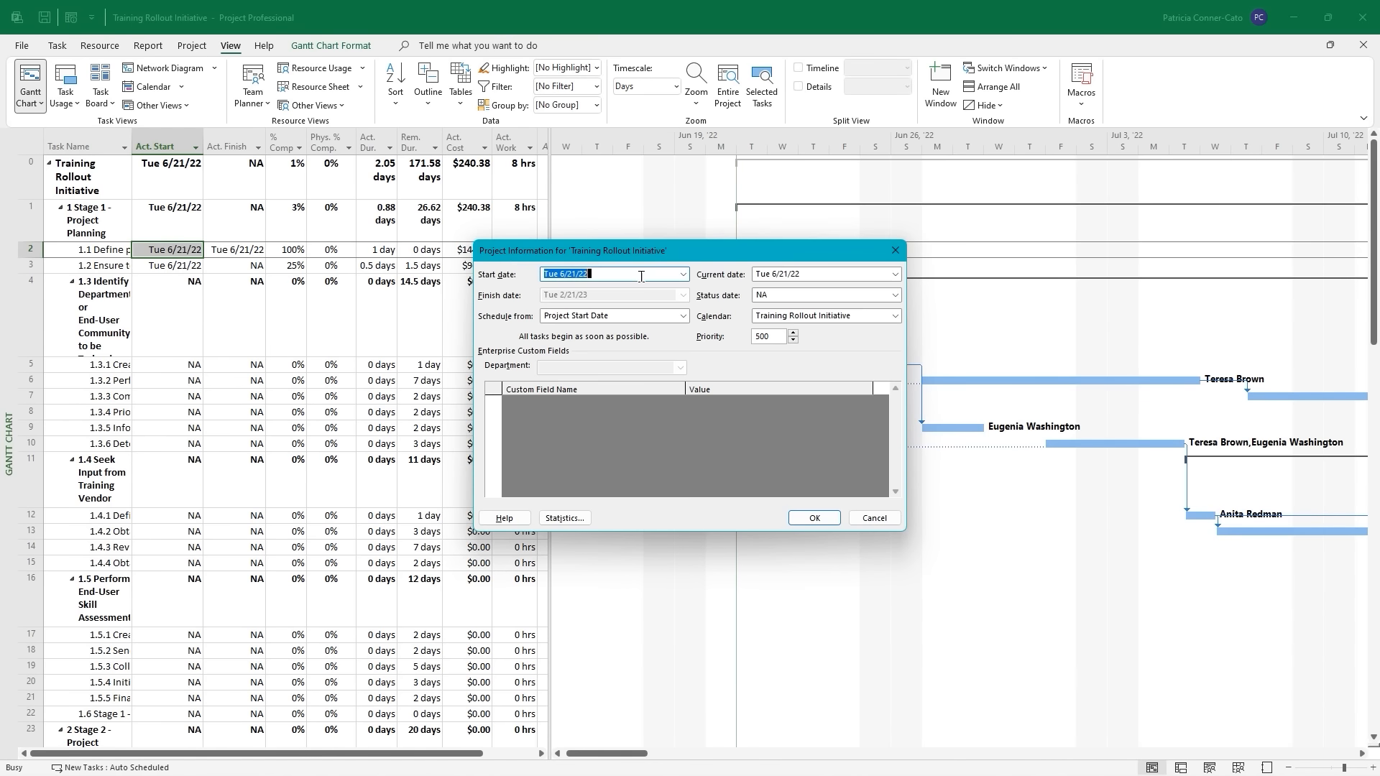
click(683, 276)
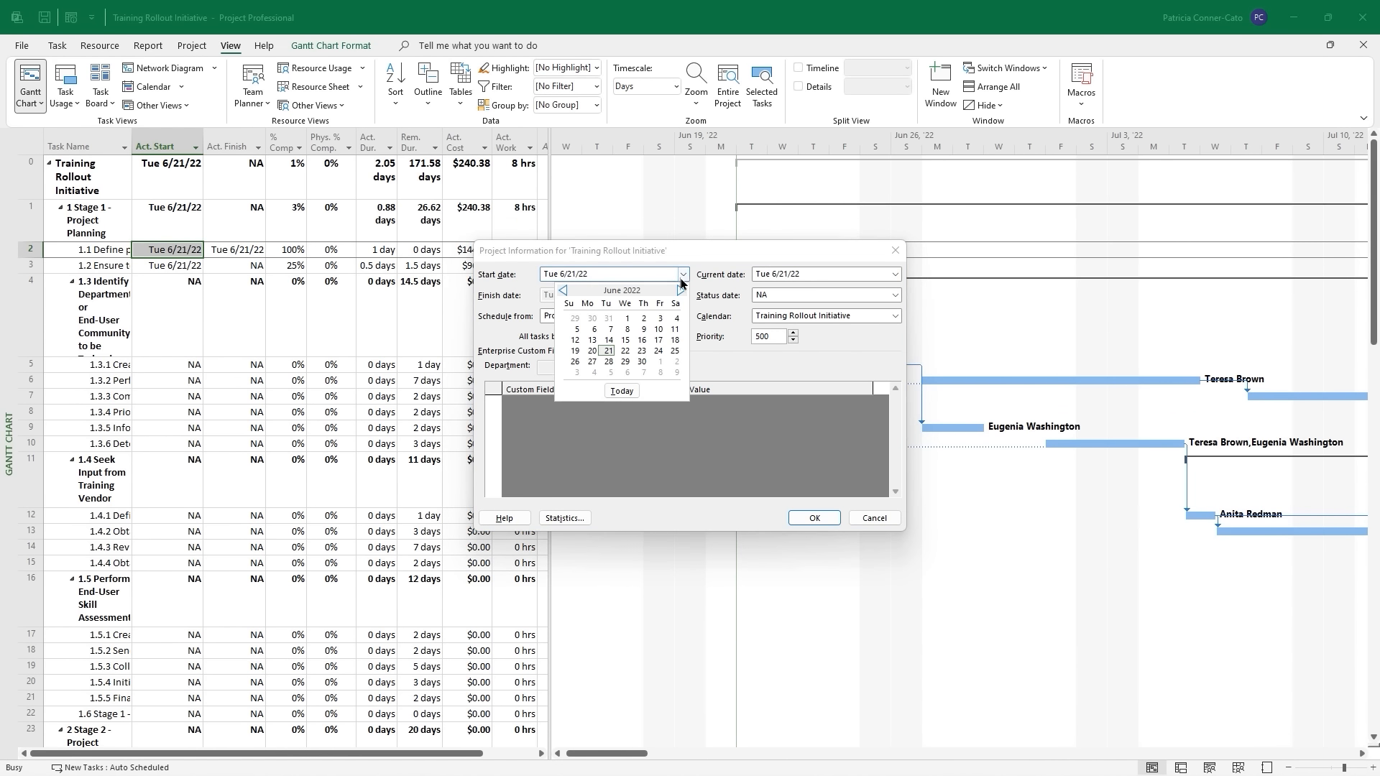
click(593, 352)
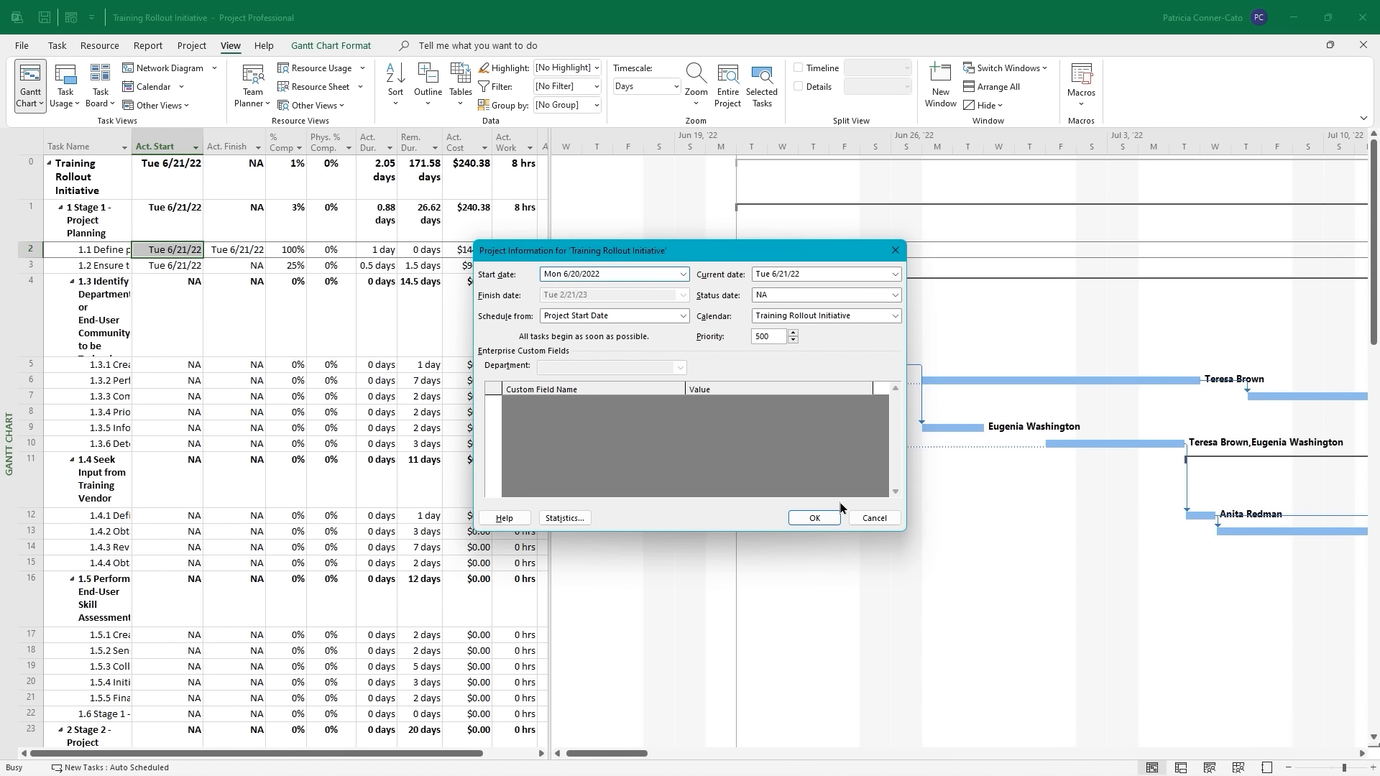
click(831, 521)
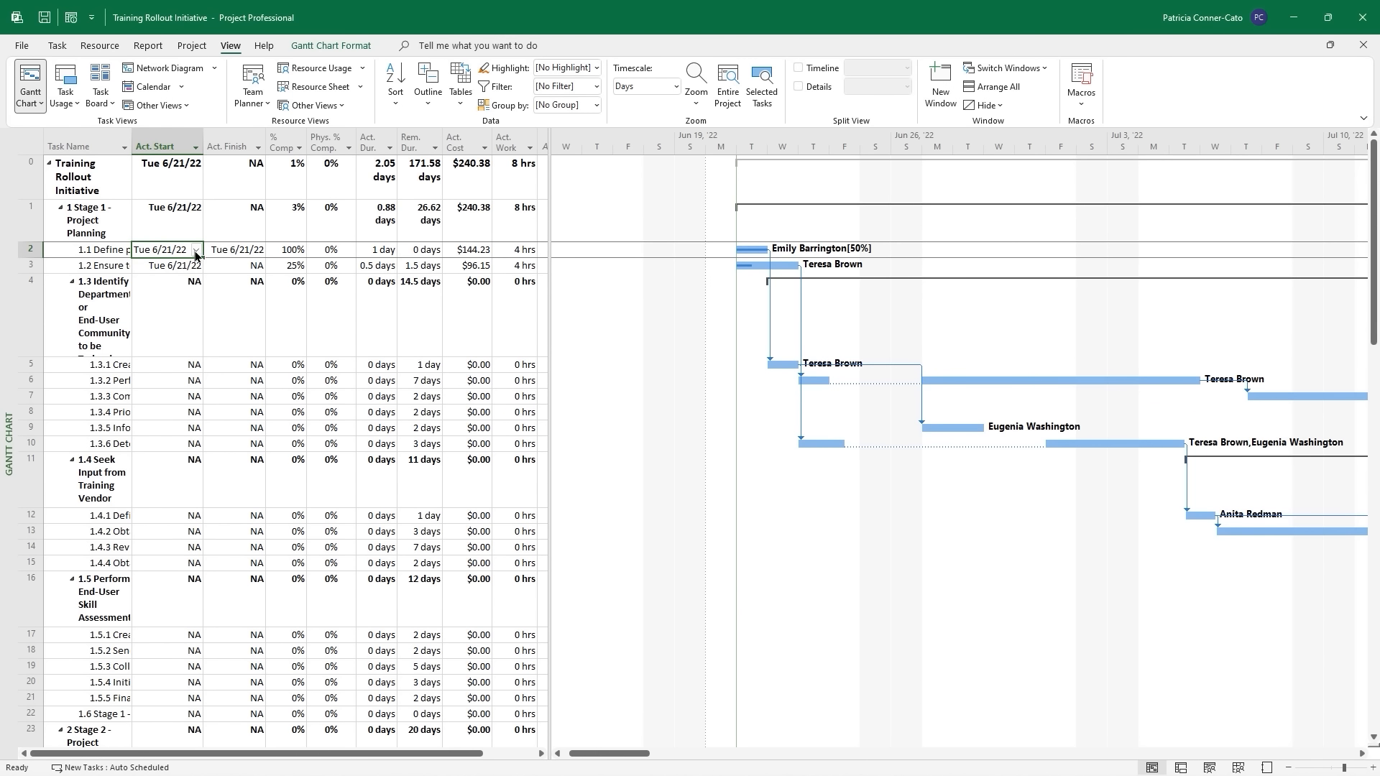
Set the actual start dates of tasks 1.1 and 1.2 to Mon 6/20/22.
click(196, 249)
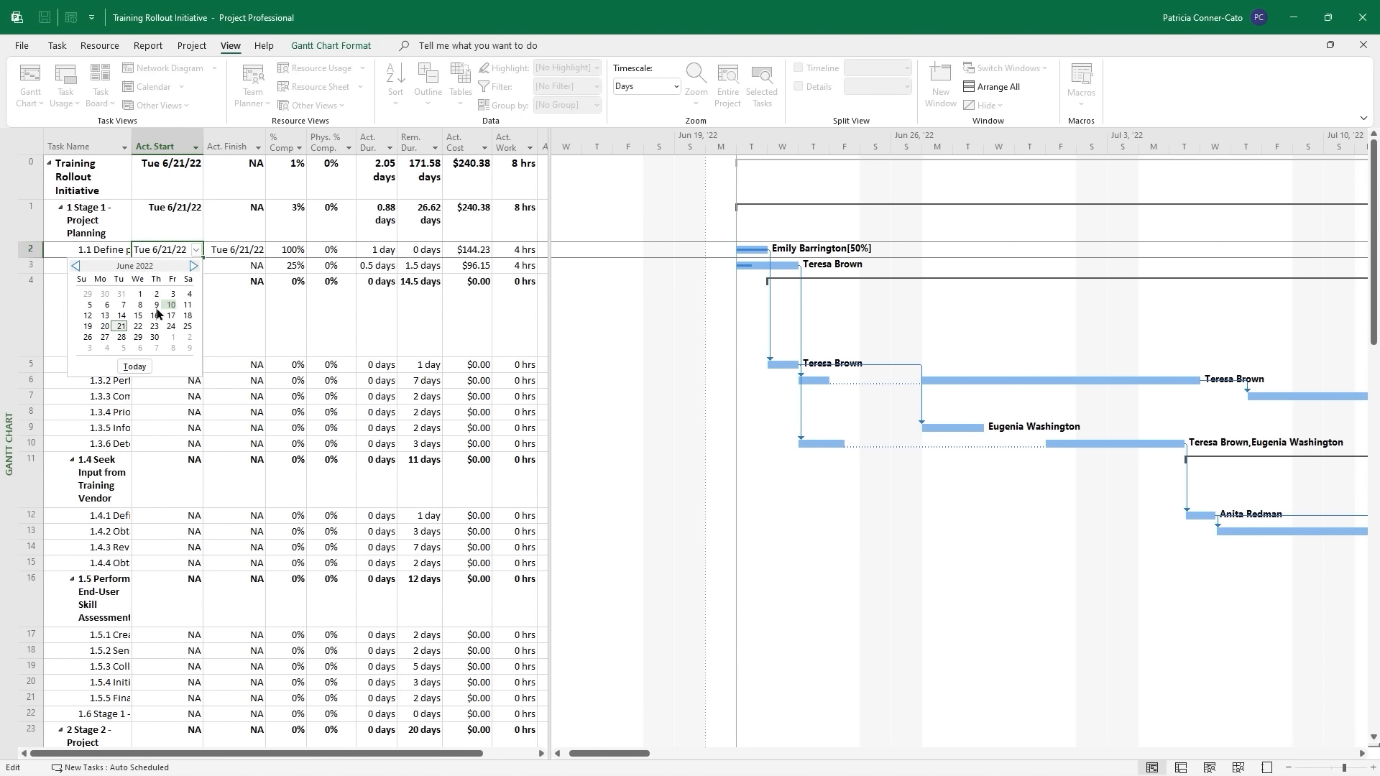
click(105, 326)
click(182, 266)
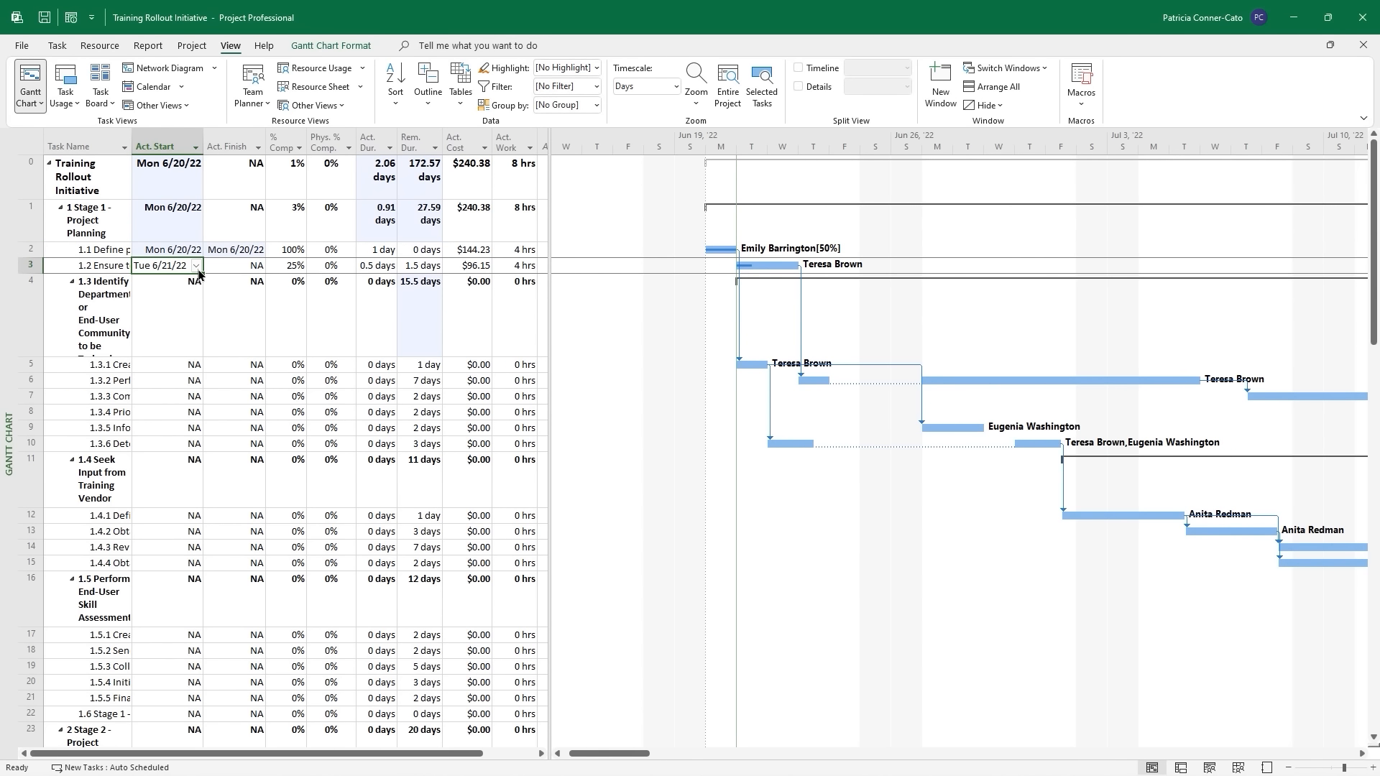
click(196, 265)
click(104, 343)
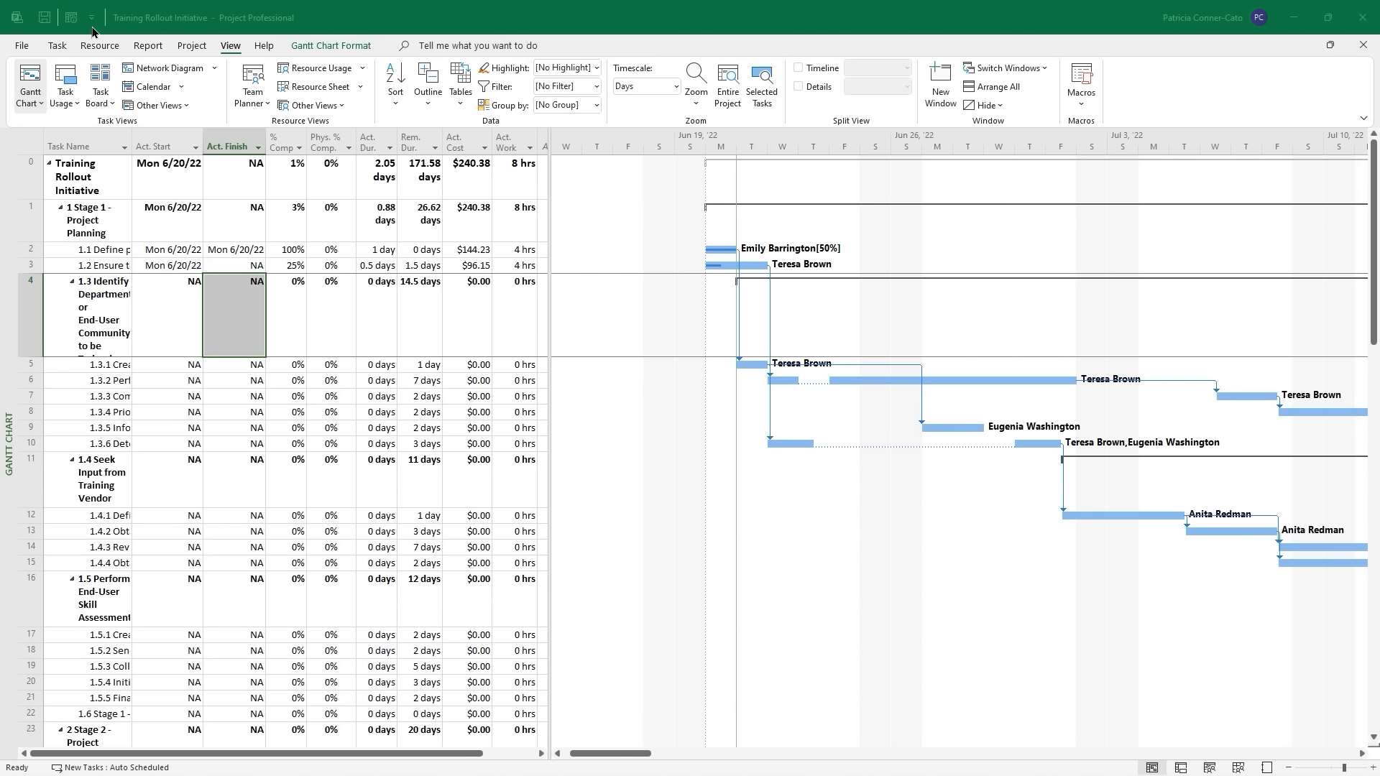
Open the Sync with SharePoint save options for saving the project with a tasks list on a new SharePoint site.
click(50, 14)
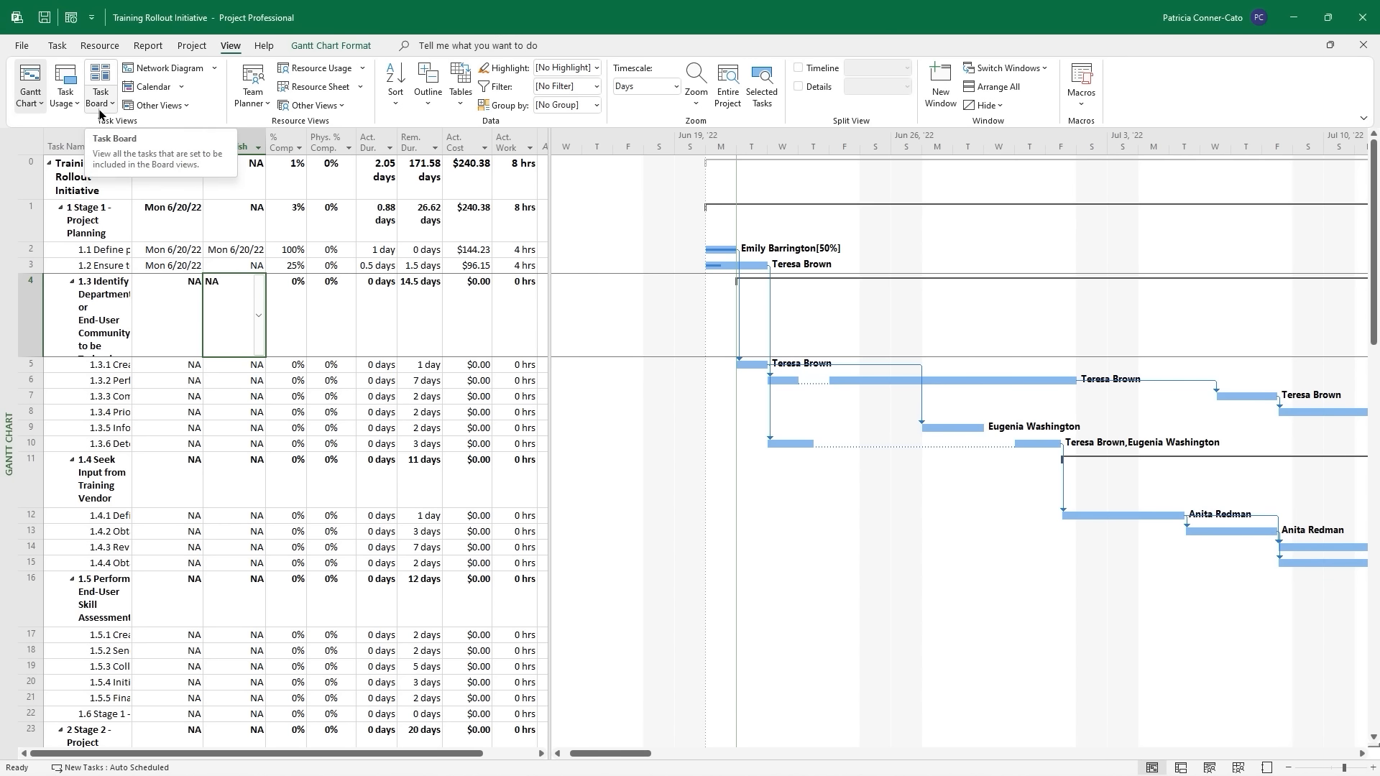
click(22, 45)
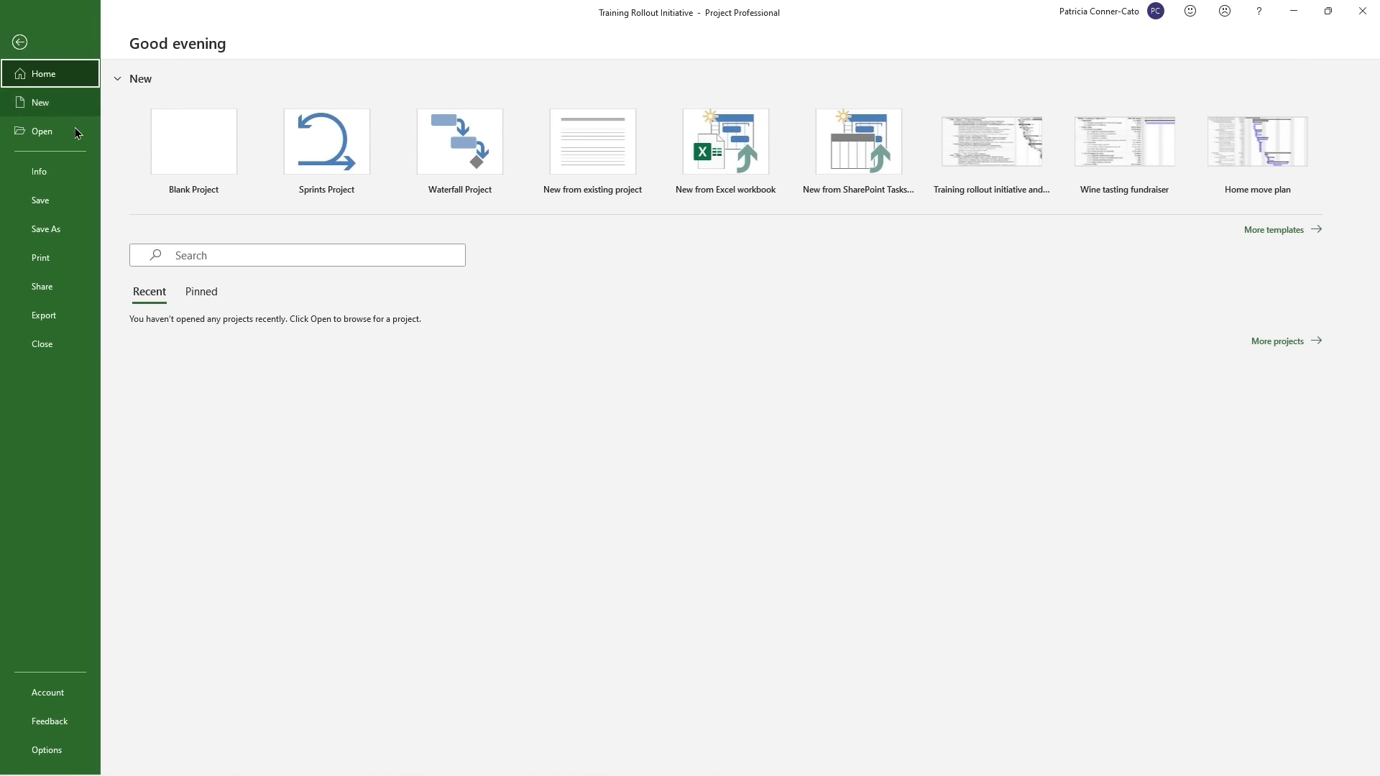
click(56, 230)
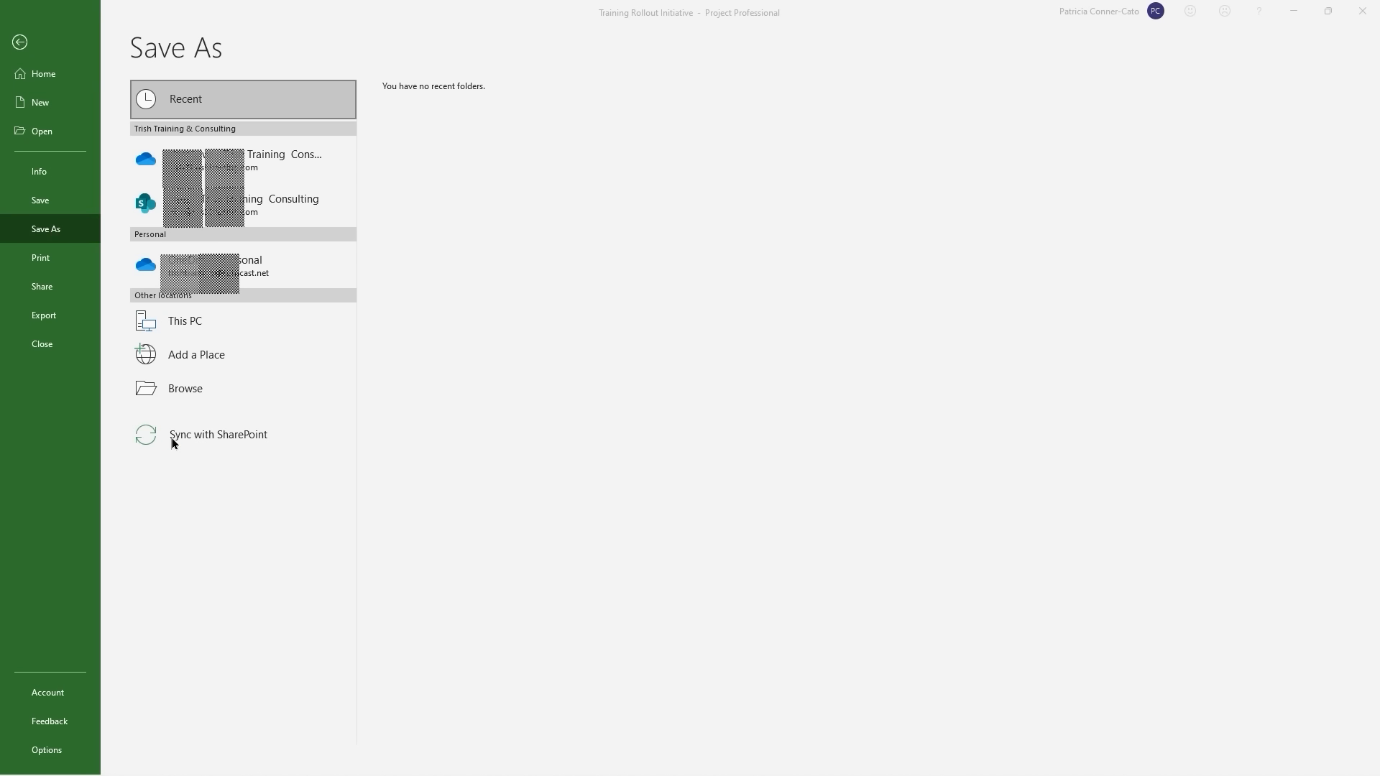
click(210, 440)
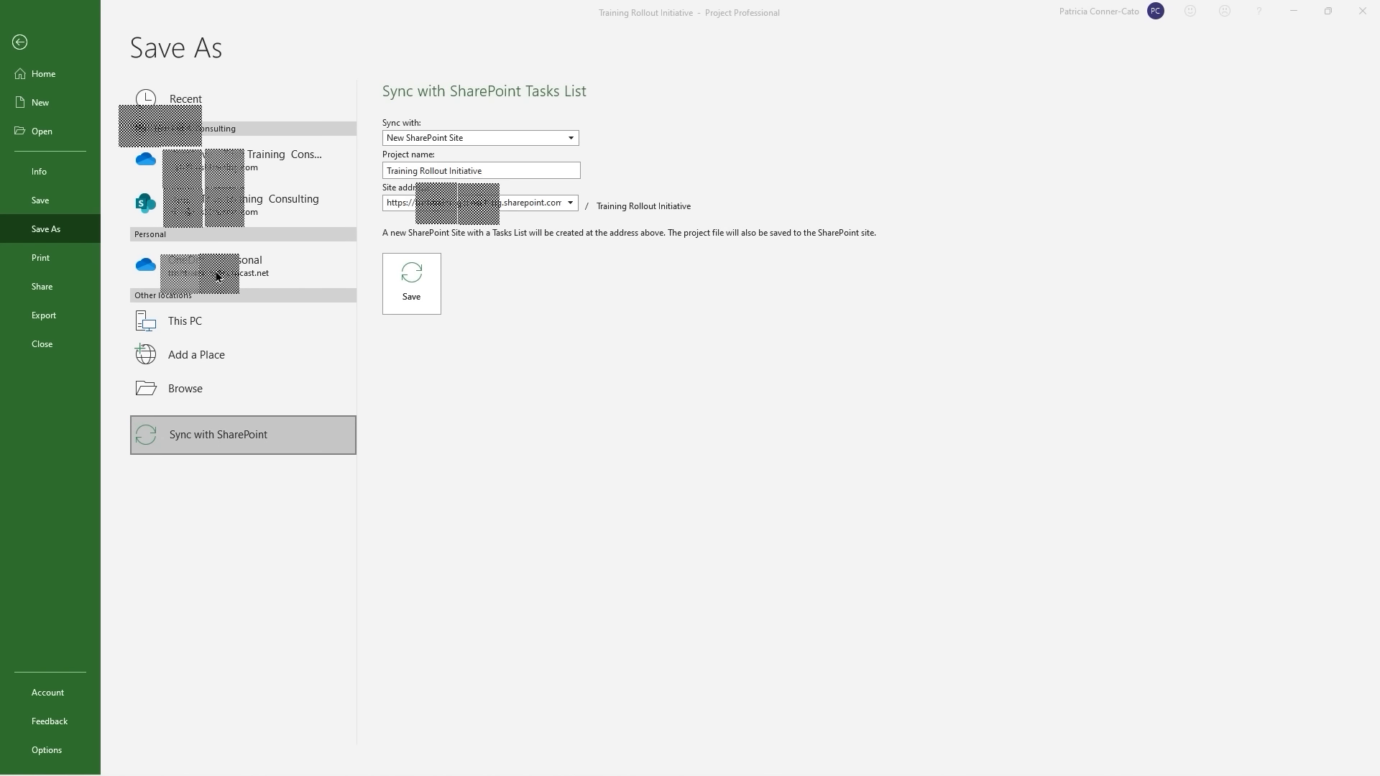
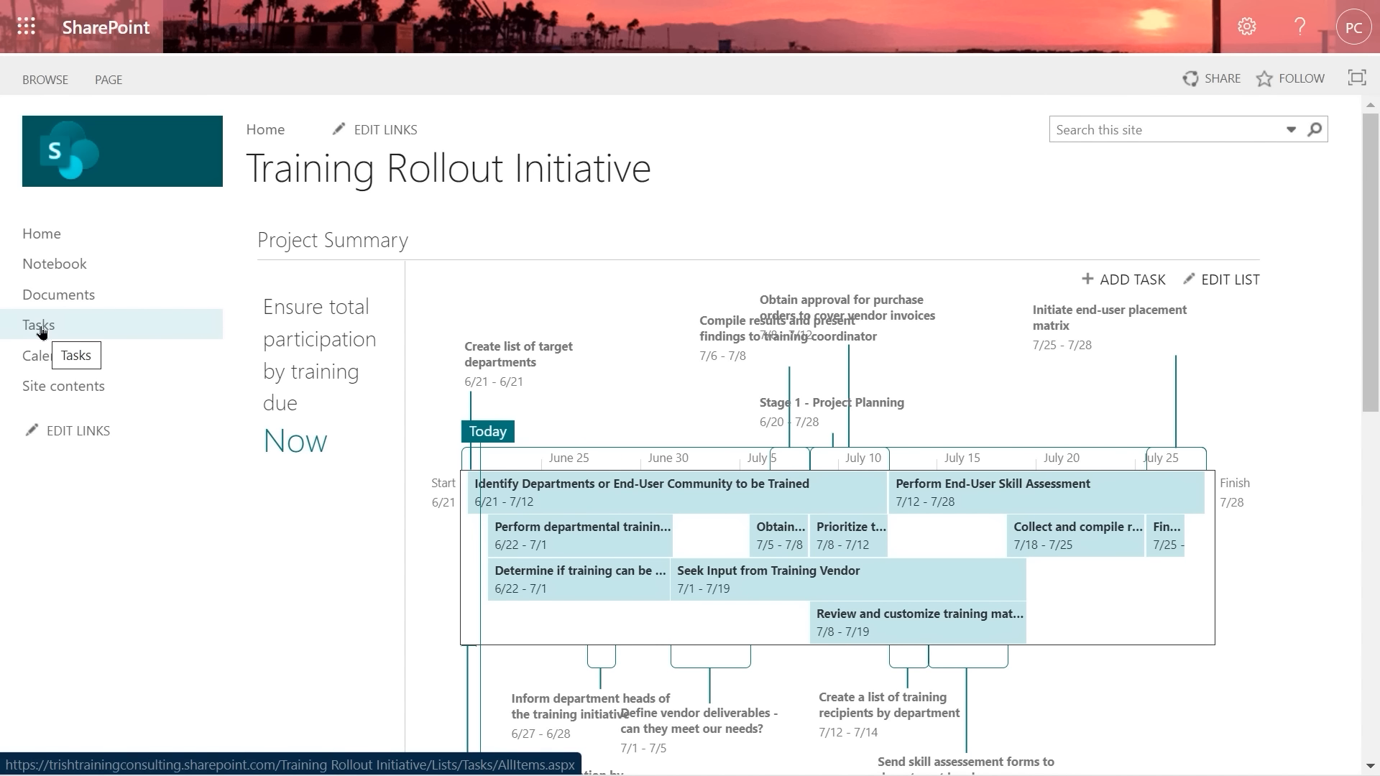
Switch to the project's SharePoint site and examine the timeline and task entries in its Tasks list.
click(40, 327)
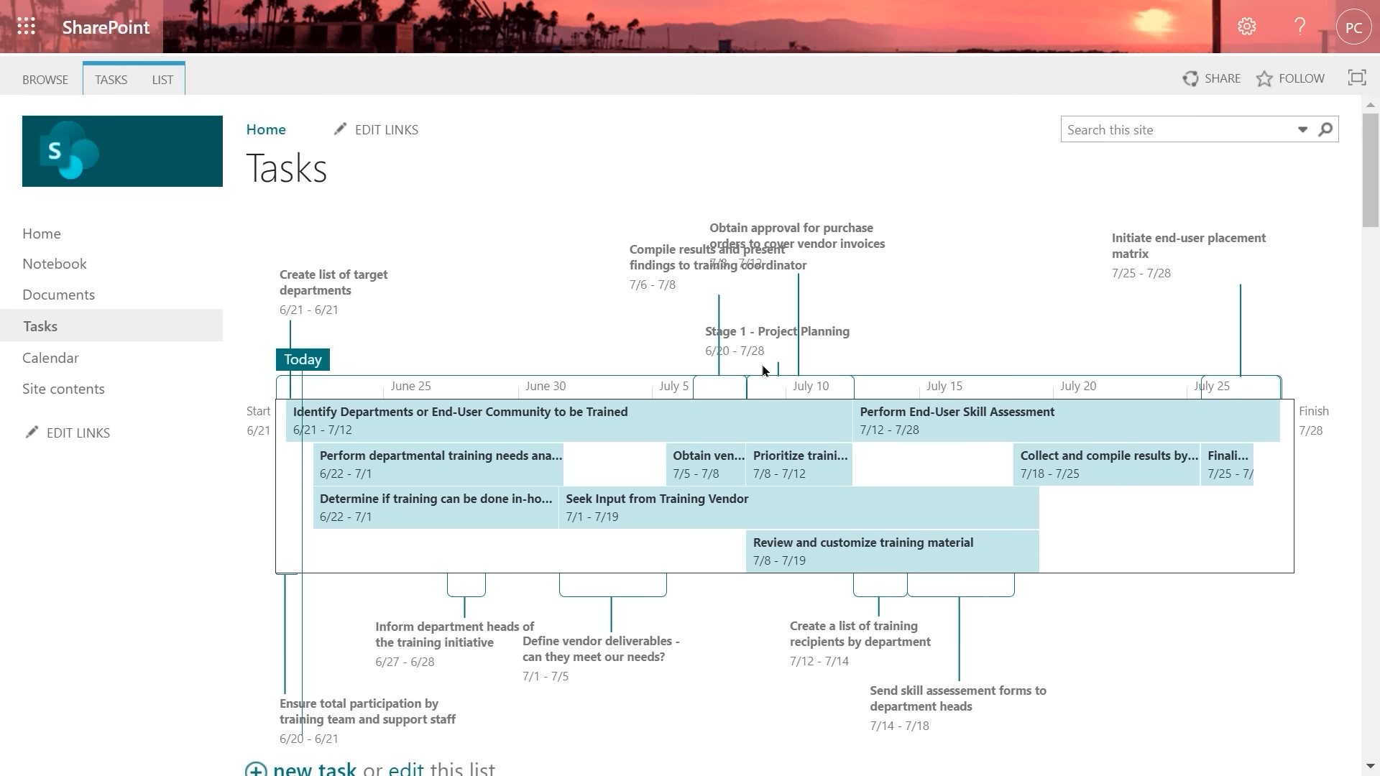
scroll(748, 385, down, 4)
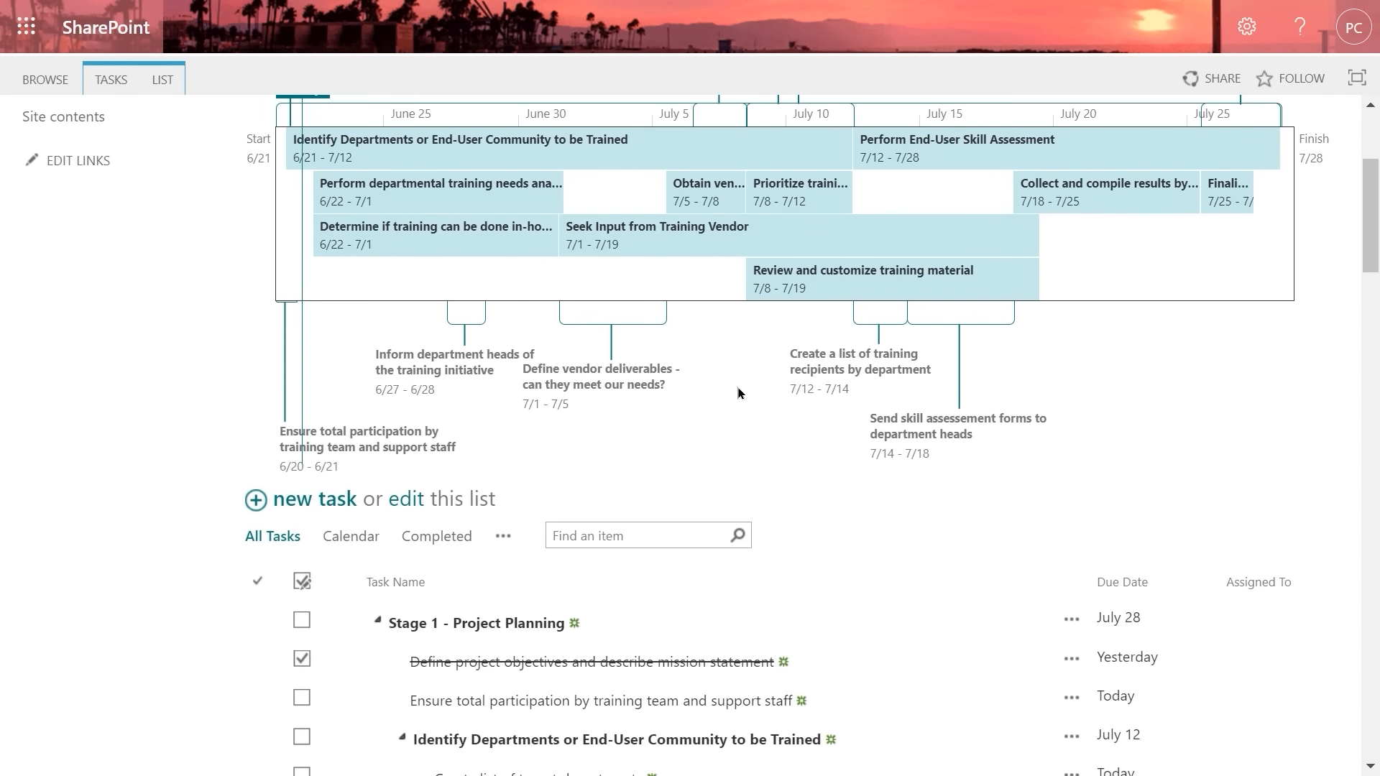
scroll(738, 393, down, 4)
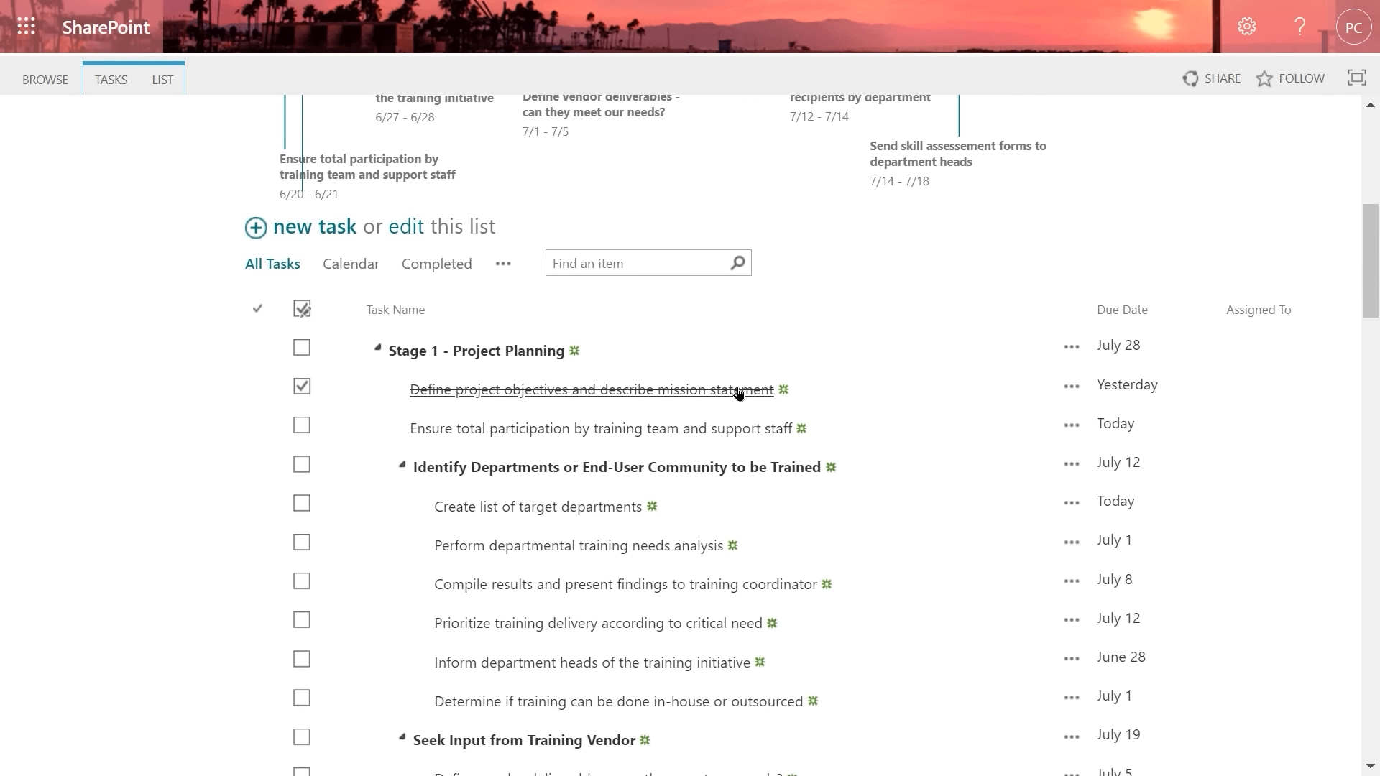
scroll(825, 327, down, 4)
scroll(826, 327, up, 2)
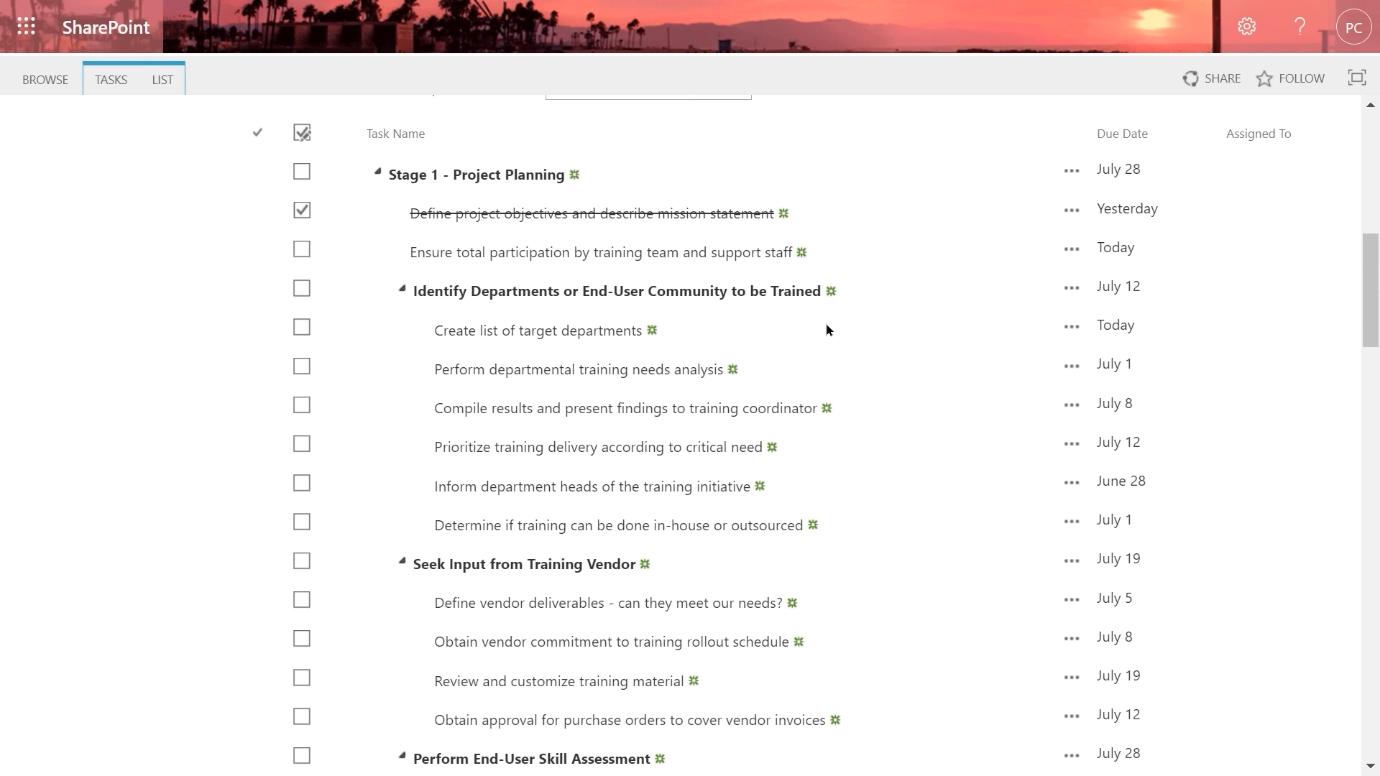
scroll(827, 330, up, 6)
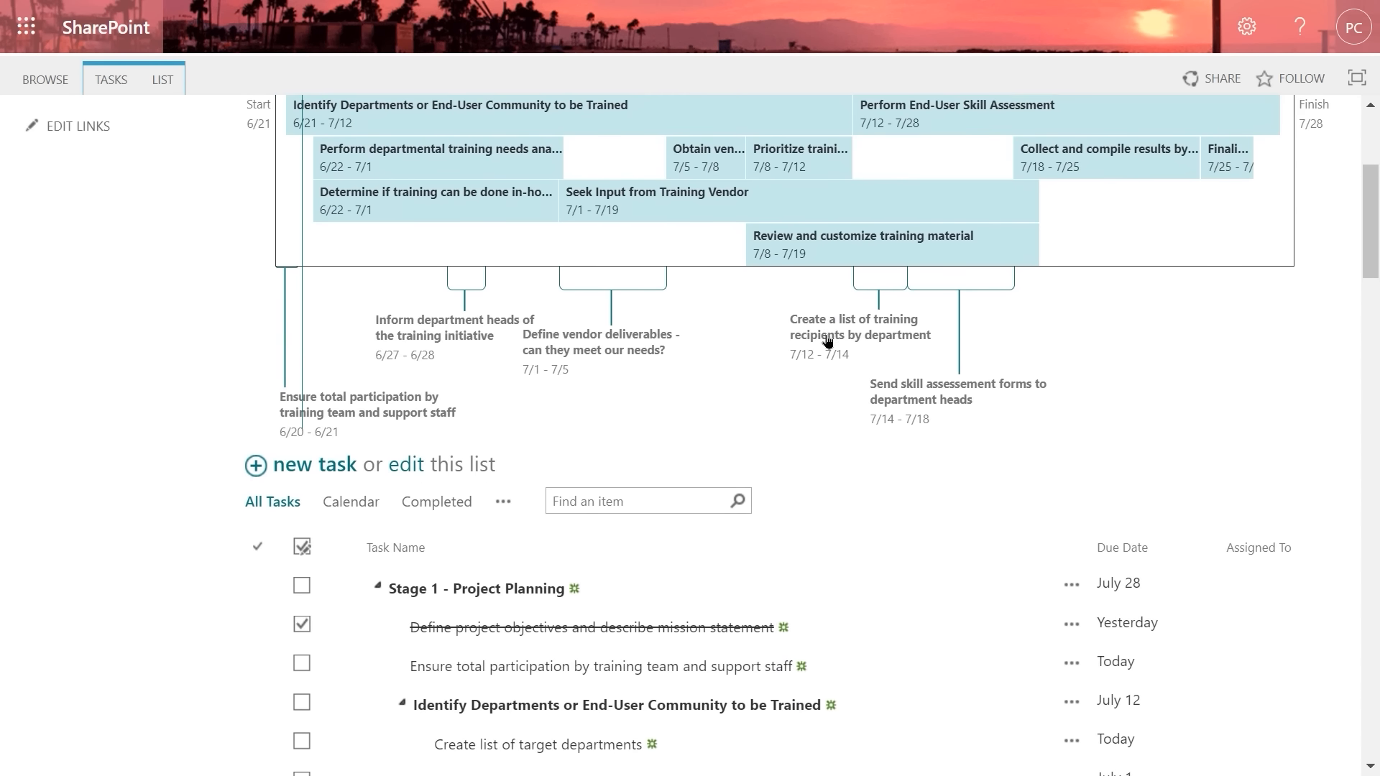
scroll(826, 340, down, 3)
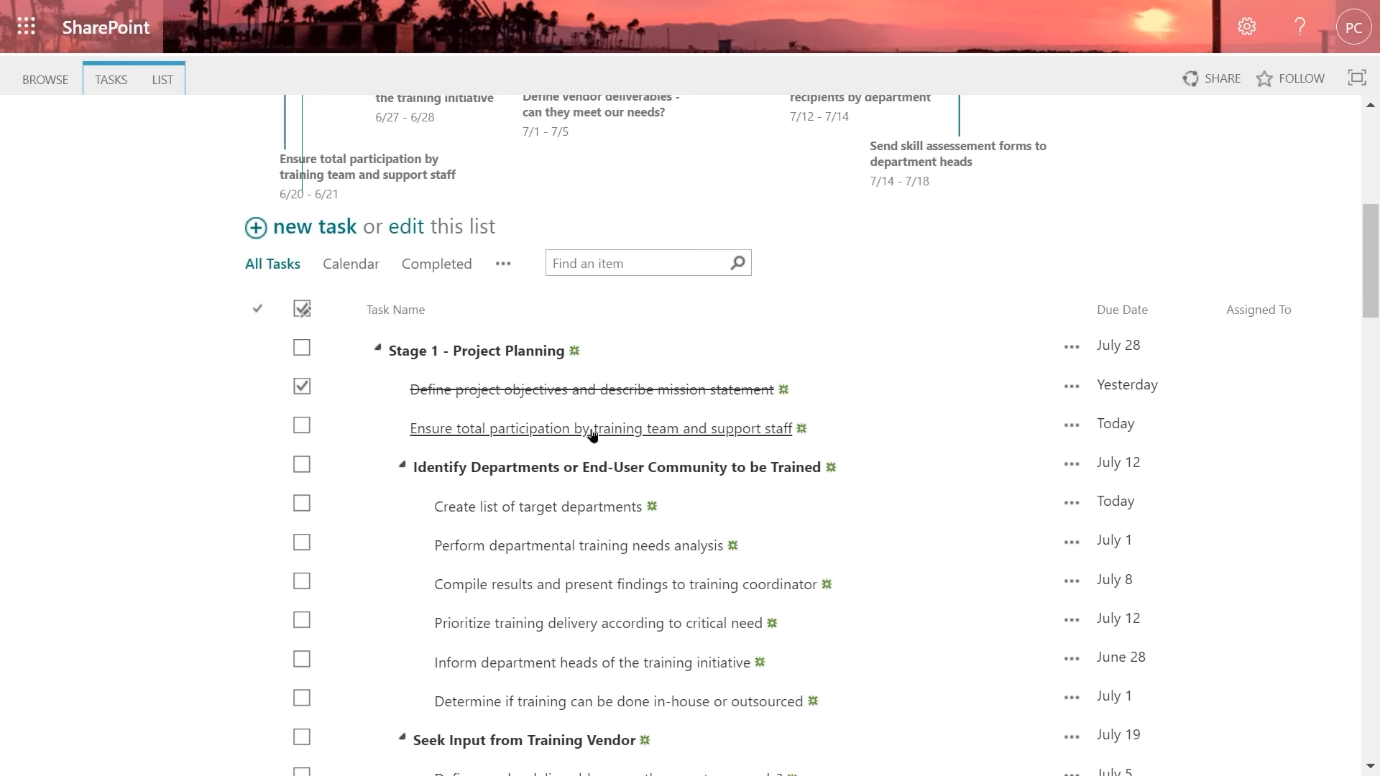
Check the details of the tasks "Ensure total participation by training team and support staff" and "Create list of target departments".
click(545, 430)
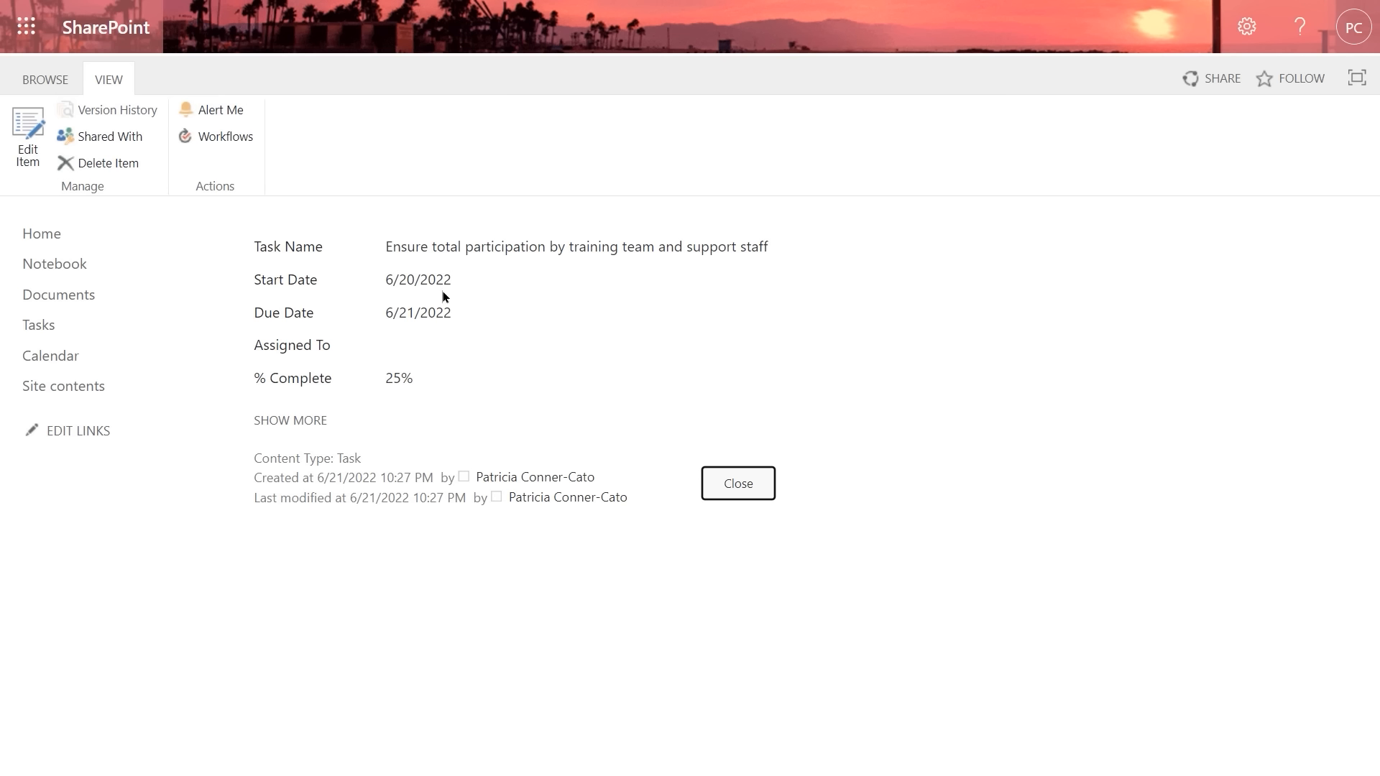
click(739, 486)
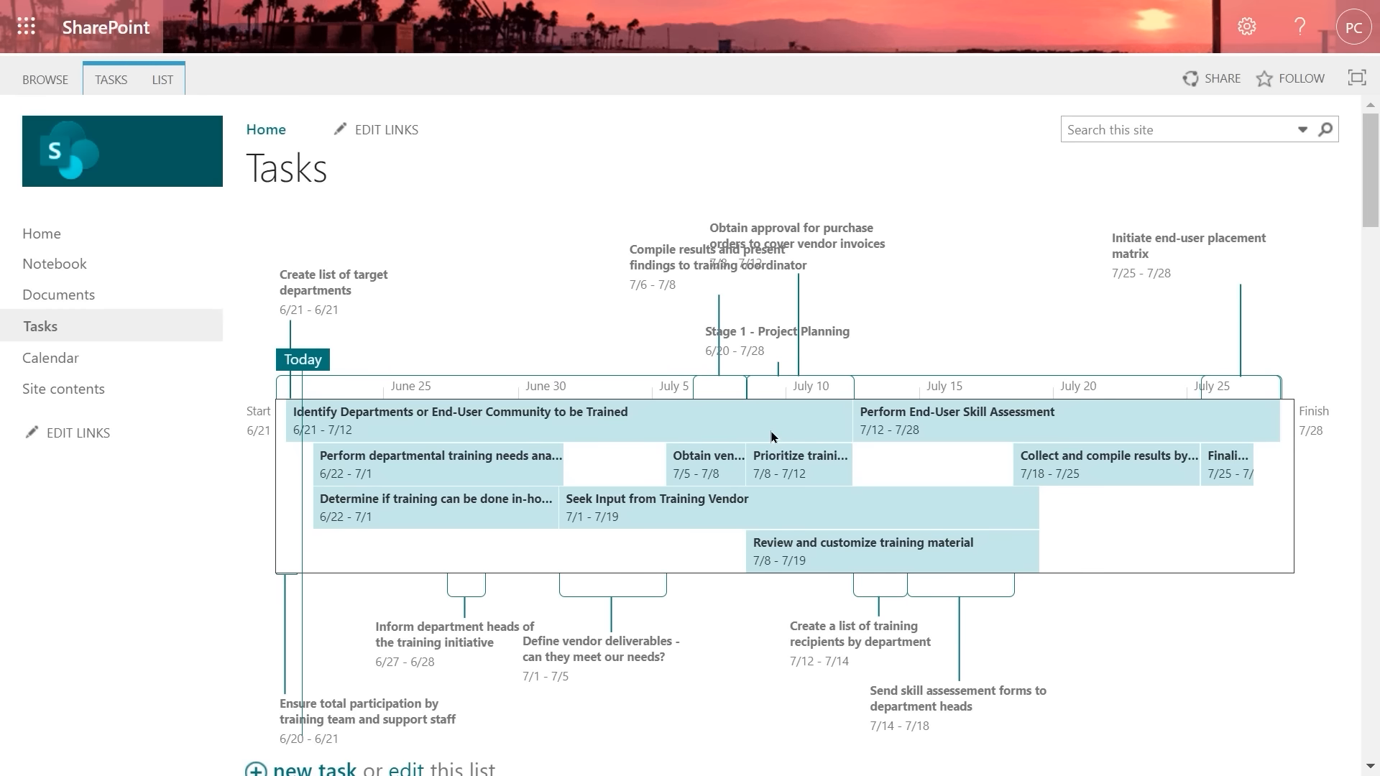
scroll(772, 437, down, 7)
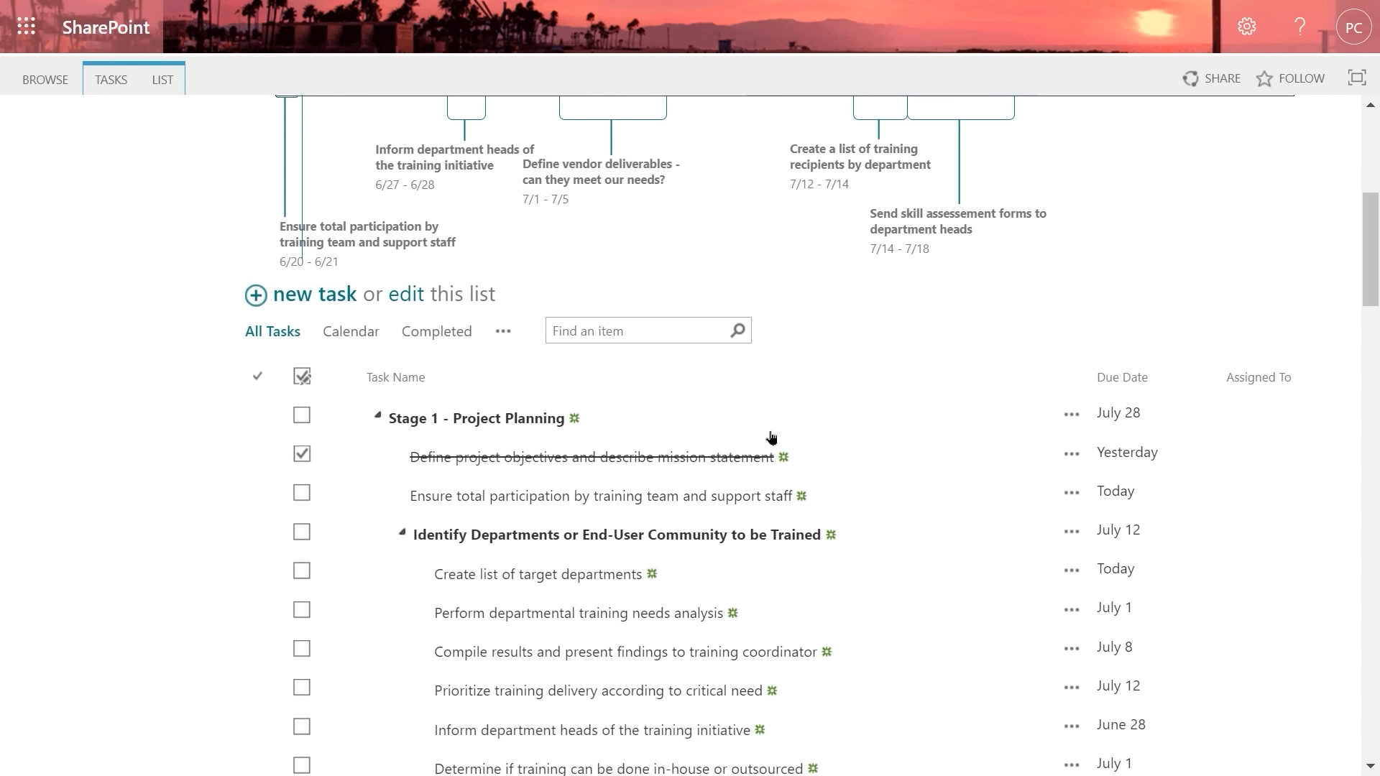
scroll(771, 437, down, 2)
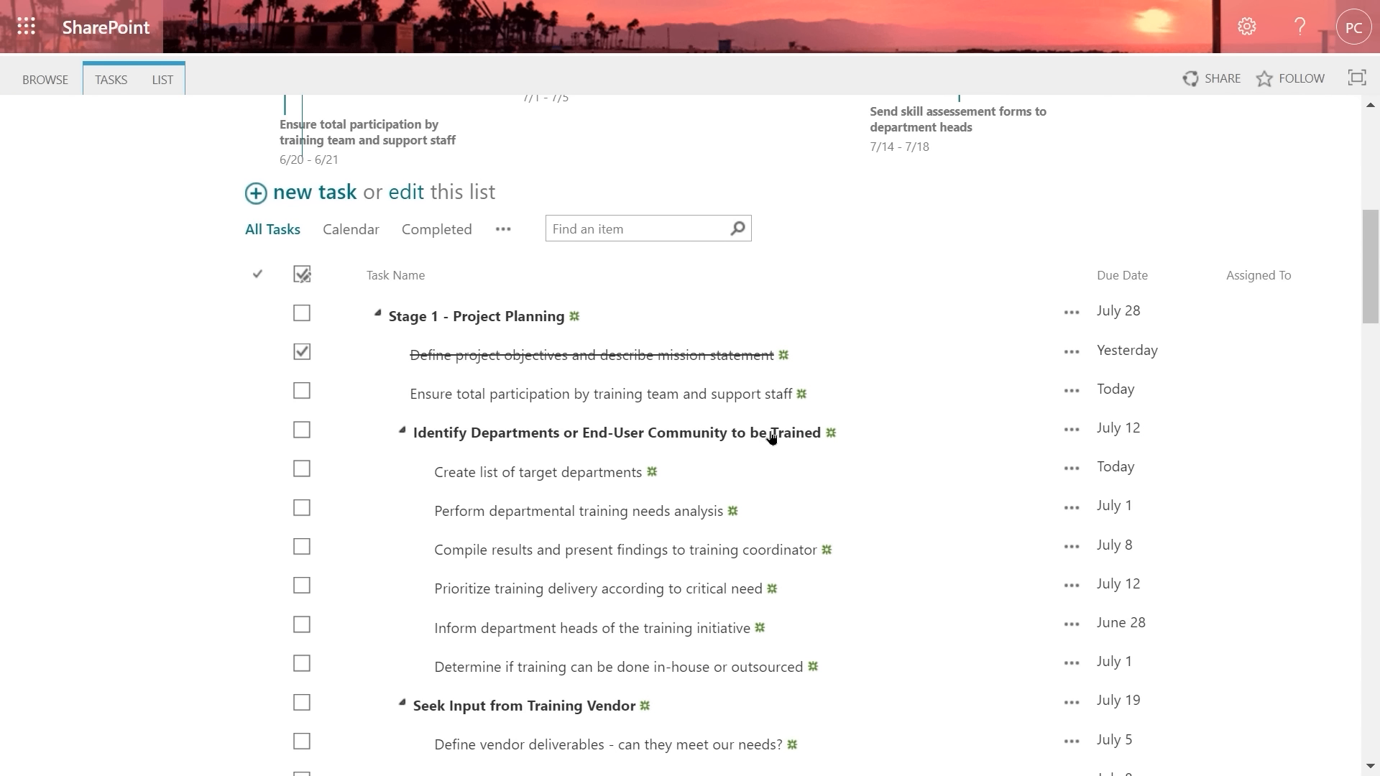
click(518, 480)
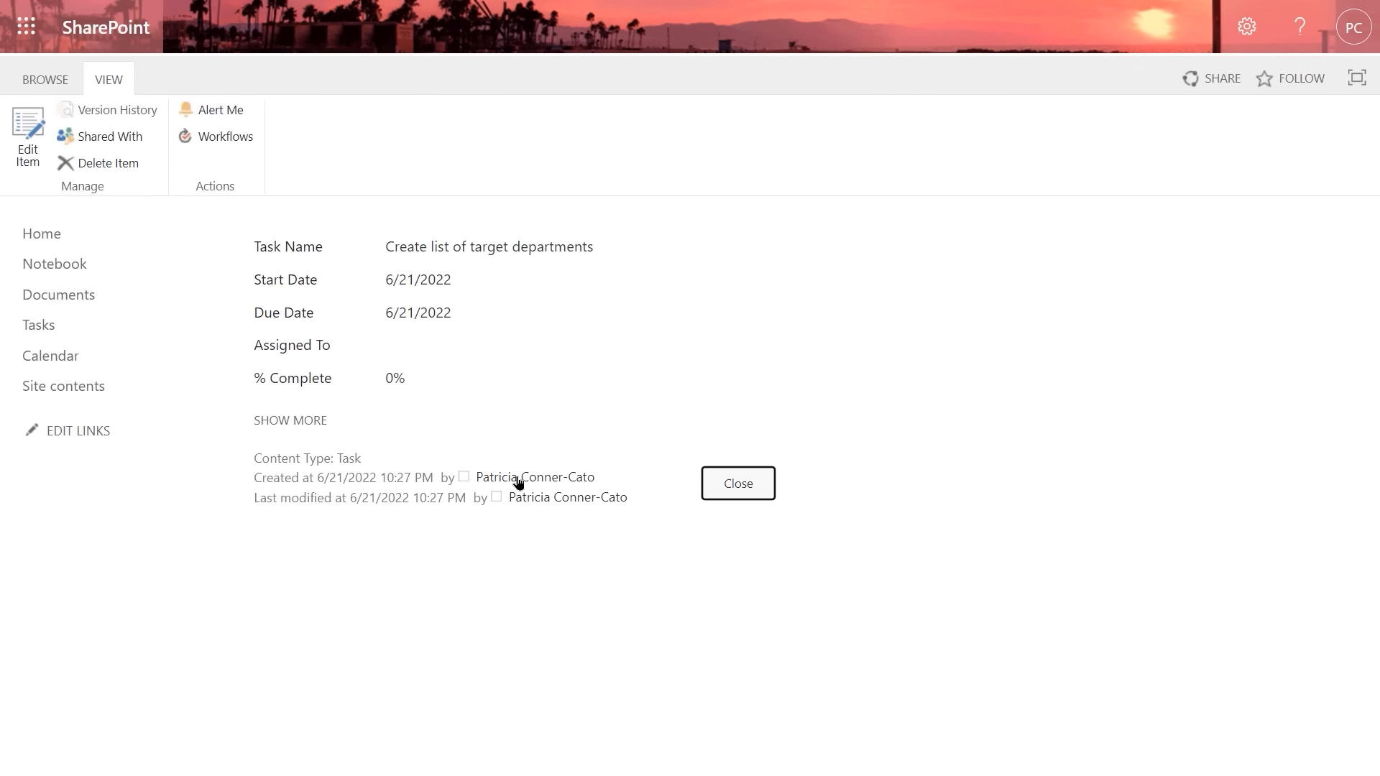
click(421, 297)
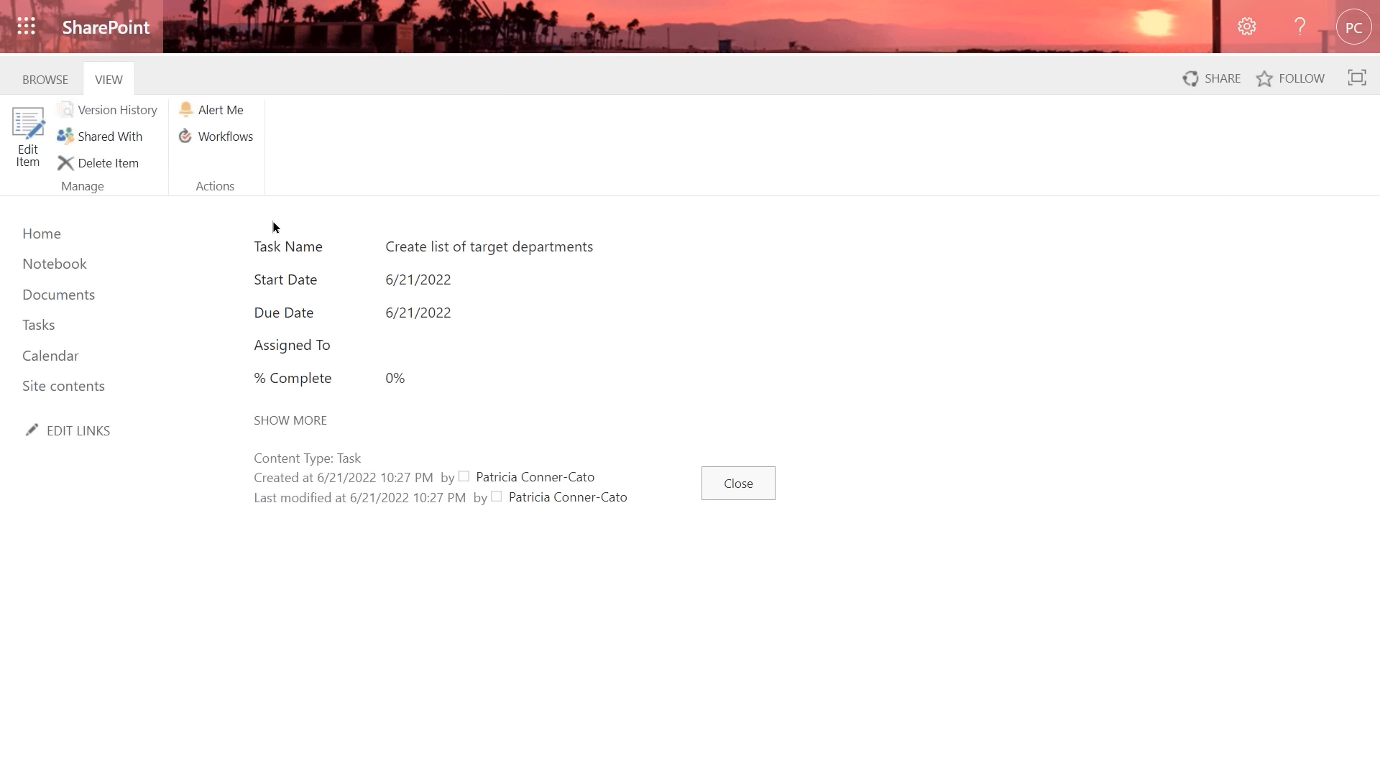
Set the % Complete of the SharePoint task "Create list of target departments" to 60 and save the item.
click(29, 135)
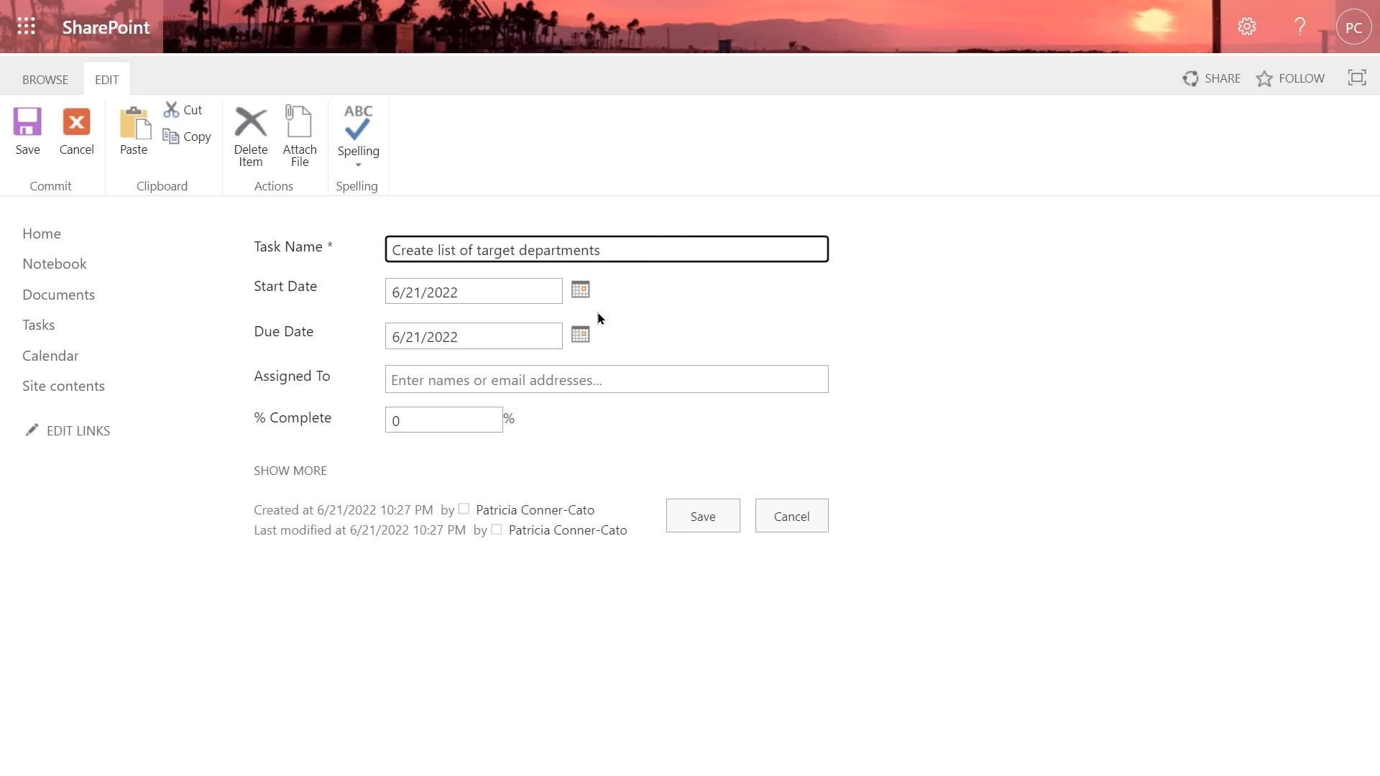
key(Tab)
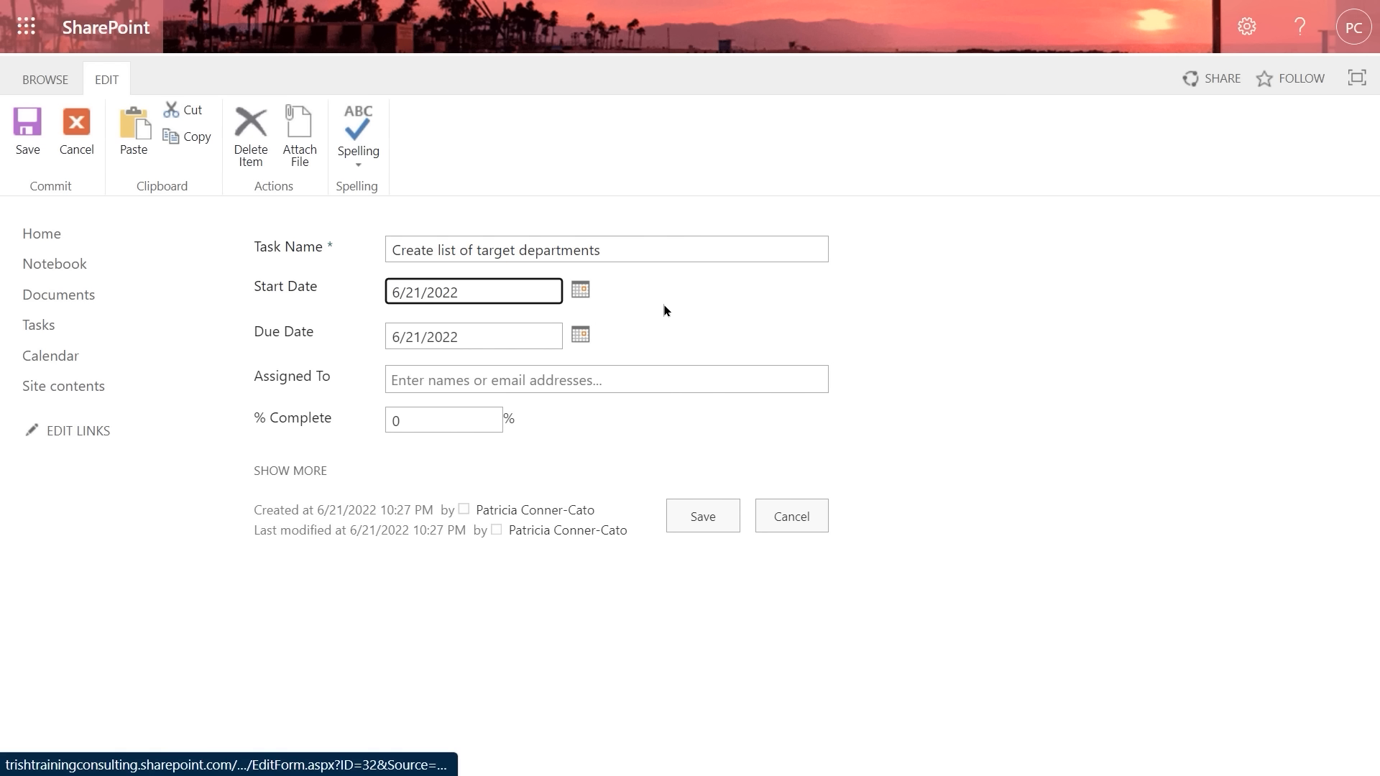
click(413, 417)
double_click(397, 418)
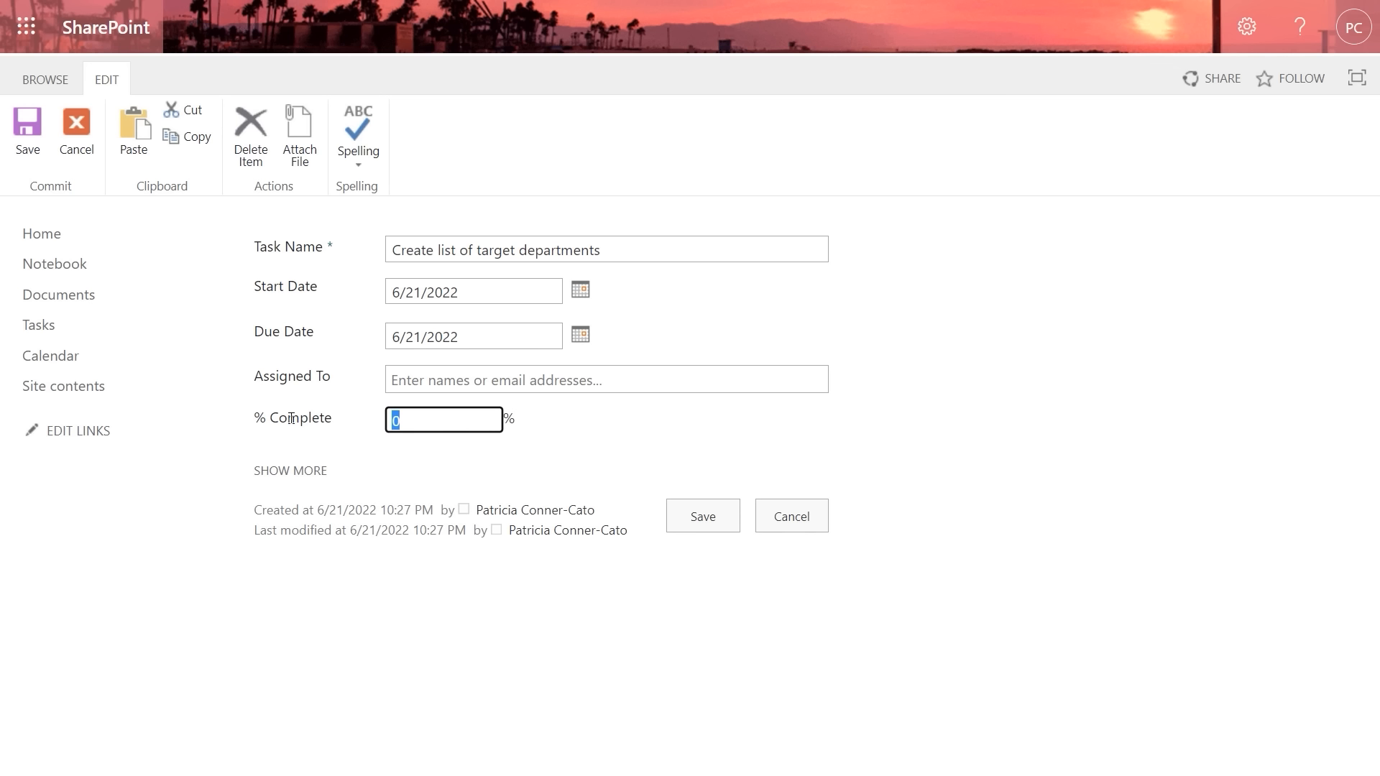
text(60)
click(433, 474)
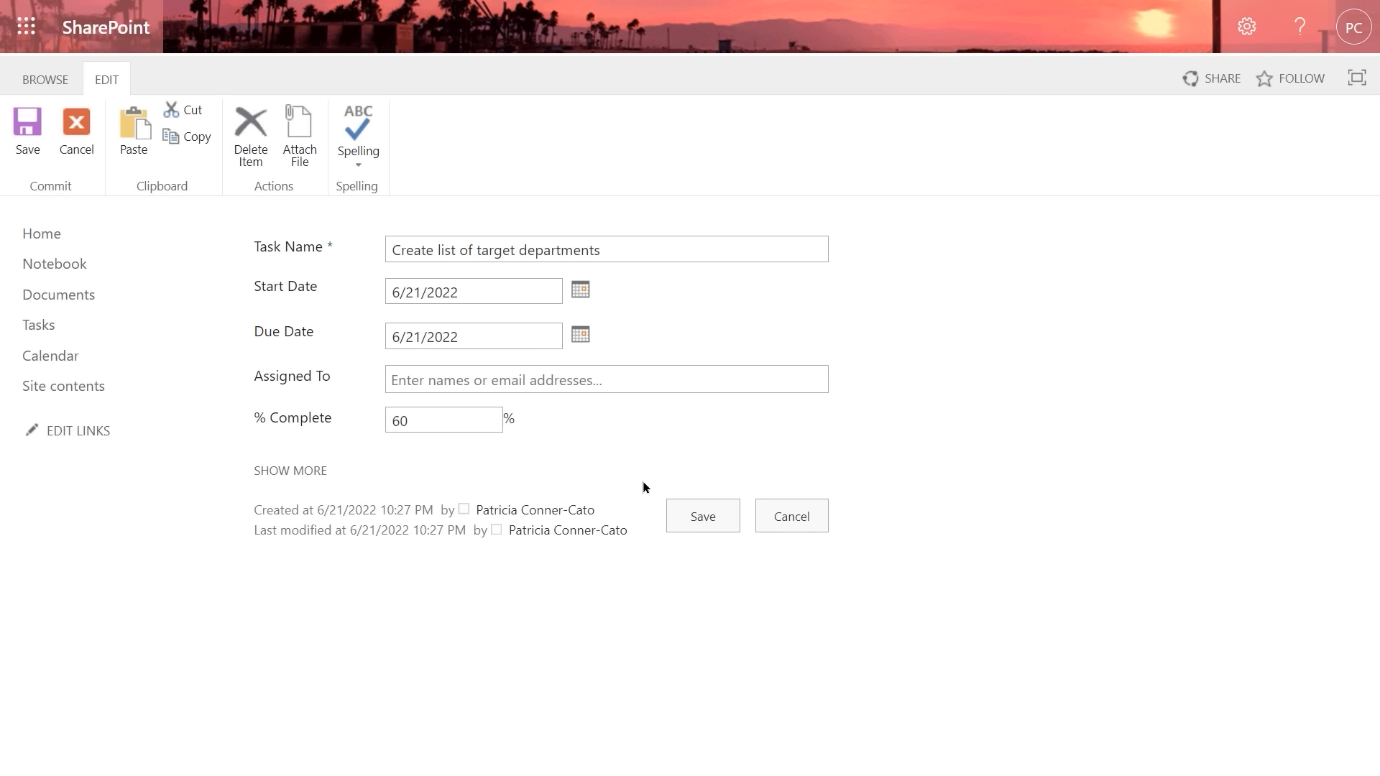
click(695, 525)
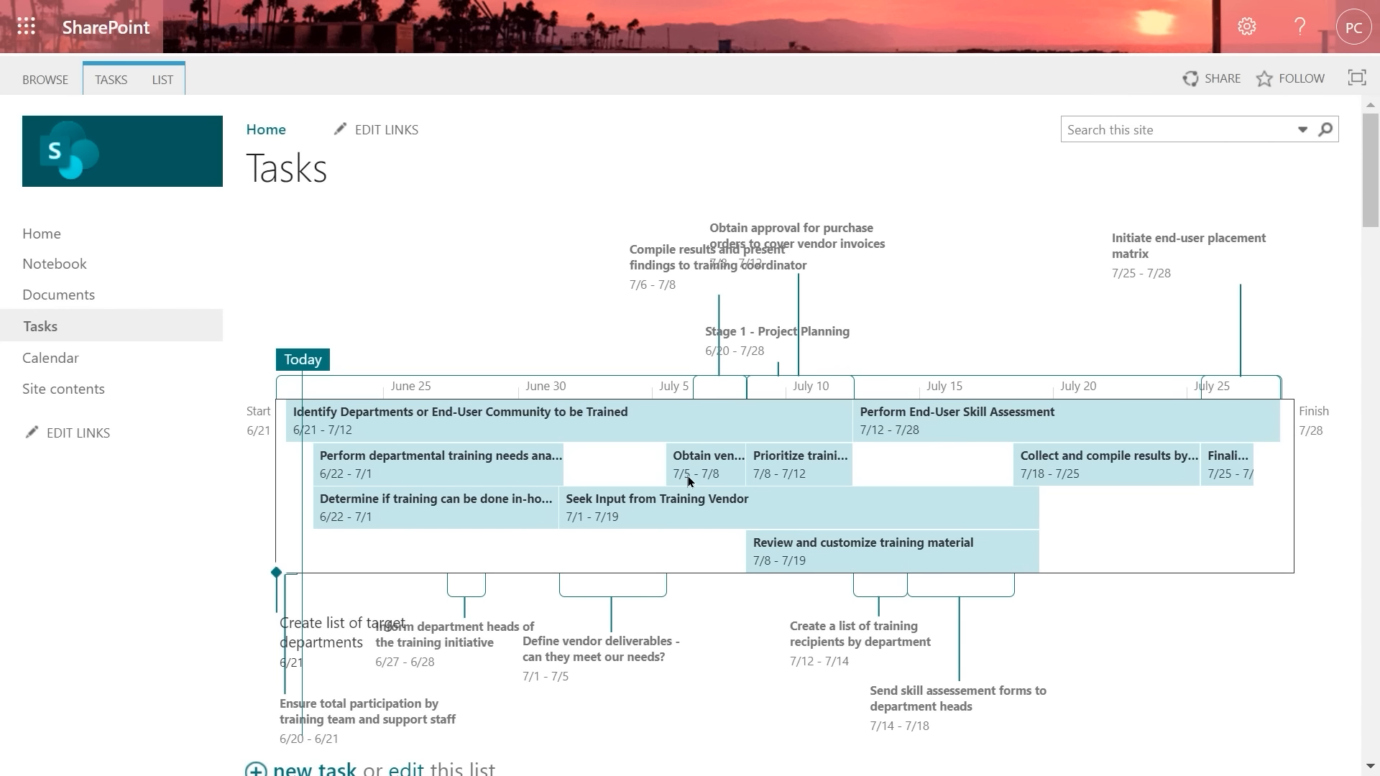
Switch back to Microsoft Project, select task 1.3.1 "Create list of target departments" and save the project.
key(alt+Tab)
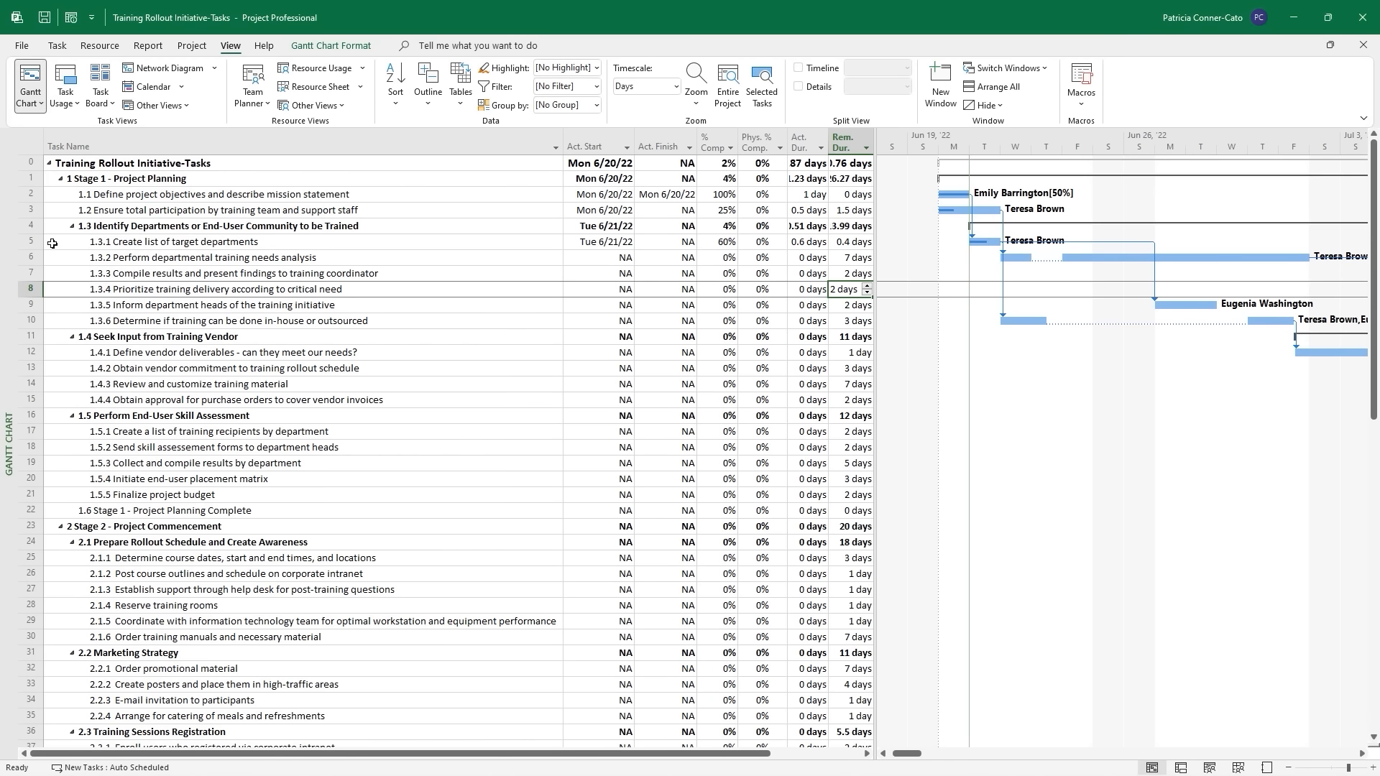
click(30, 241)
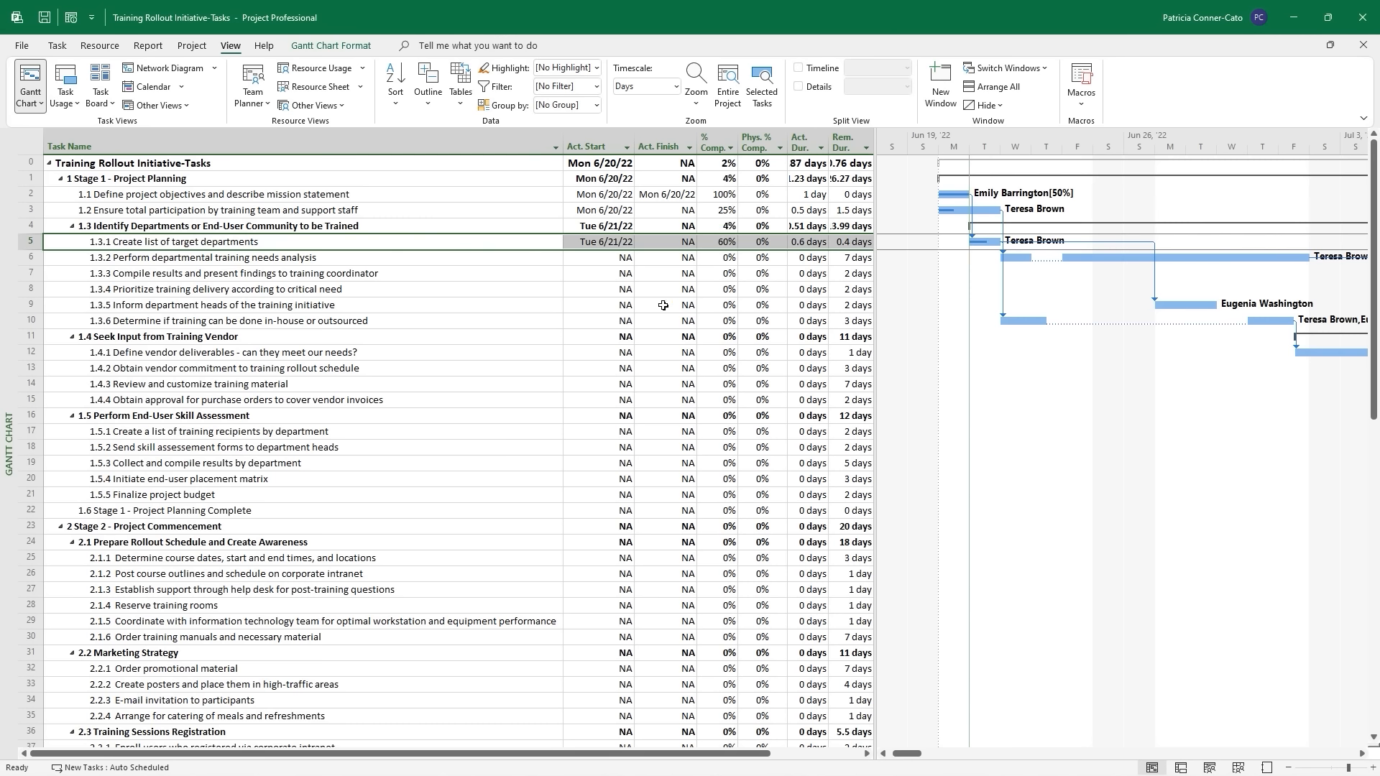
key(ctrl+s)
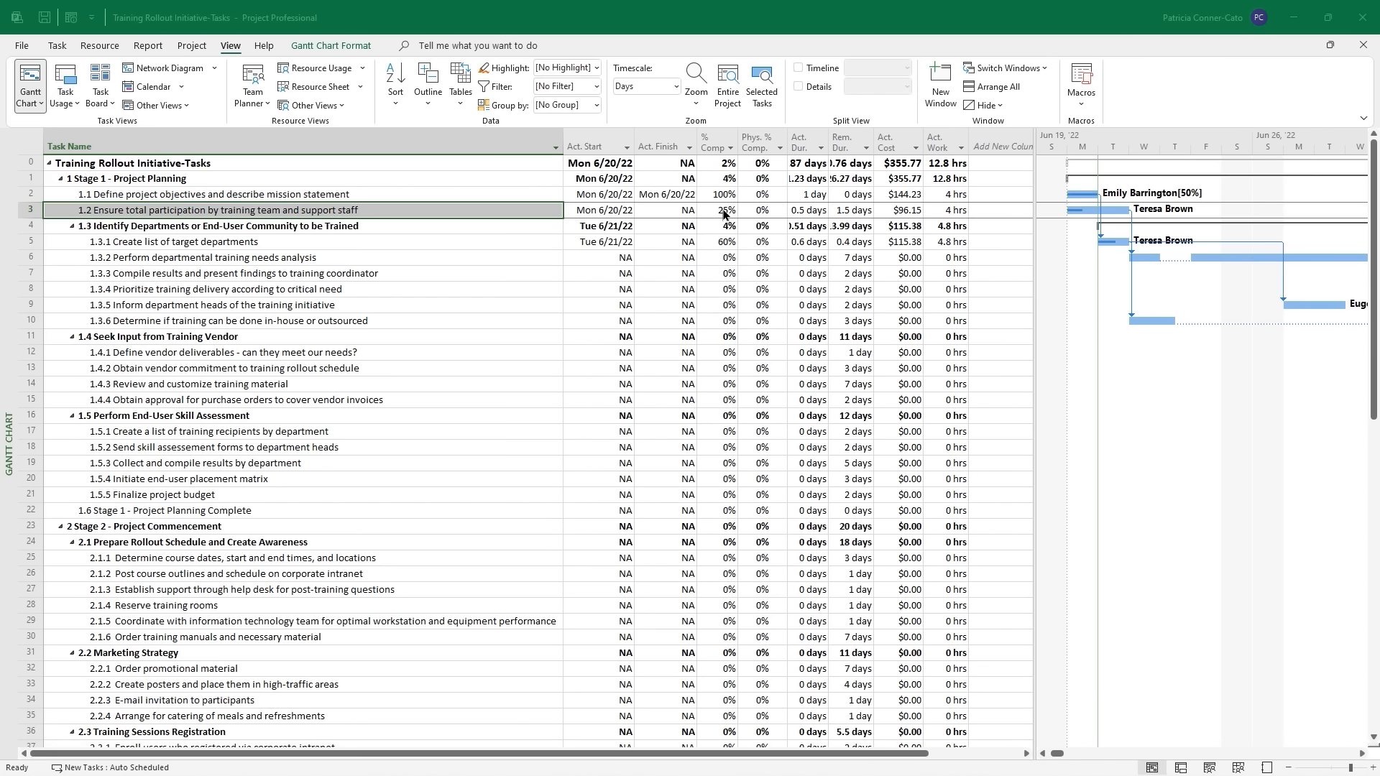
Set the percent complete of task 1.2 "Ensure total participation by training team and support staff" to 100% in its task information.
click(725, 211)
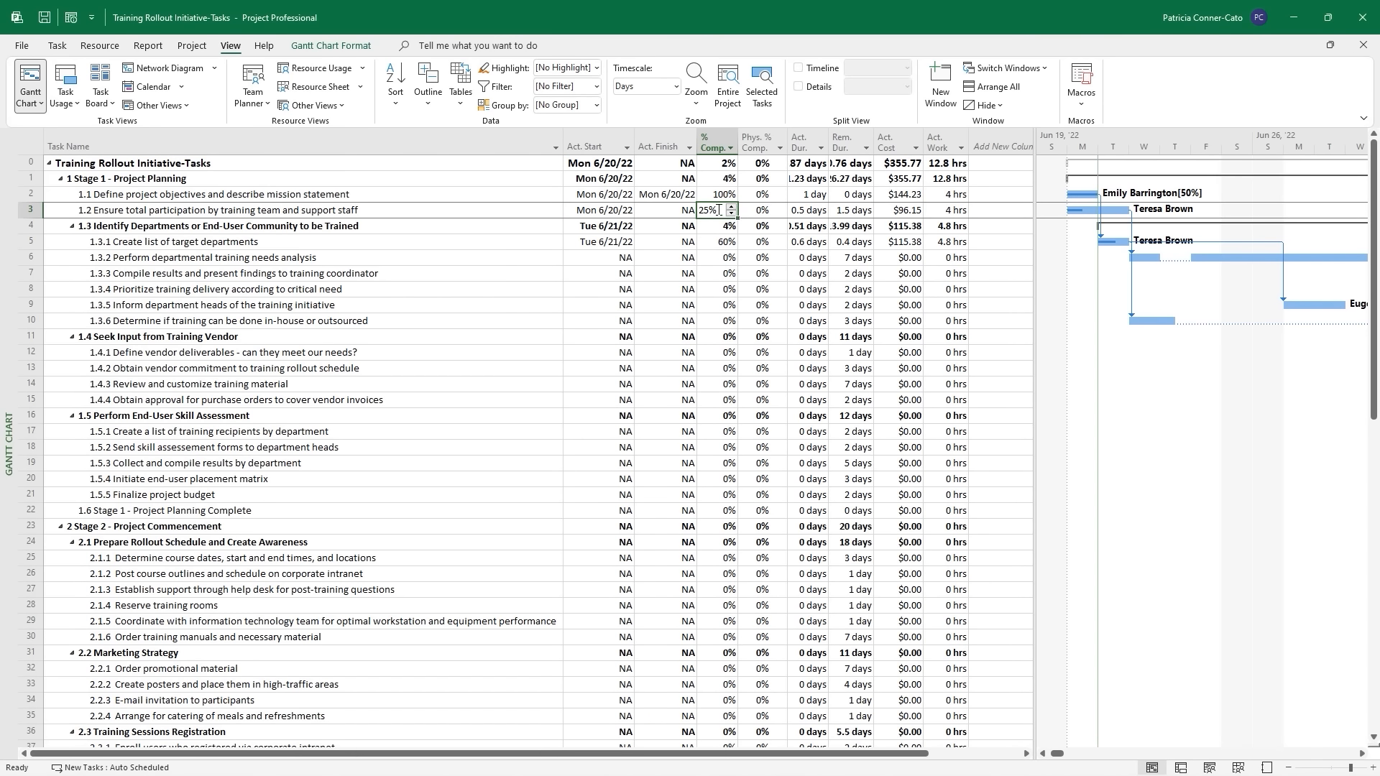
drag(719, 210, 695, 213)
double_click(714, 207)
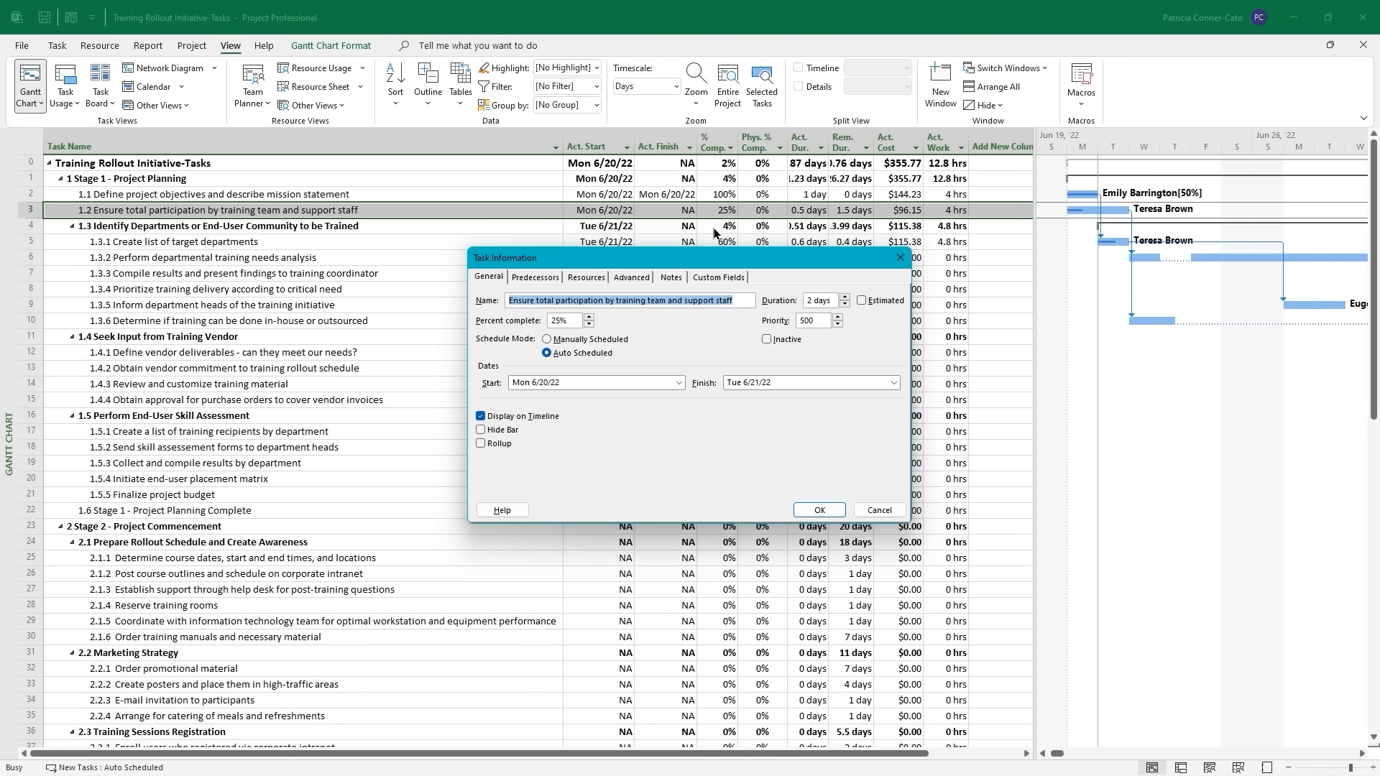
double_click(566, 321)
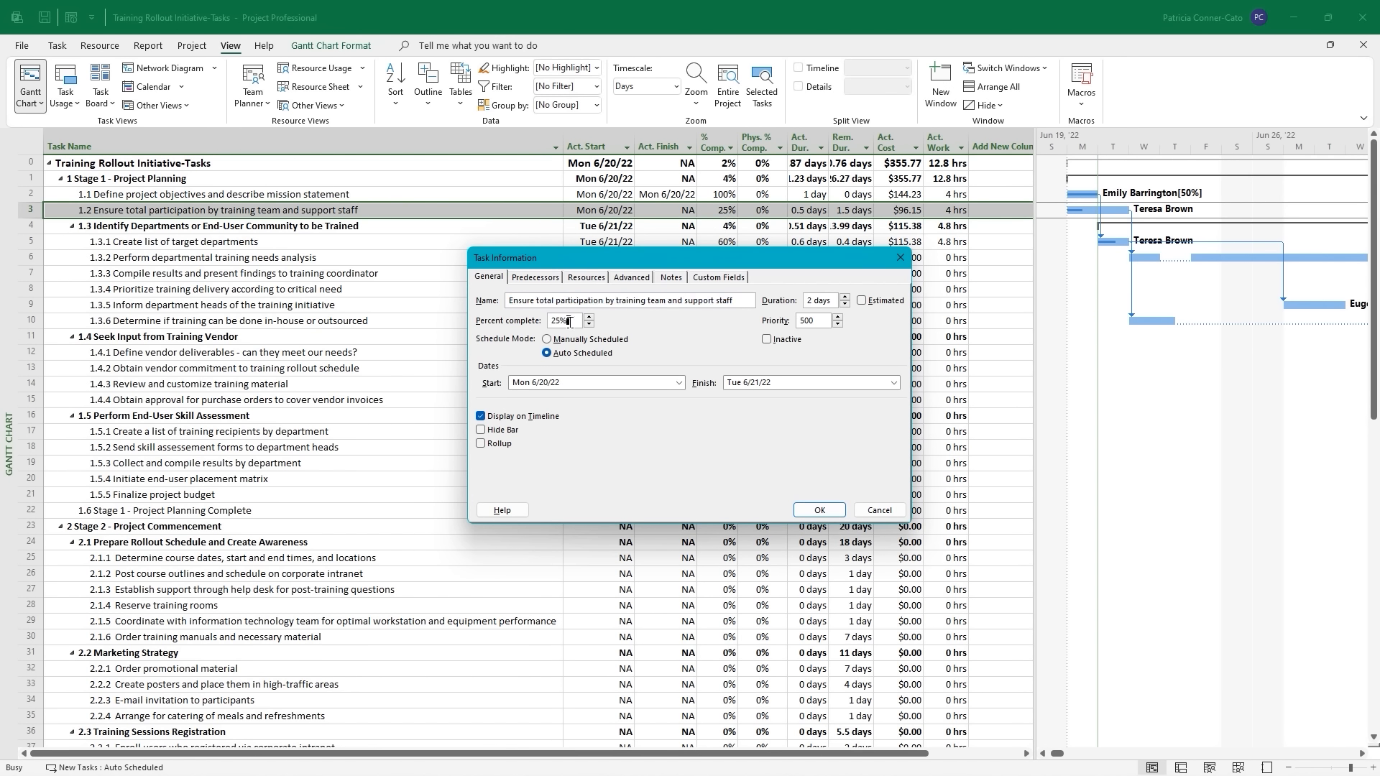
text(100)
key(Return)
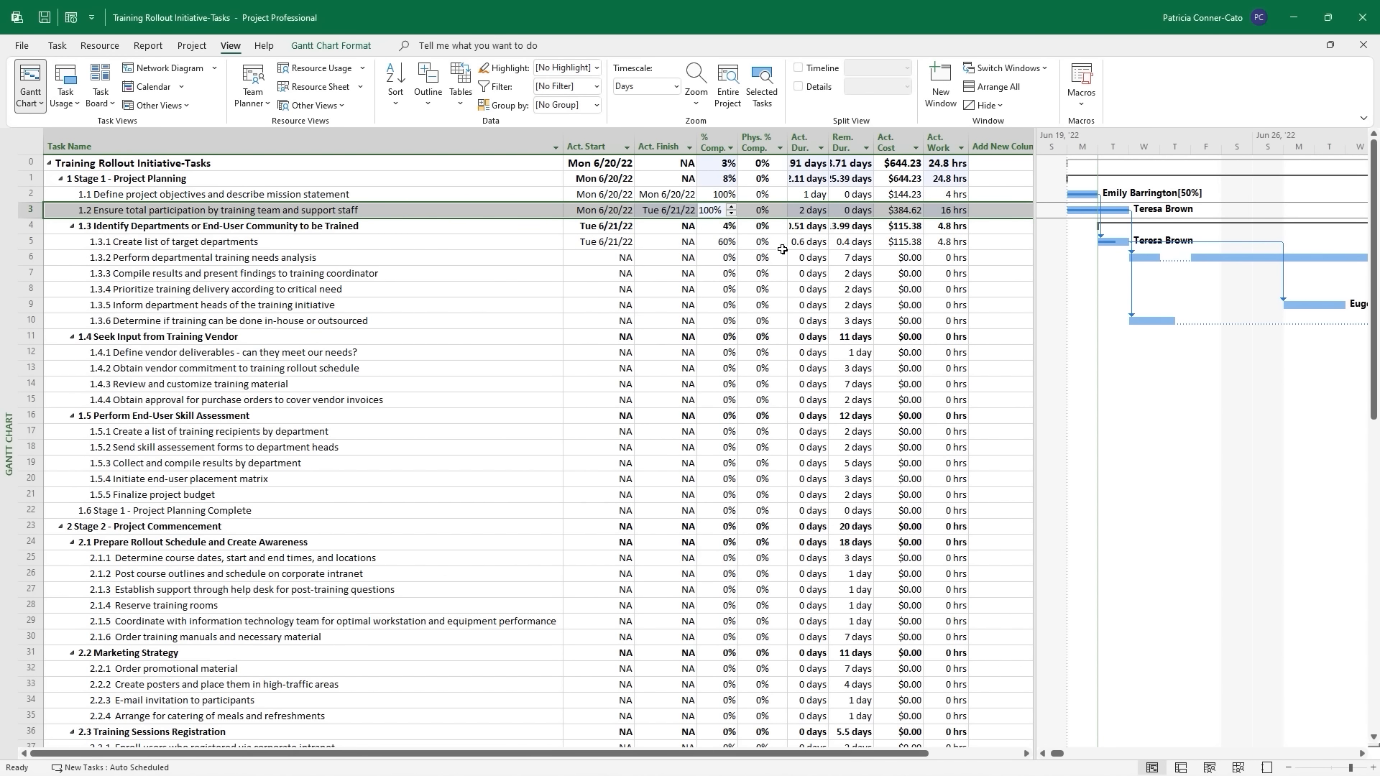
click(782, 244)
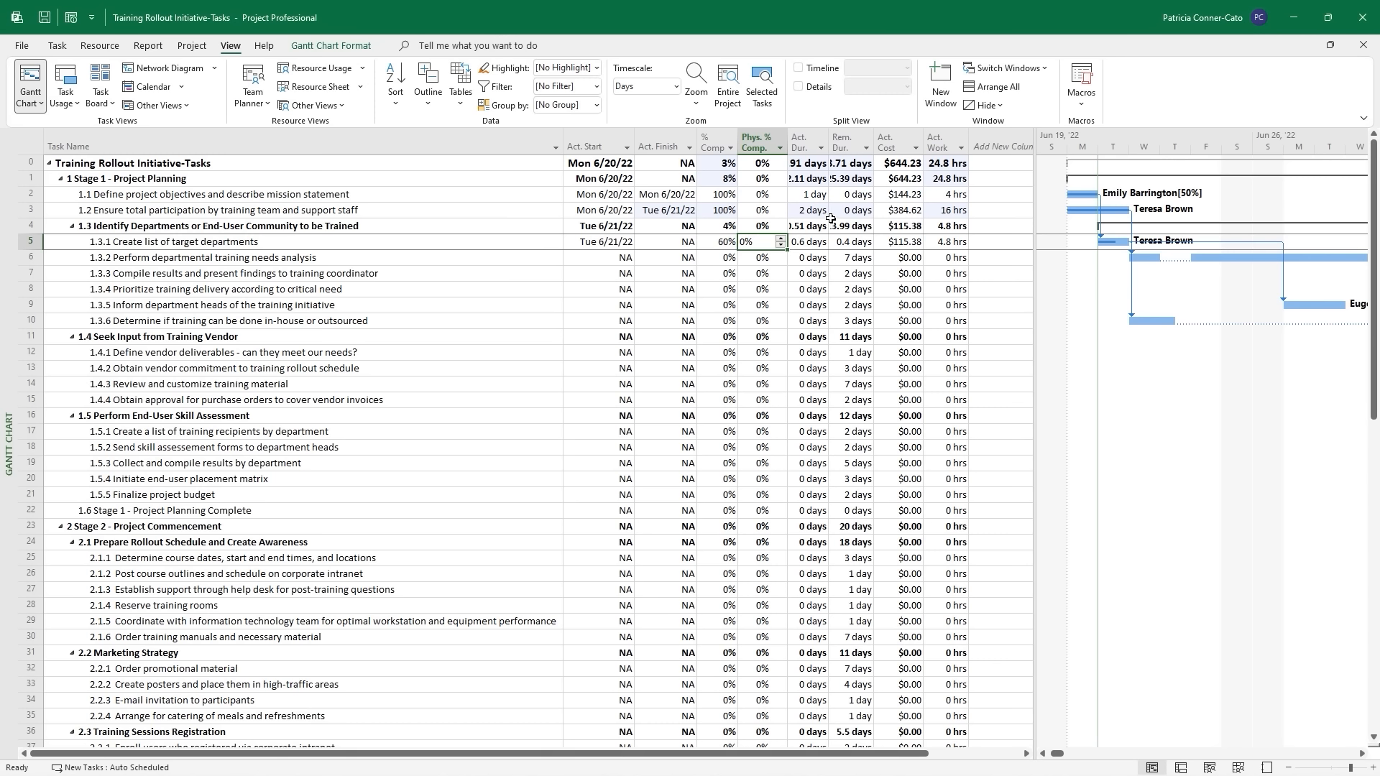
Set the actual work of task 1.2 to 20 hours.
click(948, 215)
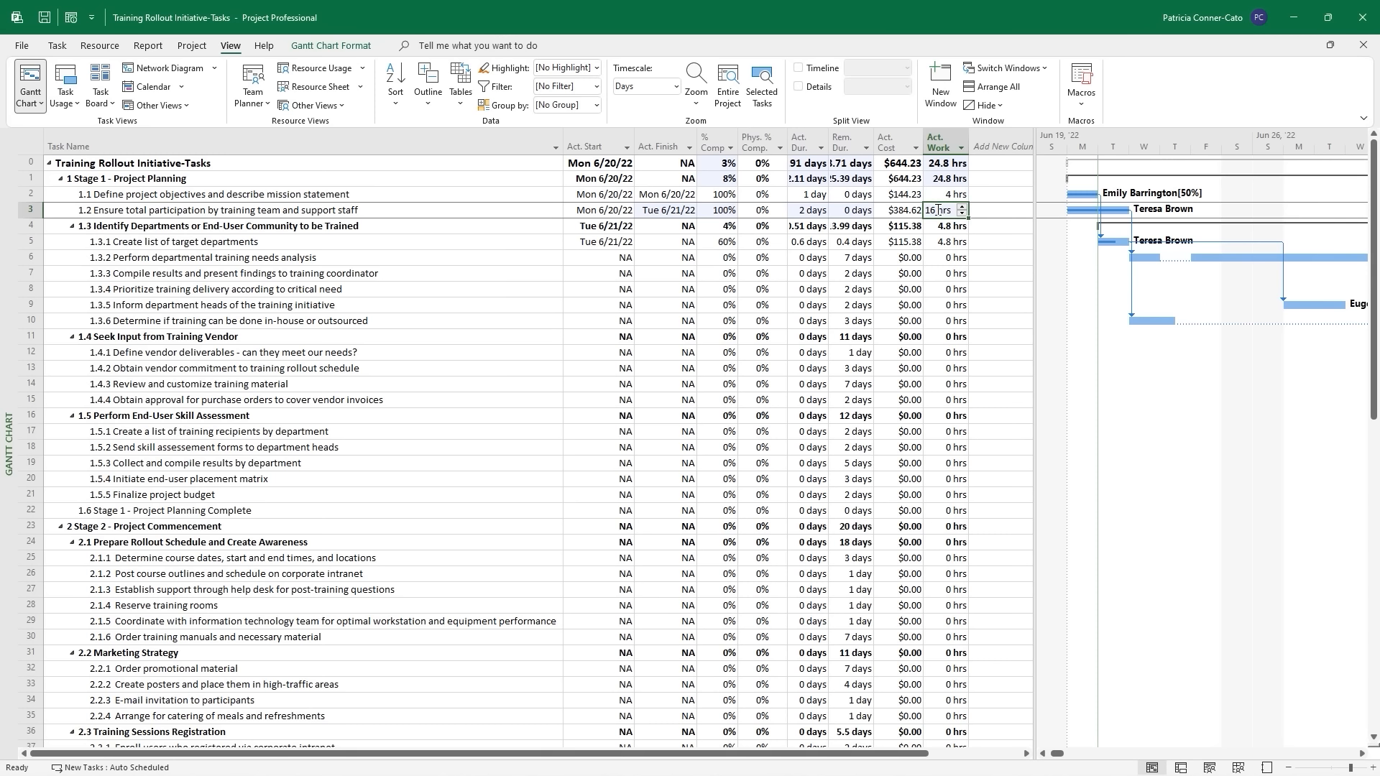
click(934, 210)
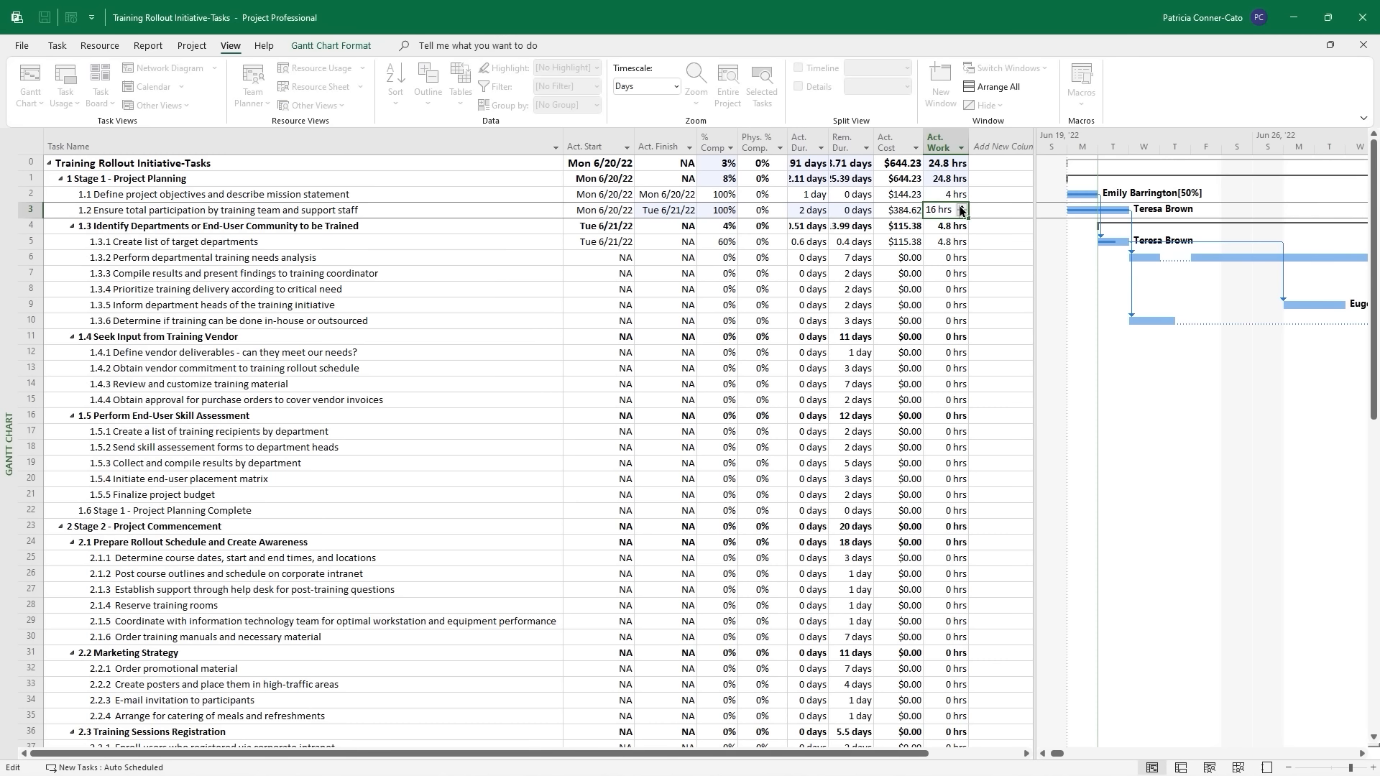
click(962, 208)
text(20)
key(Return)
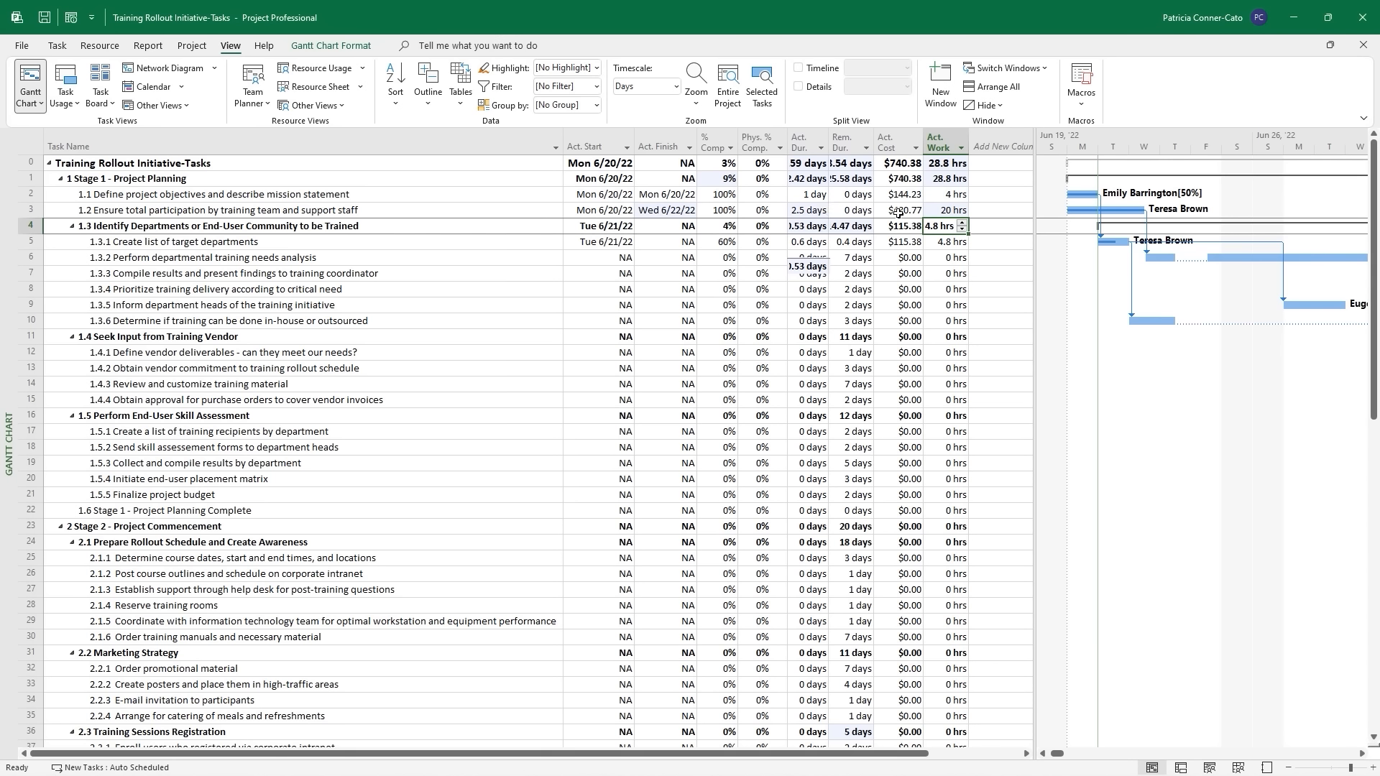
click(914, 305)
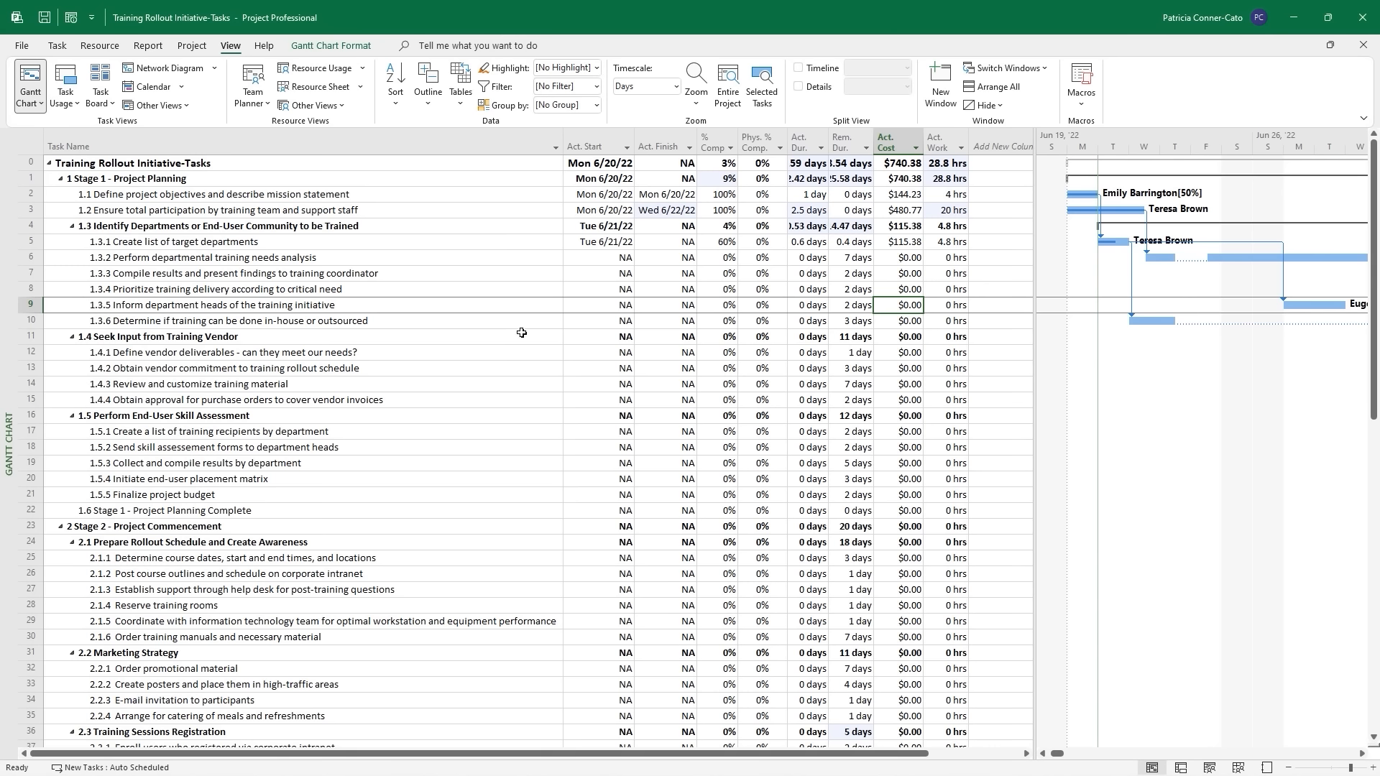
Mark task 2.2.2 "Create posters and place them in high-traffic areas" as 100% complete.
scroll(66, 613, down, 2)
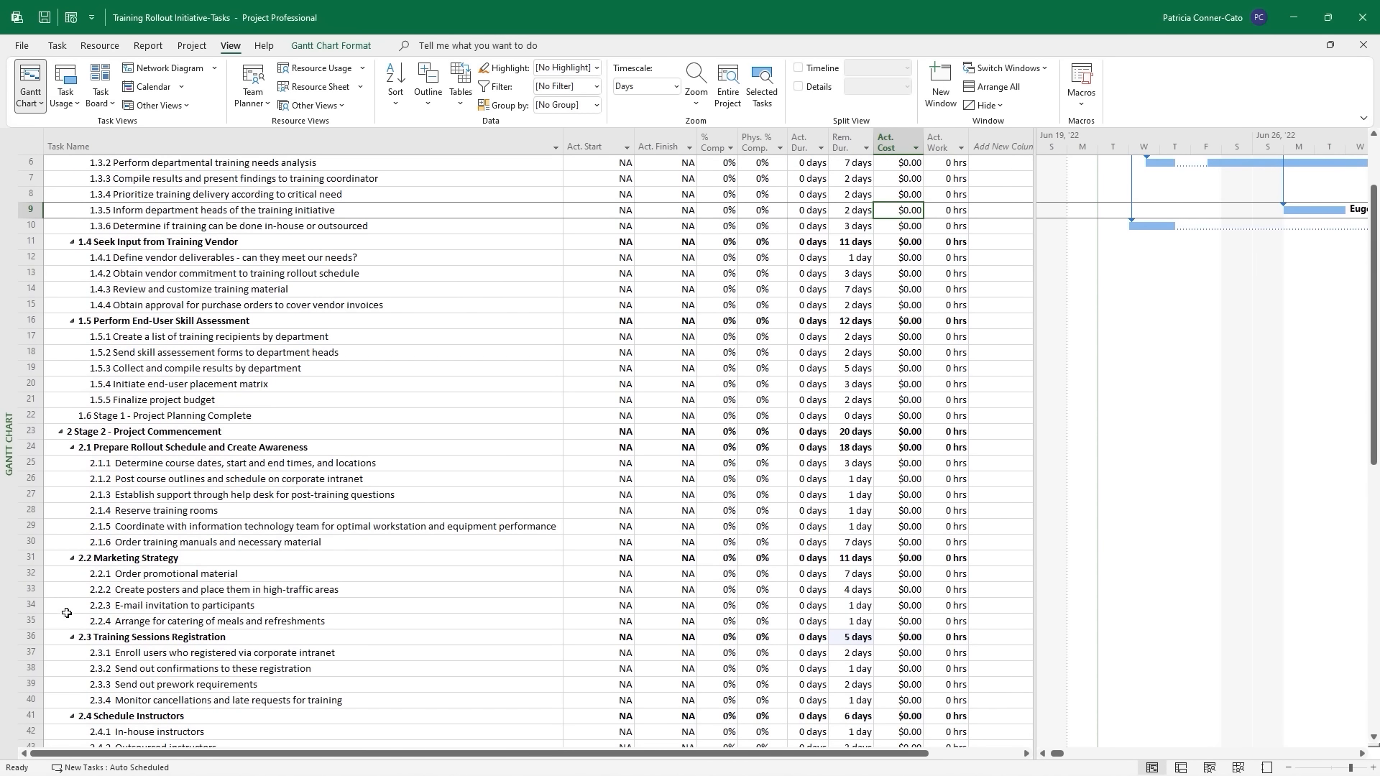
click(32, 591)
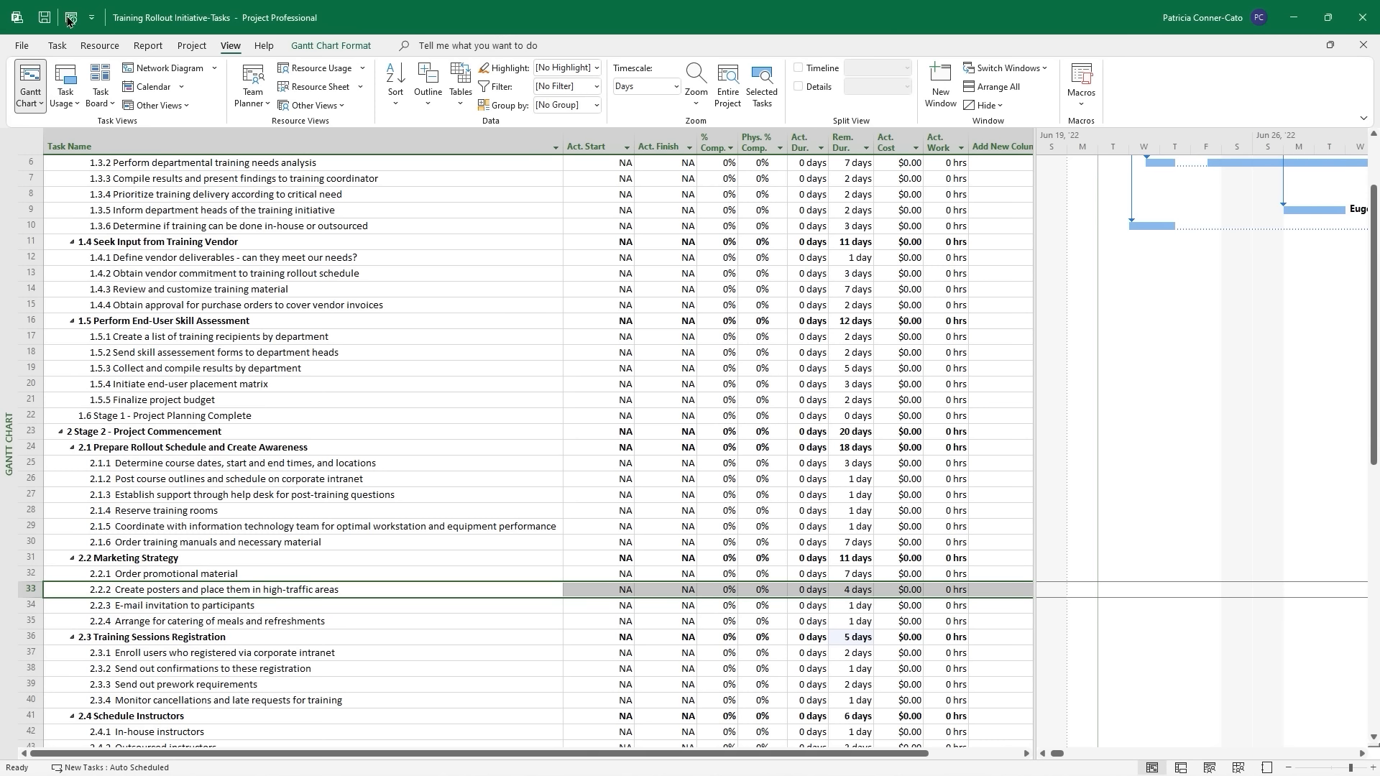
click(57, 45)
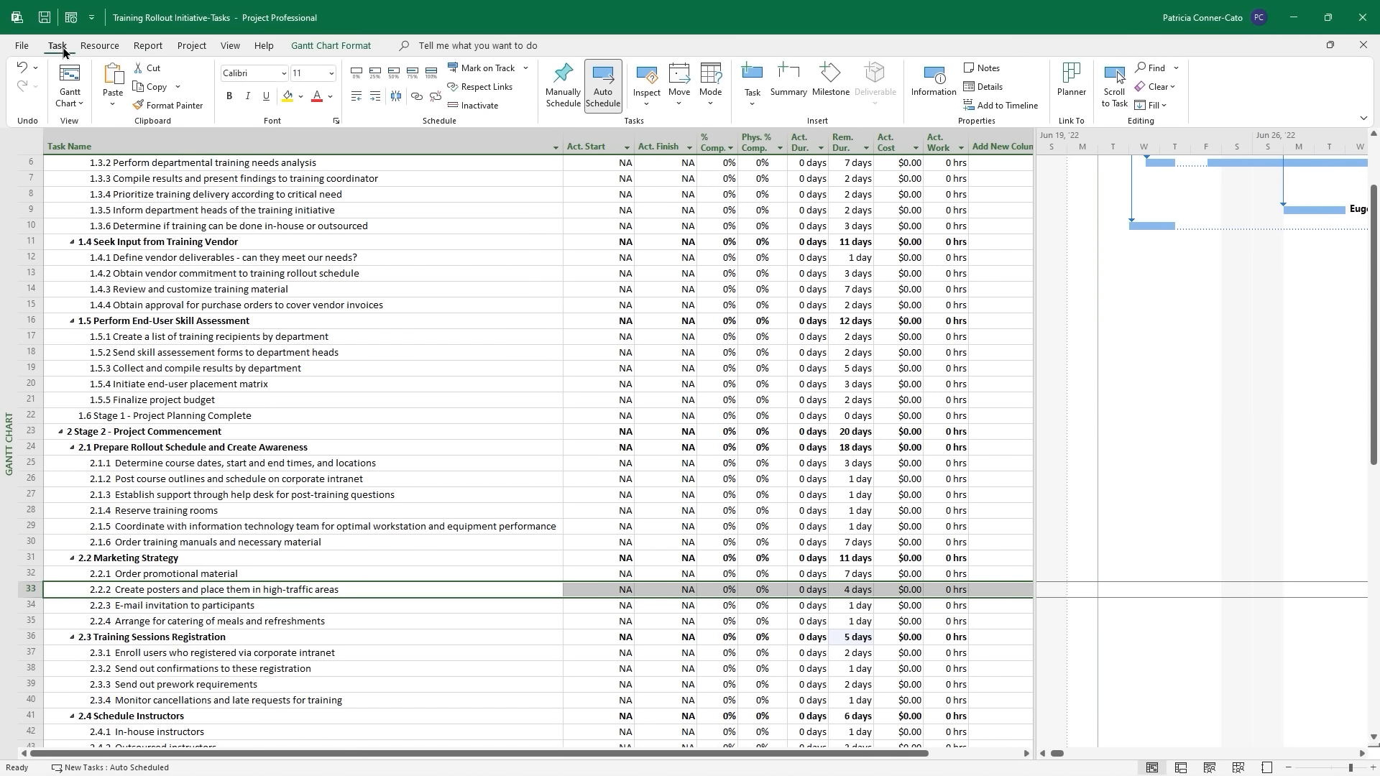
click(432, 72)
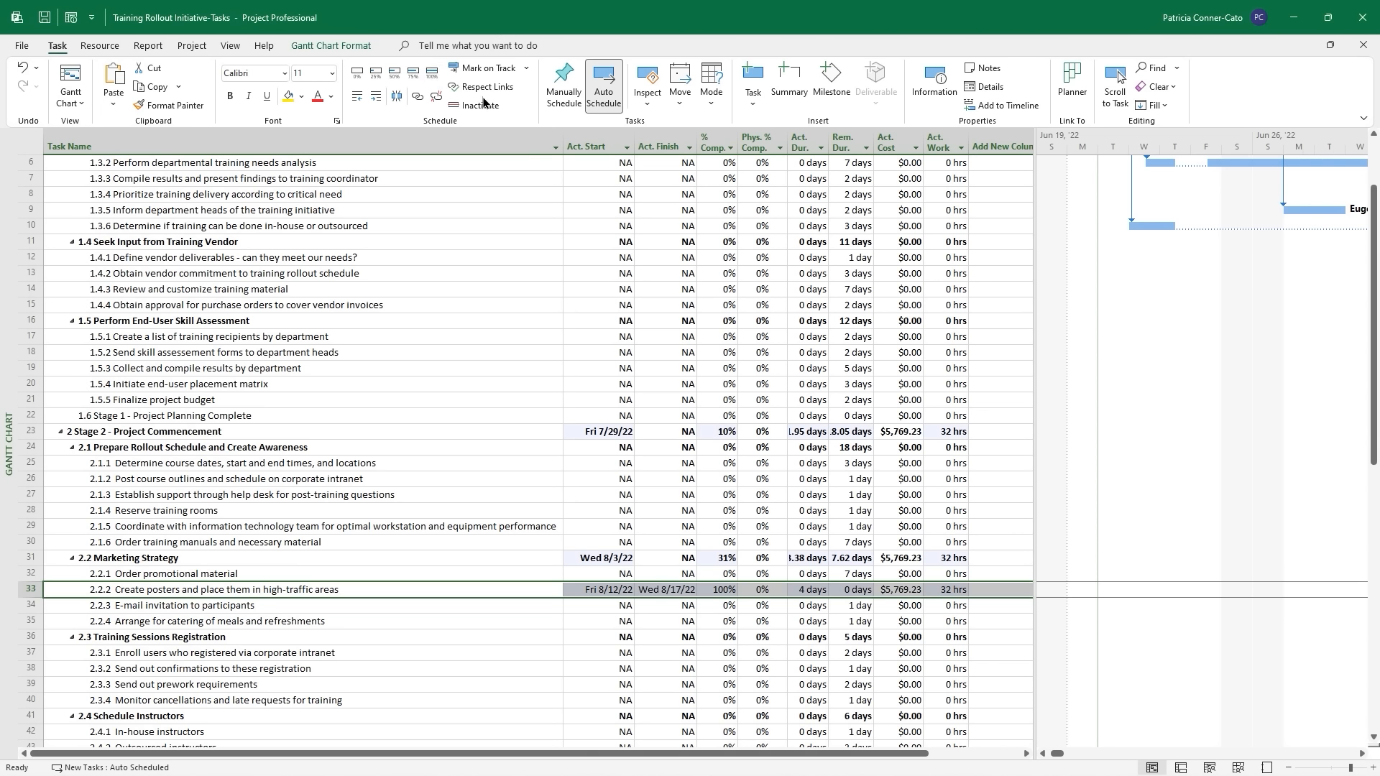
Set the actual cost of task 2.2.2 "Create posters and place them in high-traffic areas" to $6,500.
click(909, 590)
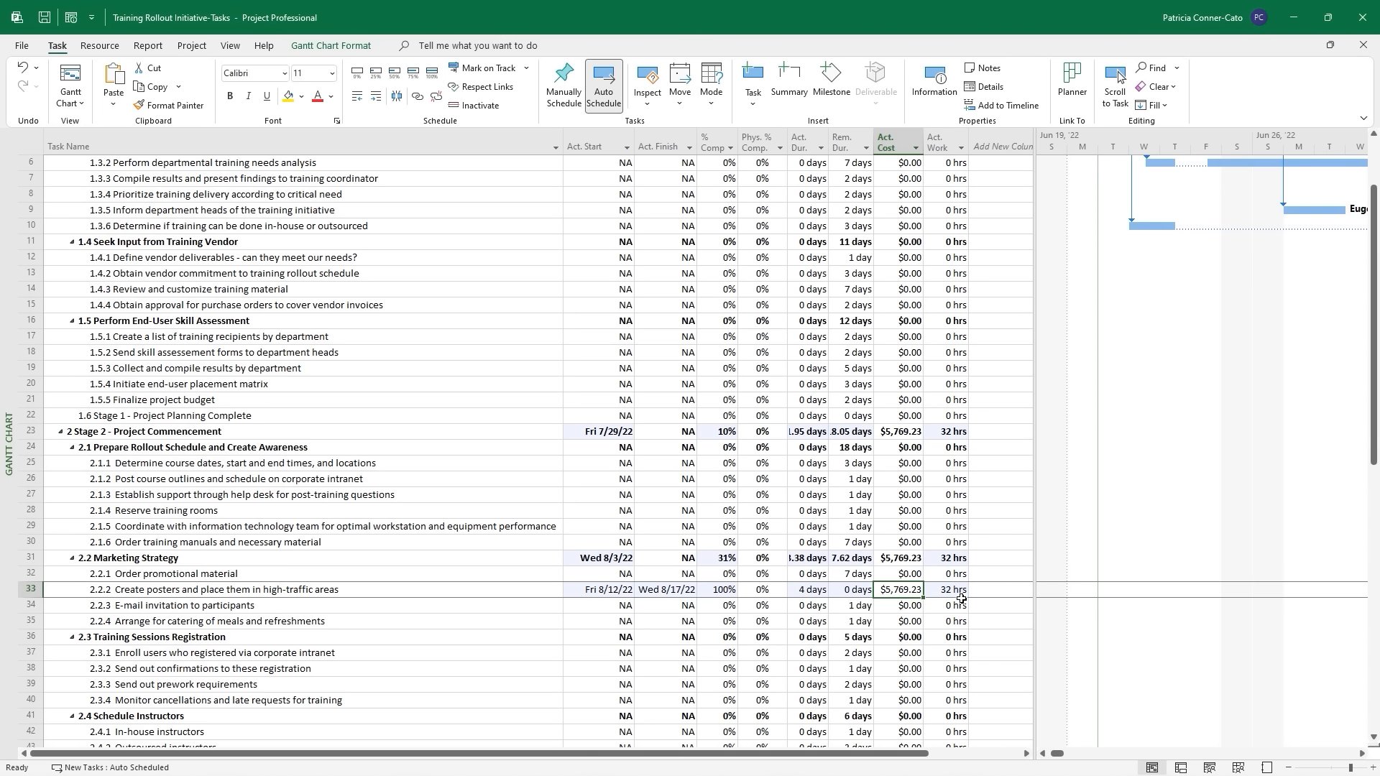
click(885, 591)
drag(877, 589, 927, 591)
text(6500)
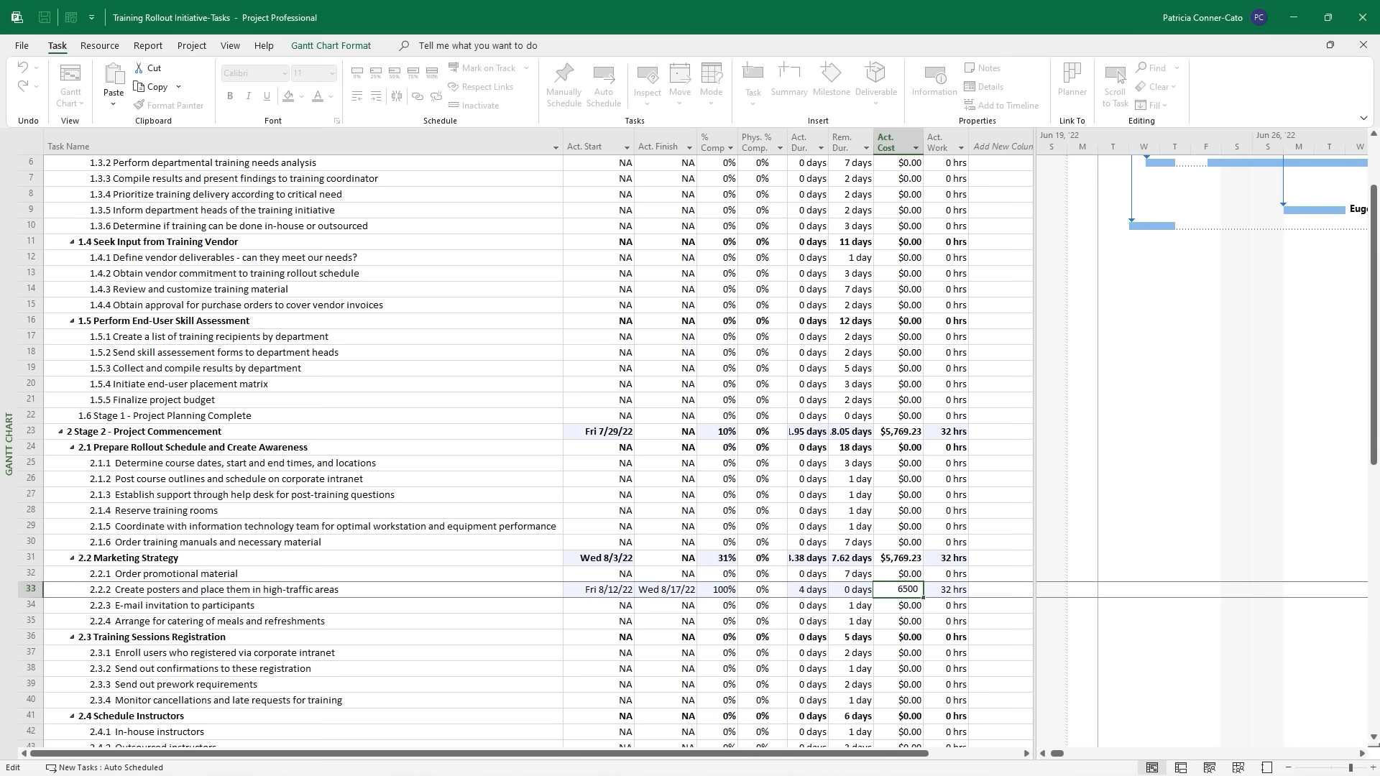
key(Return)
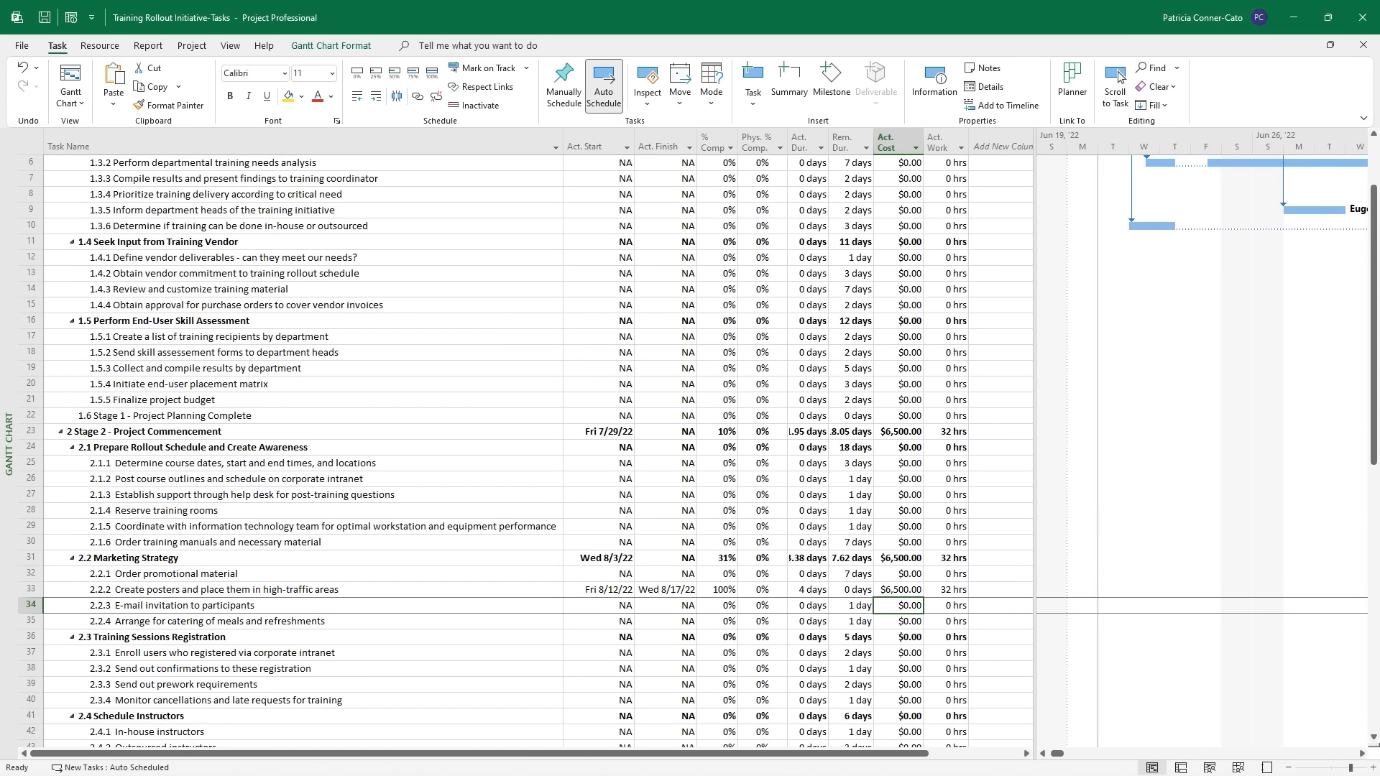
Show the project in the Tracking Gantt view, widen the chart area slightly and compare the current task bars with the baseline bars.
scroll(797, 354, up, 2)
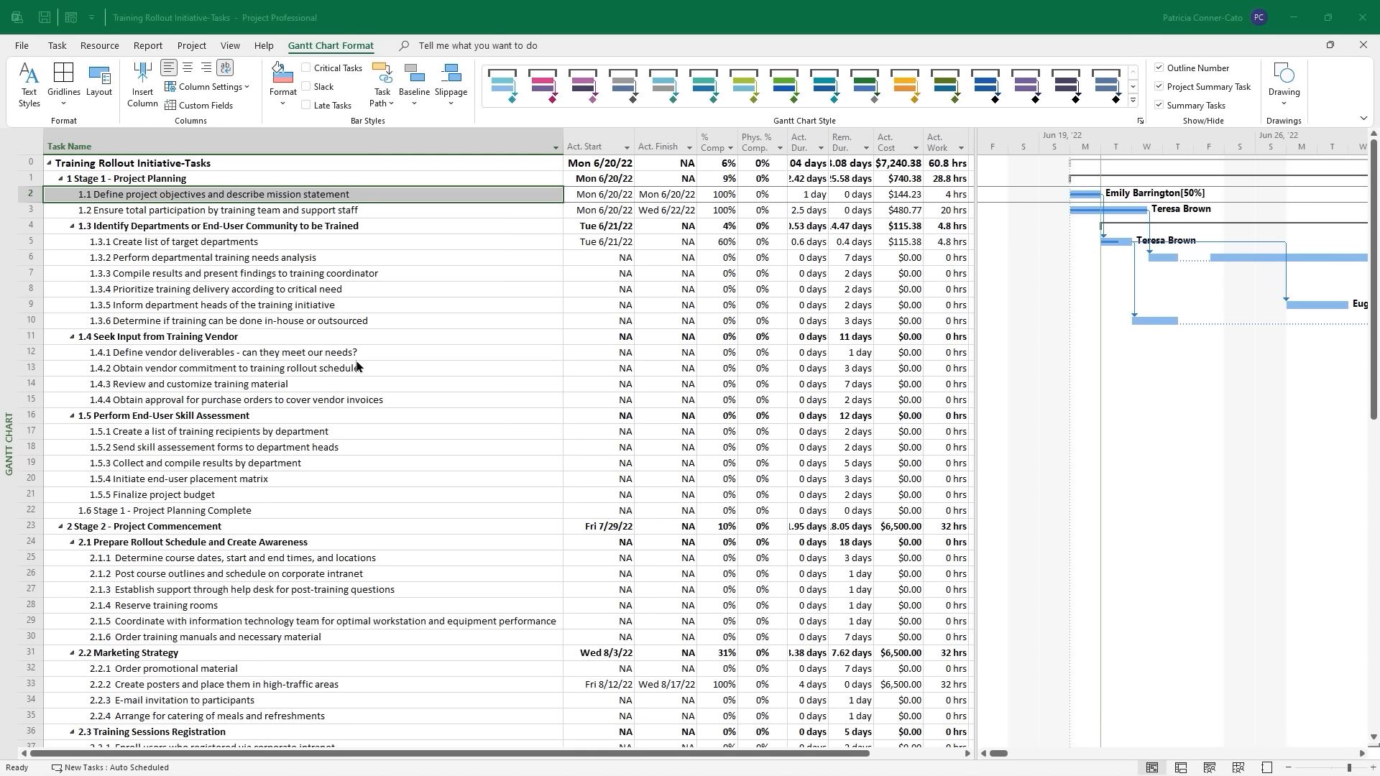
right_click(9, 425)
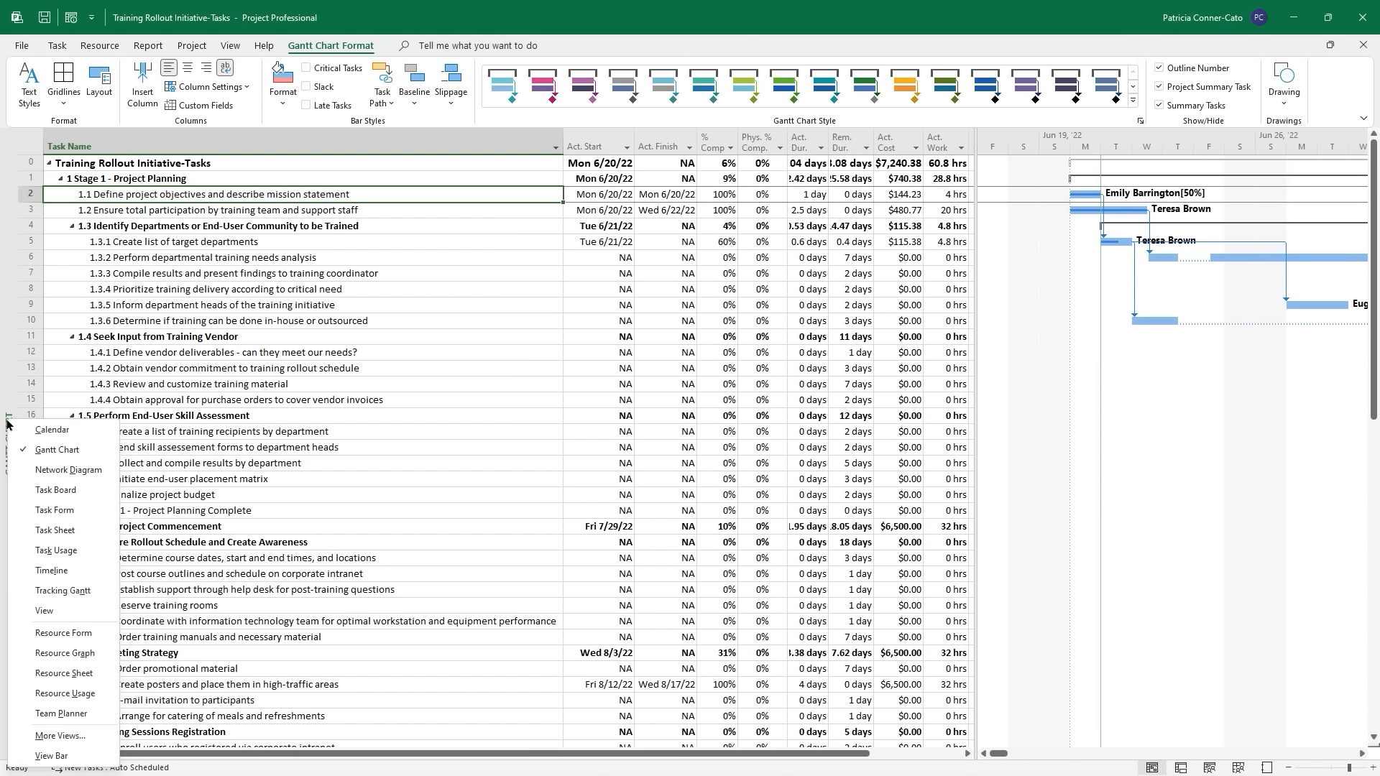
click(63, 590)
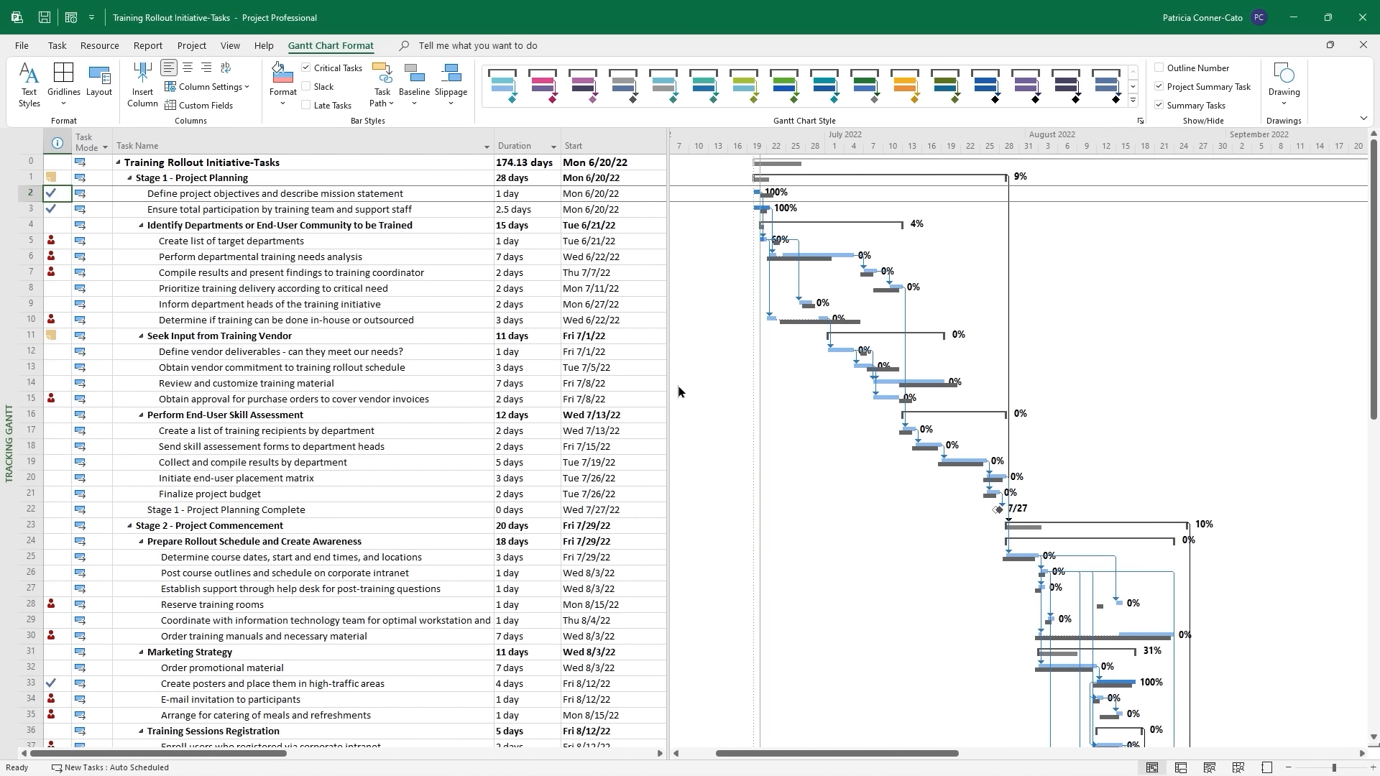
drag(661, 386, 648, 437)
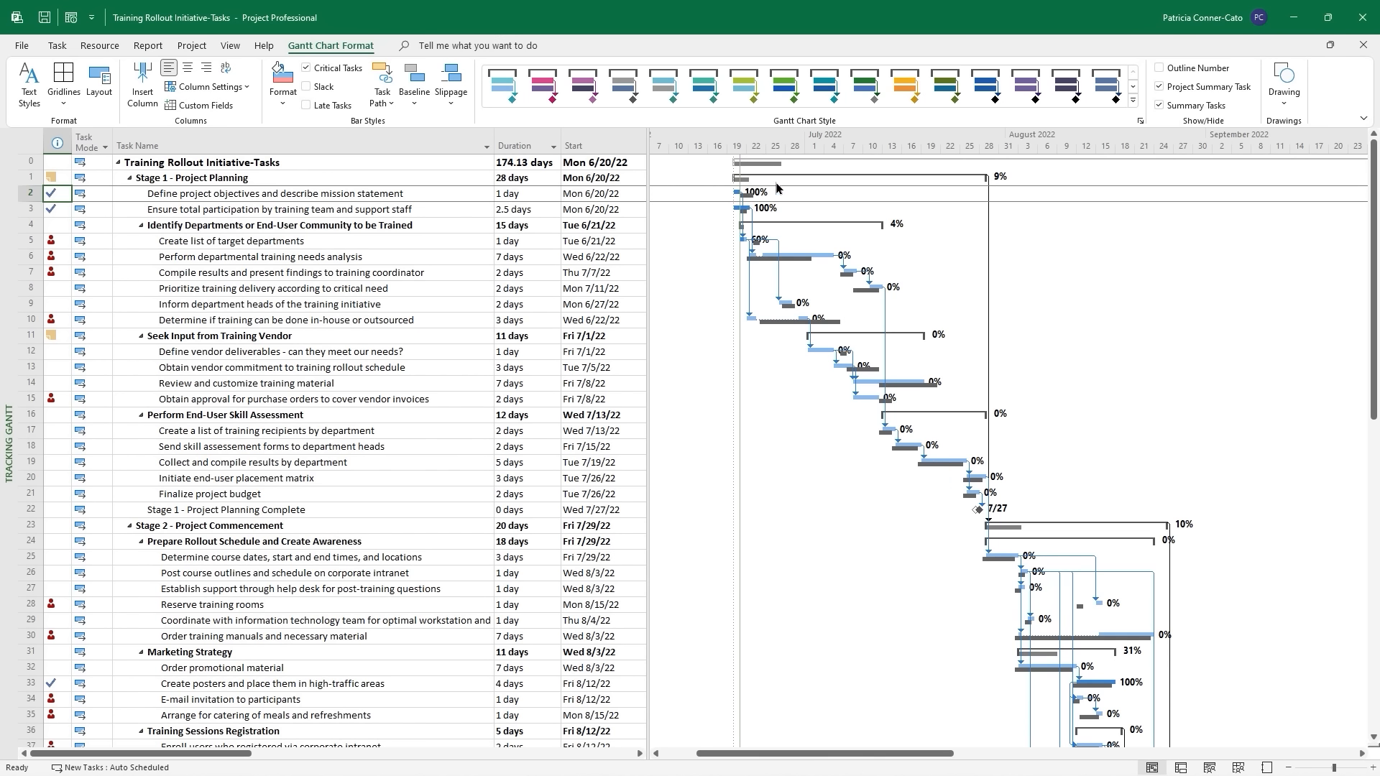
mouse_move(783, 179)
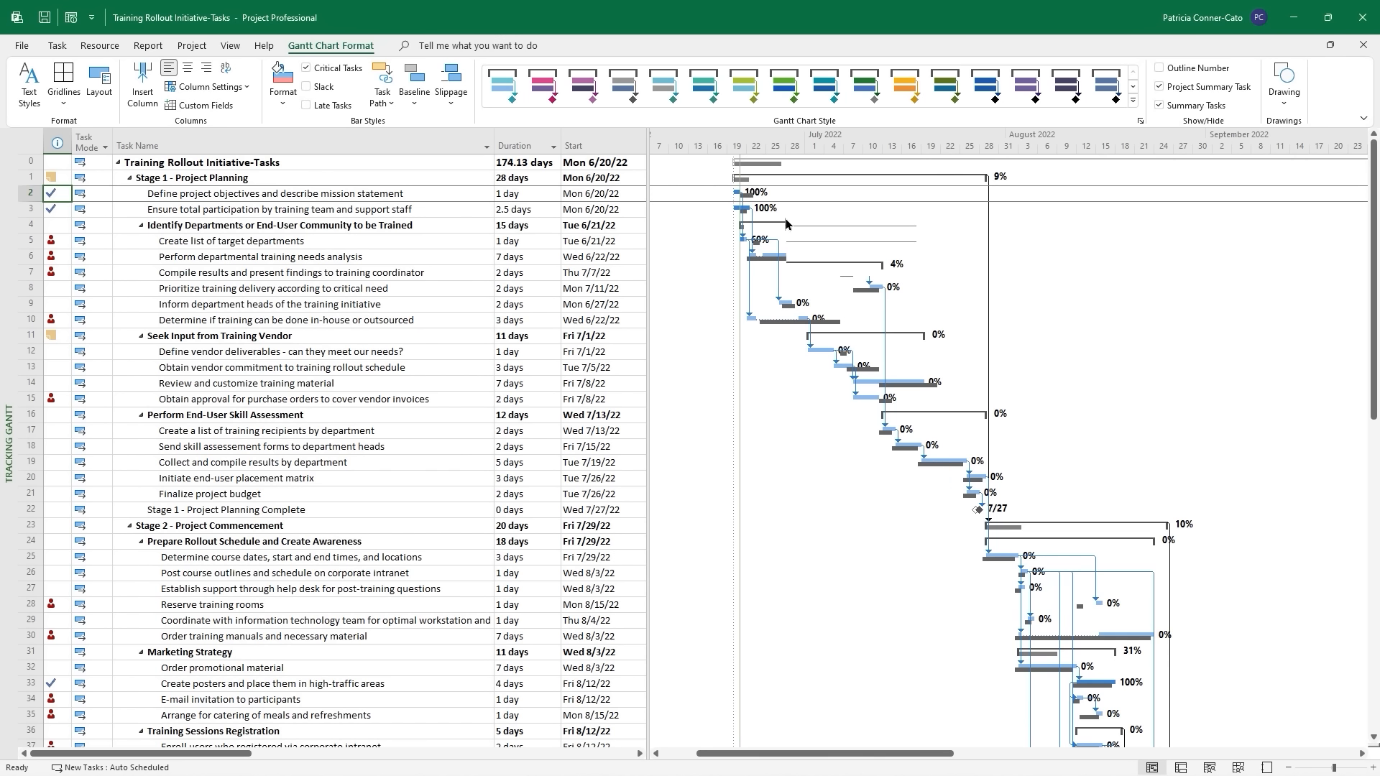
mouse_move(744, 215)
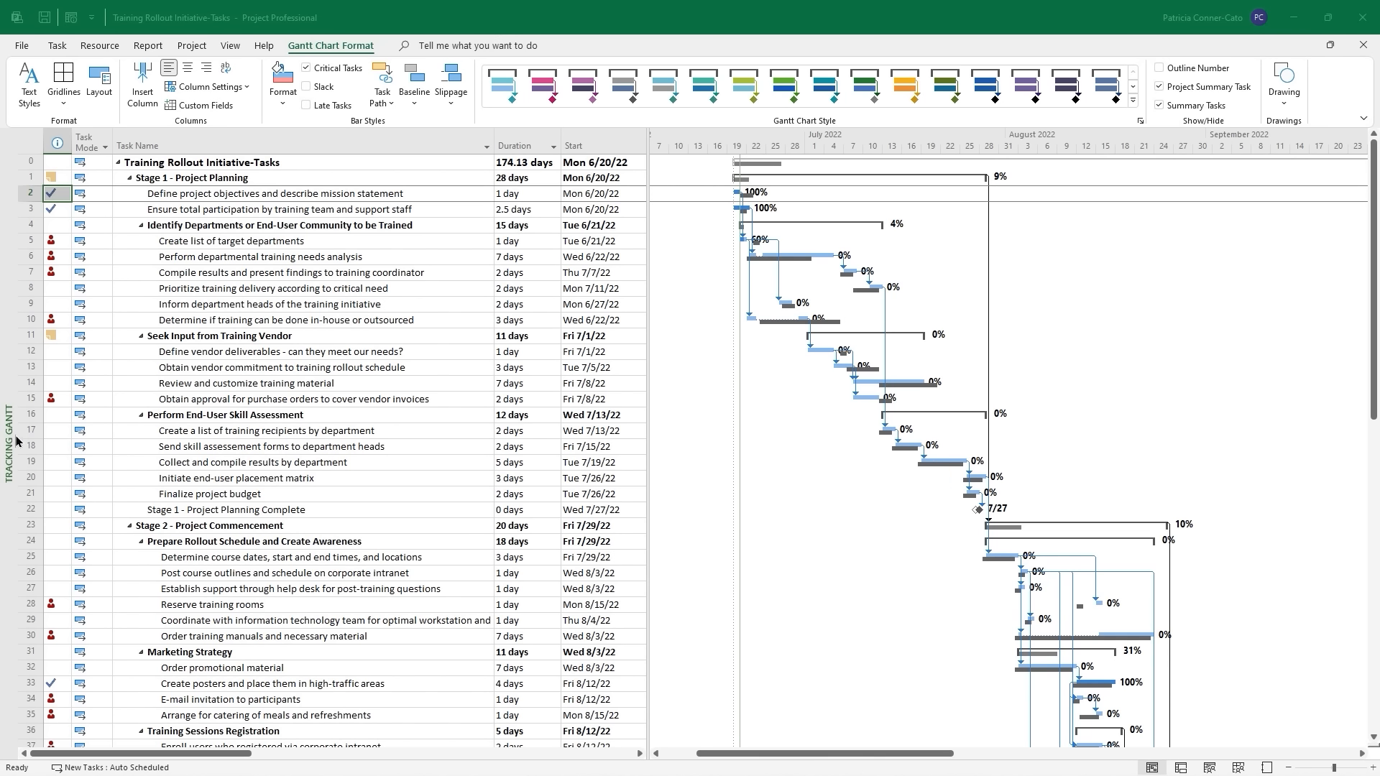
Return to the Gantt Chart view and widen its chart area slightly.
right_click(15, 412)
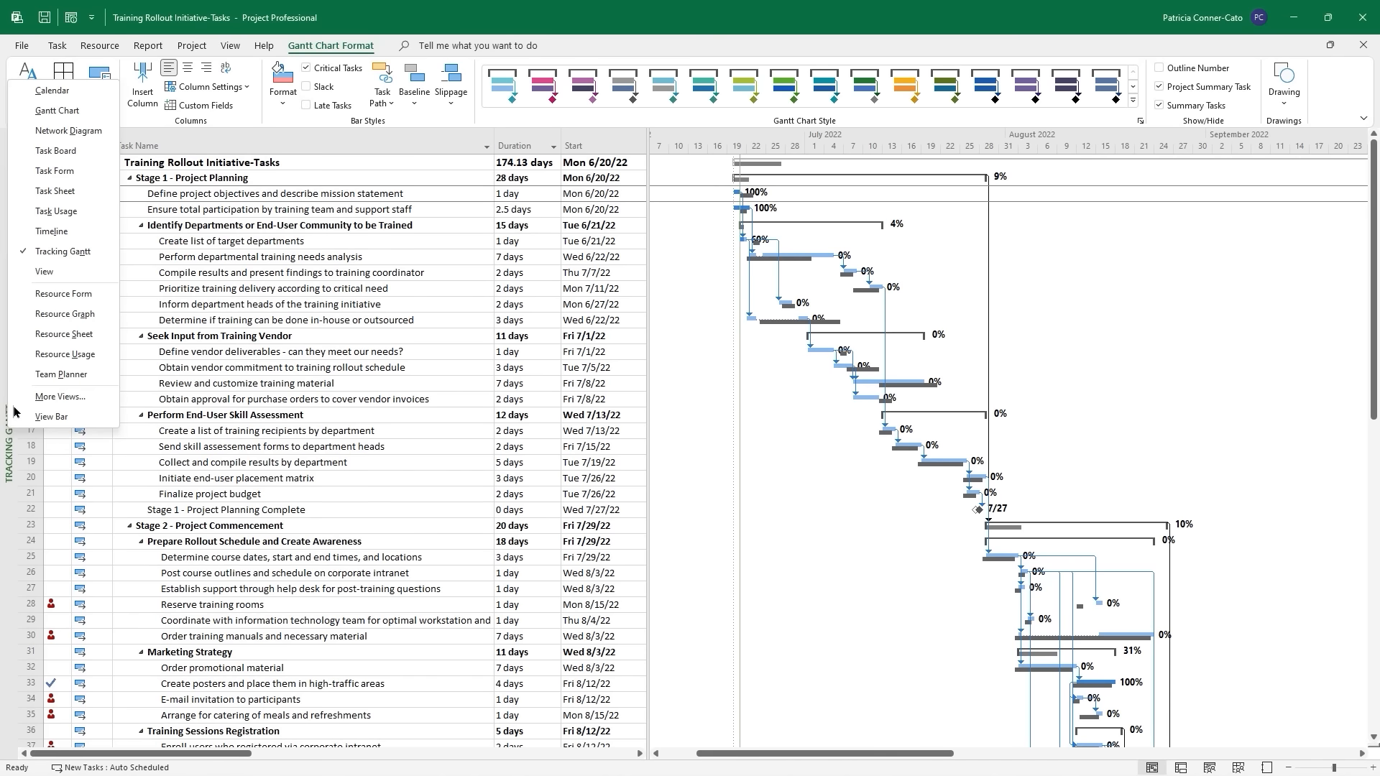
click(57, 110)
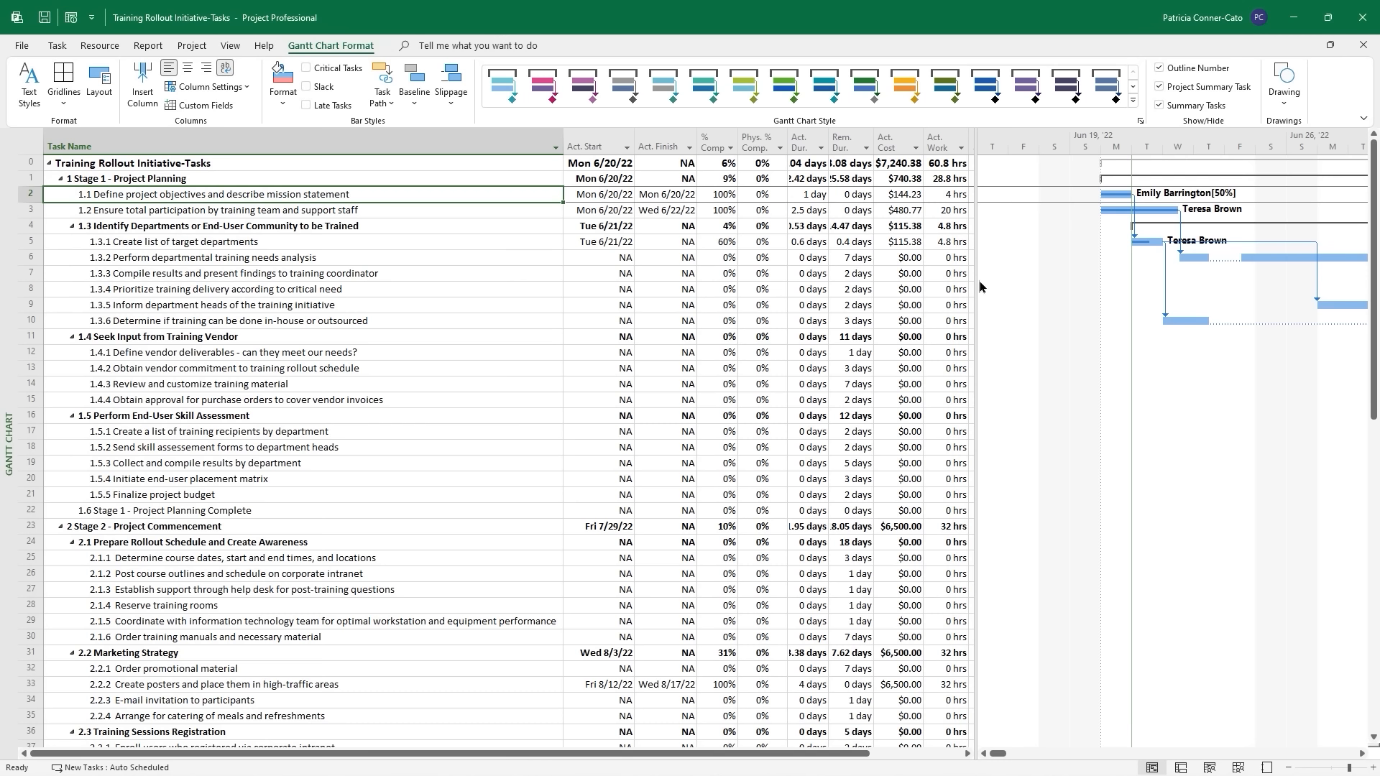
mouse_move(979, 280)
mouse_down()
mouse_move(1014, 280)
mouse_move(977, 280)
mouse_move(970, 294)
mouse_up()
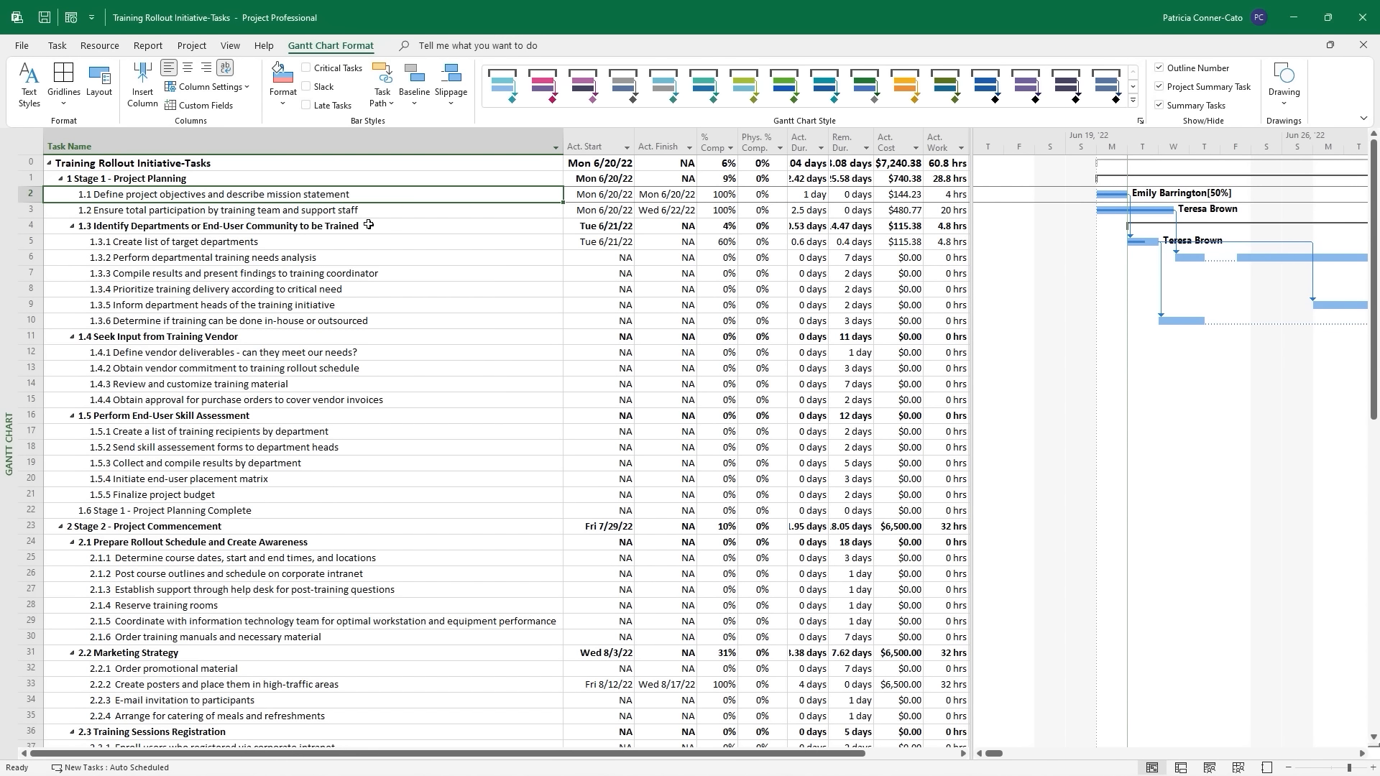
Apply the Variance table to the Gantt Chart view and review the start and finish variances against the baseline.
click(230, 48)
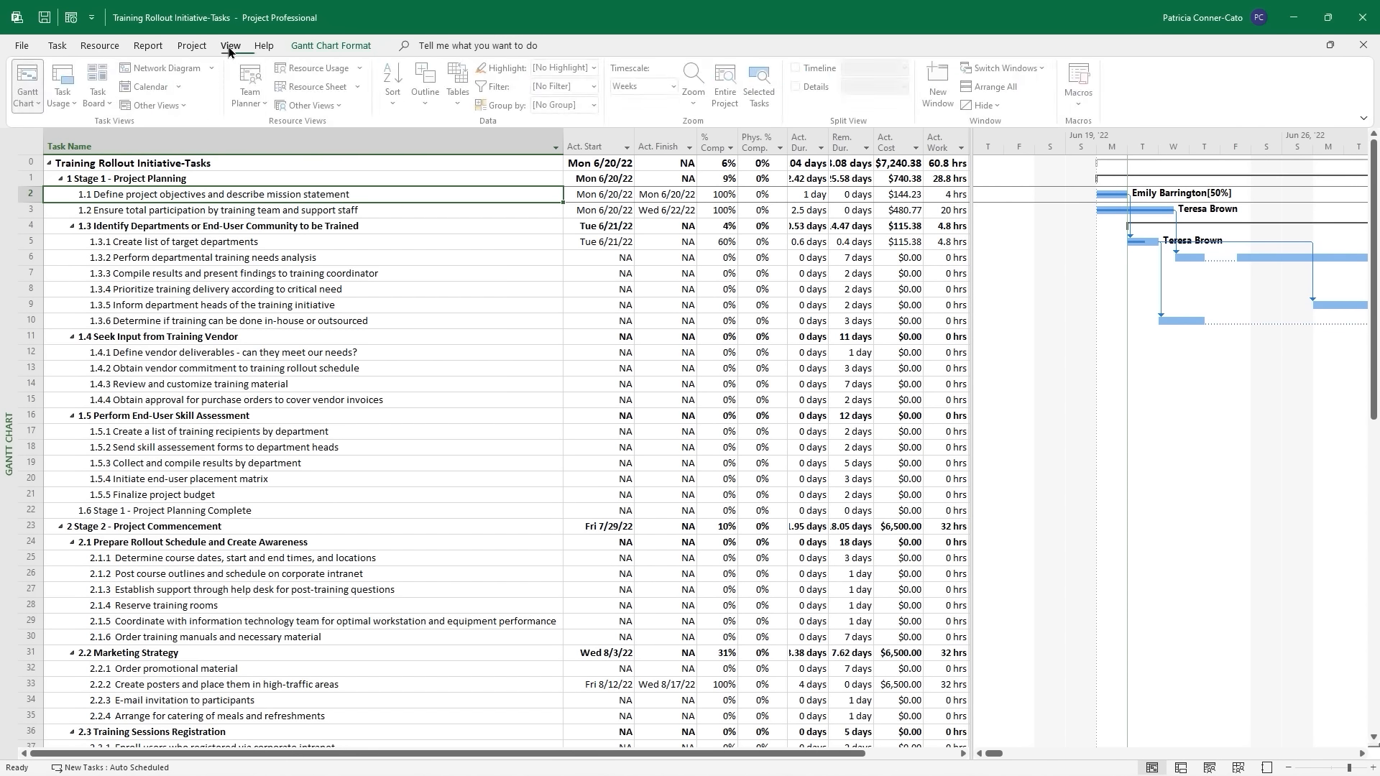
click(463, 103)
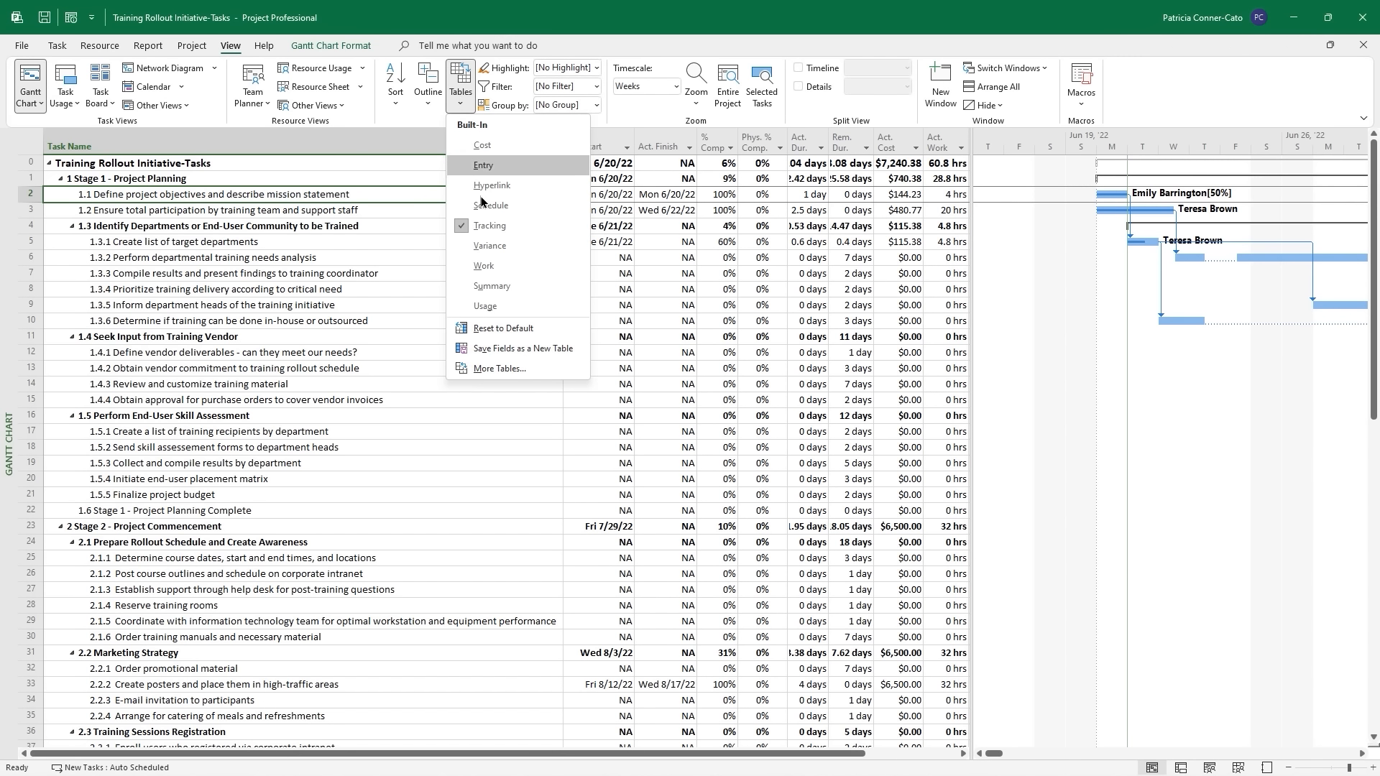
click(491, 247)
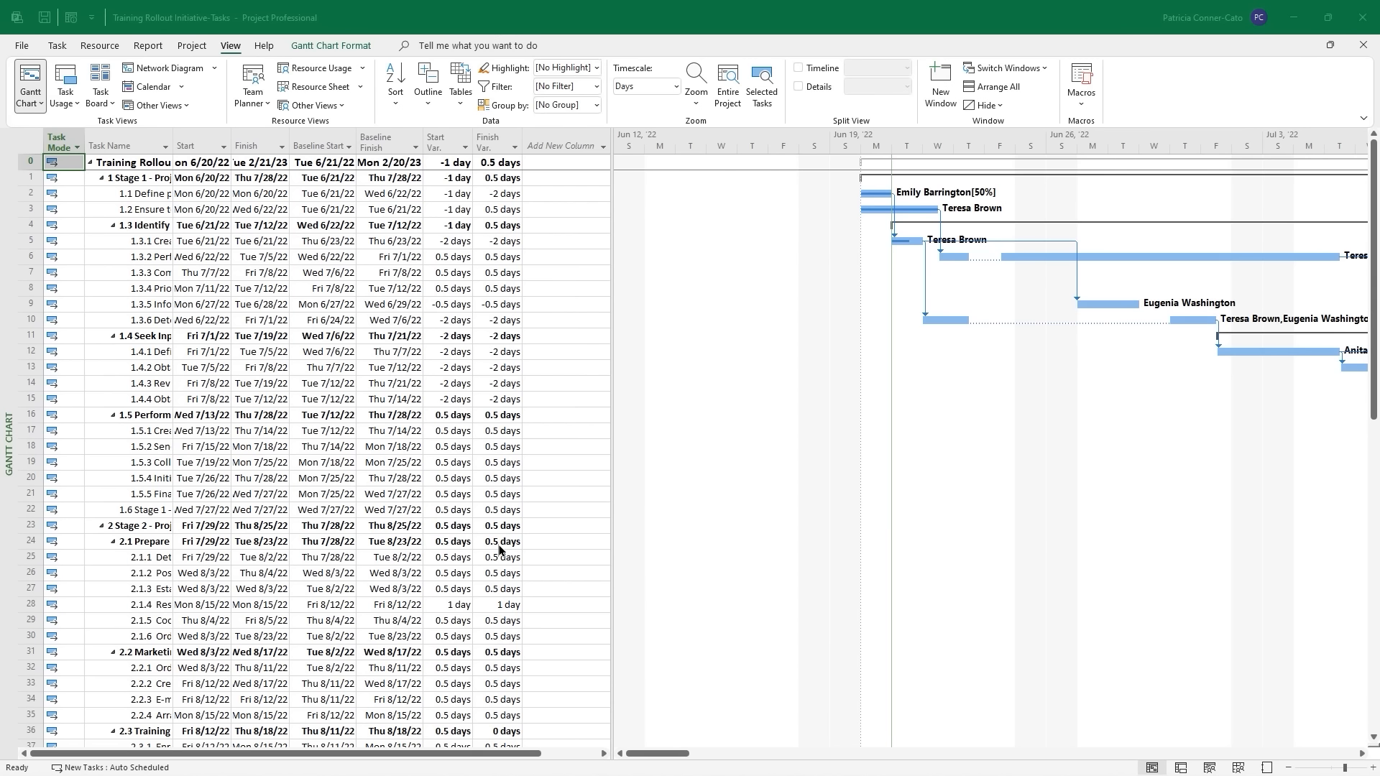
Open the project statistics from the project information, review the current, baseline, actual and remaining figures, and close them.
click(445, 12)
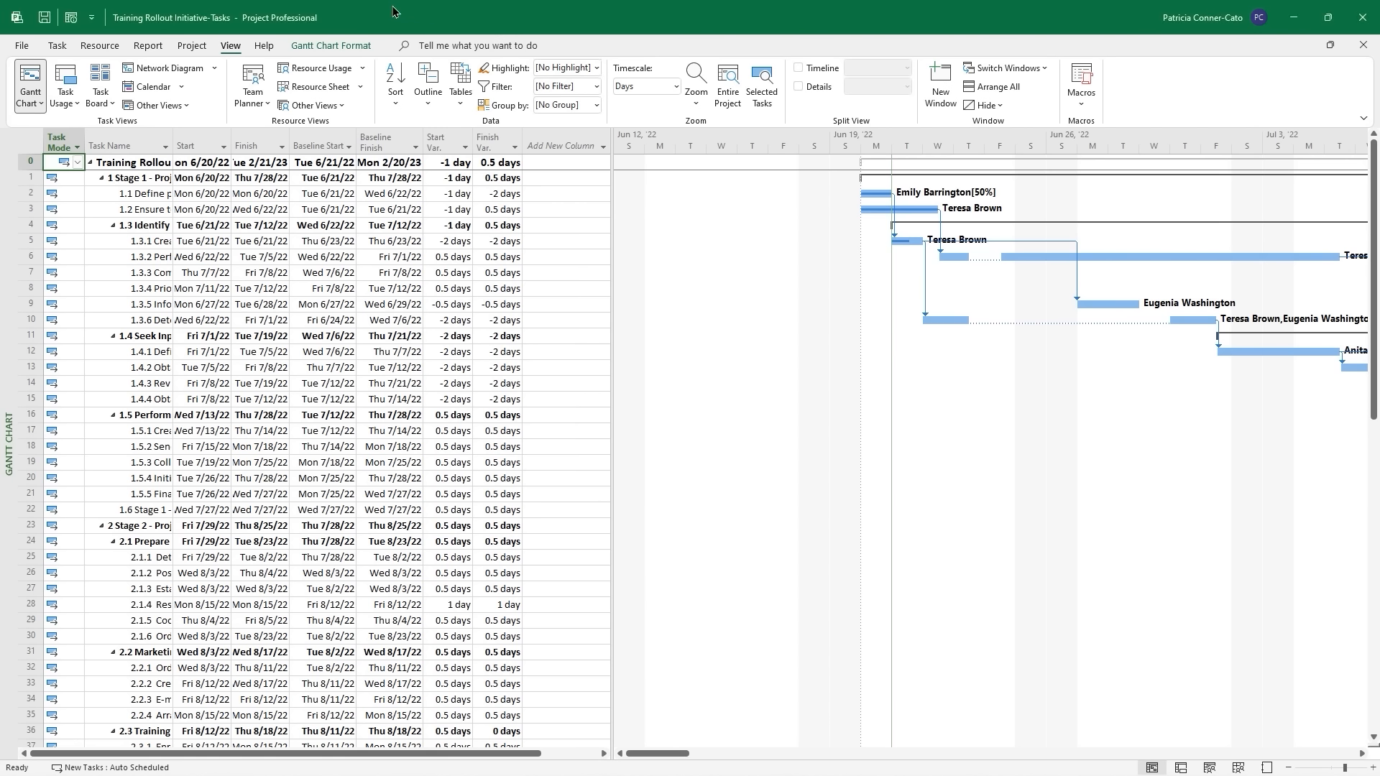
click(72, 20)
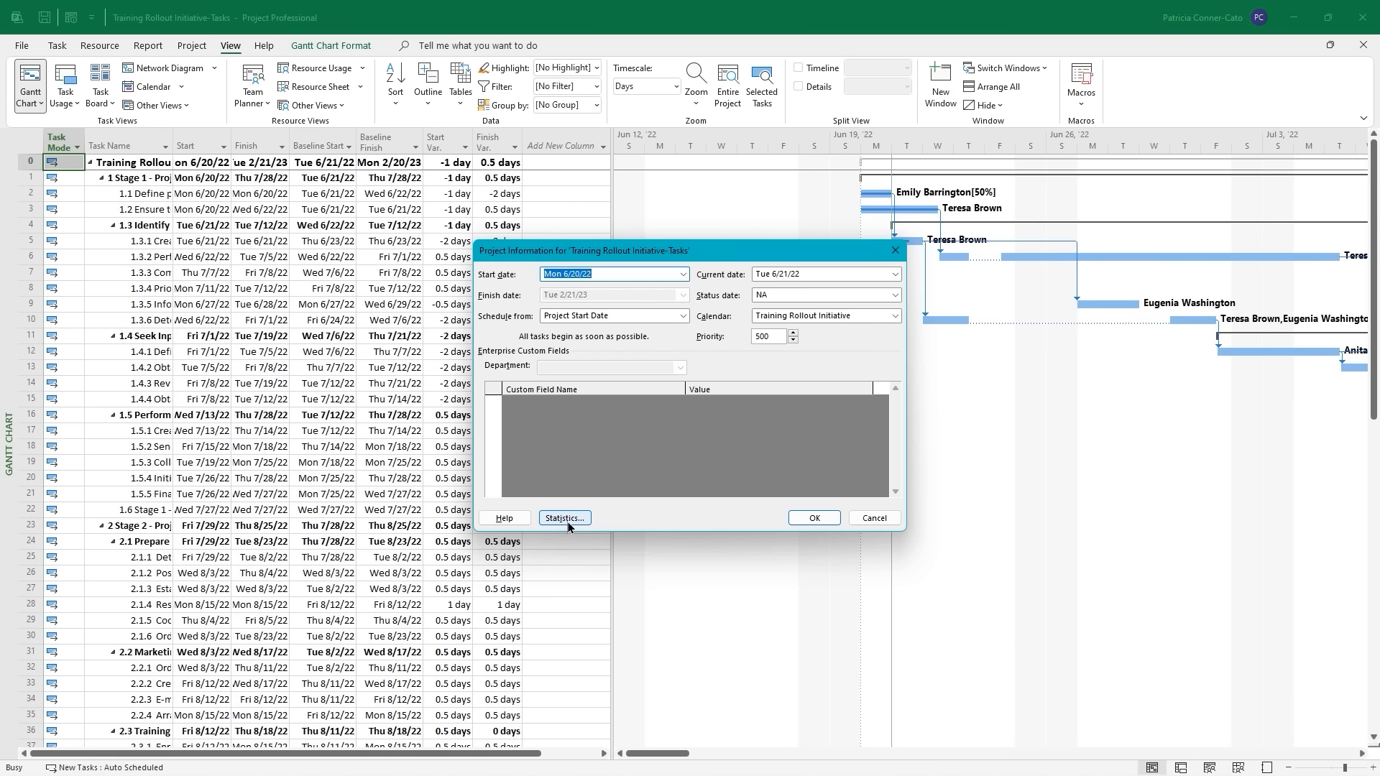
click(566, 520)
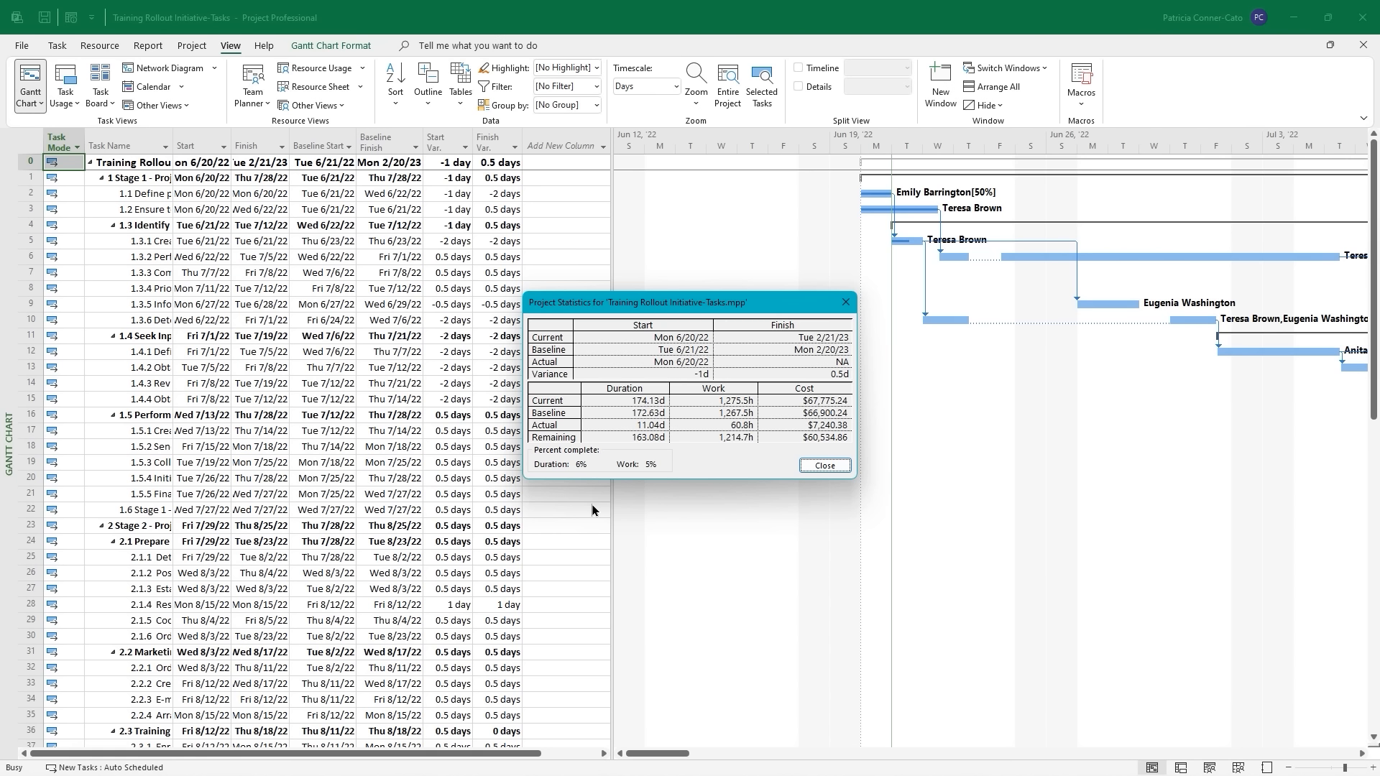
click(826, 466)
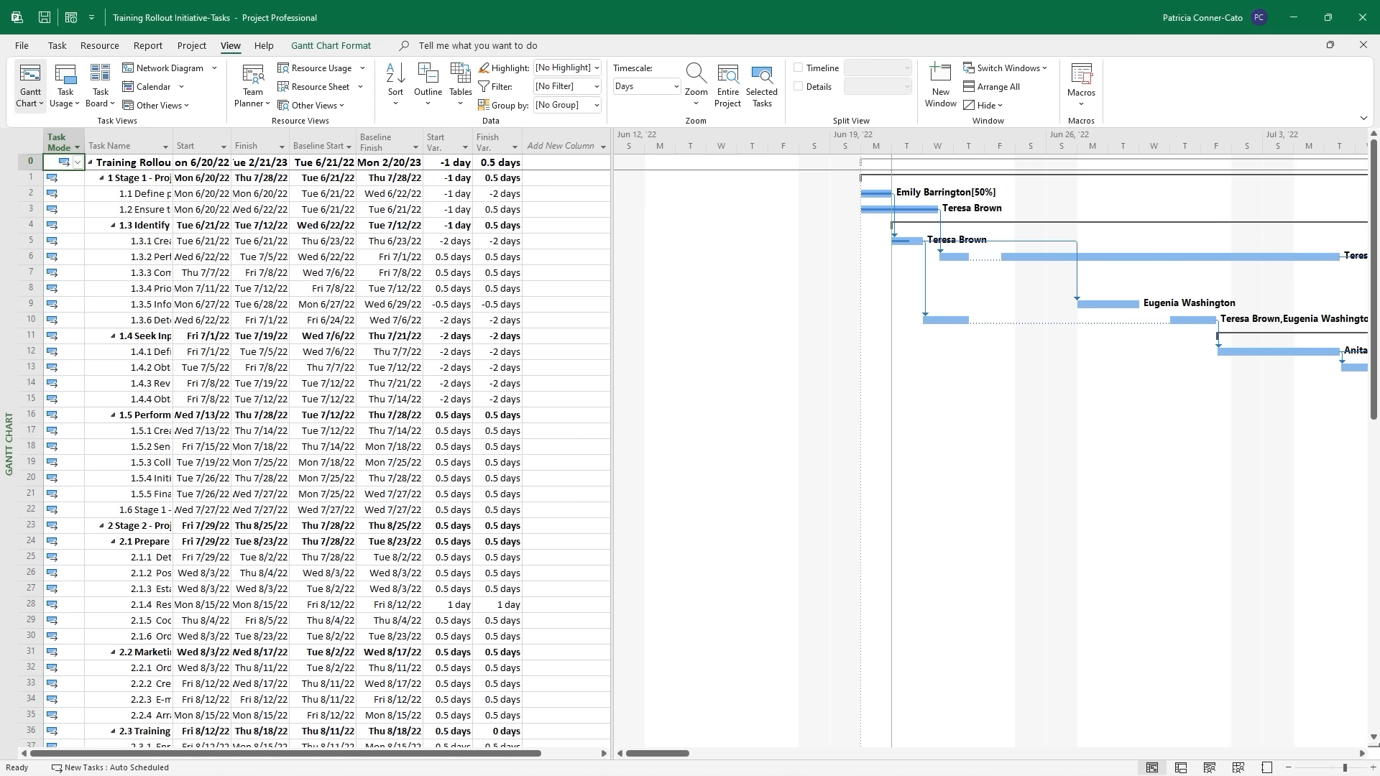
Open the Custom Fields settings and examine the available types for task and resource fields and the full list of task Text fields.
click(198, 53)
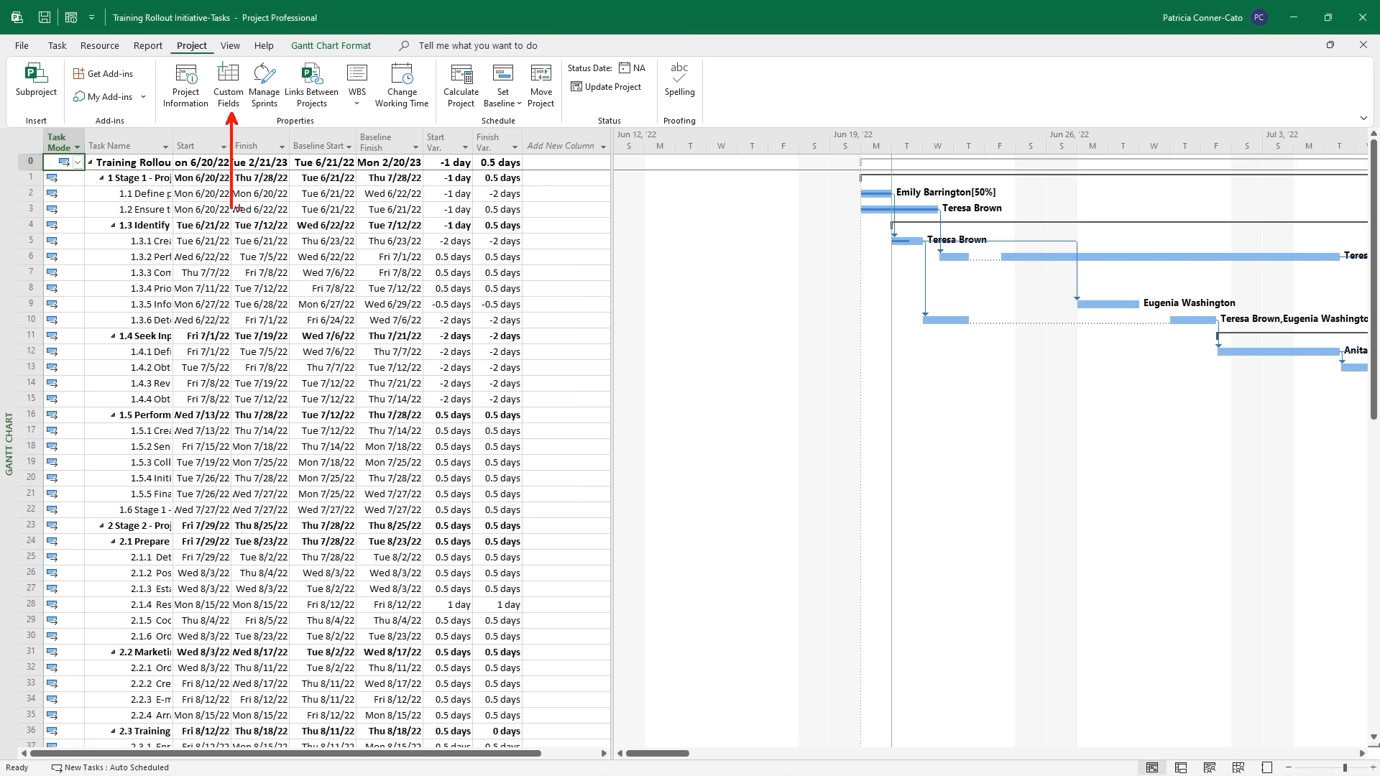
click(222, 102)
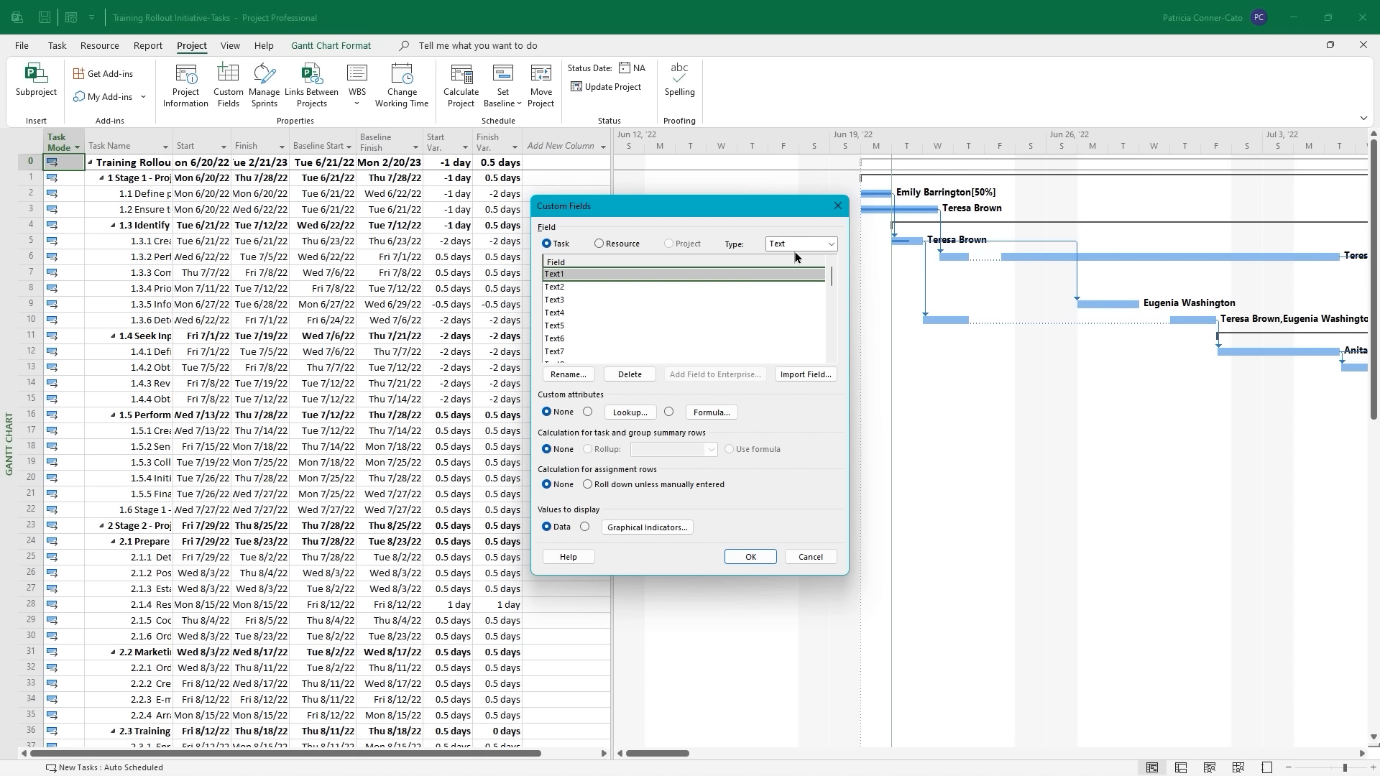
click(833, 246)
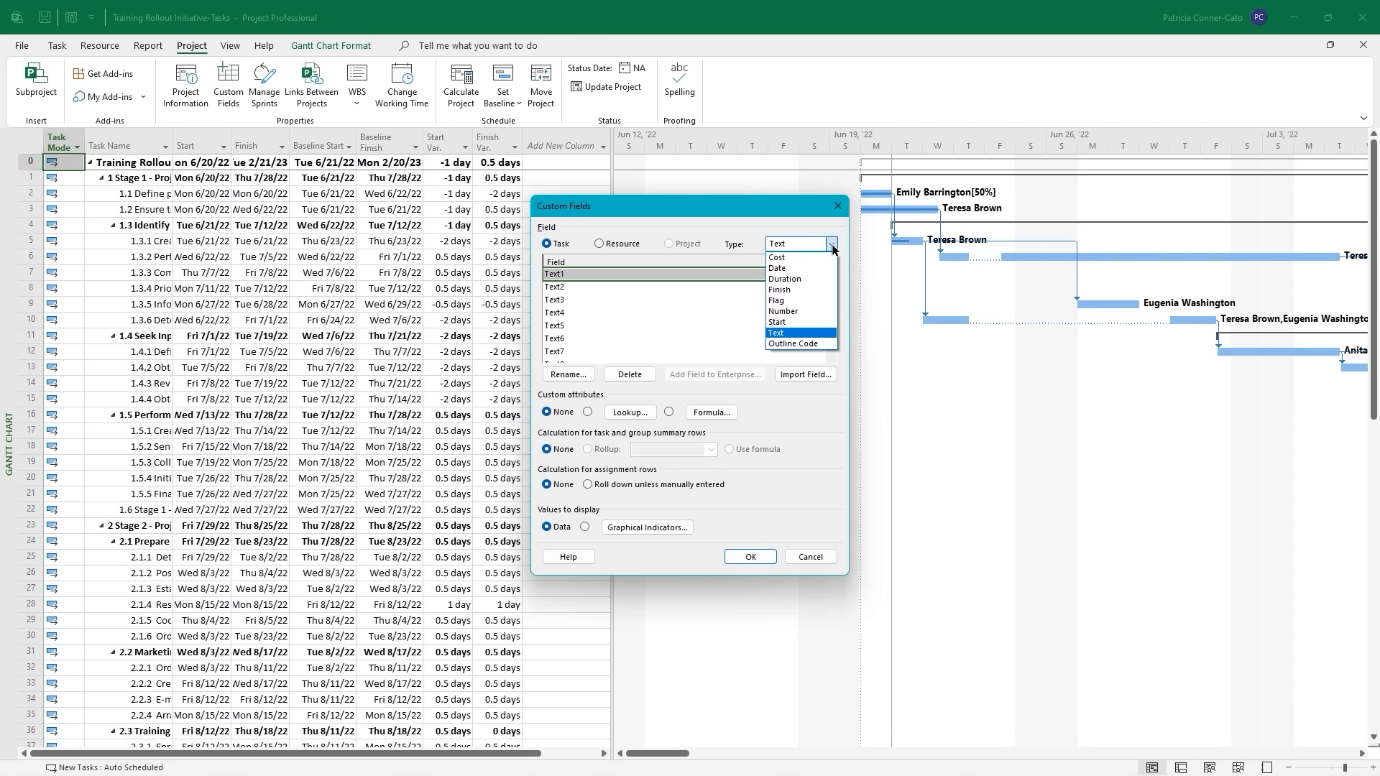
click(833, 248)
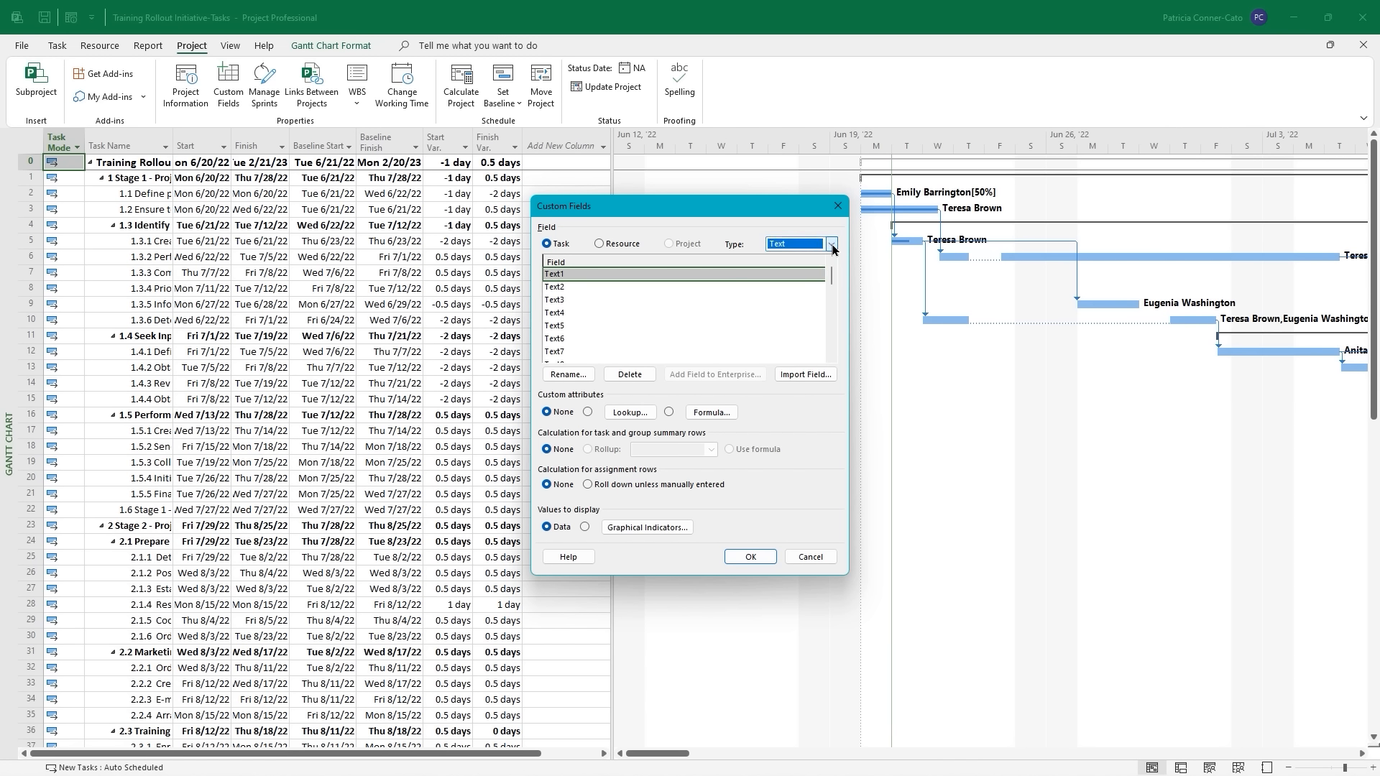
click(599, 246)
click(831, 247)
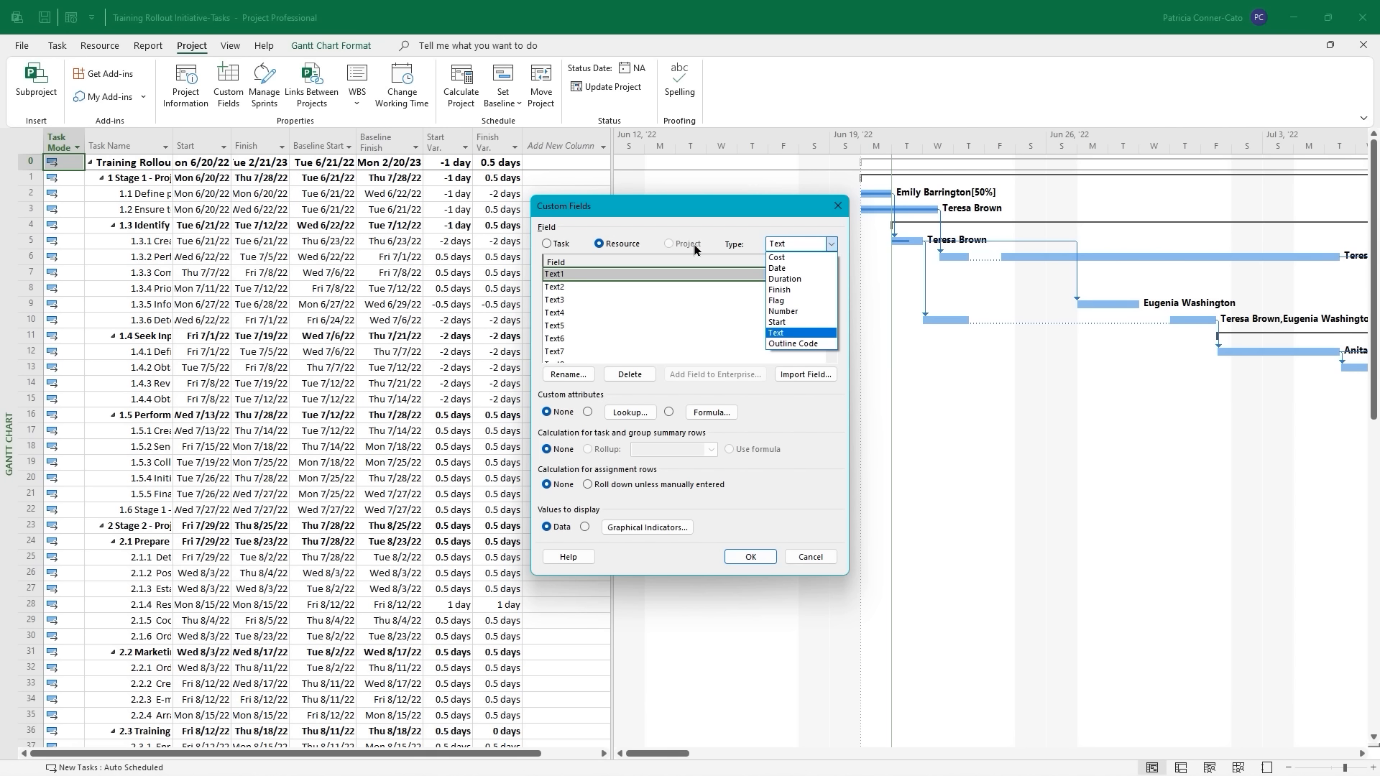
click(546, 247)
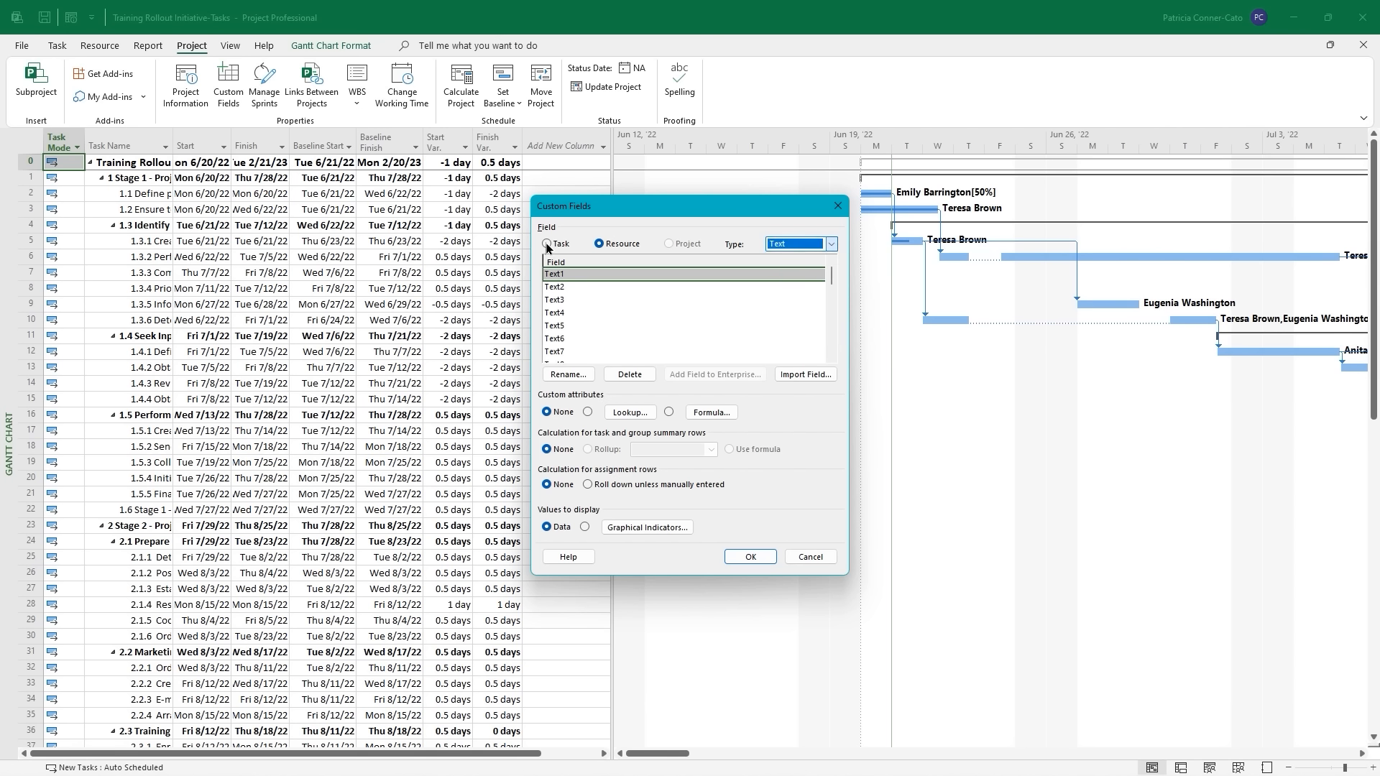
click(546, 244)
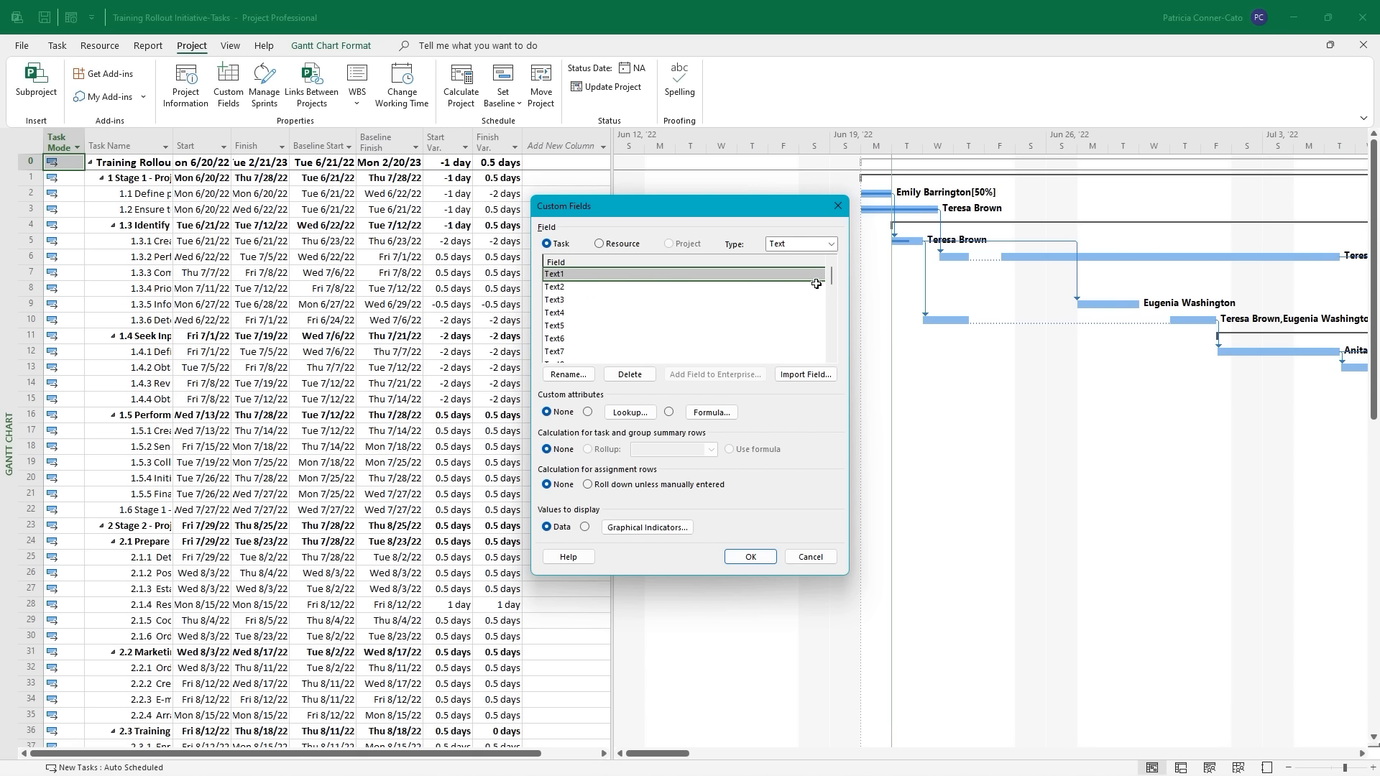
drag(830, 292, 836, 357)
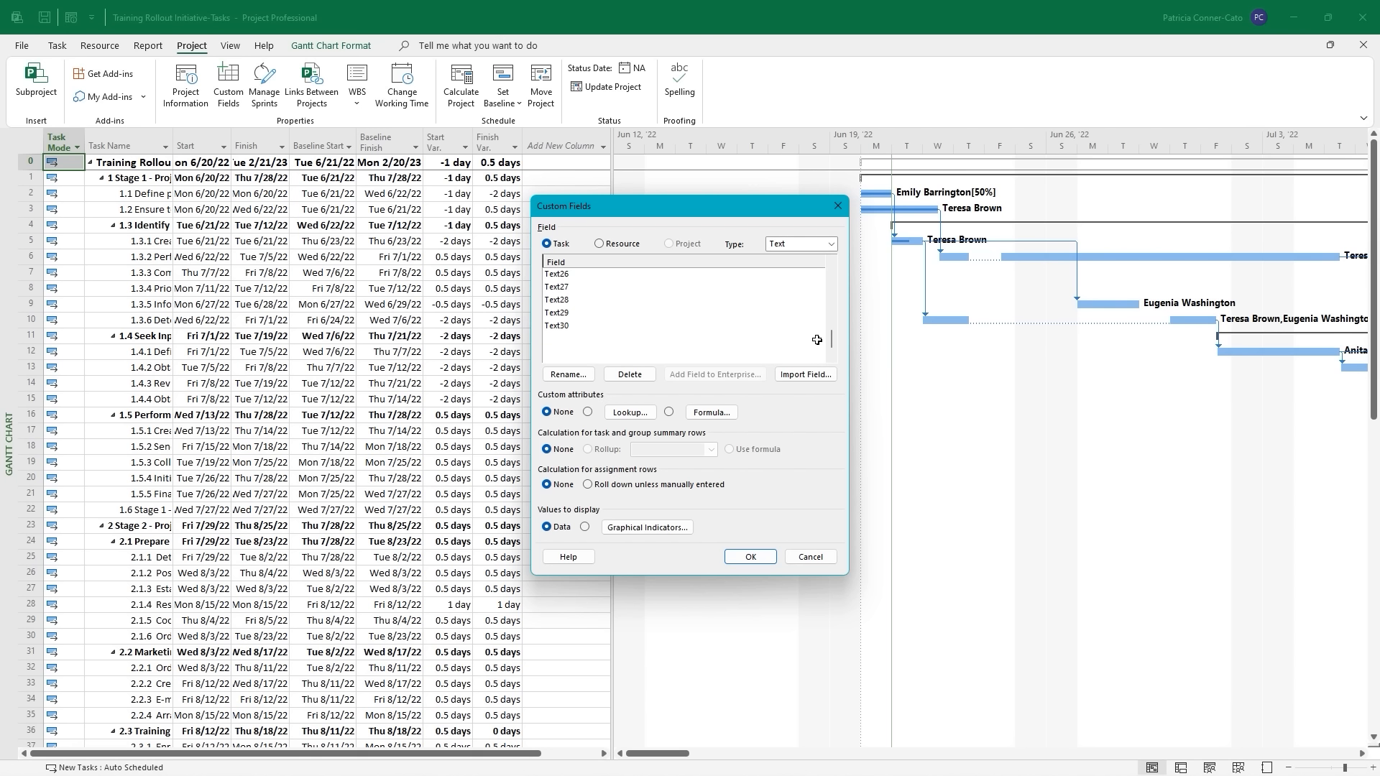
Look through the Cost custom fields available for tasks and return to the Text field type.
click(832, 247)
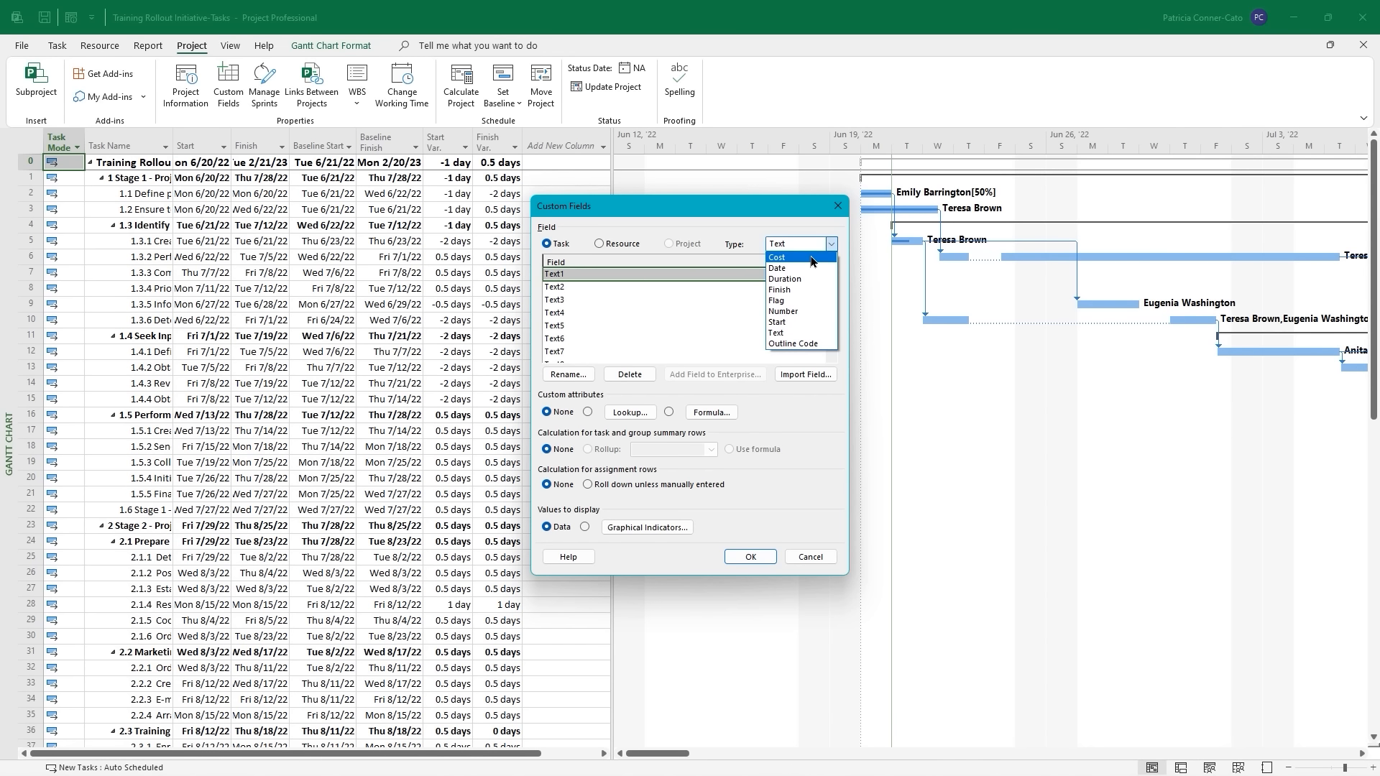
click(813, 258)
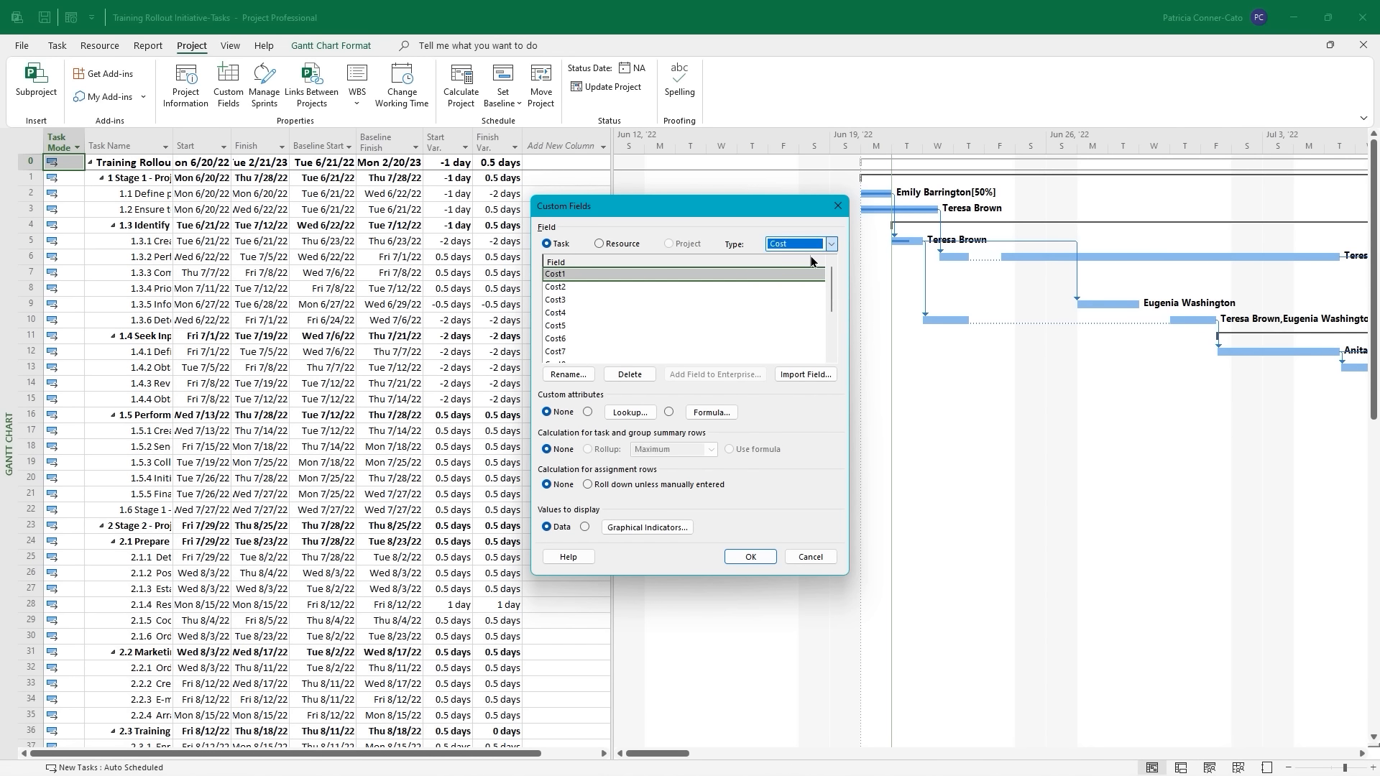
click(833, 325)
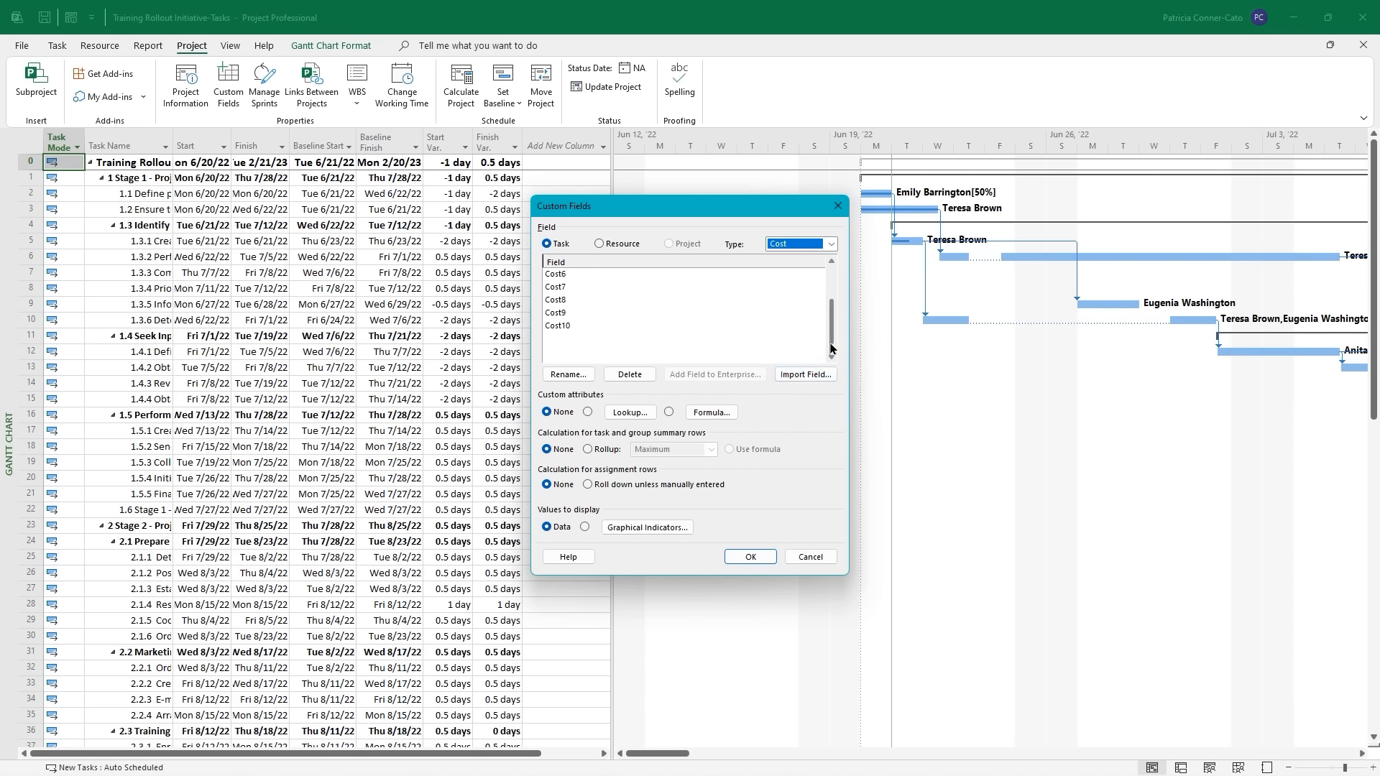
click(829, 287)
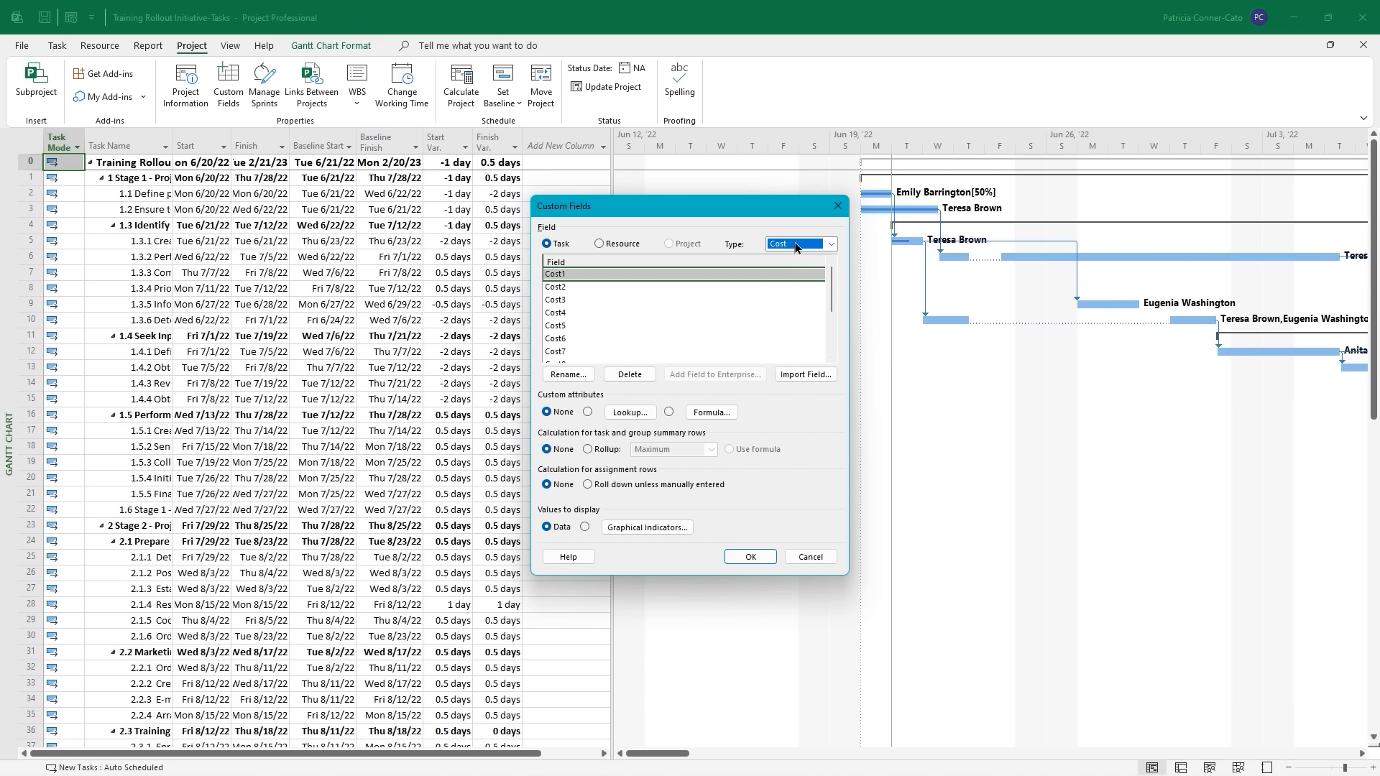
click(831, 244)
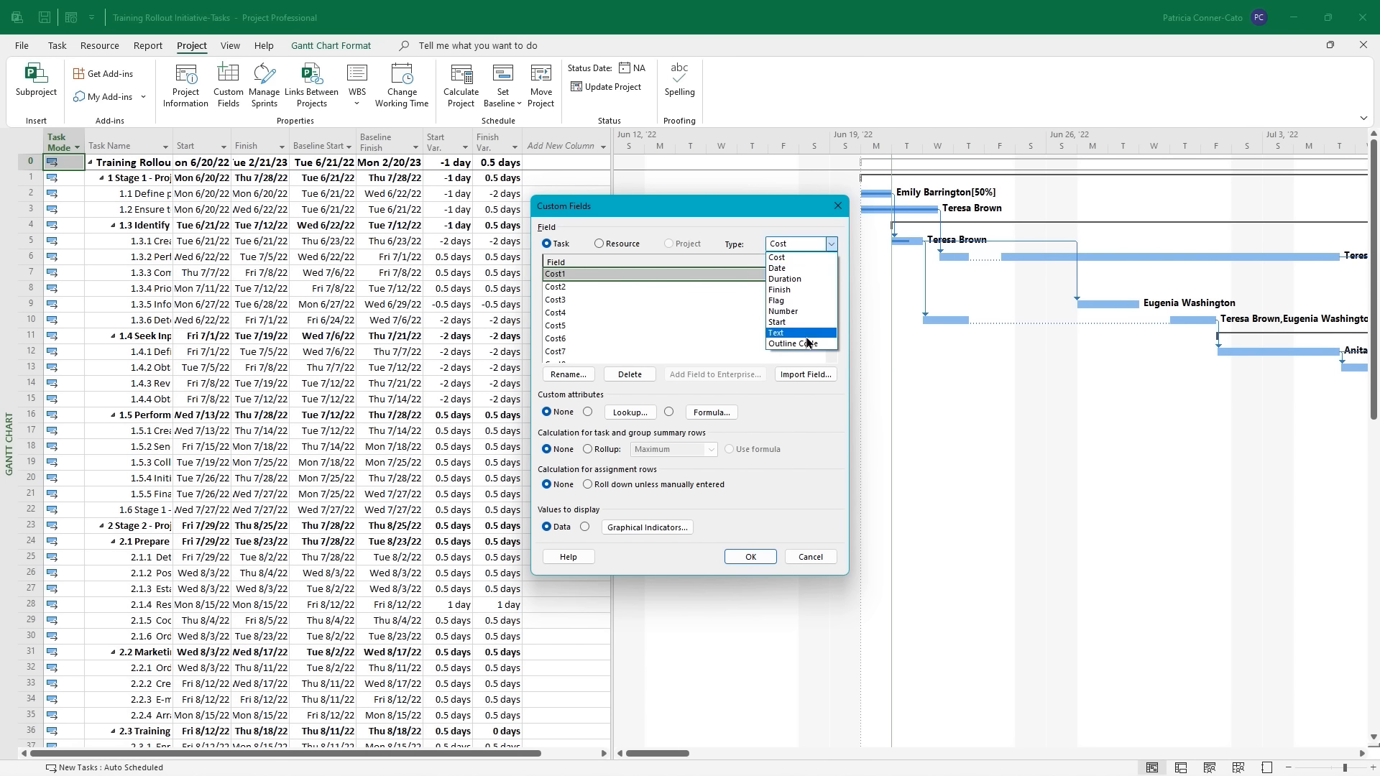
click(782, 333)
click(643, 293)
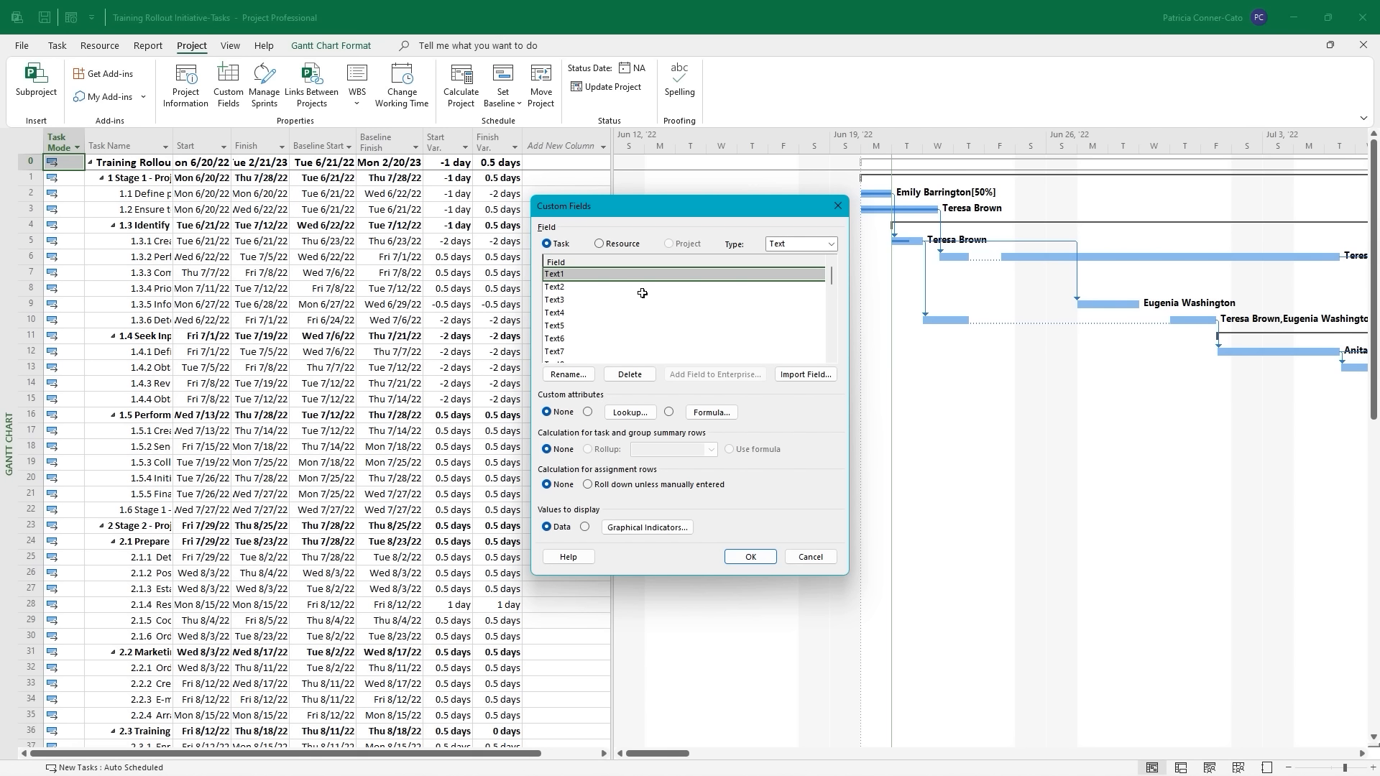
Rename the resource custom field Text1 to Department.
click(598, 243)
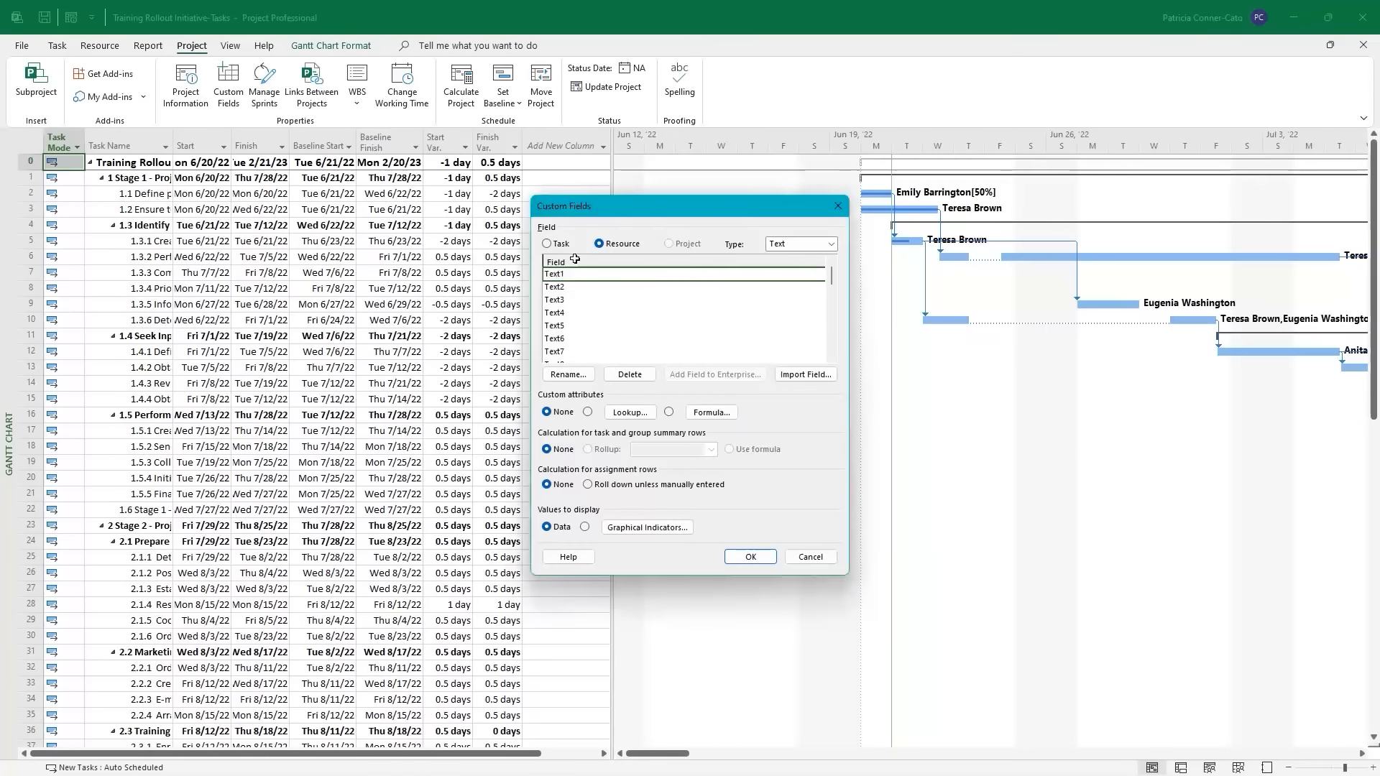
click(559, 375)
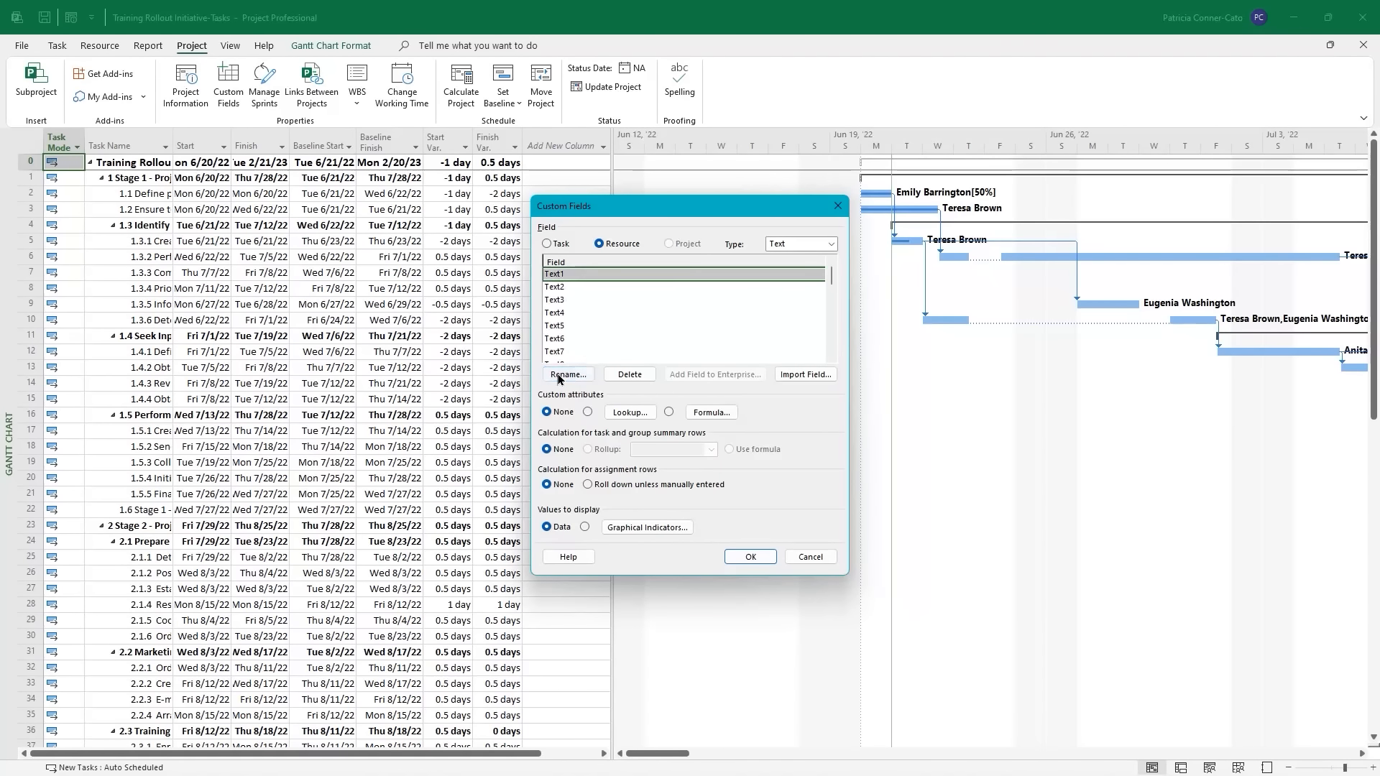
text(D)
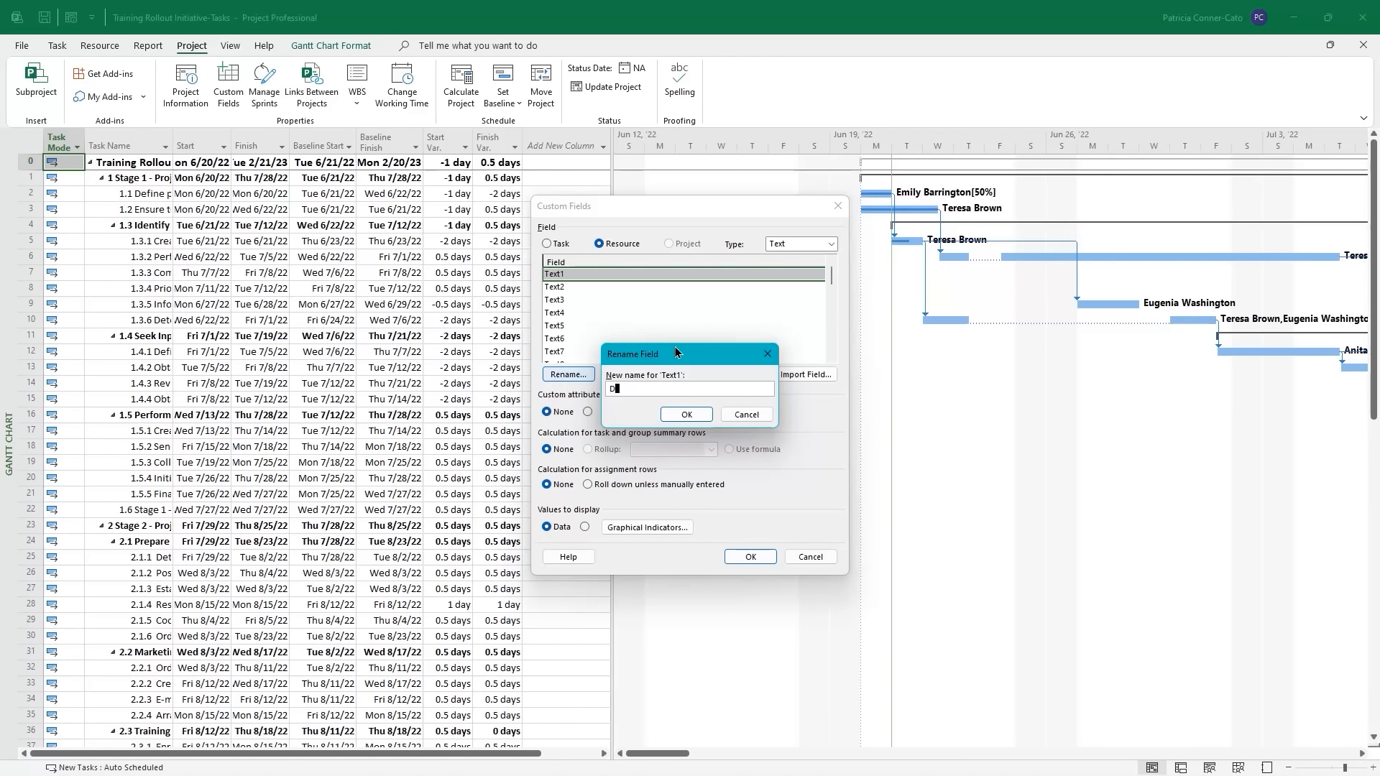
text(epartment)
key(Return)
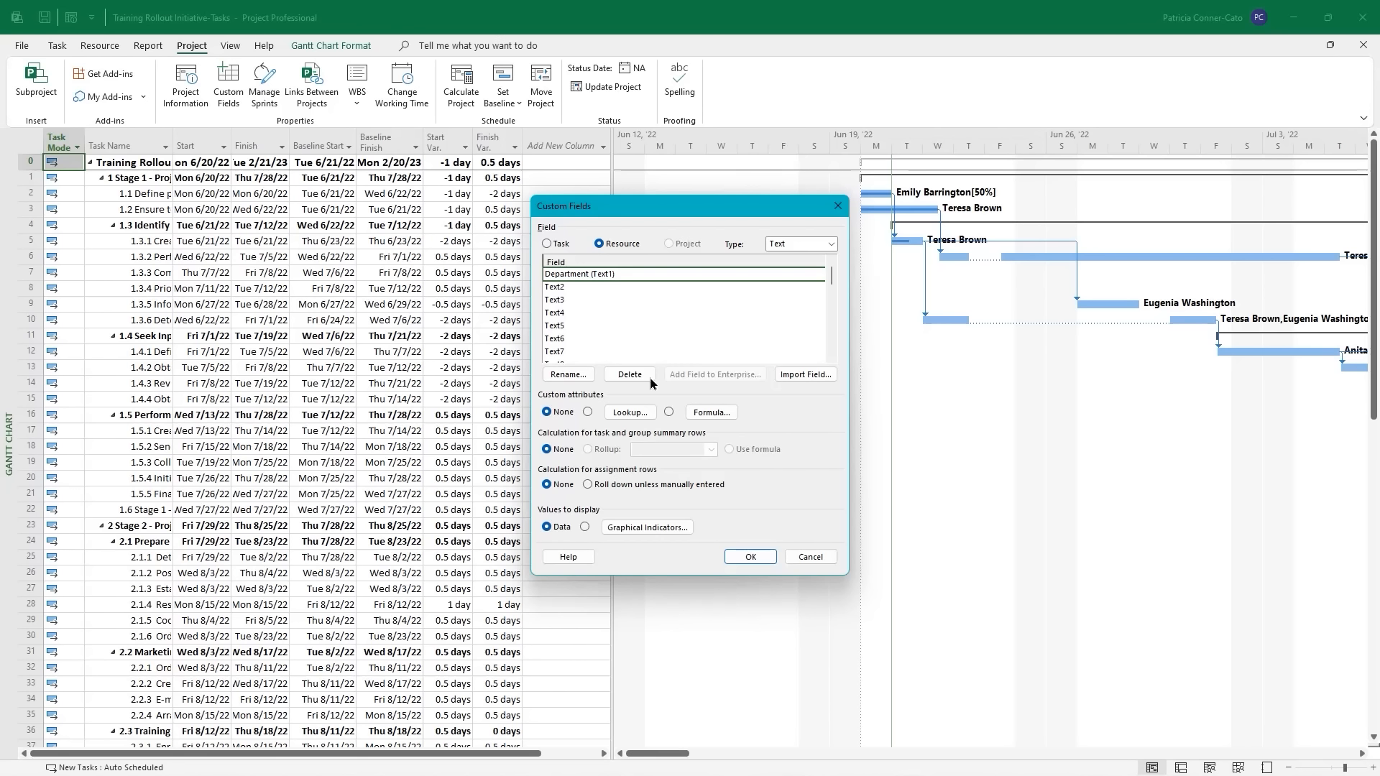
Give the Department field a lookup table with the values Training, Human Resources, Marketing and Vendor.
click(588, 413)
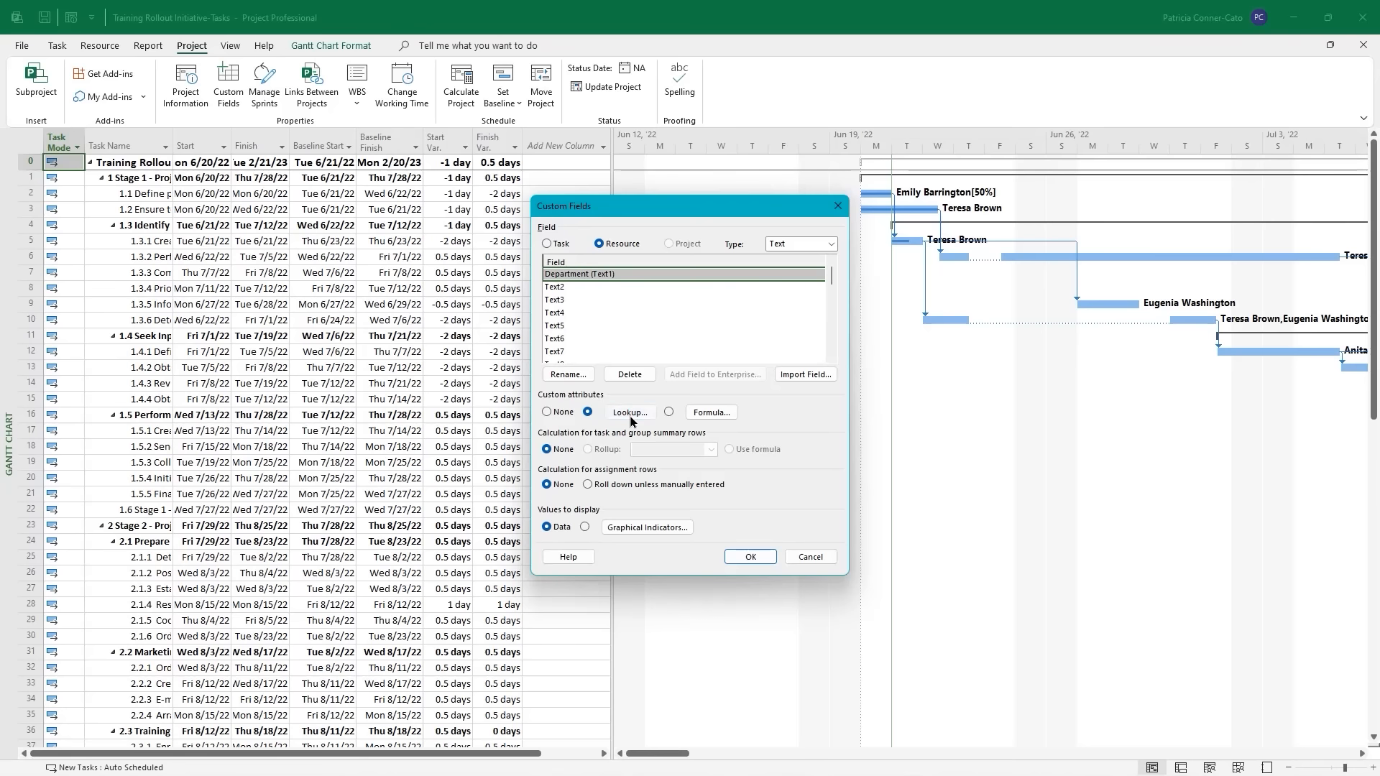
click(630, 413)
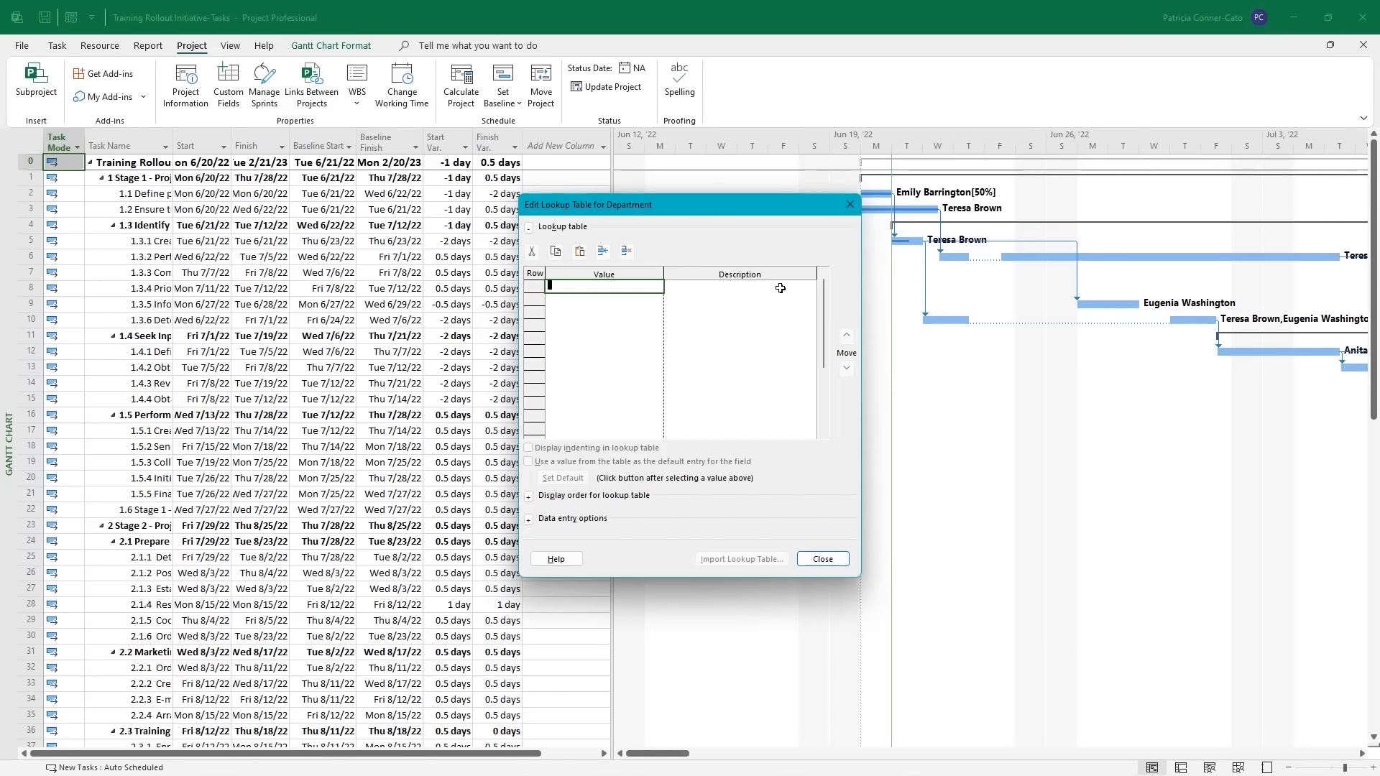
text(Training)
key(Return)
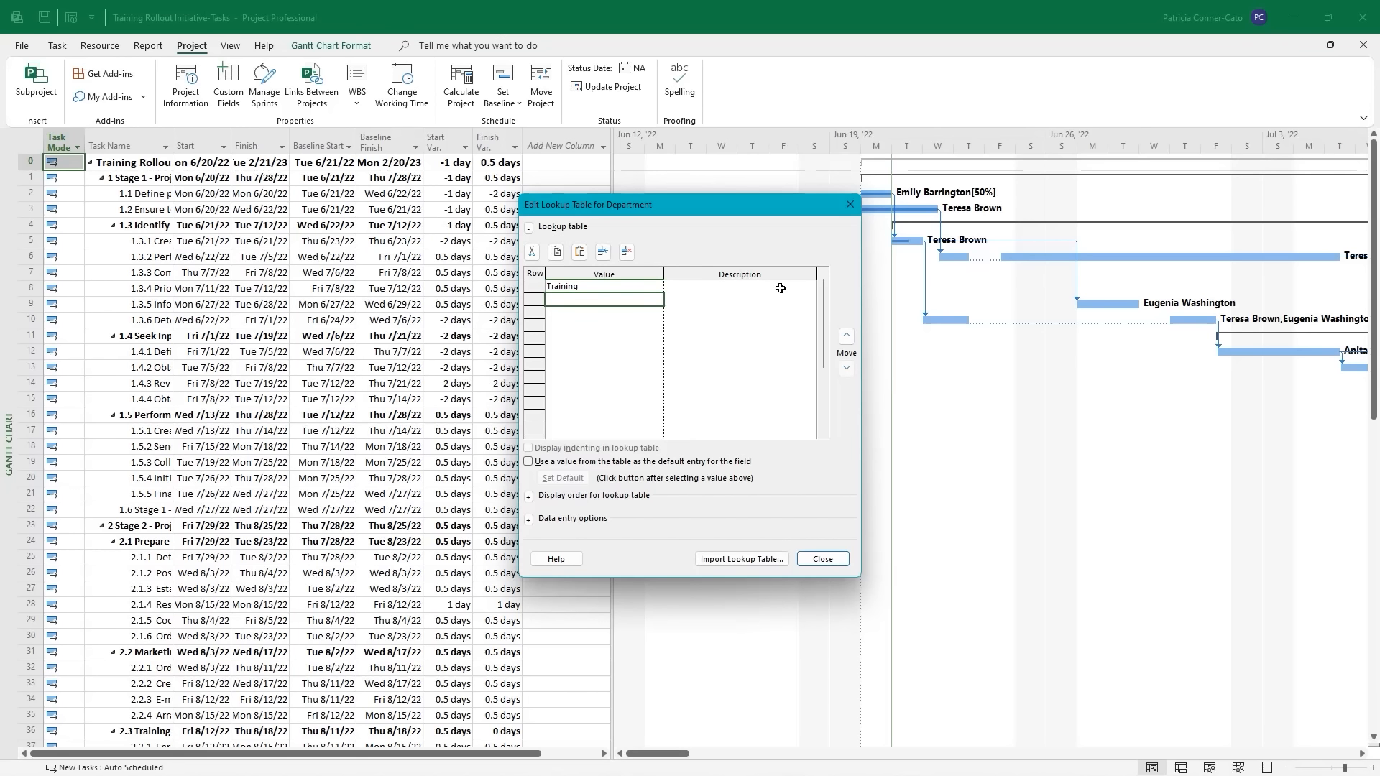
text(Human Reso)
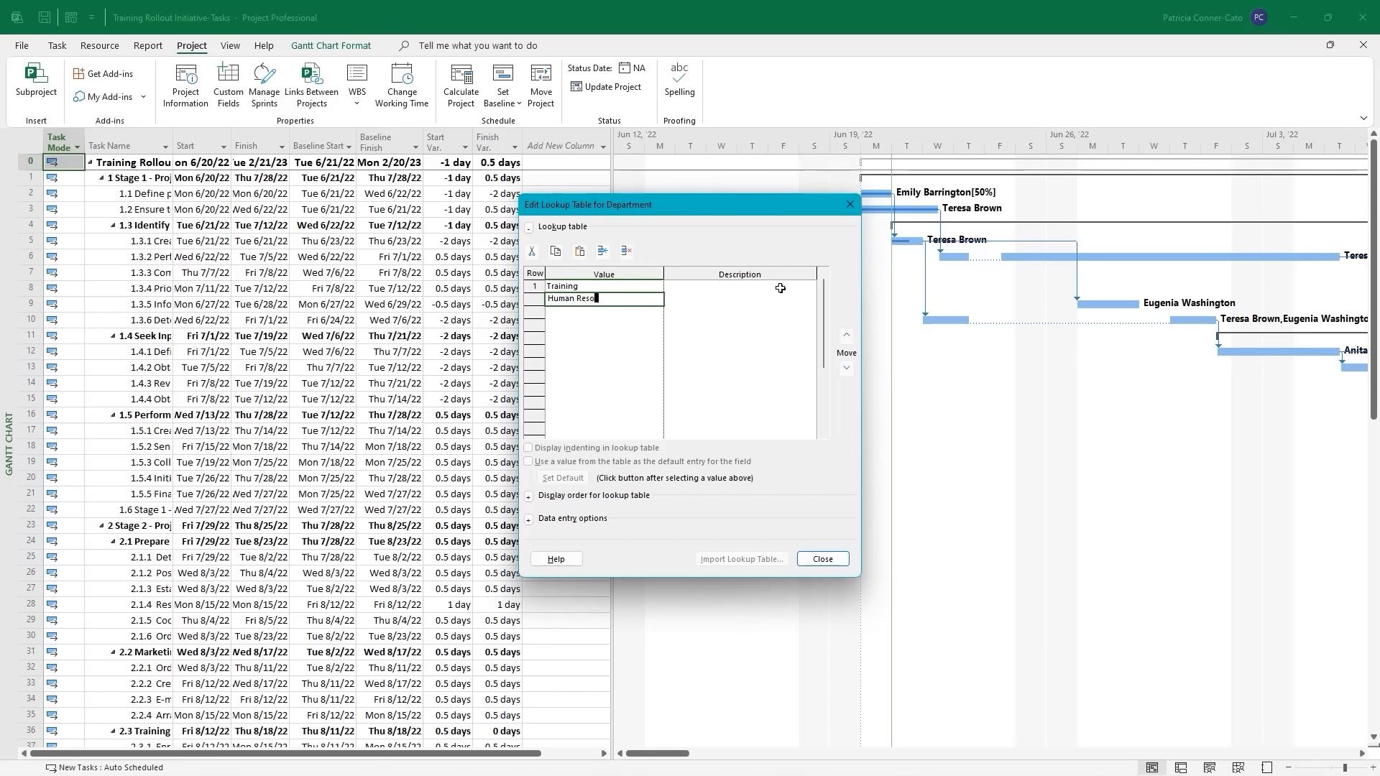
text(urces)
key(Return)
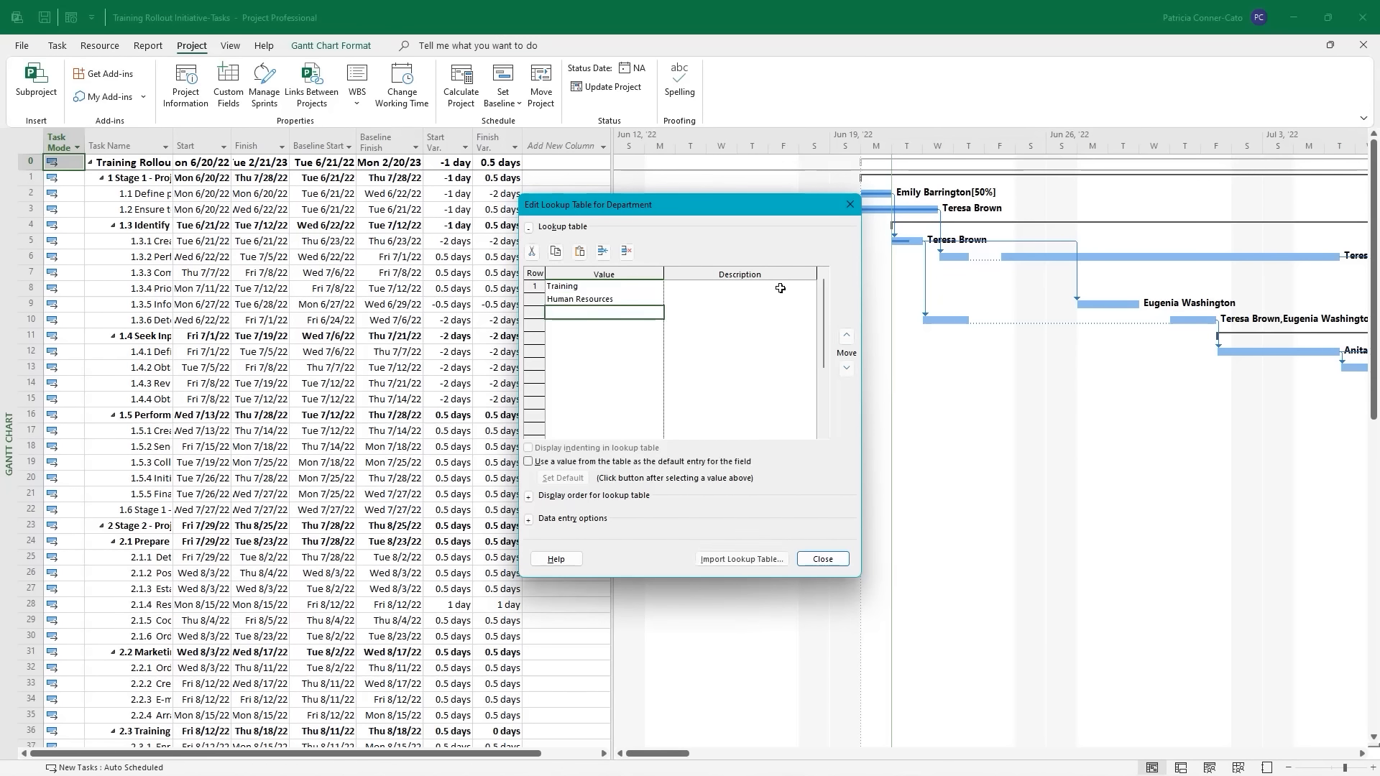
text(Marke)
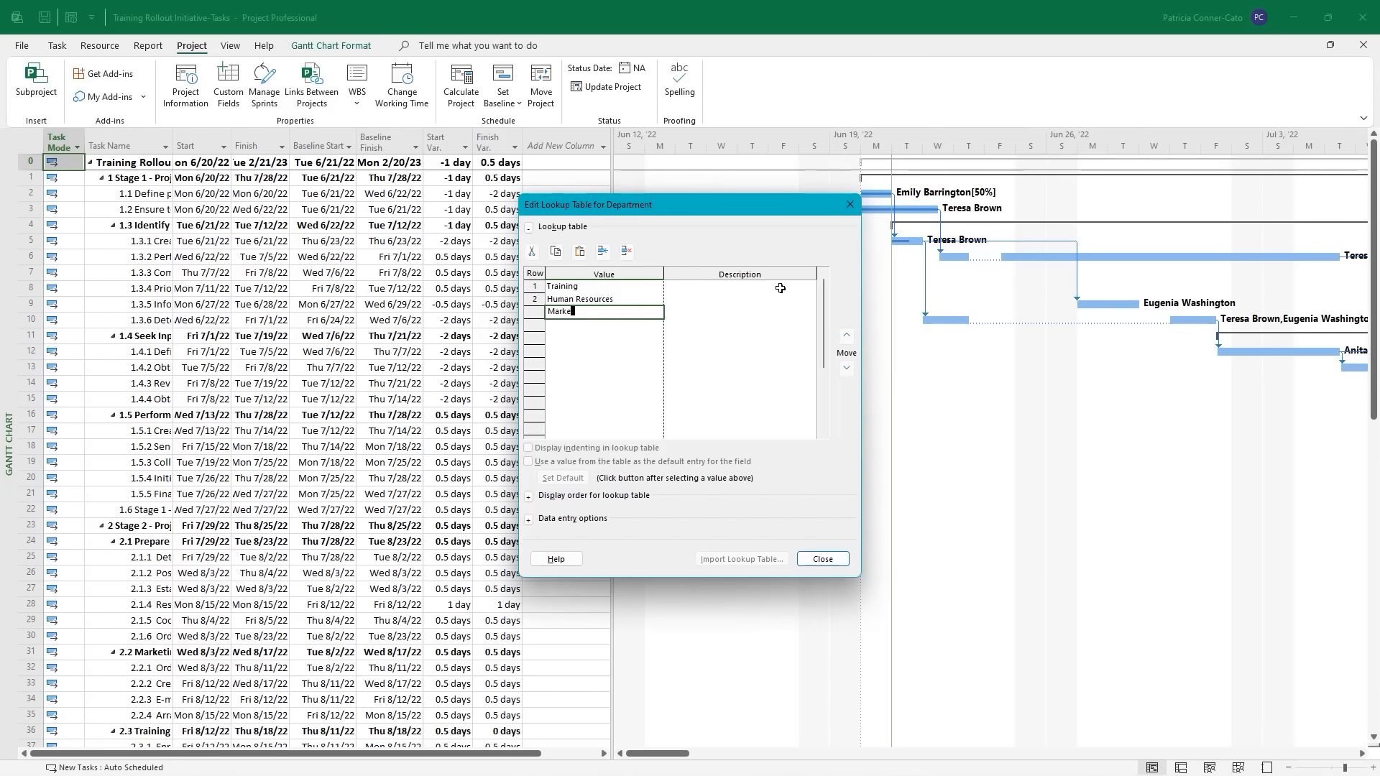
text(ting)
key(Return)
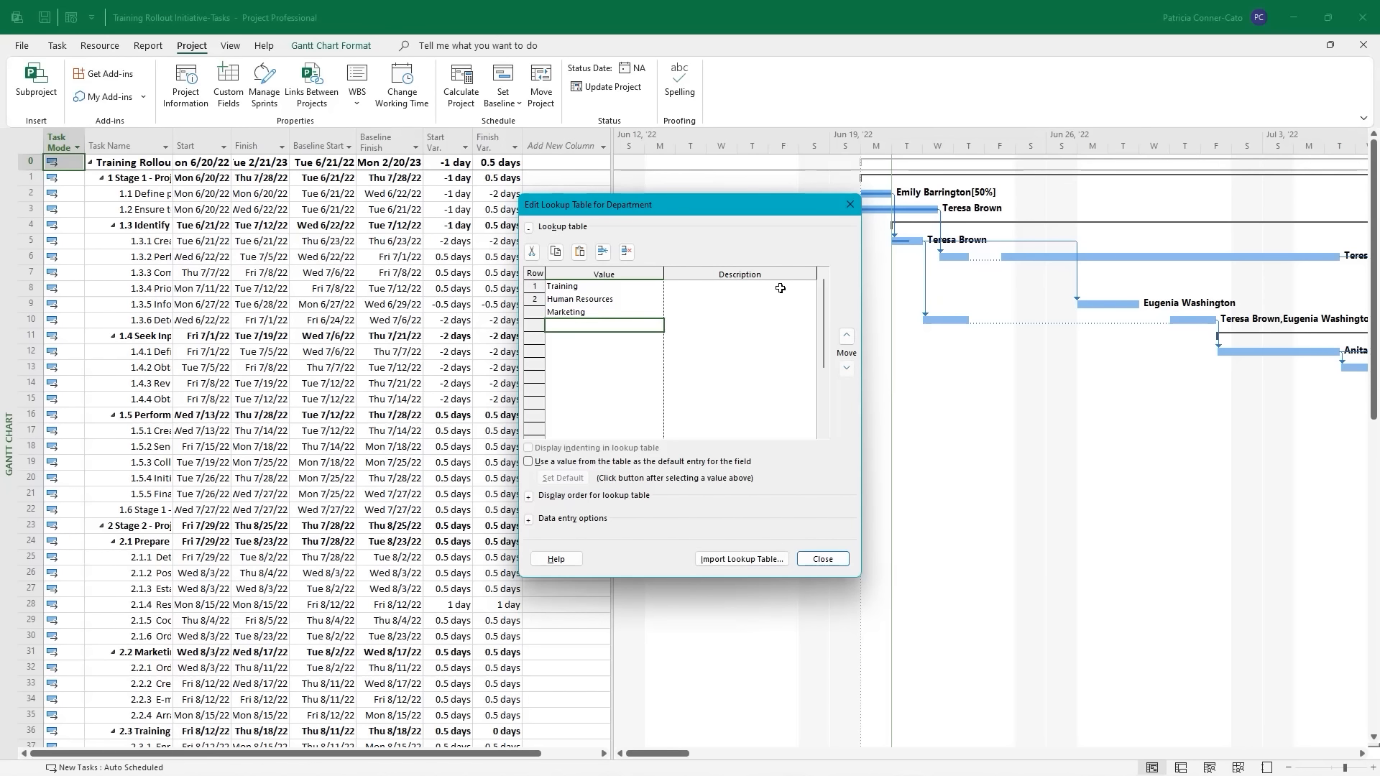
text(Finance)
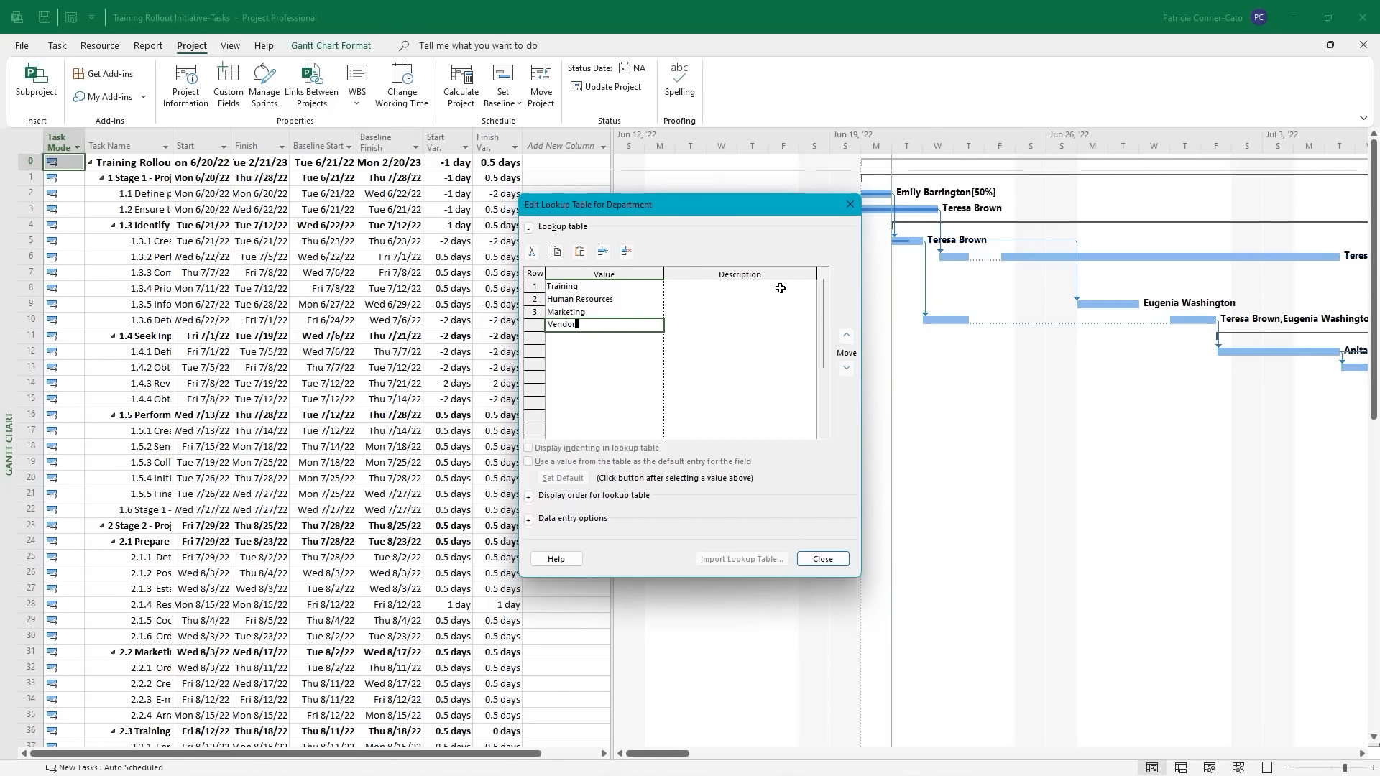
key(Return)
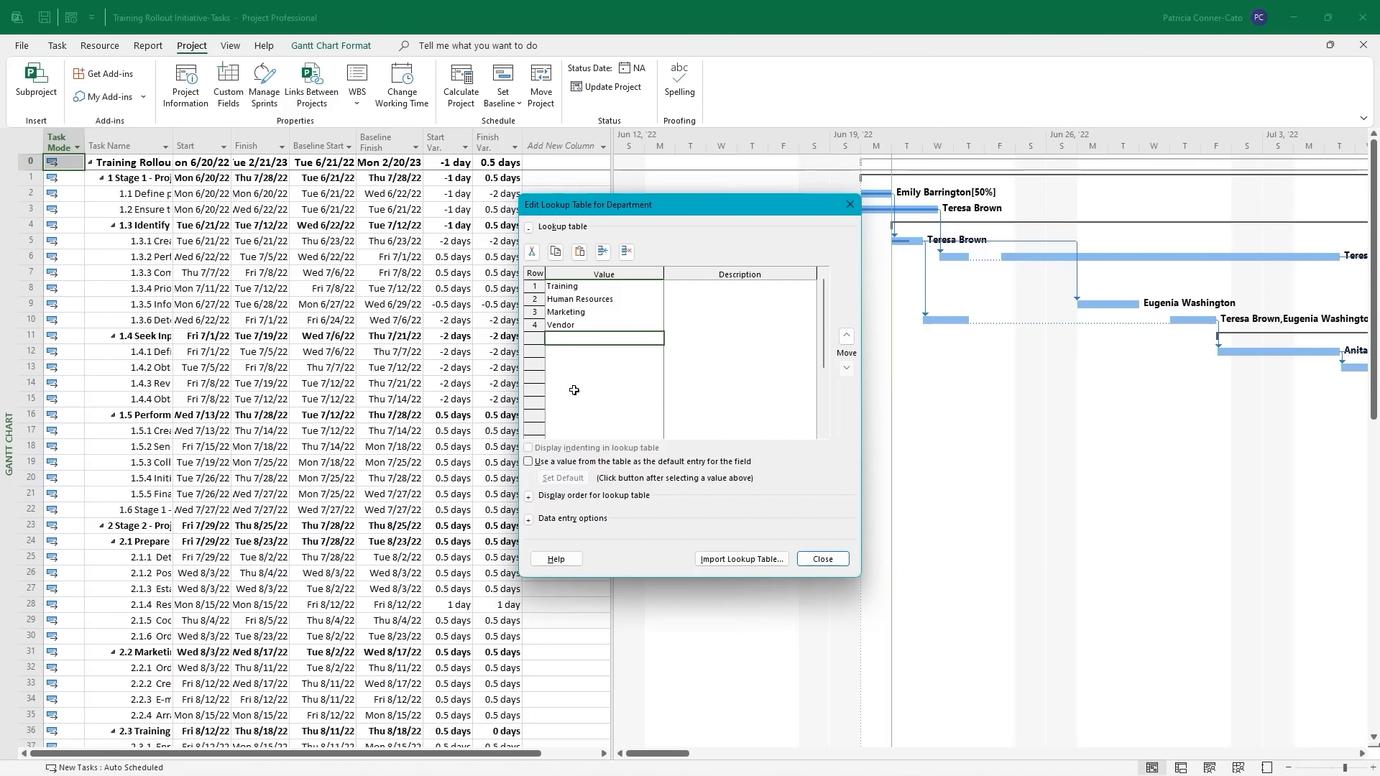
Sort the Department lookup table values in ascending order and save the custom field settings.
click(528, 496)
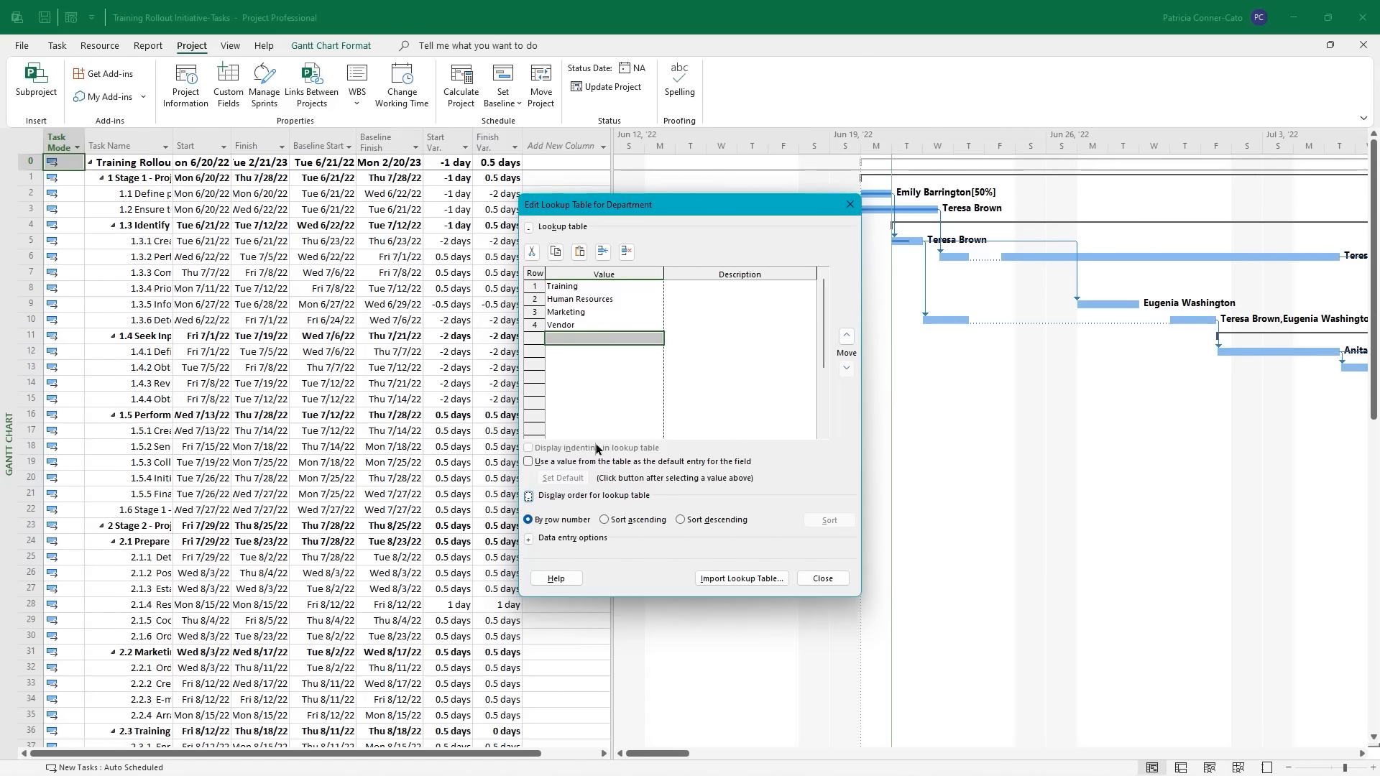
click(604, 520)
click(830, 522)
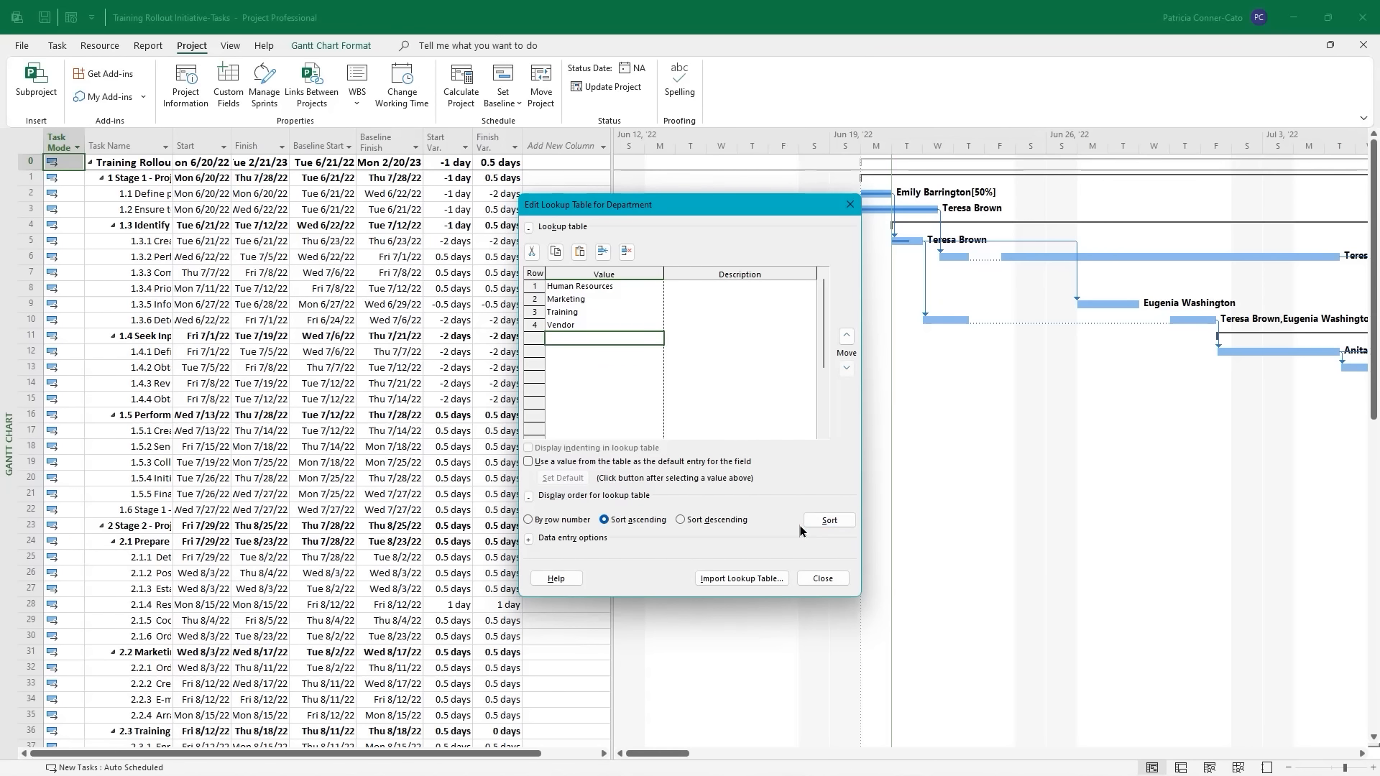
click(830, 578)
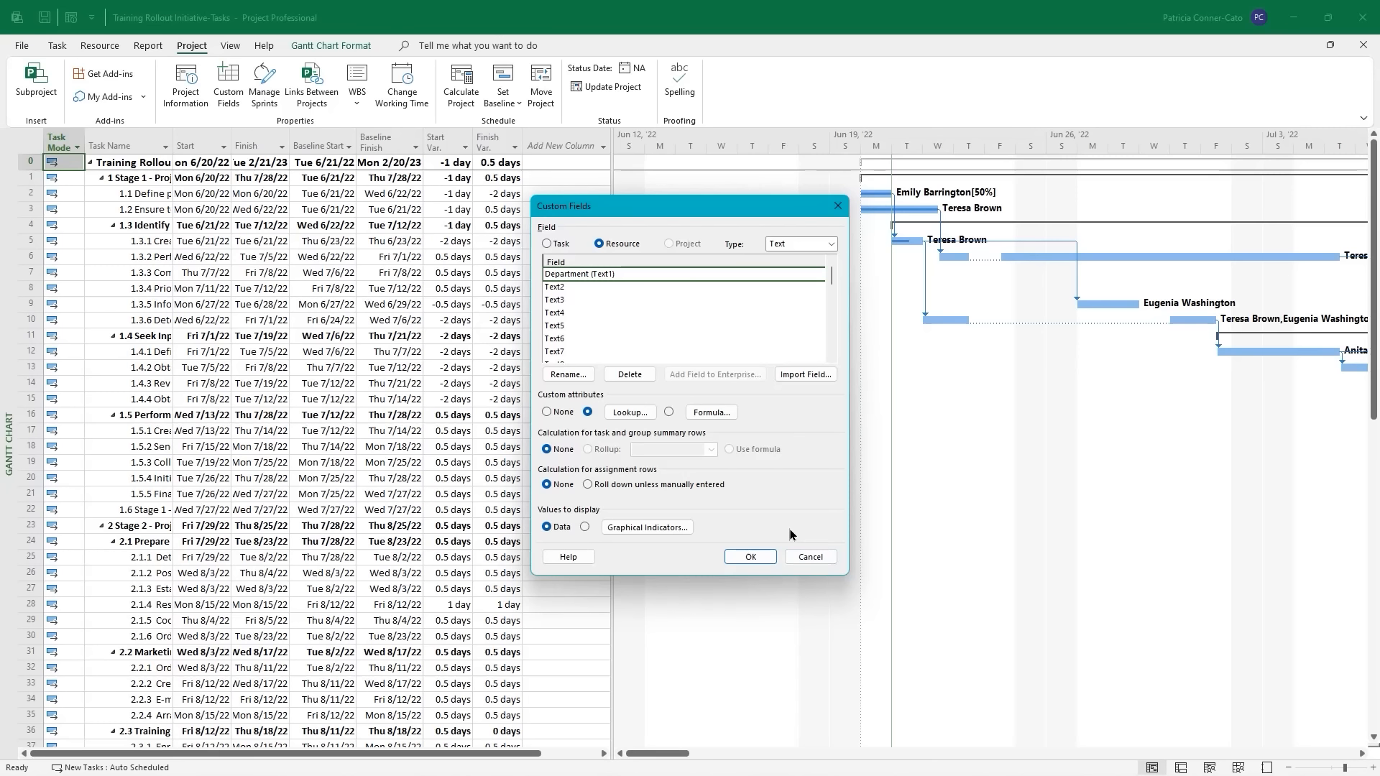
click(752, 558)
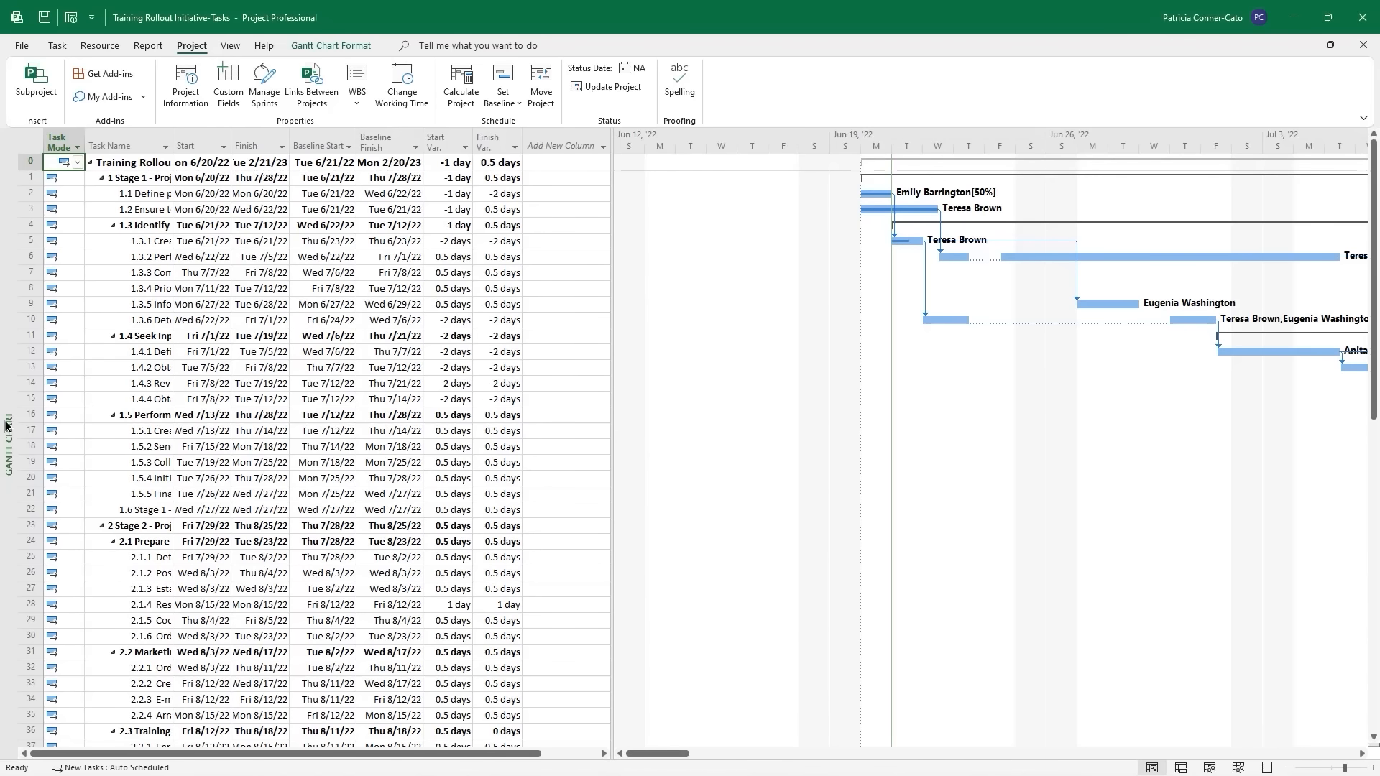
Switch to the Resource Sheet view and insert the Department (Text1) column before Type, wide enough to show its full heading.
right_click(8, 395)
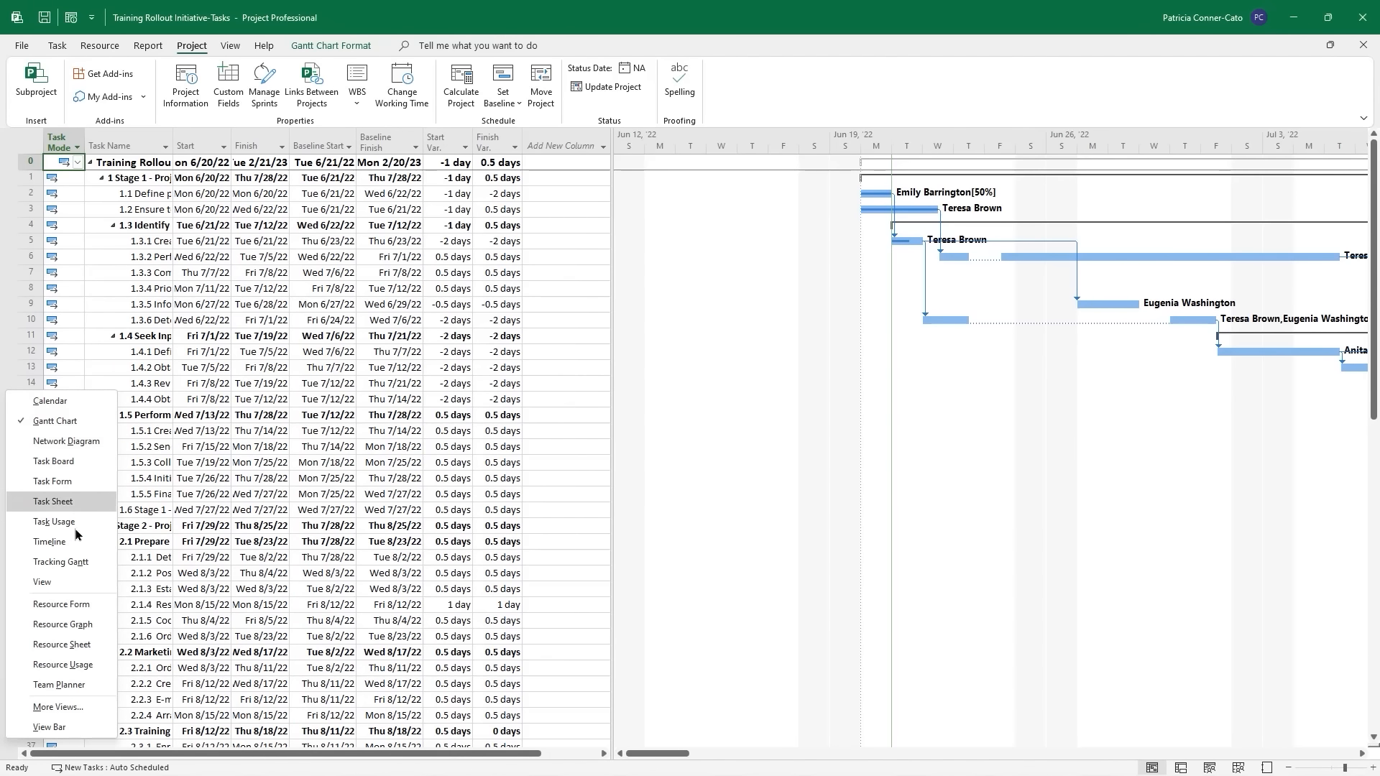
click(92, 647)
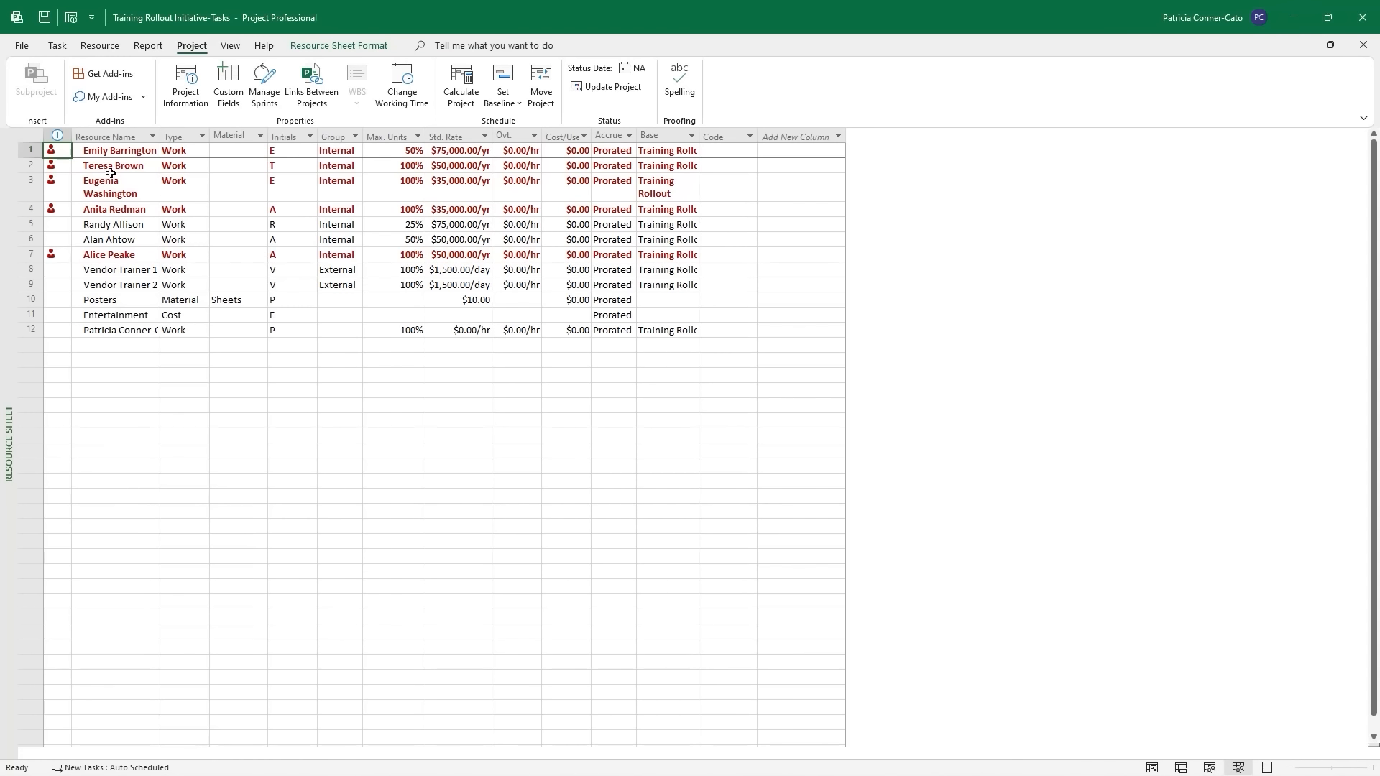
right_click(179, 135)
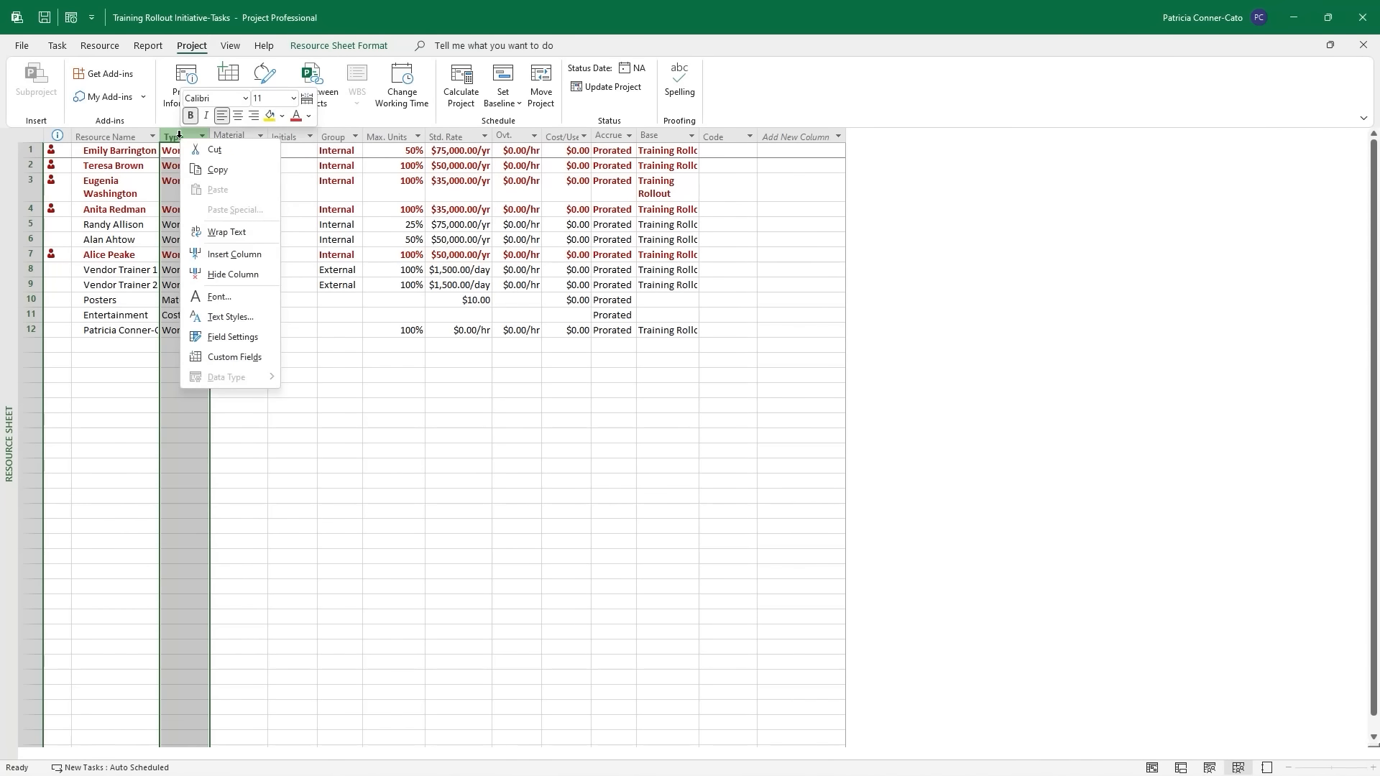
click(245, 253)
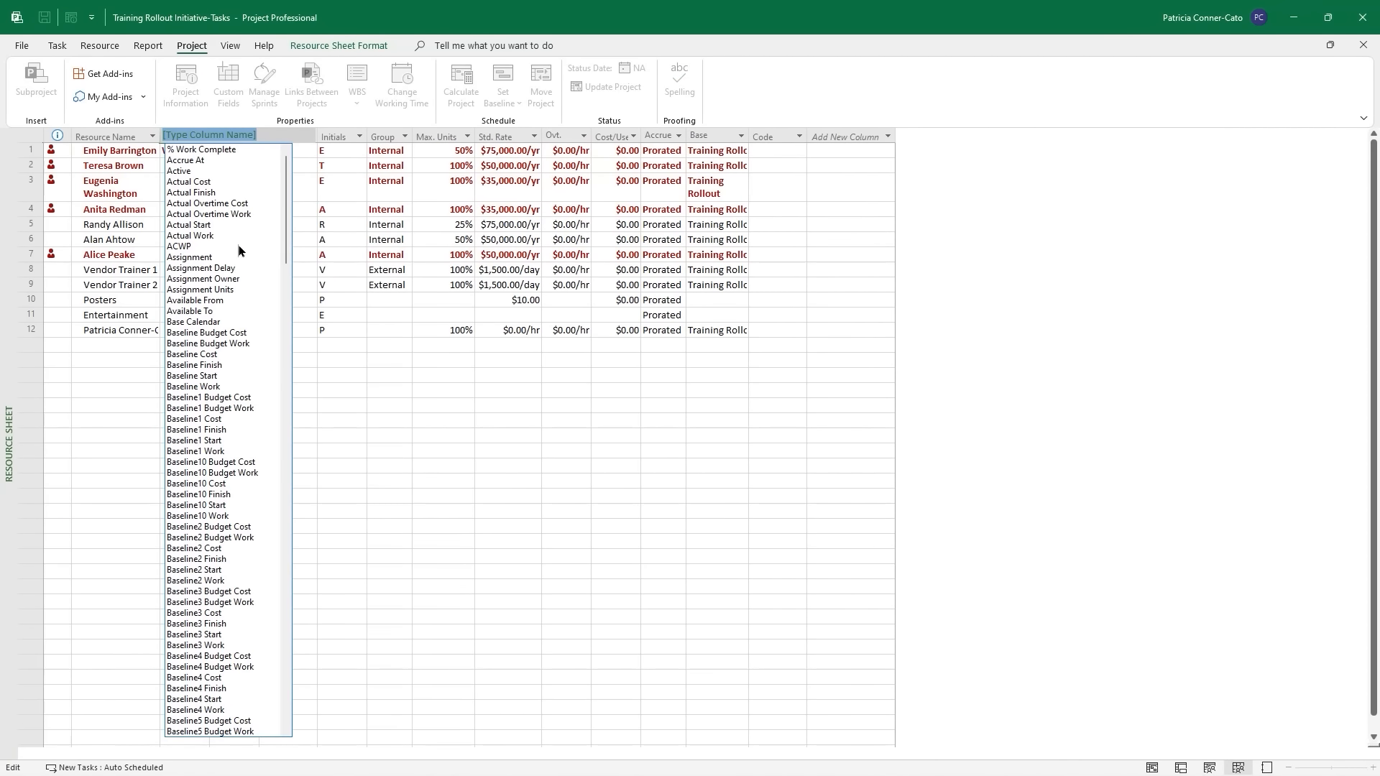
text(department ( Text1)
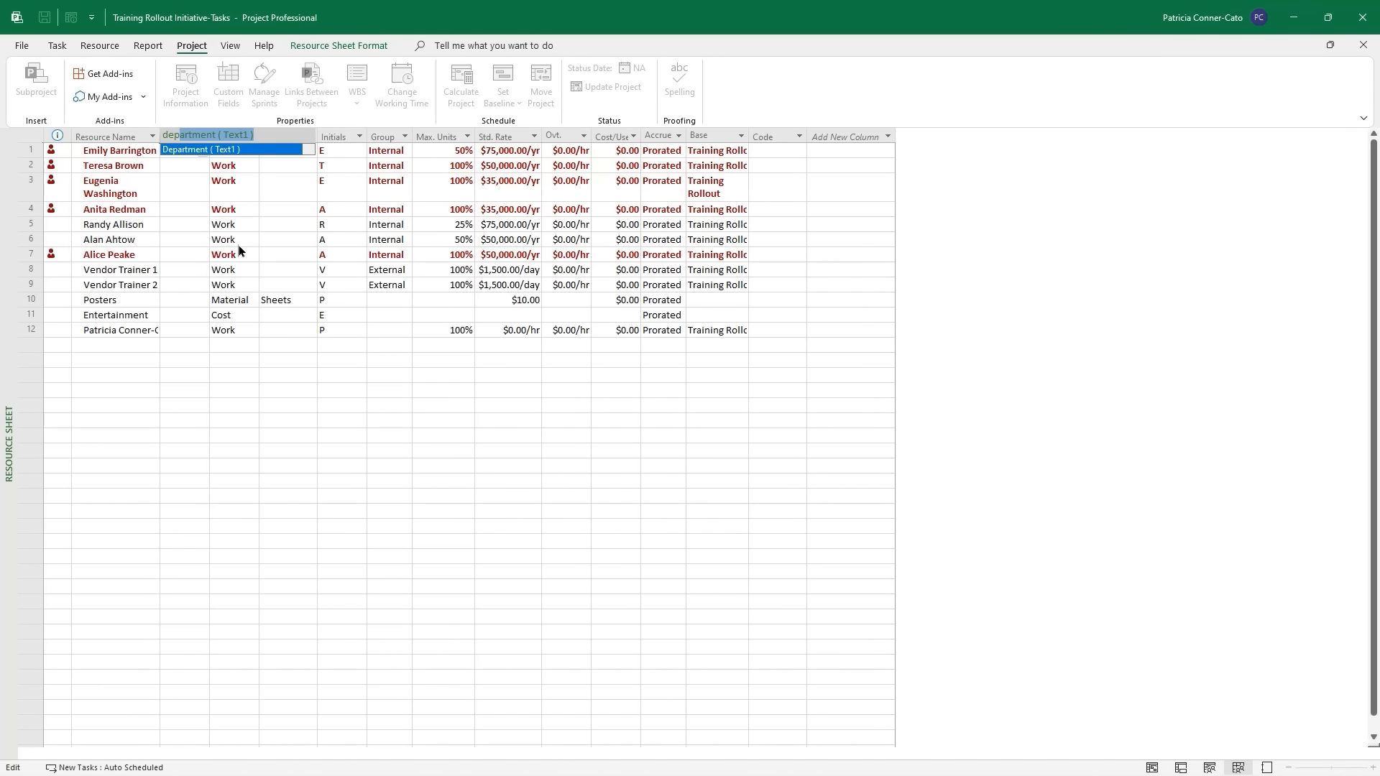
key(Return)
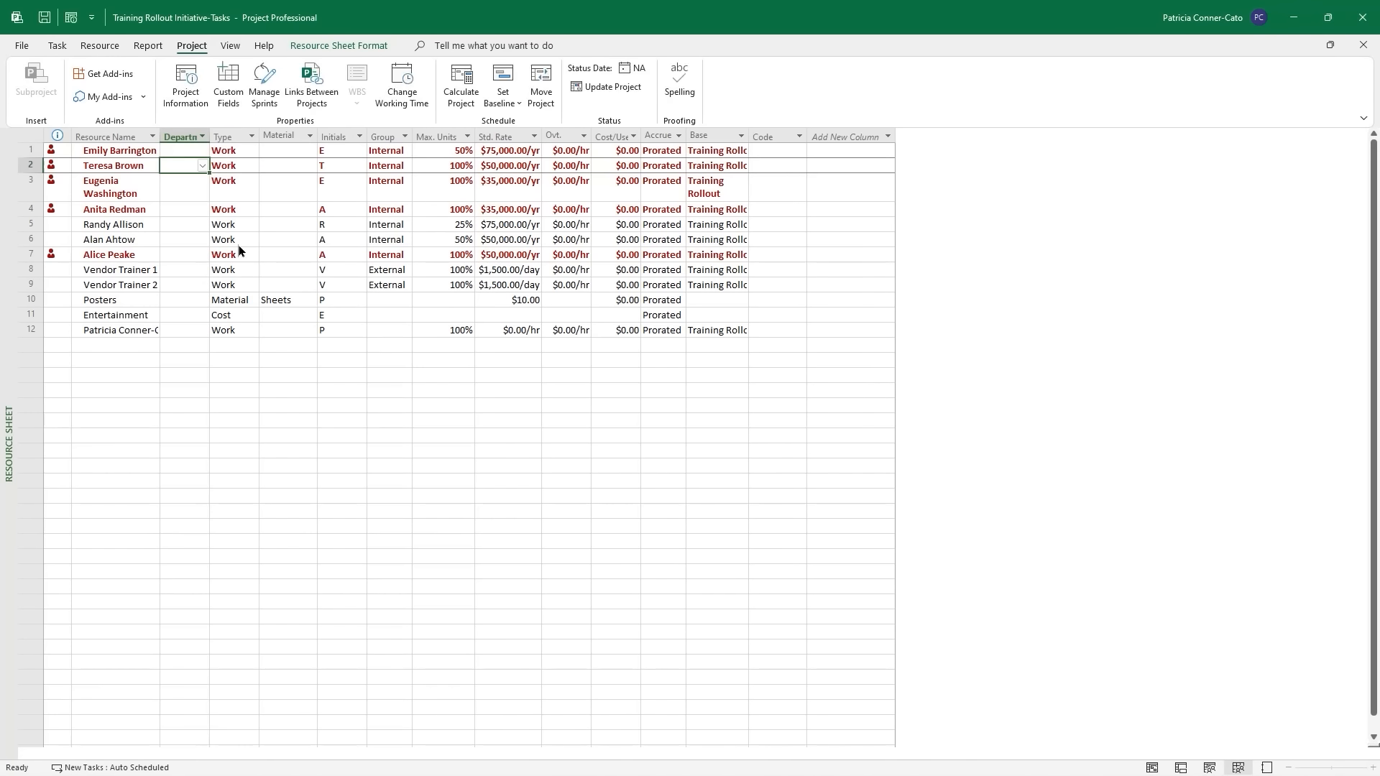
click(177, 149)
drag(209, 136, 224, 139)
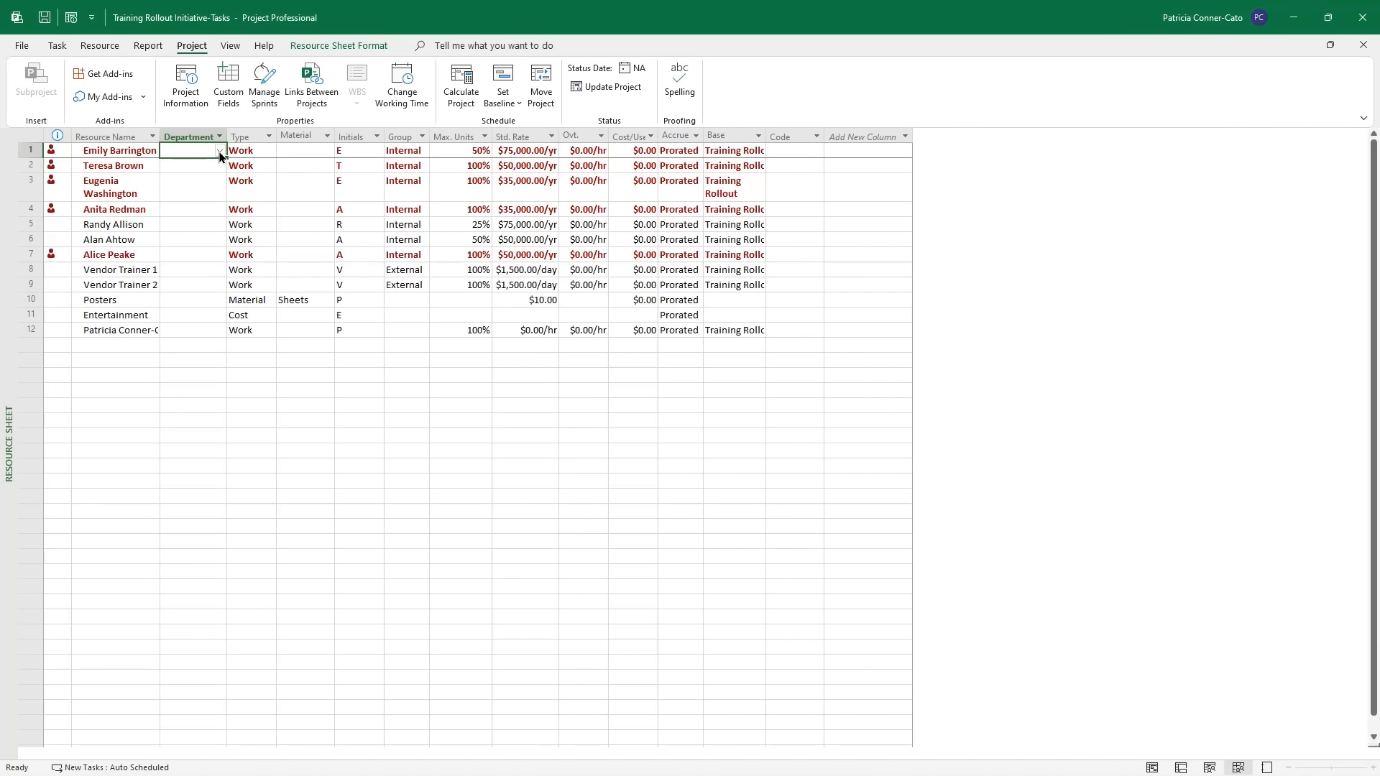
Set the Department to Training for the resources in rows 1 through 4.
click(220, 153)
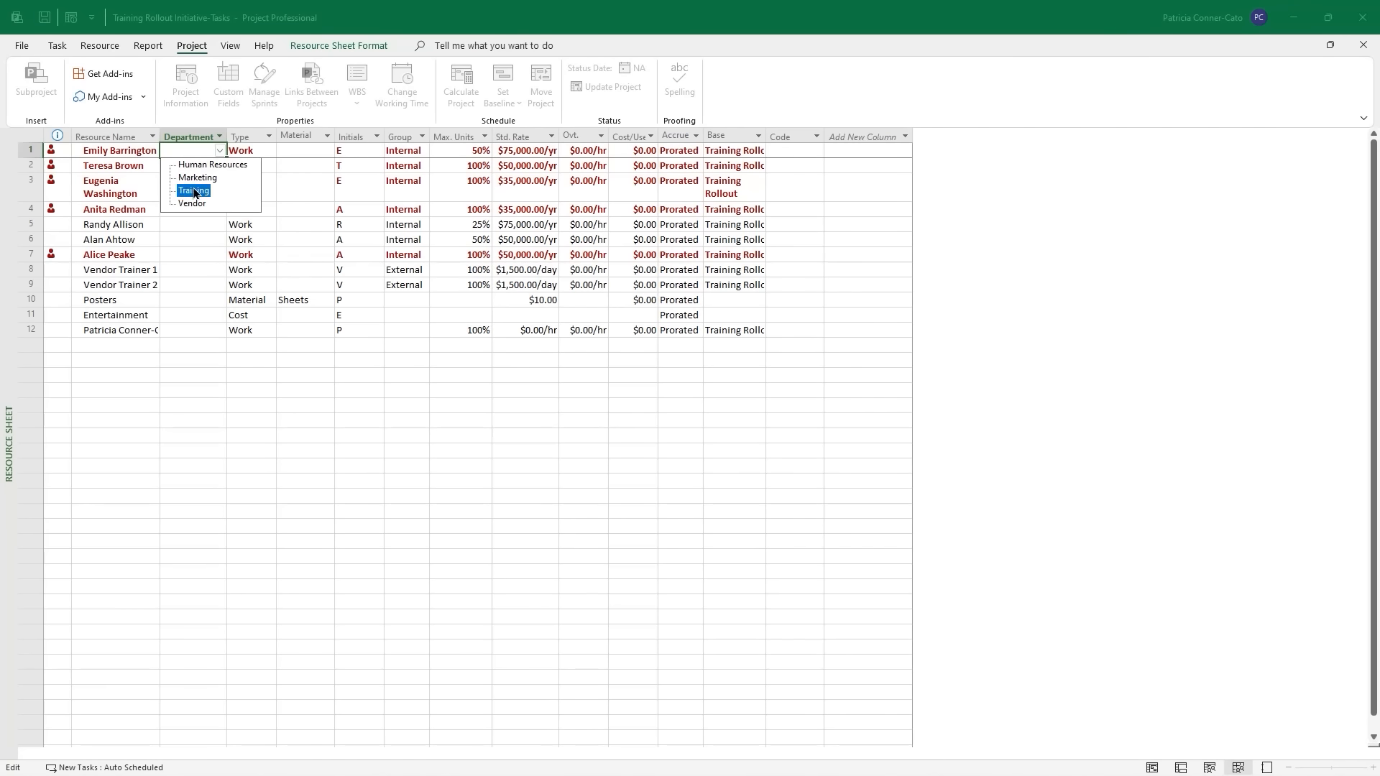
click(194, 191)
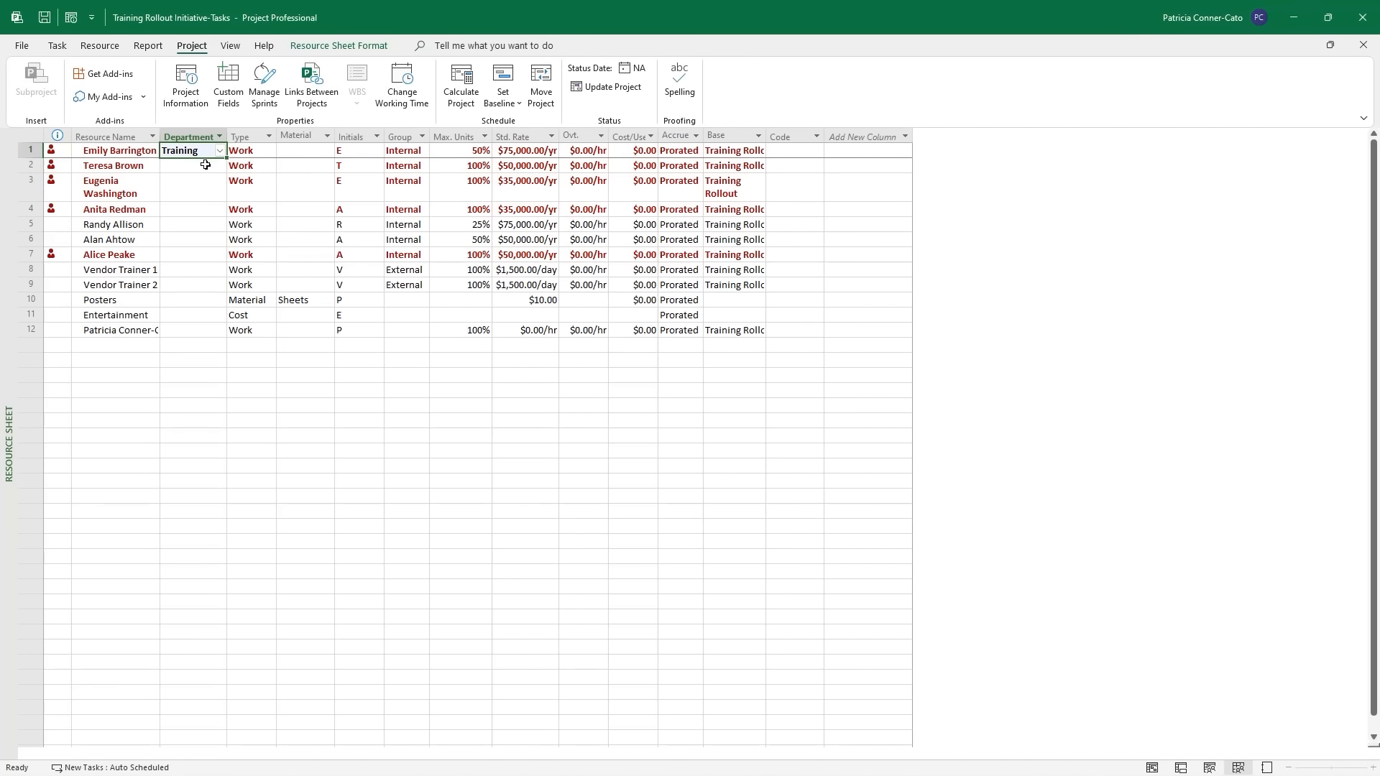
click(212, 166)
click(220, 166)
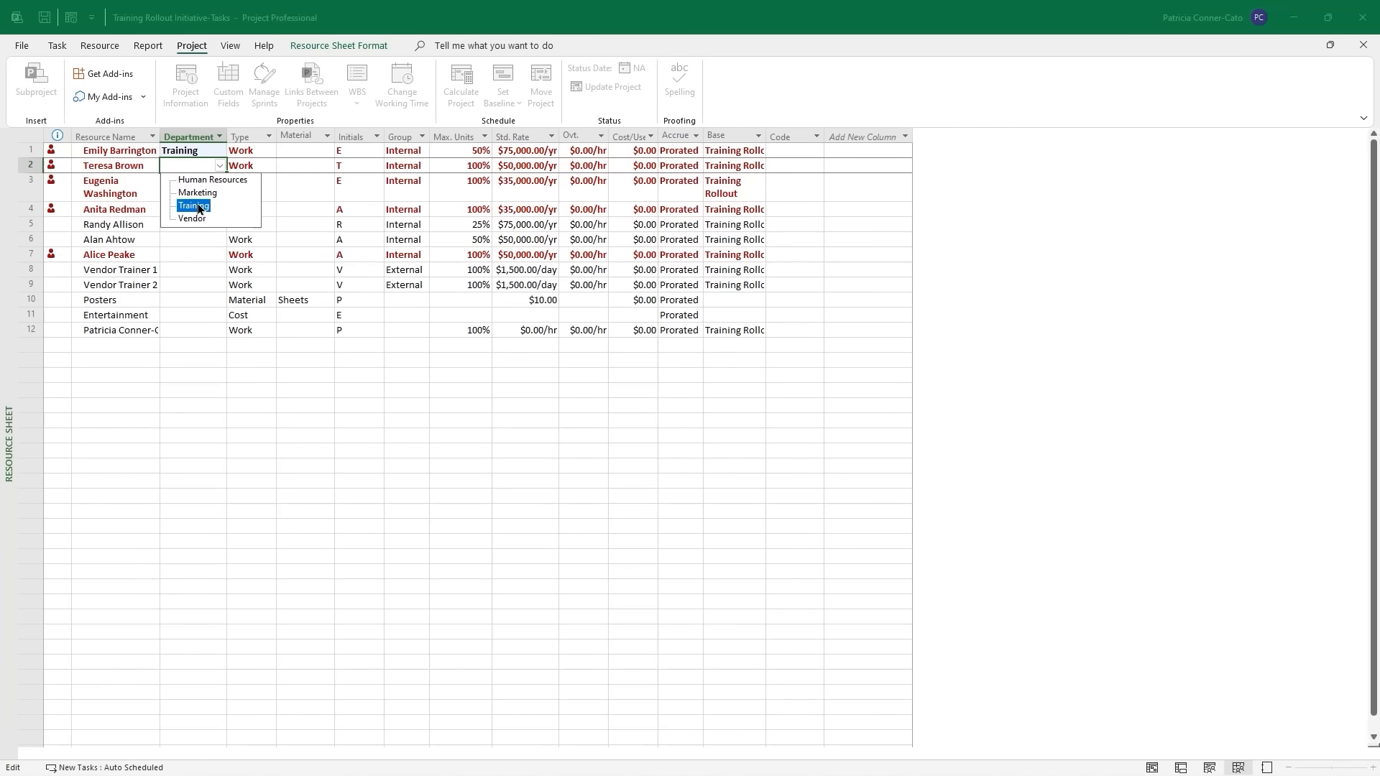
click(189, 204)
click(188, 189)
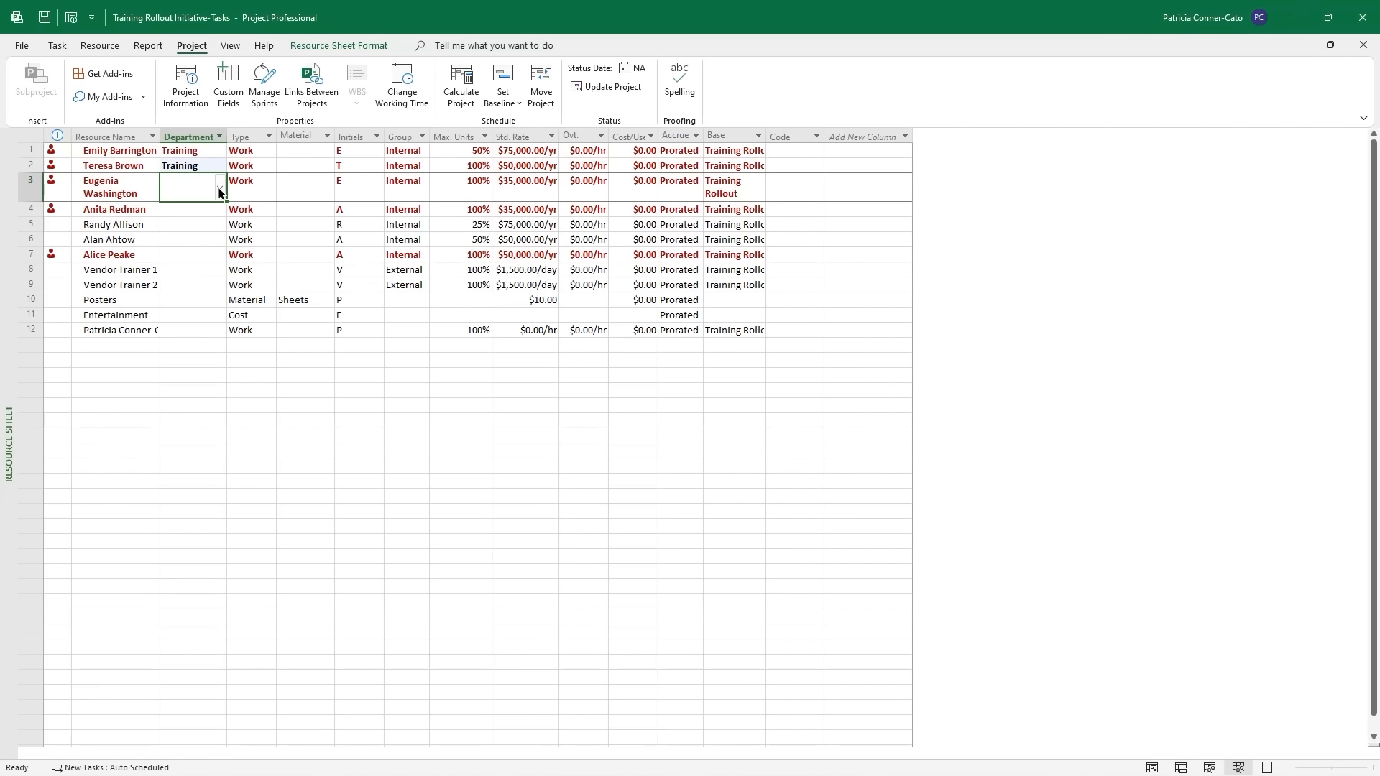
click(219, 187)
click(193, 235)
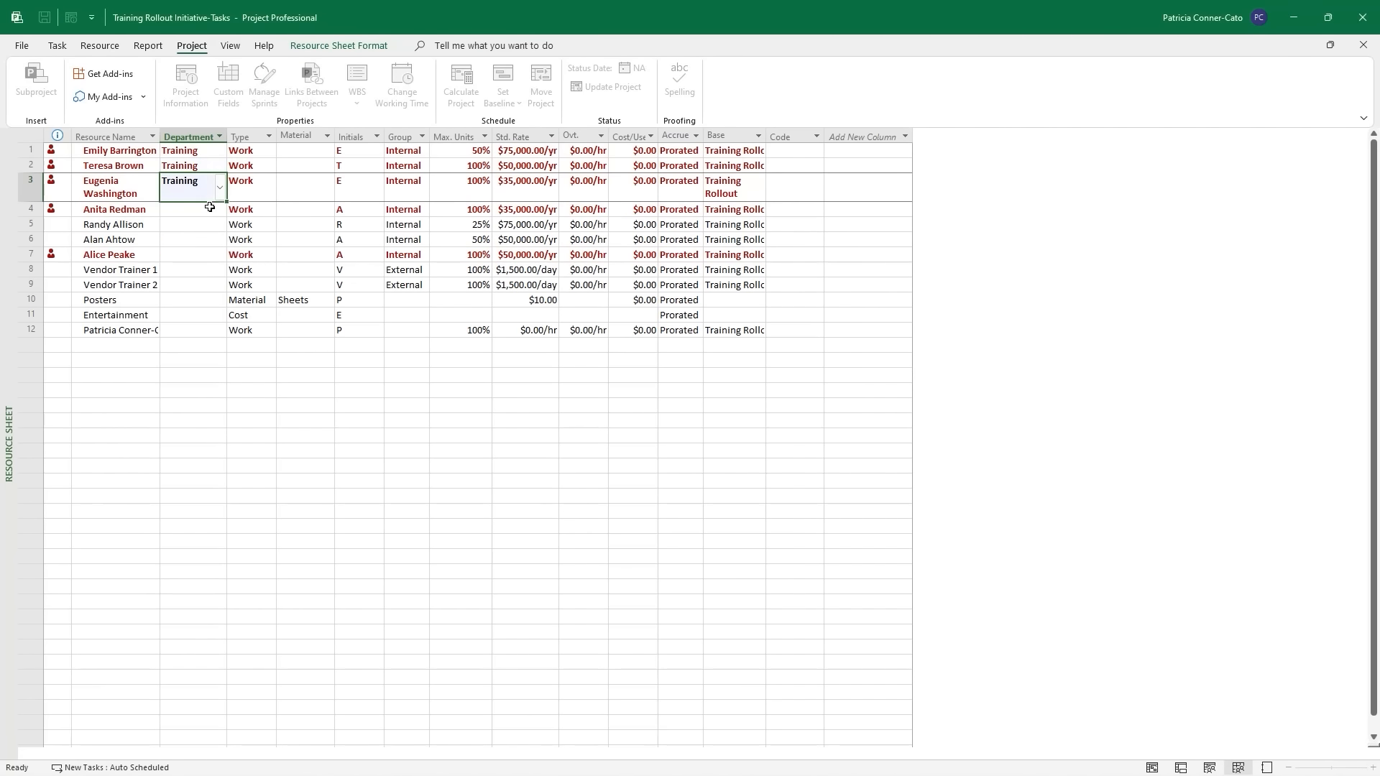
click(204, 211)
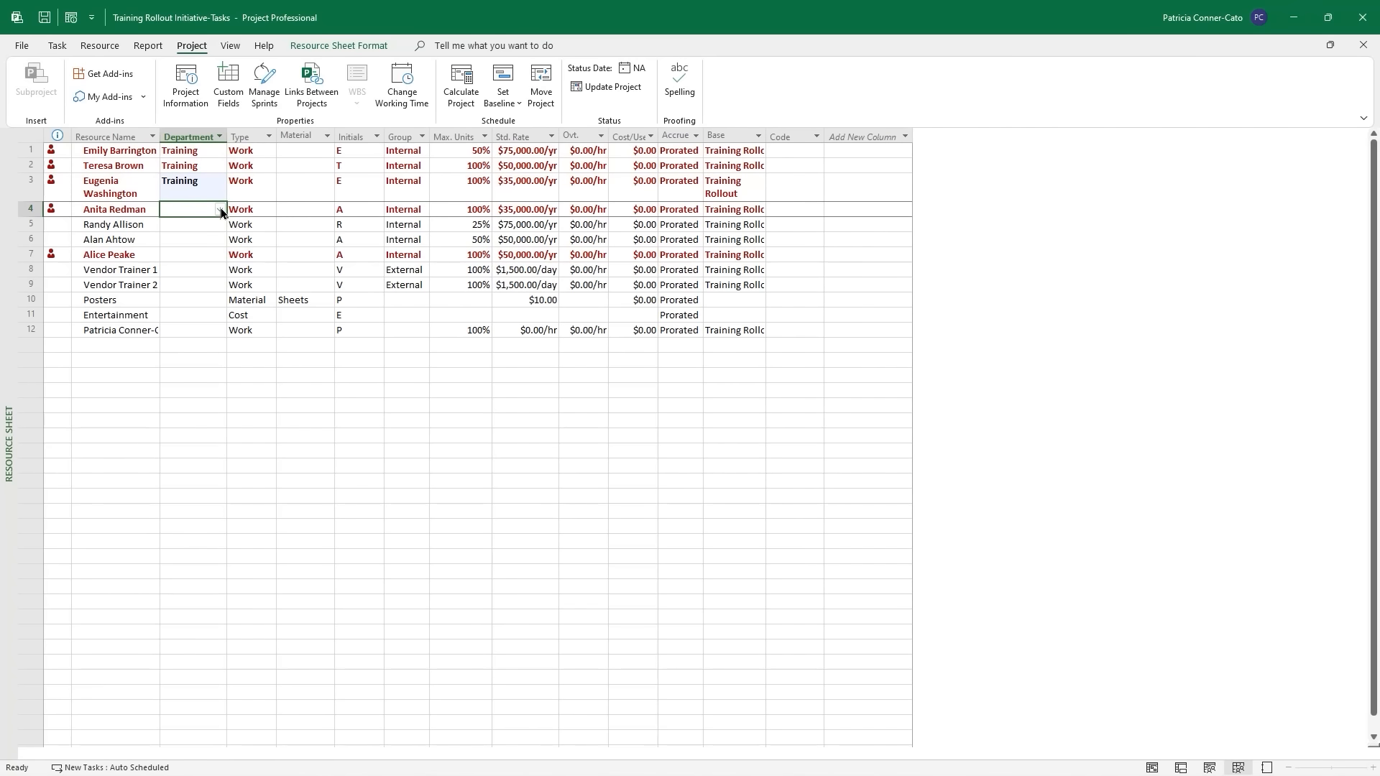
click(220, 209)
click(197, 248)
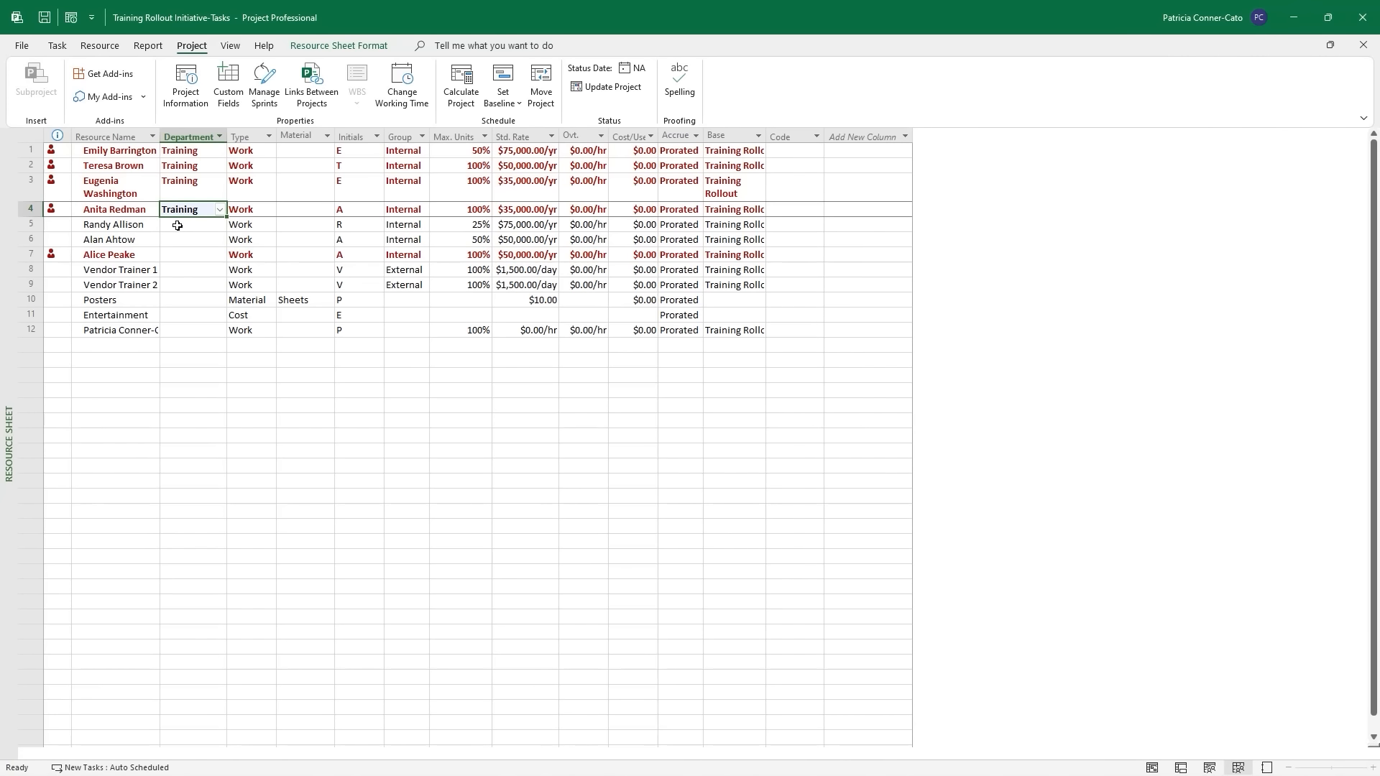
Assign the resources in rows 5 and 6 to the Human Resources department.
click(178, 226)
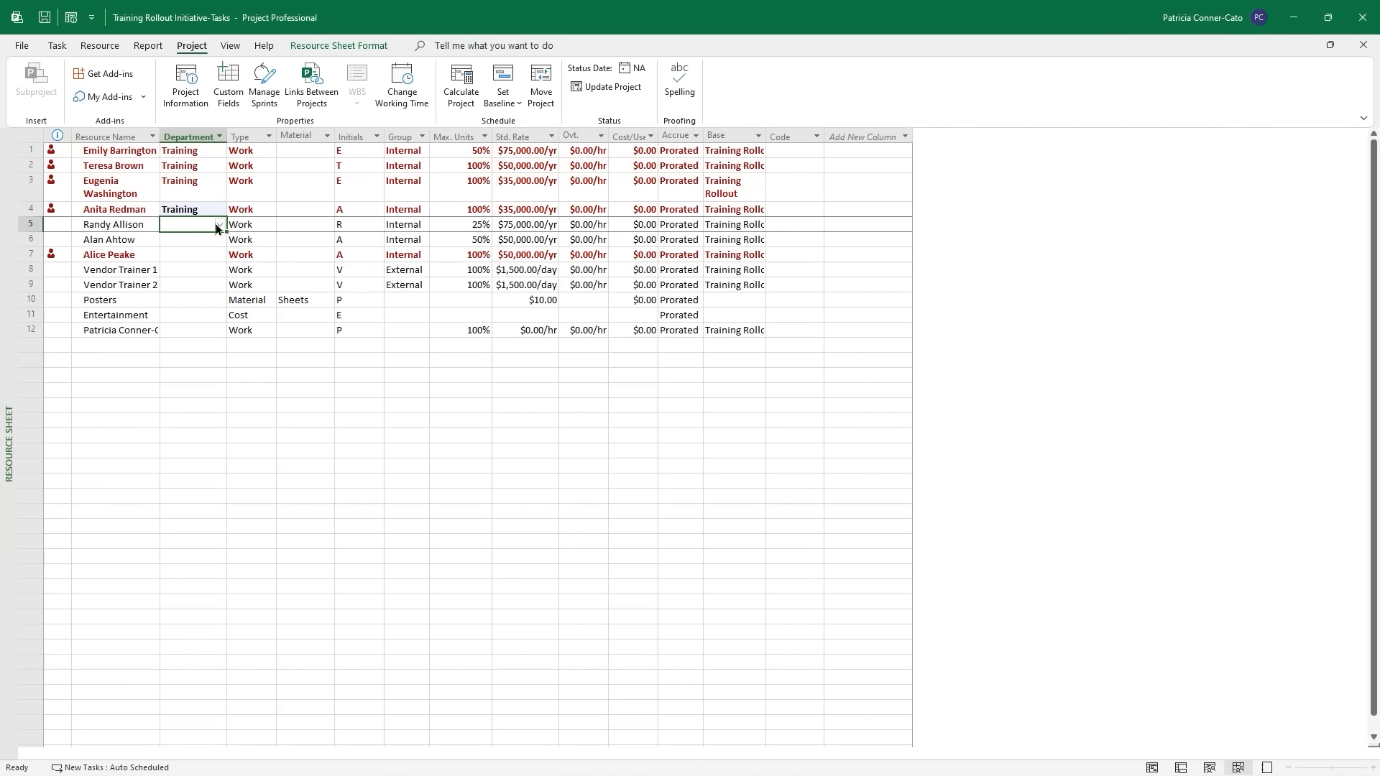
click(221, 227)
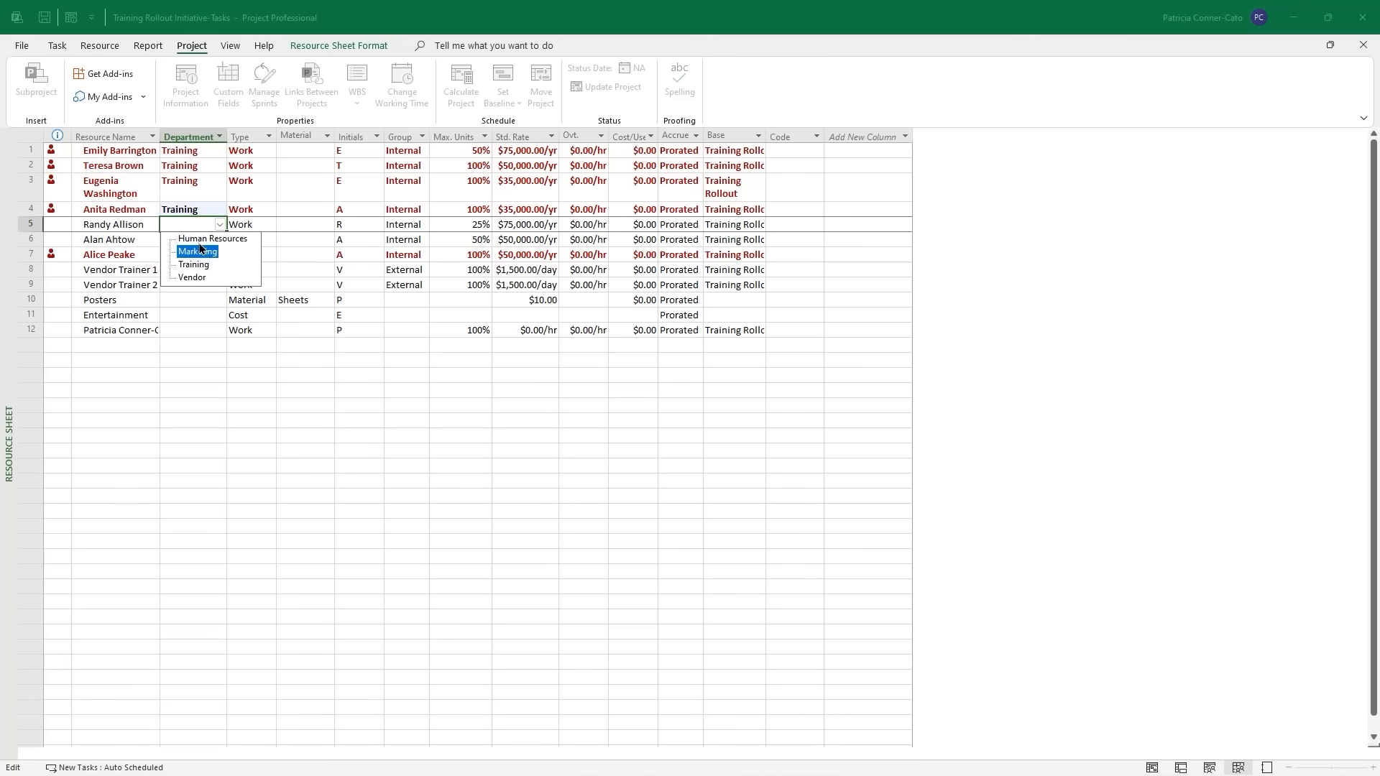
click(196, 237)
click(191, 236)
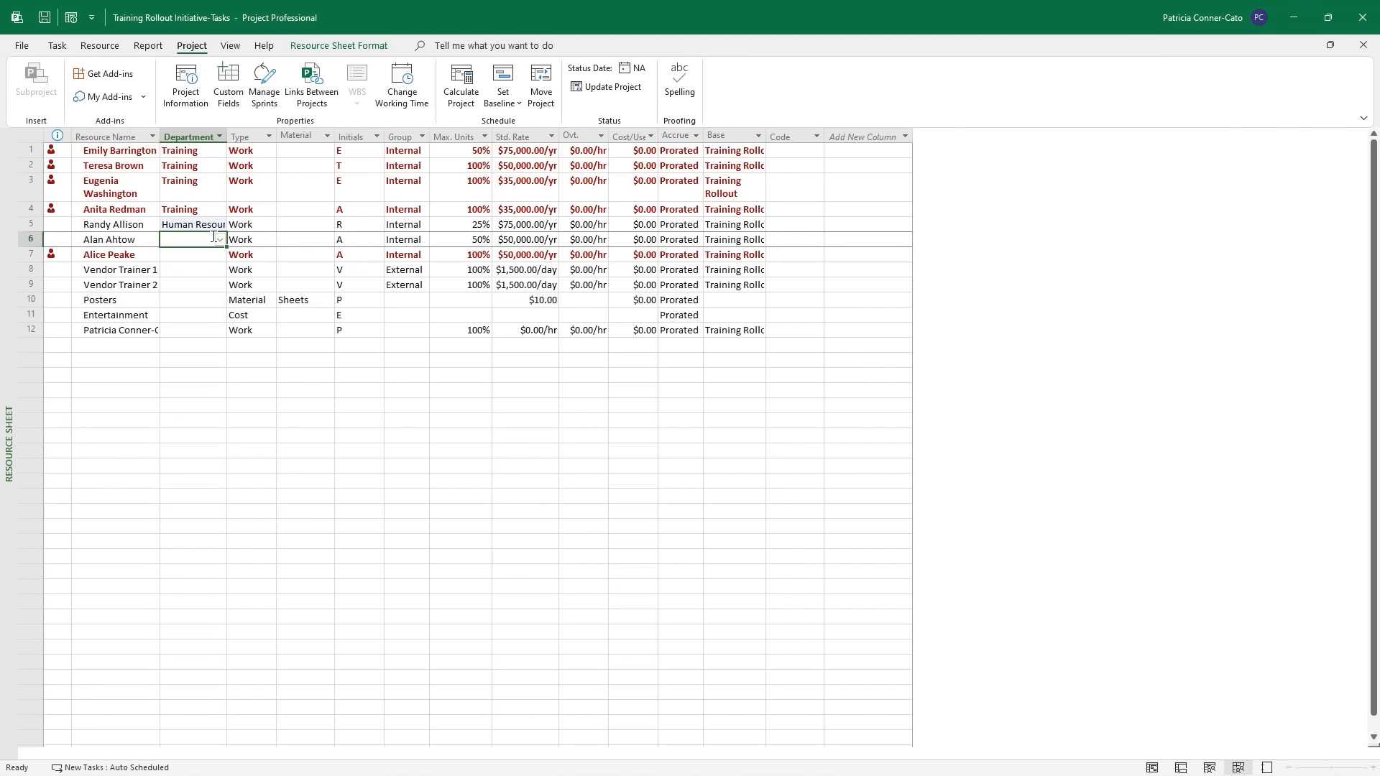
click(218, 239)
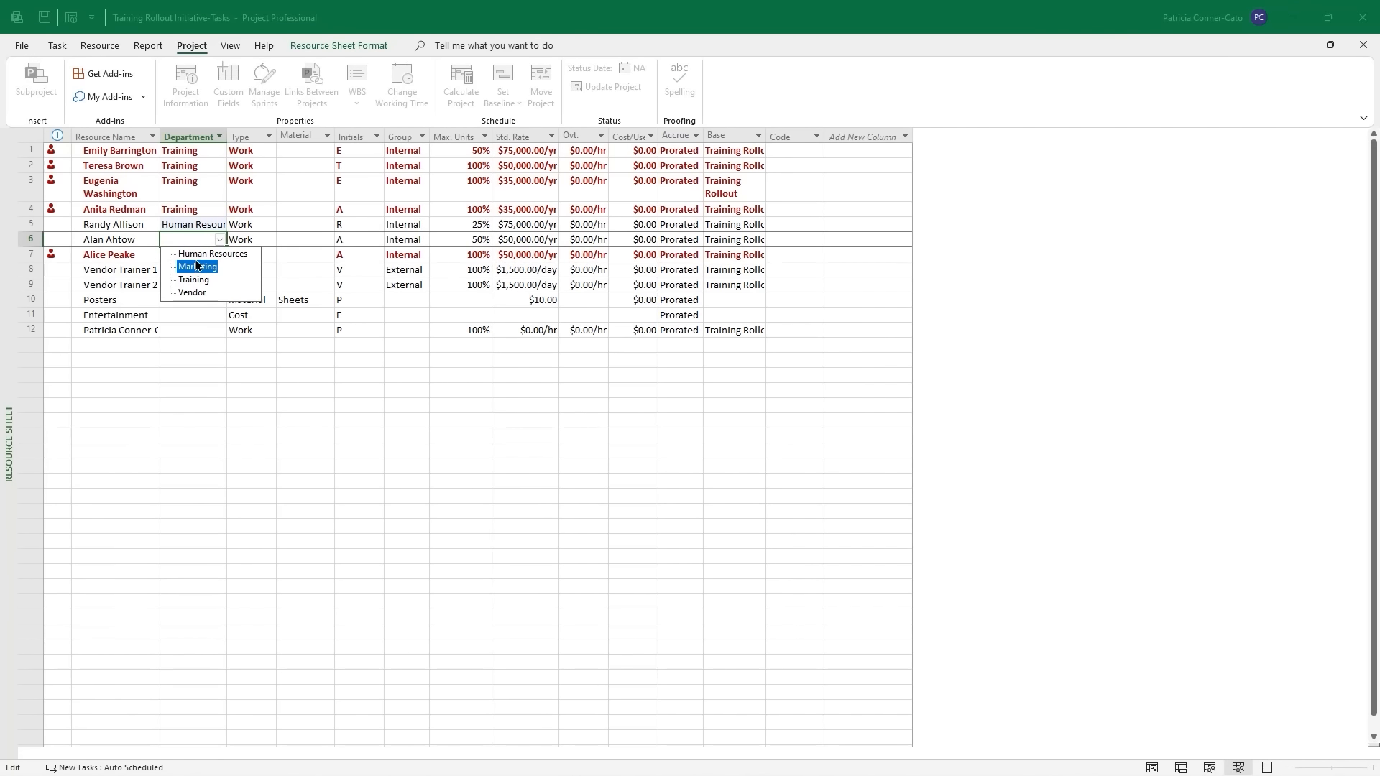
click(194, 254)
Set the Department to Marketing for the resource in row 7 and to Vendor for Vendor Trainer 1 and Vendor Trainer 2.
click(217, 259)
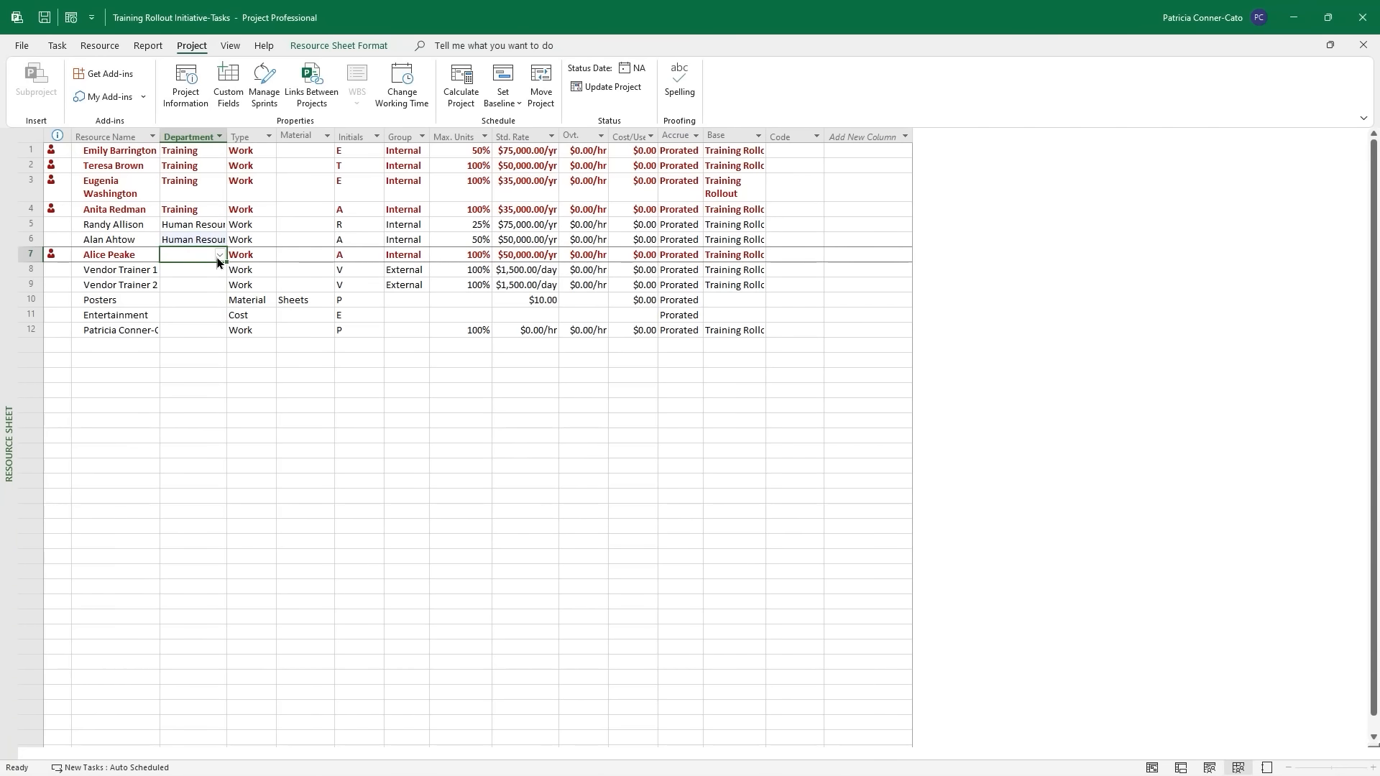
click(217, 257)
click(199, 279)
click(192, 270)
click(220, 271)
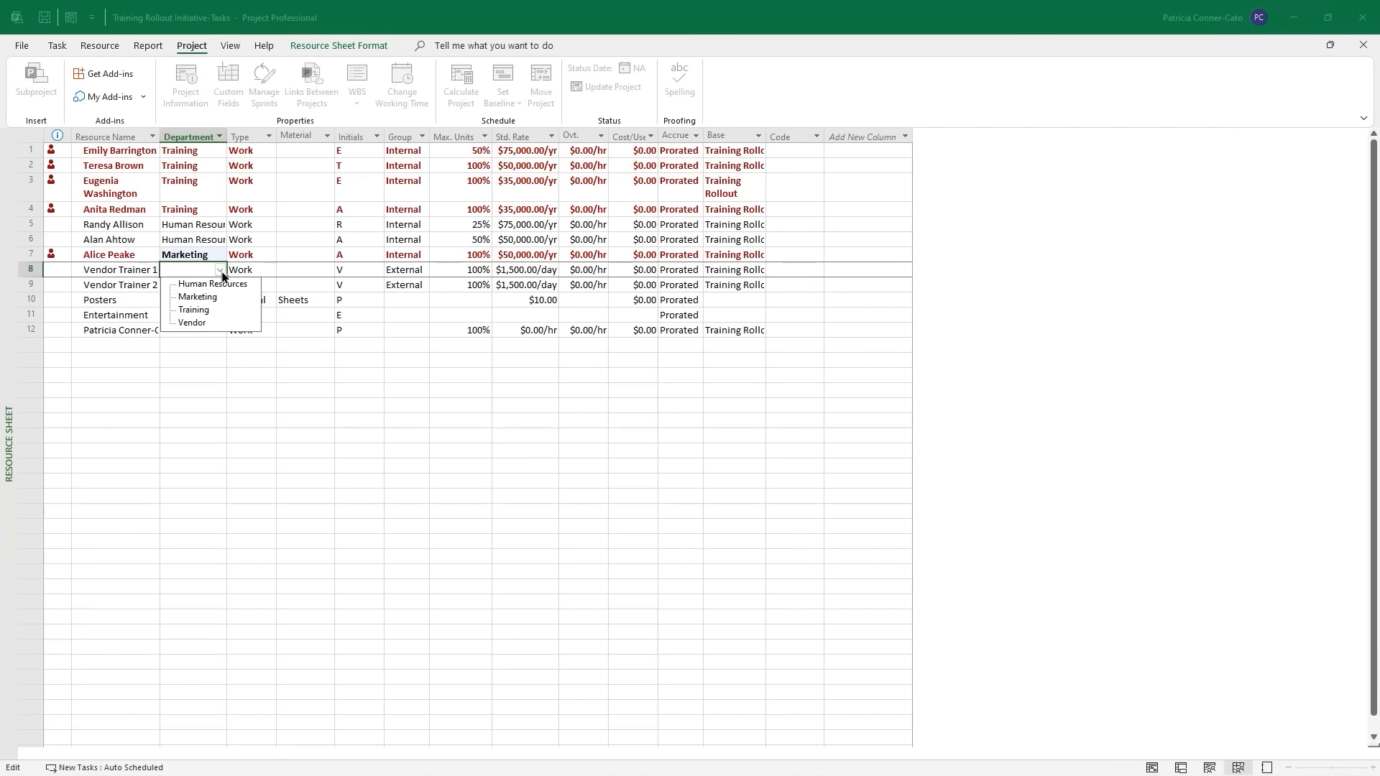
click(192, 323)
click(186, 287)
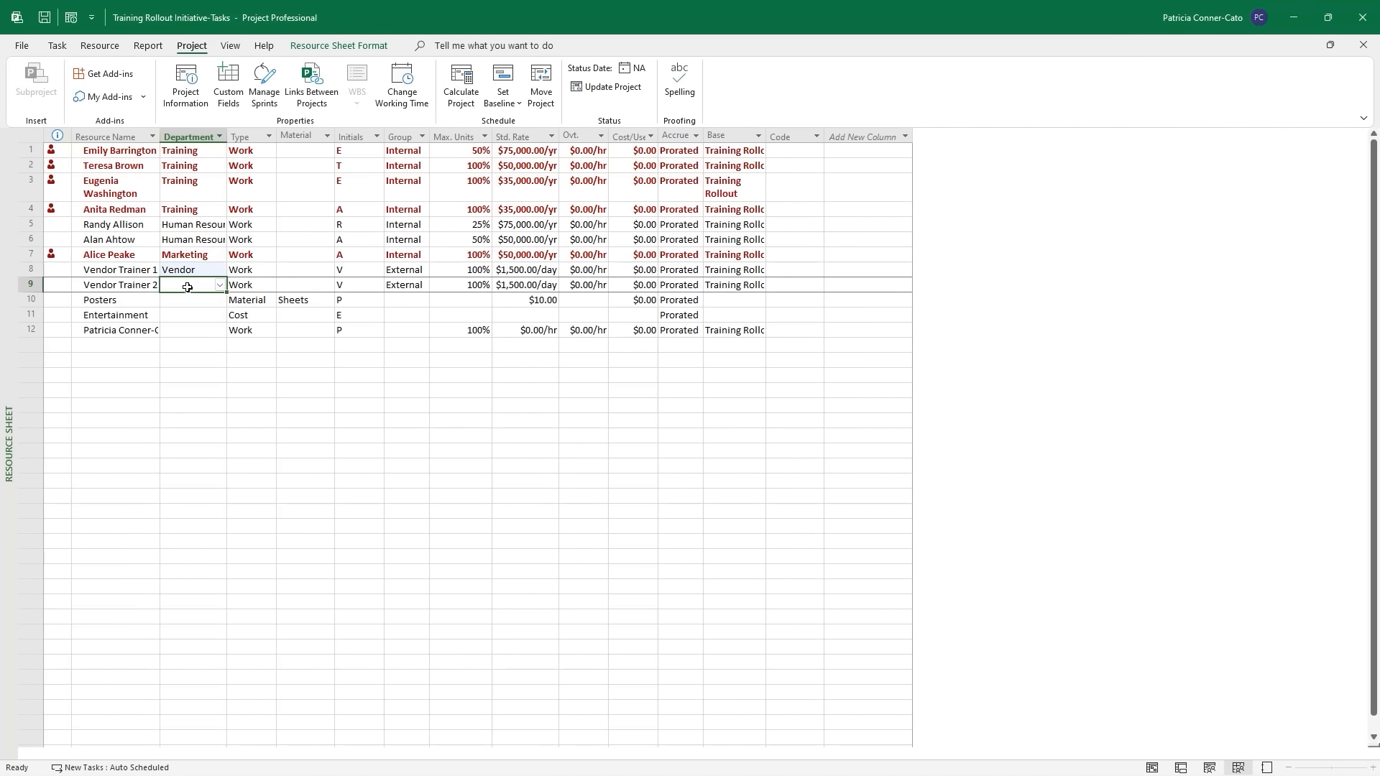
click(218, 288)
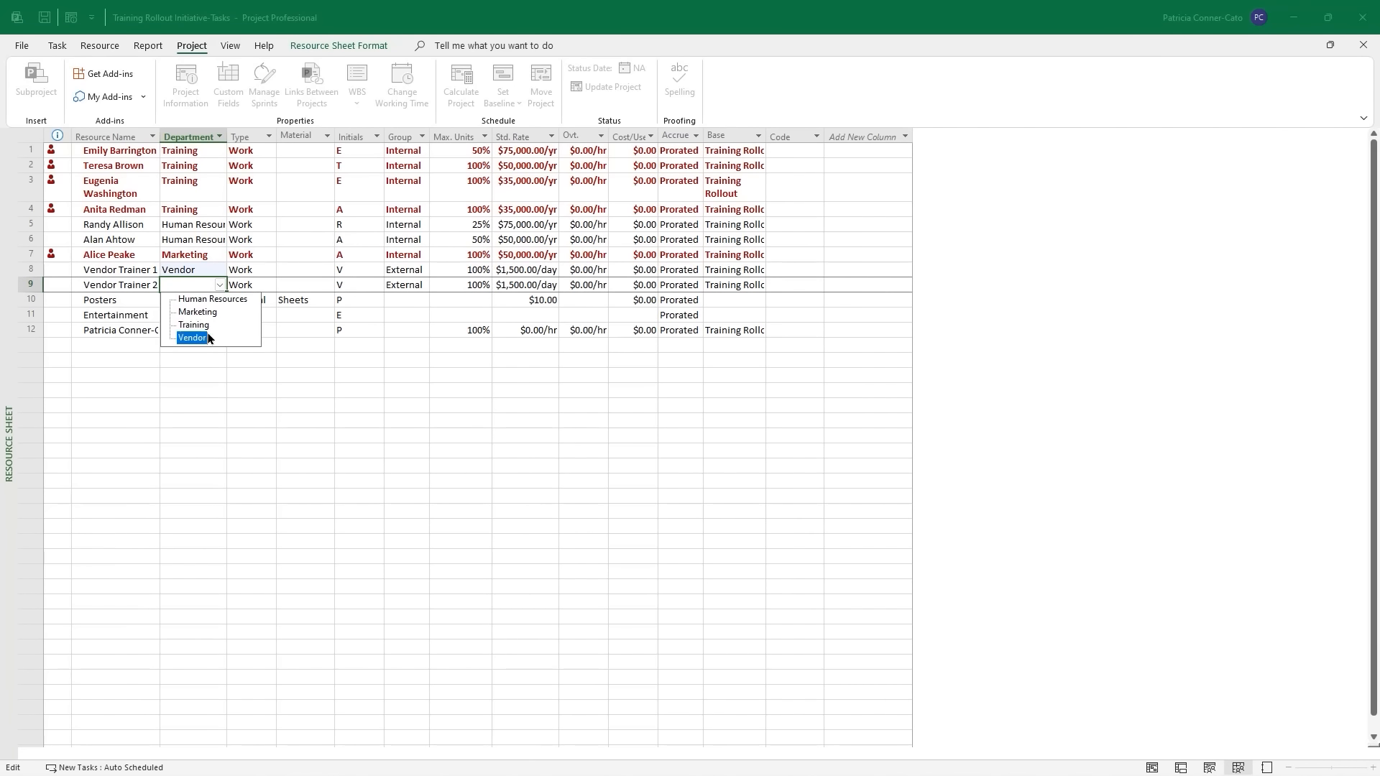
click(187, 336)
click(251, 356)
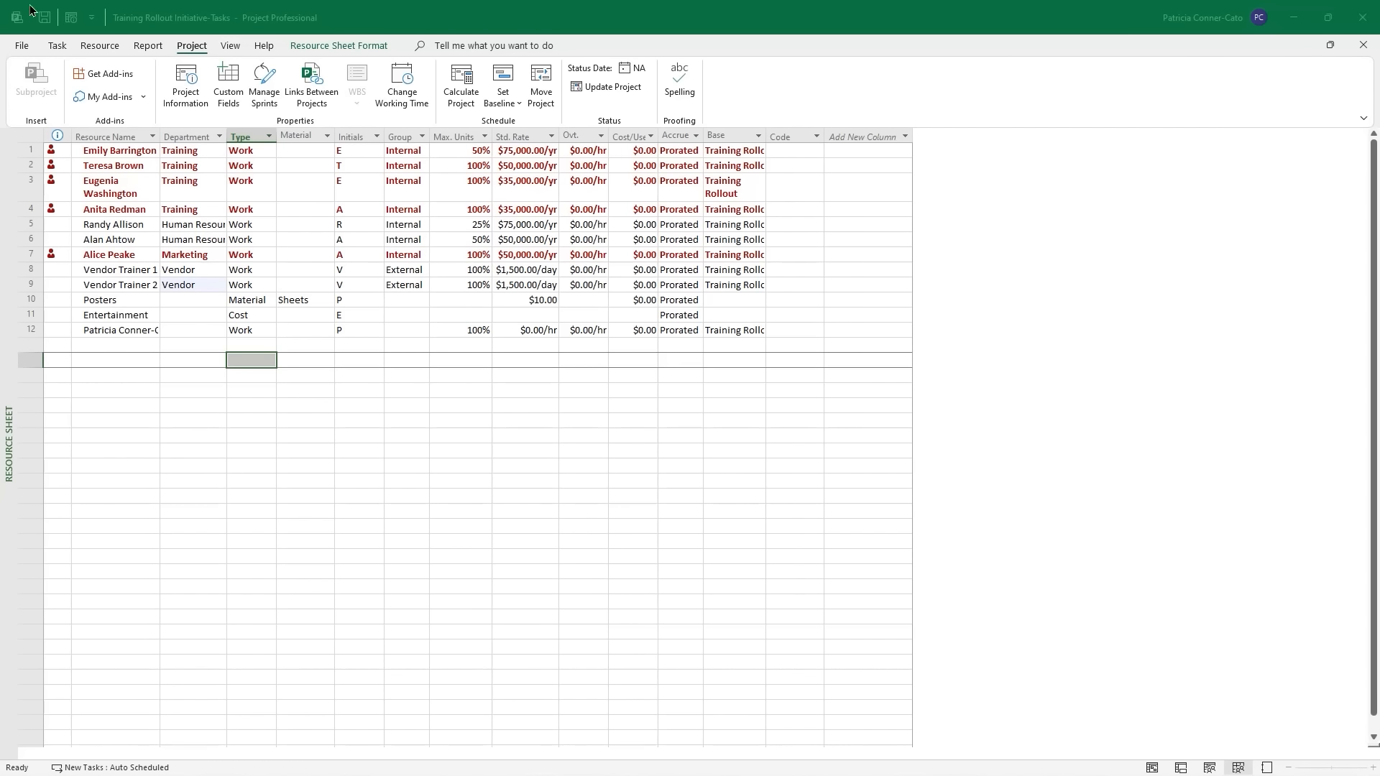
Rename the task custom text field Text1 to Progress.
click(229, 92)
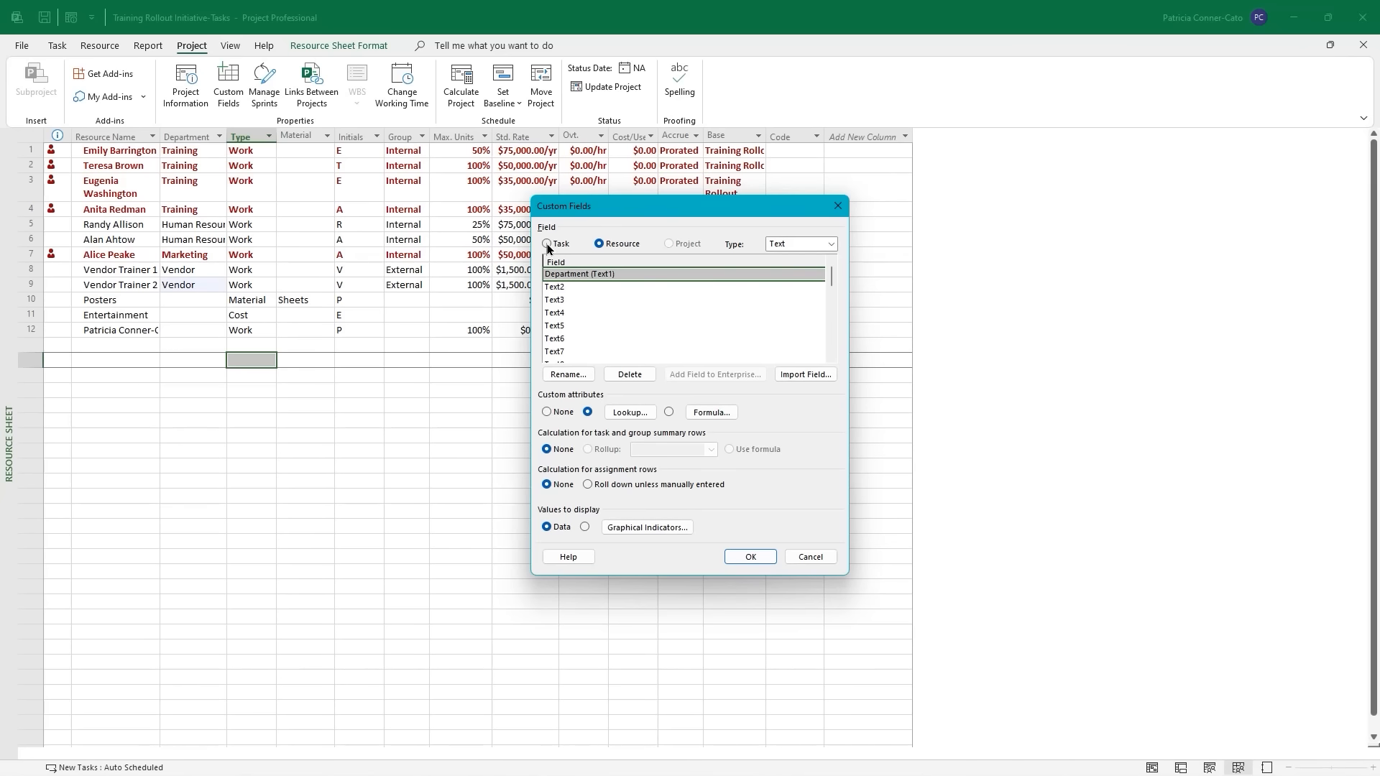
click(547, 244)
click(569, 375)
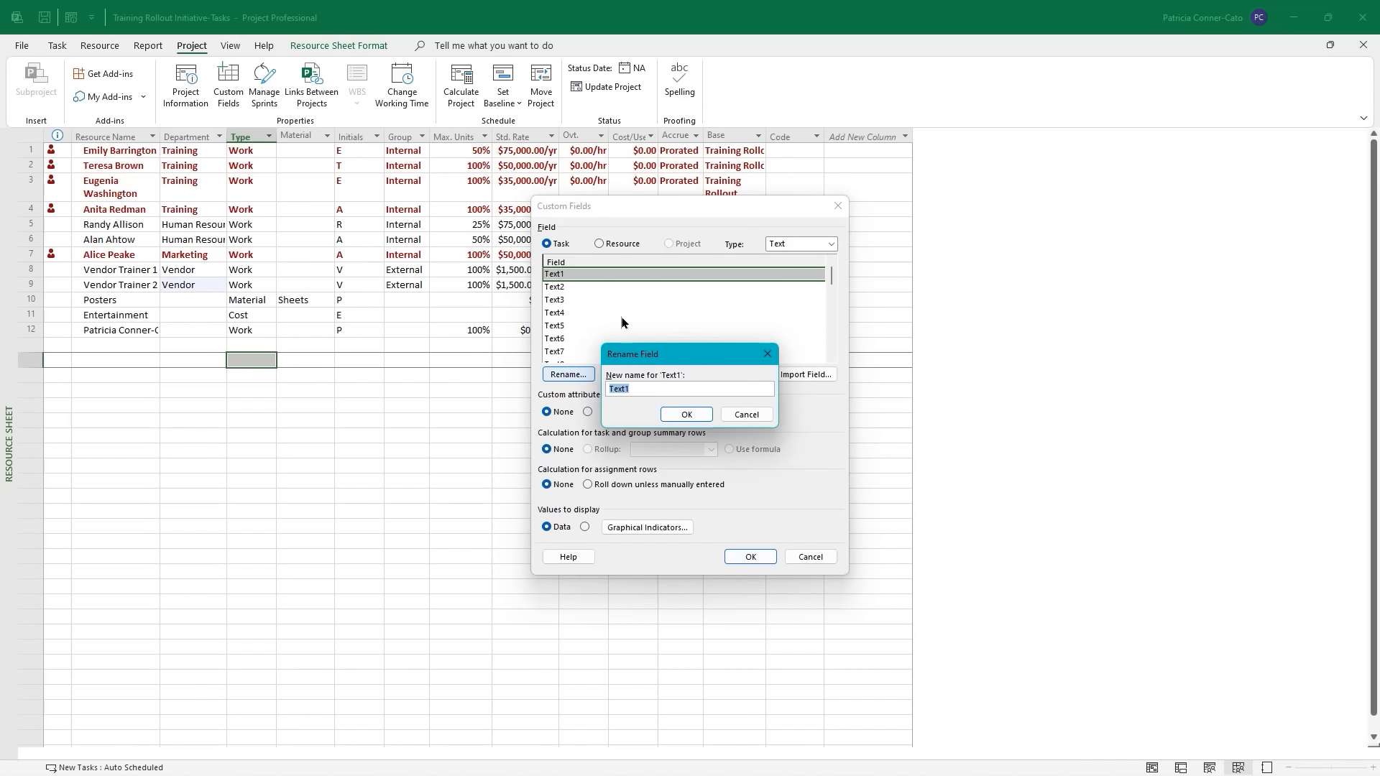
text(Progress)
key(Return)
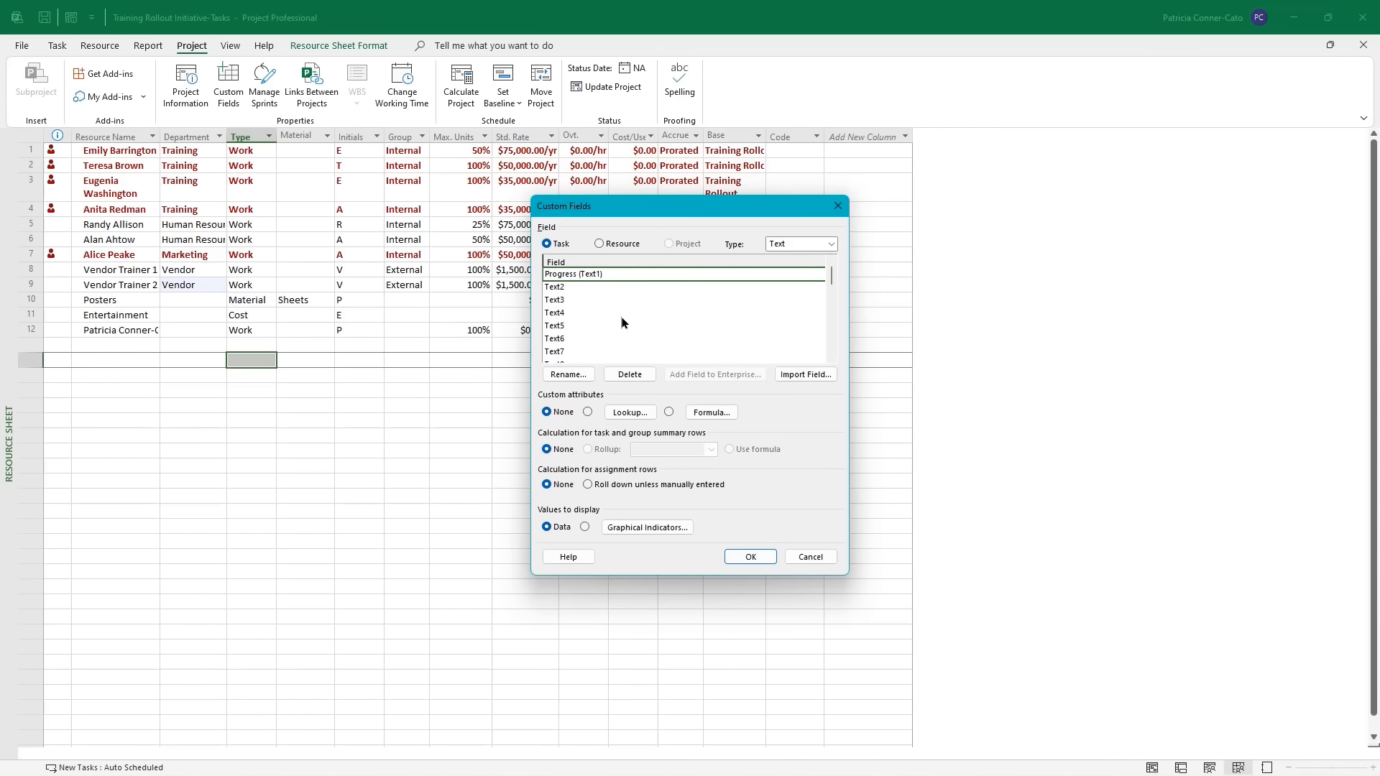
Give the Progress field a lookup table with the values Early, On track and Behind schedule.
click(588, 413)
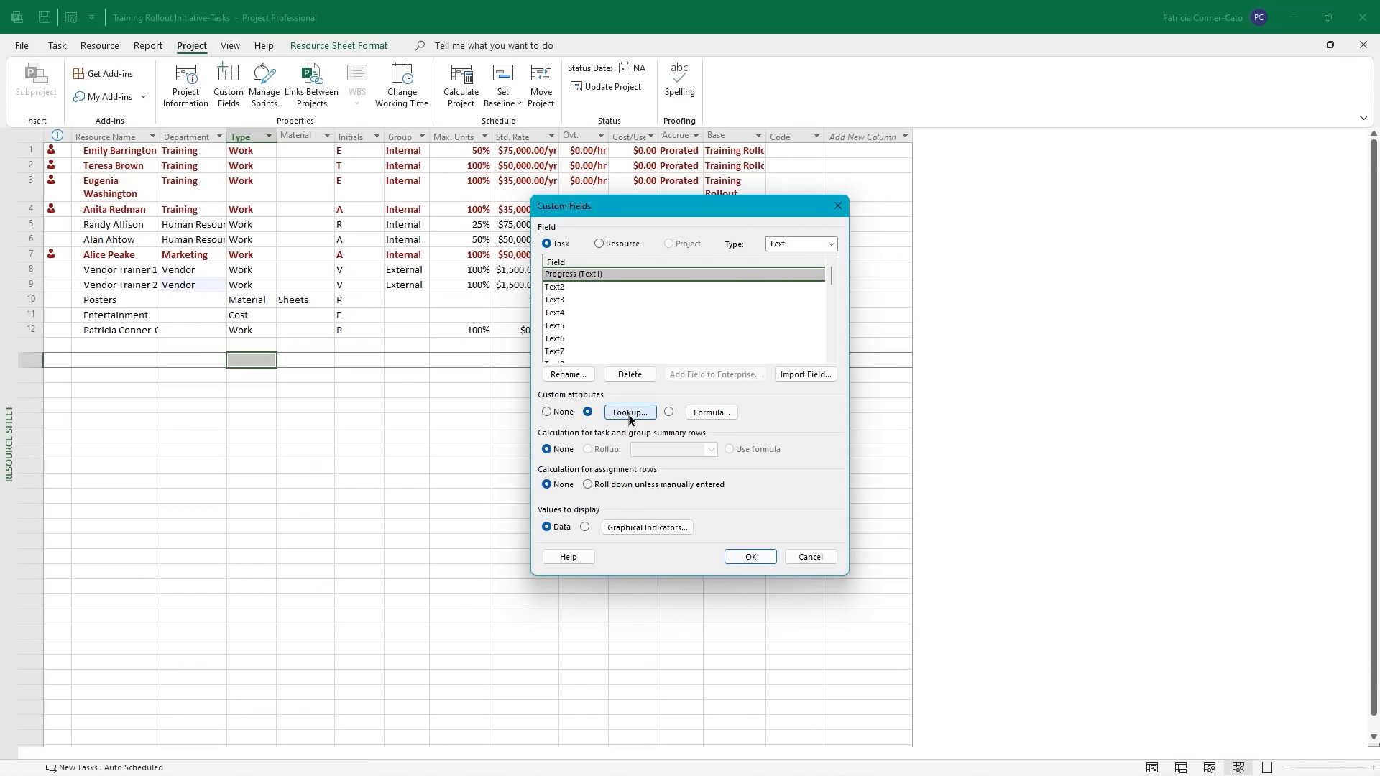
click(629, 415)
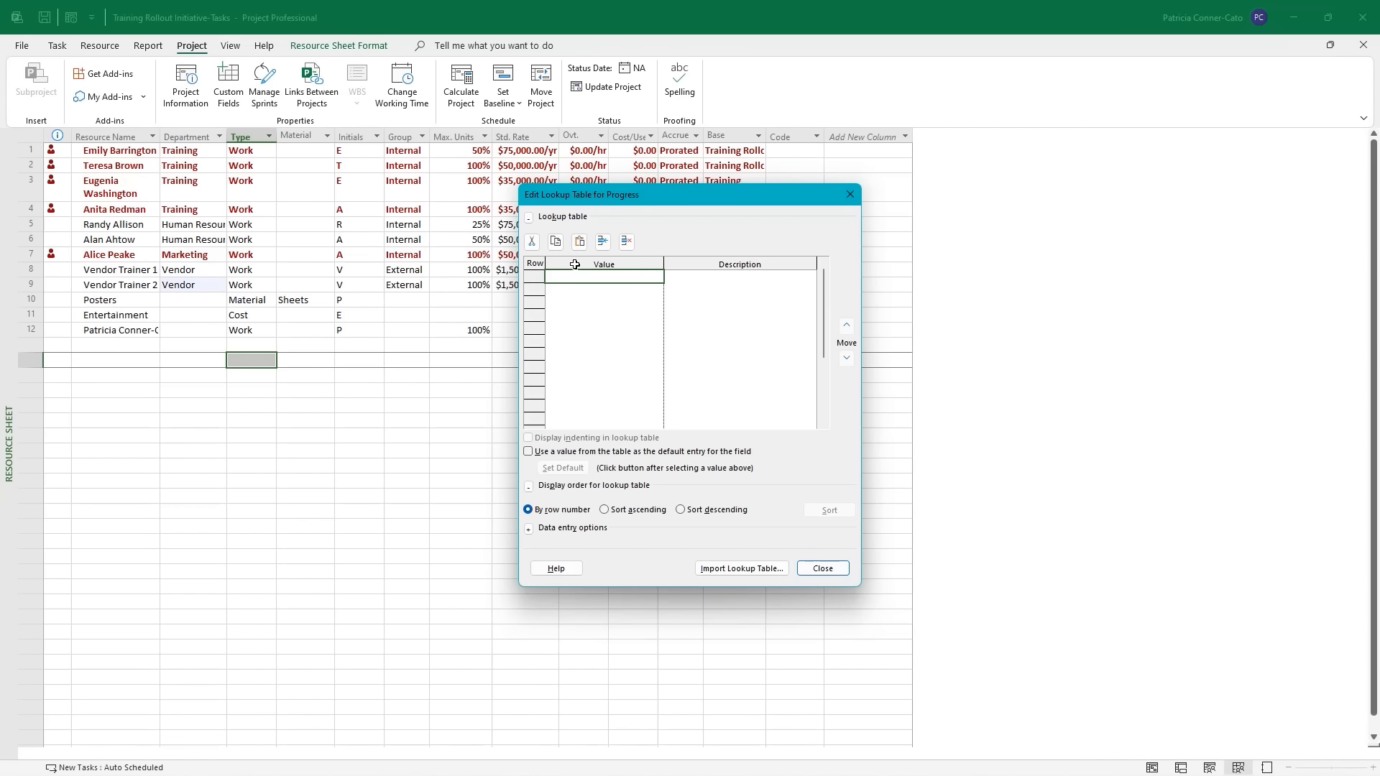
text(E)
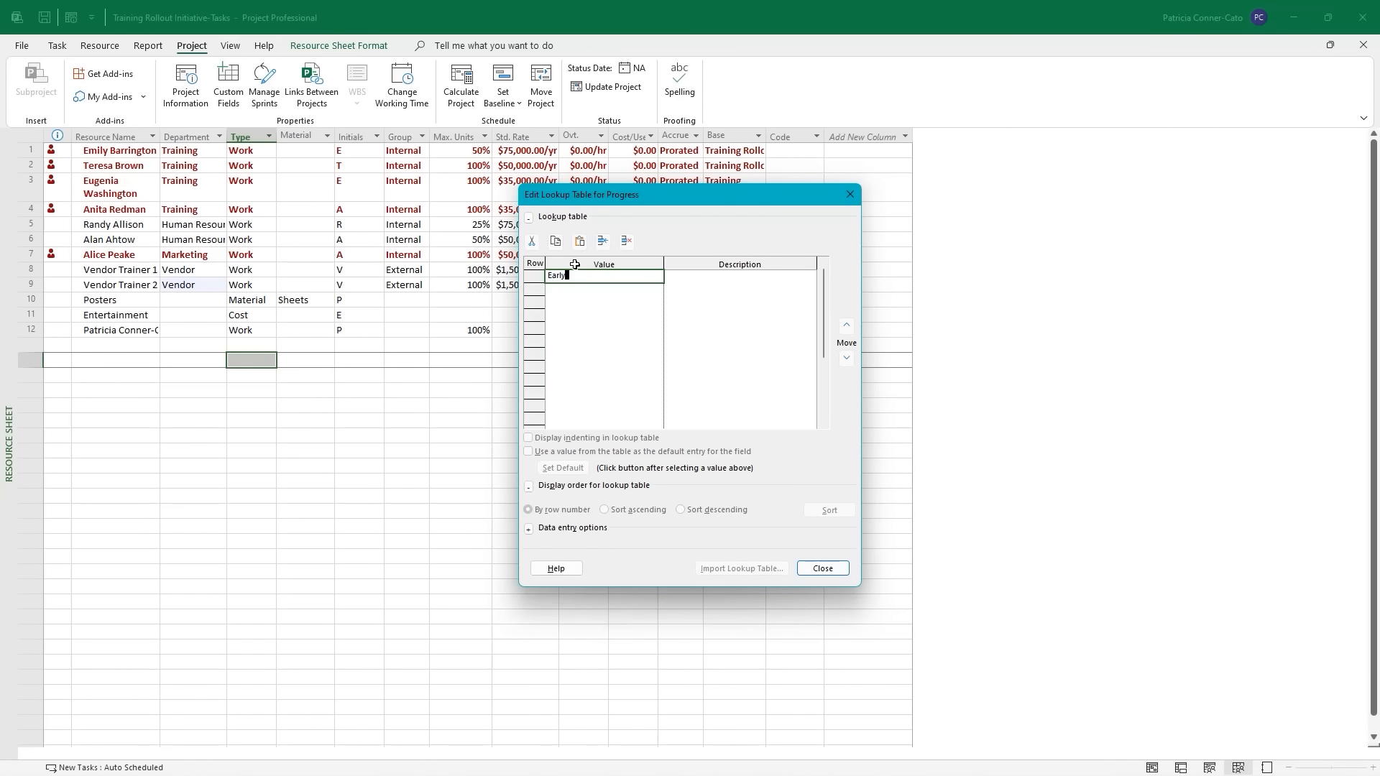
text(arly)
key(Return)
text(On )
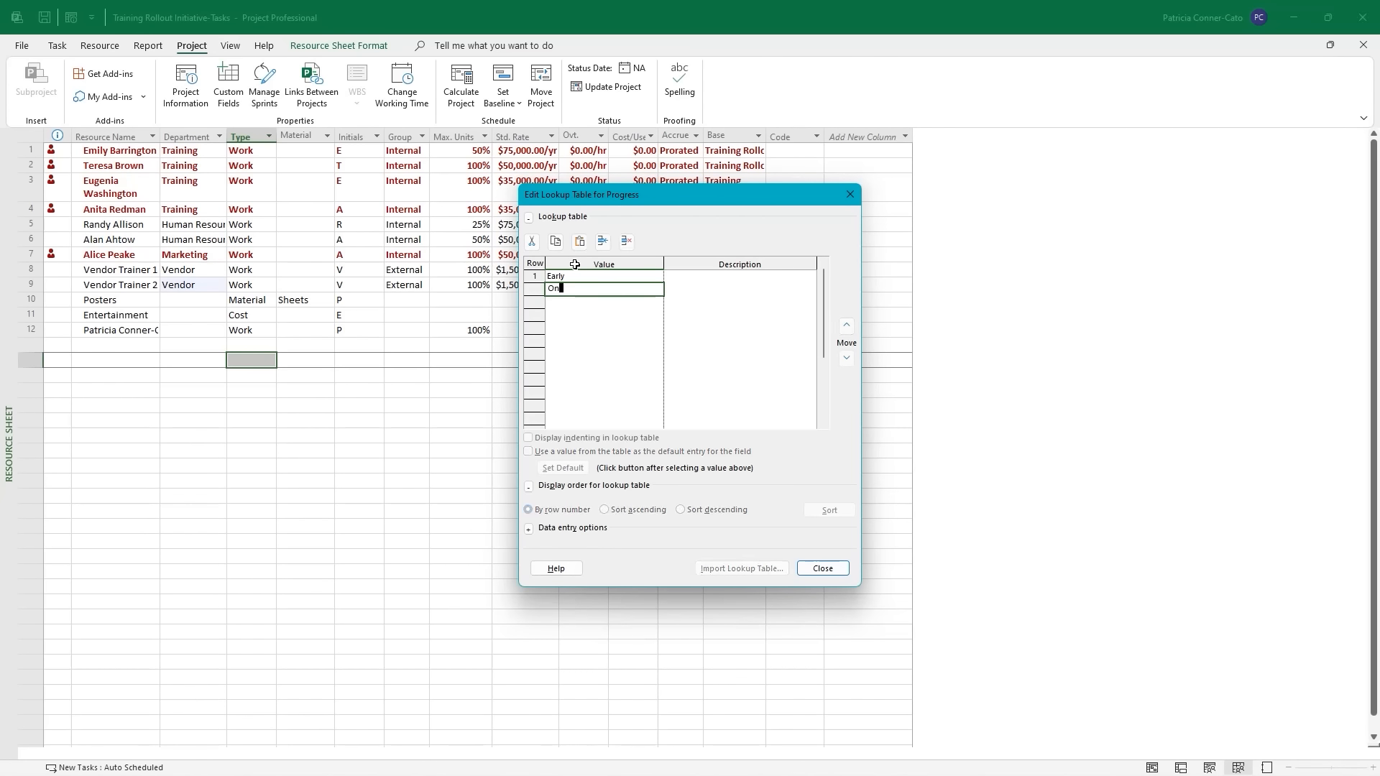
text(track)
key(Return)
text(Behind S)
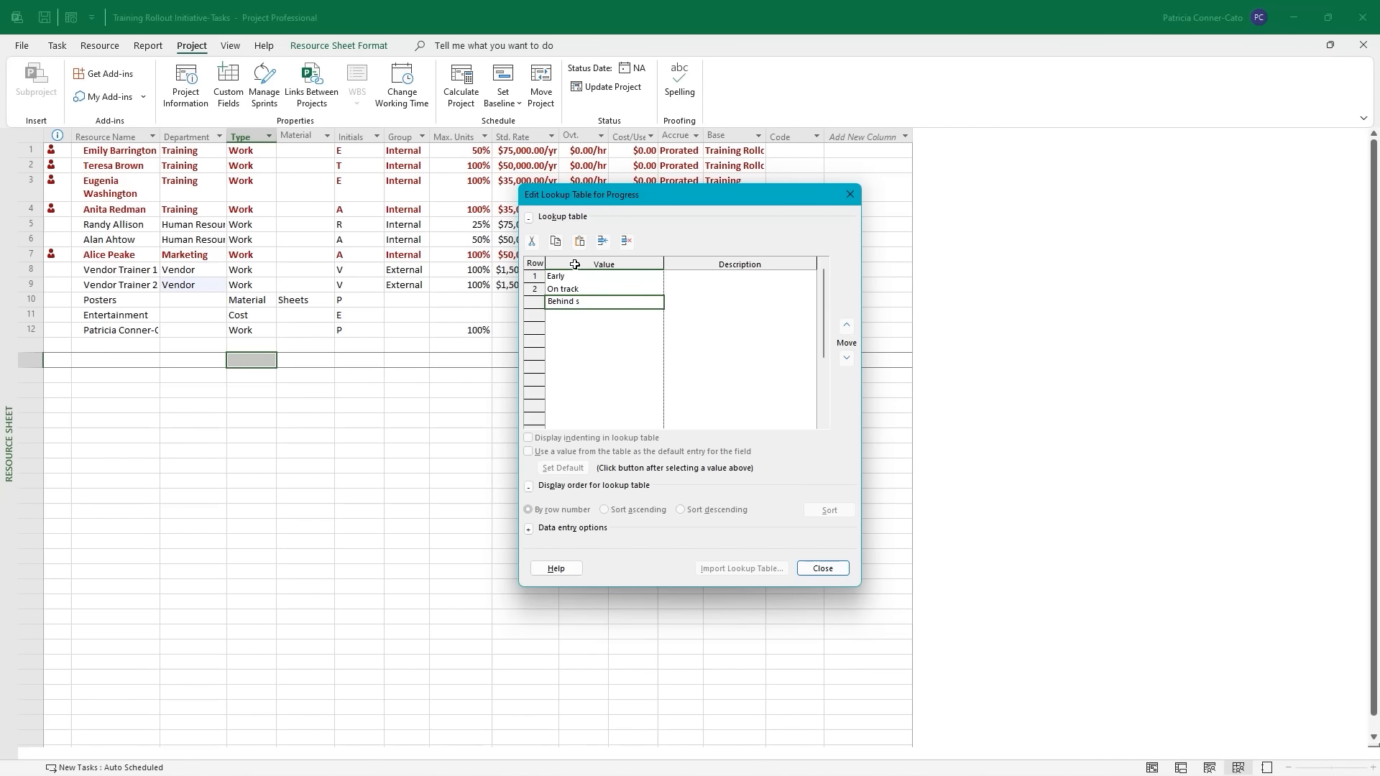
text(chedule)
key(Return)
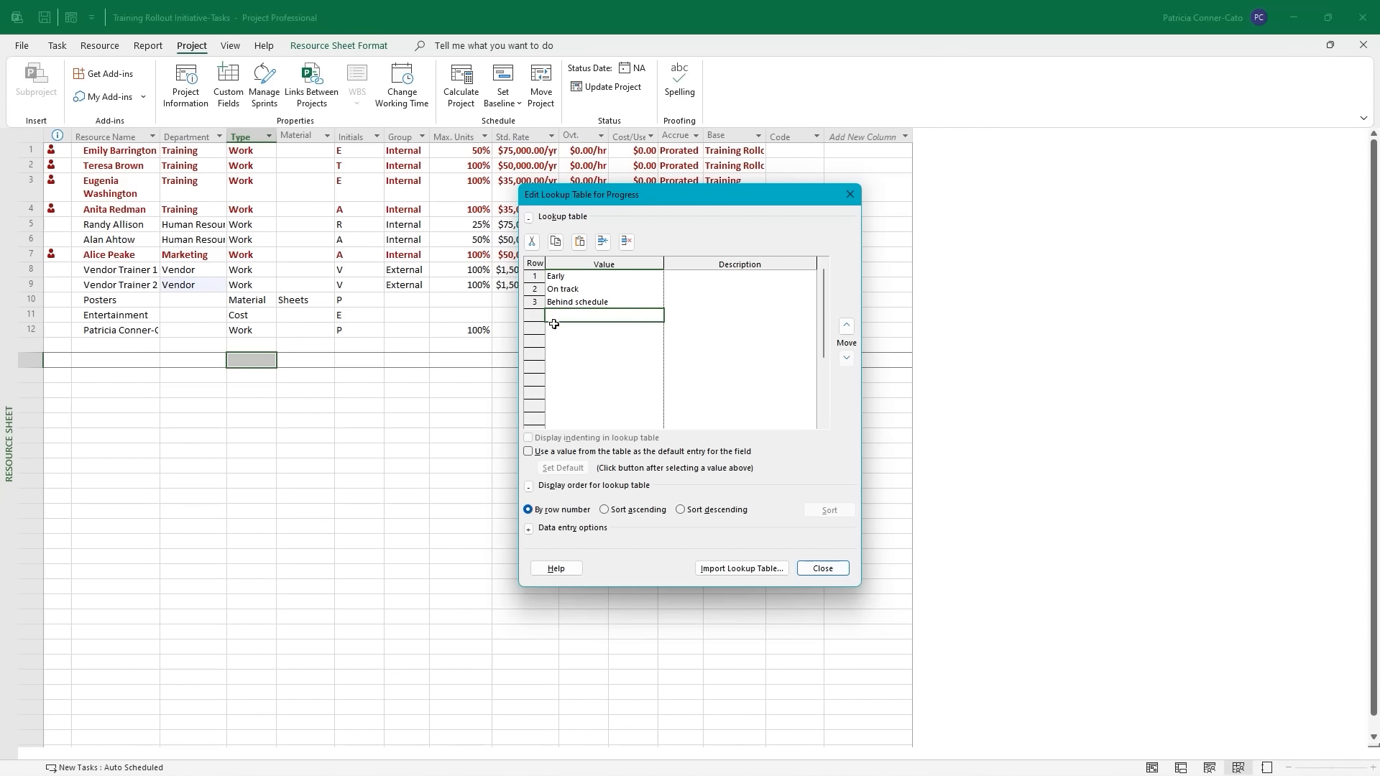
click(529, 488)
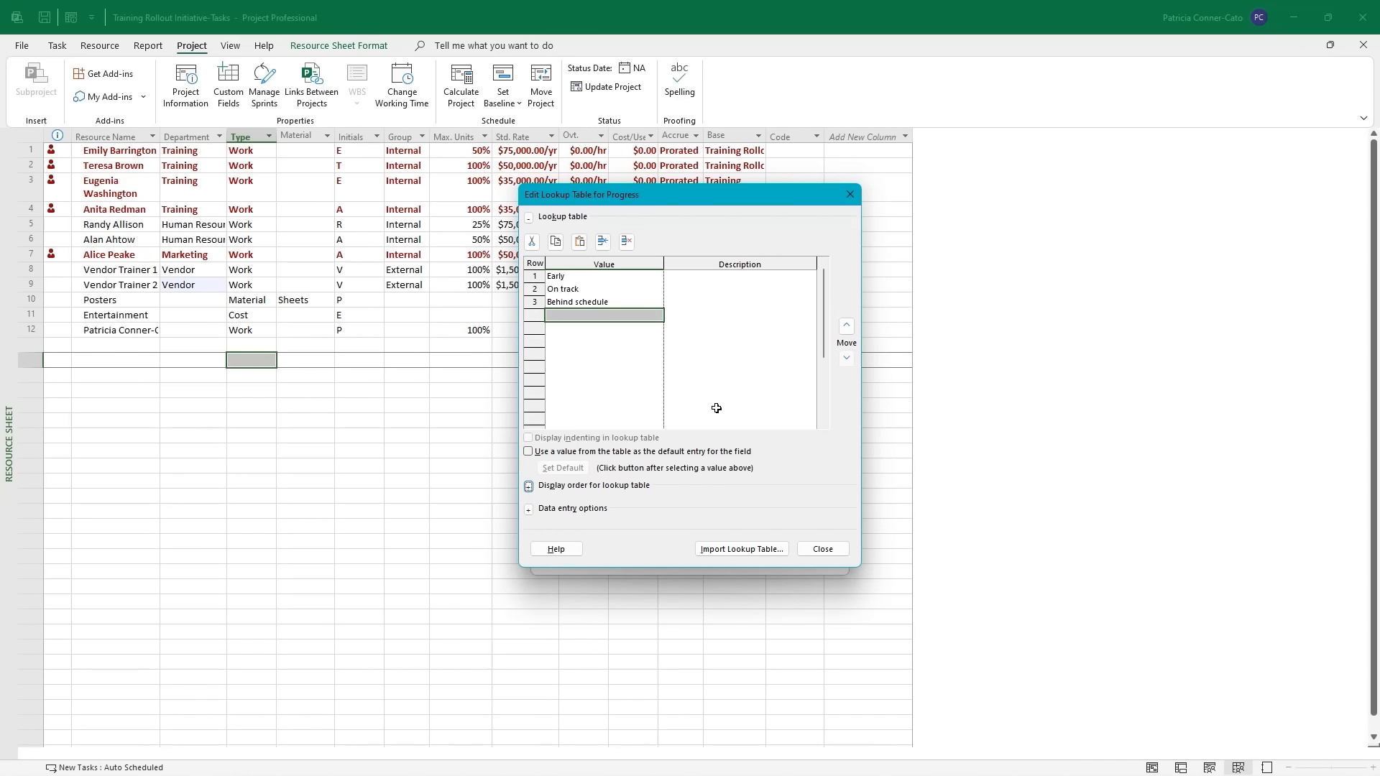
click(817, 555)
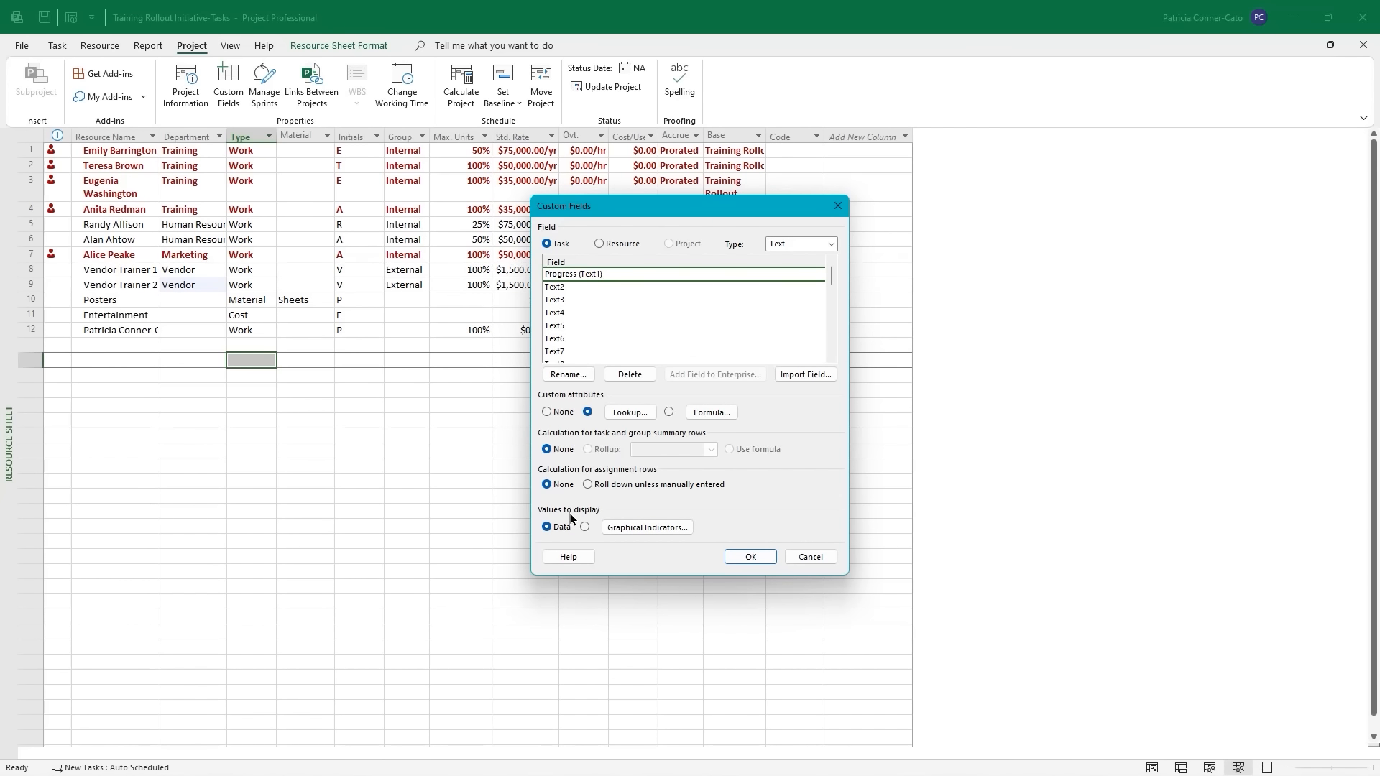
Display Progress as graphical indicators, with a green flag for nonsummary rows where the value equals Early.
click(584, 529)
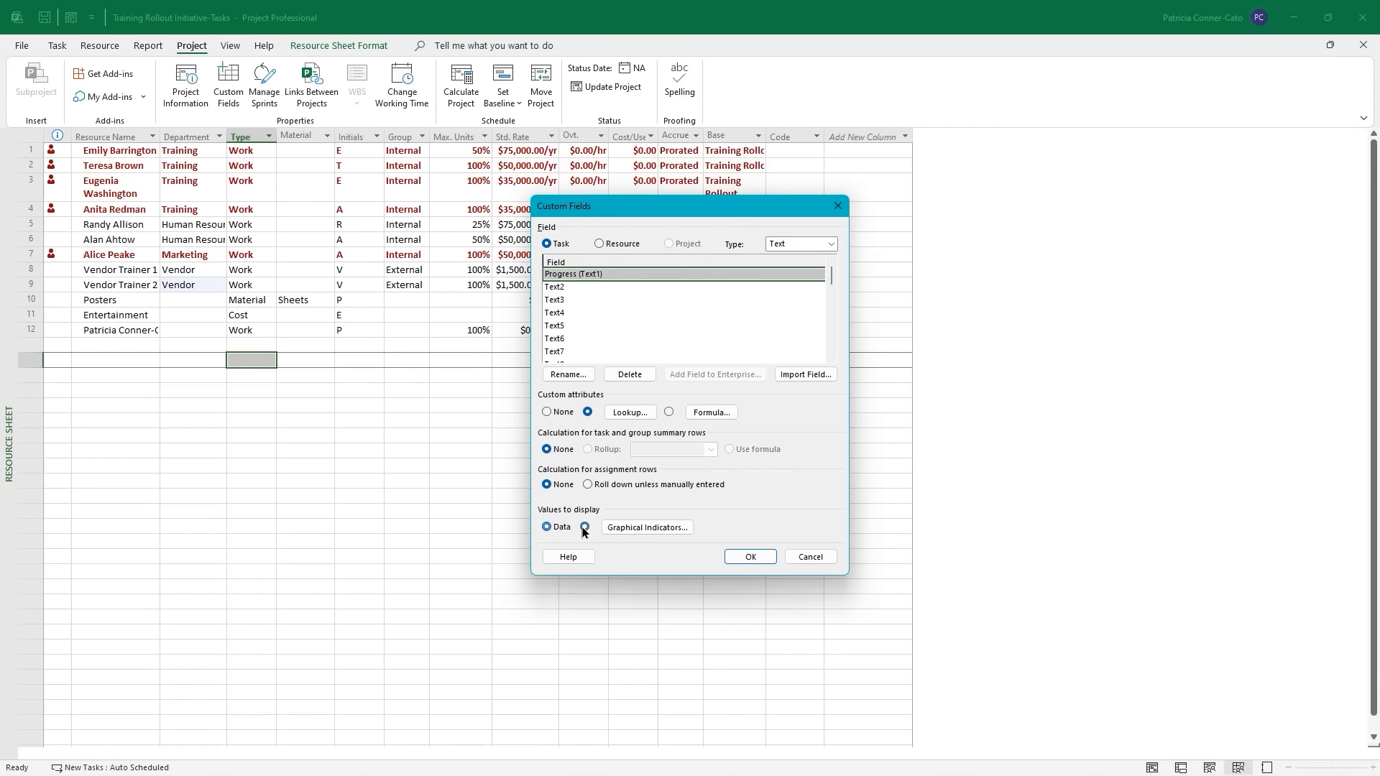
click(657, 529)
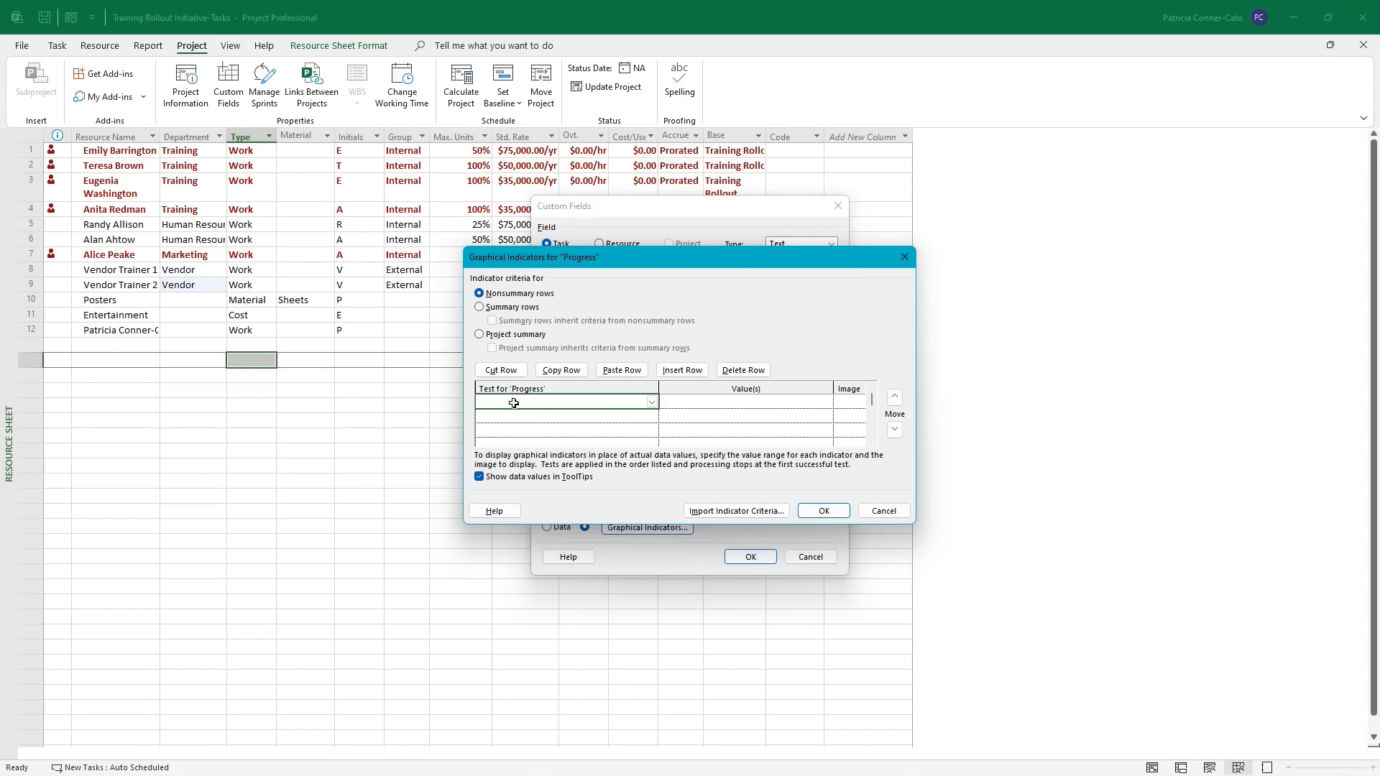
click(653, 403)
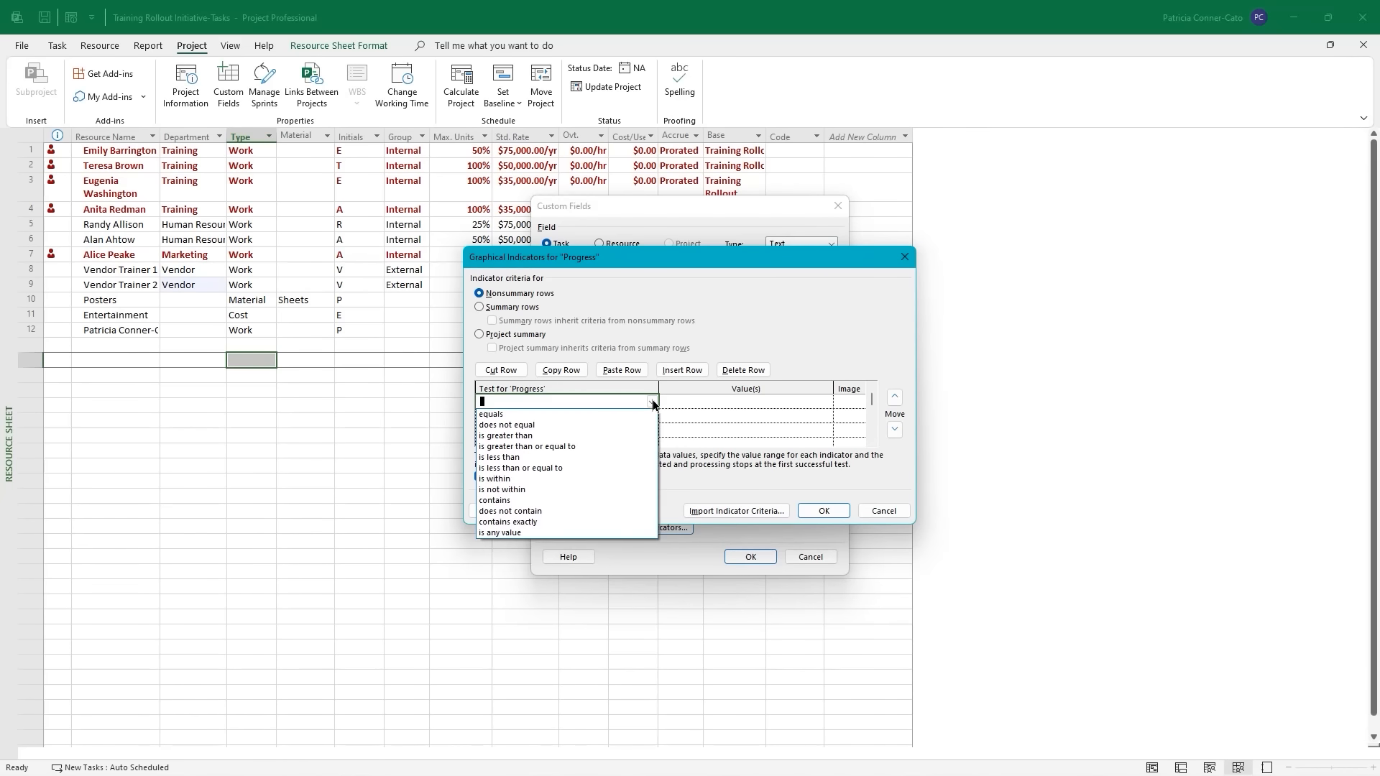
click(589, 414)
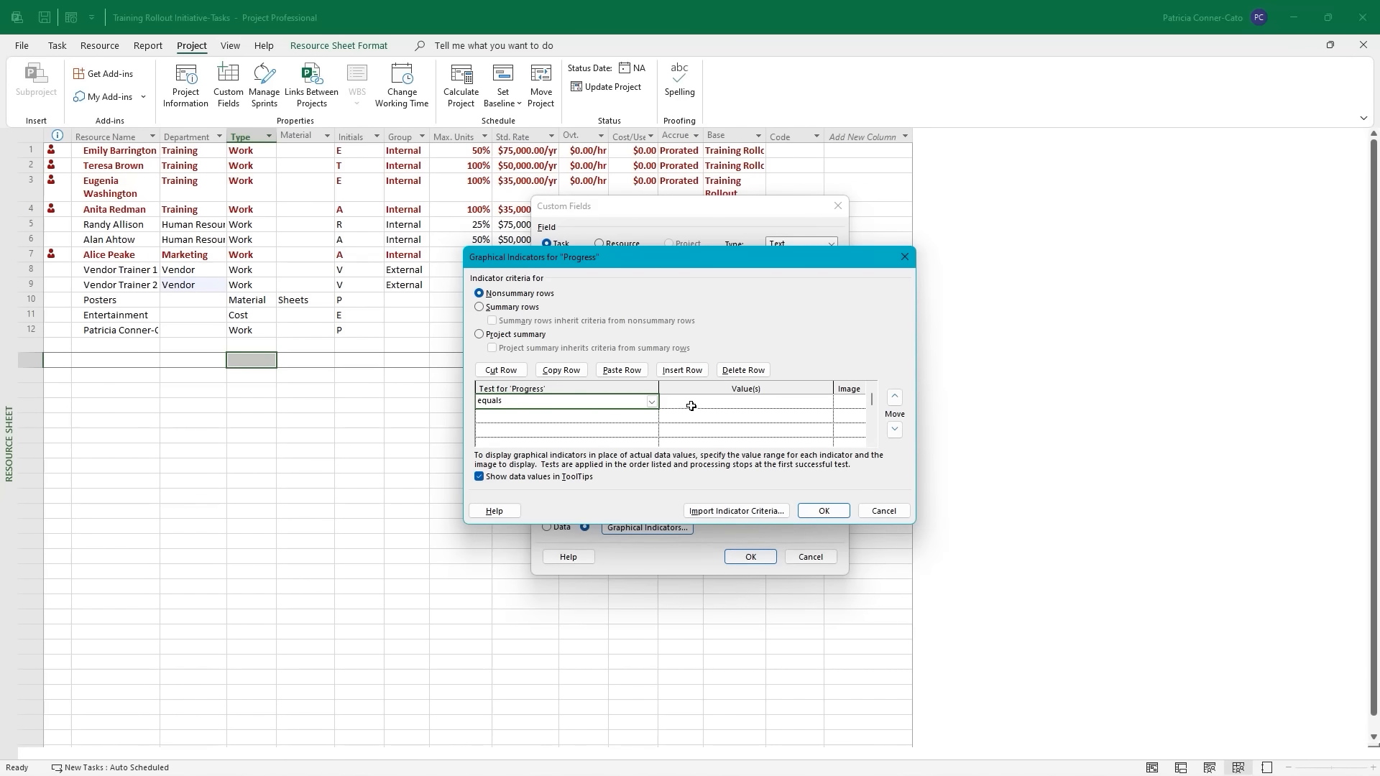
click(691, 405)
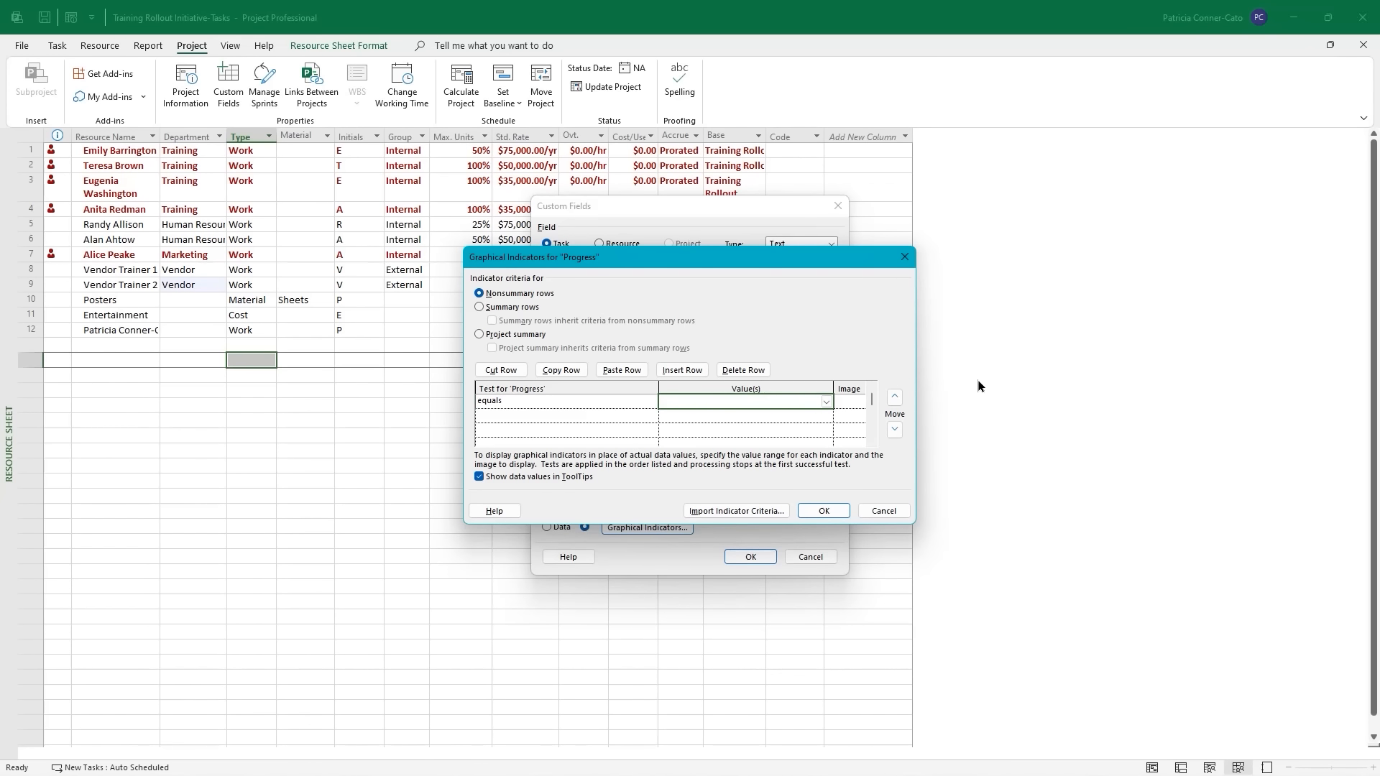
text(Early)
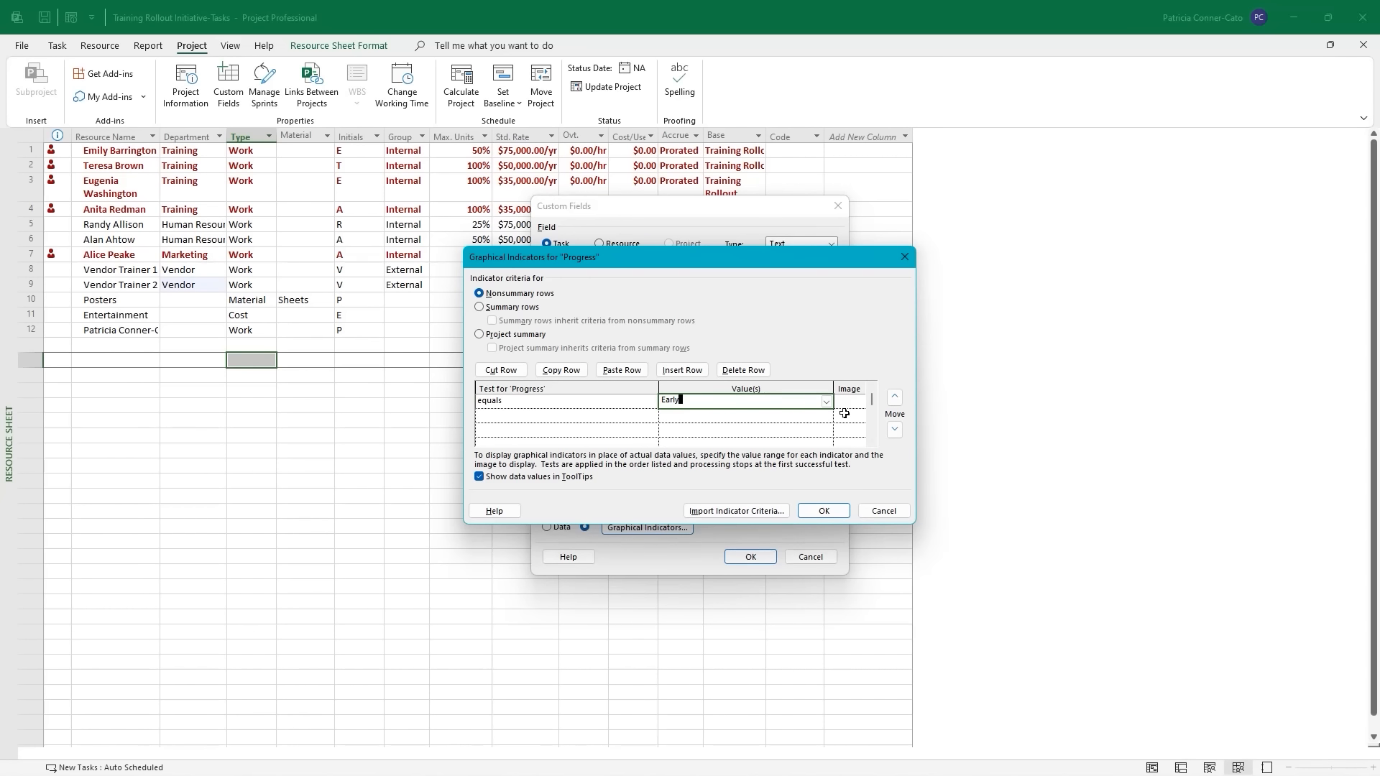
click(846, 402)
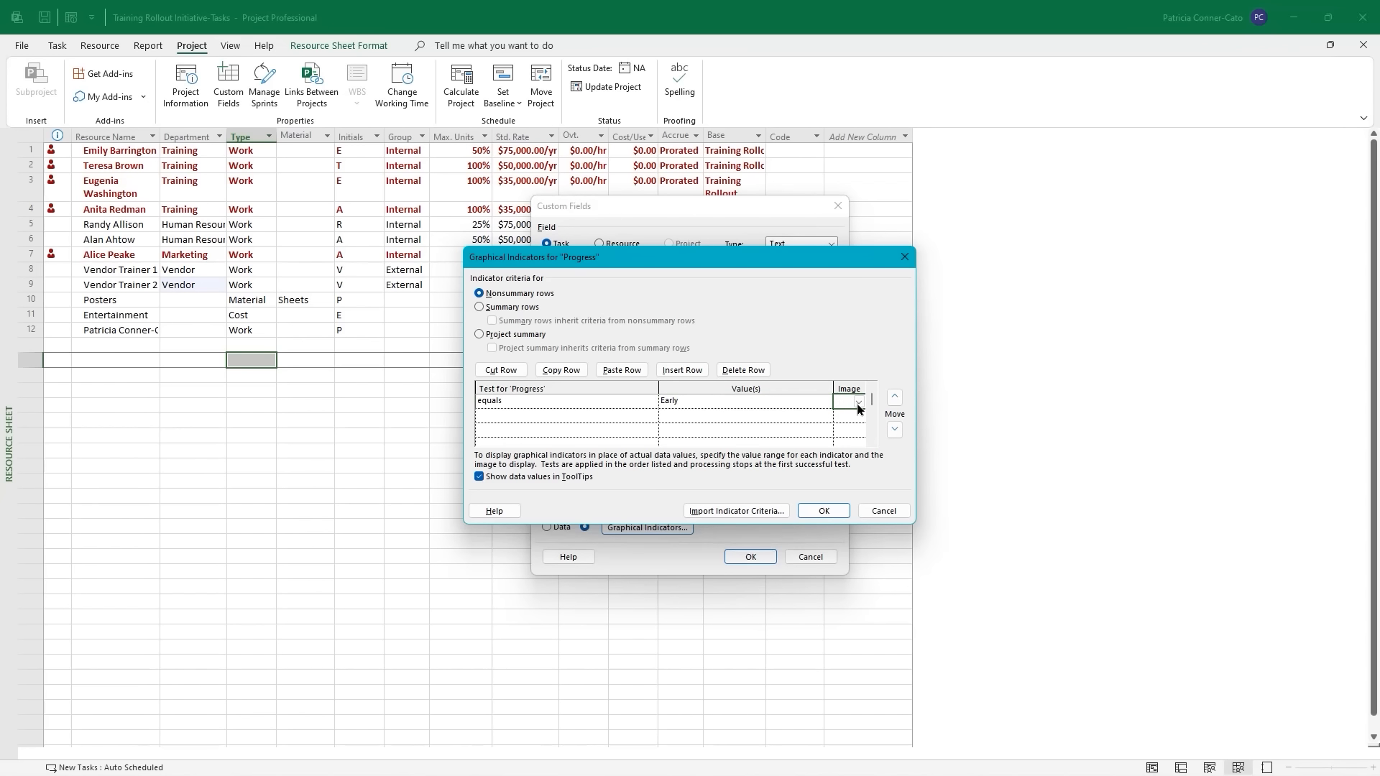
click(858, 404)
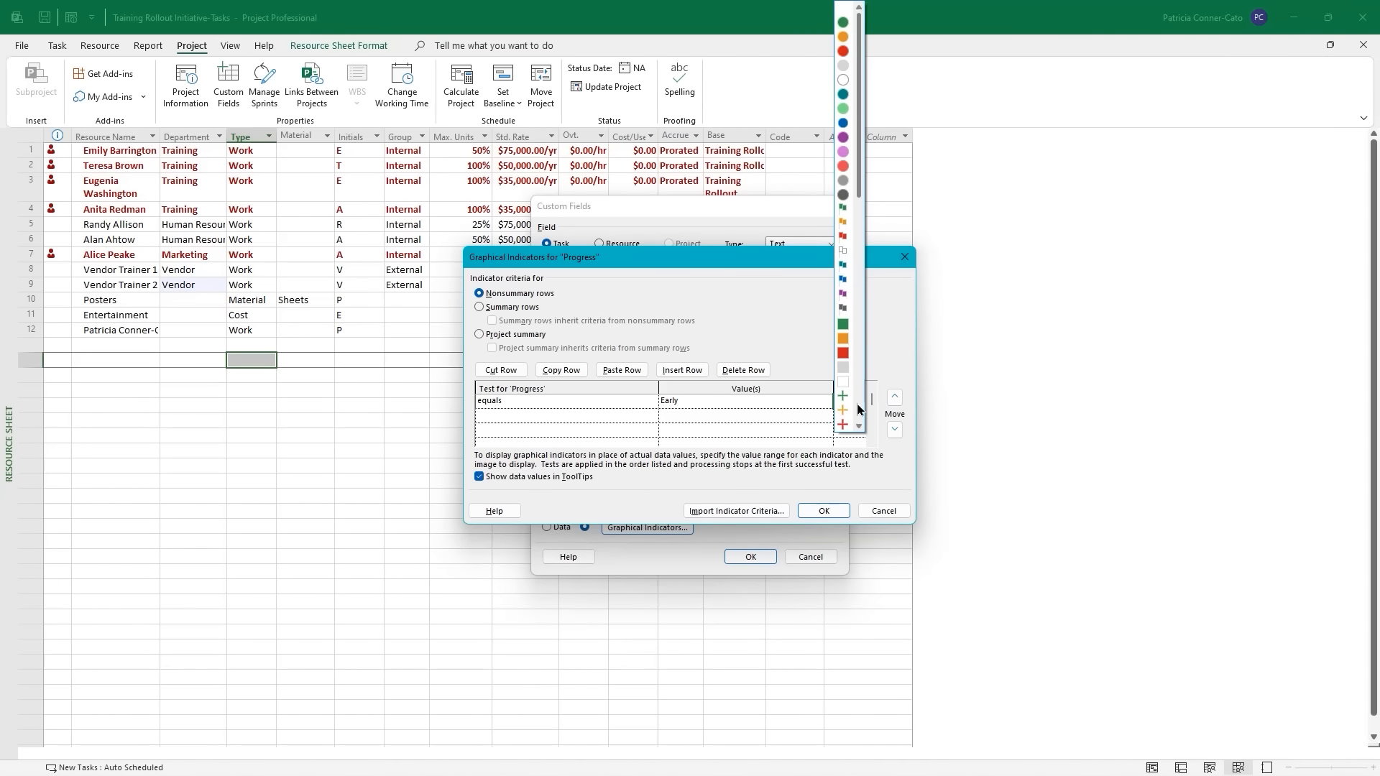
click(842, 212)
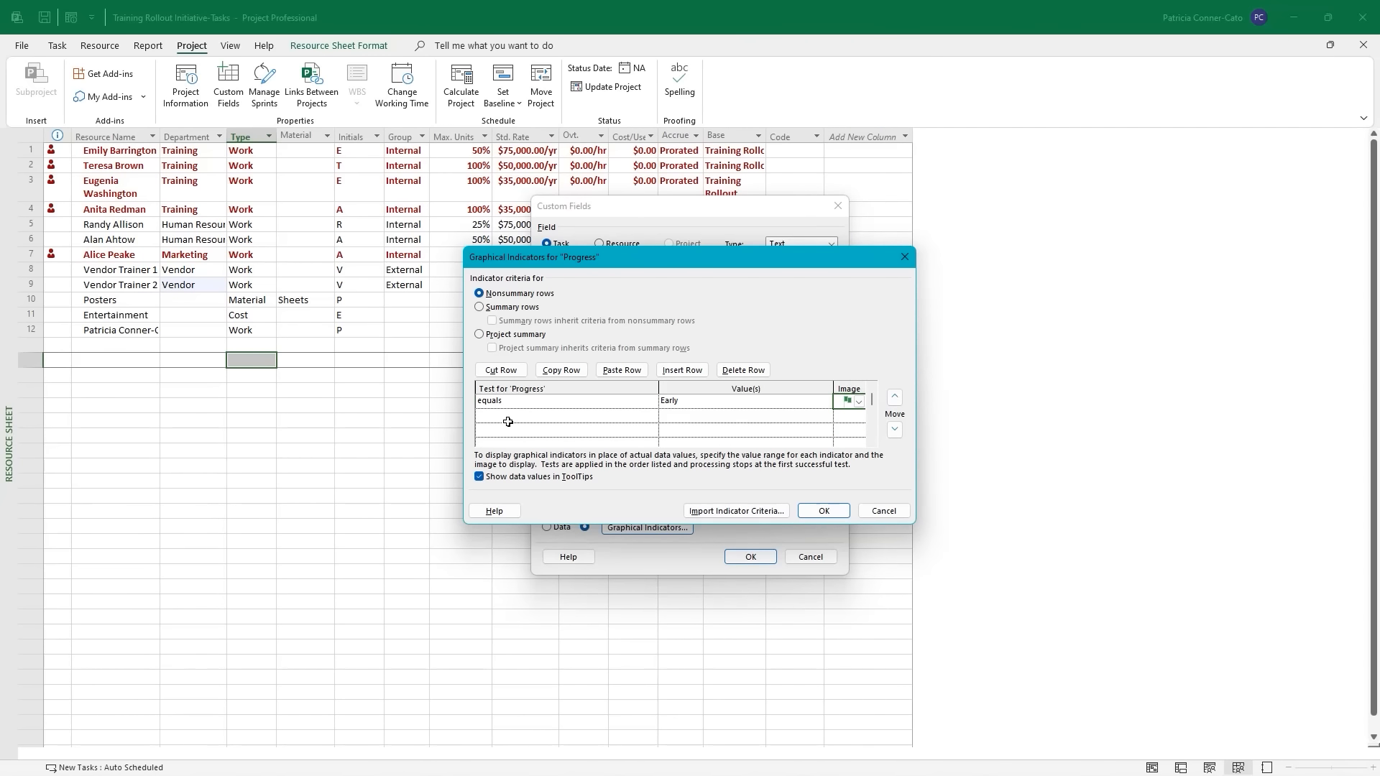
Add indicator tests giving On track an orange flag and Behind schedule a red flag, and apply the custom field settings.
click(501, 414)
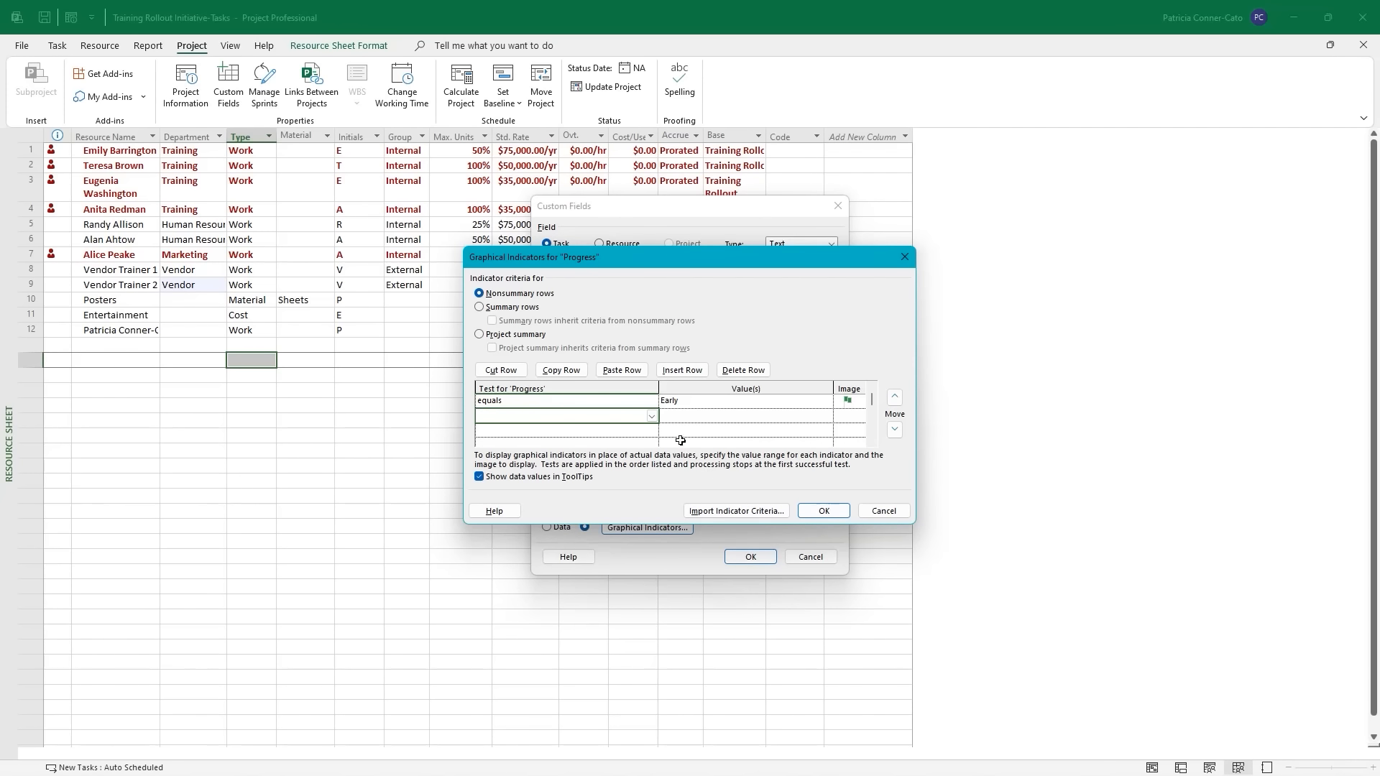
click(652, 416)
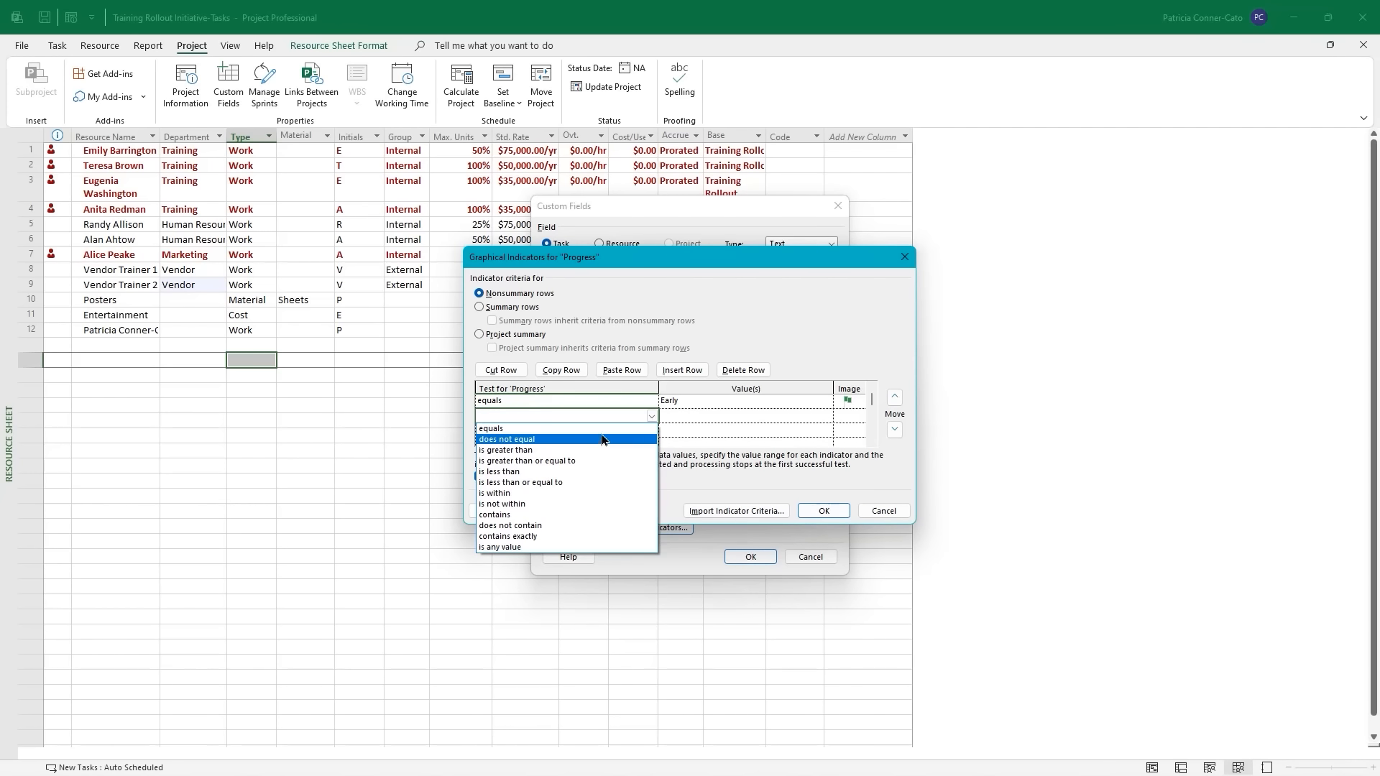
click(600, 429)
click(683, 419)
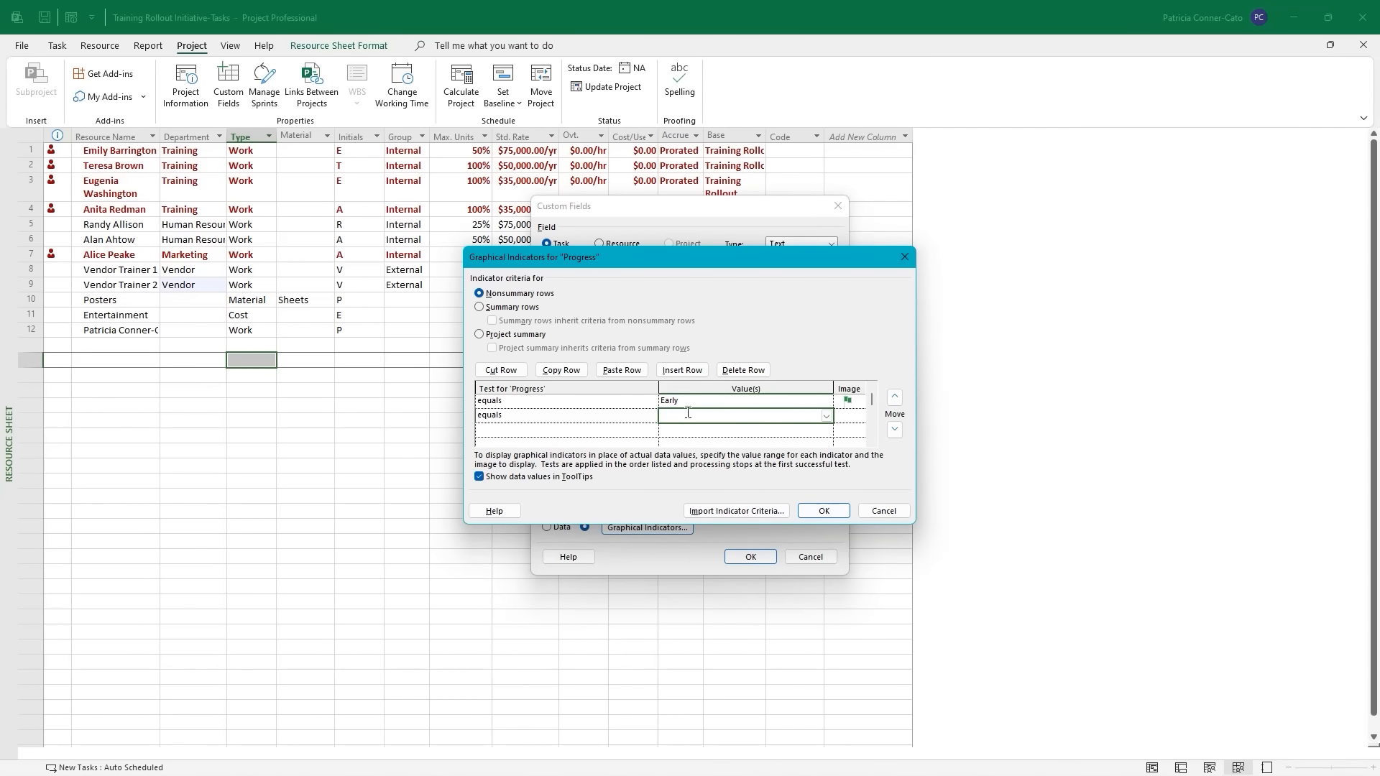
text(track)
click(851, 422)
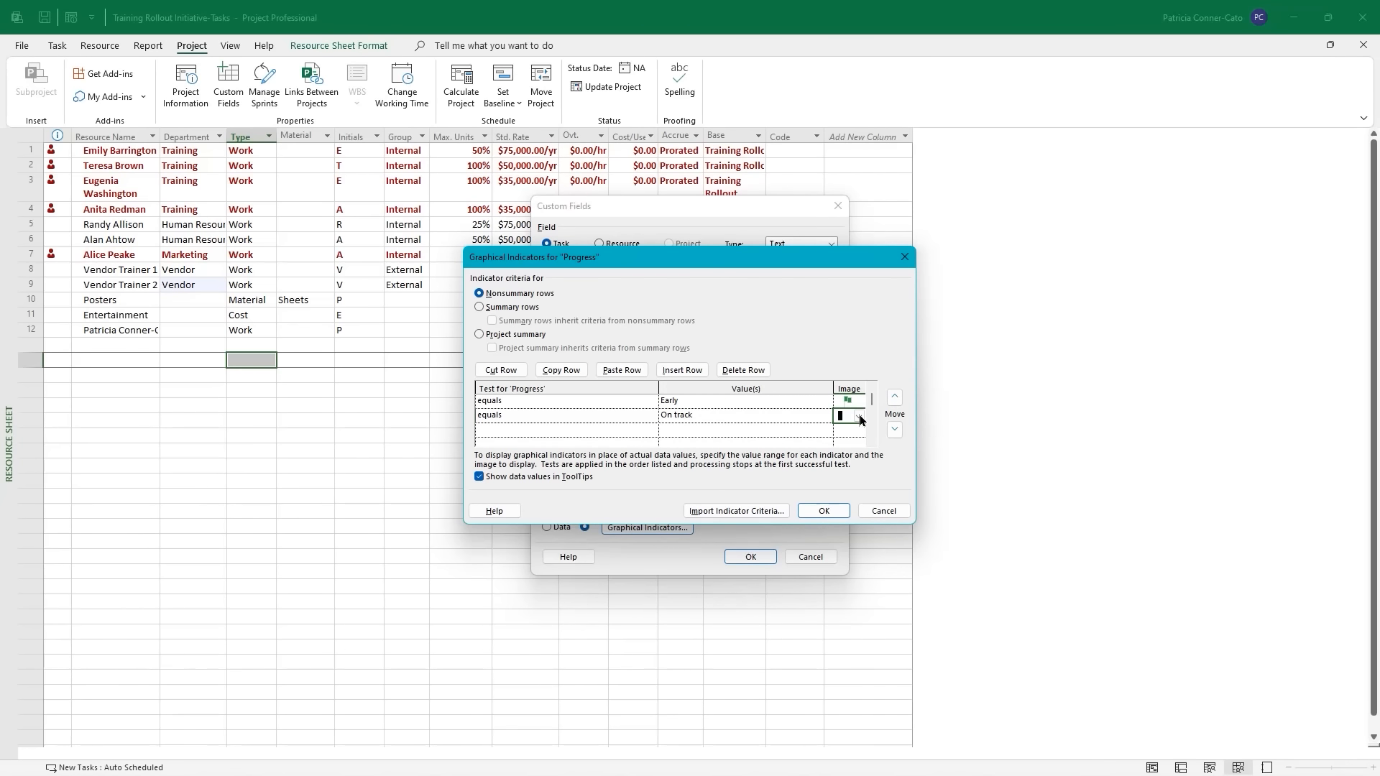
click(859, 417)
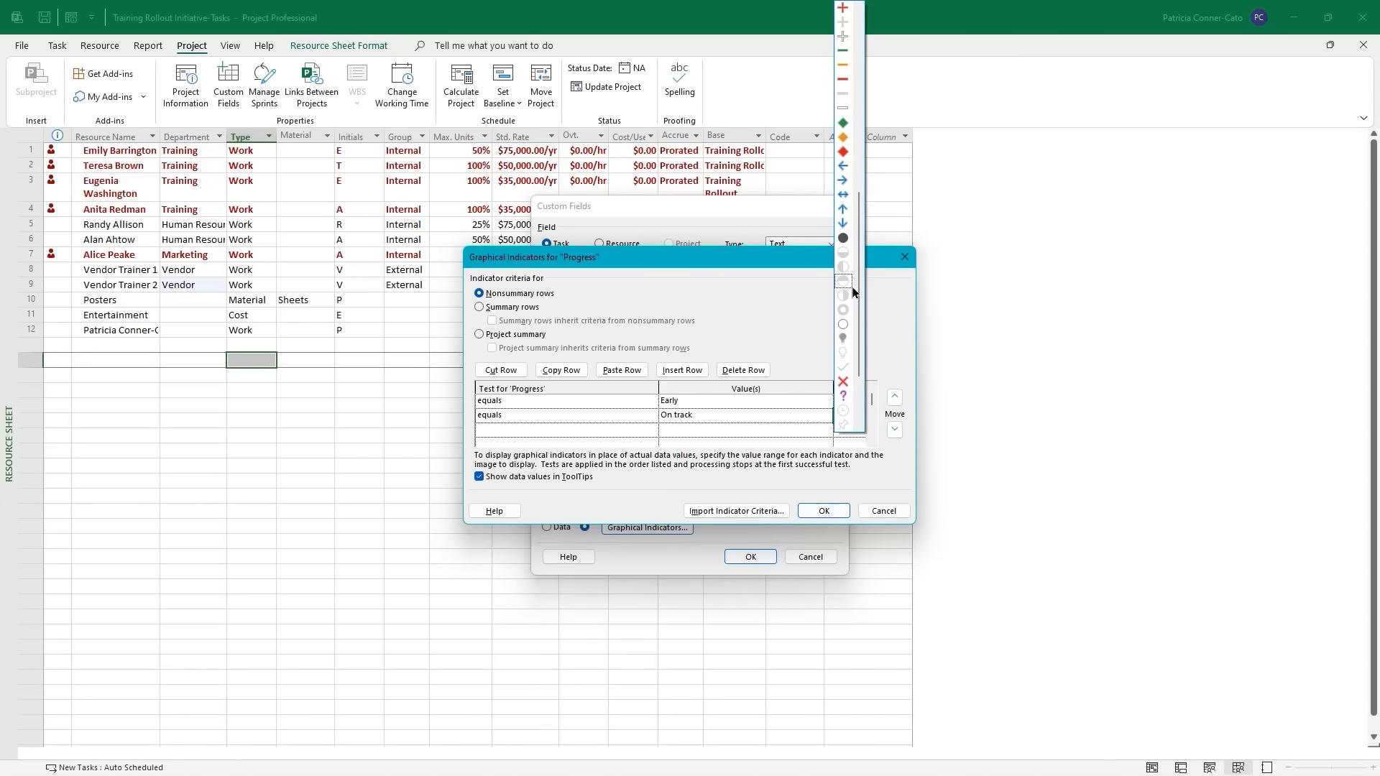
scroll(844, 215, up, 7)
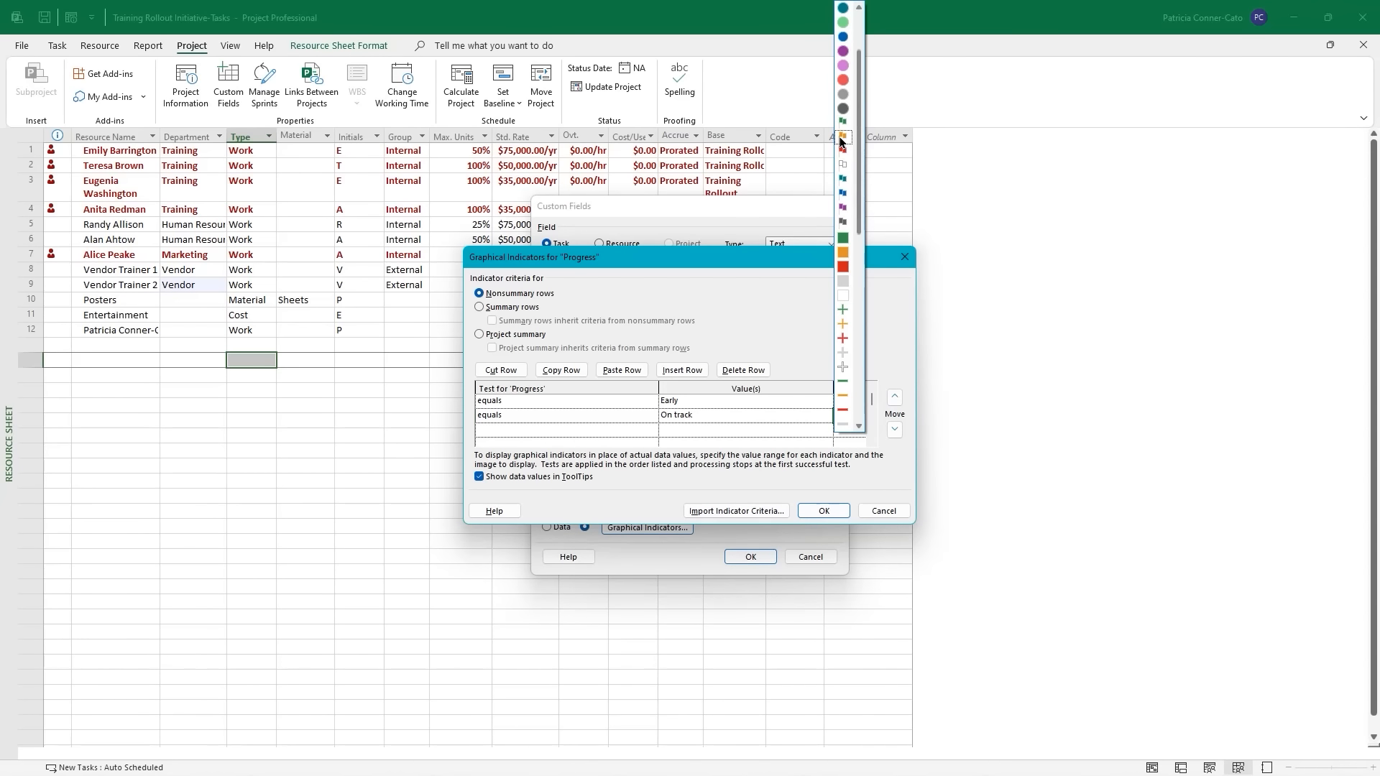
click(842, 136)
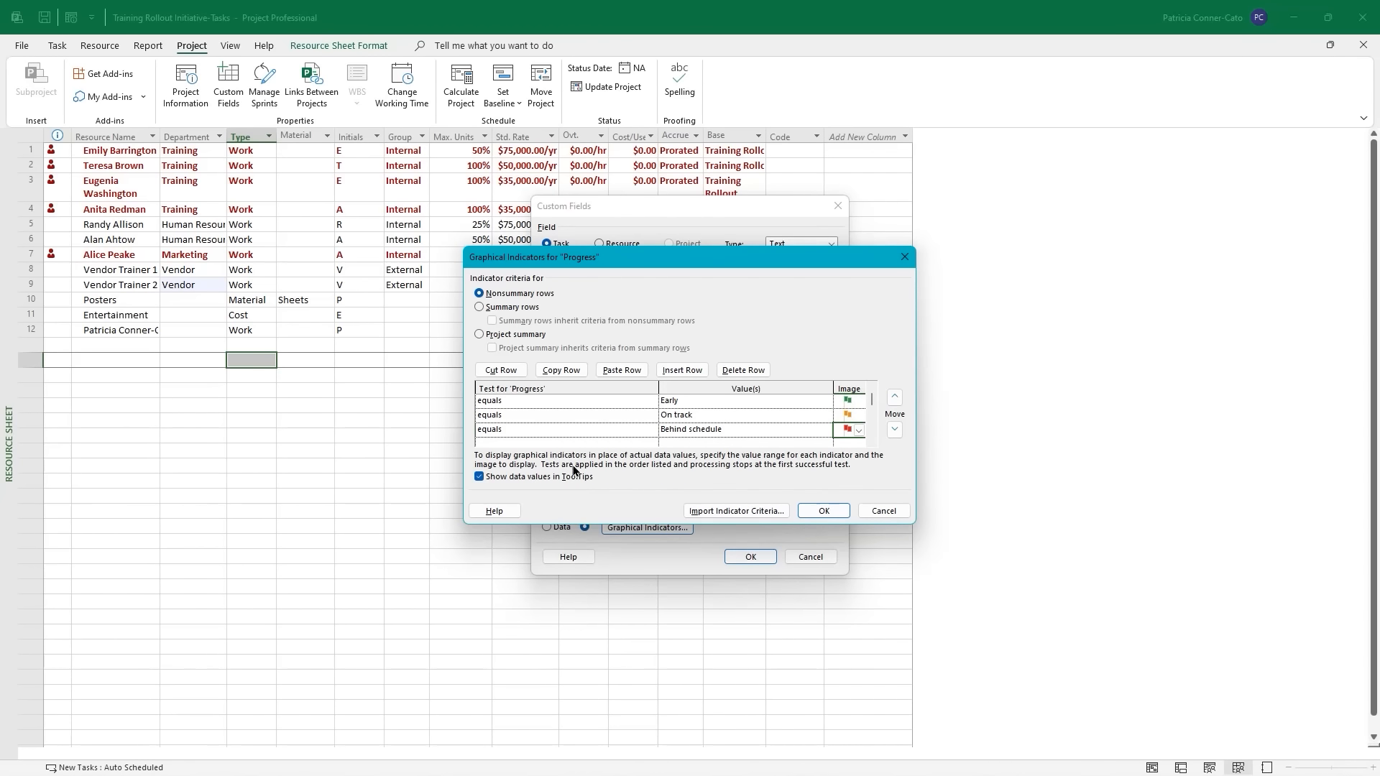
click(822, 511)
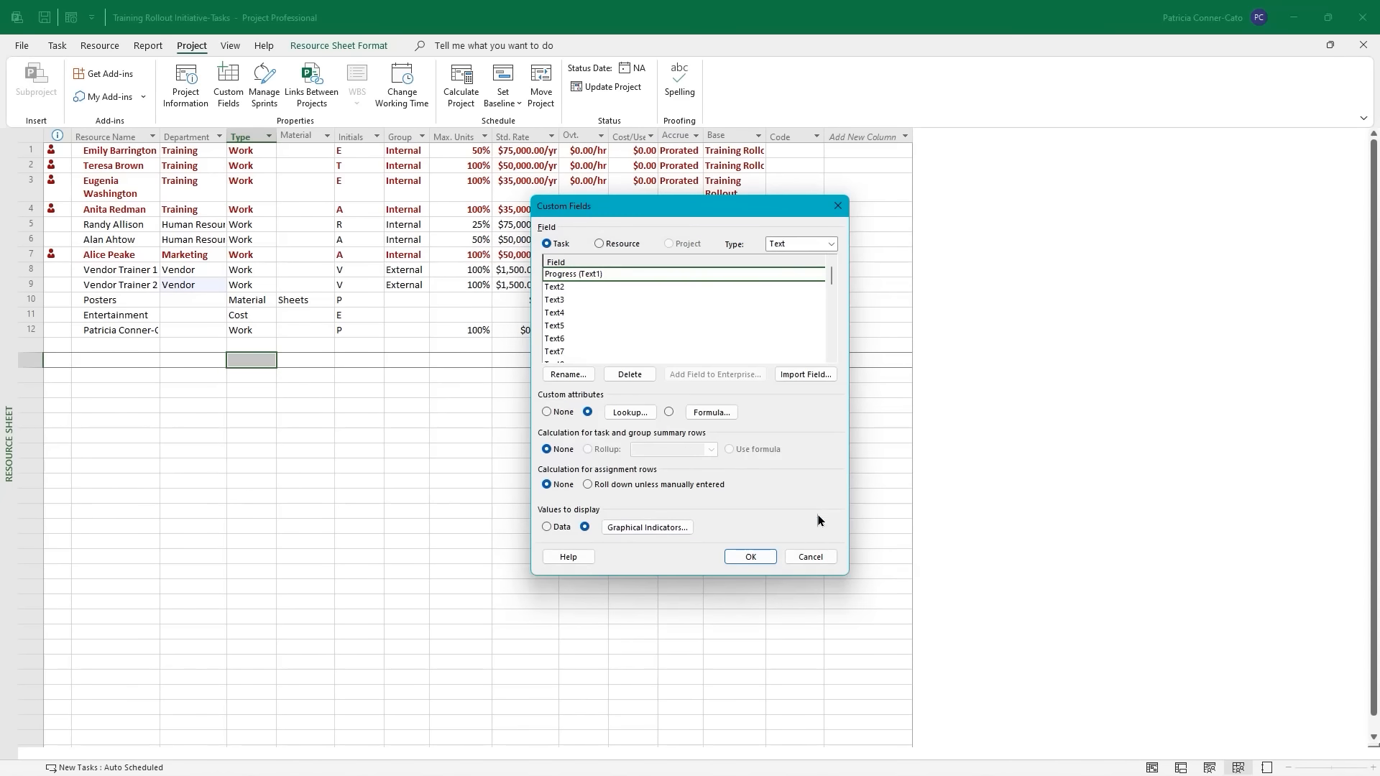
click(751, 558)
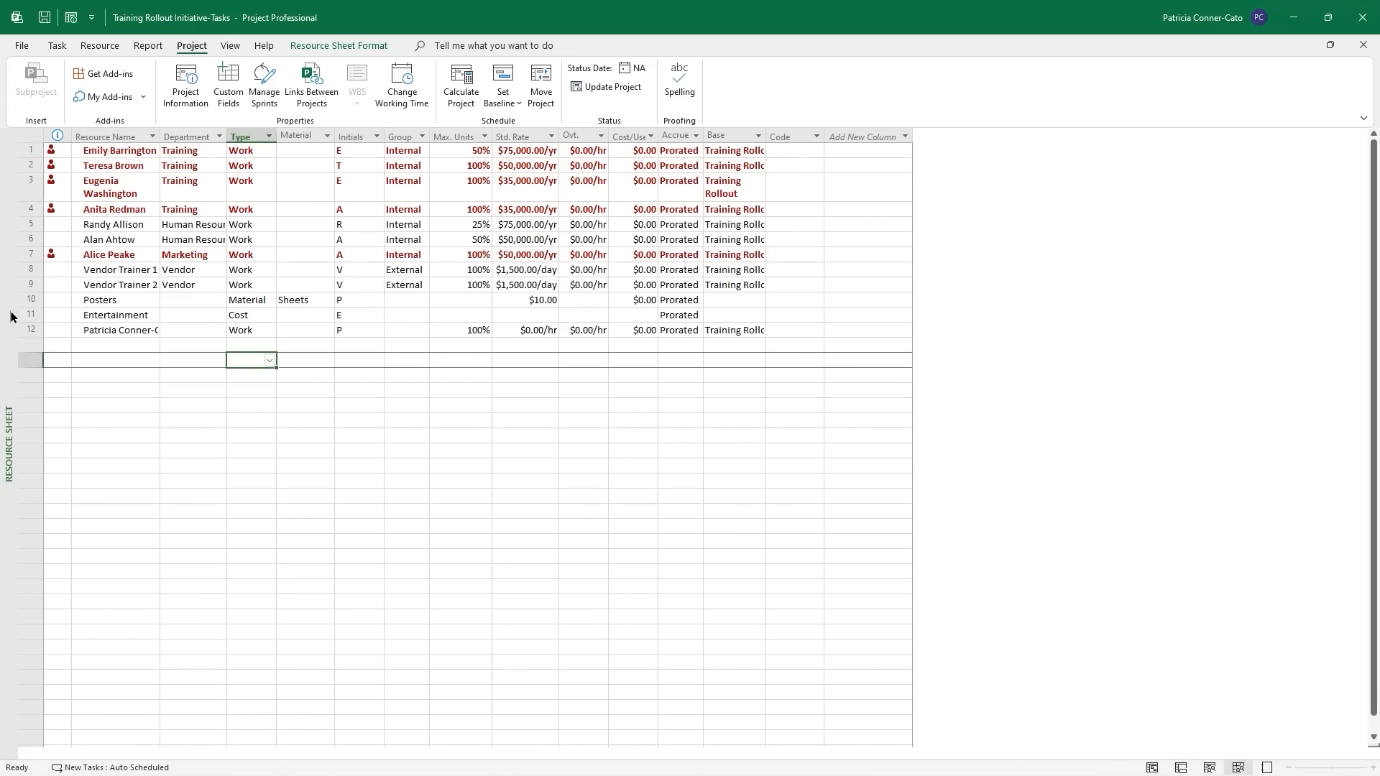
Switch to the Gantt Chart view and show the Entry table.
right_click(7, 319)
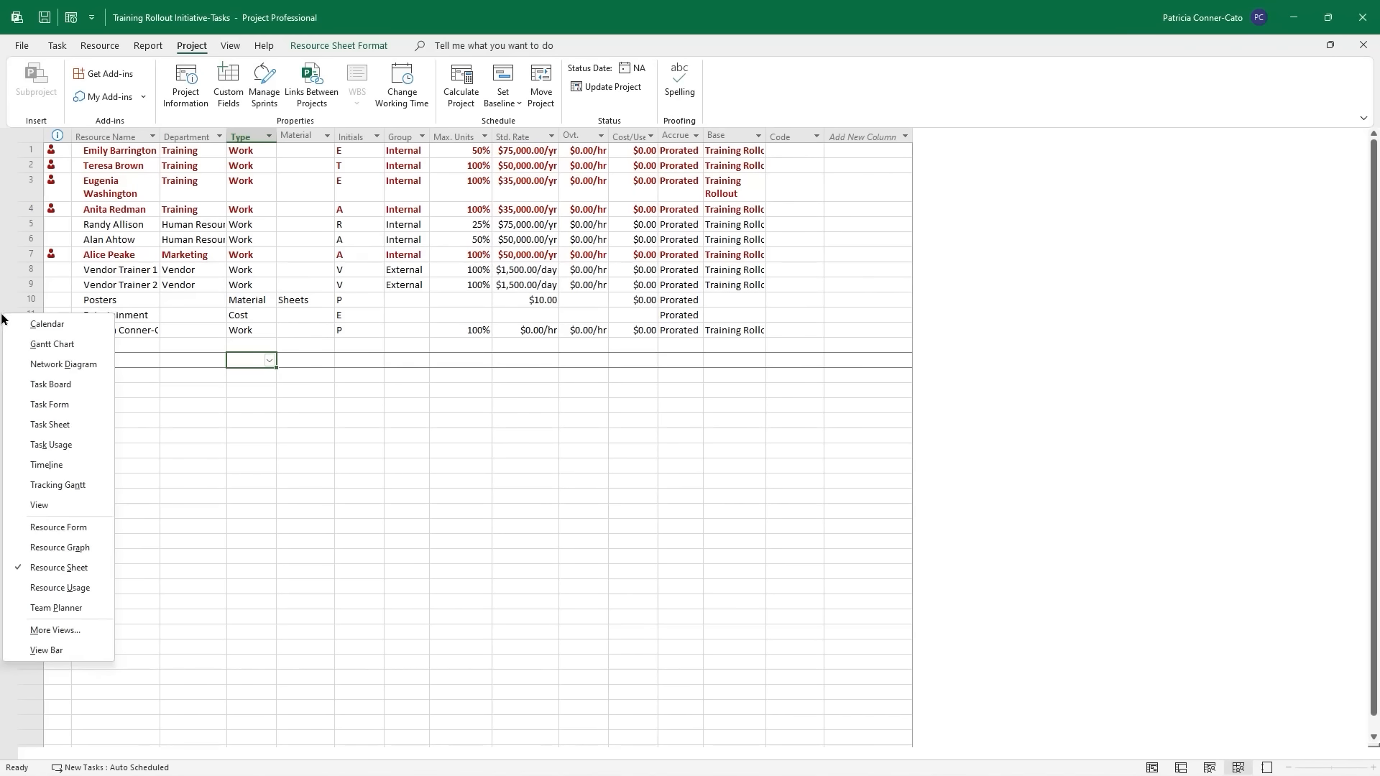
click(50, 344)
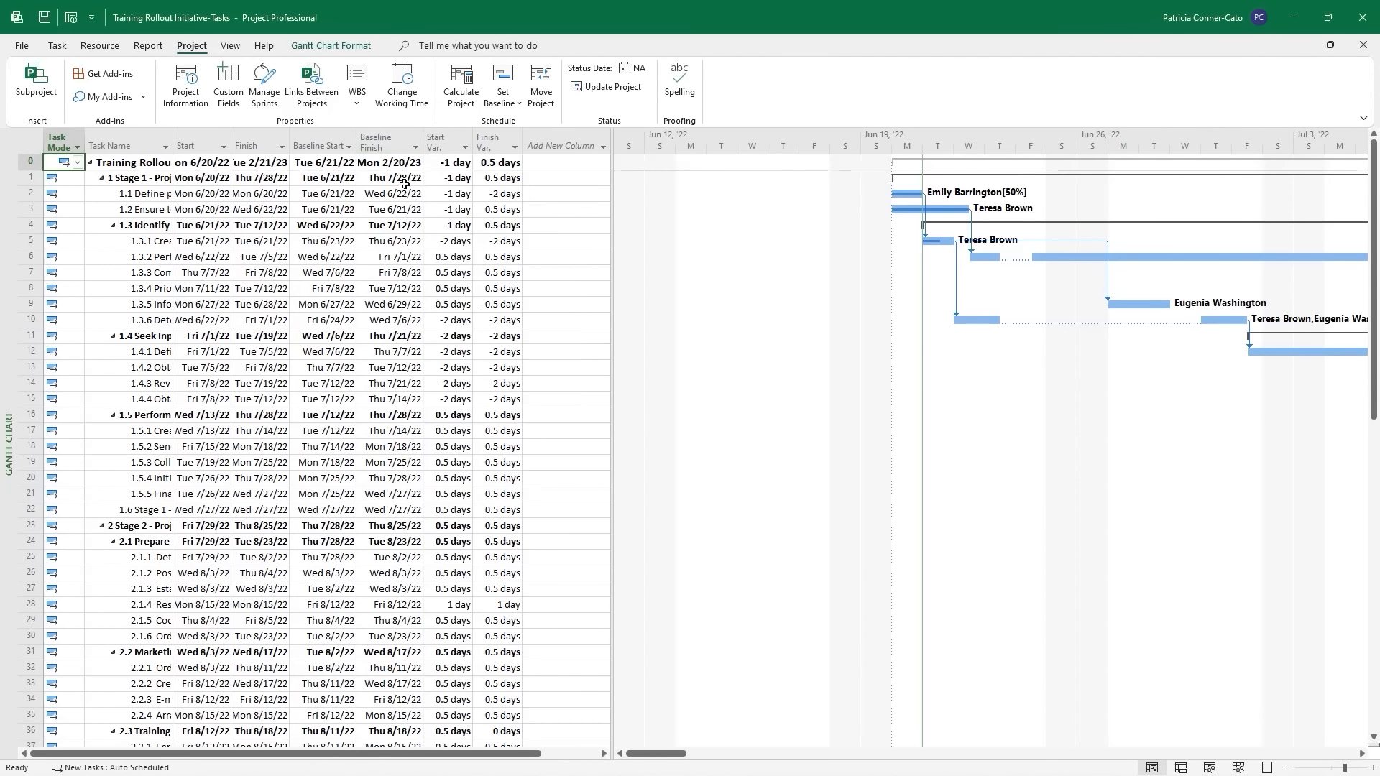
click(230, 47)
click(461, 101)
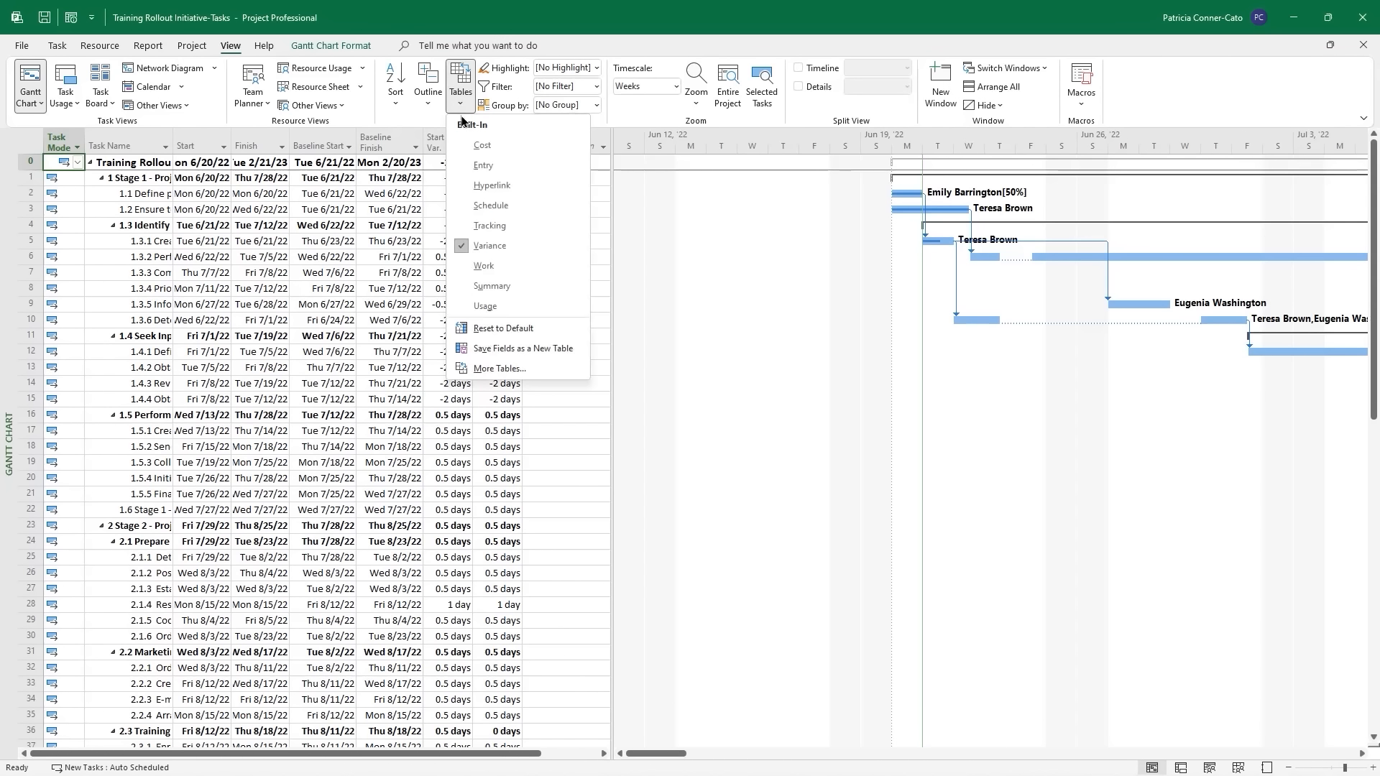
click(476, 170)
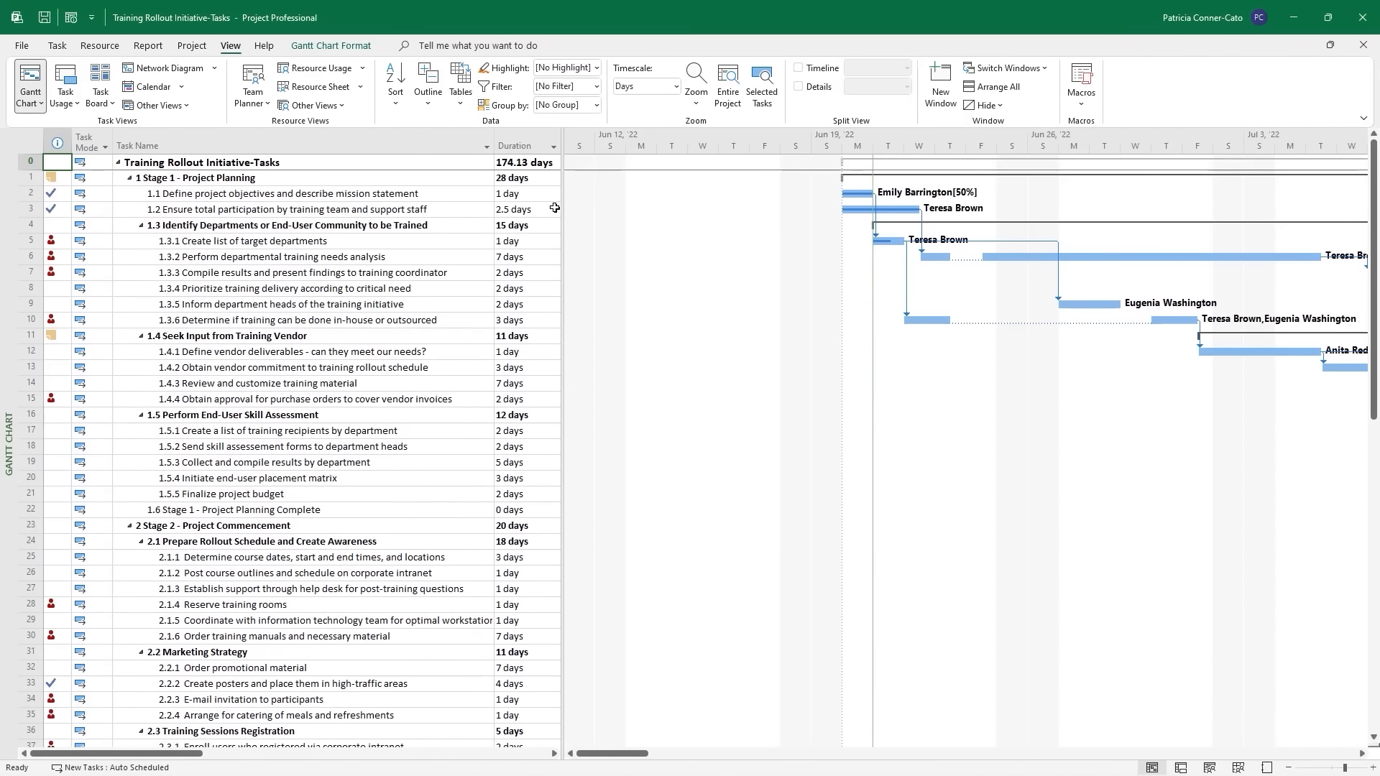
Widen the table area over the Gantt bars and narrow the Predecessors and Resource Names columns to fit their contents.
drag(561, 208, 1084, 248)
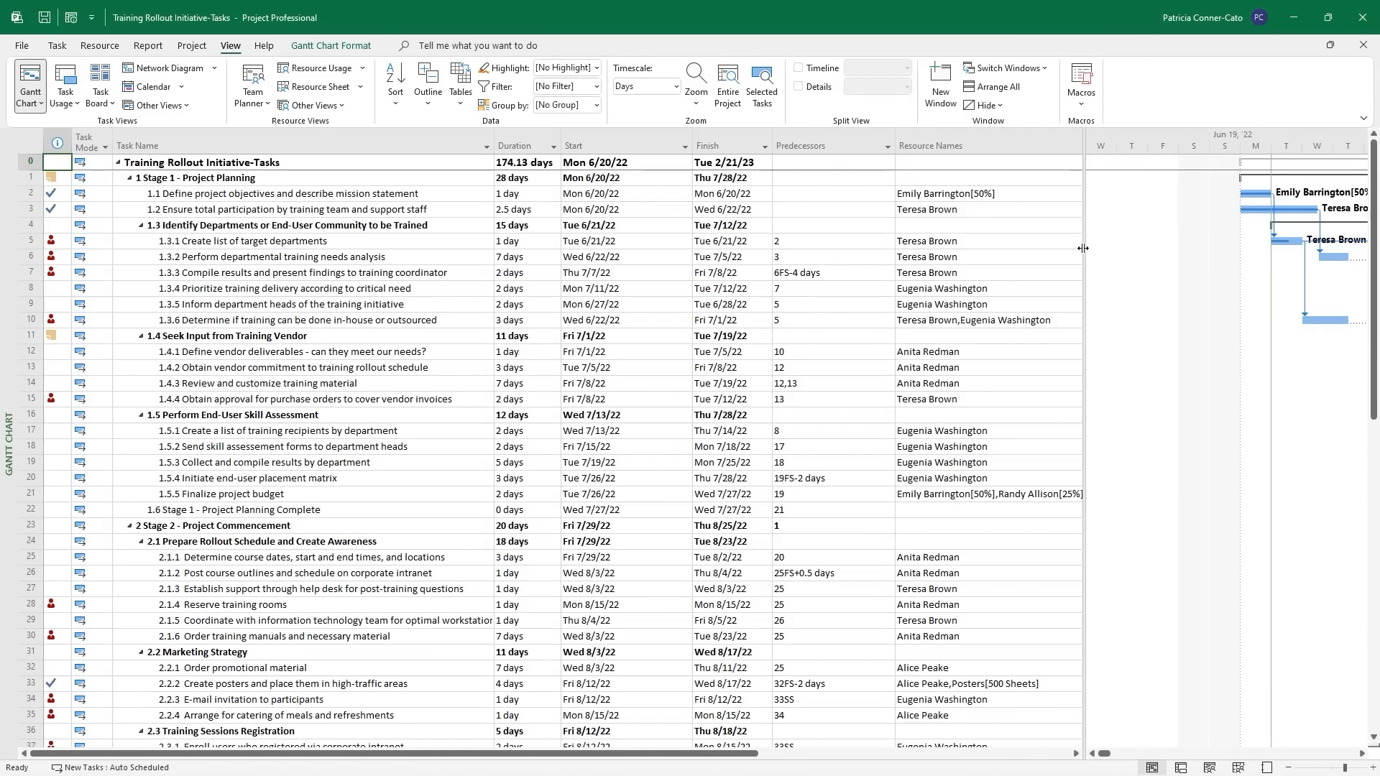
drag(1166, 232, 1167, 233)
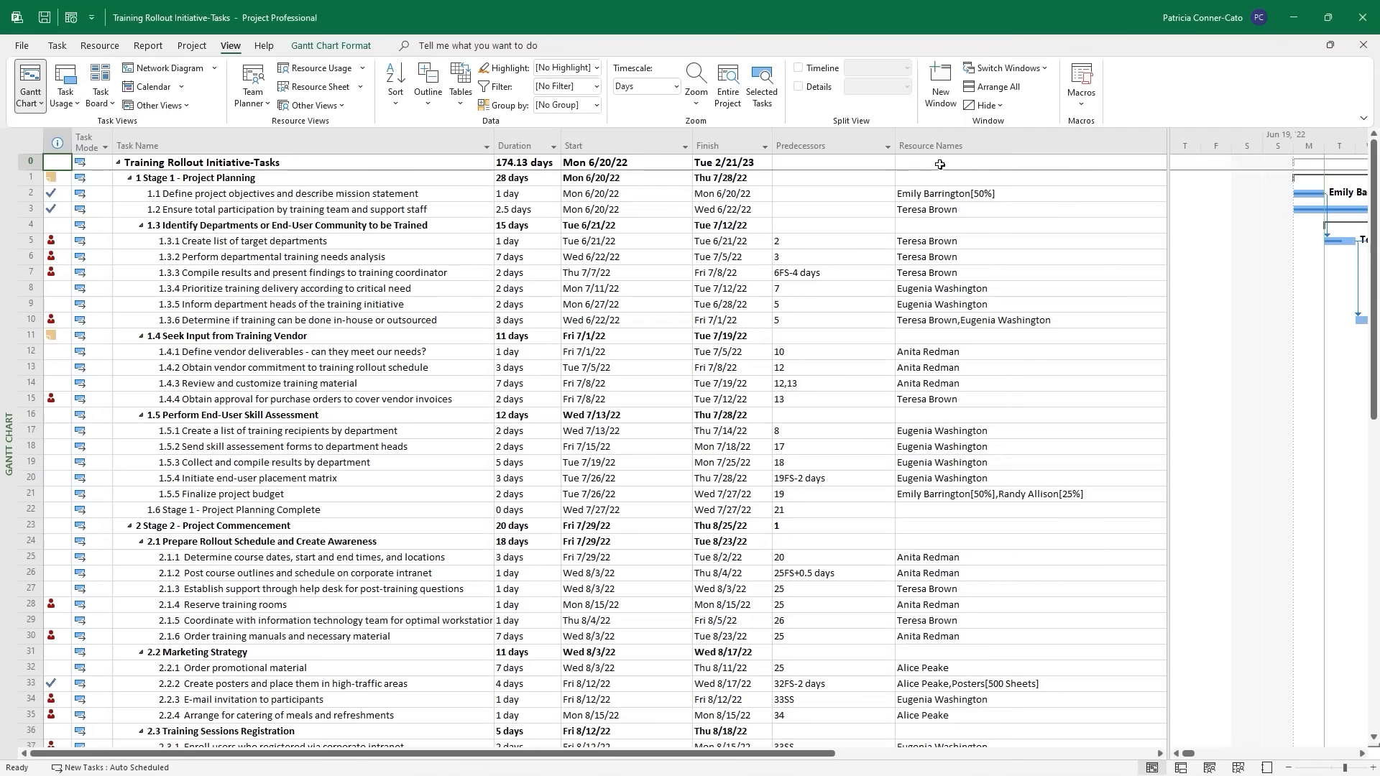
click(894, 149)
drag(894, 149, 839, 149)
drag(1166, 238, 1357, 237)
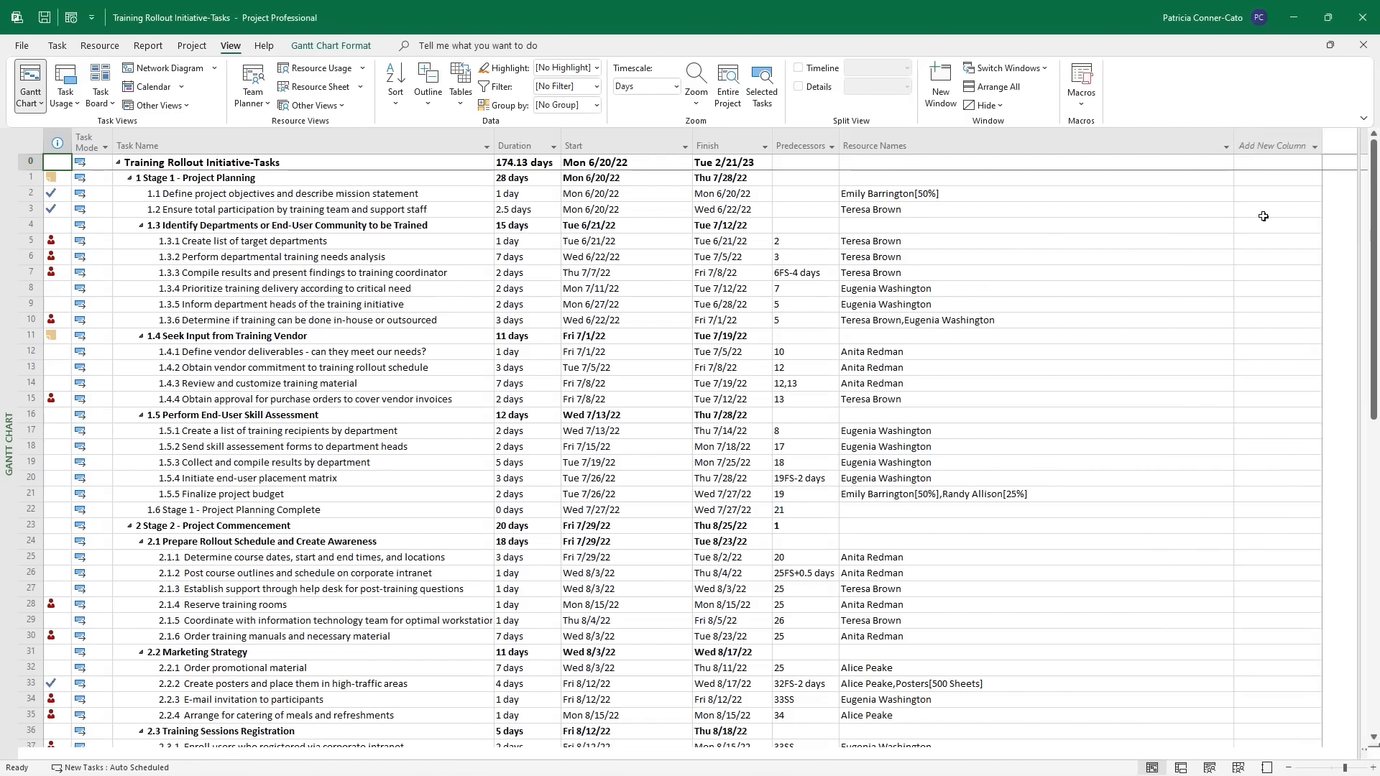
drag(1238, 149, 1034, 166)
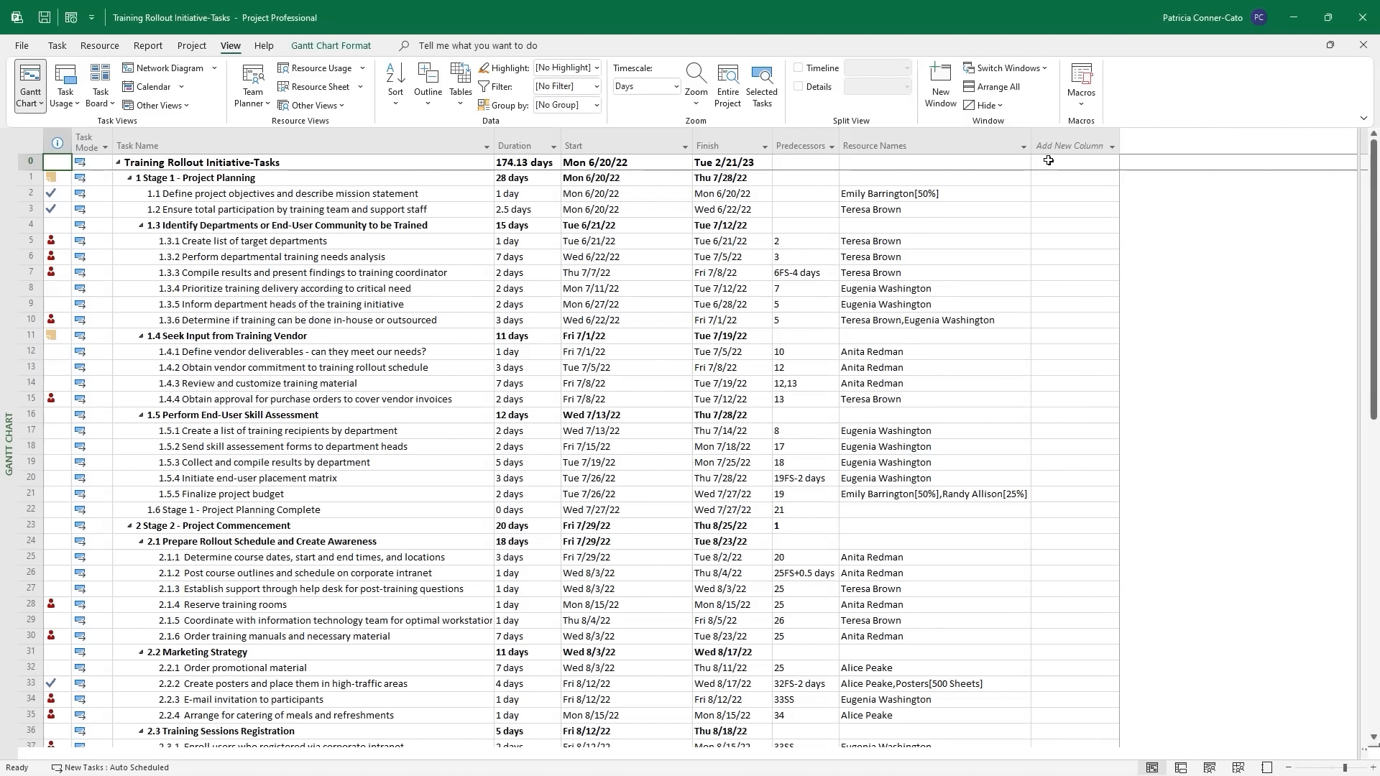
Add the Progress (Text1) field as a new column after Resource Names in the Entry table.
click(1065, 146)
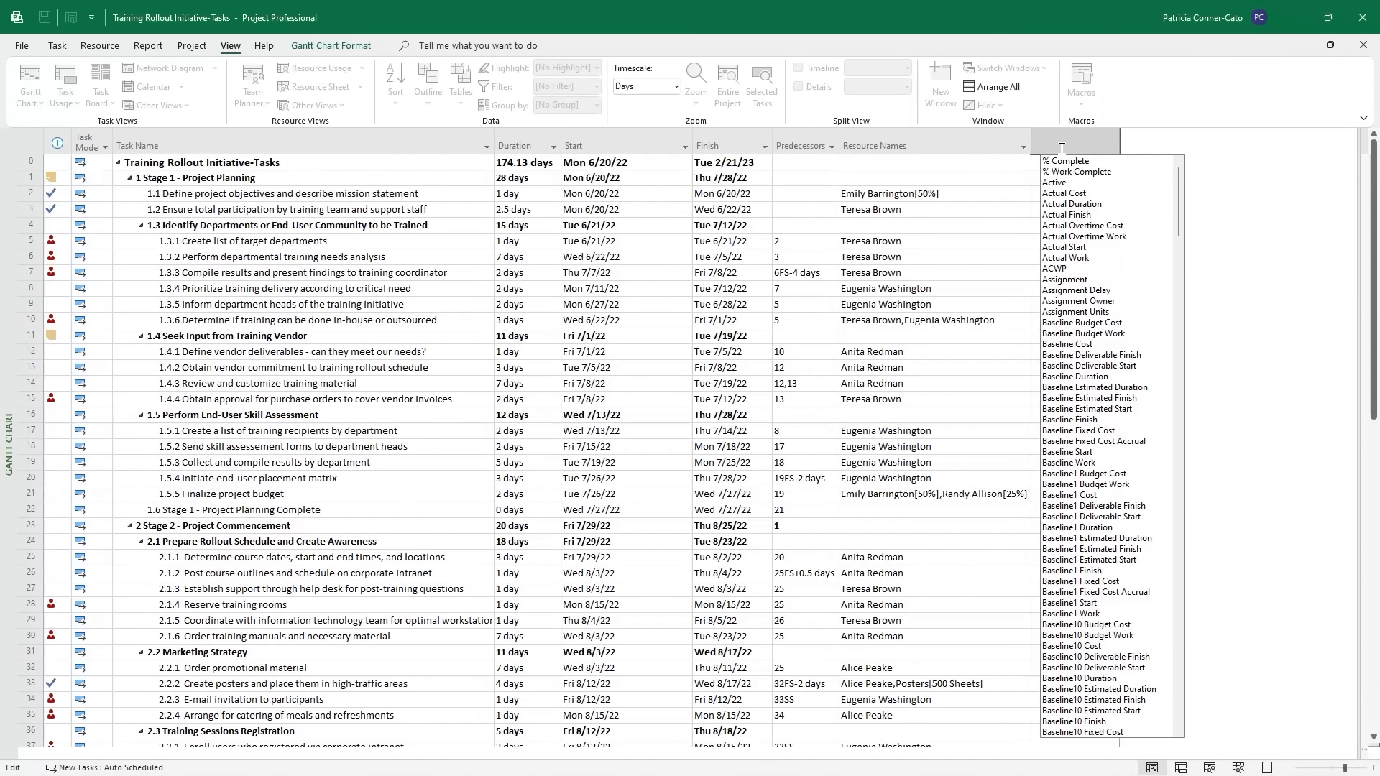
text(pr)
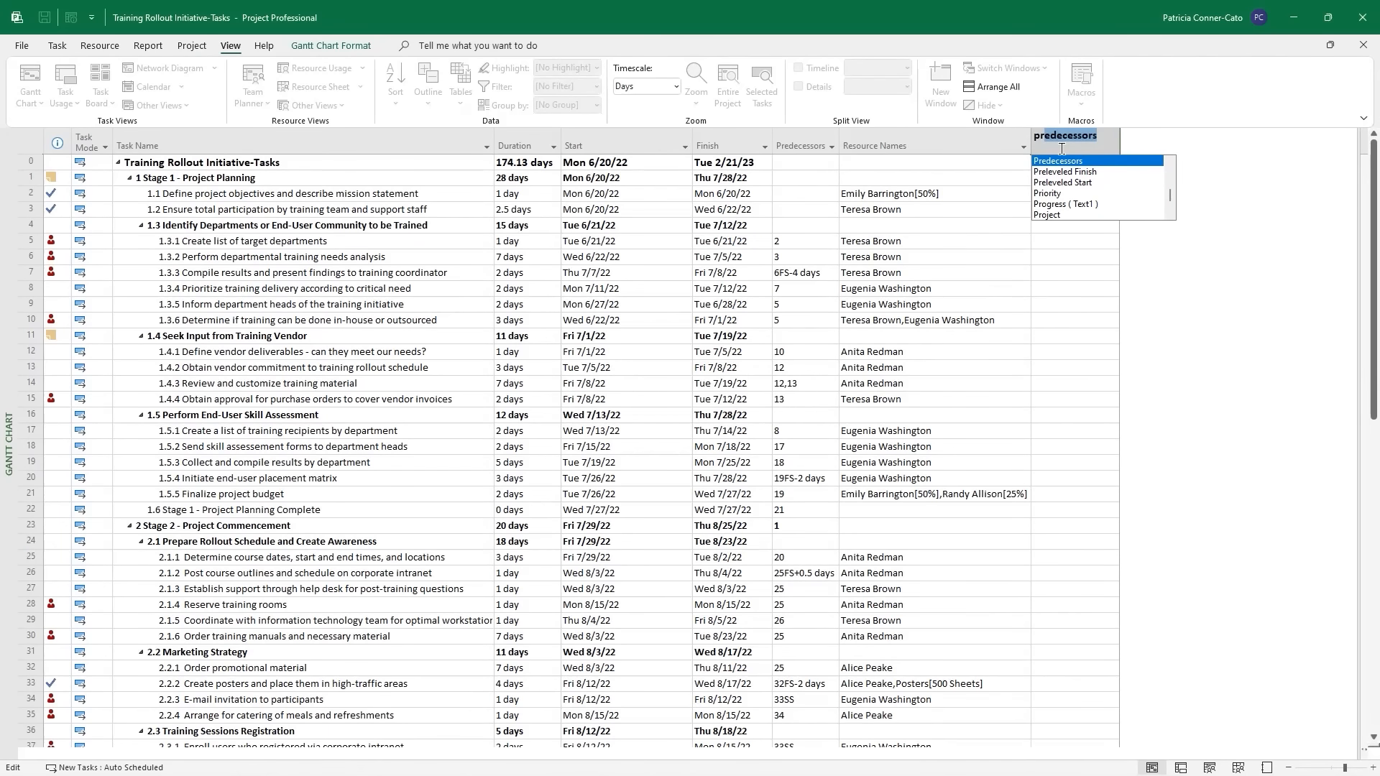
text(ogress ( Text1)
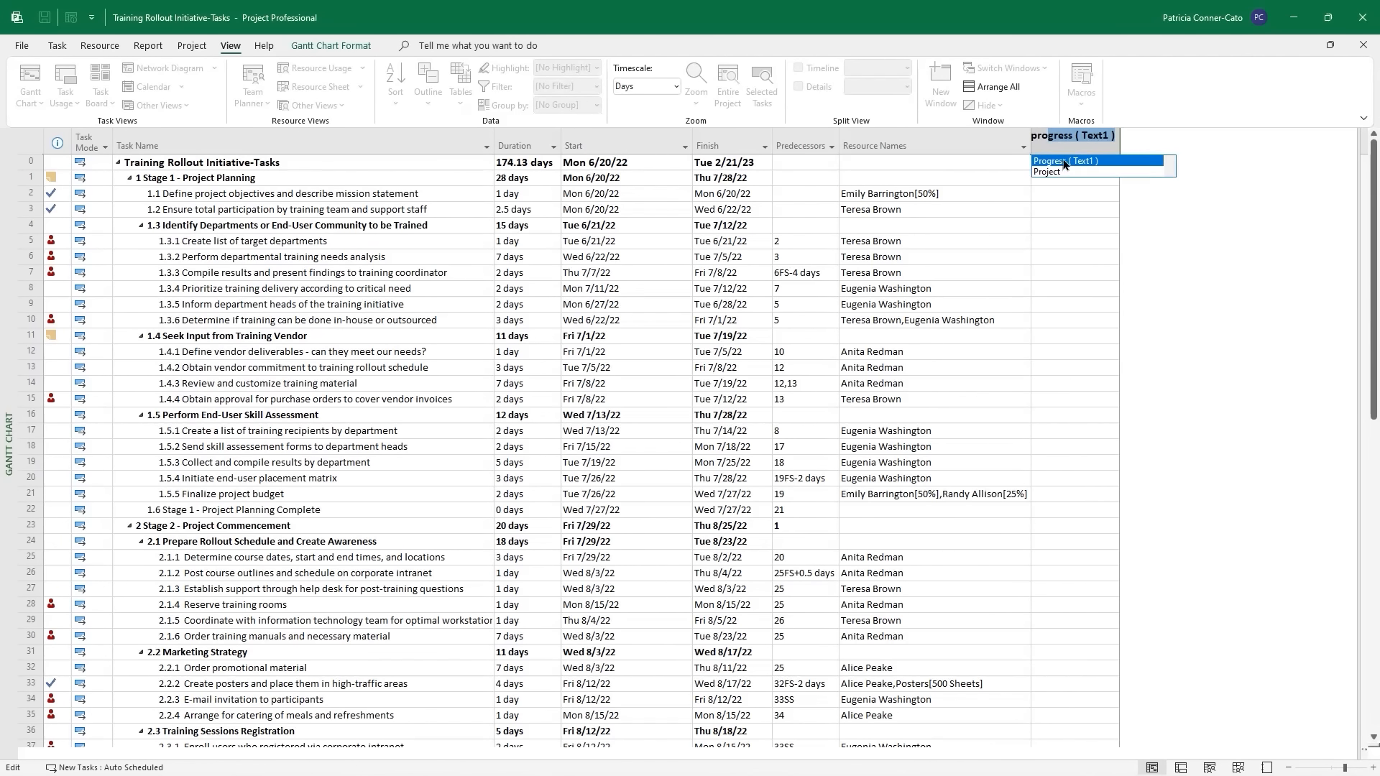
key(Return)
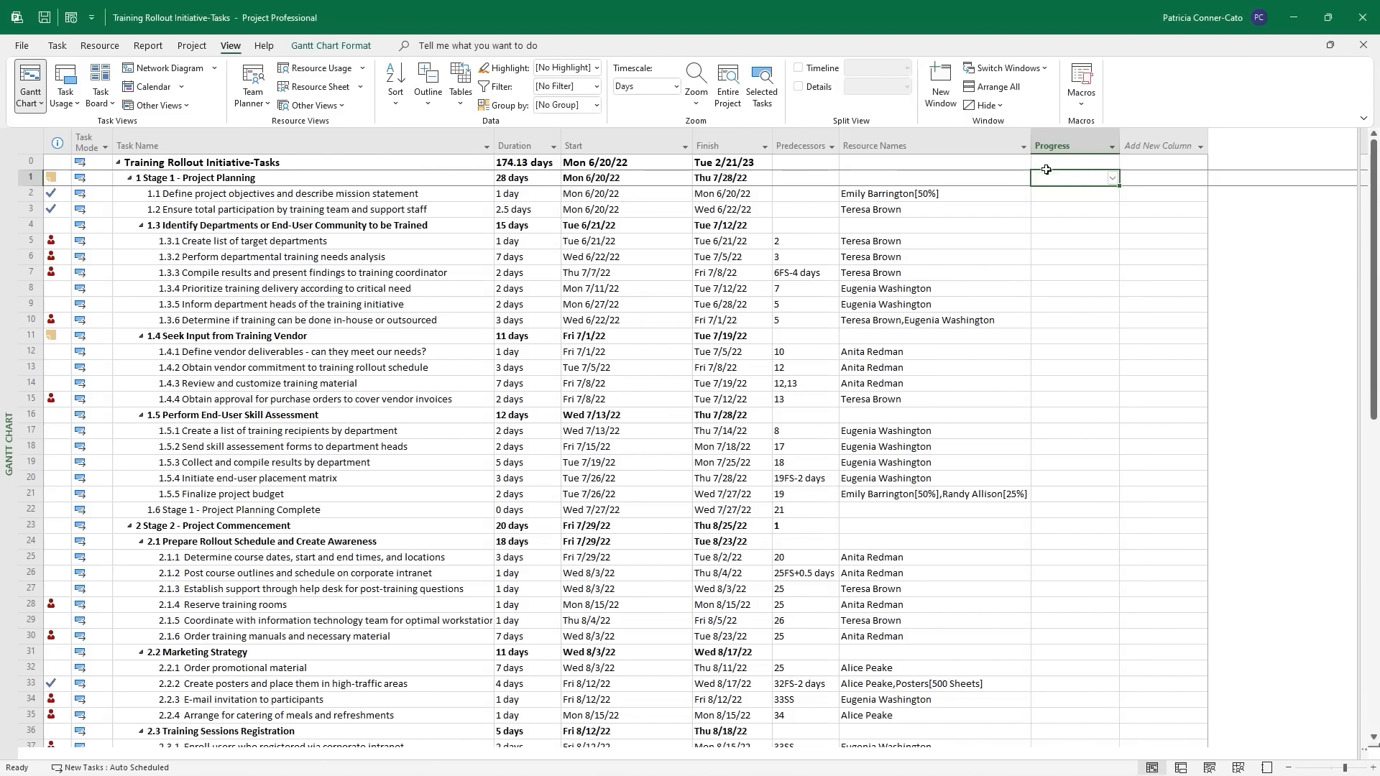
Set Progress to Early for task 1.1 and to On track for task 1.2.
click(1047, 194)
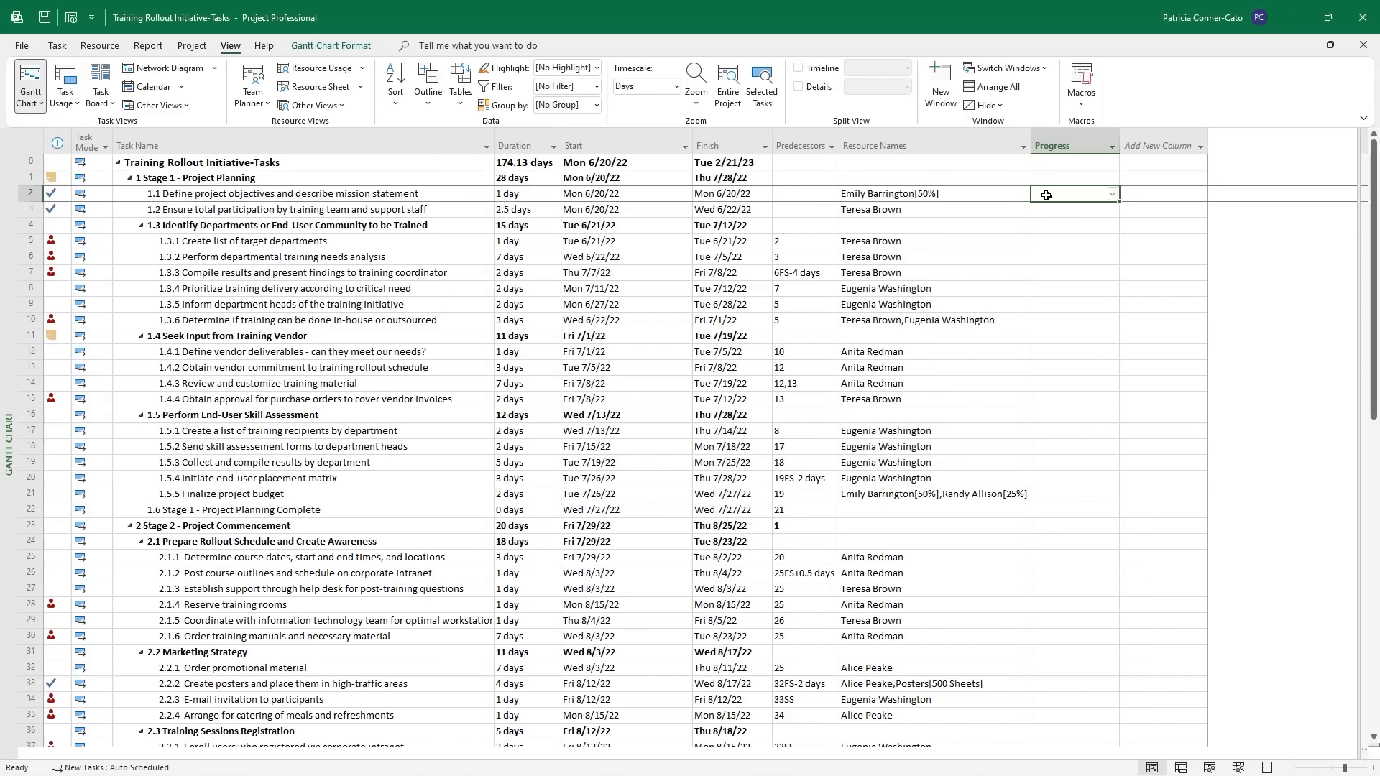
click(1112, 194)
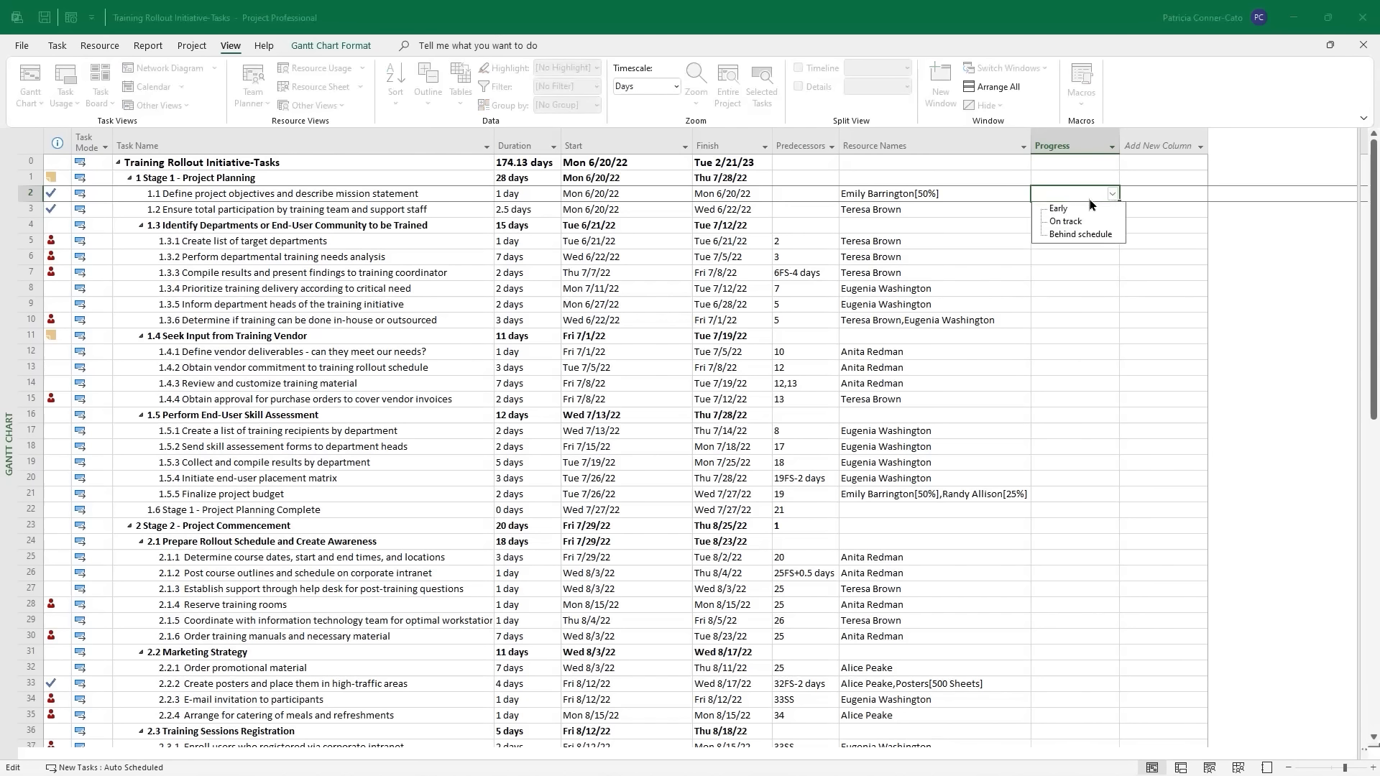
click(1067, 211)
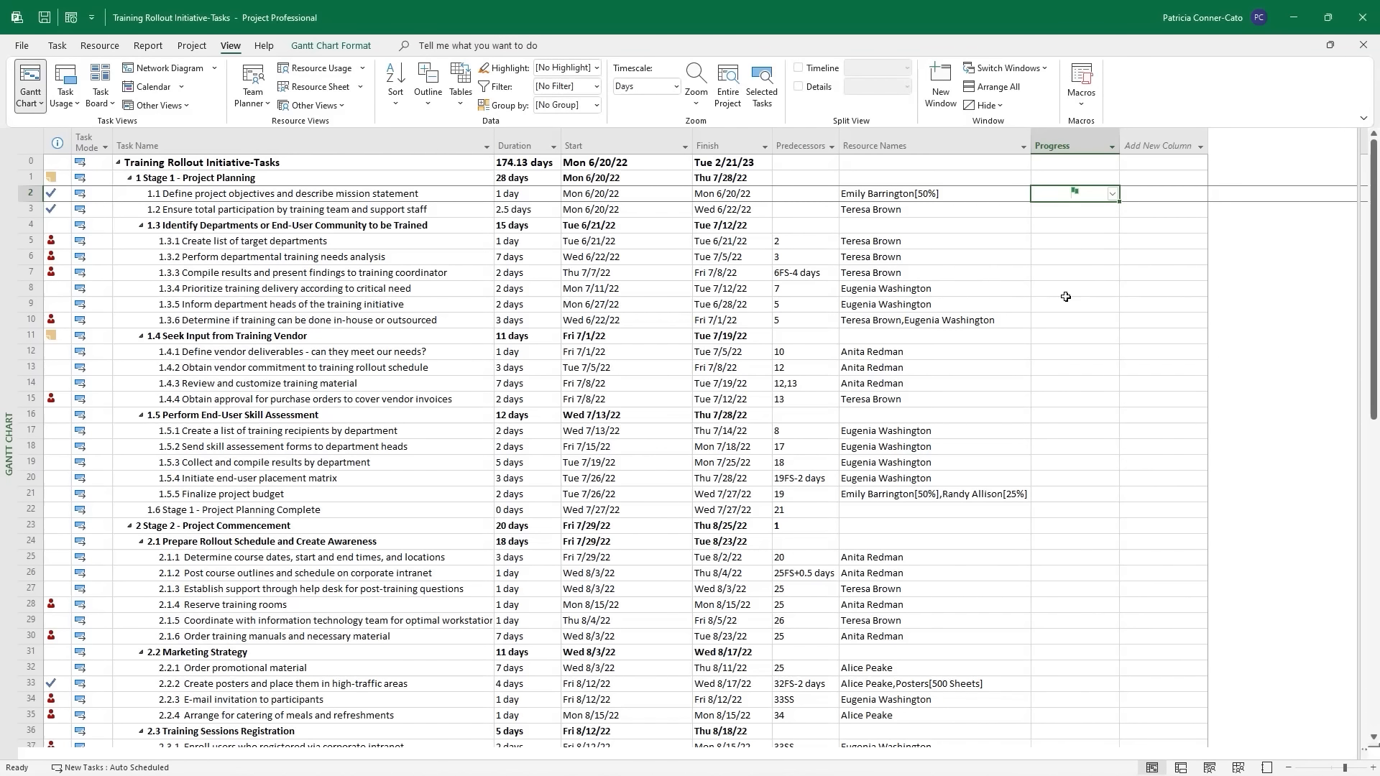
click(1059, 210)
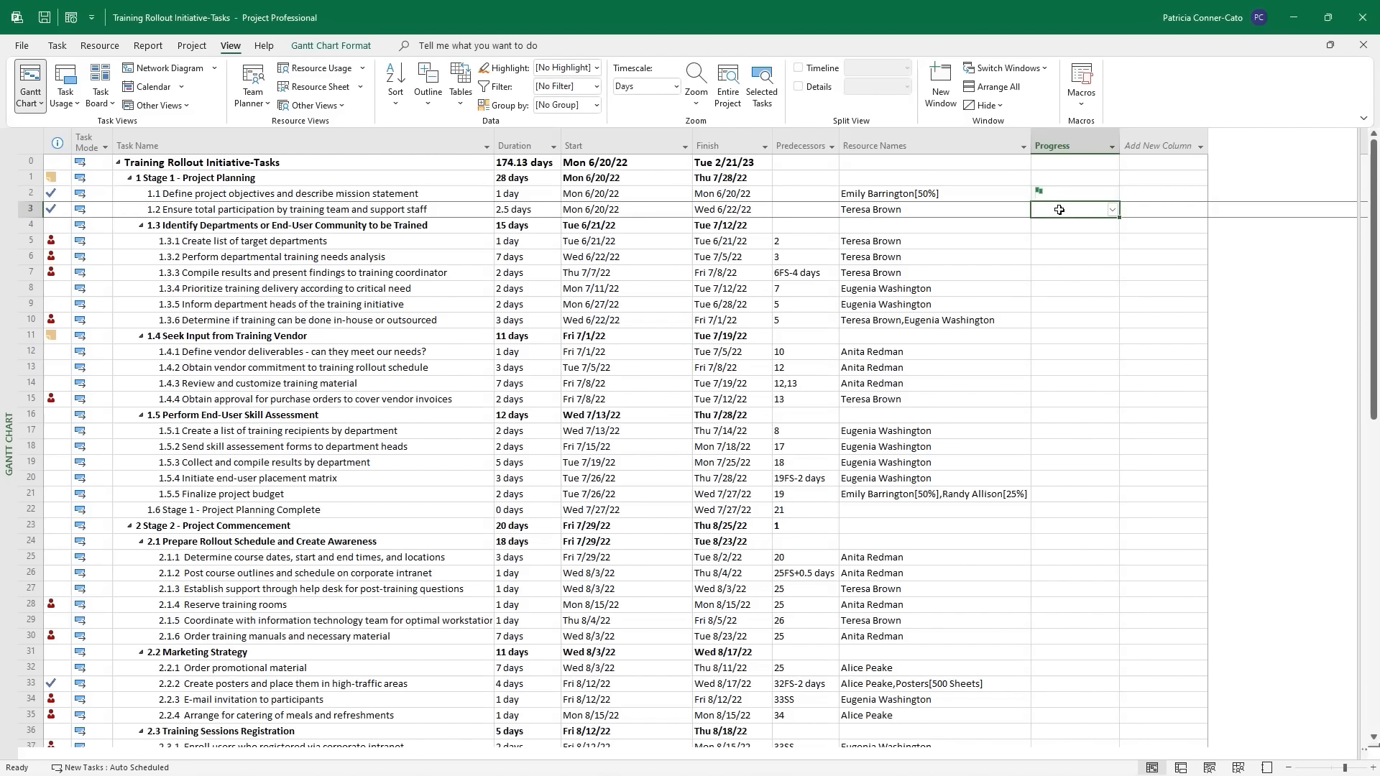
click(1110, 211)
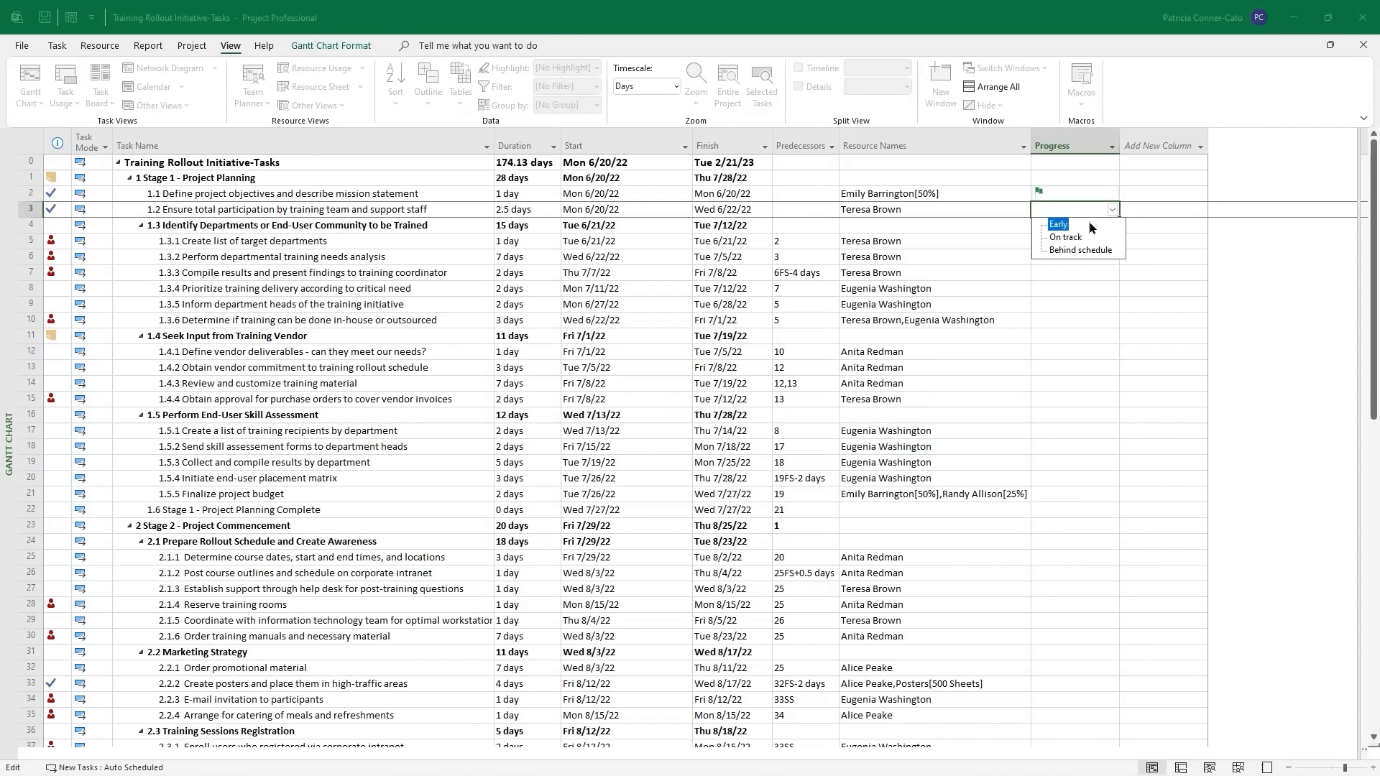
click(1089, 222)
click(1072, 241)
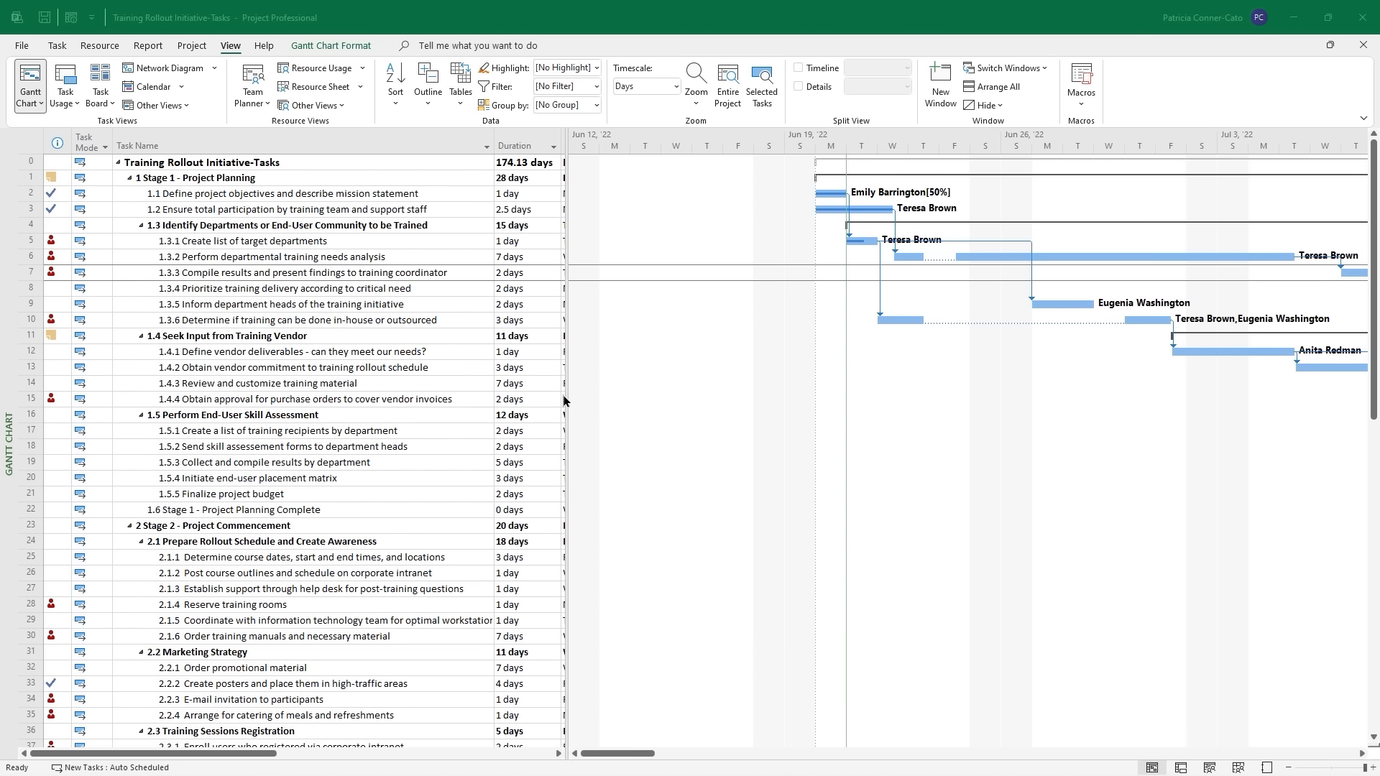
Start defining a new combination view from the full list of views.
click(238, 48)
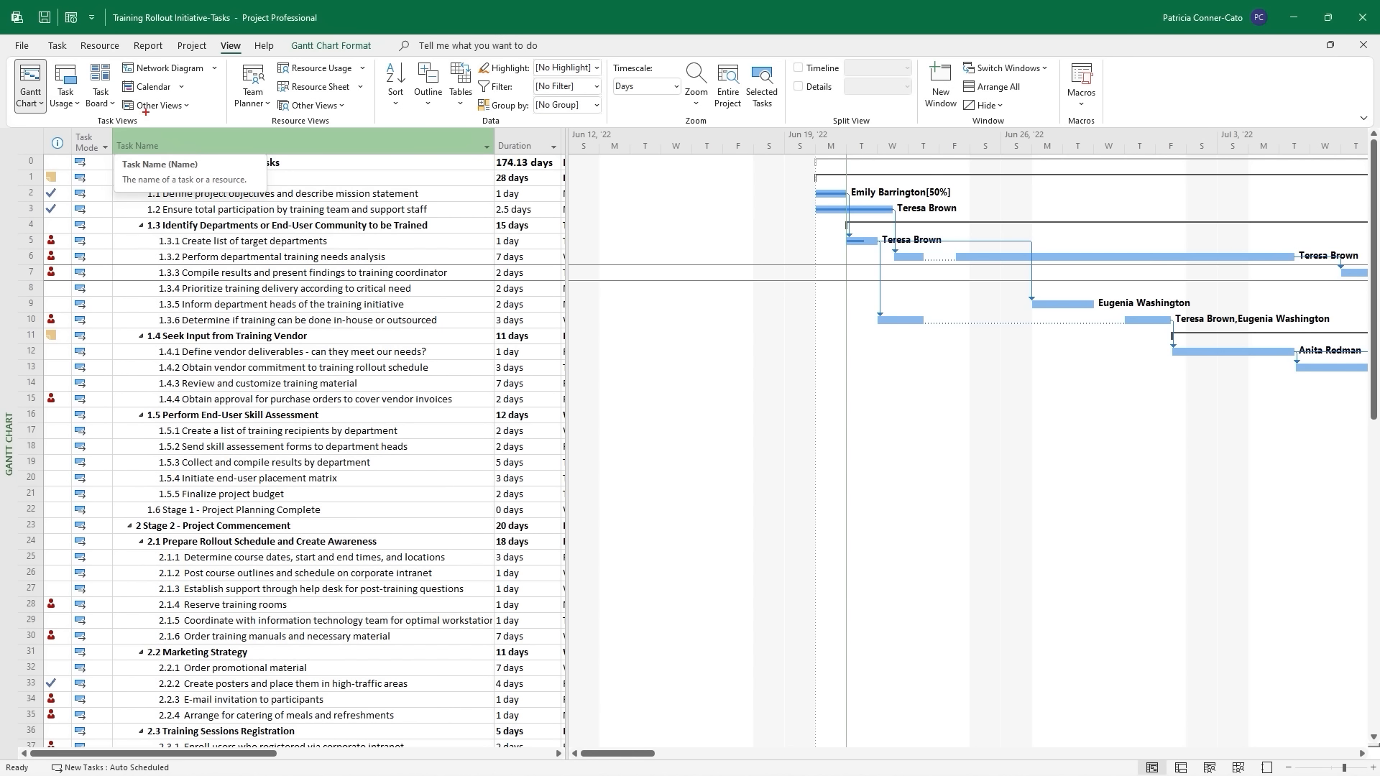
drag(146, 111, 151, 225)
key(Escape)
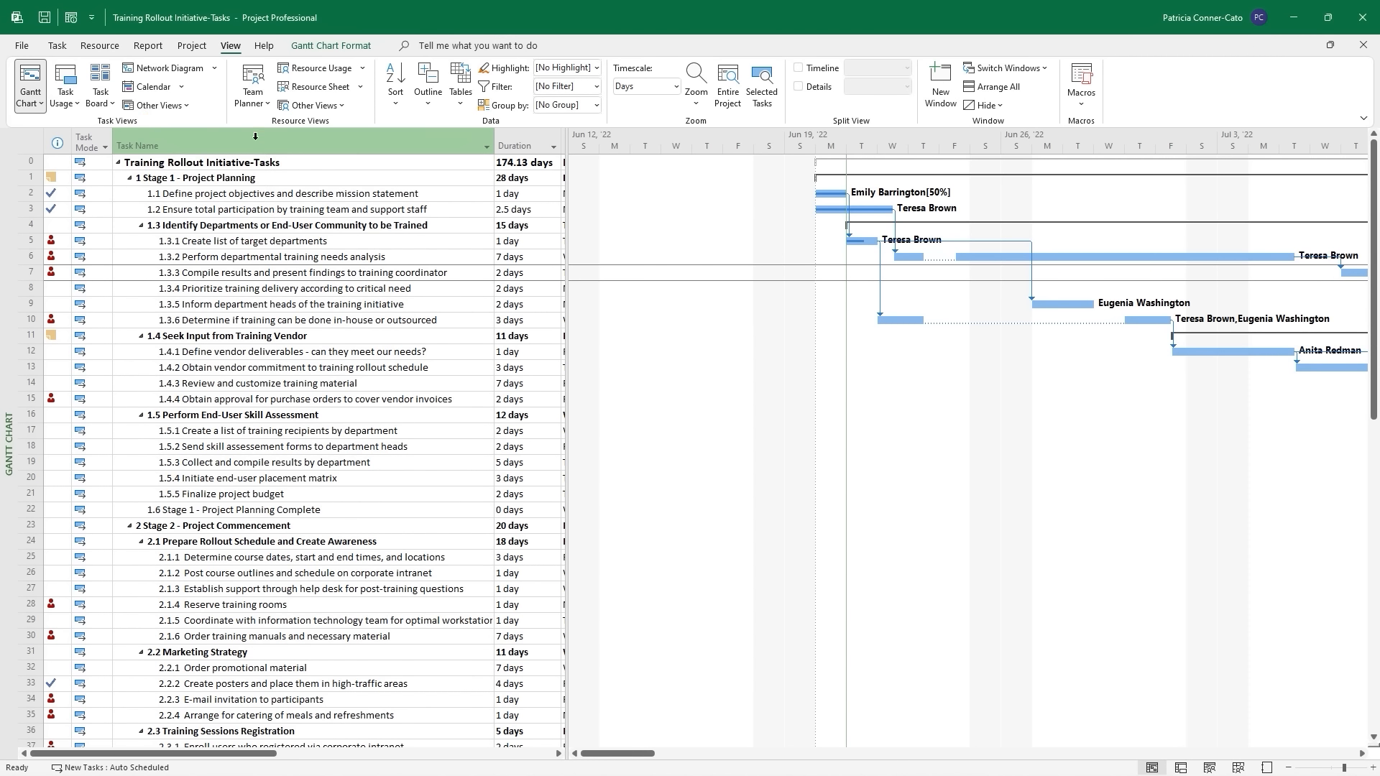
click(184, 108)
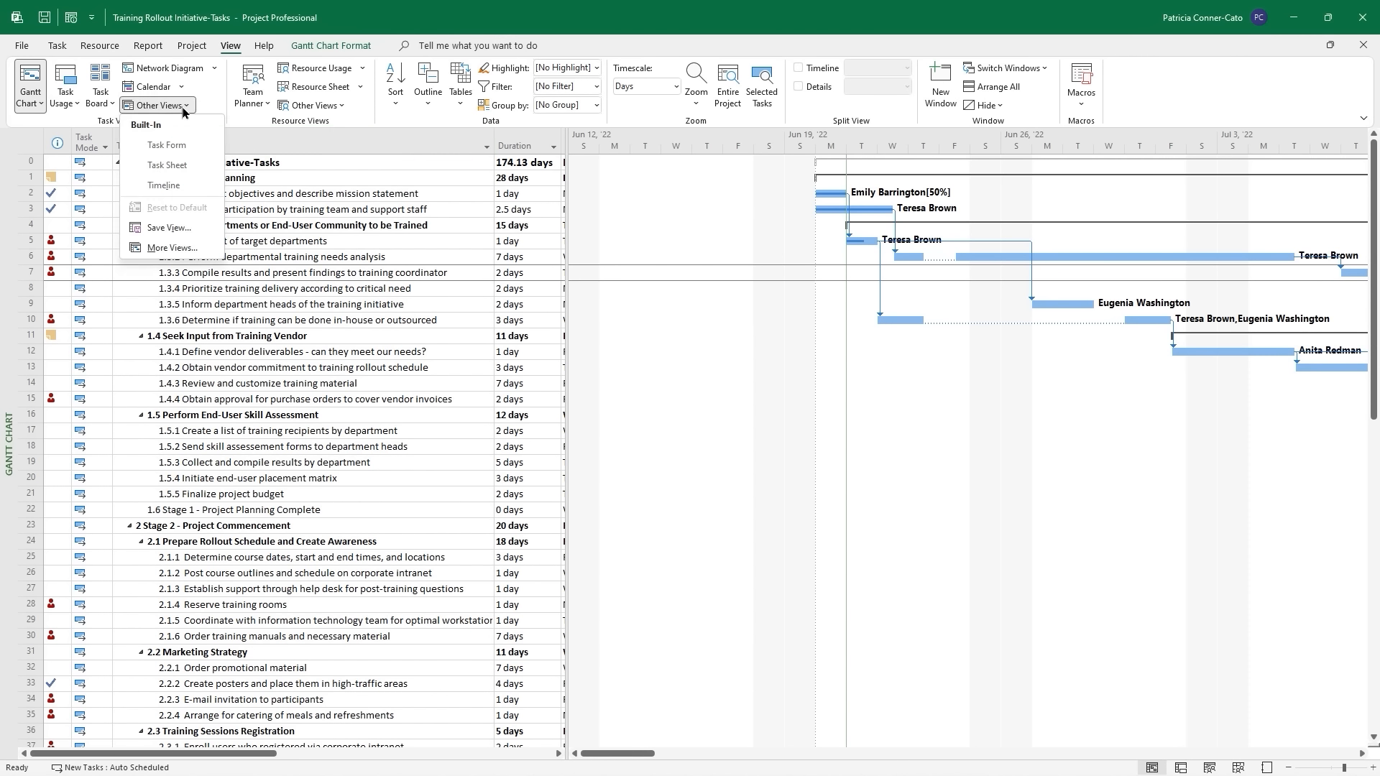
click(173, 248)
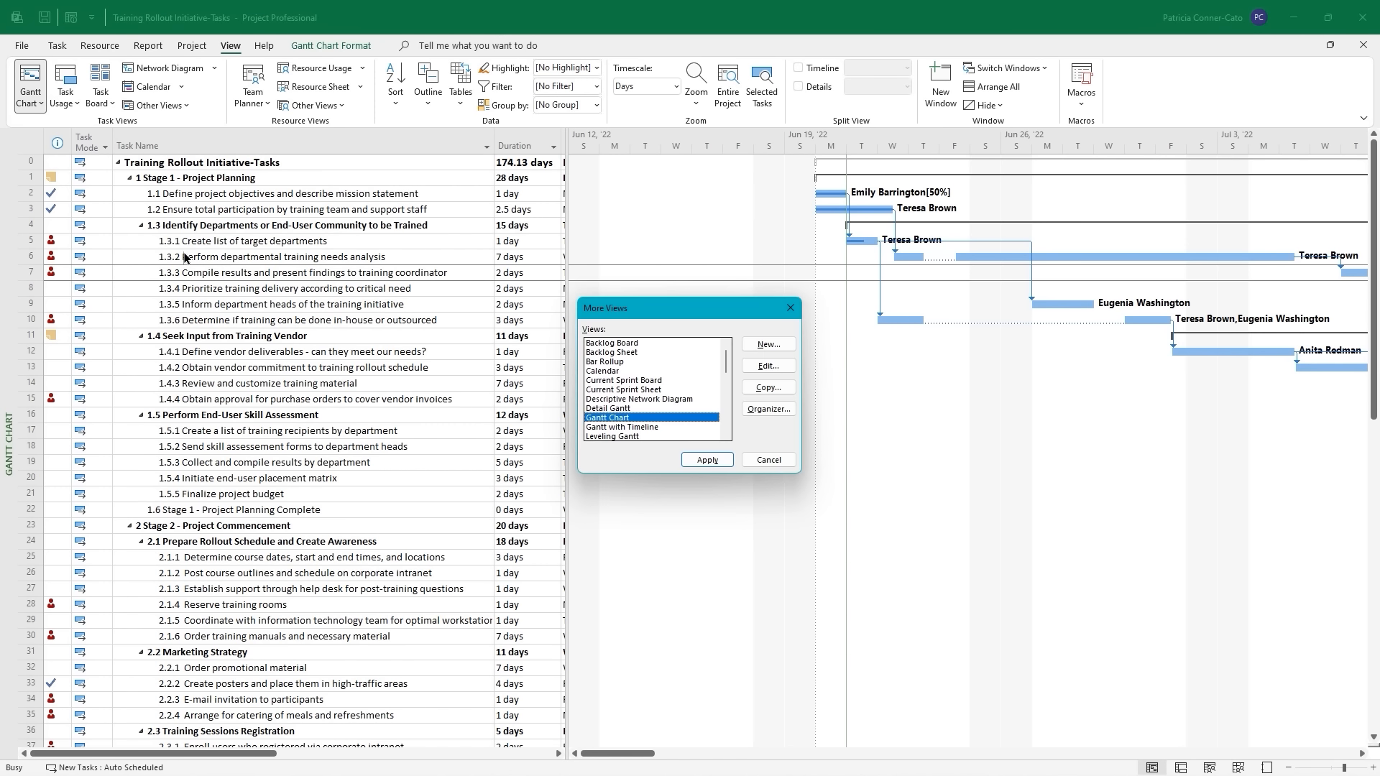
click(766, 344)
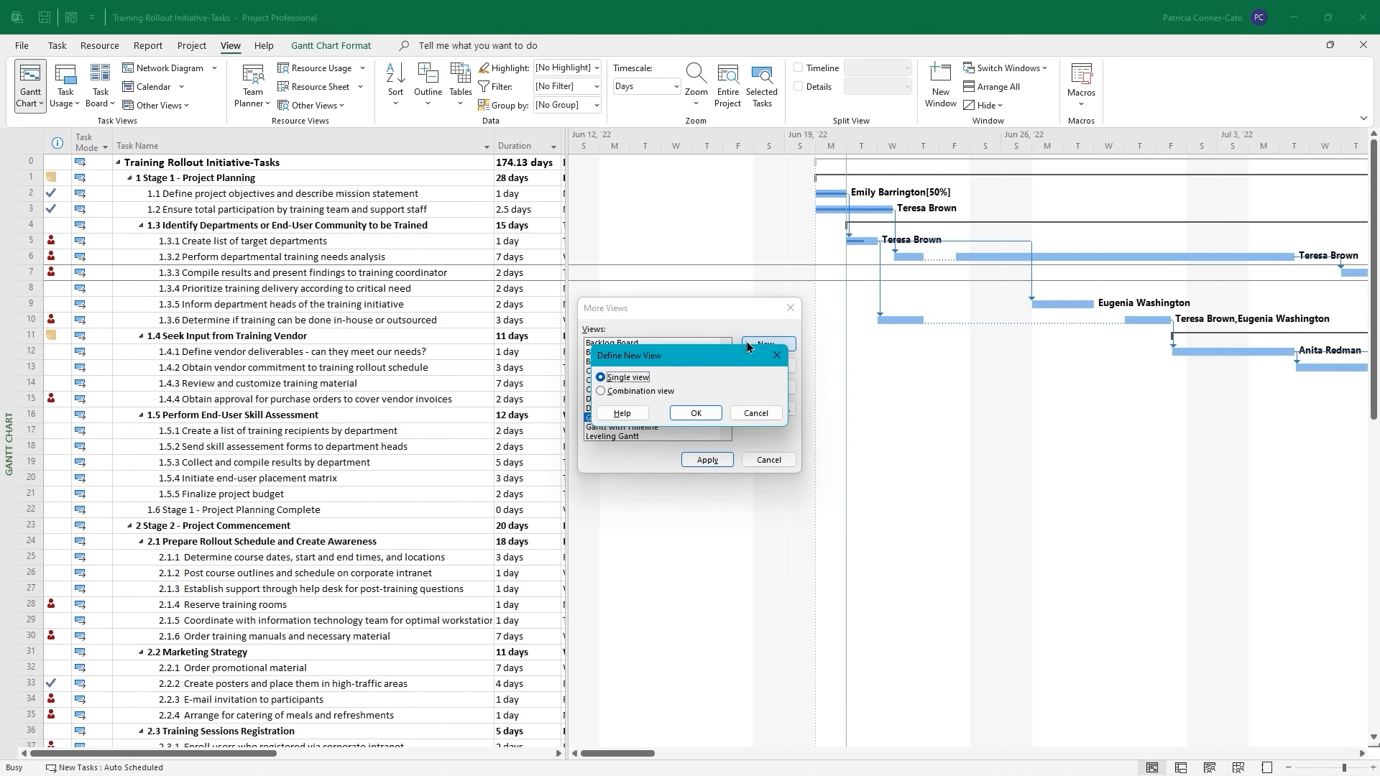
click(603, 393)
click(679, 414)
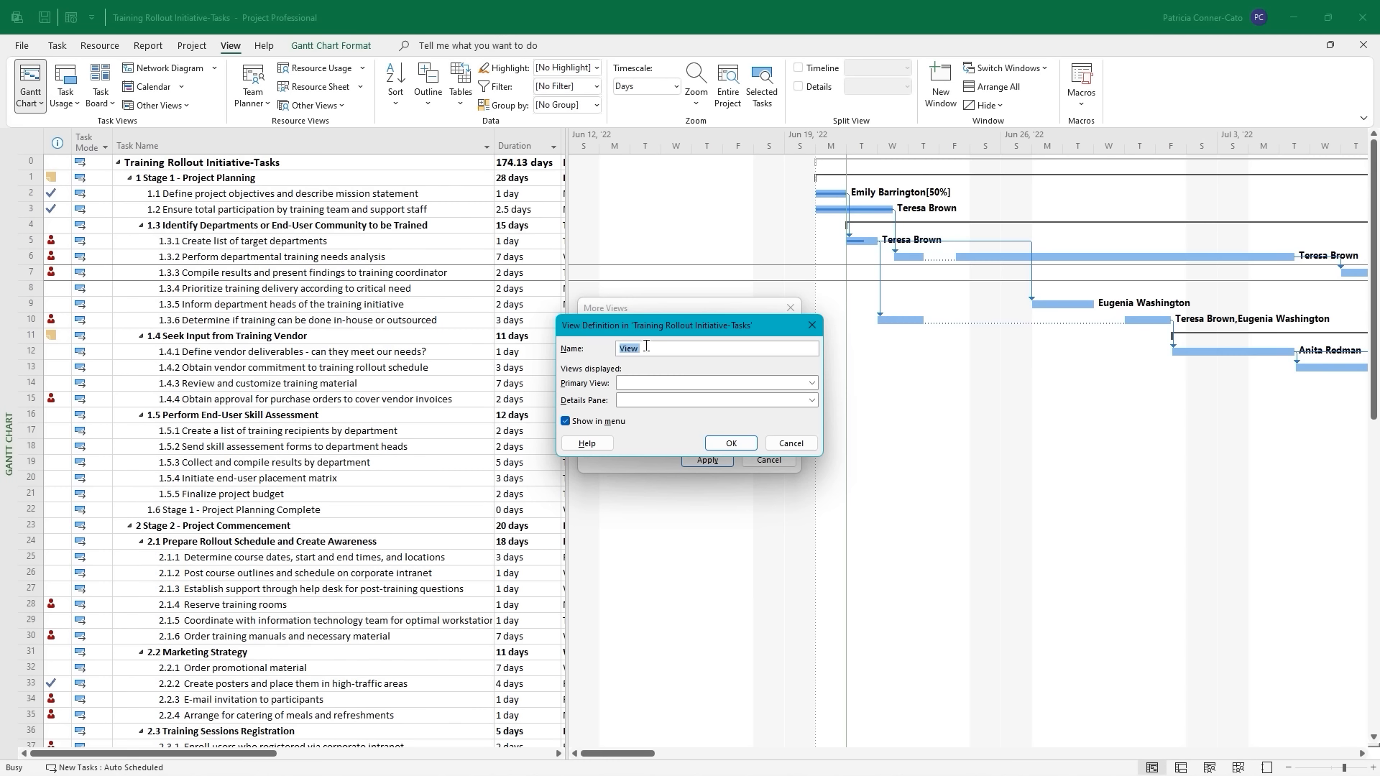
Name the view Gantt with Task Details, using Gantt Chart as primary view and Task Details Form as details pane, and save the definition.
key(Caps_Lock)
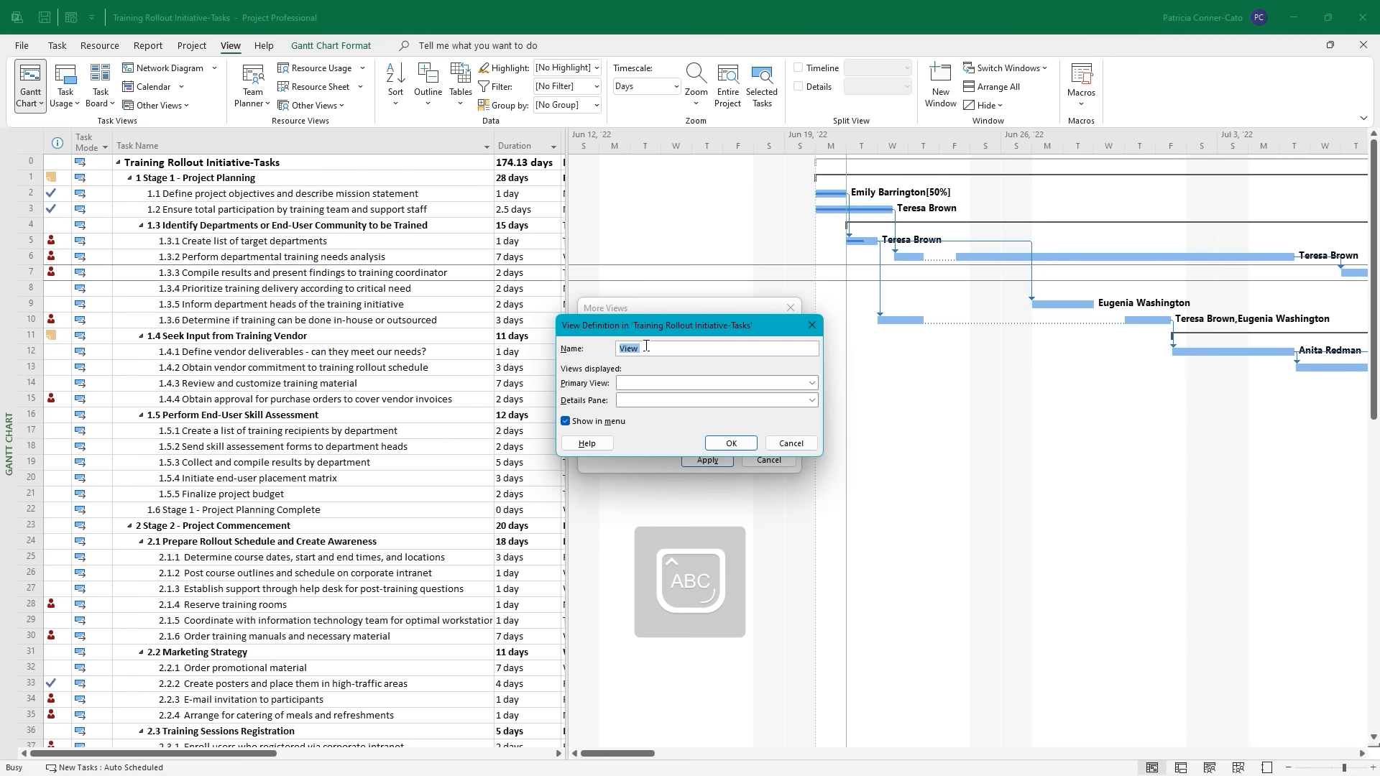
key(Caps_Lock)
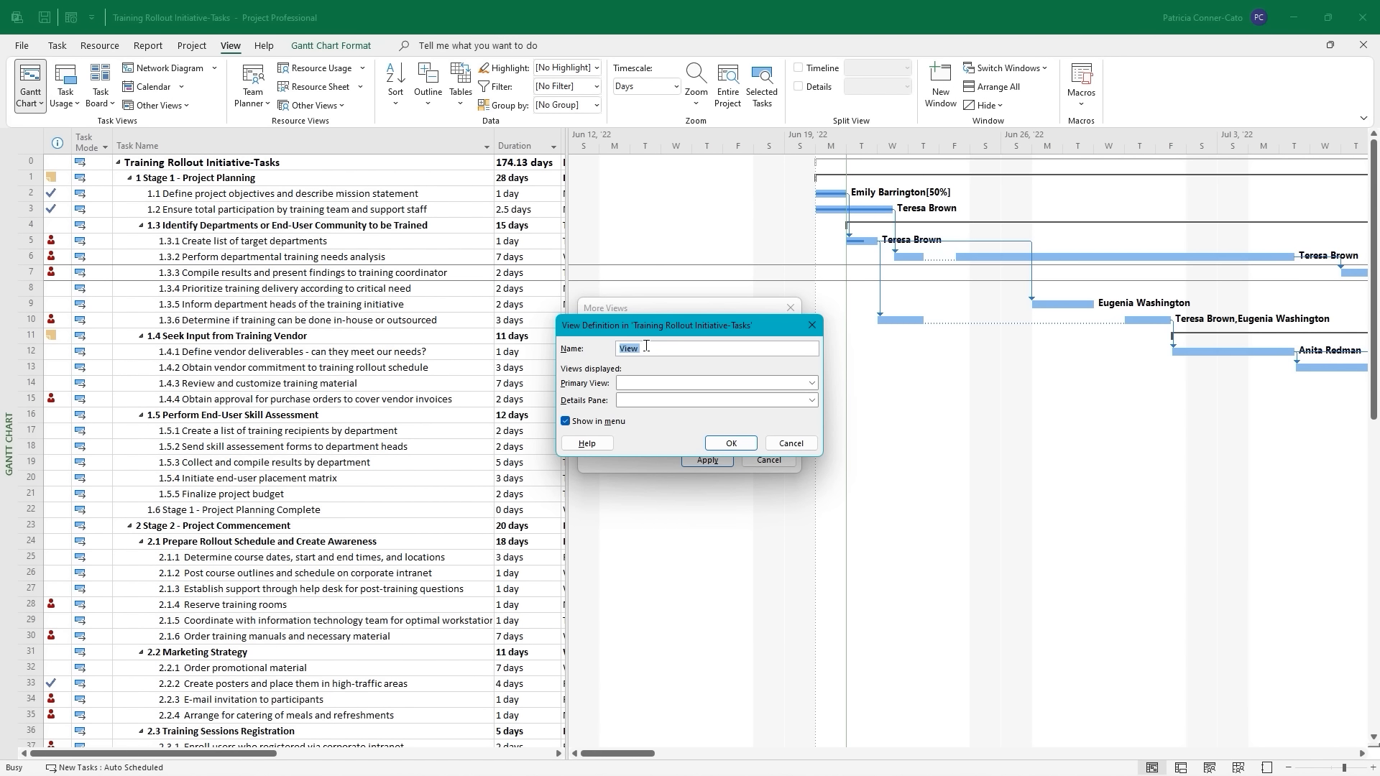
text(Gantt with Task Details)
click(645, 383)
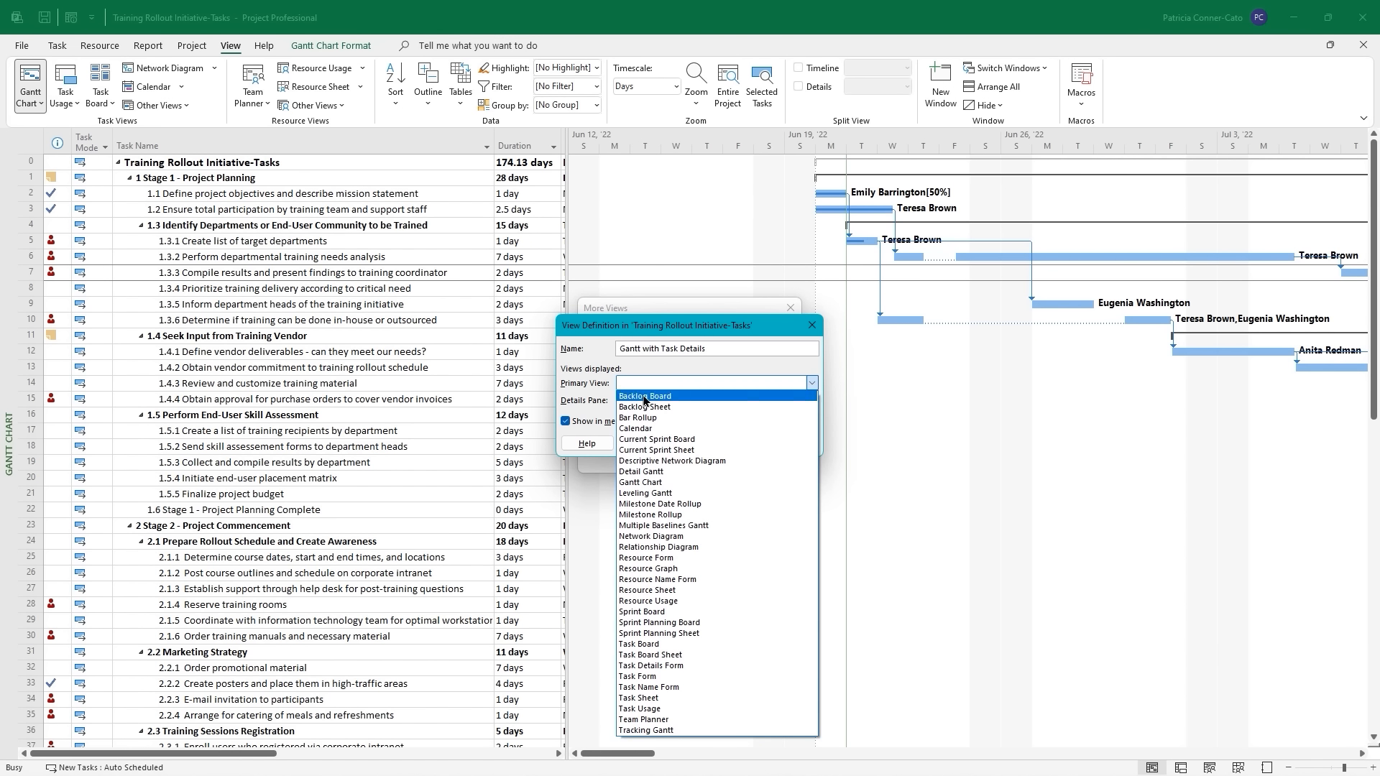
click(637, 483)
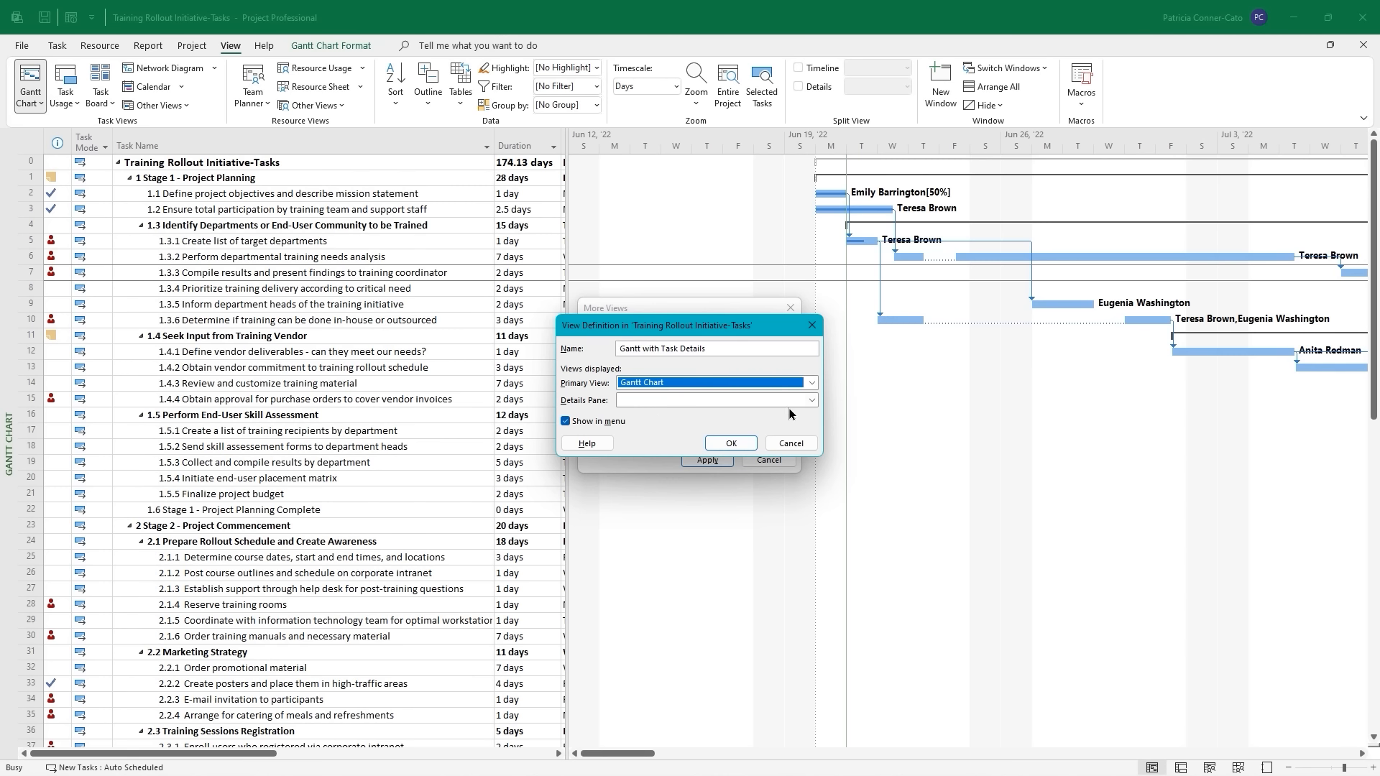
click(813, 400)
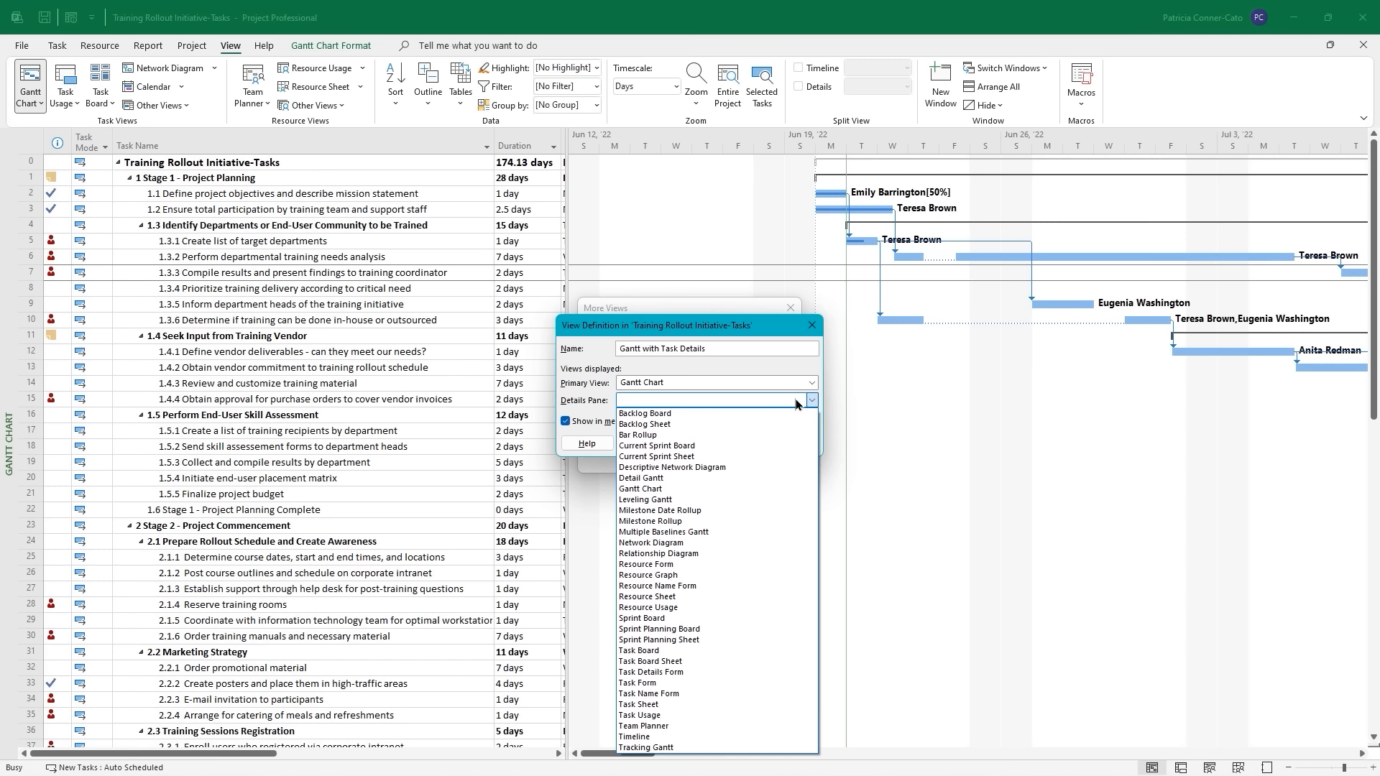
click(702, 672)
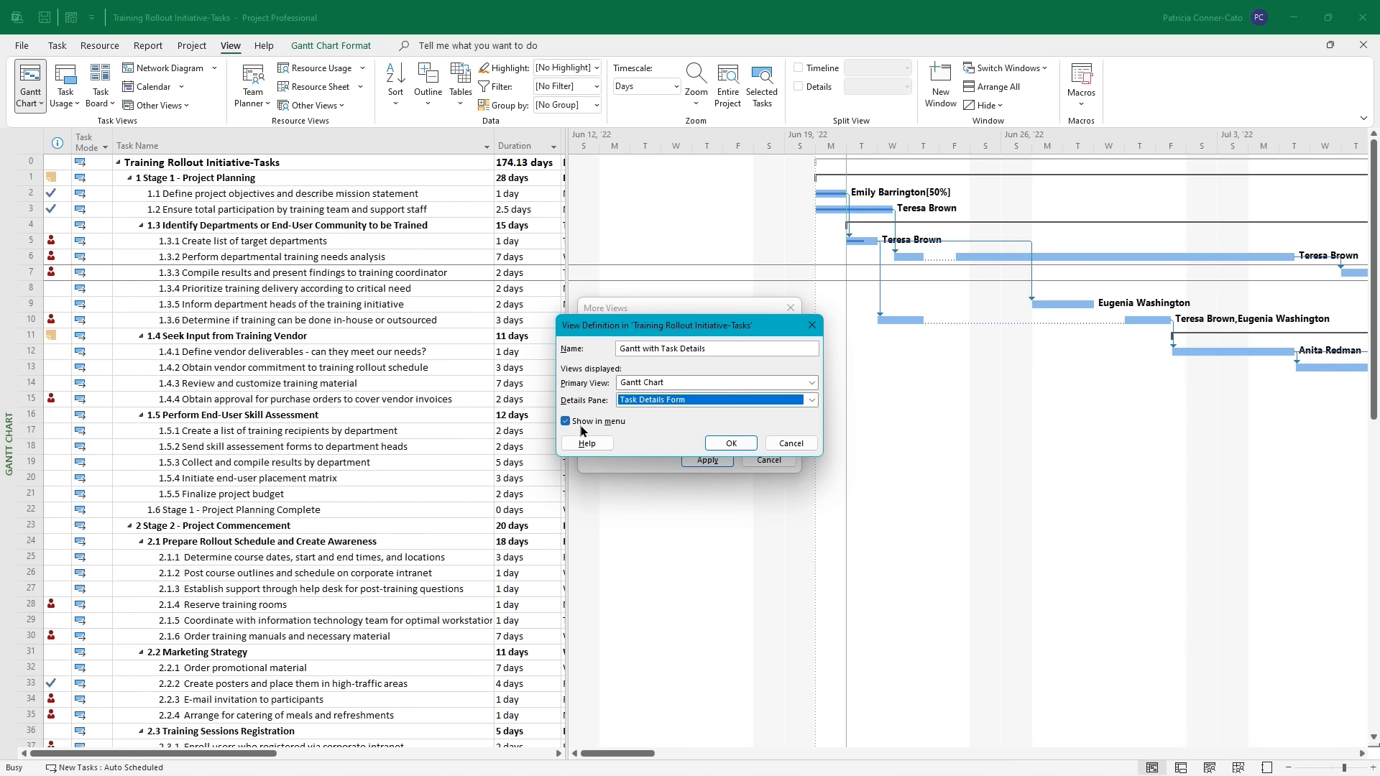
click(727, 445)
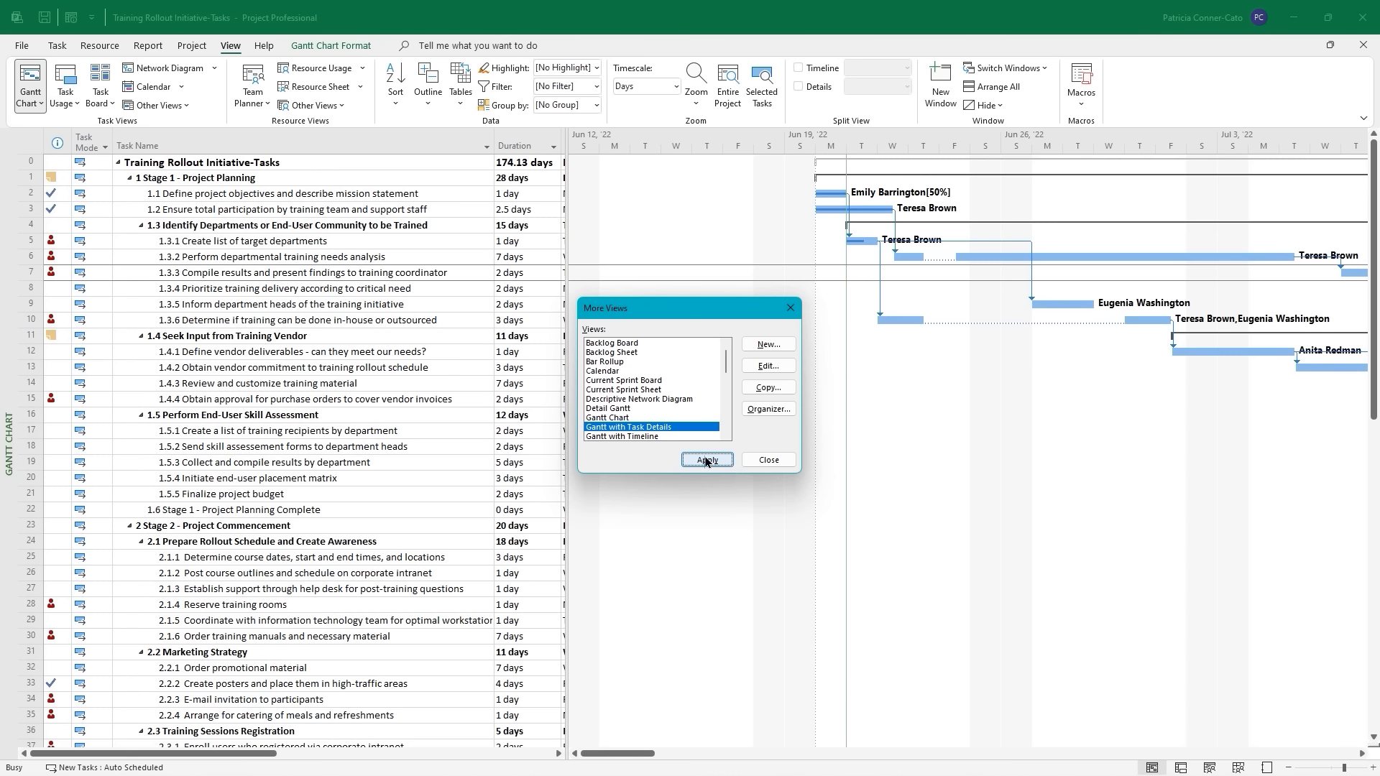
Apply the Gantt with Task Details view and widen its table area to show the Start column.
click(707, 460)
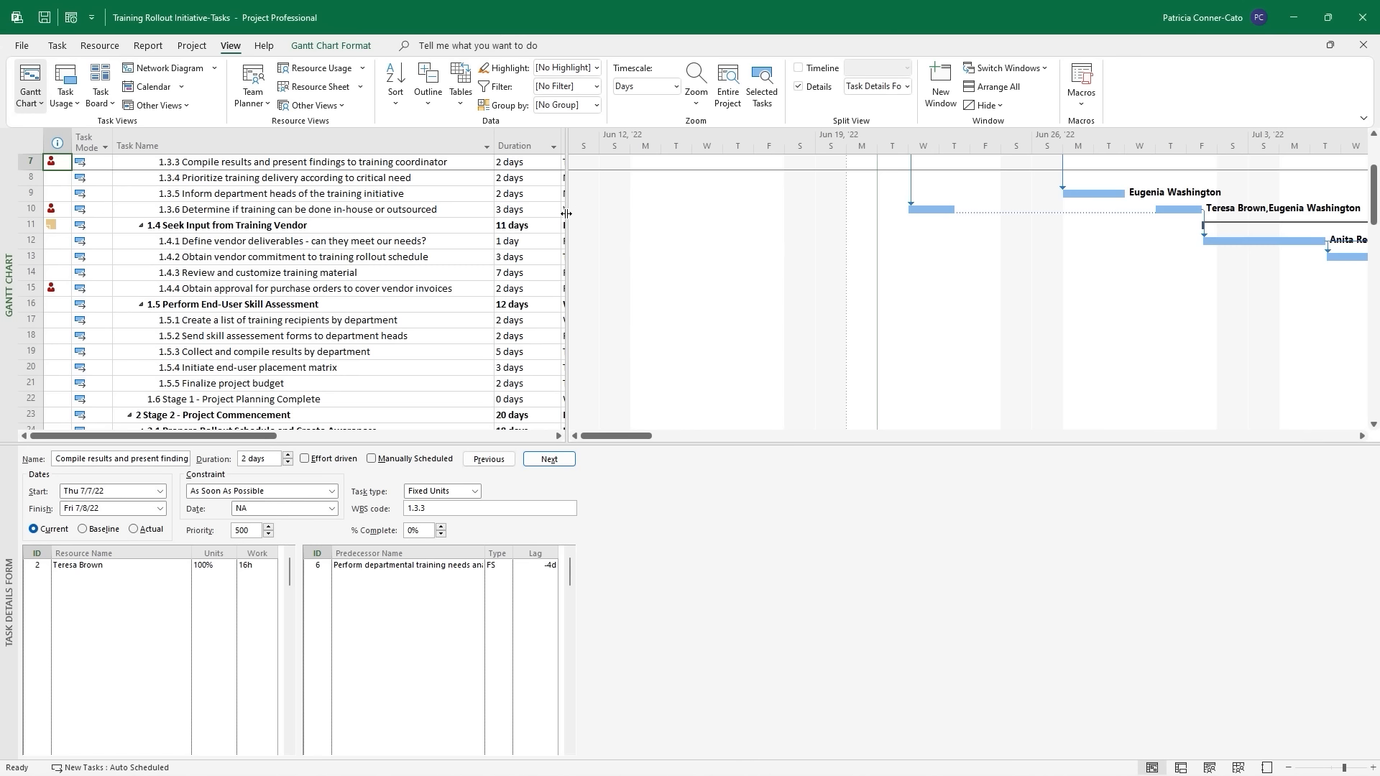
drag(566, 213, 668, 213)
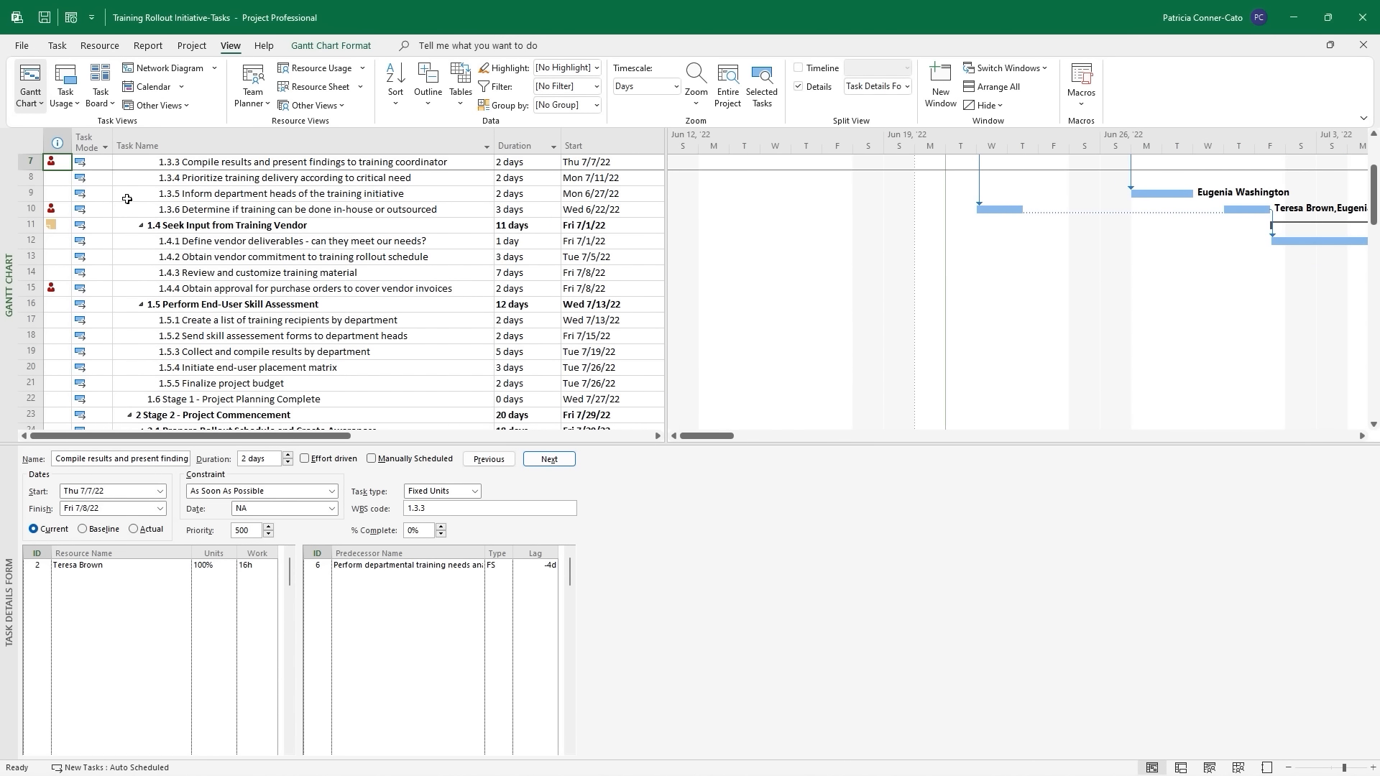
scroll(126, 197, up, 2)
scroll(126, 197, up, 1)
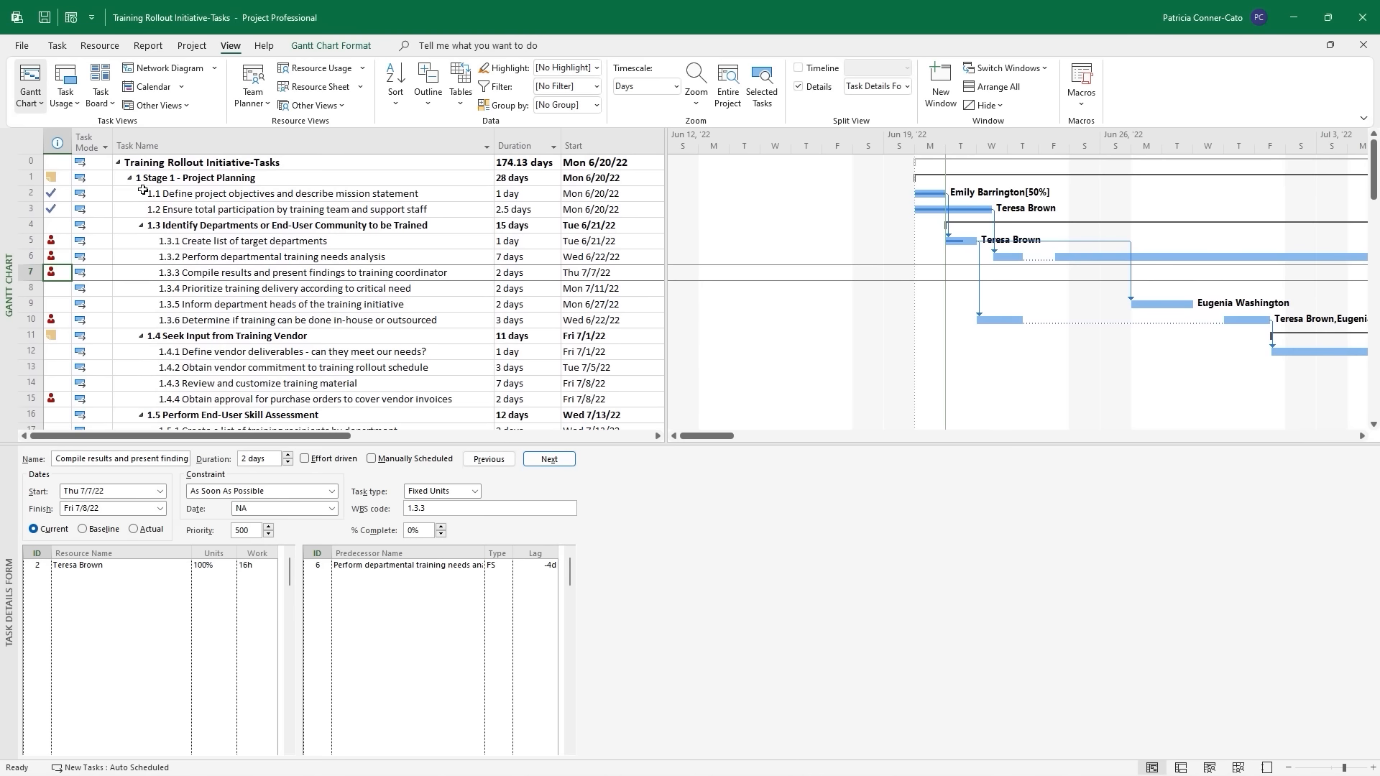
Bring task 1.1's bar into view on the timescale and review task 1.2's resource and predecessor fields in the details form.
right_click(143, 193)
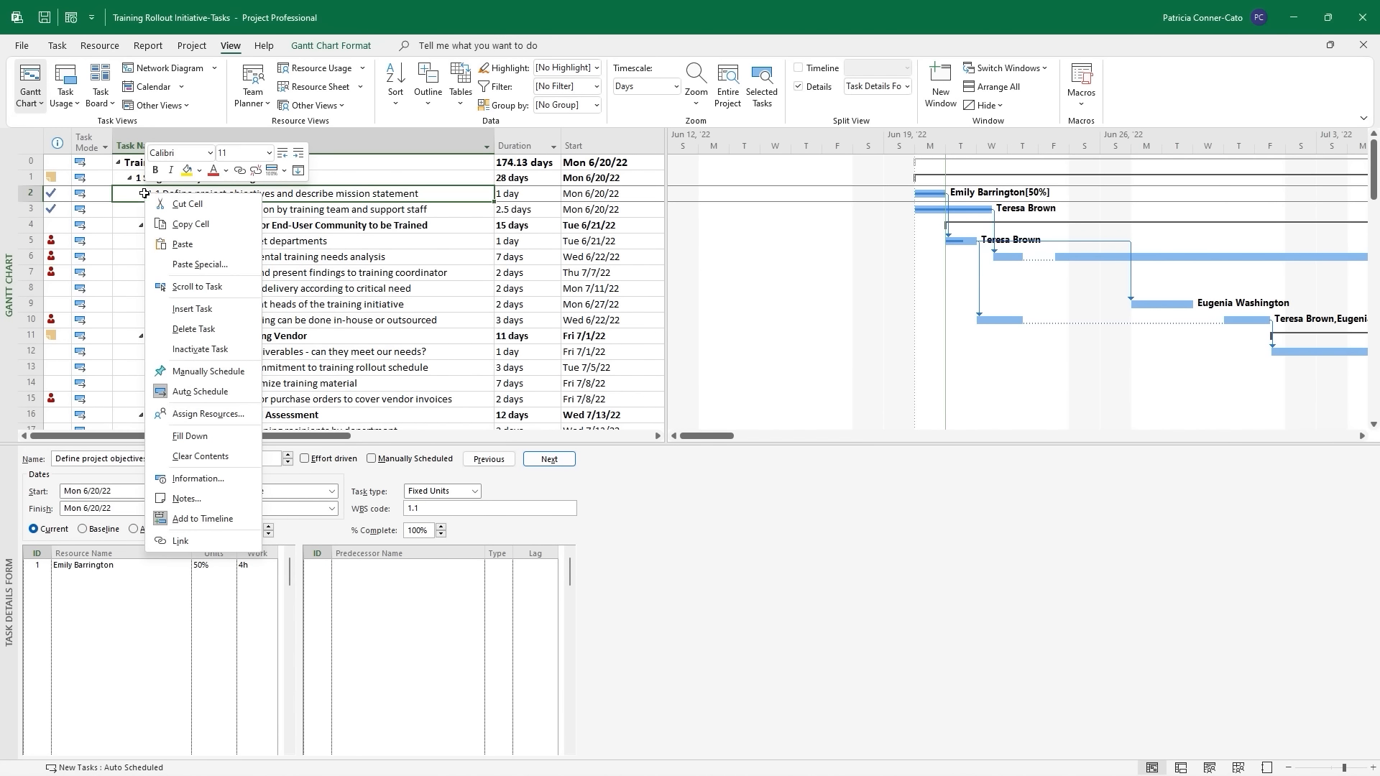
click(194, 283)
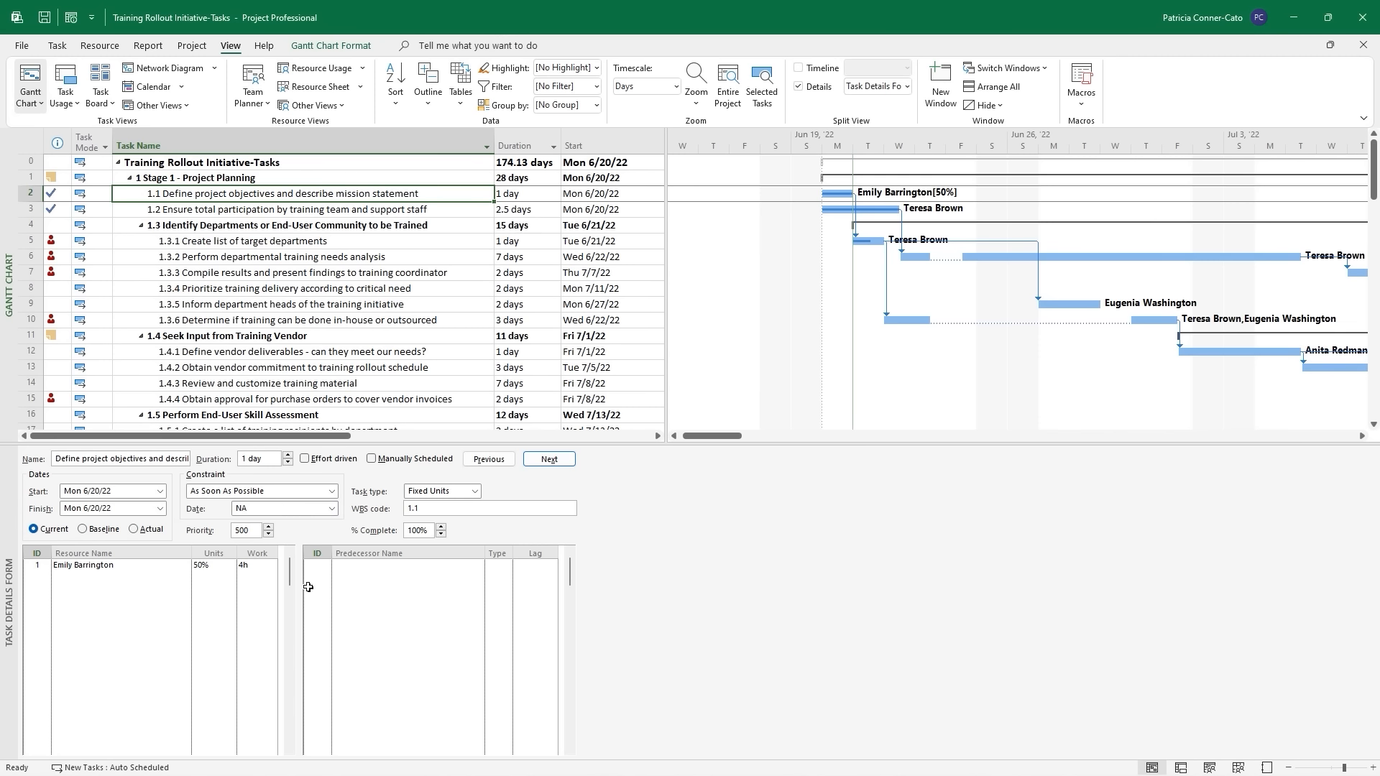
click(191, 208)
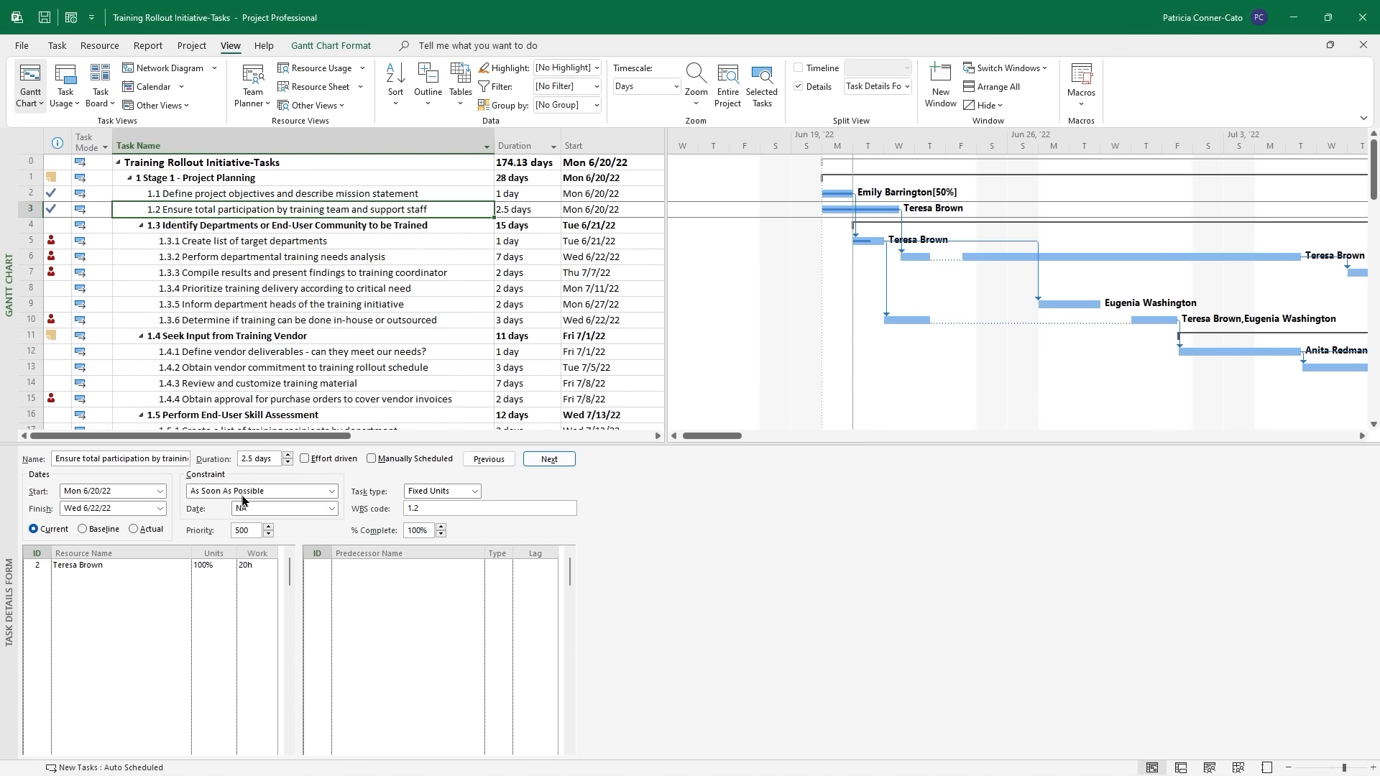
click(123, 566)
click(123, 566)
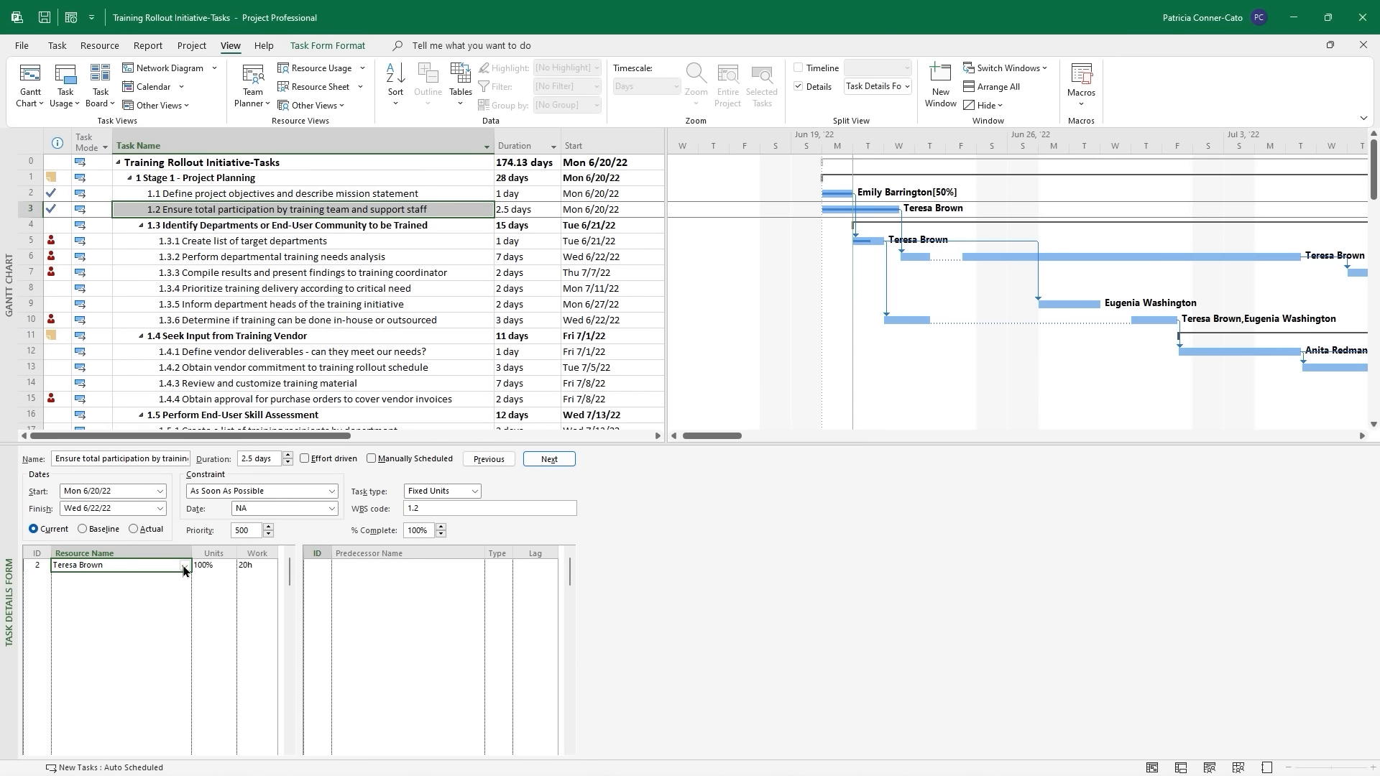
click(532, 571)
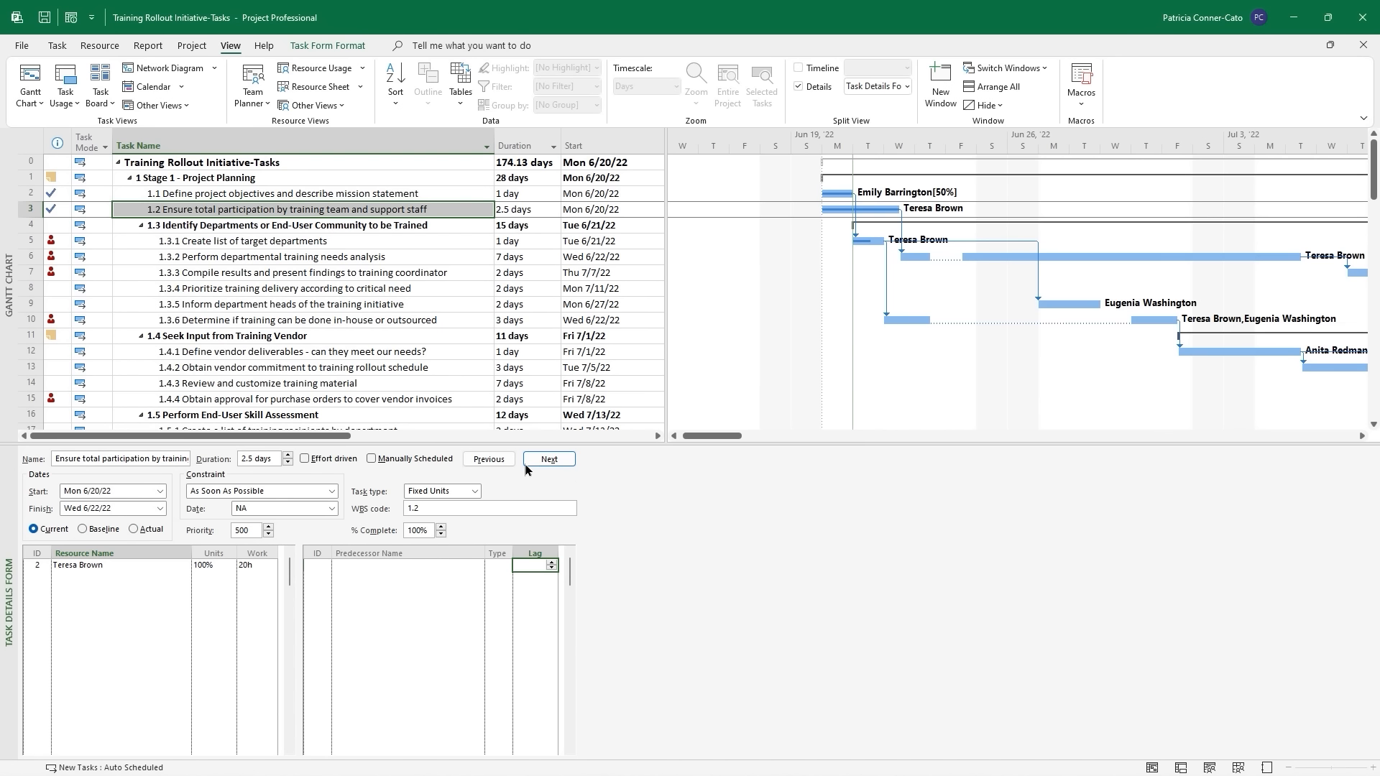
Check the full list of views for the custom Gantt with Task Details entry, leaving the current view applied.
click(184, 106)
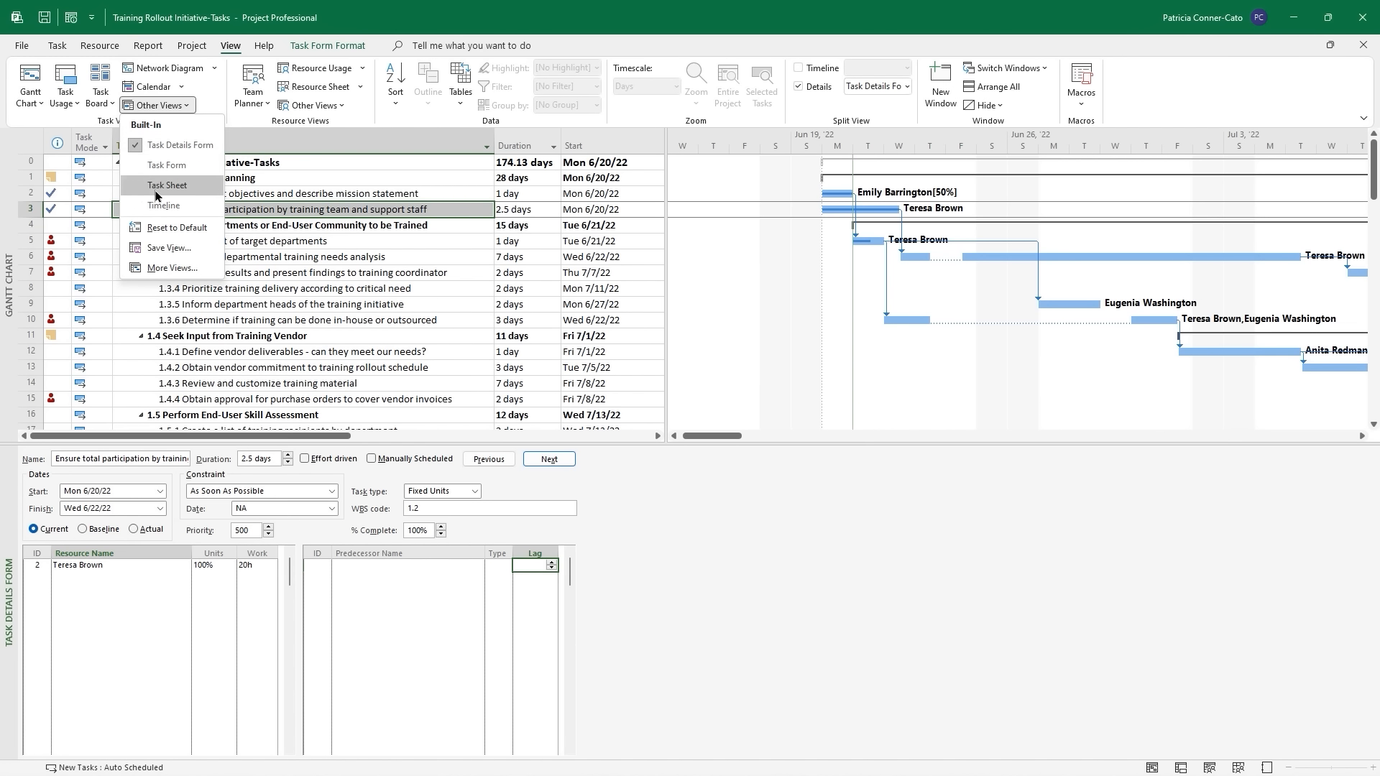
click(171, 268)
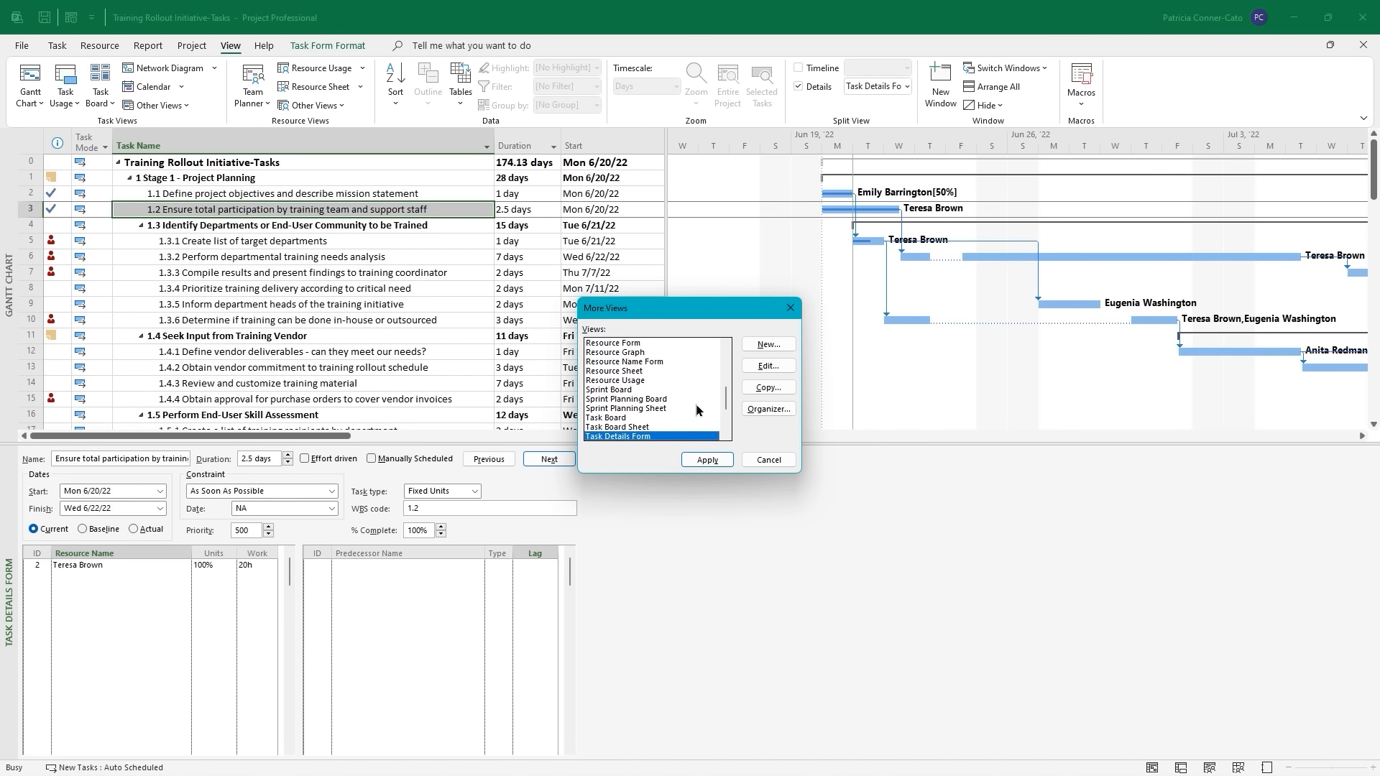
scroll(696, 402, up, 6)
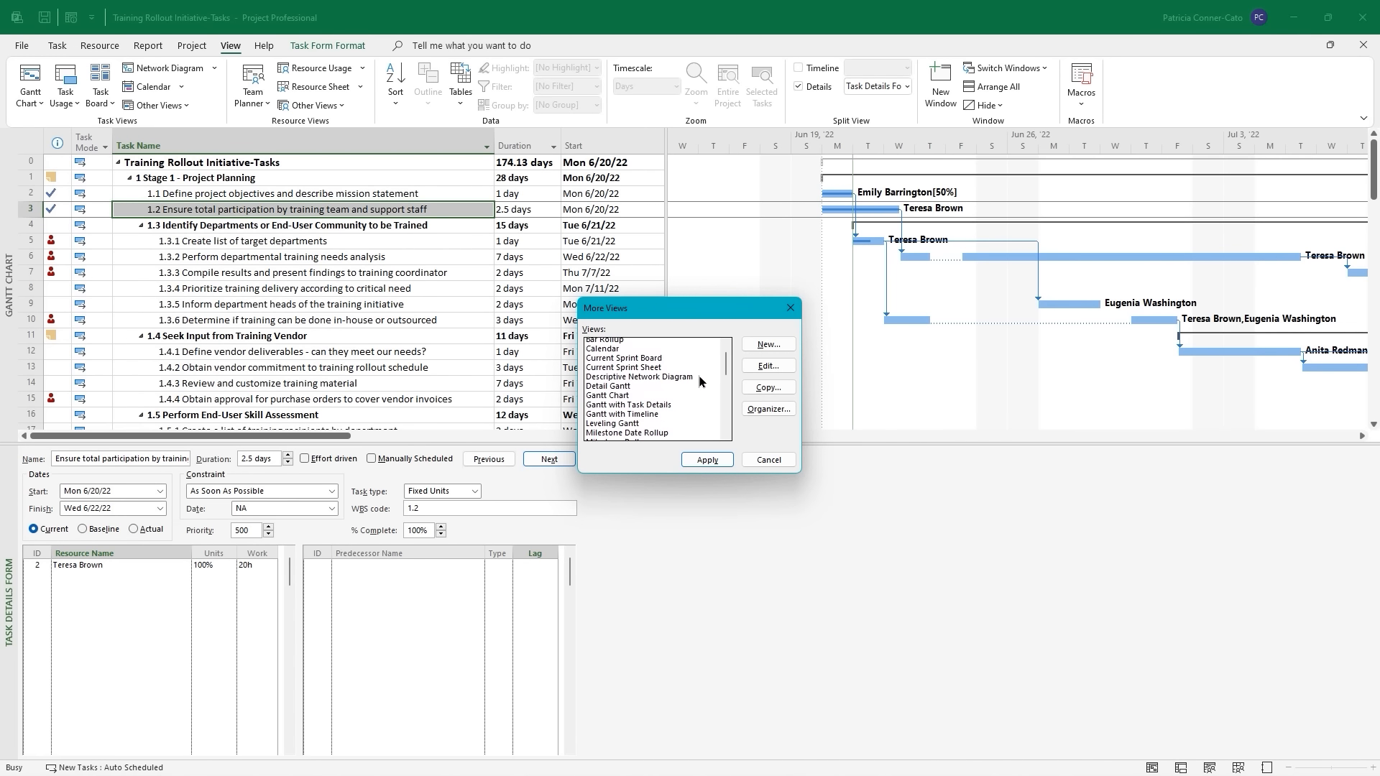
scroll(699, 378, up, 1)
scroll(699, 378, down, 1)
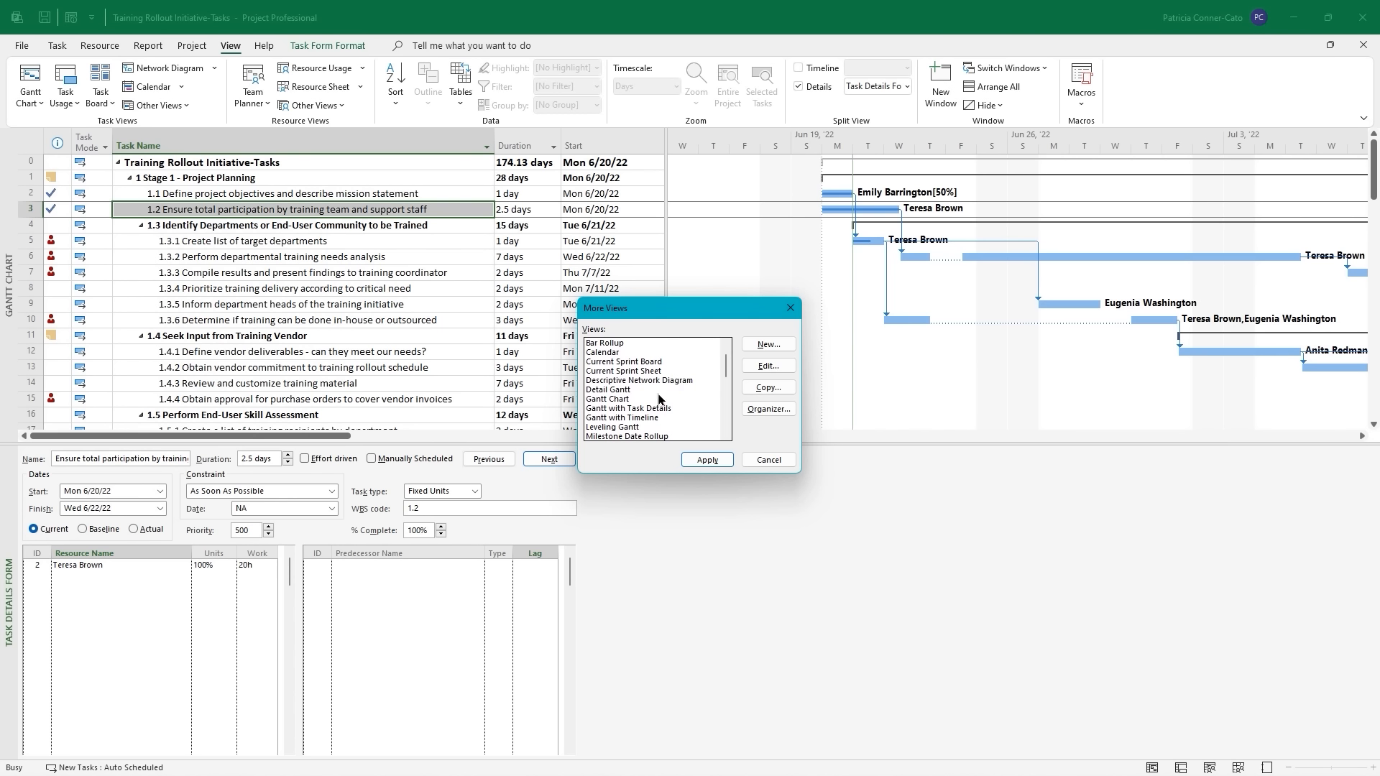
click(781, 462)
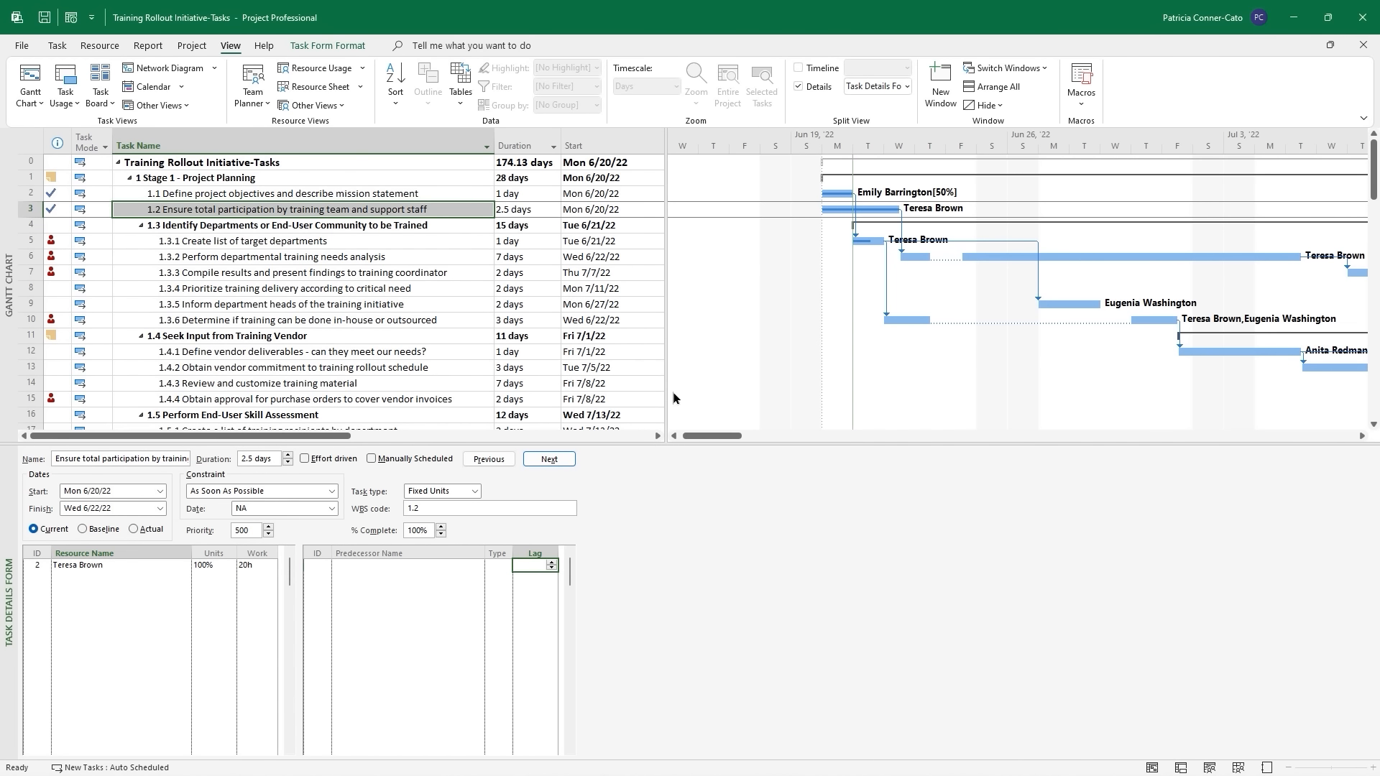
Remove the split to leave only the Gantt Chart, and reapply the Gantt with Task Details view from the full list of views.
double_click(664, 444)
double_click(665, 445)
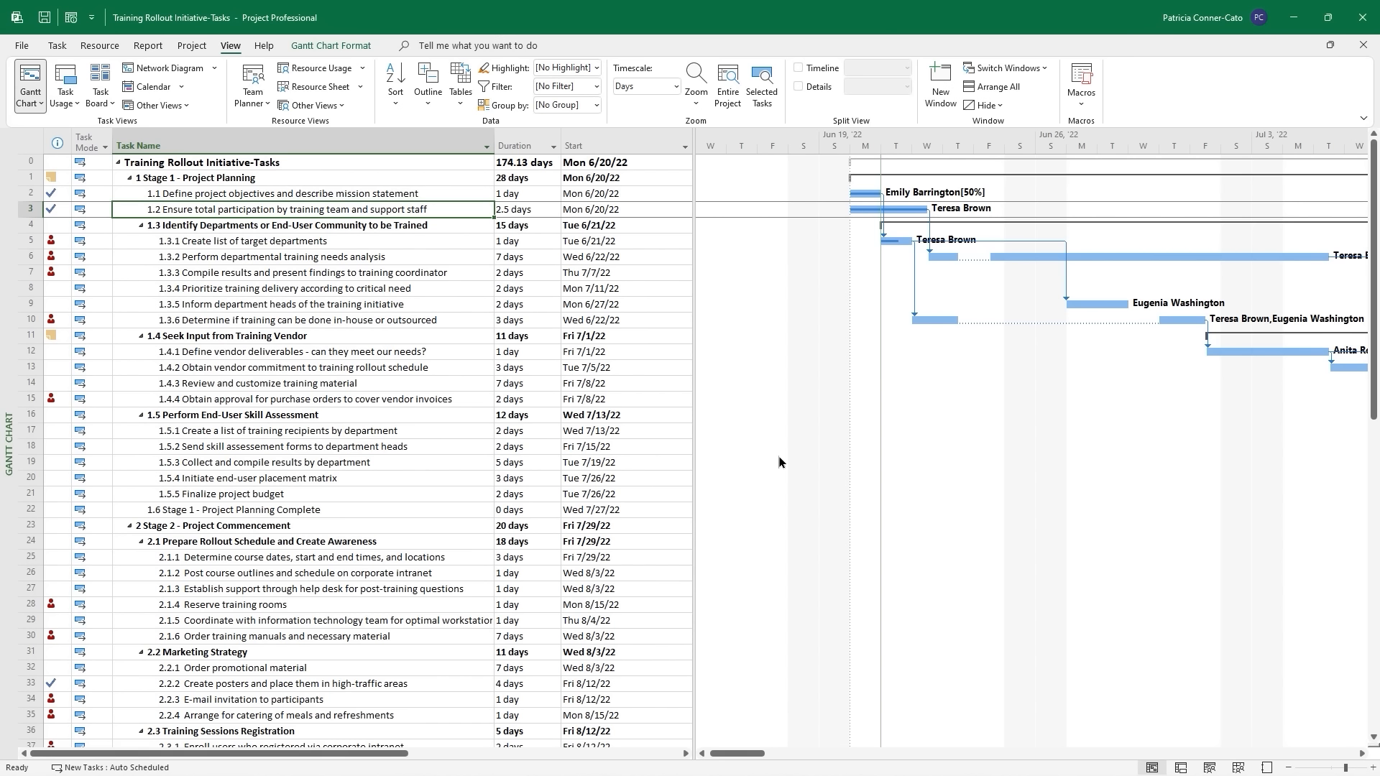
click(186, 107)
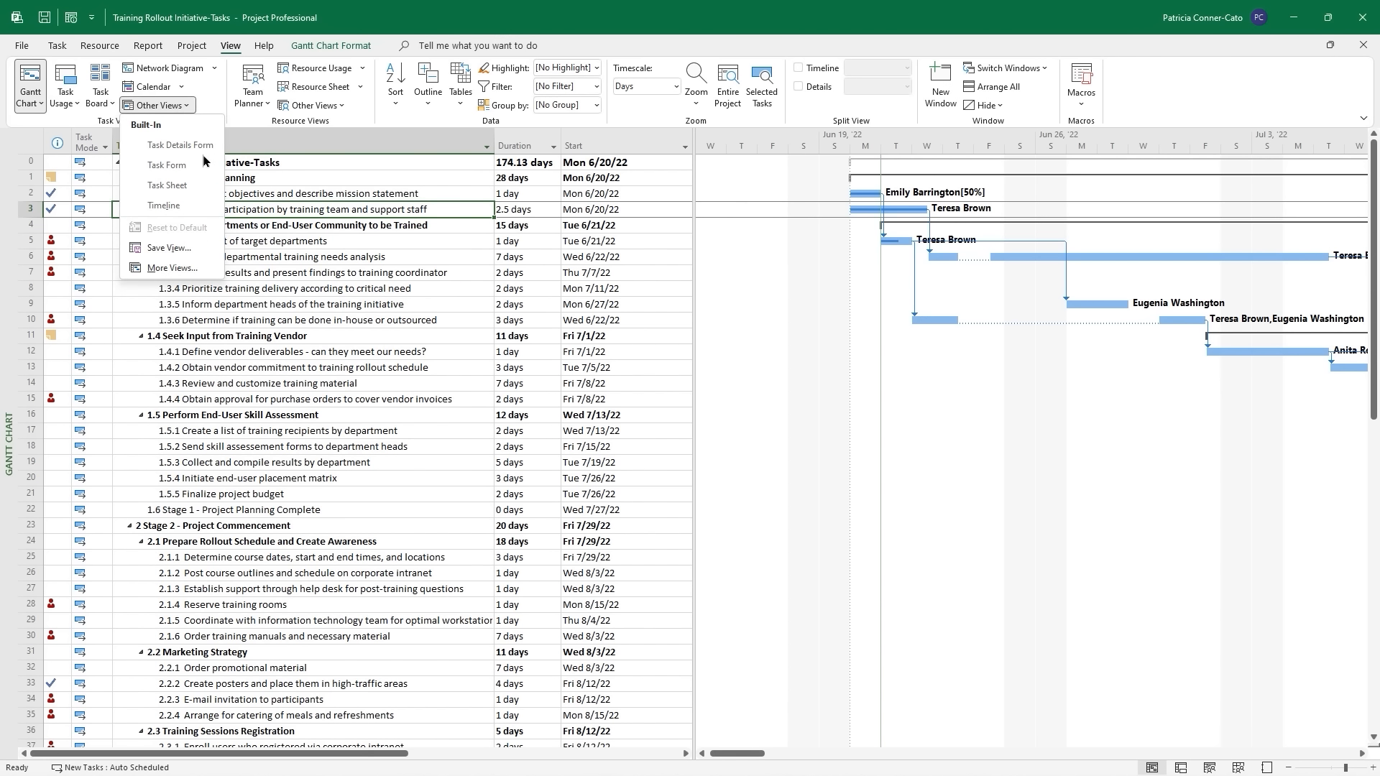
click(191, 270)
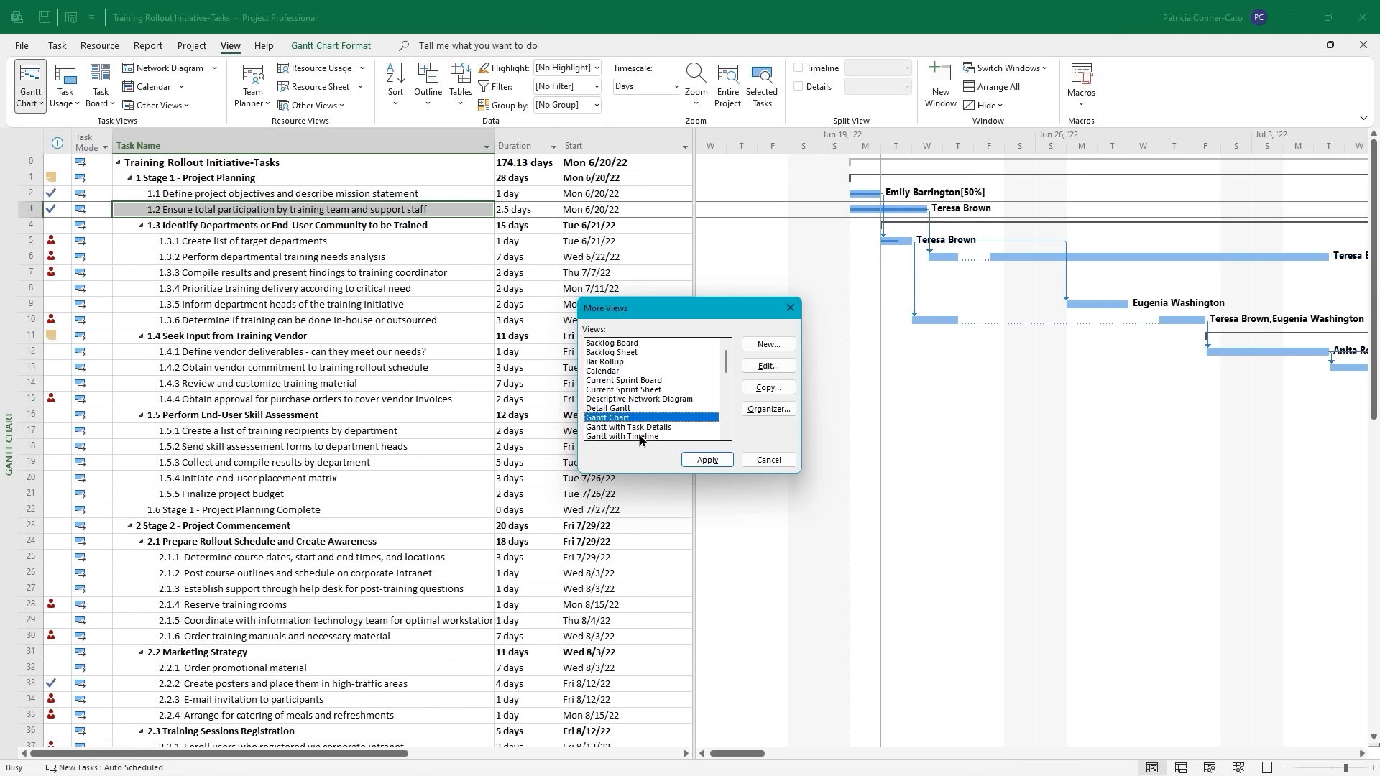
scroll(709, 394, down, 2)
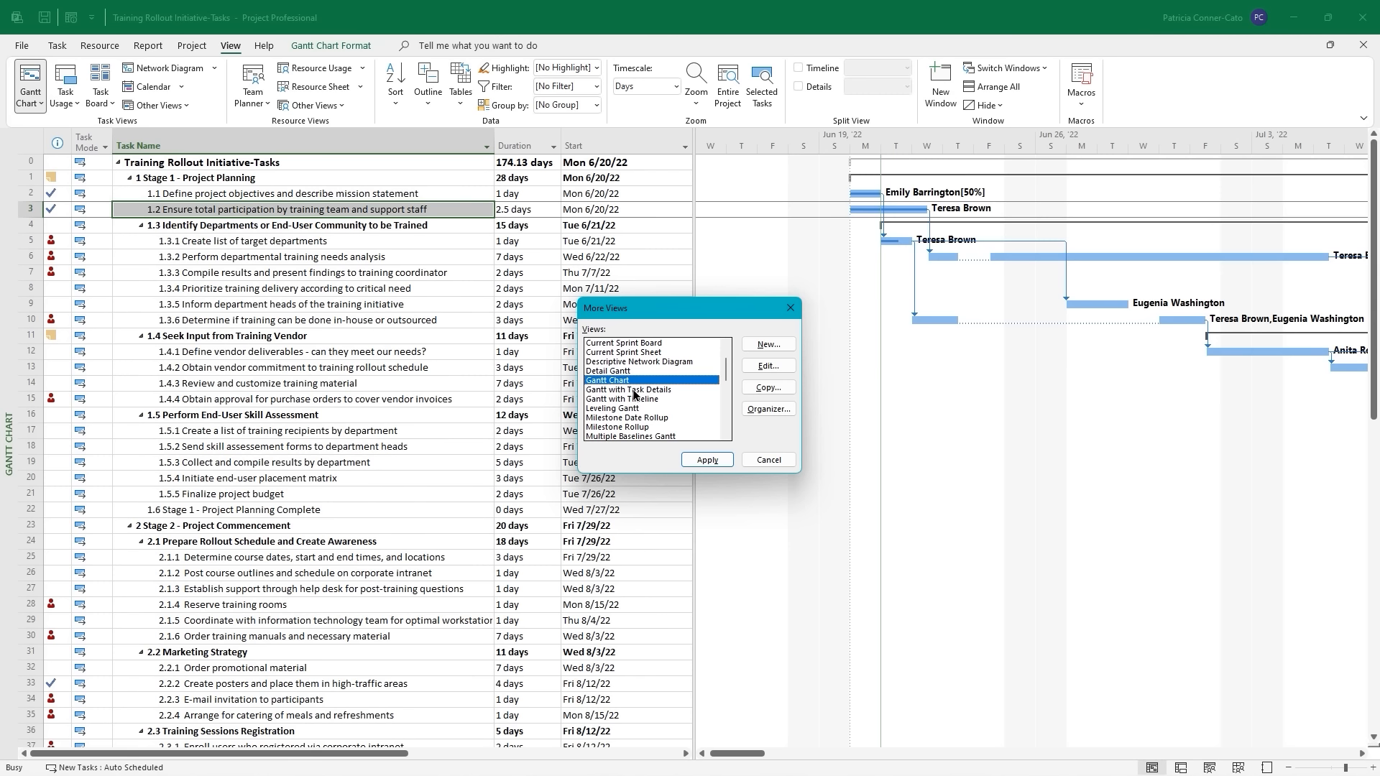
double_click(632, 391)
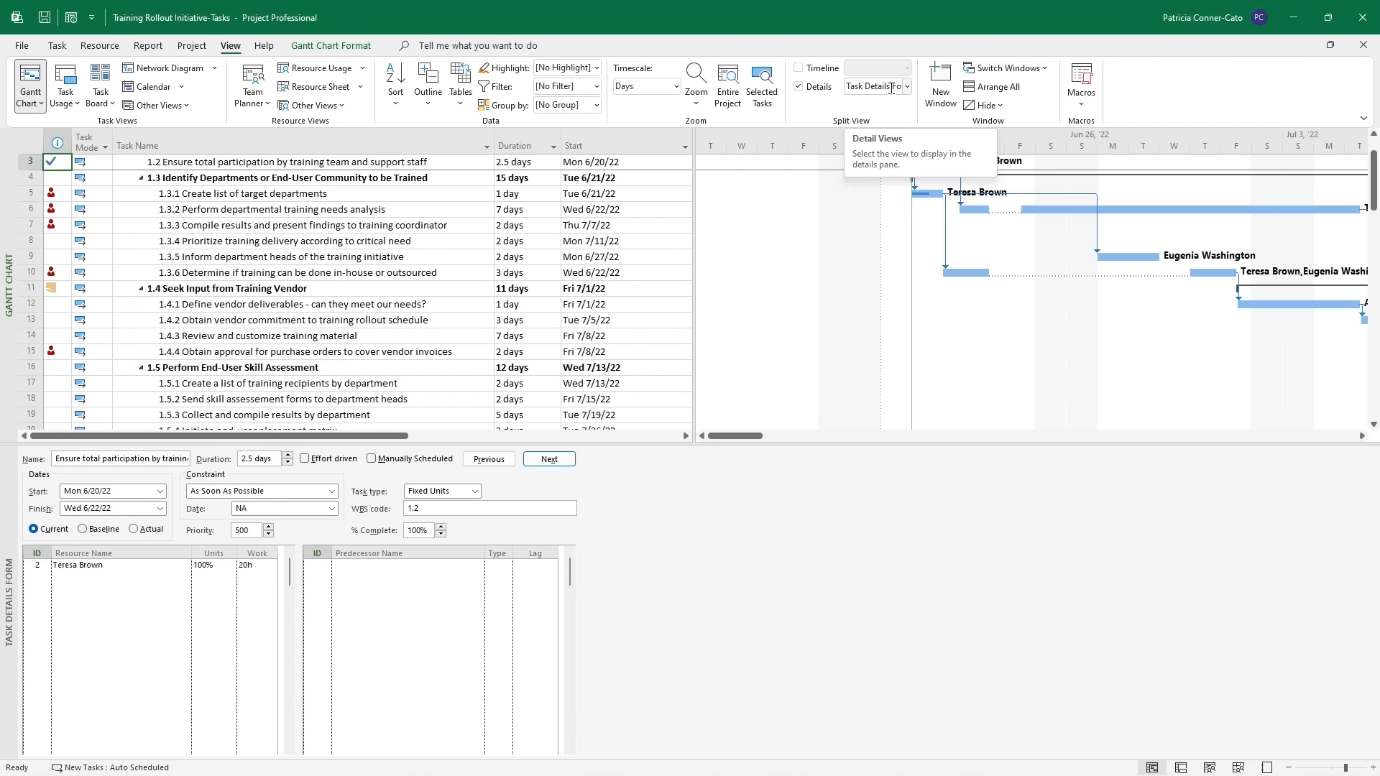
Hide the details pane and switch the project to the Network Diagram view.
click(798, 87)
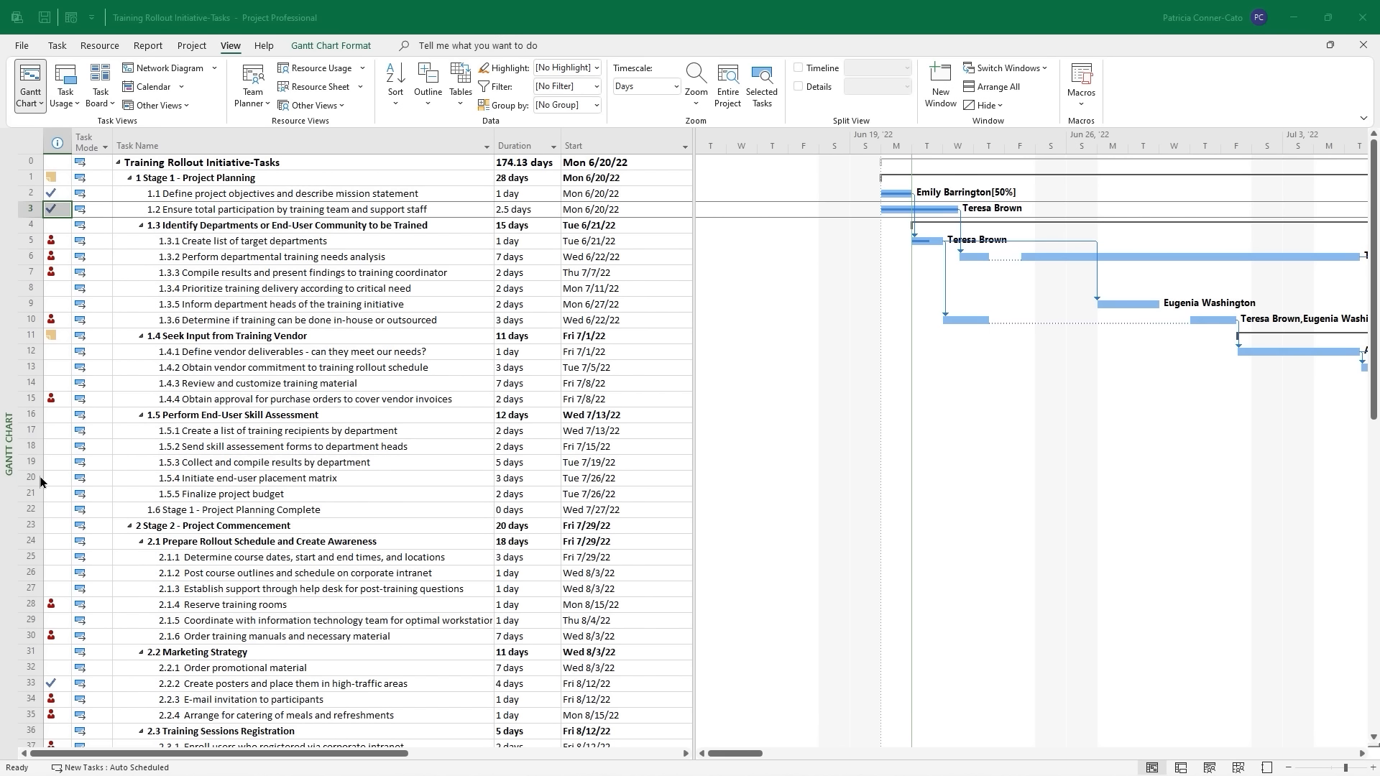
right_click(9, 448)
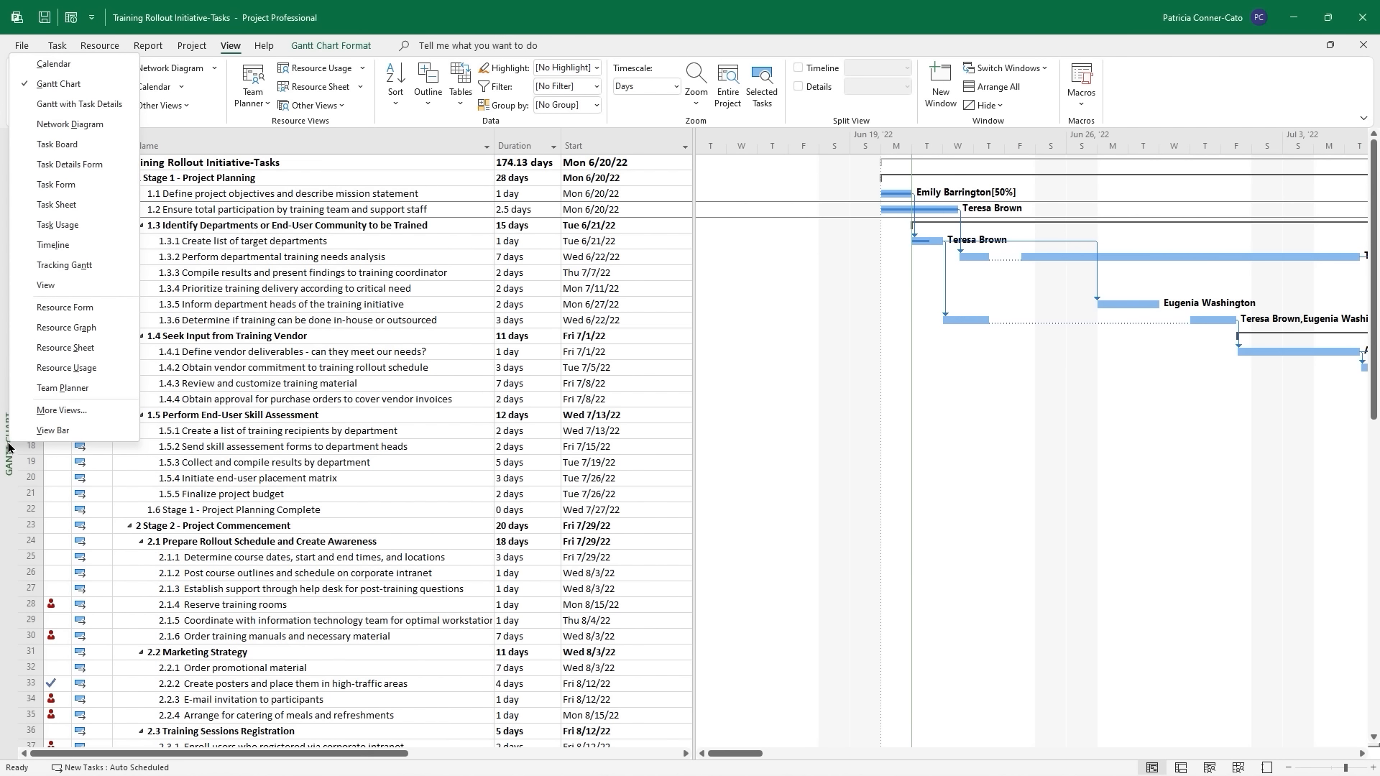
click(59, 125)
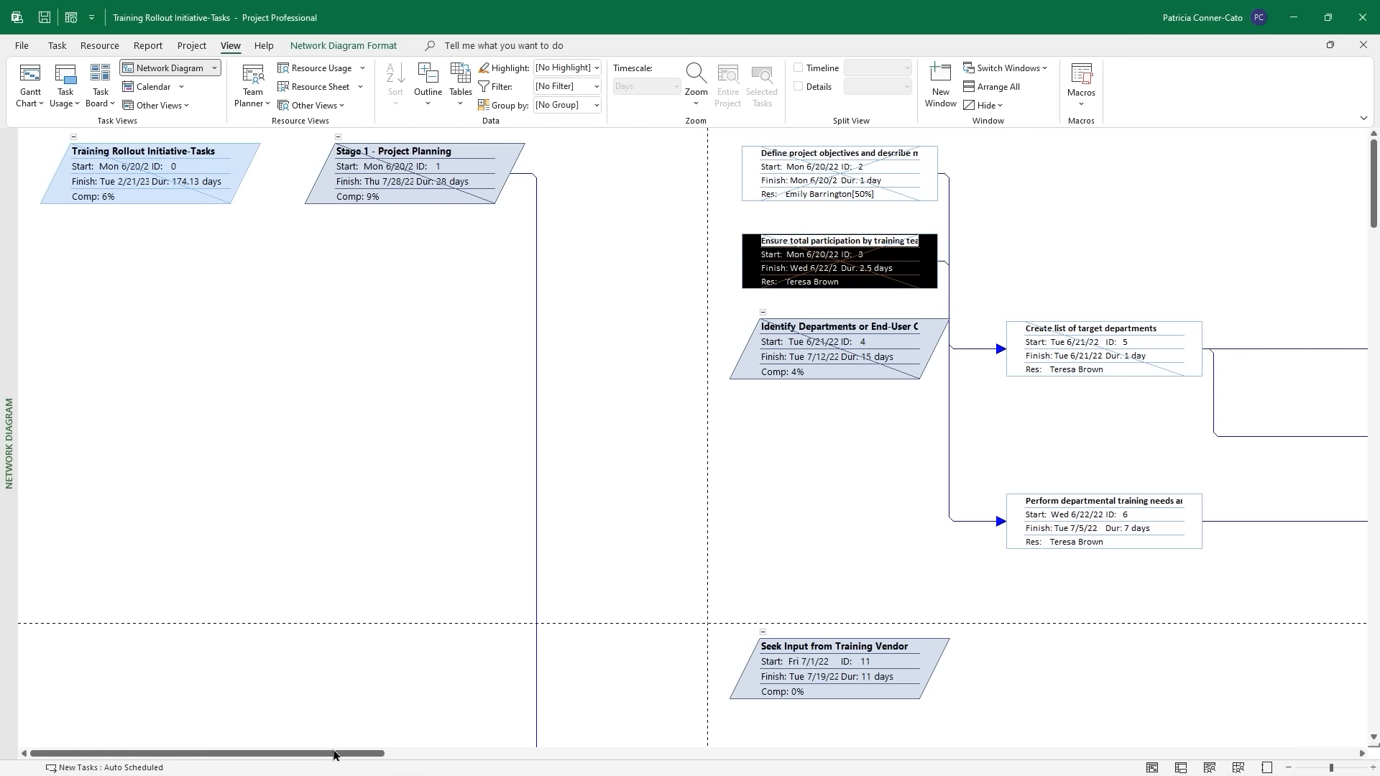
Examine the network diagram's summary and task boxes and their links from Stage 1 through Stage 3.
drag(344, 755, 298, 771)
scroll(633, 364, down, 1)
scroll(632, 367, down, 3)
scroll(628, 367, up, 4)
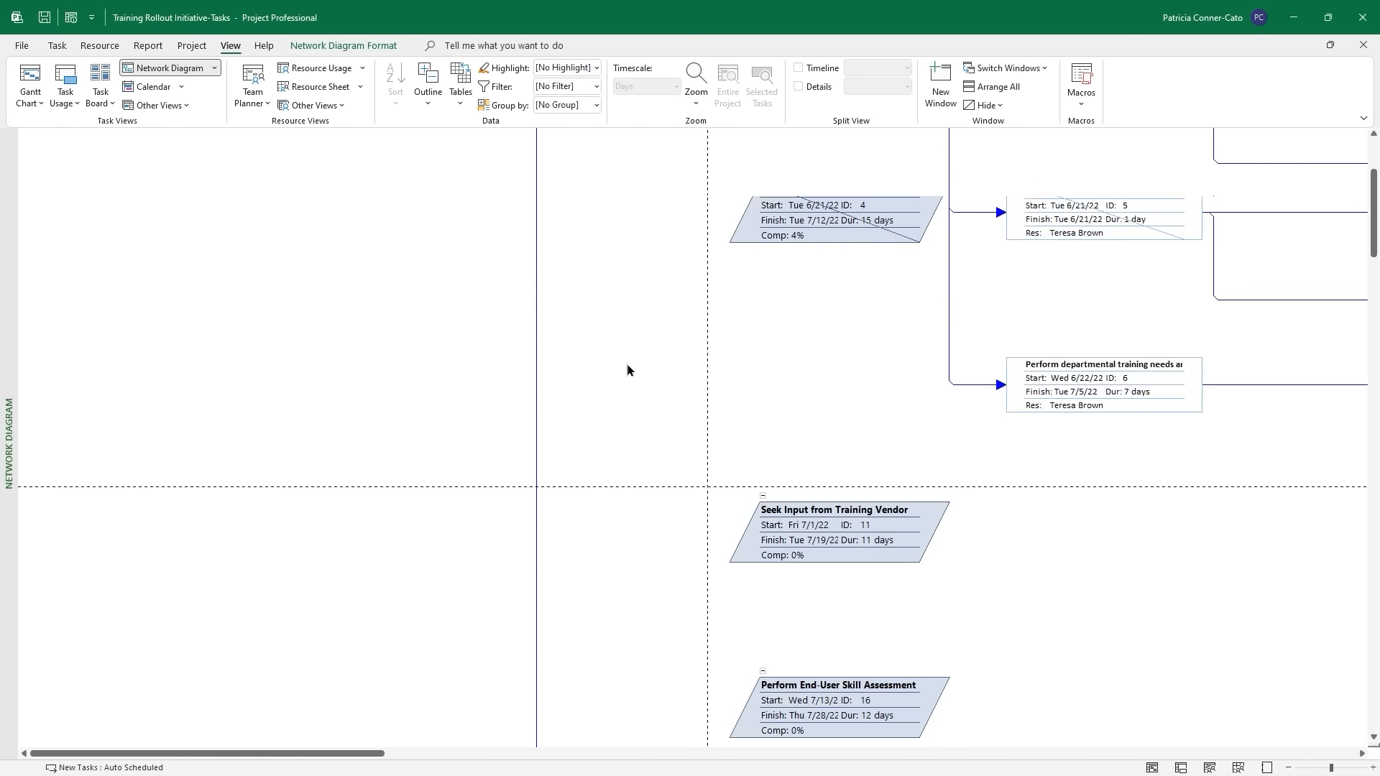
scroll(555, 306, down, 9)
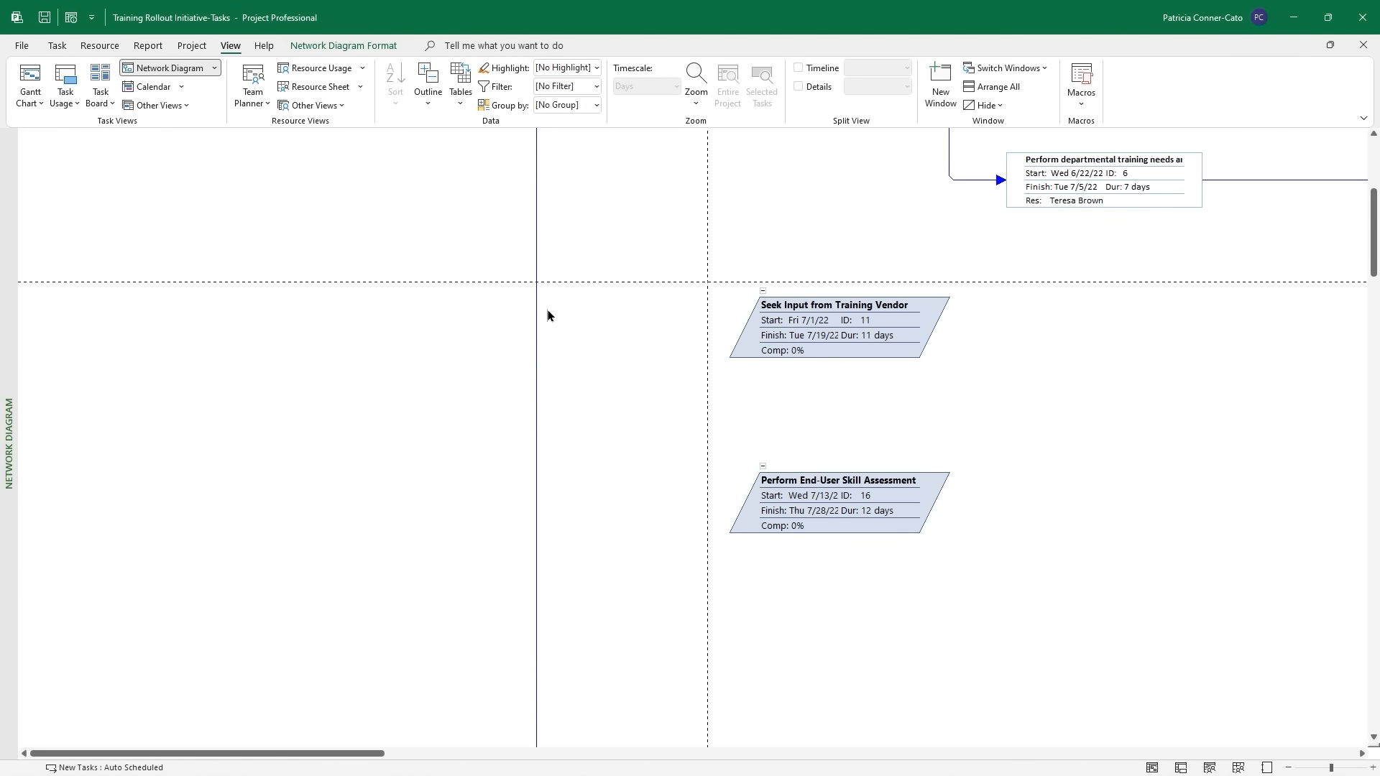
scroll(548, 314, up, 9)
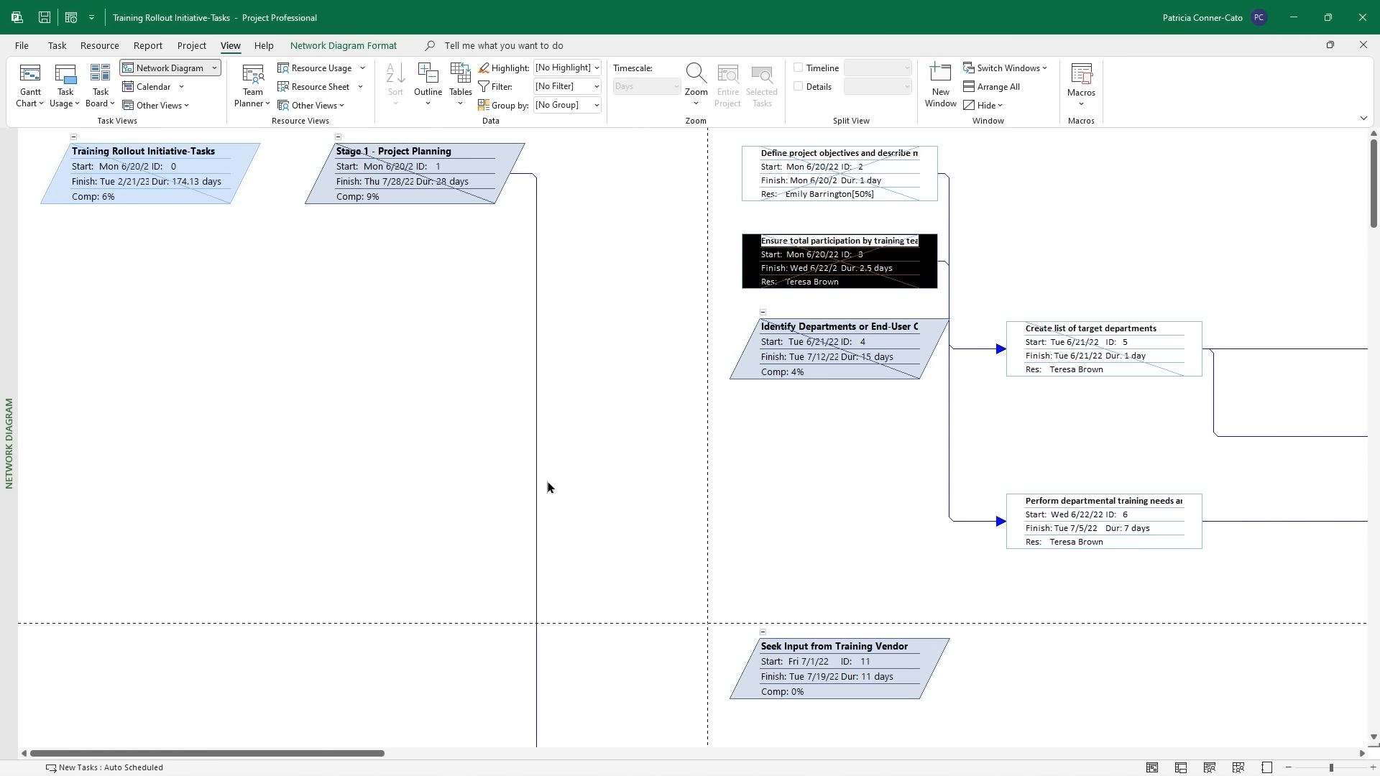
scroll(535, 472, down, 9)
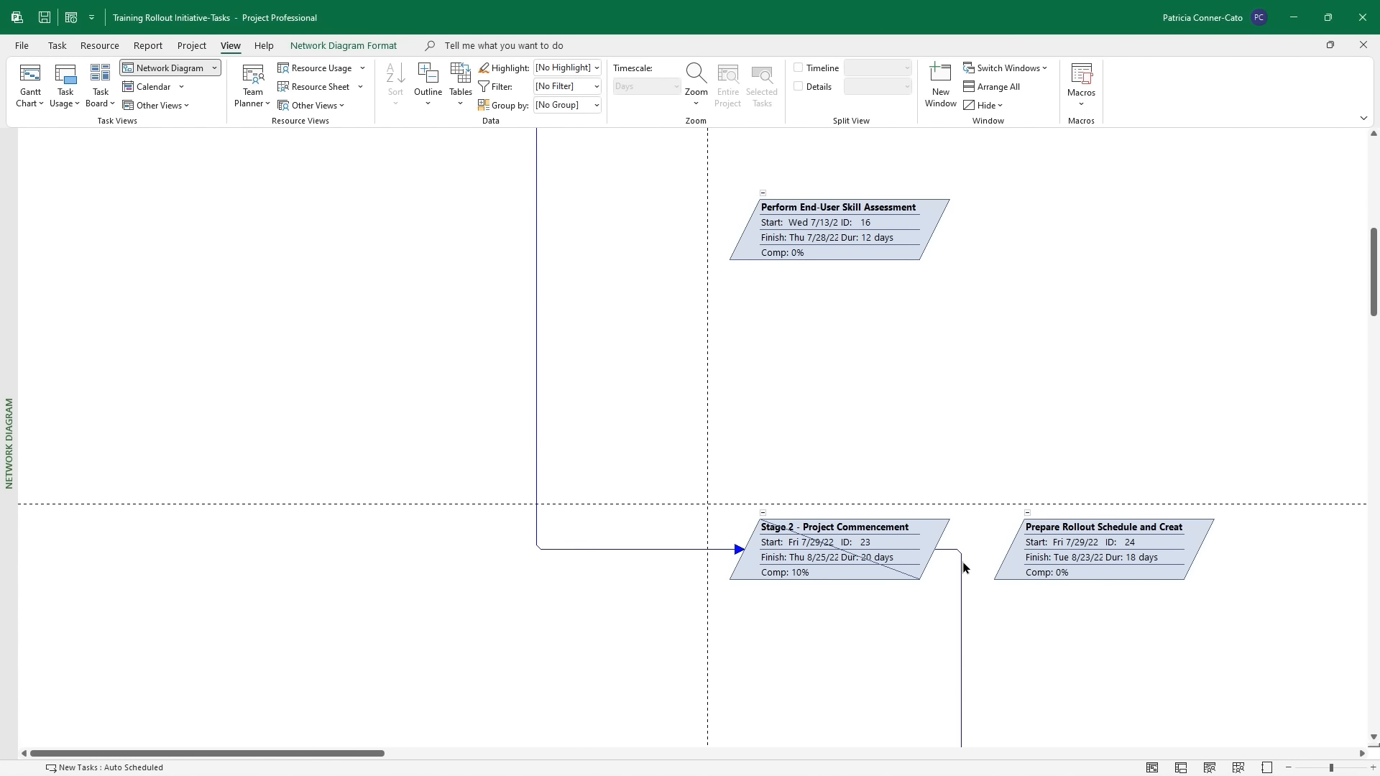
scroll(963, 568, down, 9)
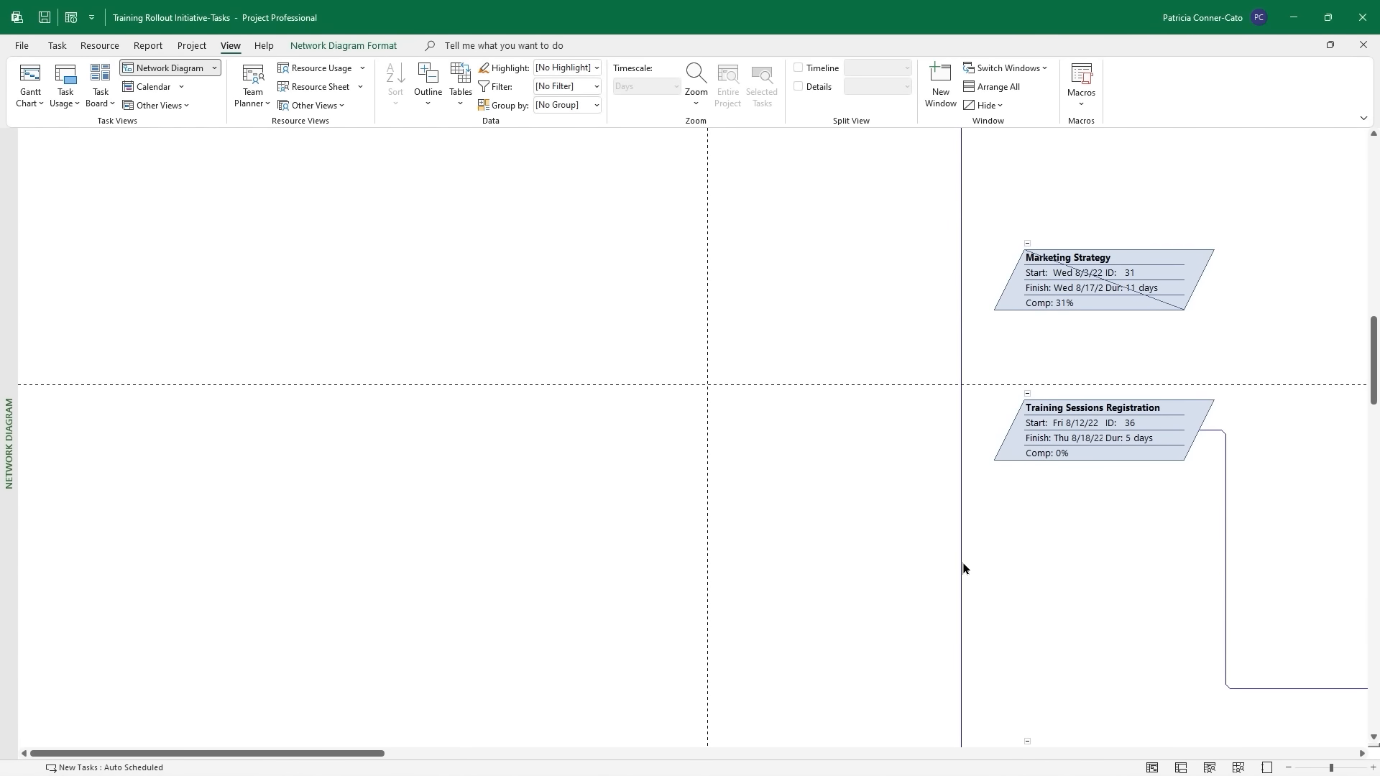
scroll(964, 568, down, 8)
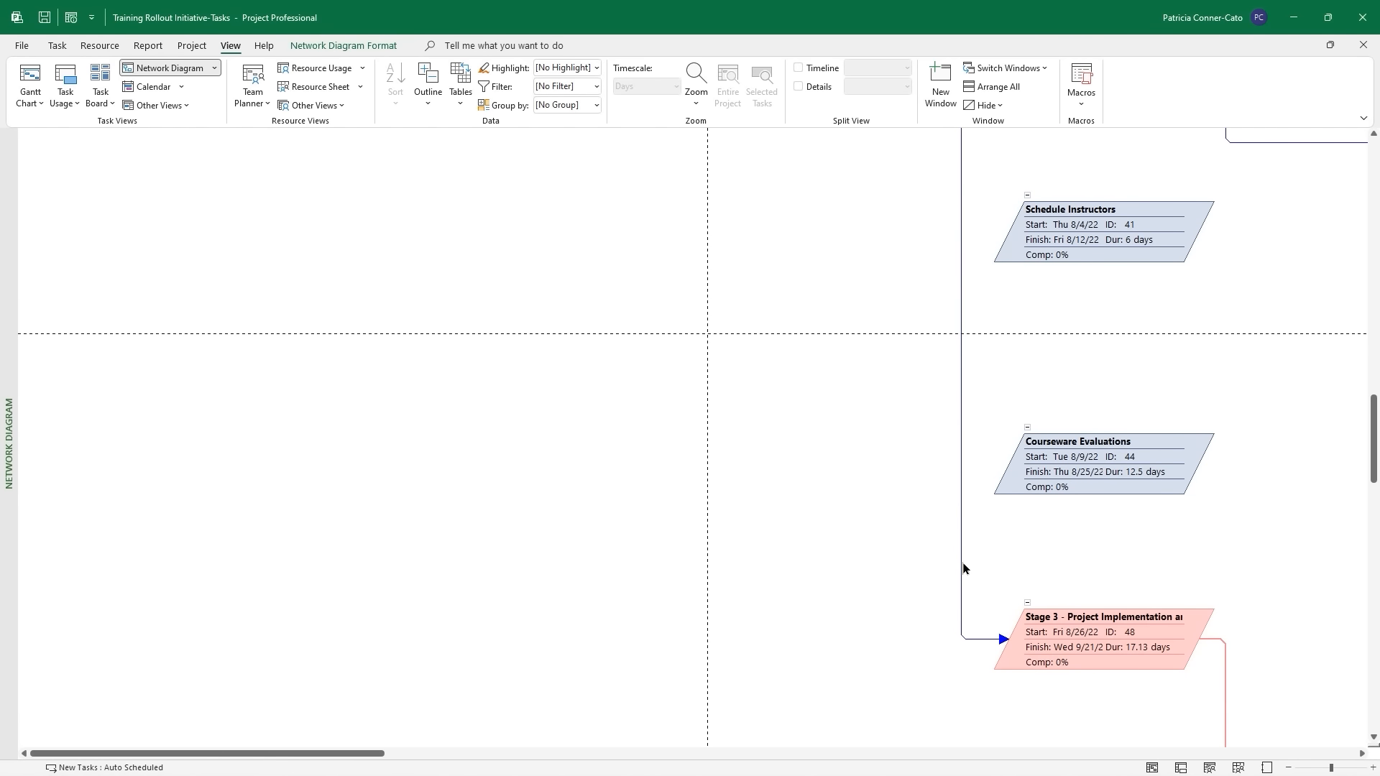
scroll(964, 568, up, 15)
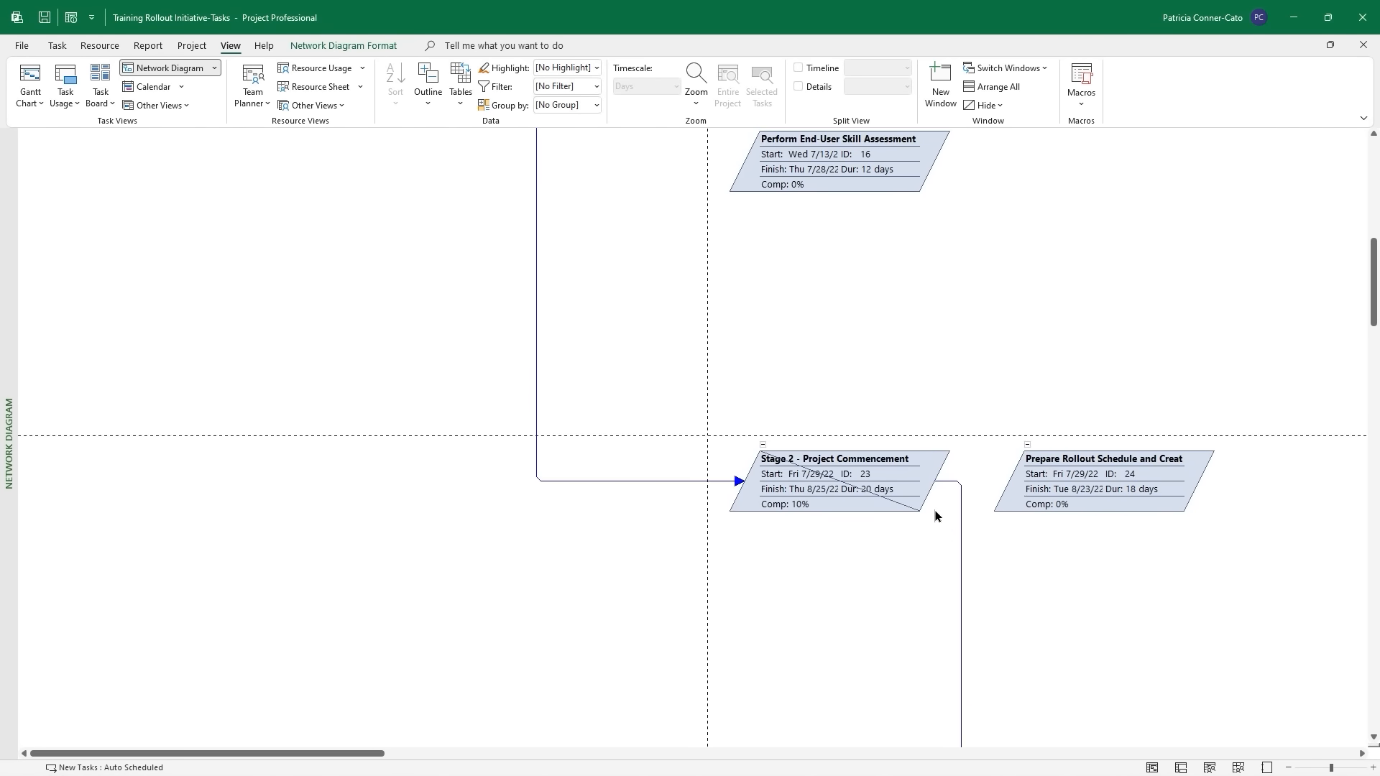
scroll(927, 503, up, 10)
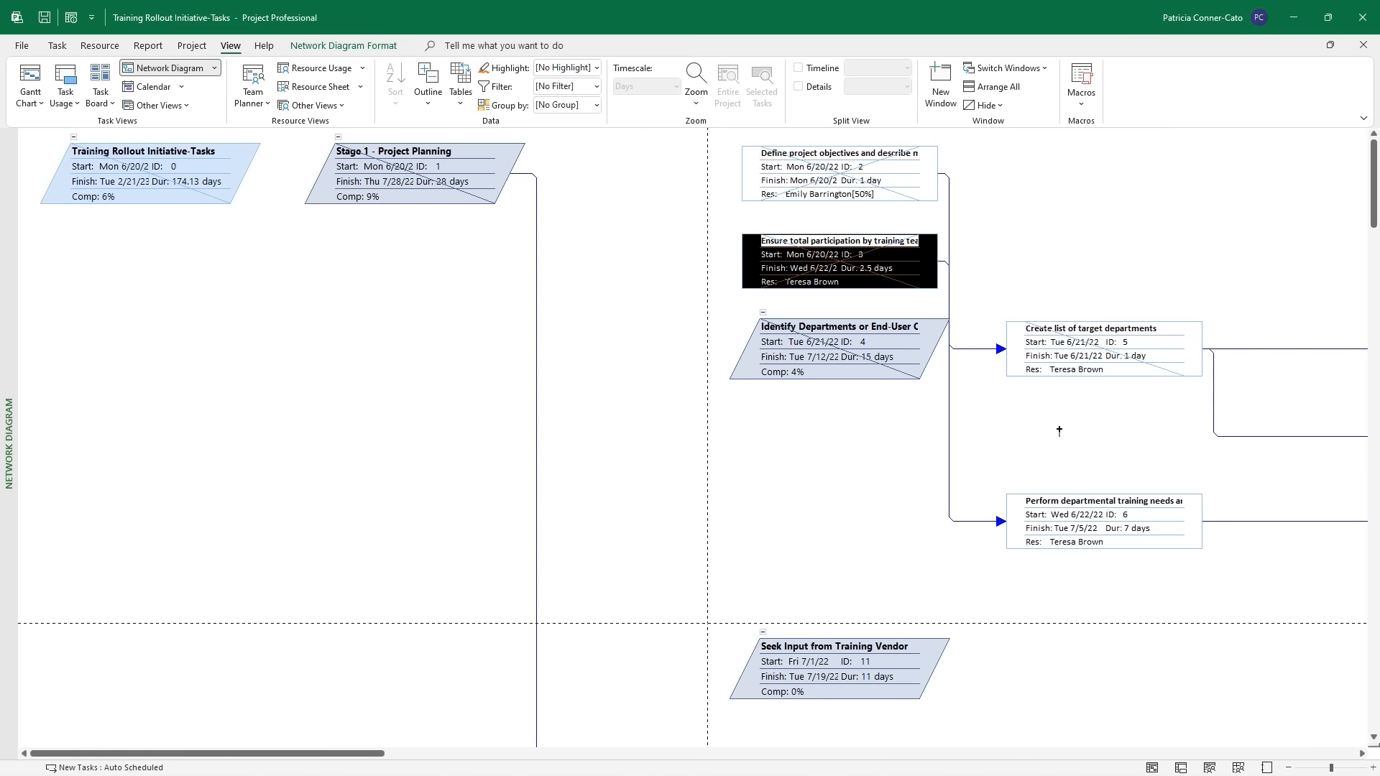
Insert a blank task after "Ensure total participation by training team and support staff" and review the linked boxes further along the network diagram.
key(Insert)
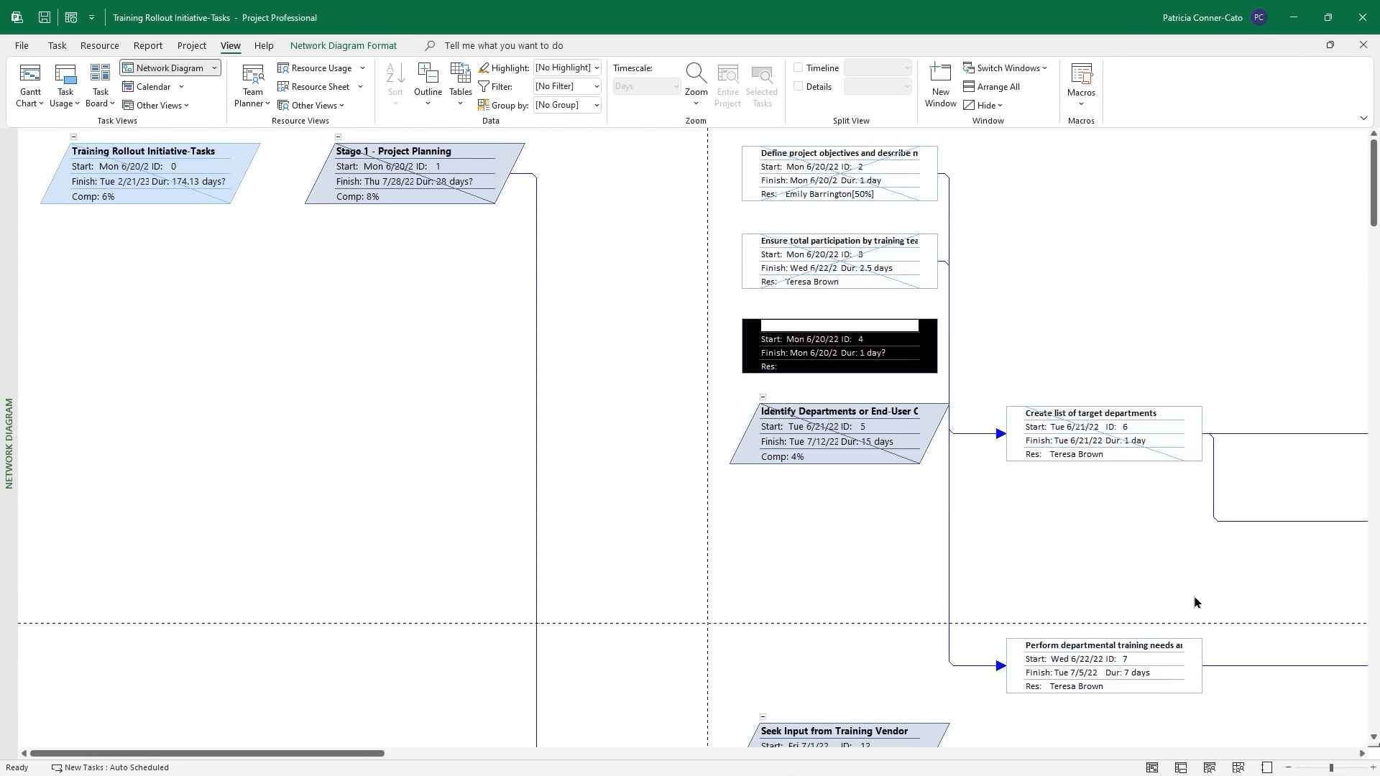
click(1361, 753)
click(1361, 753)
click(1361, 753)
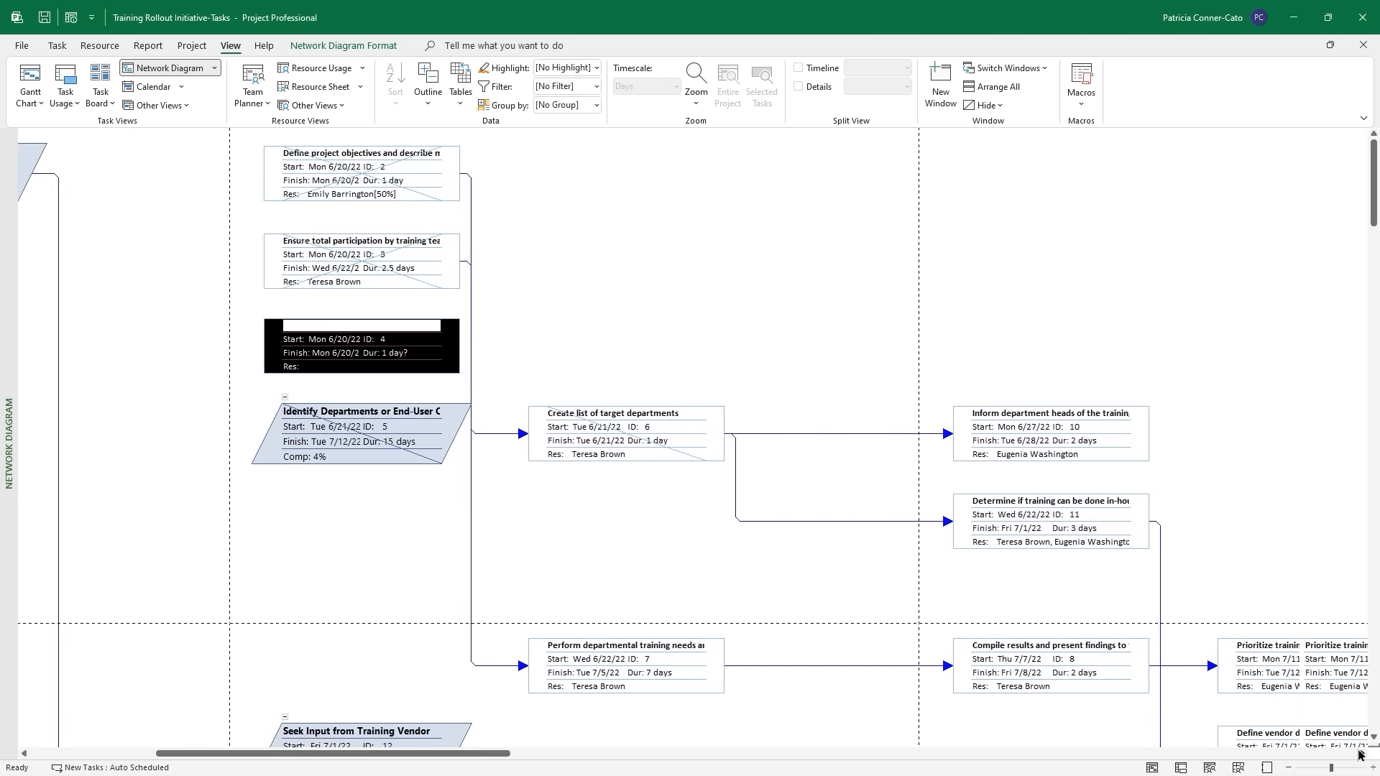
click(1361, 754)
click(1361, 754)
click(1361, 753)
click(1361, 753)
click(1361, 754)
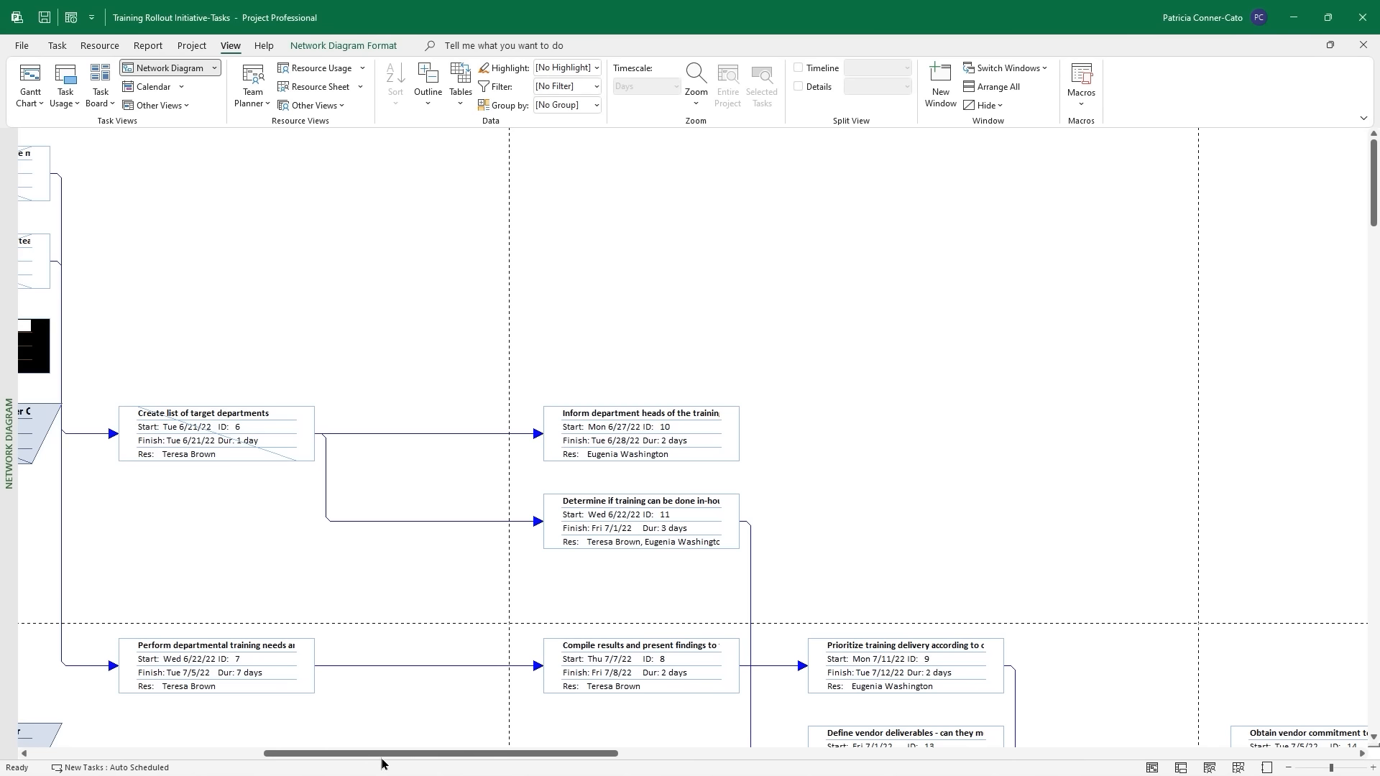
drag(363, 756, 124, 760)
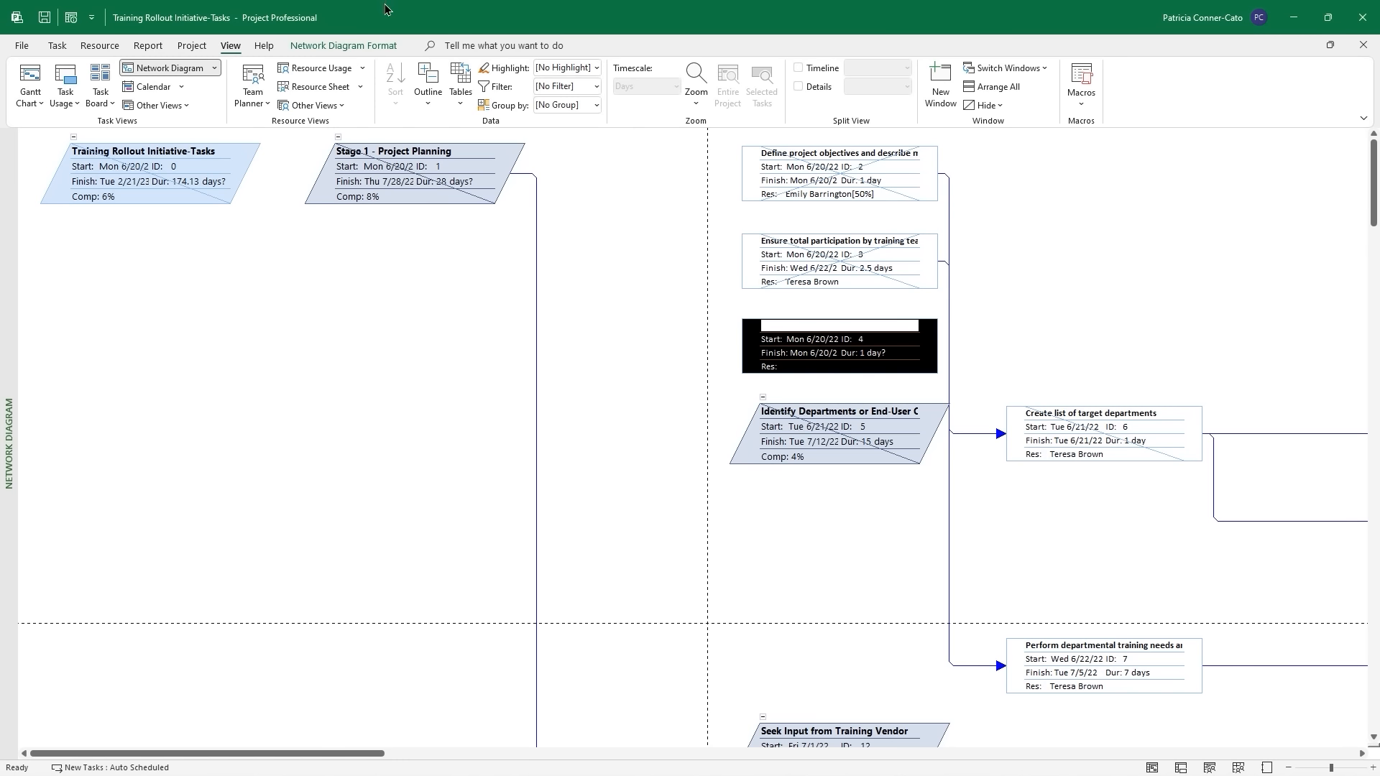
Try the network diagram with progress marks and the project summary task hidden, restoring each one.
click(357, 46)
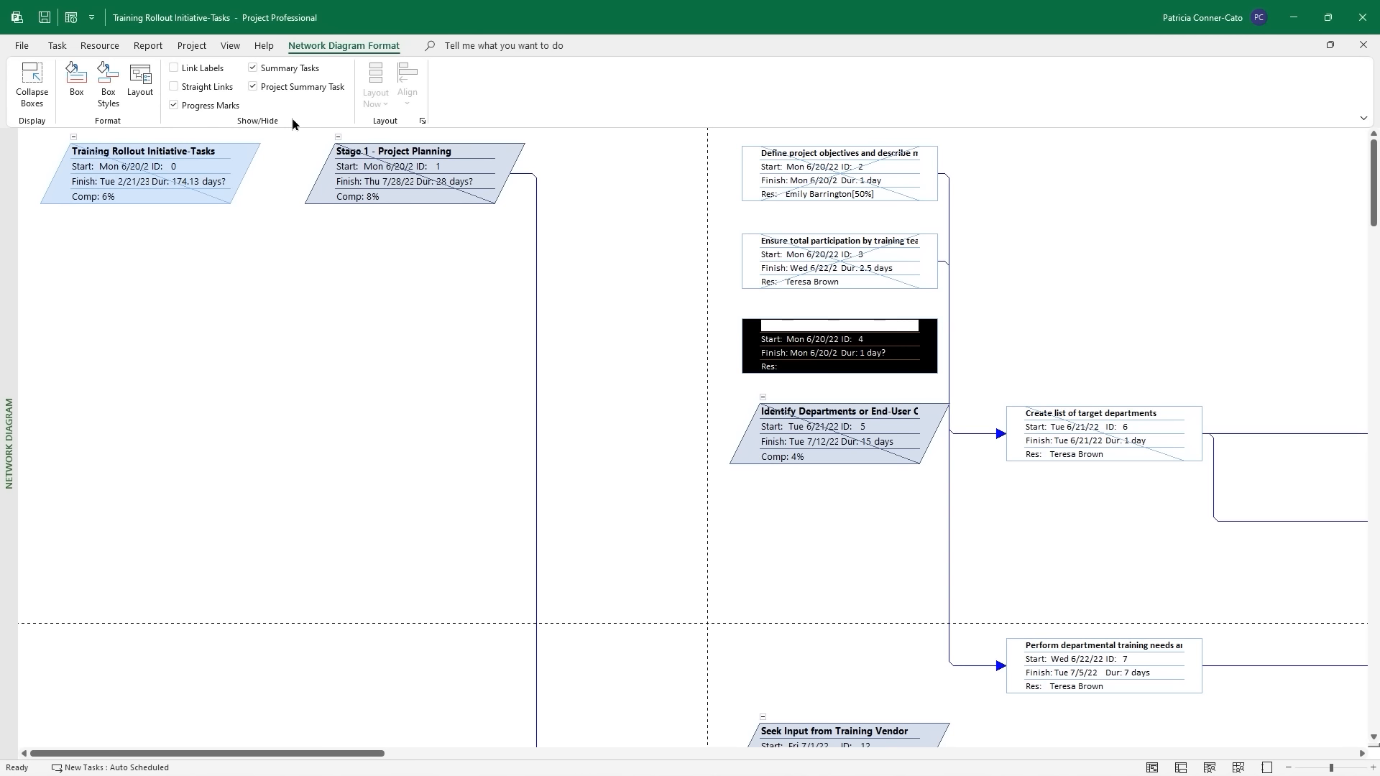
click(173, 107)
click(173, 106)
click(252, 88)
click(252, 87)
Try link labels and straight links on the network diagram, switching each option back off.
click(173, 69)
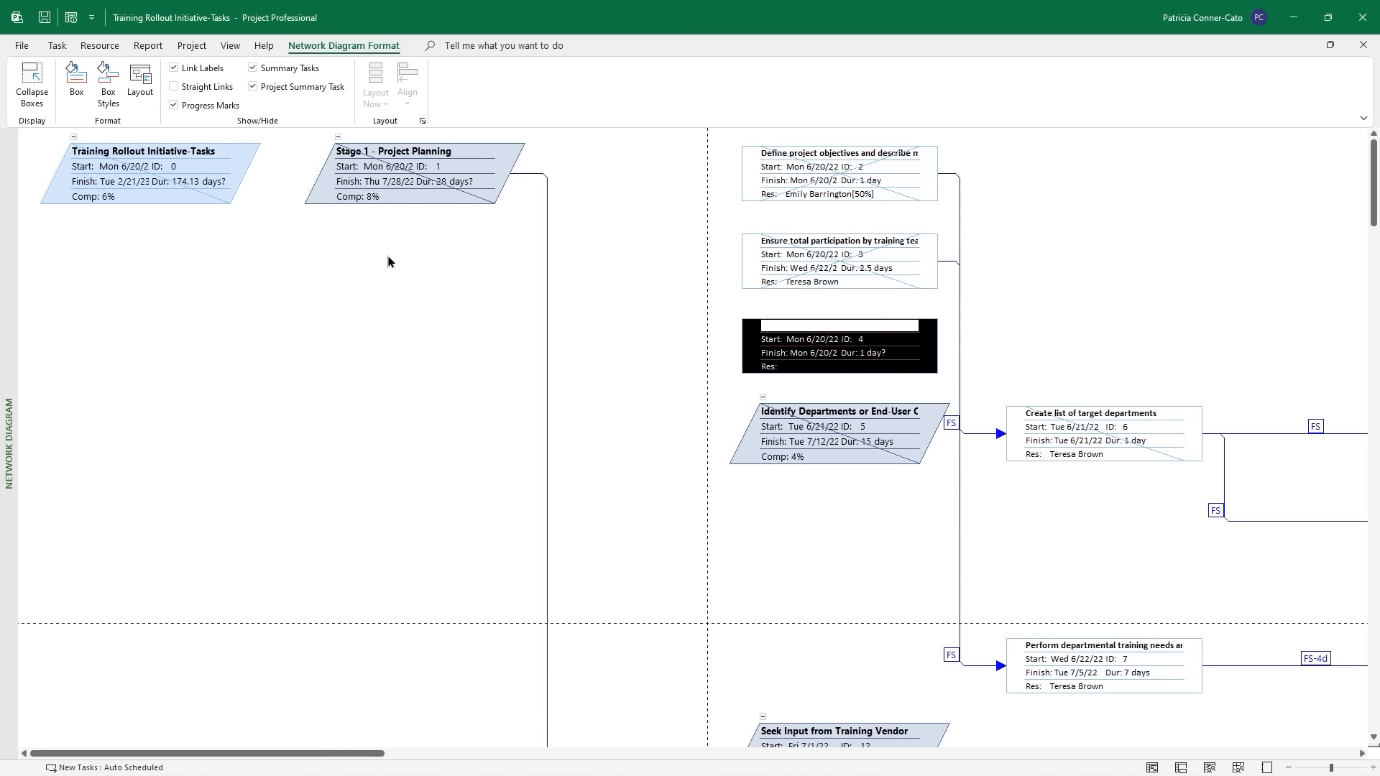
click(182, 69)
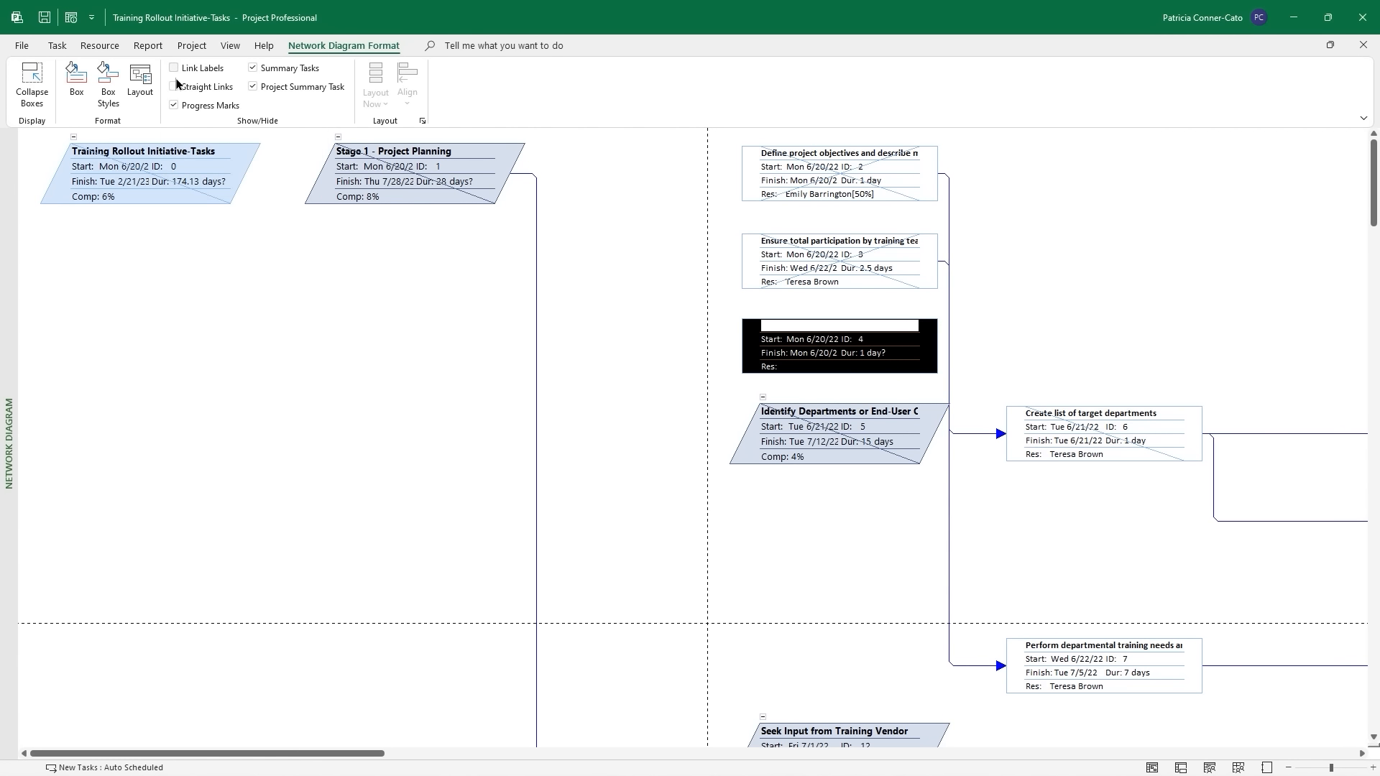
click(178, 87)
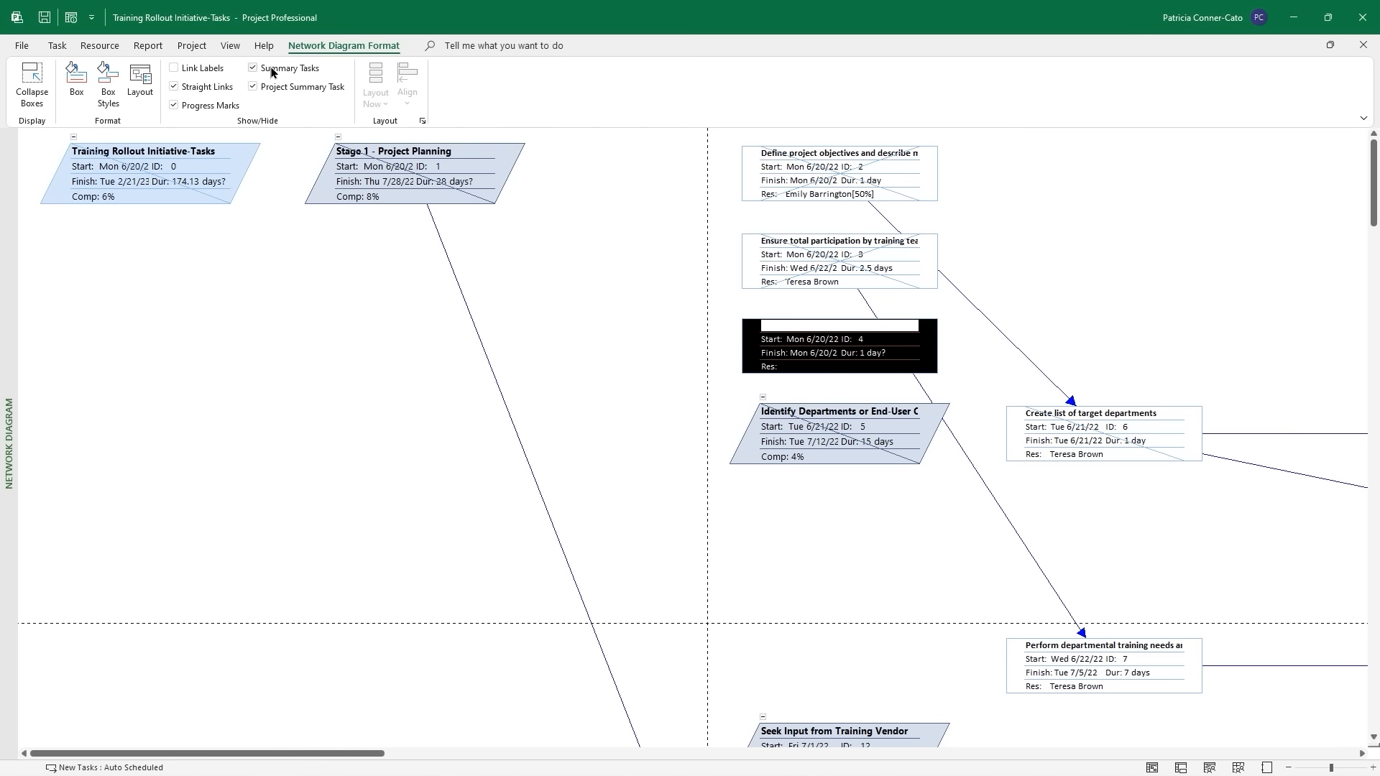
click(174, 87)
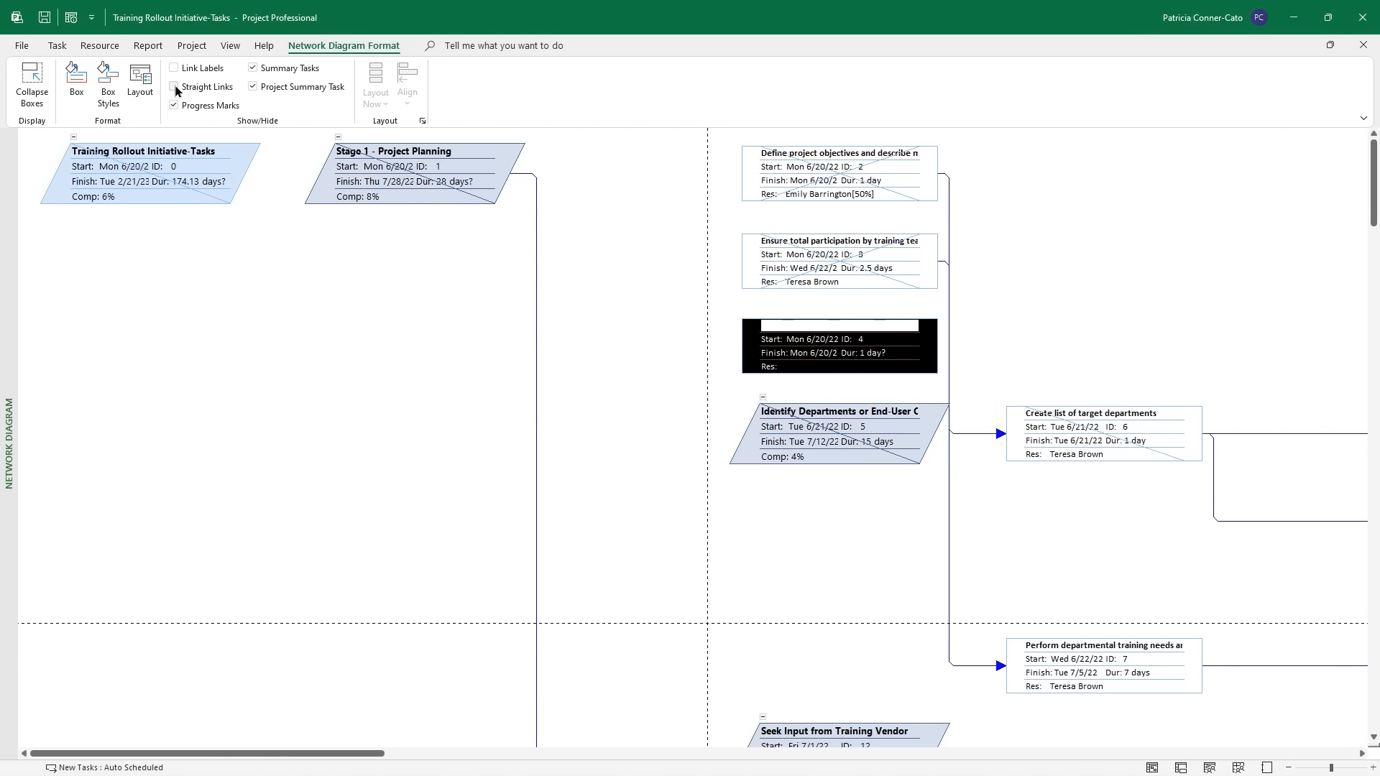
Switch from the network diagram back to the Gantt Chart view.
right_click(12, 257)
click(67, 281)
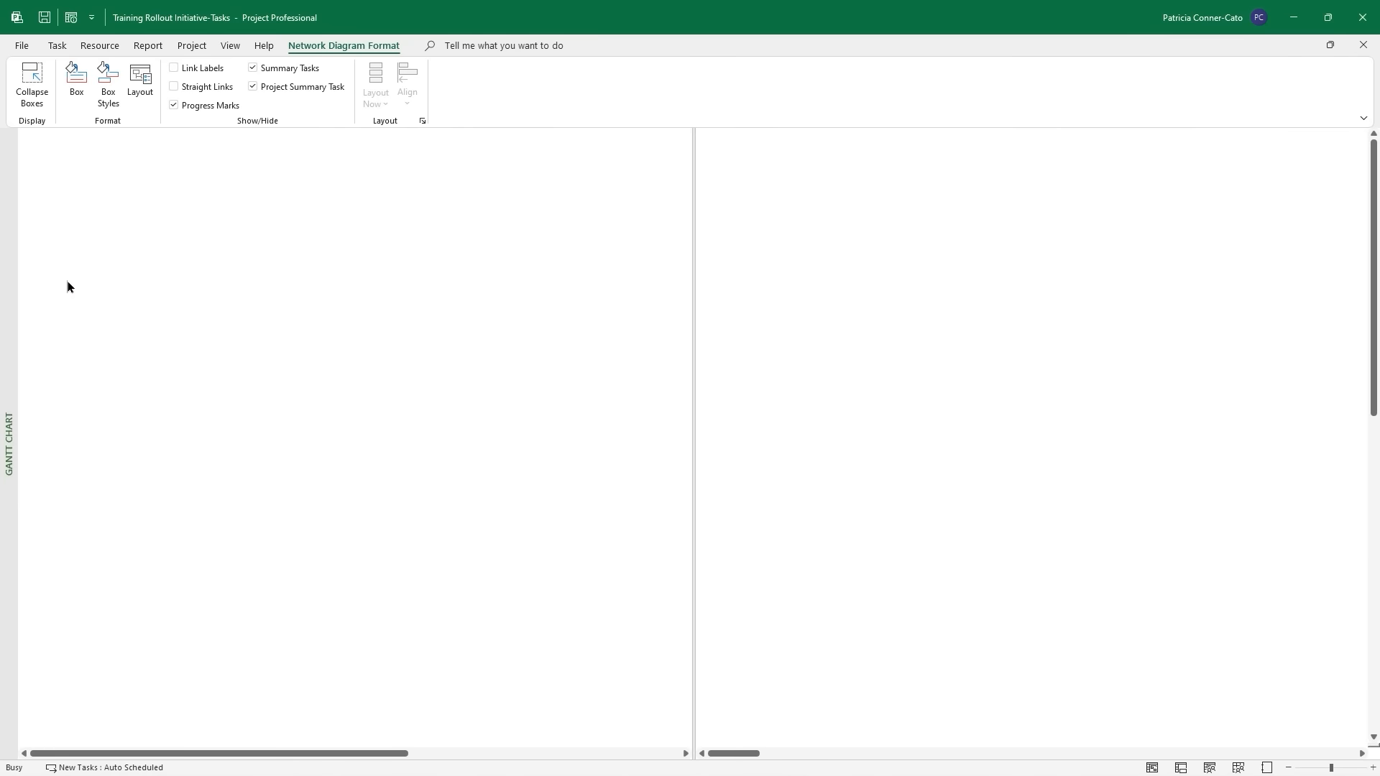
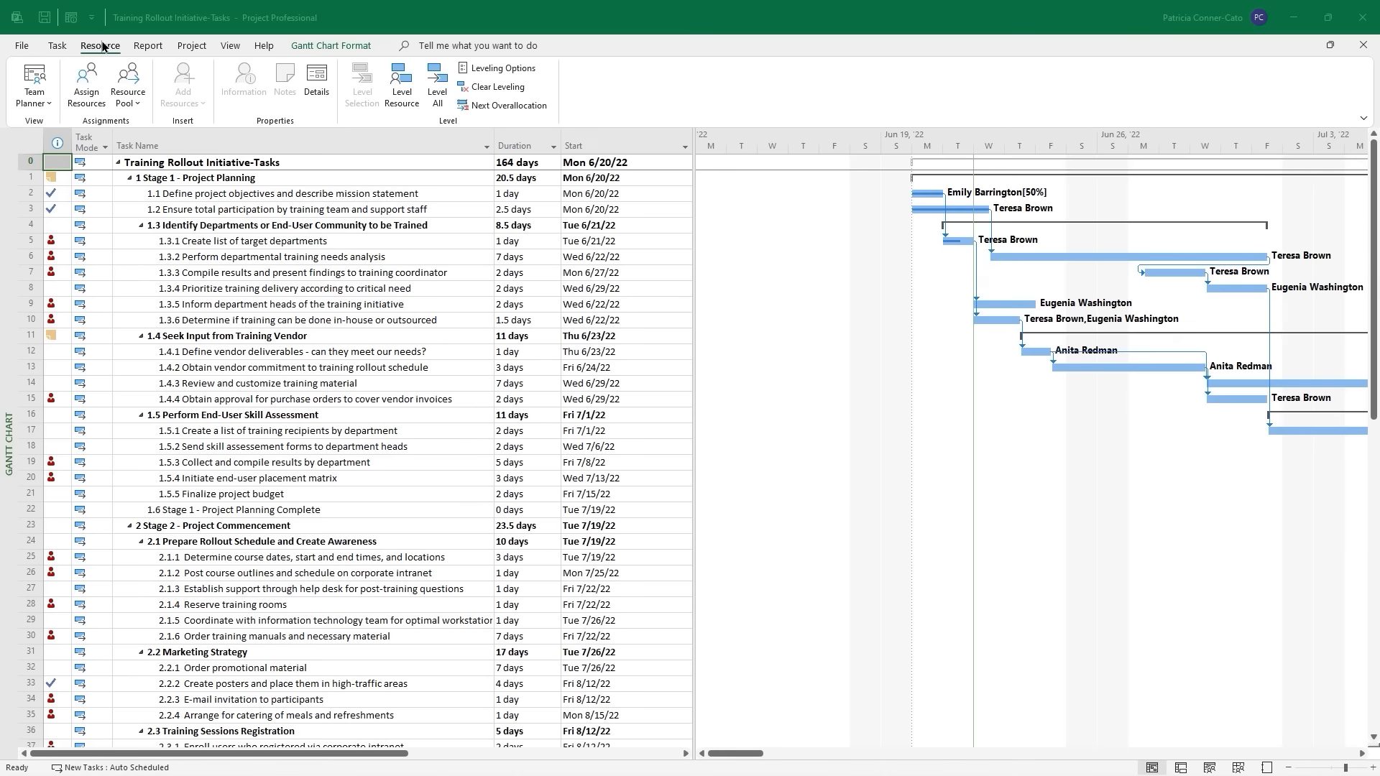
Level all resources across the project and check the task list for remaining overallocation indicators.
click(103, 46)
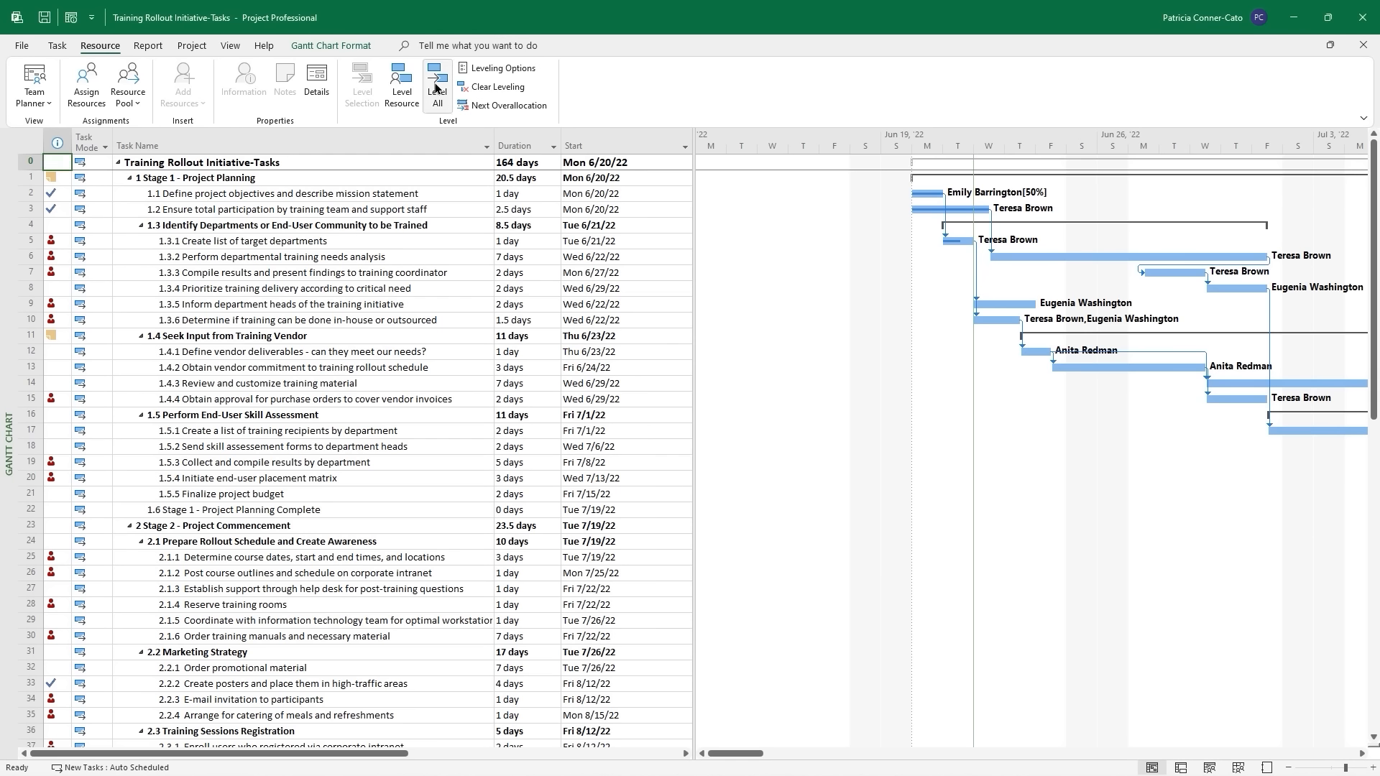
click(437, 86)
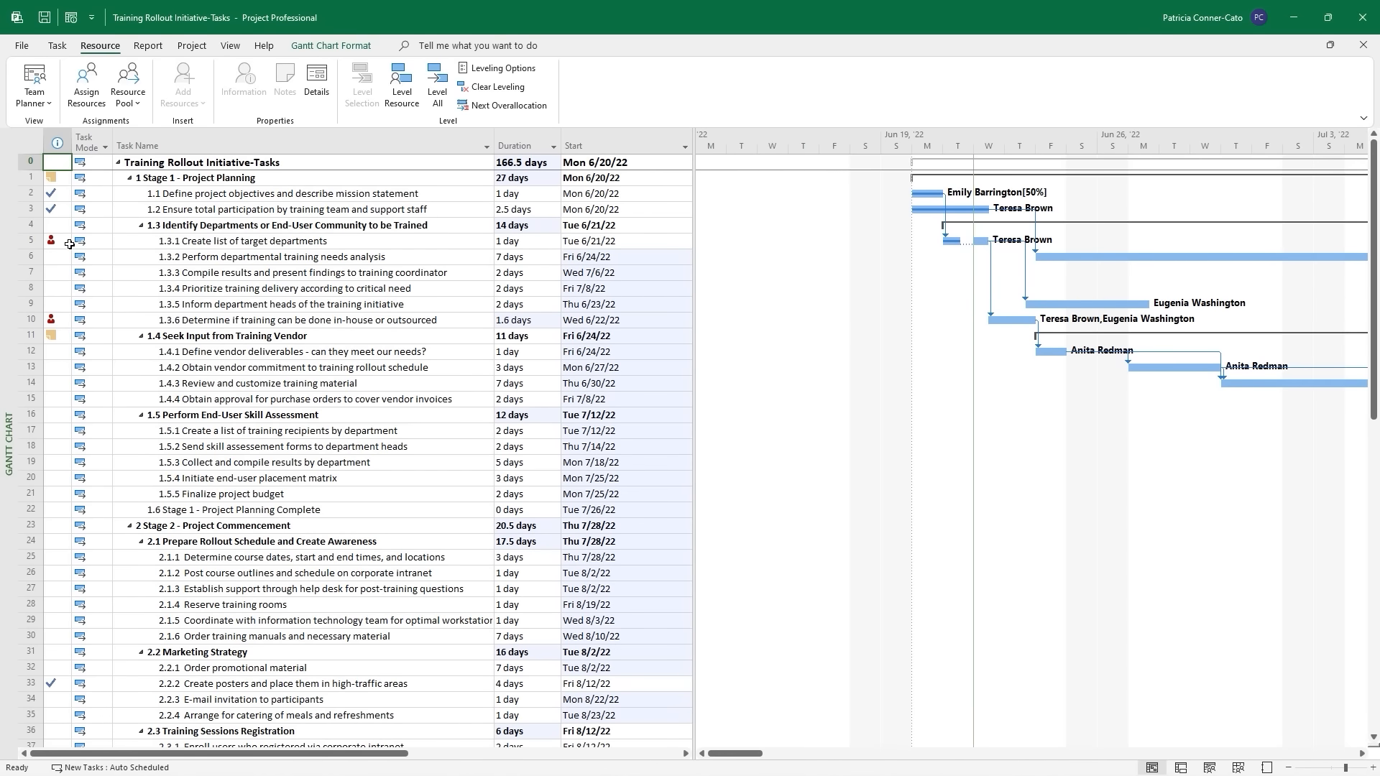
scroll(252, 325, down, 12)
scroll(252, 325, down, 2)
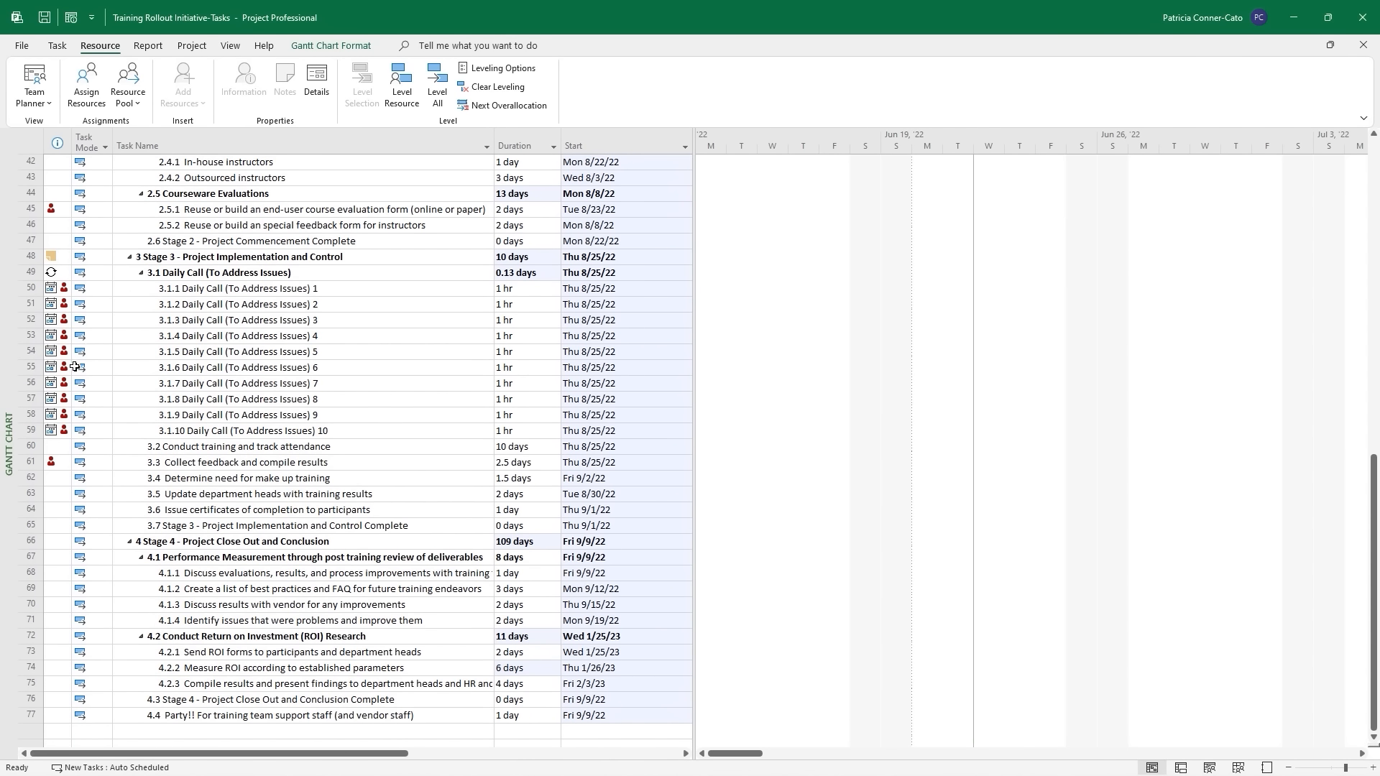
Check the remaining tasks down through Stage 4 for overallocated resource indicators and return to the project summary row.
scroll(134, 304, down, 1)
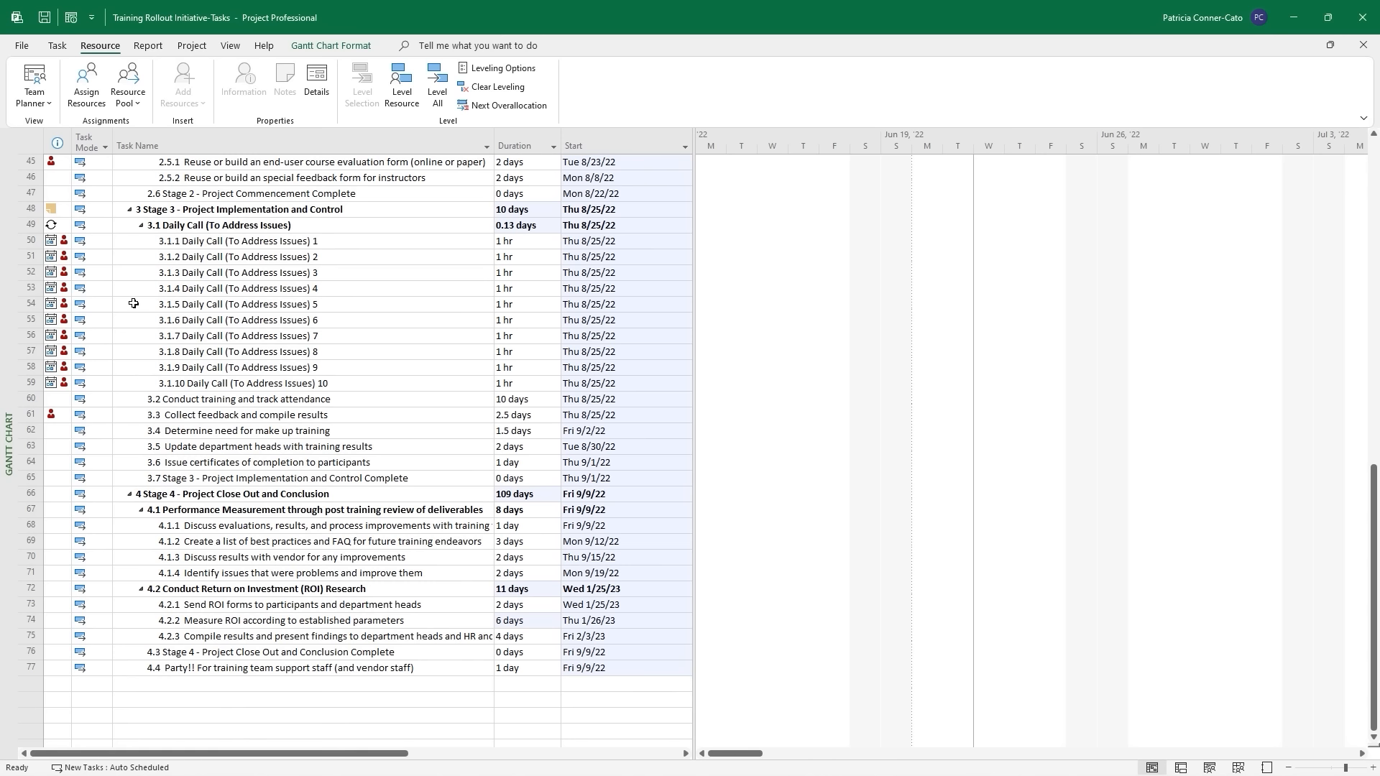
scroll(134, 303, down, 3)
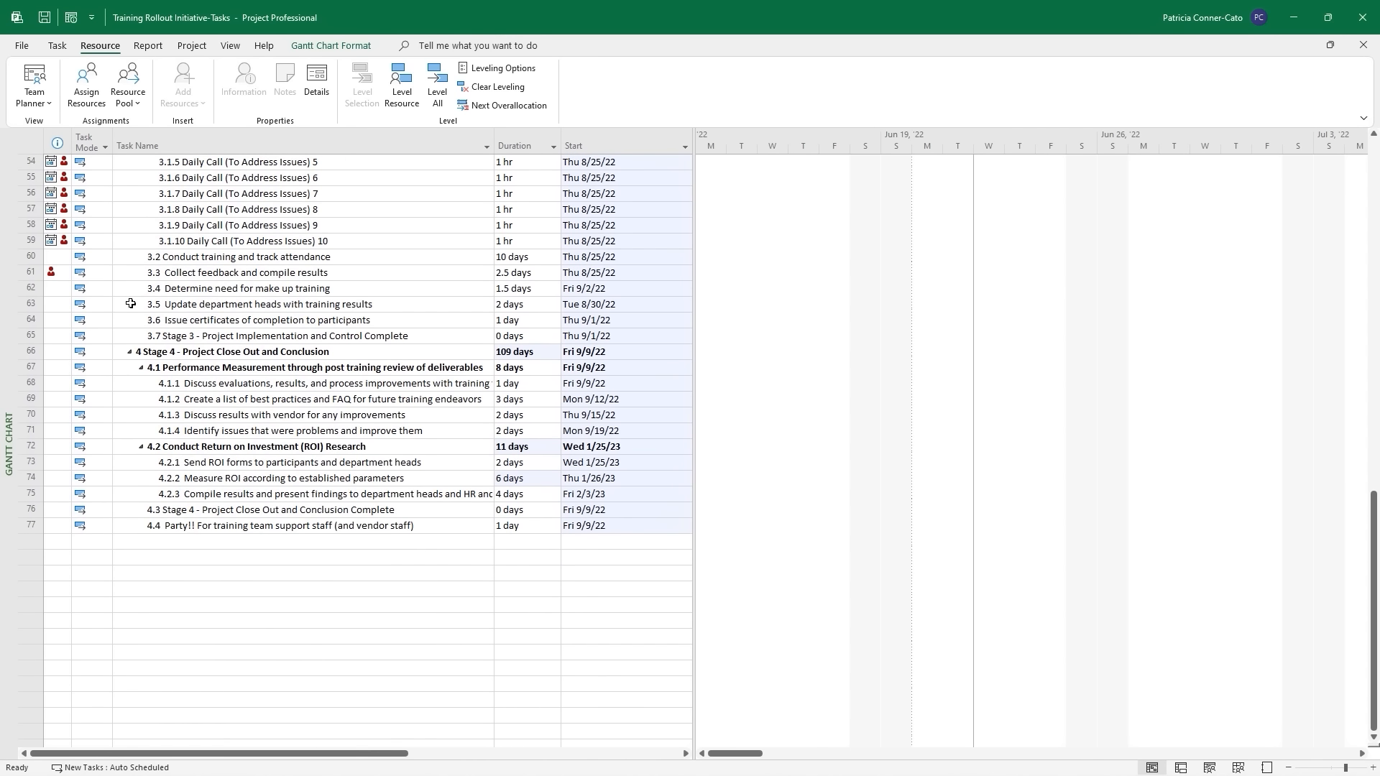
scroll(121, 295, up, 17)
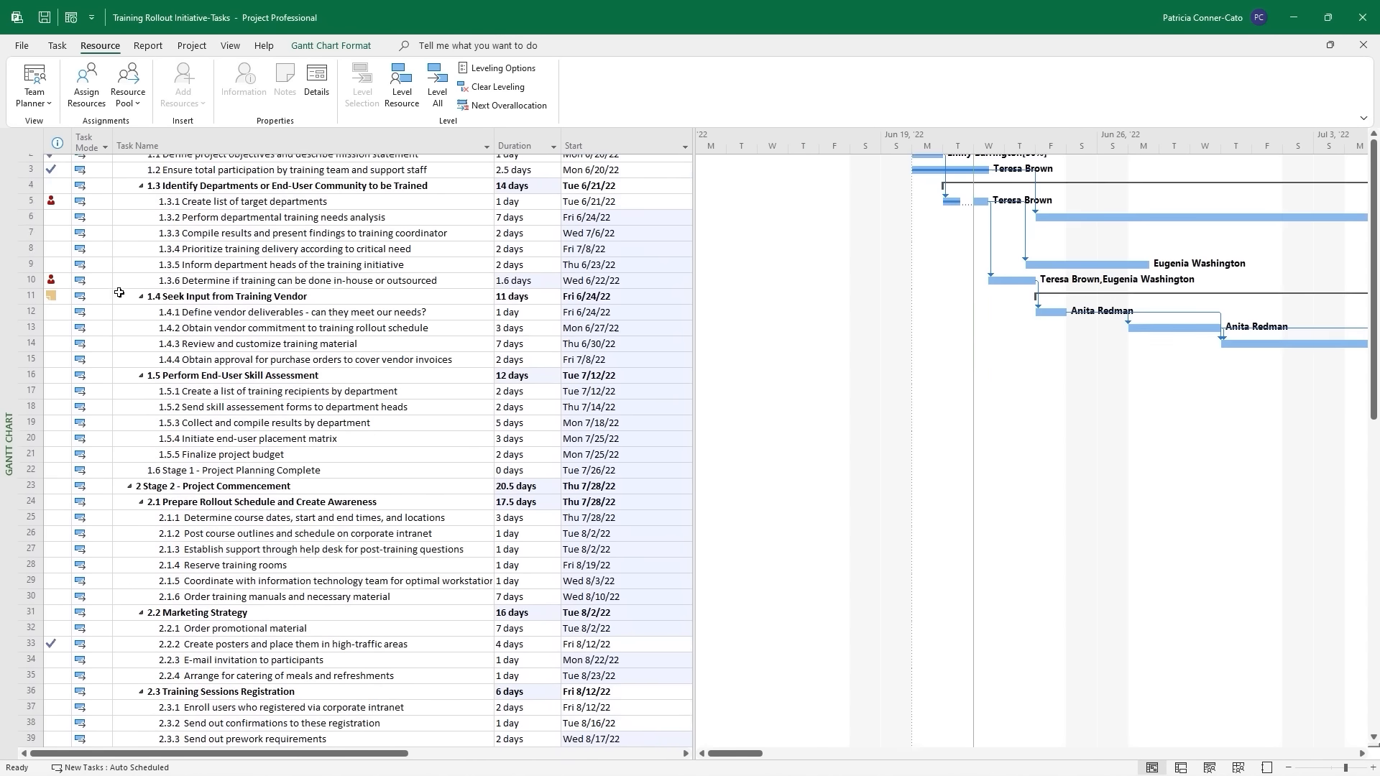
scroll(120, 293, up, 1)
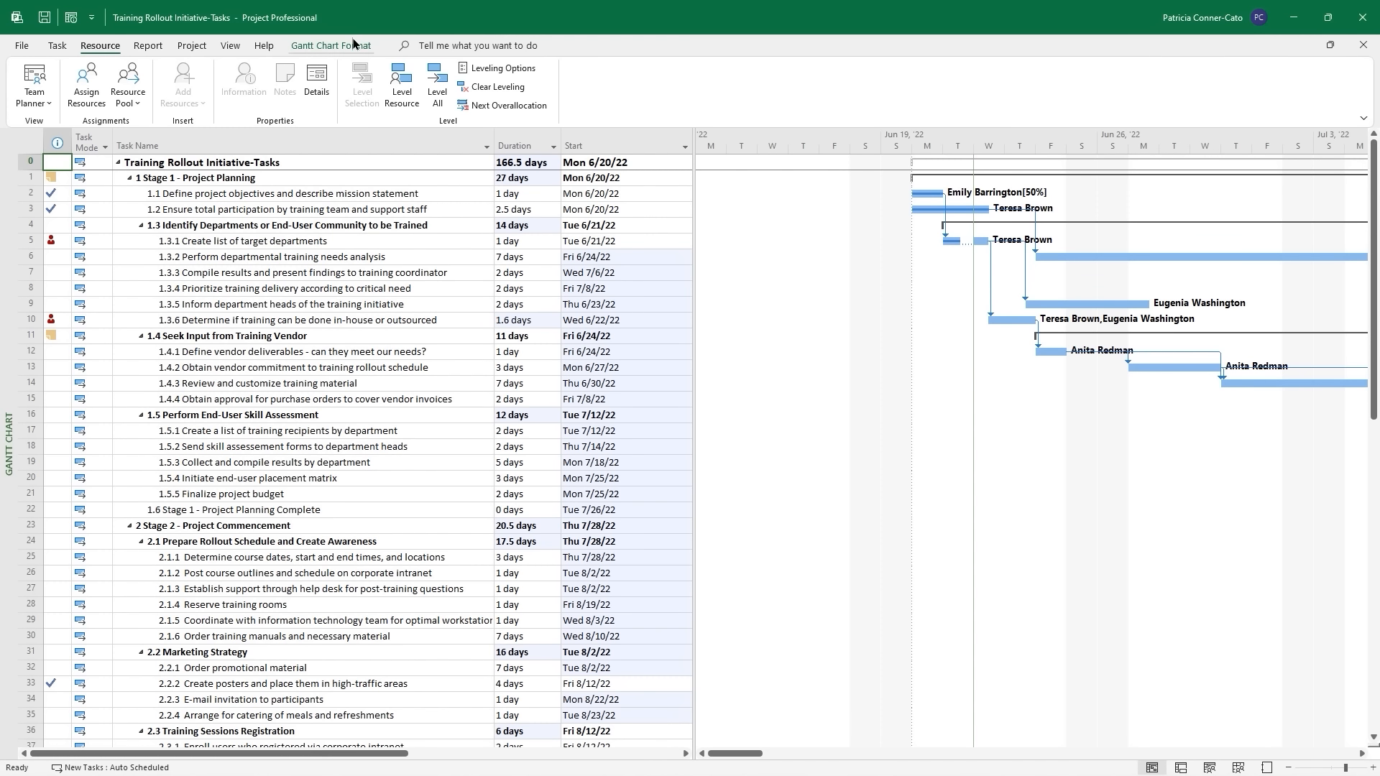
Highlight the critical tasks on the Gantt chart bars.
click(333, 47)
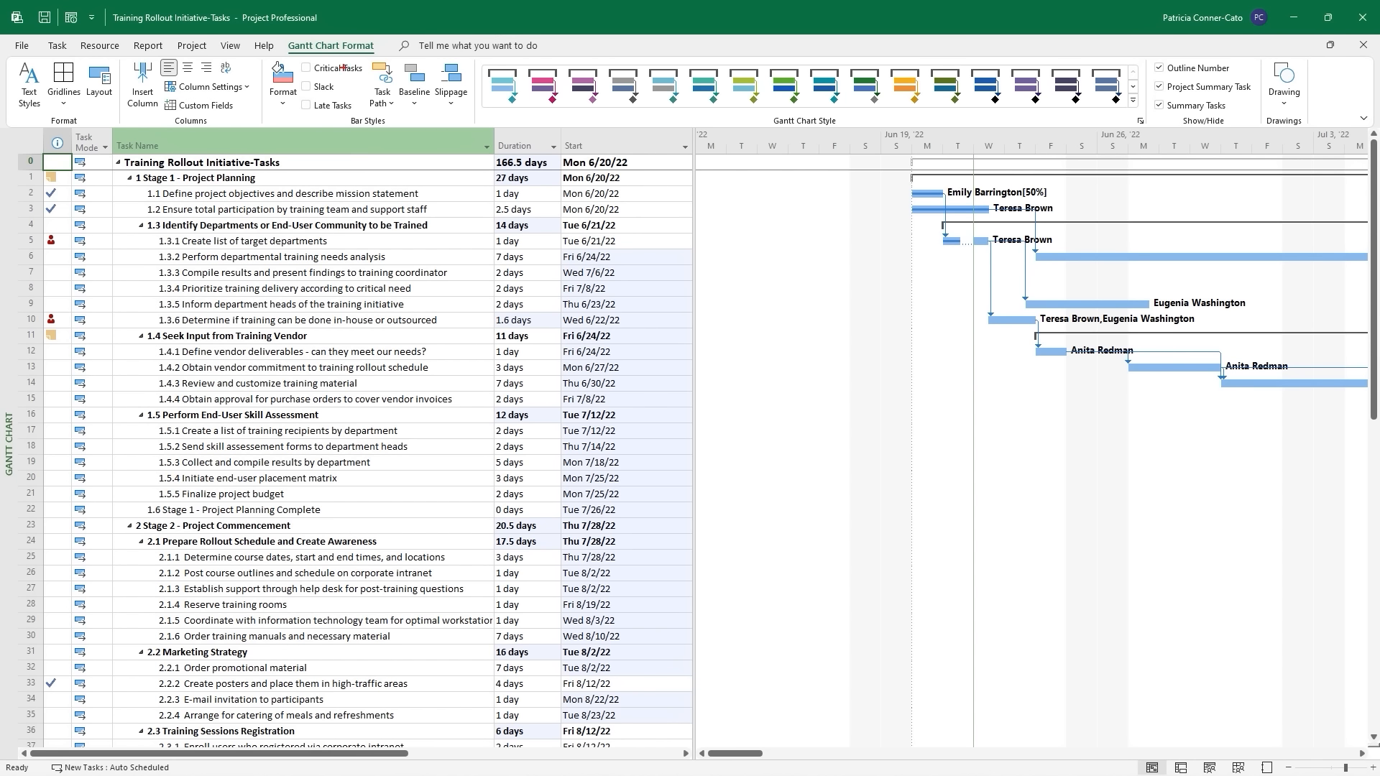
drag(309, 119, 315, 180)
click(305, 69)
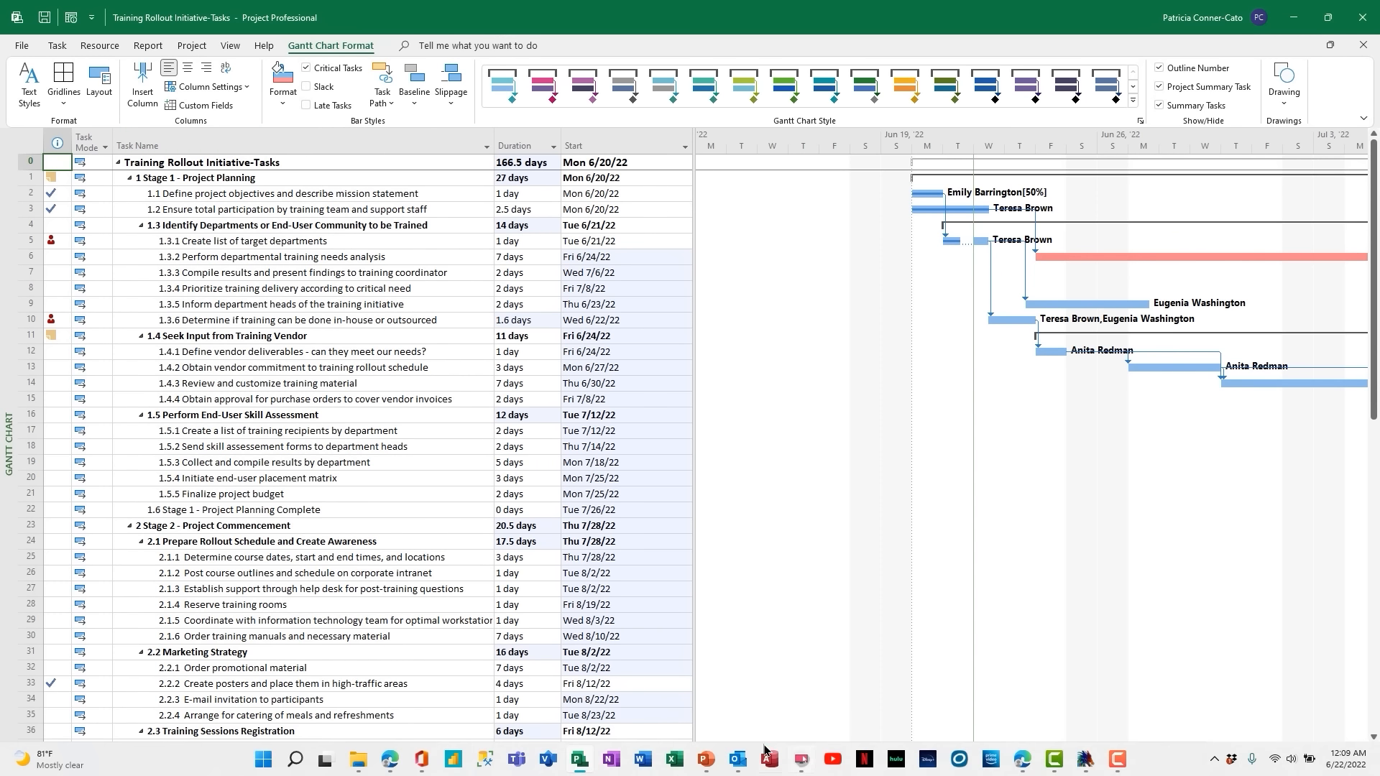
Examine the critical task bars across the June to August timeline and switch the critical task highlighting off.
drag(724, 755, 854, 775)
scroll(1051, 621, down, 7)
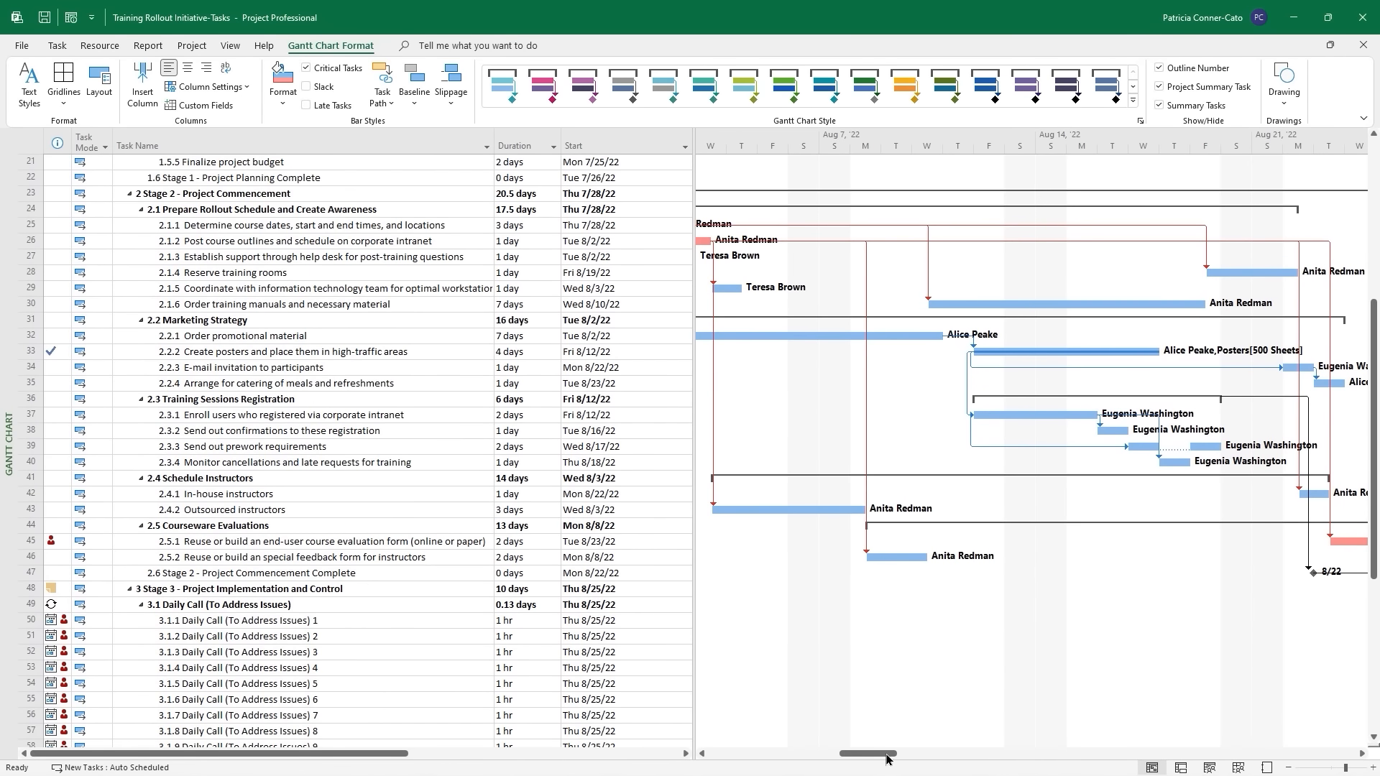
mouse_move(891, 754)
mouse_down()
mouse_move(937, 758)
mouse_move(856, 747)
mouse_move(867, 748)
mouse_up()
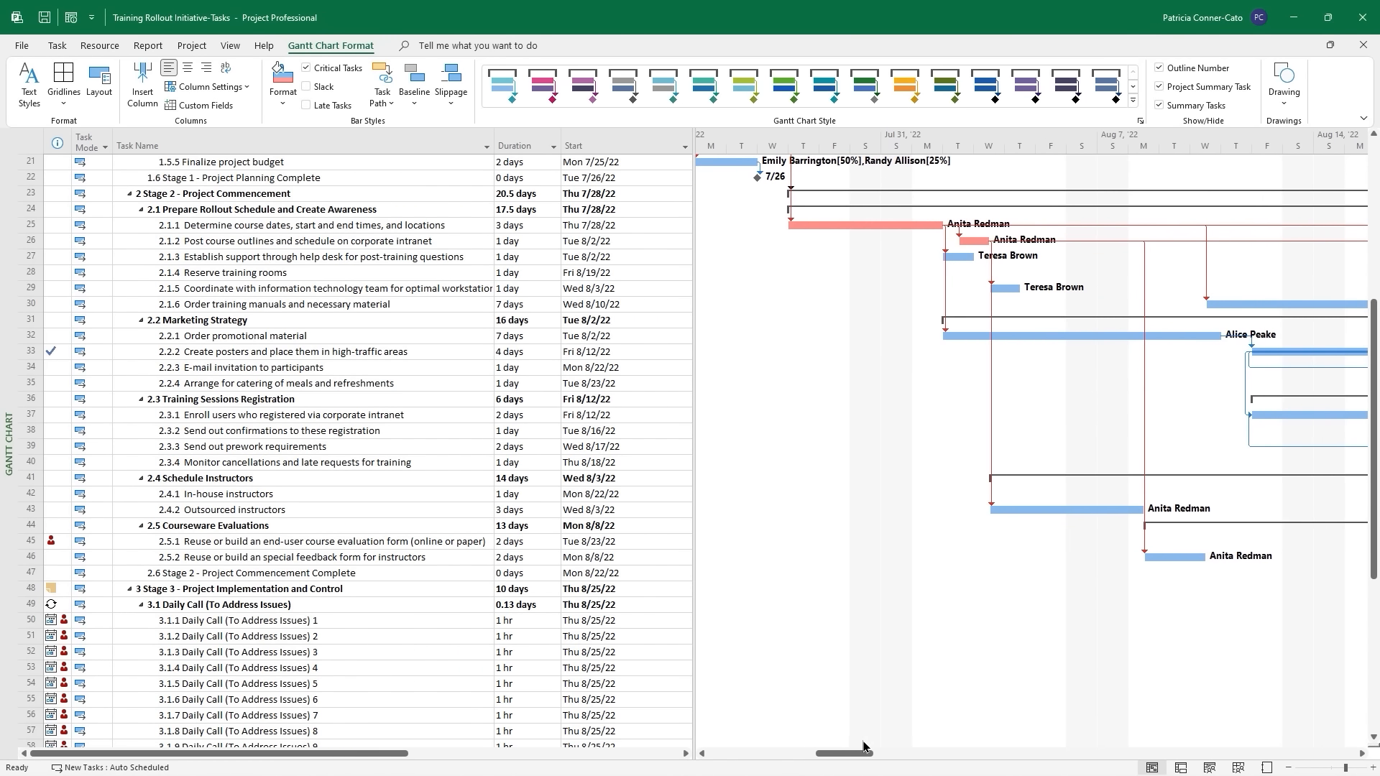
scroll(862, 633, up, 5)
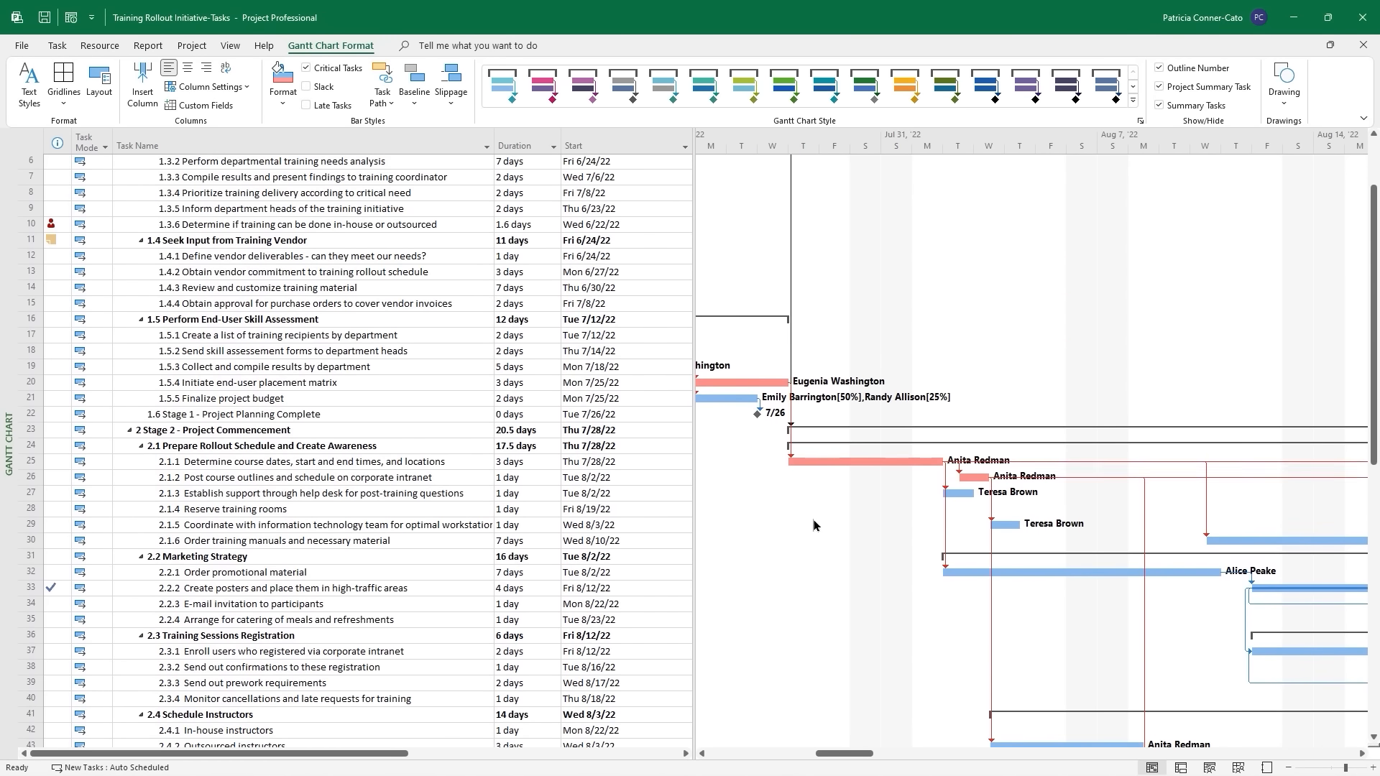
drag(851, 755, 733, 720)
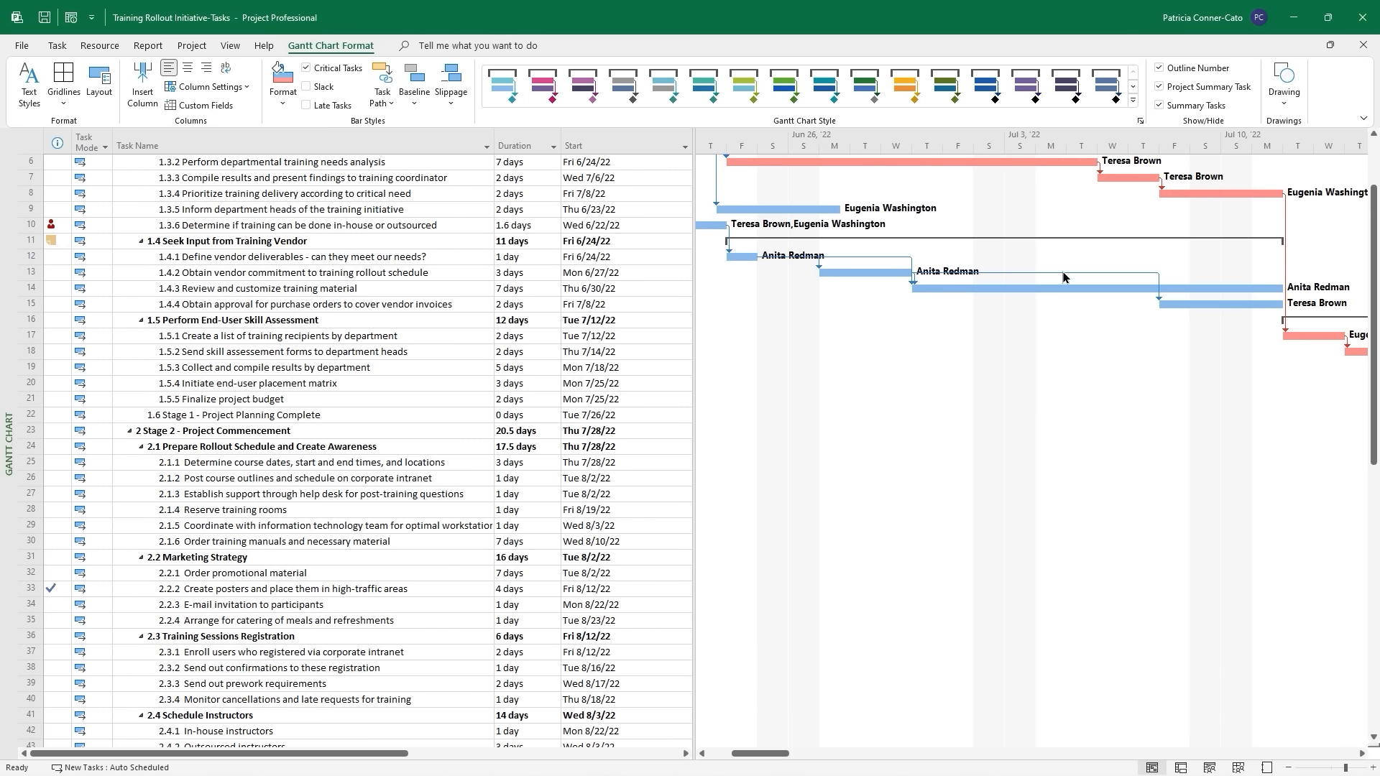
scroll(1057, 268, up, 2)
scroll(1055, 266, down, 1)
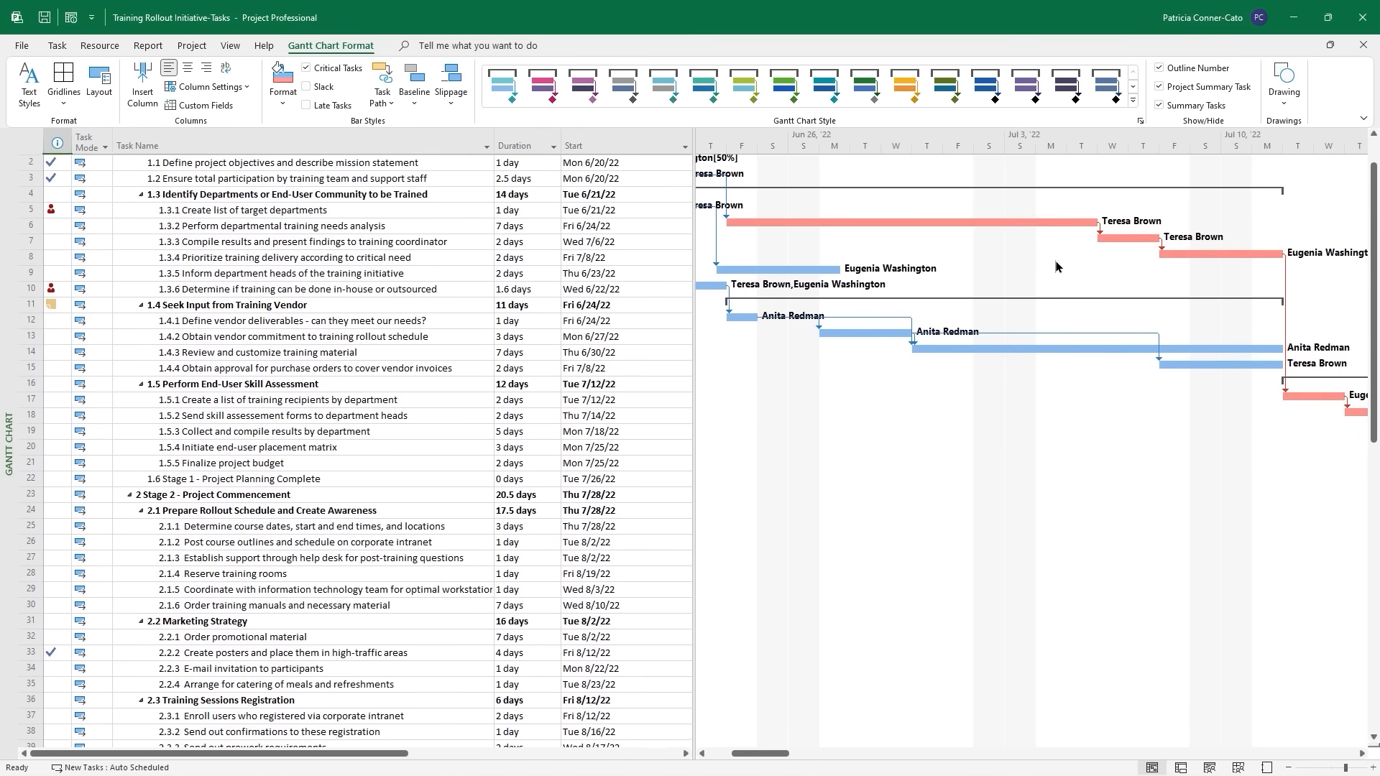
scroll(1054, 266, down, 3)
scroll(1054, 266, up, 4)
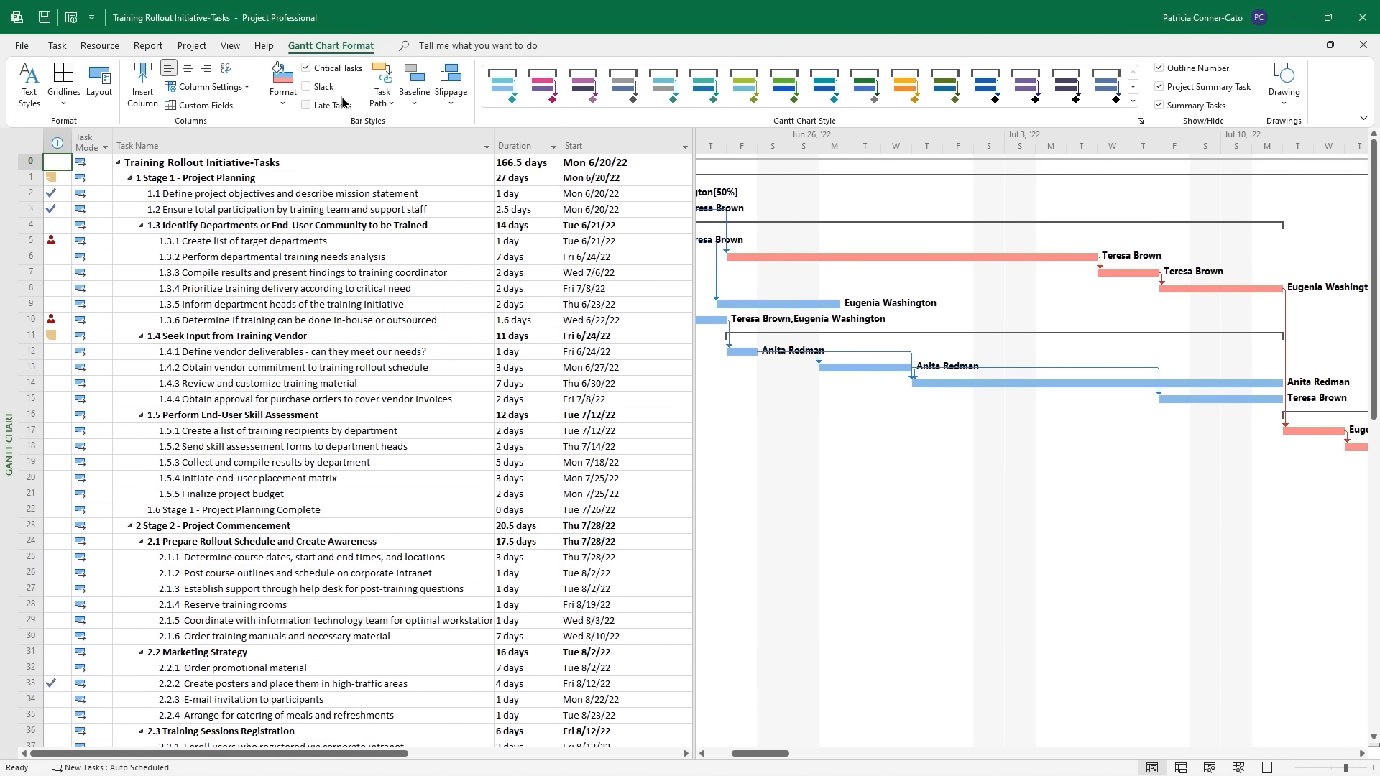
click(307, 68)
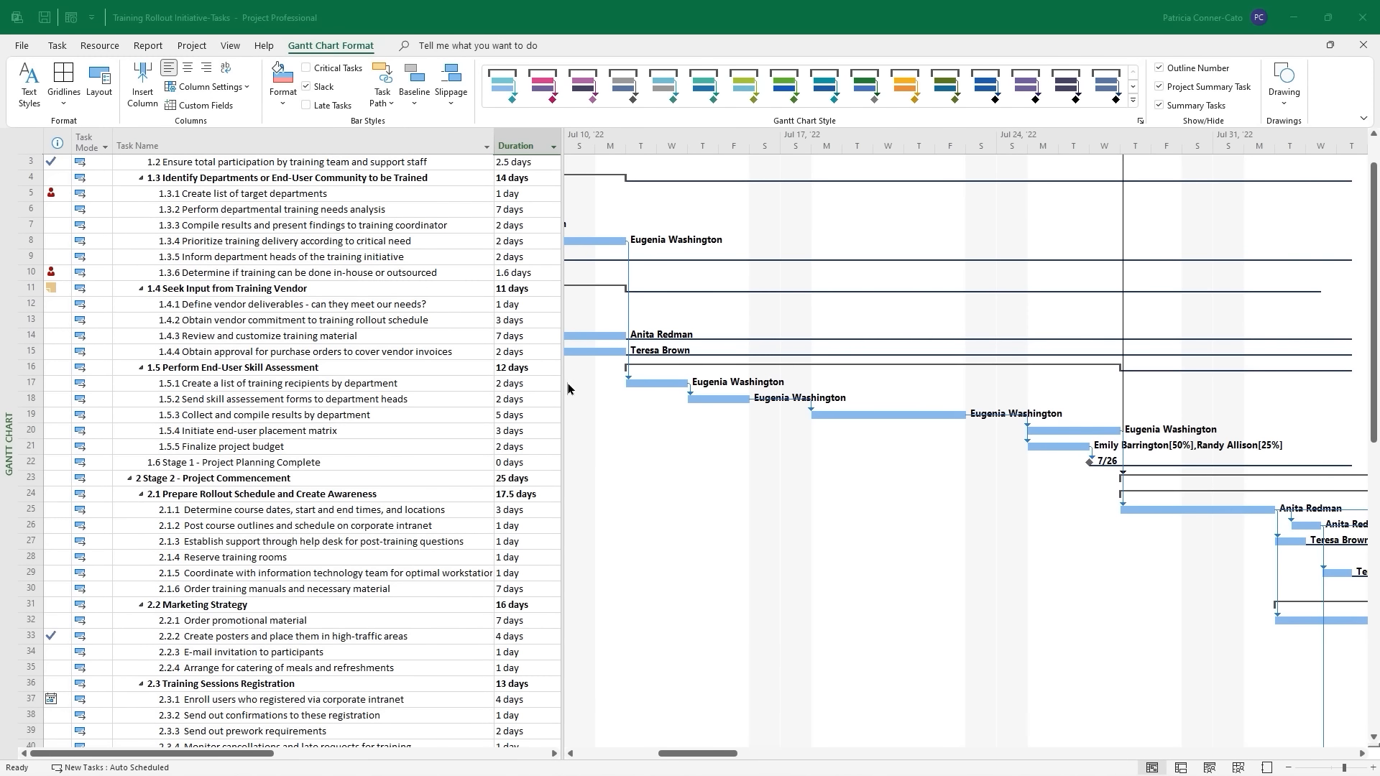
Try the slack display on the Gantt chart, inspect the slack line of task 1.3.5, and switch slack off again.
click(307, 87)
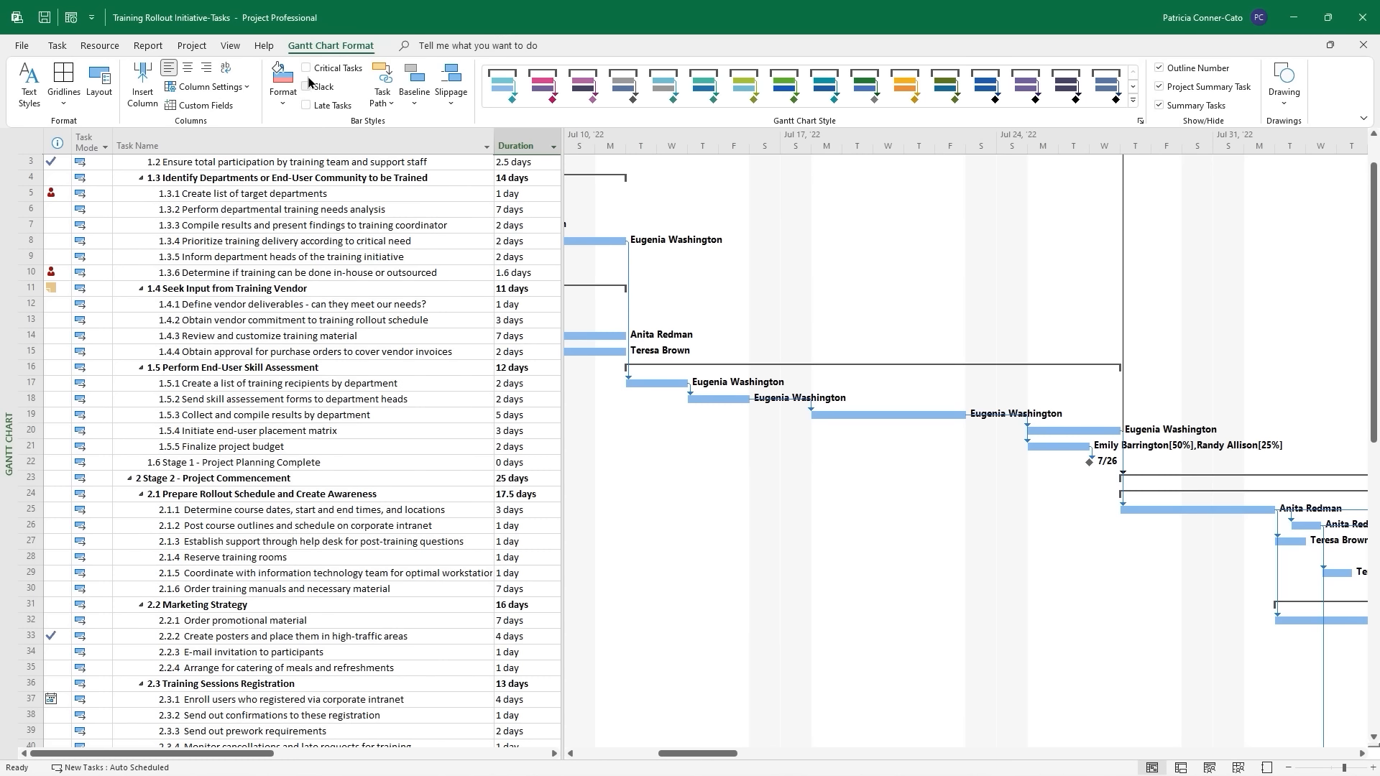
click(307, 87)
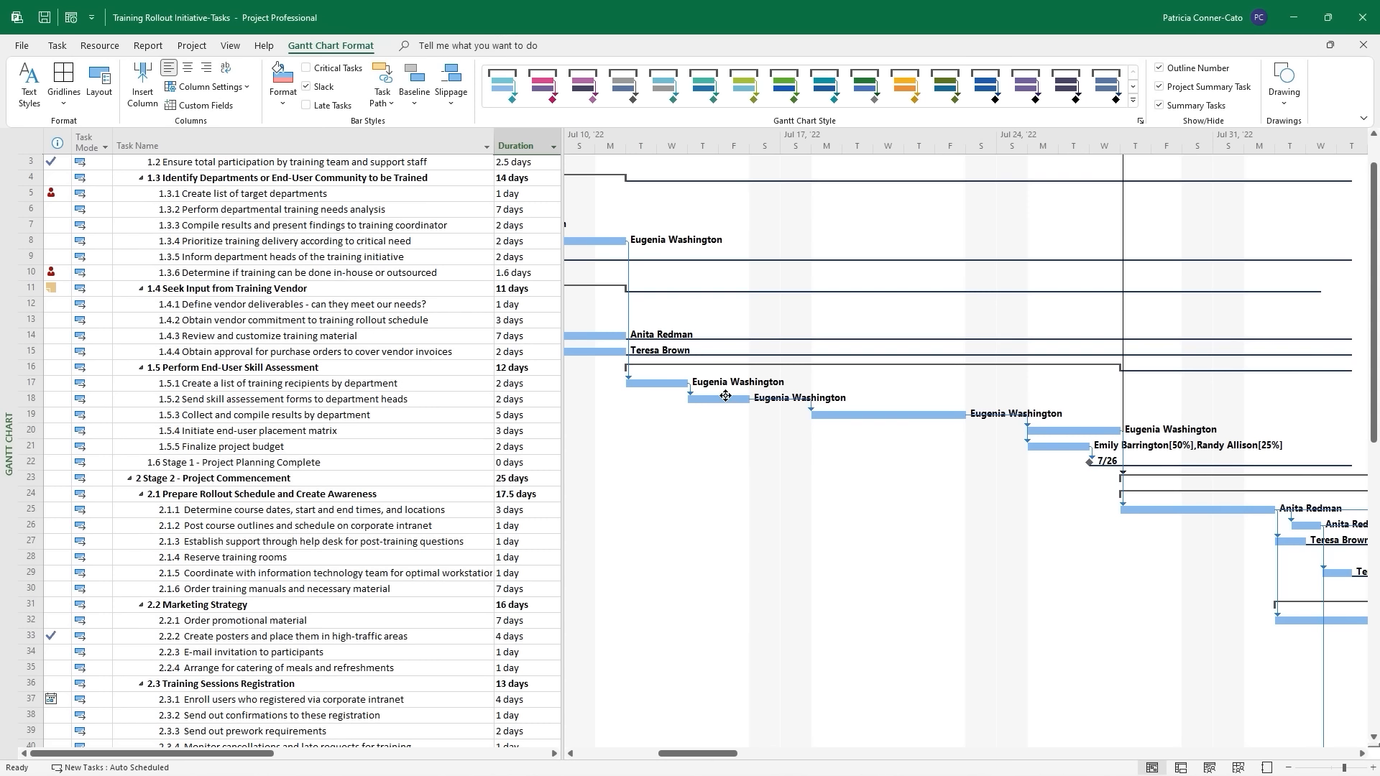
right_click(149, 257)
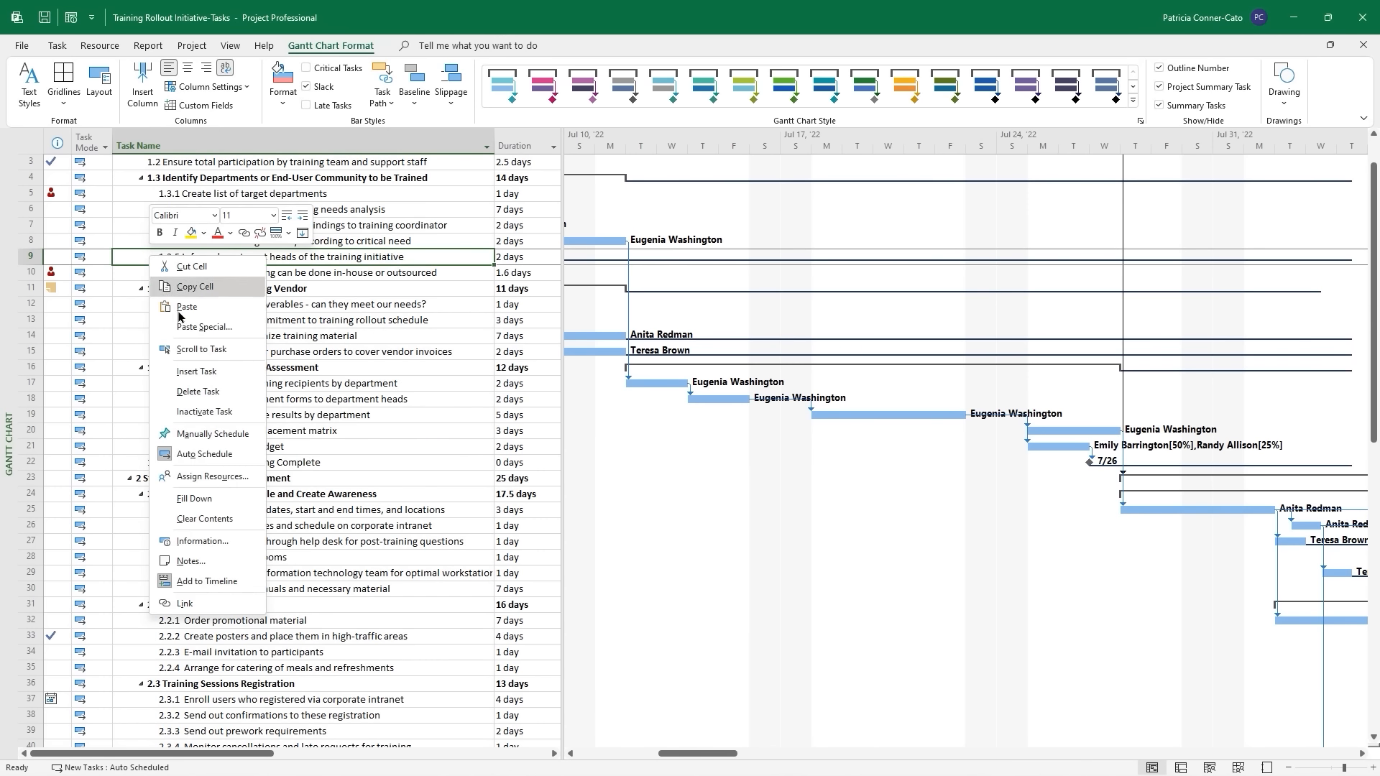
click(212, 356)
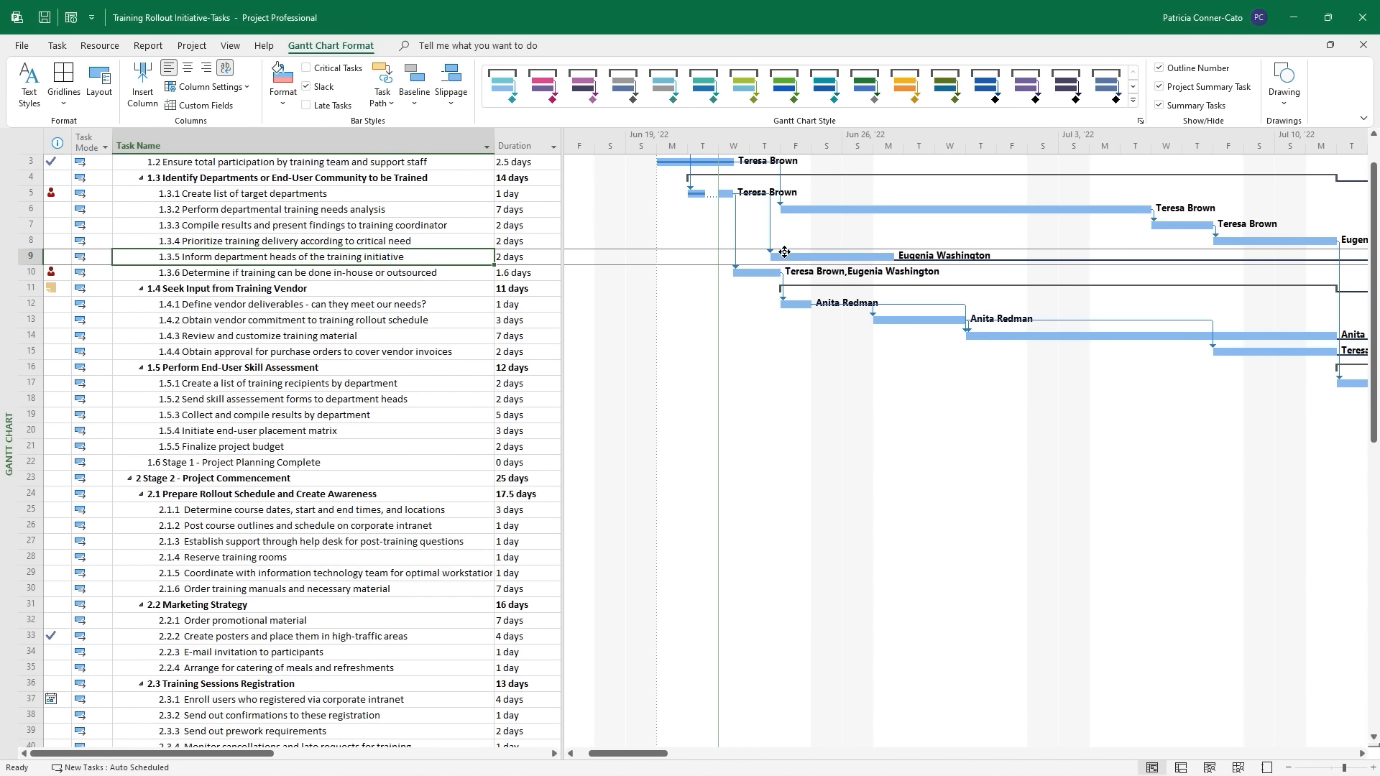
mouse_move(835, 259)
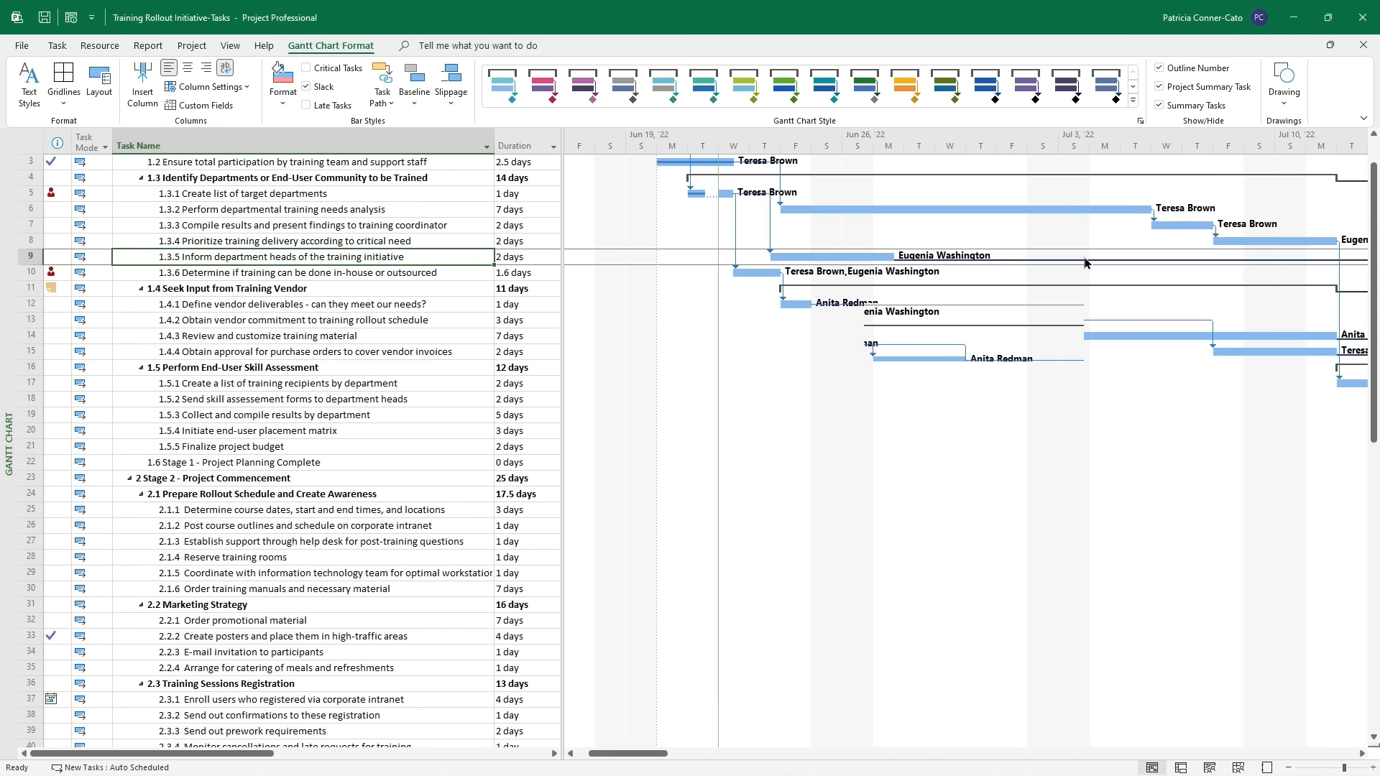
scroll(1060, 246, right, 3)
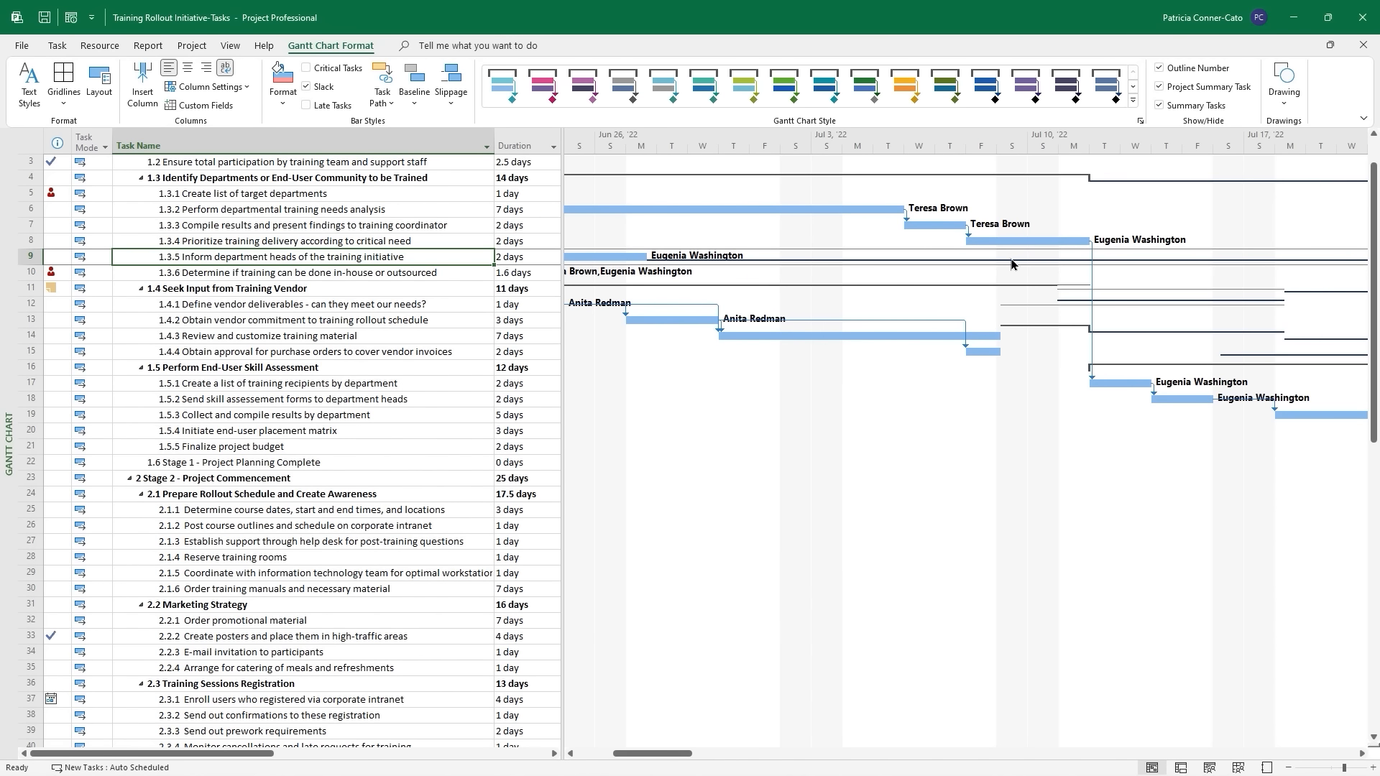
mouse_move(986, 263)
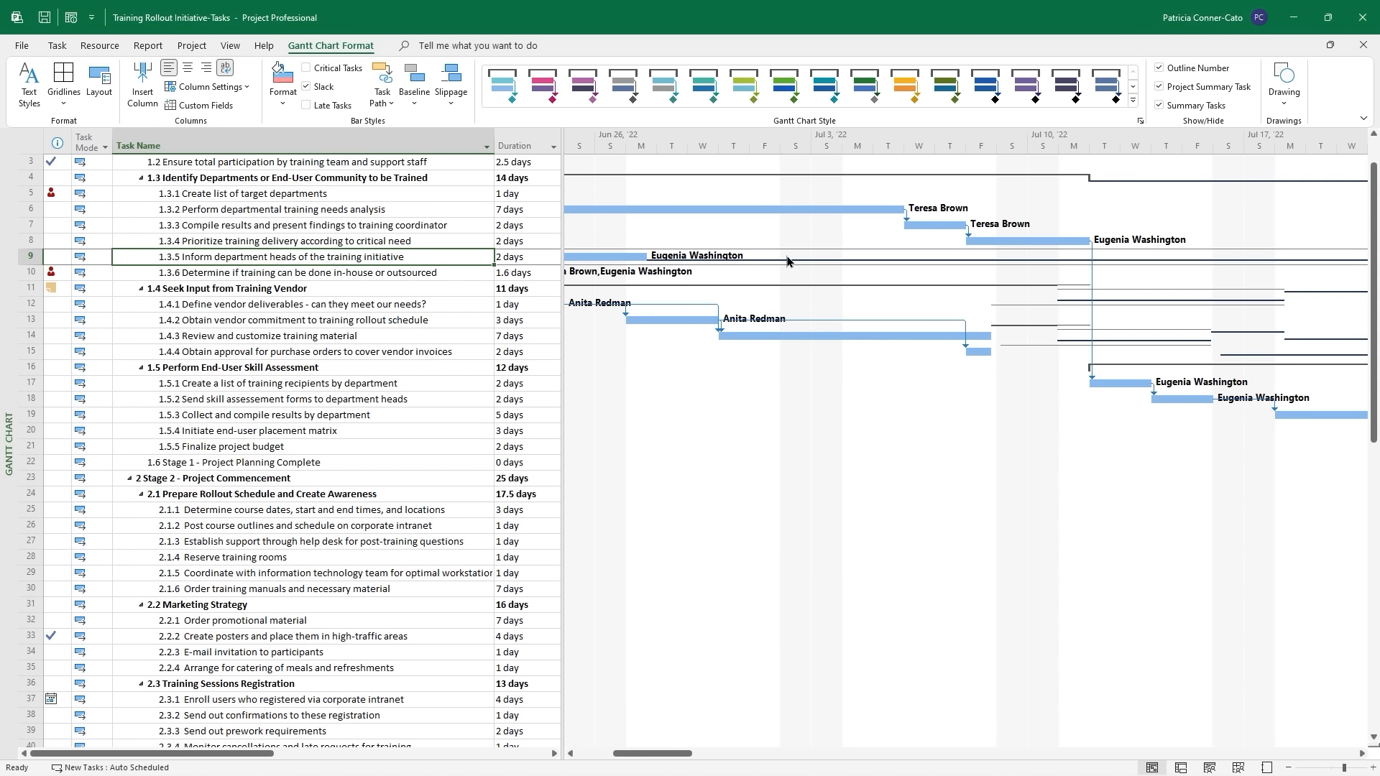
click(307, 86)
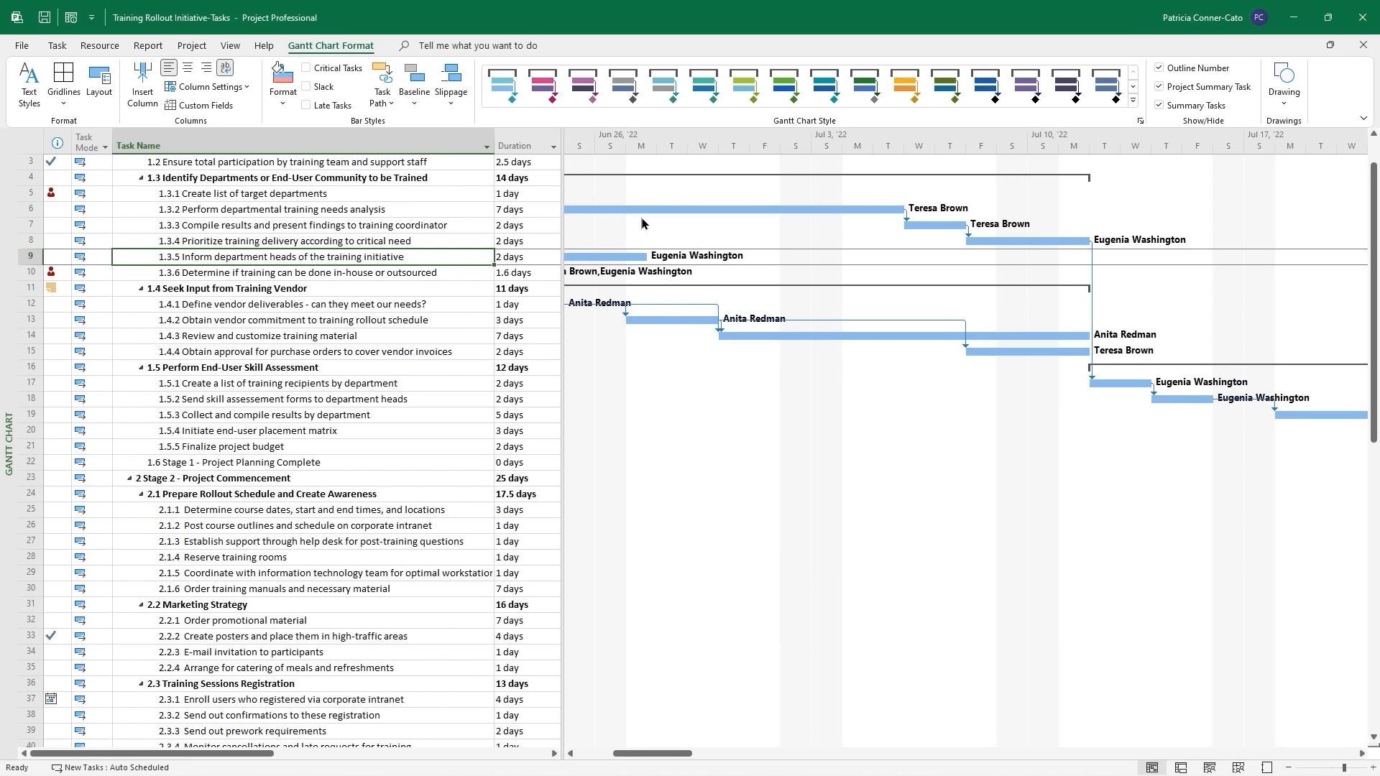
Try the late tasks display on the Gantt chart, check the bars for late tasks, and switch it off again.
click(306, 107)
drag(672, 753, 773, 754)
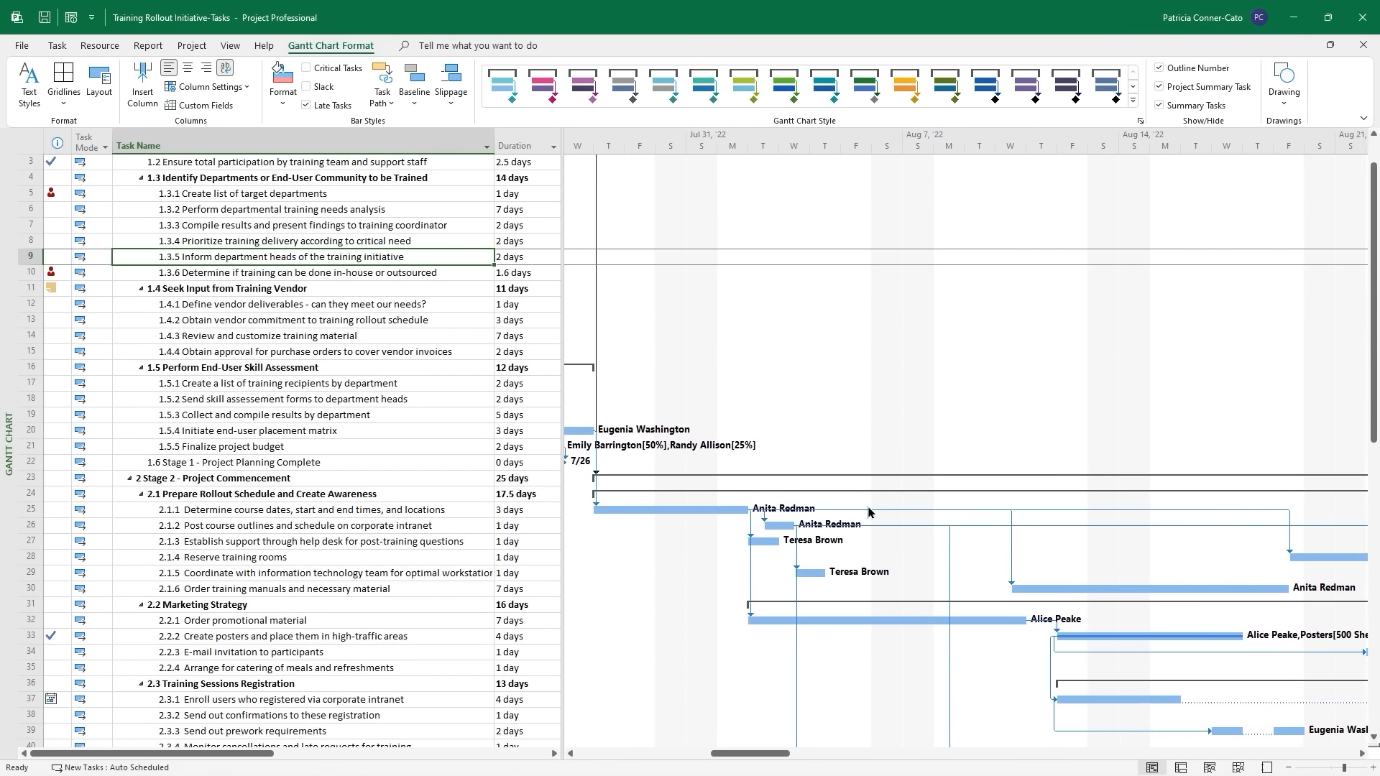
scroll(868, 512, down, 6)
scroll(851, 471, up, 7)
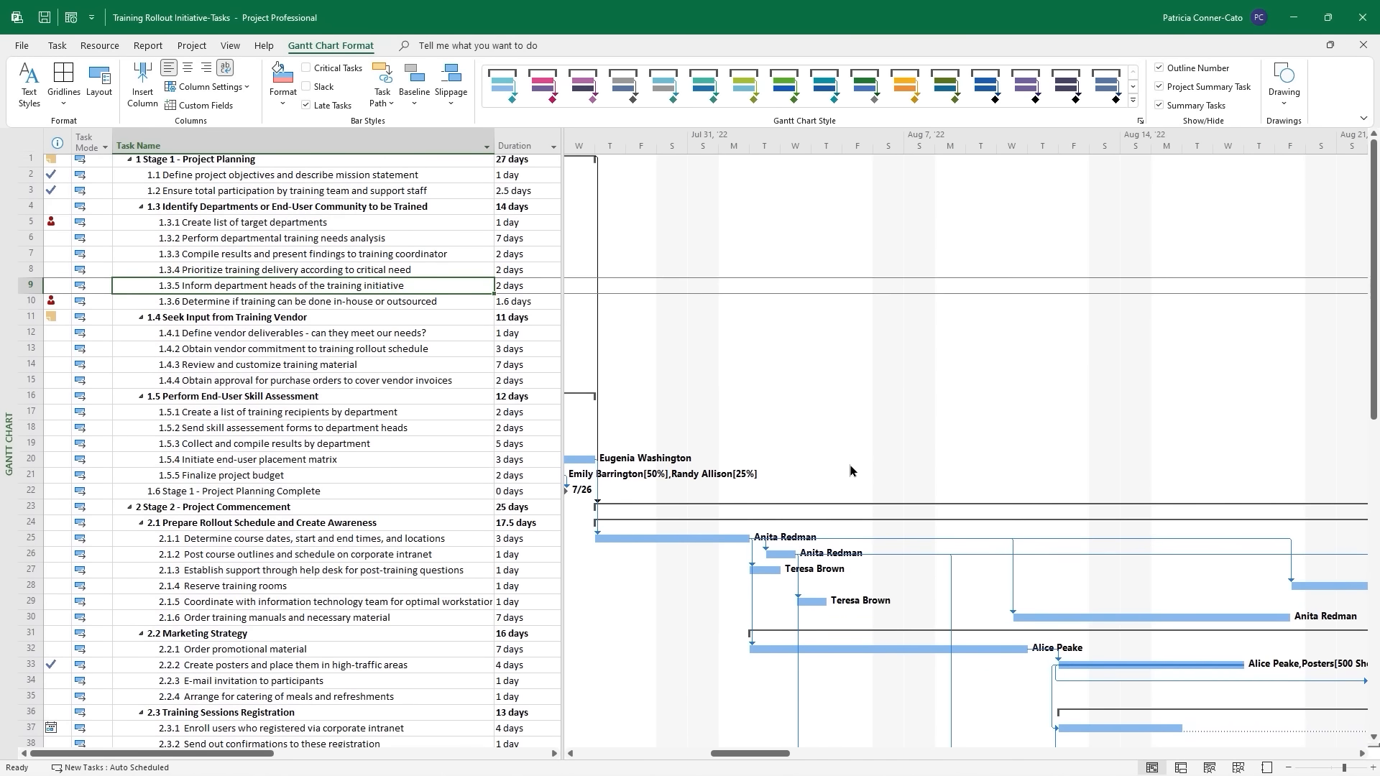
scroll(850, 471, up, 1)
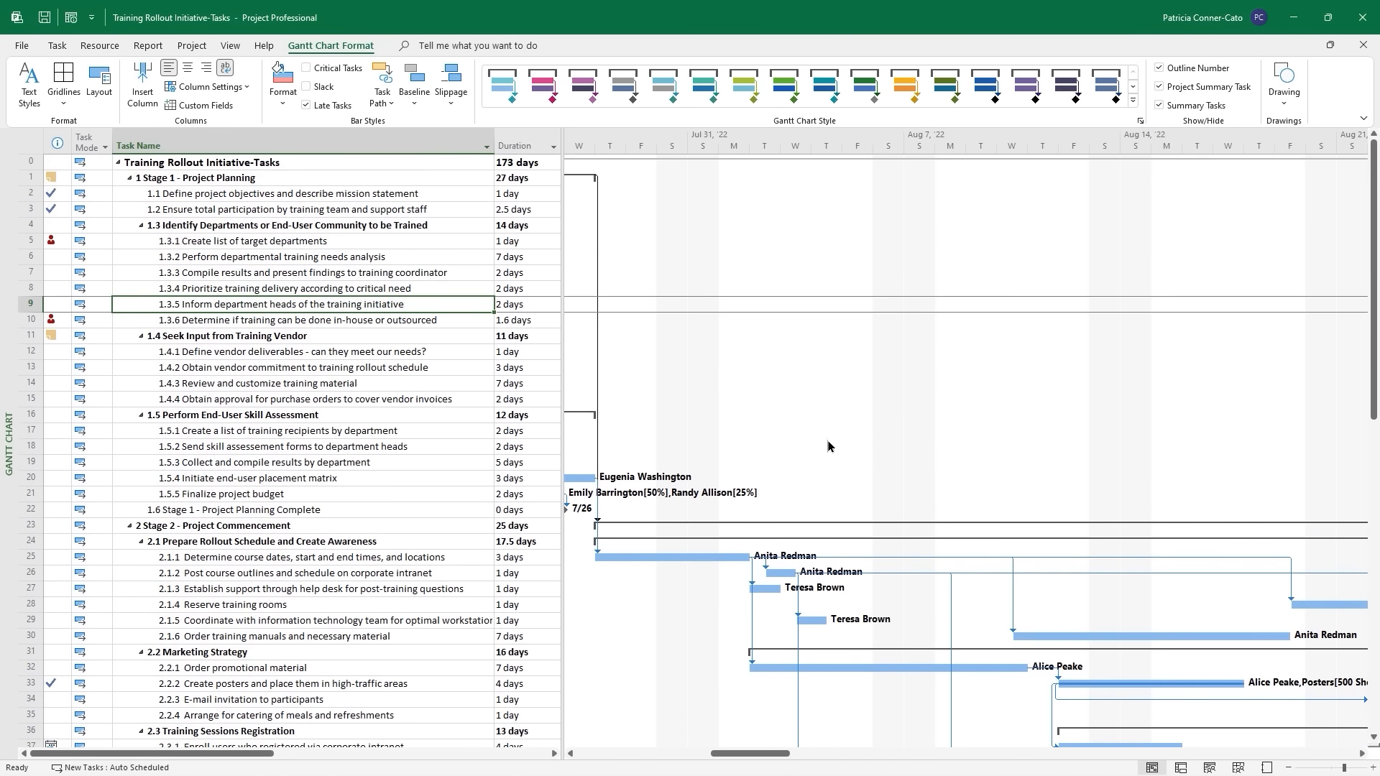
click(306, 106)
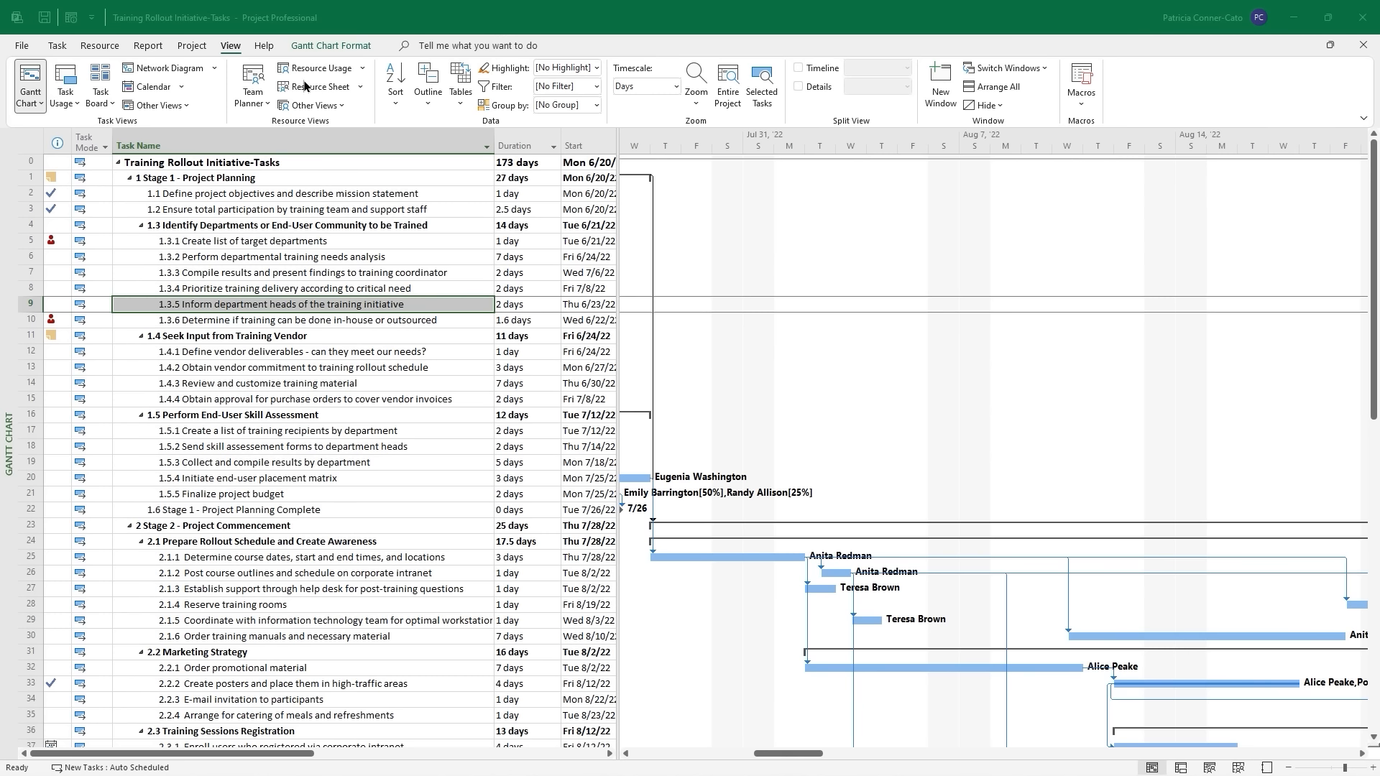
Start a new task table named Project Analysis and set it to show in the menu.
click(460, 100)
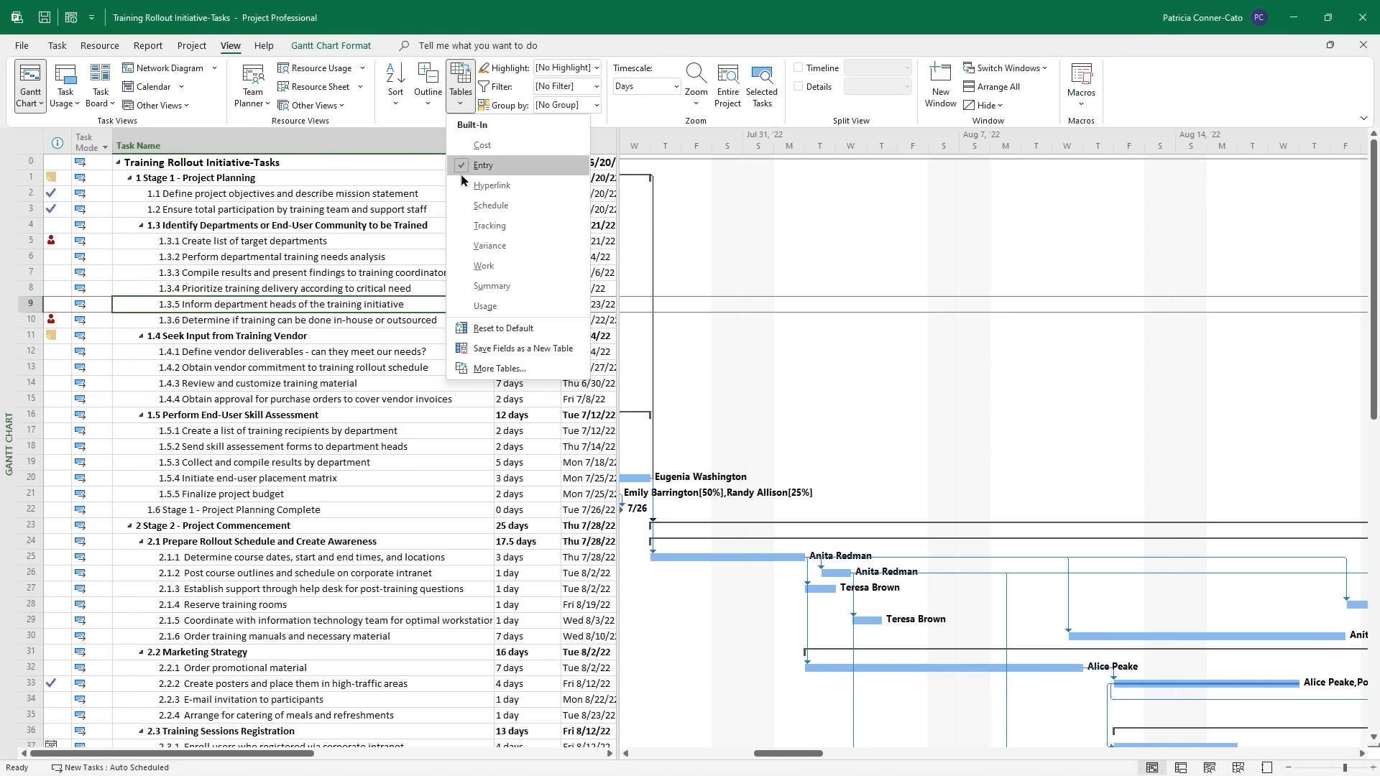
click(494, 370)
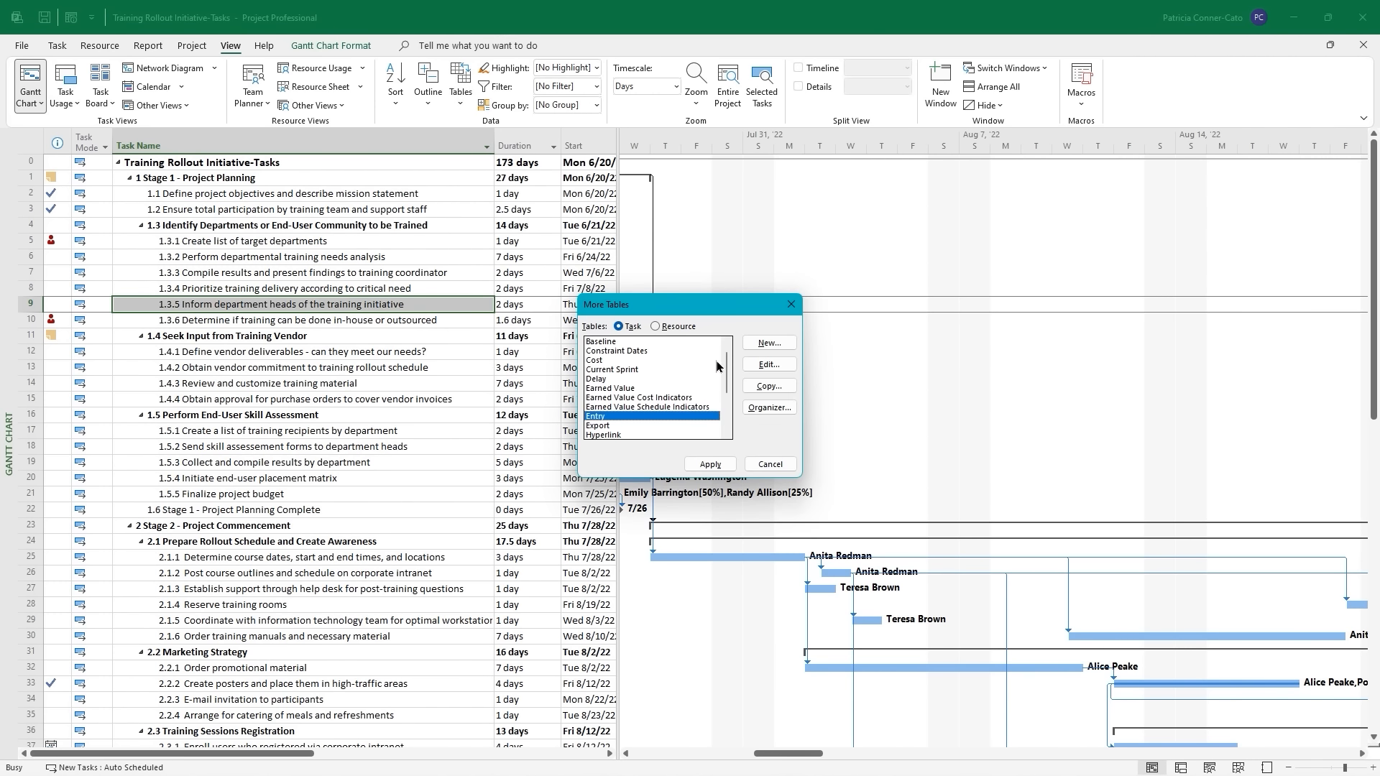
click(770, 343)
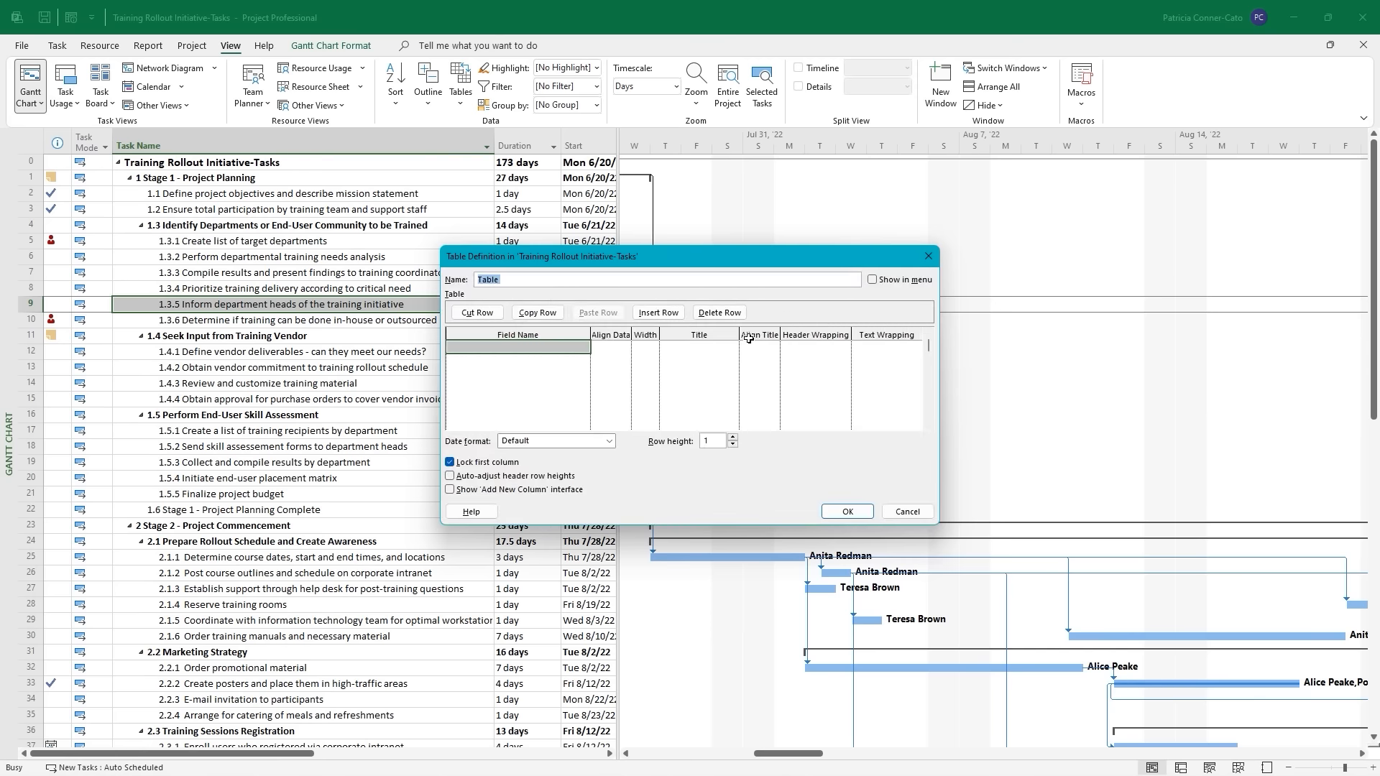
text(Project Analysis)
click(872, 280)
Add the Critical, Free Slack and Total Slack fields to the Project Analysis table.
click(538, 347)
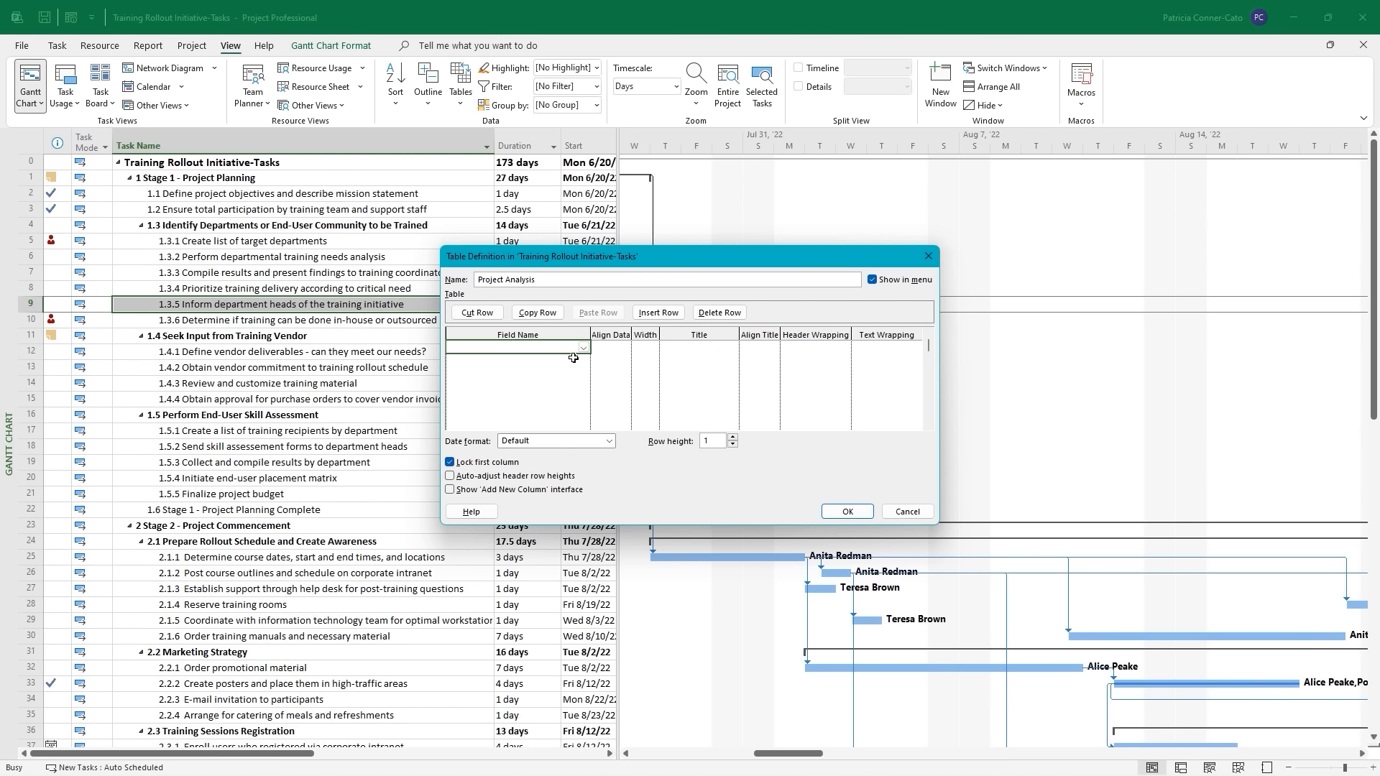
text(Crit)
key(Return)
click(548, 362)
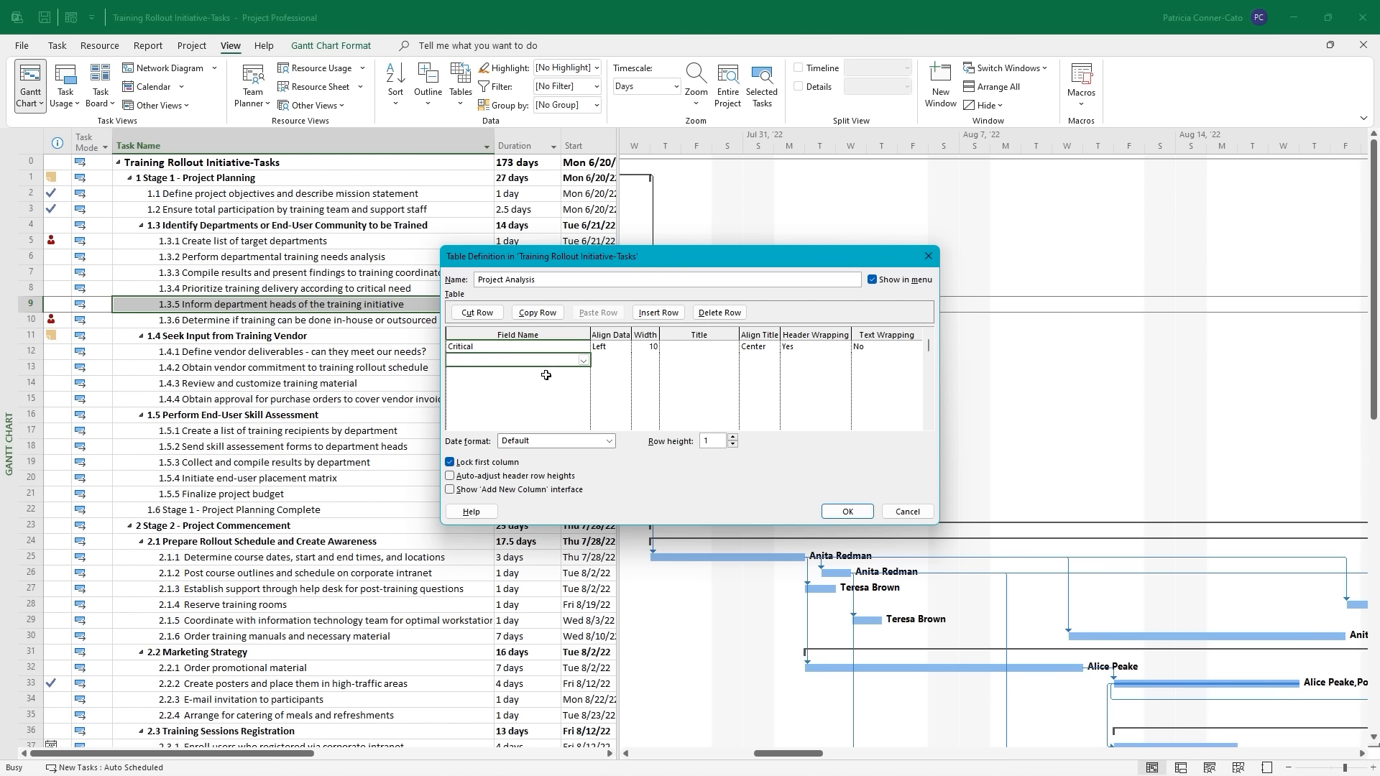
text(Free Slack)
key(Return)
click(546, 374)
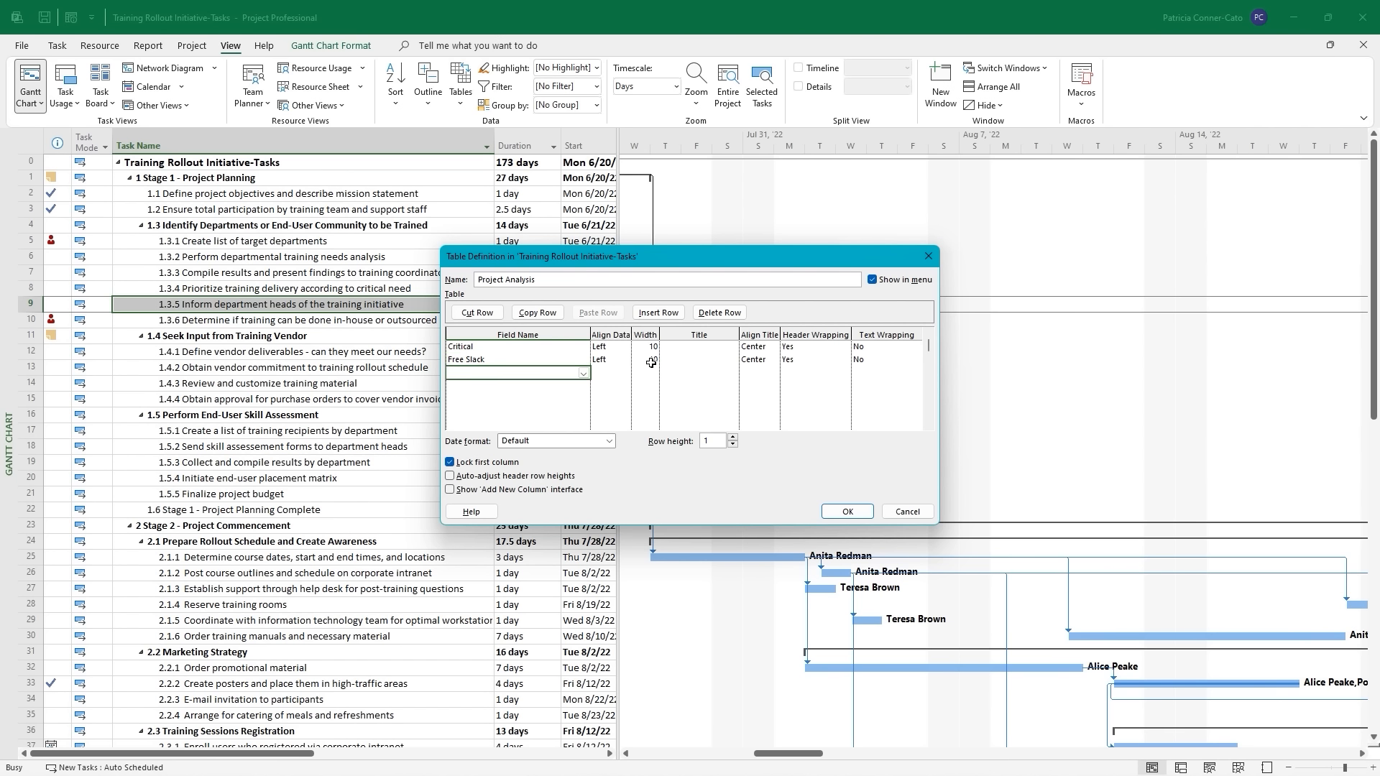
text(Tot)
key(Return)
key(Return)
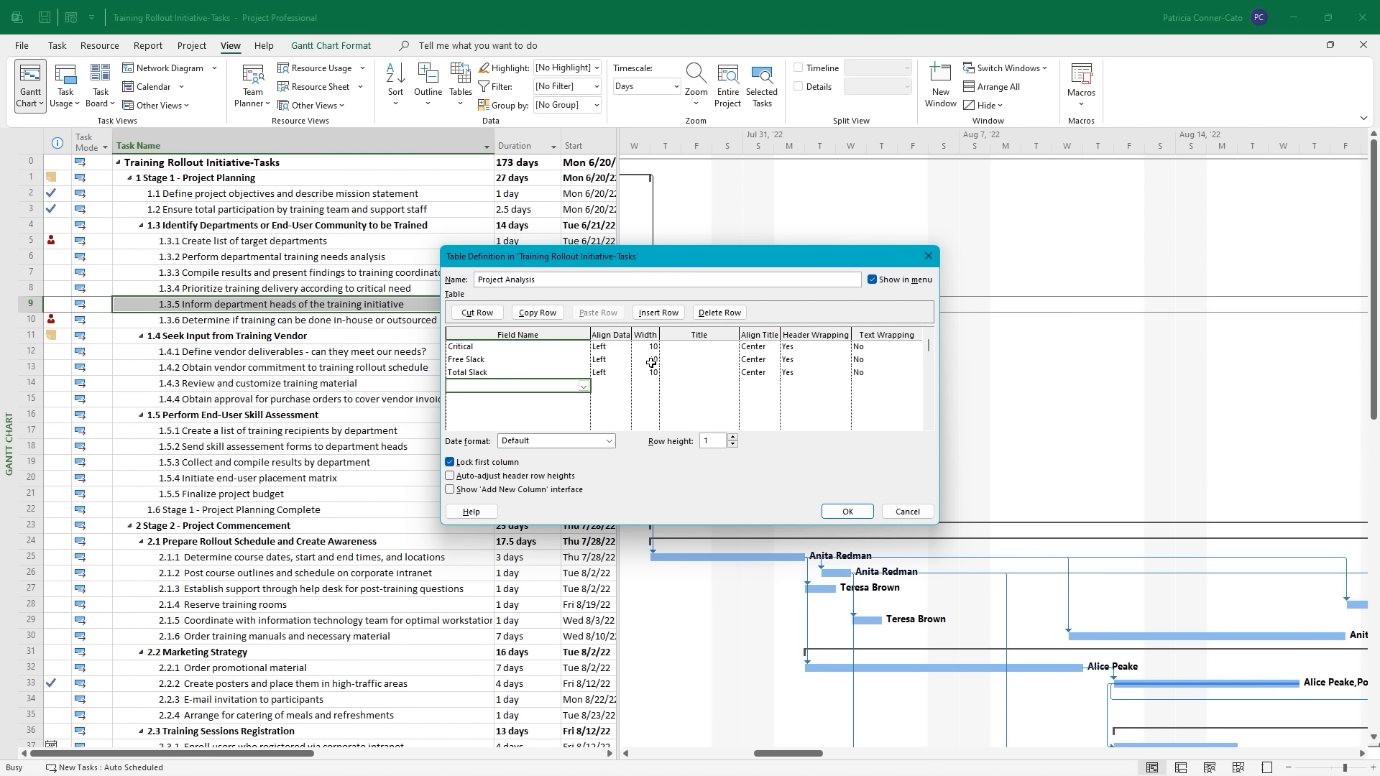
Try to add a Late Task field, replaced by Slipping, as the table's fourth field.
text(Late Task)
key(BackSpace)
key(BackSpace)
key(BackSpace)
key(BackSpace)
key(BackSpace)
key(BackSpace)
key(BackSpace)
key(BackSpace)
key(BackSpace)
text(Slipping)
click(556, 417)
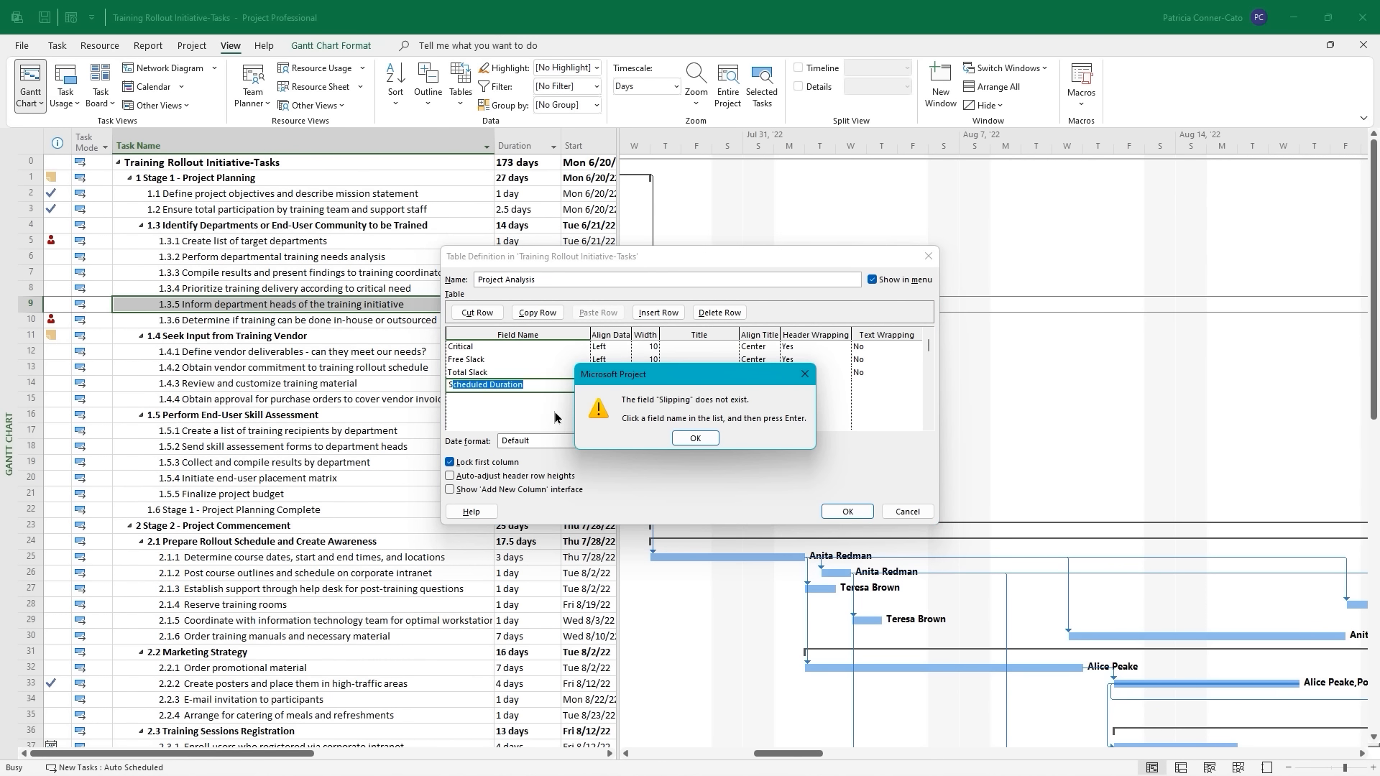
click(695, 438)
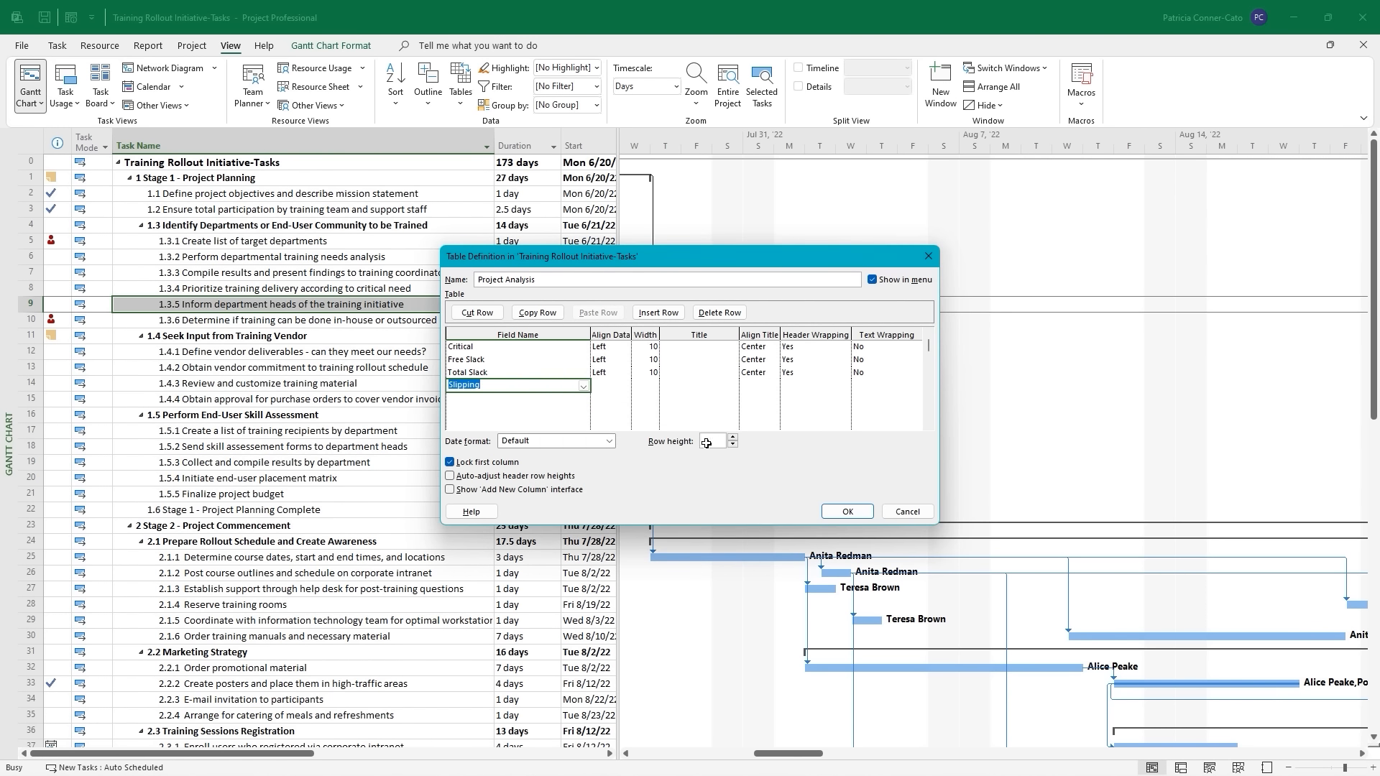
Clear the Slipping field from the Project Analysis table definition and apply the table to the Gantt chart.
click(523, 419)
click(690, 438)
click(849, 512)
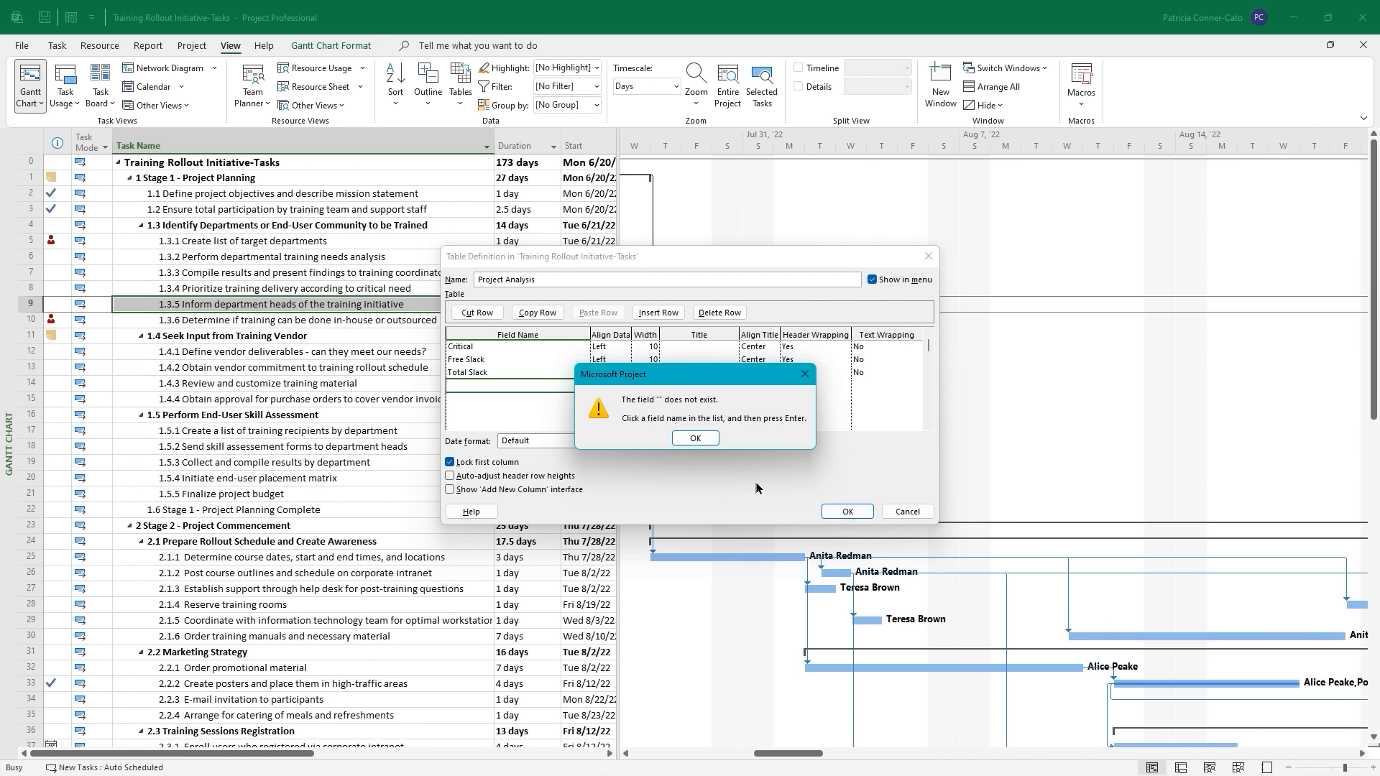
click(695, 439)
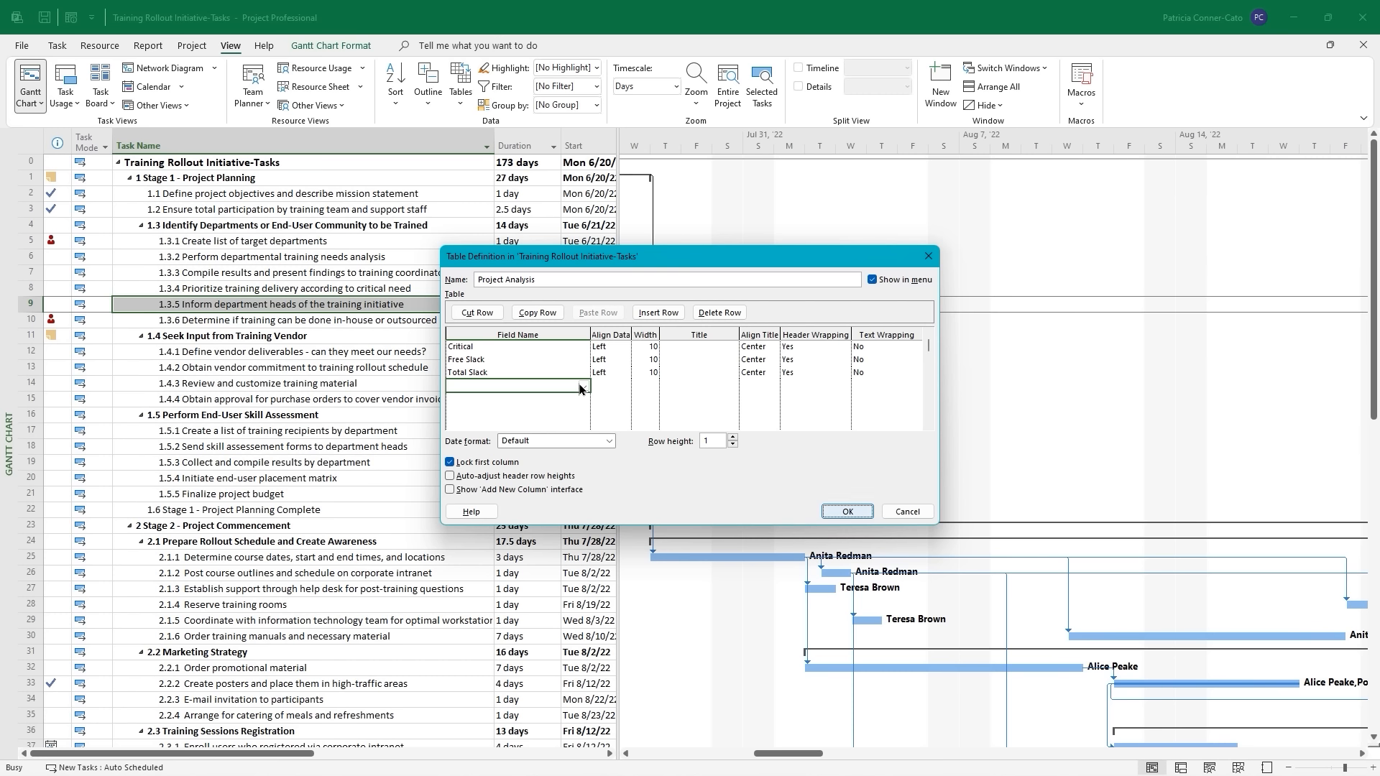
key(Return)
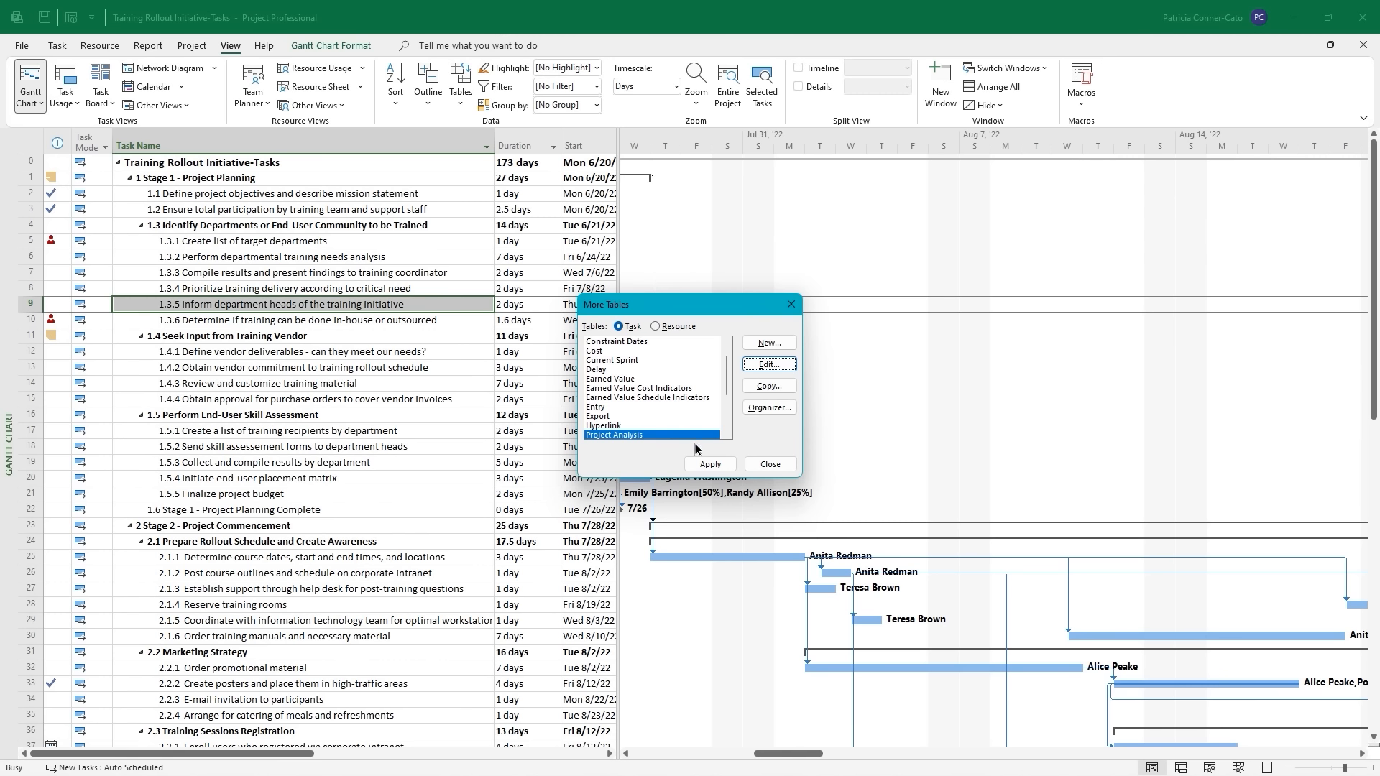
click(702, 466)
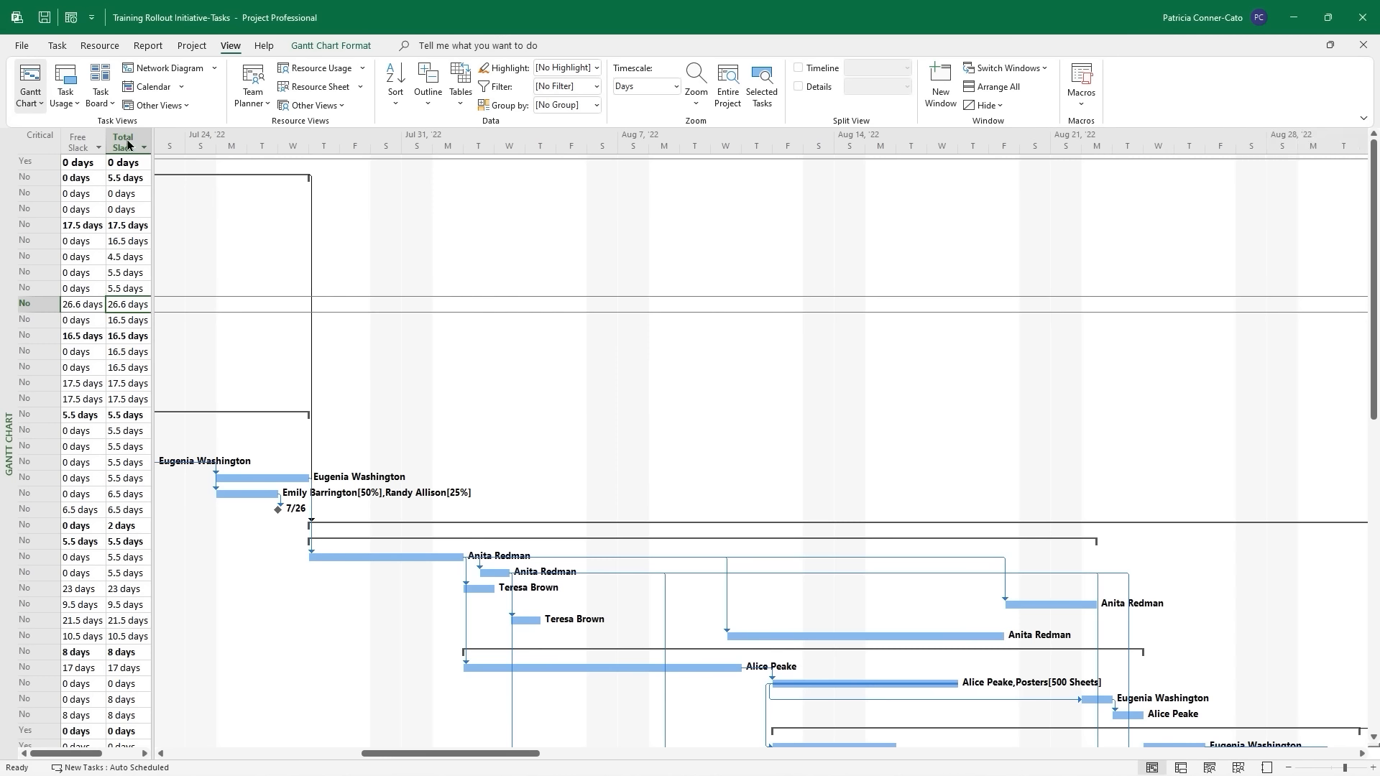
drag(152, 191, 502, 194)
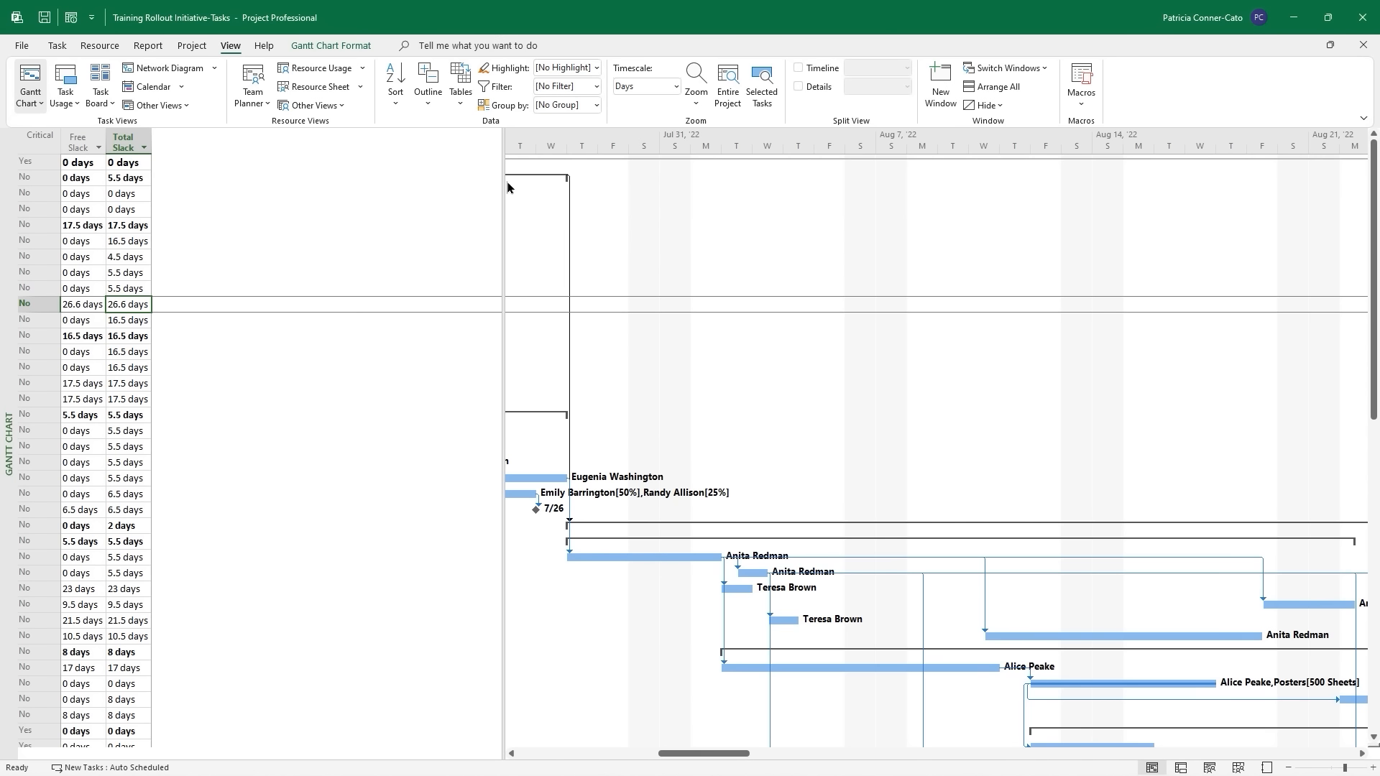
drag(502, 198, 148, 210)
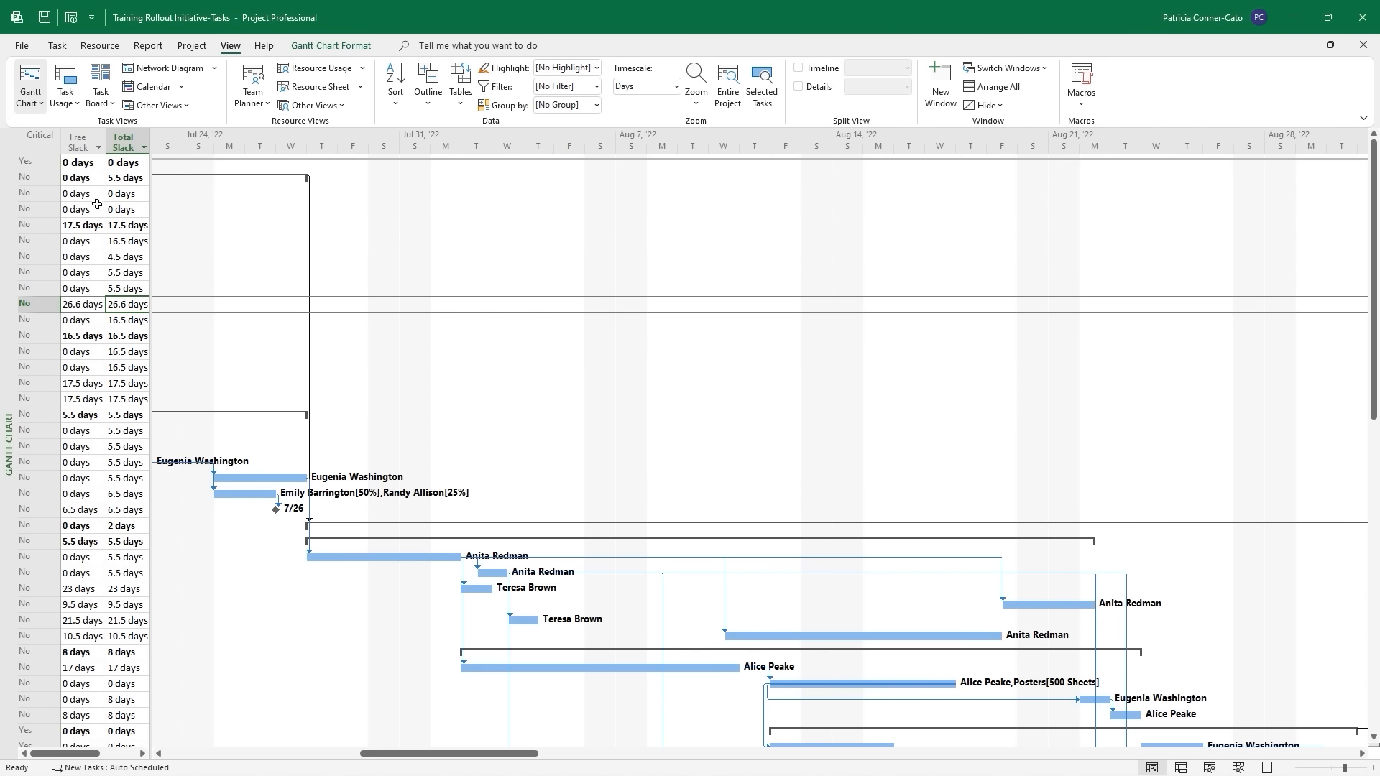
Edit the Project Analysis table and insert the Name field above Critical as its first row.
click(458, 108)
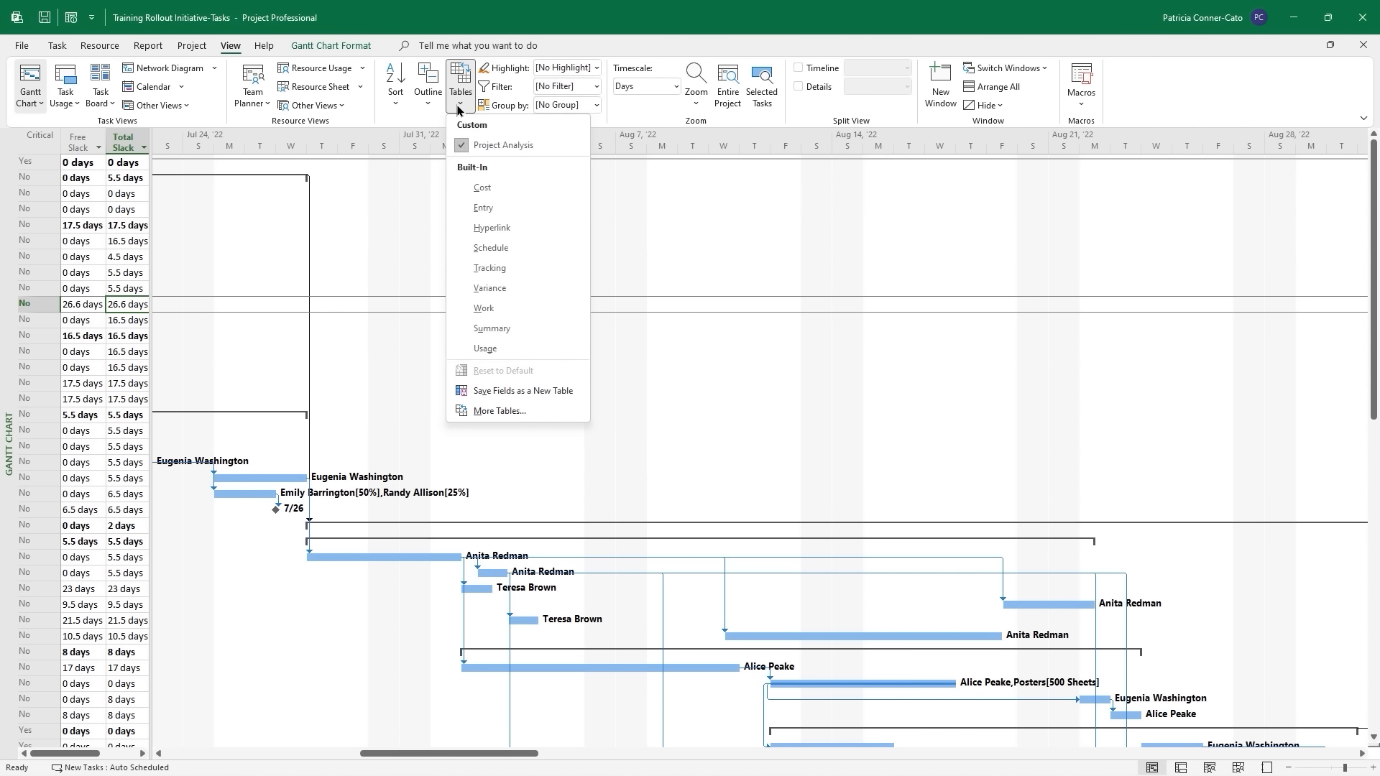
click(472, 412)
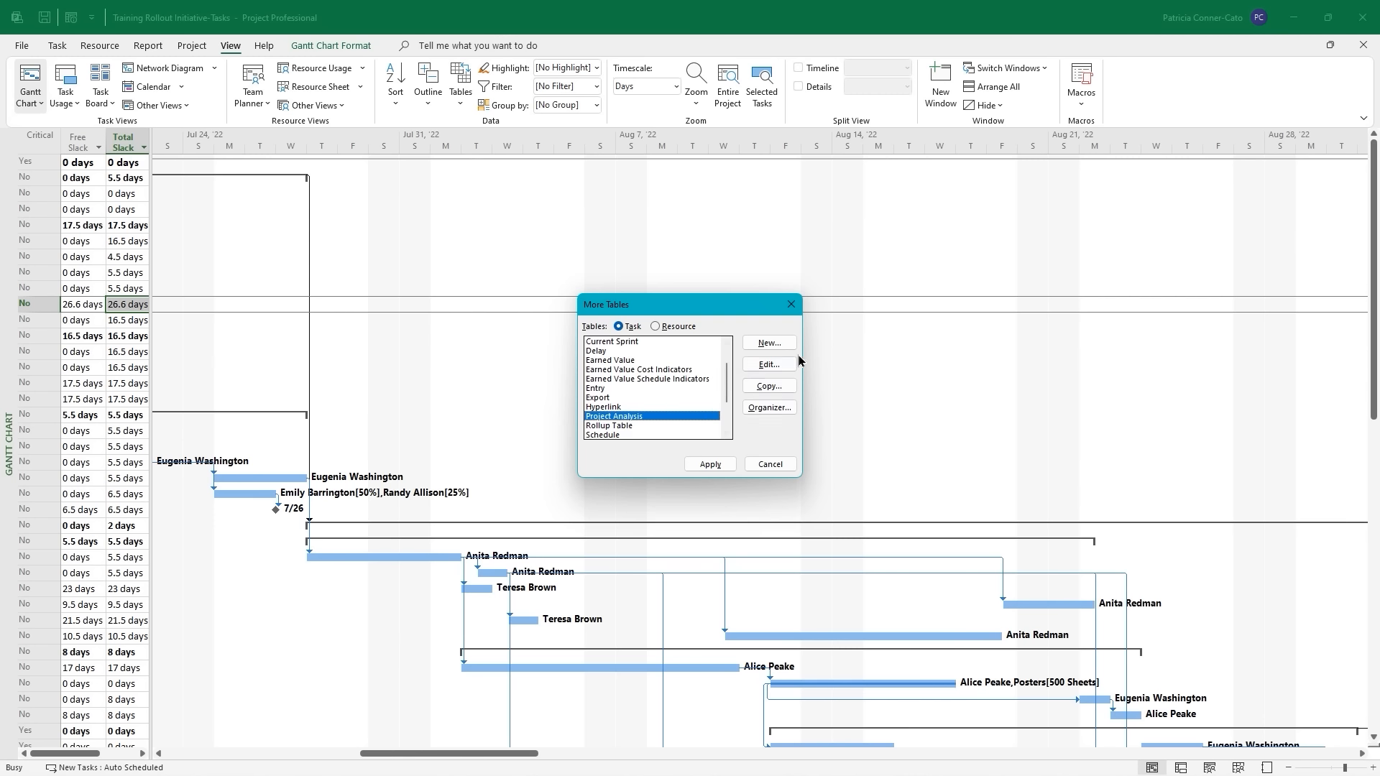
click(768, 366)
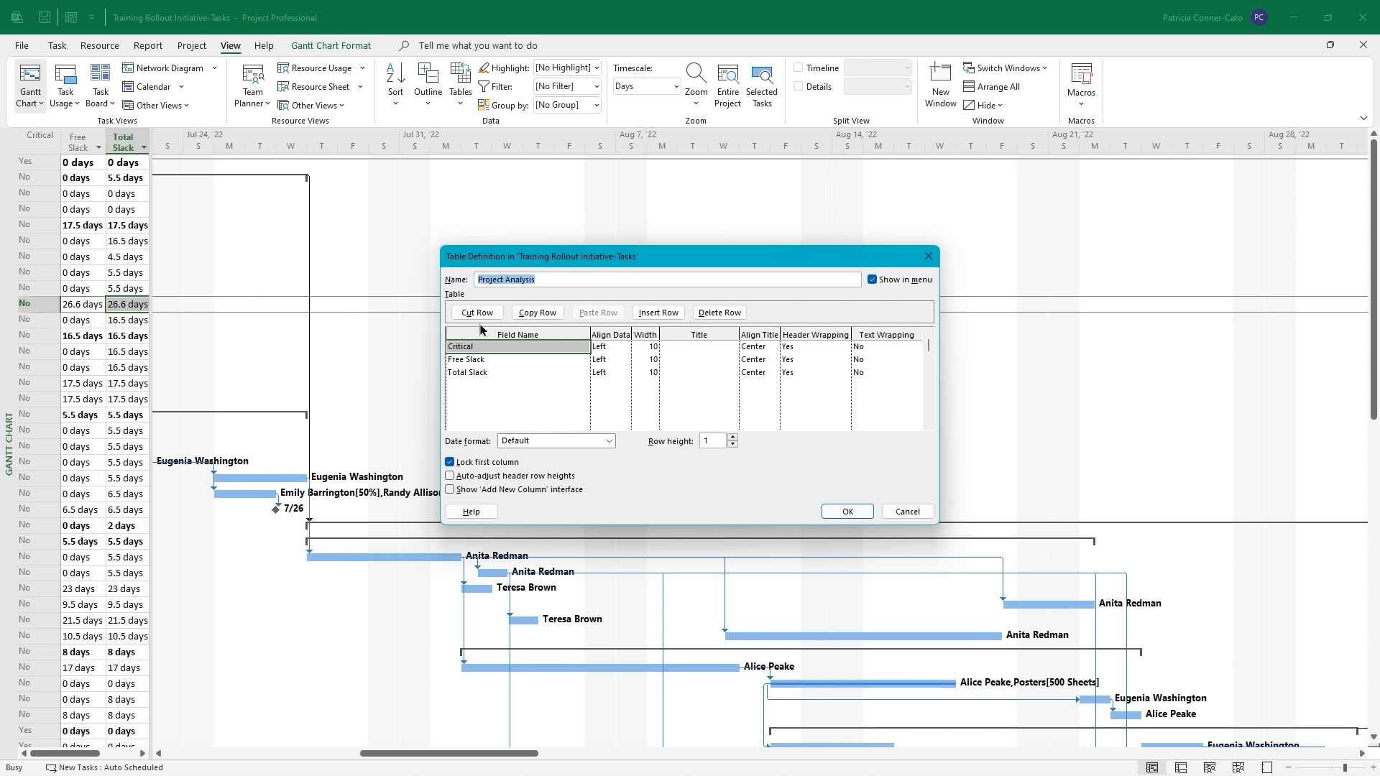
click(660, 316)
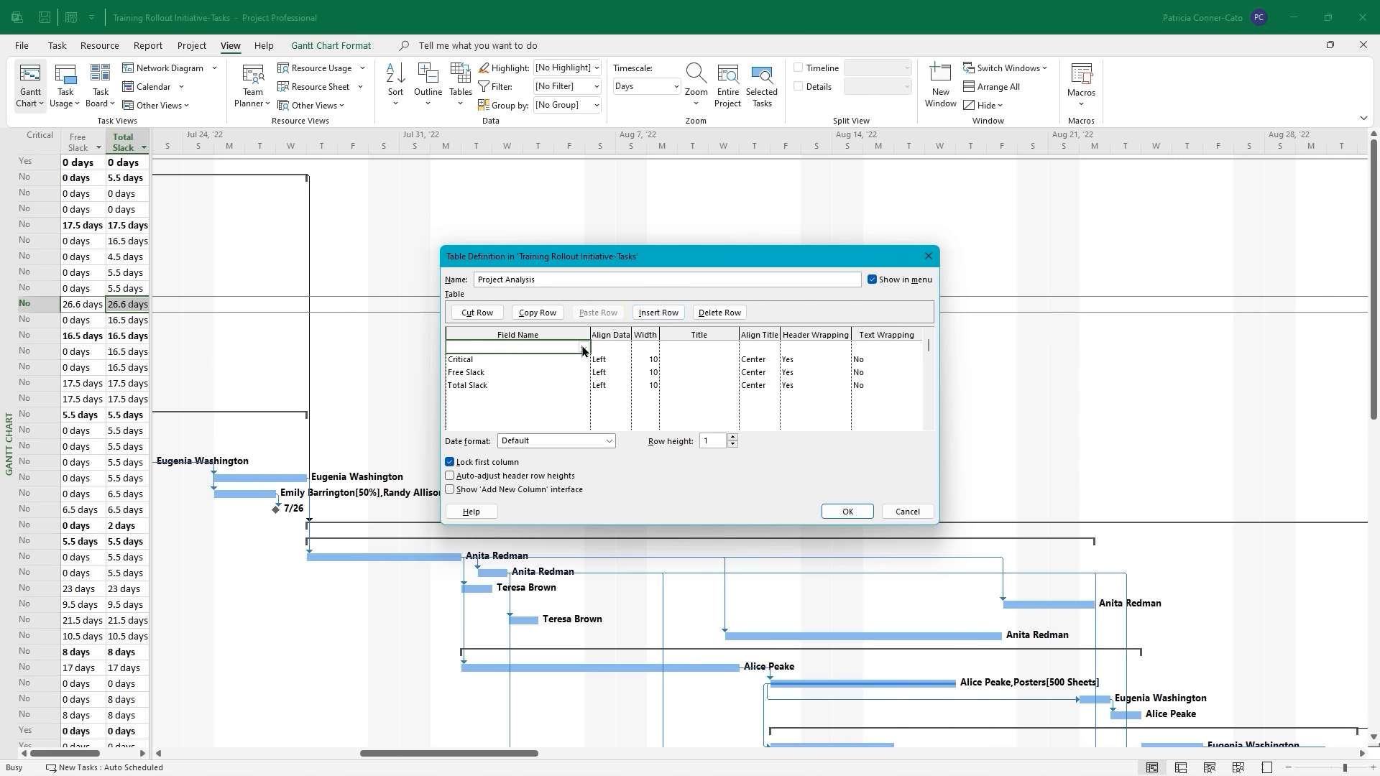
click(584, 350)
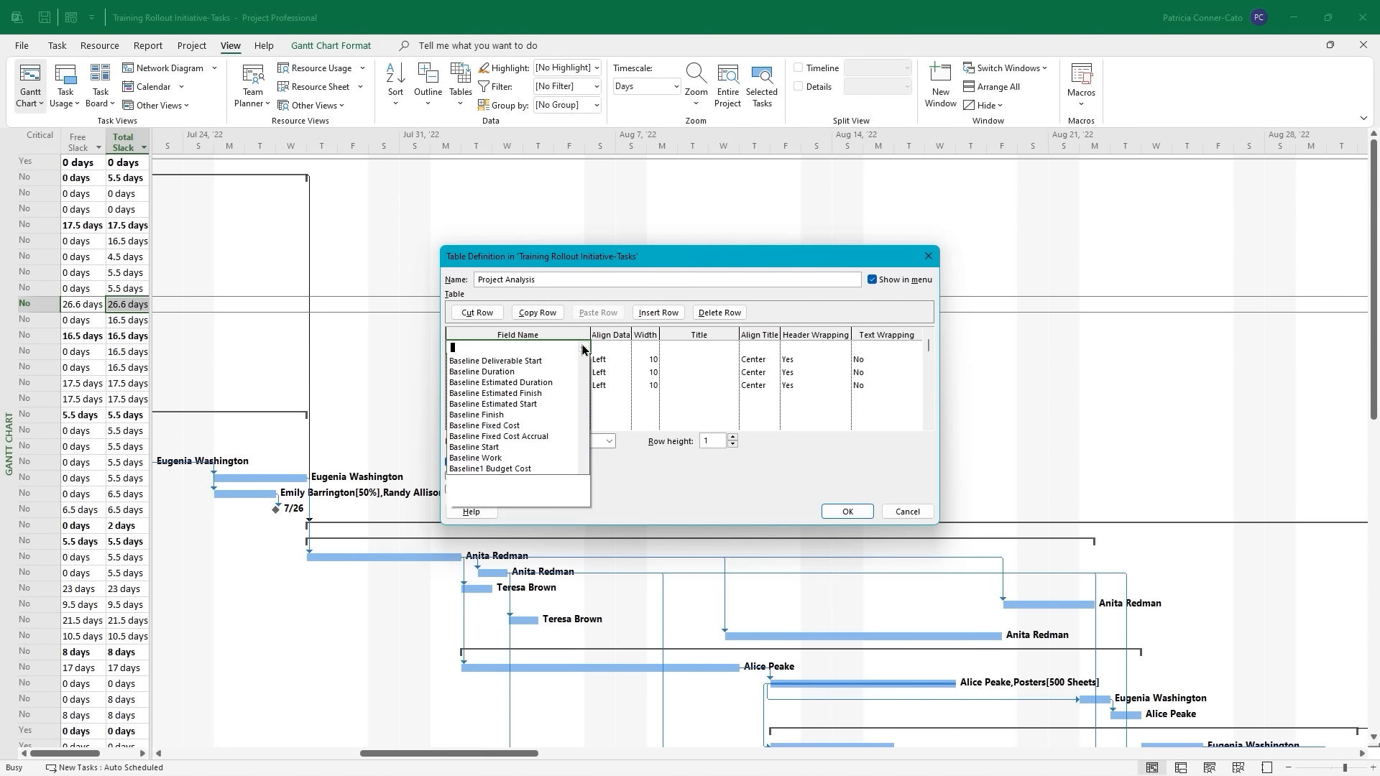
text(Name)
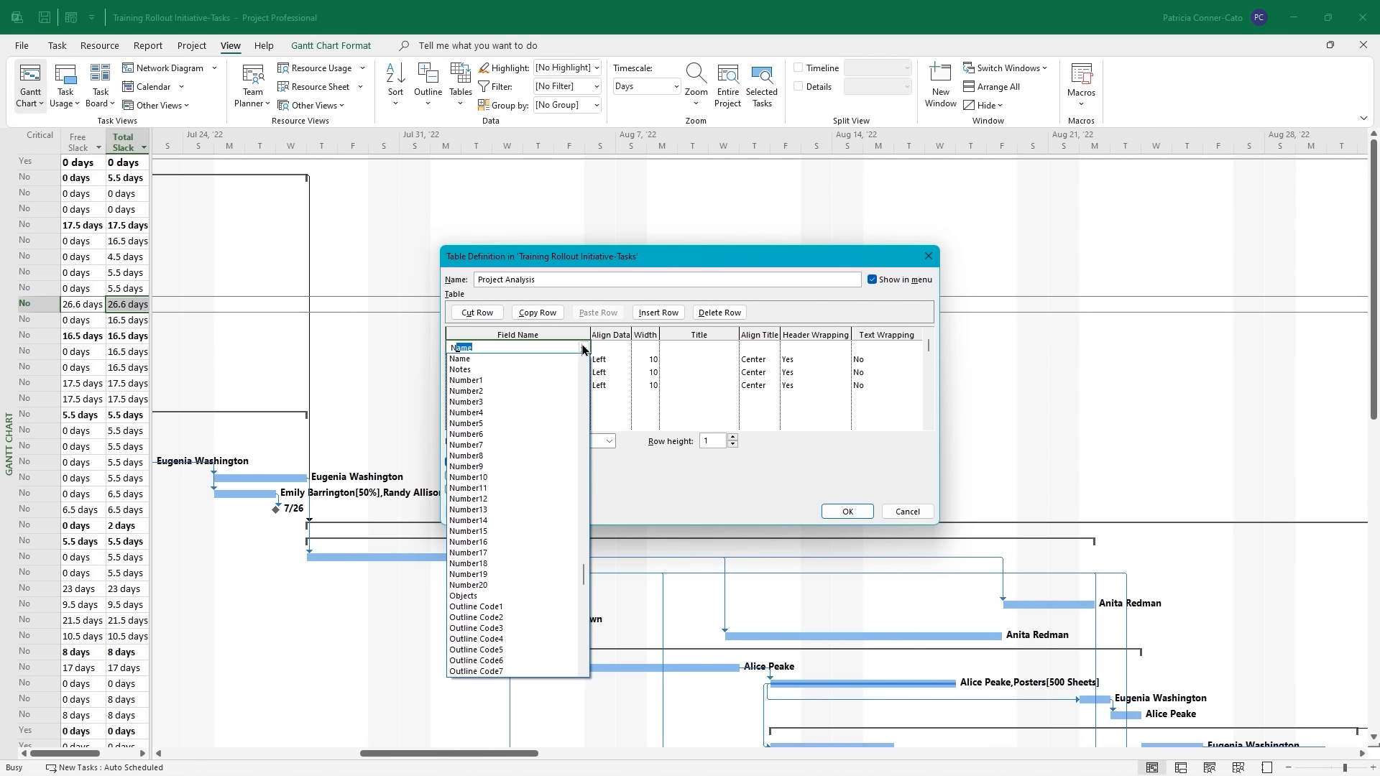
key(Return)
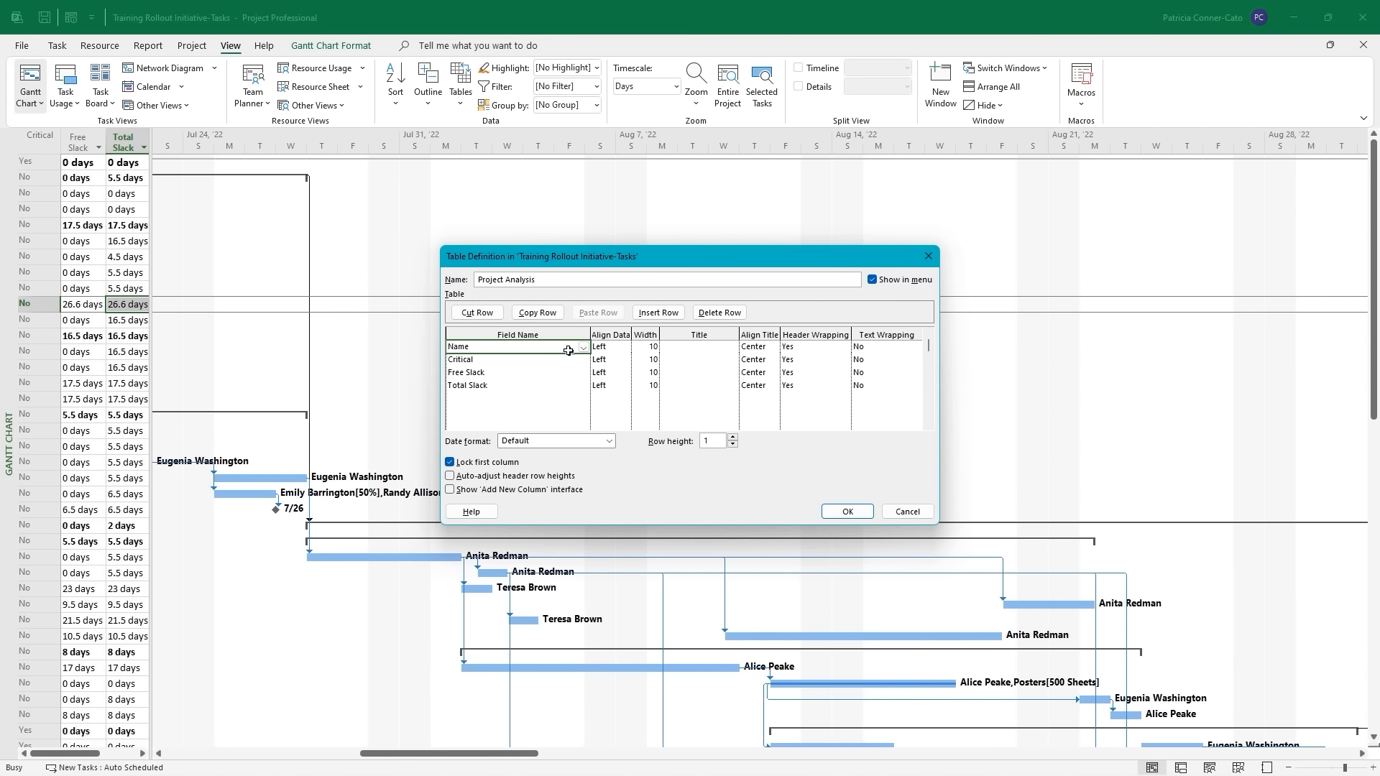
Turn off locking of the first column for the Project Analysis table and reapply the table.
click(449, 466)
click(449, 464)
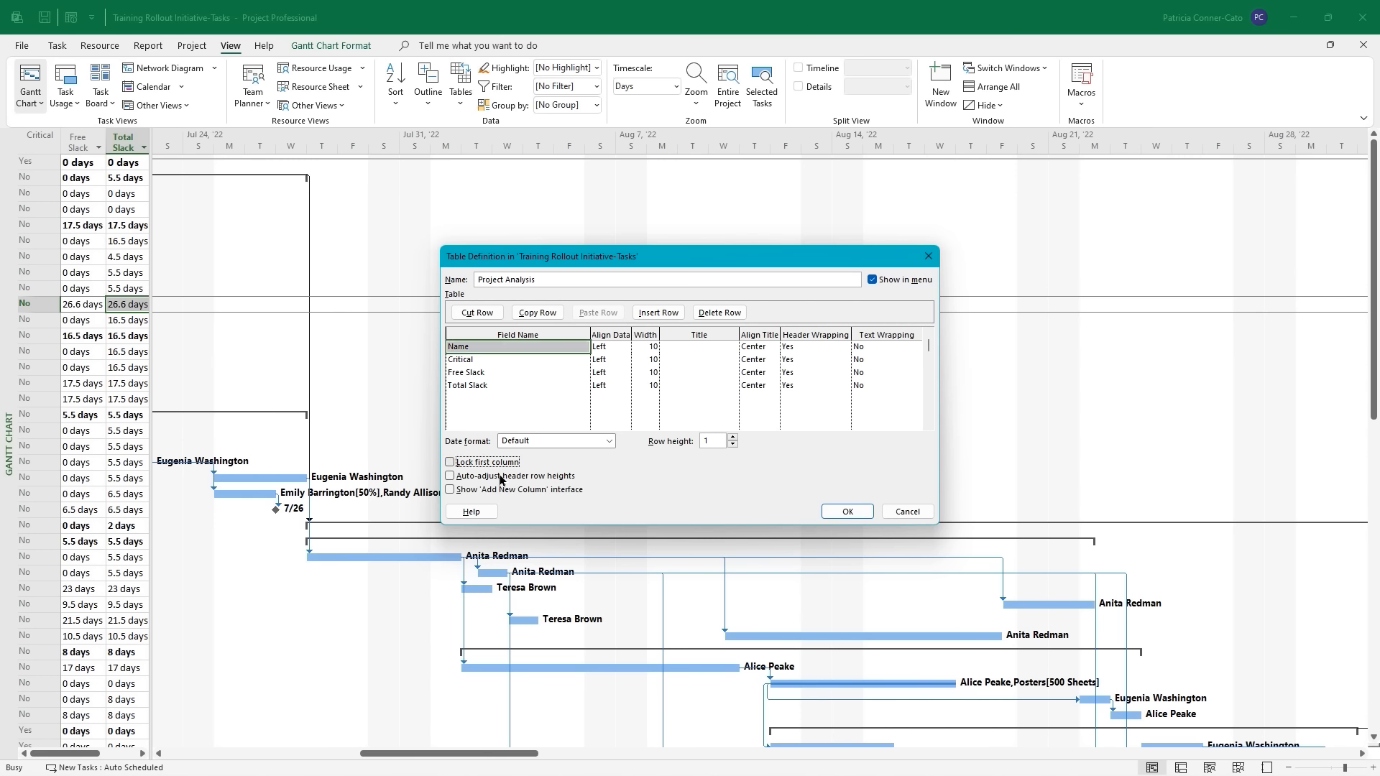
click(847, 515)
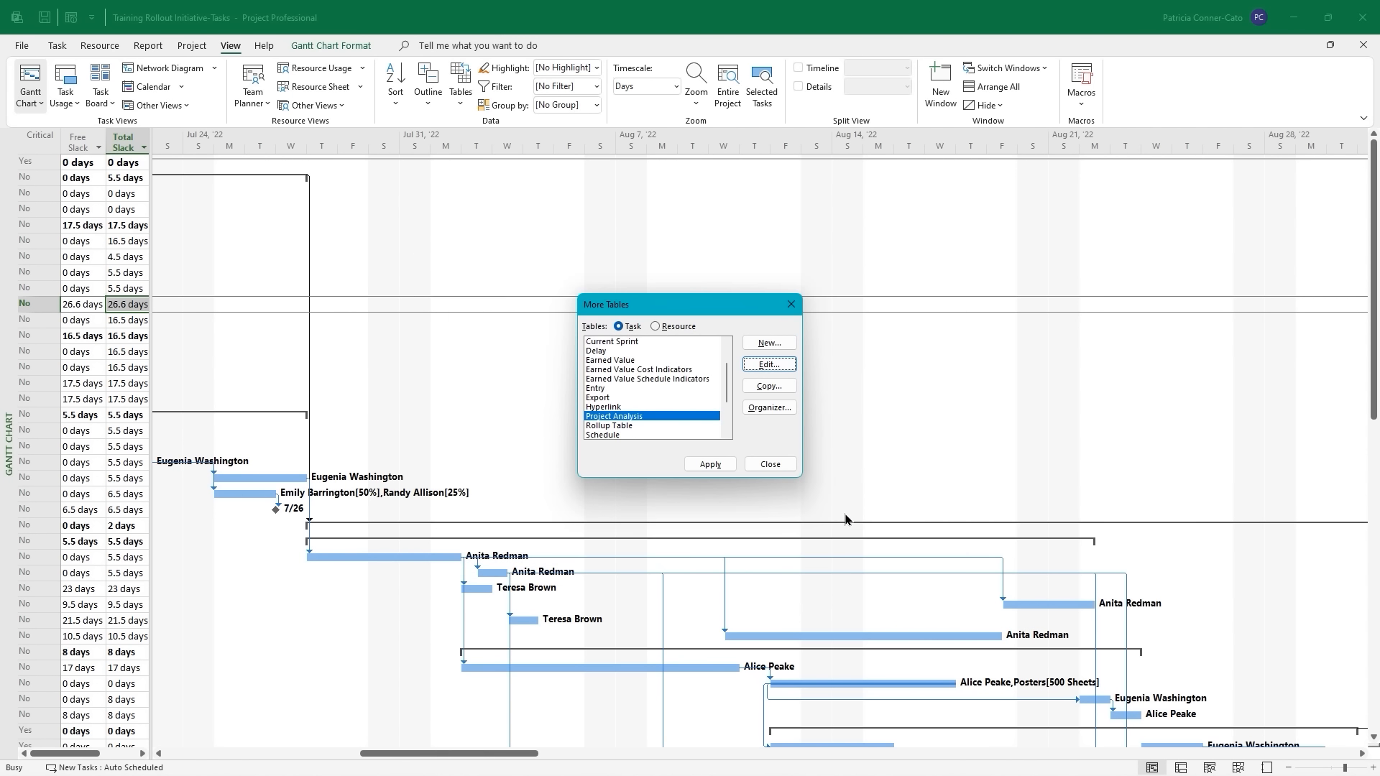
click(709, 464)
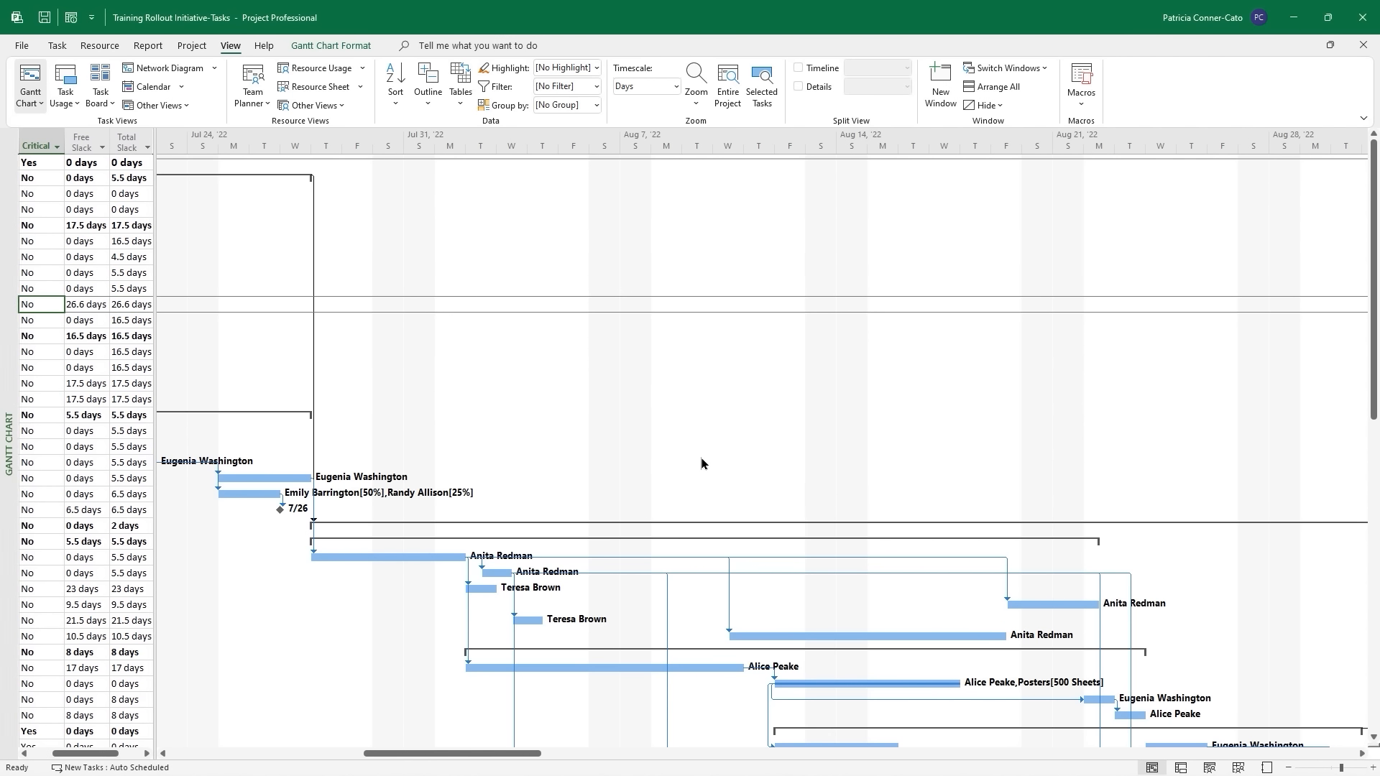
Fit the Name column to its text with all table columns visible, and switch the view back to the Entry table.
drag(155, 143, 530, 161)
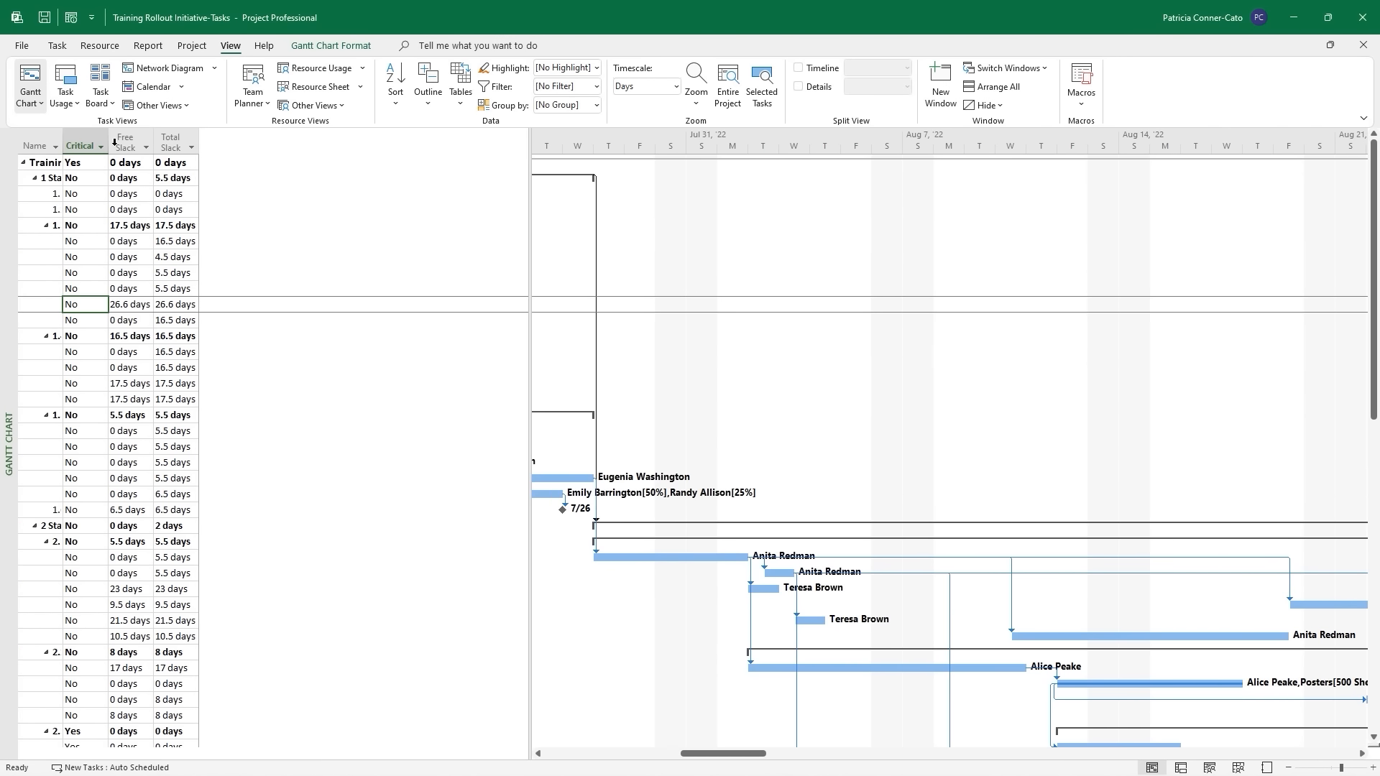
double_click(62, 141)
drag(530, 146, 943, 135)
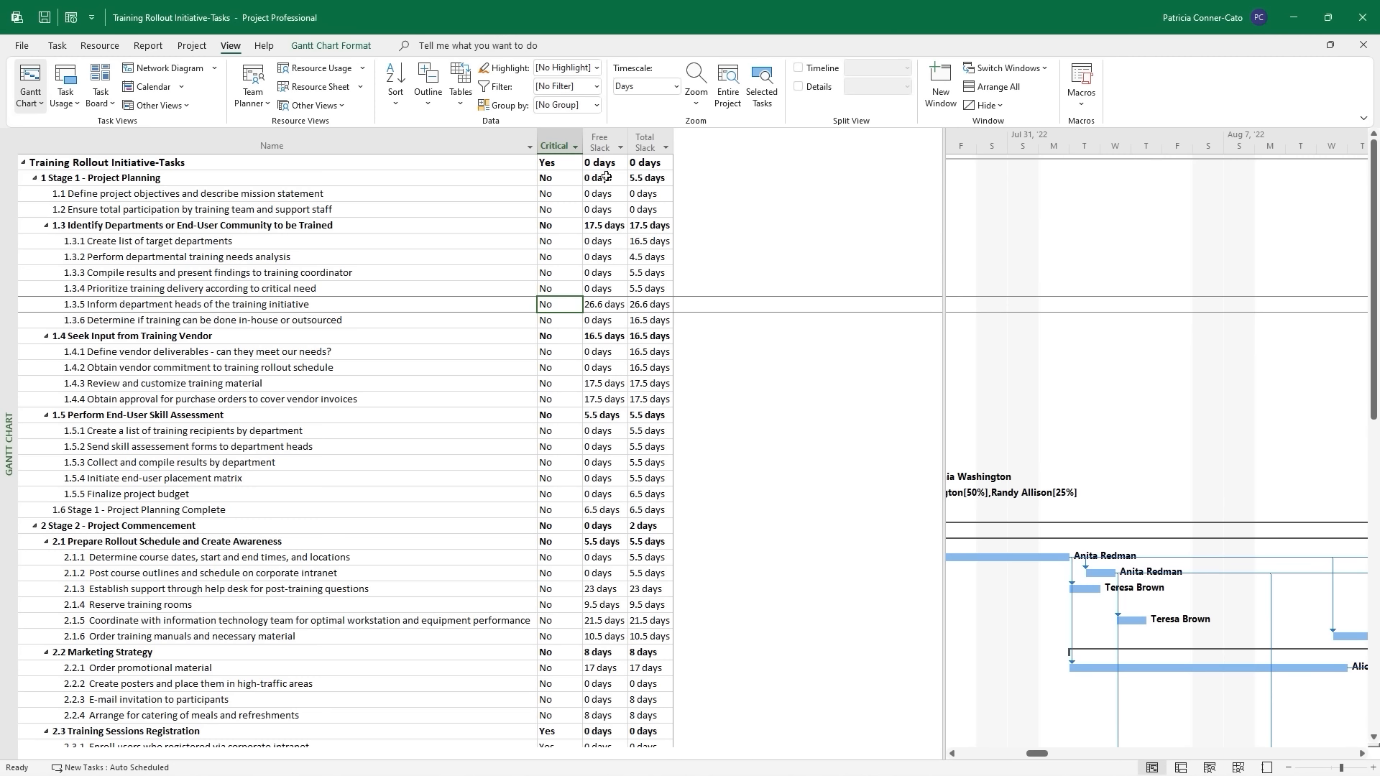
click(466, 109)
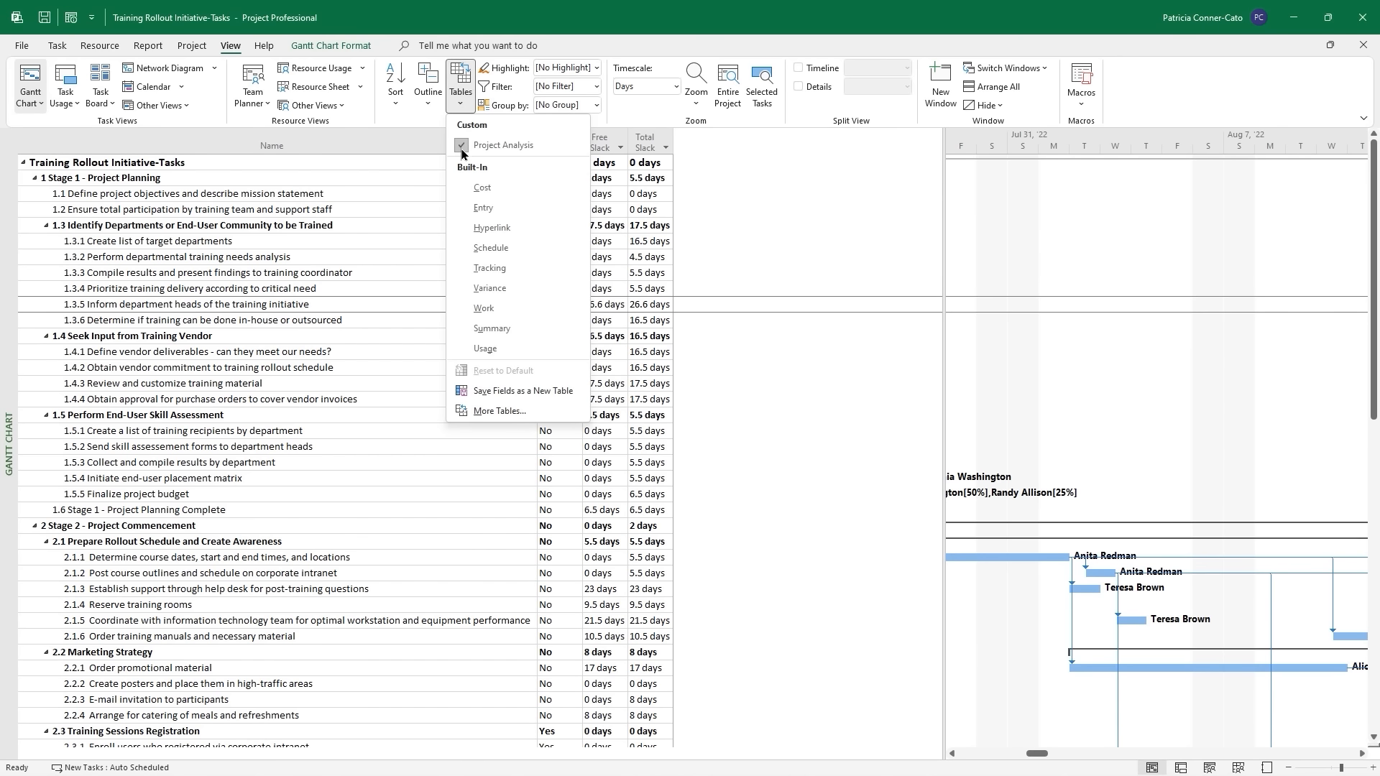
click(482, 208)
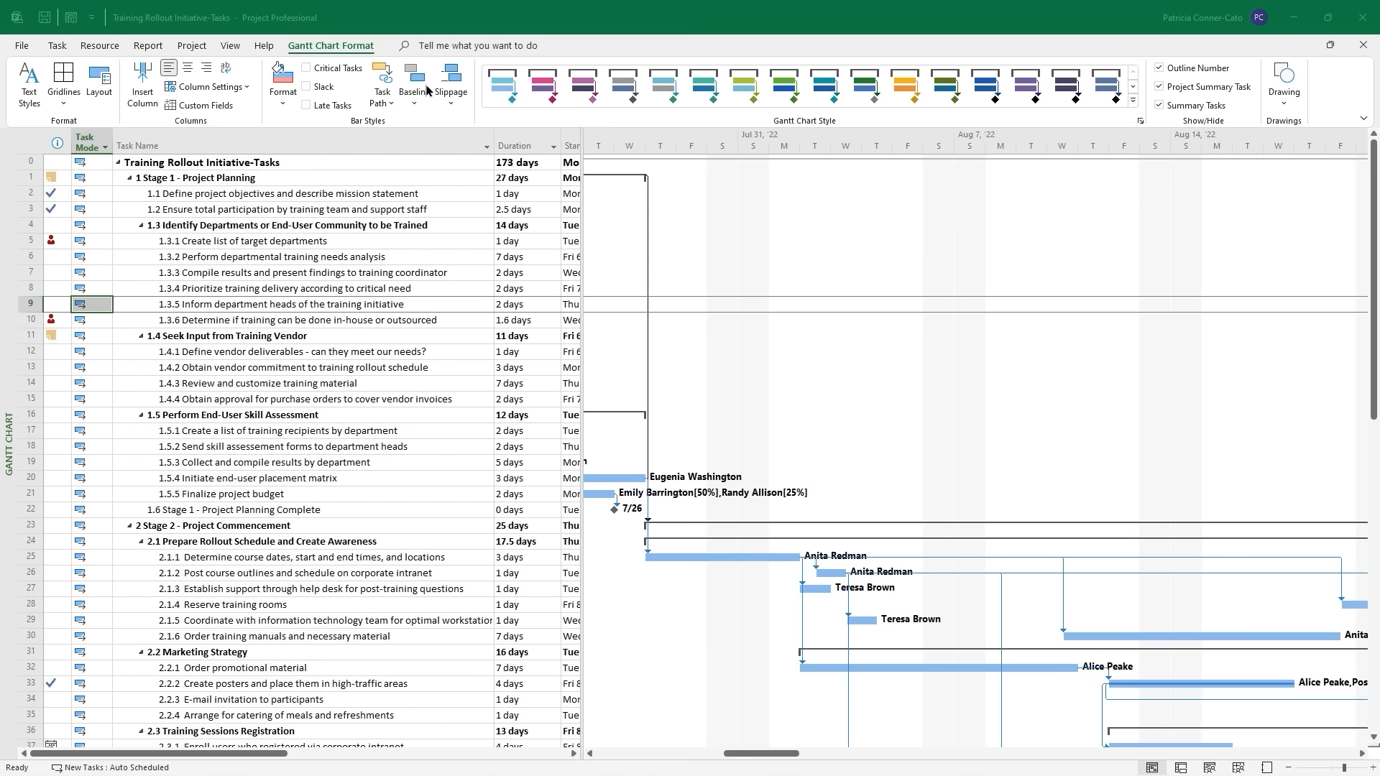
Try the slippage display on the Gantt chart for the baseline last saved on Mon 6/20/22, and switch it off again.
click(361, 44)
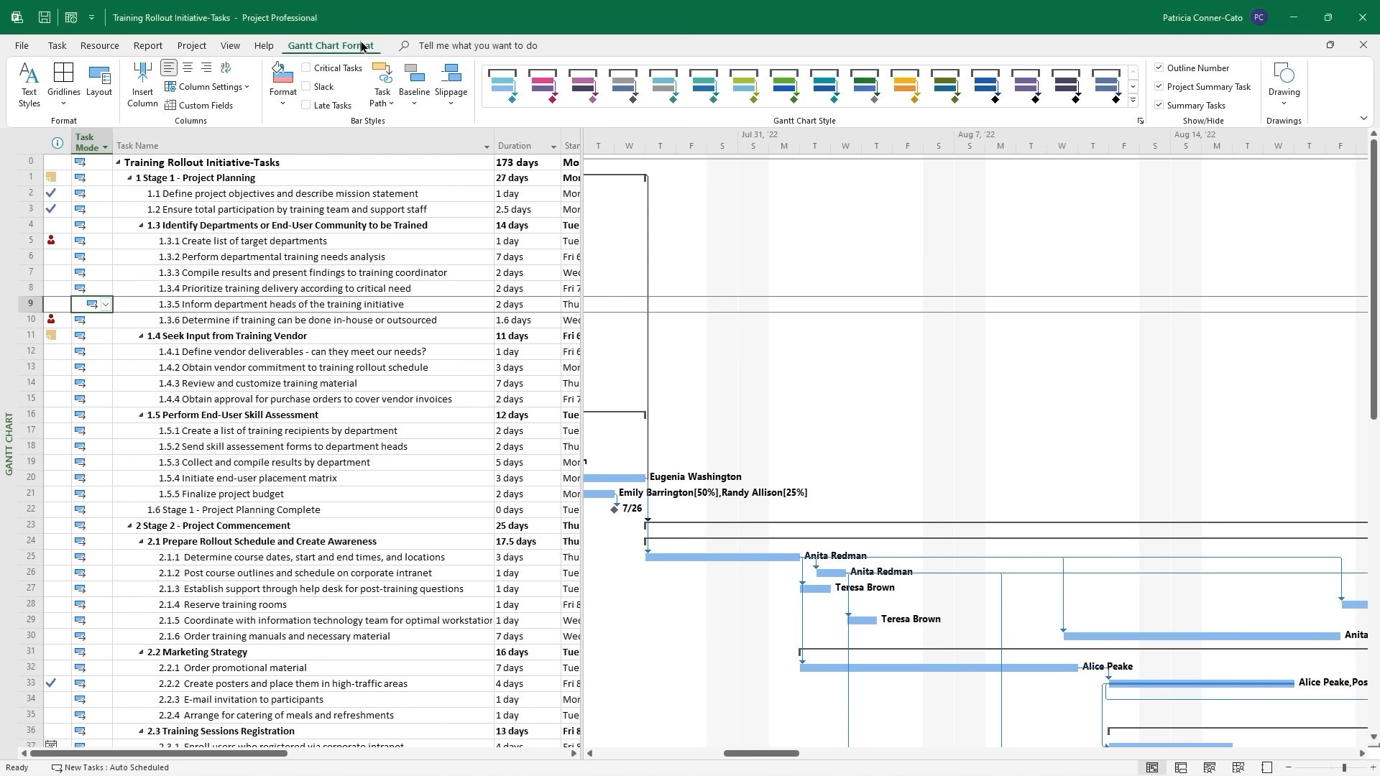
click(452, 105)
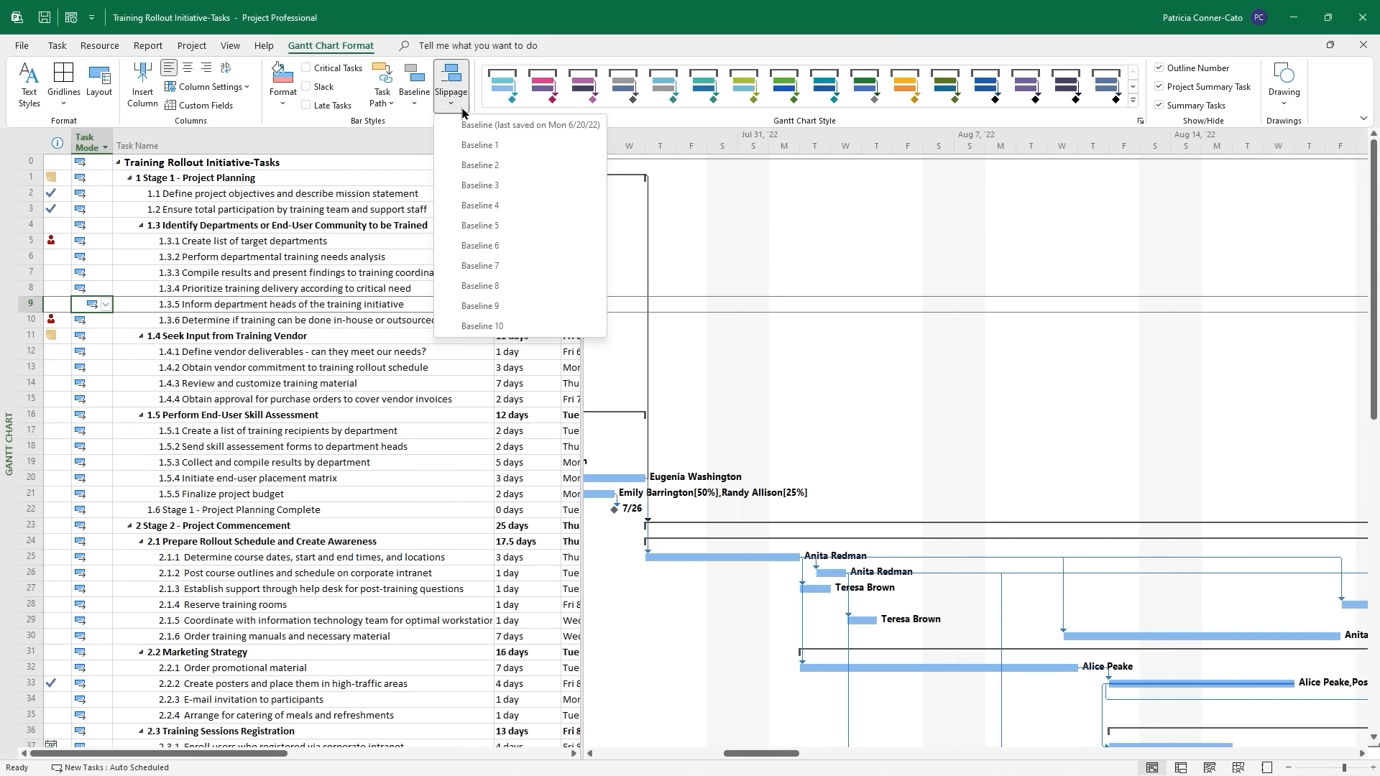
click(492, 126)
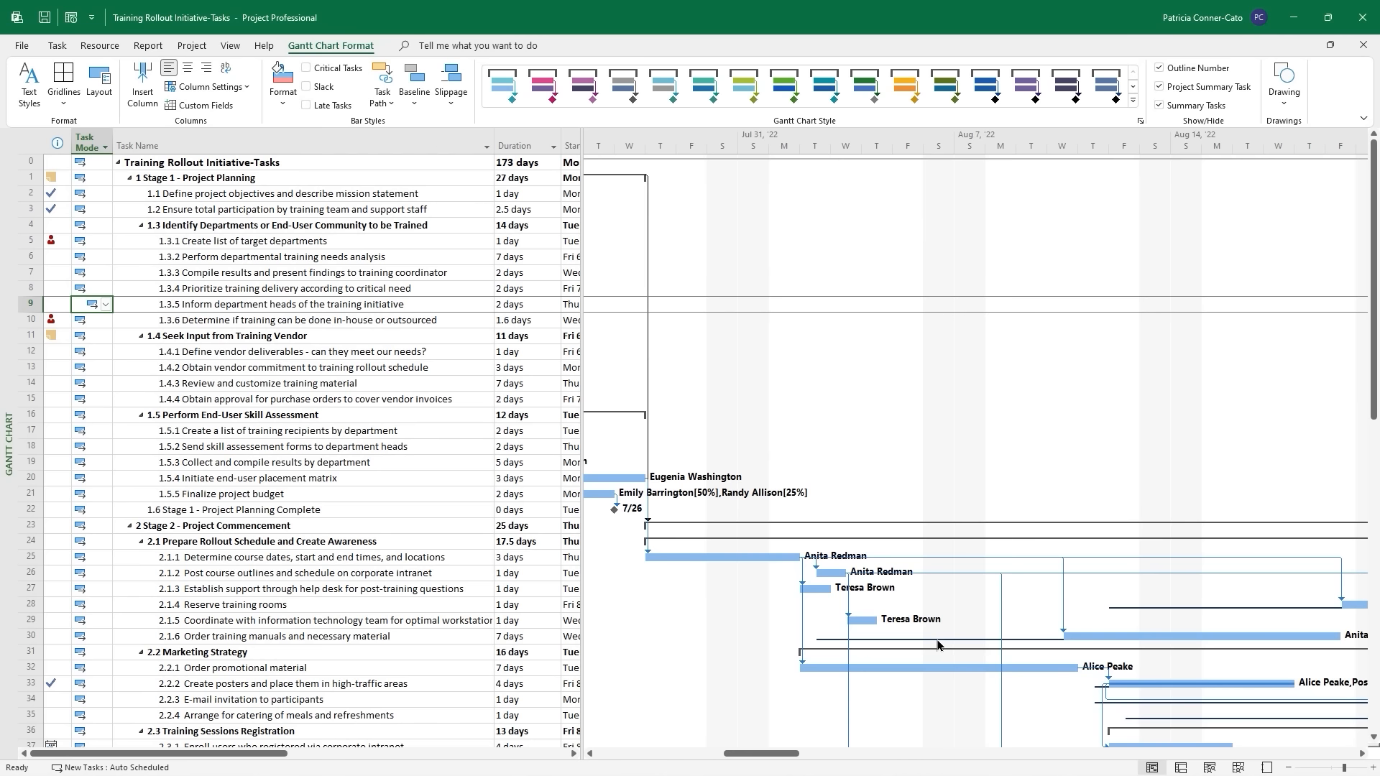
mouse_move(937, 644)
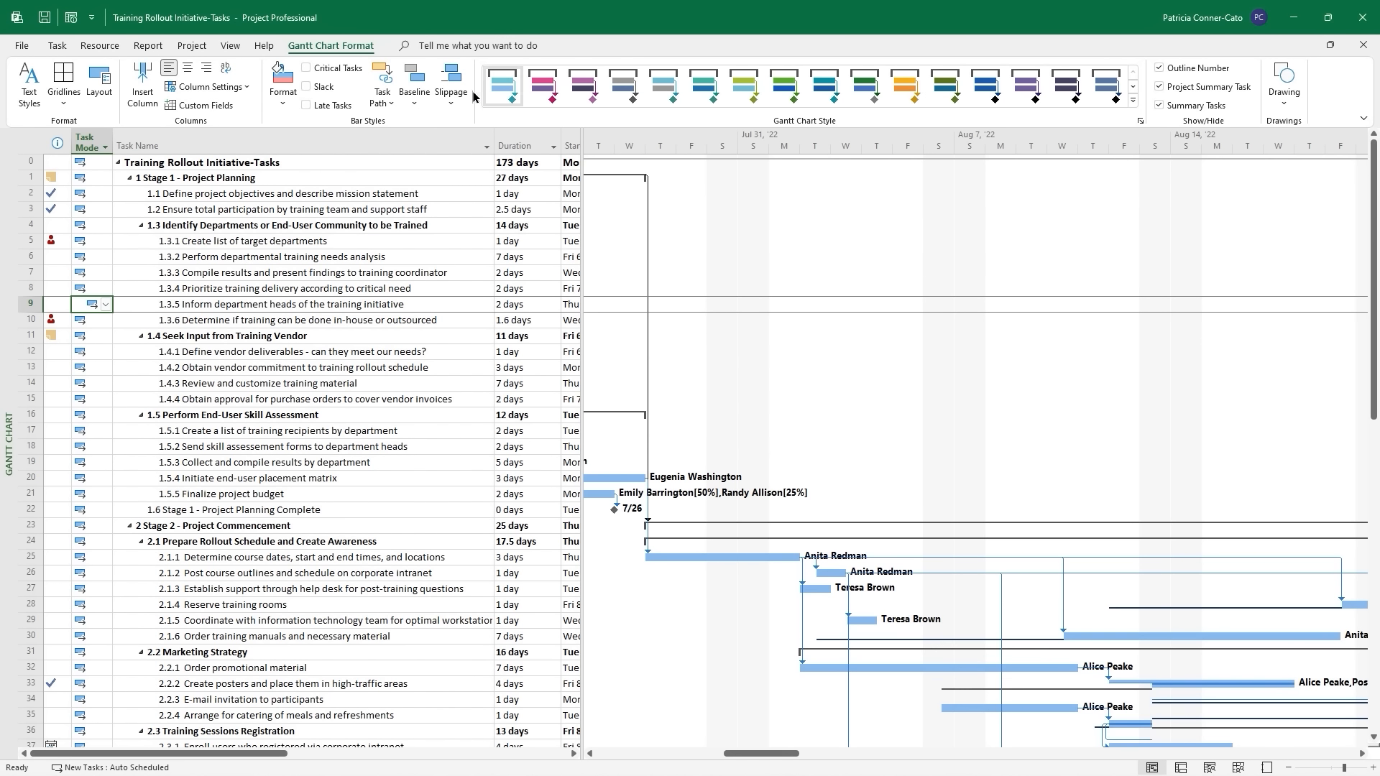
click(451, 103)
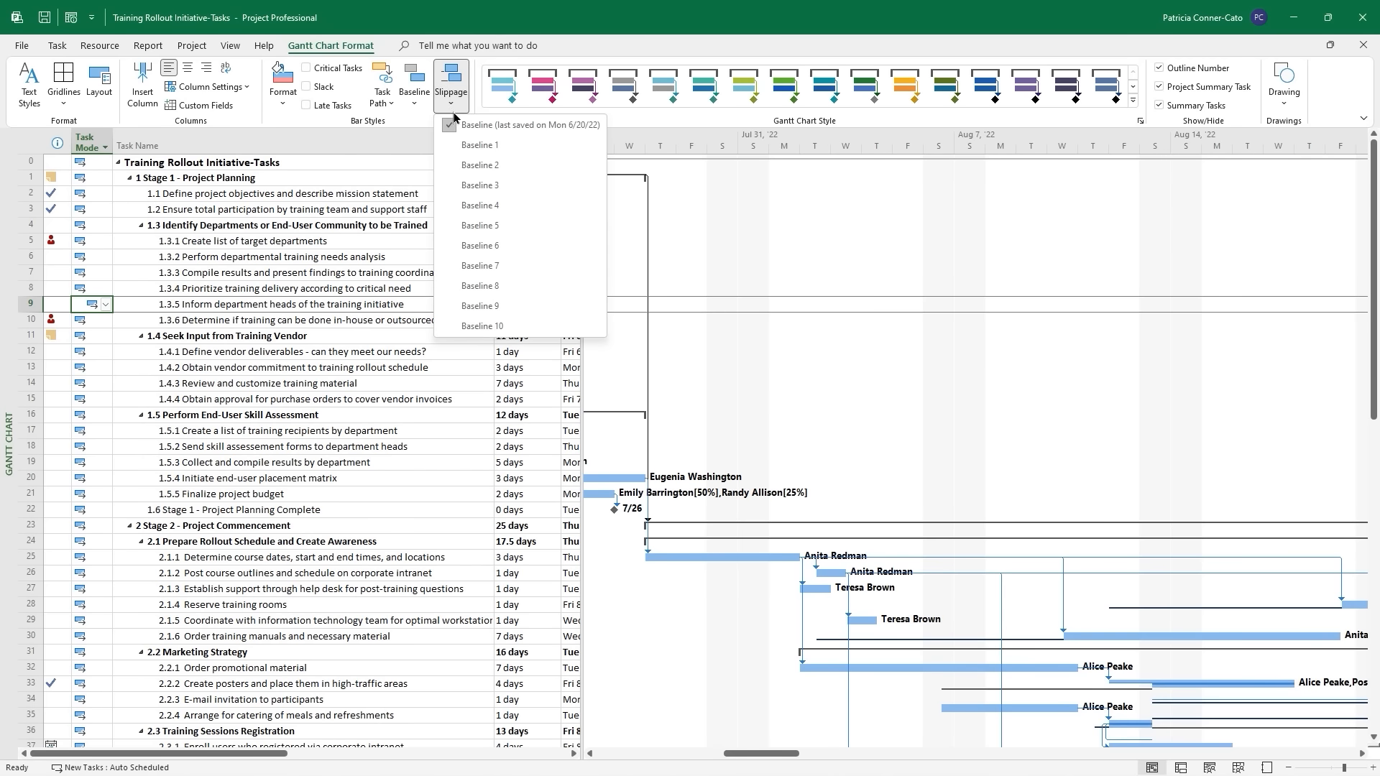
click(452, 127)
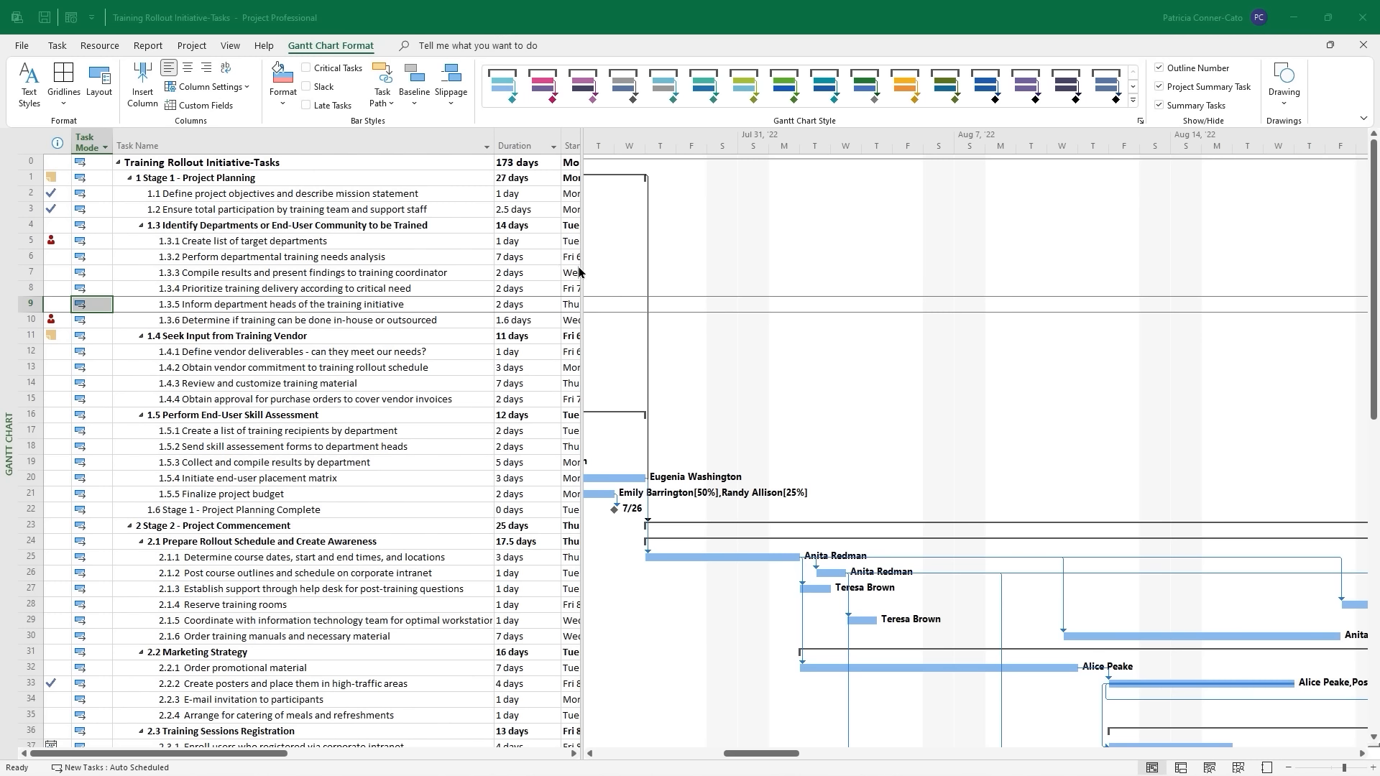
Widen the table area to show the columns through Progress, and sort the tasks by cost.
click(545, 278)
drag(580, 277, 1344, 294)
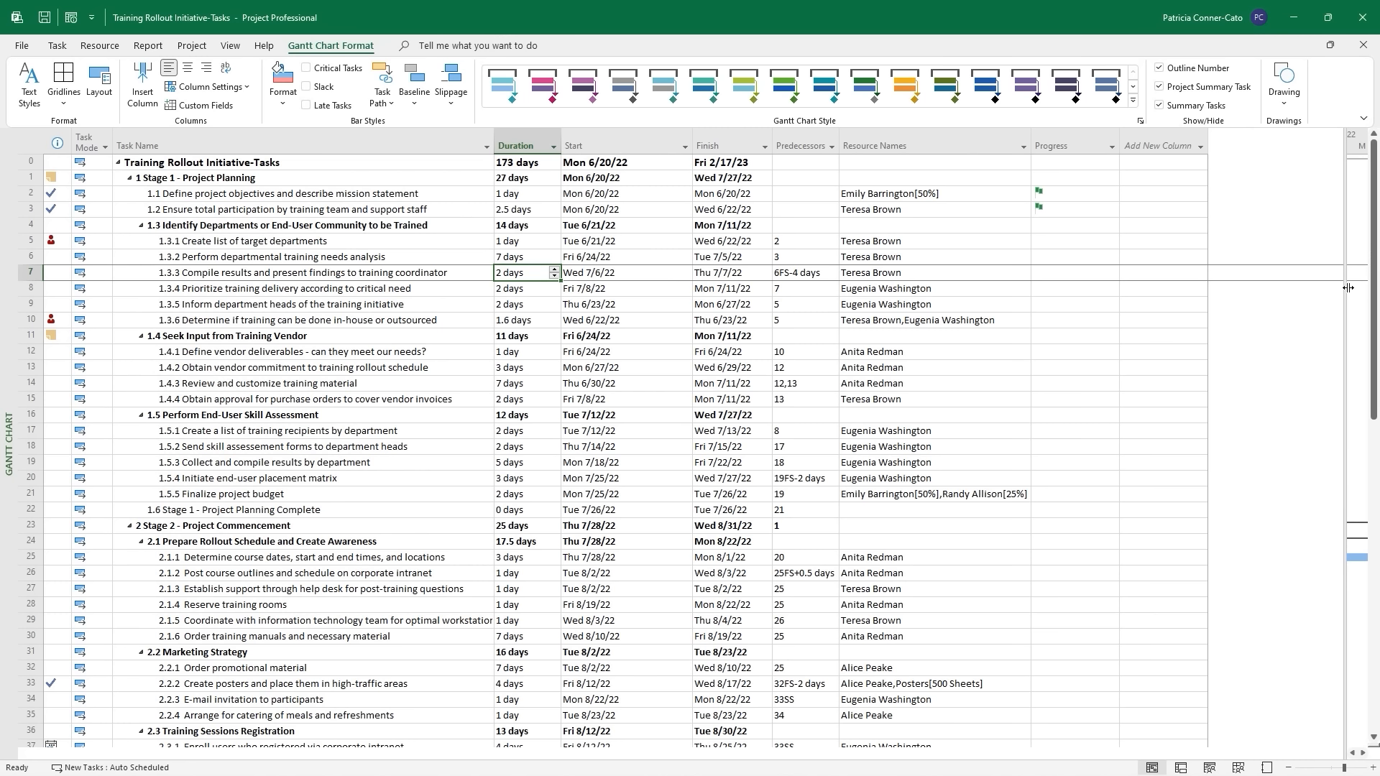
drag(1347, 288, 1122, 343)
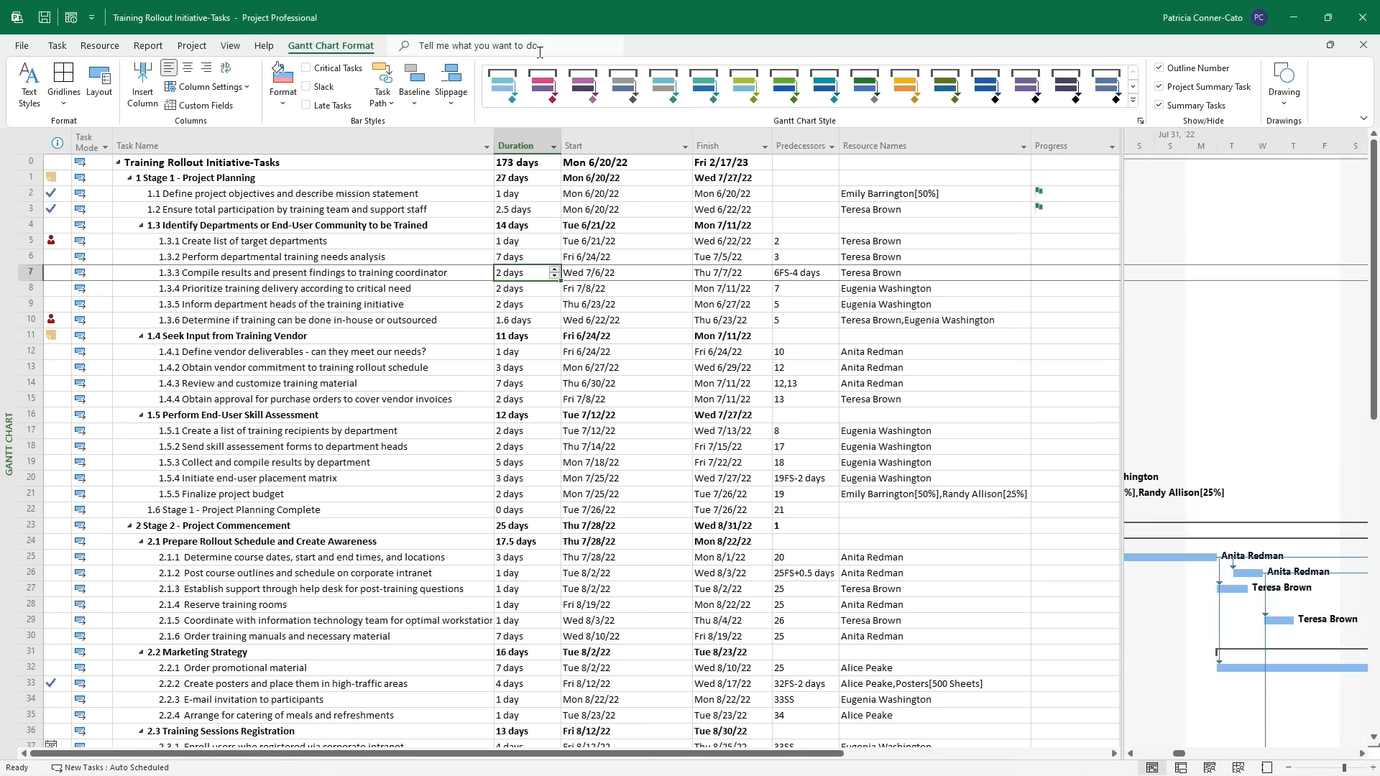
click(230, 46)
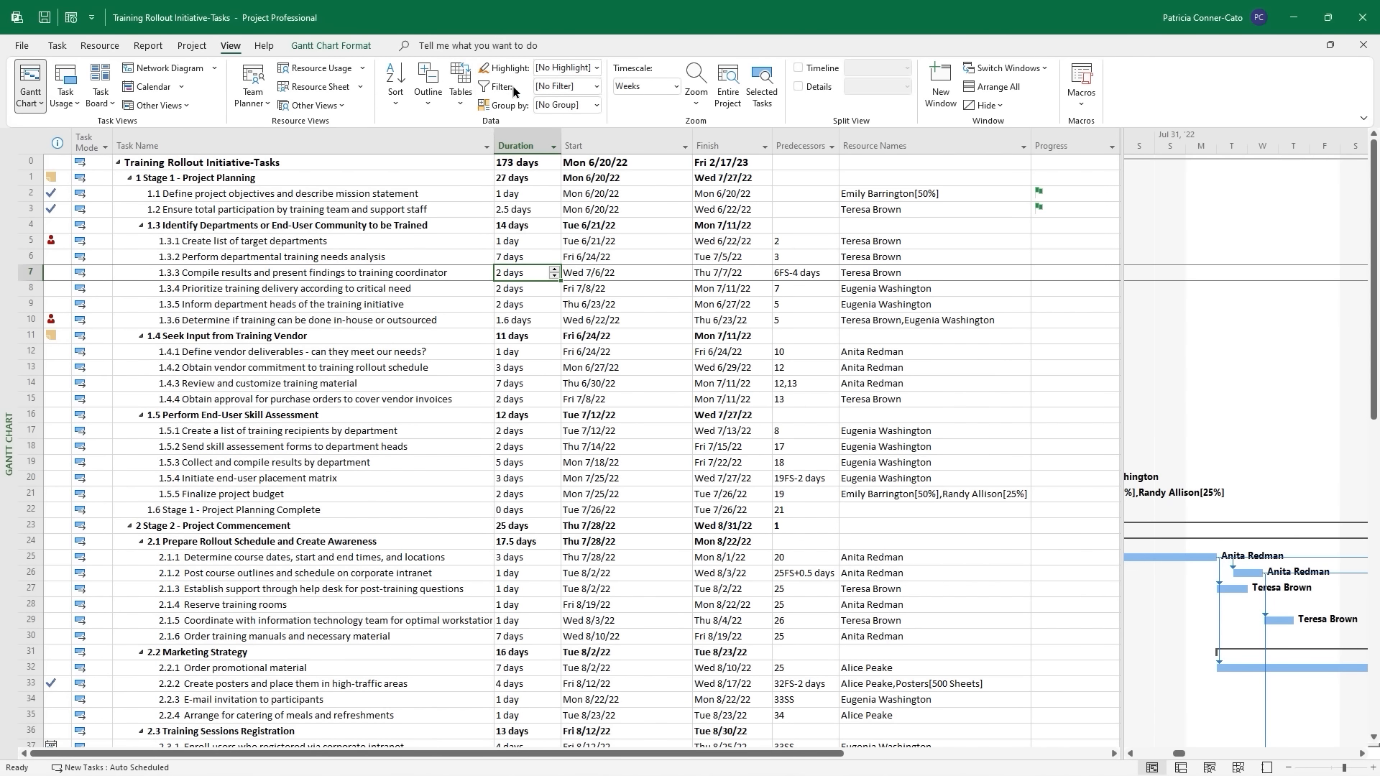
click(400, 104)
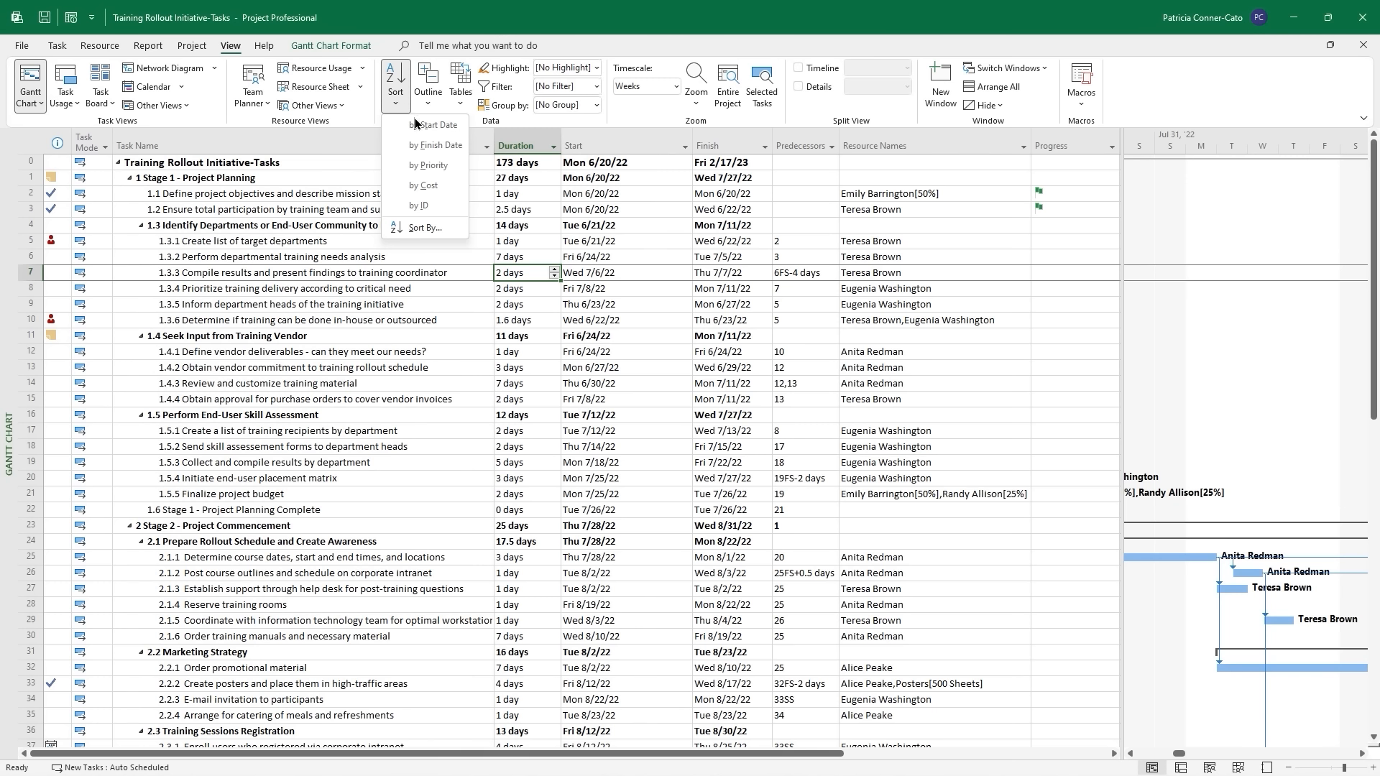
click(429, 186)
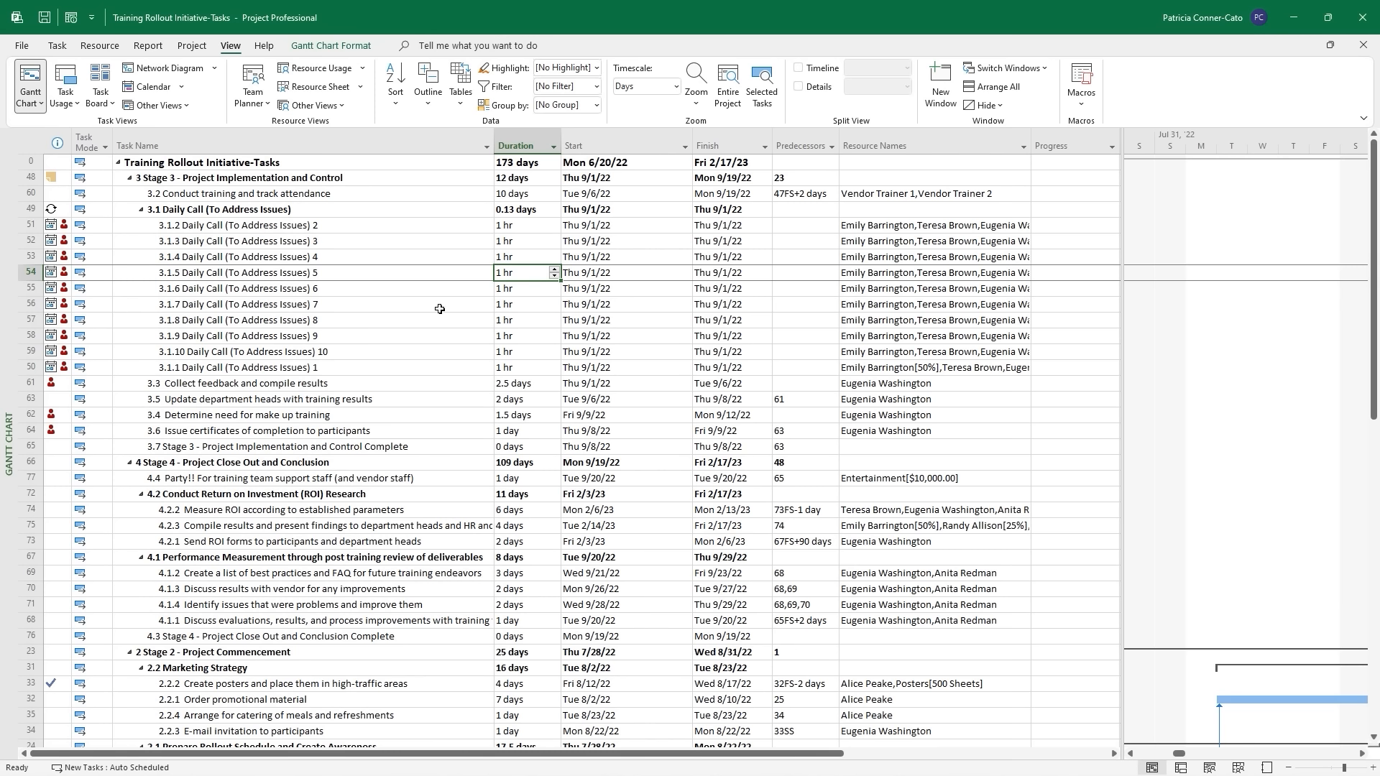
Insert a Cost column before the Duration column in the Entry table.
click(529, 144)
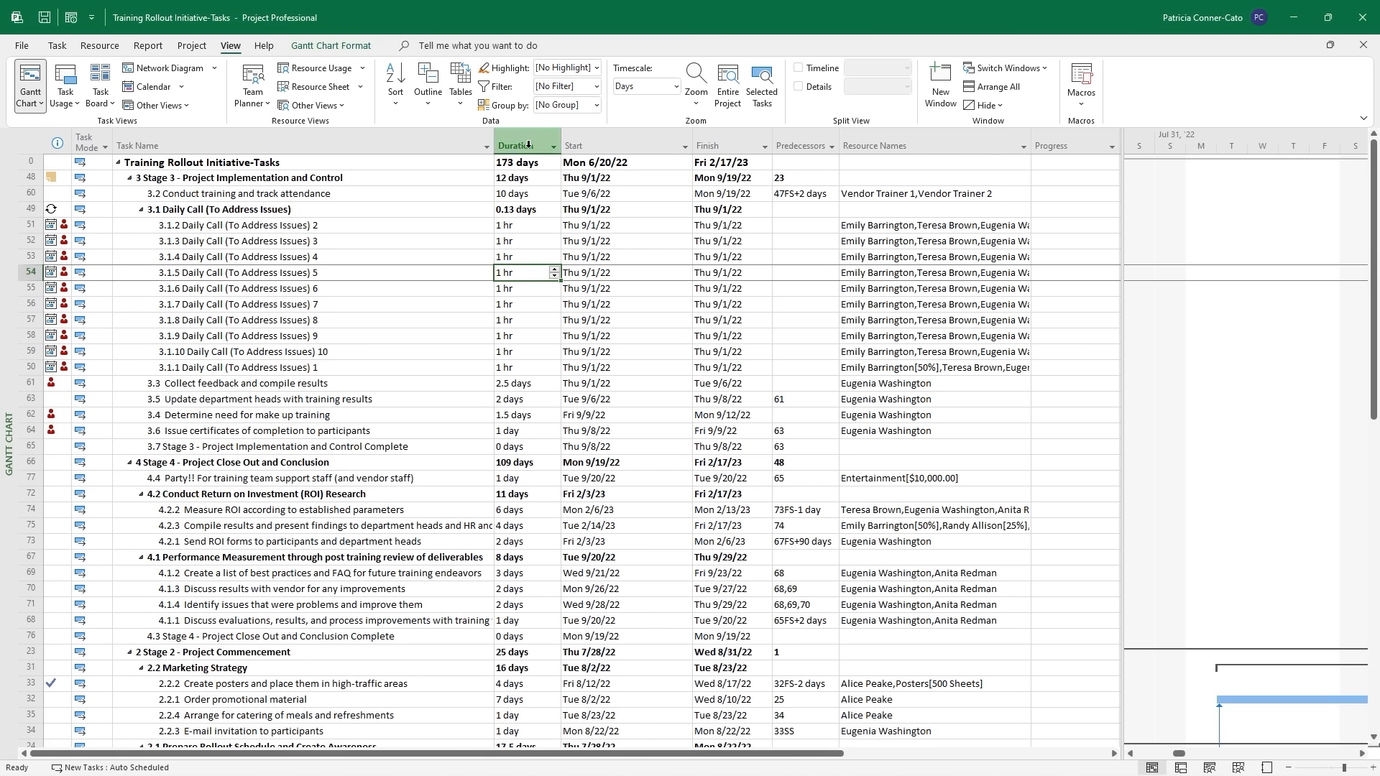
right_click(529, 144)
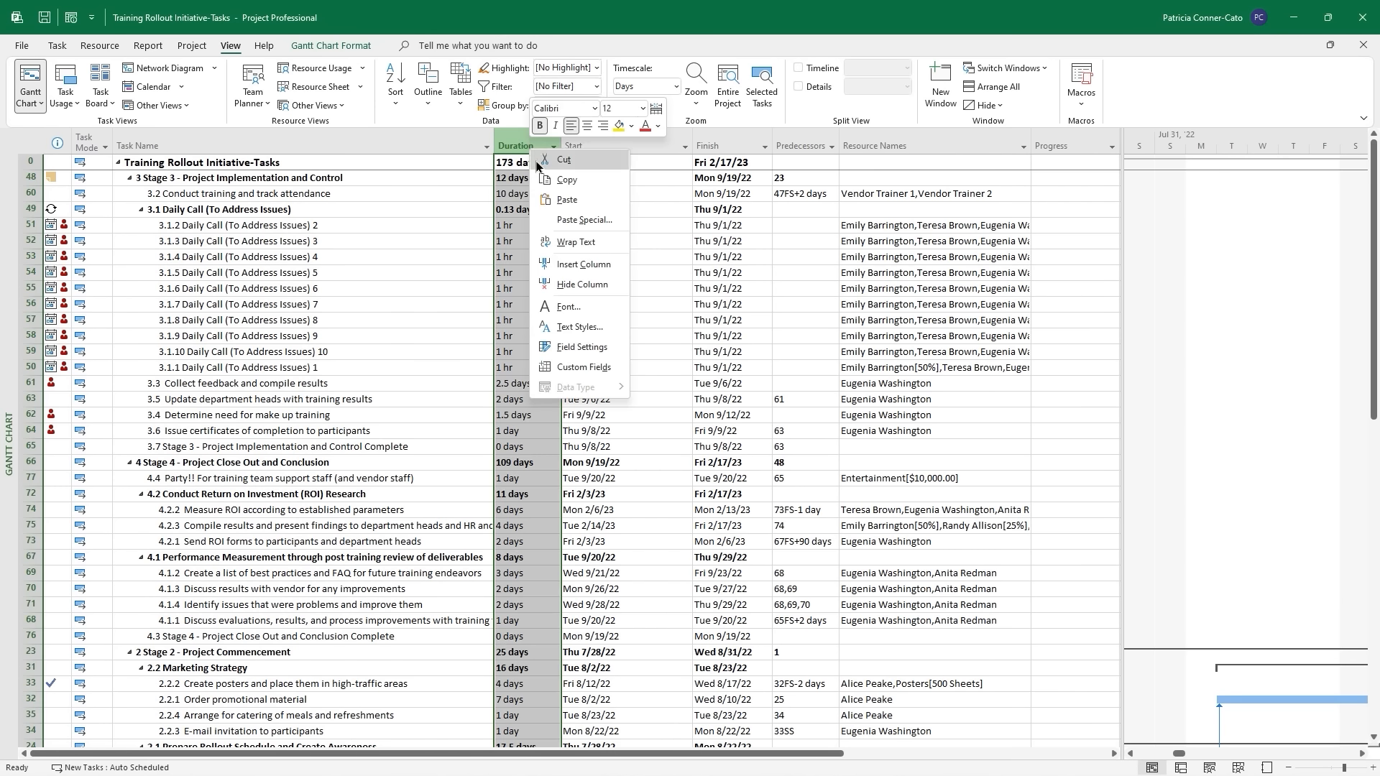
click(568, 266)
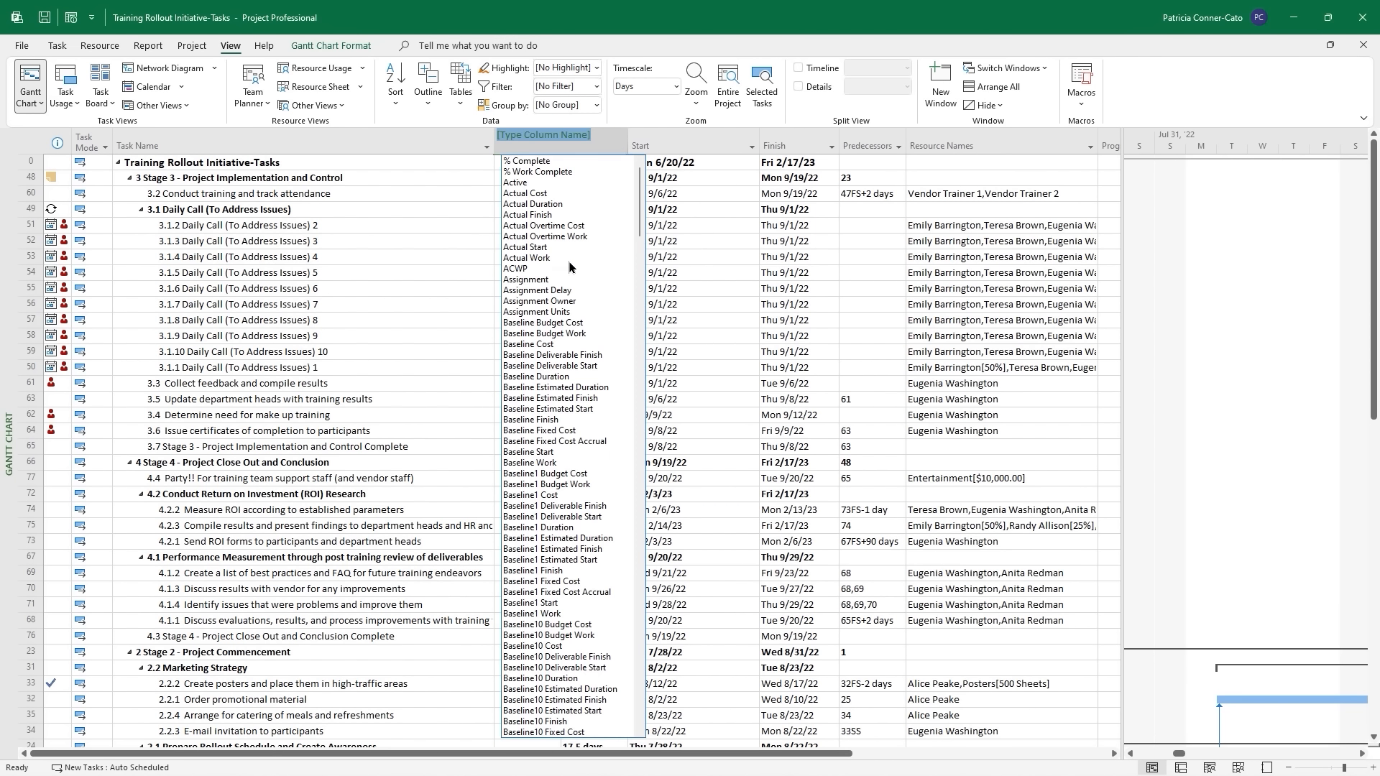
text(cost)
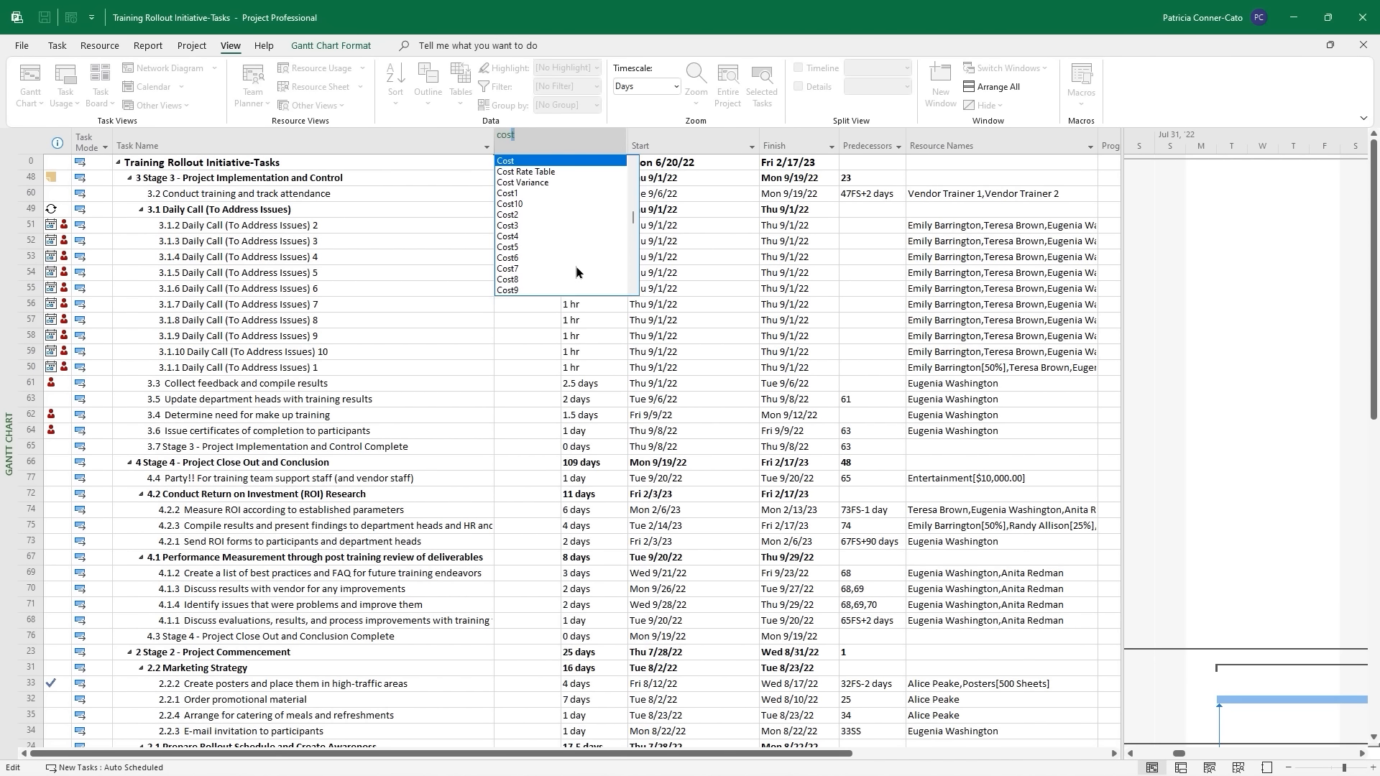
key(Return)
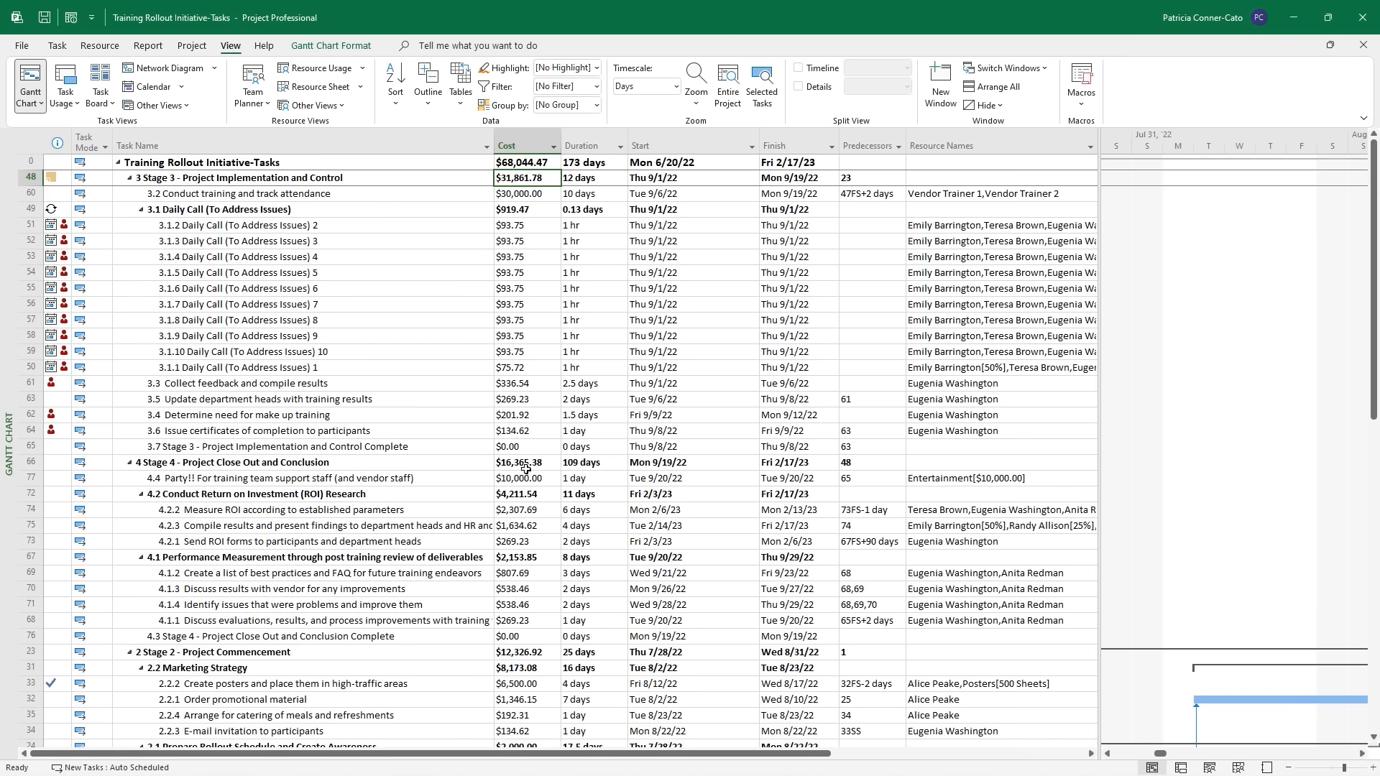
Review the costs down the sorted task list and sort the tasks back by ID.
scroll(547, 639, down, 6)
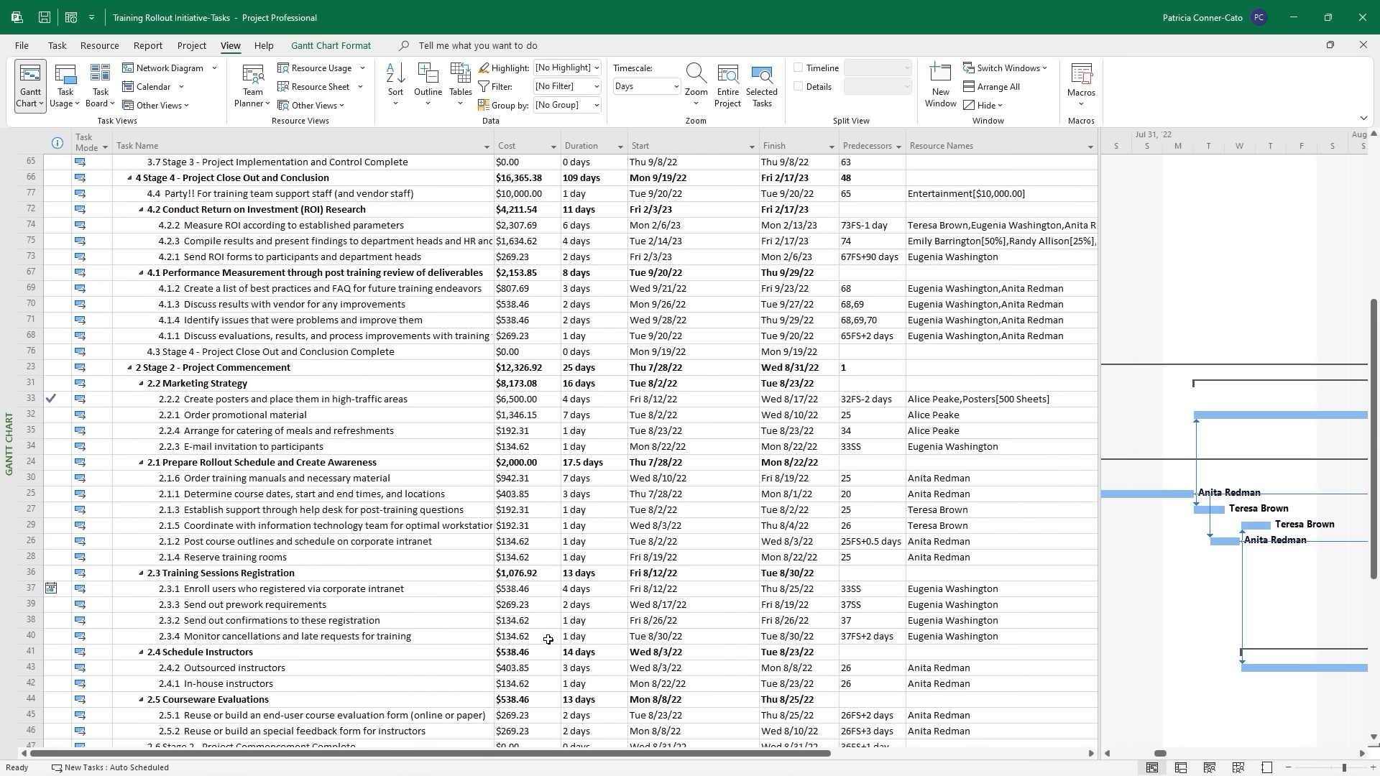
scroll(548, 639, down, 2)
scroll(543, 626, up, 9)
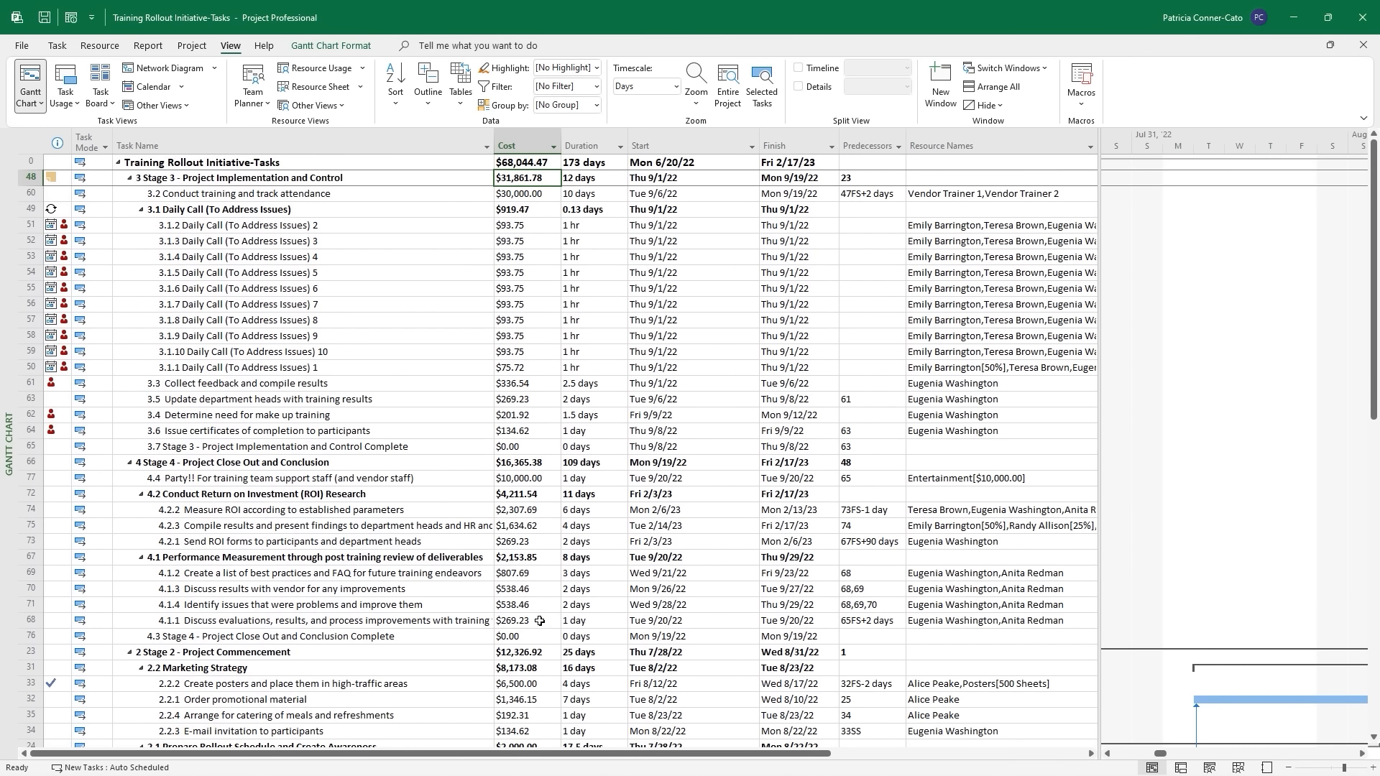
click(393, 100)
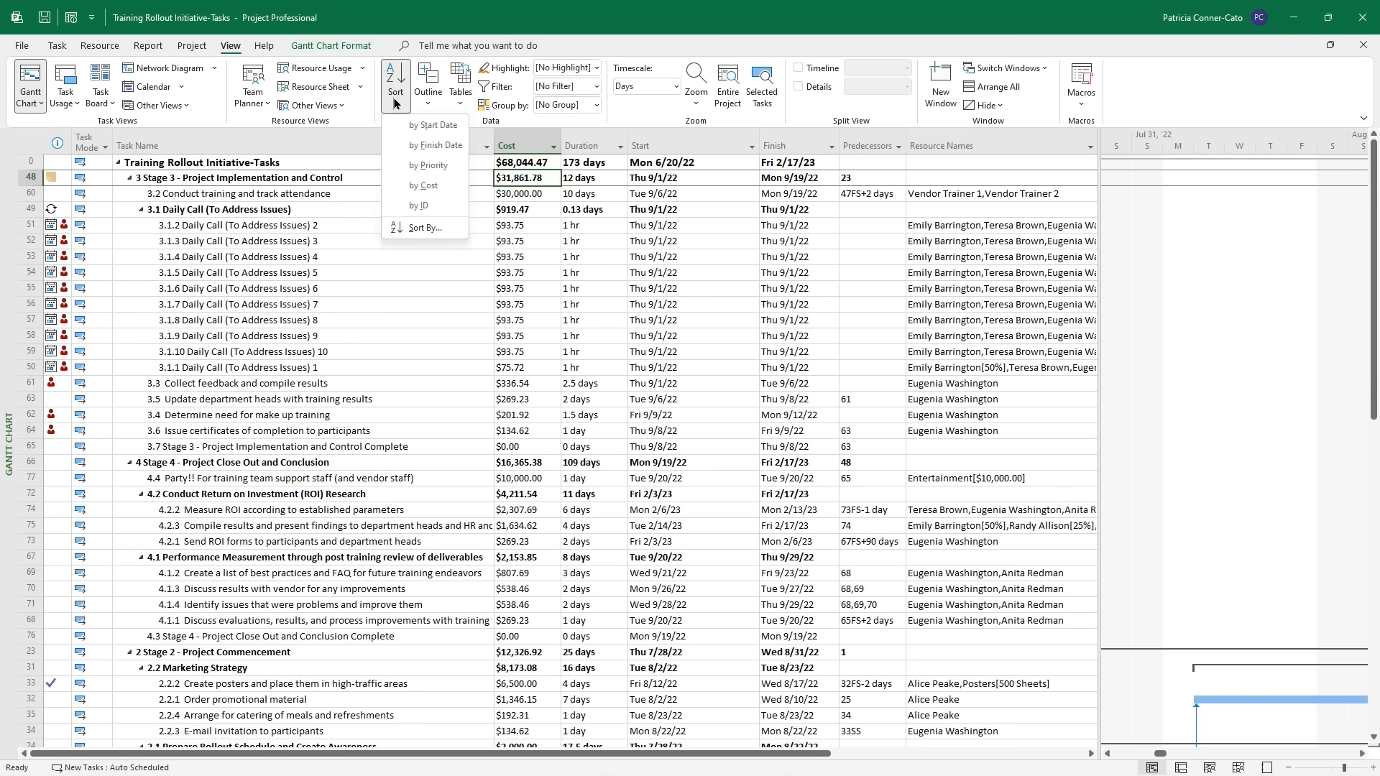
click(417, 207)
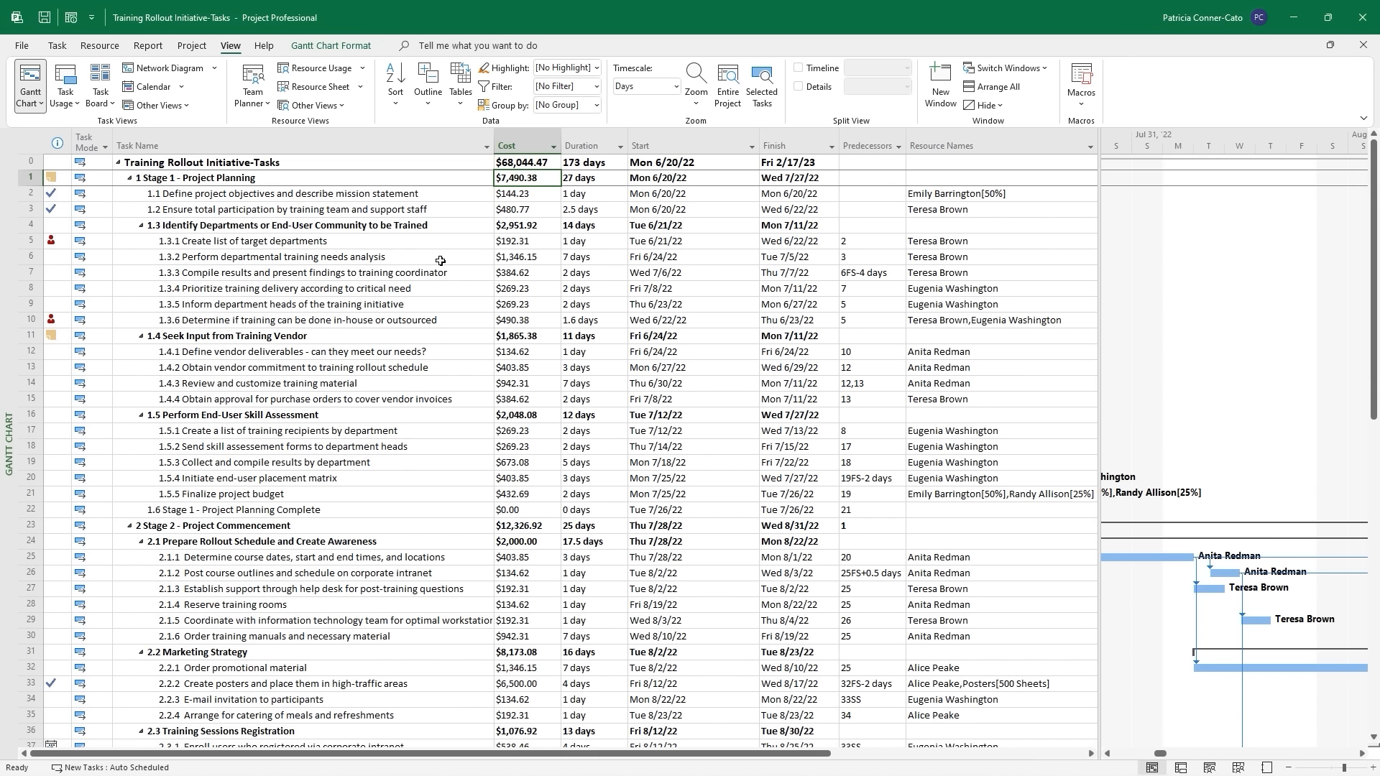
Group the tasks by Duration and widen the table area to show all columns through Add New Column.
click(596, 107)
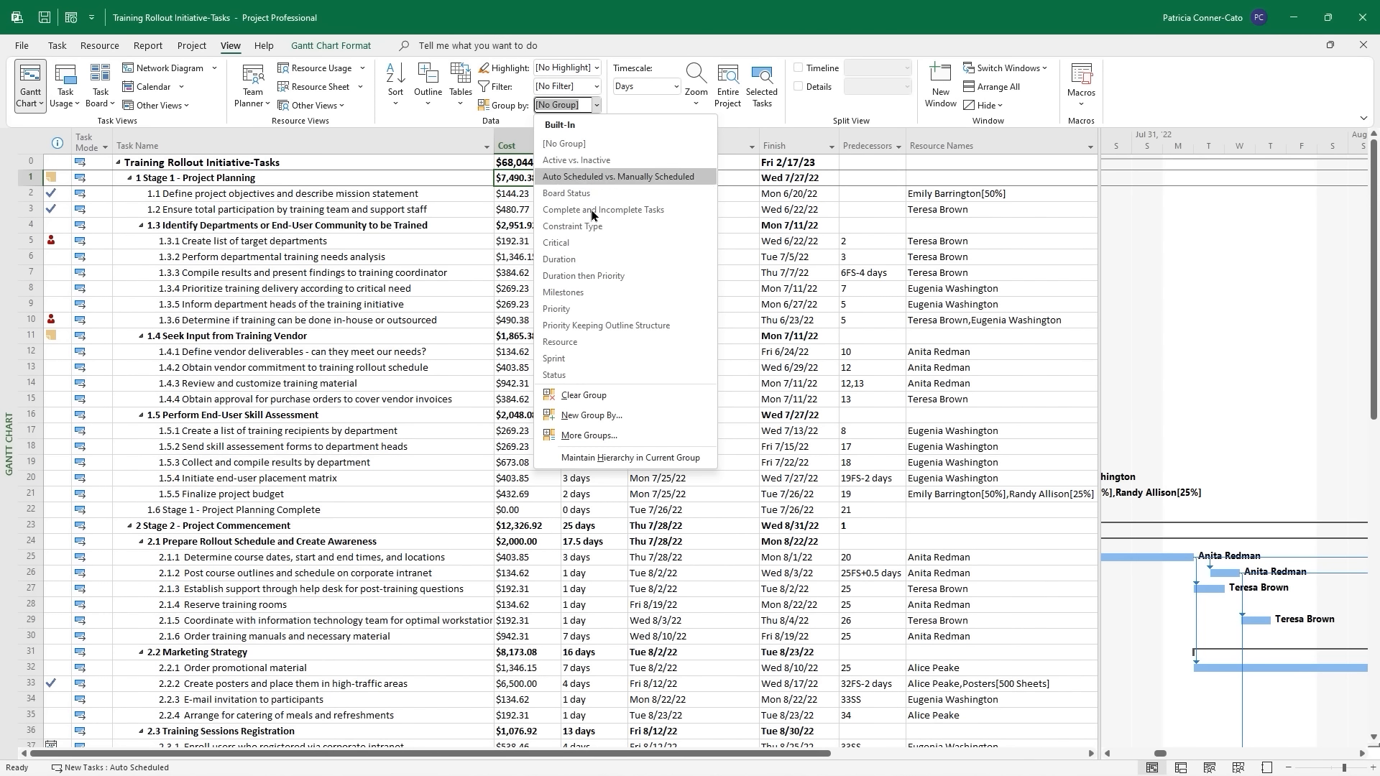
click(575, 261)
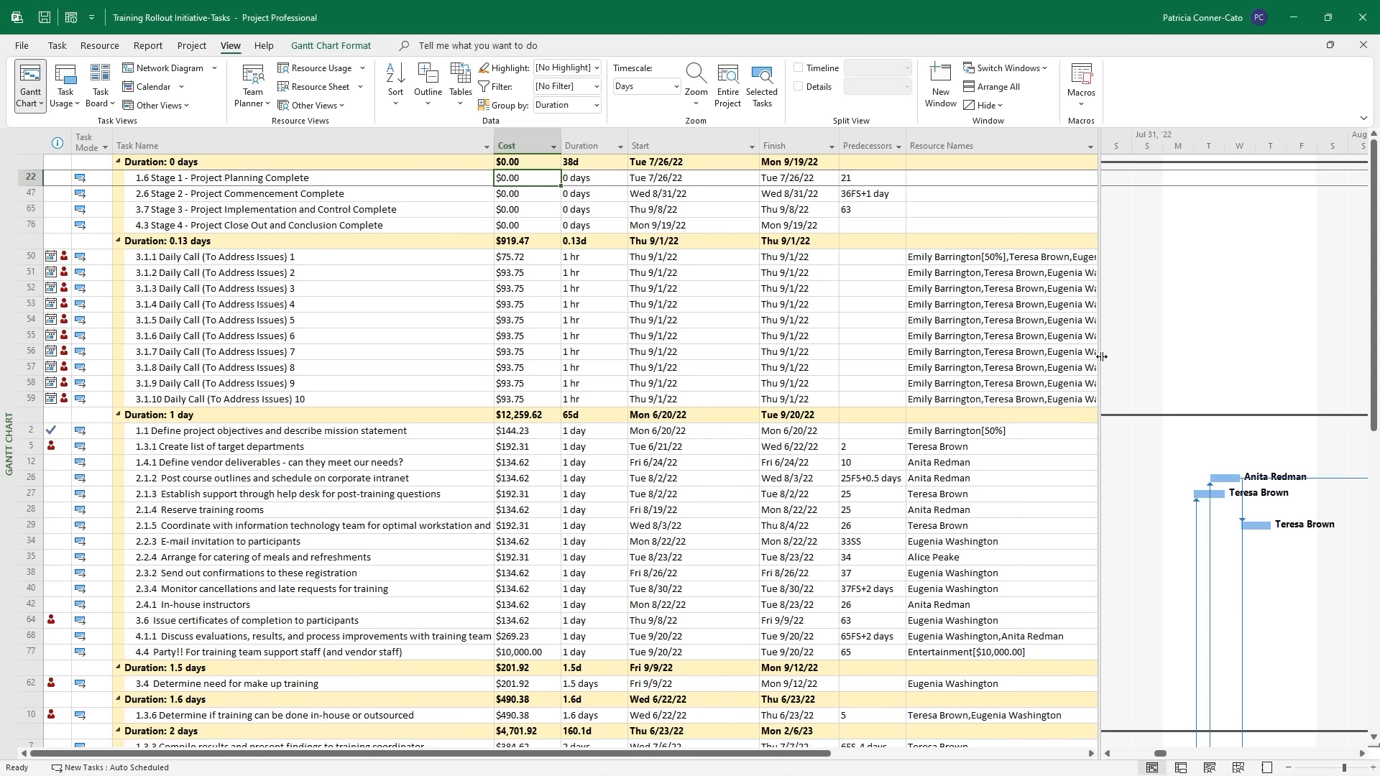
drag(1102, 356, 381, 439)
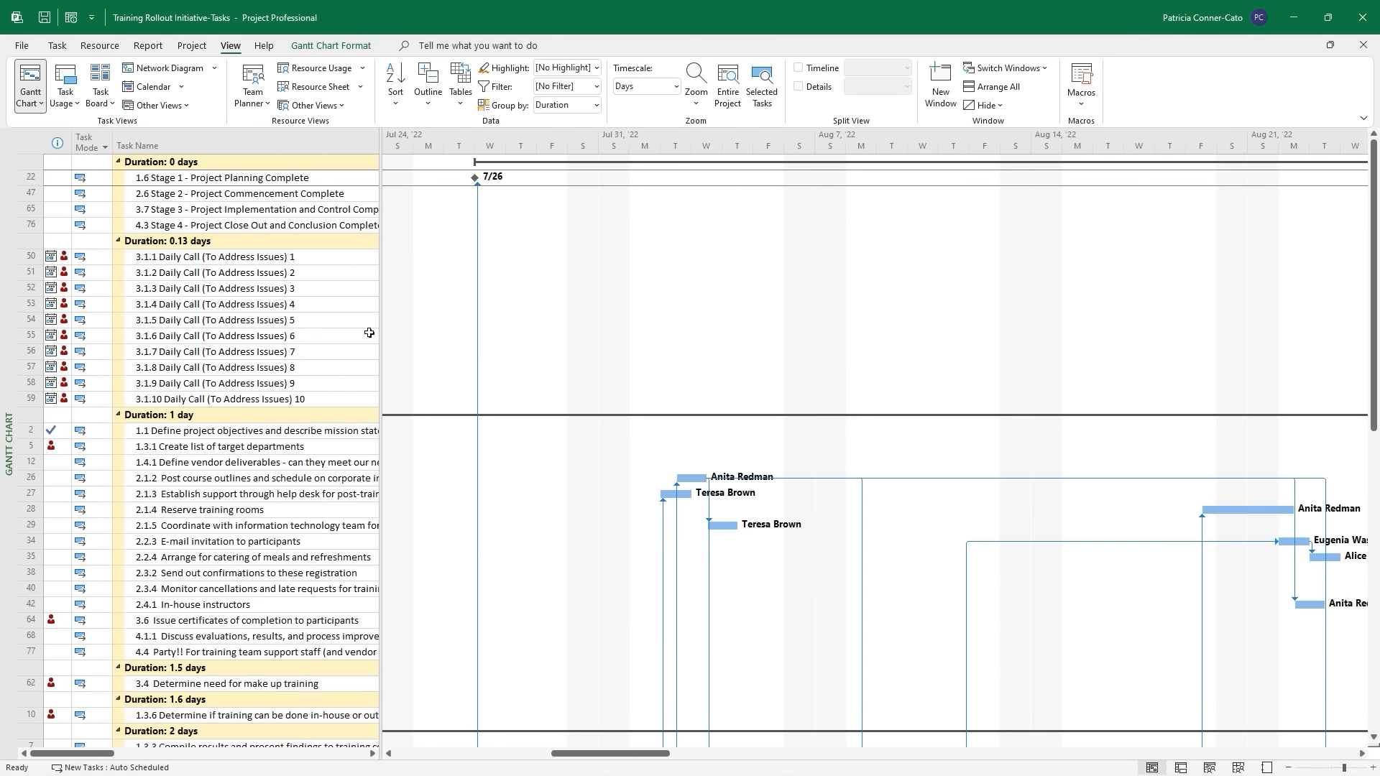
drag(379, 354, 1353, 287)
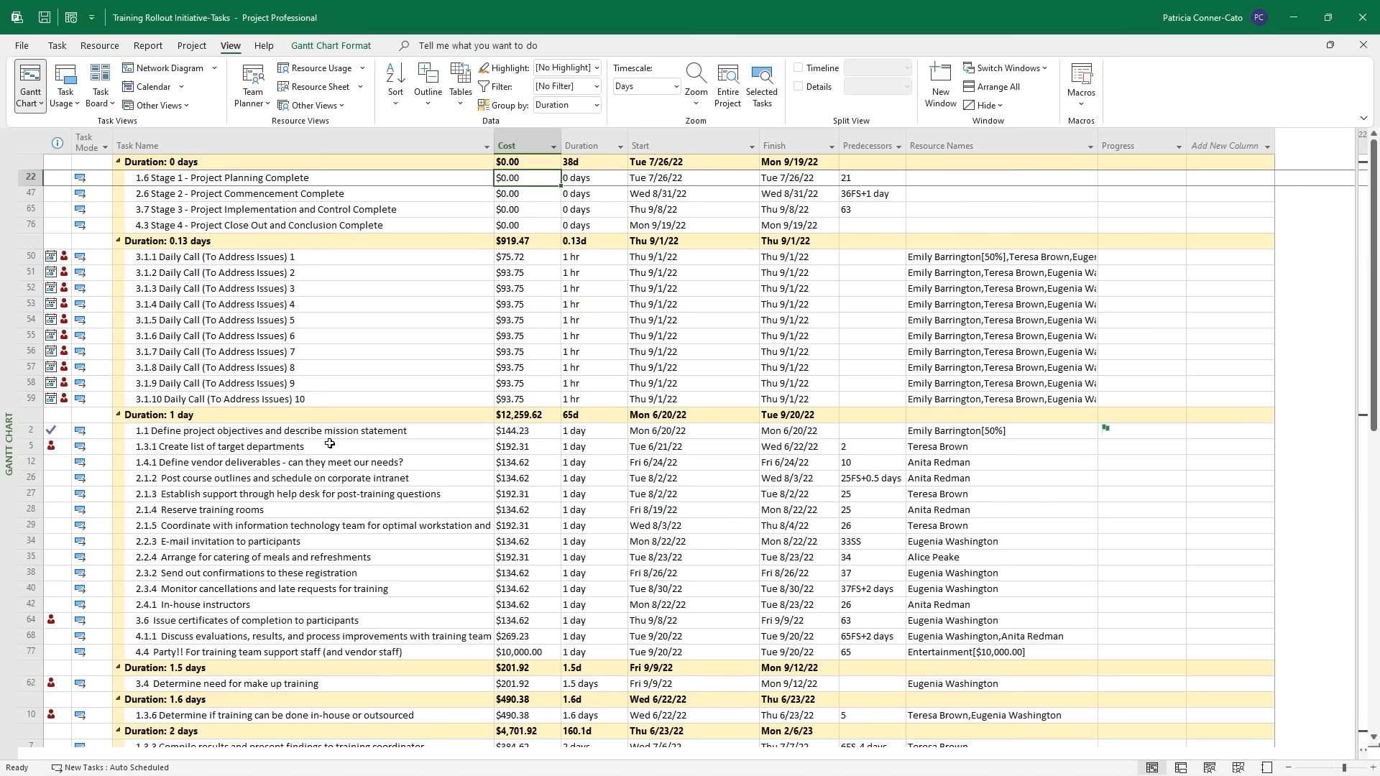
Review the duration groups down to the 10-day group and remove the grouping from the task list.
scroll(337, 481, down, 4)
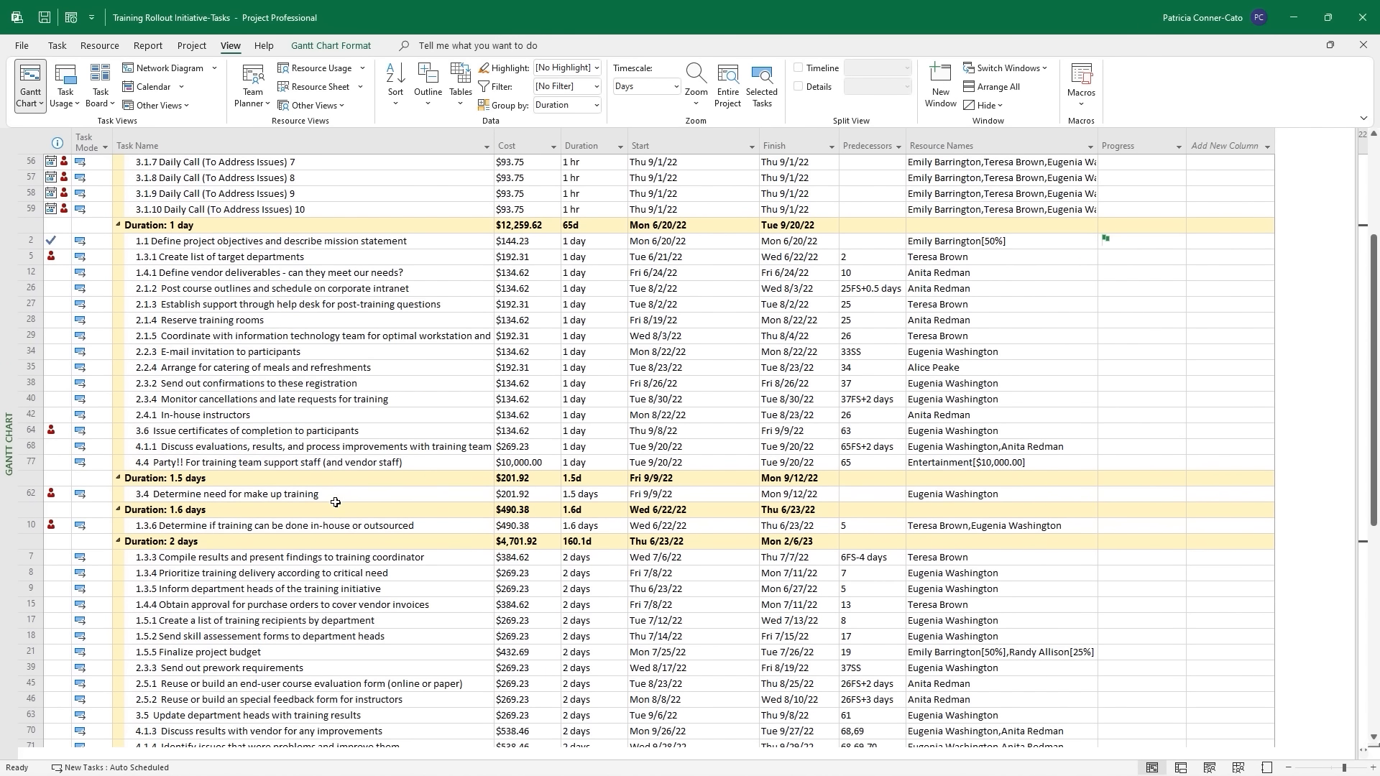
scroll(335, 501, down, 4)
scroll(335, 502, down, 8)
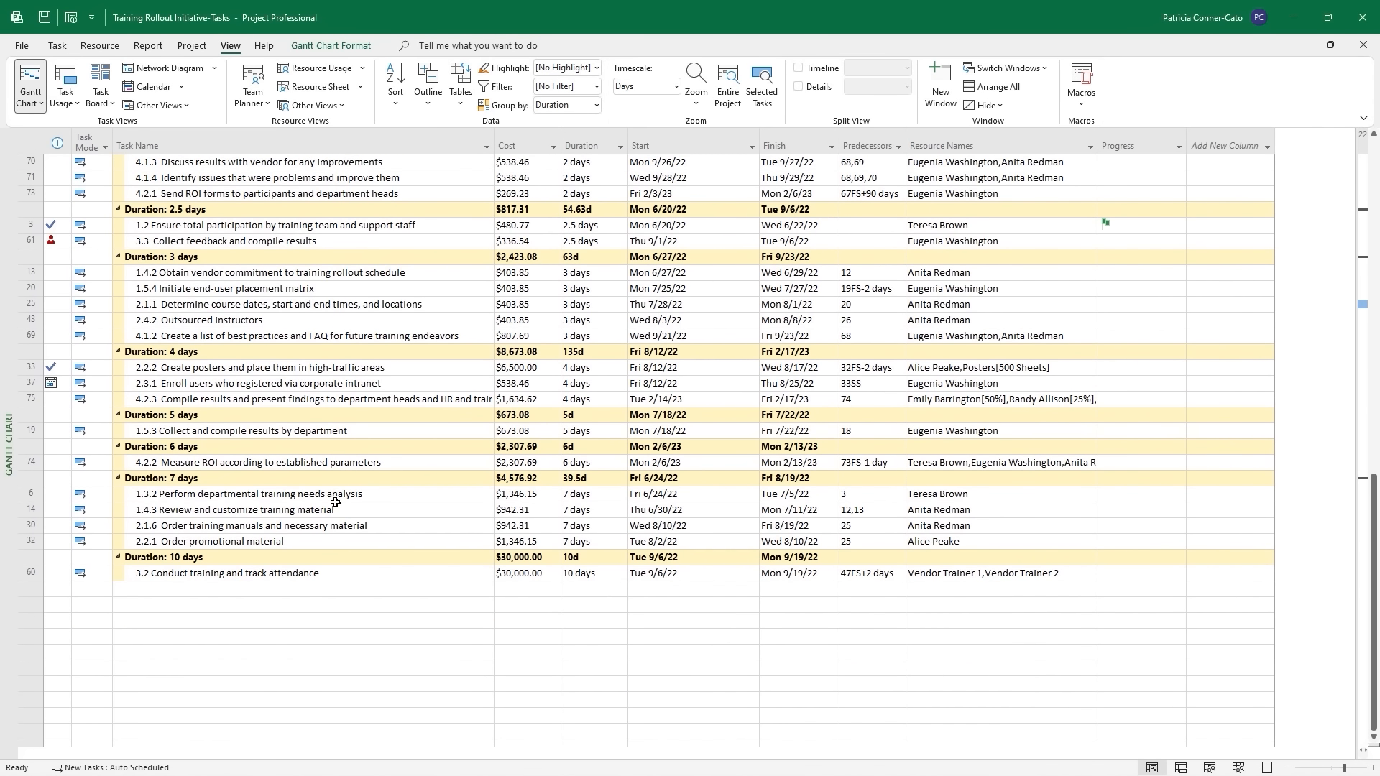
scroll(335, 502, up, 20)
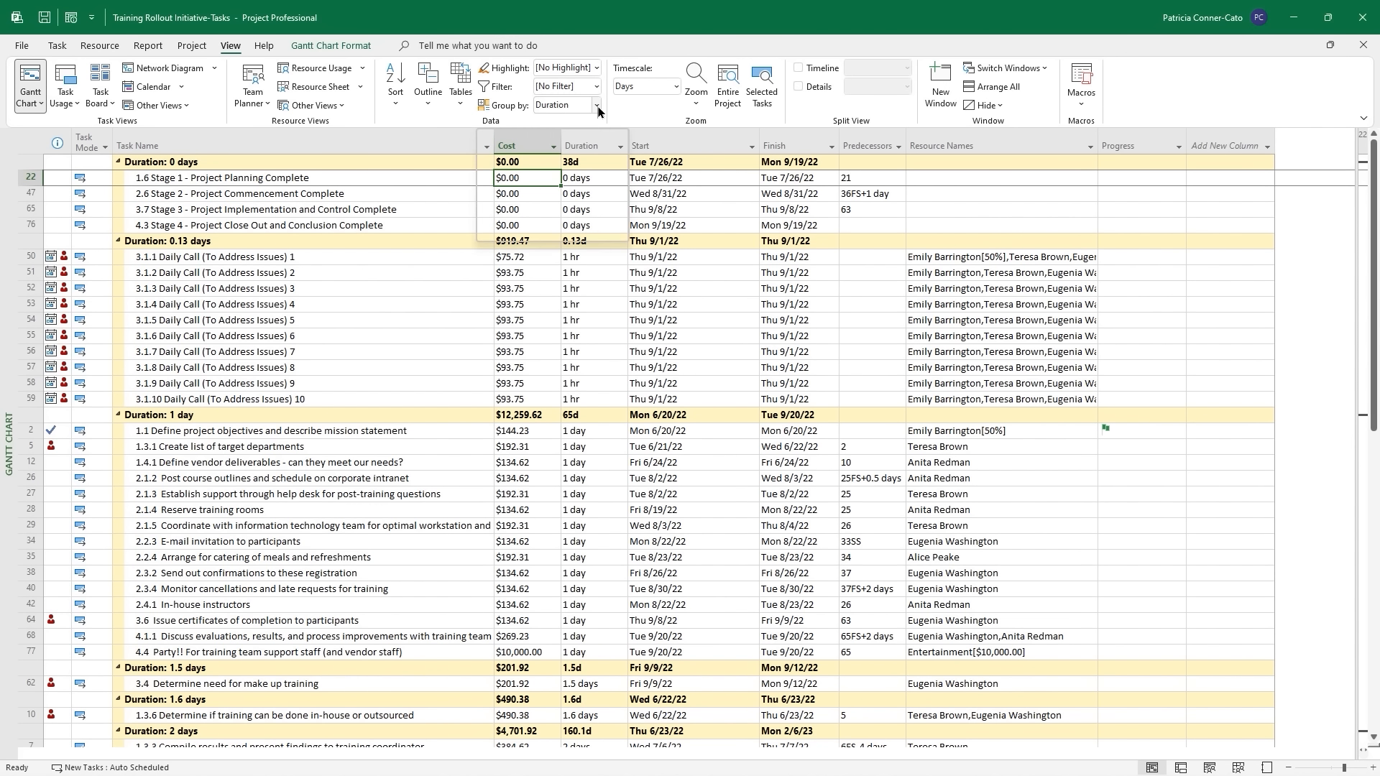
click(595, 106)
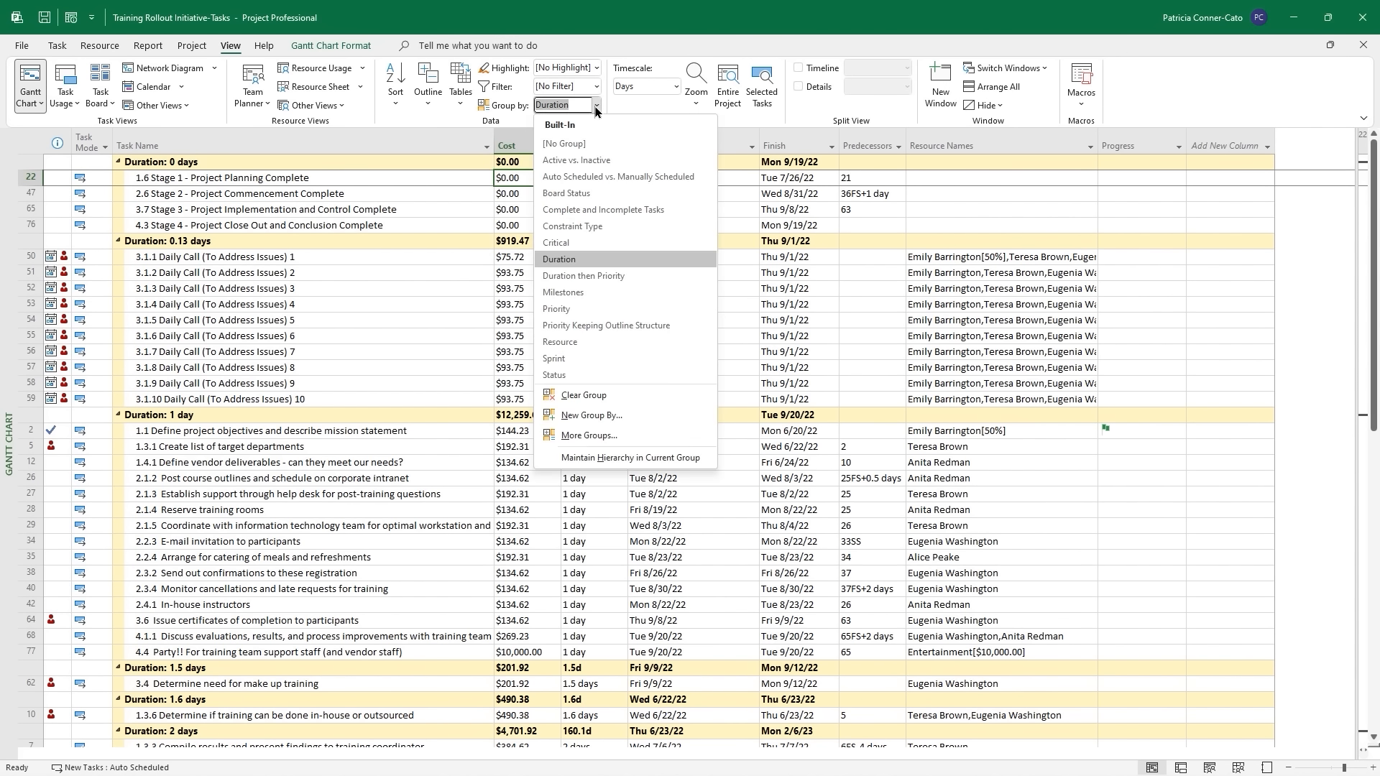
click(597, 144)
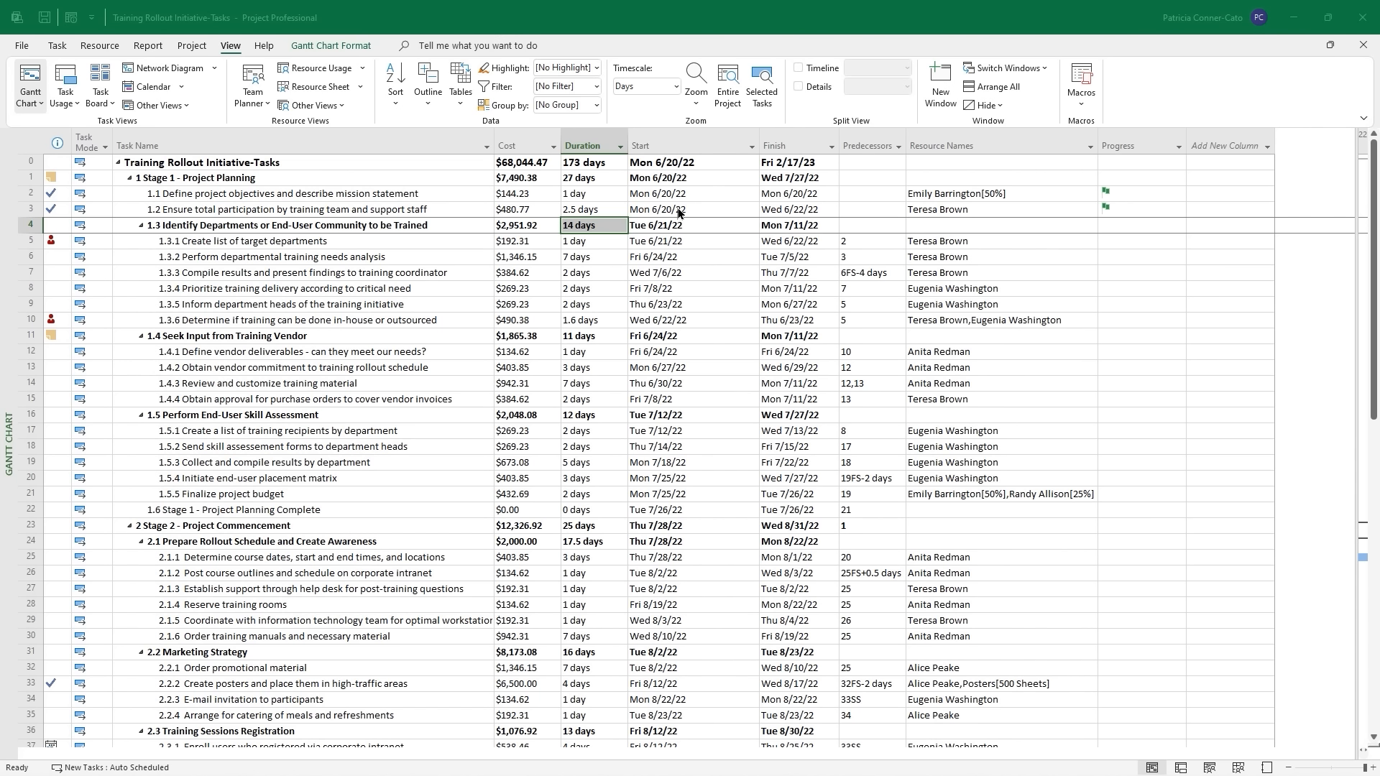
Define a custom AutoFilter on the Cost column for values that are greater than or equal to 300.
click(553, 149)
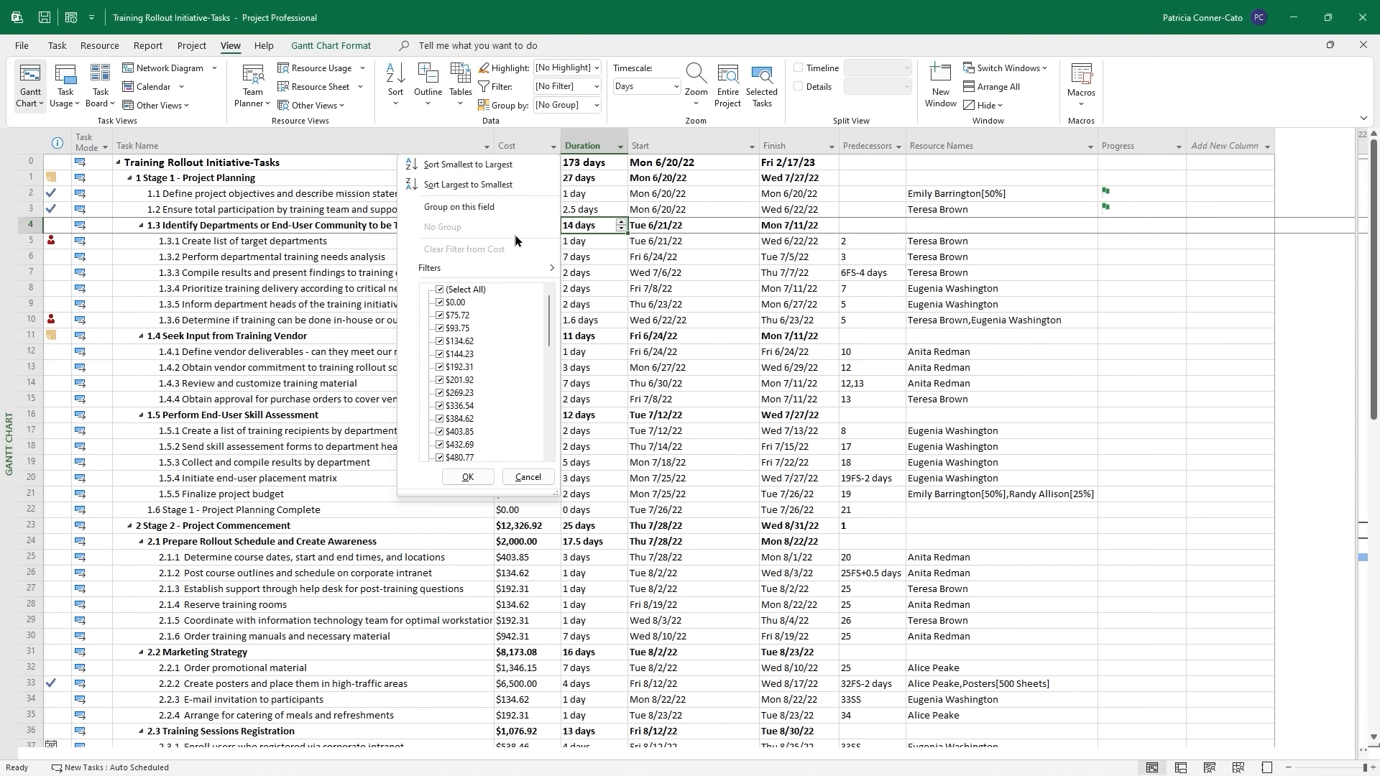
mouse_move(515, 268)
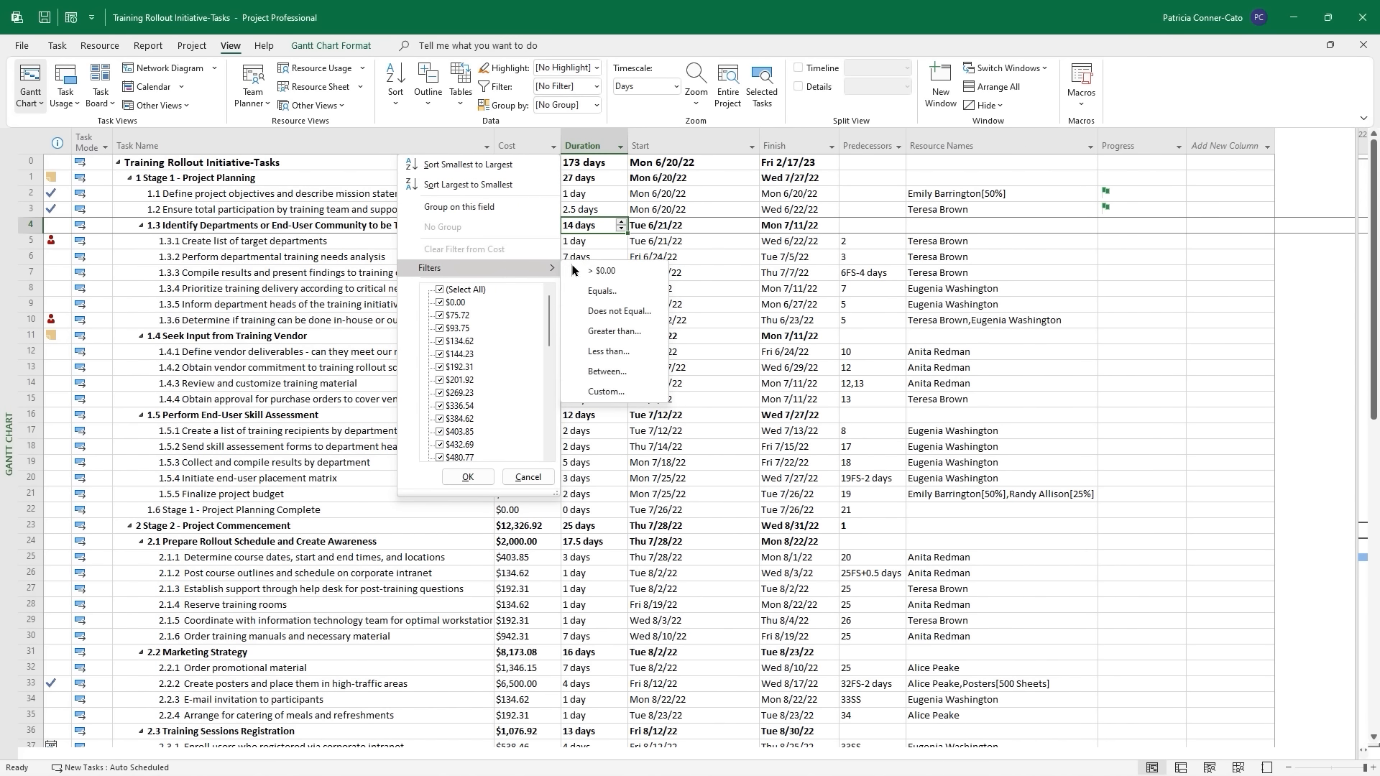
click(617, 374)
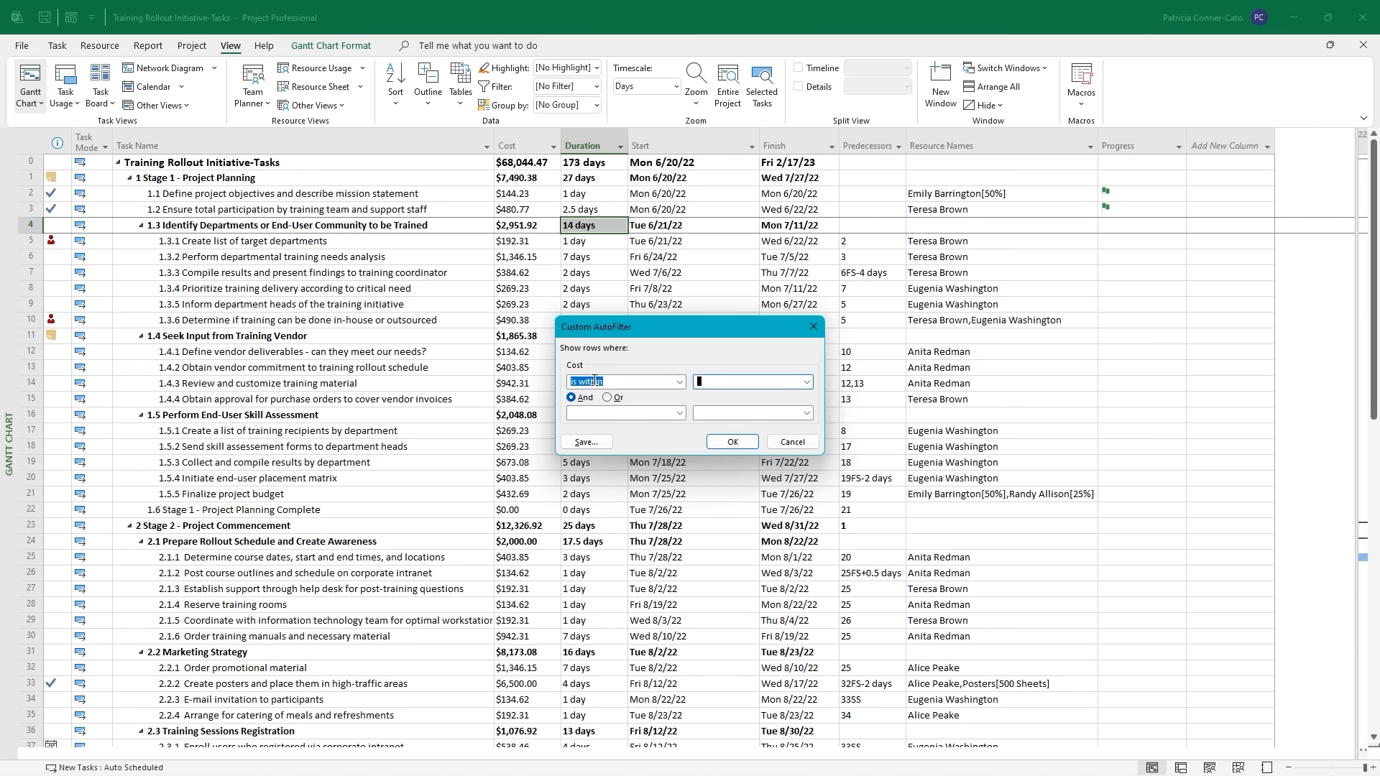
click(679, 385)
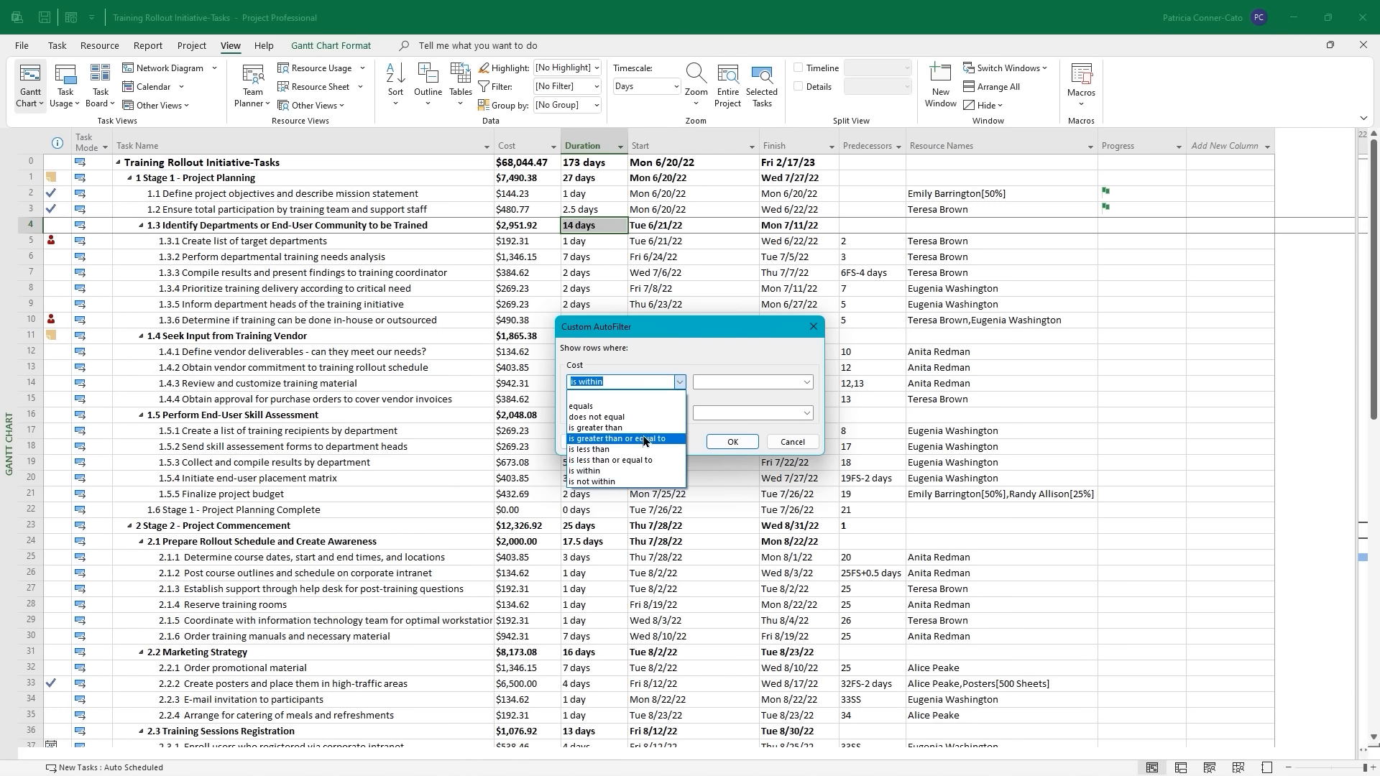
click(617, 439)
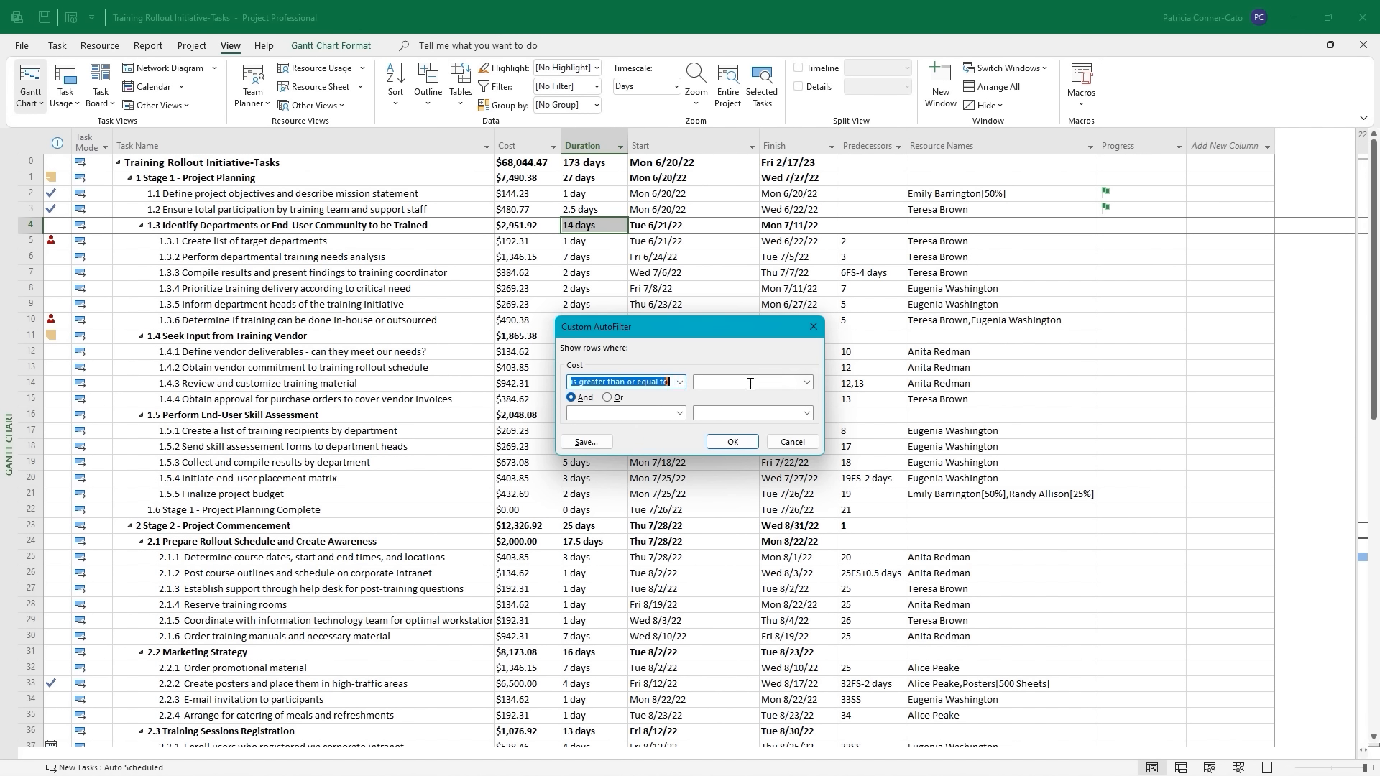
click(749, 379)
text(300)
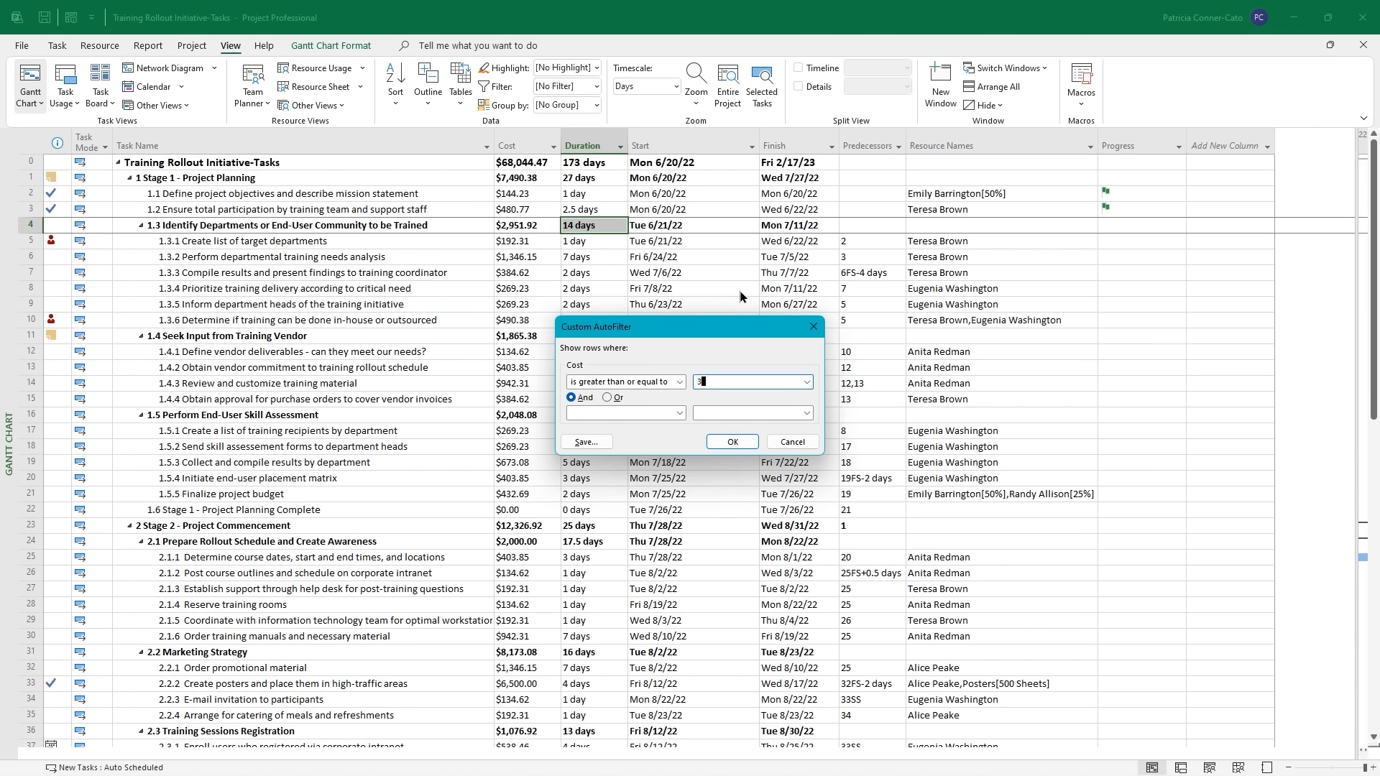
Add a second Cost condition of is less than or equal to 500 to the custom AutoFilter and apply it.
click(589, 412)
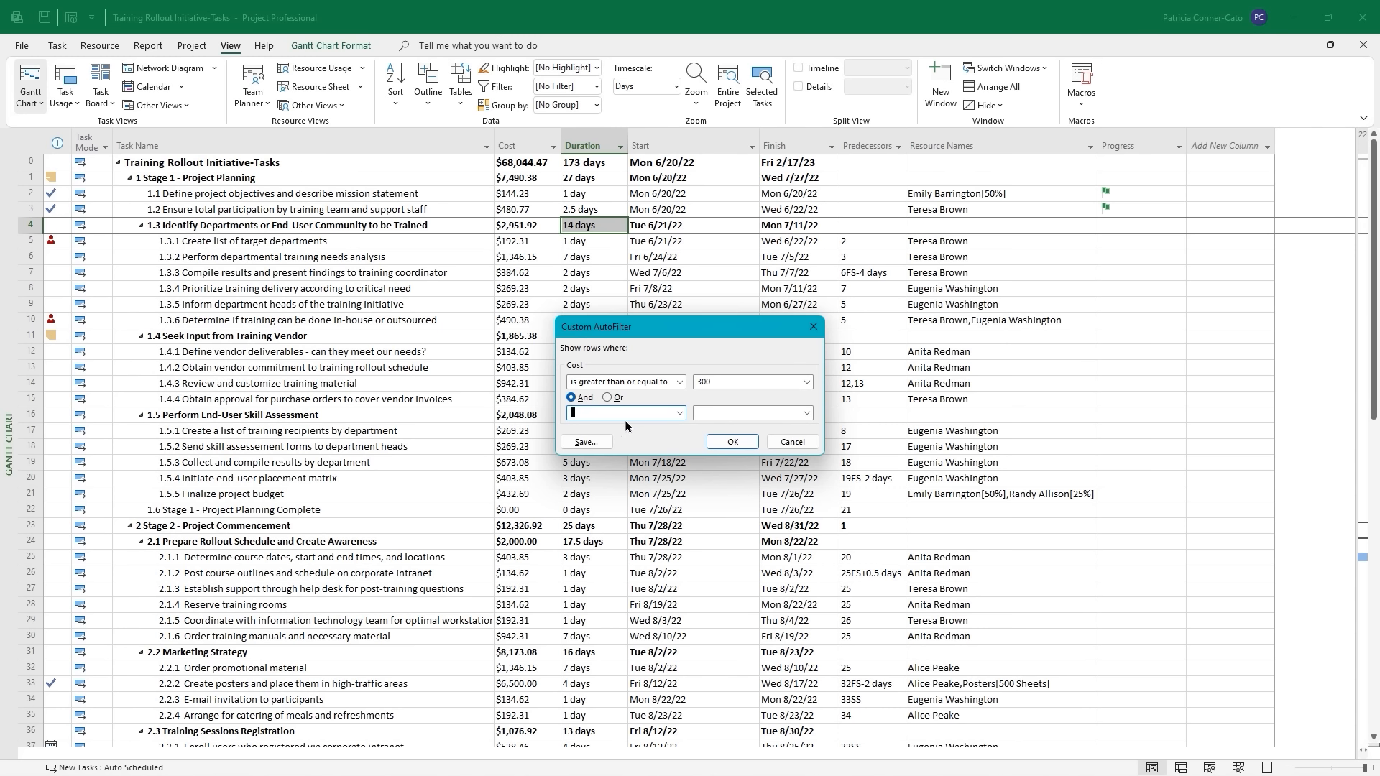
click(679, 414)
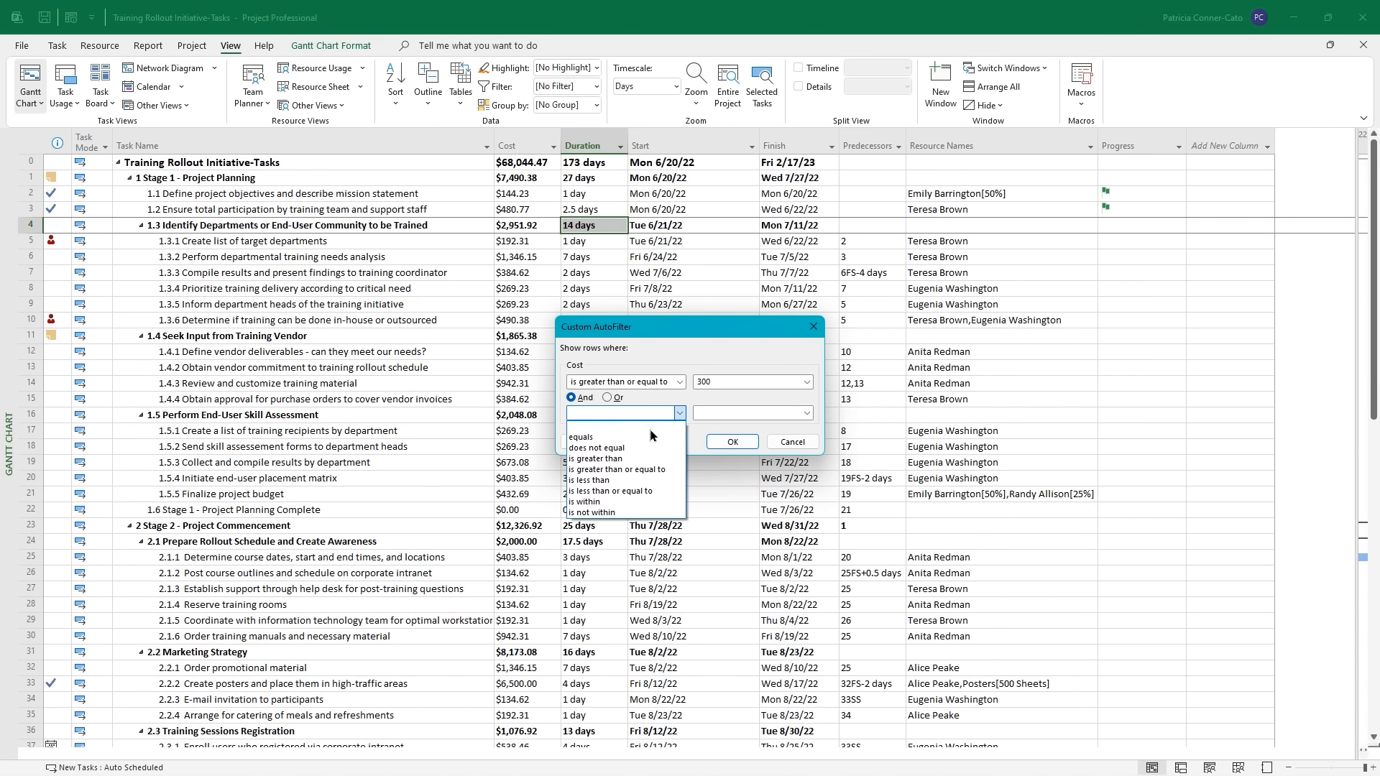
click(594, 496)
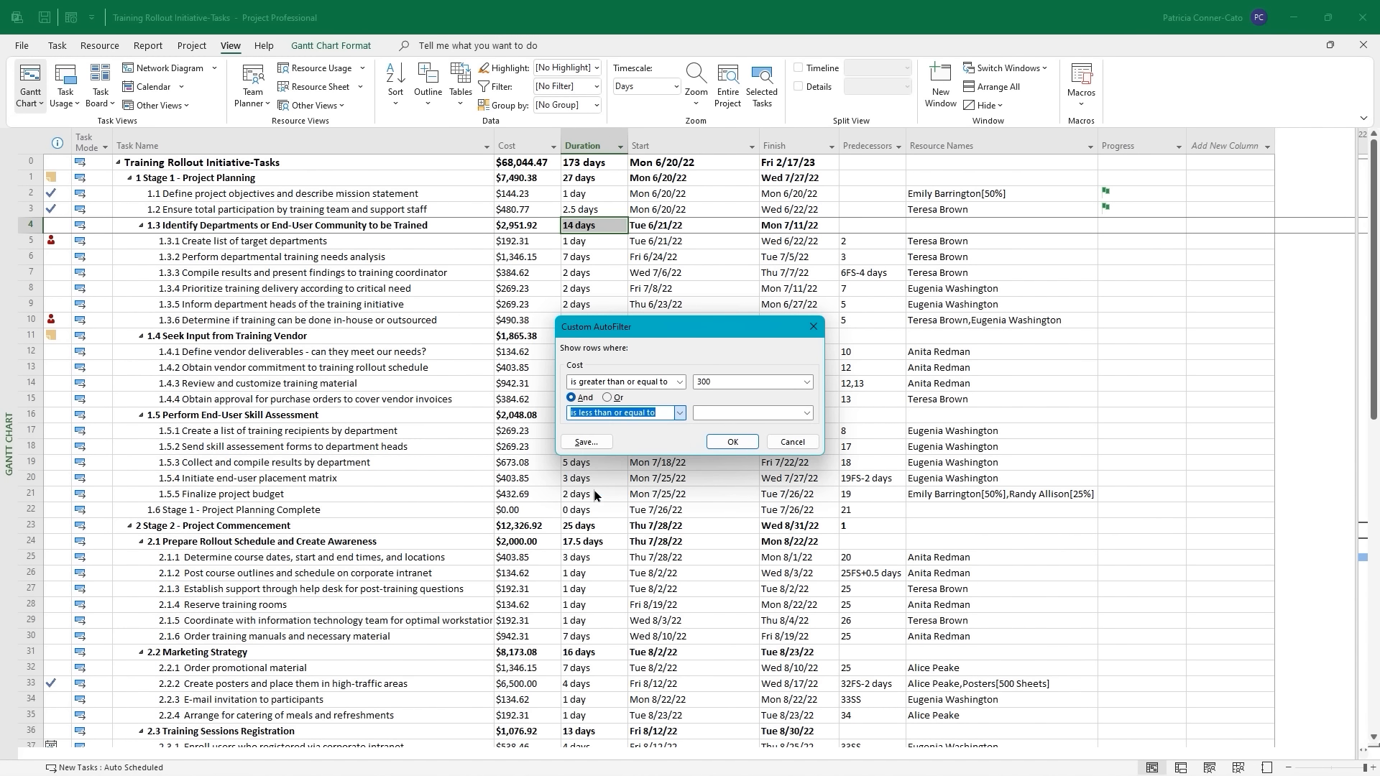
click(723, 413)
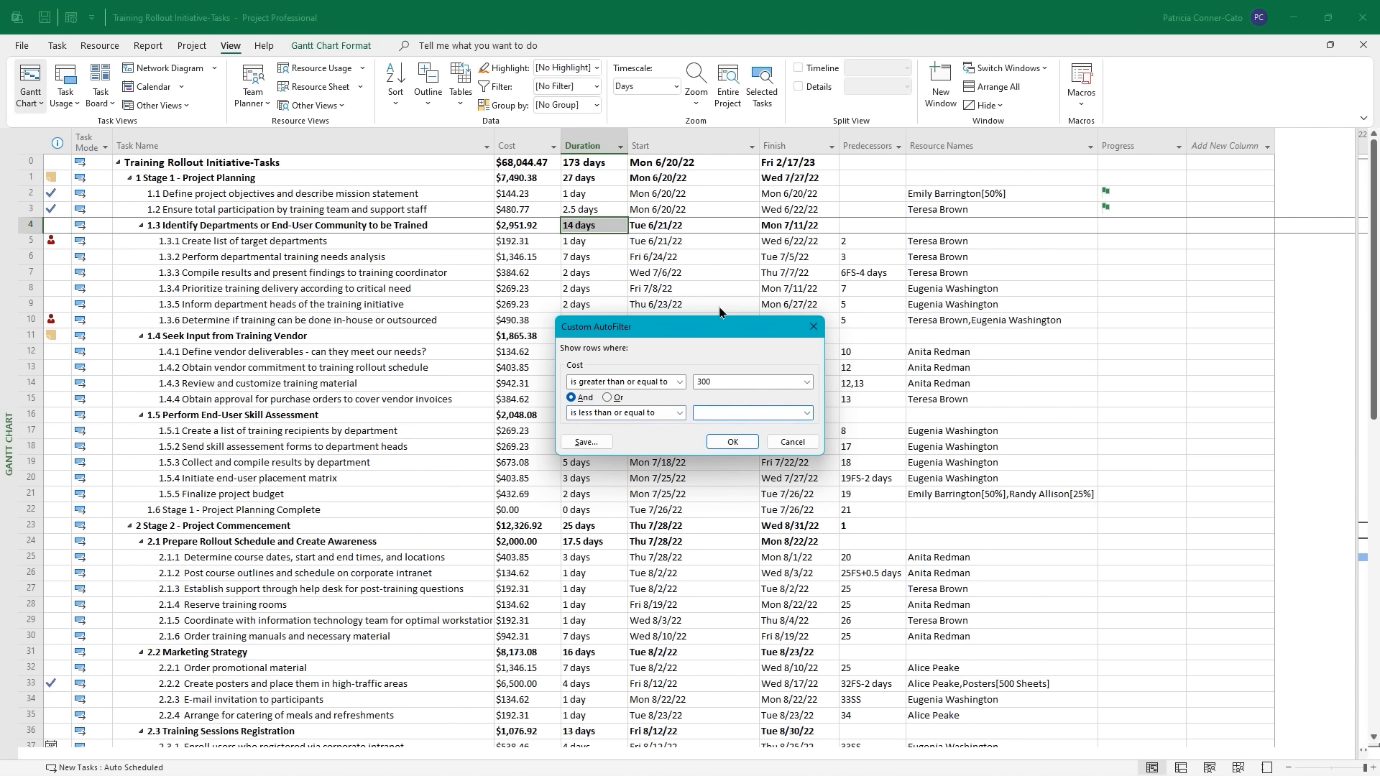
text(500)
click(724, 443)
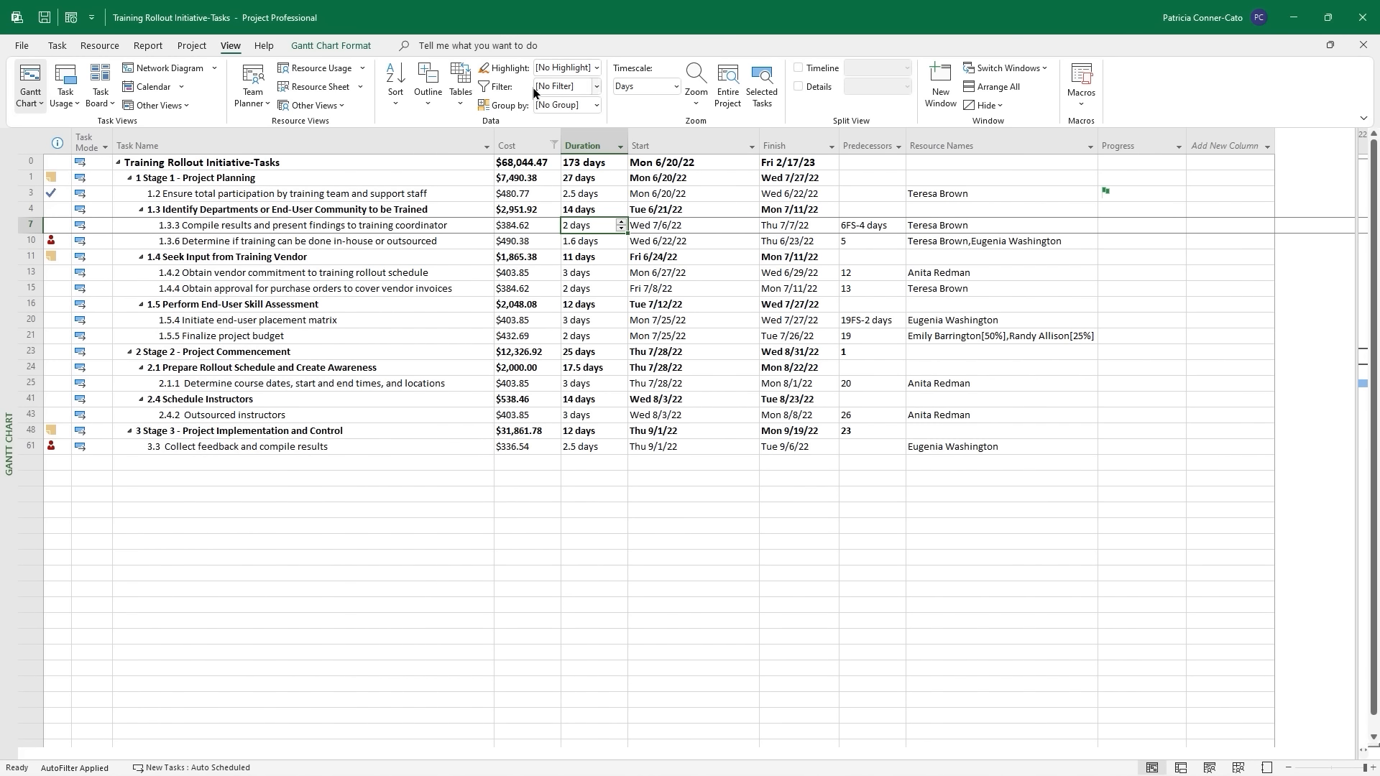
Apply the Using Resource filter to show tasks using the second resource in the list.
click(596, 86)
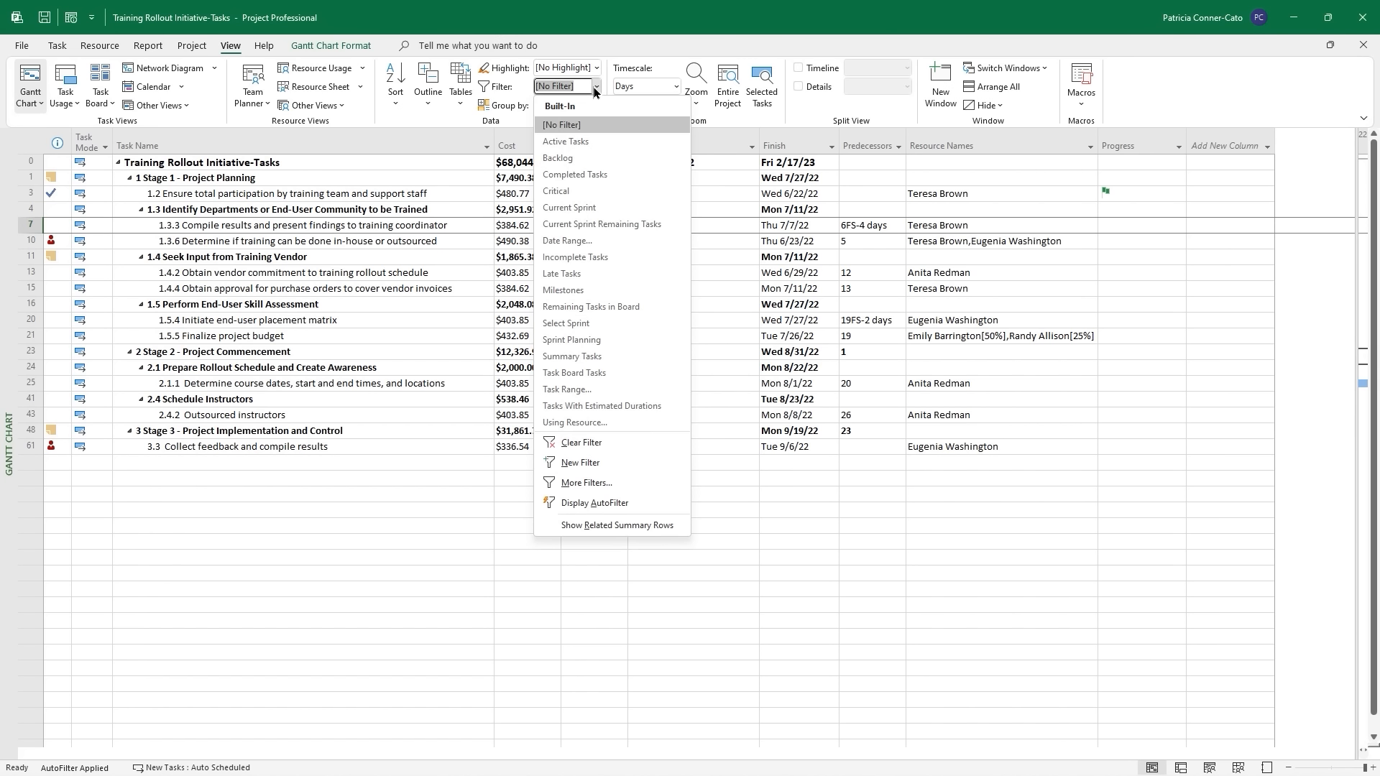
click(575, 423)
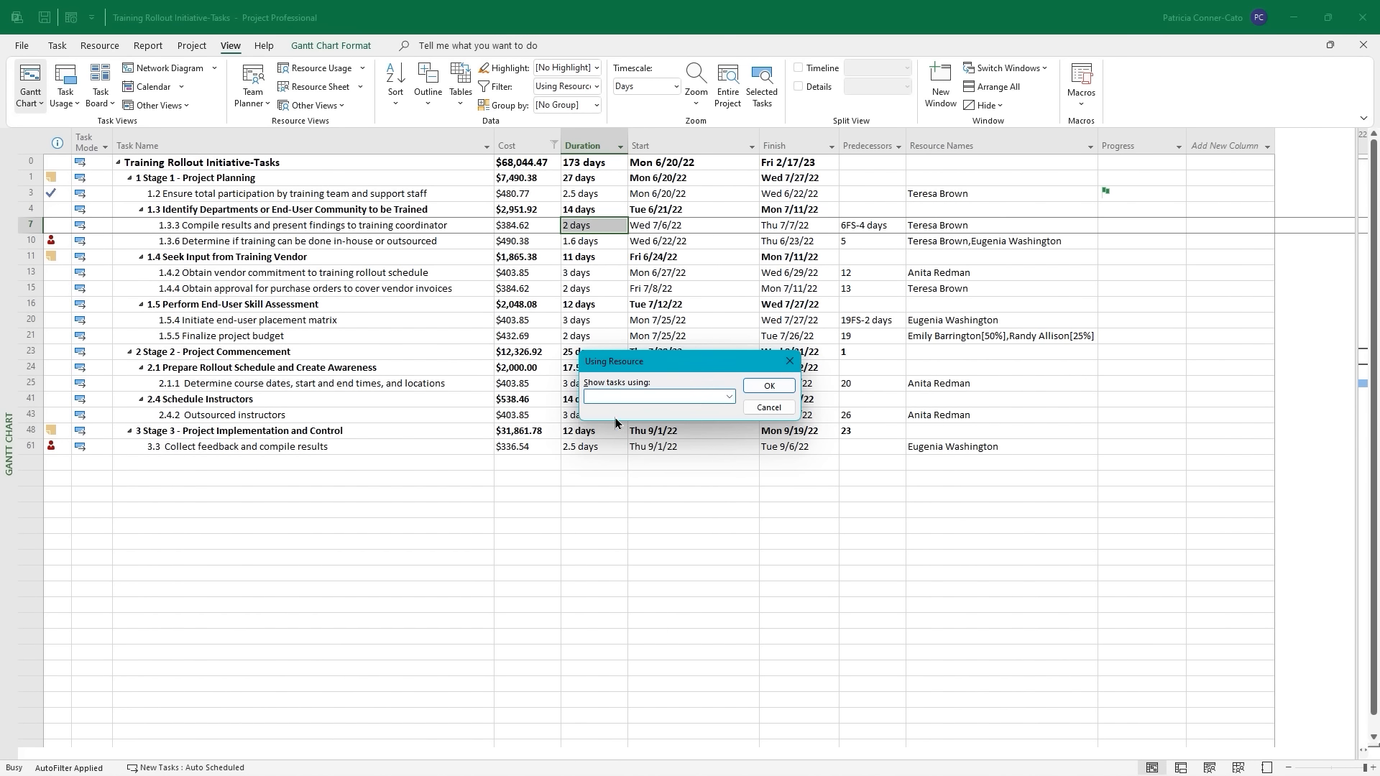
click(729, 397)
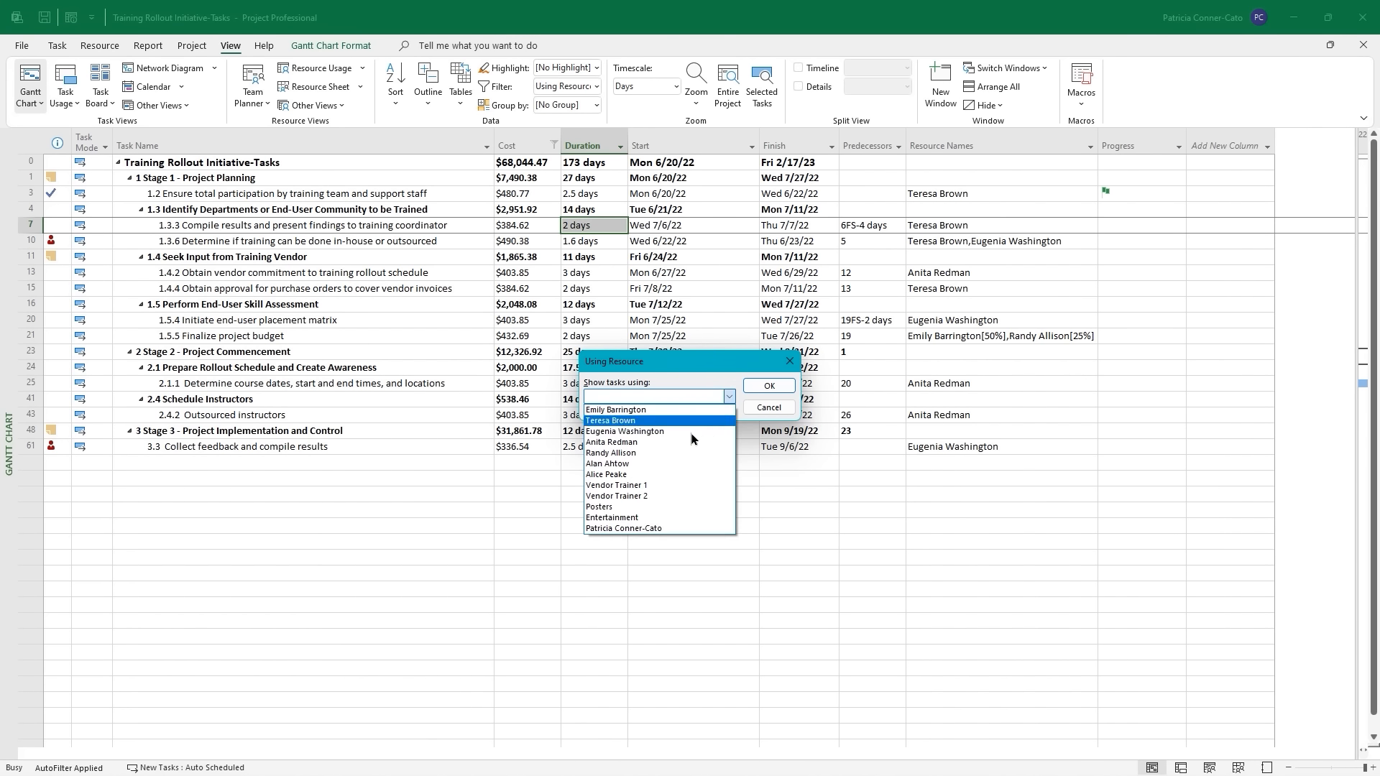
click(618, 421)
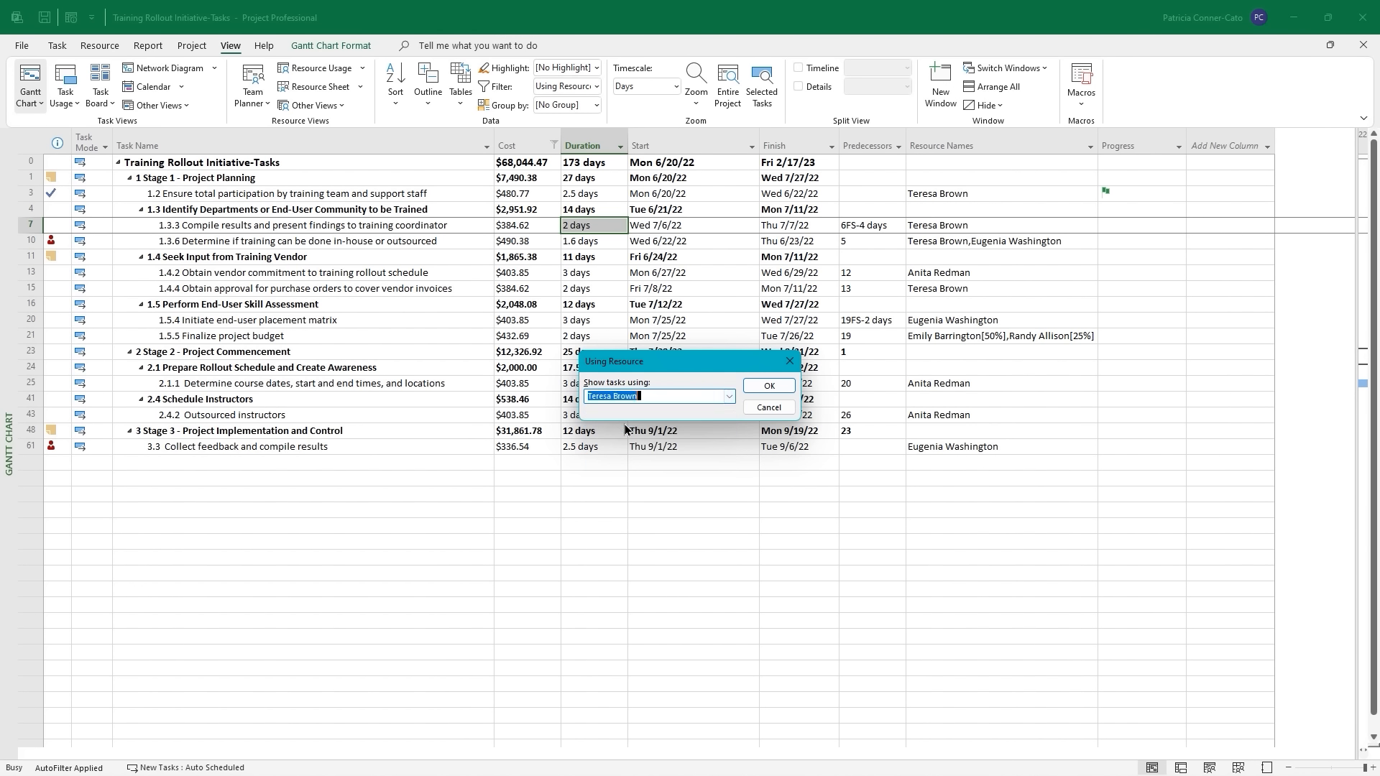
click(764, 387)
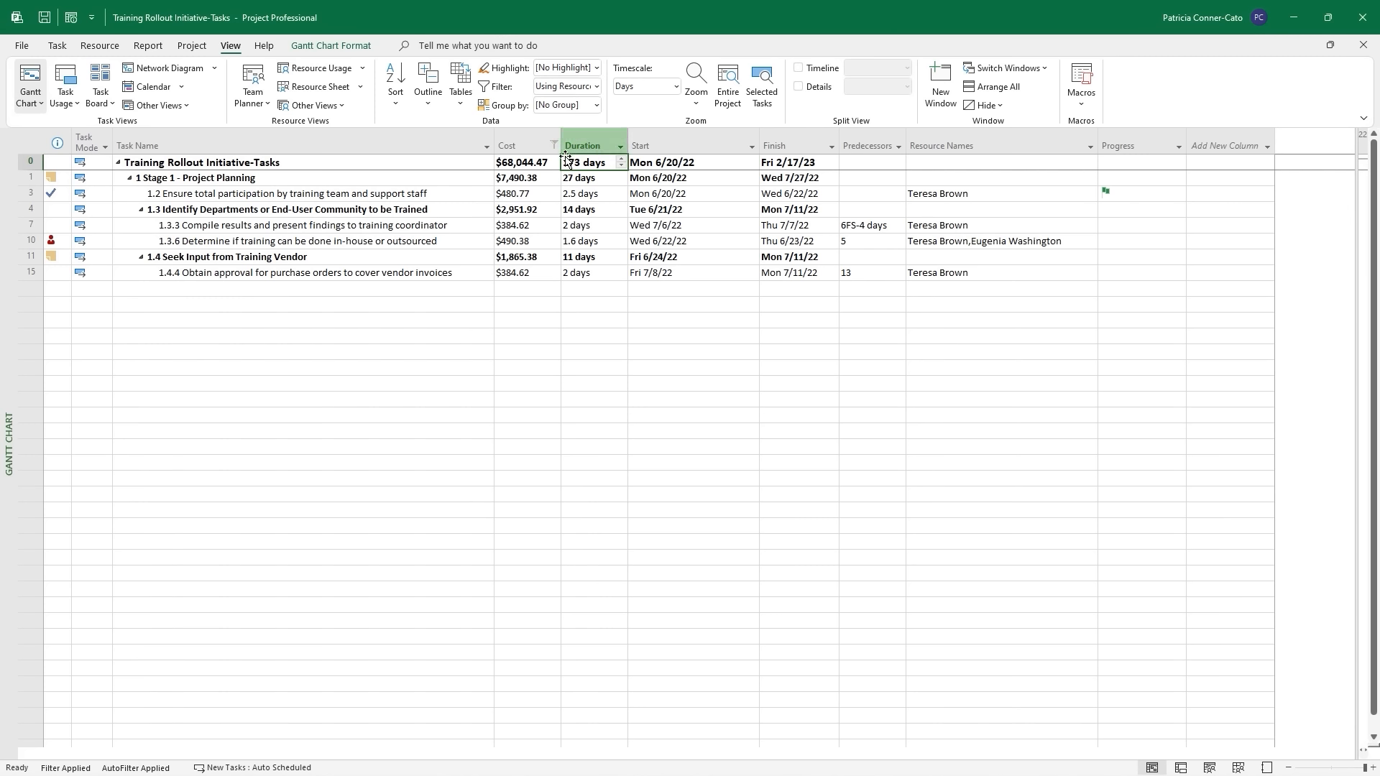
Clear the filter from the Cost column and set the task filter back to [No Filter].
mouse_move(554, 150)
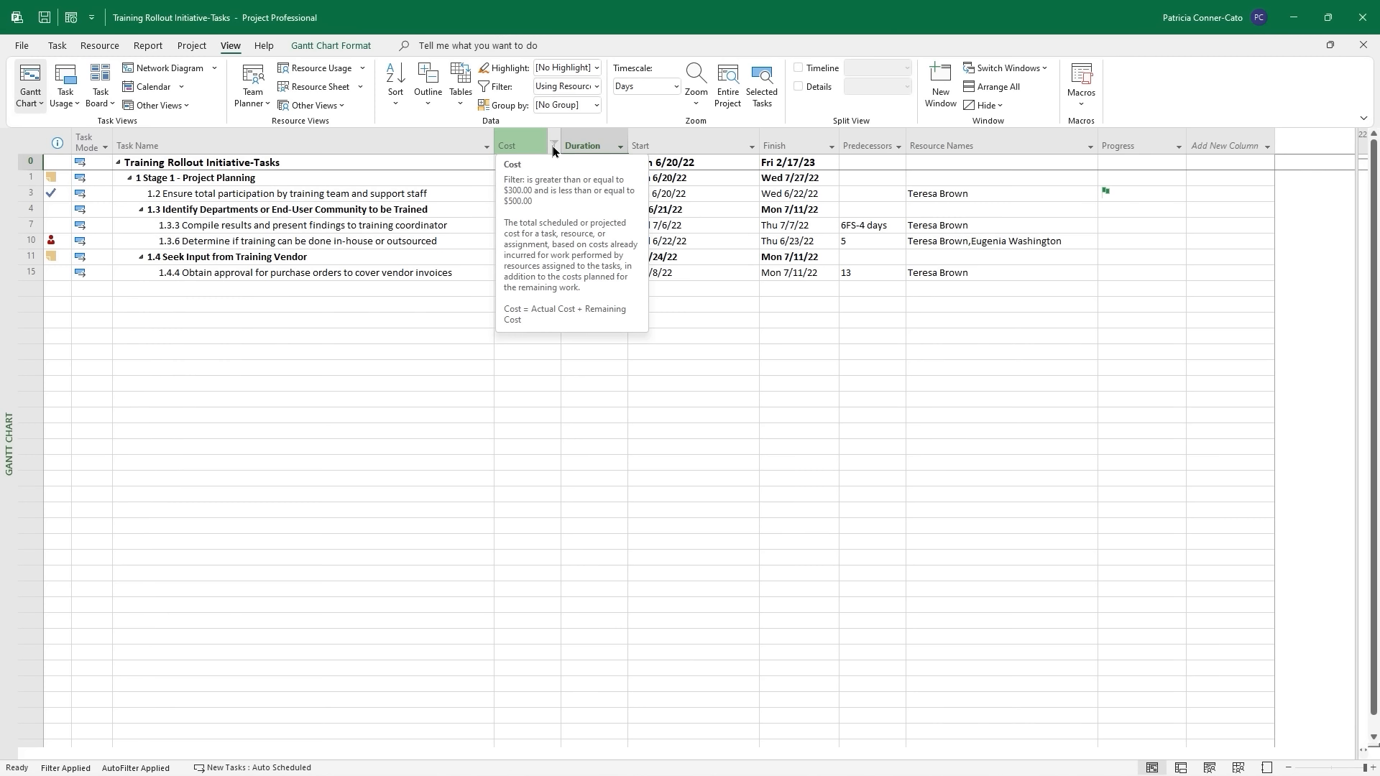
click(554, 146)
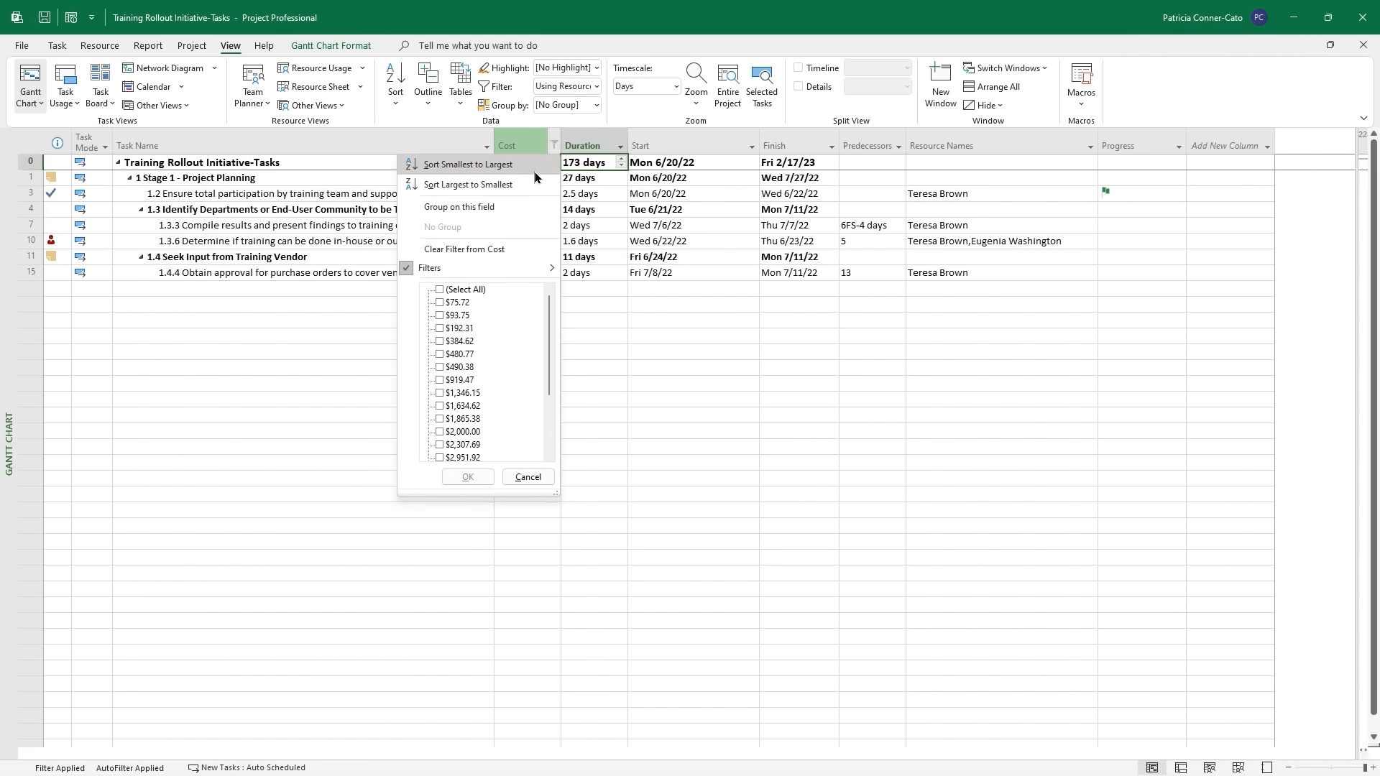
click(485, 249)
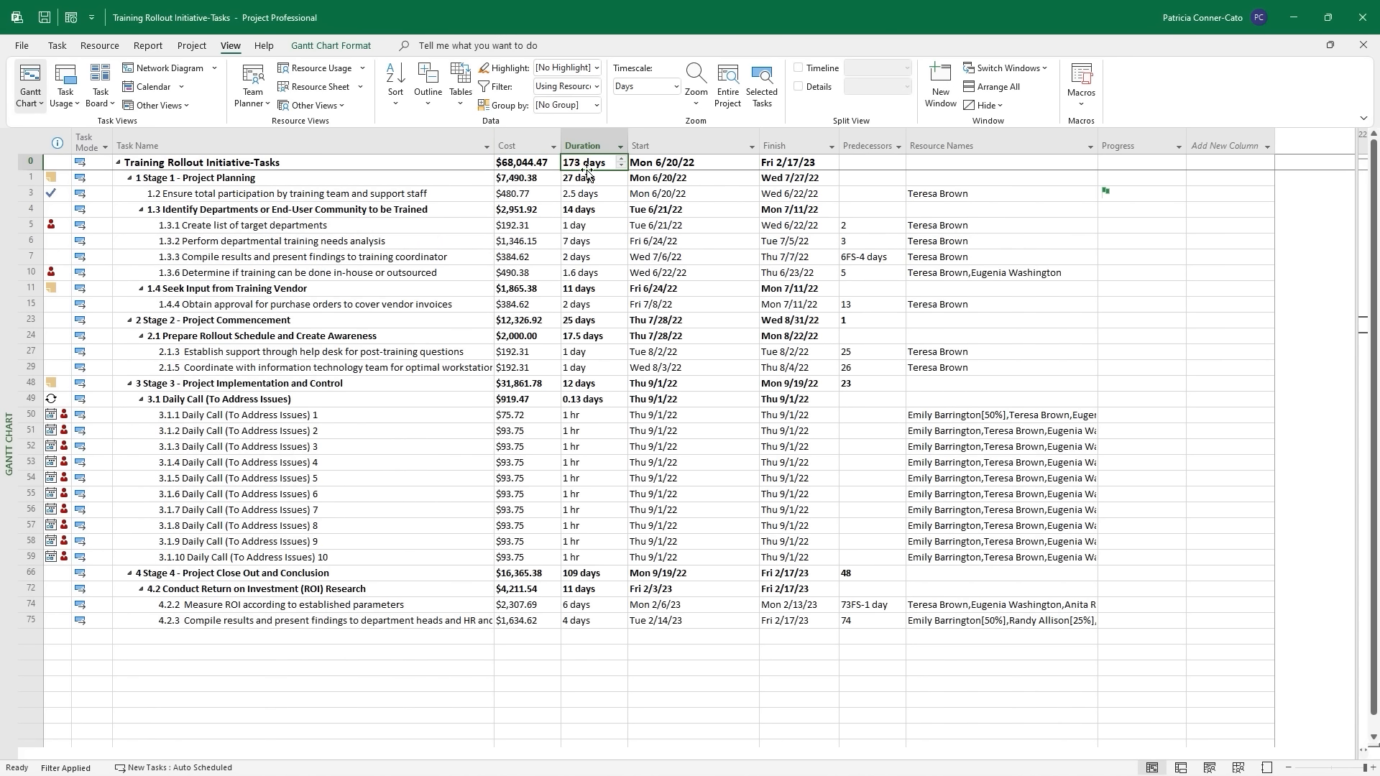
click(596, 87)
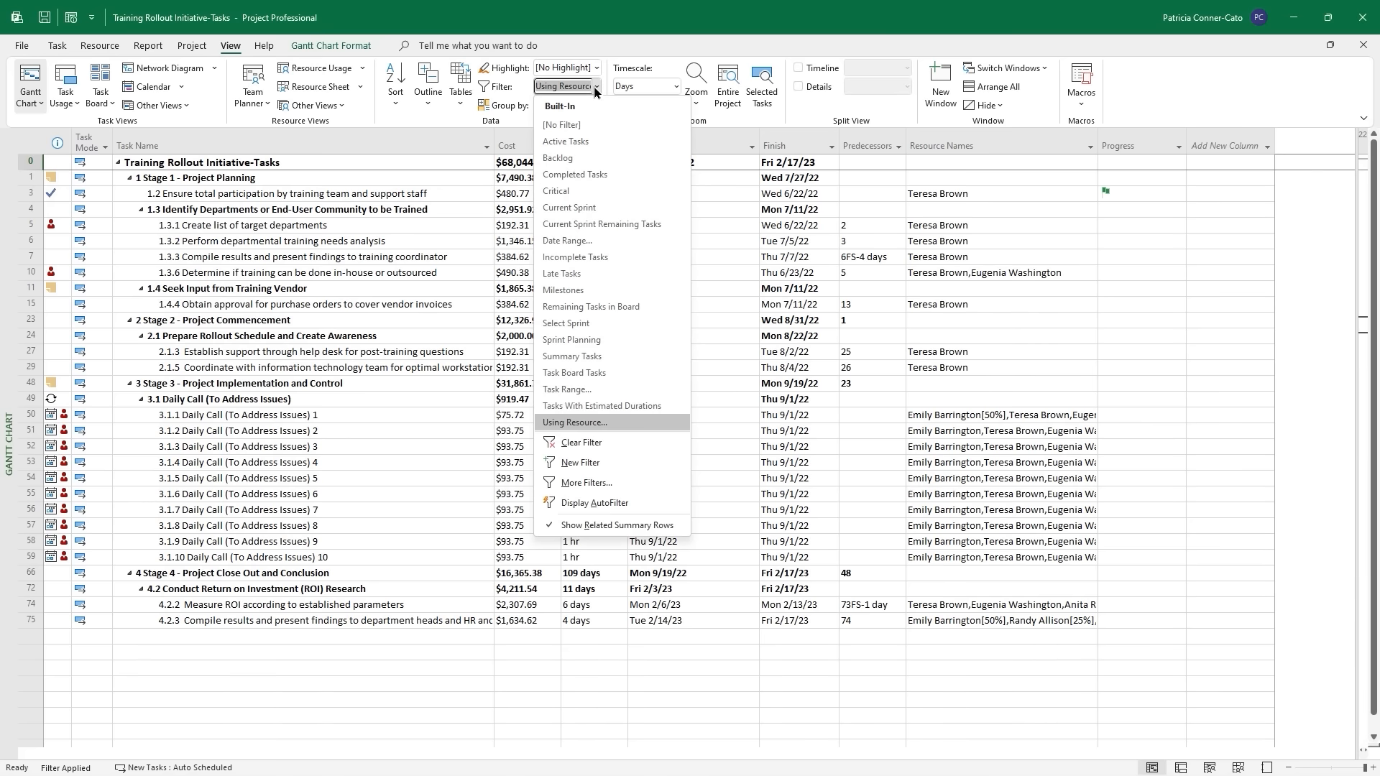
click(580, 124)
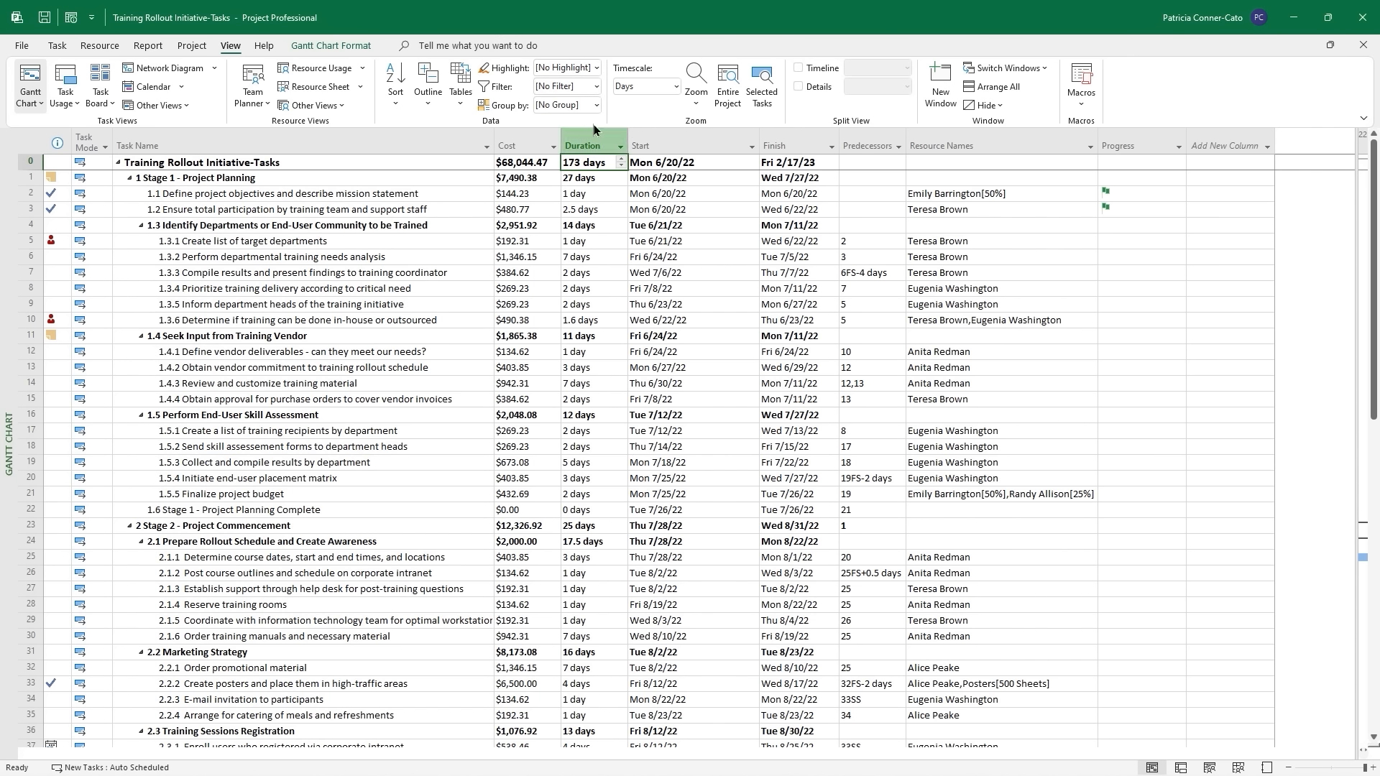
Filter the tasks with Using Resource for the fourth resource in the list, review the filtered tasks, and reset to [No Filter].
click(596, 87)
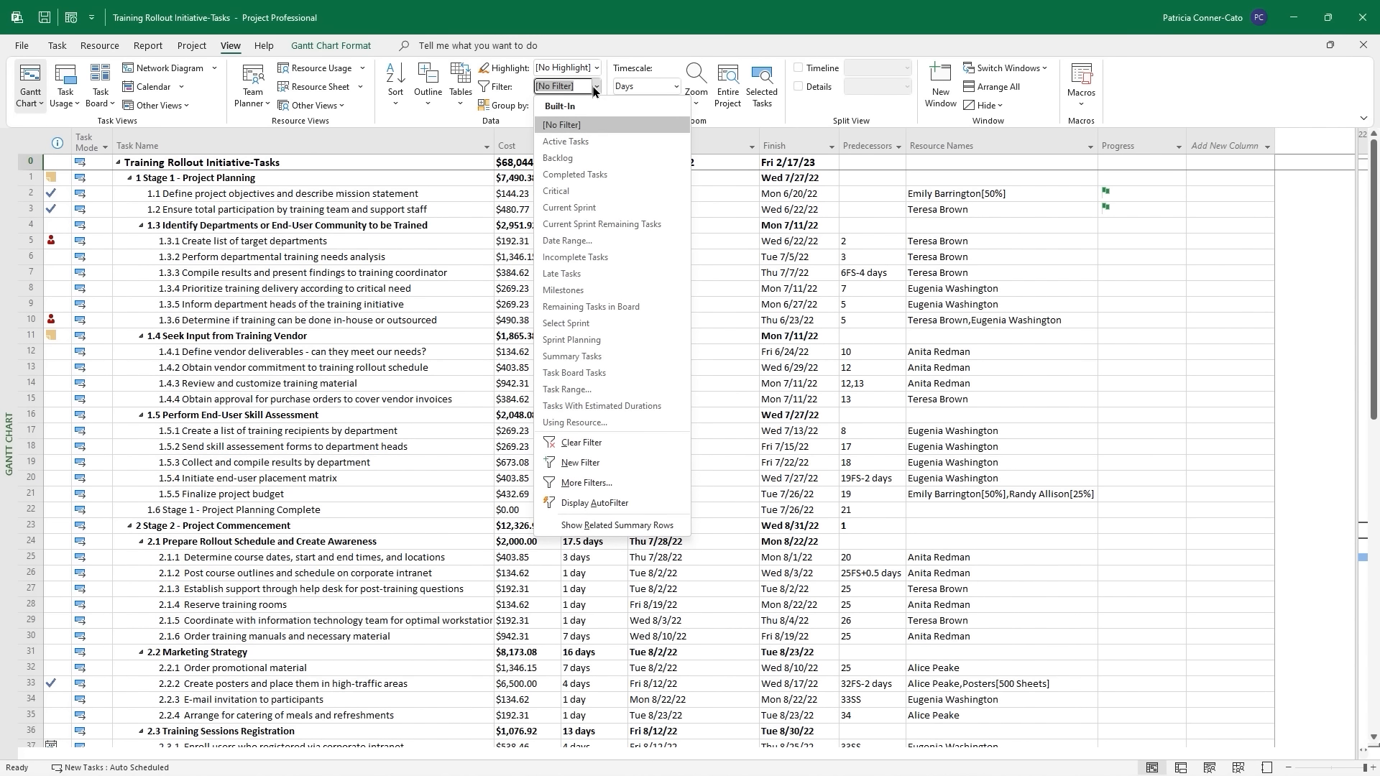
click(589, 425)
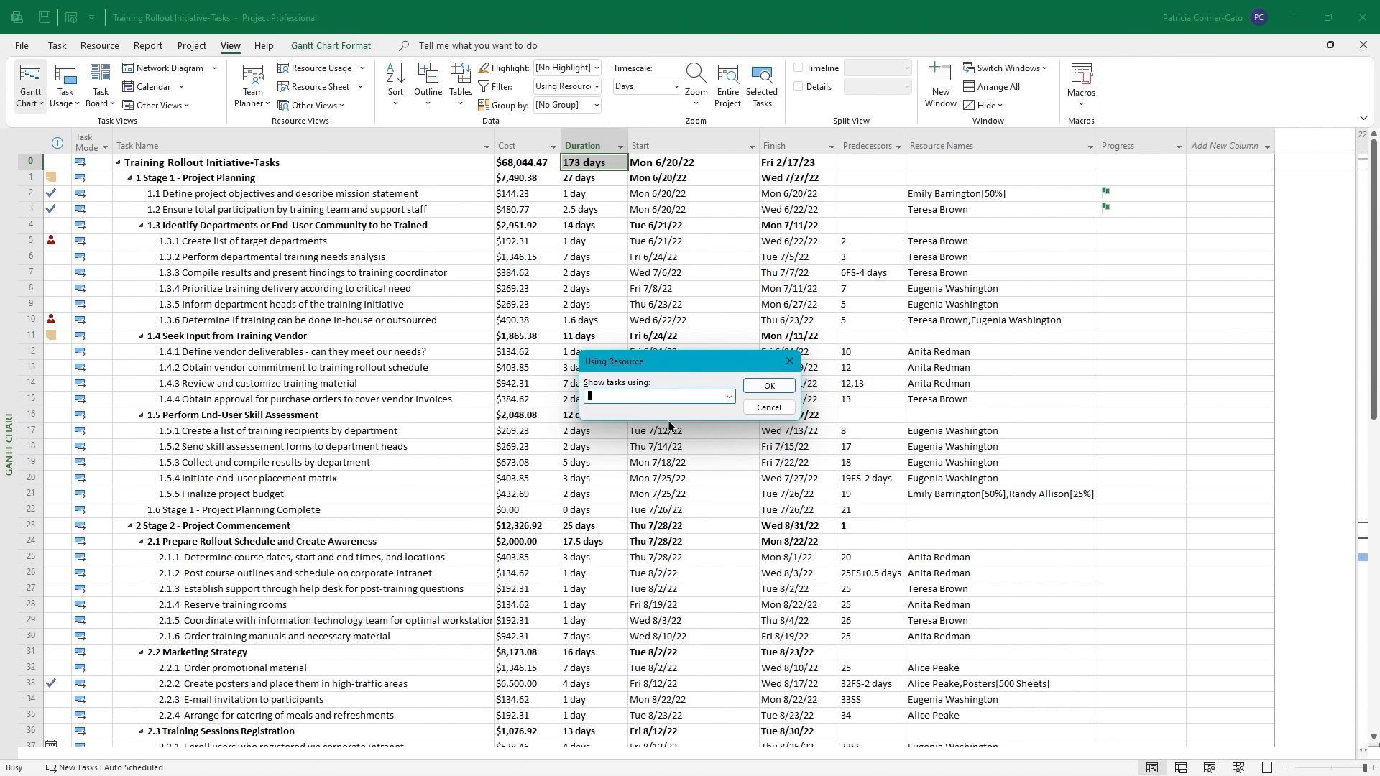
click(729, 397)
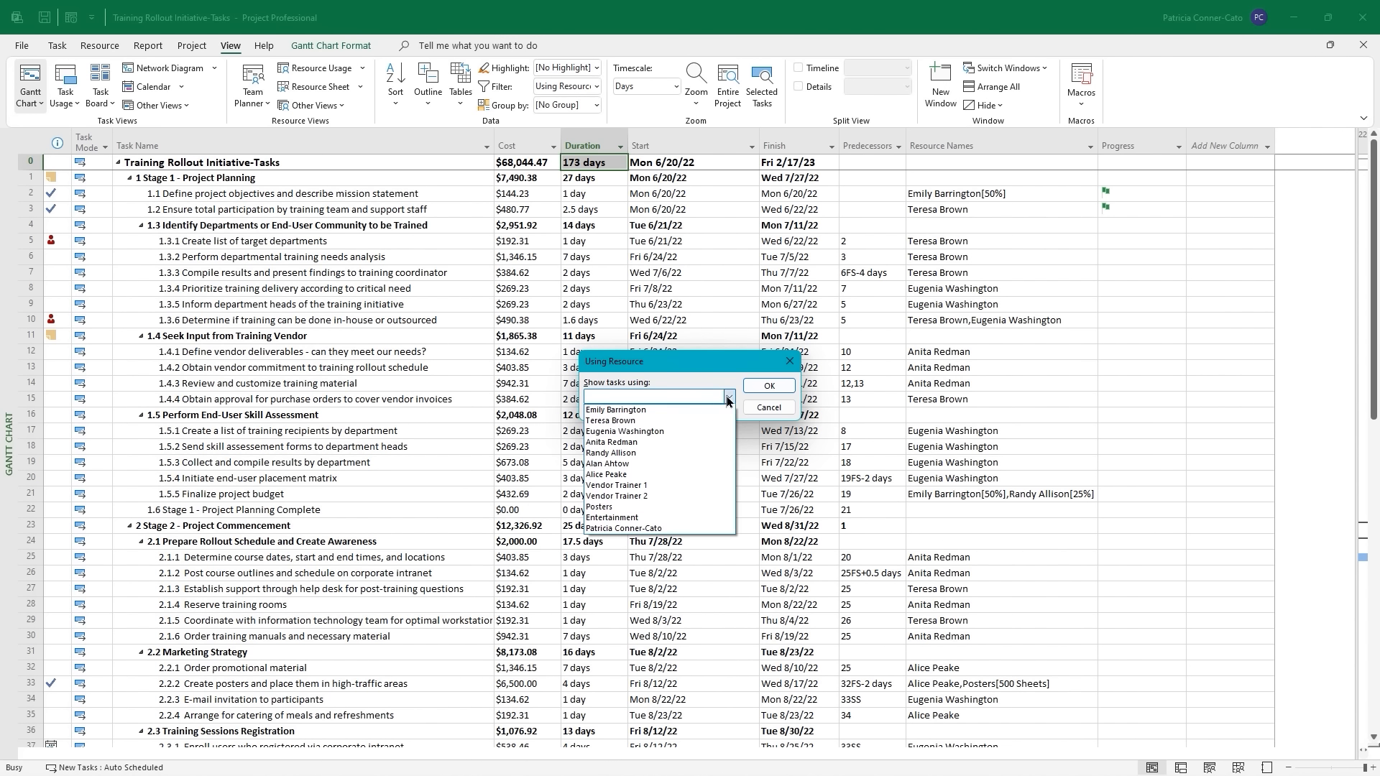
click(631, 441)
click(769, 387)
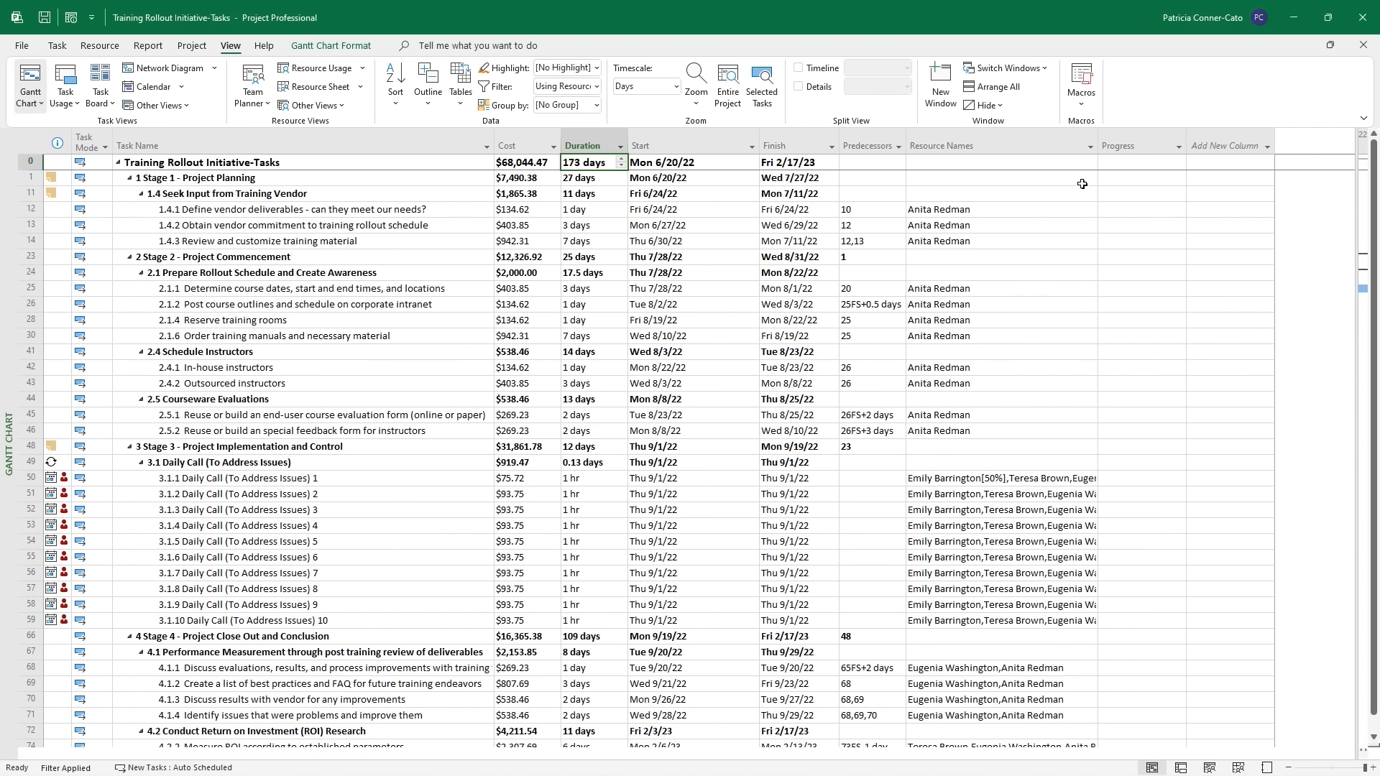
scroll(970, 308, down, 1)
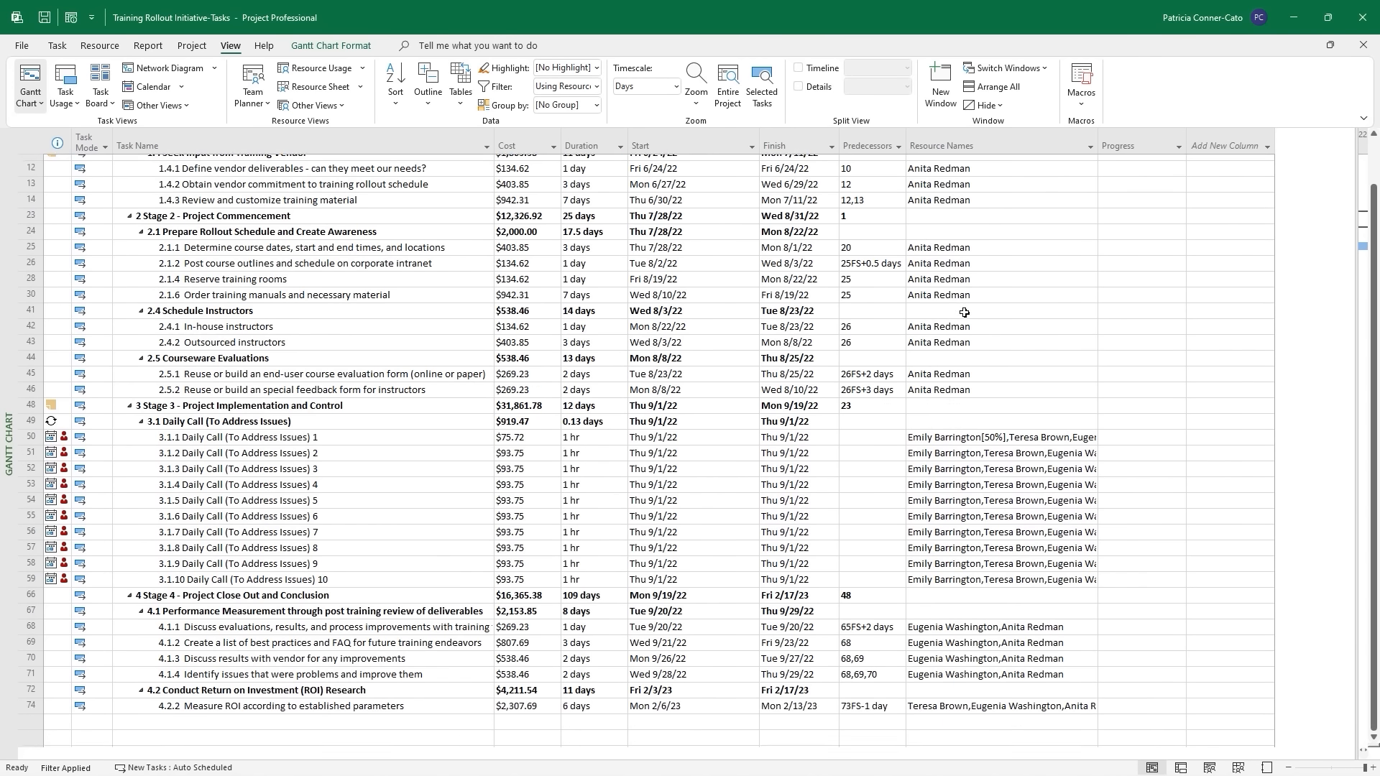
scroll(964, 312, up, 1)
scroll(959, 315, down, 3)
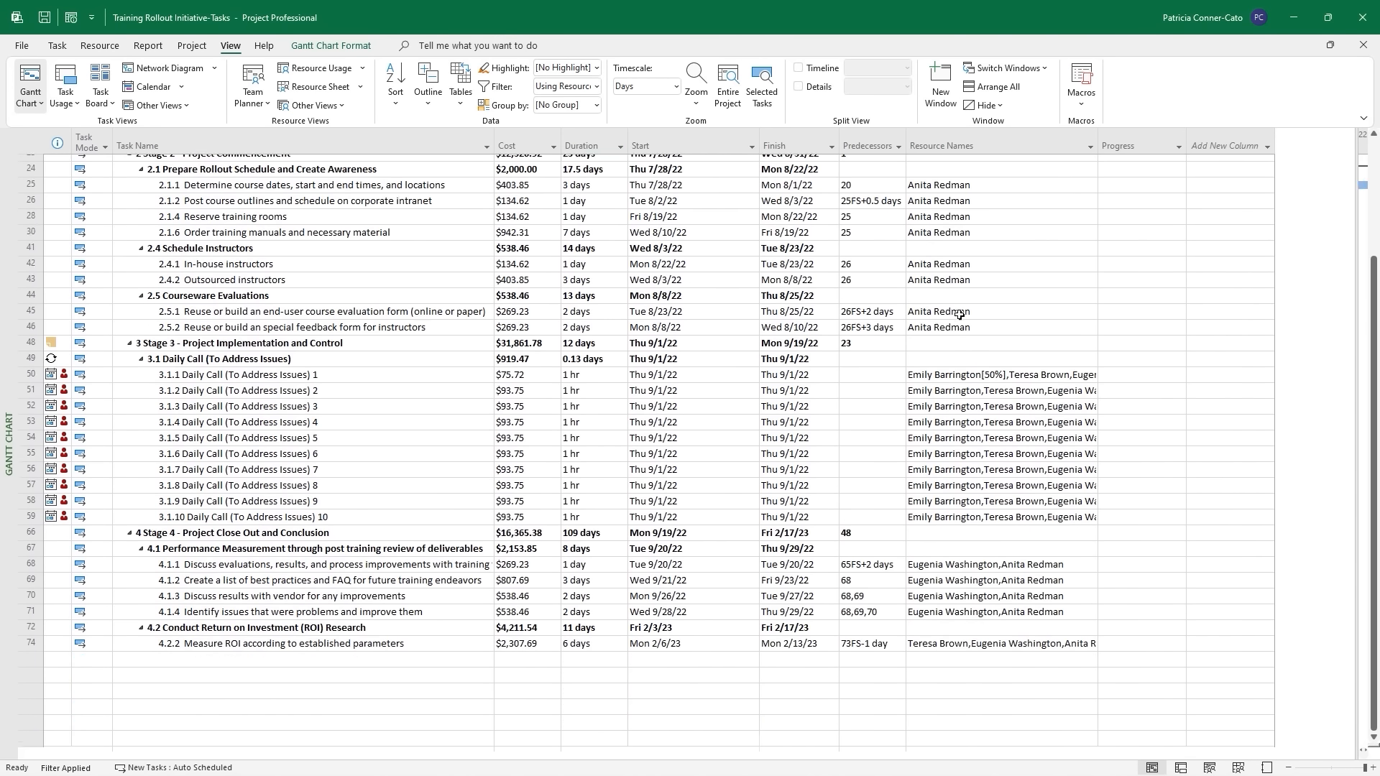
scroll(959, 316, up, 3)
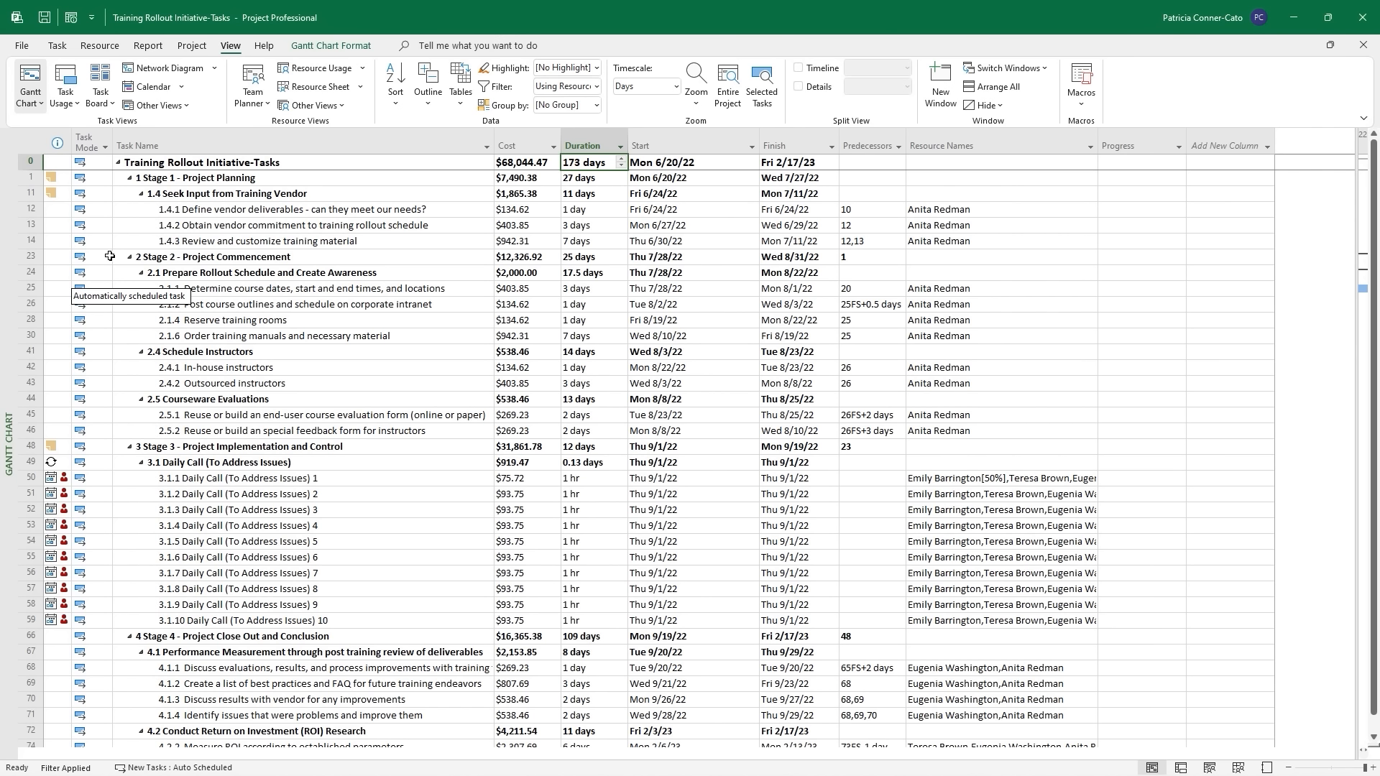
drag(110, 256, 110, 296)
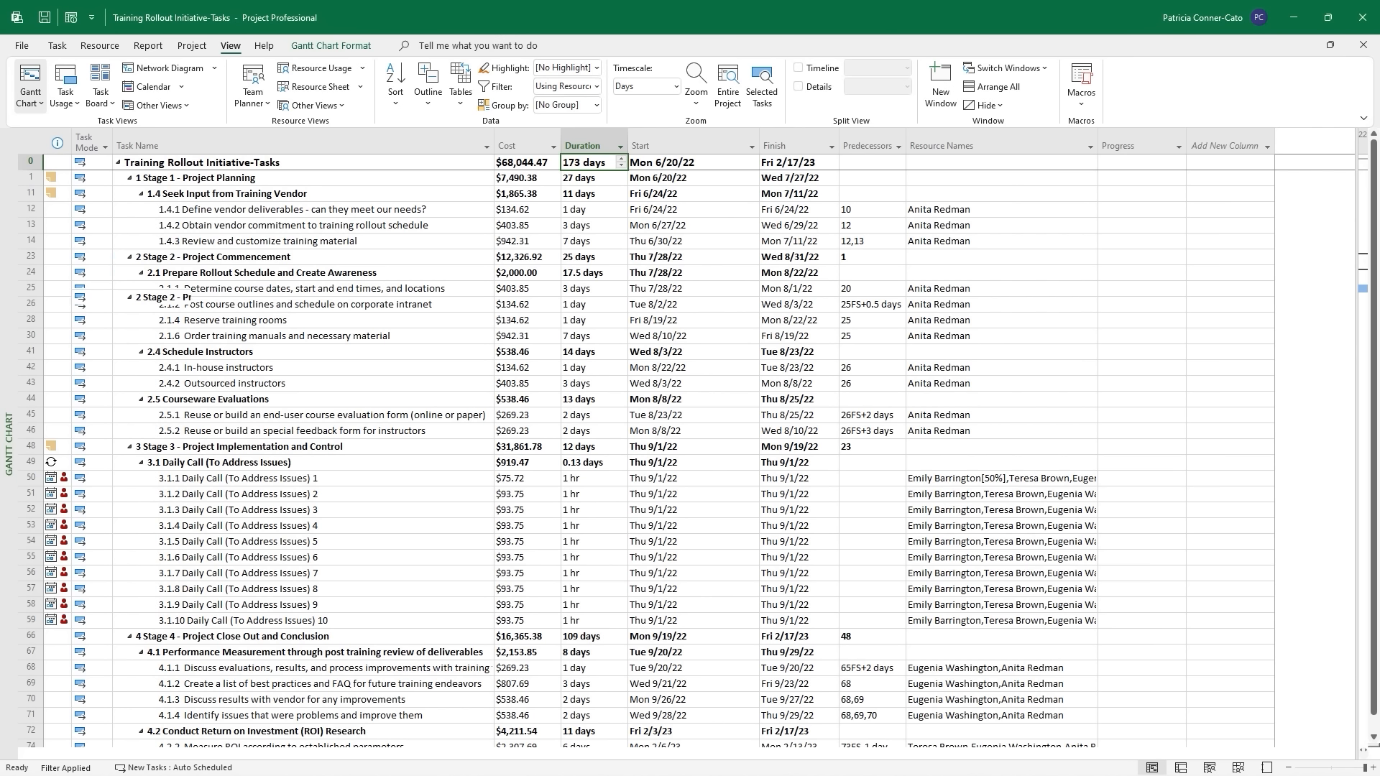
click(593, 87)
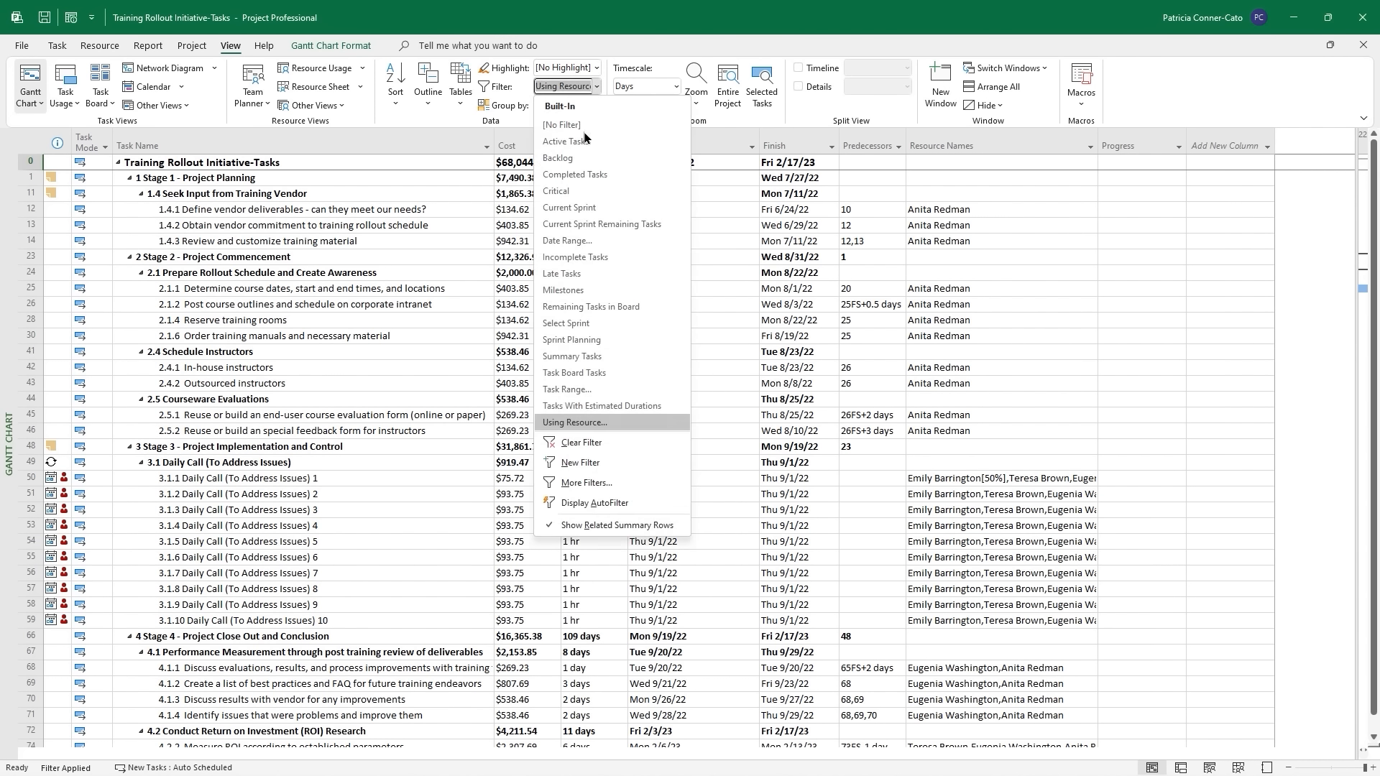
click(577, 131)
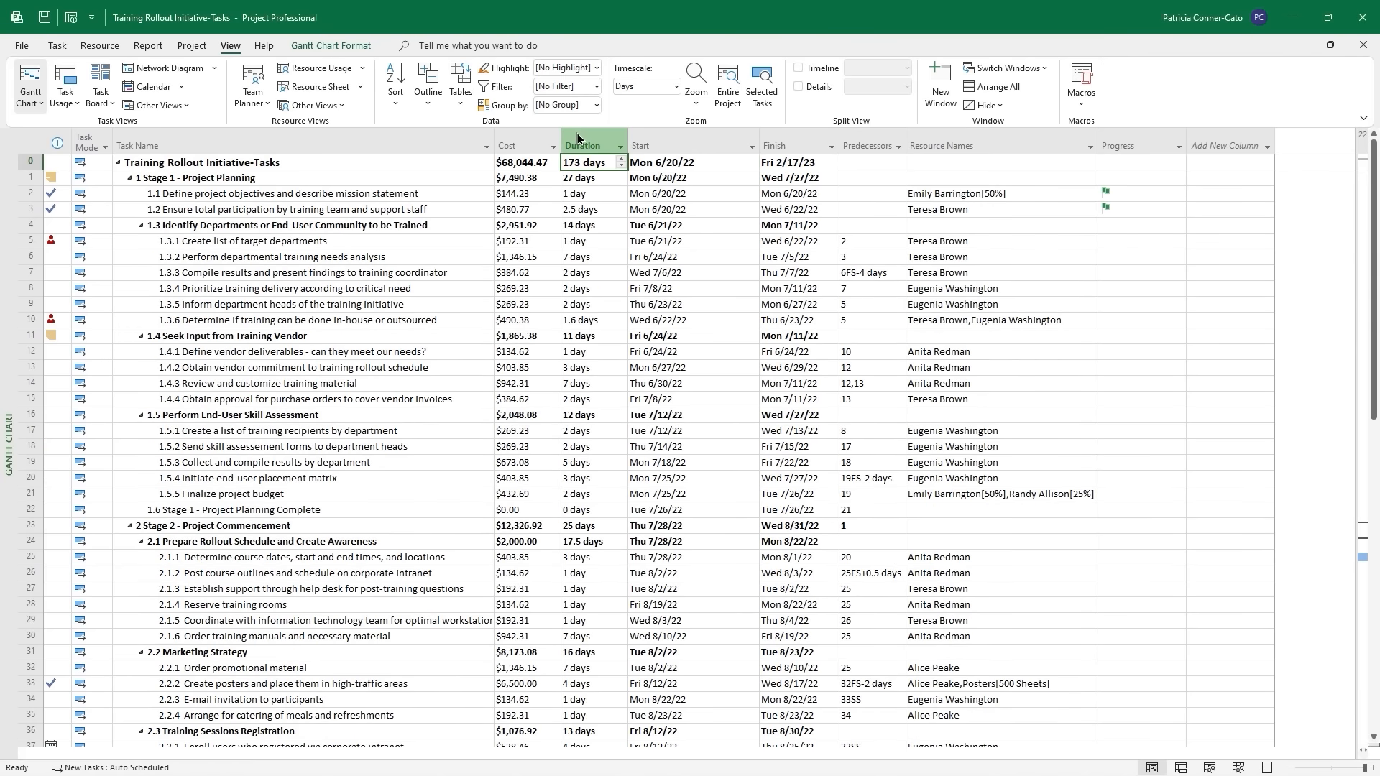
Highlight the tasks using the fourth resource in the list, and reset the highlight to [No Highlight].
click(596, 68)
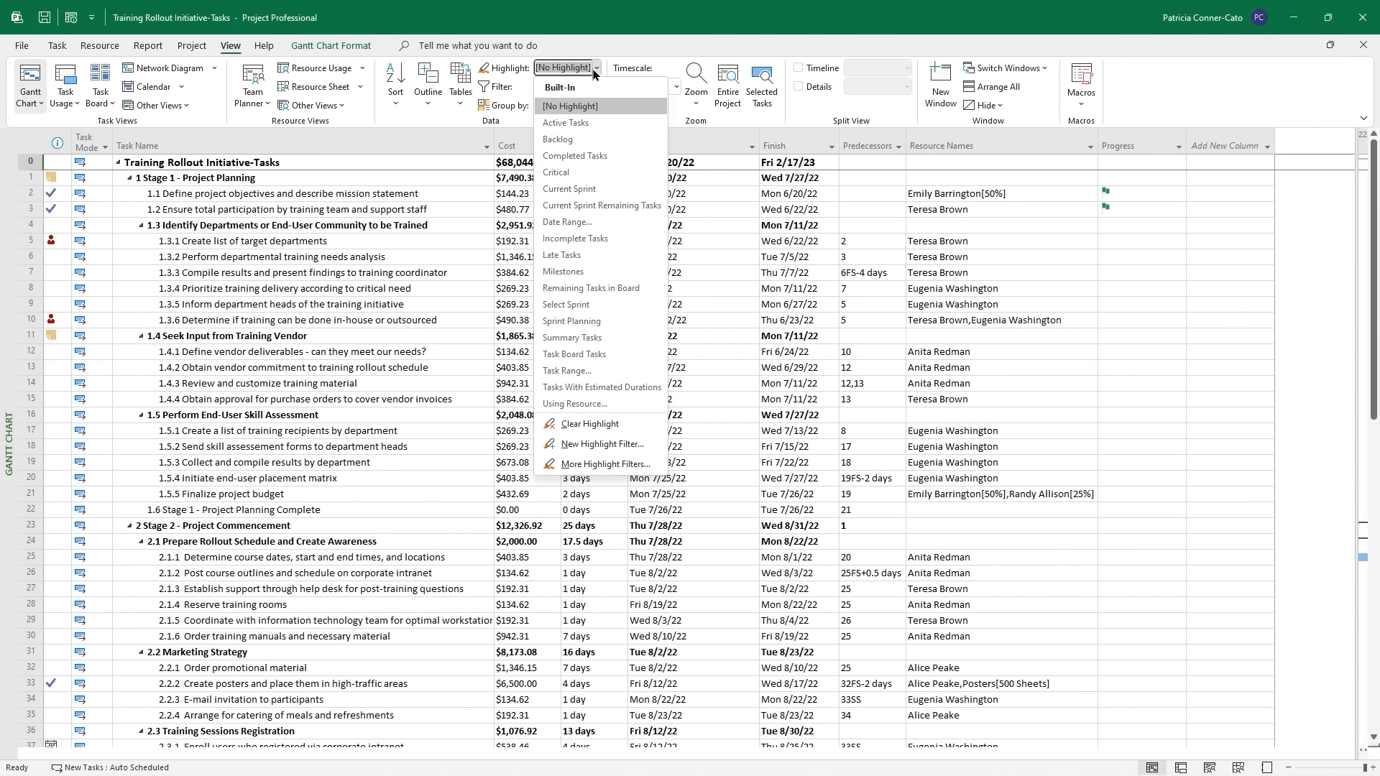
click(573, 405)
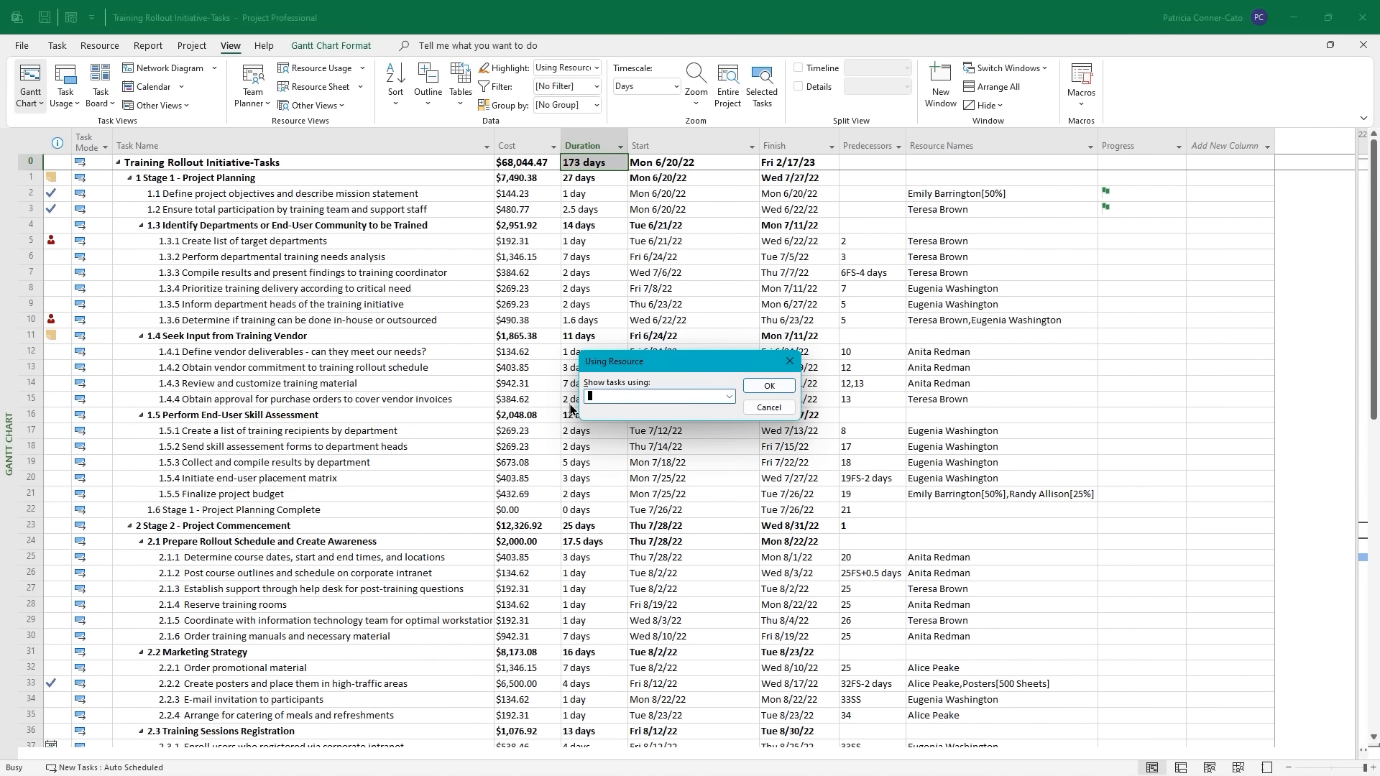
click(729, 396)
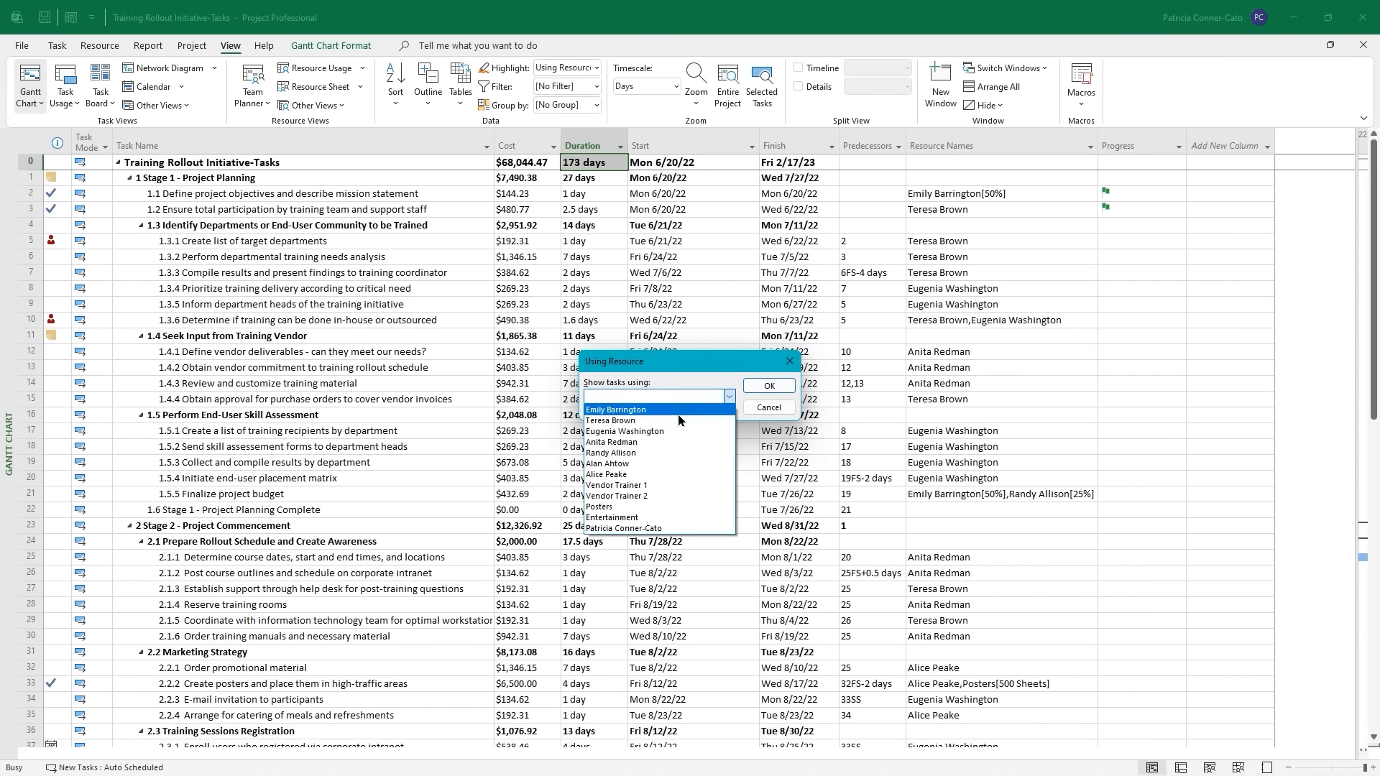
click(640, 442)
click(753, 385)
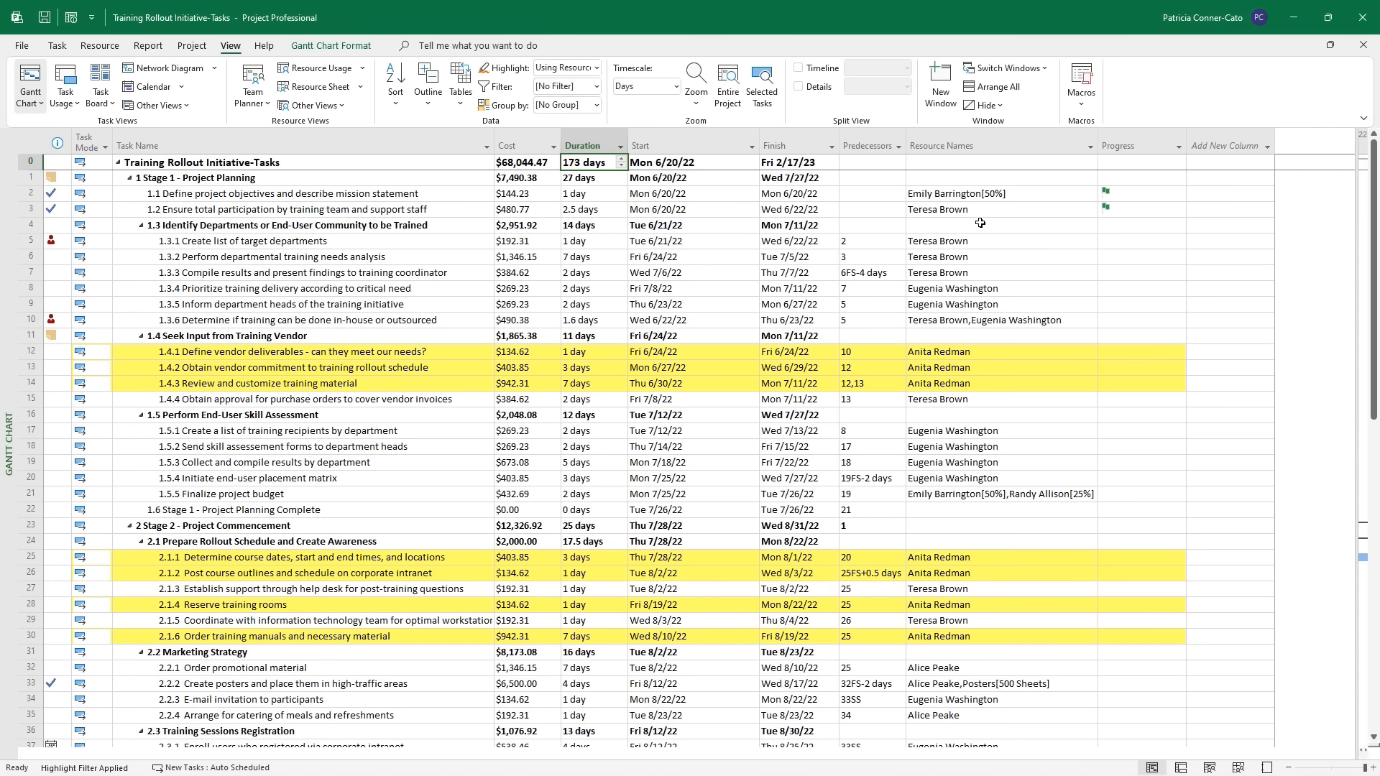
click(596, 68)
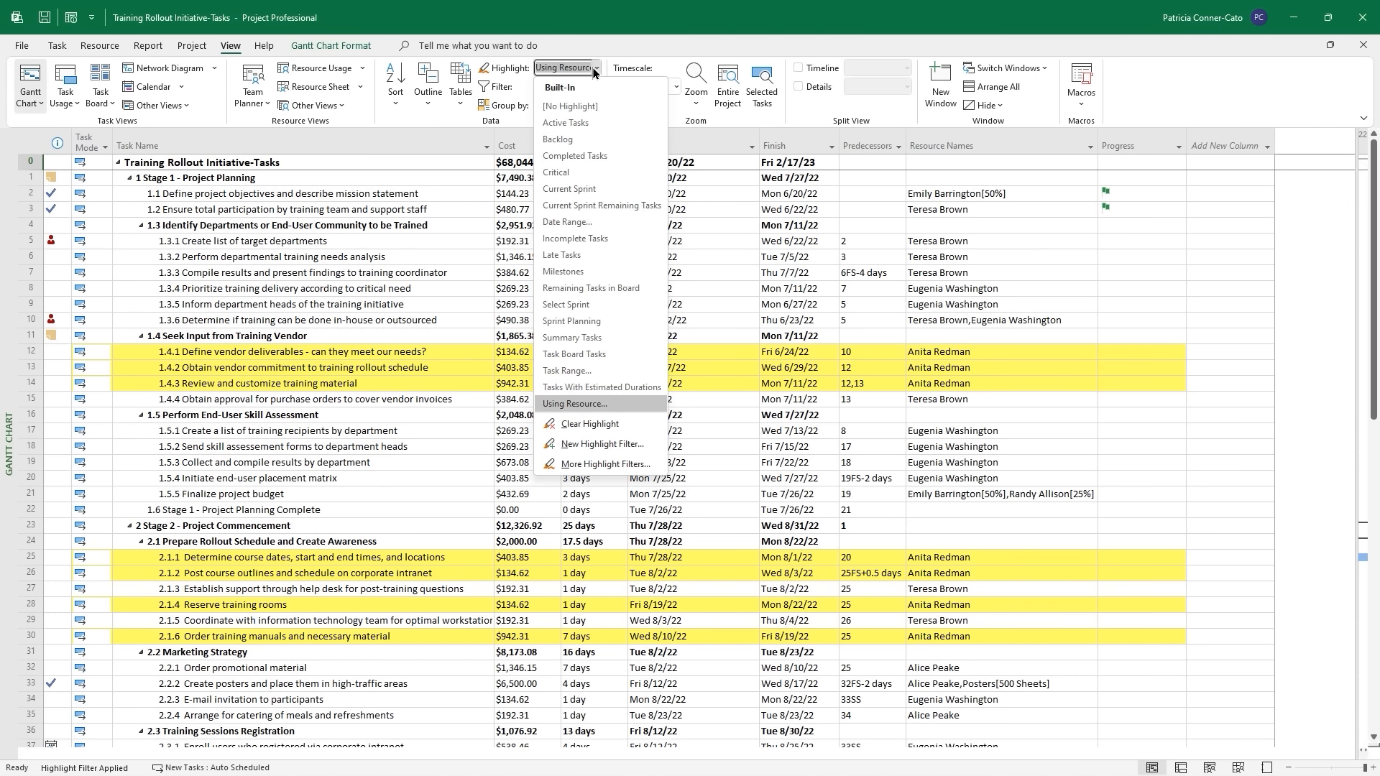
click(586, 110)
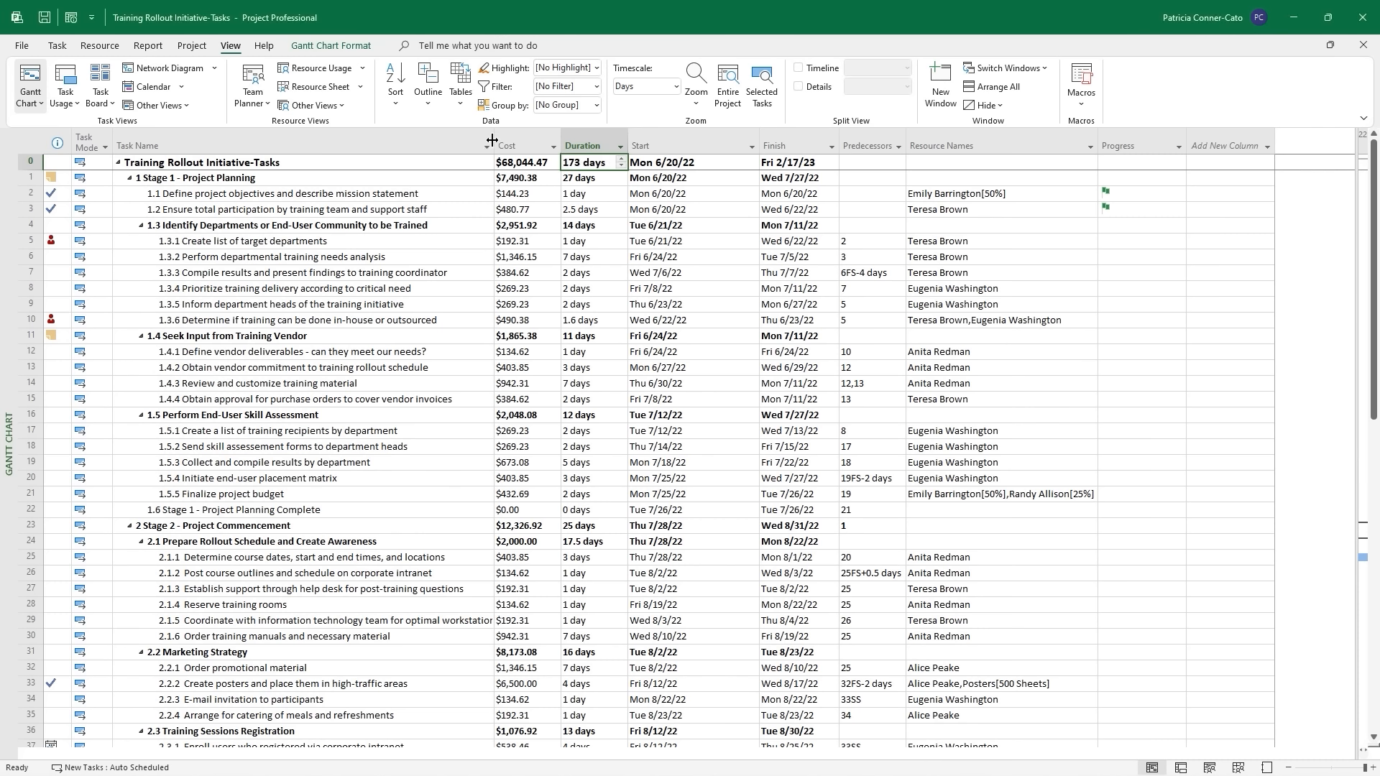
Switch the project to the Task Board view and look through the Not Started cards.
click(103, 105)
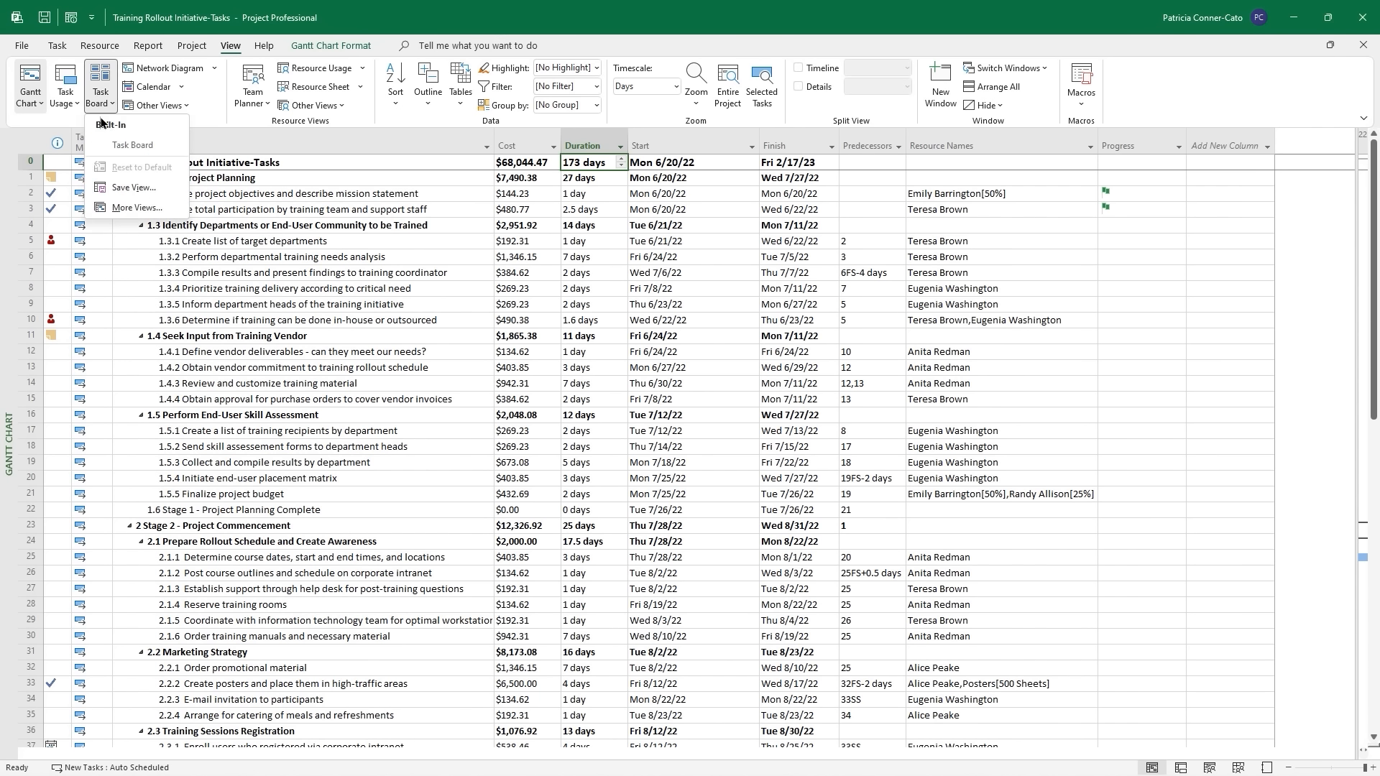
click(120, 148)
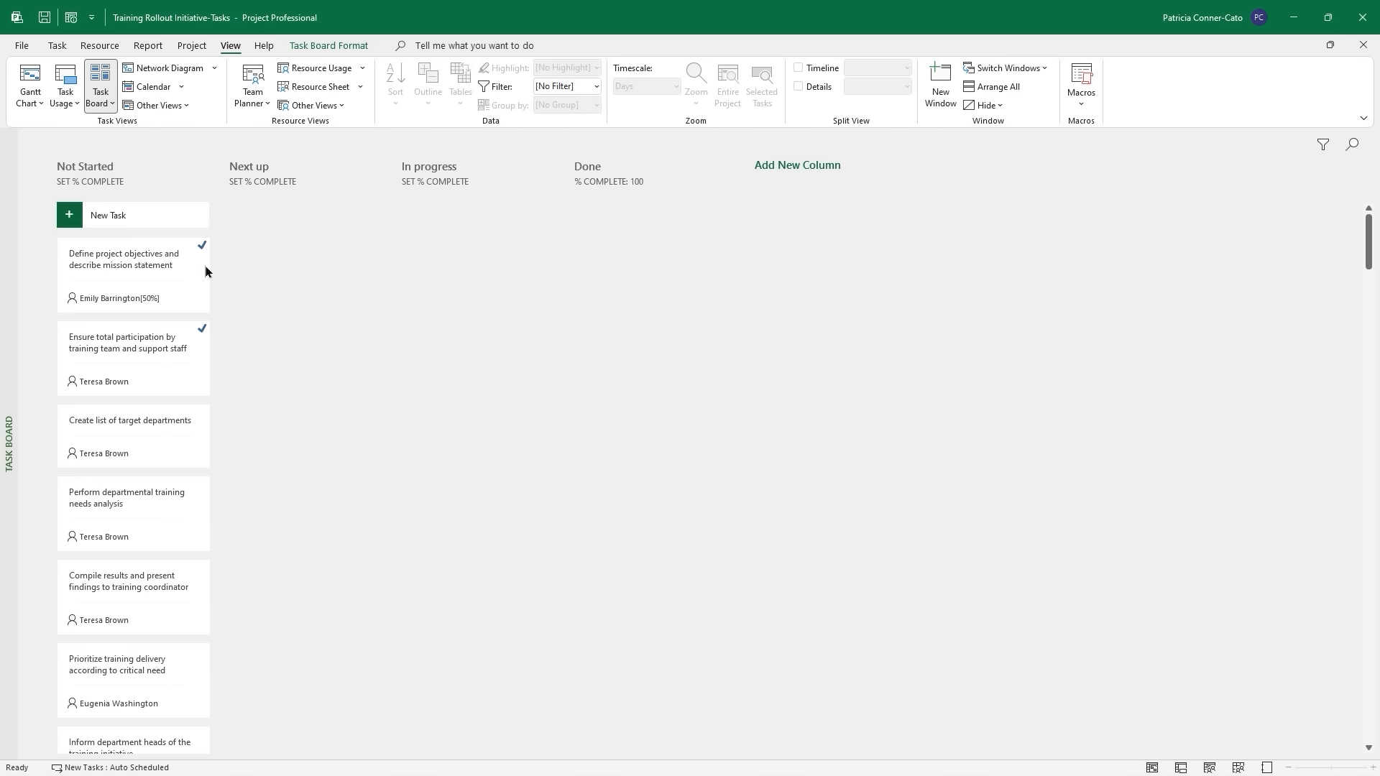
scroll(131, 278, down, 5)
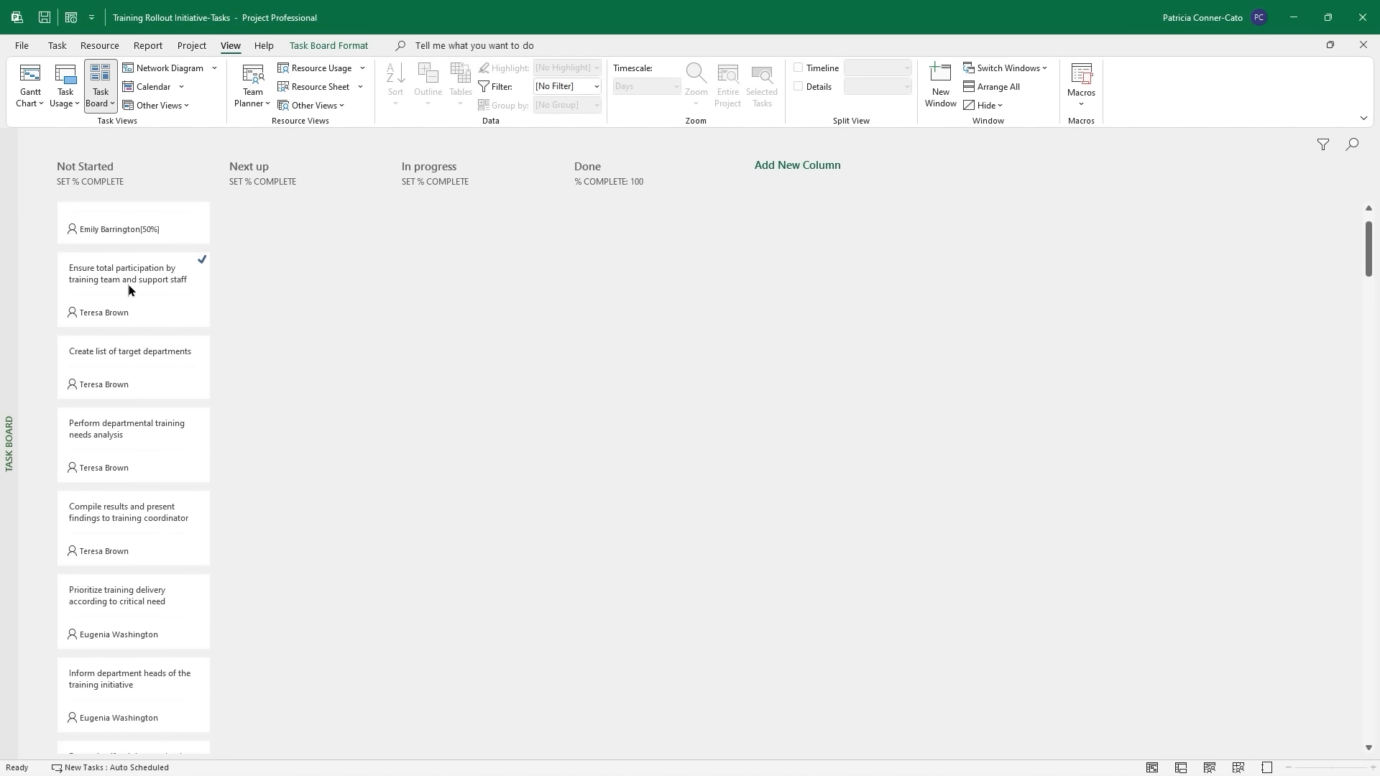
scroll(128, 289, up, 5)
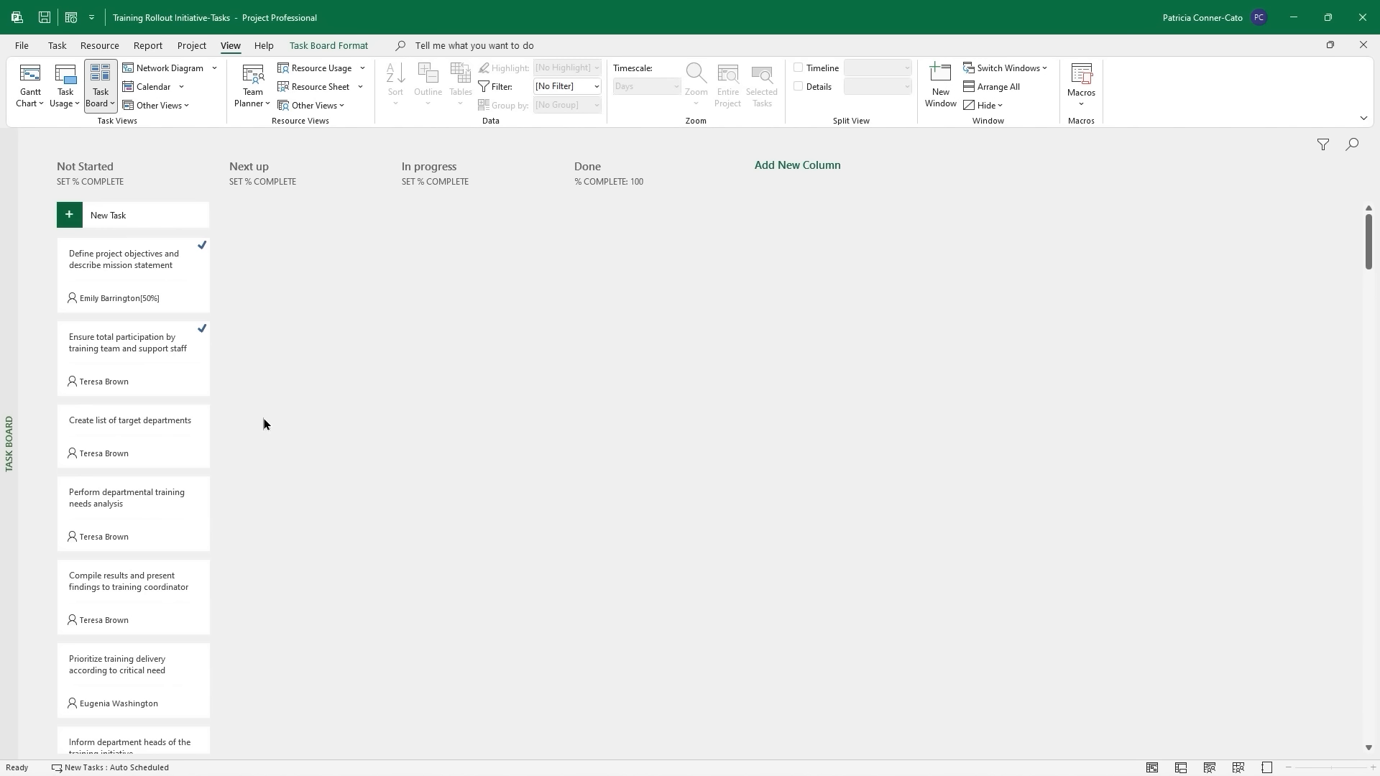
Delete the Next up column from the Task Board.
right_click(255, 171)
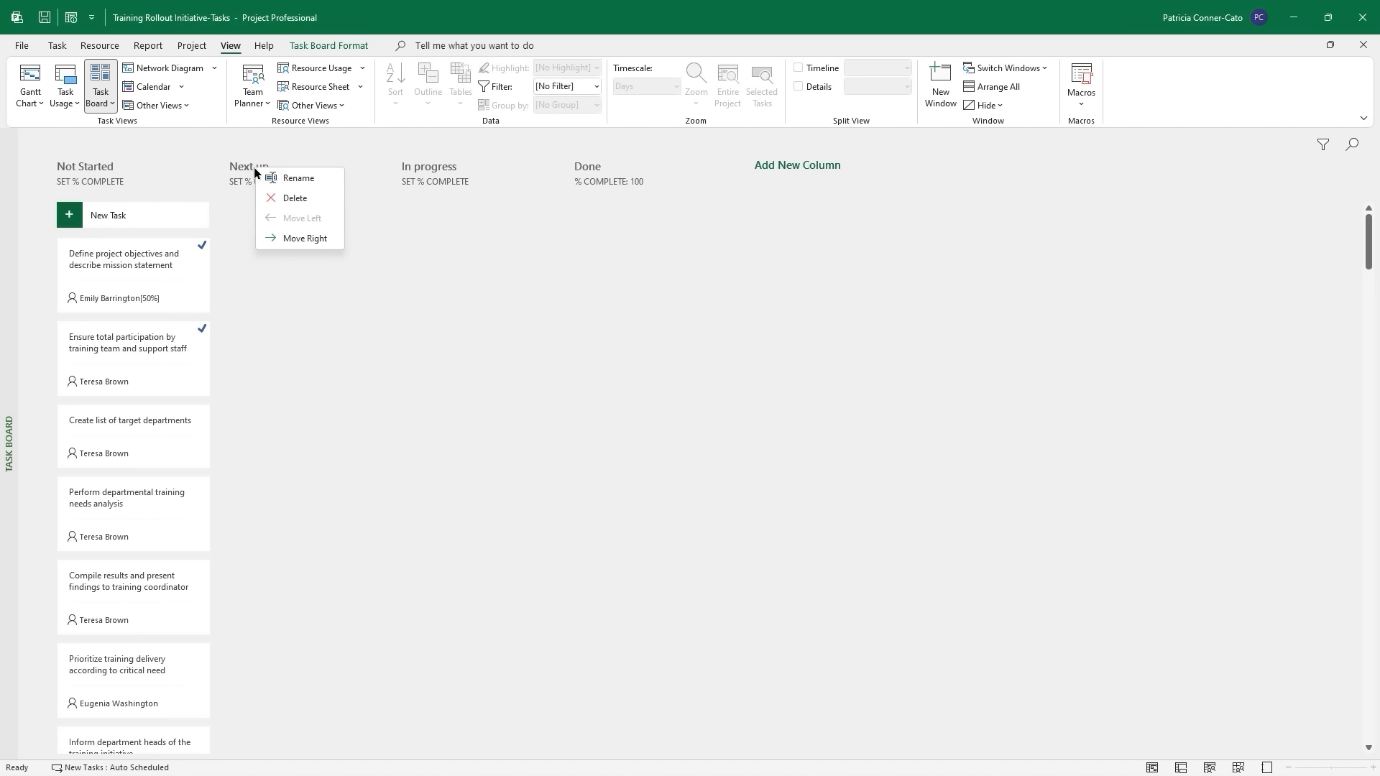
click(280, 197)
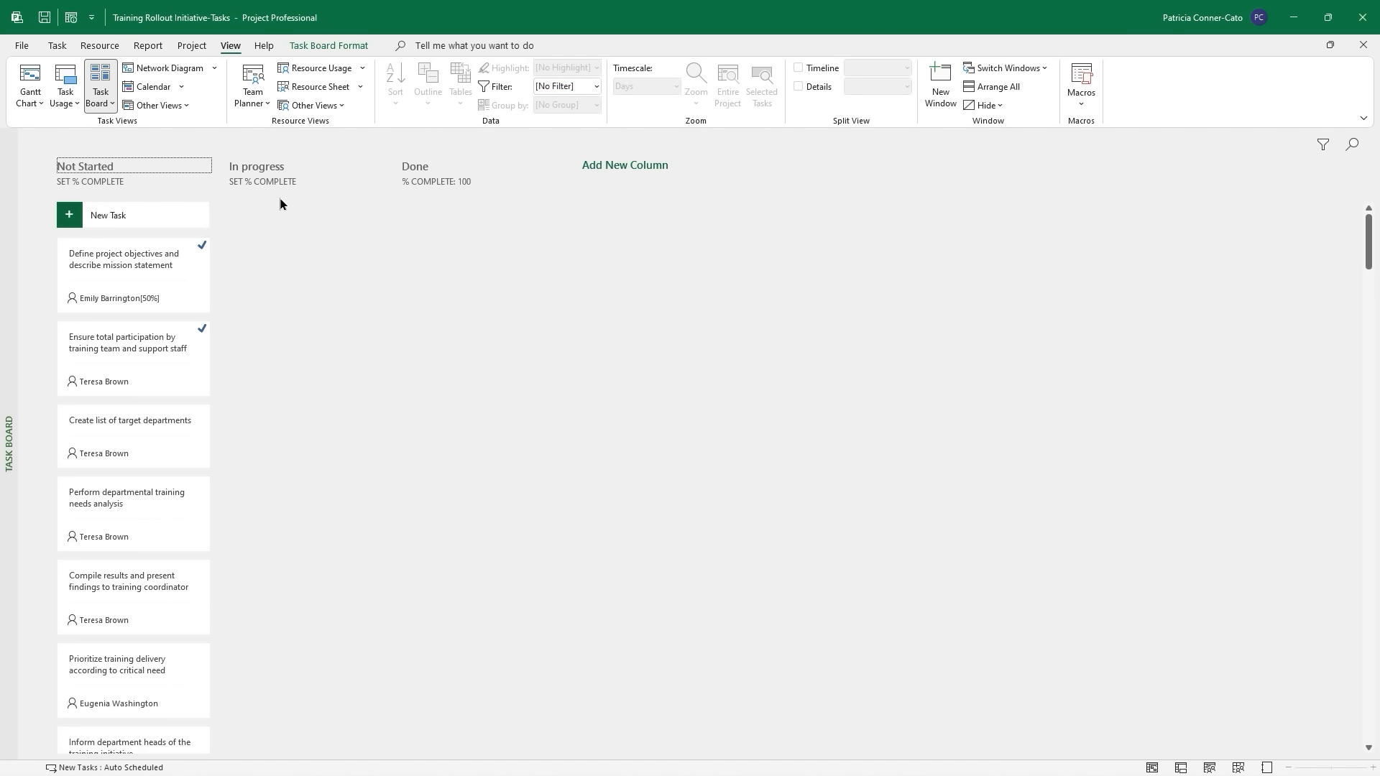
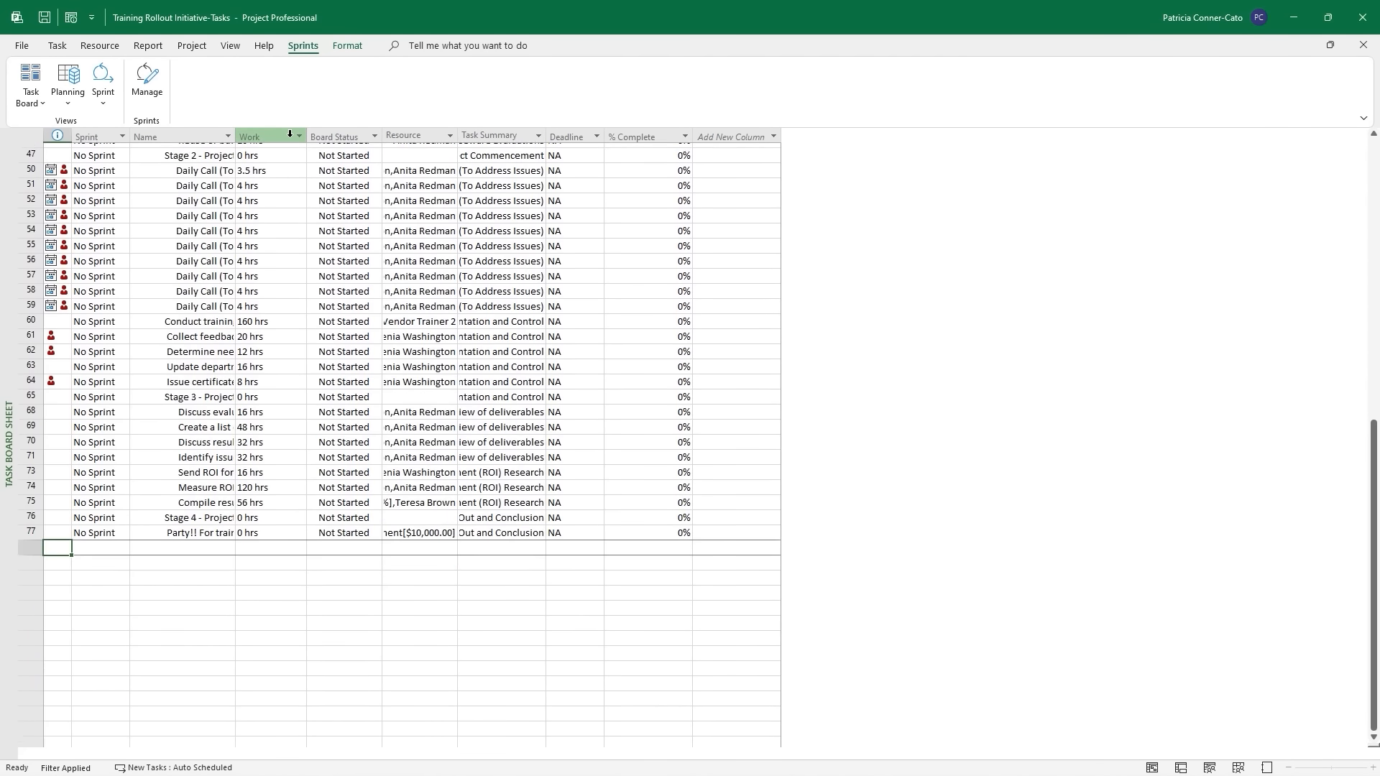
Look through the tasks in the Task Board Sheet and hide its % Complete column.
scroll(291, 134, up, 20)
scroll(290, 135, up, 1)
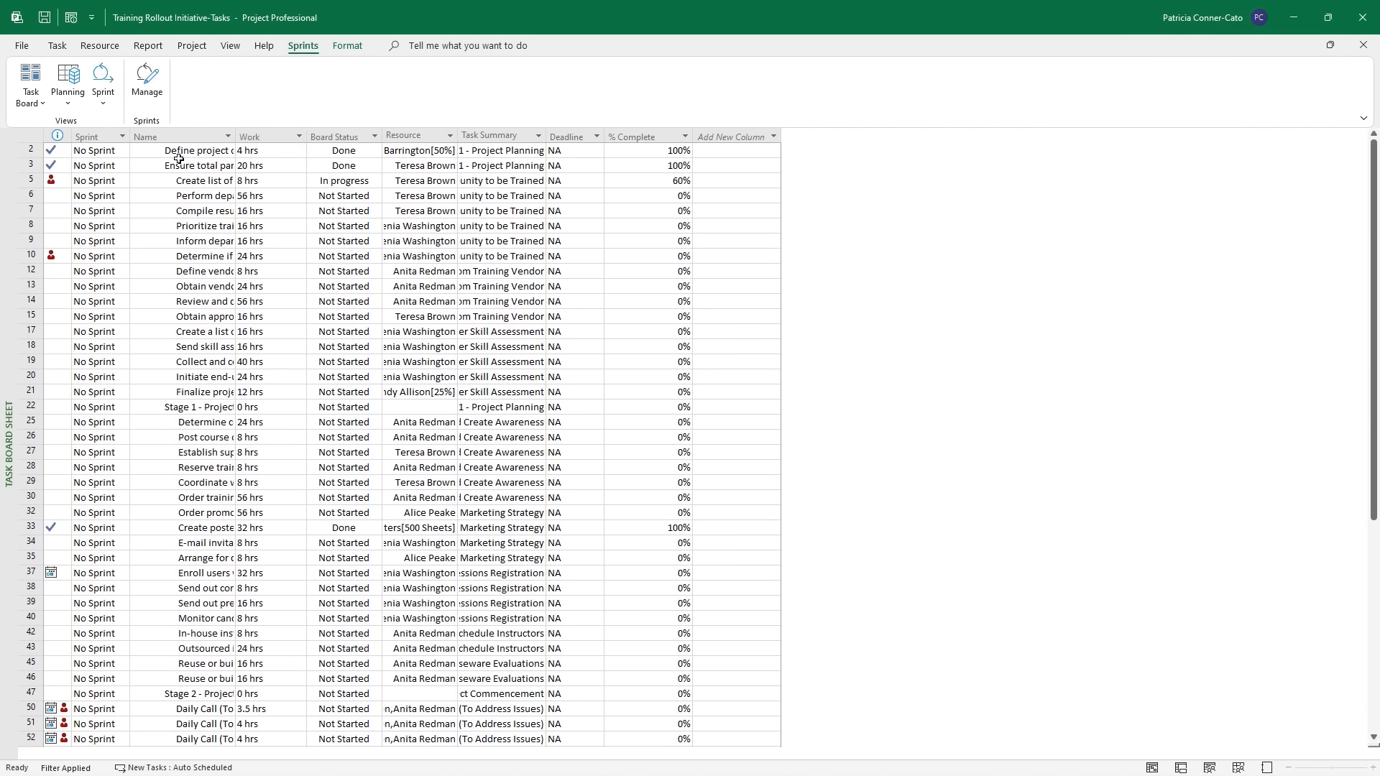
scroll(145, 171, down, 6)
scroll(145, 171, up, 6)
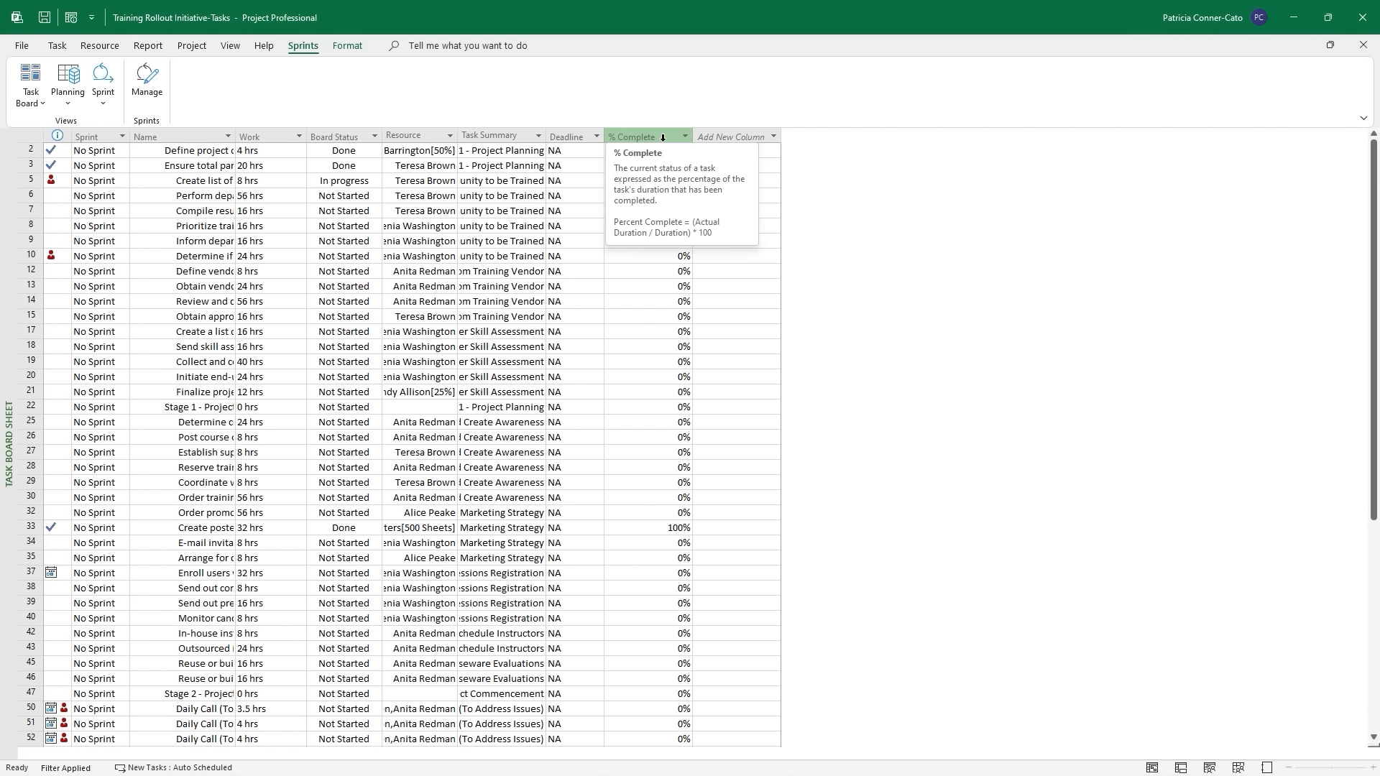
click(663, 137)
right_click(663, 138)
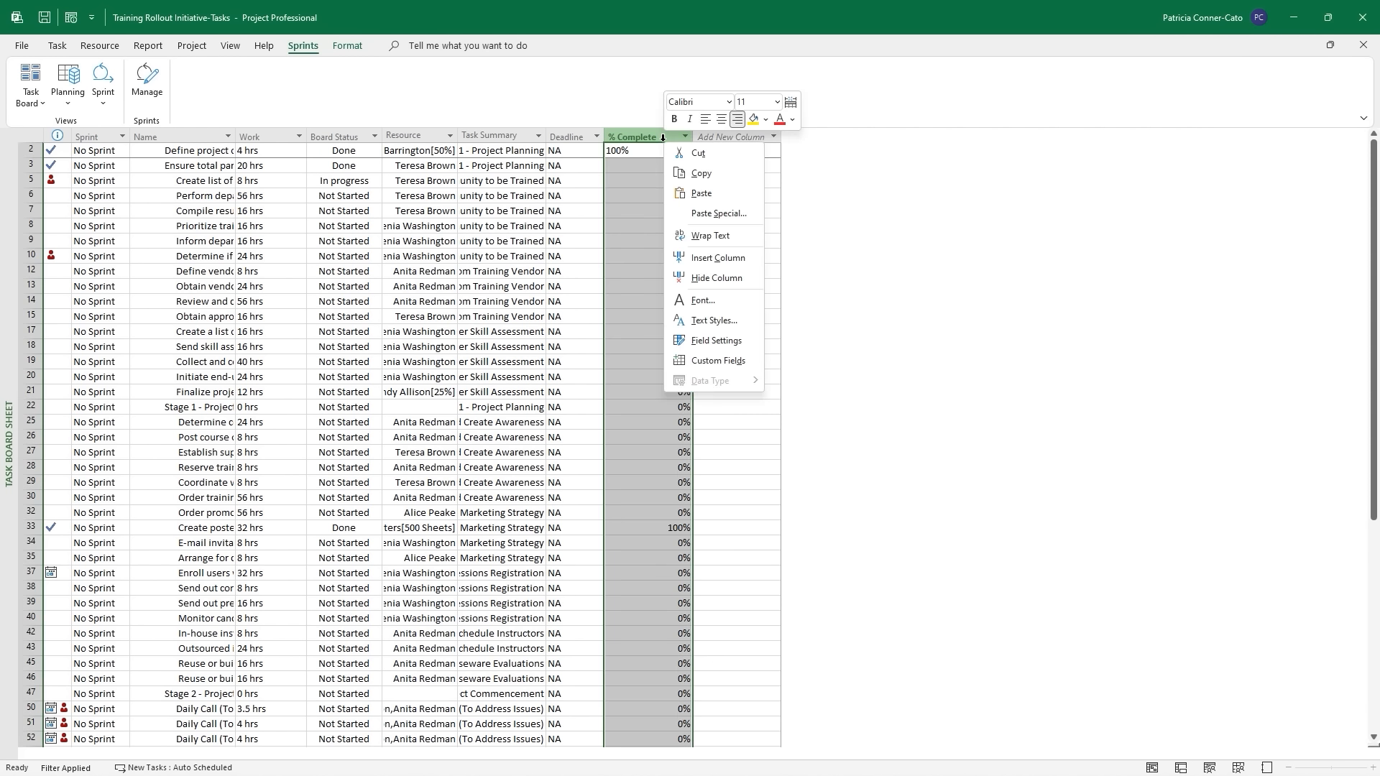
click(701, 278)
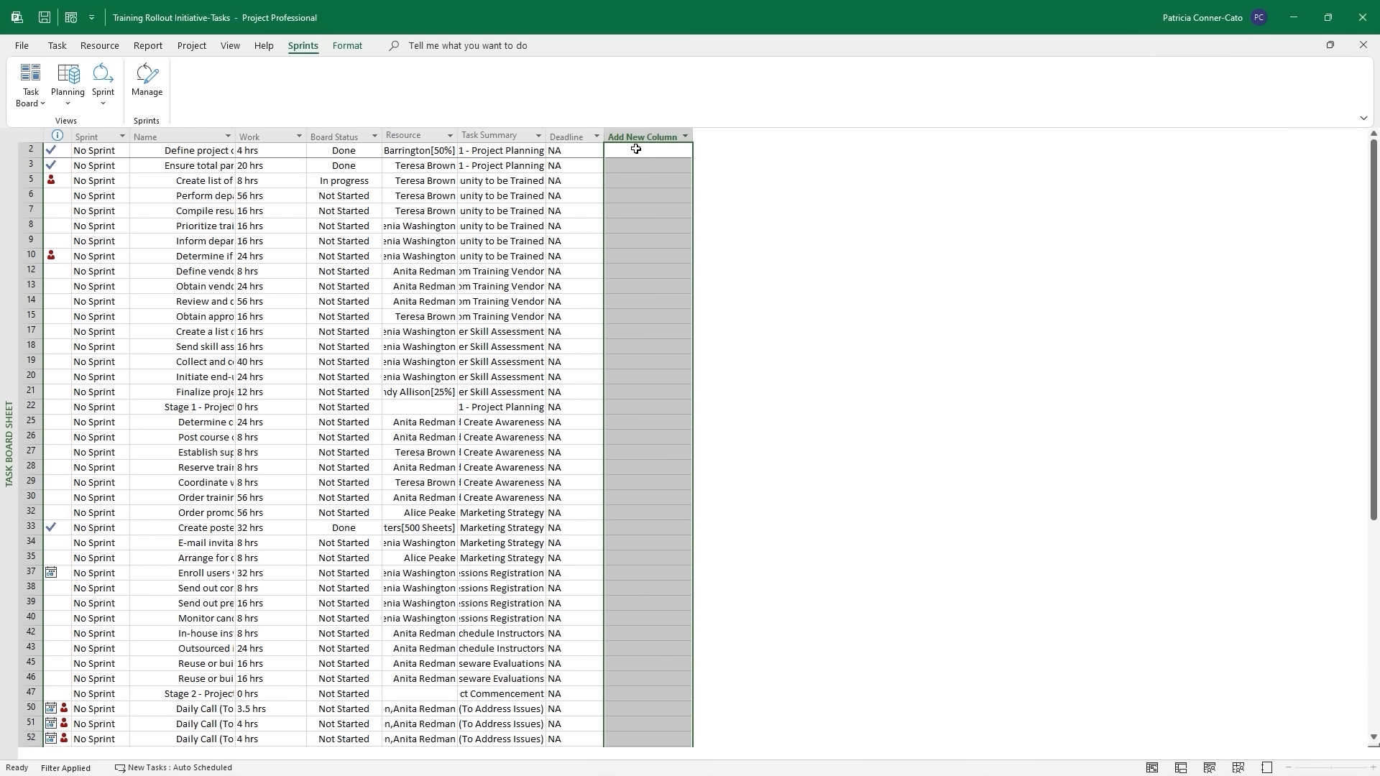
Add a Start column after the Deadline column in the Task Board Sheet.
click(636, 149)
click(637, 149)
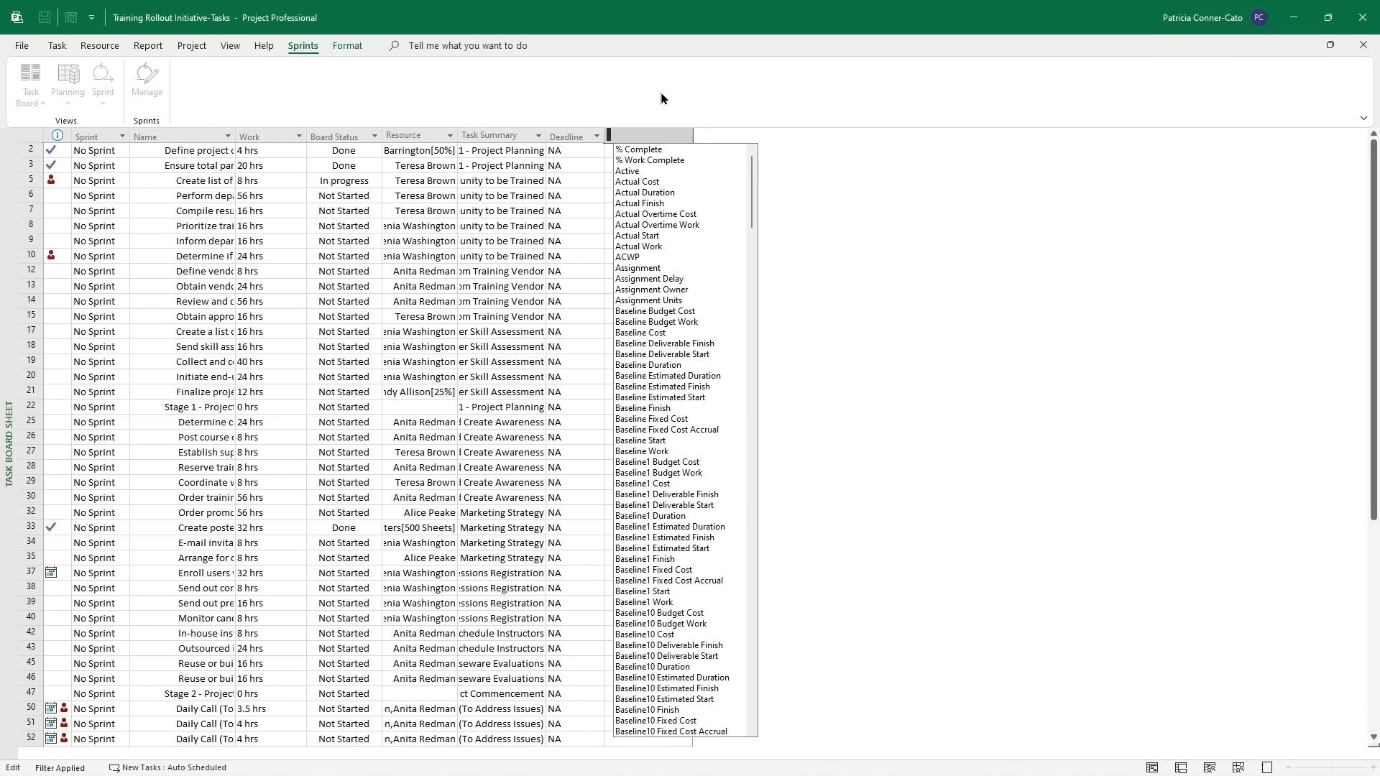
text(St)
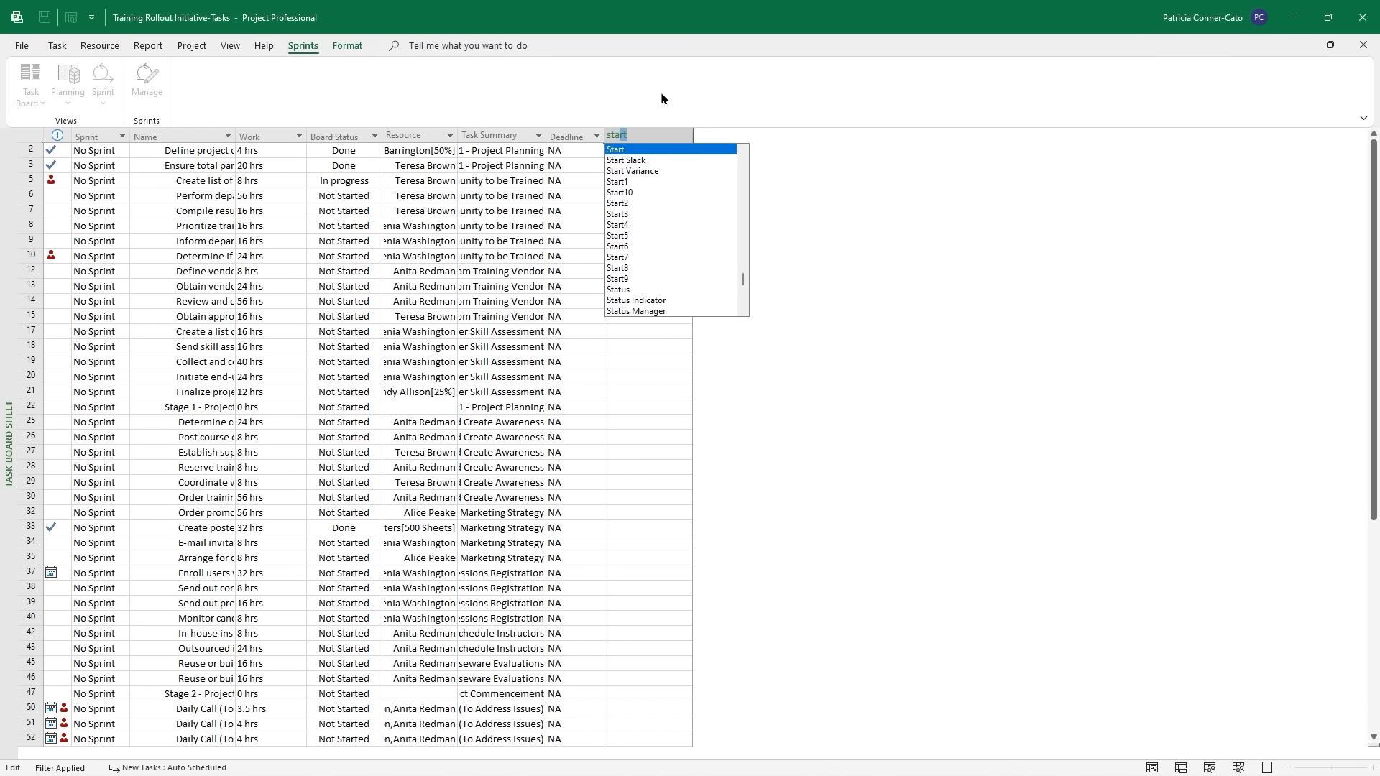
click(636, 151)
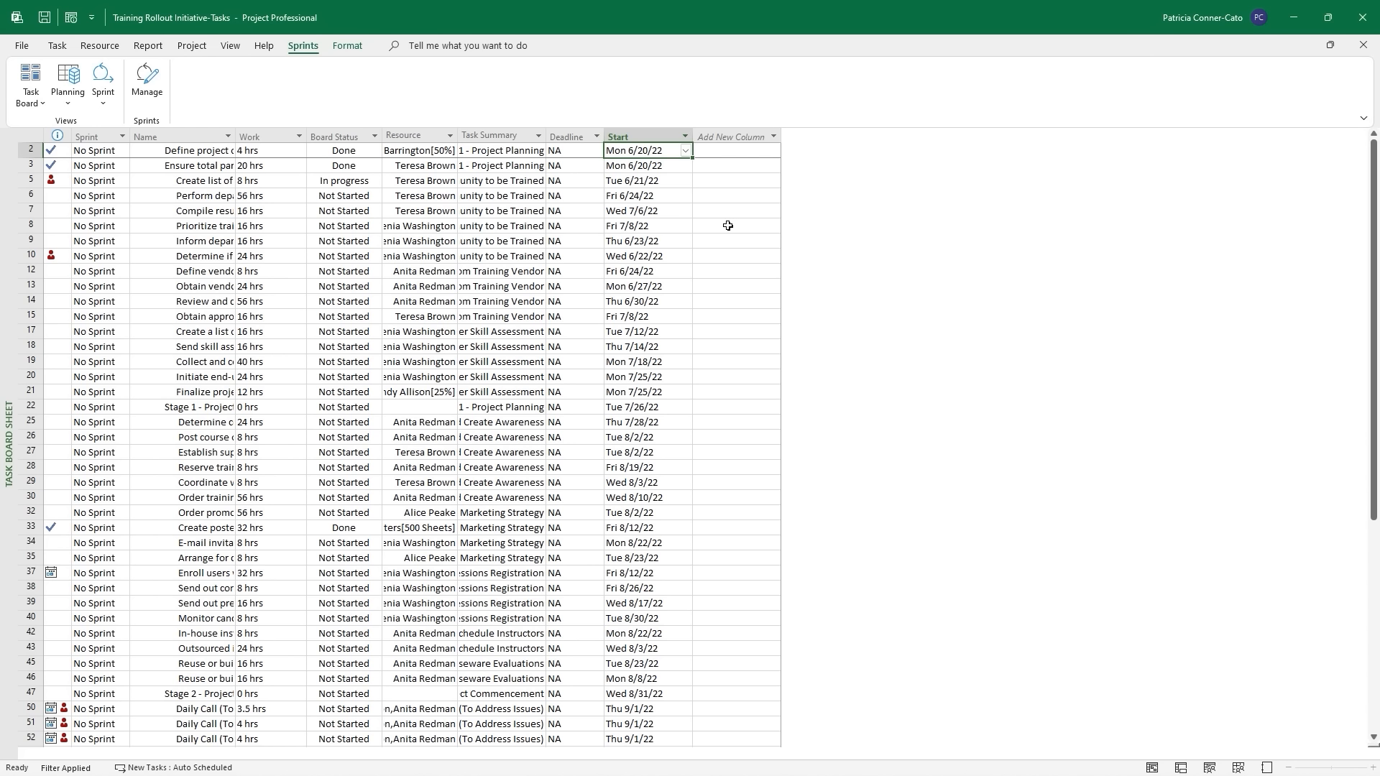
Assign tasks 2 and 3 to Sprint 1 in the Sprint column of the Task Board Sheet.
click(105, 151)
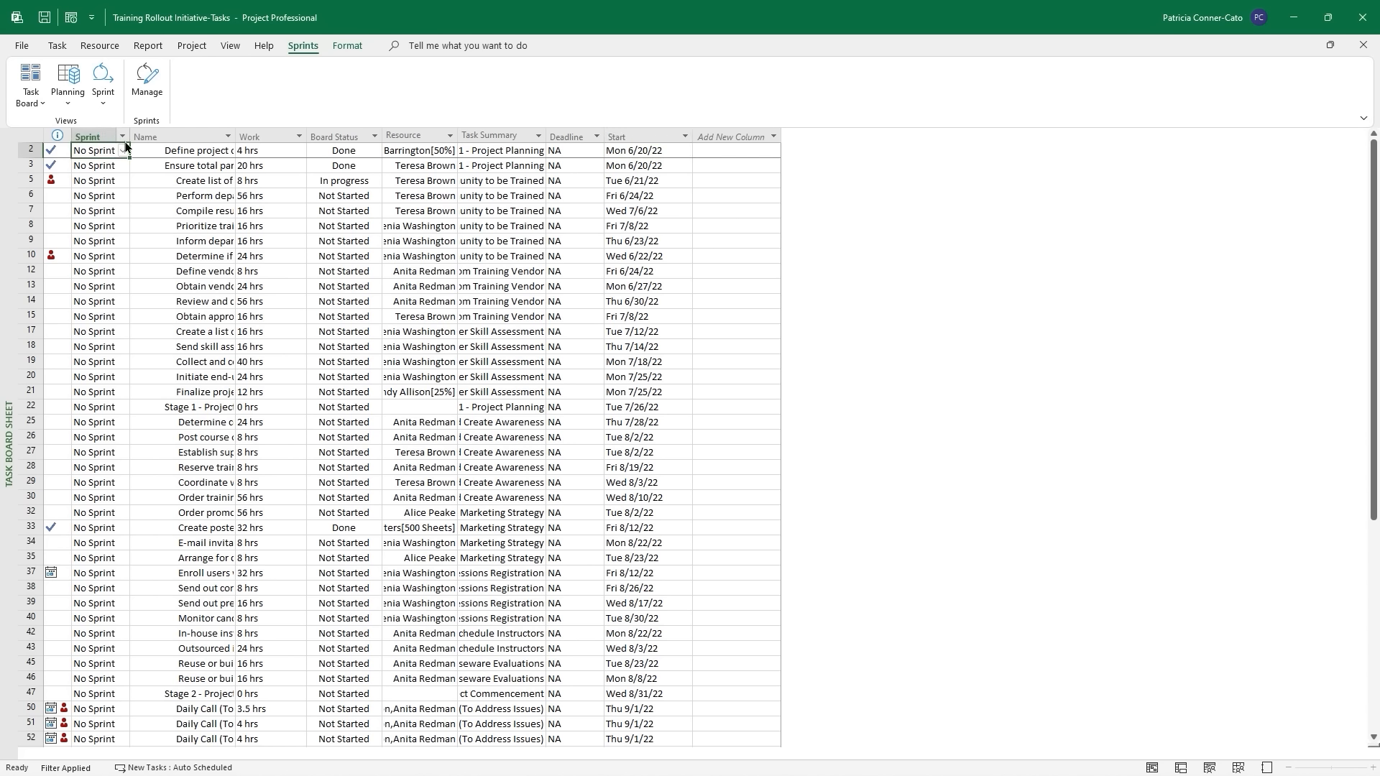
click(122, 151)
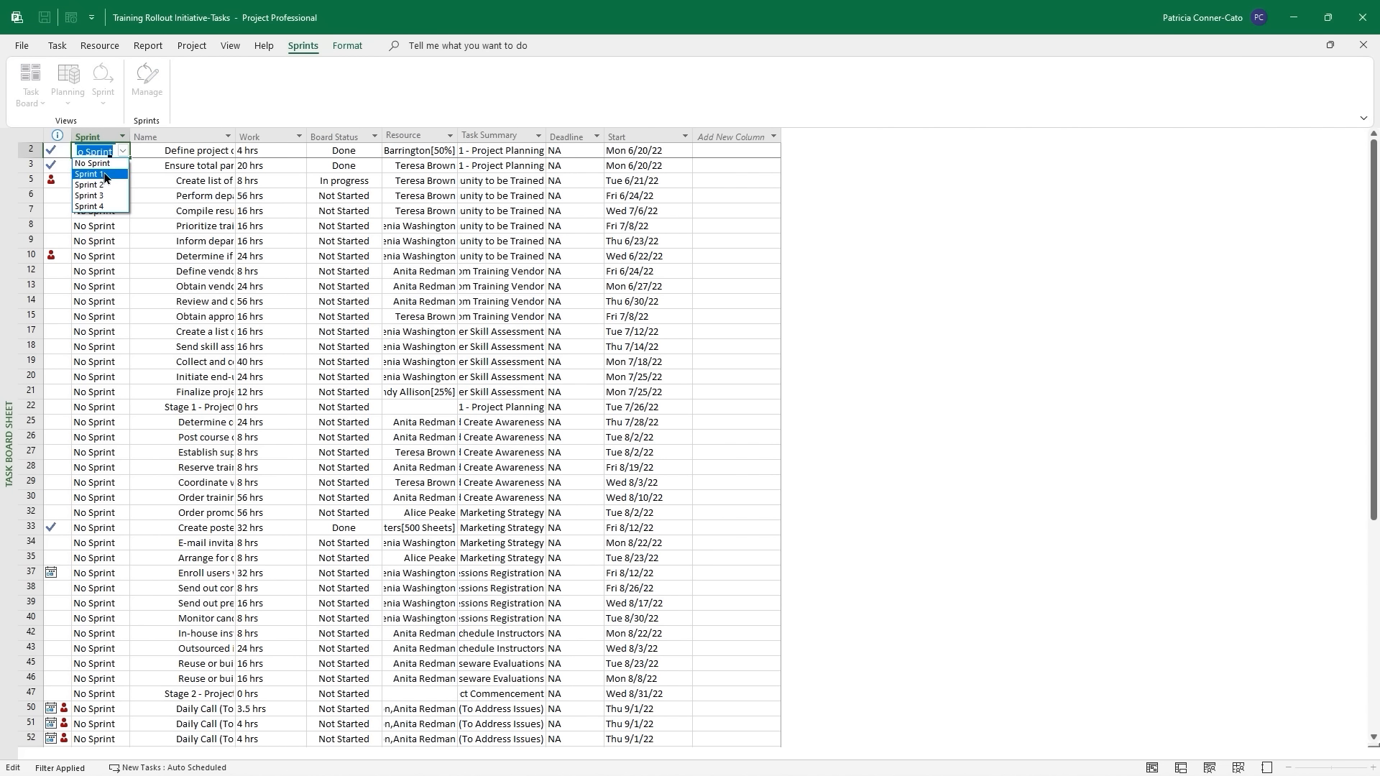
click(105, 178)
click(102, 166)
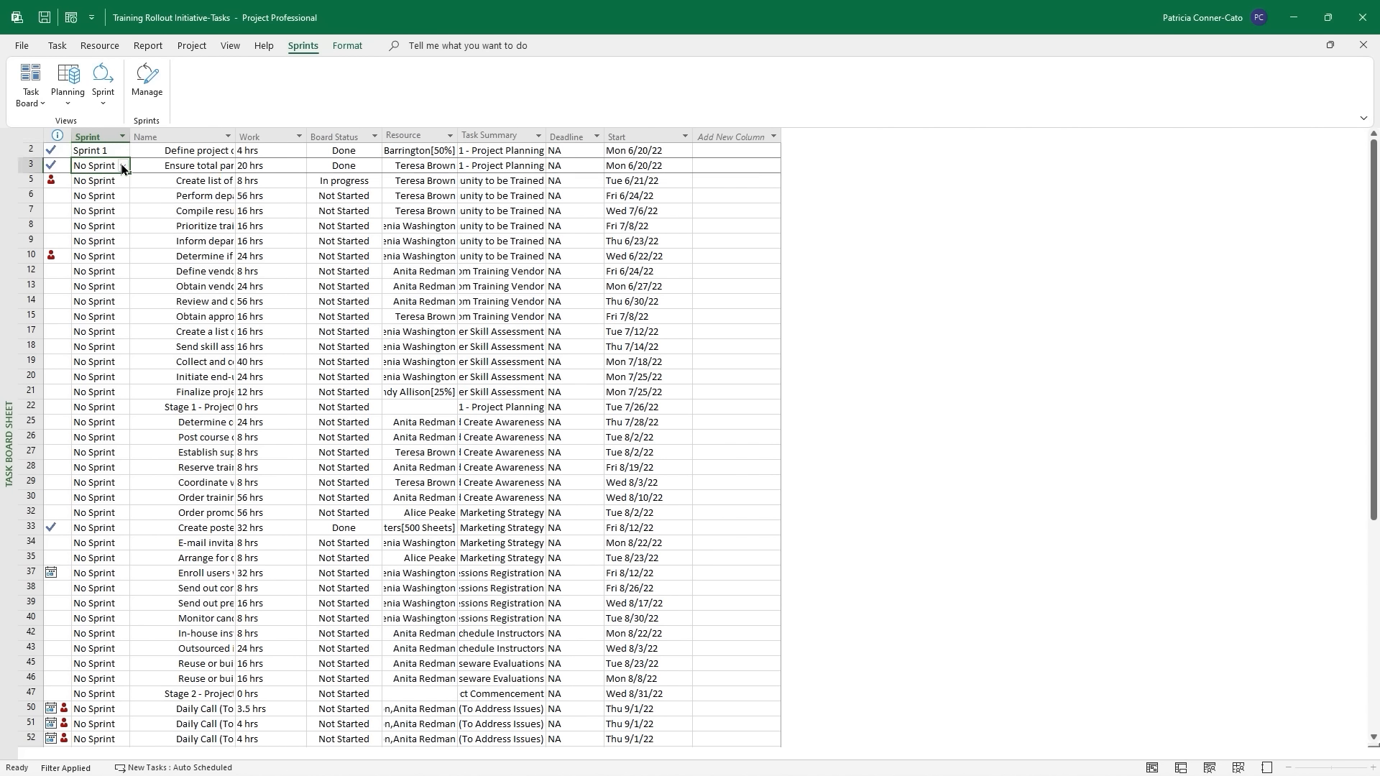
click(123, 167)
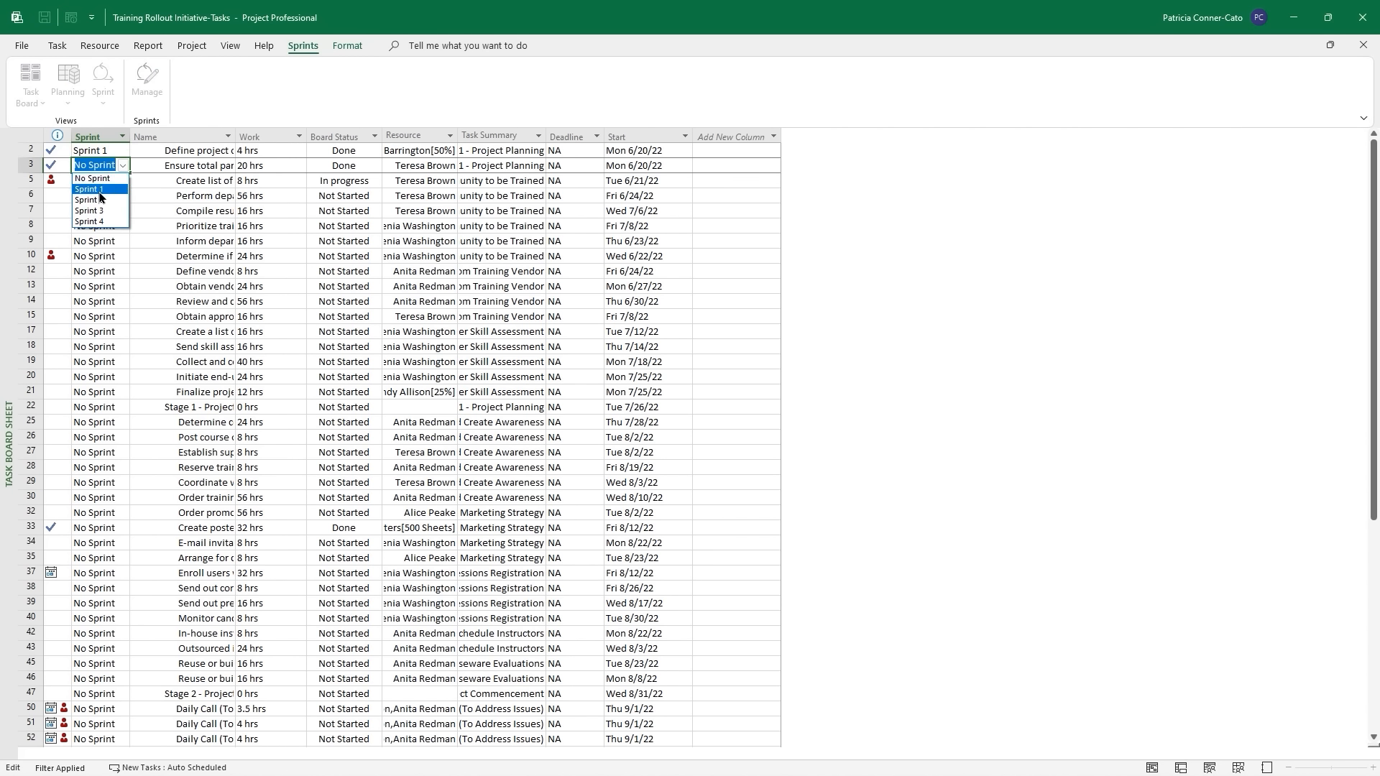
click(101, 195)
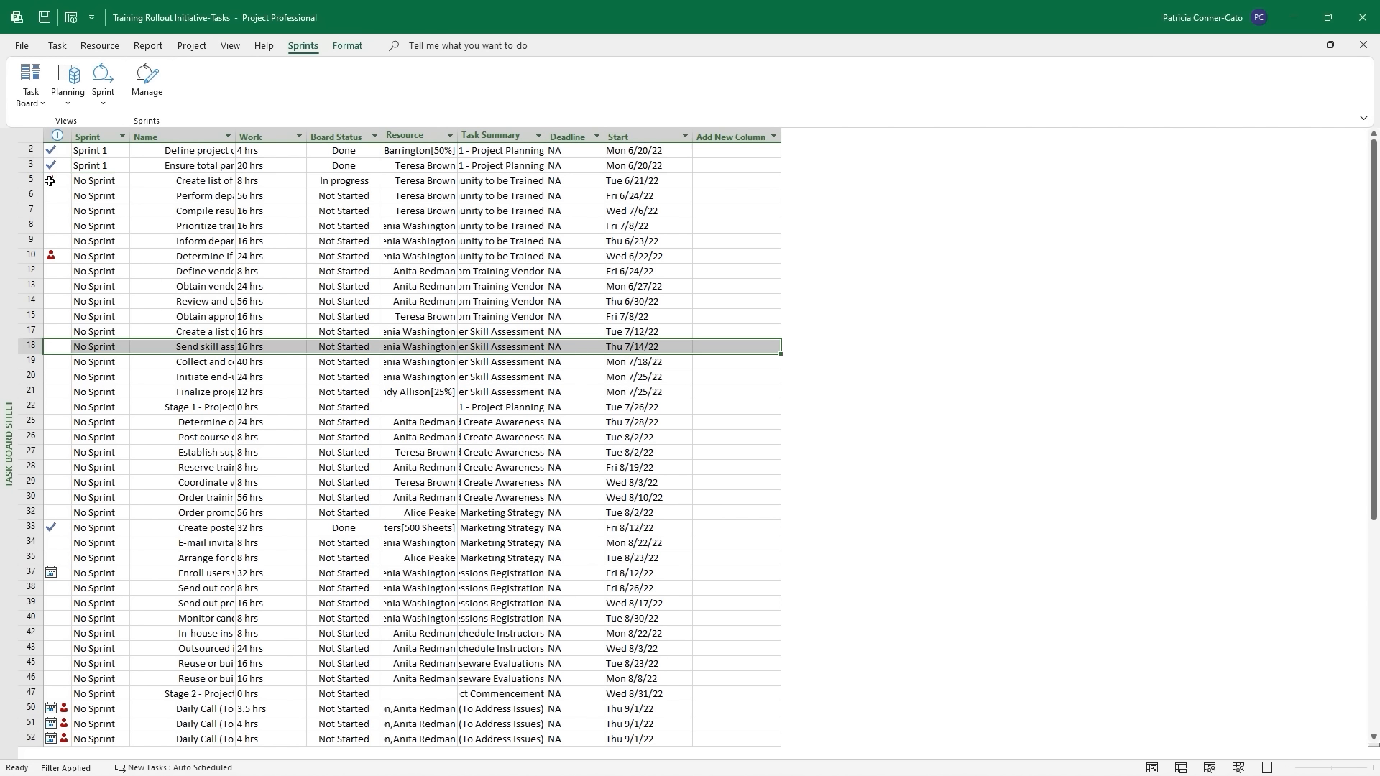
View the current sprint's tasks on the Current Sprint Board and in the Current Sprint Sheet.
mouse_move(50, 180)
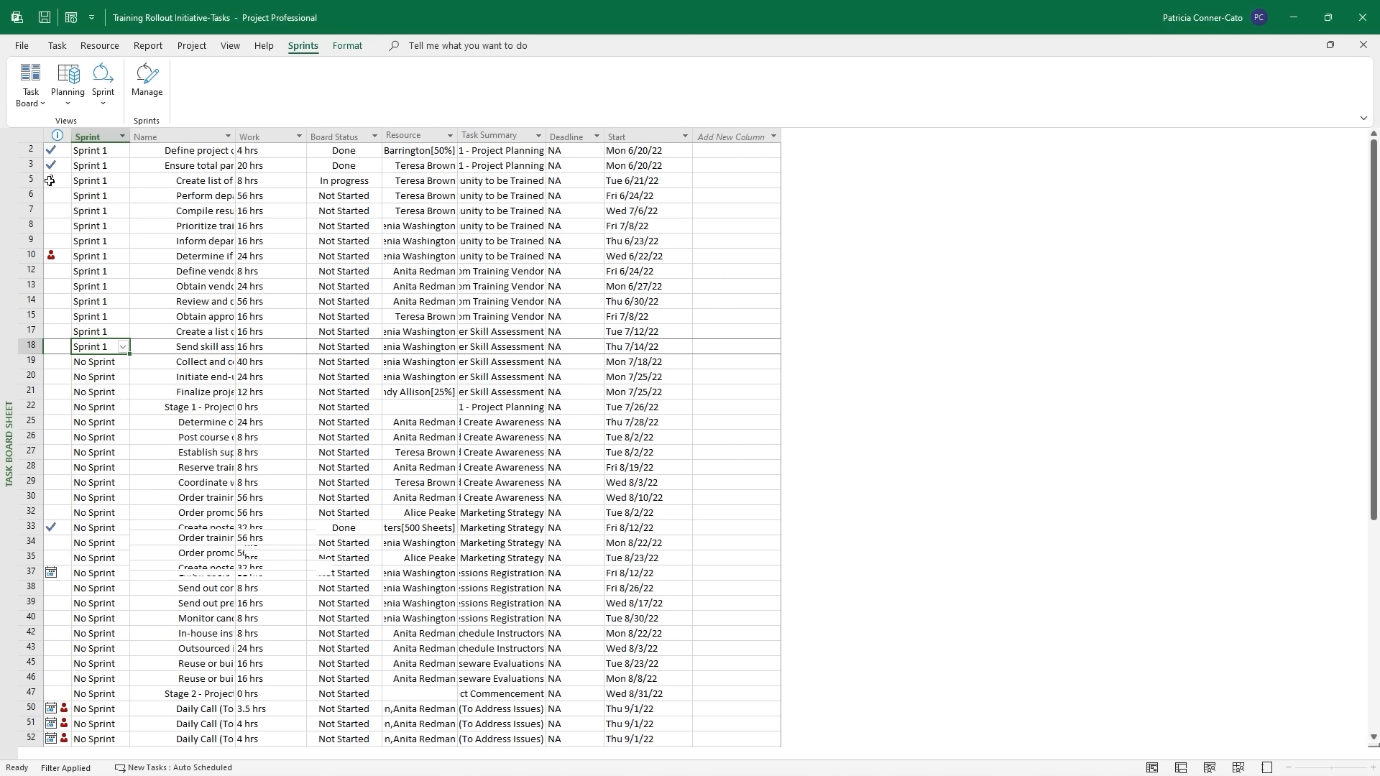
mouse_move(49, 181)
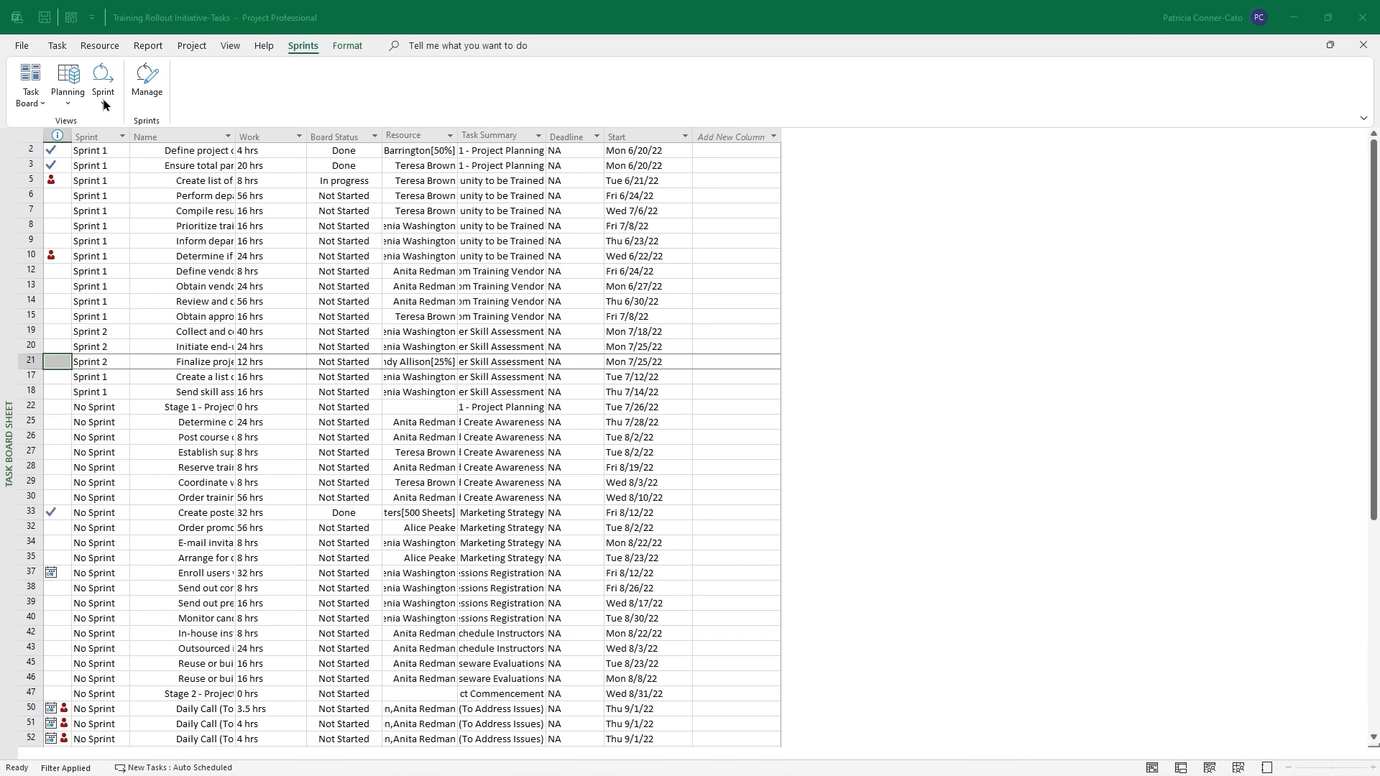
click(102, 105)
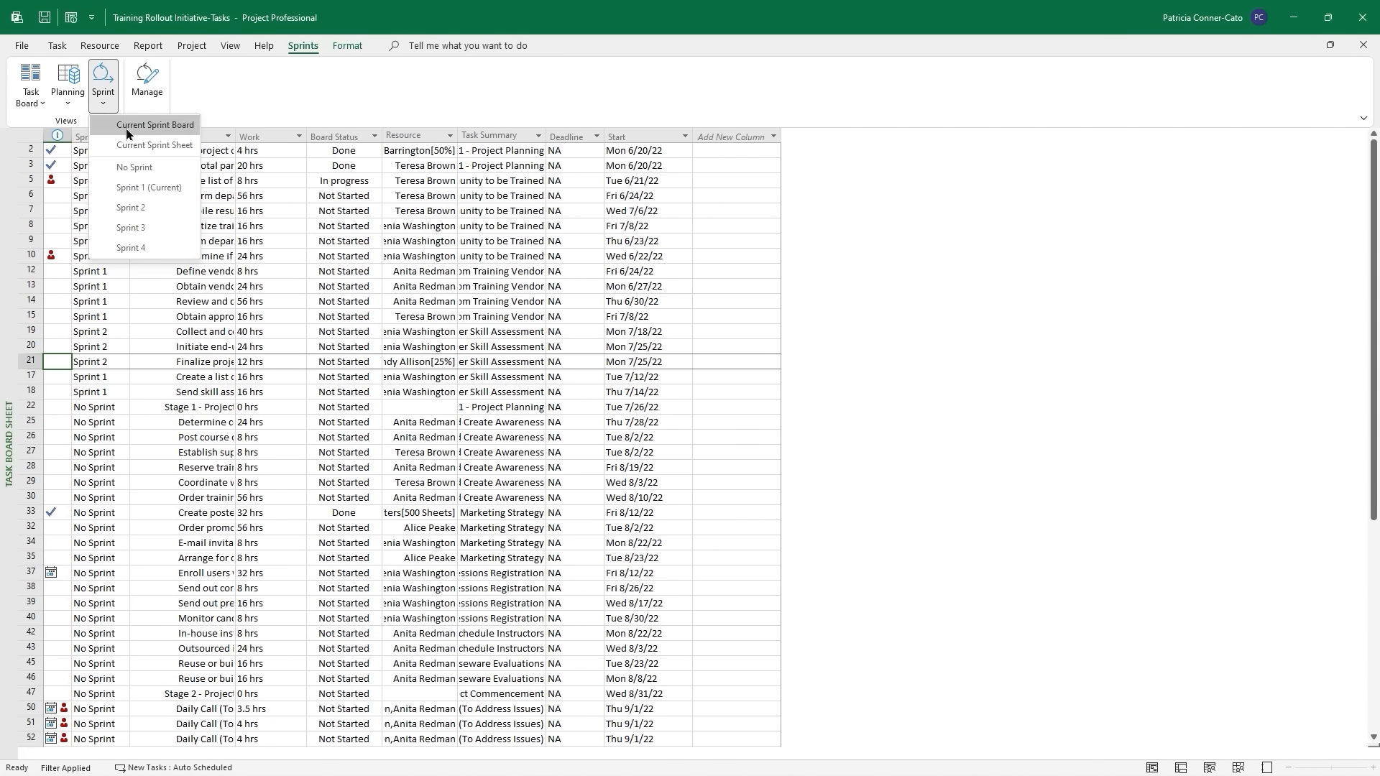
click(128, 127)
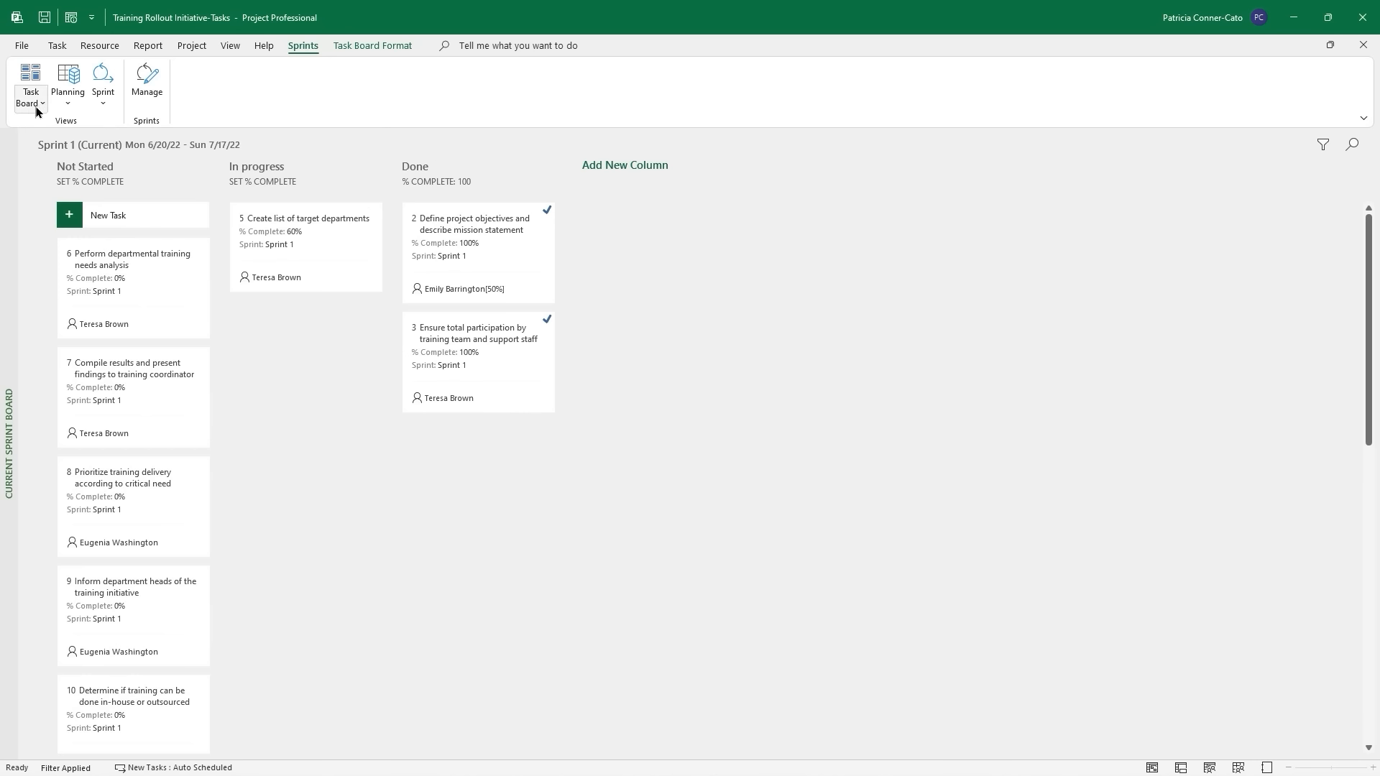
click(102, 107)
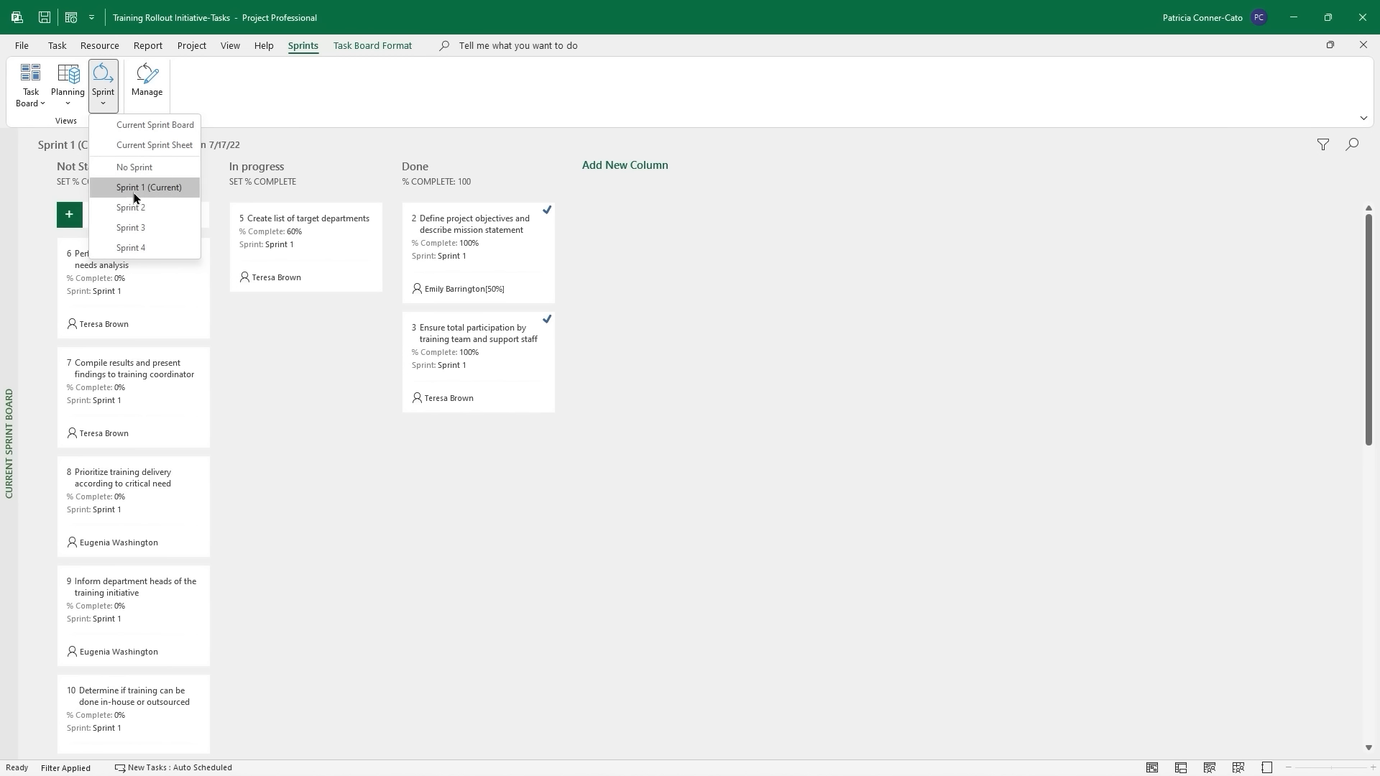
click(159, 144)
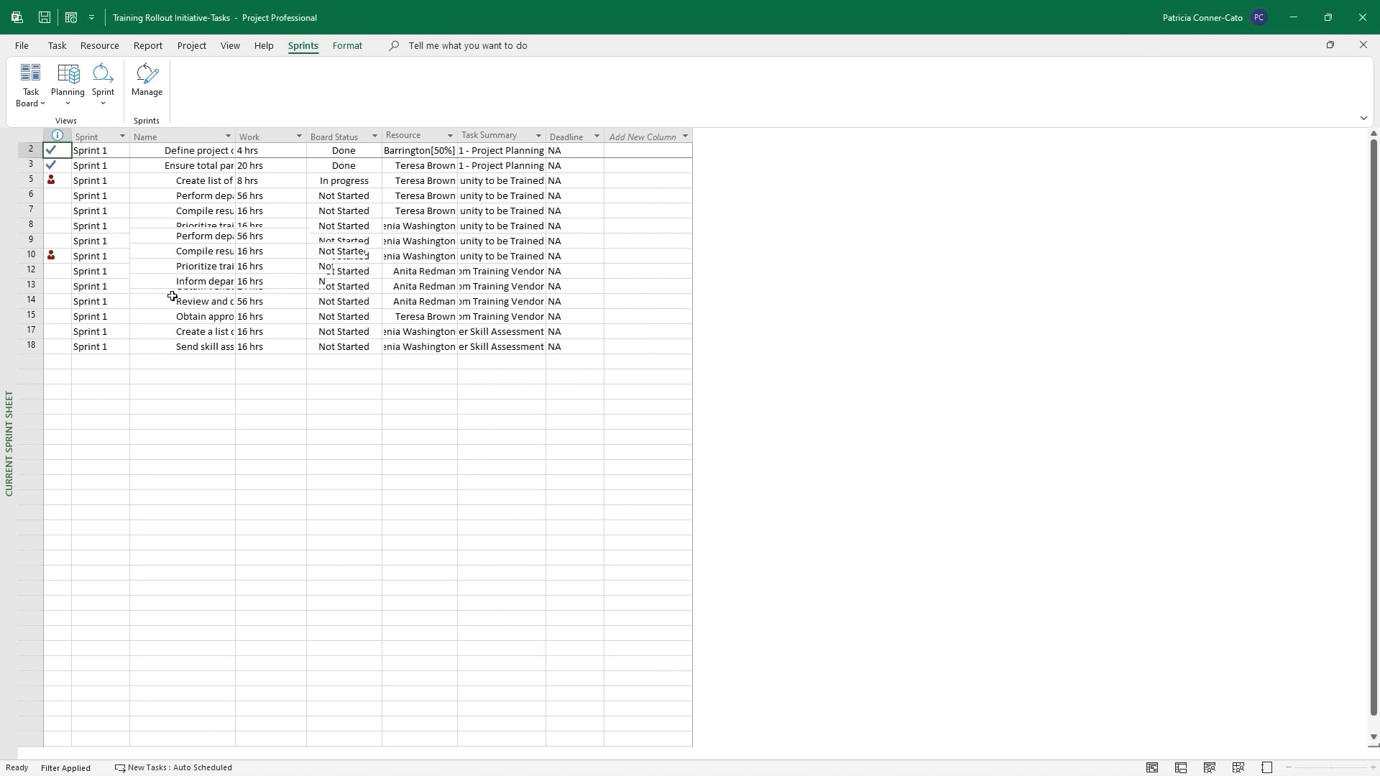
Display the tasks on the Sprint Planning Board and open the Manage Sprints settings.
click(68, 105)
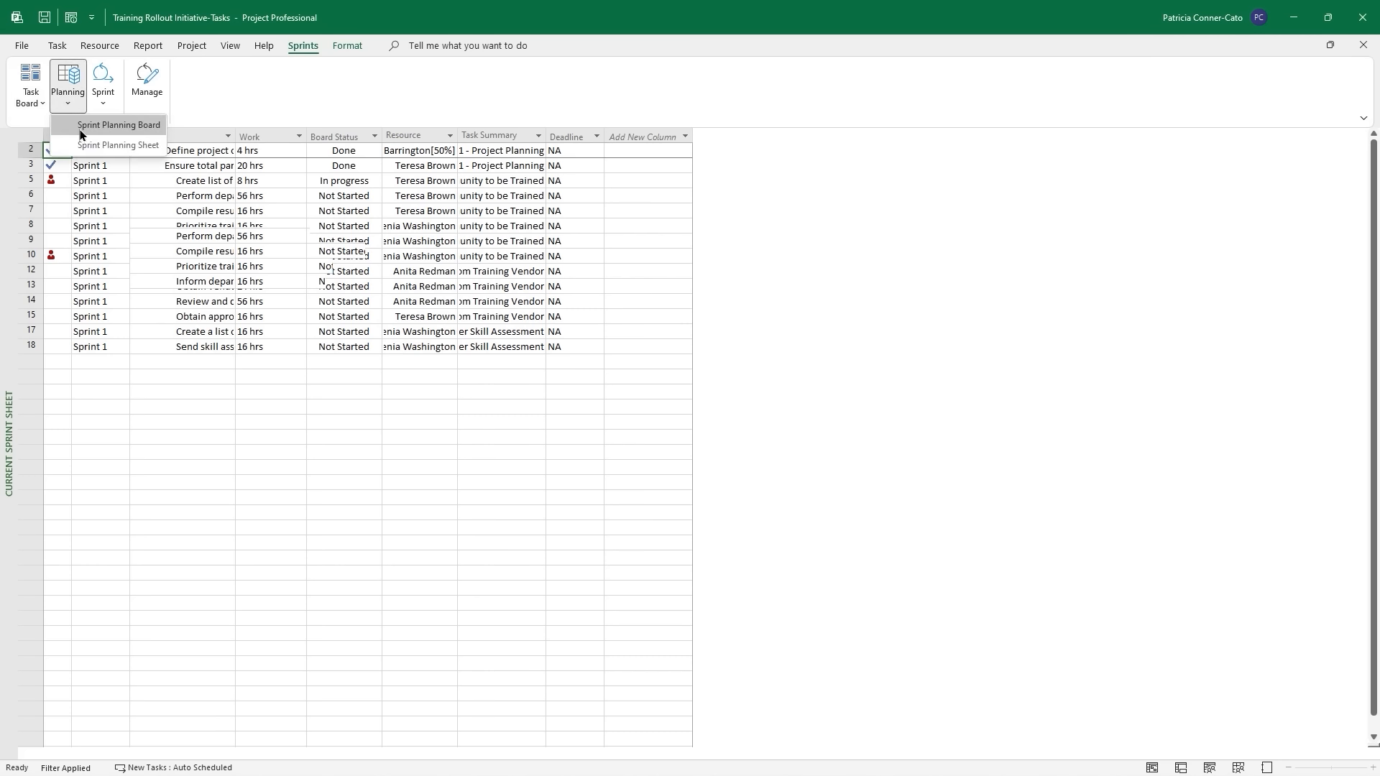
click(118, 126)
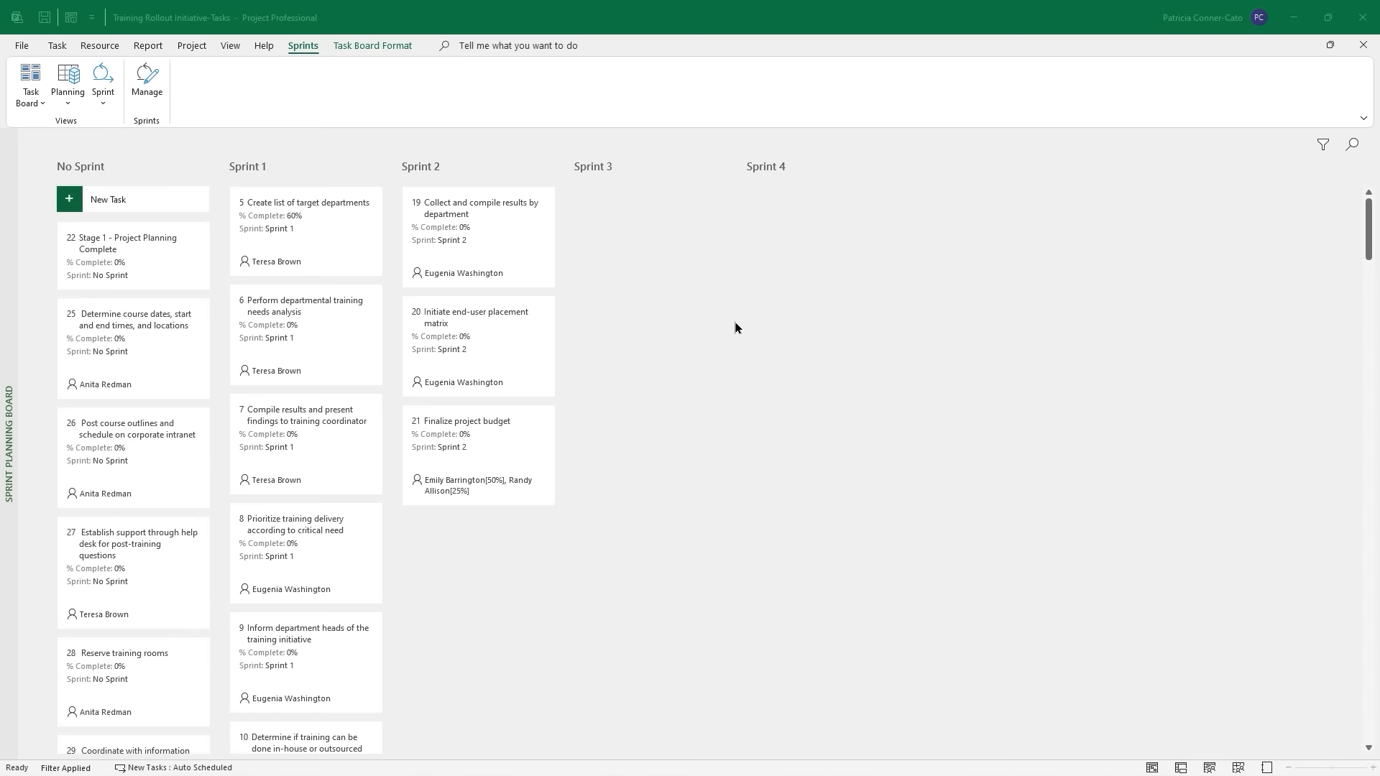
click(144, 83)
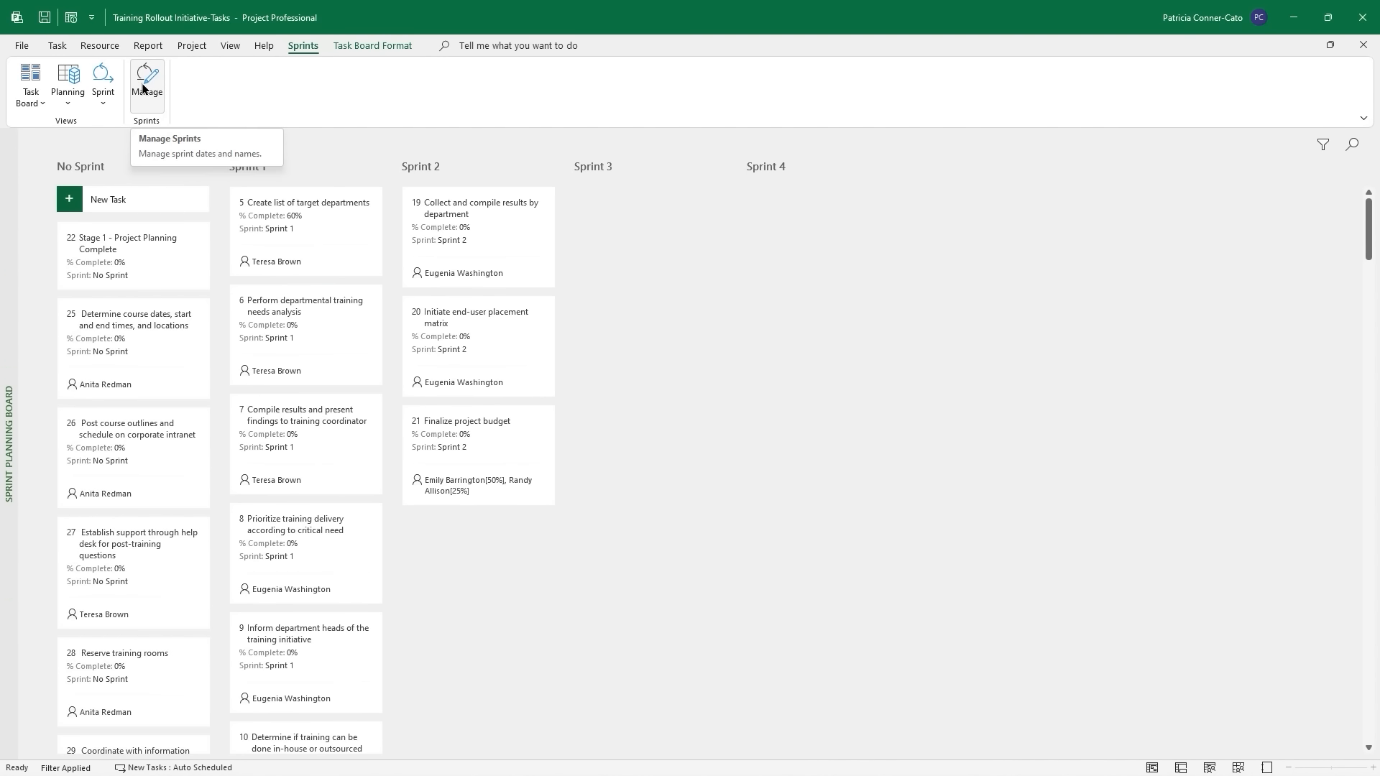
click(144, 84)
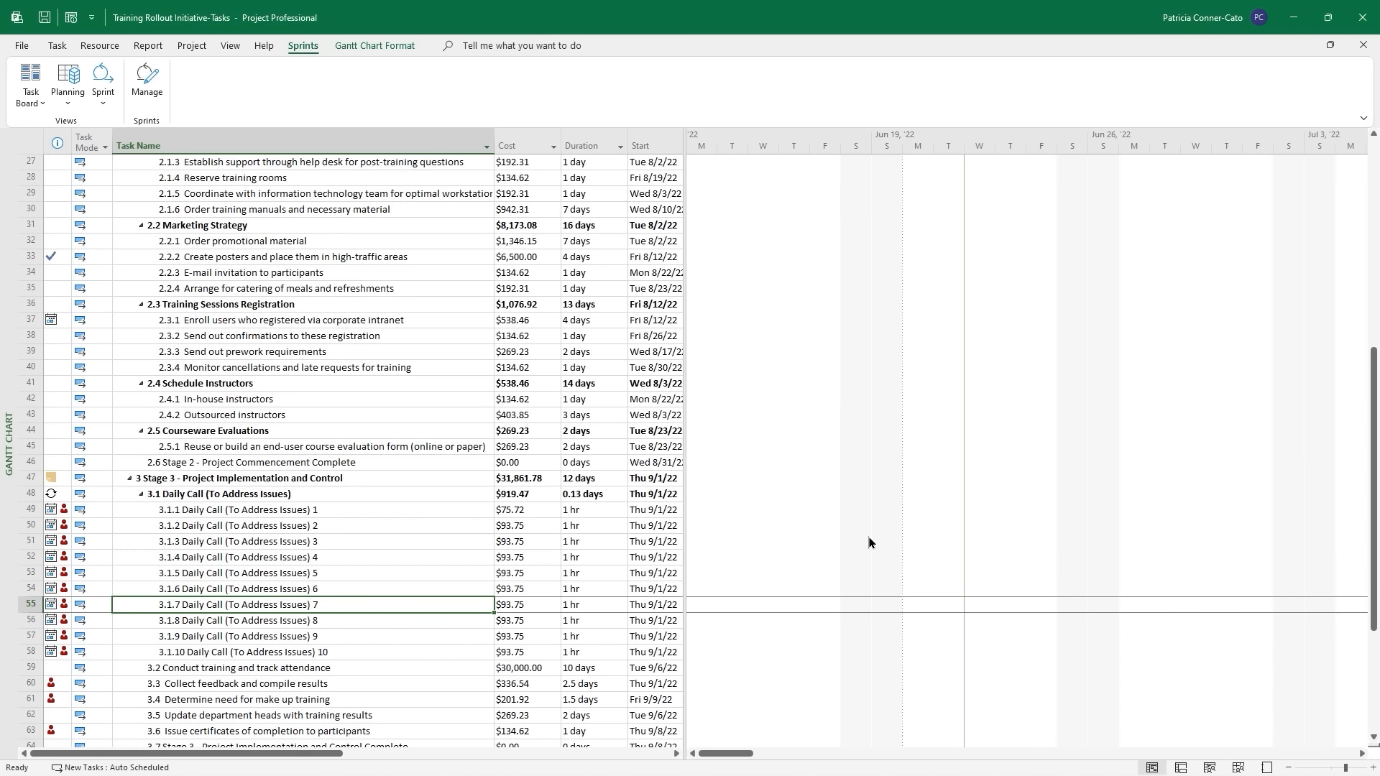
Check the end of the Gantt Chart task list, return to its first row, and widen the table to show the Finish column.
scroll(832, 542, down, 1)
scroll(292, 501, down, 7)
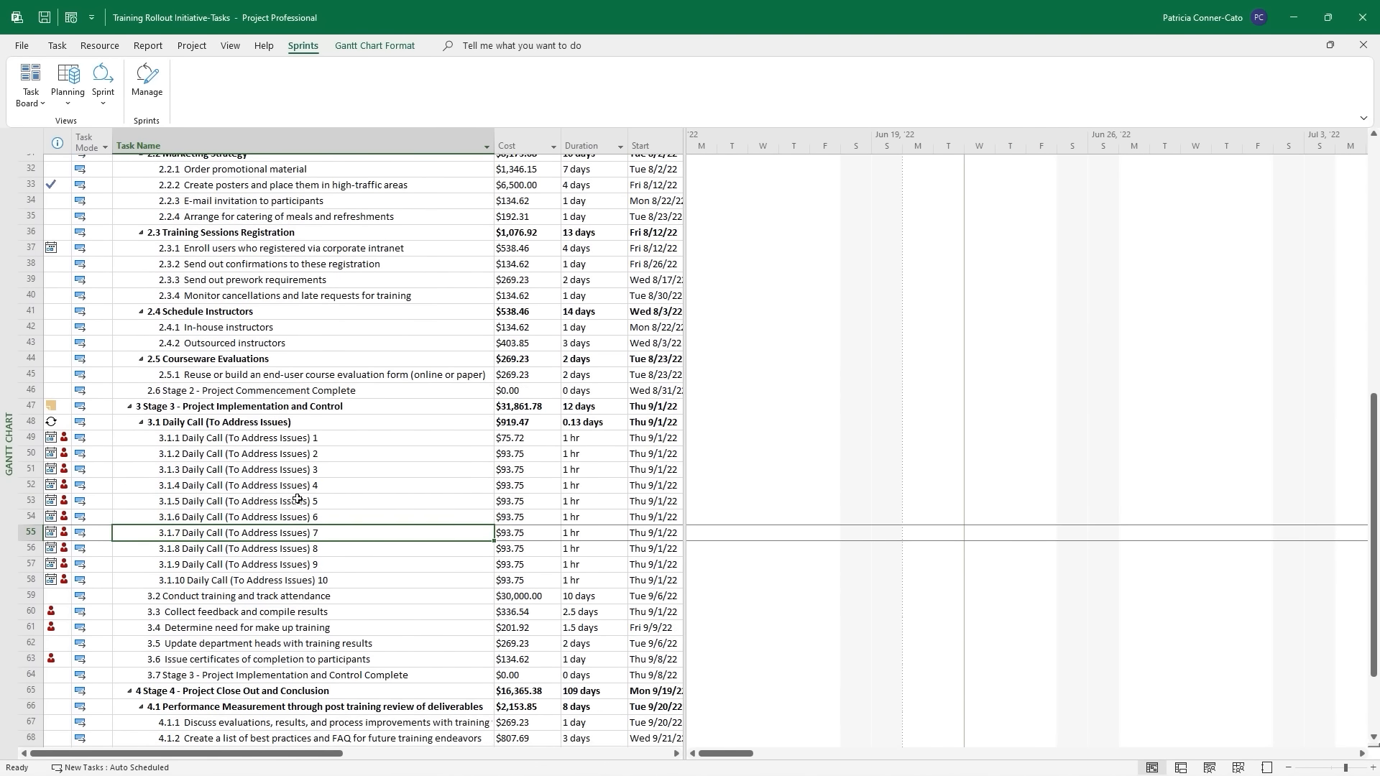
scroll(292, 502, down, 1)
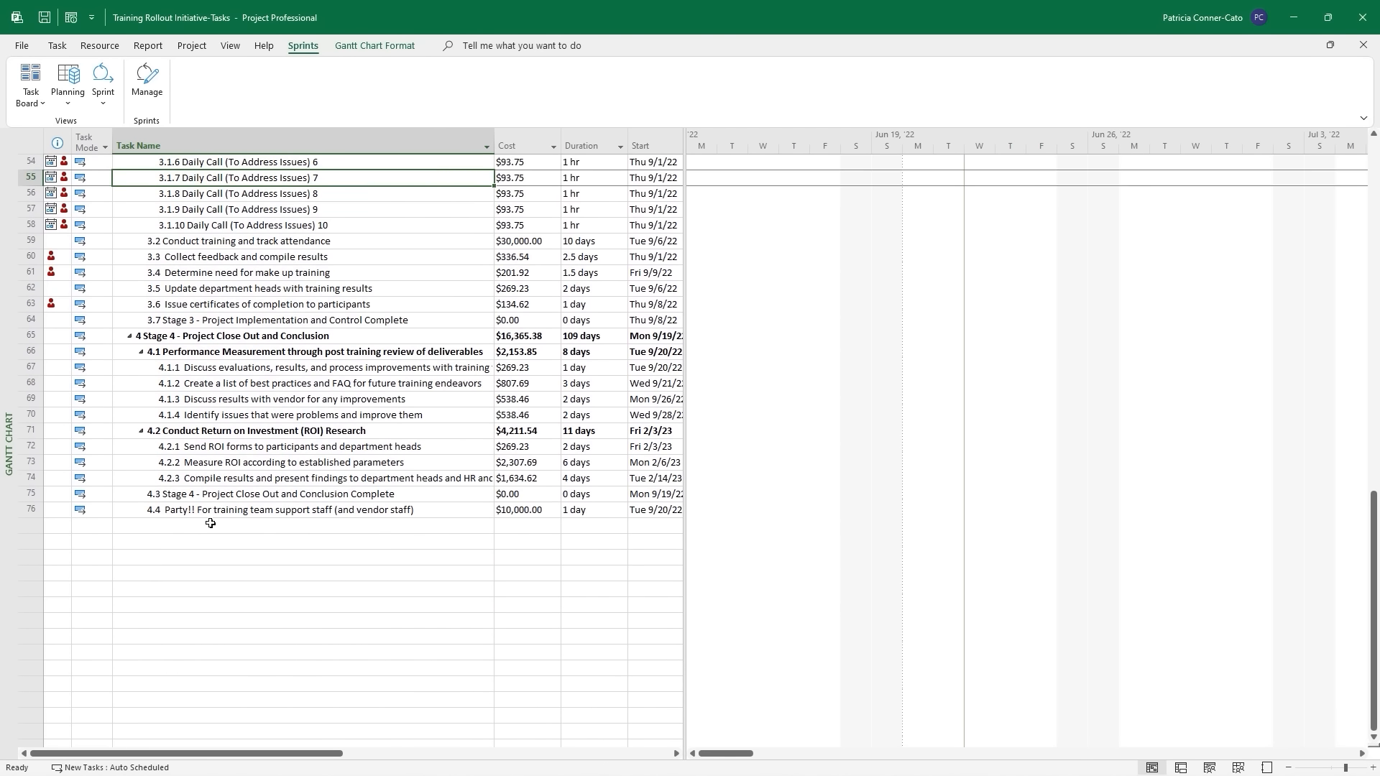
click(154, 530)
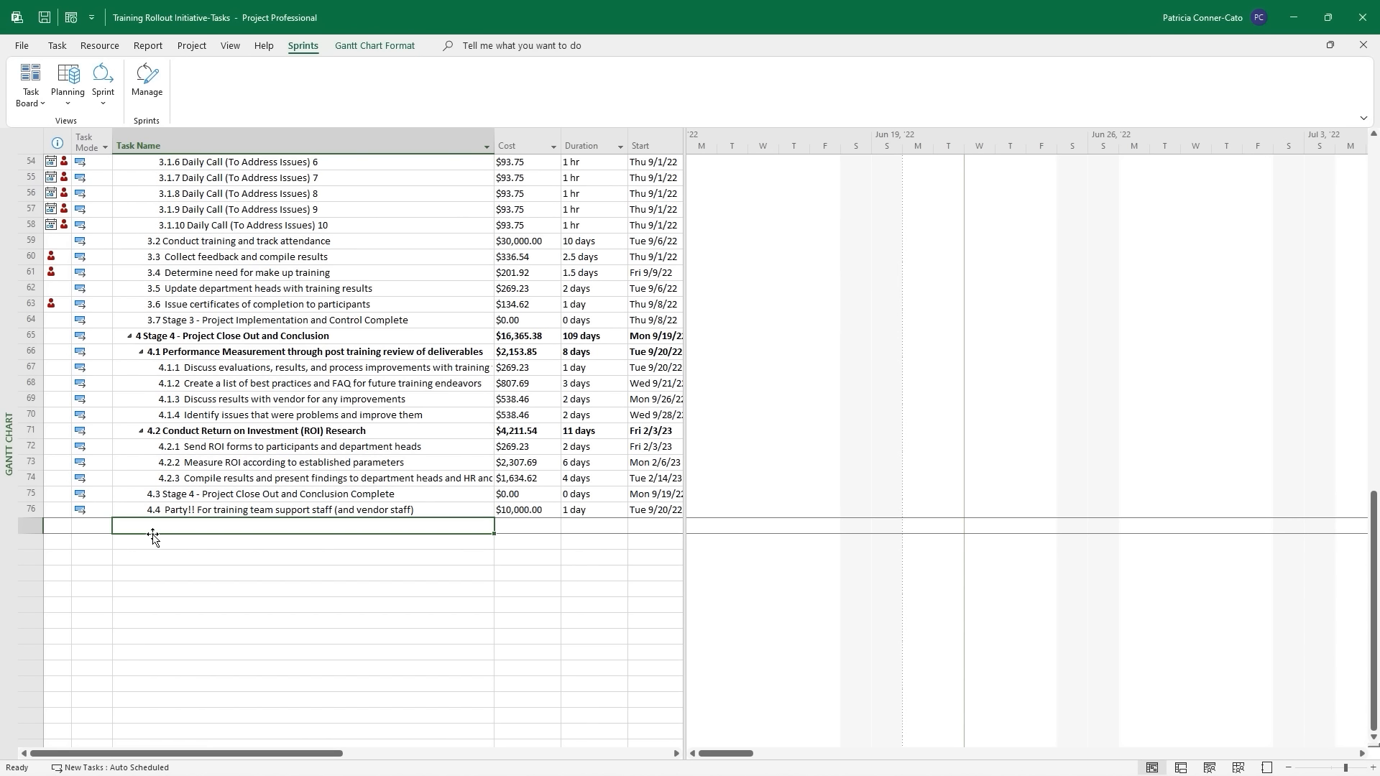
key(ctrl+Home)
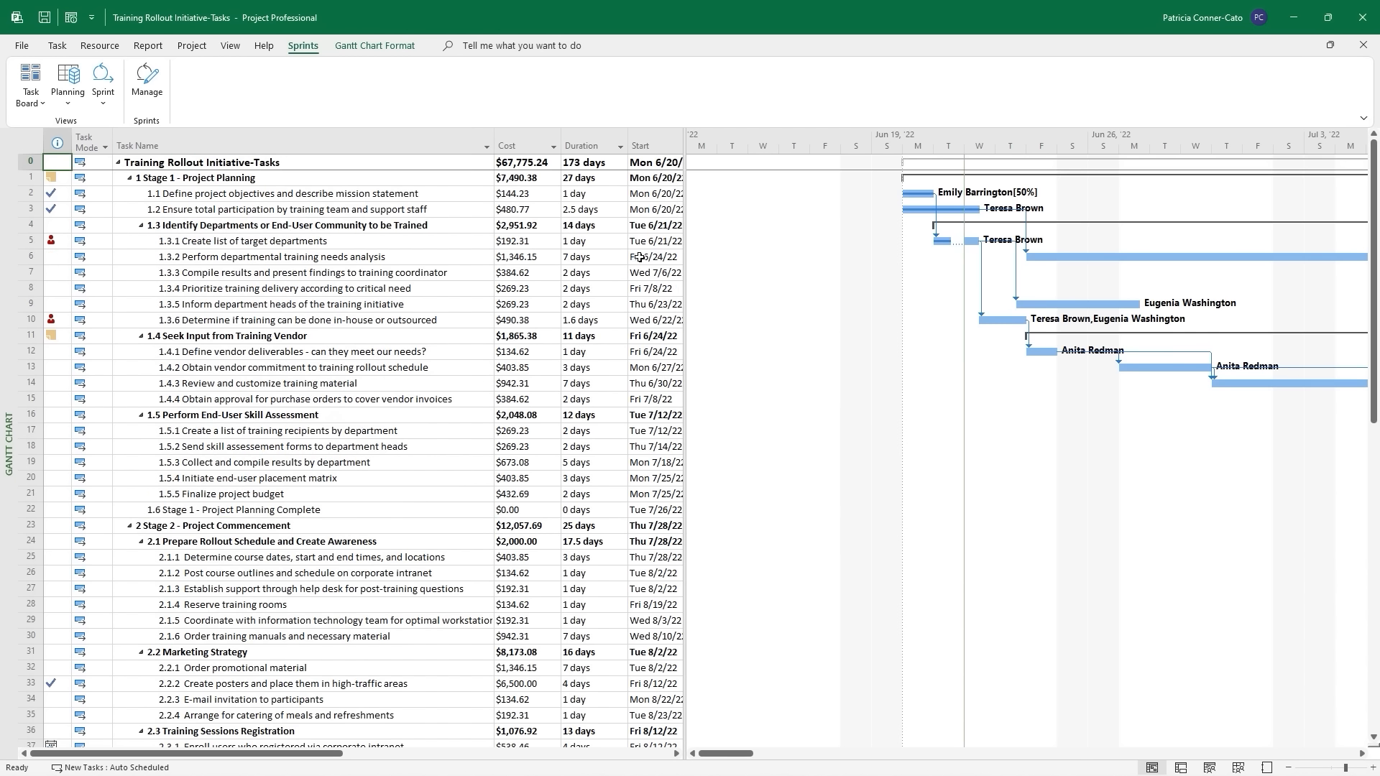
drag(687, 272, 876, 274)
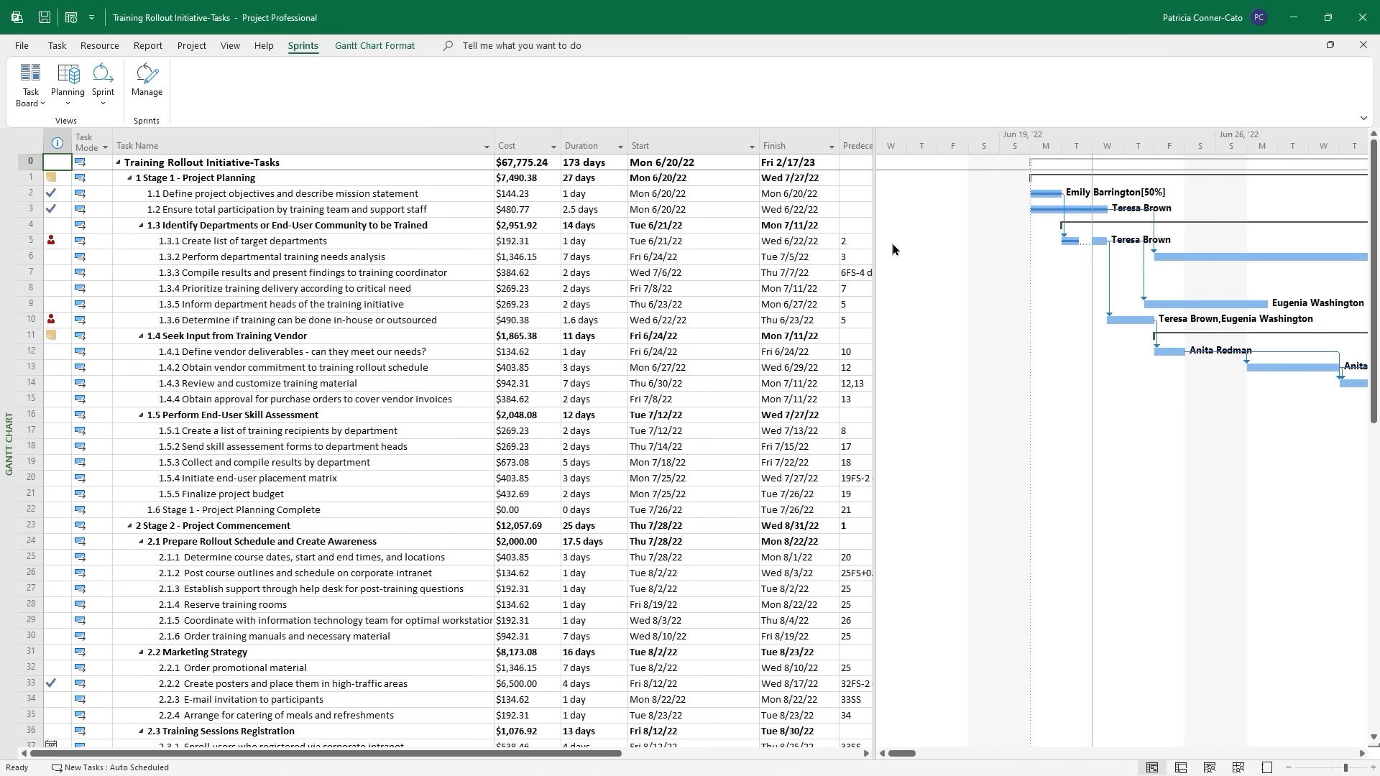
Add a task named "Project Deadline" in the first empty row below the last task of the Gantt Chart table.
key(ctrl+End)
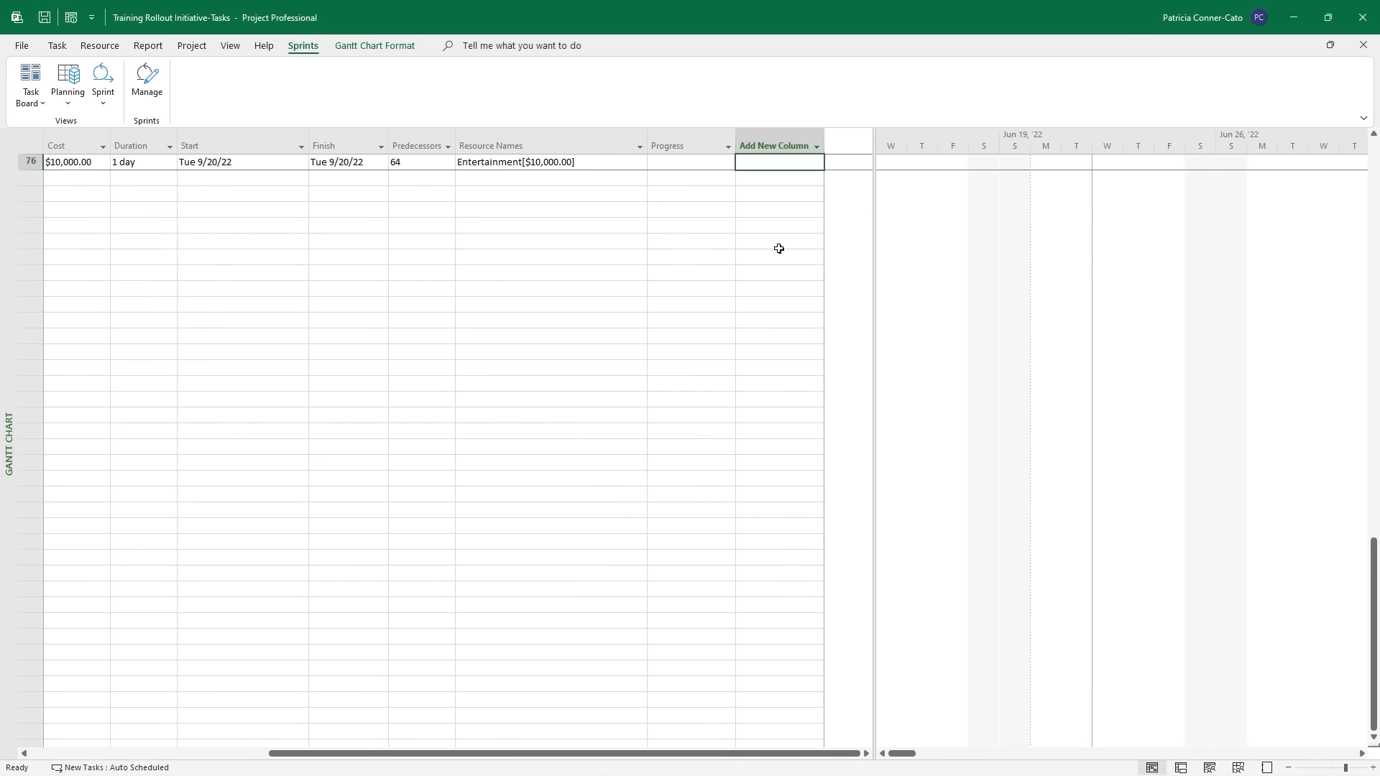
scroll(338, 295, up, 6)
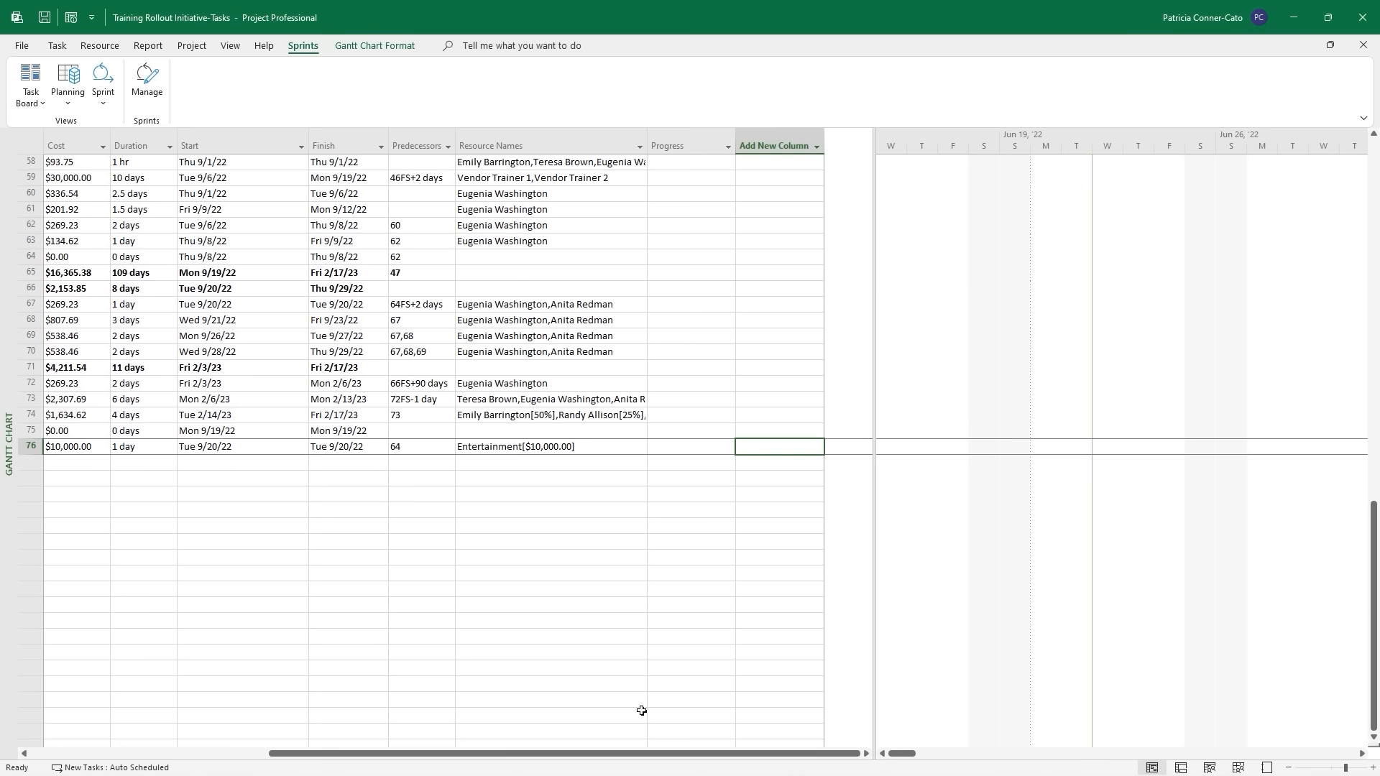
drag(832, 753, 488, 752)
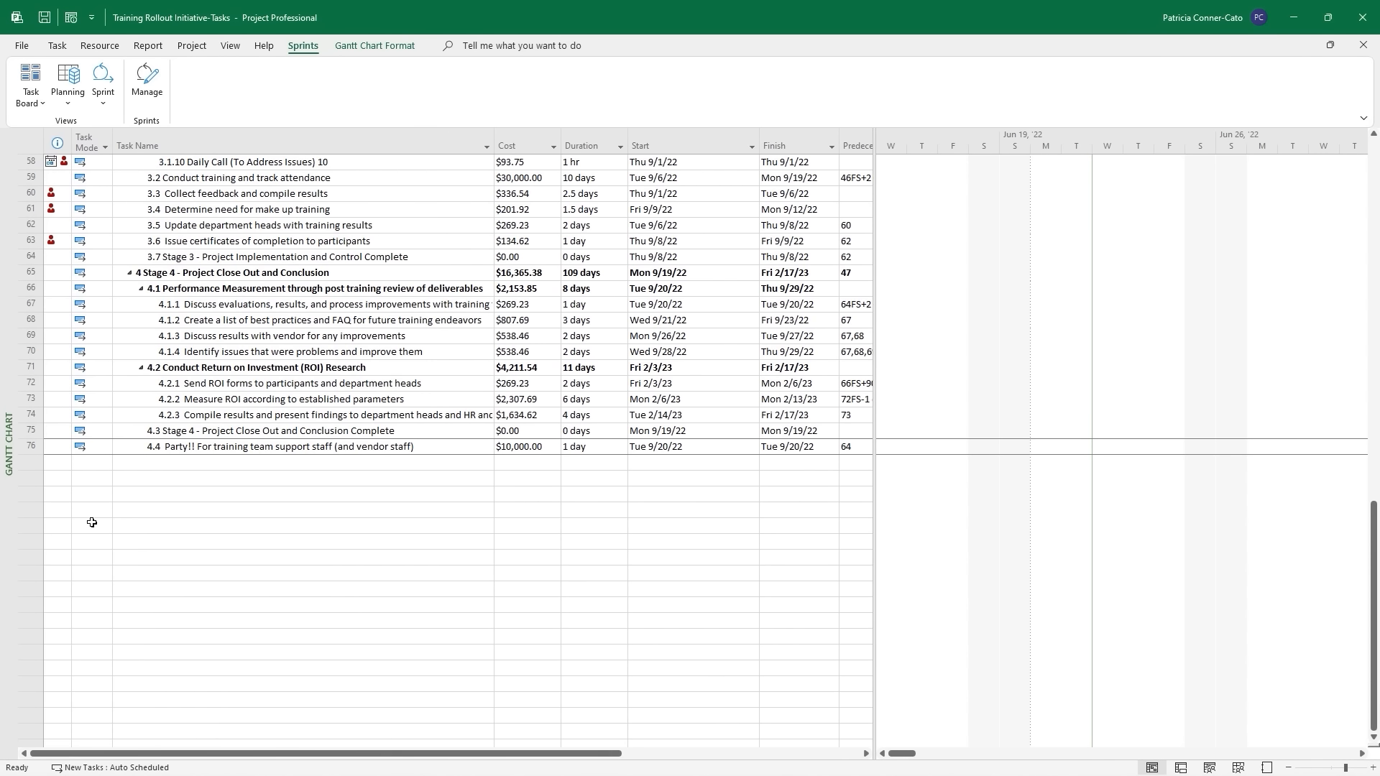
click(148, 461)
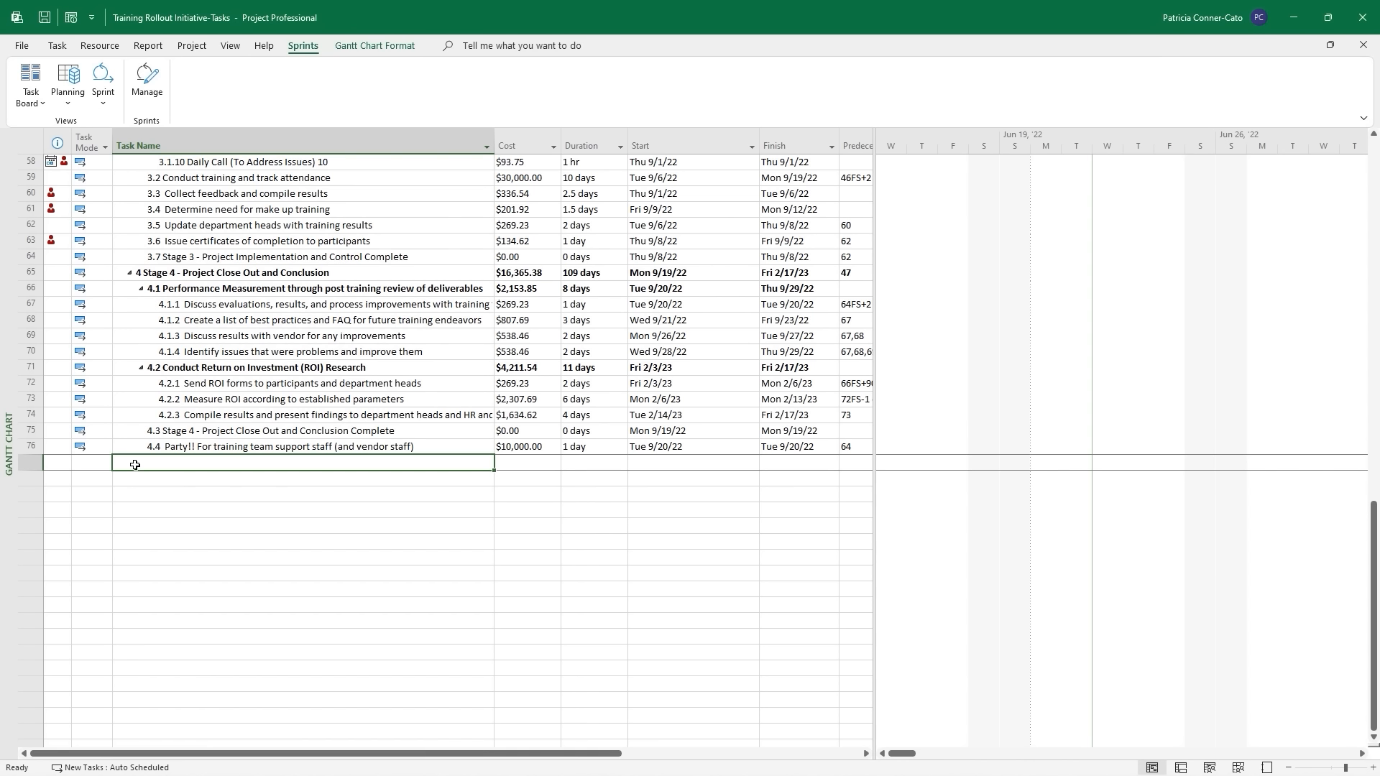
key(F2)
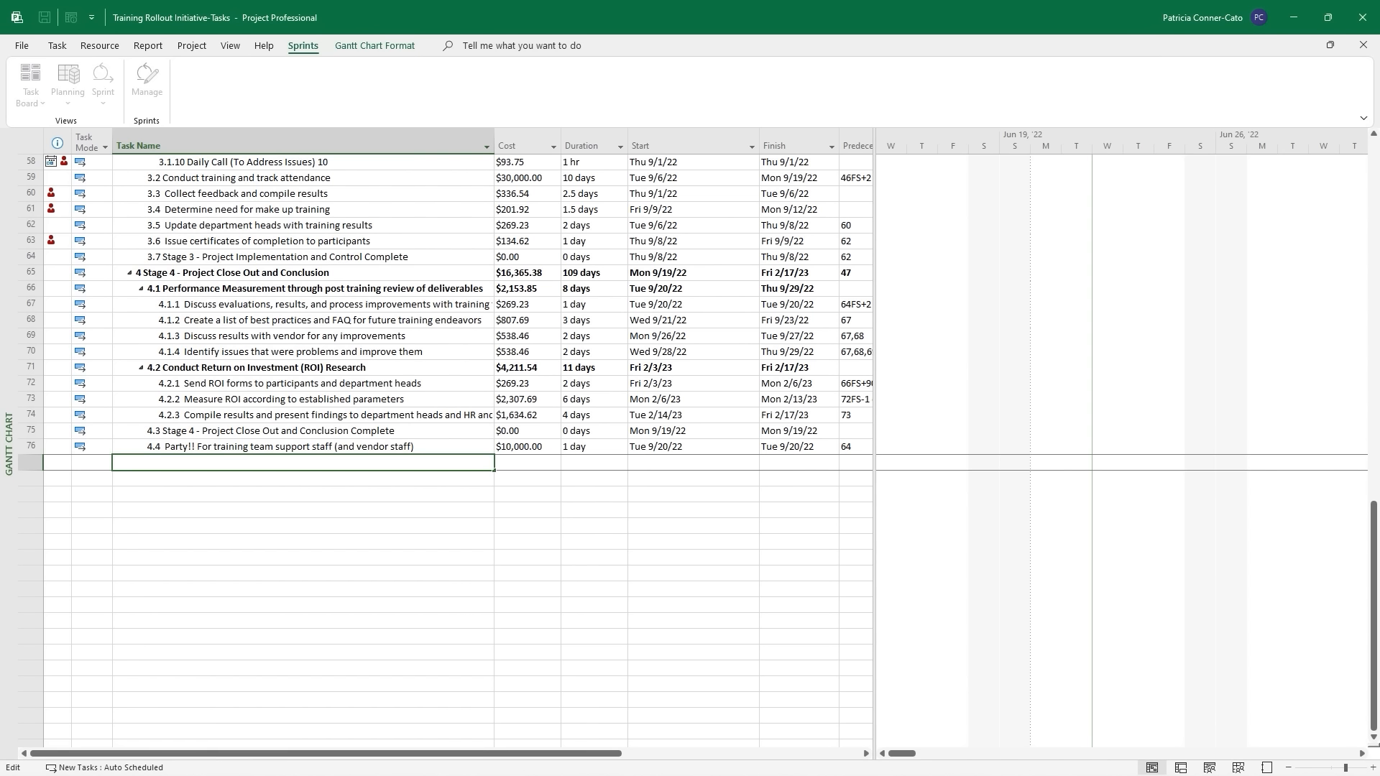
text(O)
key(BackSpace)
text(Project Deadline)
key(Return)
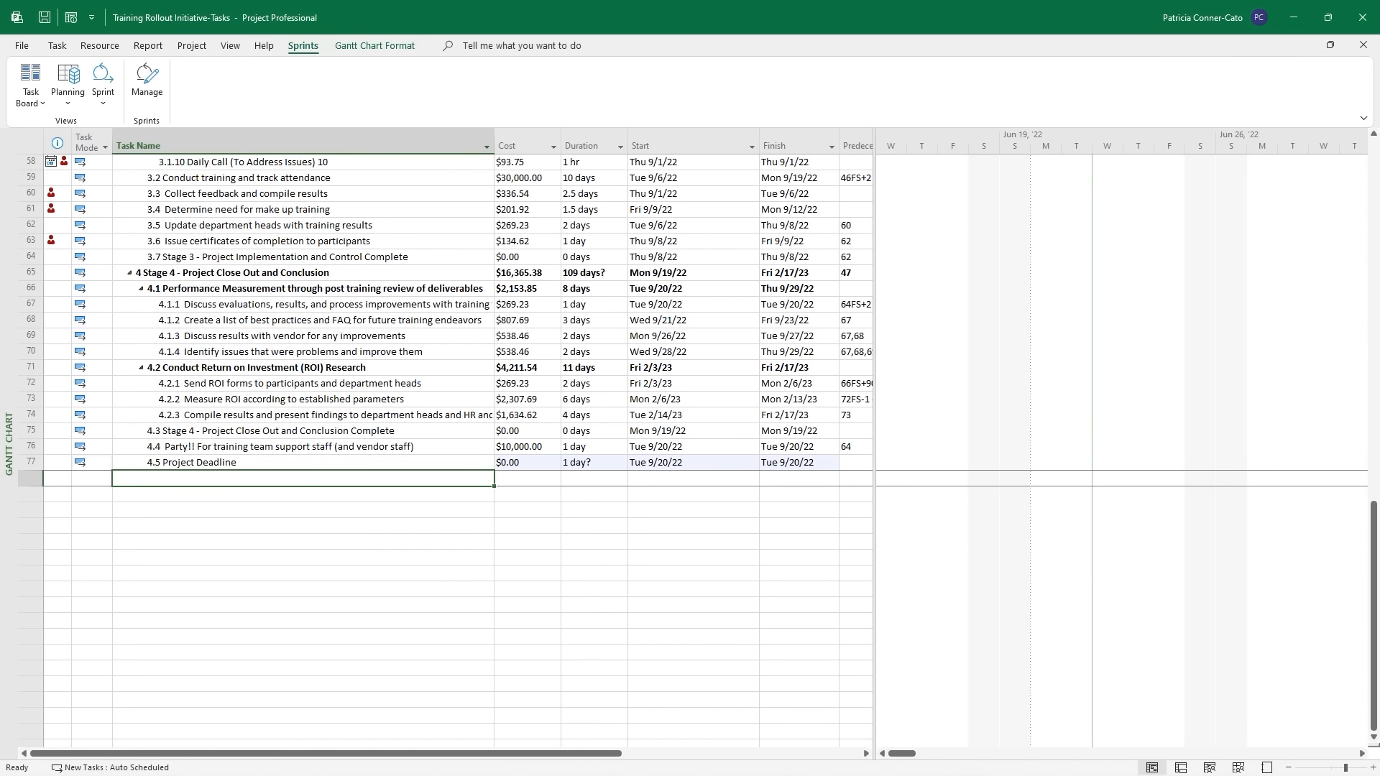
Outdent the Project Deadline task by one level so it becomes top-level task 5.
click(232, 464)
click(57, 47)
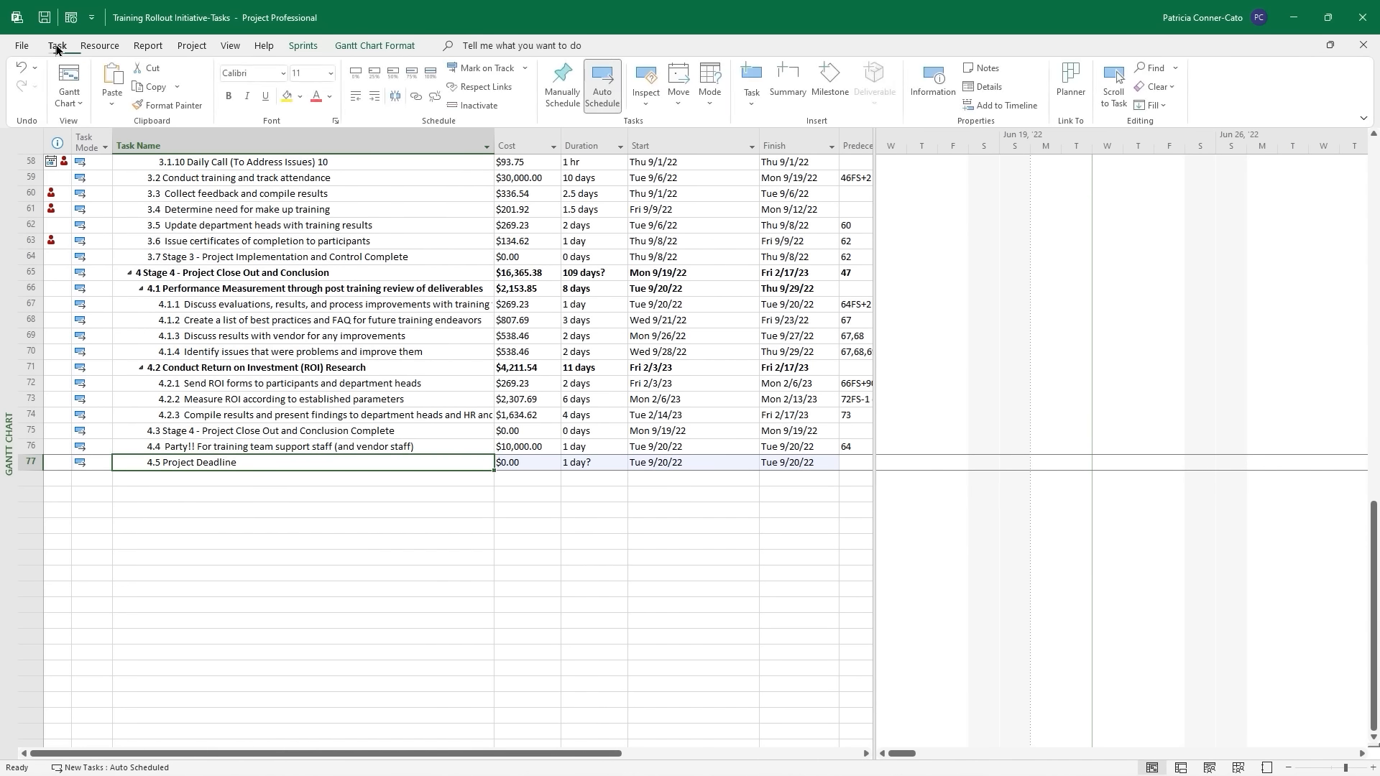
click(357, 100)
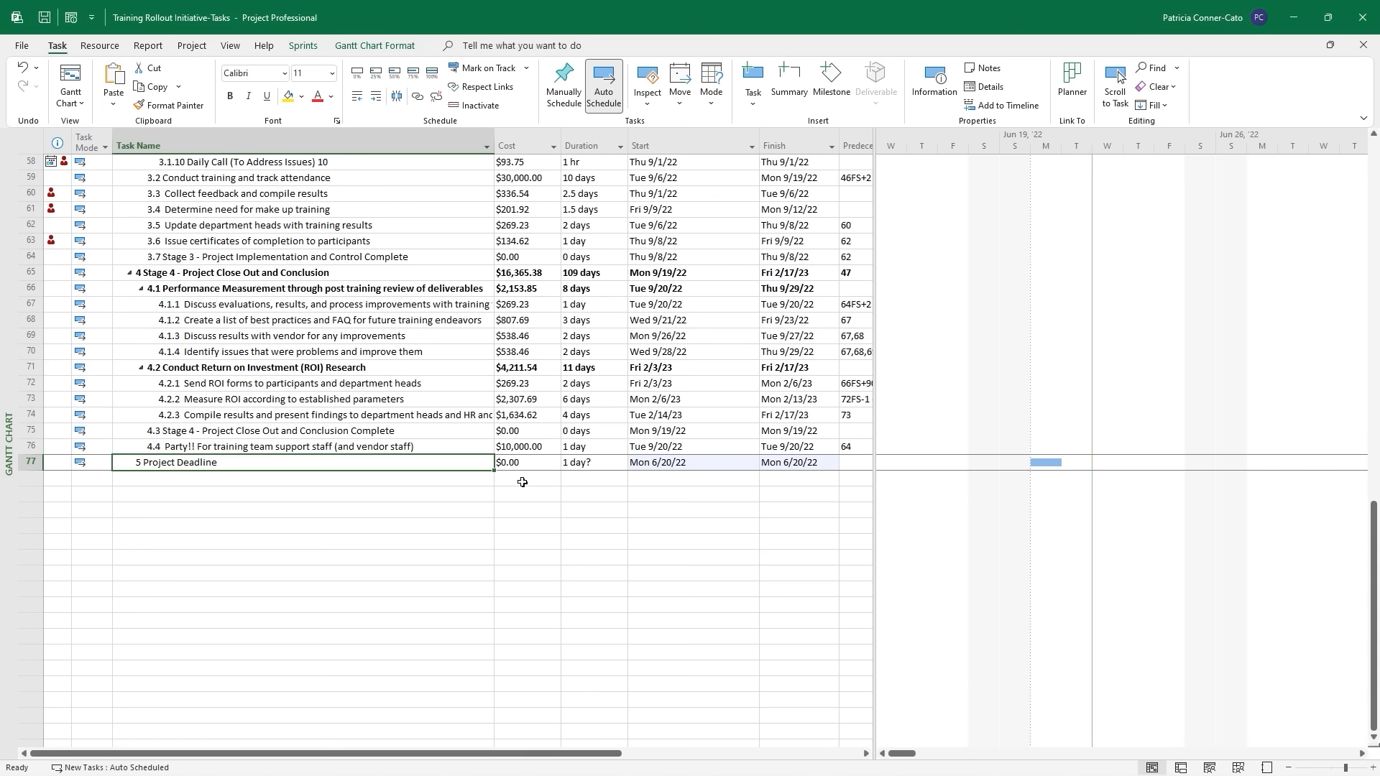
Set the deadline of the Project Deadline task to Tue 2/28/2023 in its advanced task information.
click(195, 466)
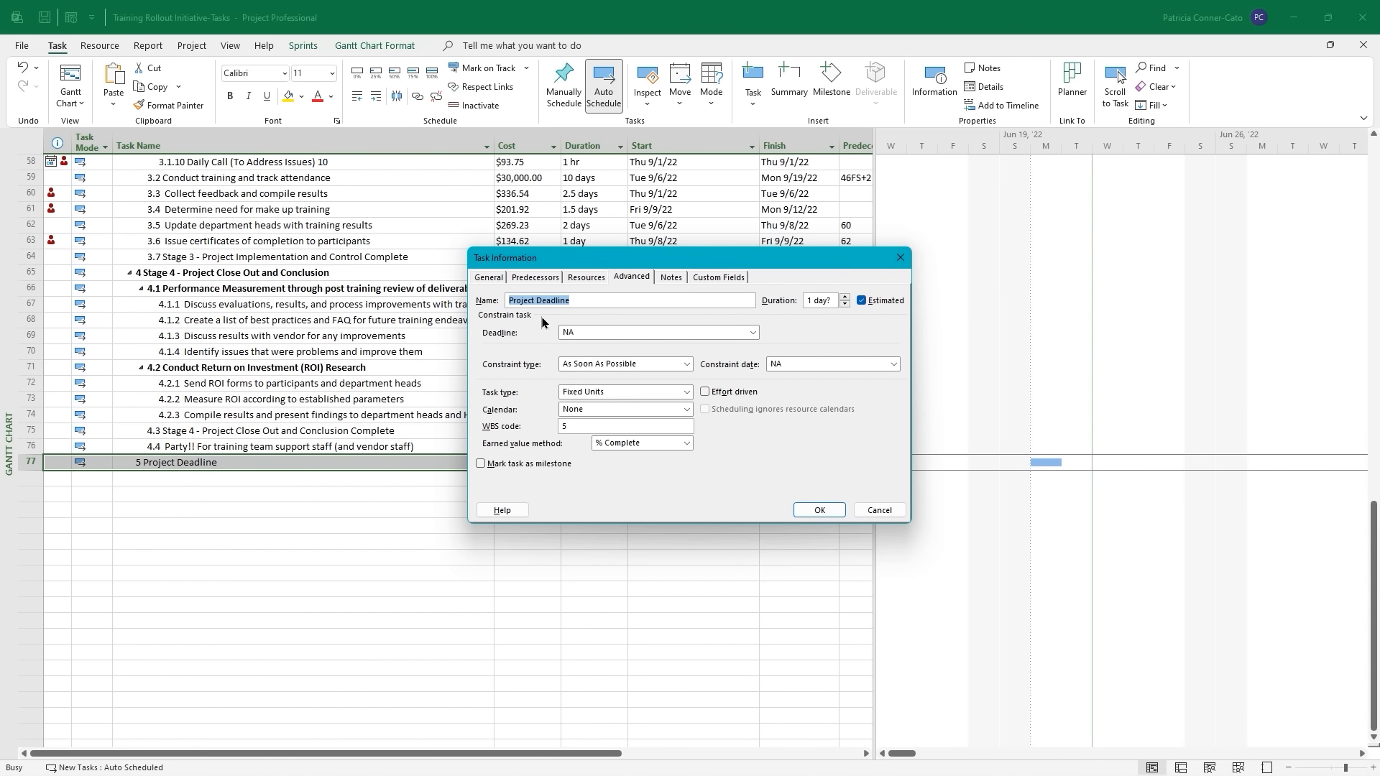
click(626, 278)
click(753, 333)
click(750, 350)
click(750, 350)
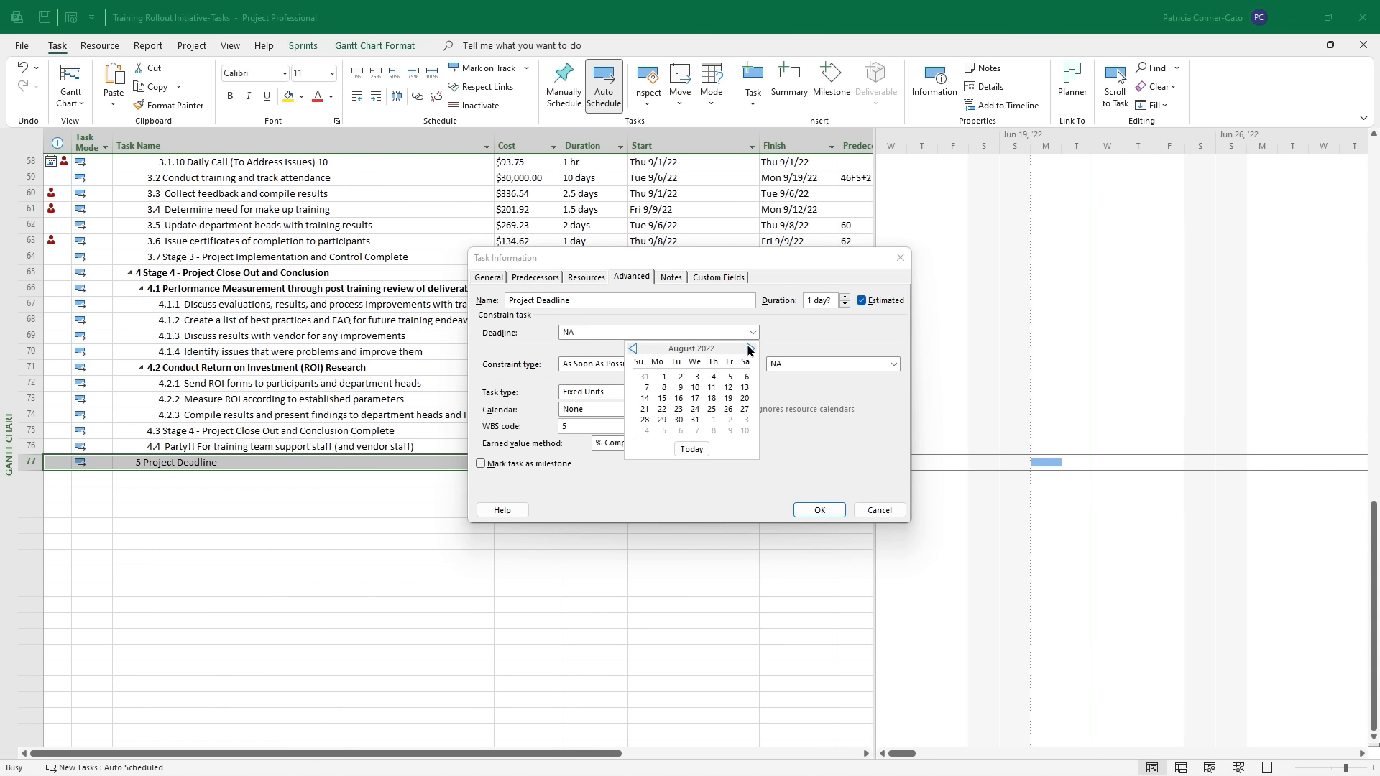
click(749, 349)
click(750, 350)
click(750, 349)
click(750, 350)
click(750, 350)
click(750, 349)
click(679, 419)
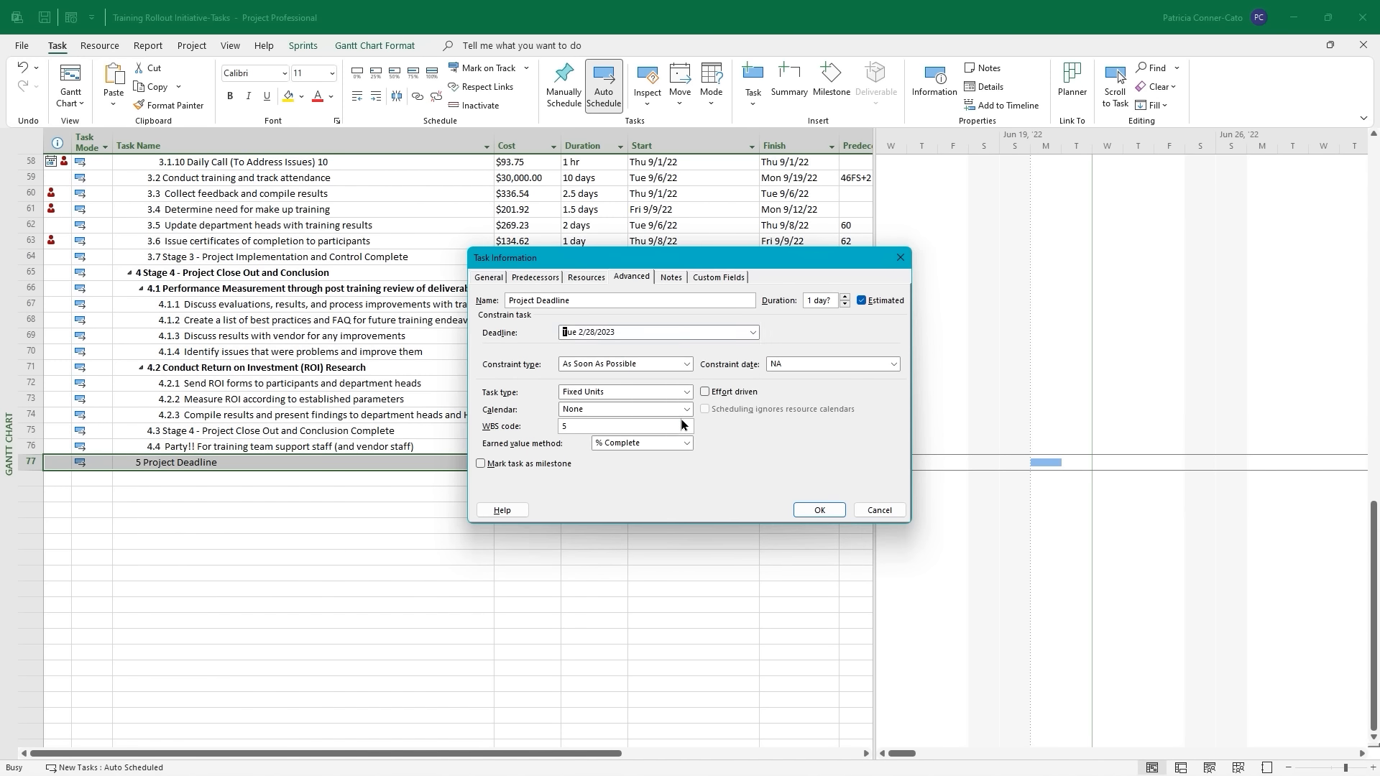
click(817, 511)
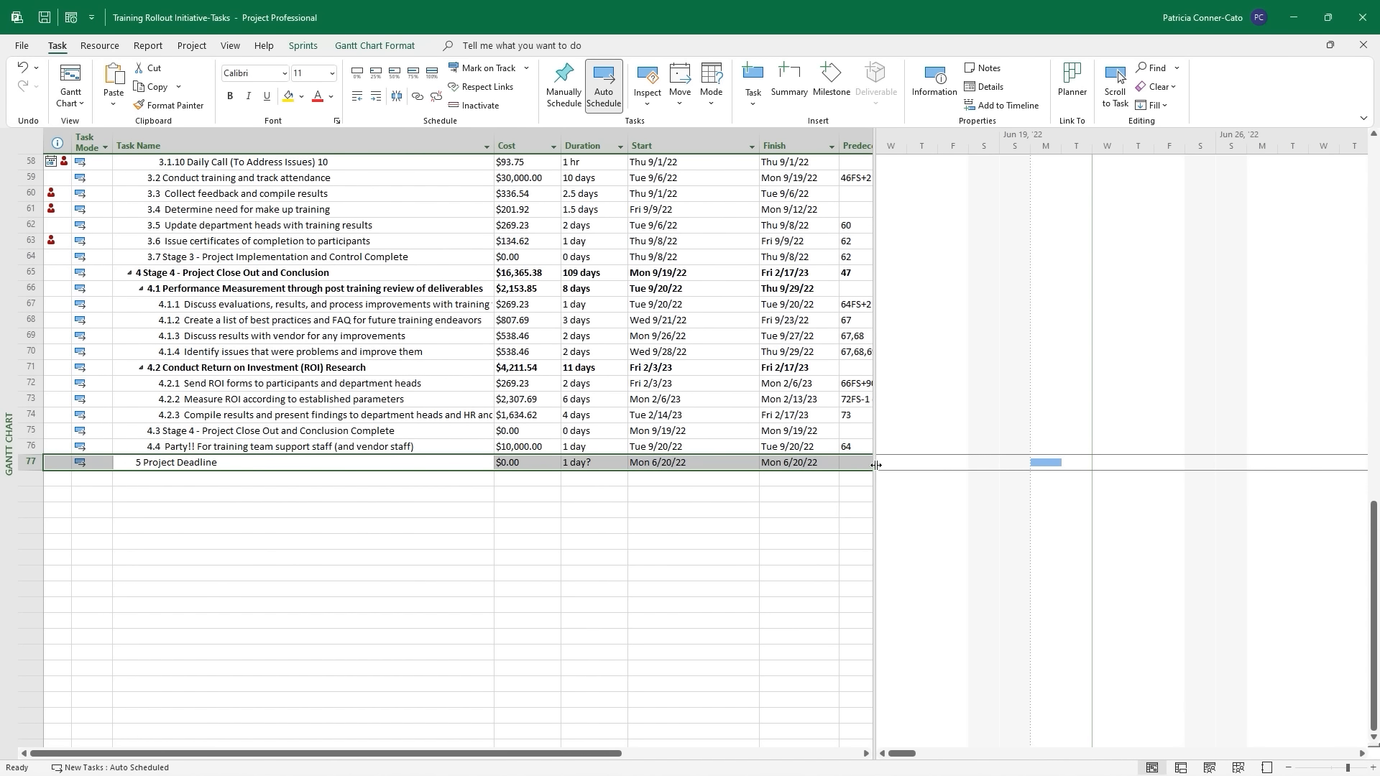
Find the Project Deadline task's deadline marker at the end of February 2023 in the Gantt Chart.
drag(870, 422, 758, 424)
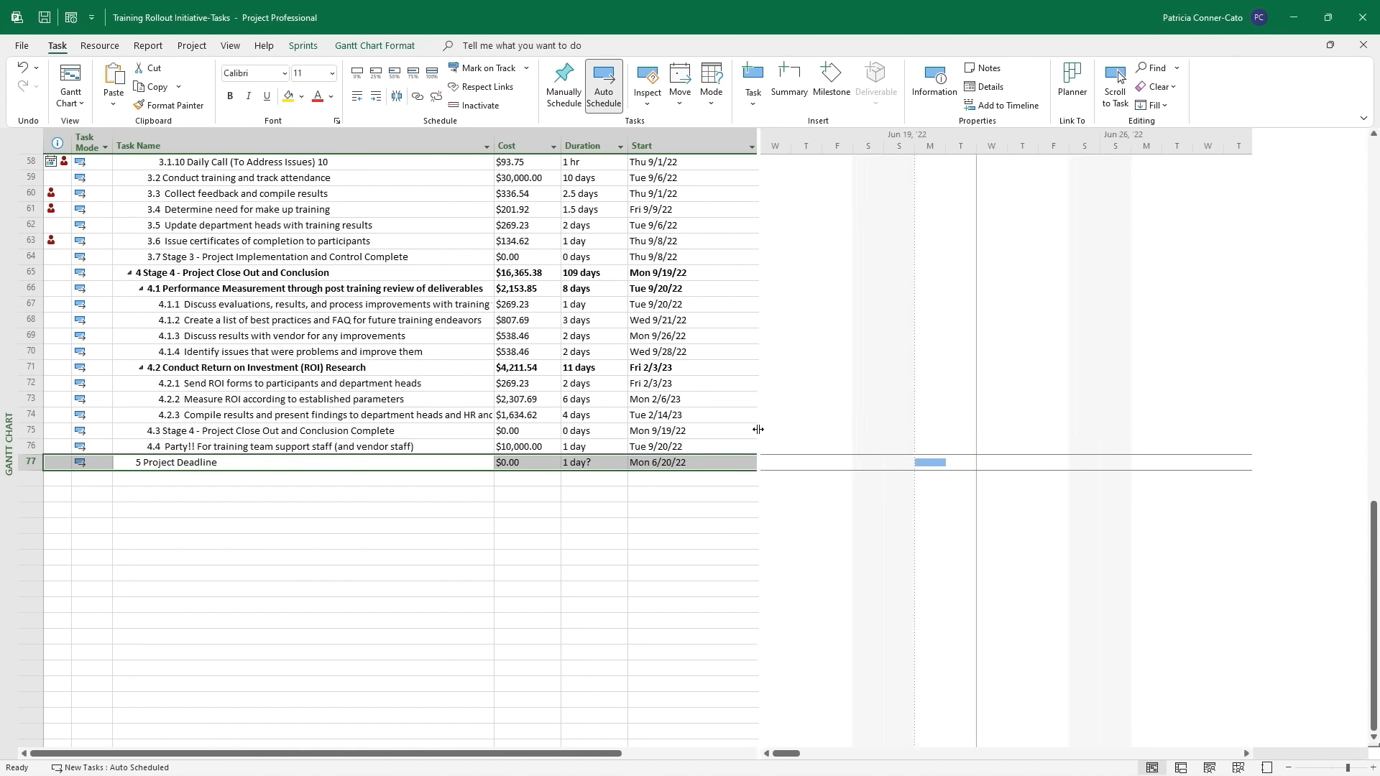
drag(802, 755, 1206, 755)
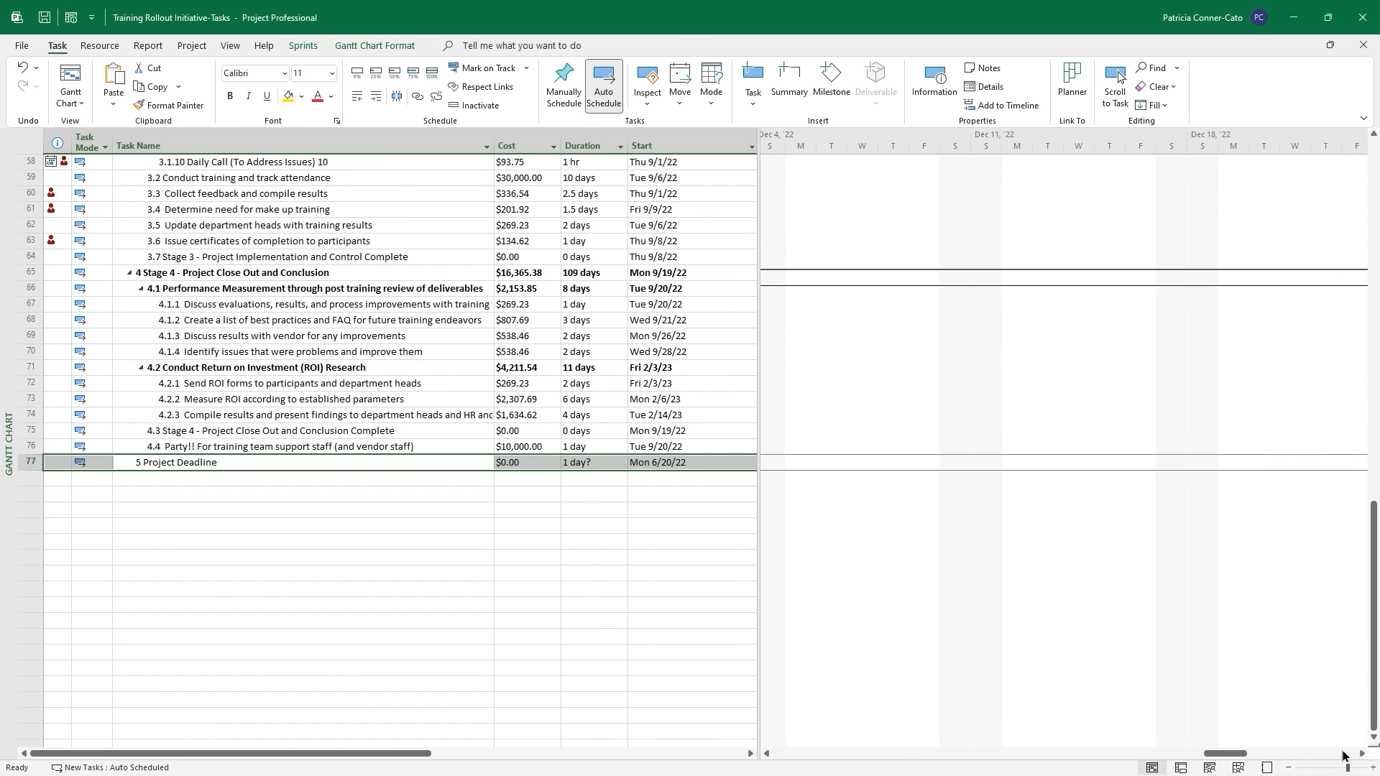
click(1345, 755)
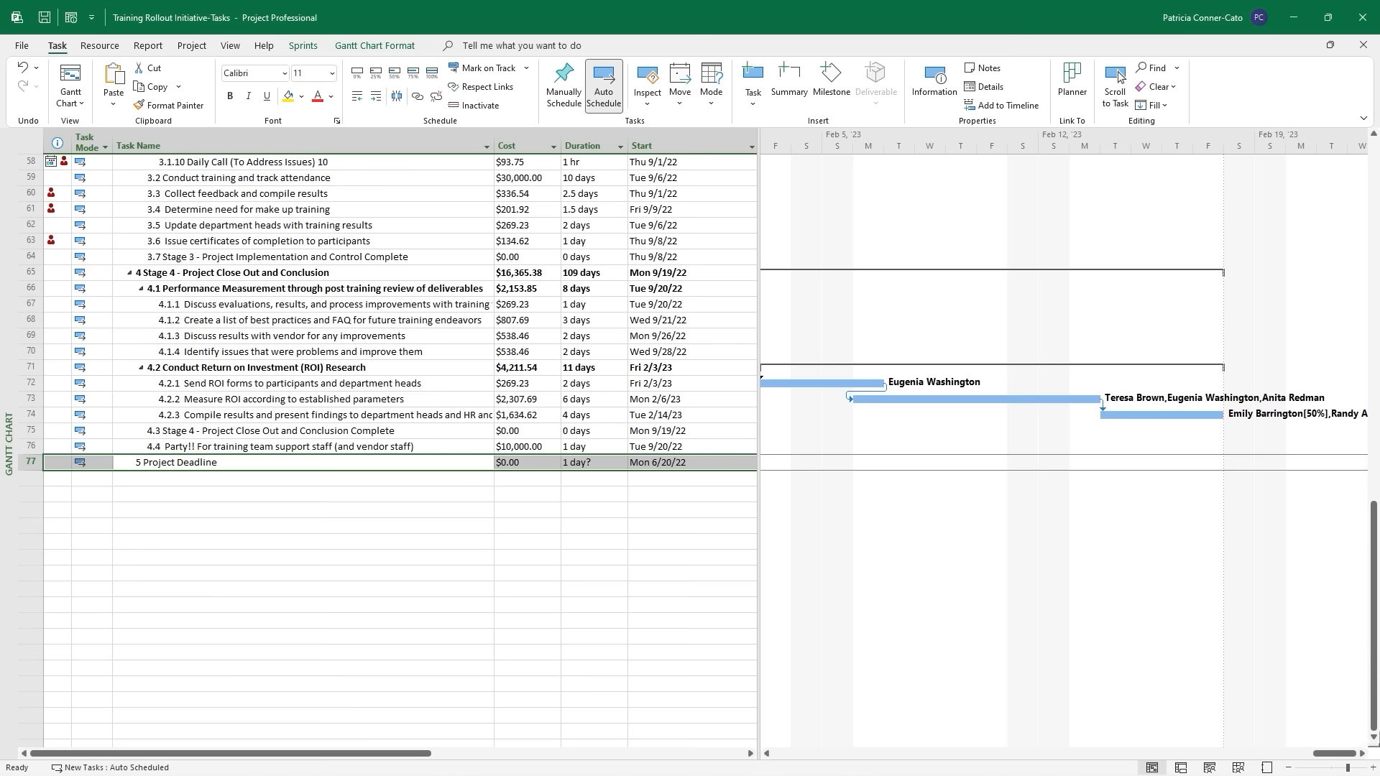
click(1362, 755)
click(1362, 755)
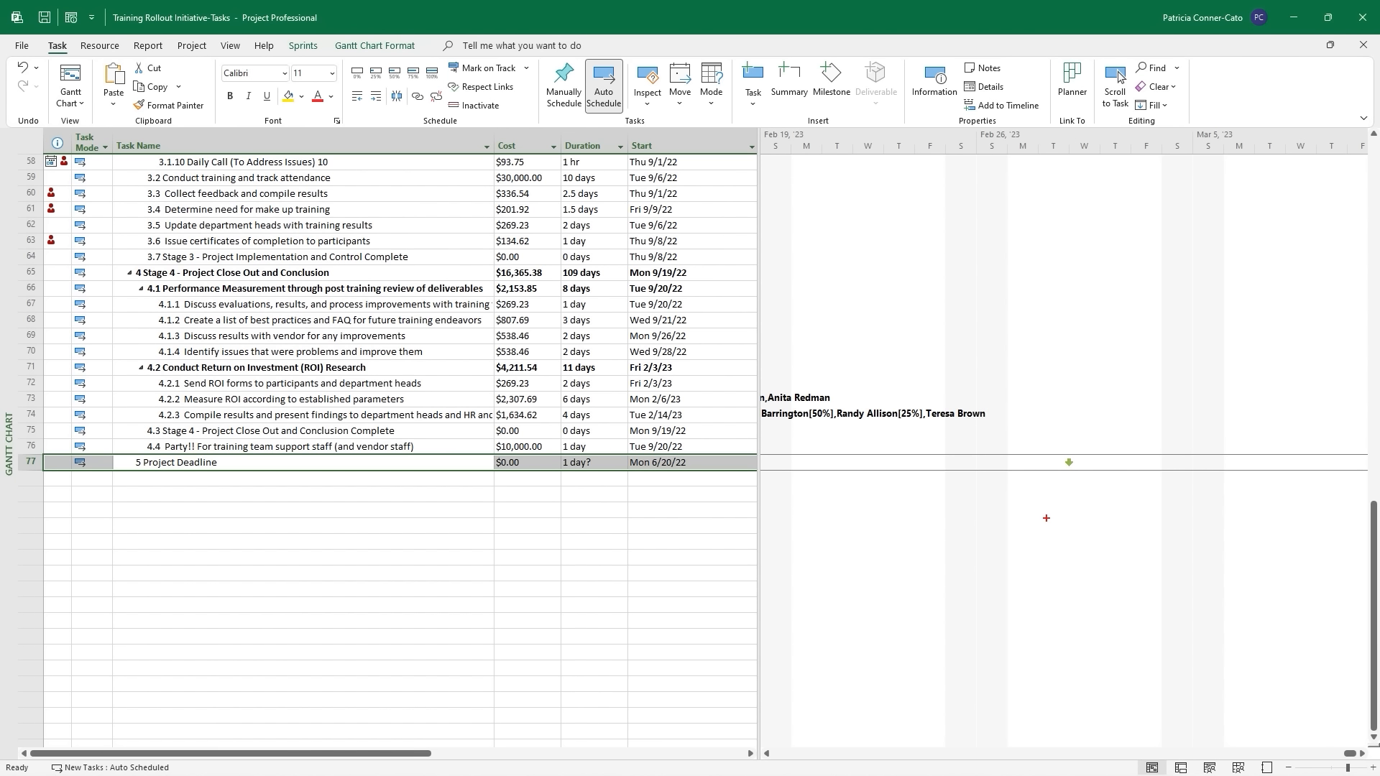
drag(1067, 472, 1068, 600)
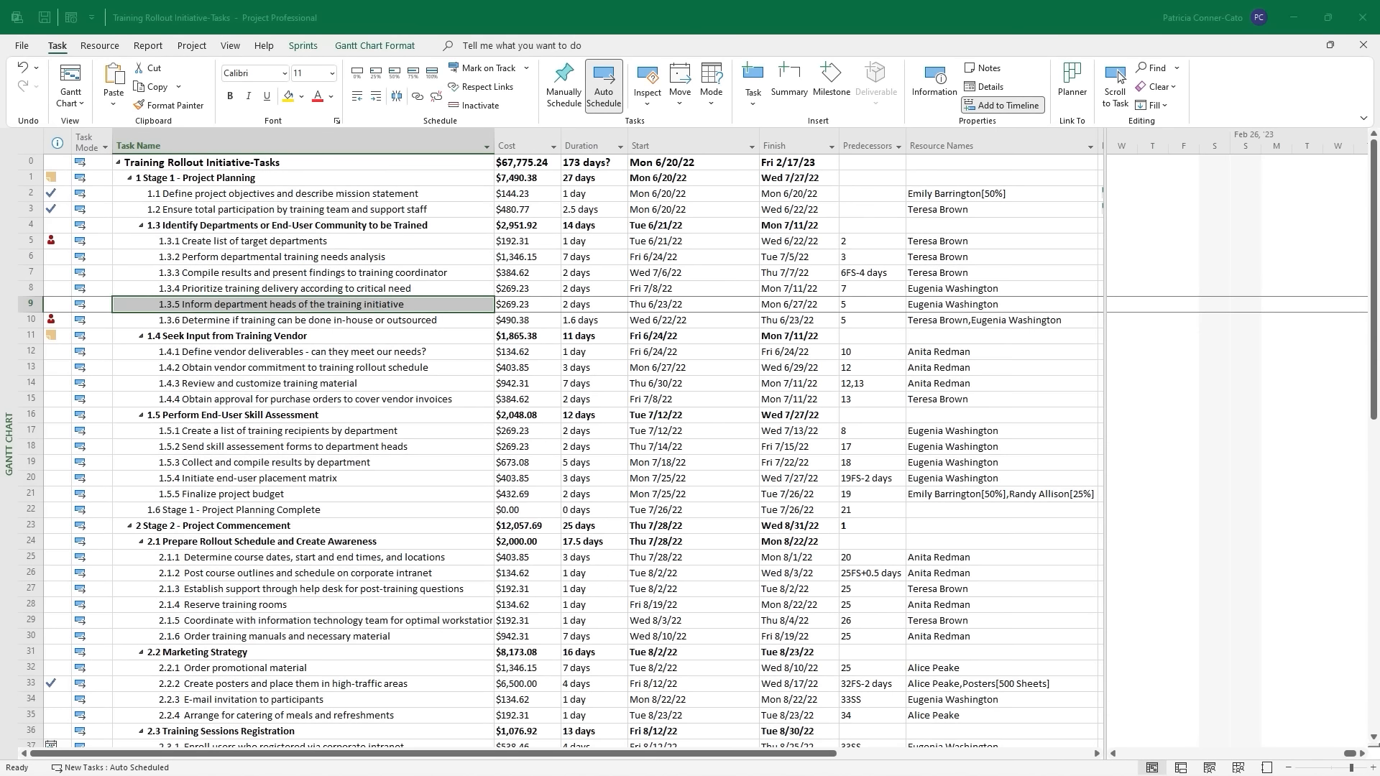
Split the Gantt bar of "Perform departmental training needs analysis" at Wed 6/29/22 and move its second part to start Fri 7/1/22.
click(426, 381)
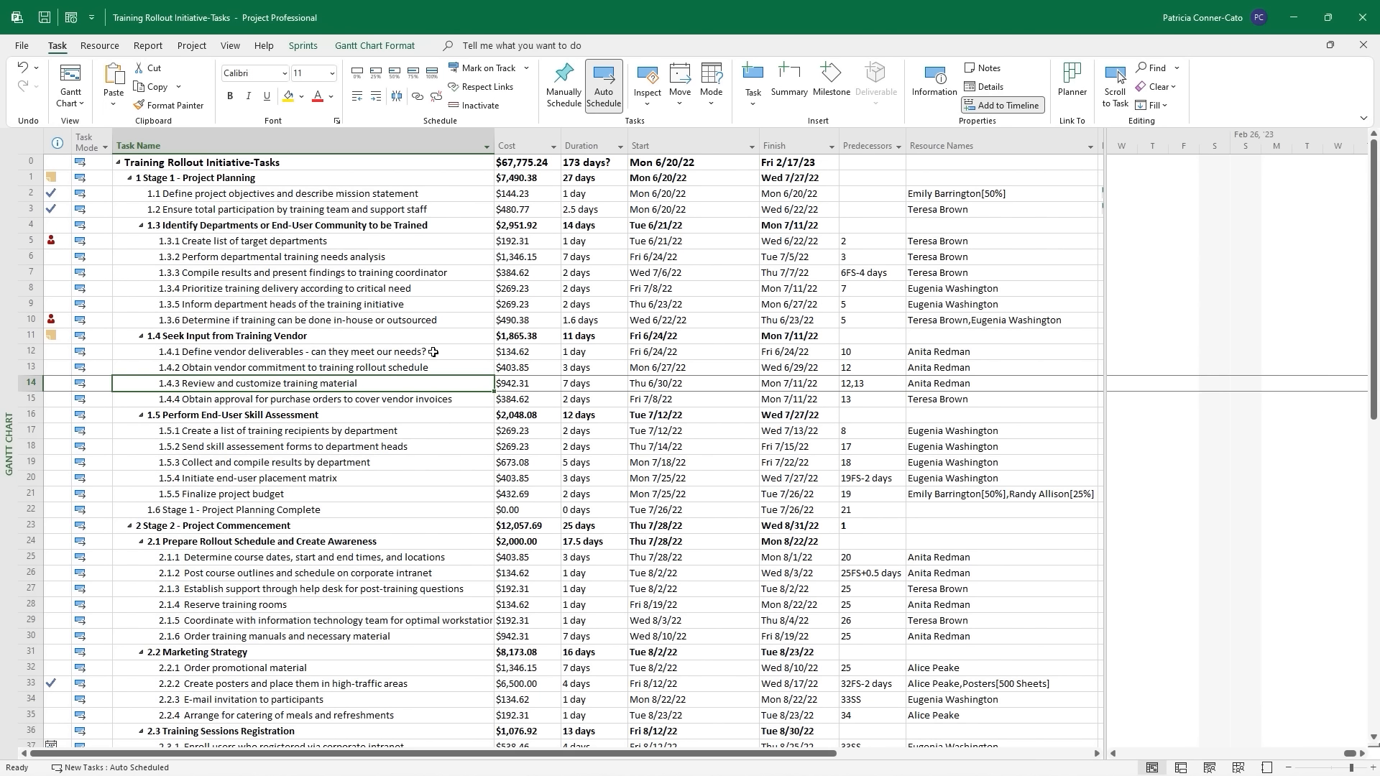
click(240, 255)
right_click(242, 256)
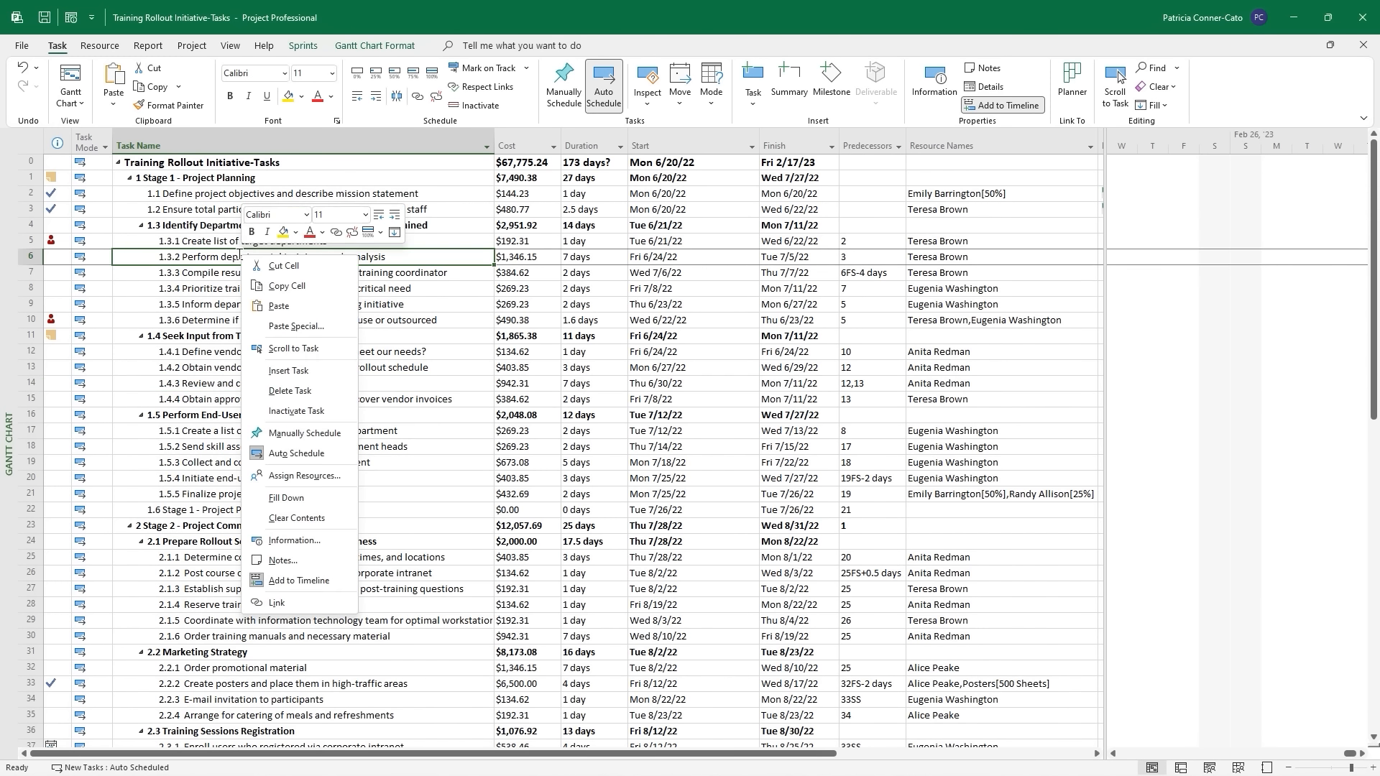
click(275, 348)
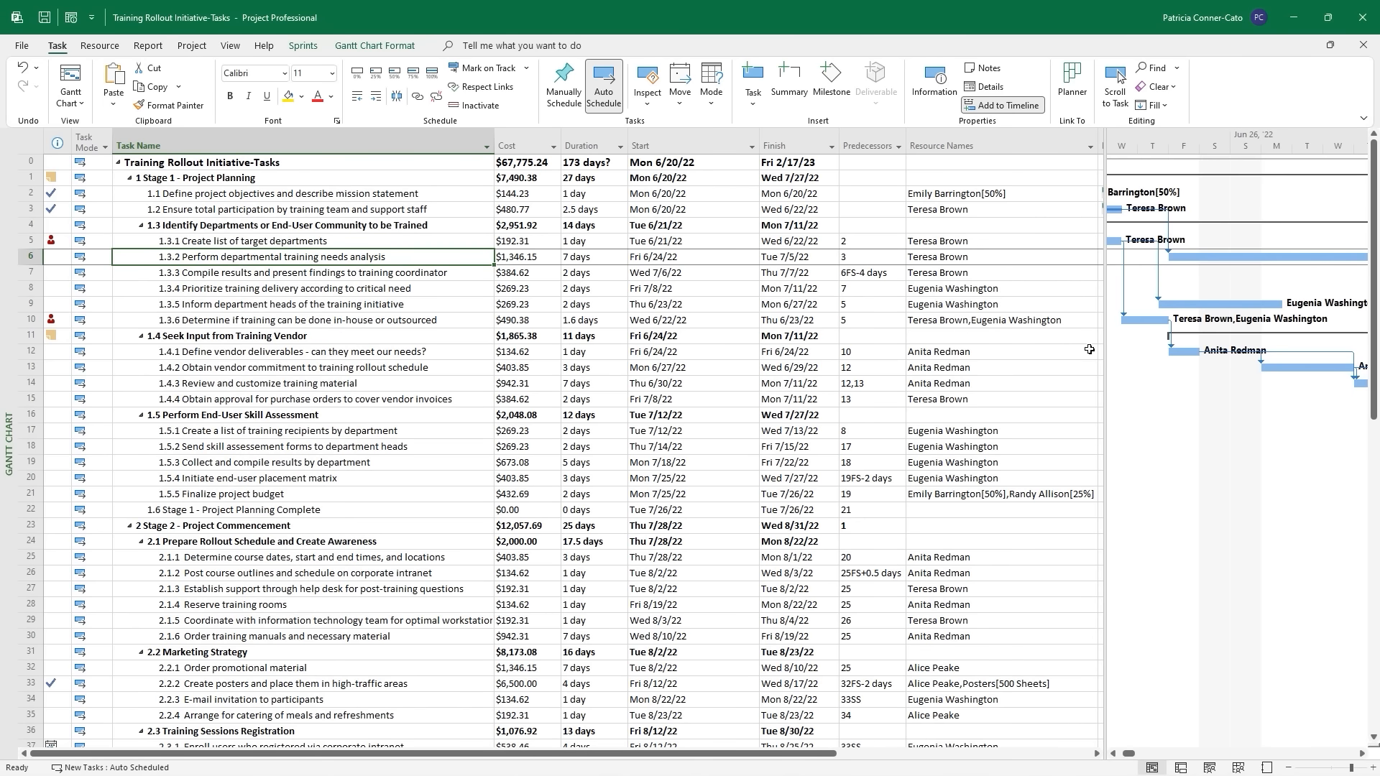
drag(1102, 353, 536, 365)
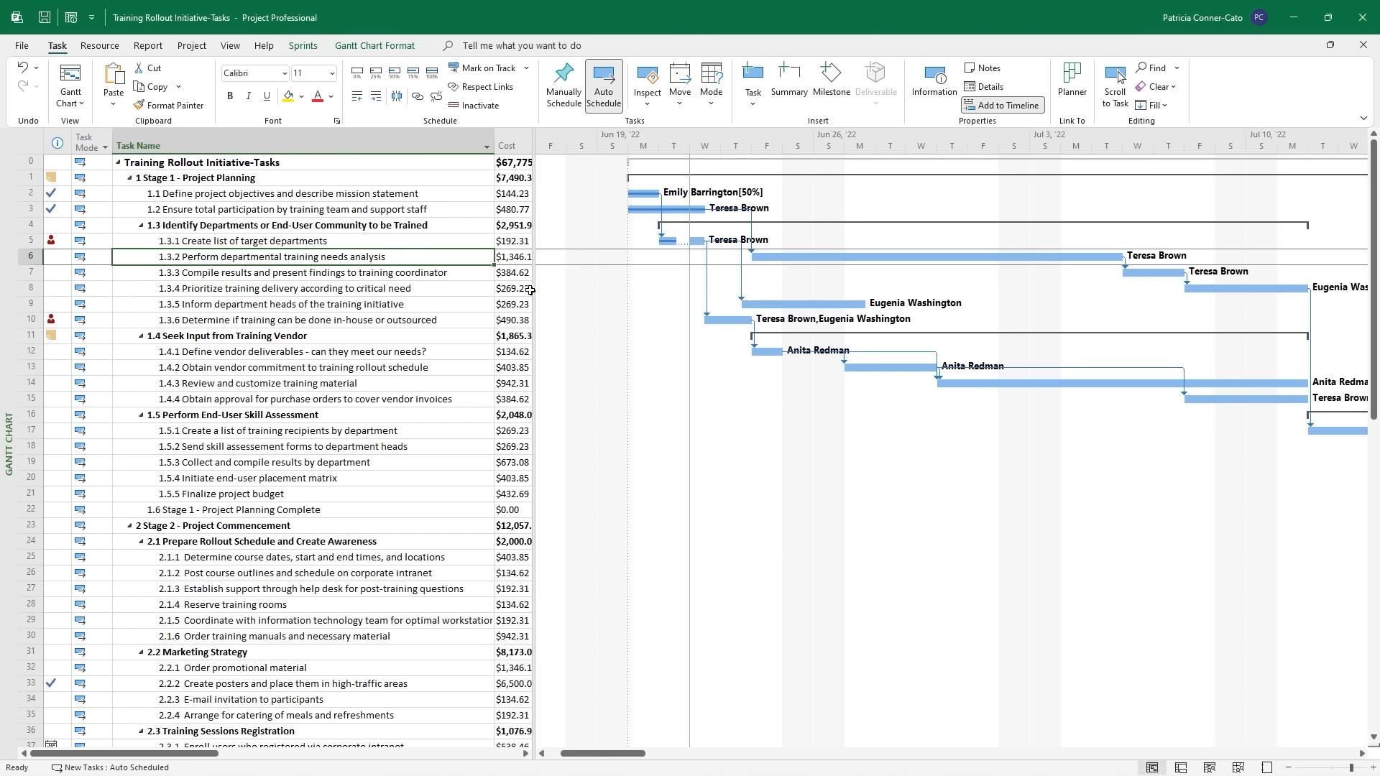
drag(532, 291, 836, 345)
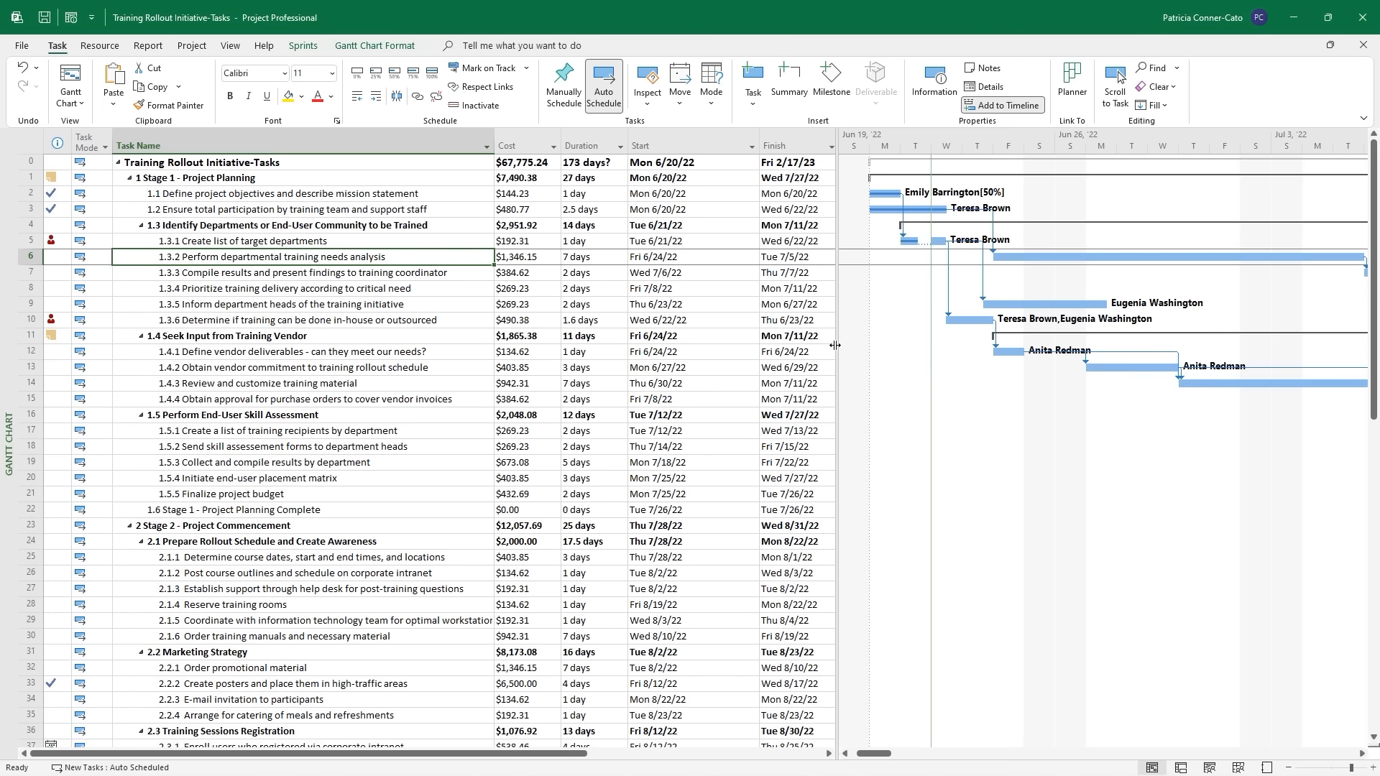
drag(834, 345, 560, 342)
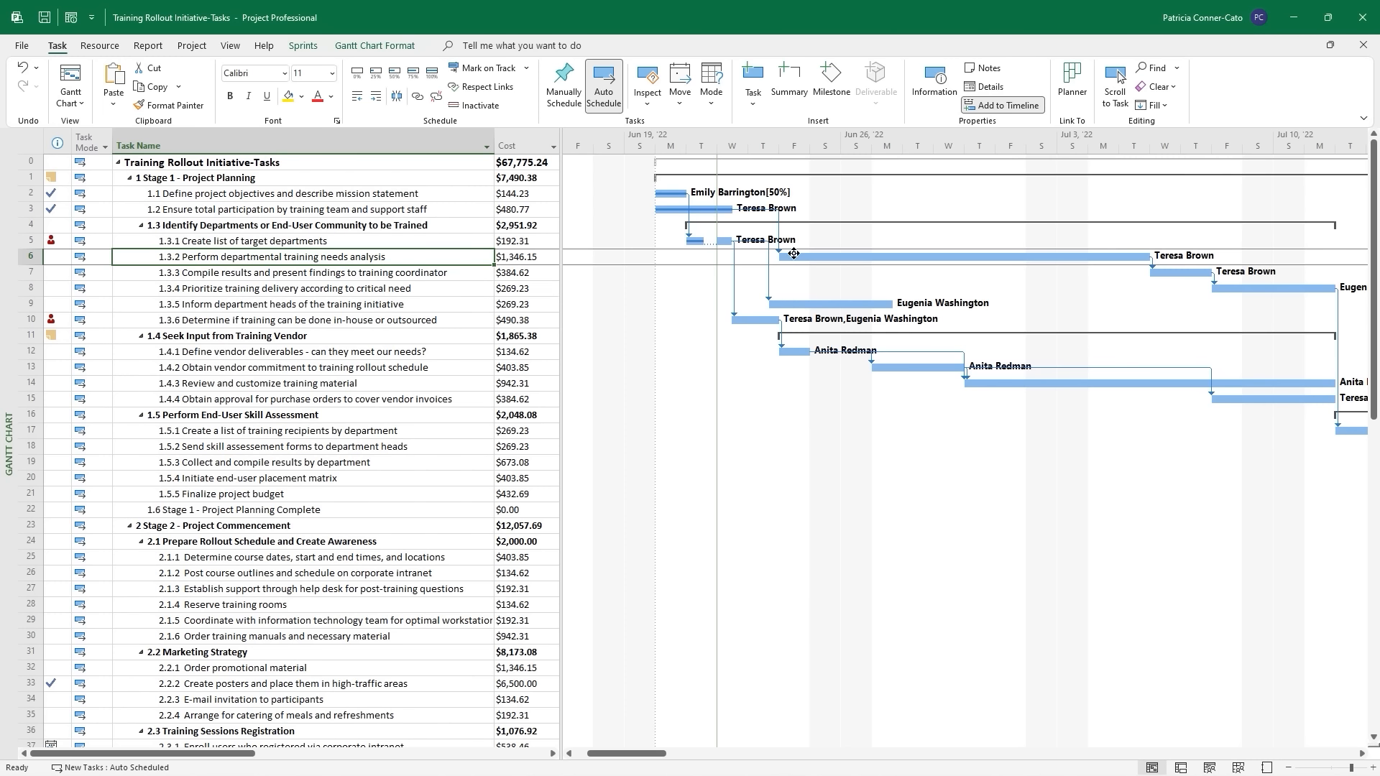
mouse_move(796, 253)
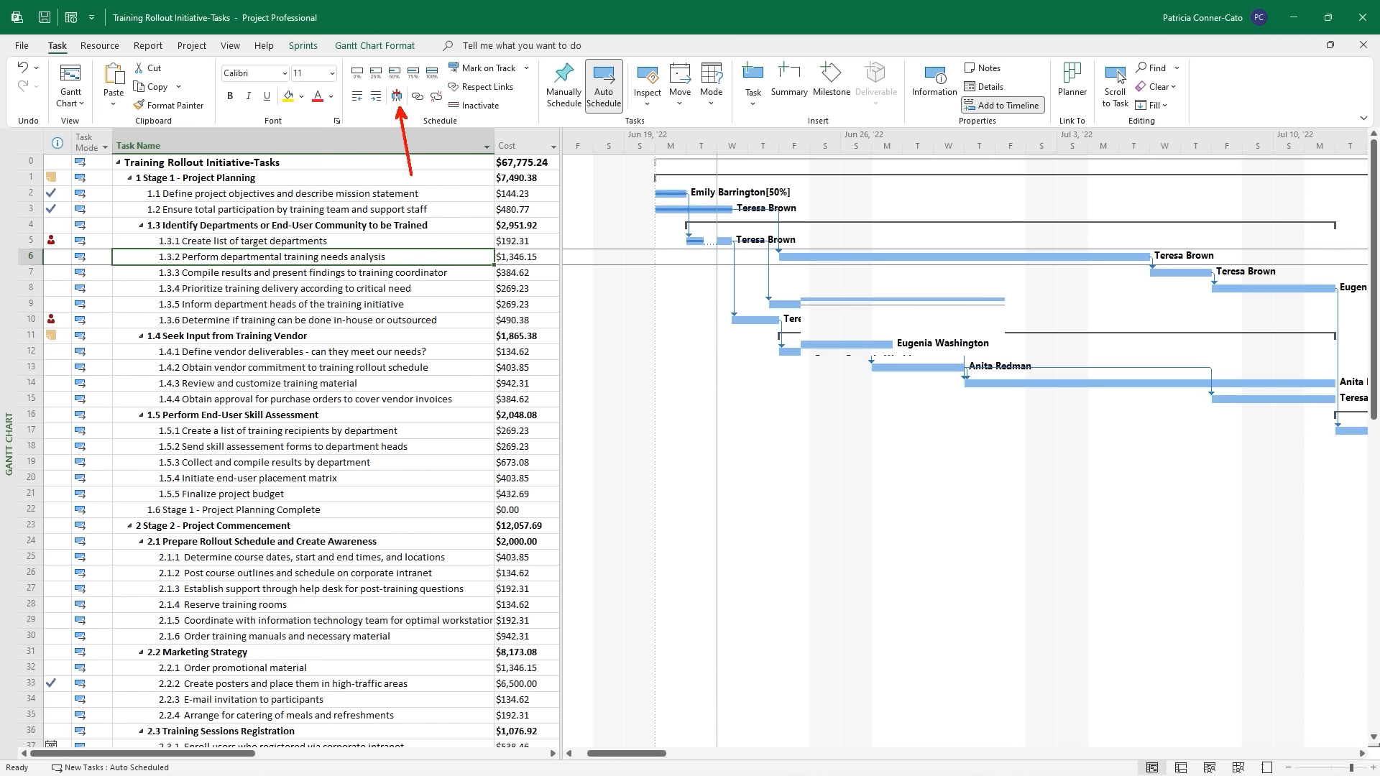
click(399, 102)
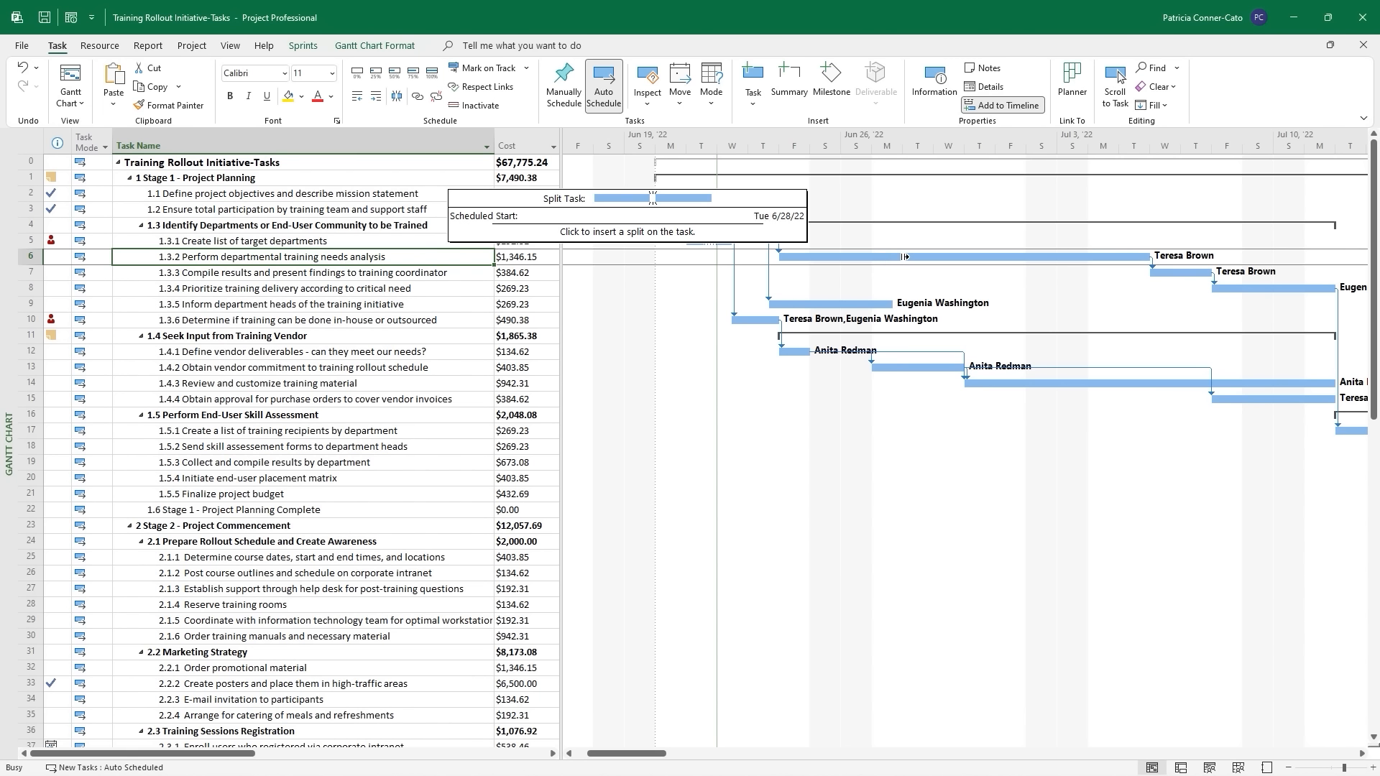
click(946, 256)
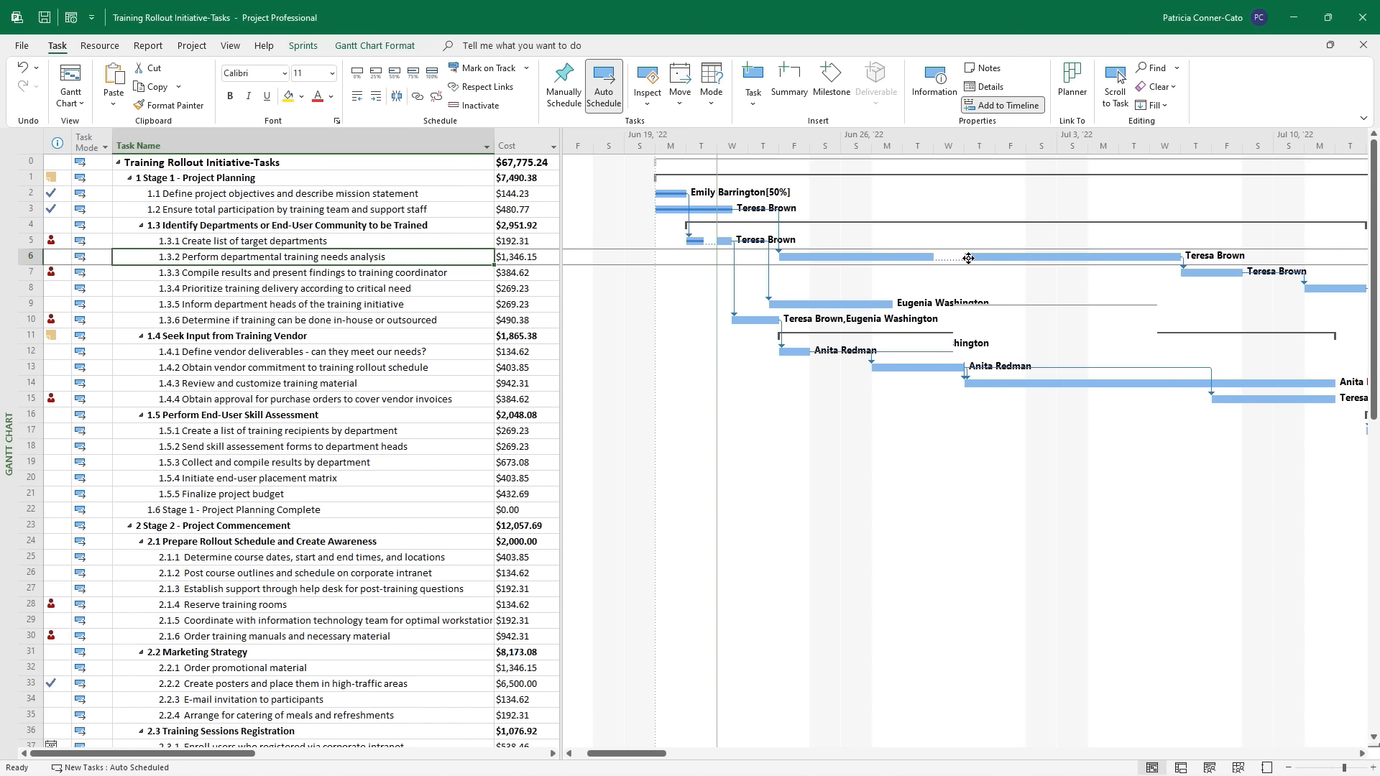
mouse_move(977, 259)
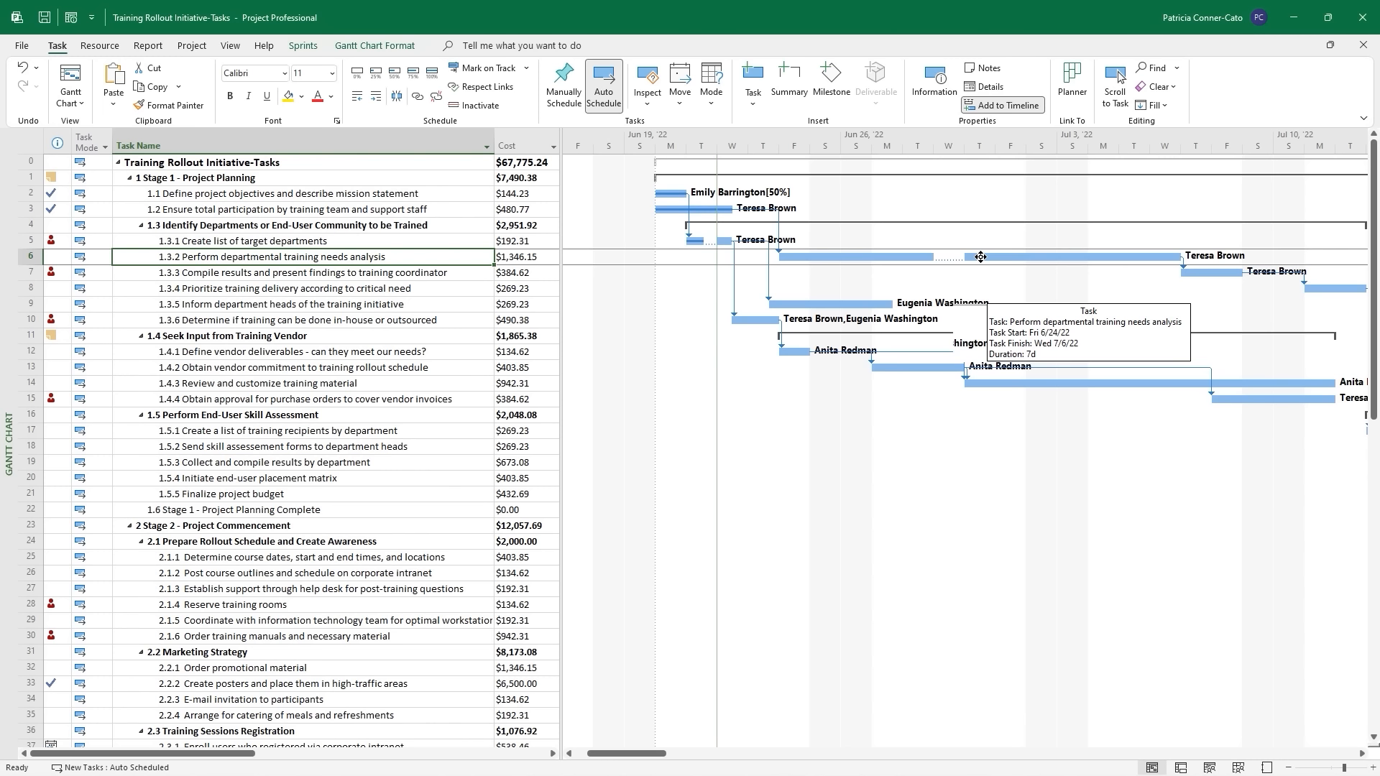
drag(981, 256, 1011, 257)
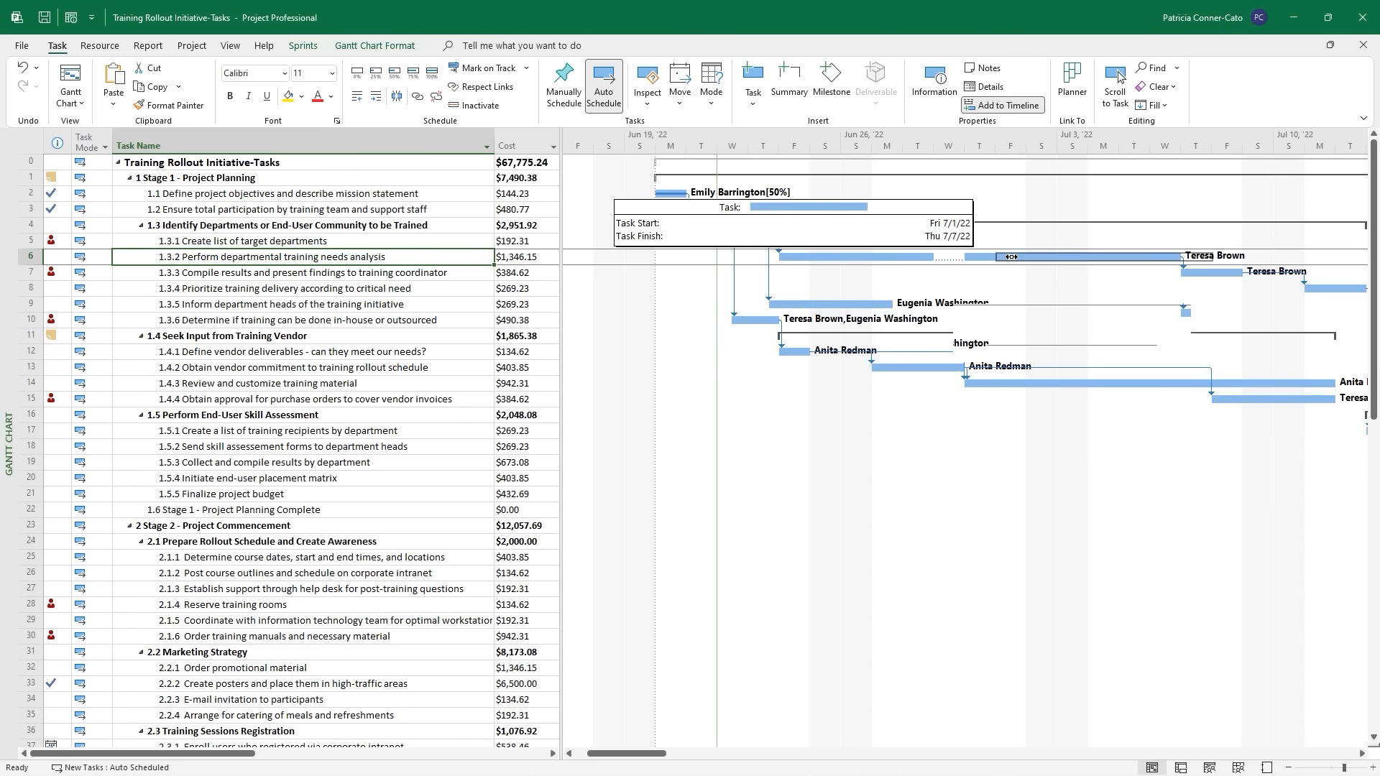
drag(1011, 257, 1011, 256)
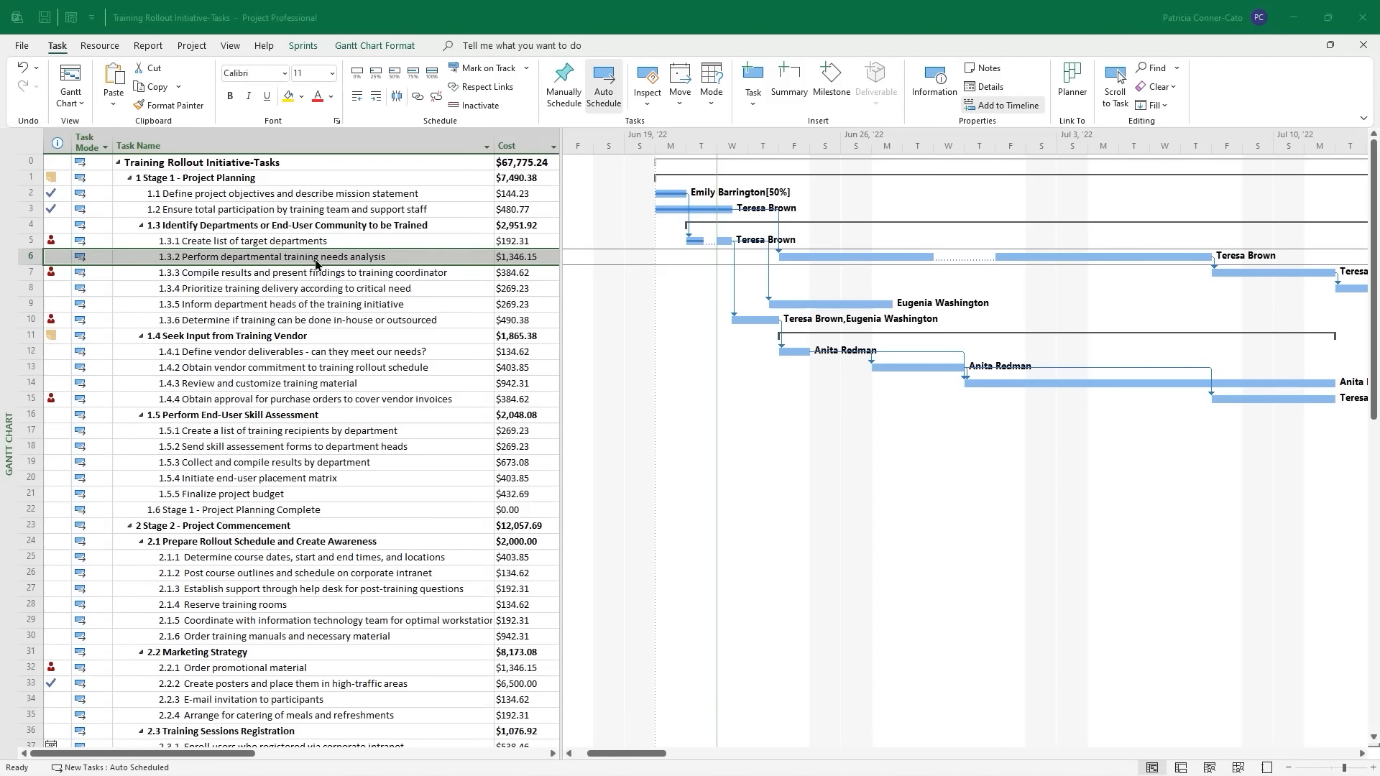
Add a note to task 1.3.2 headed "6/21/22 - tcc" stating that the assigned resource called out due to illness on 6/28-29/22.
click(271, 258)
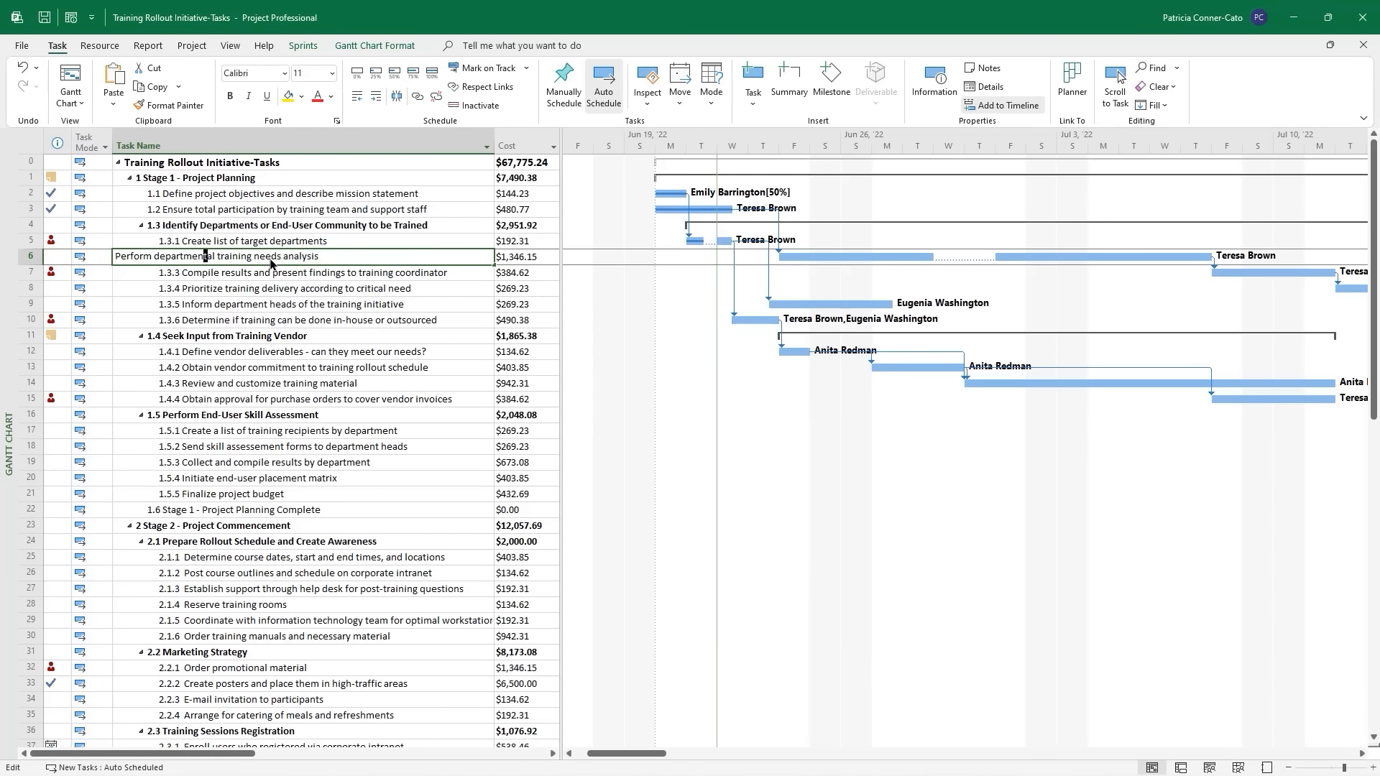
click(262, 318)
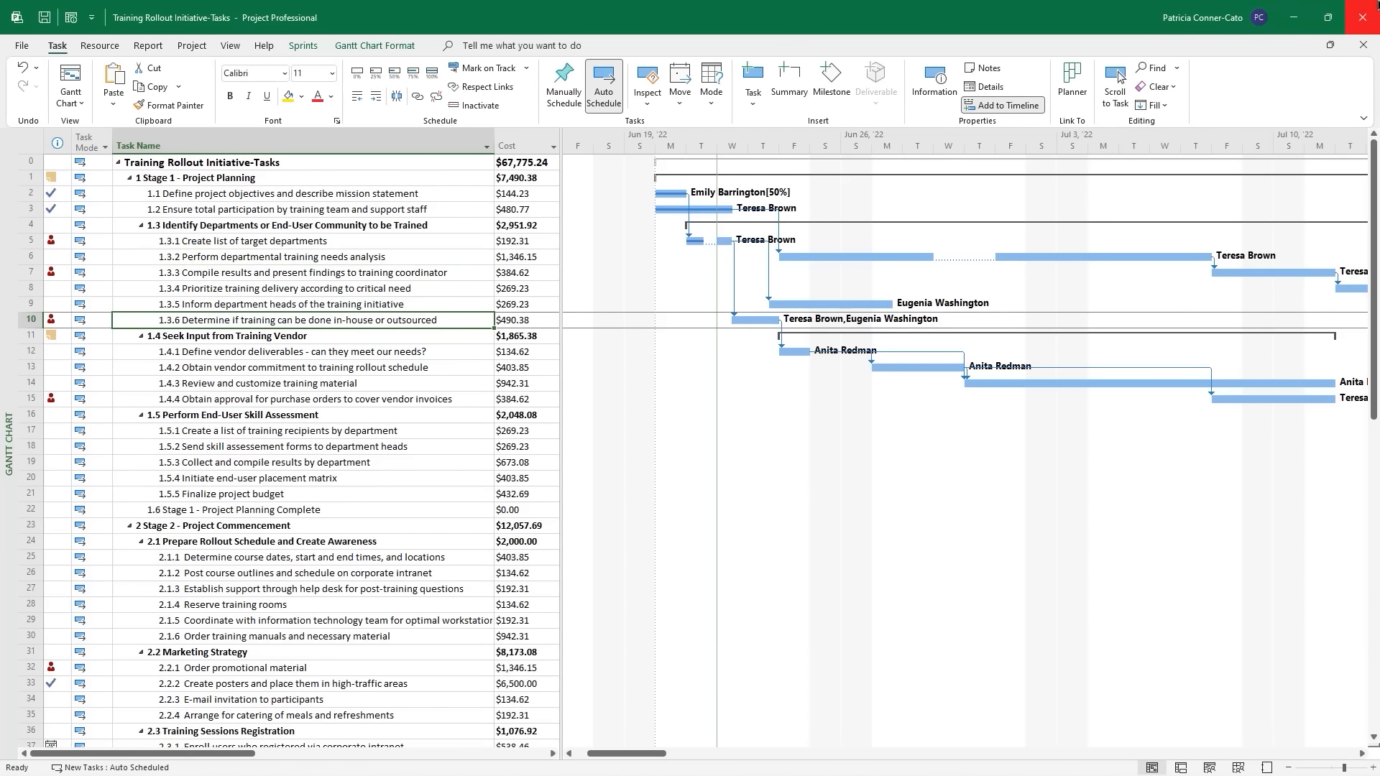
click(265, 260)
double_click(265, 260)
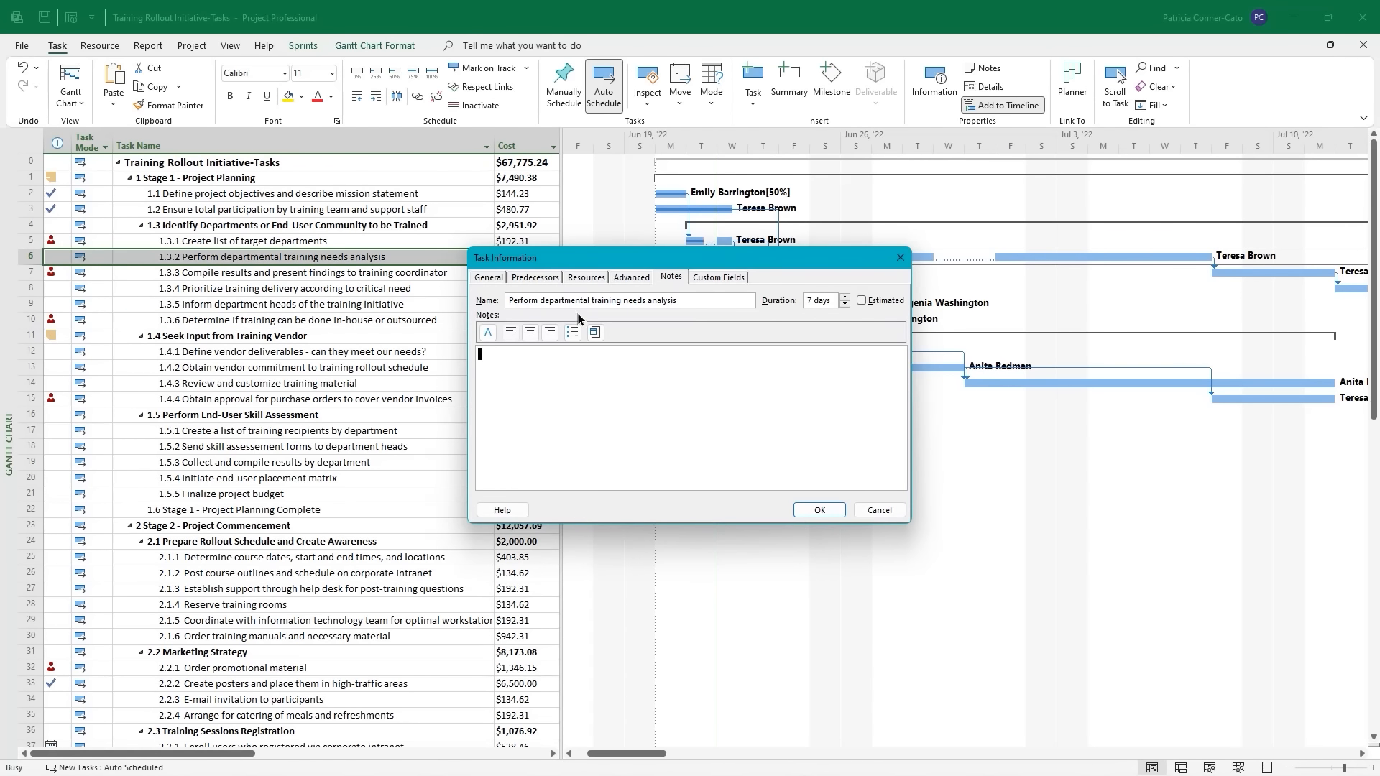
text(6/21/22 - tcc)
key(Return)
text(Teresa called out due to illness )
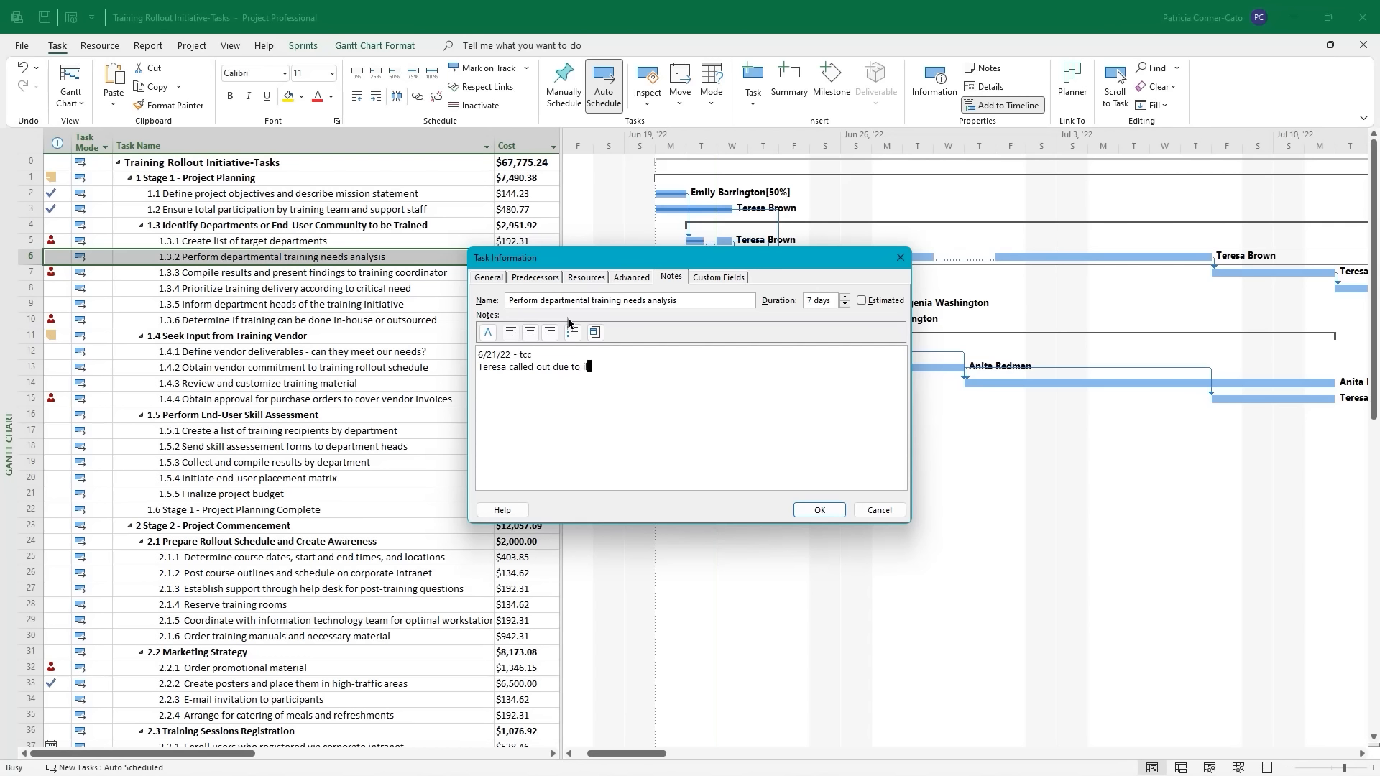
text(on 6/28-29/22)
click(823, 509)
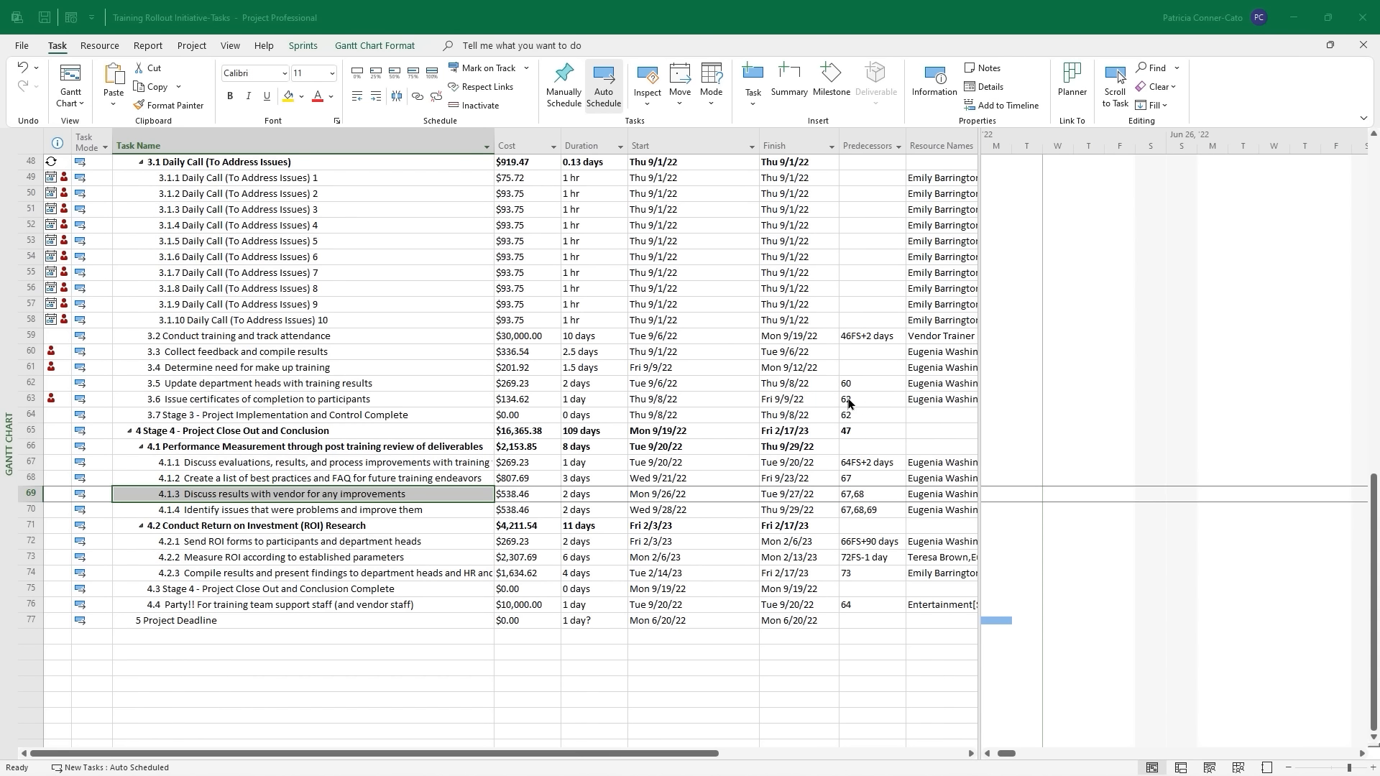
Open the advanced task information of task 4.1.3 "Discuss results with vendor for any improvements".
double_click(318, 496)
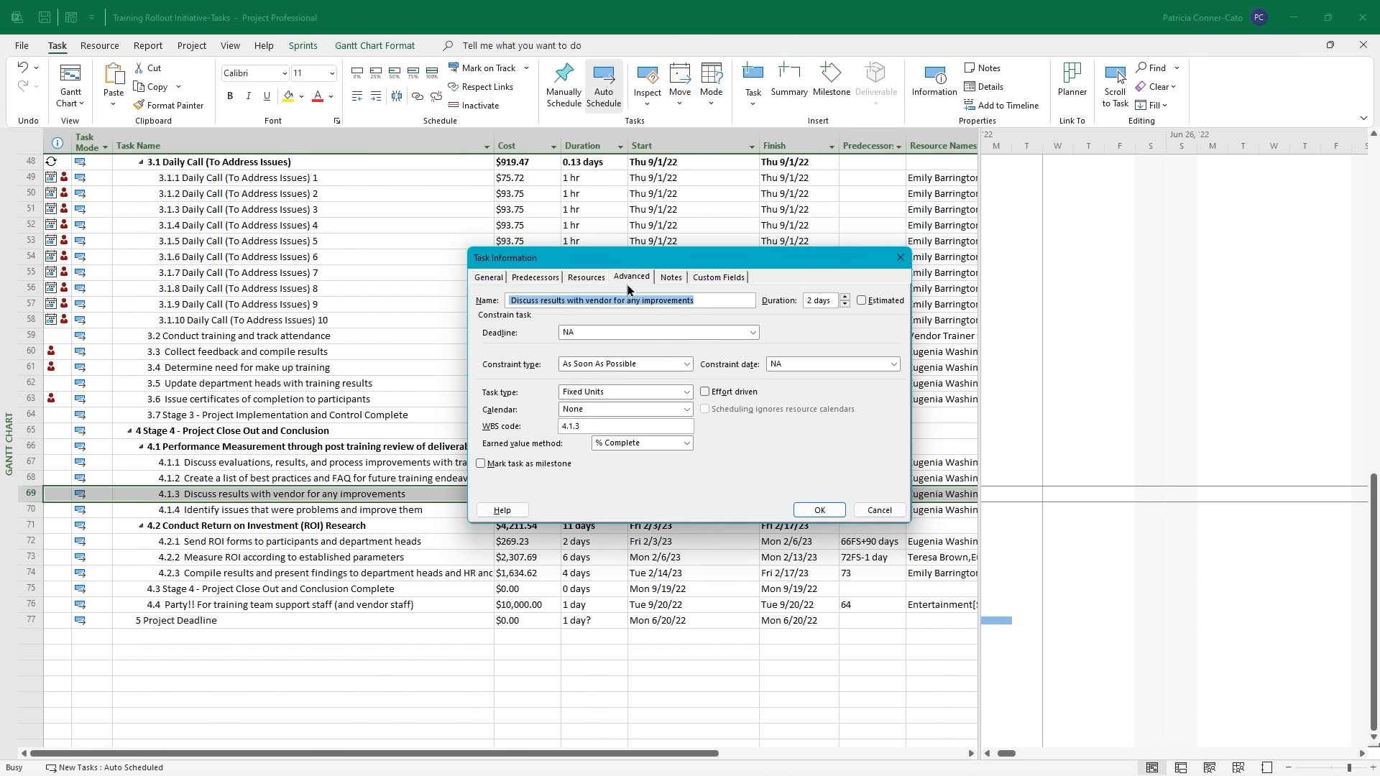
click(631, 278)
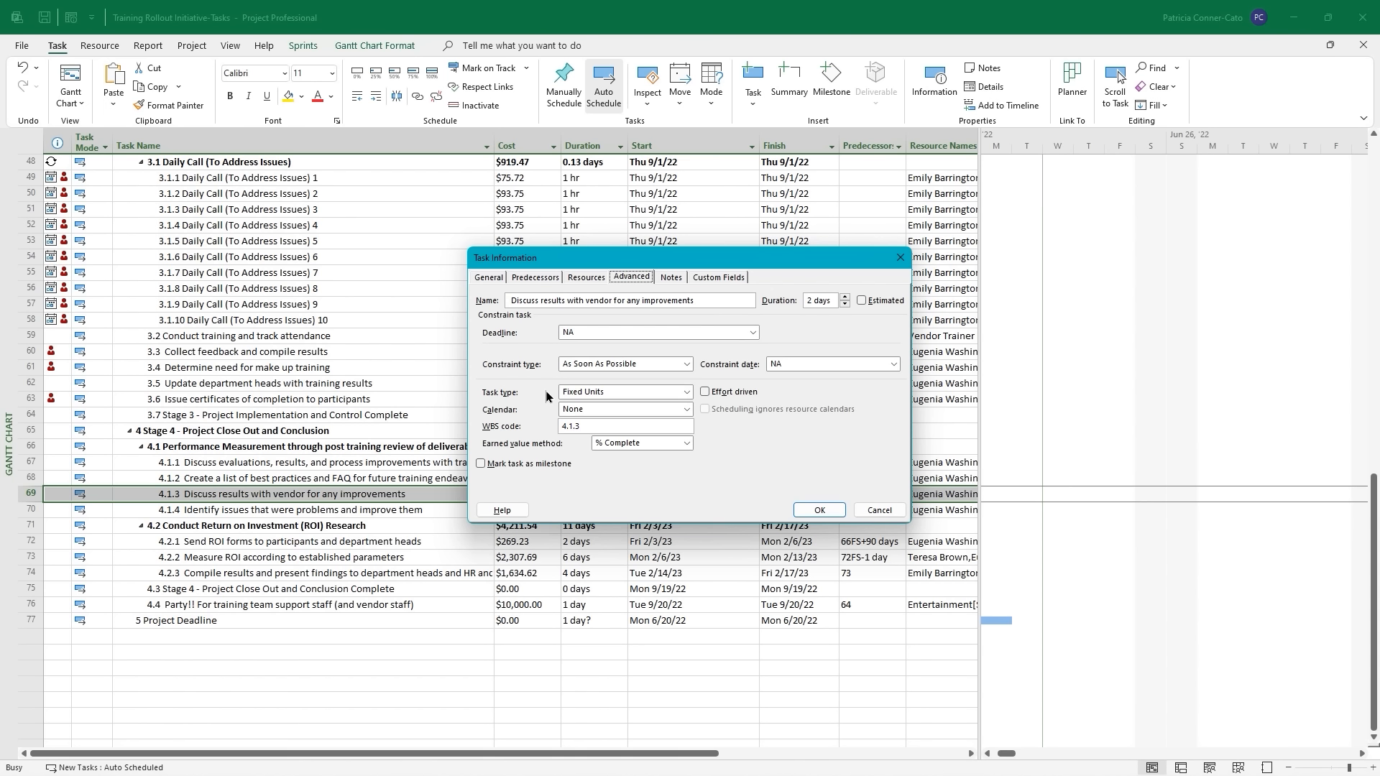
Try Finish No Earlier Than as the constraint type for task 4.1.3.
click(687, 364)
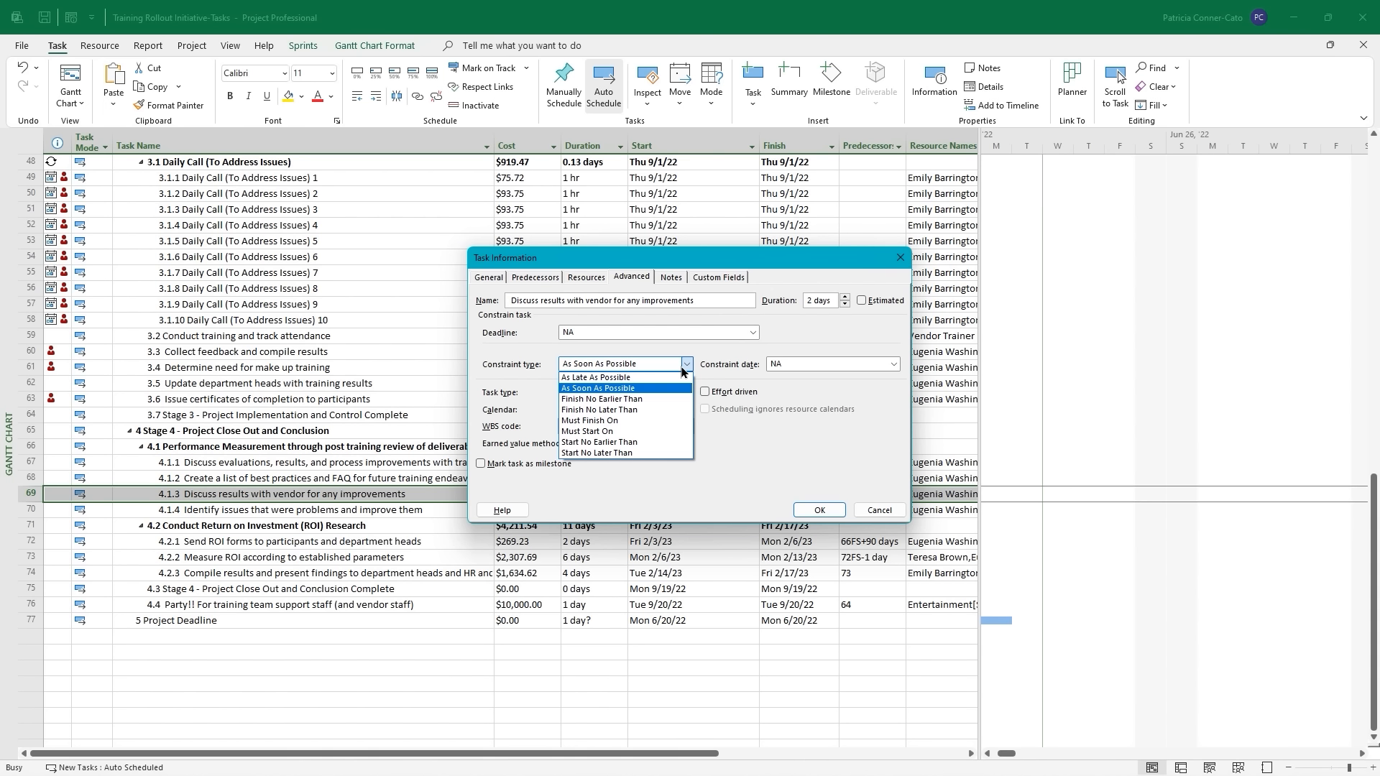
click(619, 399)
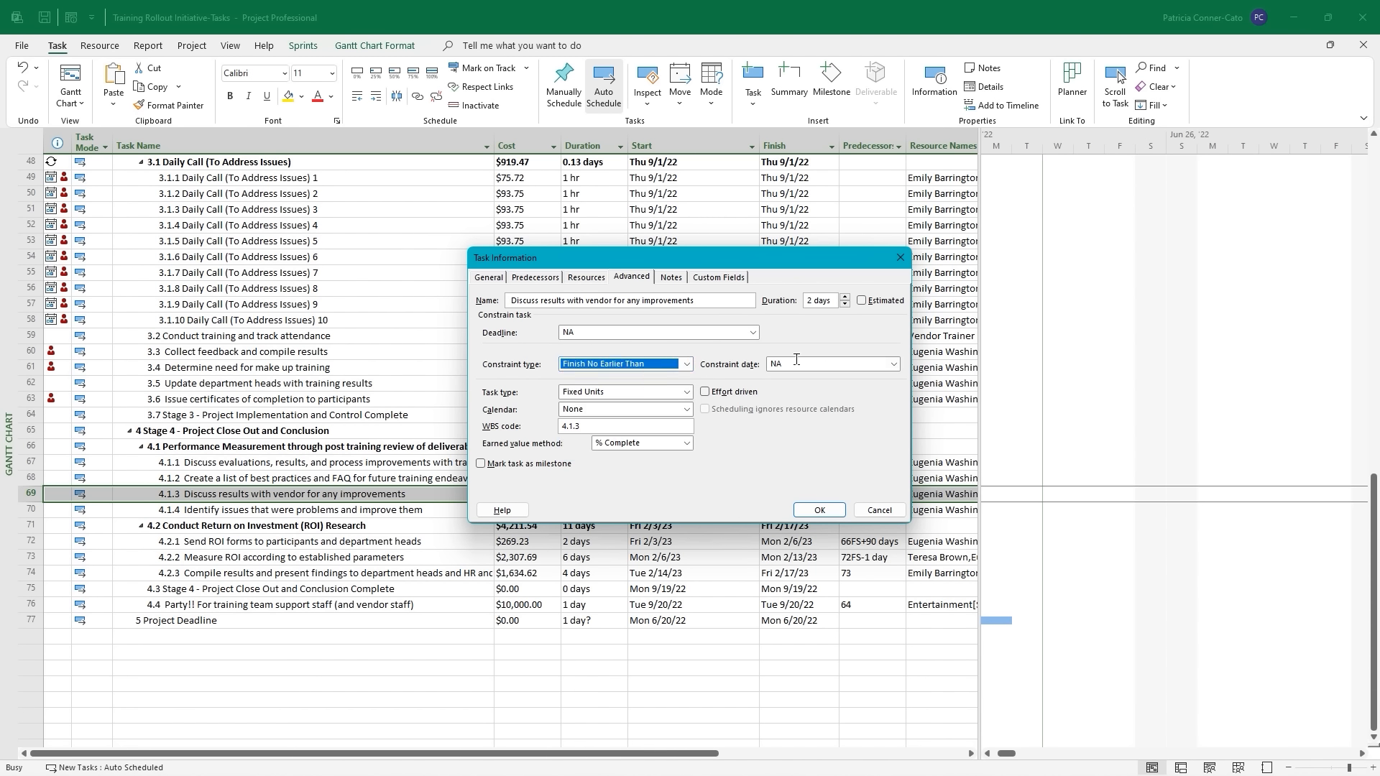
click(899, 367)
click(898, 367)
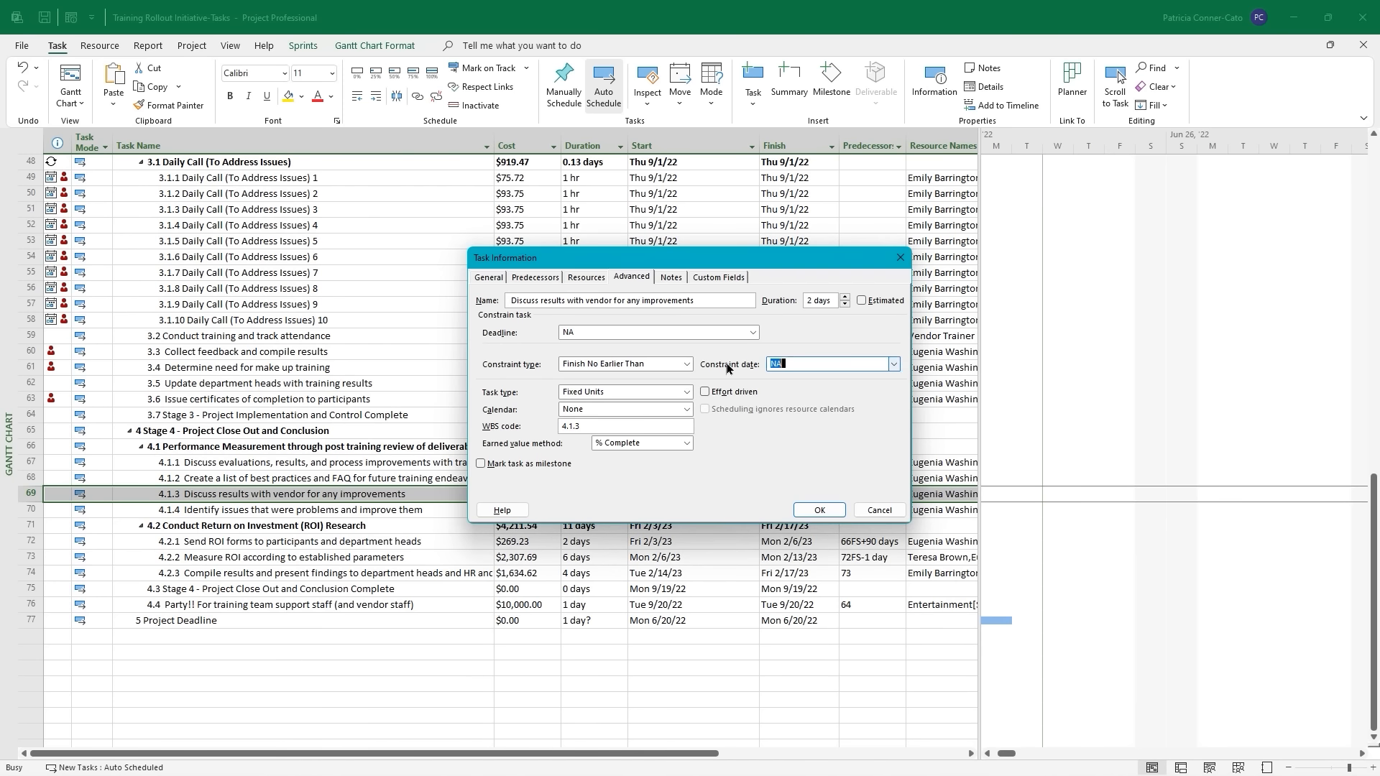
click(687, 364)
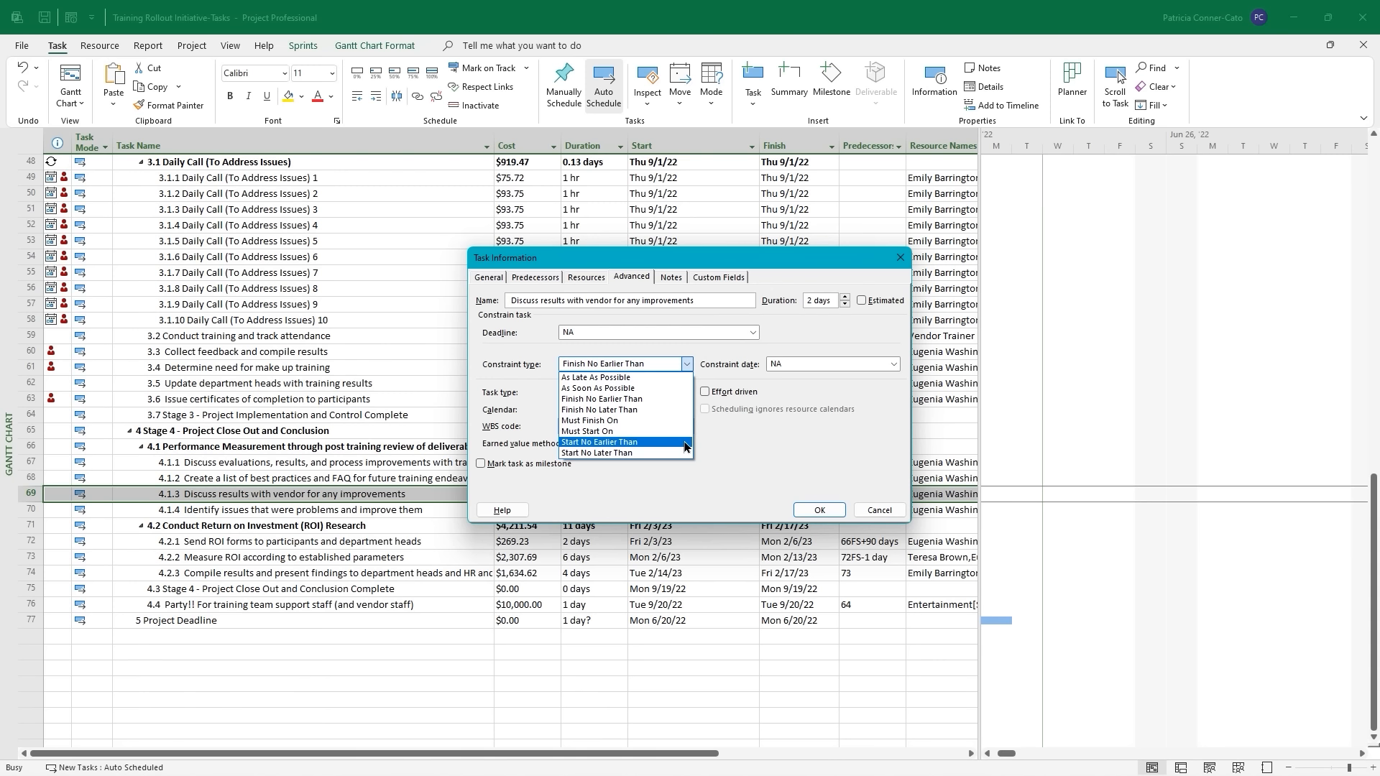
click(758, 262)
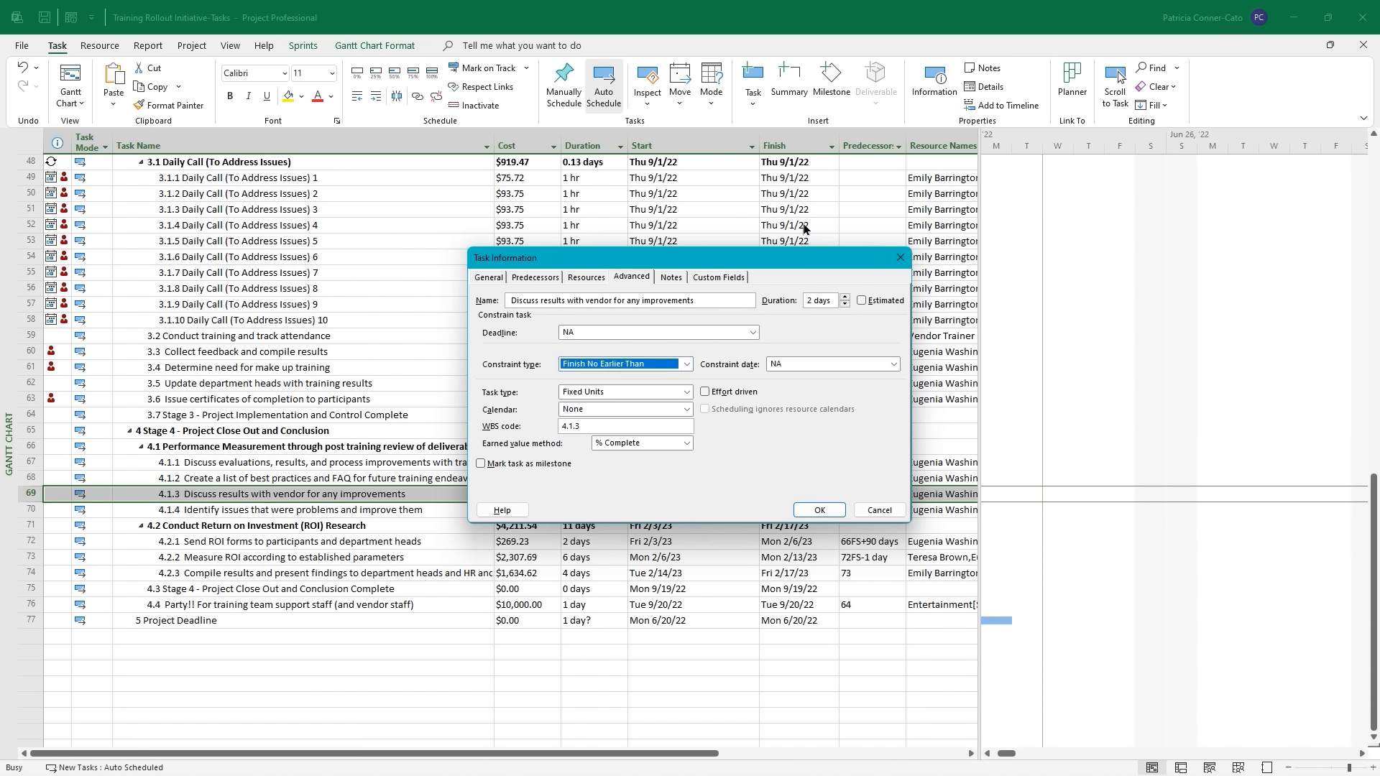
Constrain task 4.1.3 to Start No Earlier Than with a constraint date of Thu 10/6/2022.
drag(799, 258, 963, 167)
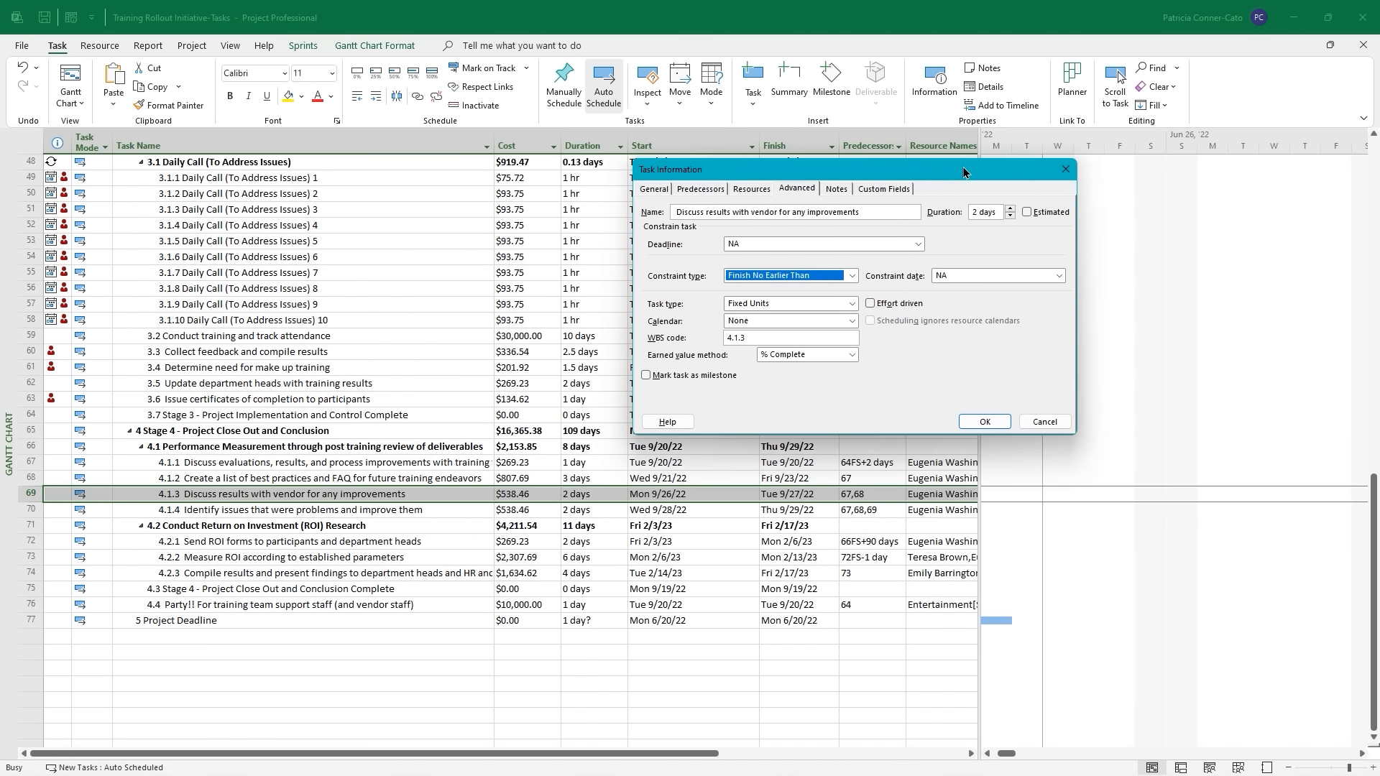
click(851, 277)
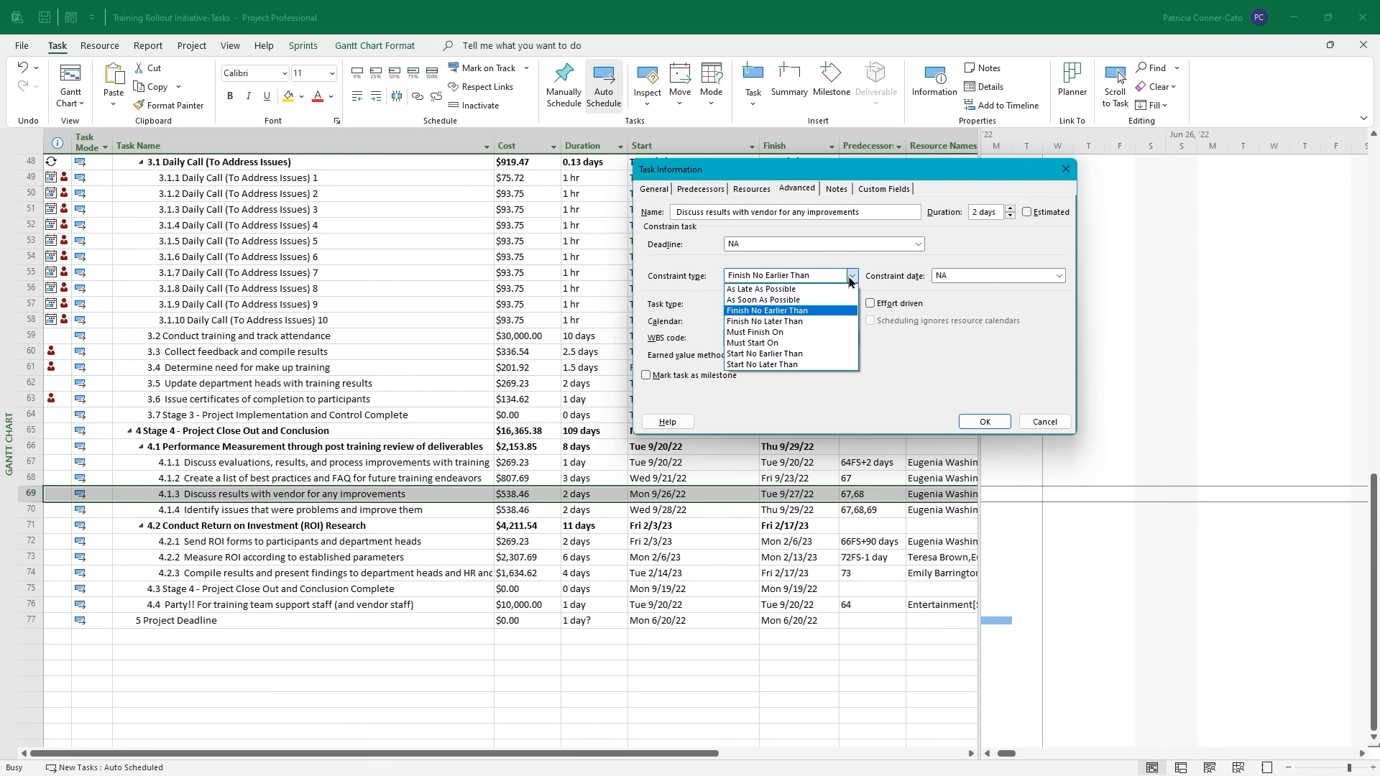
click(794, 355)
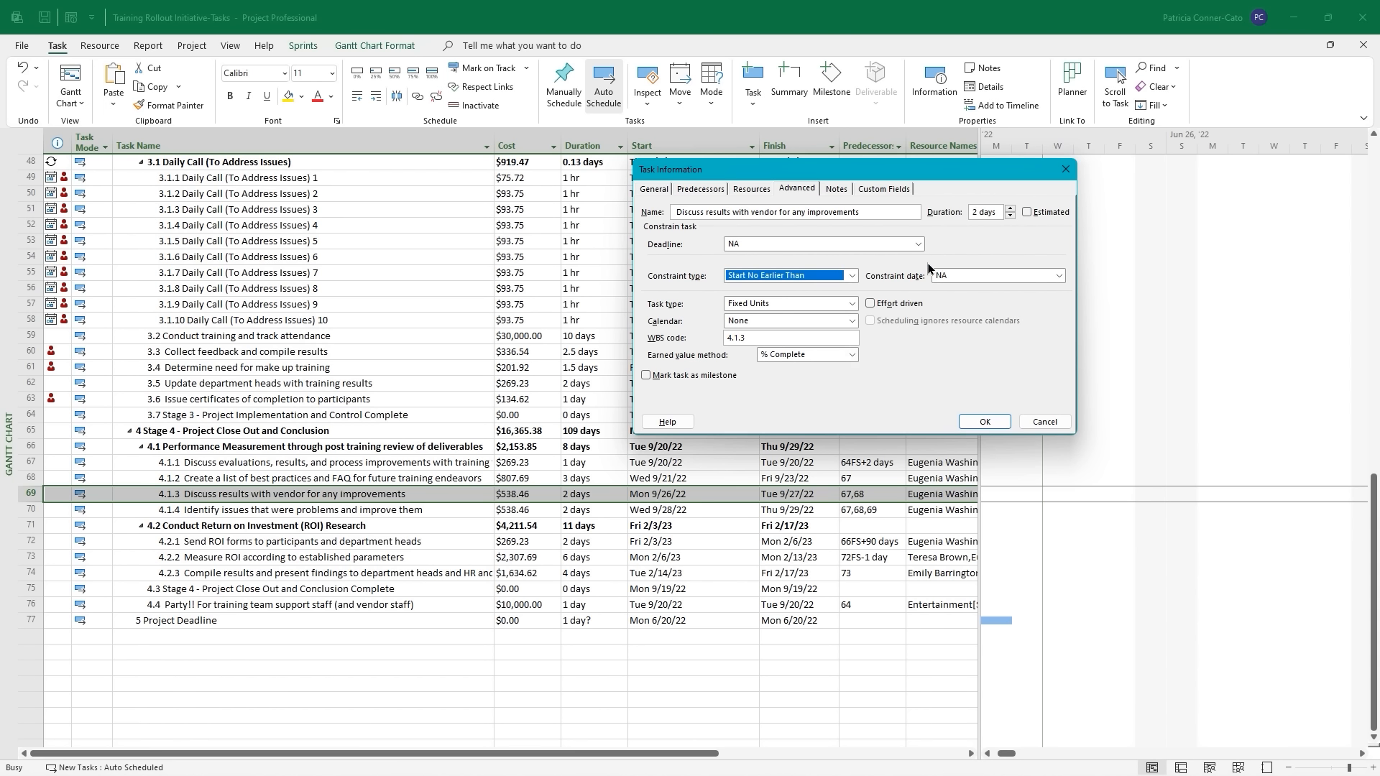
click(1060, 276)
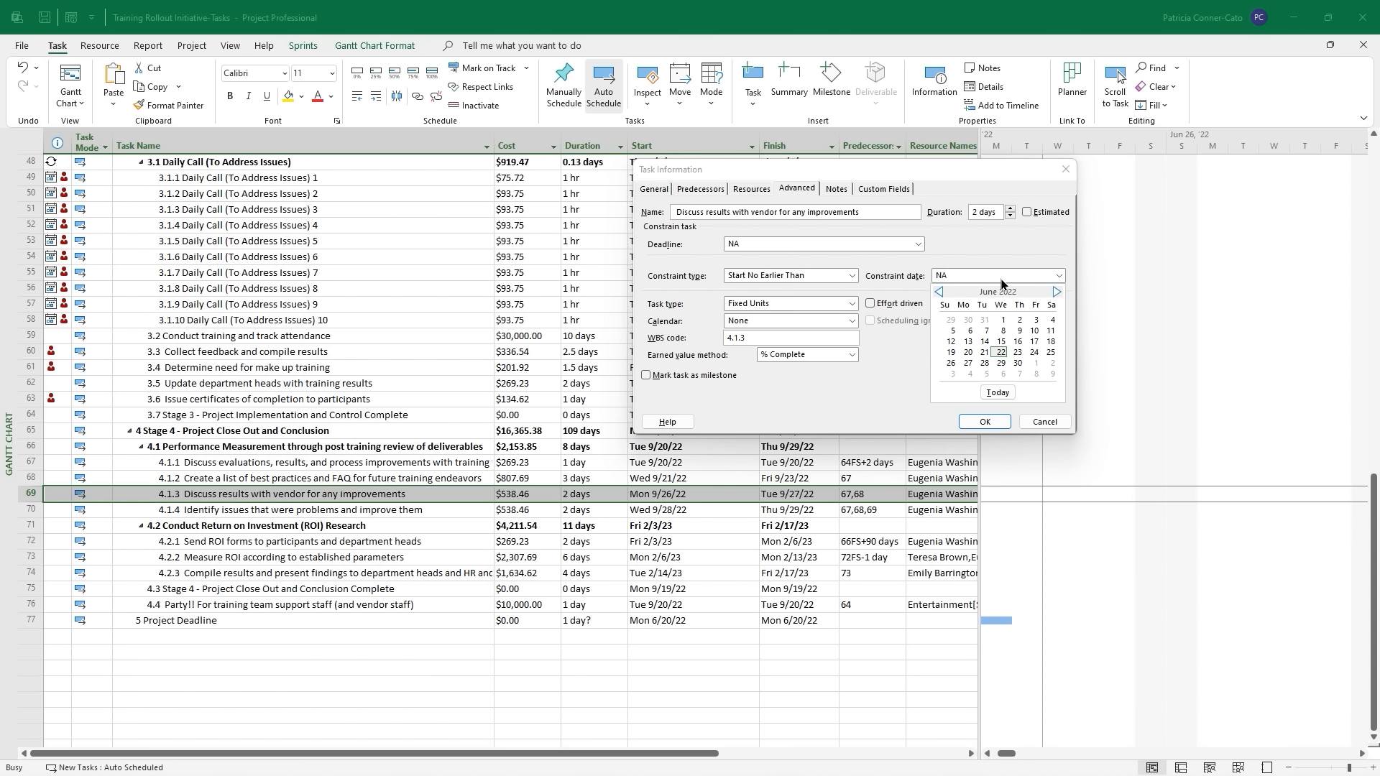
click(1056, 292)
click(1057, 291)
click(1056, 292)
click(1016, 374)
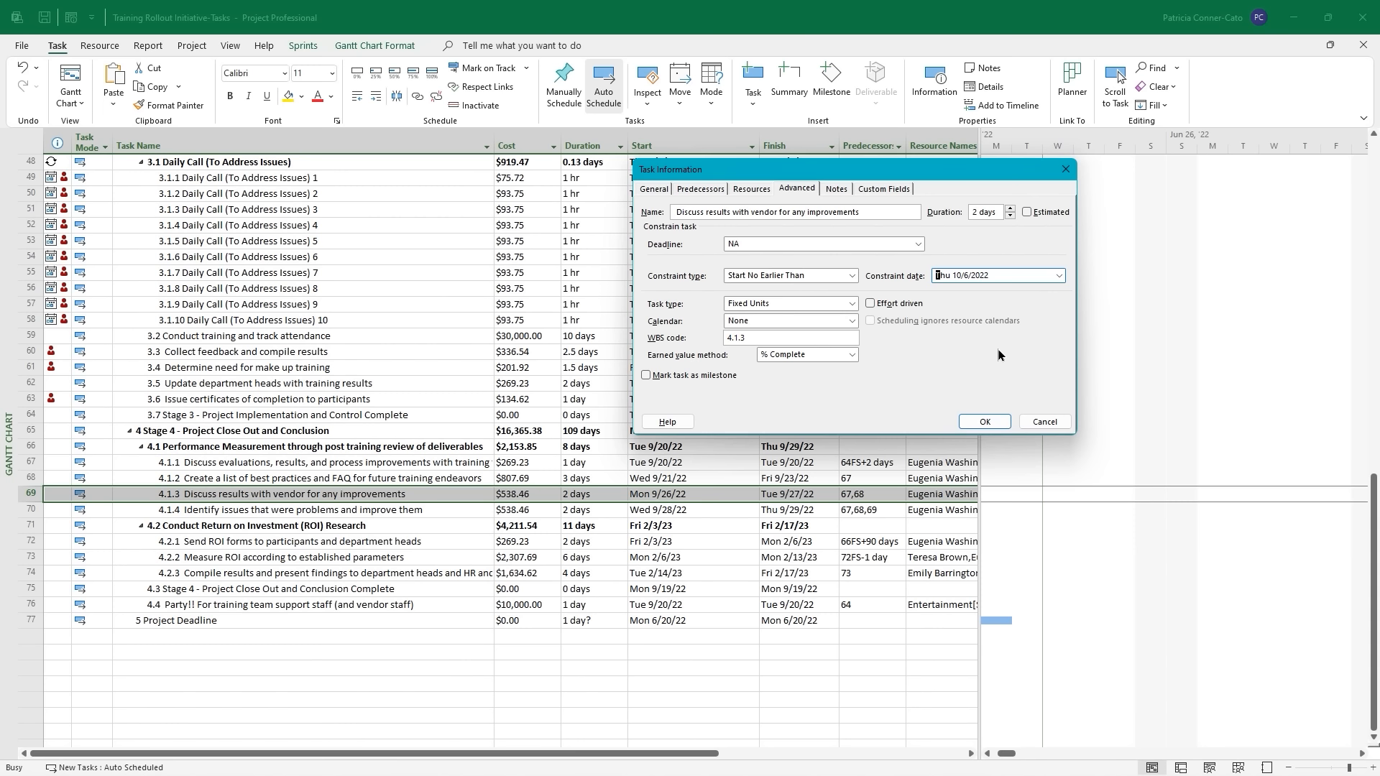
click(985, 422)
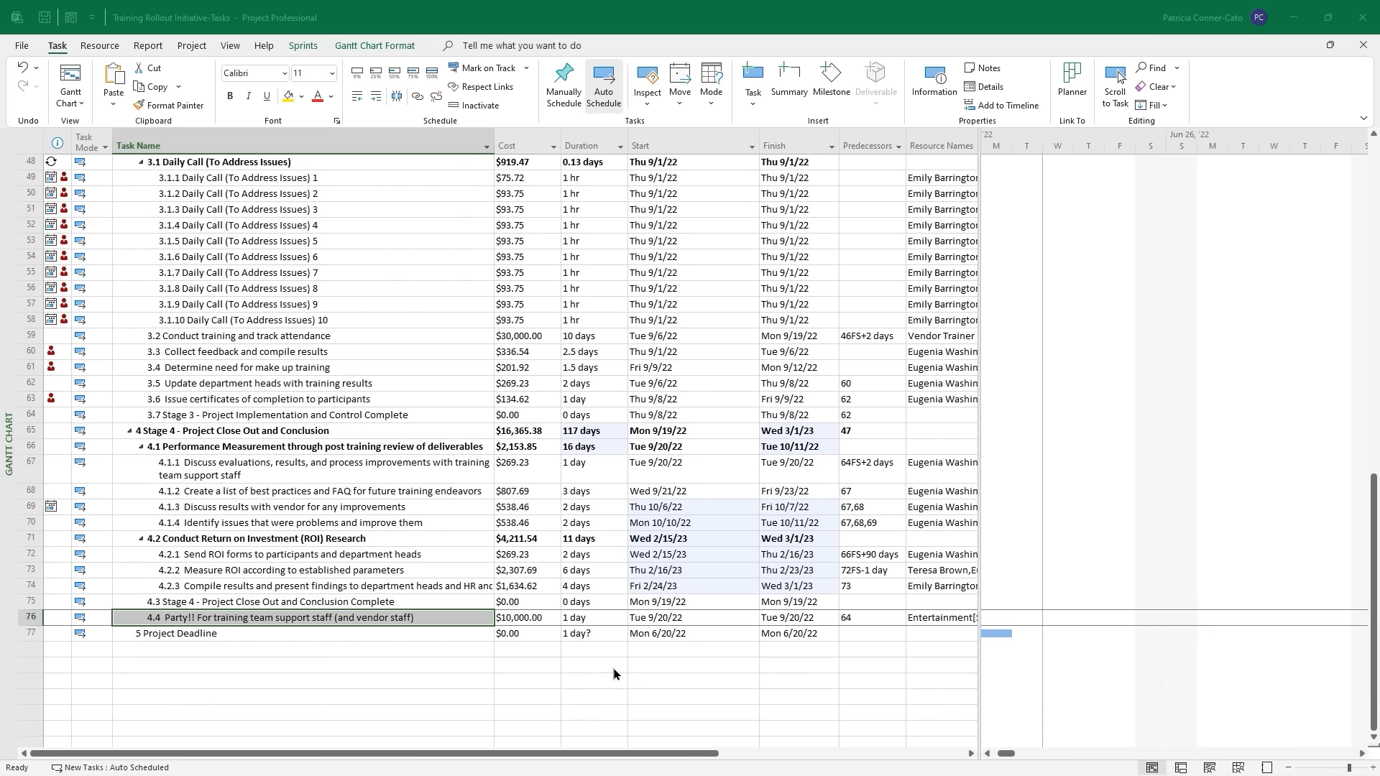
Reschedule the 4.4 Party!! task to Sat 9/24/22, accepting removal of its predecessor link and a start on Mon 9/26/22.
click(690, 620)
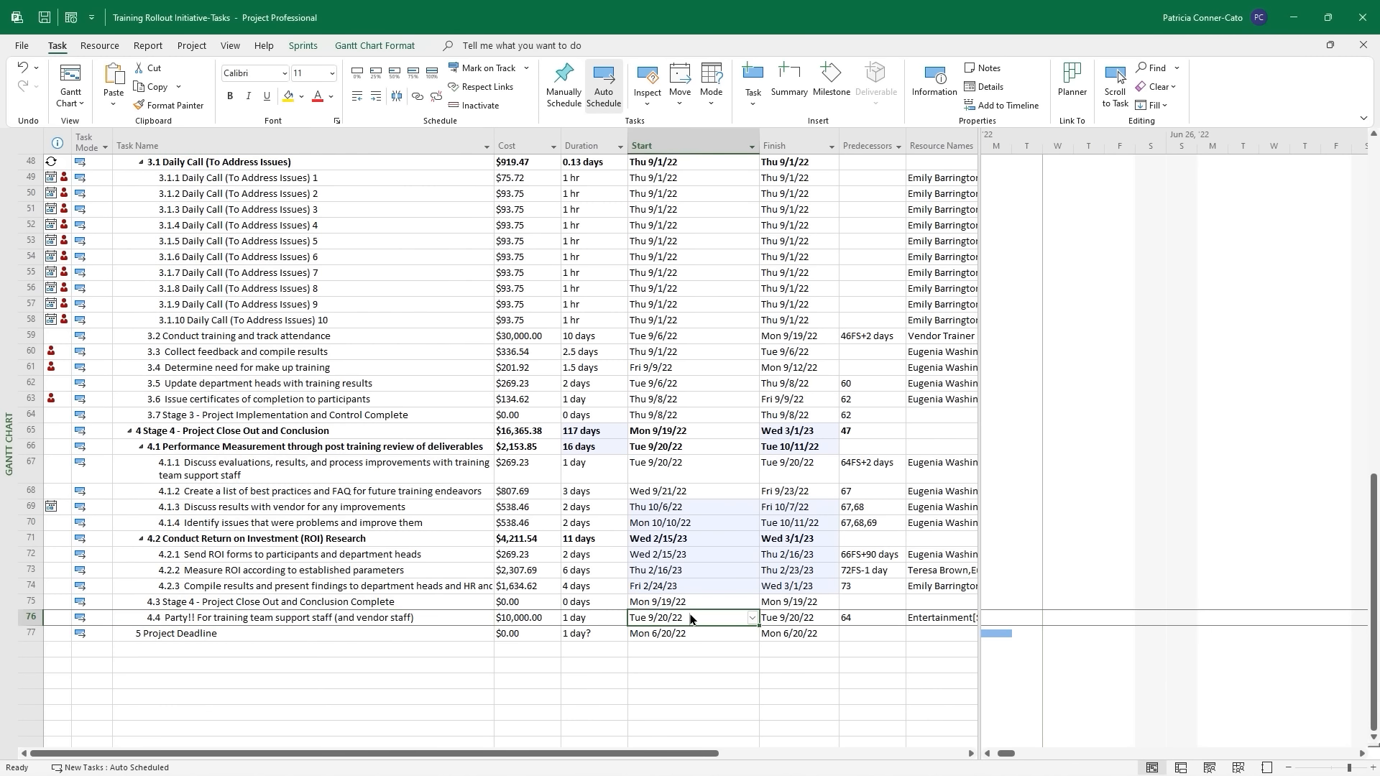
click(752, 619)
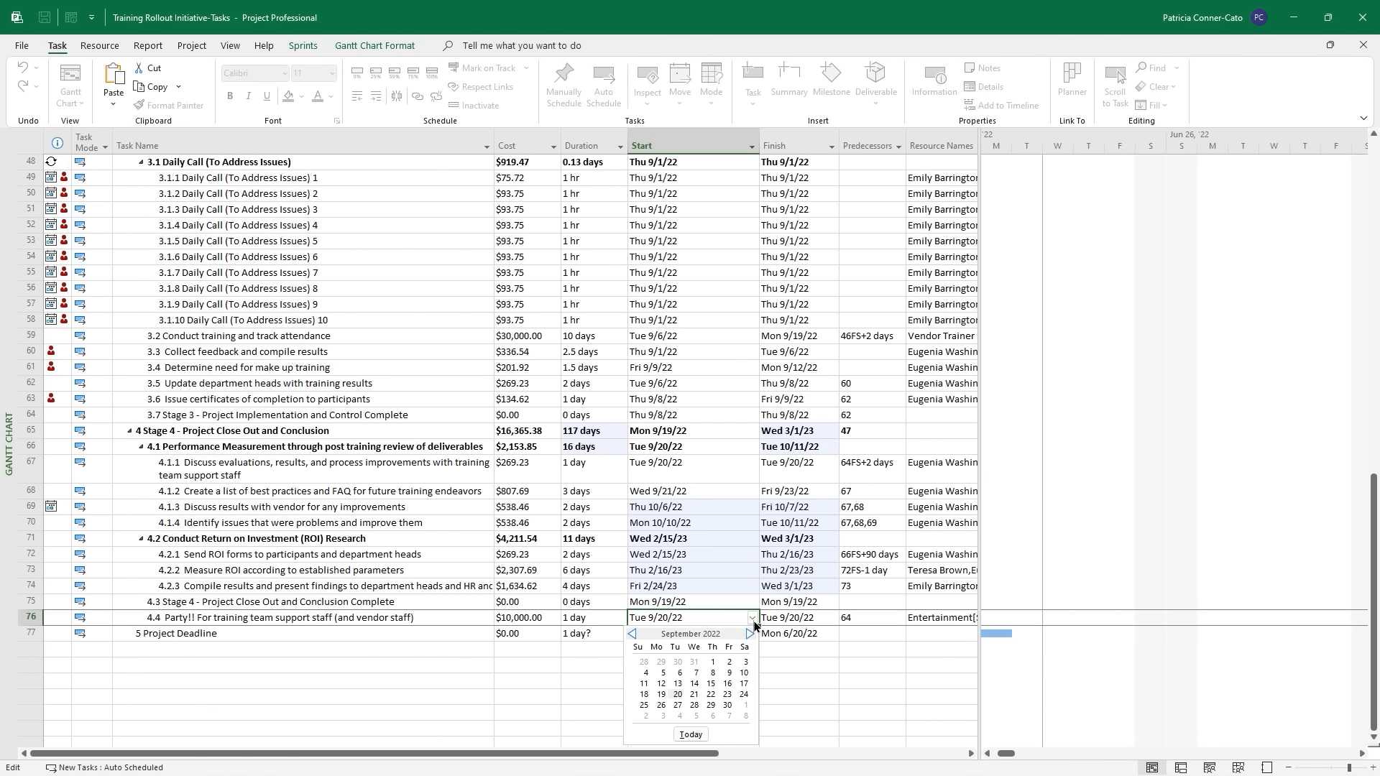
click(743, 695)
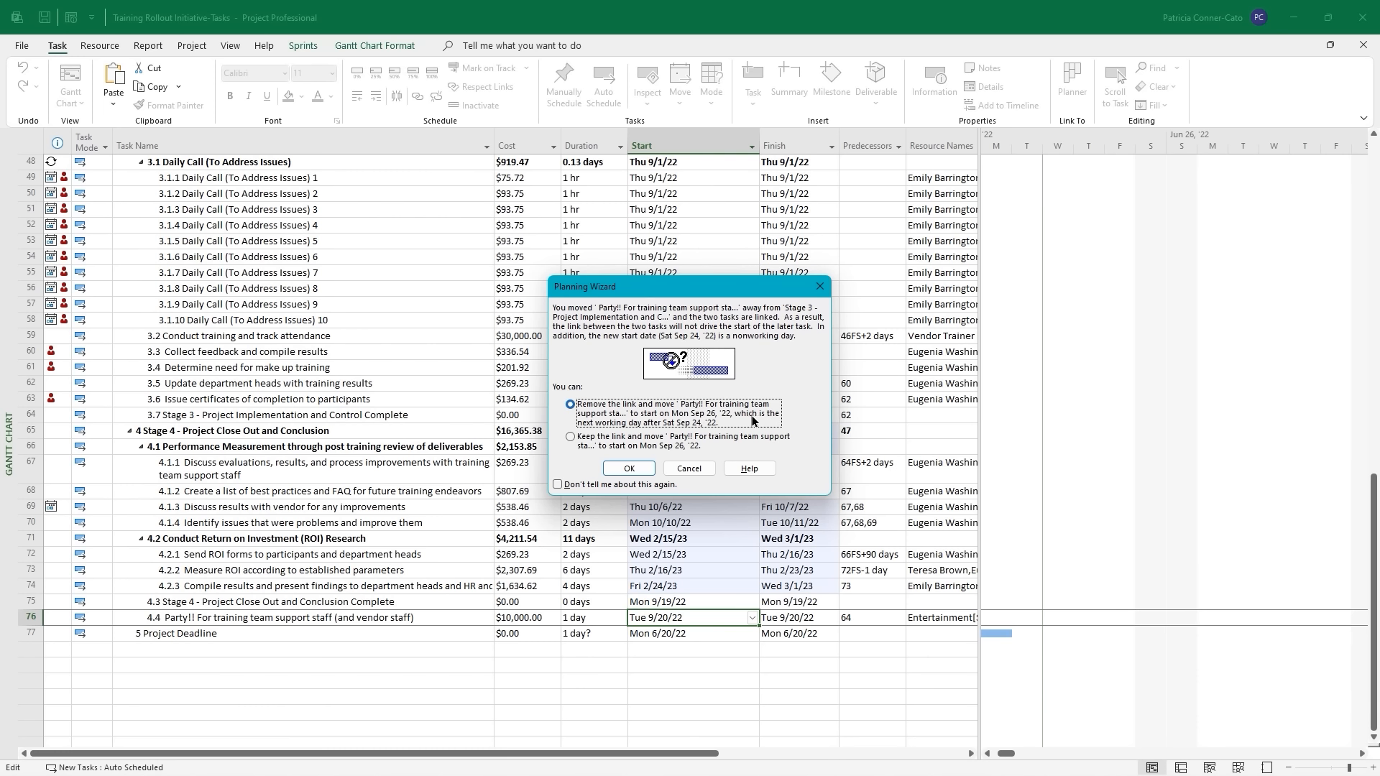
click(630, 469)
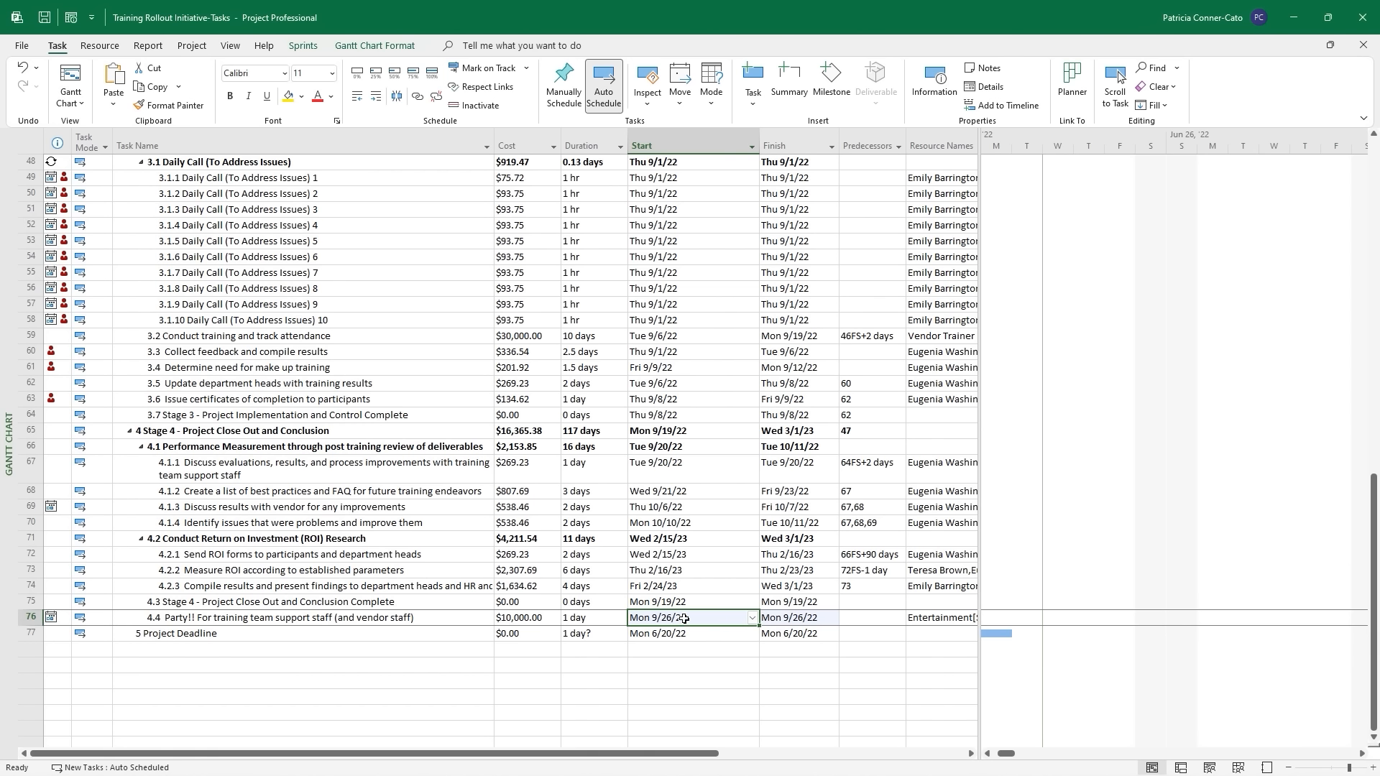
Set the 4.4 Party!! task's start to Sat 9/24/22 and make that Saturday a working day.
click(751, 619)
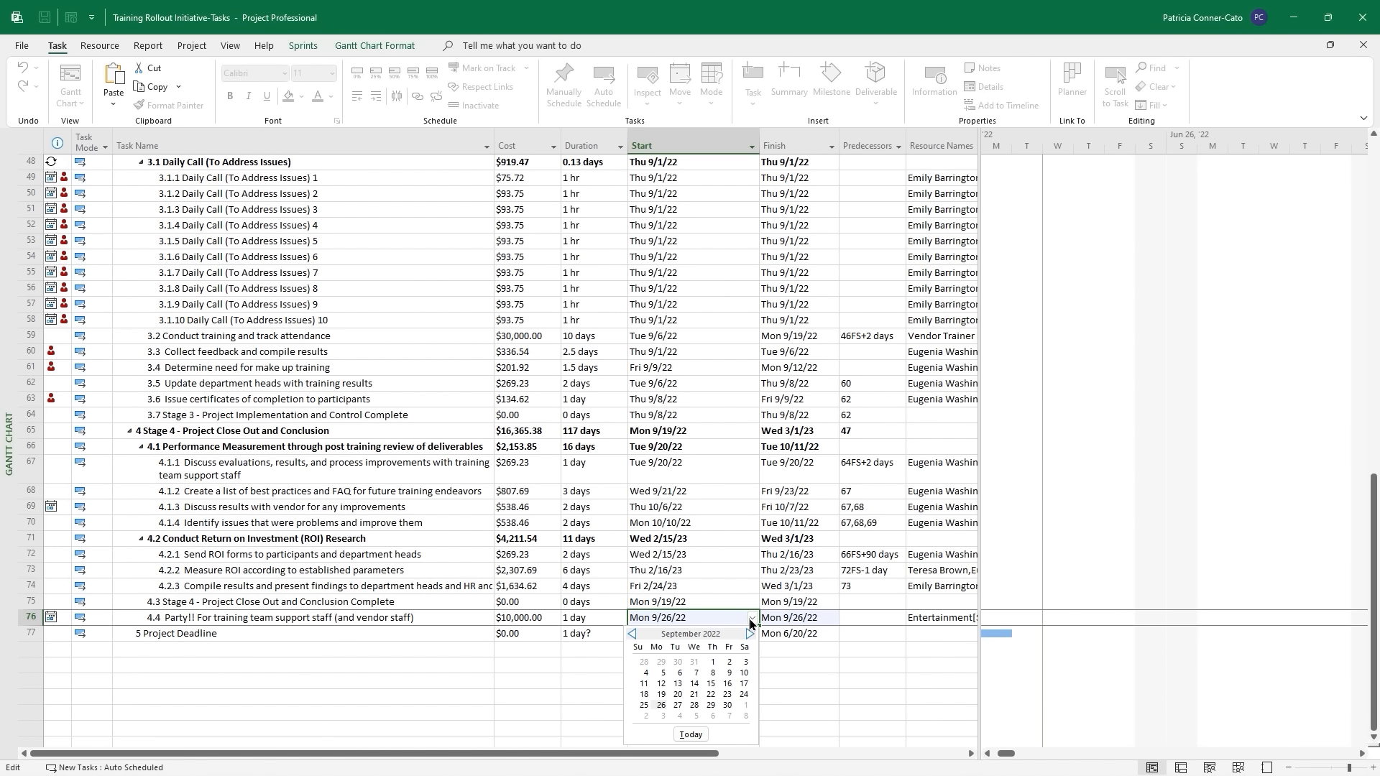
click(744, 695)
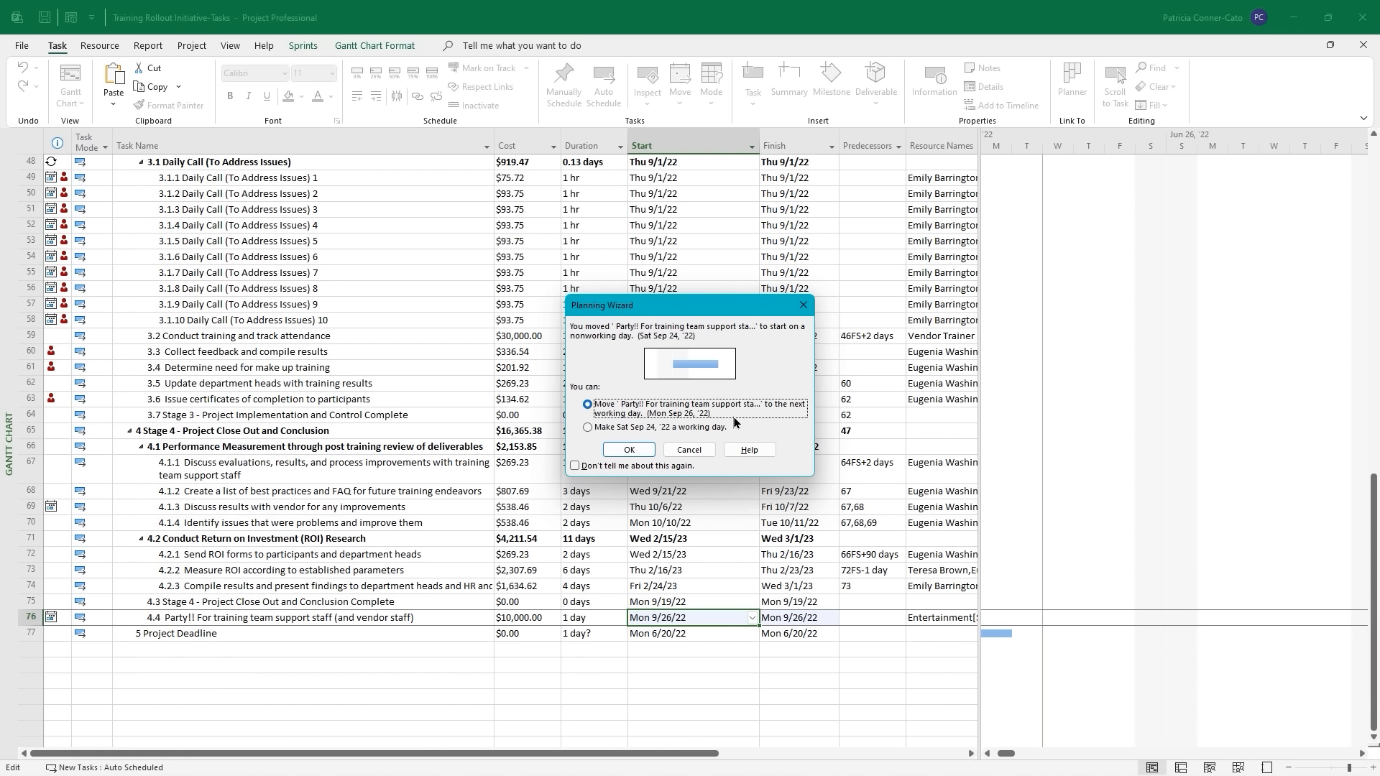
click(588, 428)
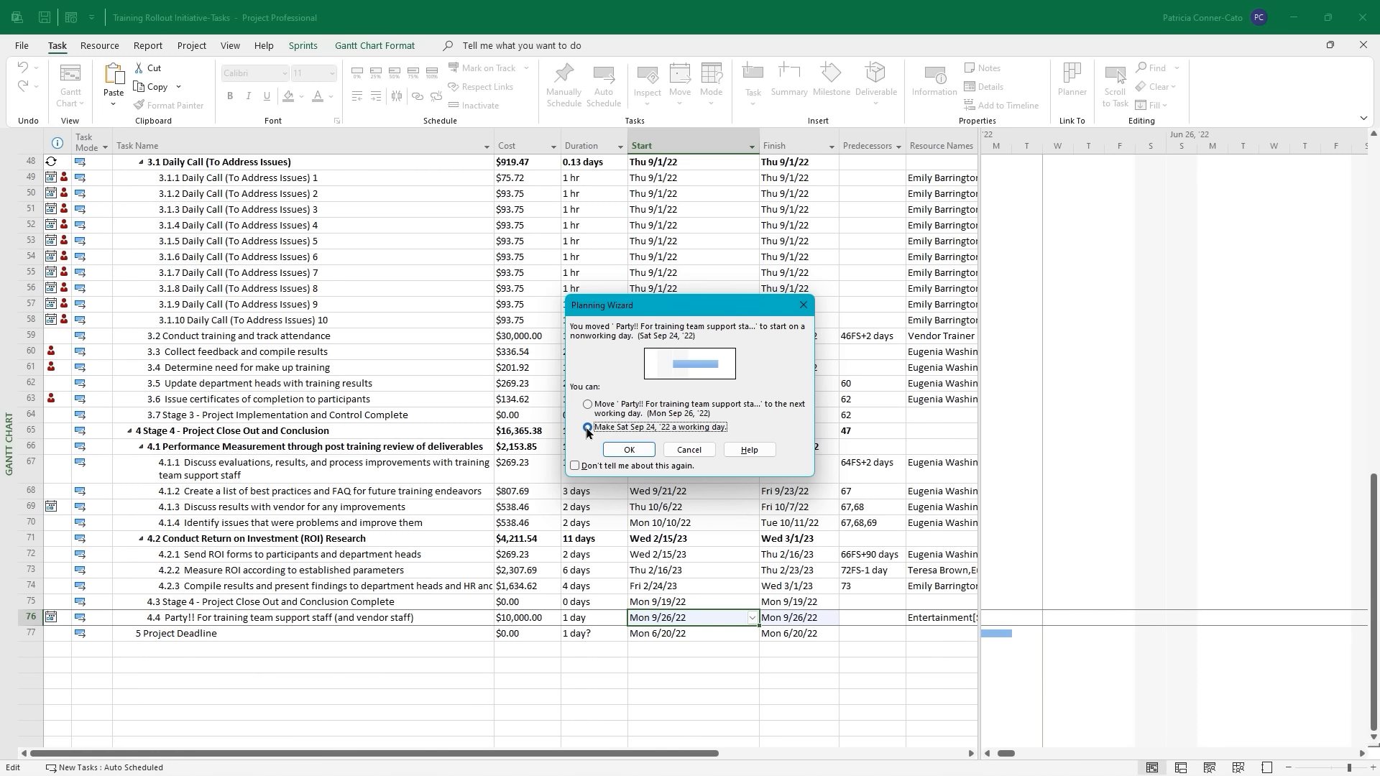
click(630, 450)
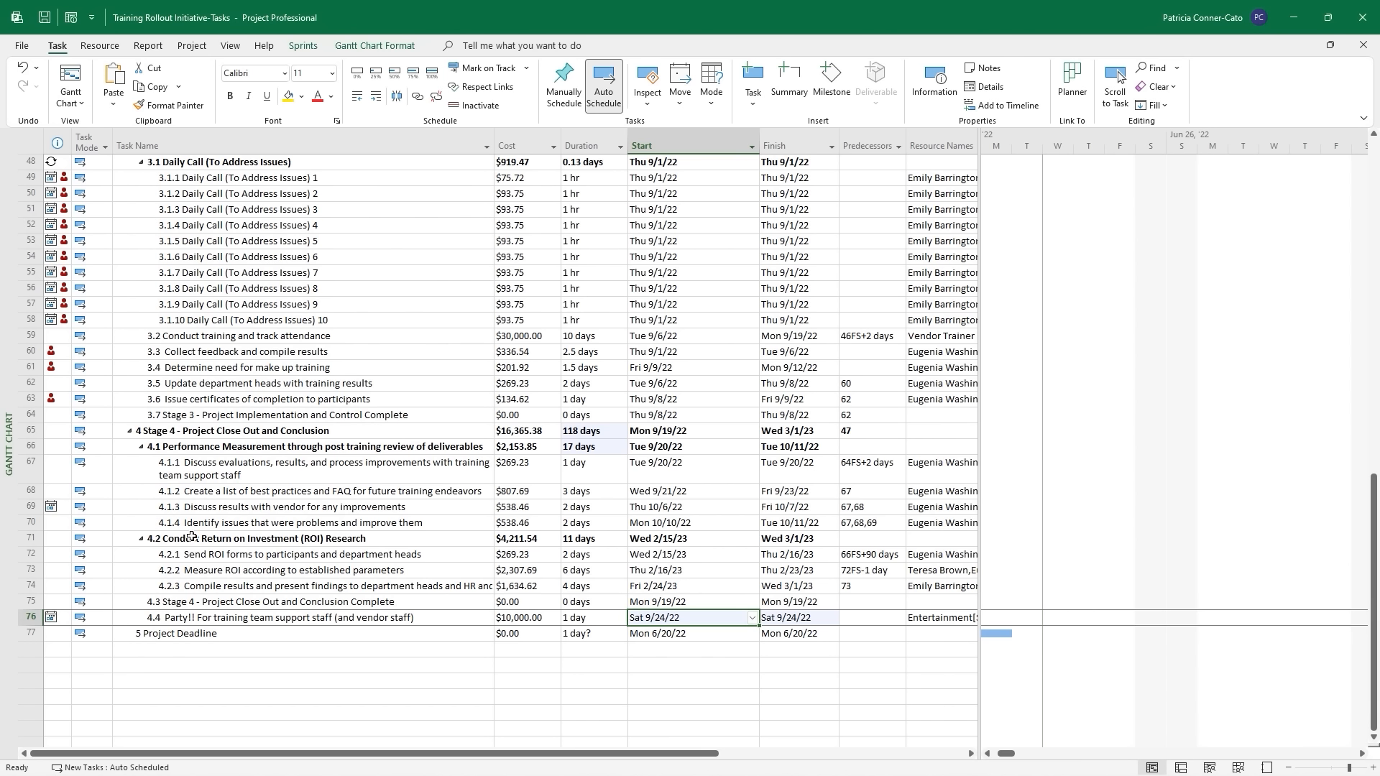
mouse_move(49, 617)
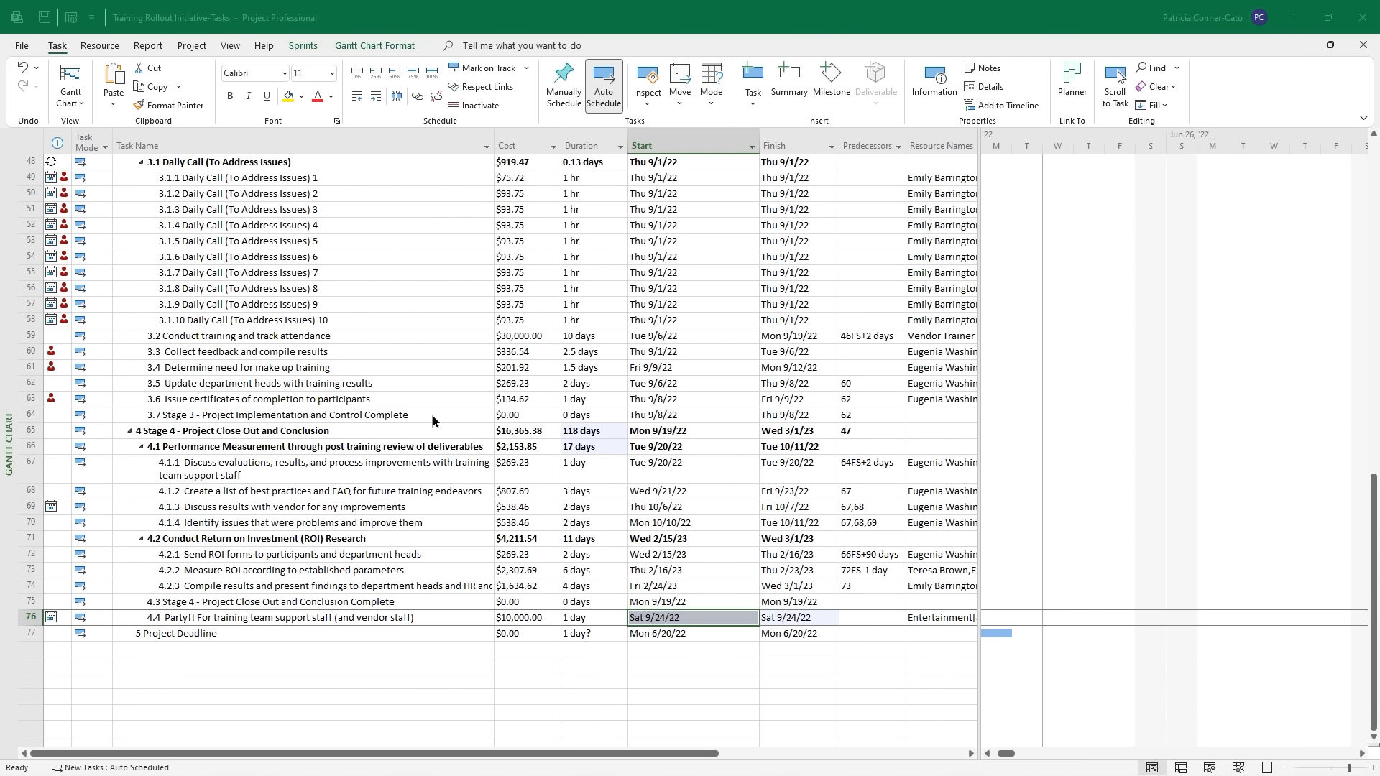
Inactivate the Stage 4 tasks in rows 65 to 68 and 70 to 75, leaving rows 69 and 76 out of the selection.
click(335, 471)
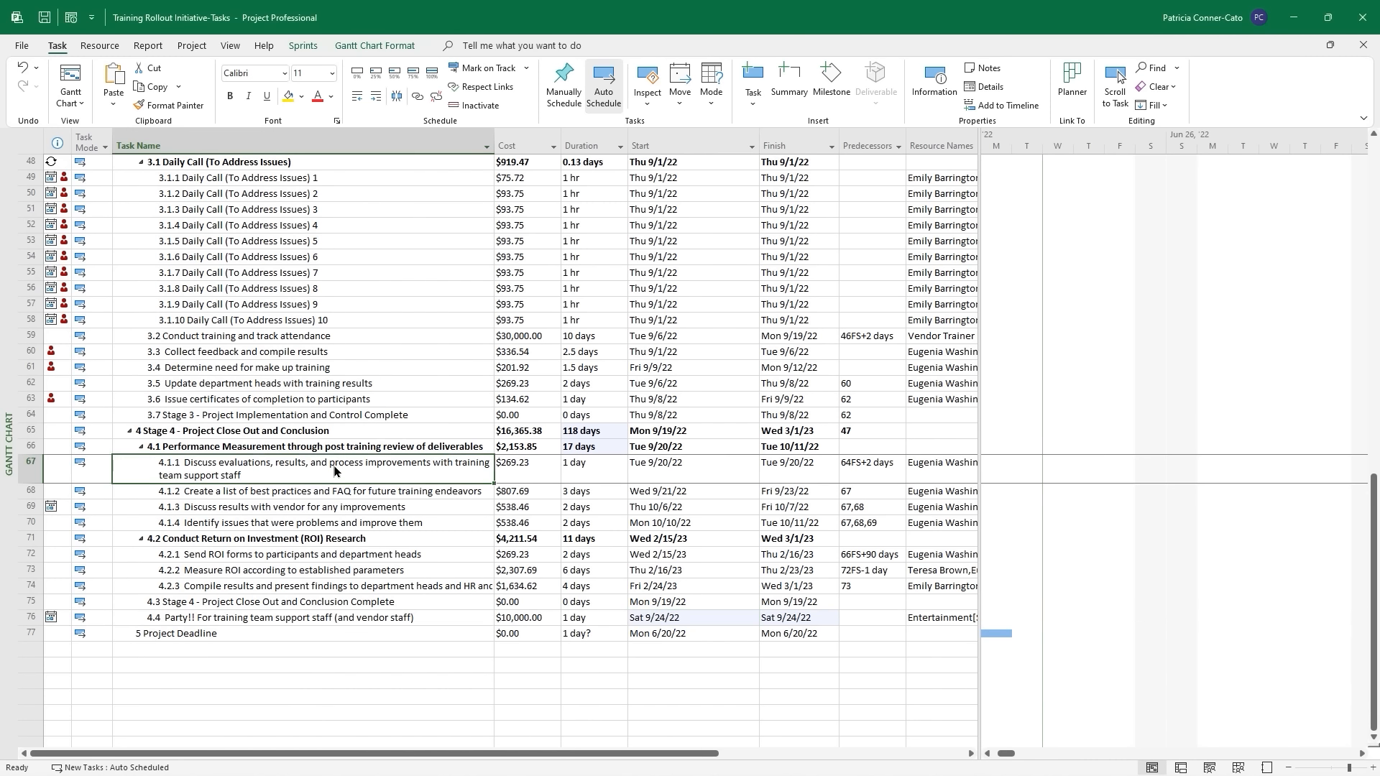
click(347, 525)
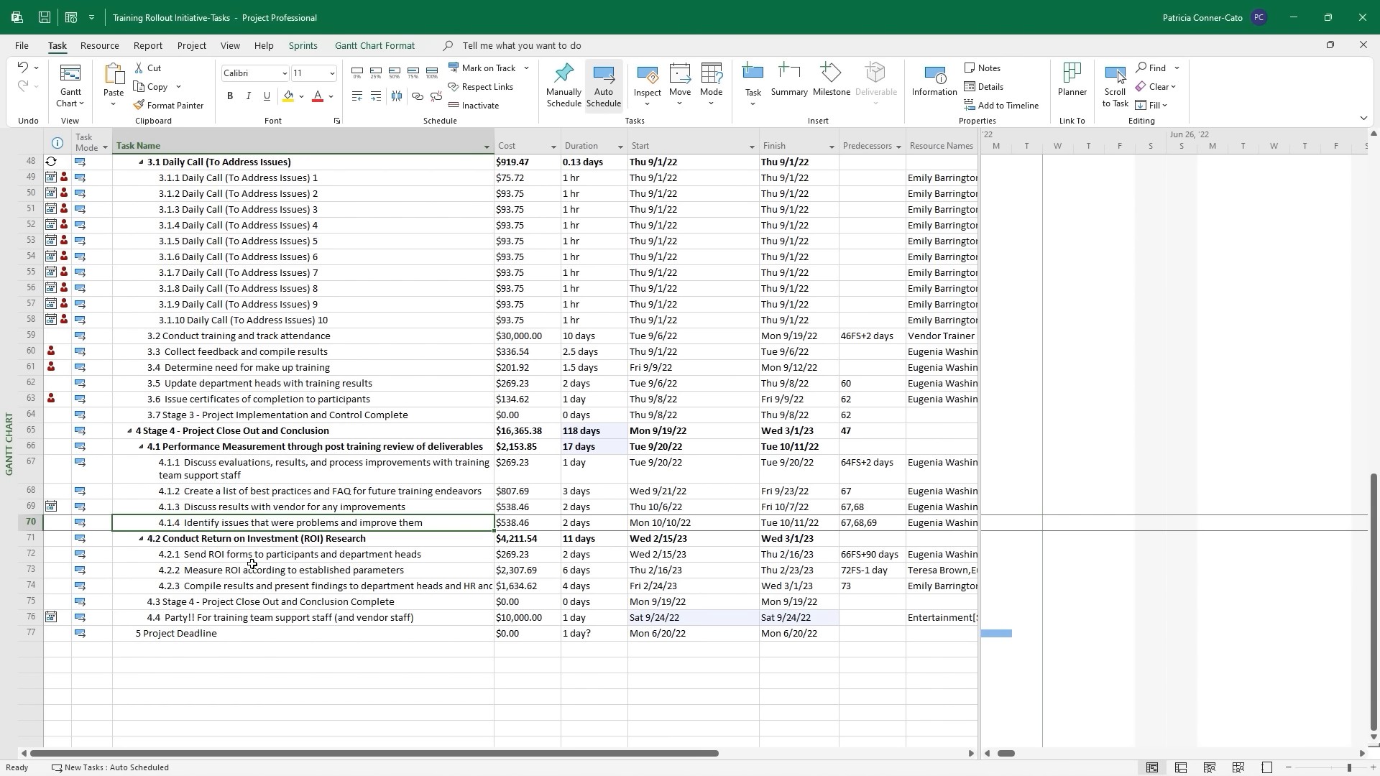
click(33, 430)
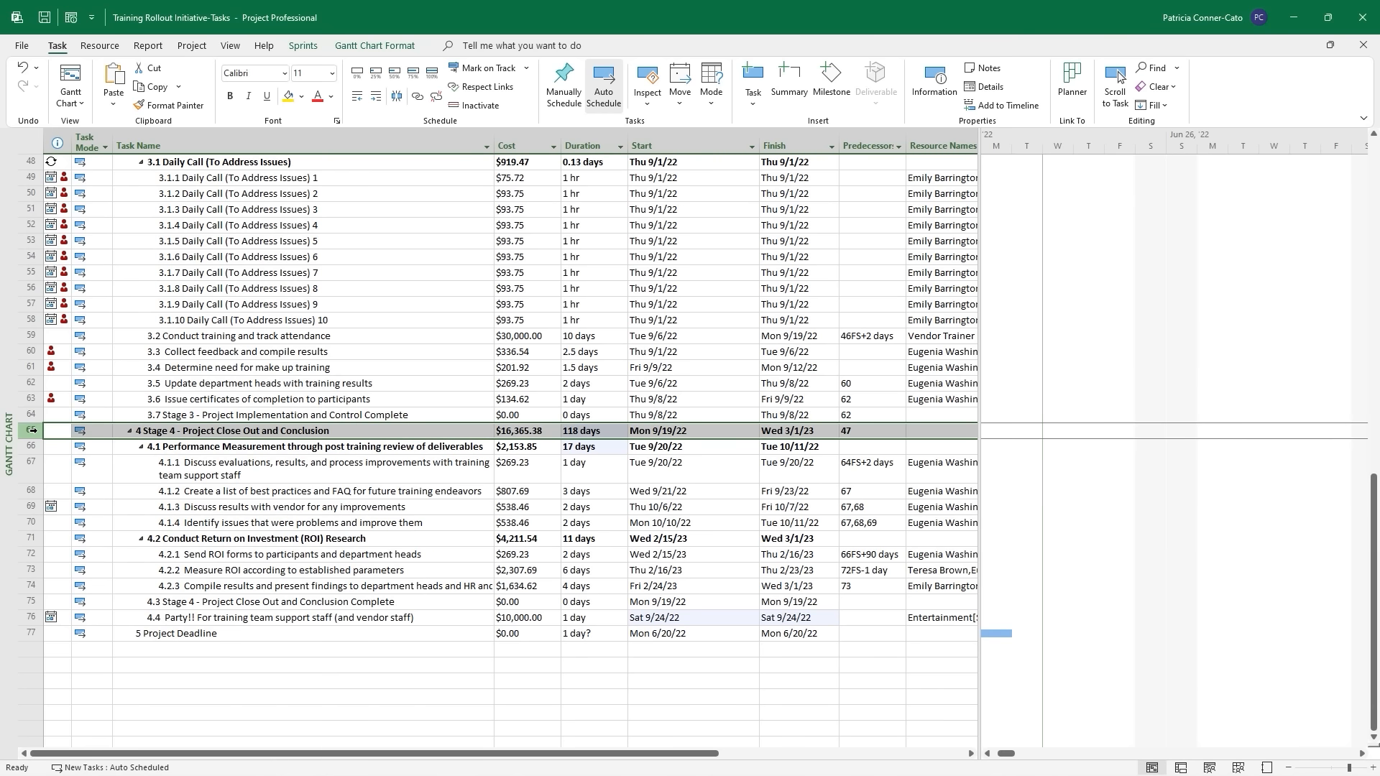
drag(33, 430, 33, 489)
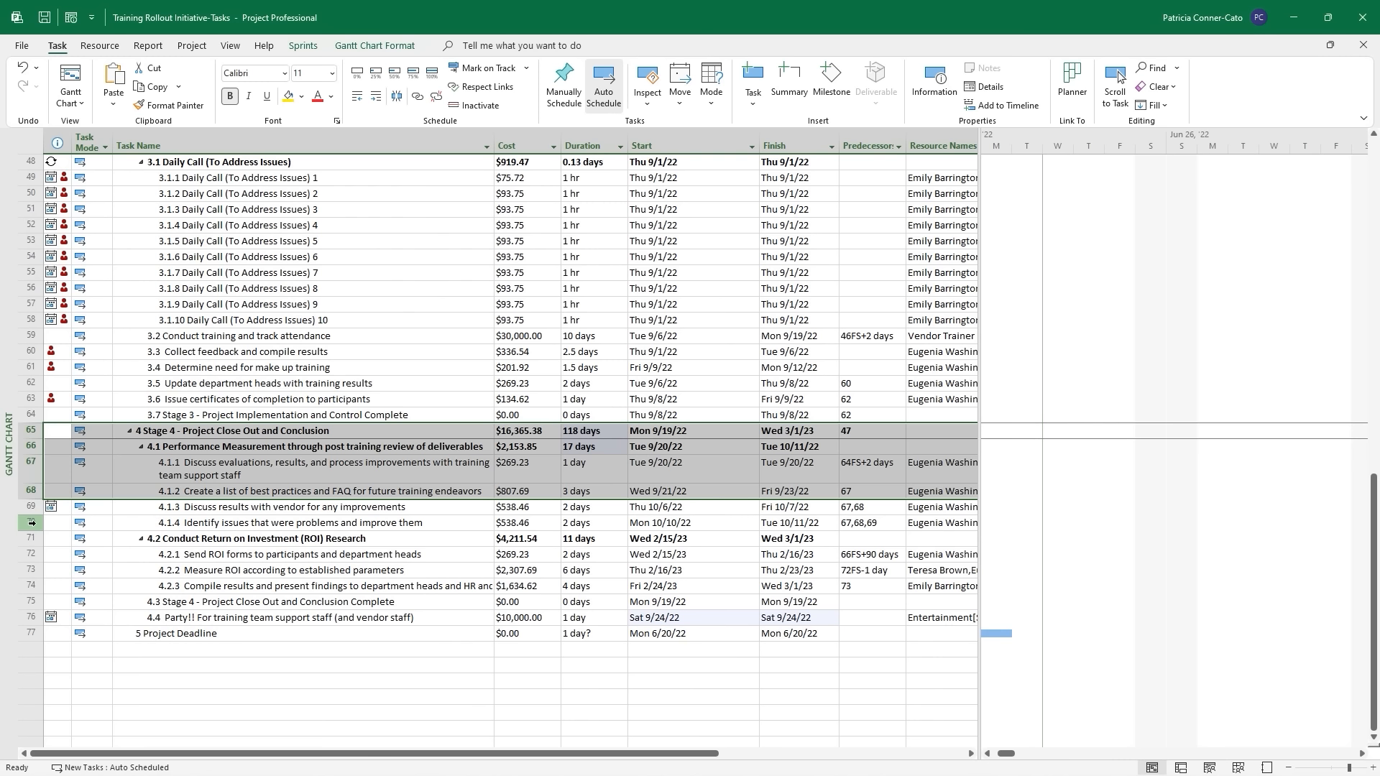
ctrl+click(32, 522)
drag(31, 522, 34, 599)
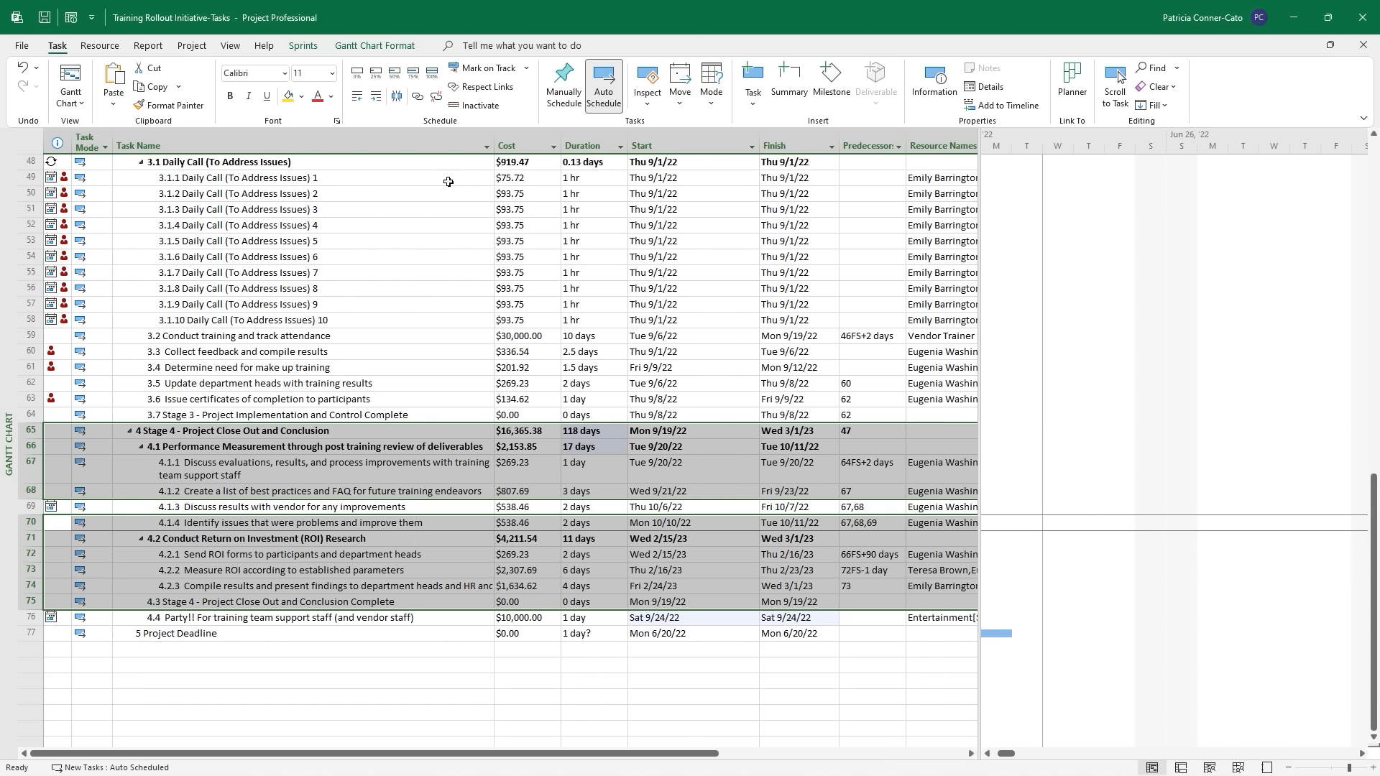
click(473, 106)
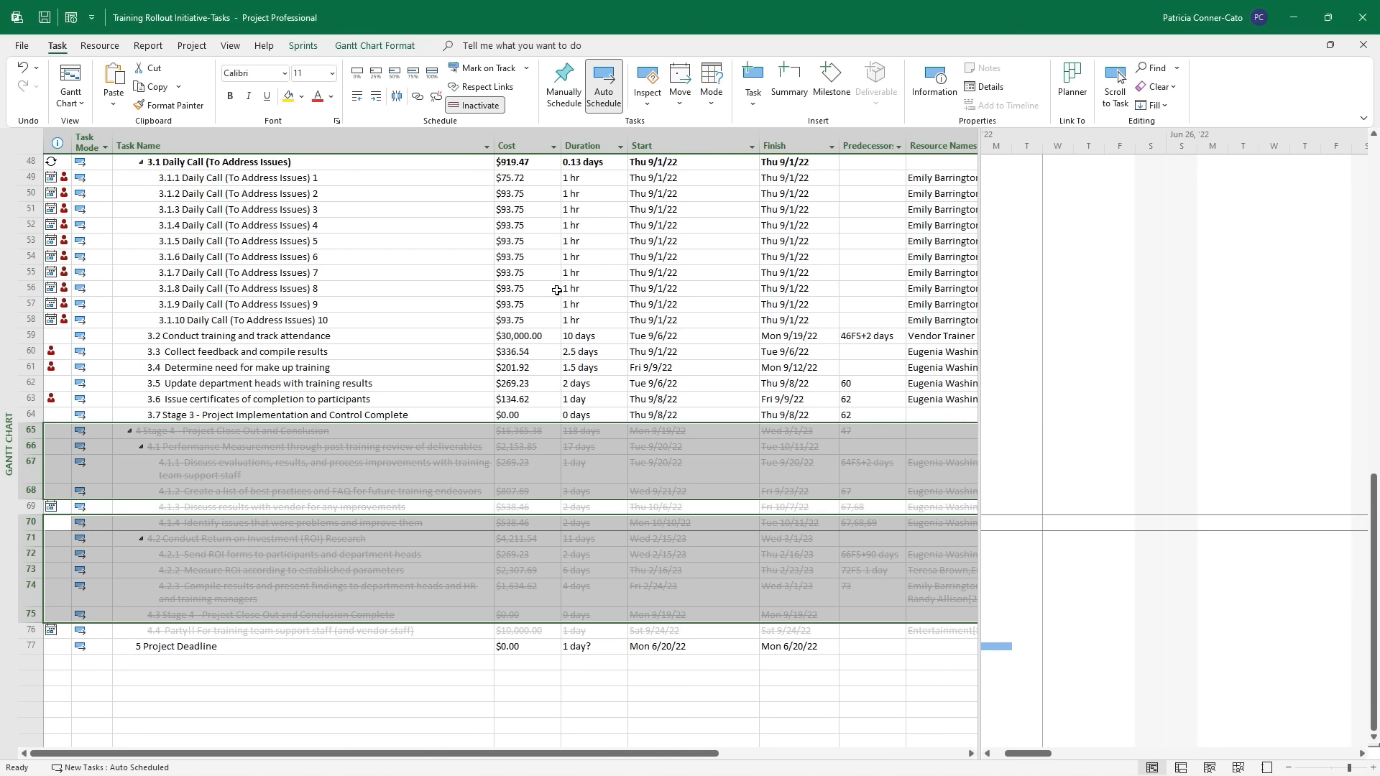
Reactivate task 4.1.3 "Discuss results with vendor for any improvements" and the 4.4 Party!! task.
click(418, 355)
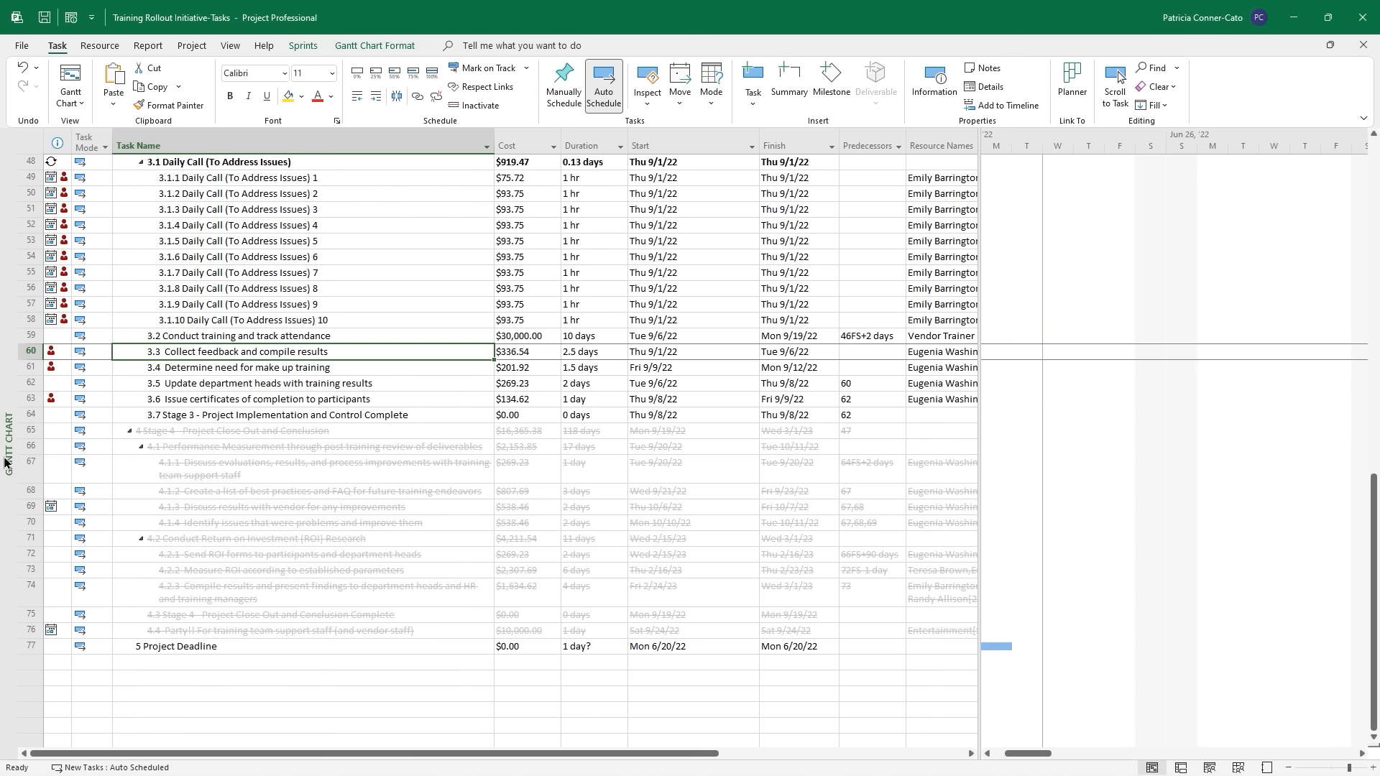
click(34, 508)
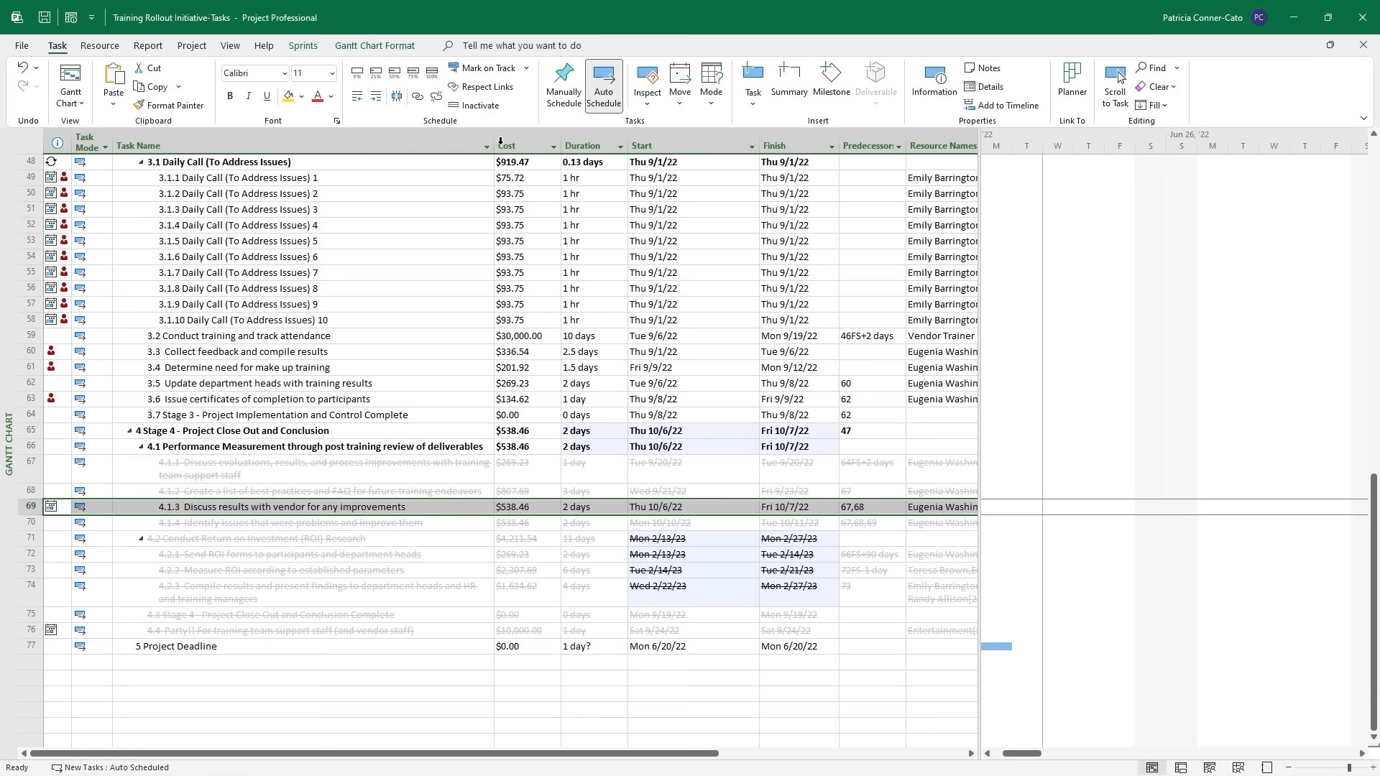
click(300, 564)
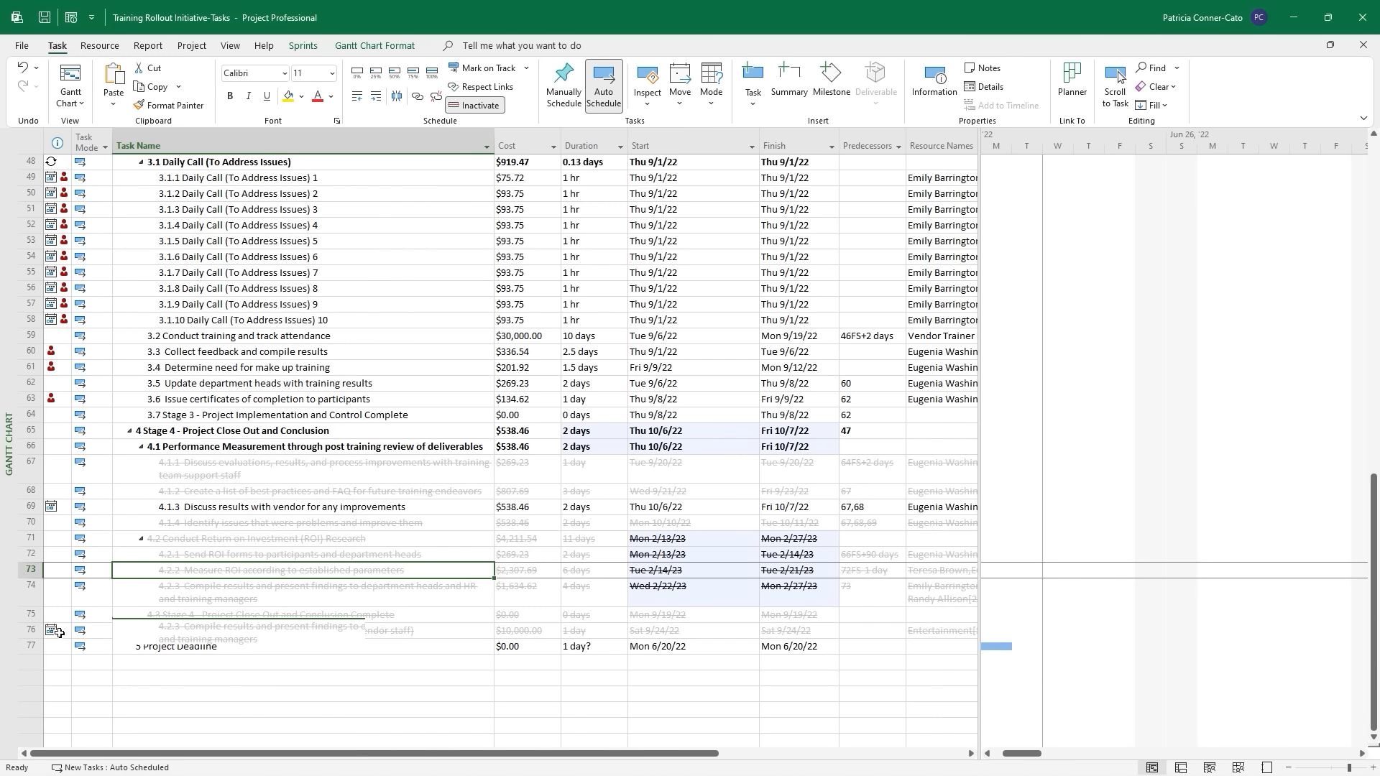
click(33, 631)
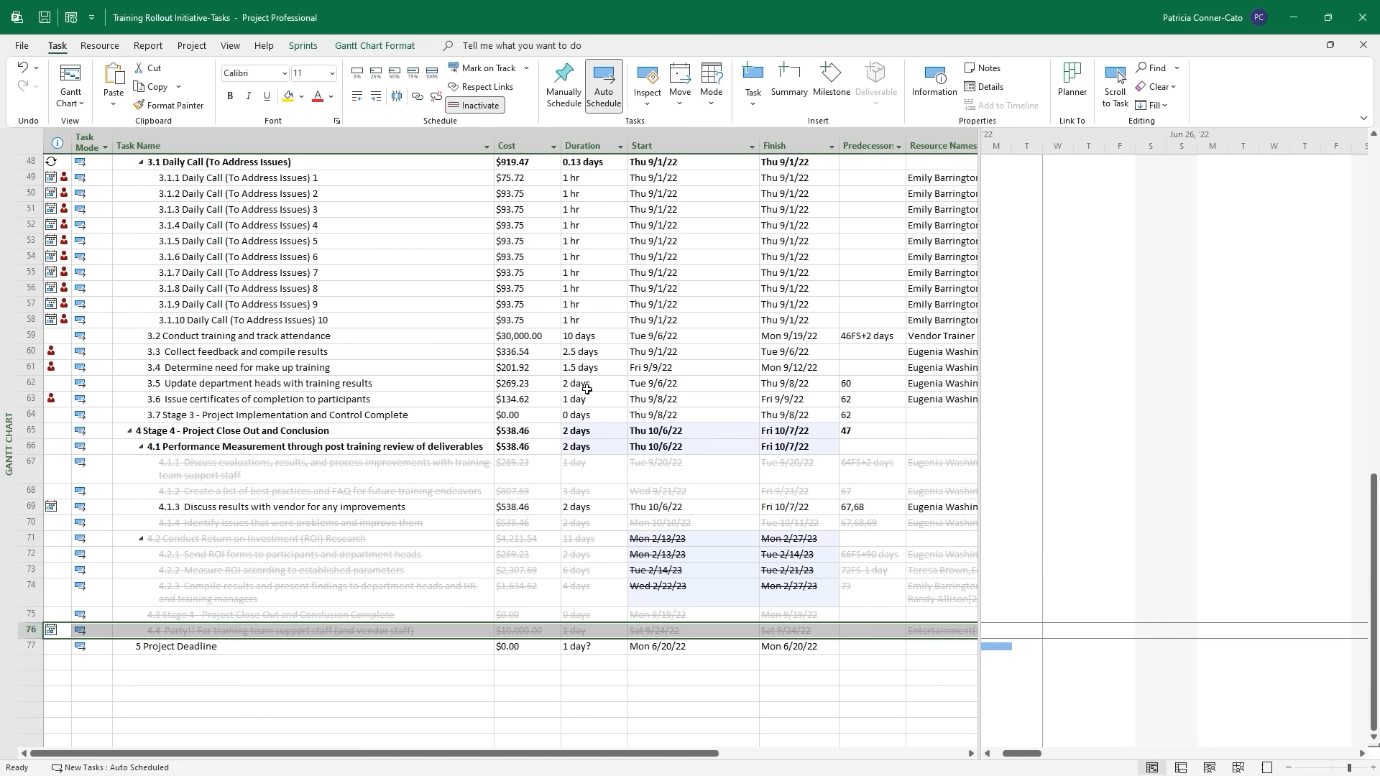
click(474, 105)
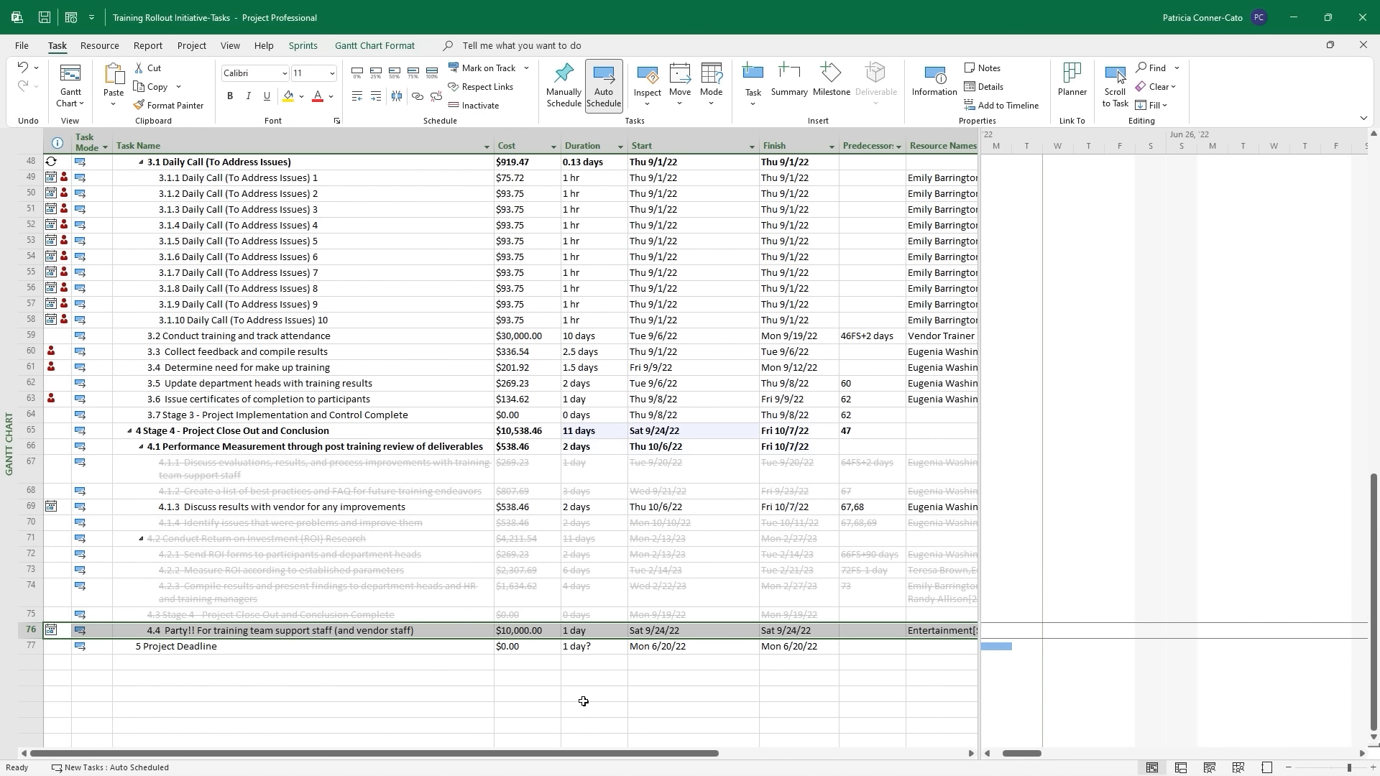
Reactivate the inactive Stage 4 tasks in rows 67, 68 and 70 to 75 by toggling the whole range of rows 67 to 75.
click(606, 726)
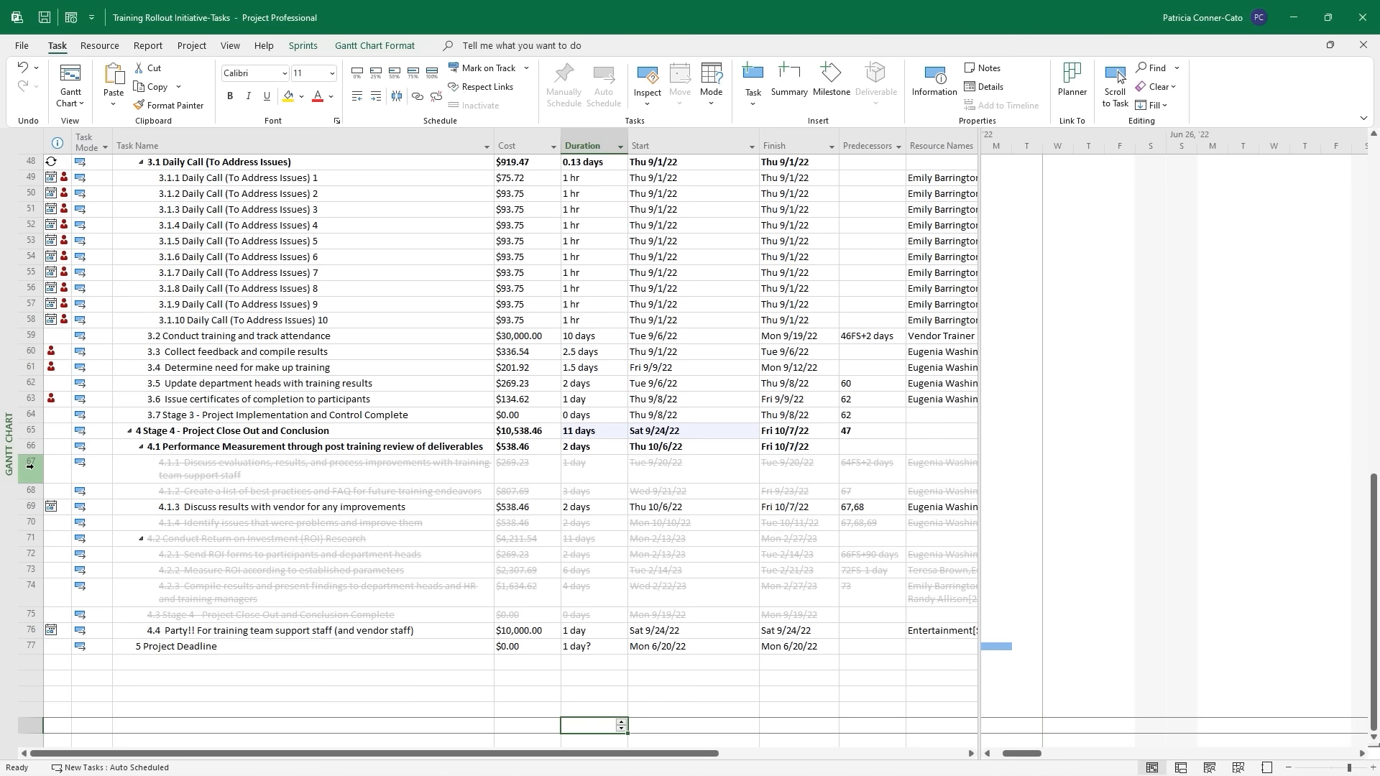
drag(31, 466, 30, 492)
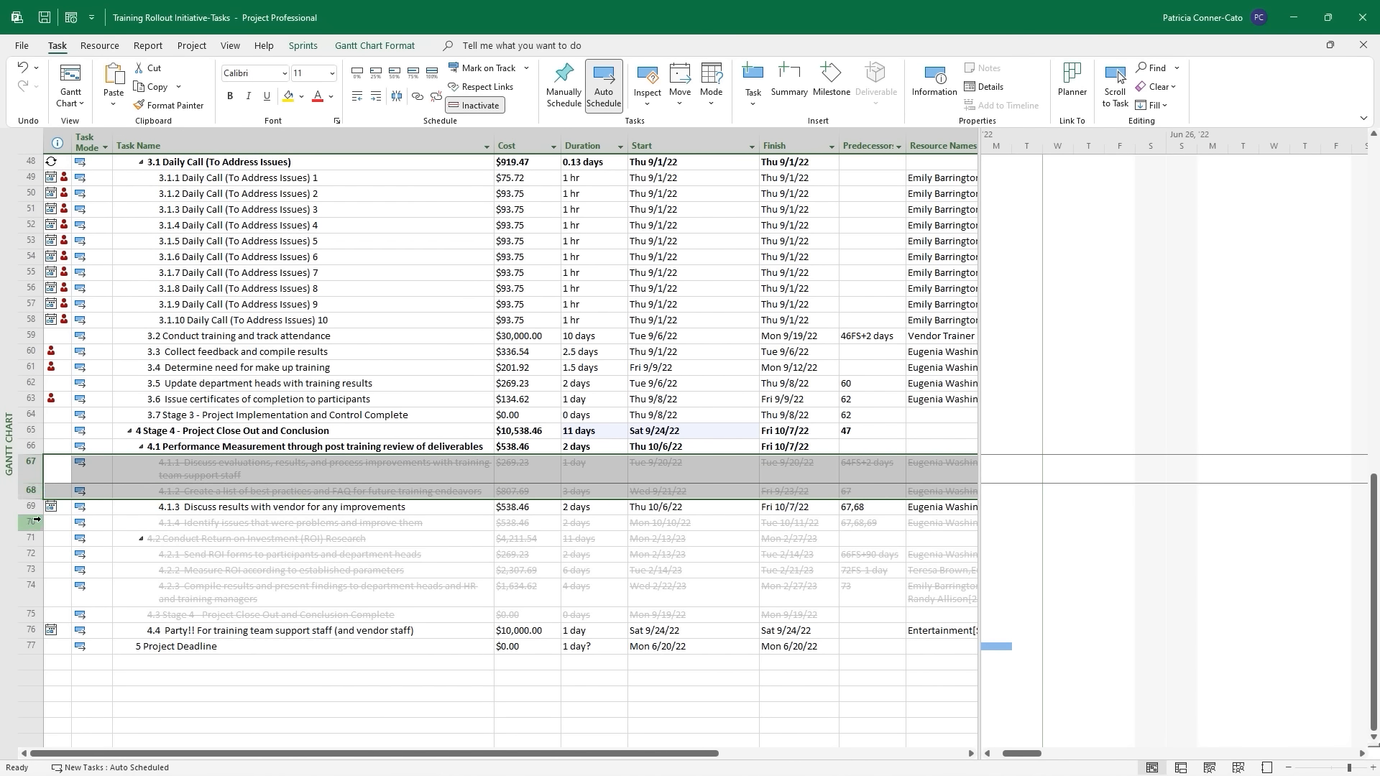
drag(36, 519, 41, 609)
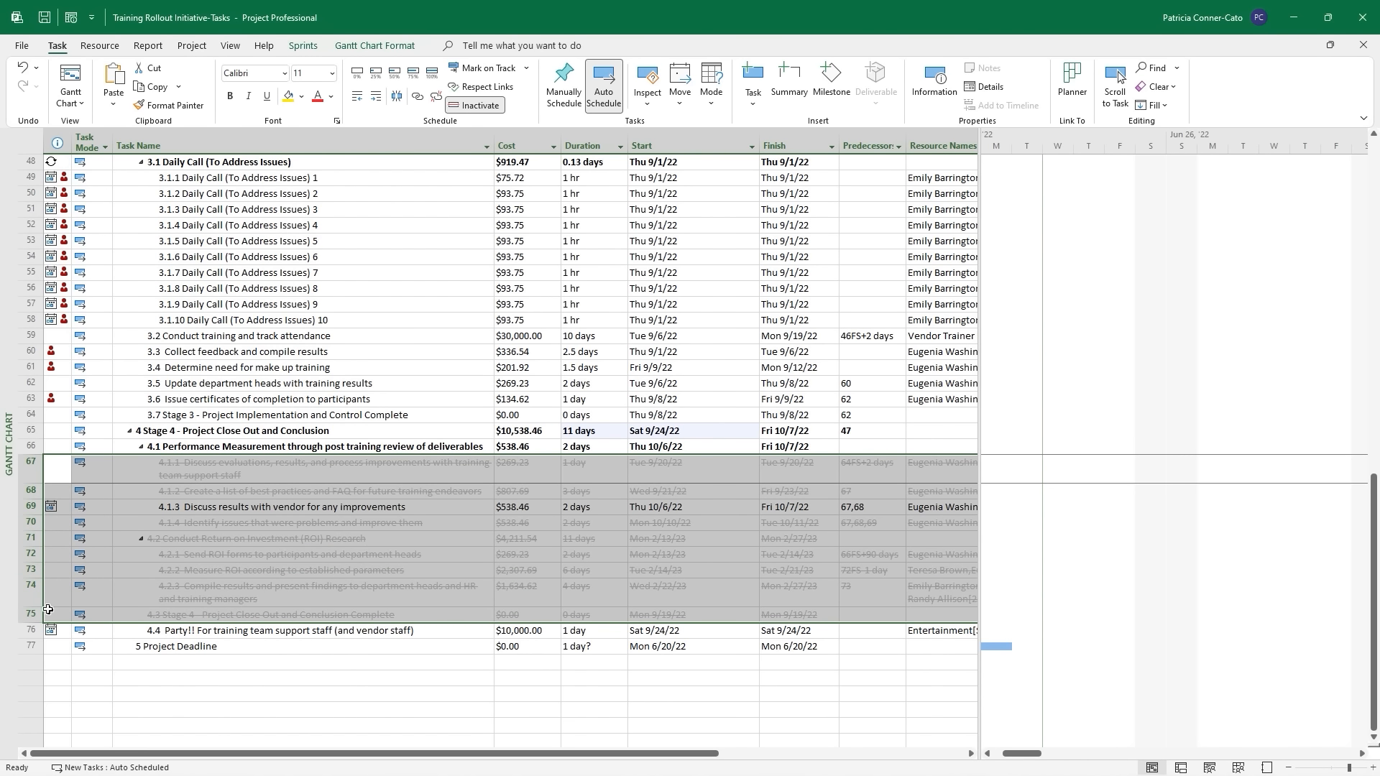
click(474, 104)
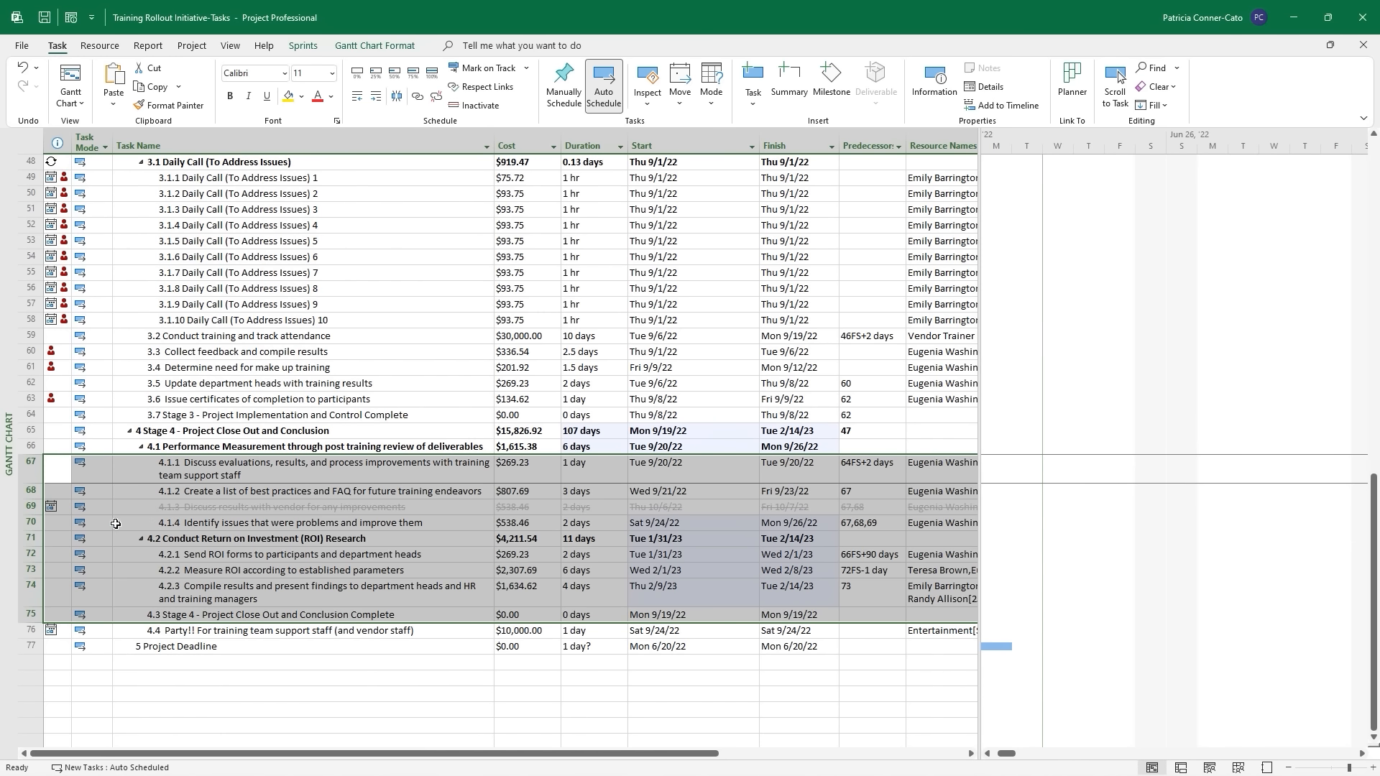
Reactivate task 4.1.3 "Discuss results with vendor for any improvements" in row 69.
drag(116, 523, 105, 523)
click(29, 507)
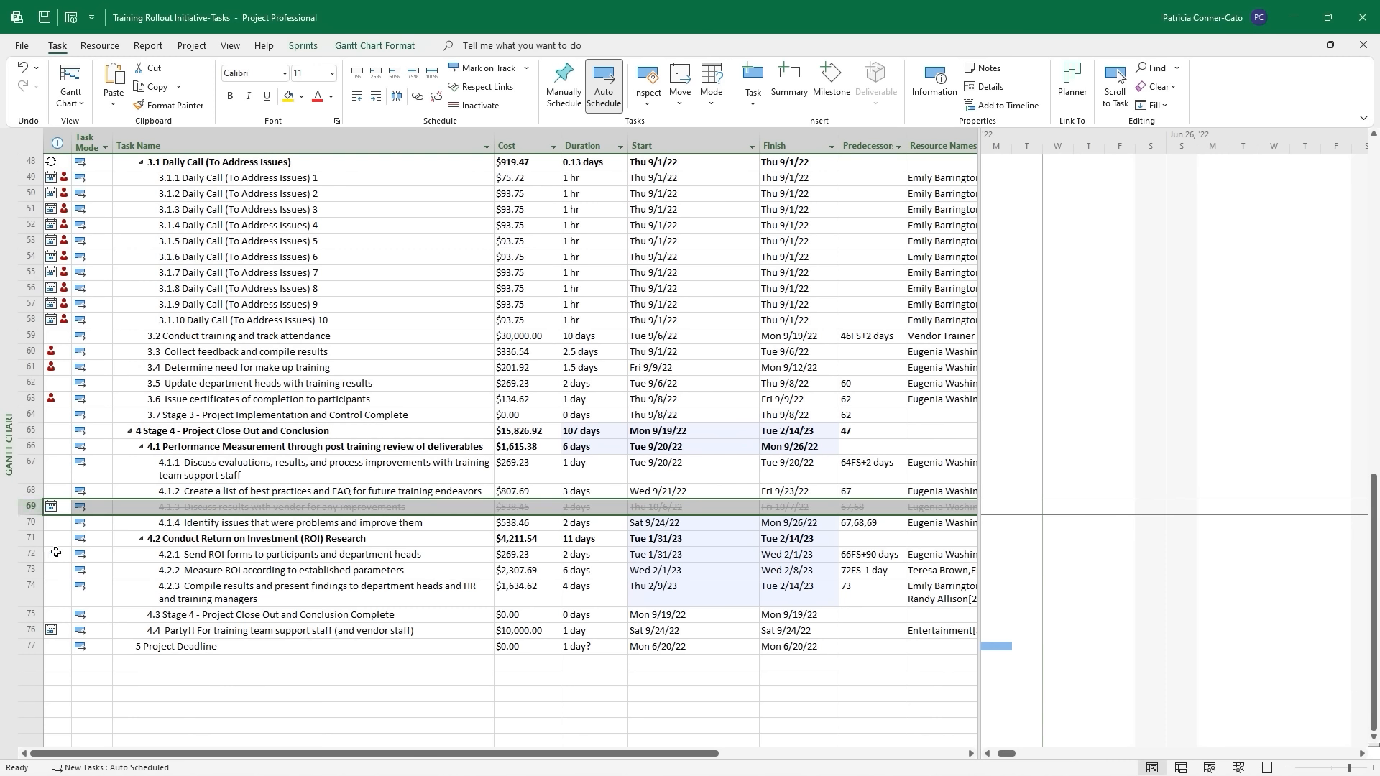
click(478, 105)
click(473, 665)
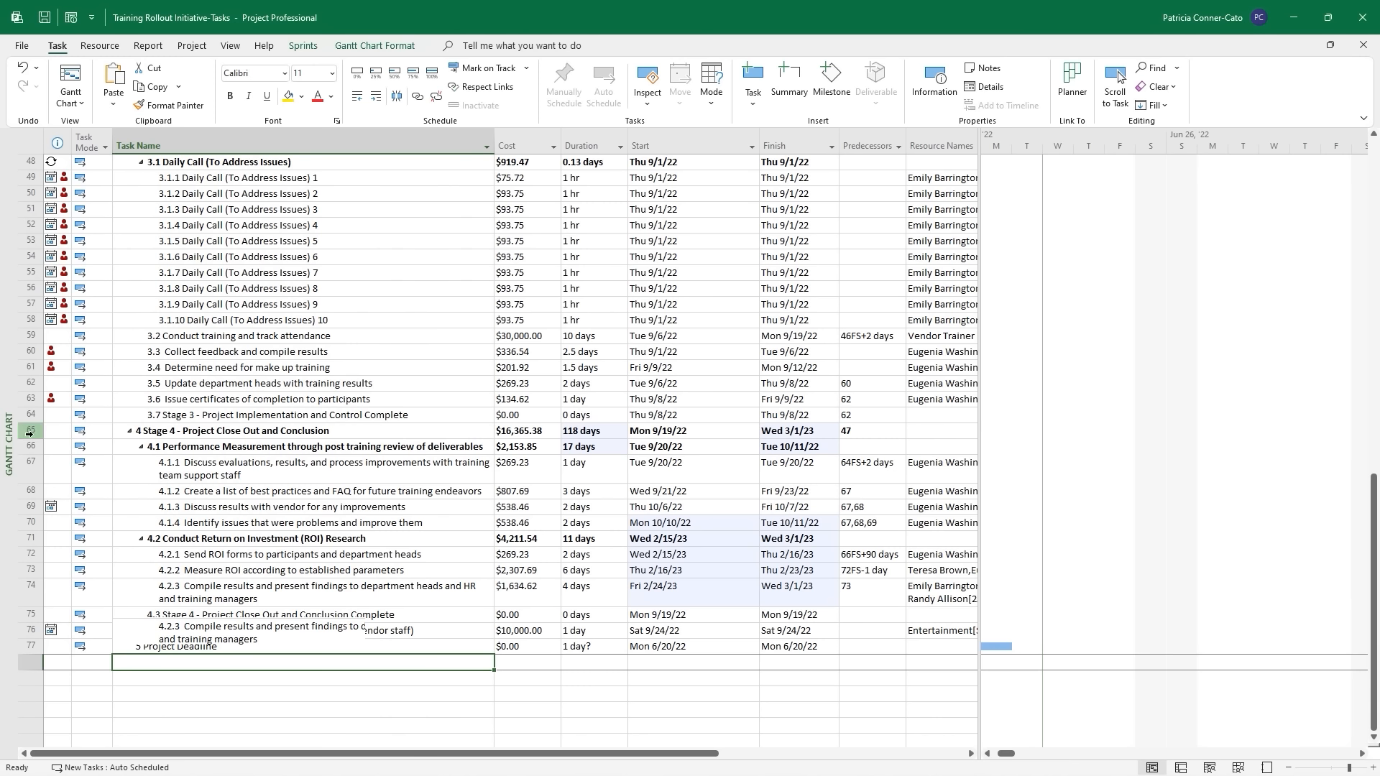
drag(28, 431, 30, 489)
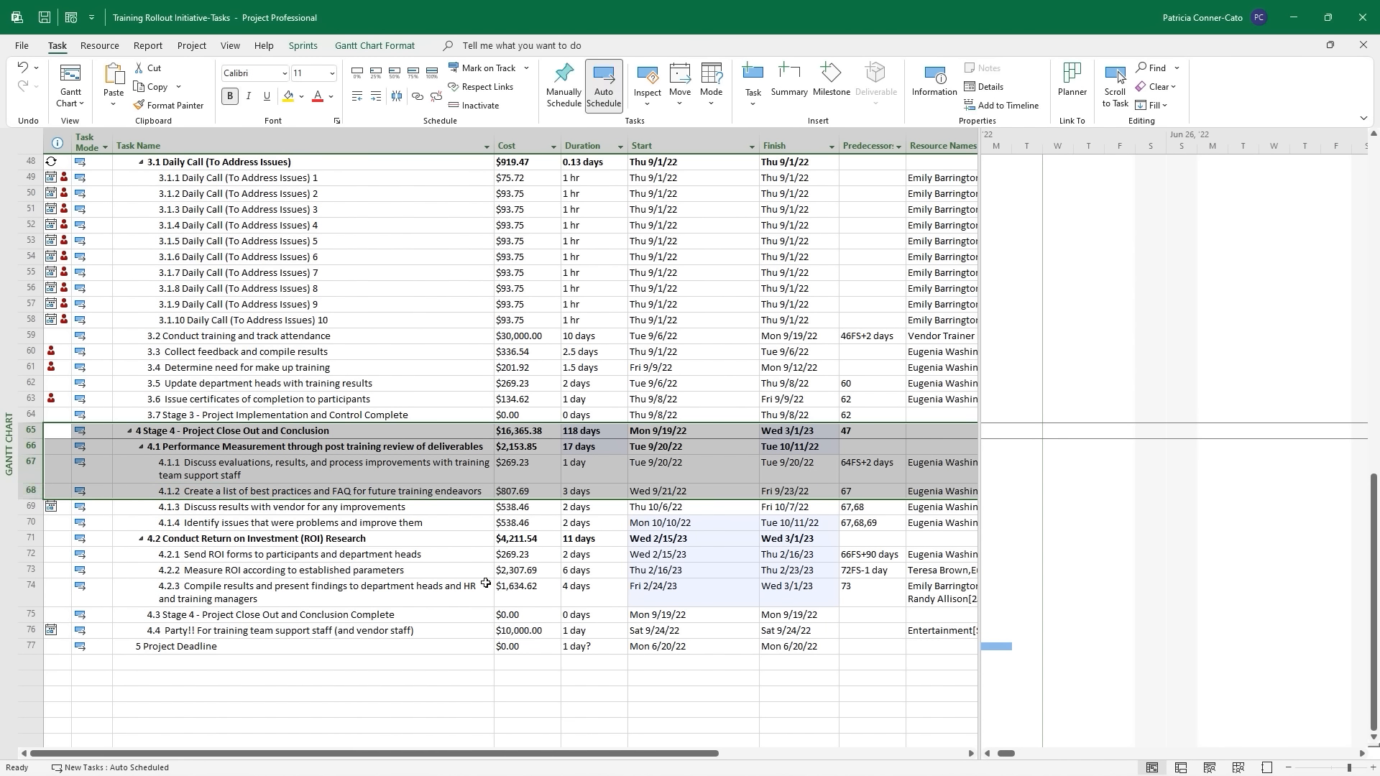
shift+click(34, 523)
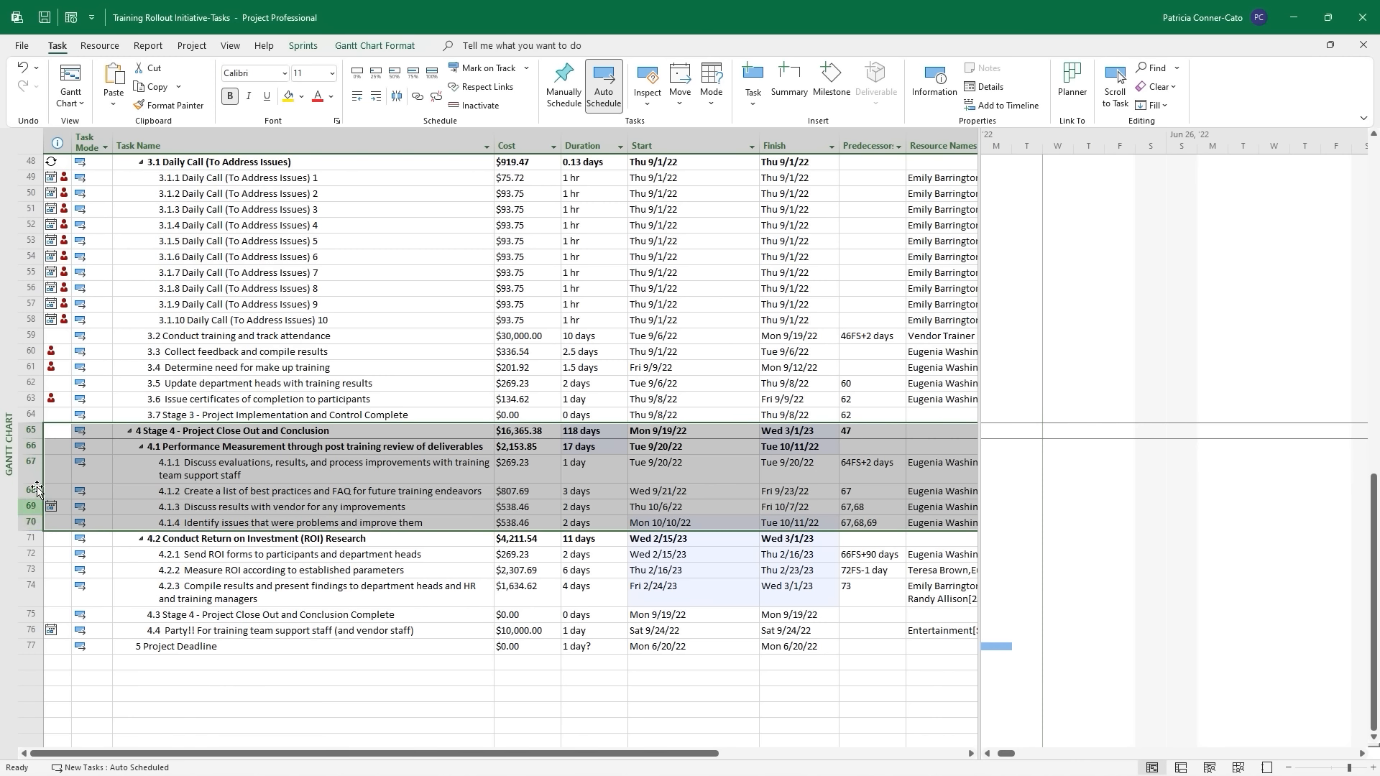
click(104, 491)
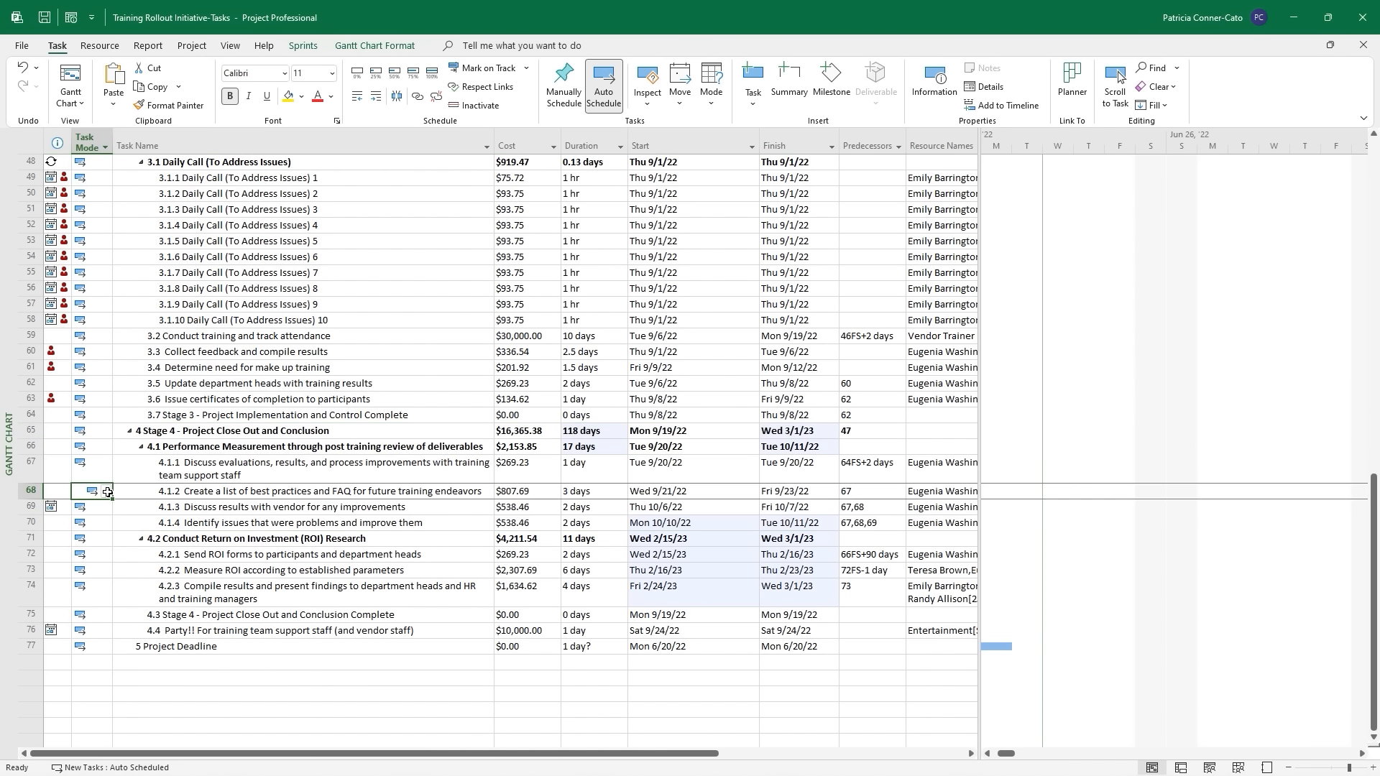
Reschedule uncompleted work to start after Mon 5/1/2023 for only the Stage 4 tasks in rows 65 to 68 and 70 to 75.
drag(33, 434, 50, 608)
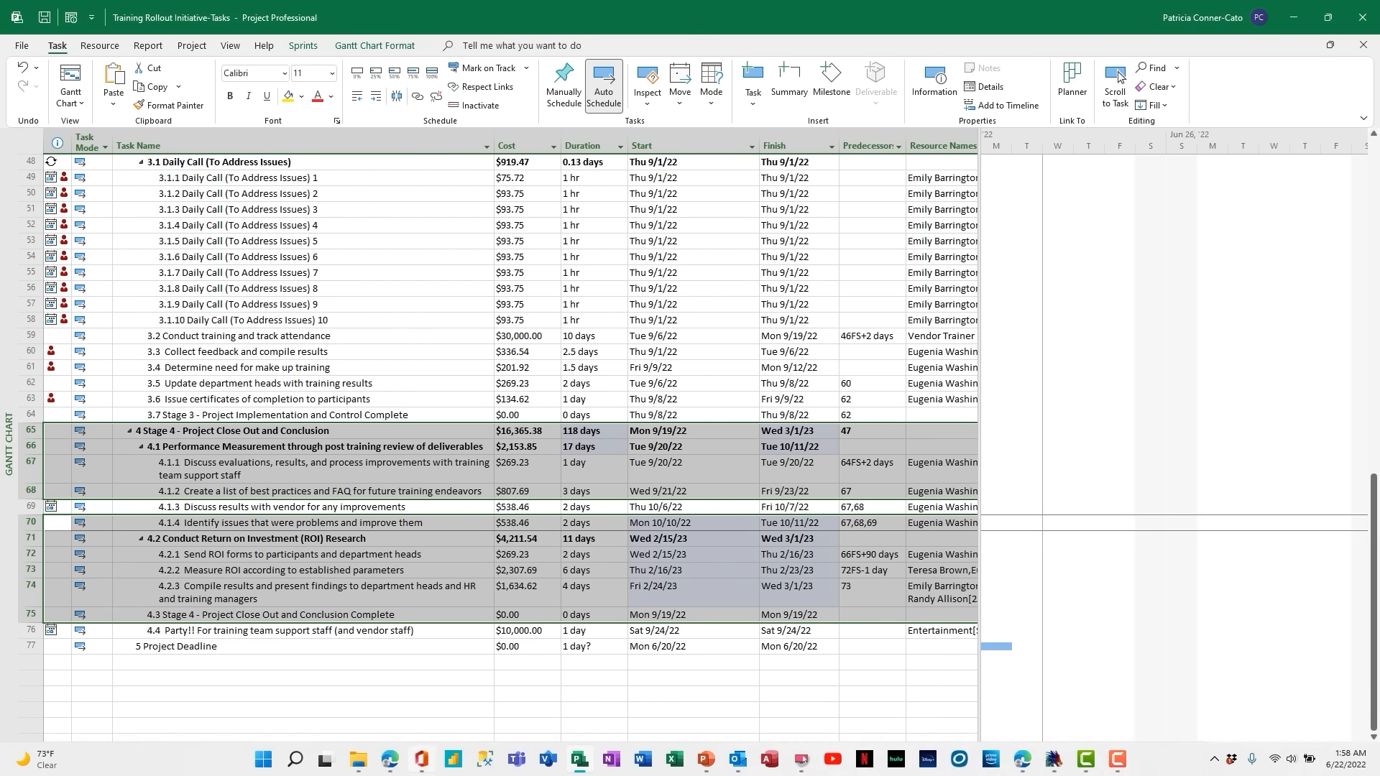
mouse_move(421, 761)
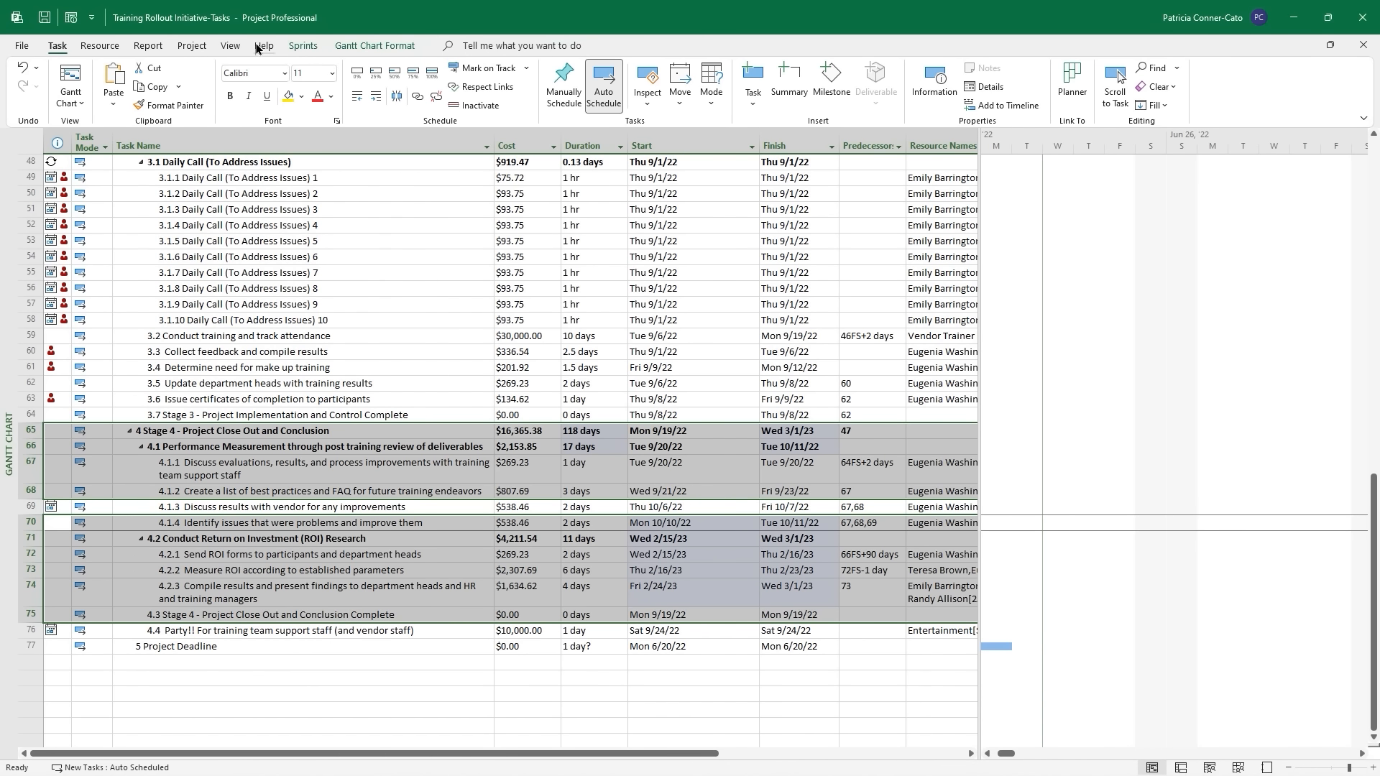
click(192, 45)
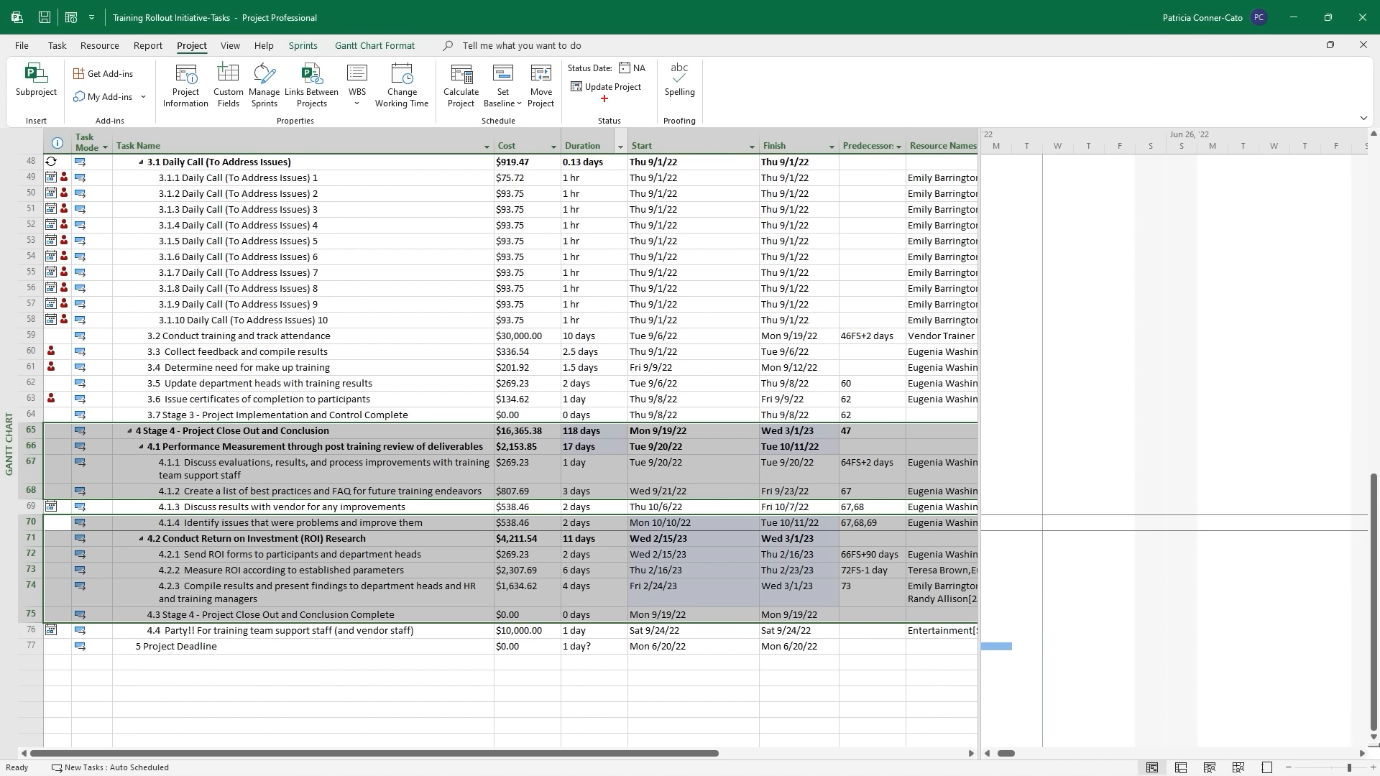
drag(604, 99, 604, 159)
key(Escape)
click(597, 88)
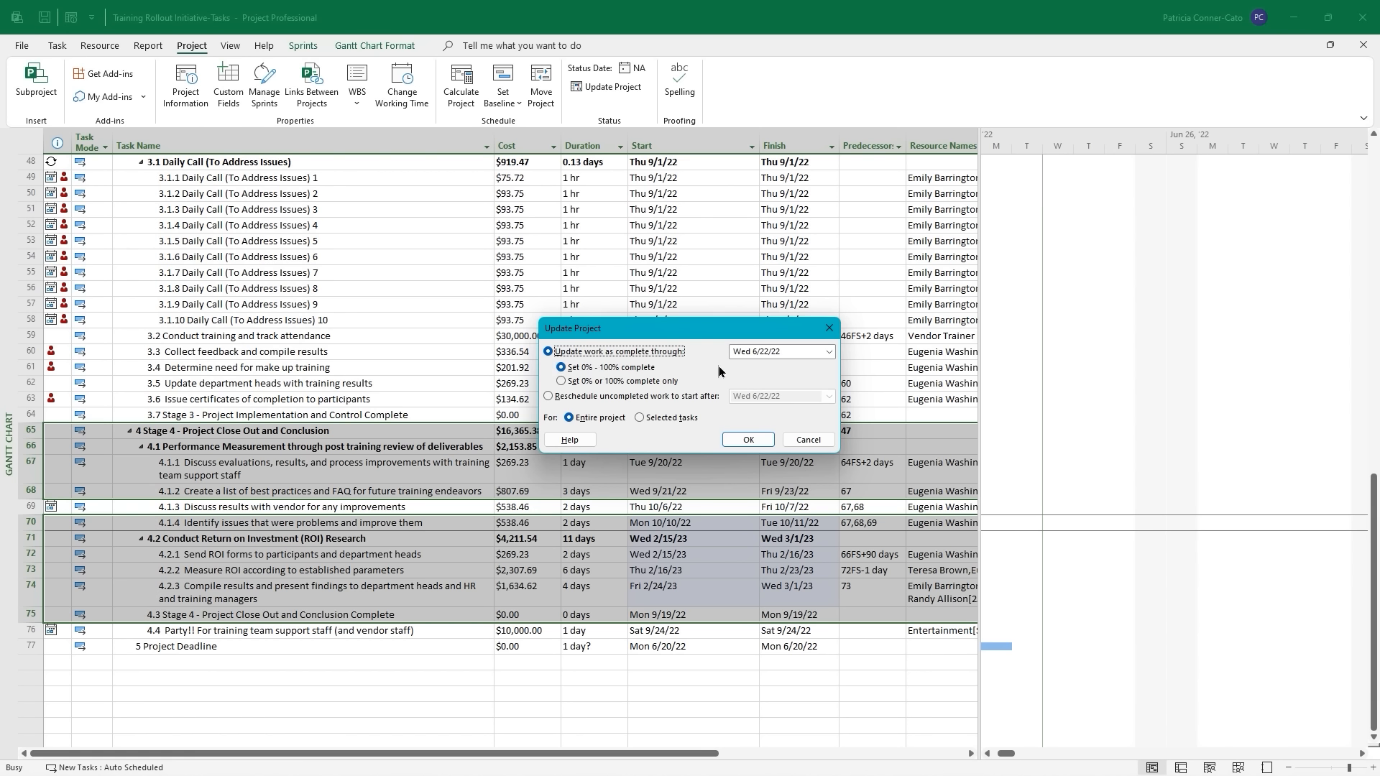
click(549, 397)
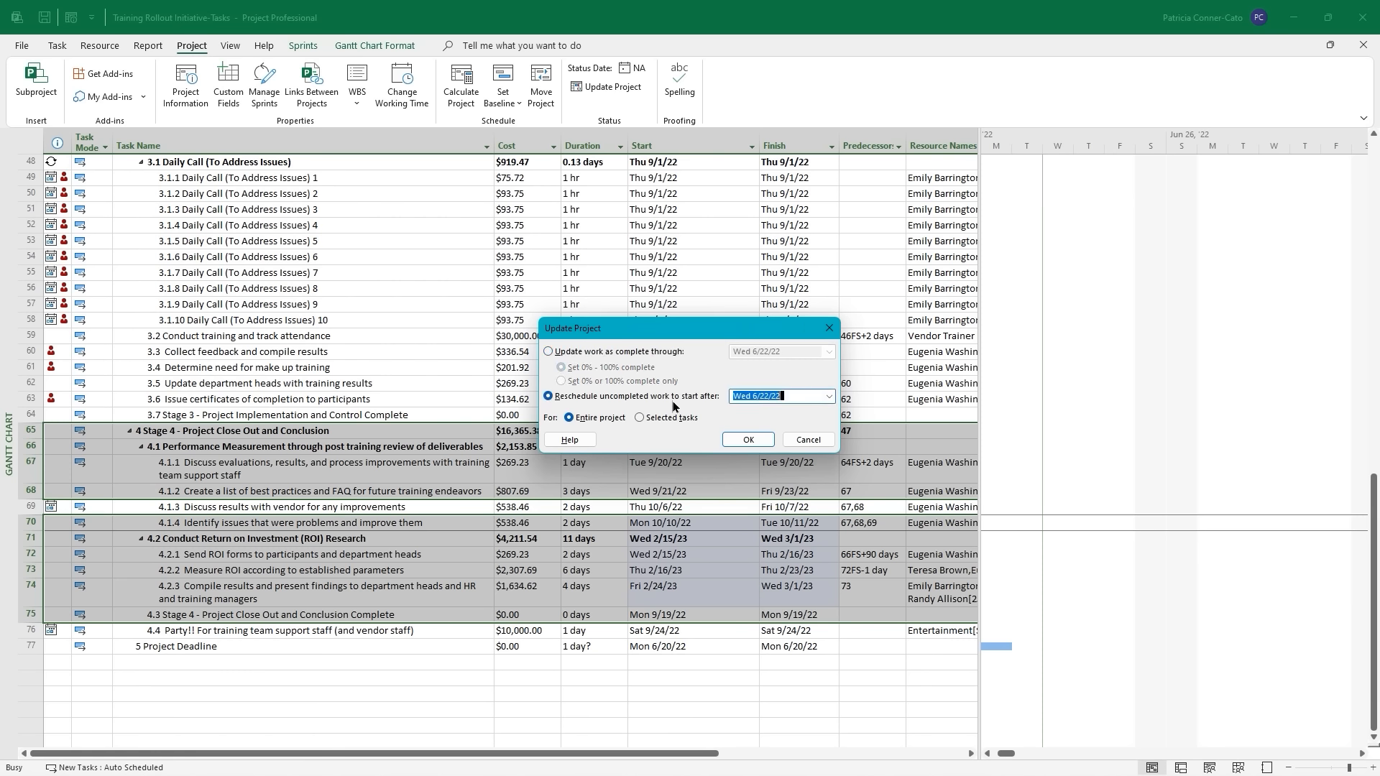
click(828, 397)
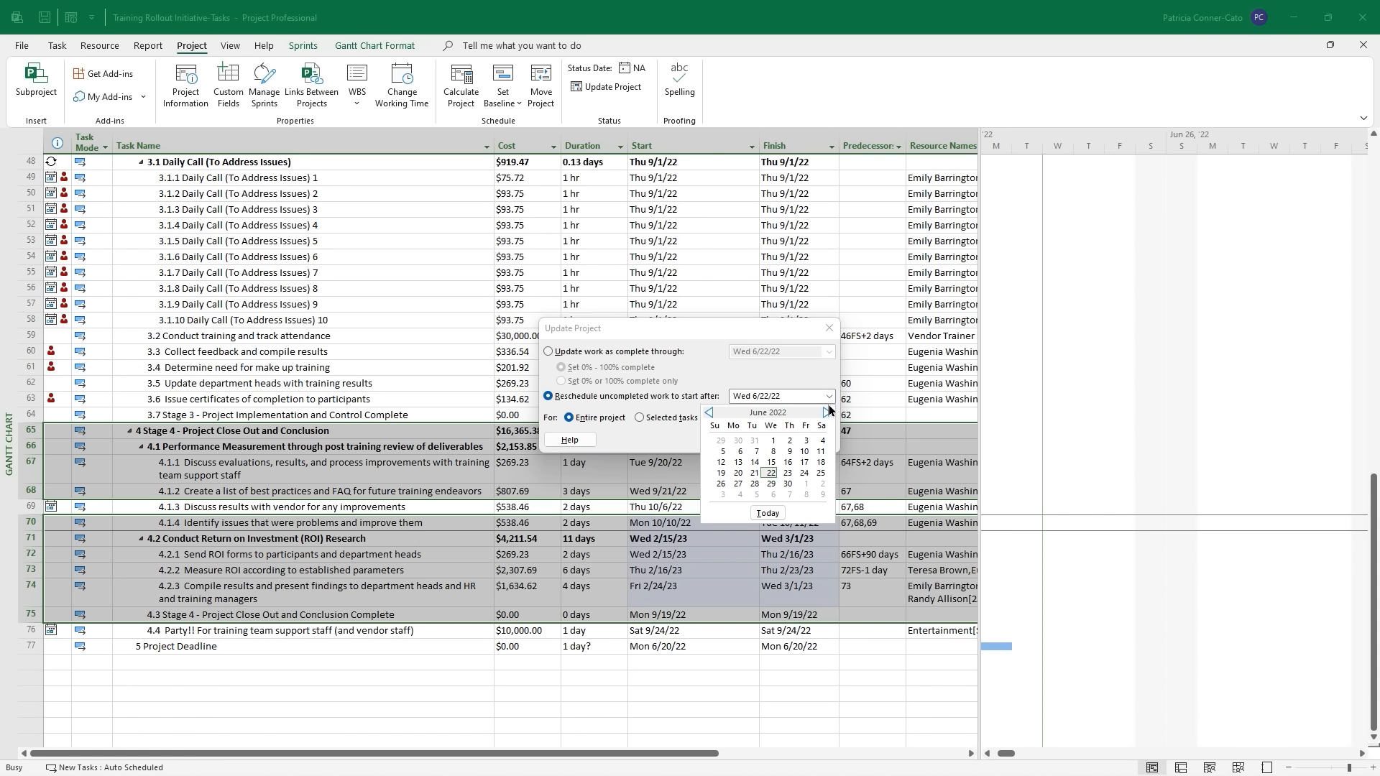
click(827, 414)
click(827, 414)
click(827, 415)
click(827, 415)
click(827, 415)
click(828, 415)
click(827, 415)
click(828, 414)
click(827, 414)
click(827, 415)
click(827, 415)
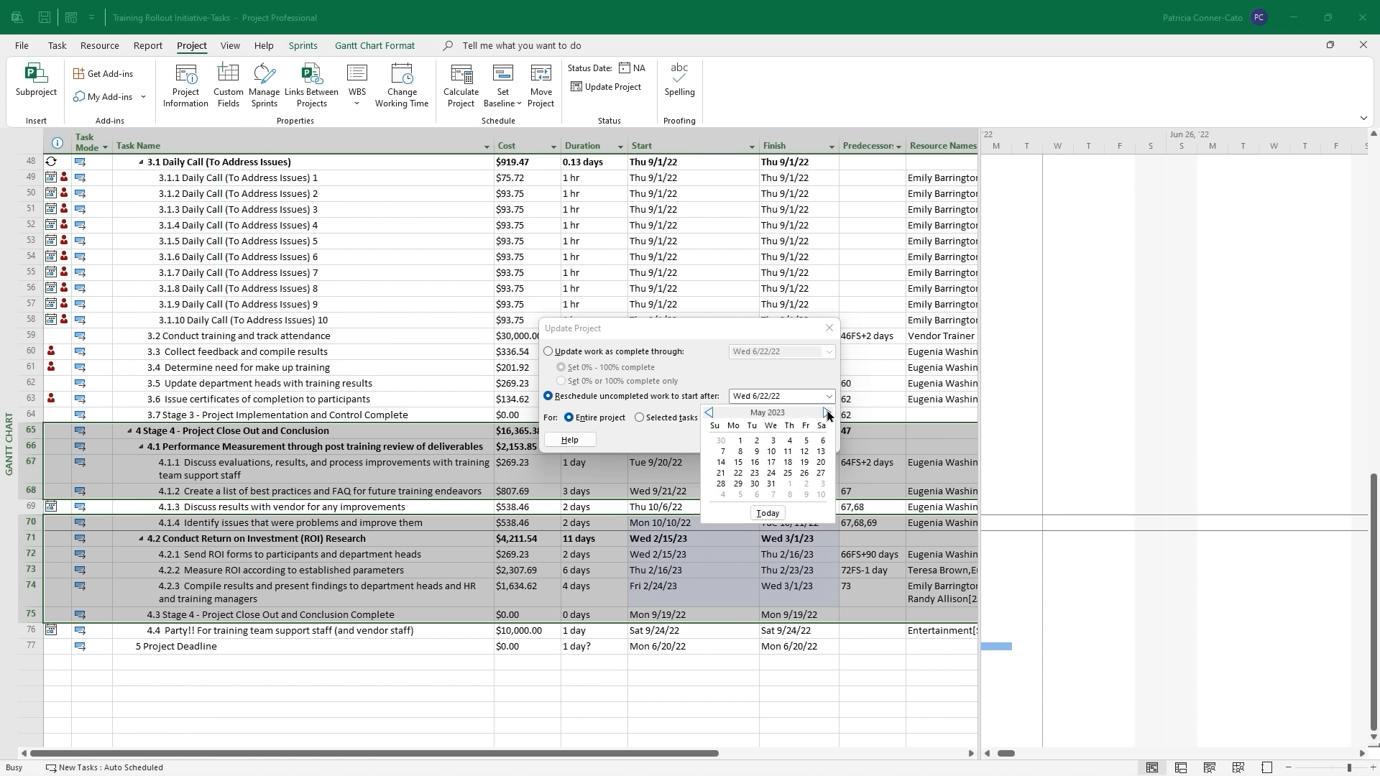
click(740, 442)
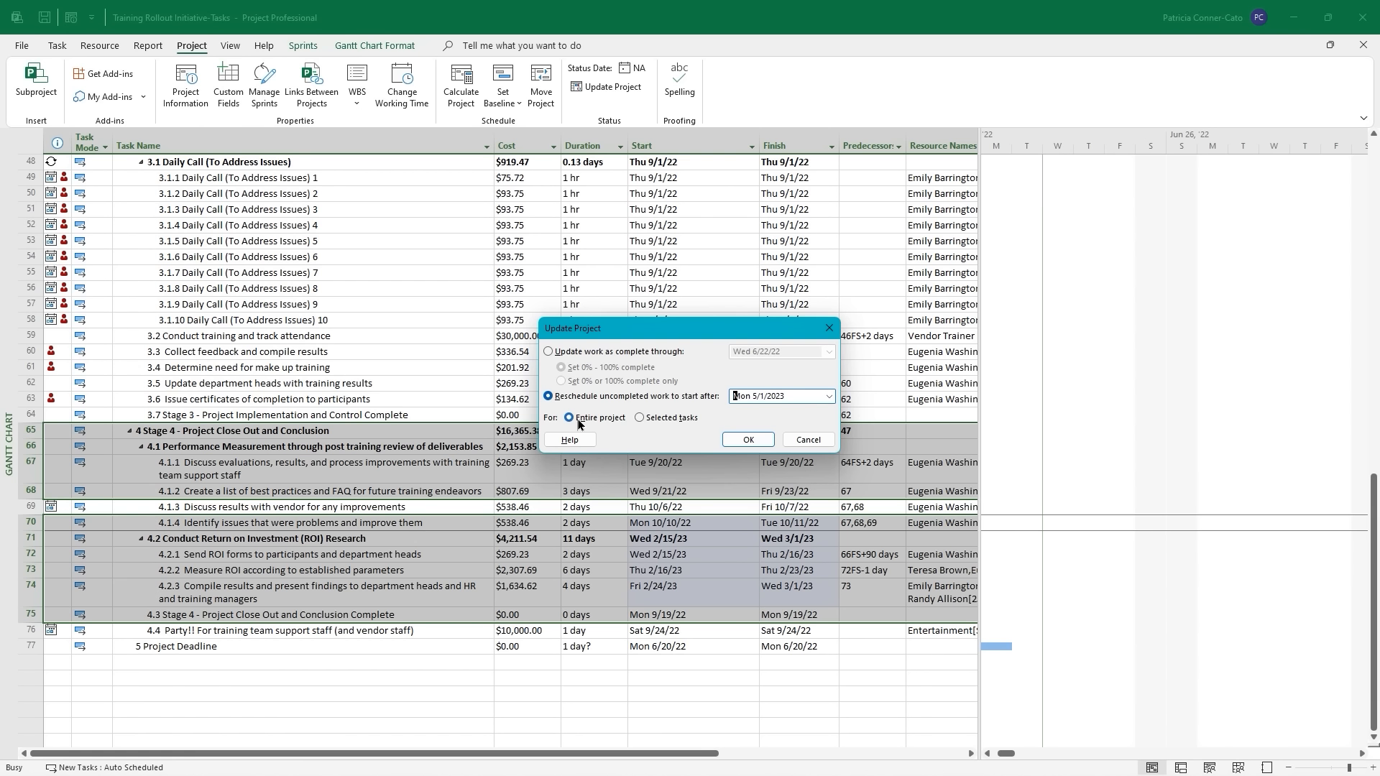
click(638, 419)
click(744, 444)
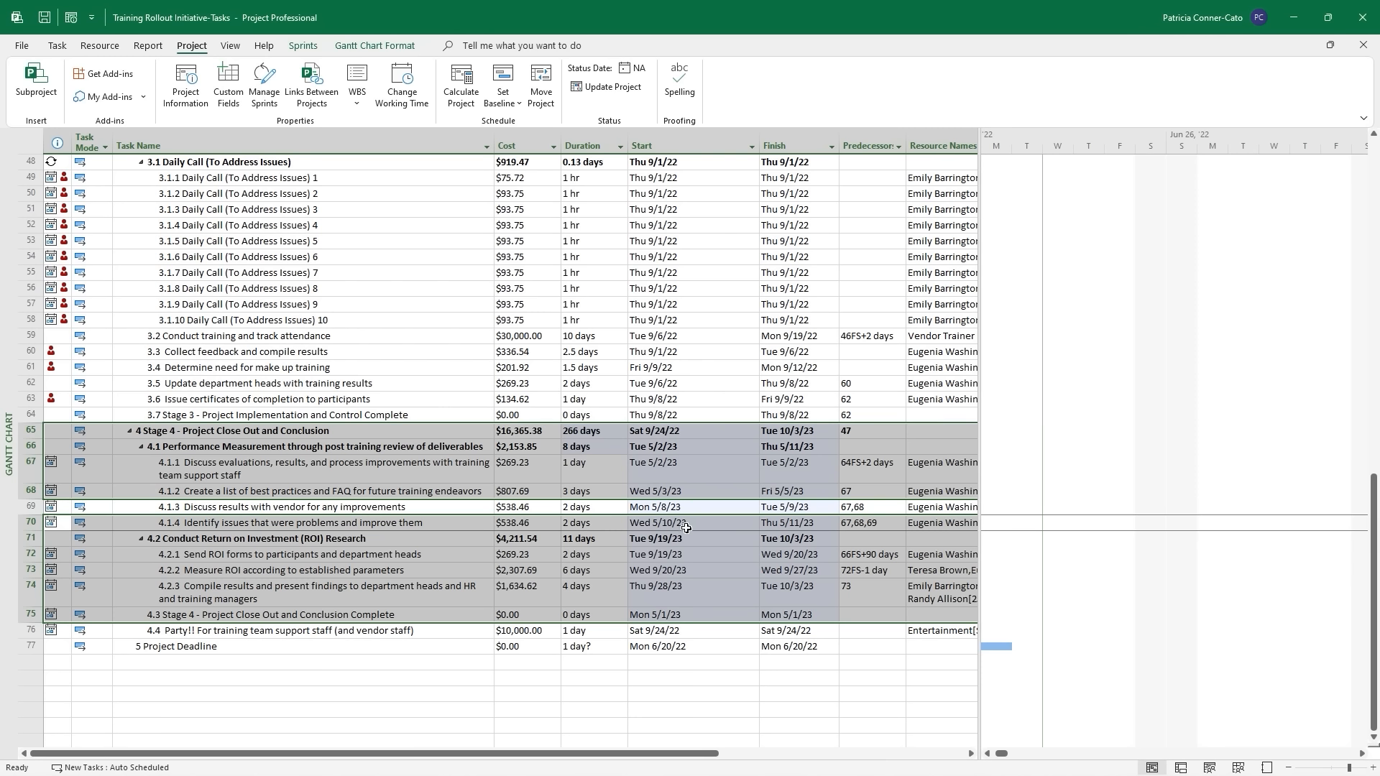
click(702, 587)
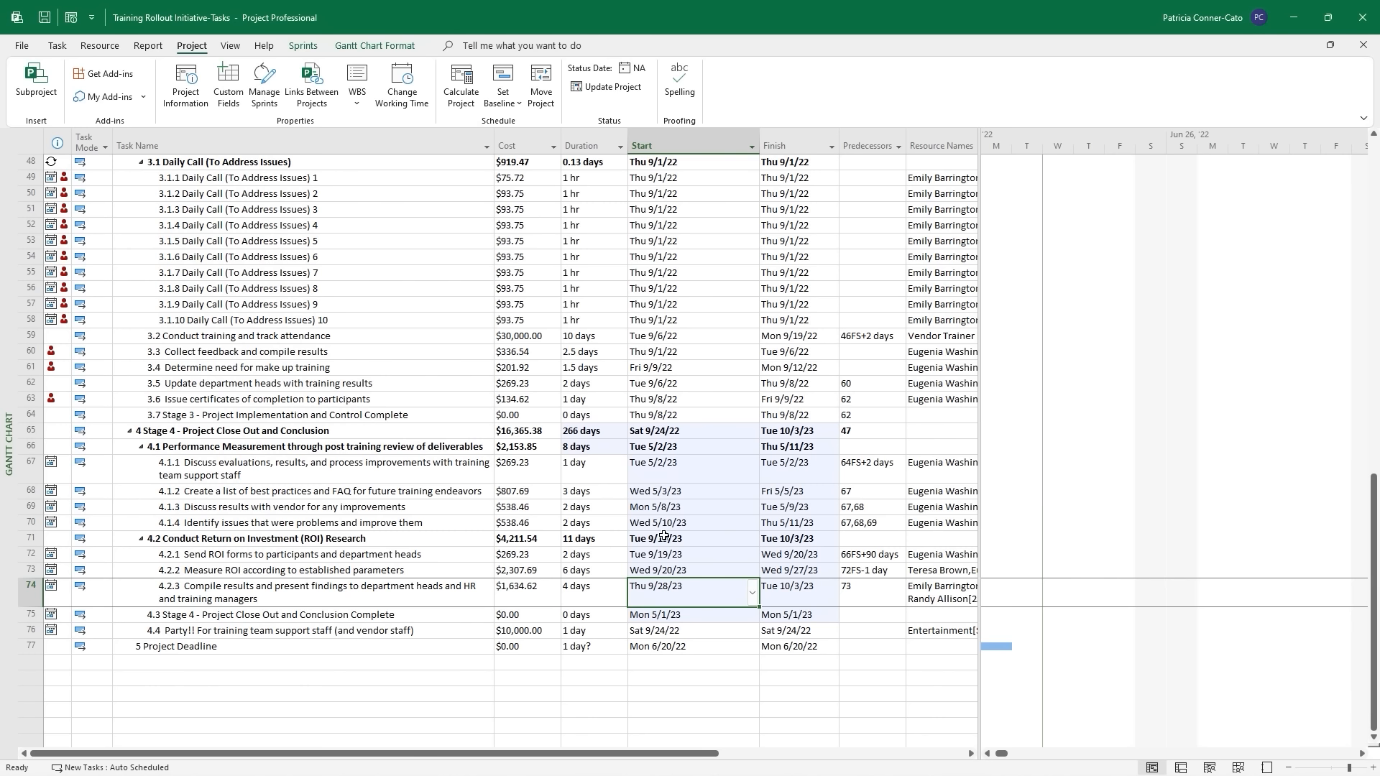
click(669, 678)
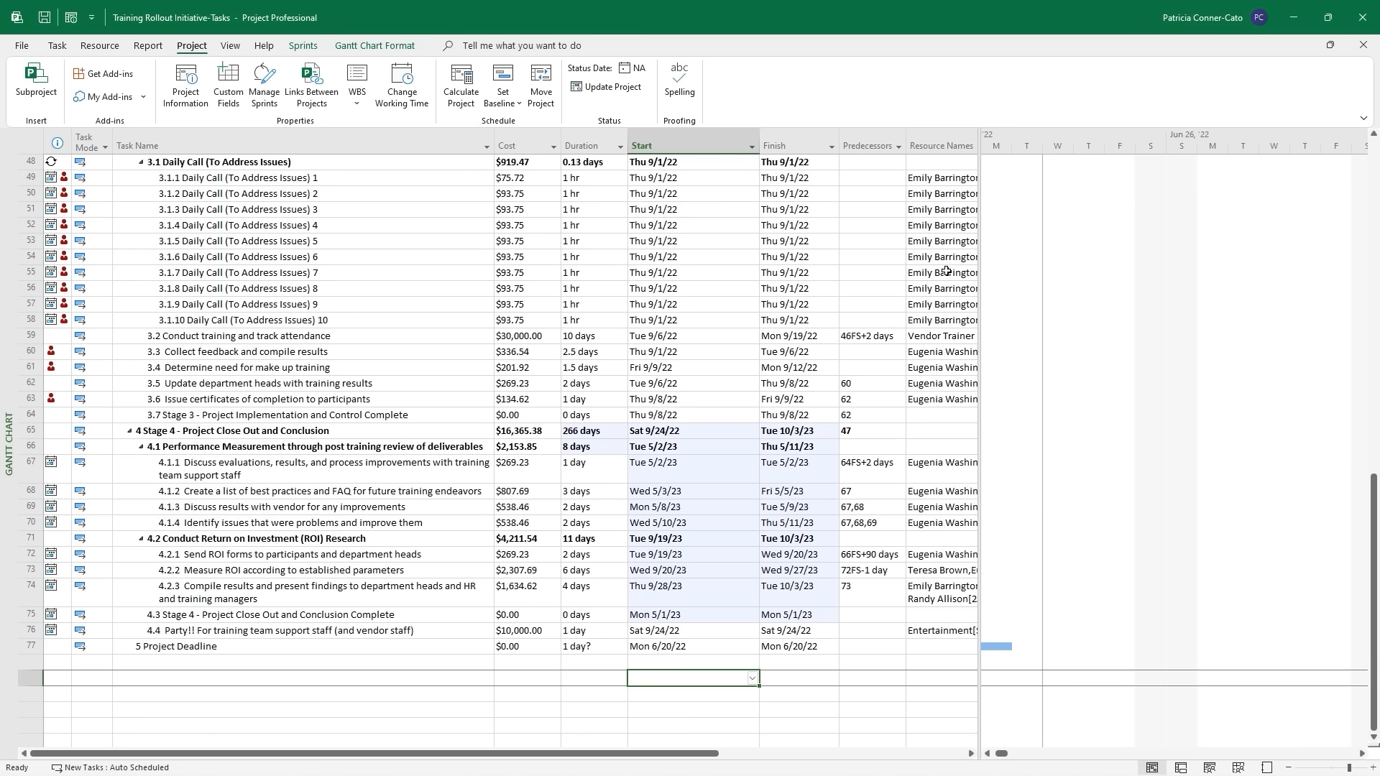
Examine the rescheduled dates and Gantt timeline, from the project summary through Stage 4 to the Project Deadline task.
scroll(773, 280, up, 3)
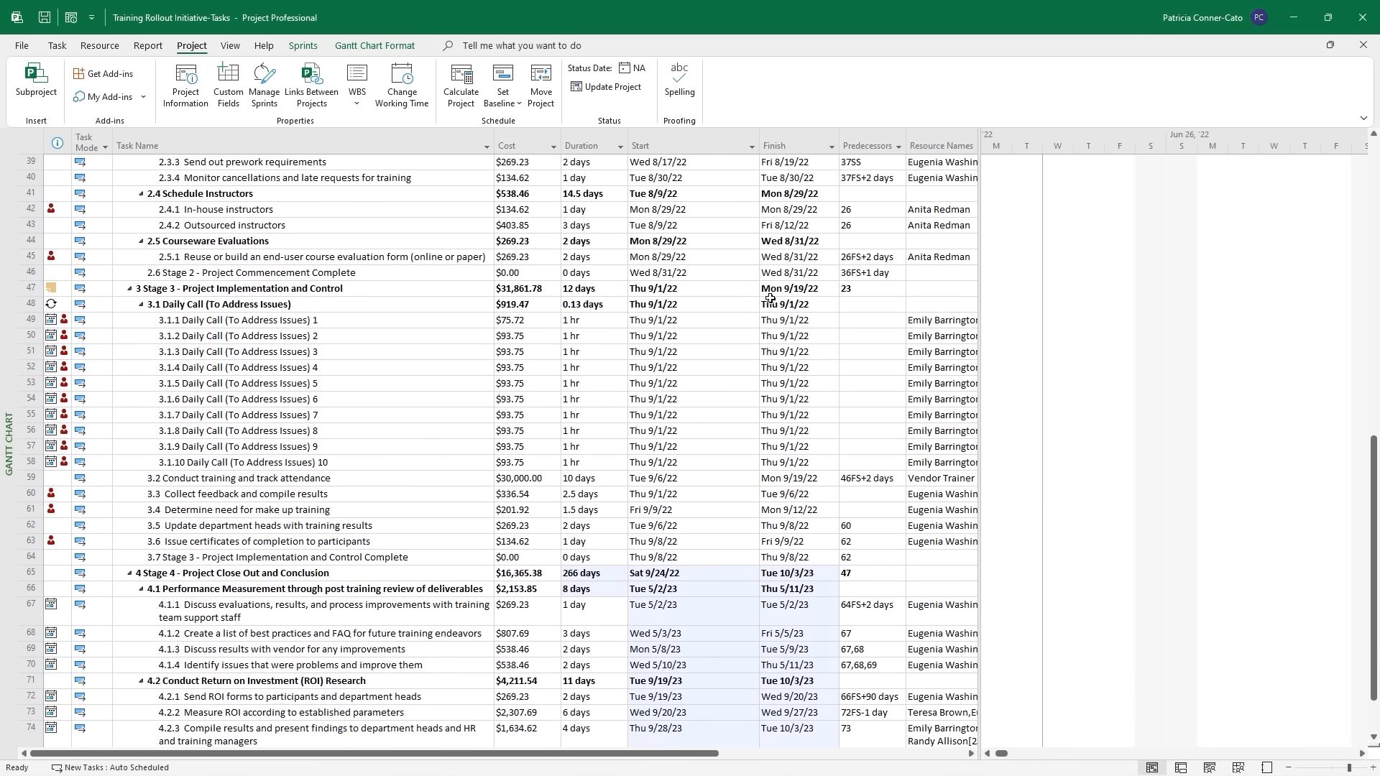
scroll(770, 298, up, 13)
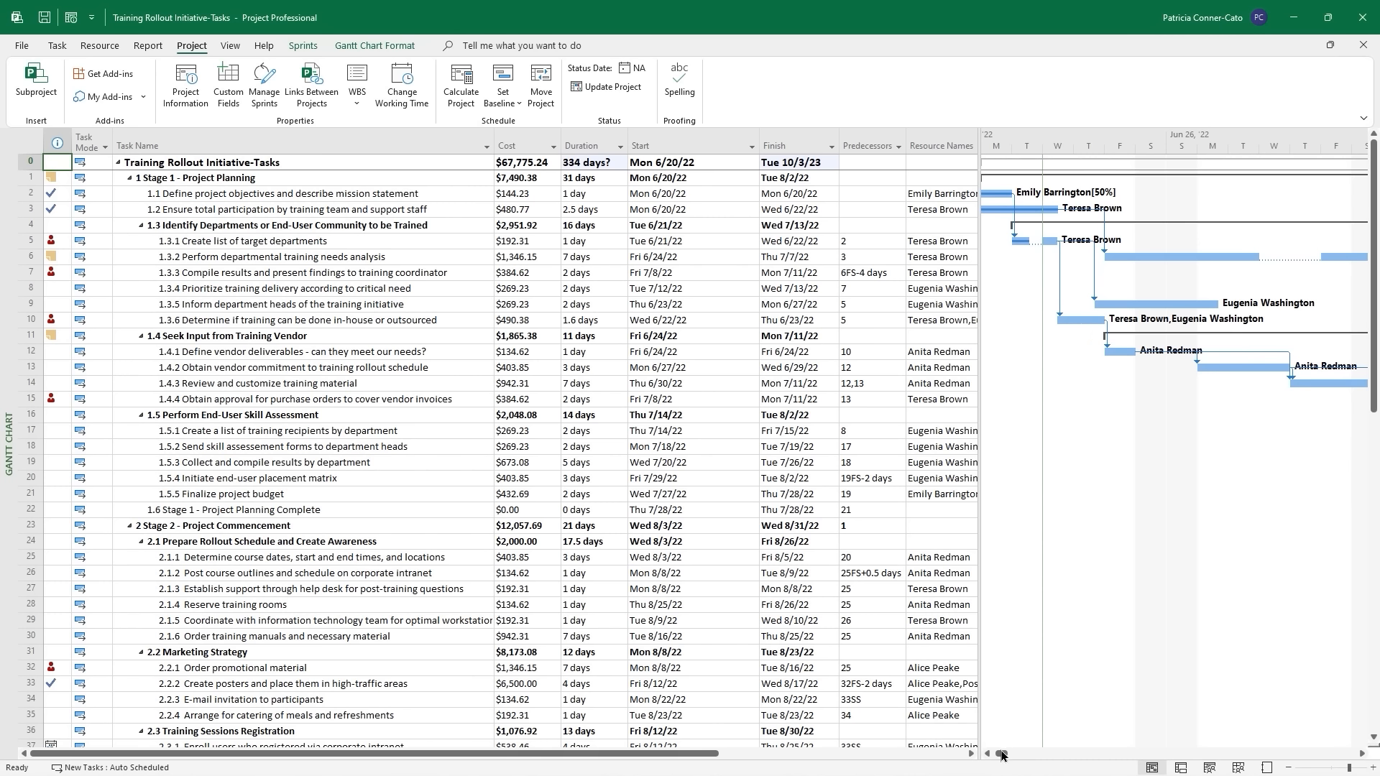
drag(1004, 753, 1180, 747)
scroll(676, 525, down, 20)
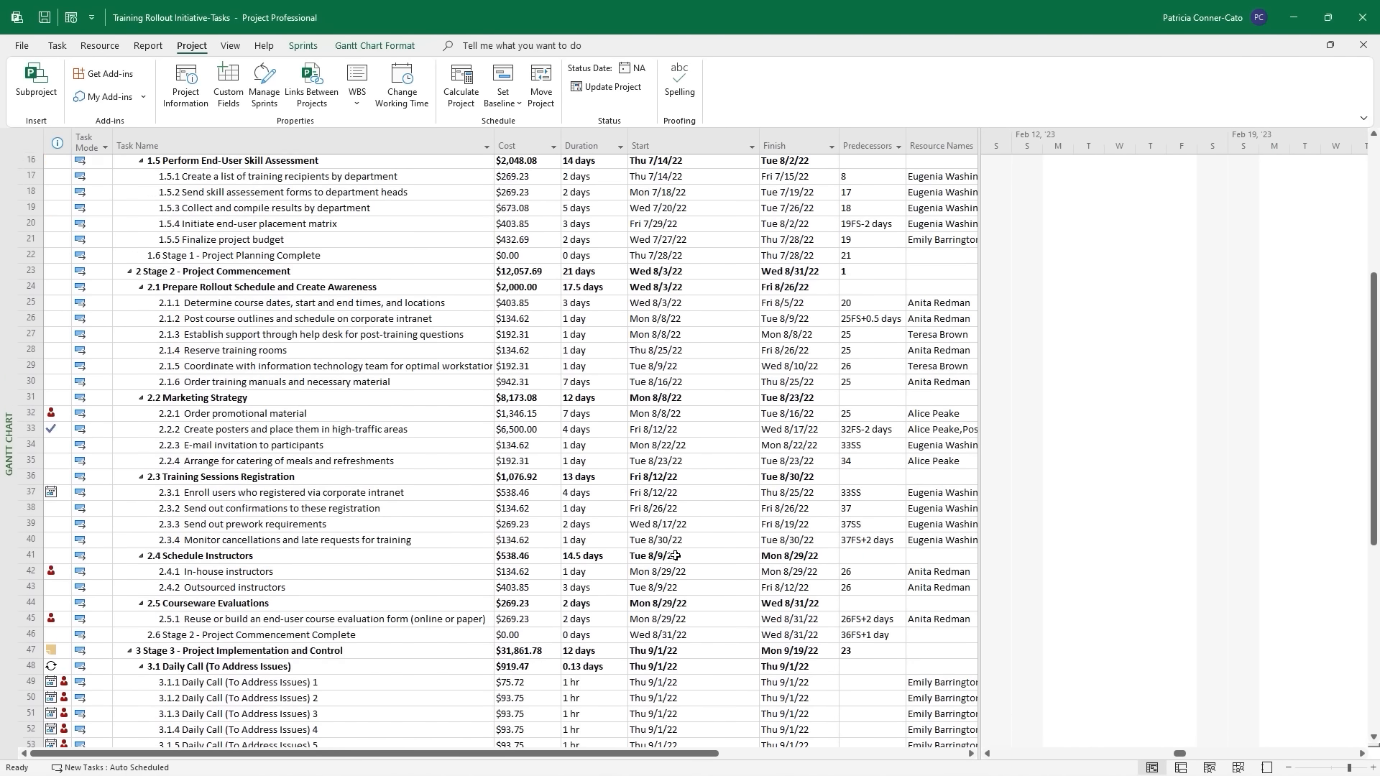
scroll(659, 586, down, 2)
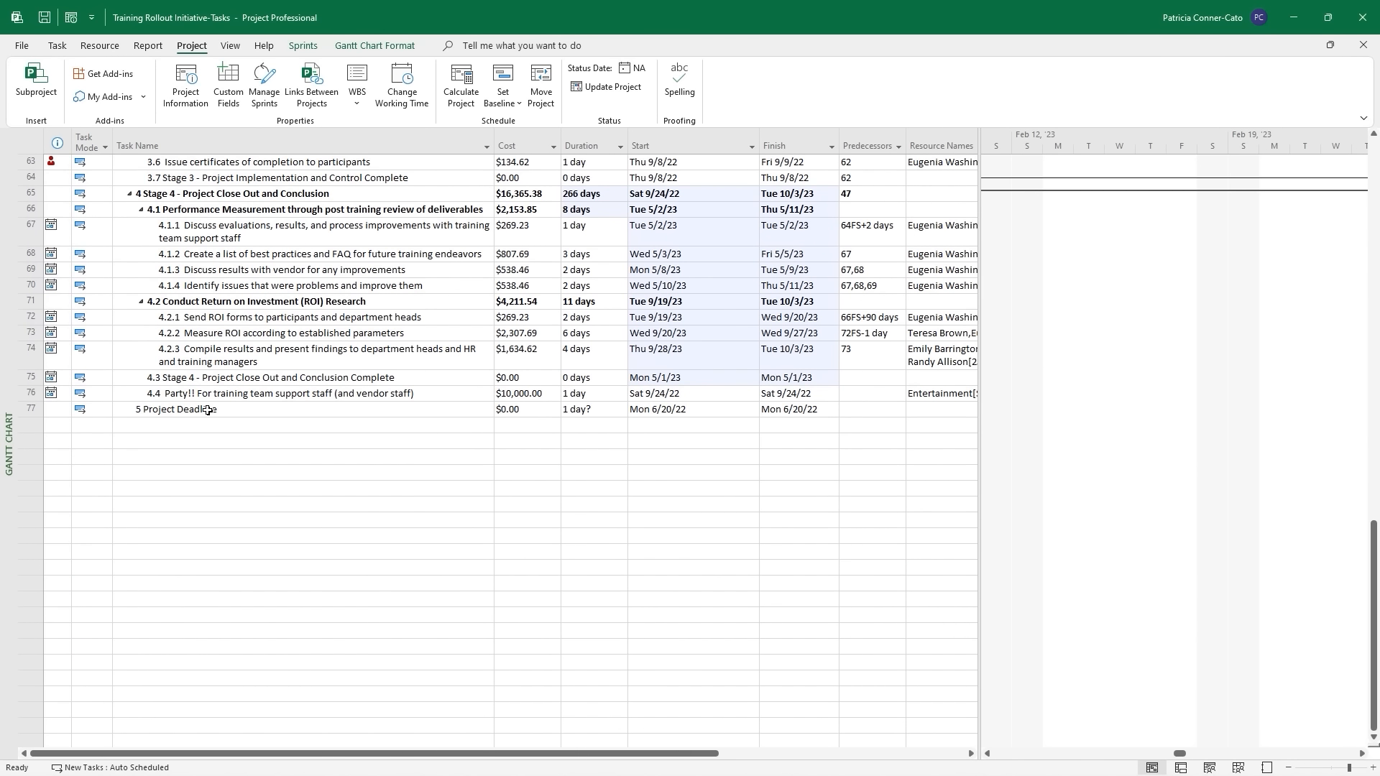
right_click(207, 410)
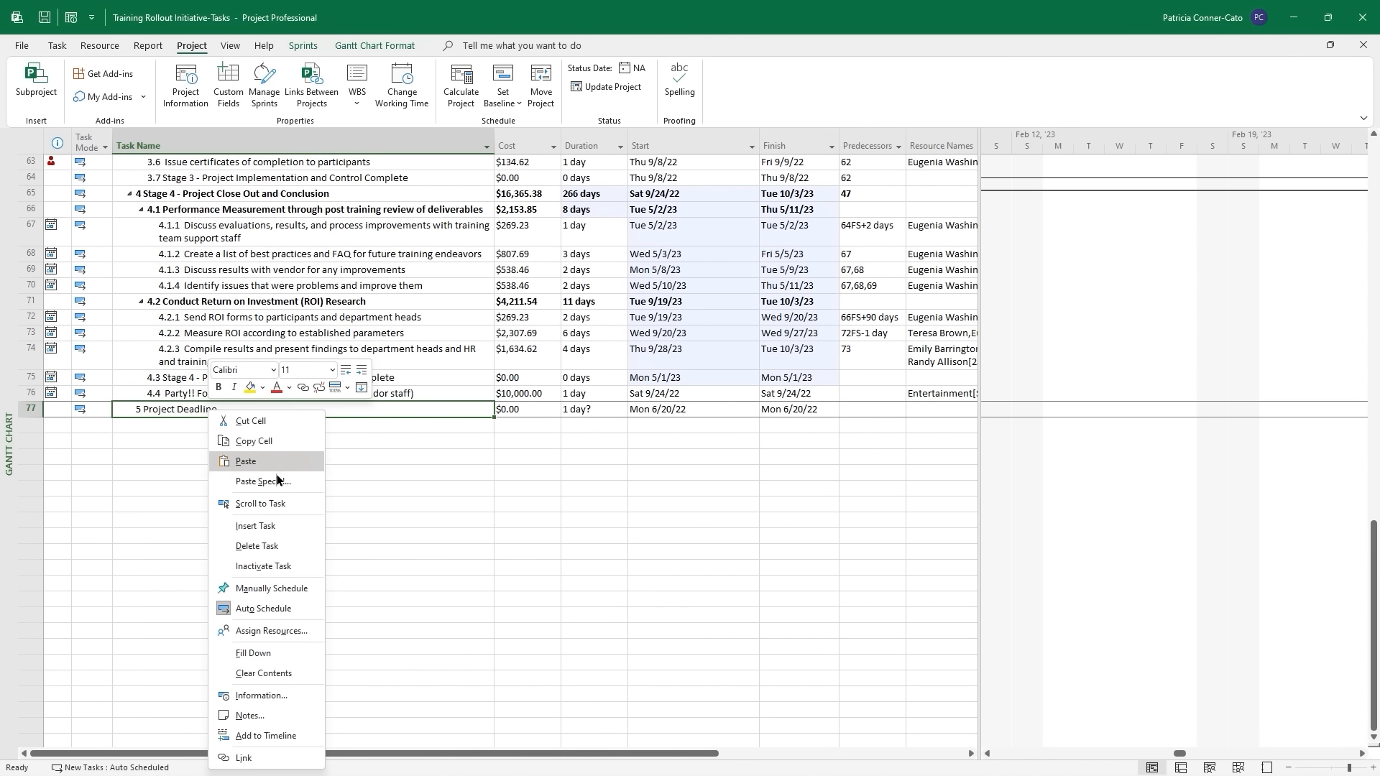
click(278, 504)
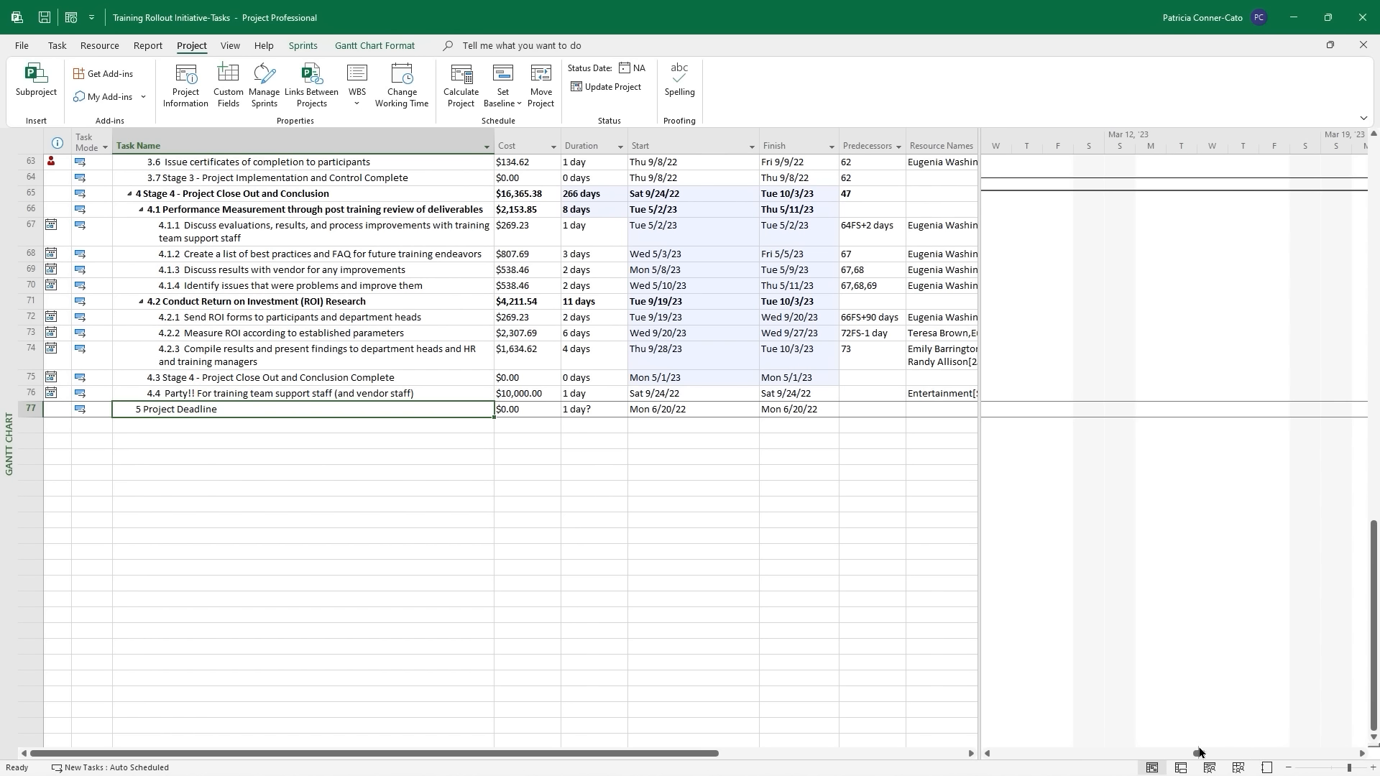
click(987, 754)
drag(987, 754, 987, 755)
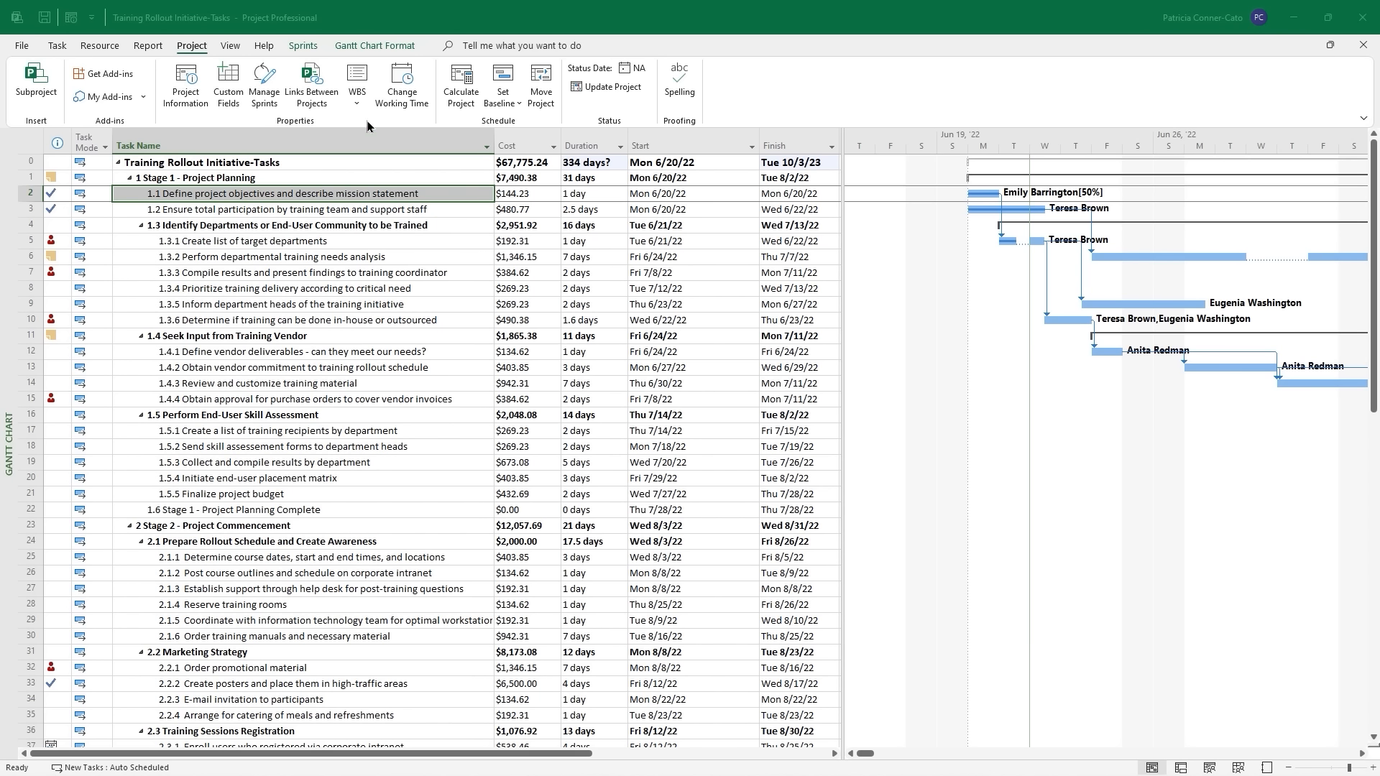
Switch the task sheet to the Variance table and compare the start and finish variances, especially for the Stage 4 tasks.
click(232, 46)
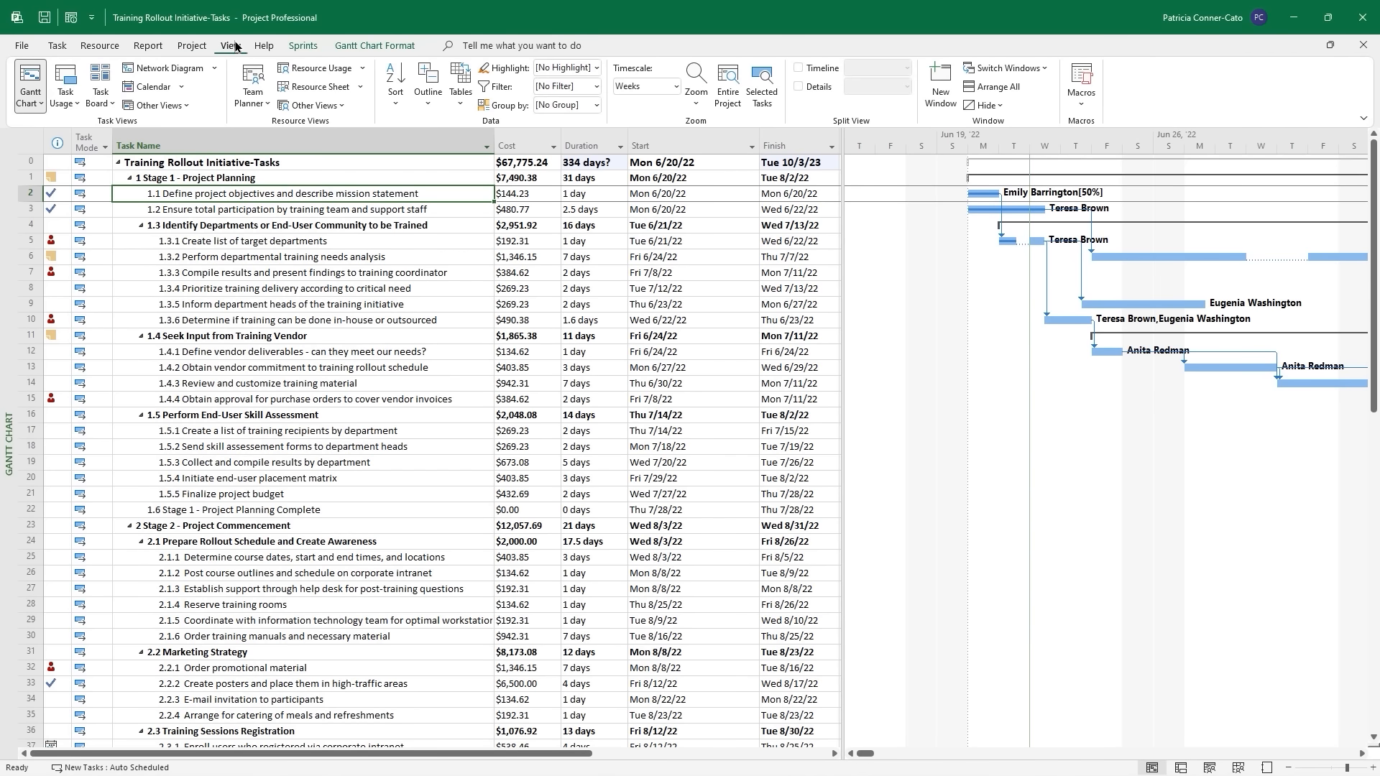
click(463, 101)
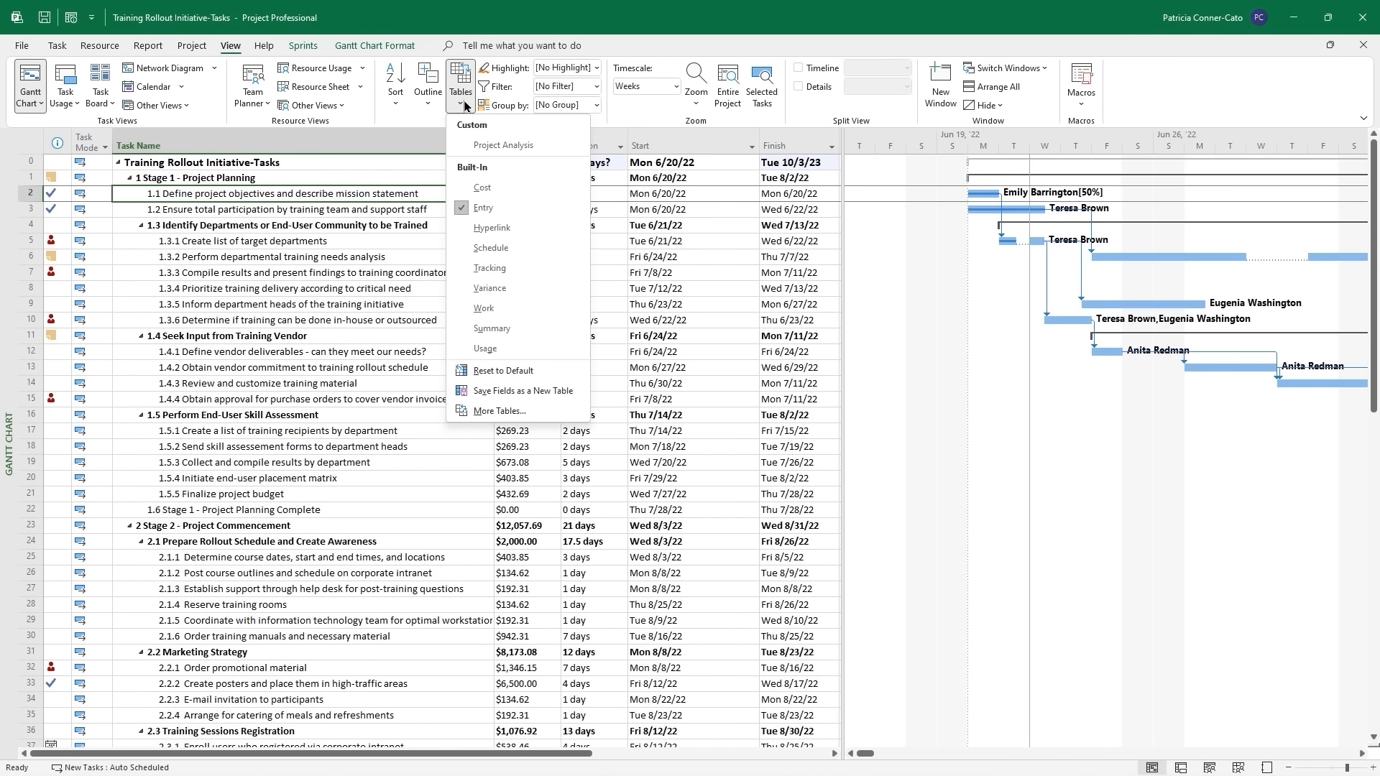
click(501, 294)
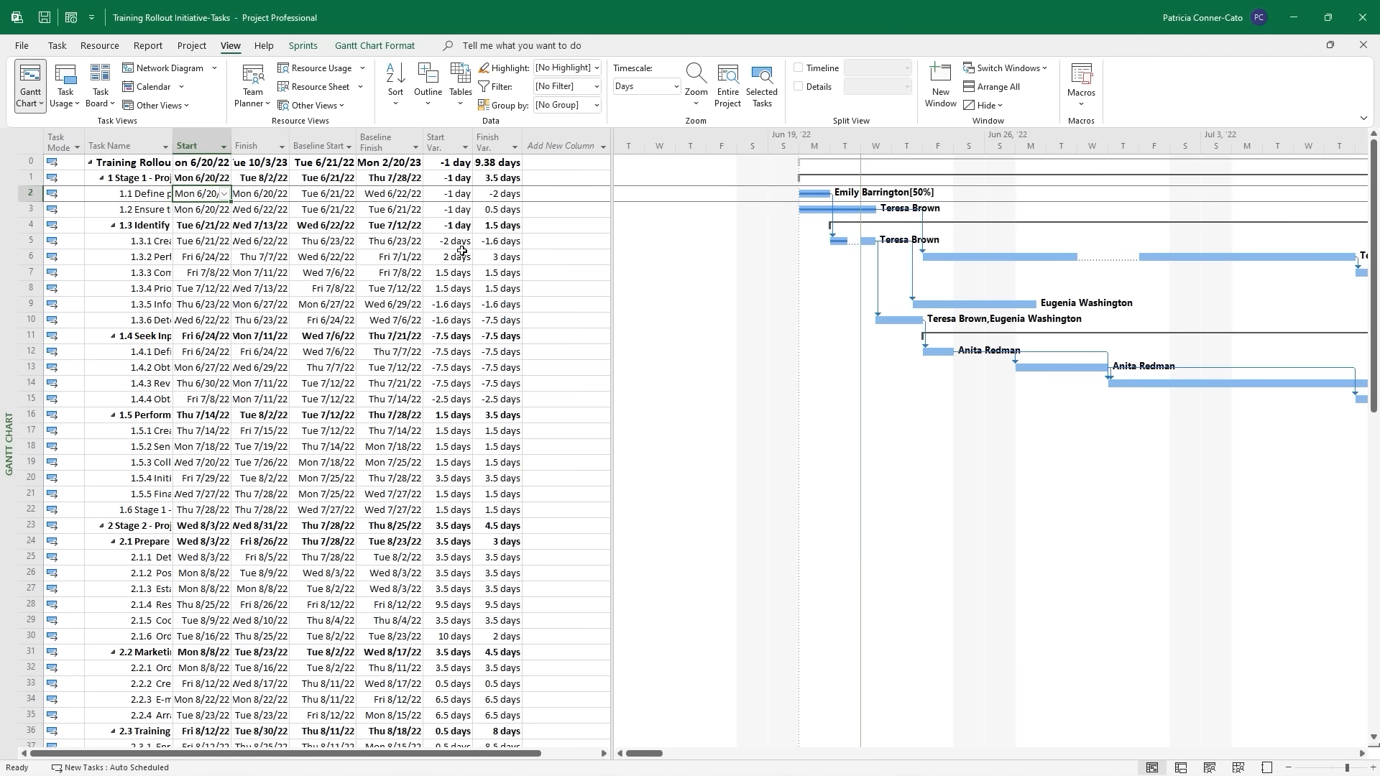
scroll(461, 251, down, 16)
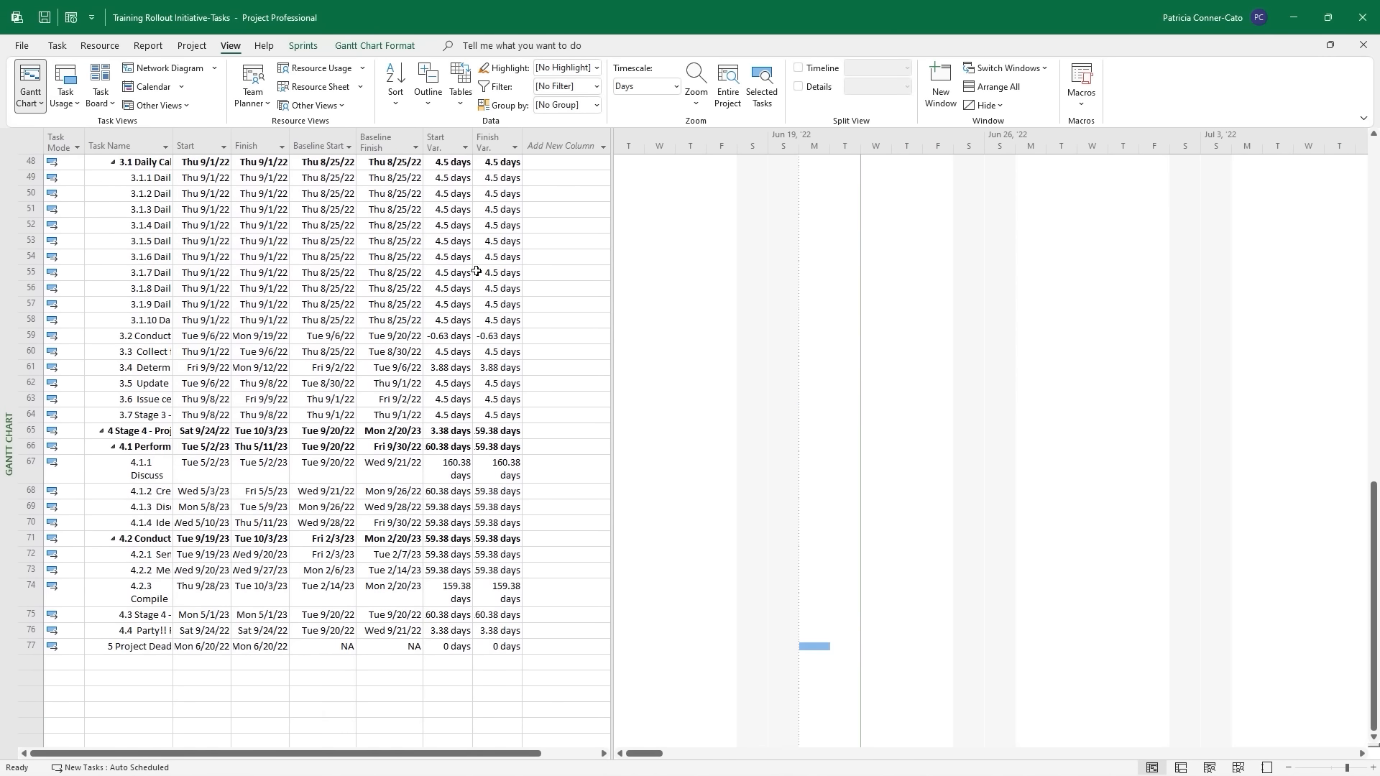
scroll(476, 272, down, 2)
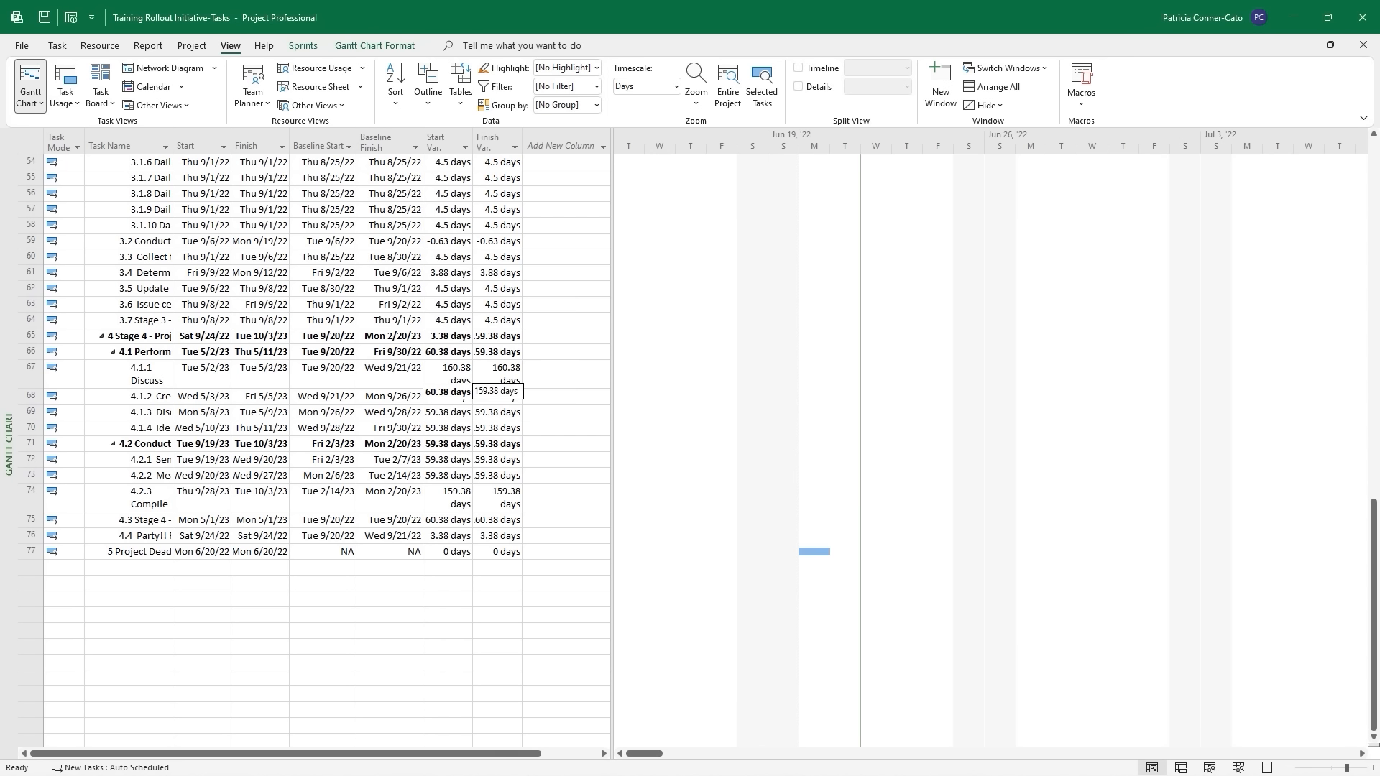
scroll(464, 360, up, 15)
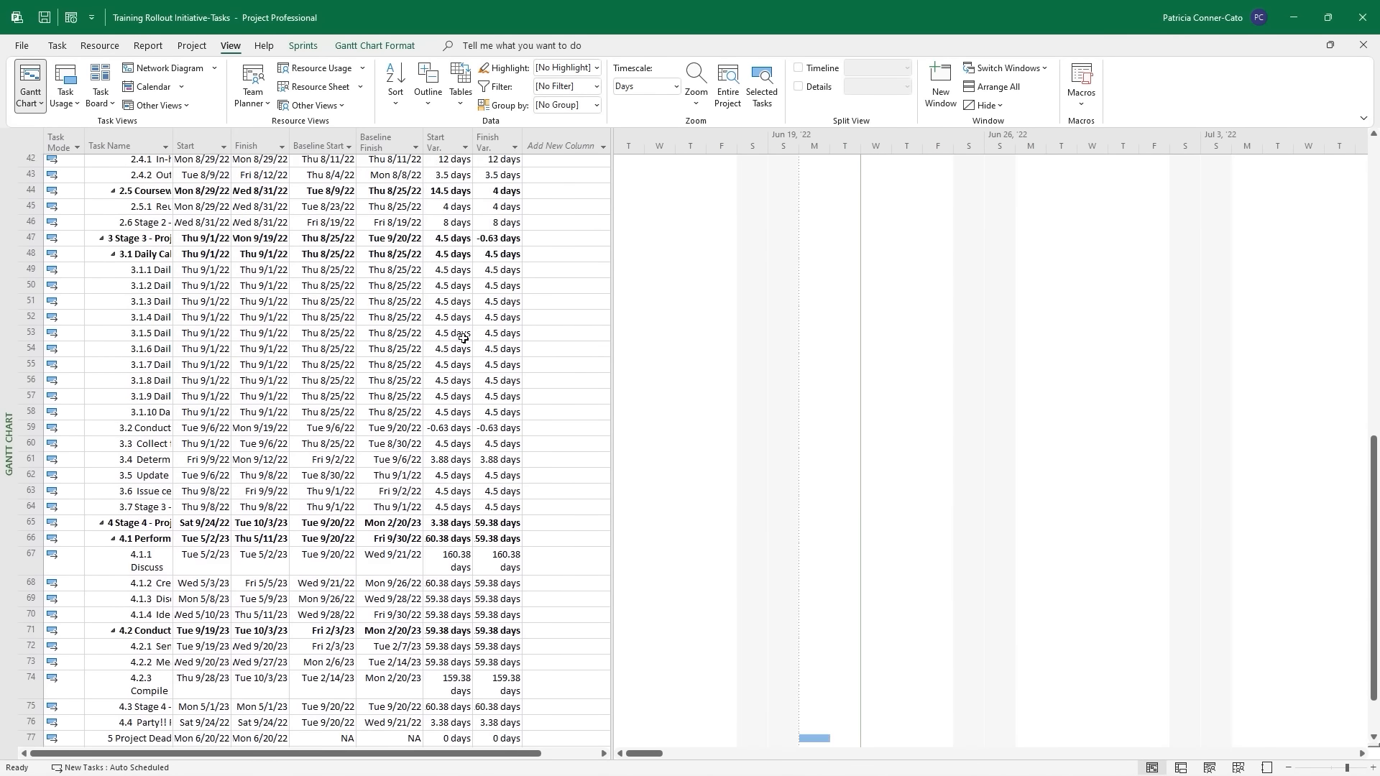
scroll(460, 302, up, 4)
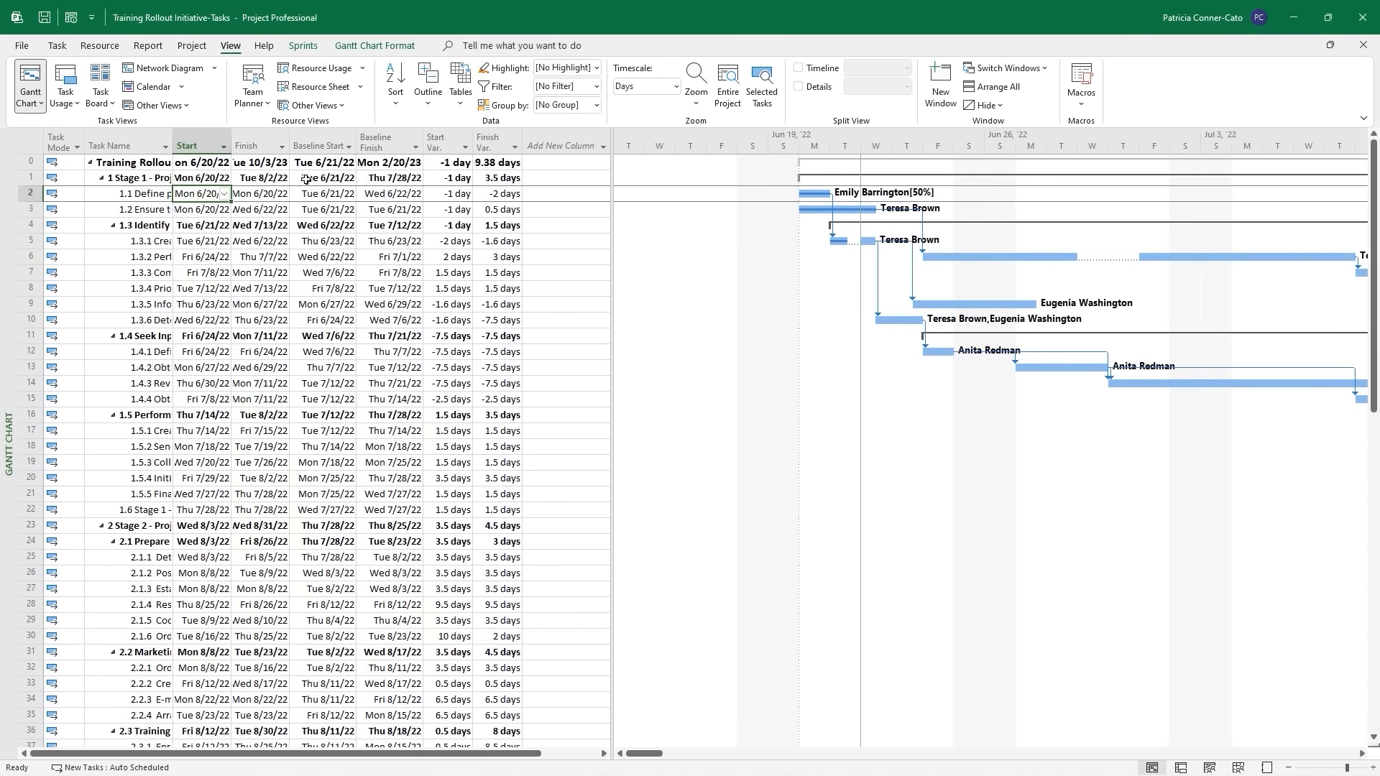
Switch the task sheet from the Variance table back to the Entry table.
click(457, 105)
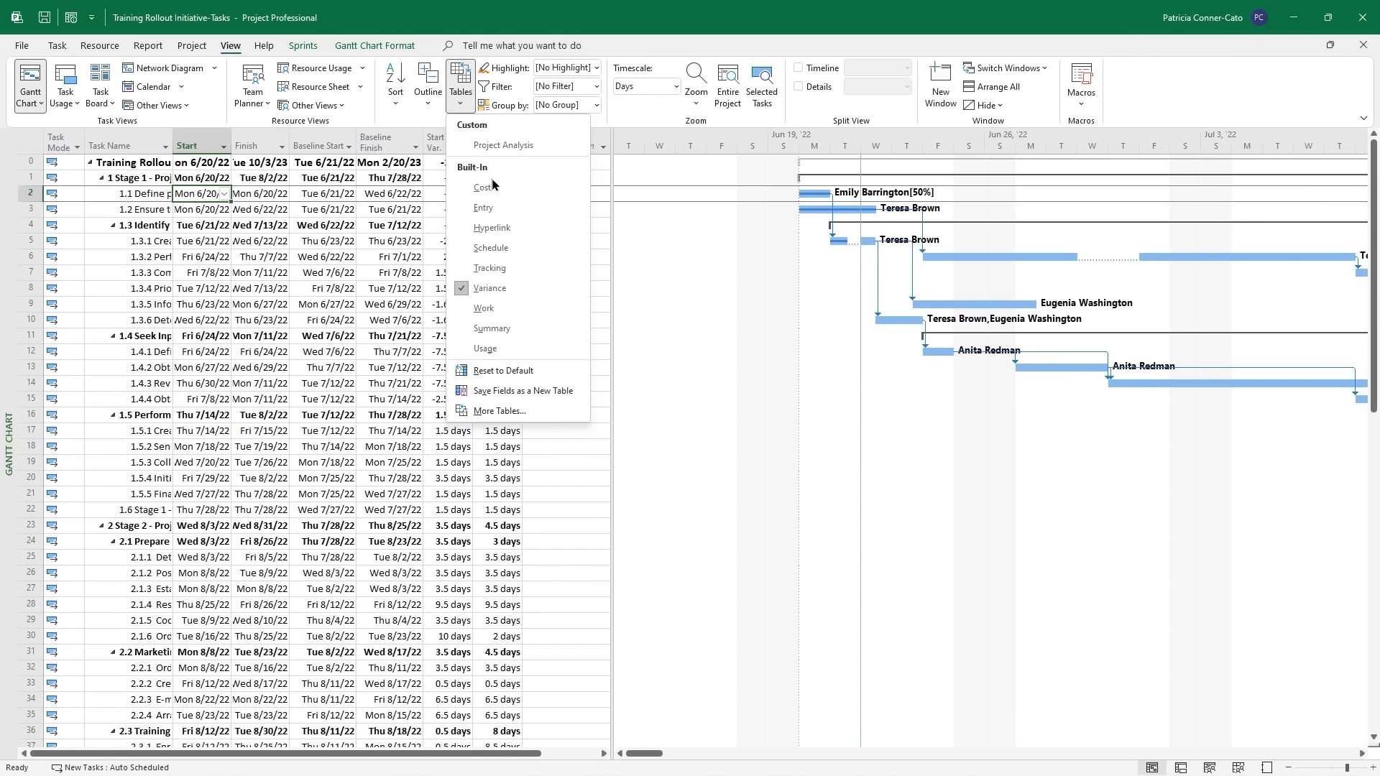
click(493, 204)
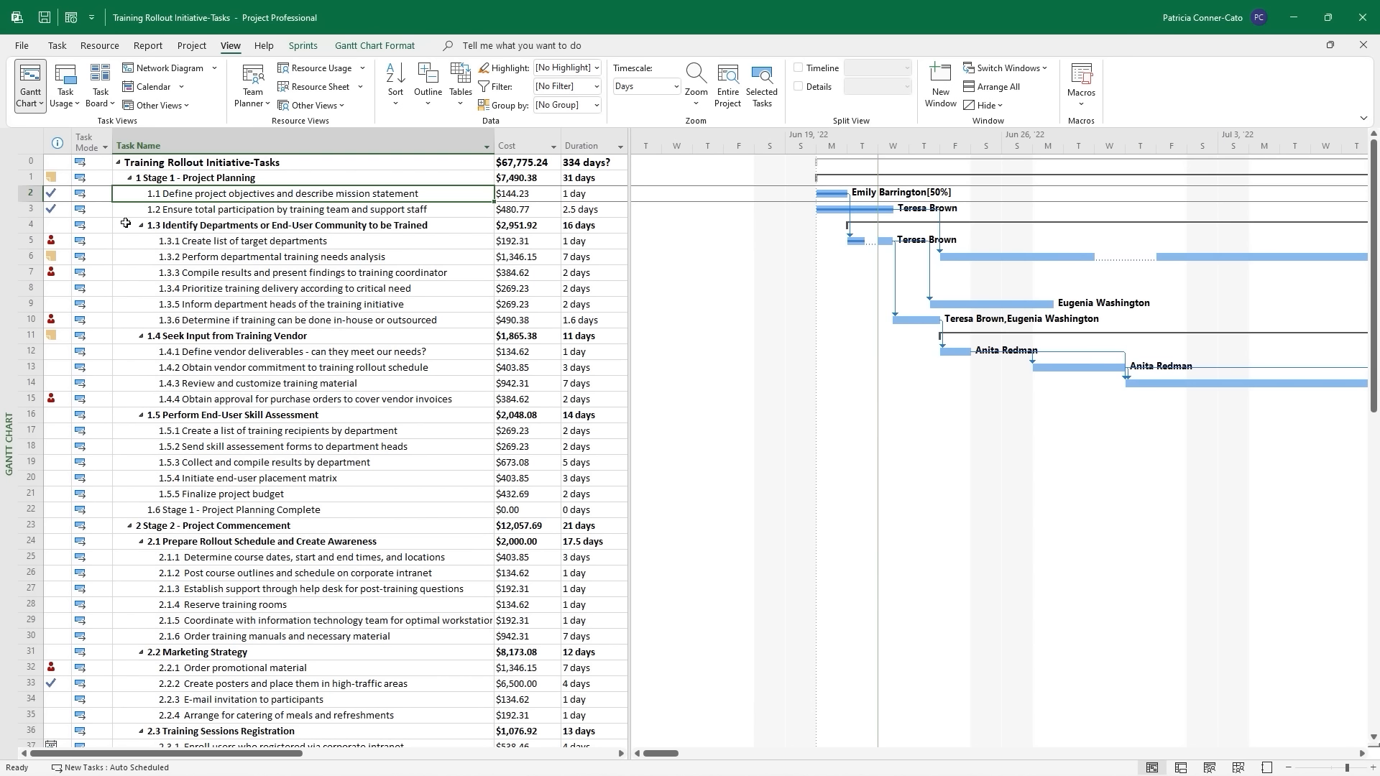
Check the project's status date setting and leave it without making a change.
click(192, 46)
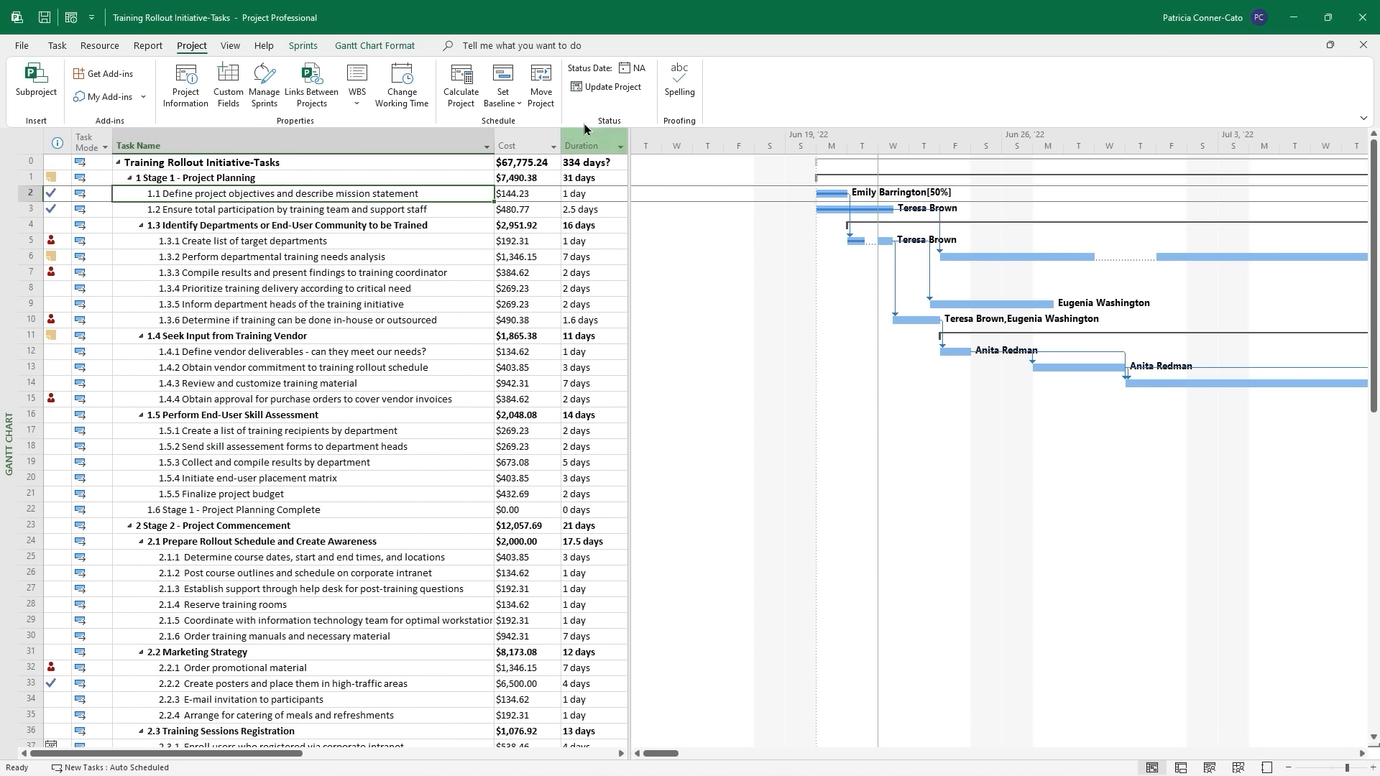
click(626, 72)
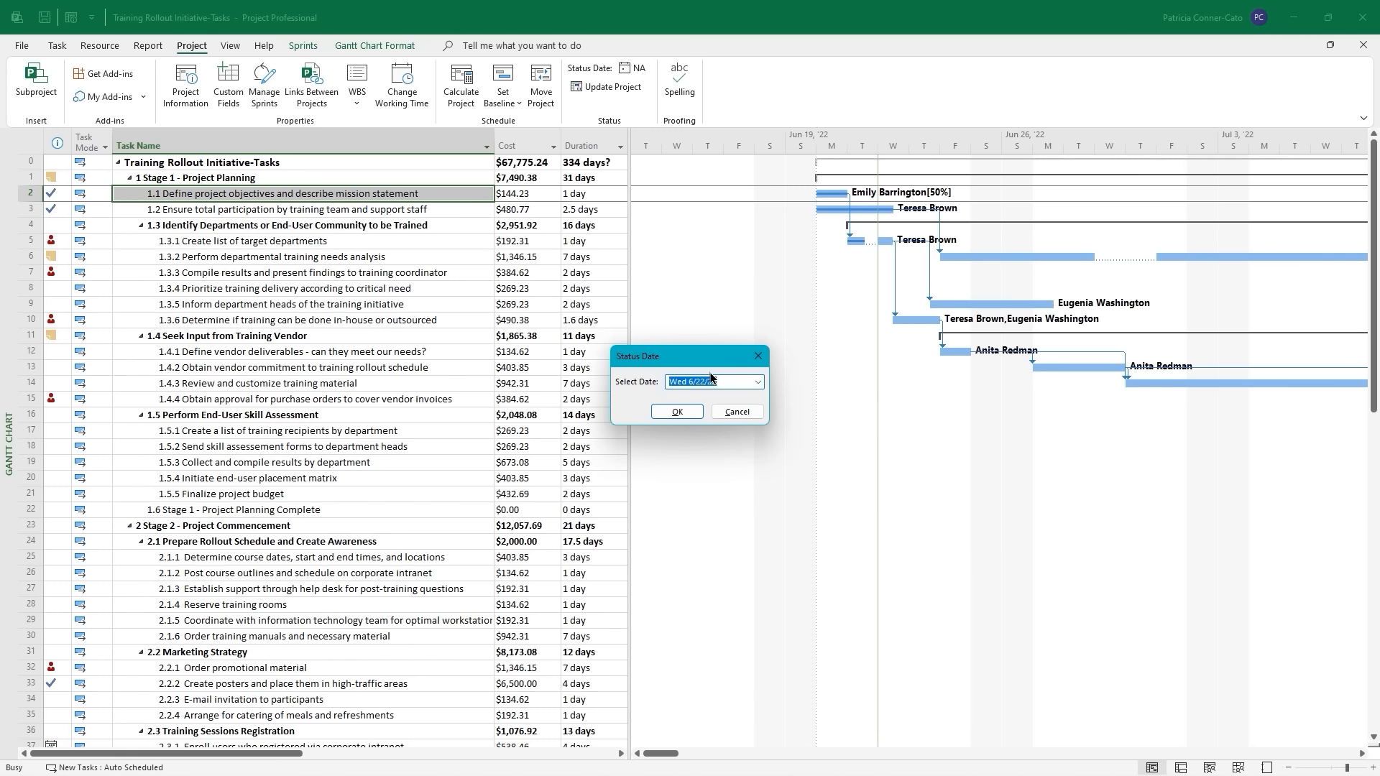
click(748, 414)
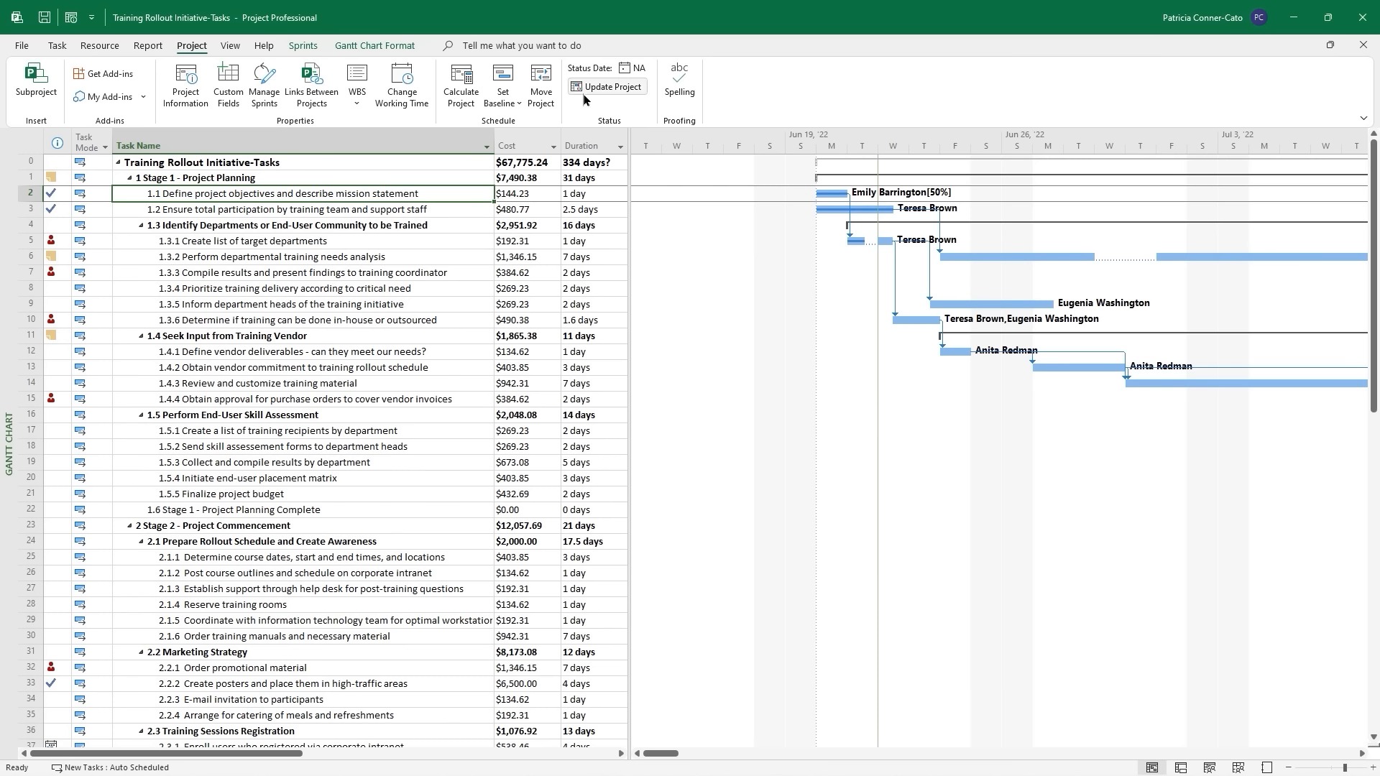
Set the baseline again for the entire project, overwriting the existing Baseline last saved on Mon 6/20/22.
click(509, 103)
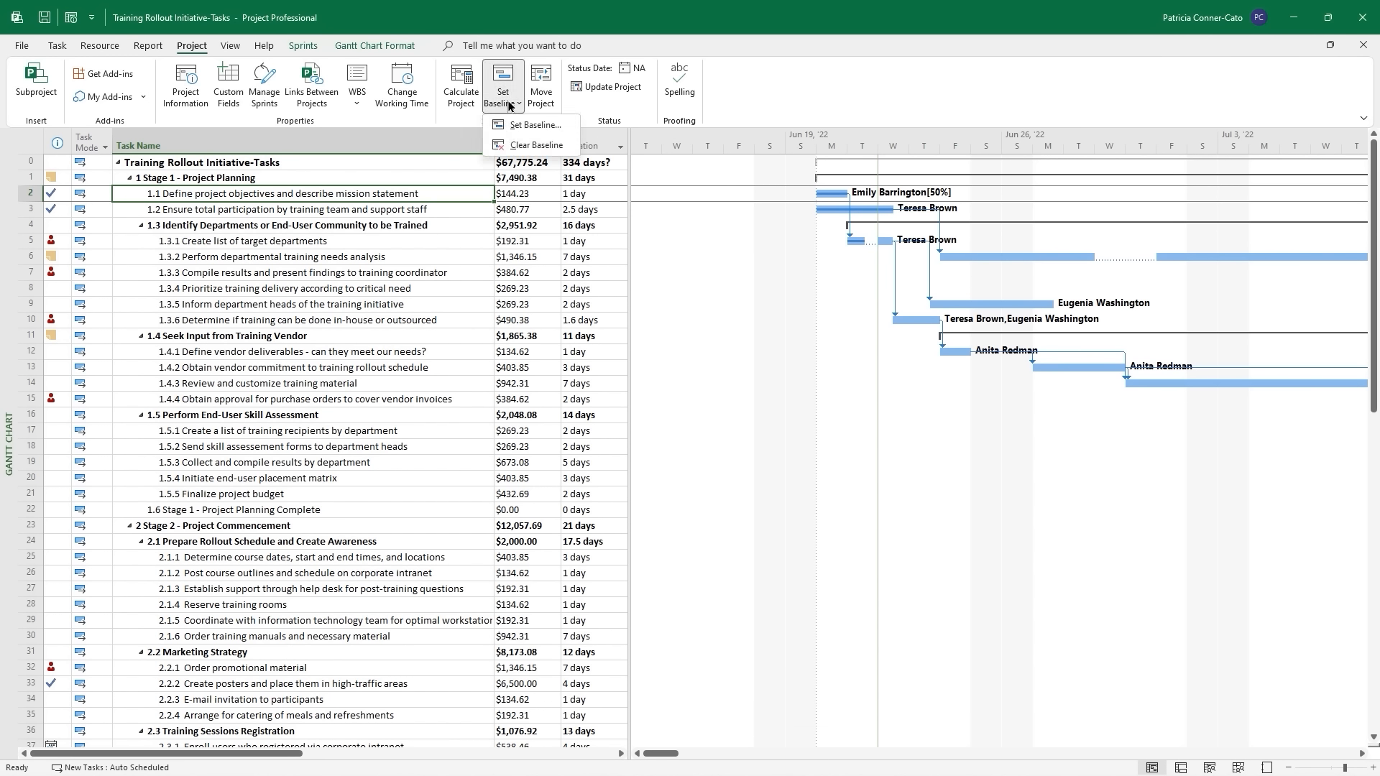
click(518, 123)
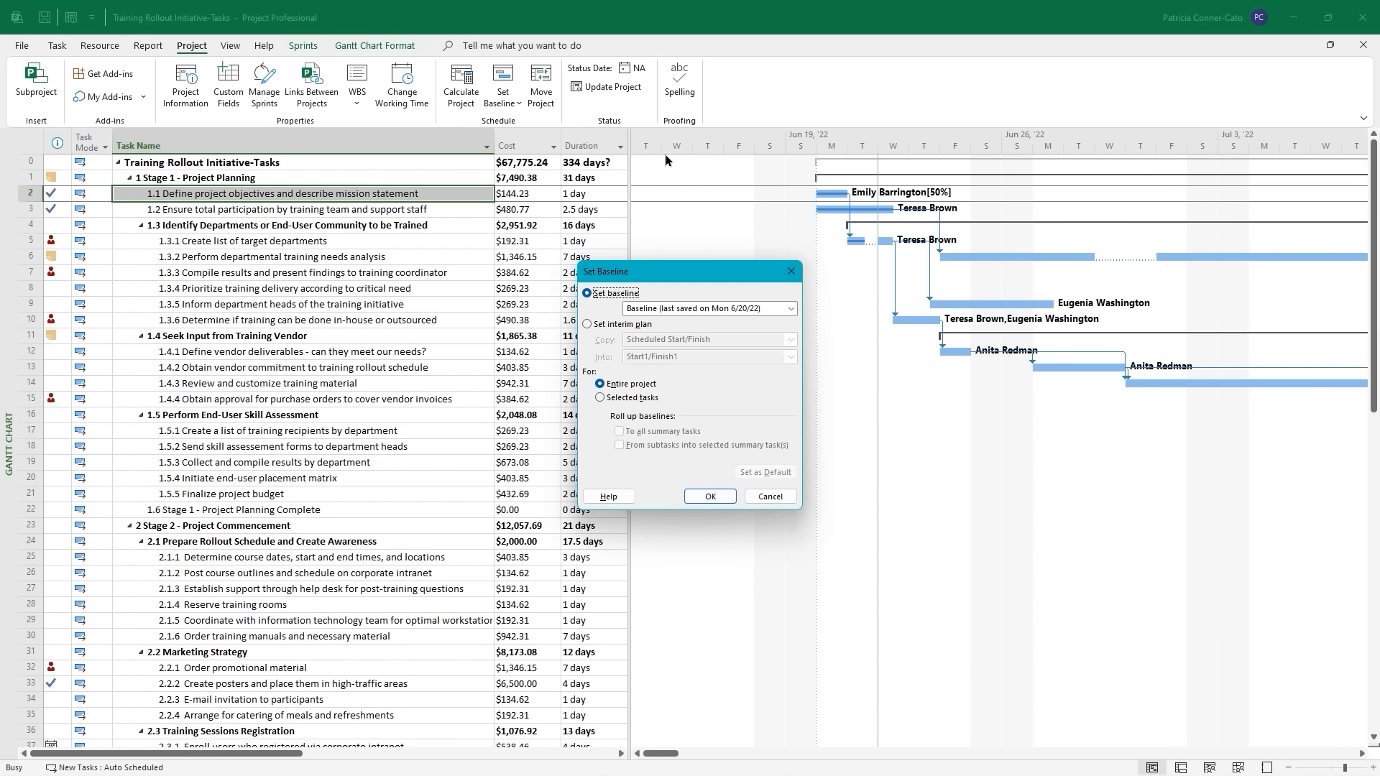
click(790, 309)
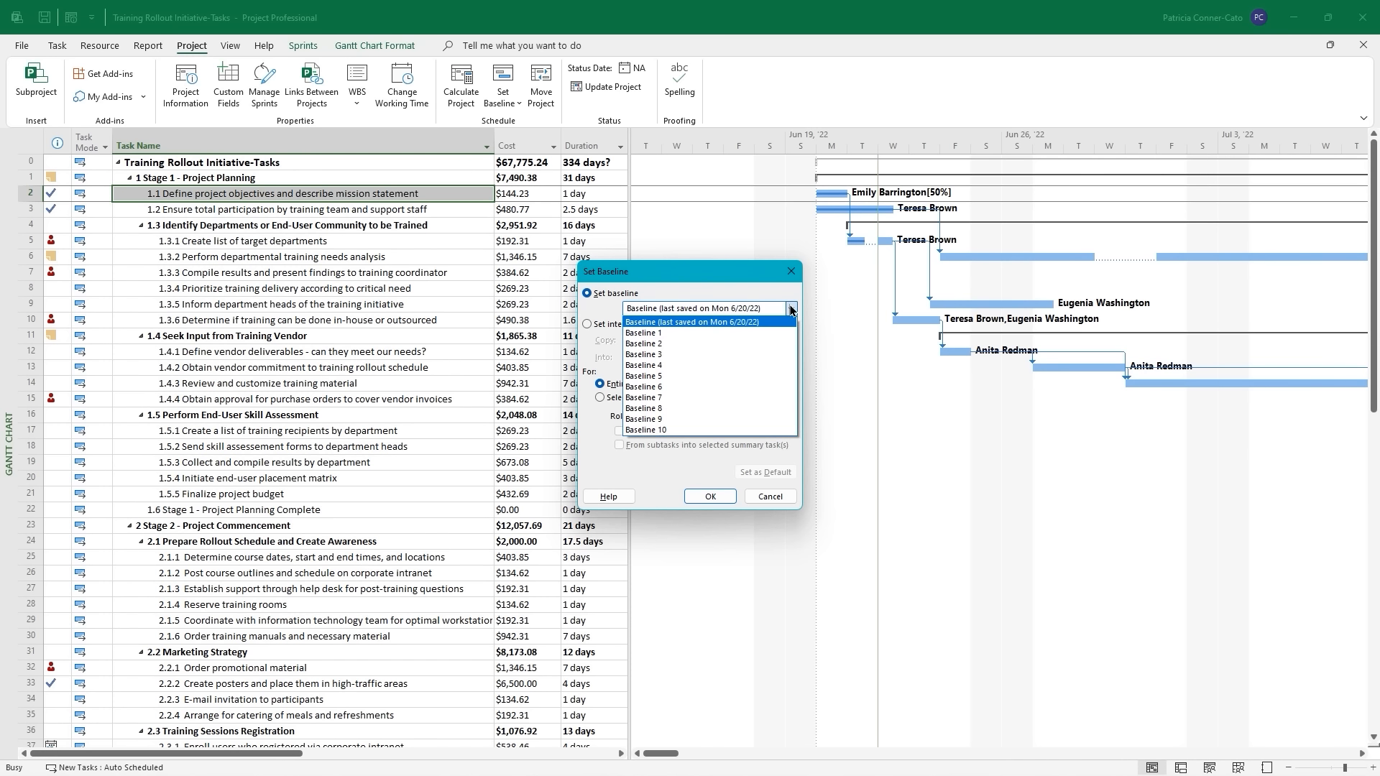
click(791, 310)
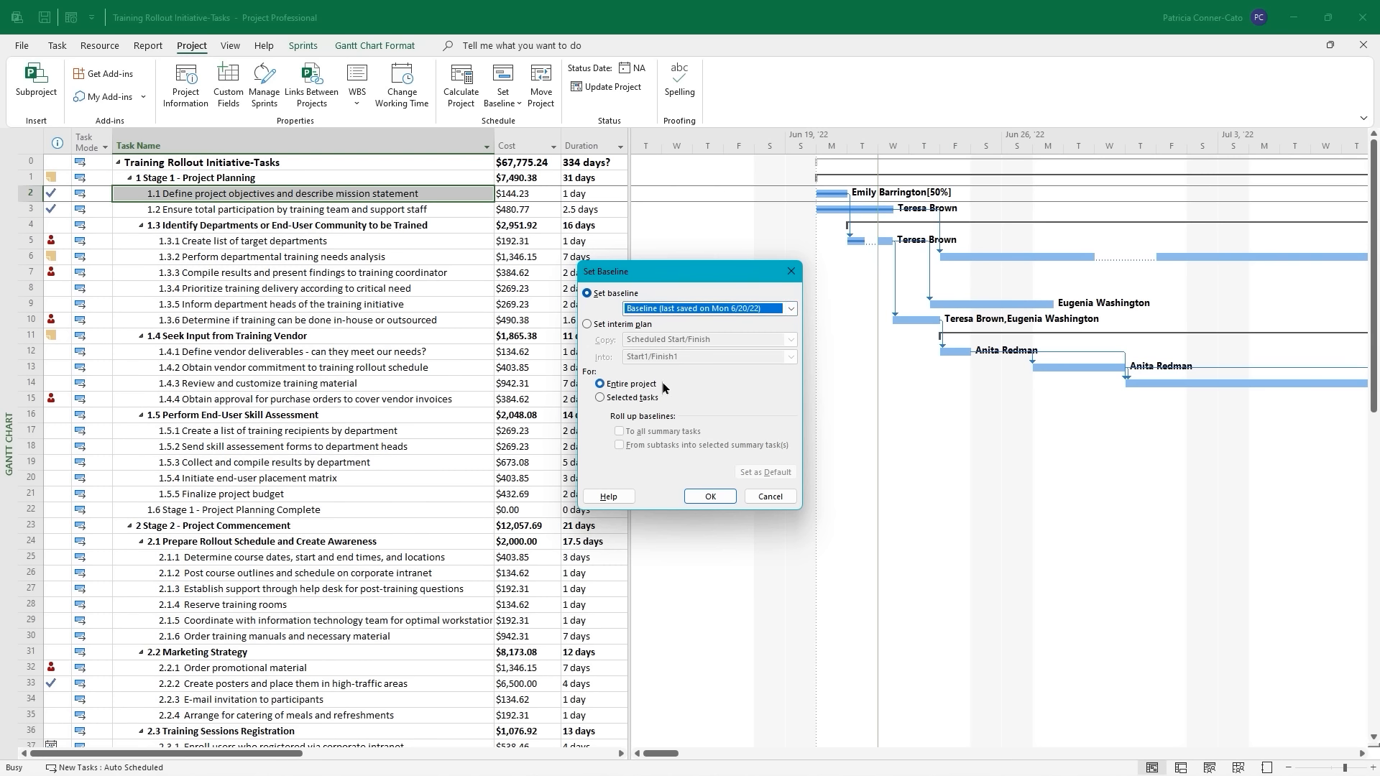
click(710, 499)
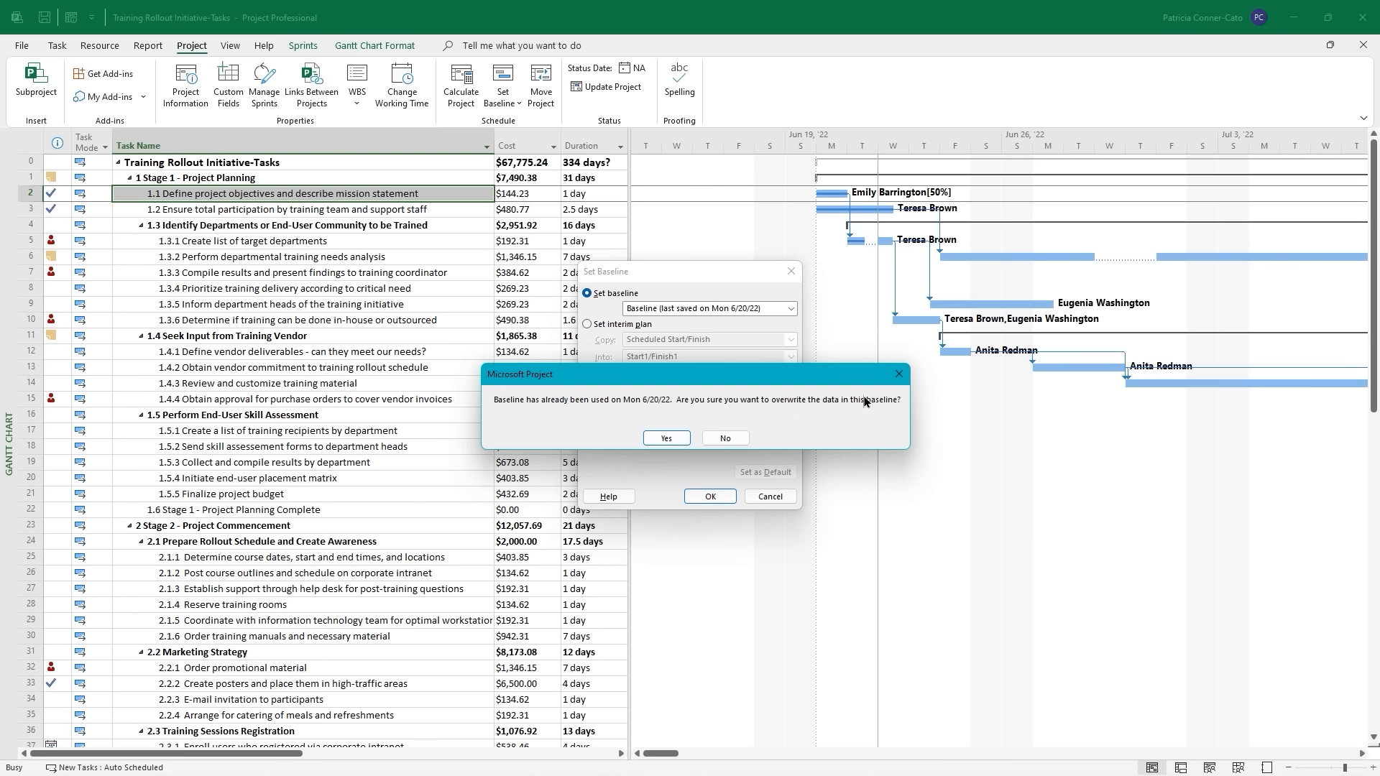
click(666, 439)
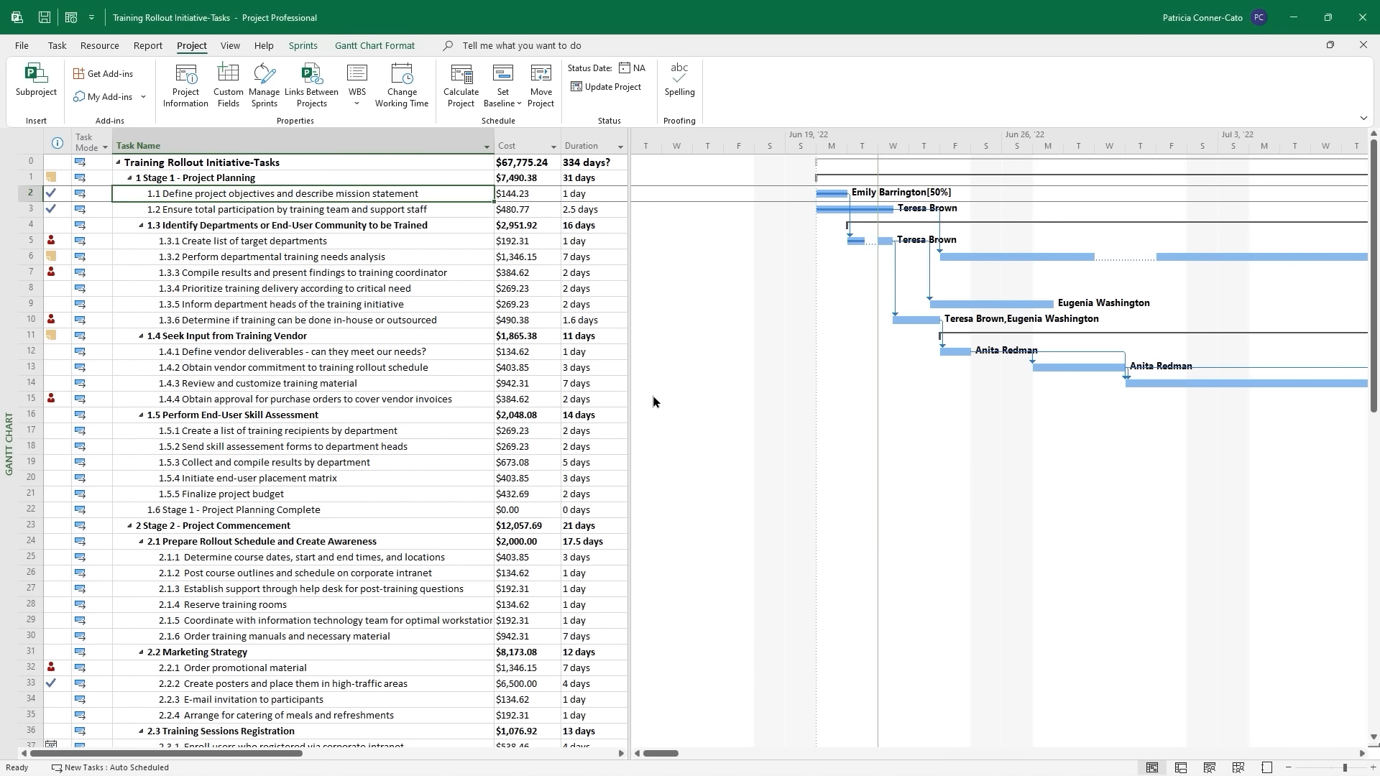
Check the last-saved date of the project's Baseline in the Set Baseline settings without saving another one.
click(504, 97)
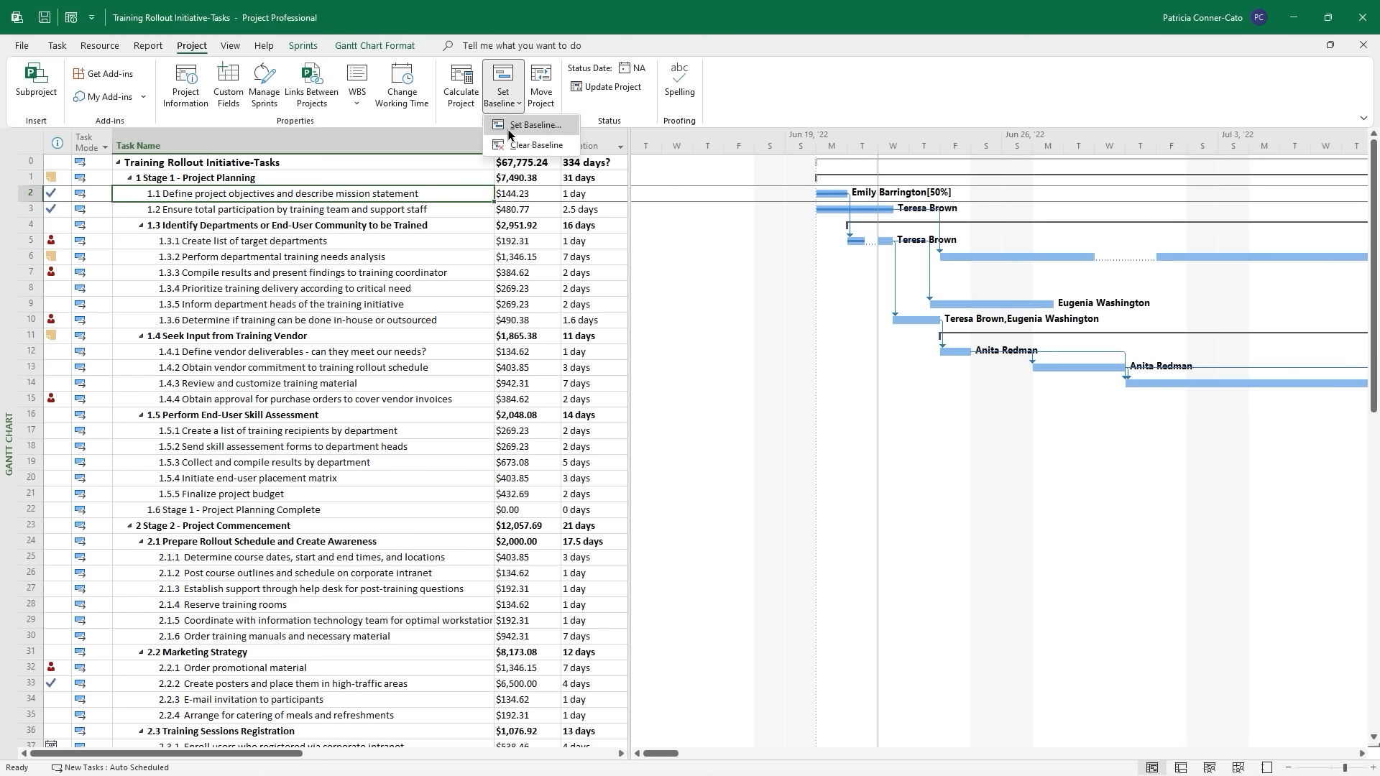
click(532, 127)
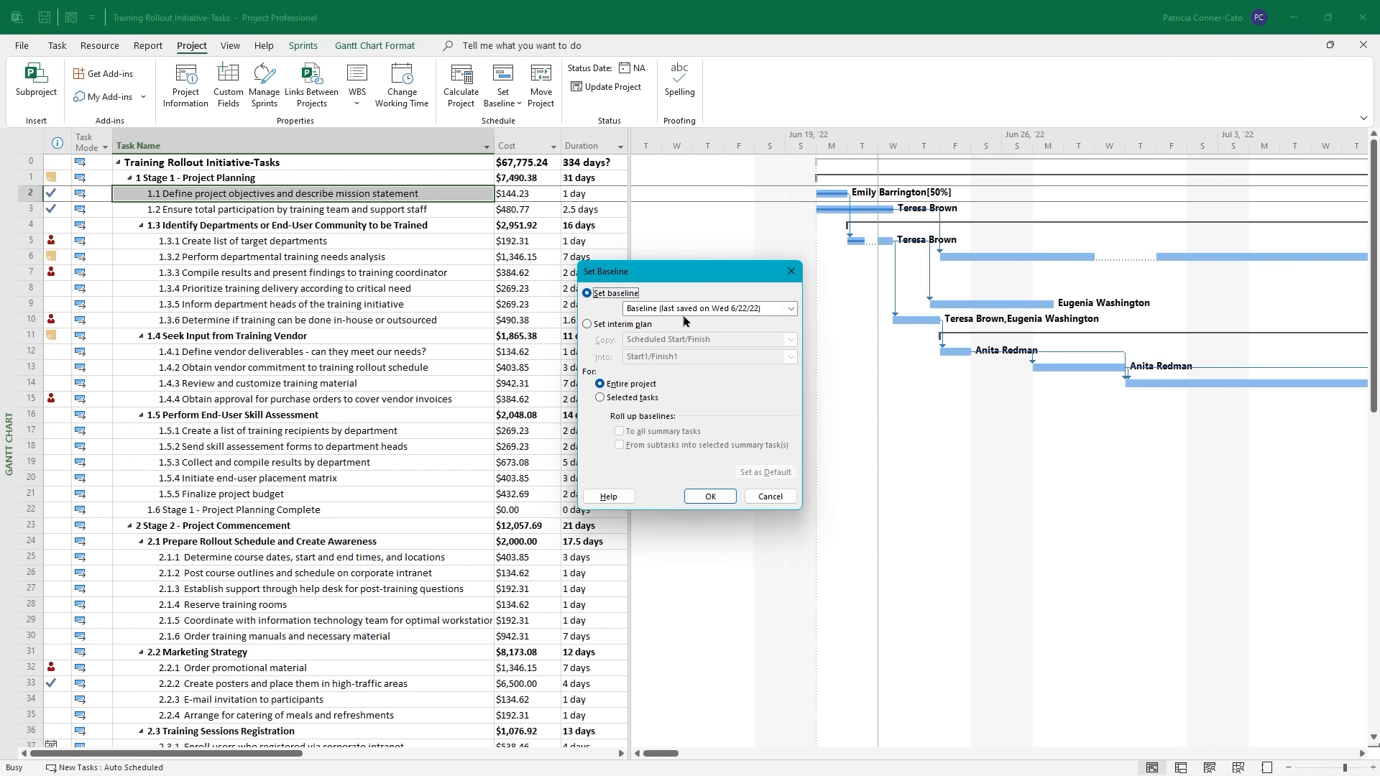
click(762, 499)
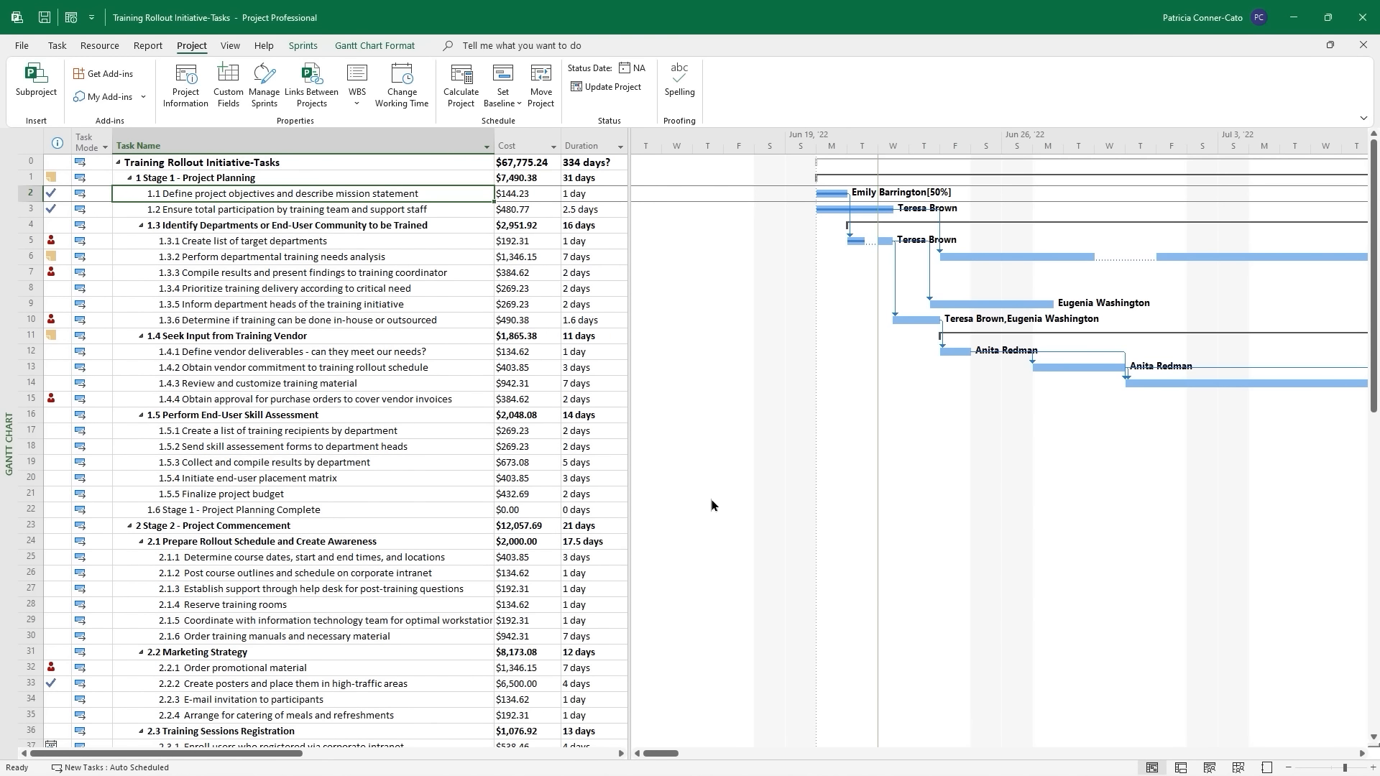
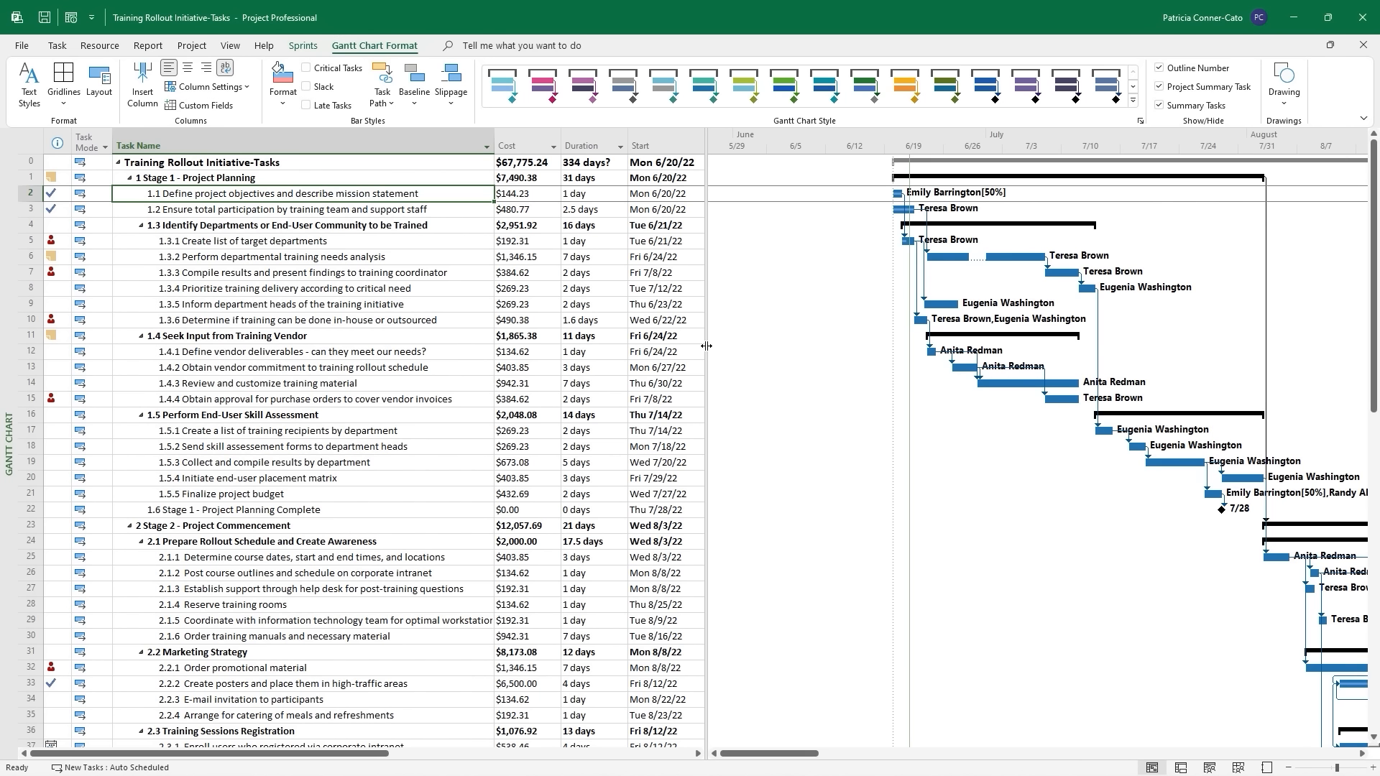
Extend the Gantt chart across the full width of the view, covering the task table.
drag(707, 346, 2, 383)
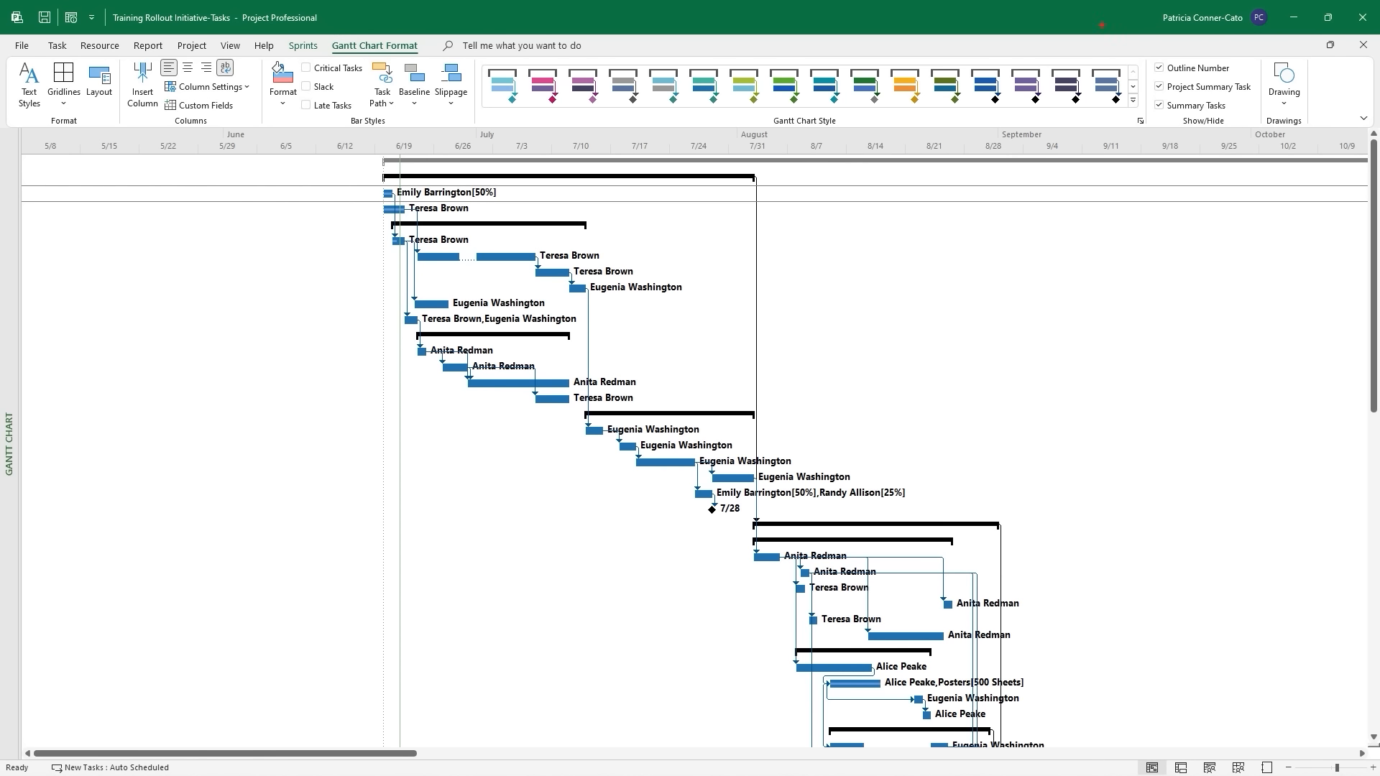
drag(823, 130, 823, 291)
drag(1135, 107, 1139, 248)
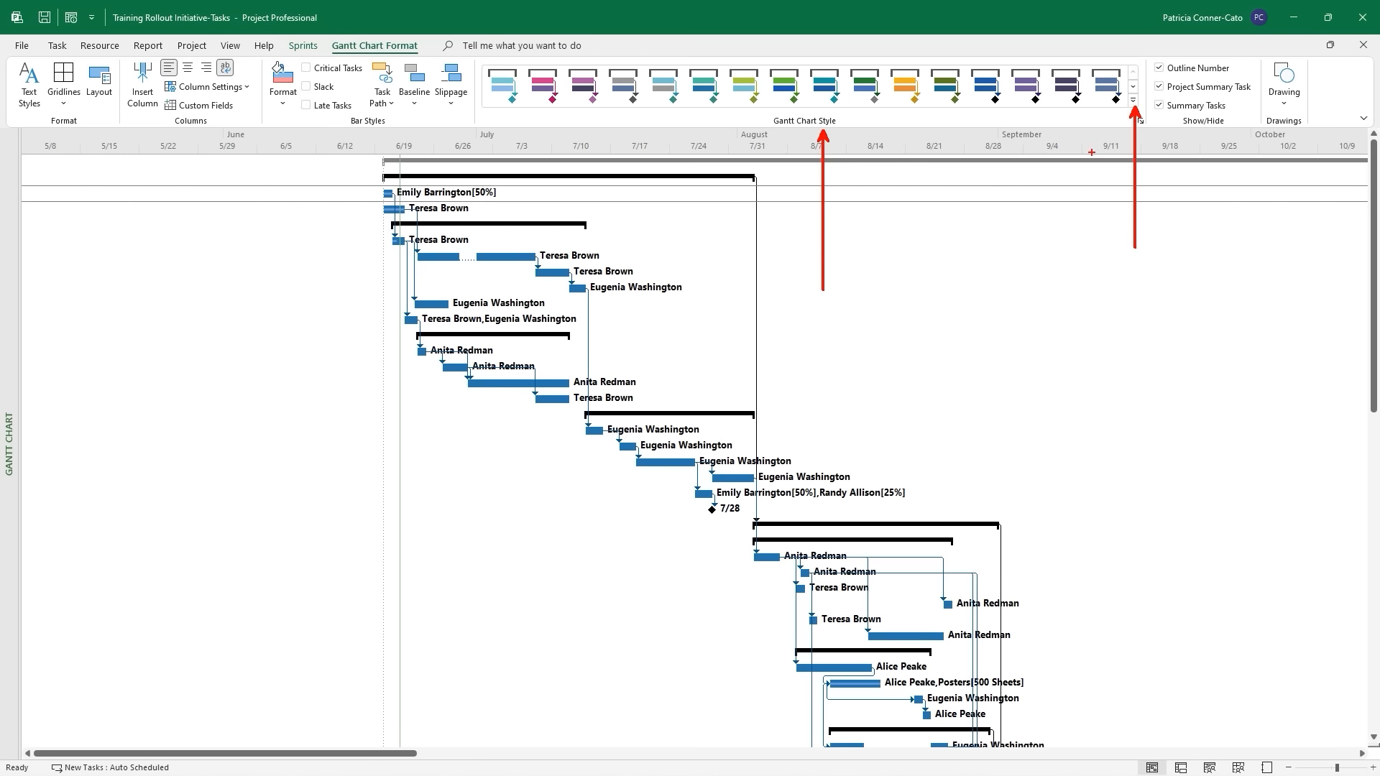
key(Escape)
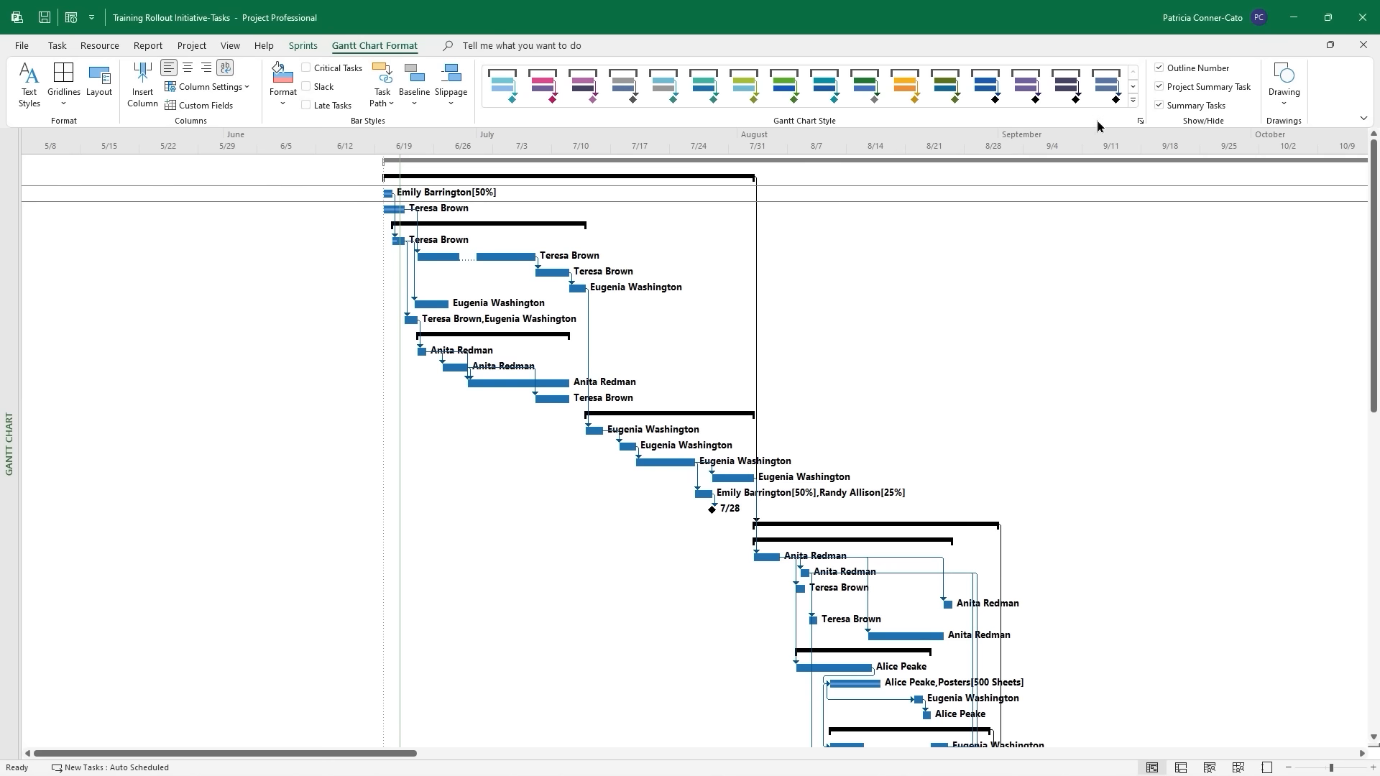
Apply the orange Presentation style to the Gantt chart and bring the row numbers back into view beside it.
click(1135, 99)
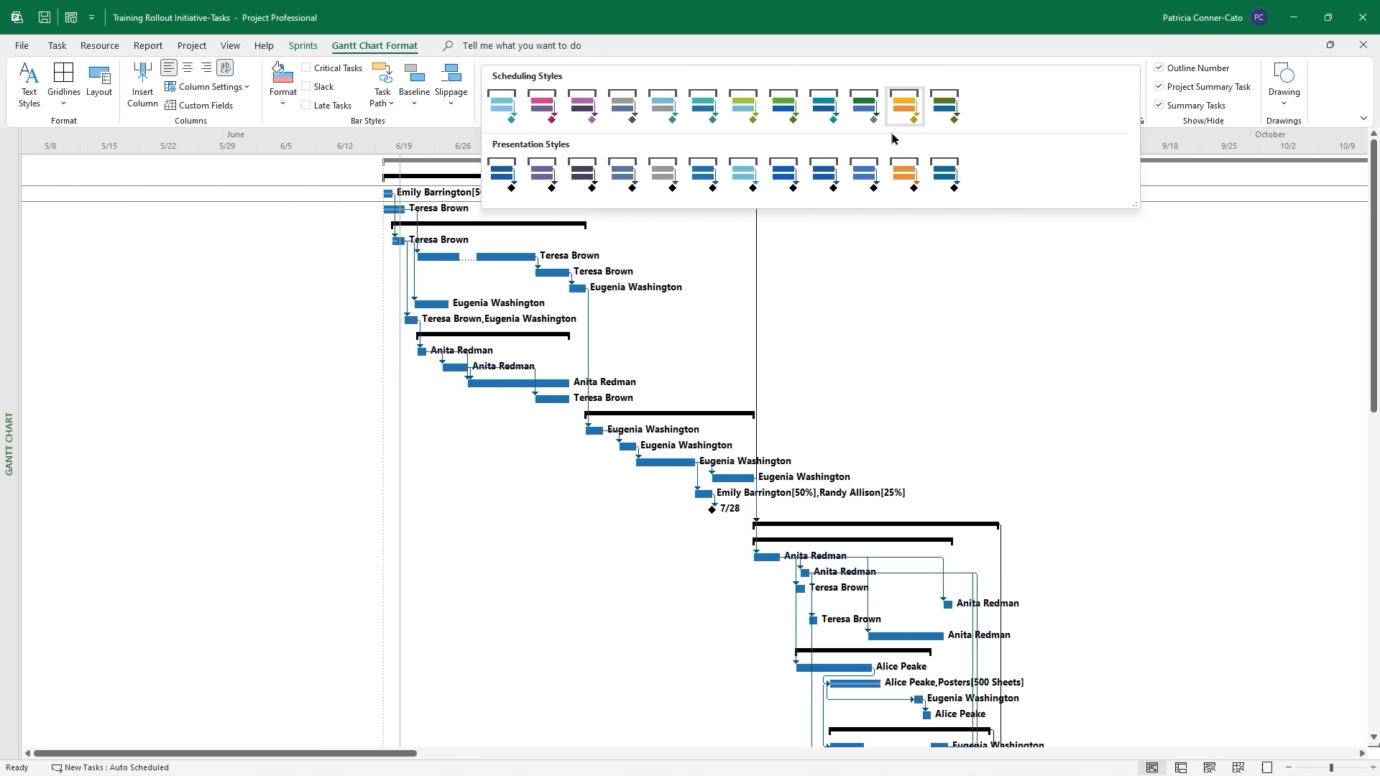
click(897, 174)
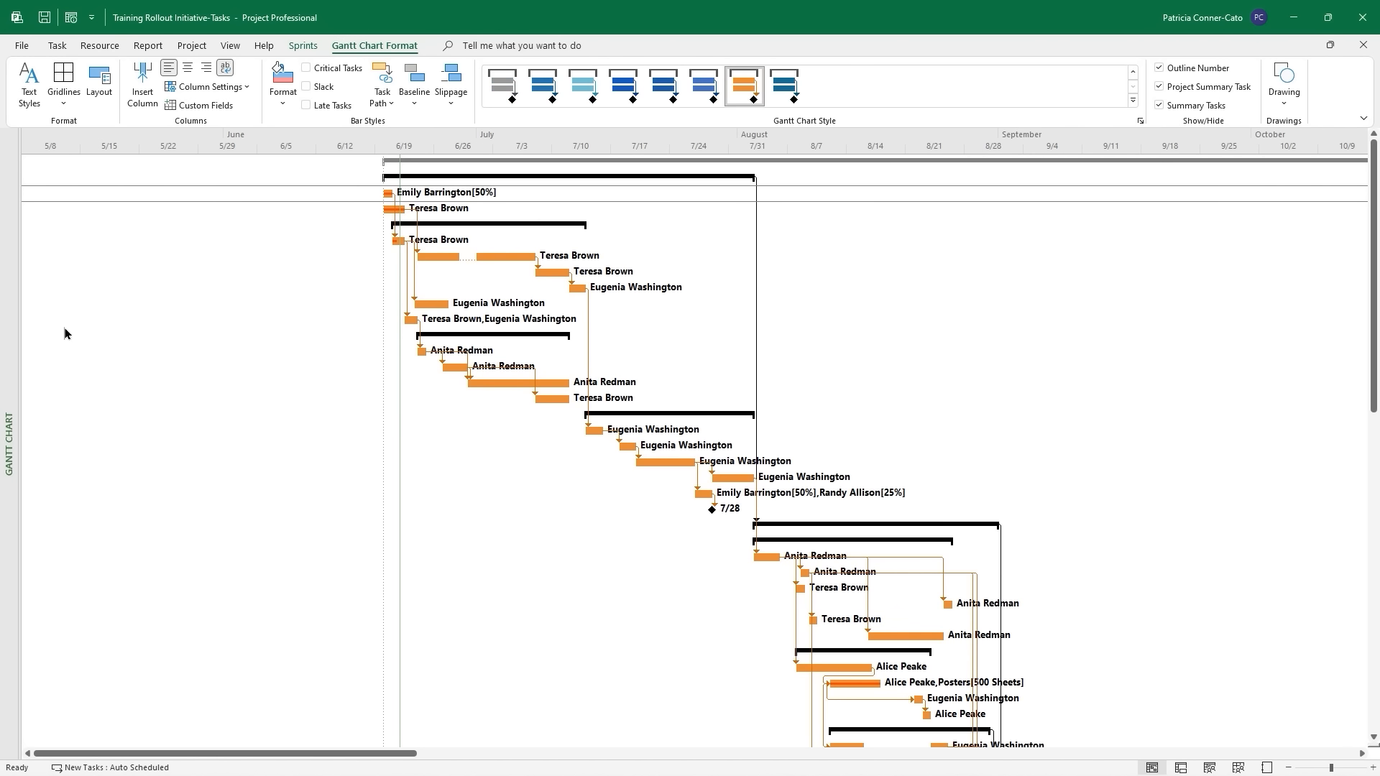
click(3, 338)
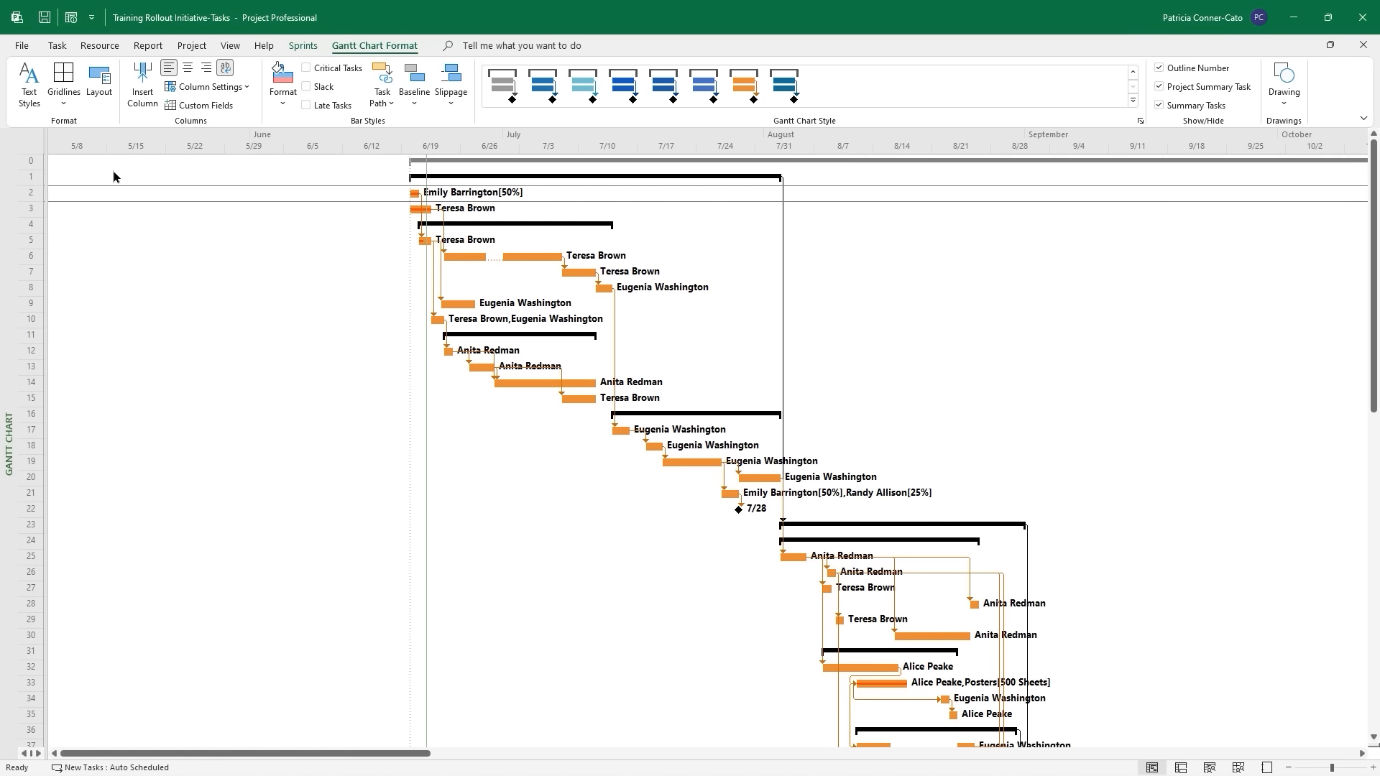
Set the text style size to 12 for all items in the Gantt Chart view.
click(33, 108)
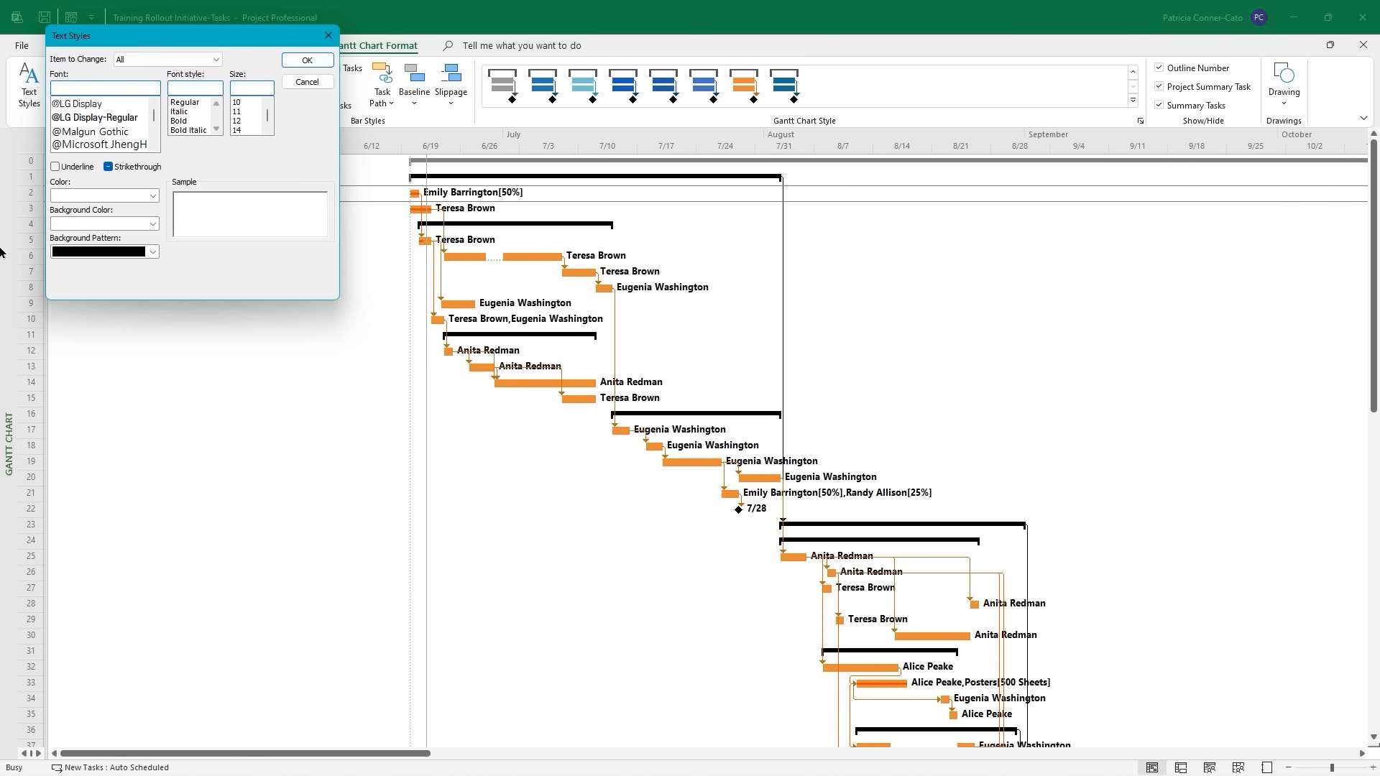
drag(209, 37, 647, 191)
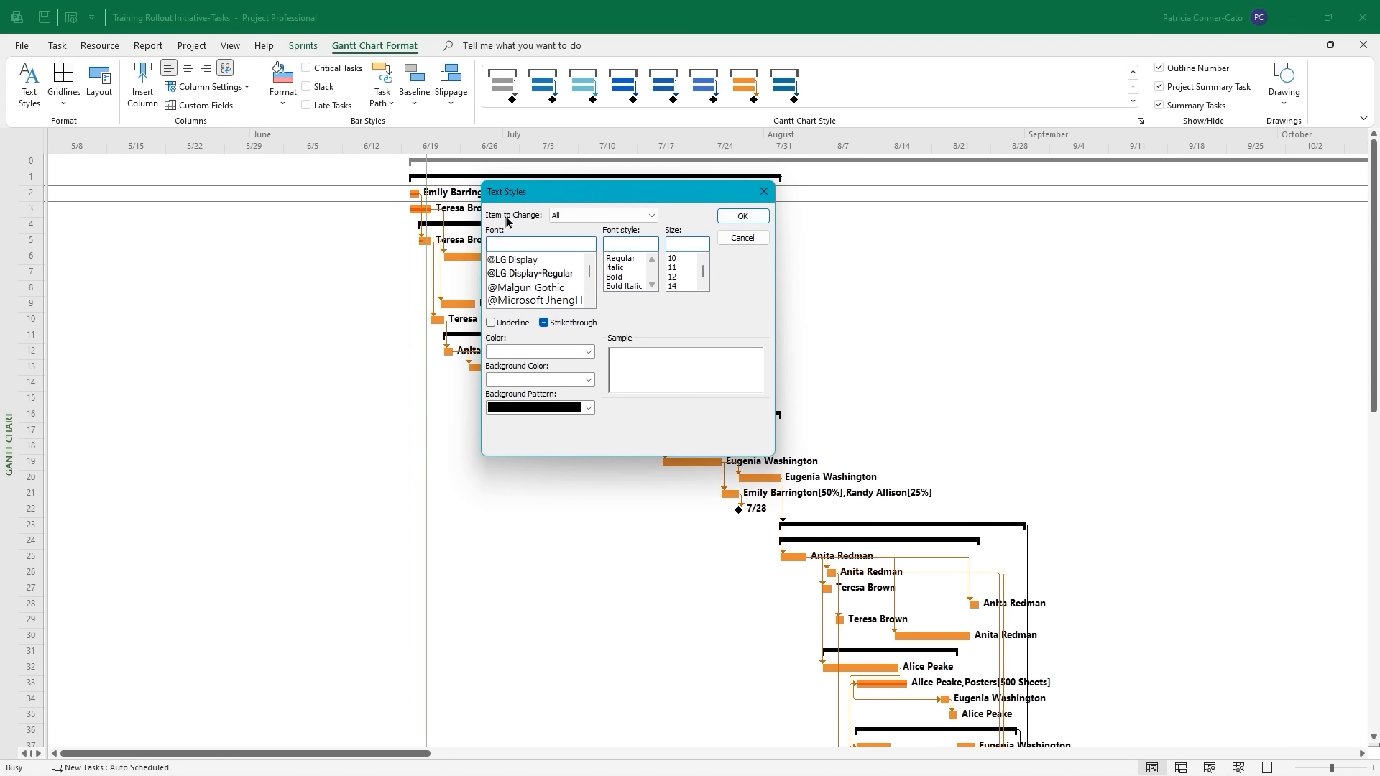
click(653, 216)
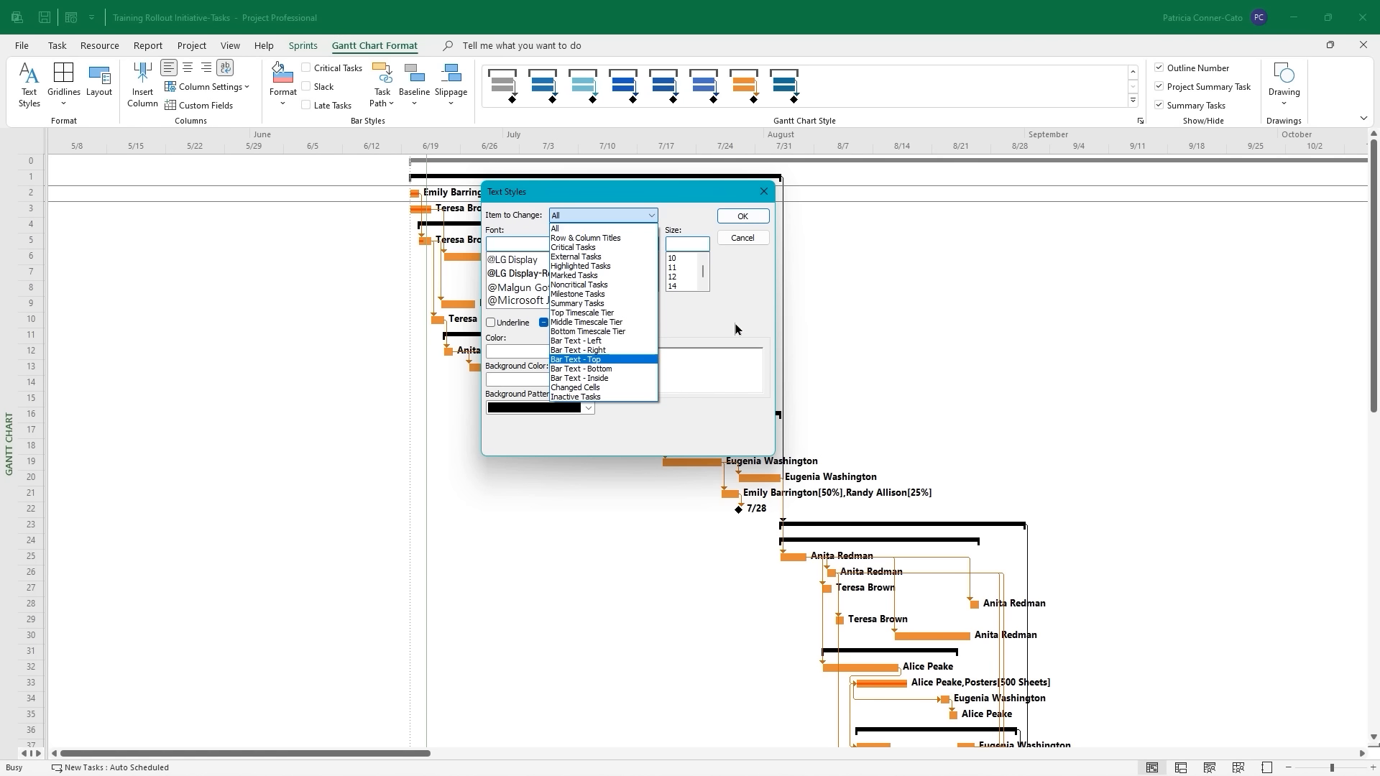
click(737, 301)
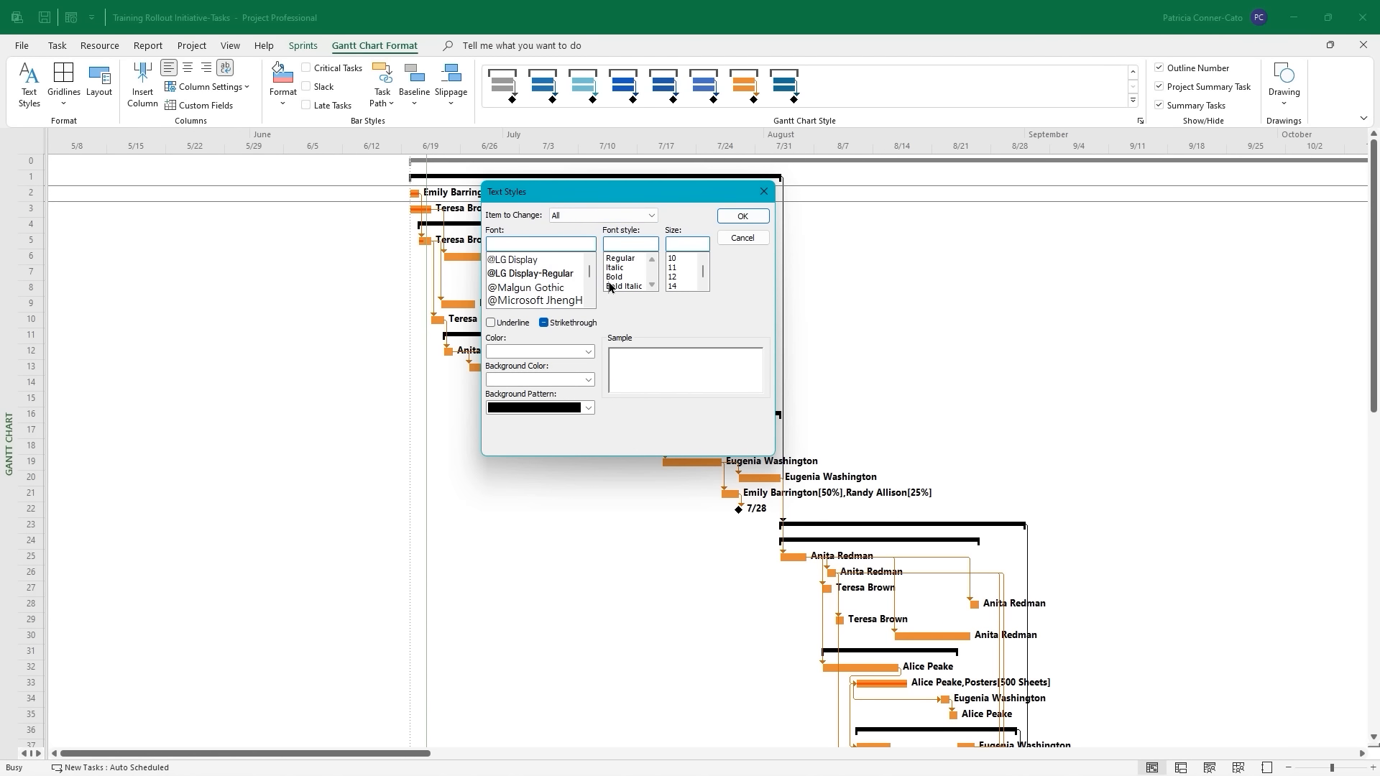
click(669, 277)
click(757, 217)
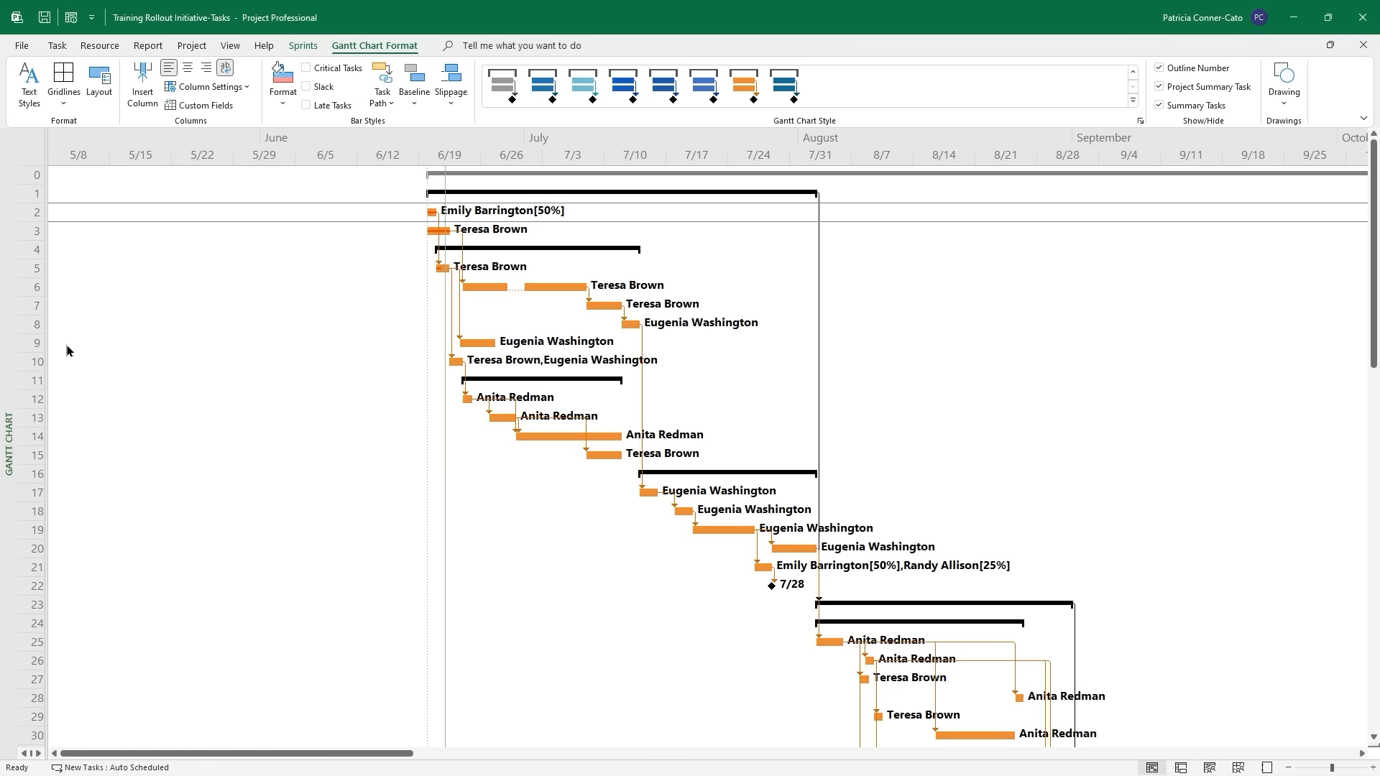
Reveal the full Task Name column beside the Gantt chart and check the font size of the project summary and task 1.4.
drag(47, 361, 428, 375)
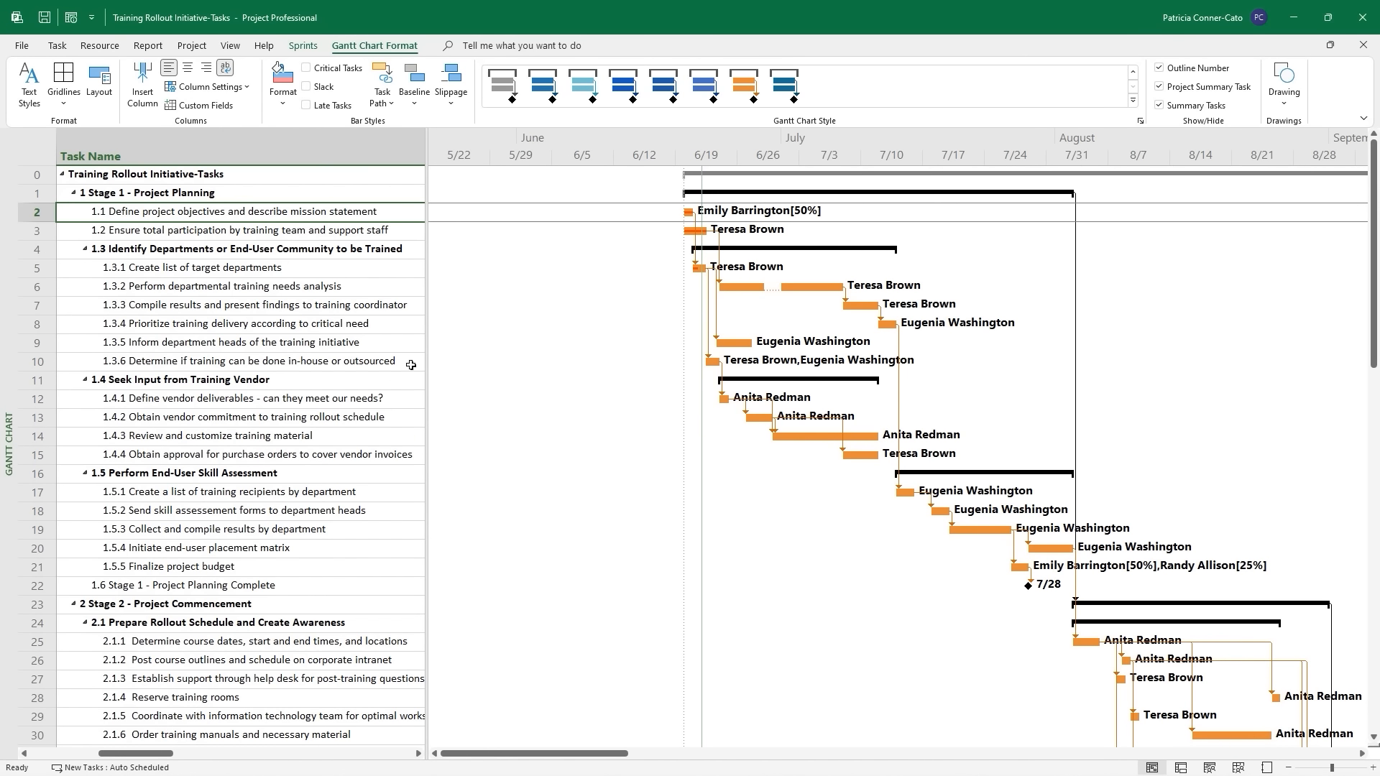
click(259, 342)
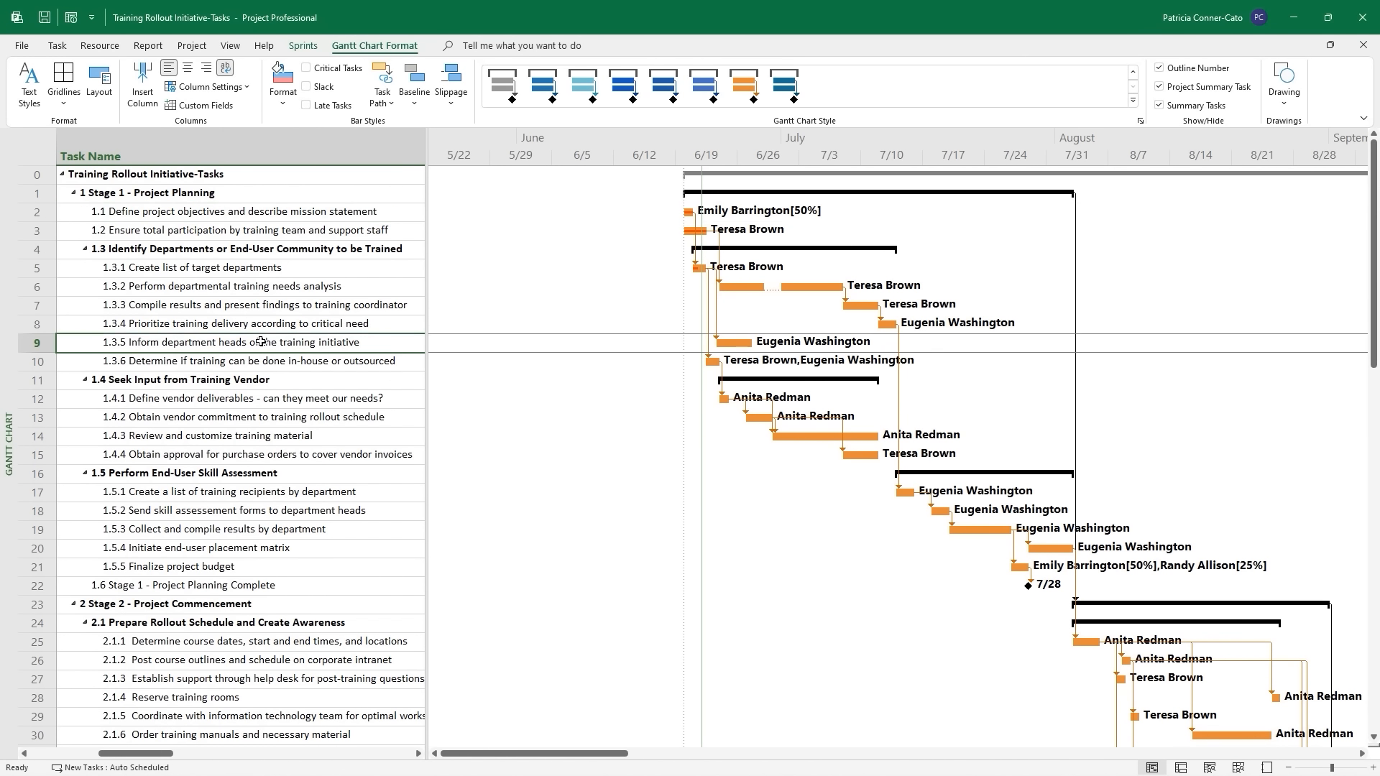
click(185, 177)
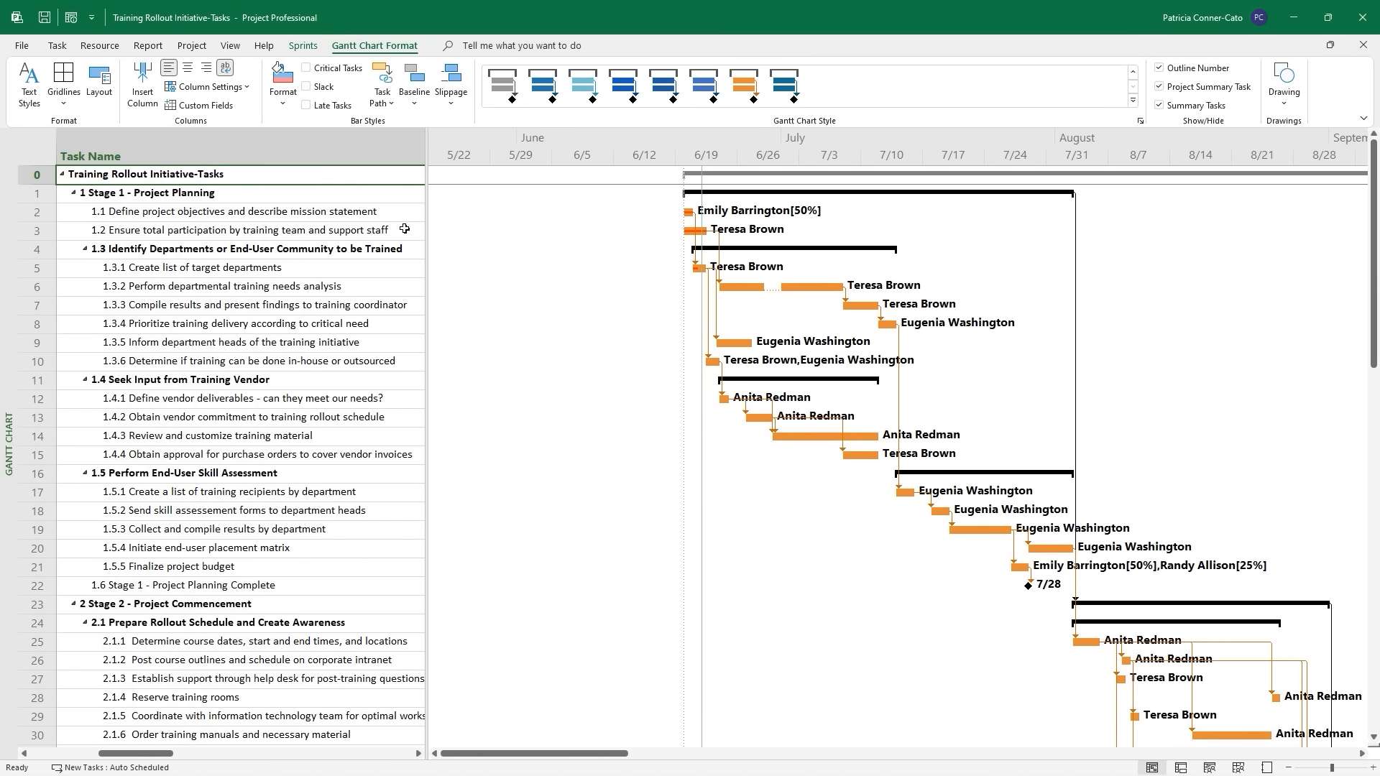
click(137, 388)
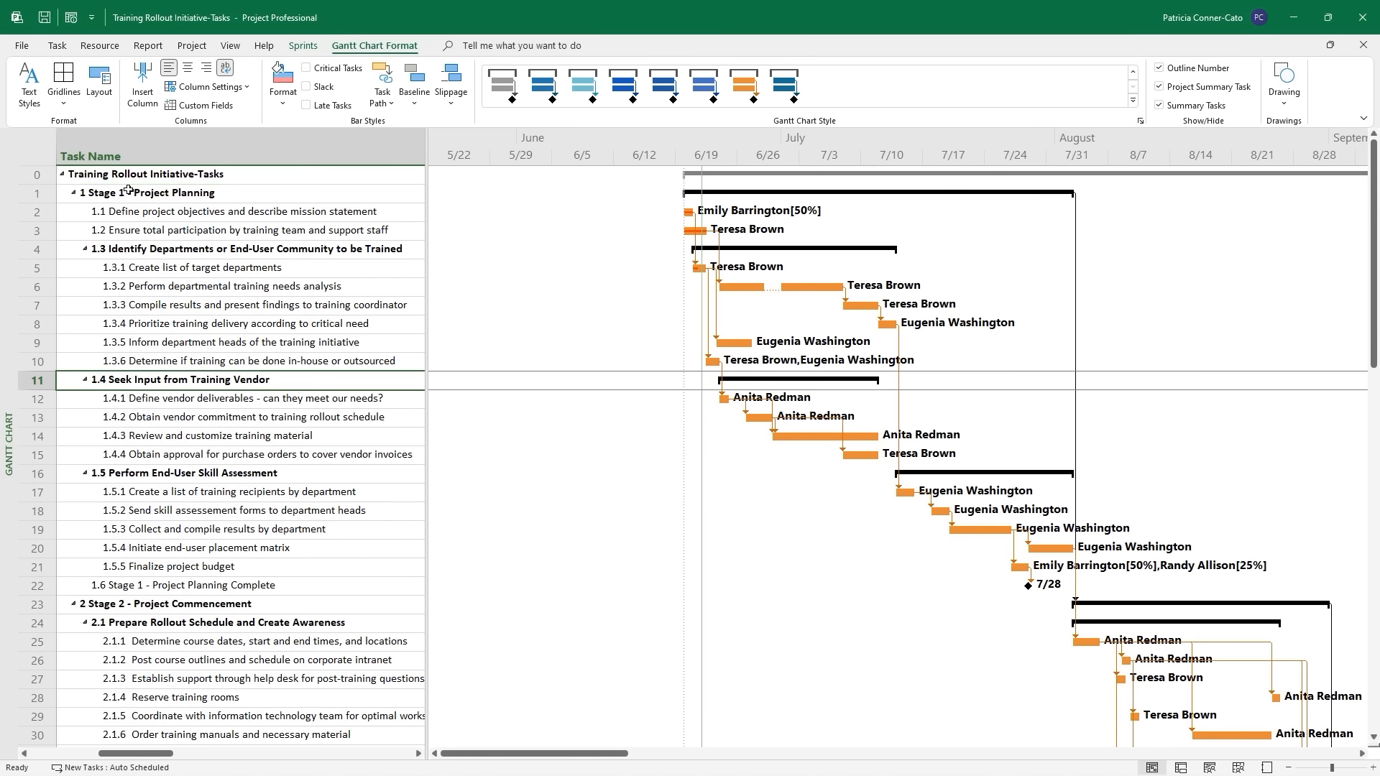
click(51, 50)
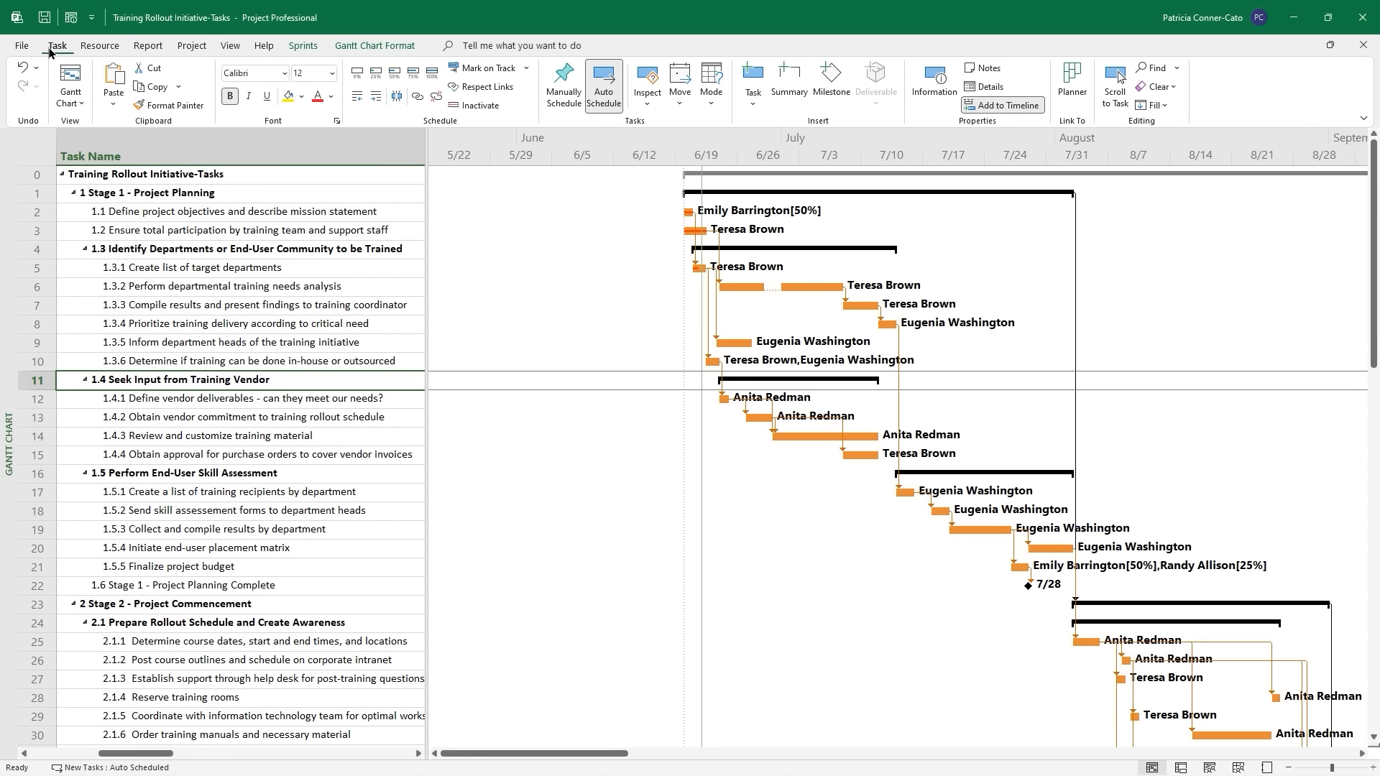
click(142, 180)
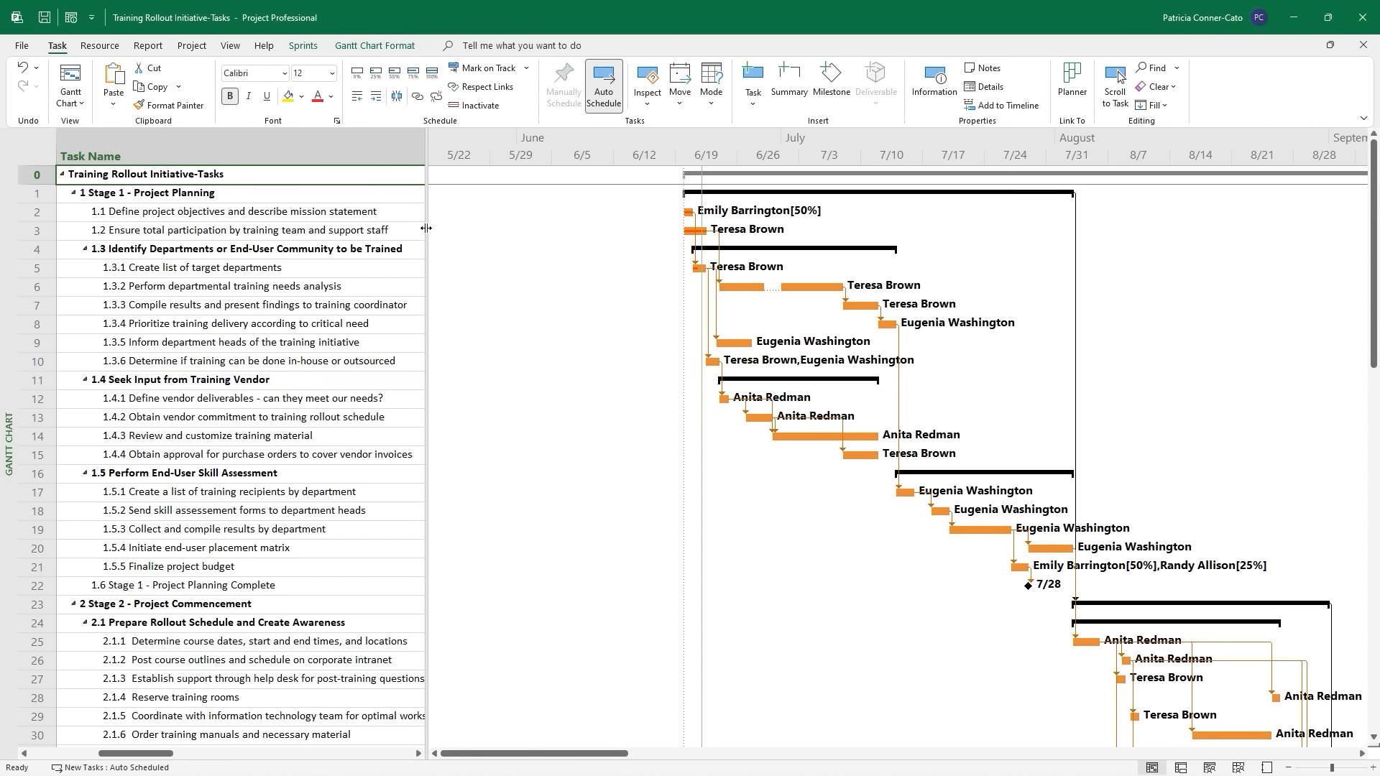
drag(428, 224, 443, 225)
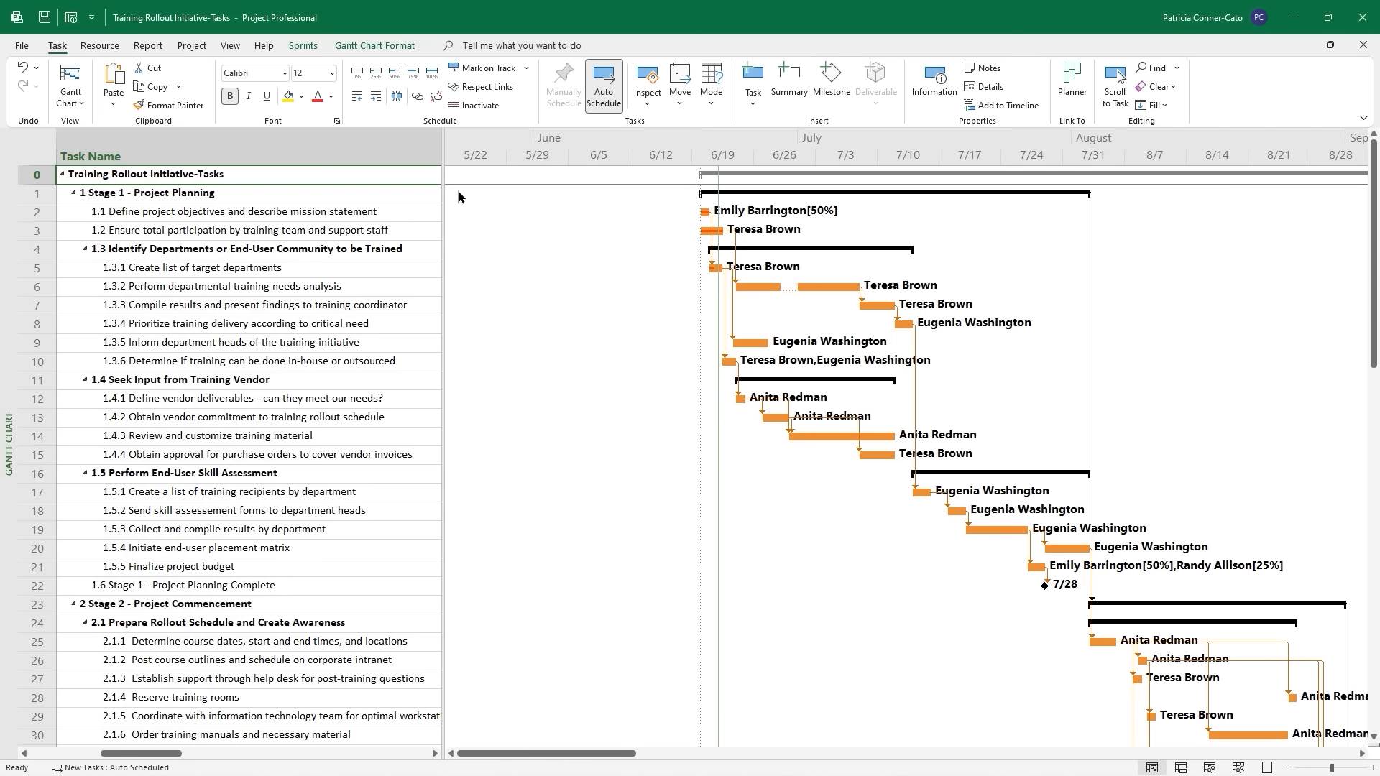
Give the Summary Tasks text style a standard orange background color.
click(378, 45)
click(29, 86)
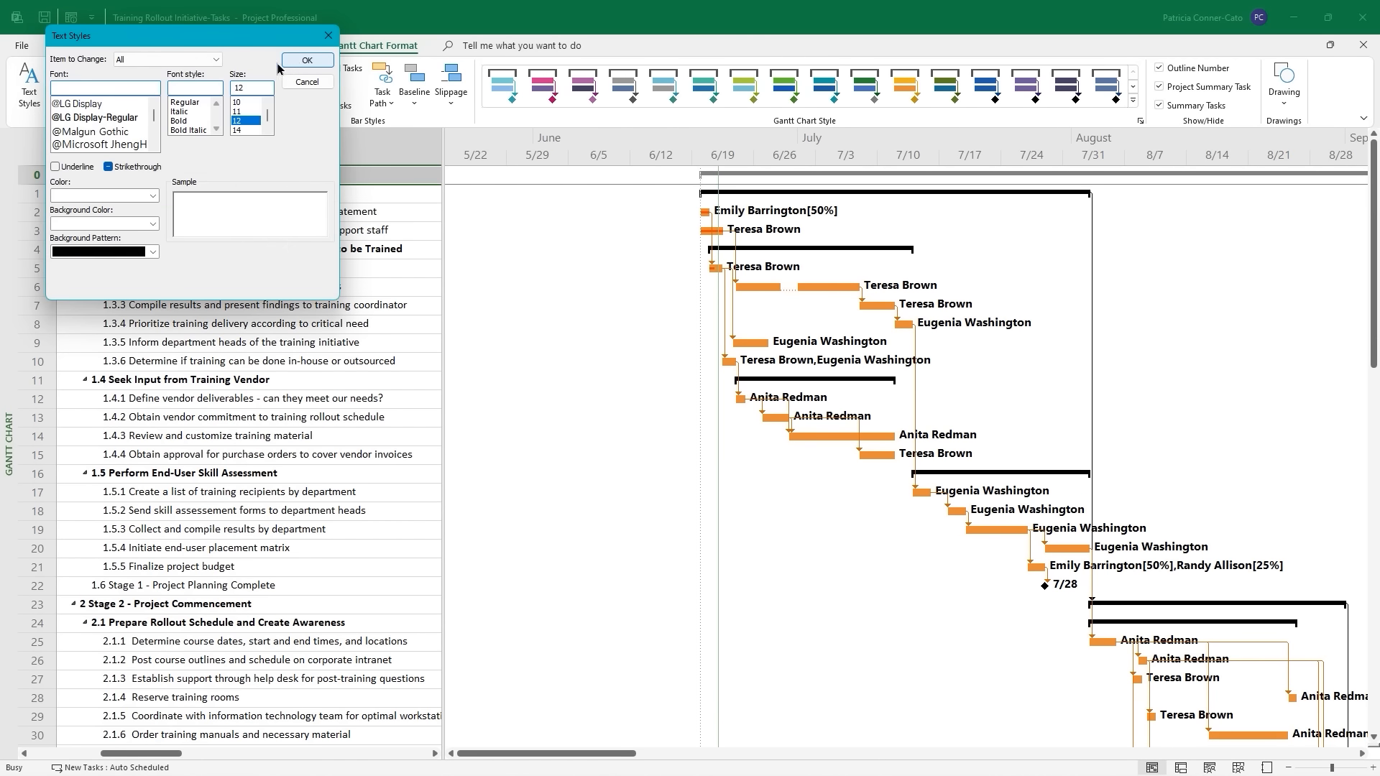
click(216, 61)
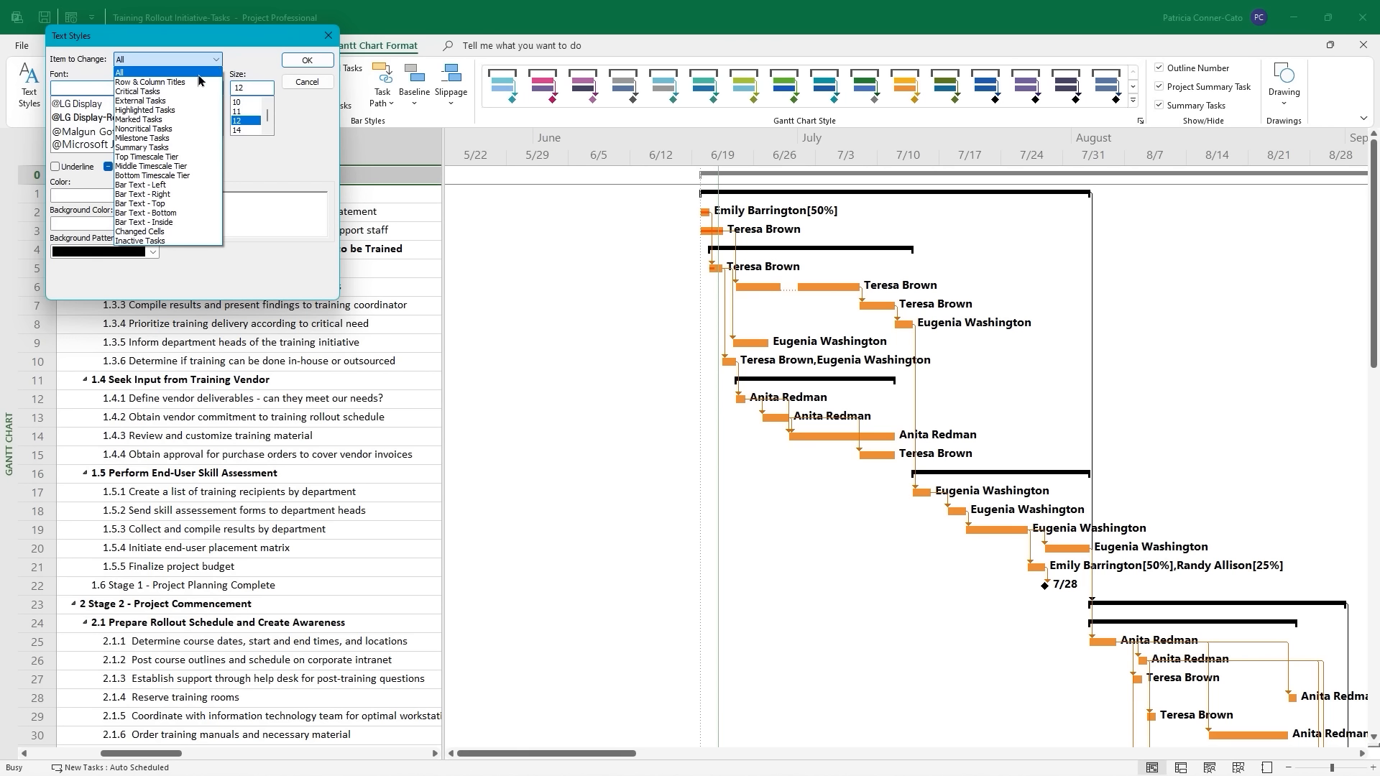
click(165, 148)
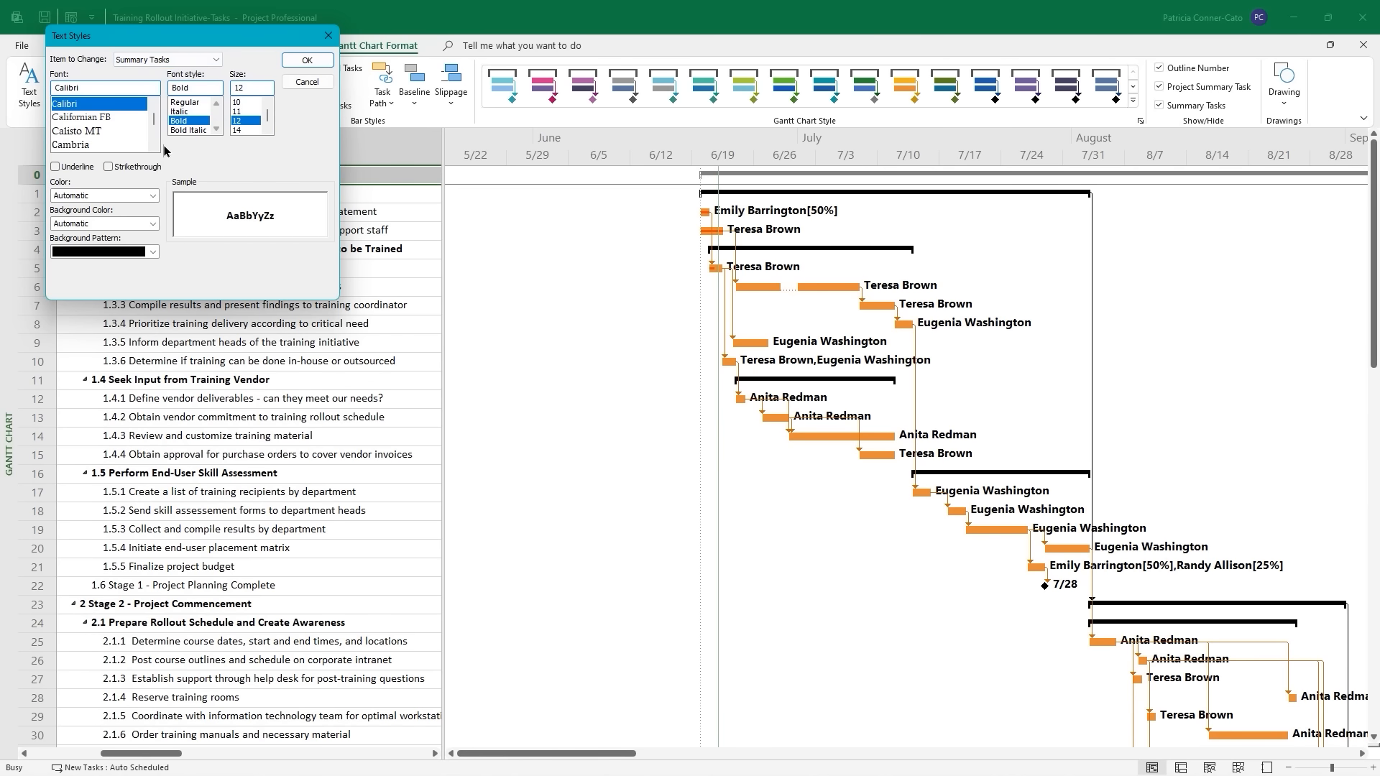
click(153, 226)
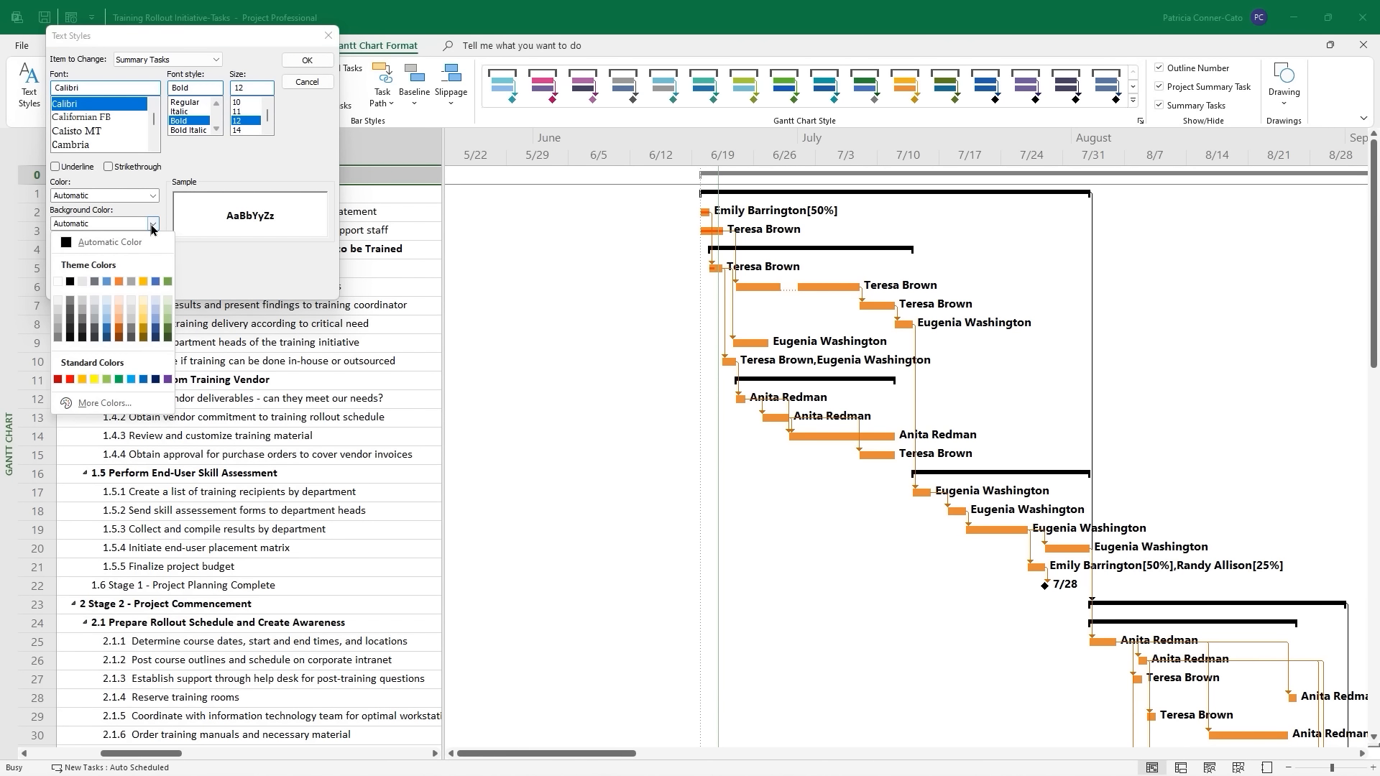
click(82, 381)
click(317, 63)
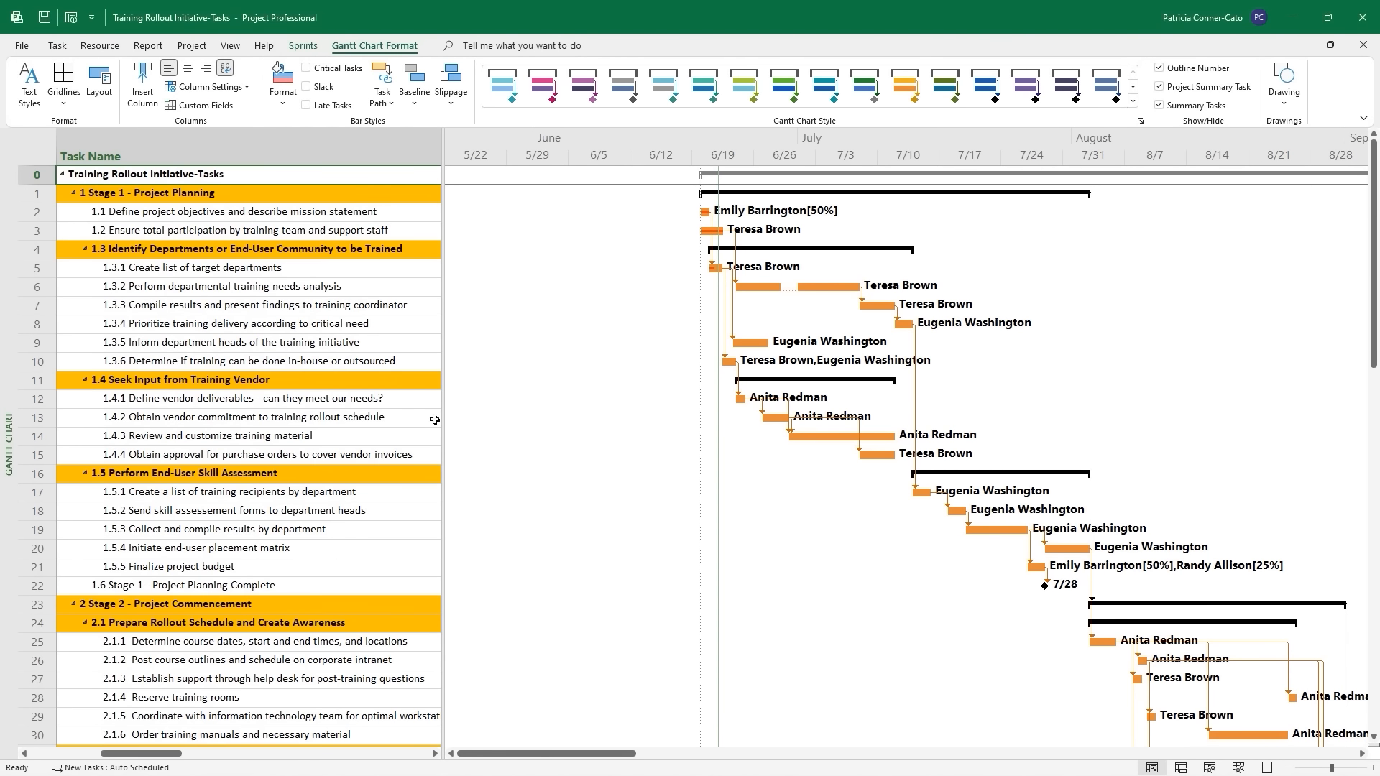
Extend the Gantt chart over the task table so that only the row numbers remain beside it.
drag(444, 397, 697, 437)
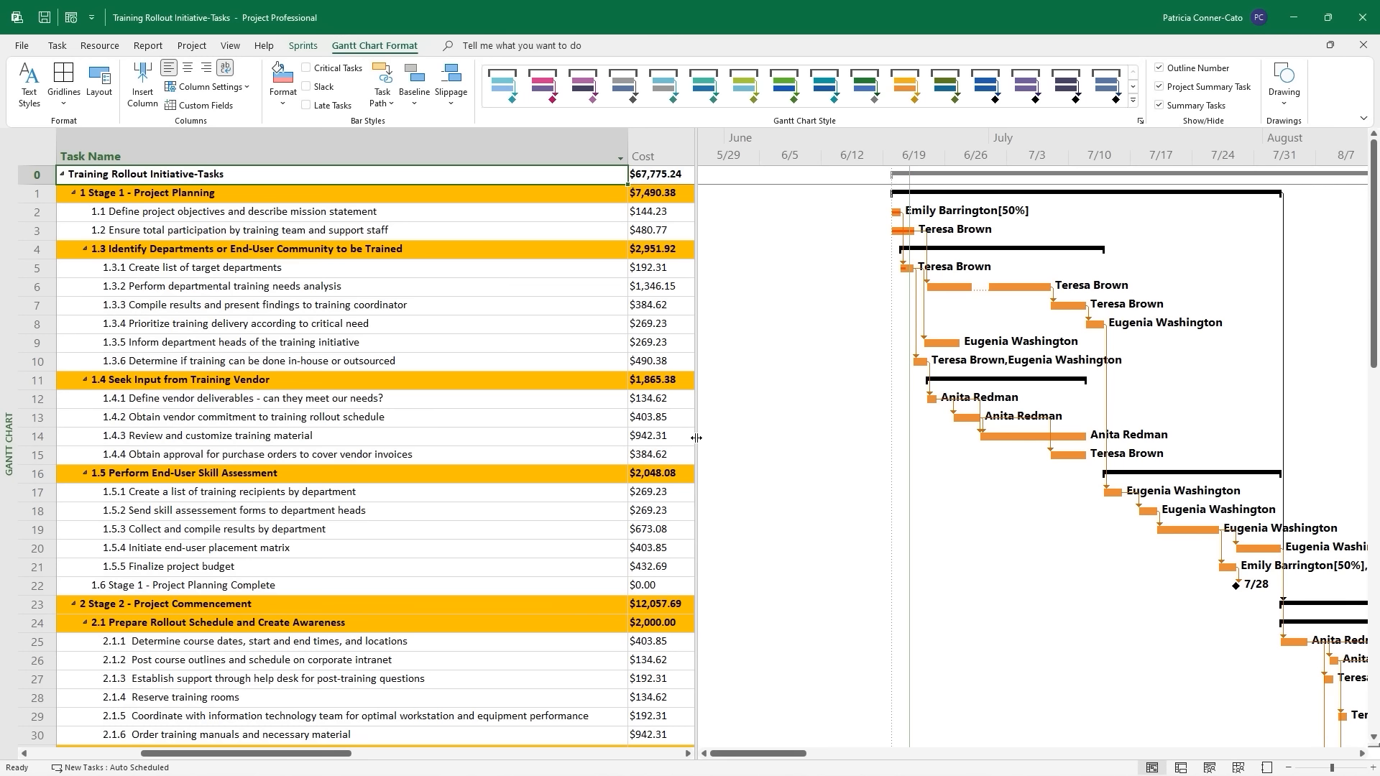
drag(697, 437, 342, 575)
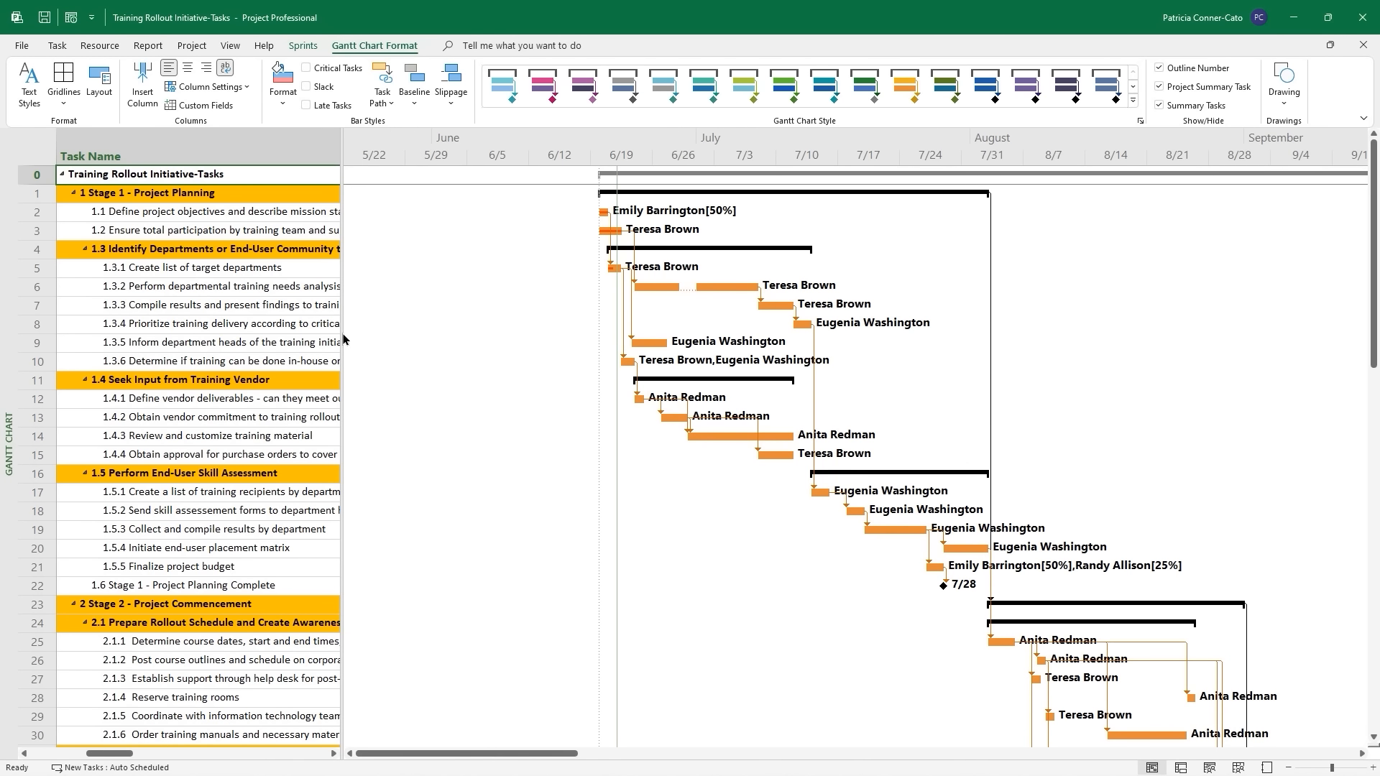
drag(343, 339, 632, 339)
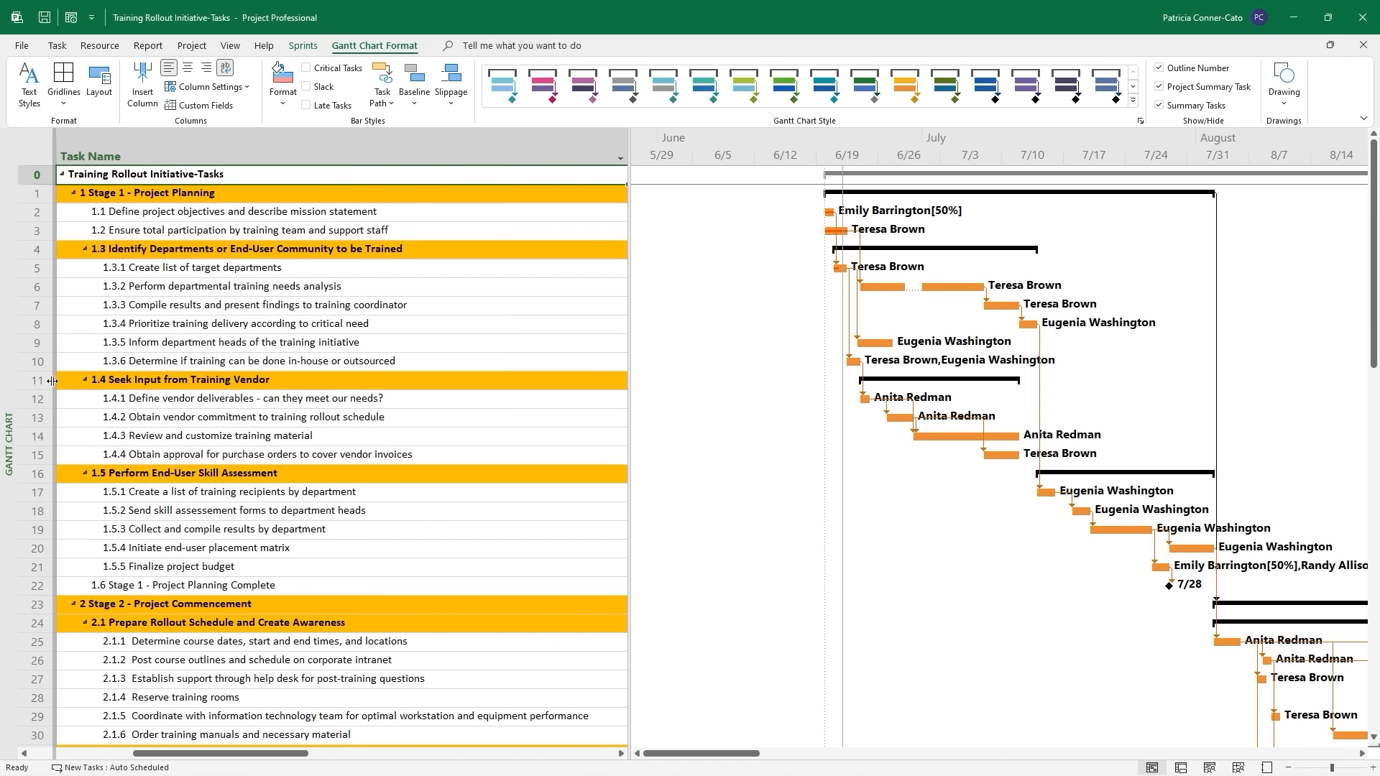
drag(52, 381, 51, 381)
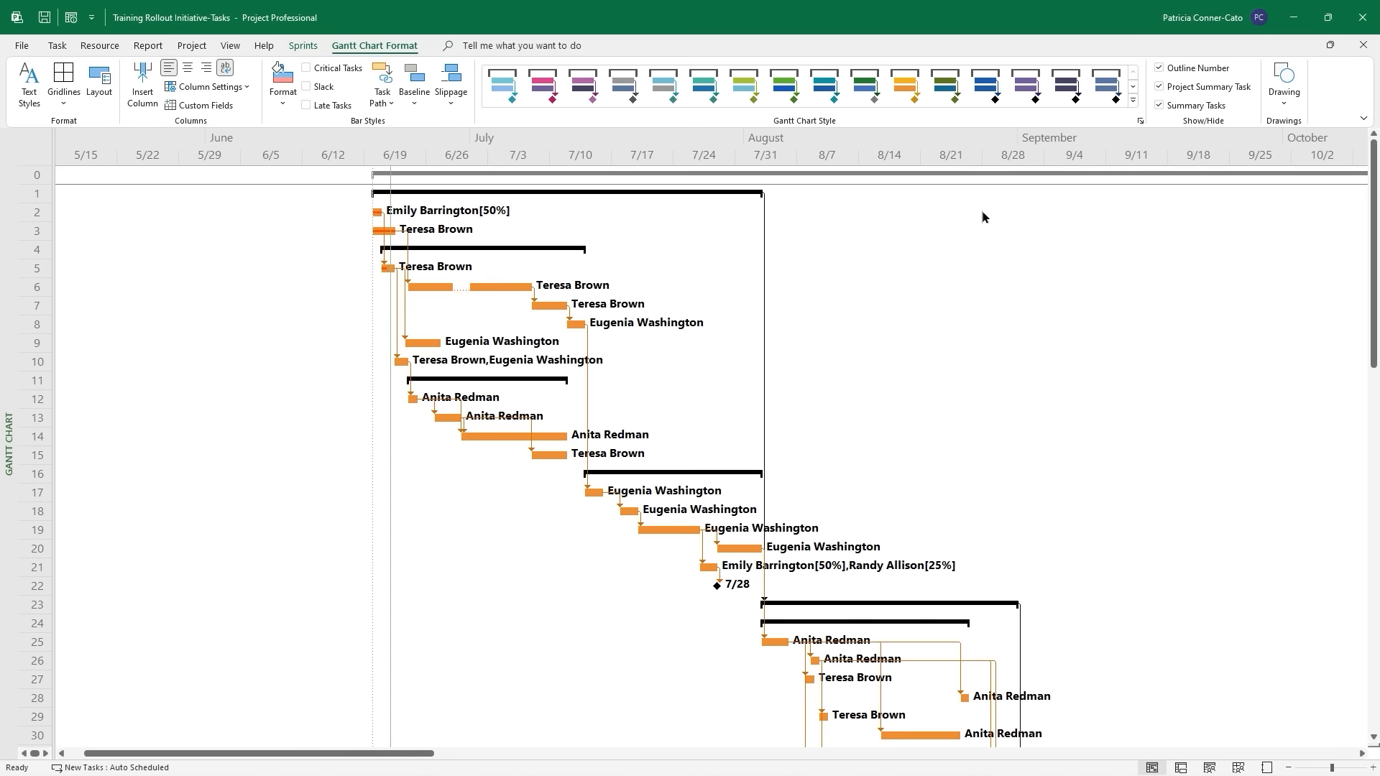
Draw a text box beside the Stage 1 bars stating that task 1.1's resource can have more than 50% availability, if necessary.
click(1281, 94)
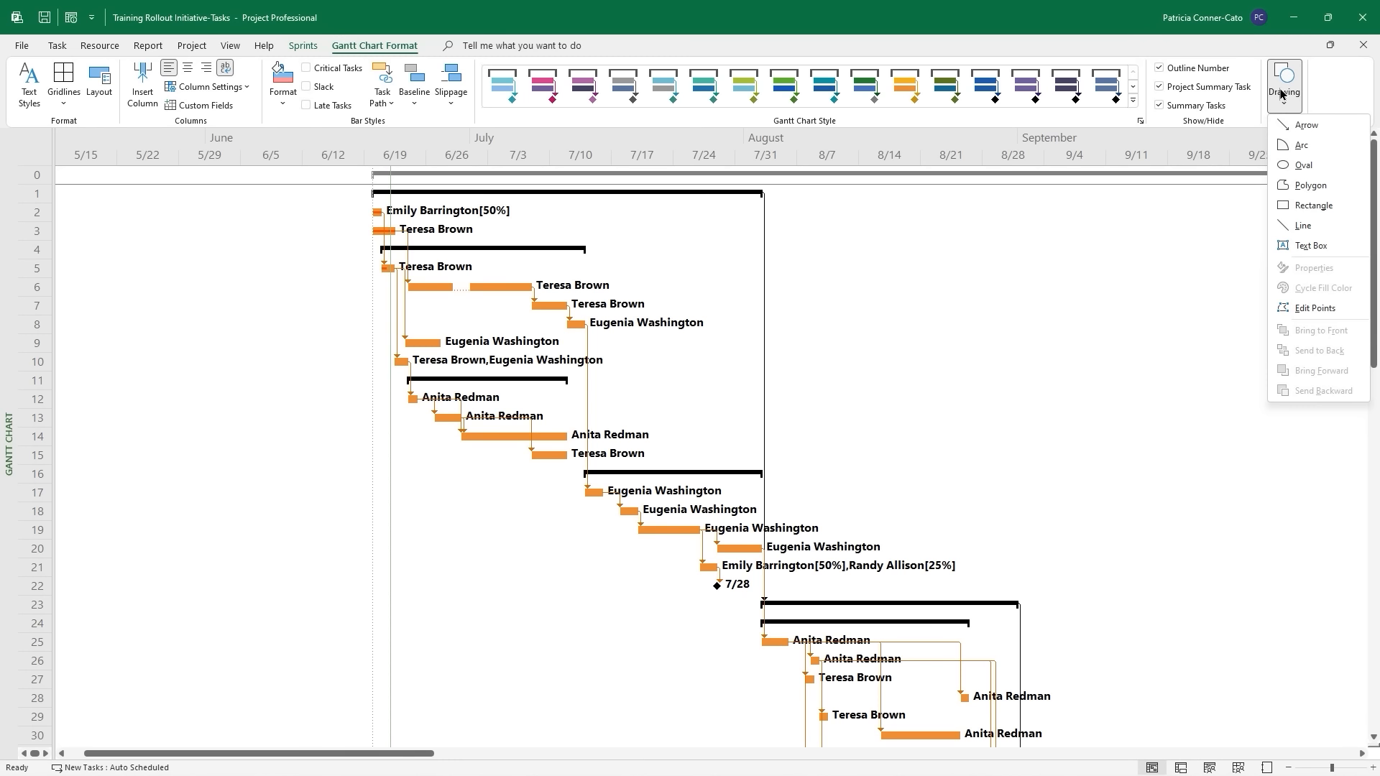
click(1294, 249)
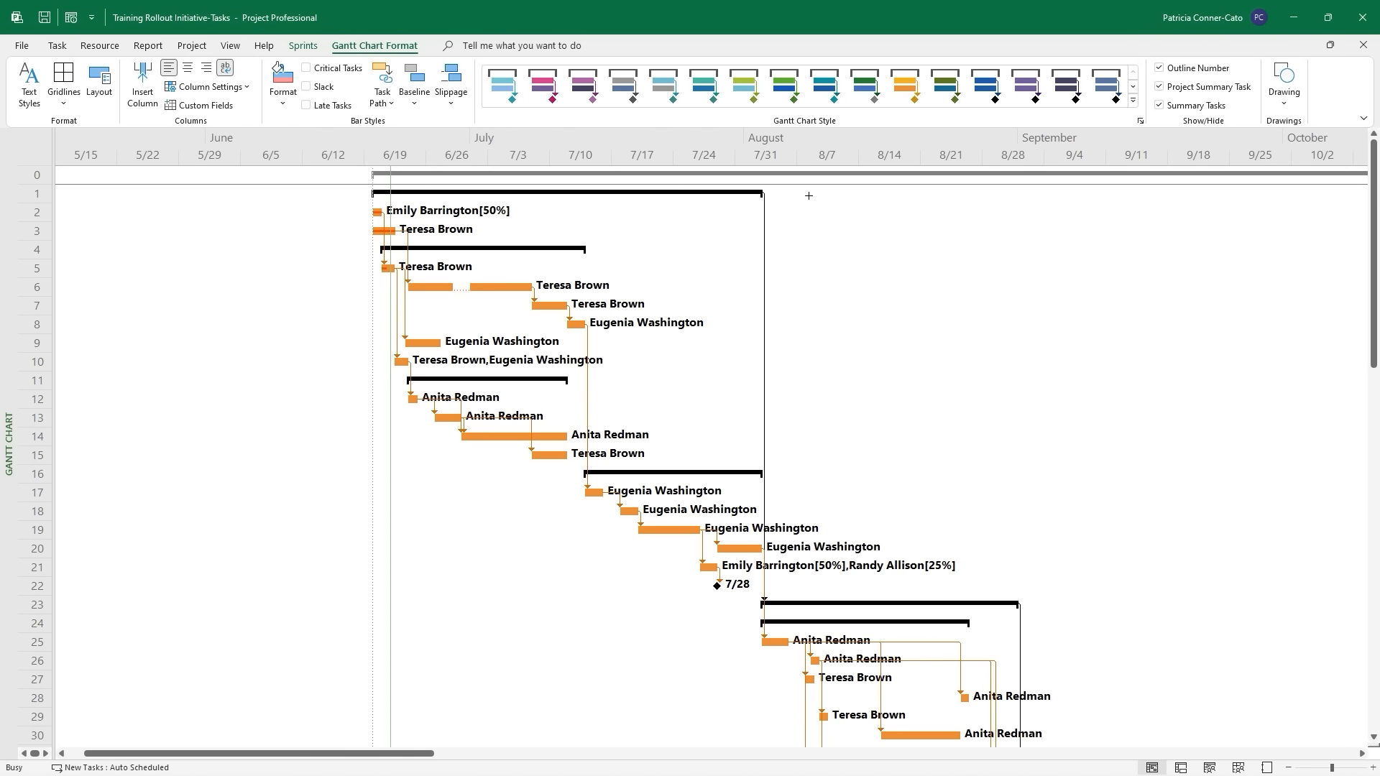
drag(809, 195, 1022, 233)
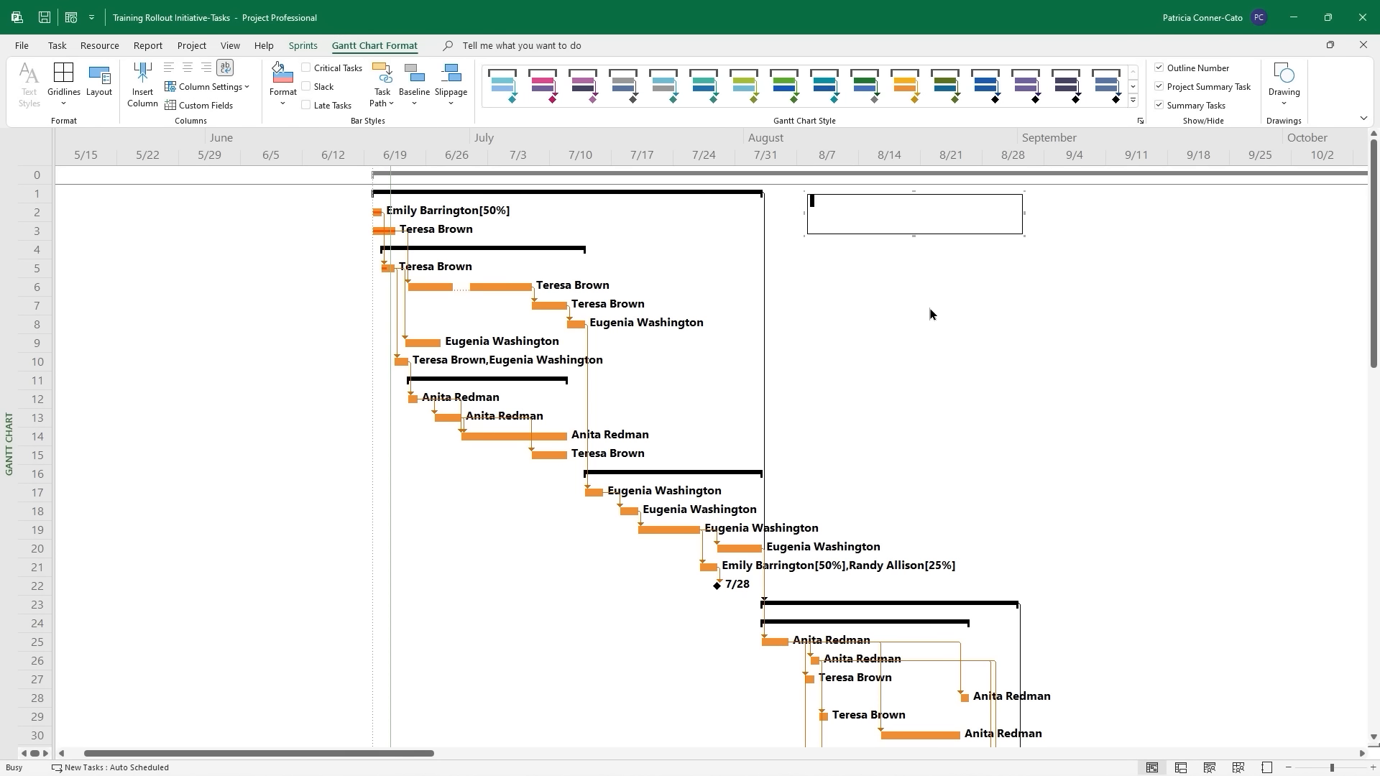
text(Emily can have more than 50% availability if)
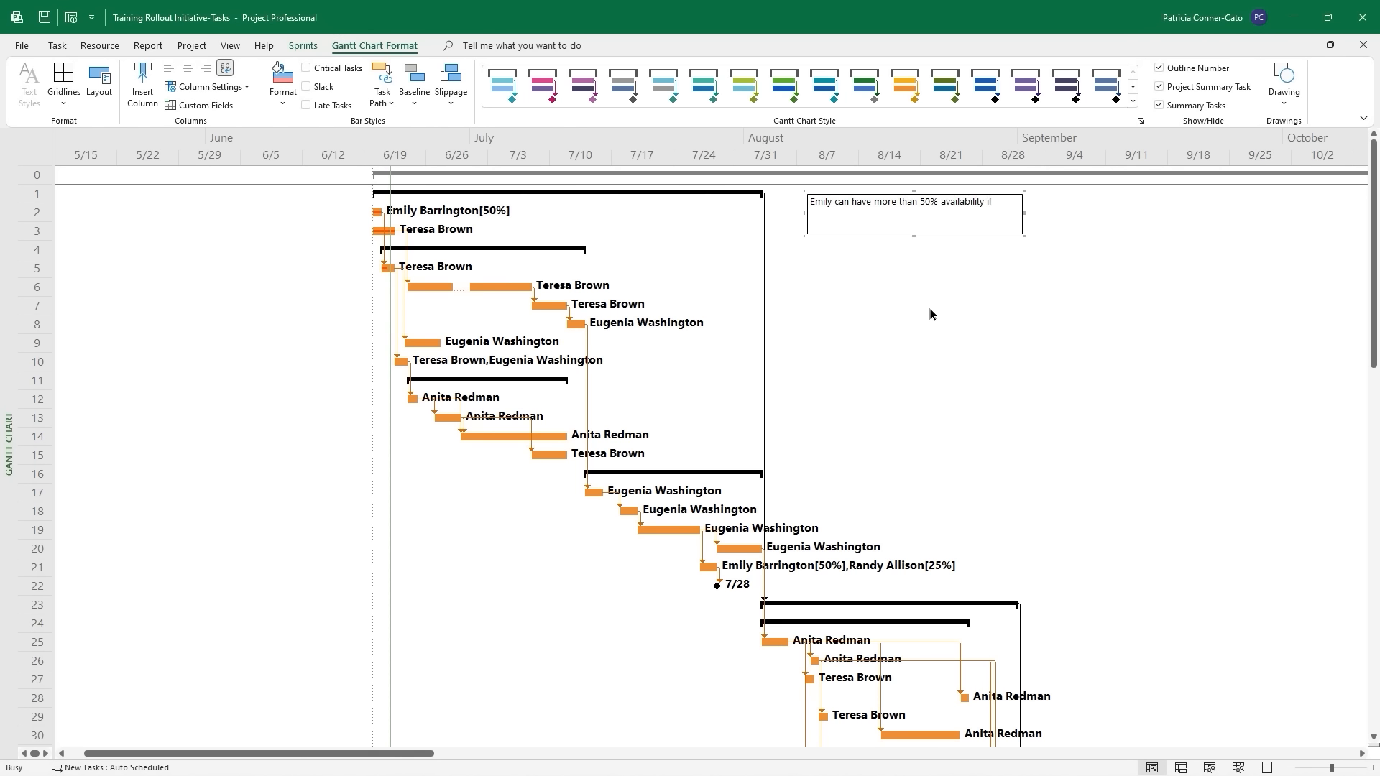
key(BackSpace)
key(BackSpace)
key(BackSpace)
text(, if necessary.)
click(935, 246)
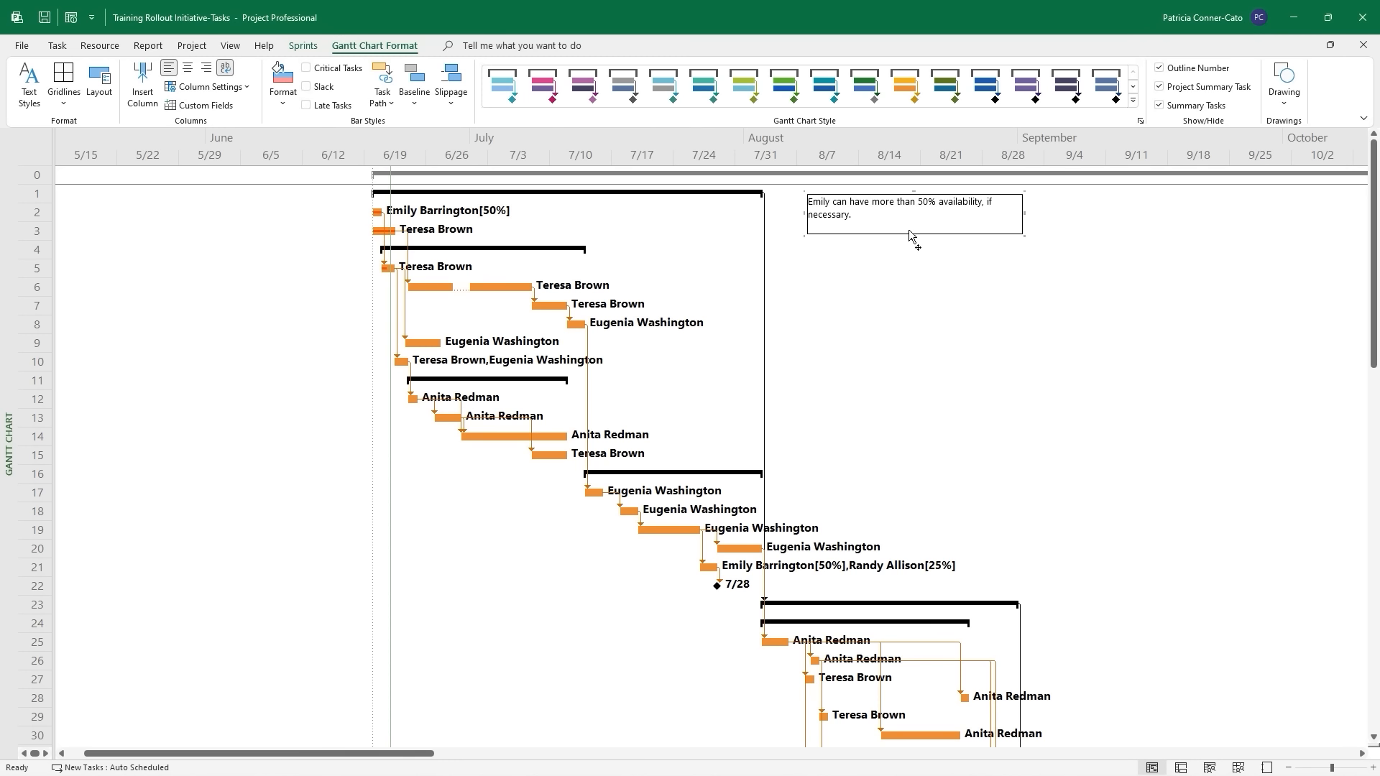
click(922, 272)
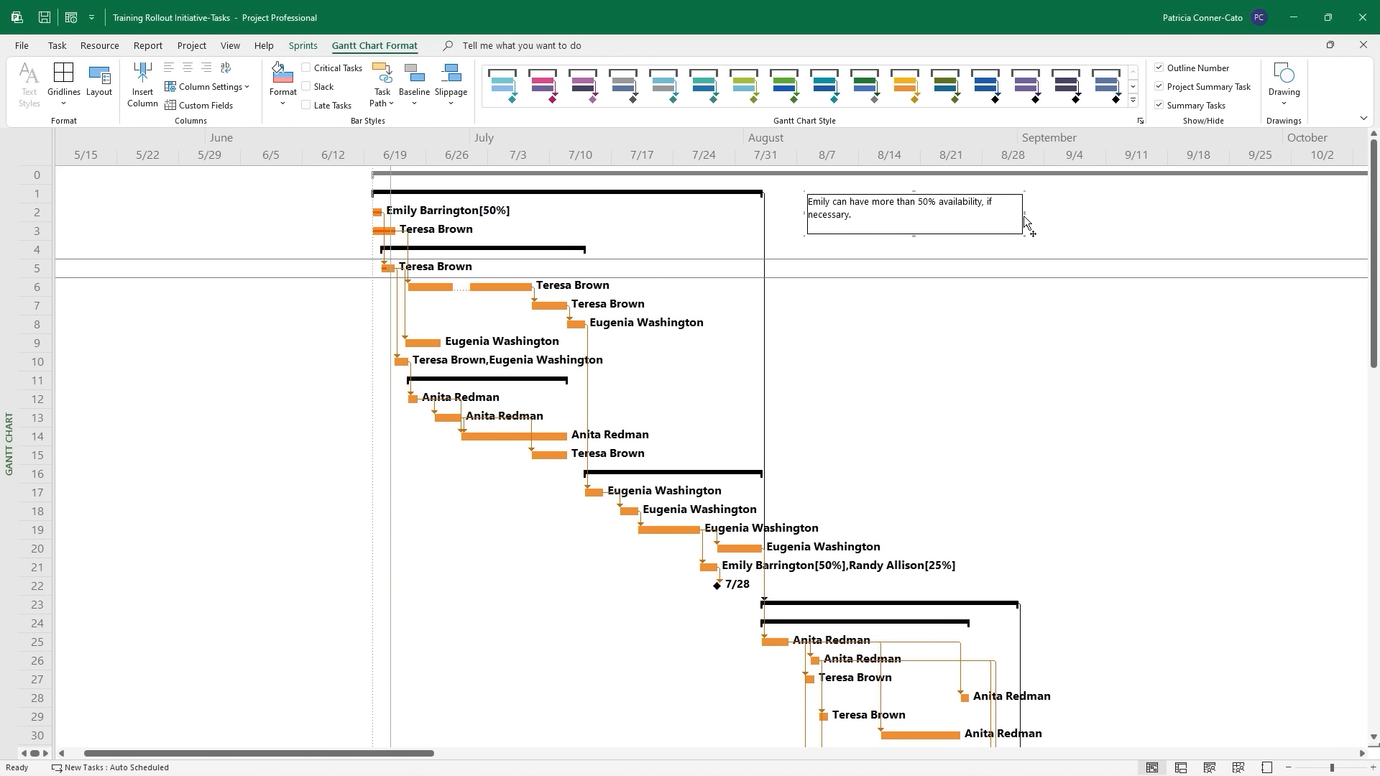
Move the availability text box slightly further along the timeline and resize it so the note fits on one line.
drag(1025, 215, 1070, 213)
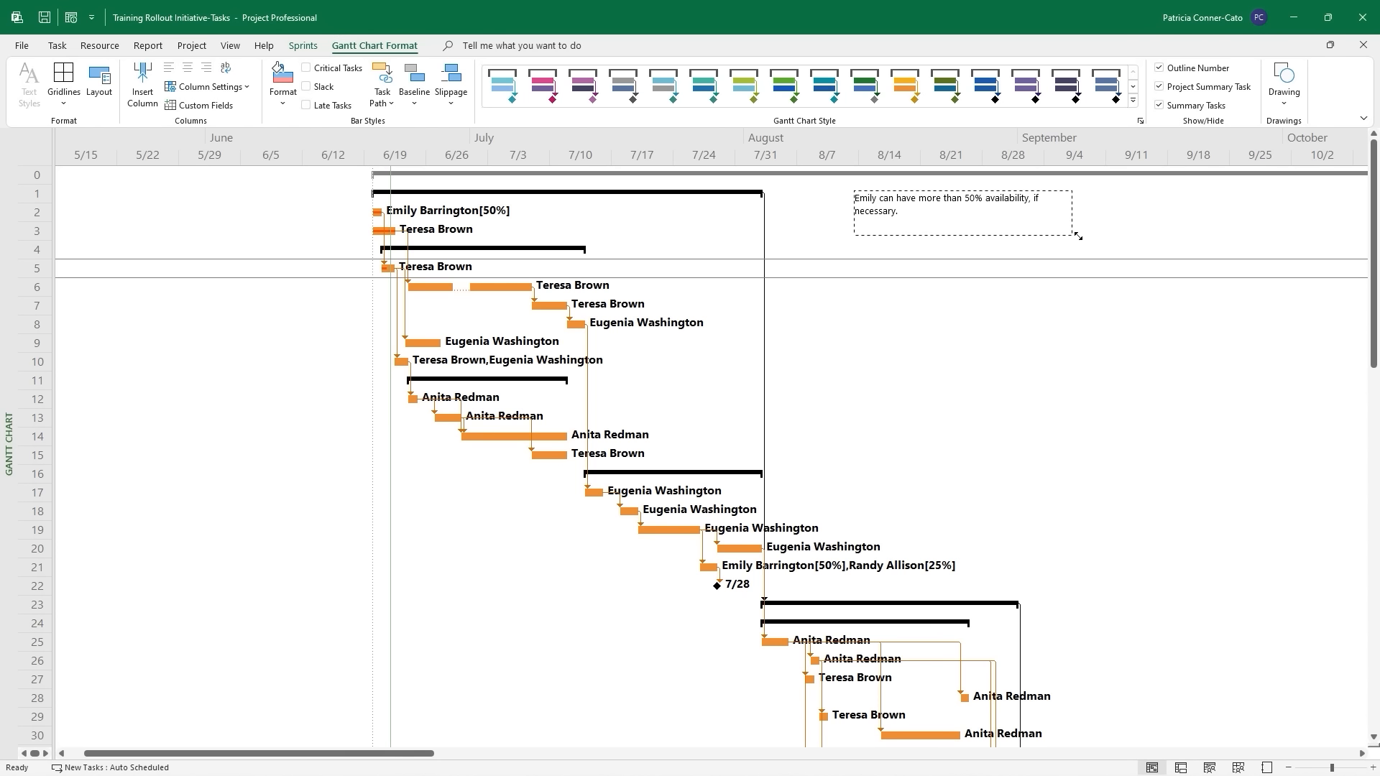
drag(1069, 230, 1113, 222)
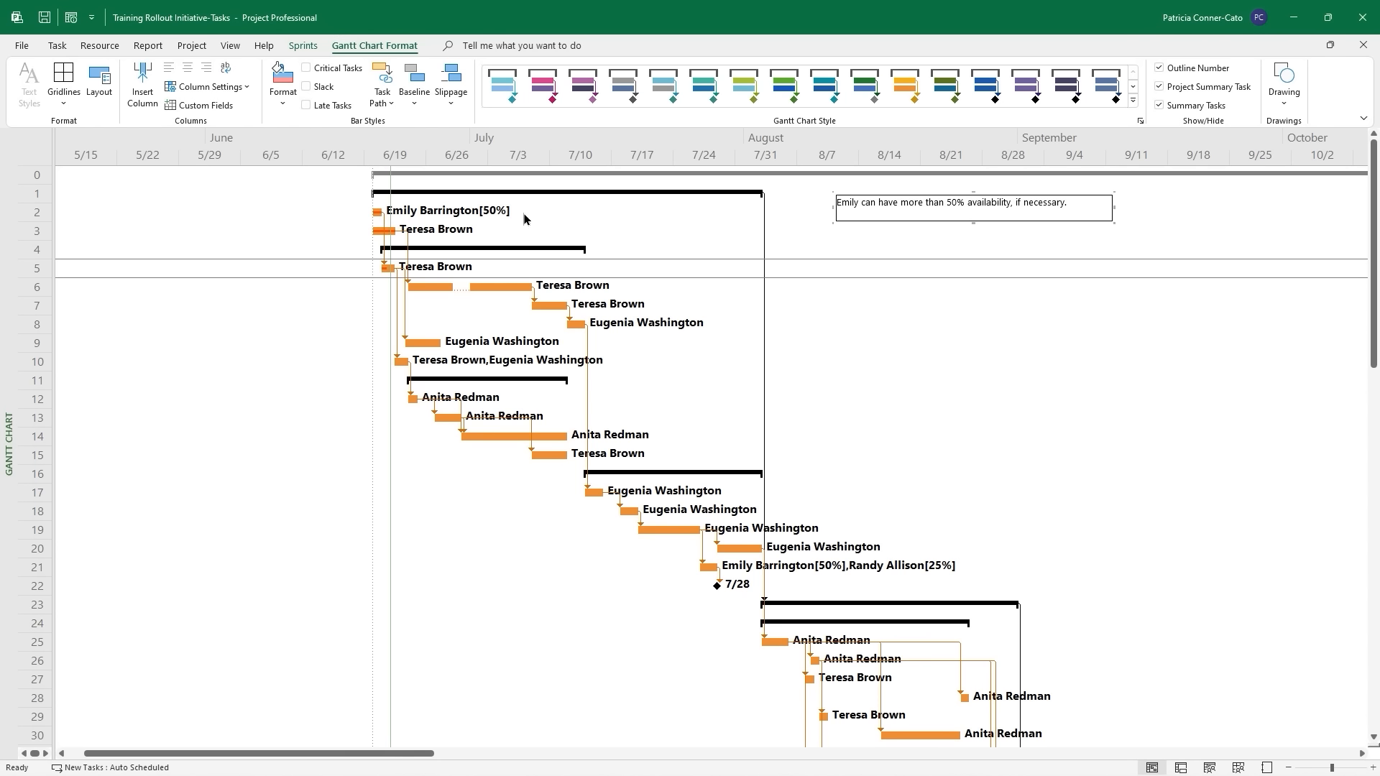
click(1291, 188)
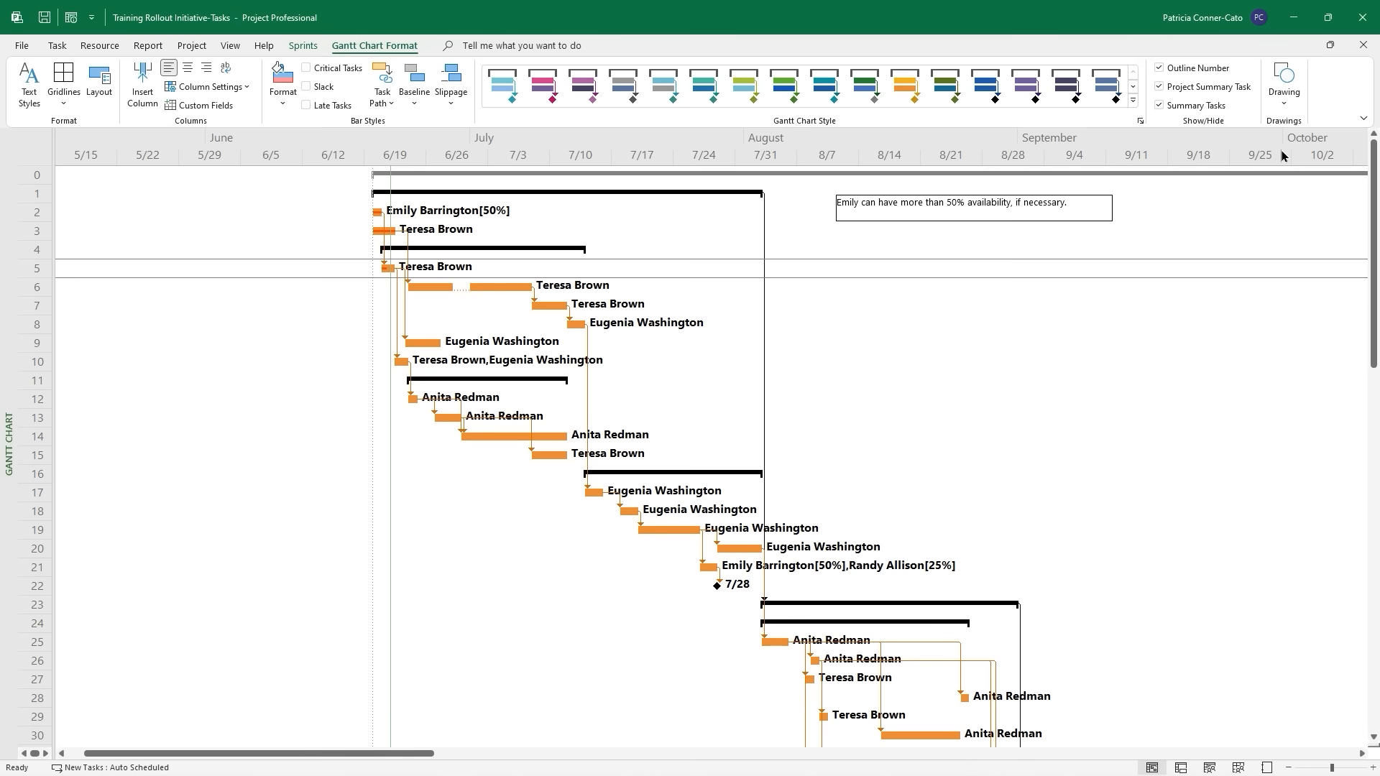
Draw an arrow from the availability text box to the resource label beside task 1.1's bar.
click(1277, 107)
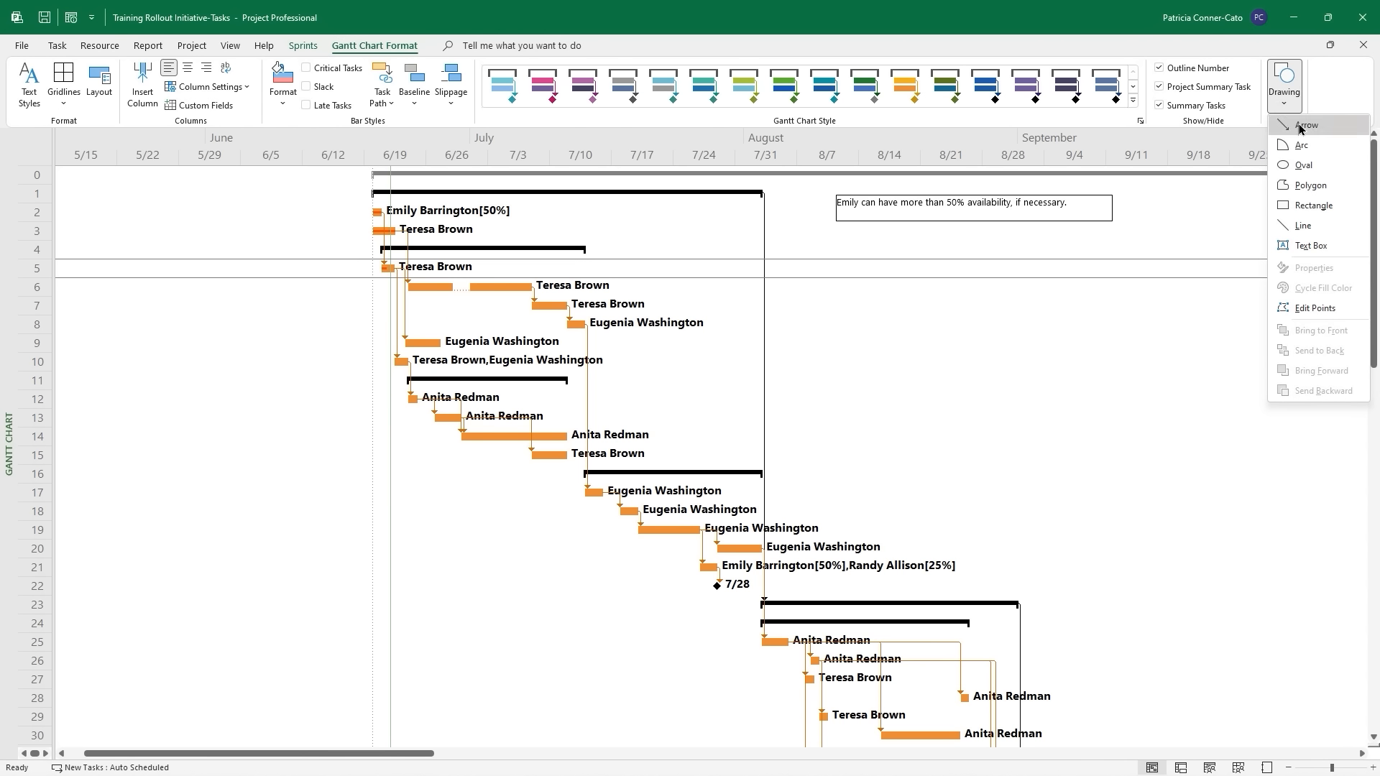
click(1300, 127)
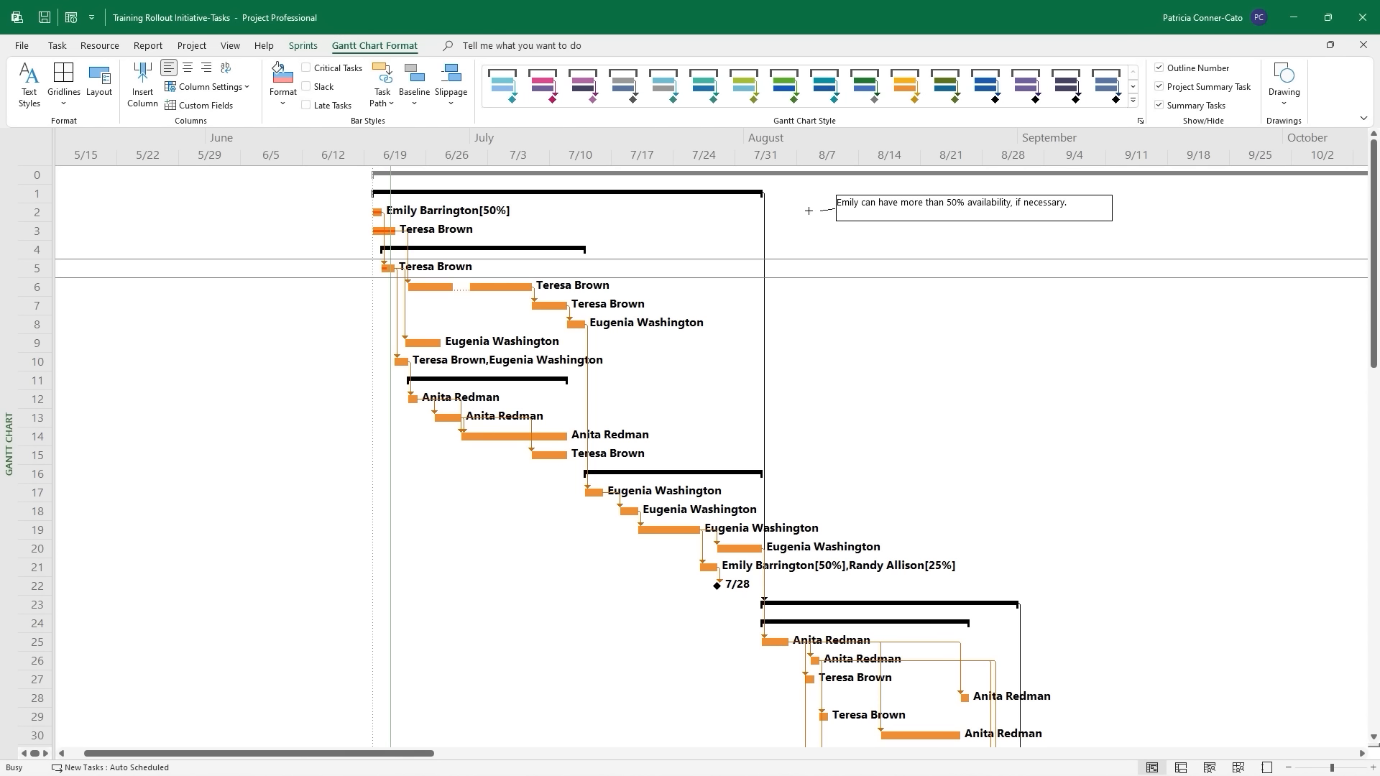
drag(809, 210, 522, 212)
drag(522, 212, 523, 211)
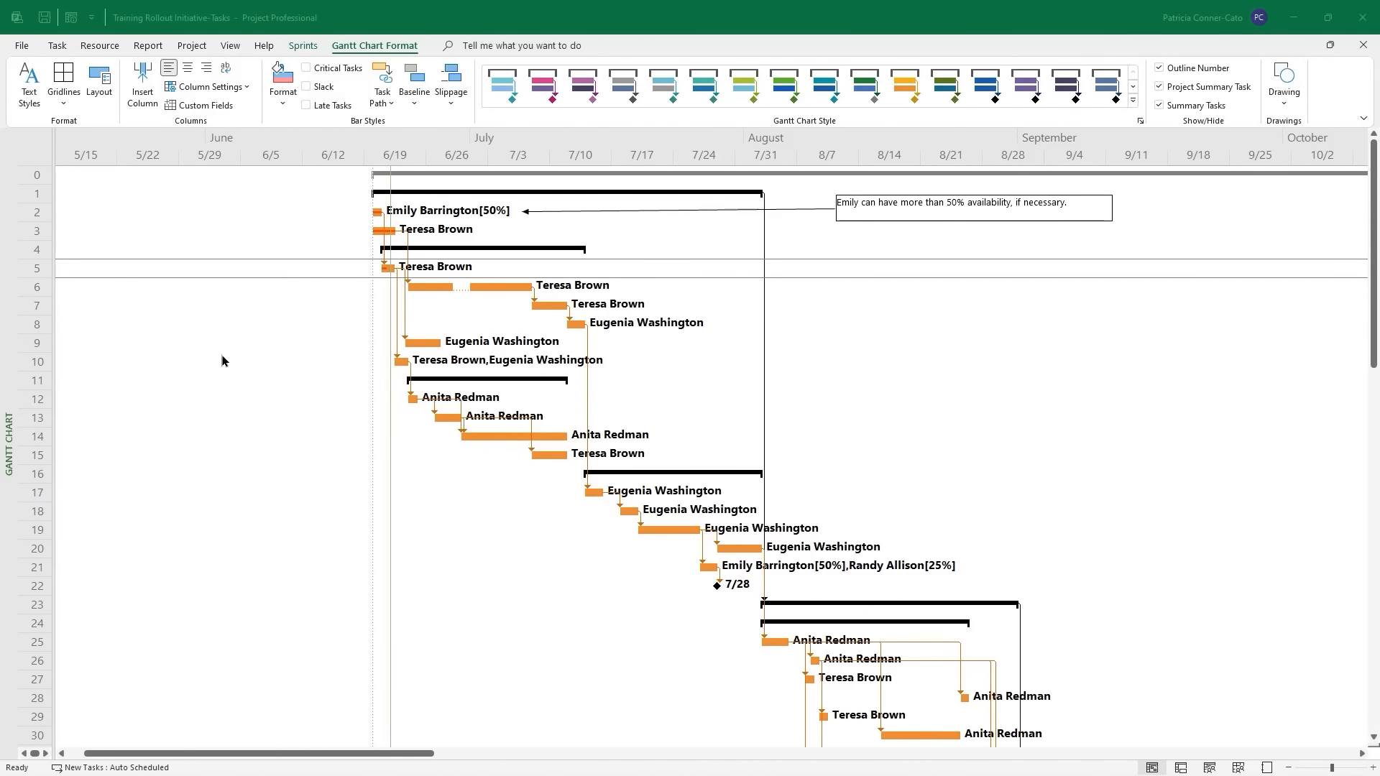
Select rows 0 through 22 in the task table, then extend the Gantt chart across the full width of the view.
click(65, 201)
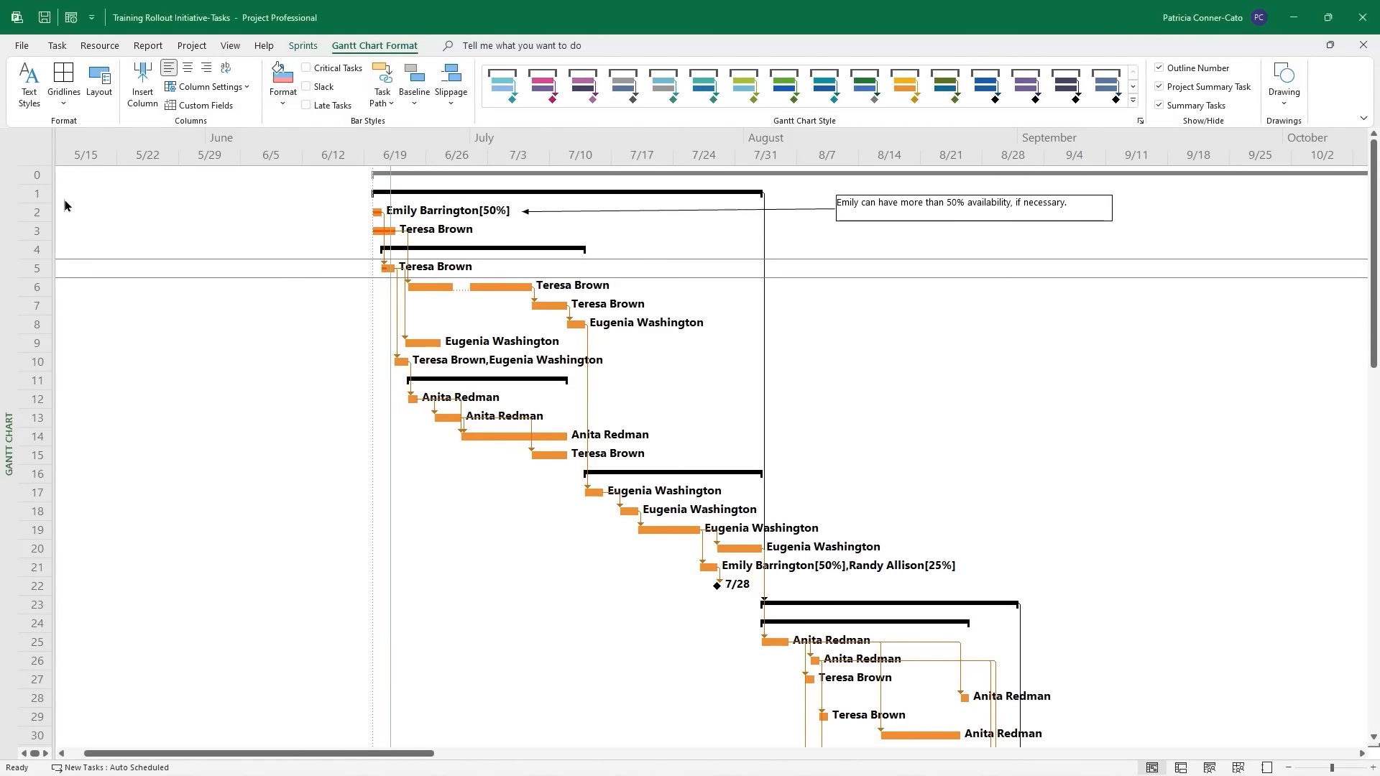
drag(56, 204, 622, 317)
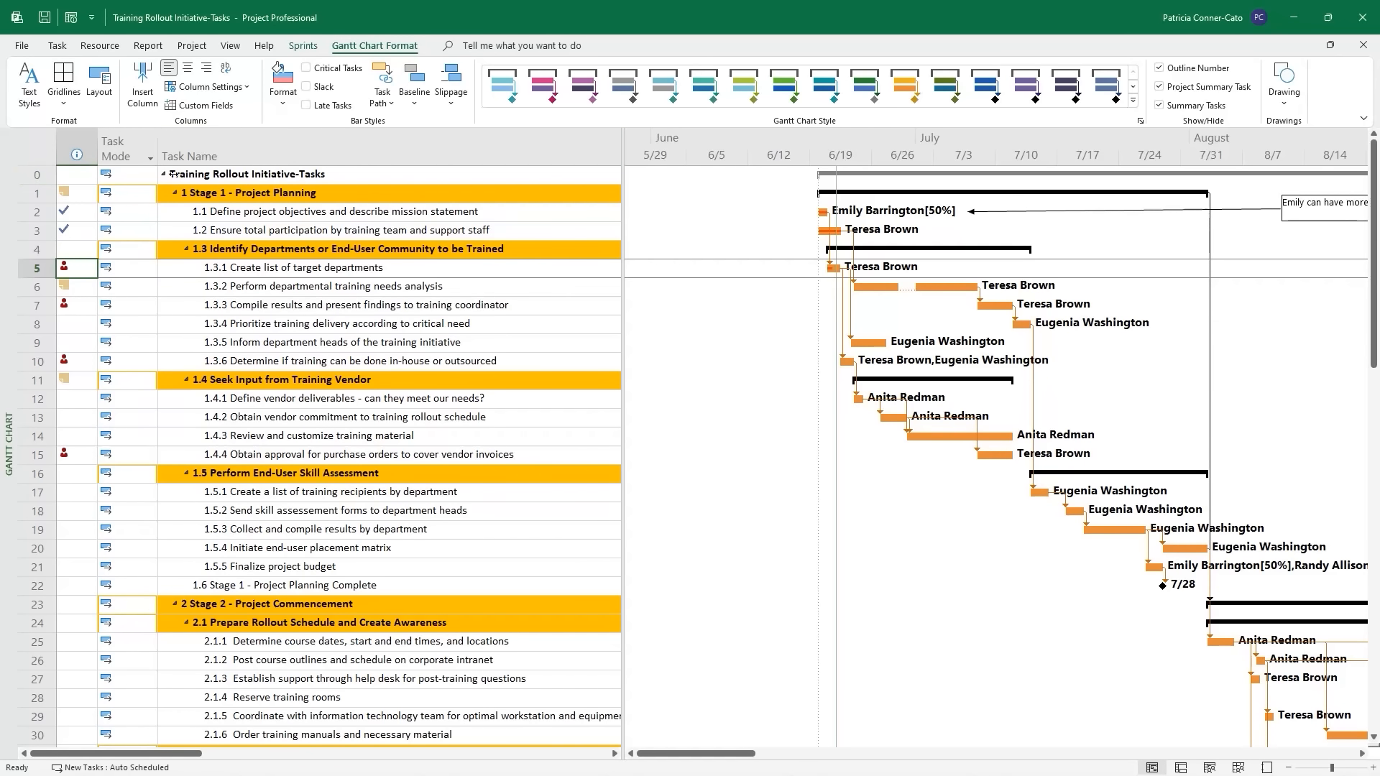
click(32, 176)
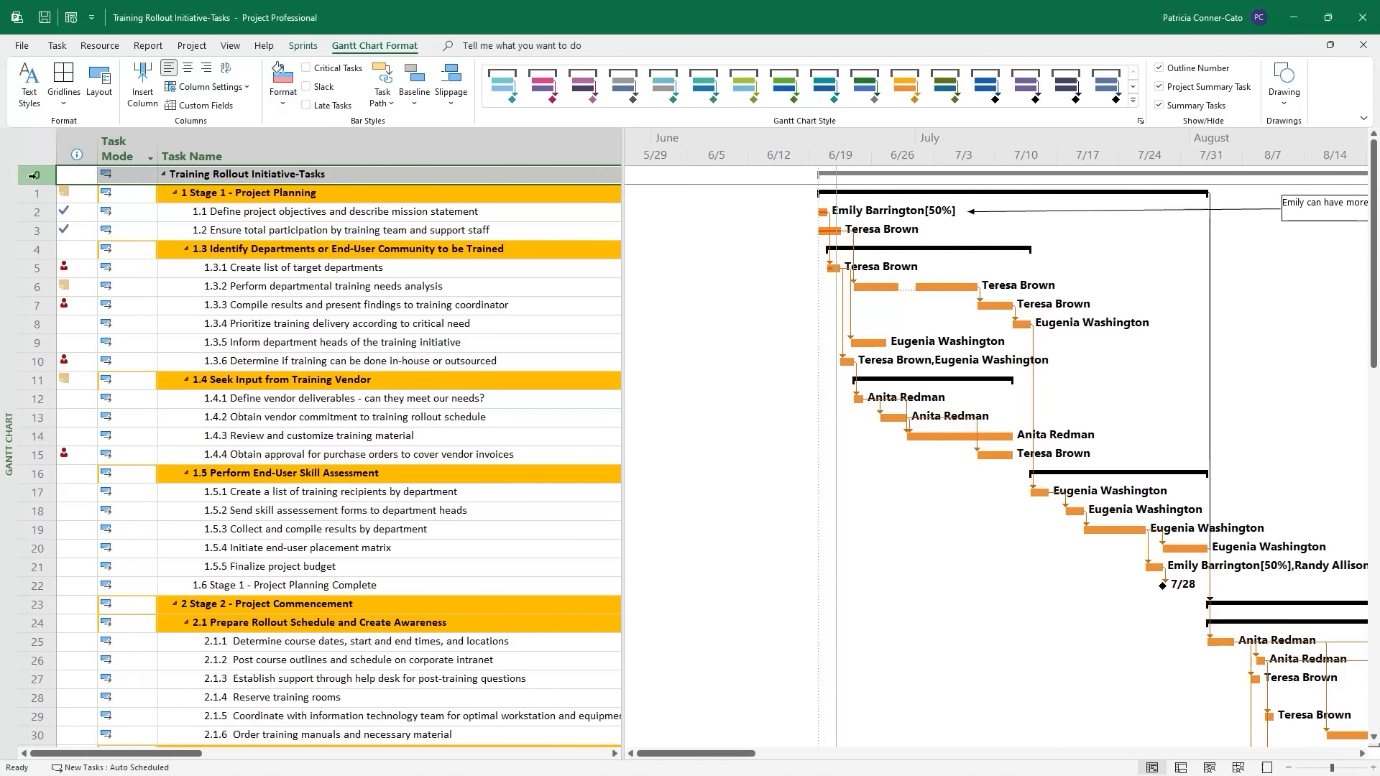
drag(32, 196, 43, 578)
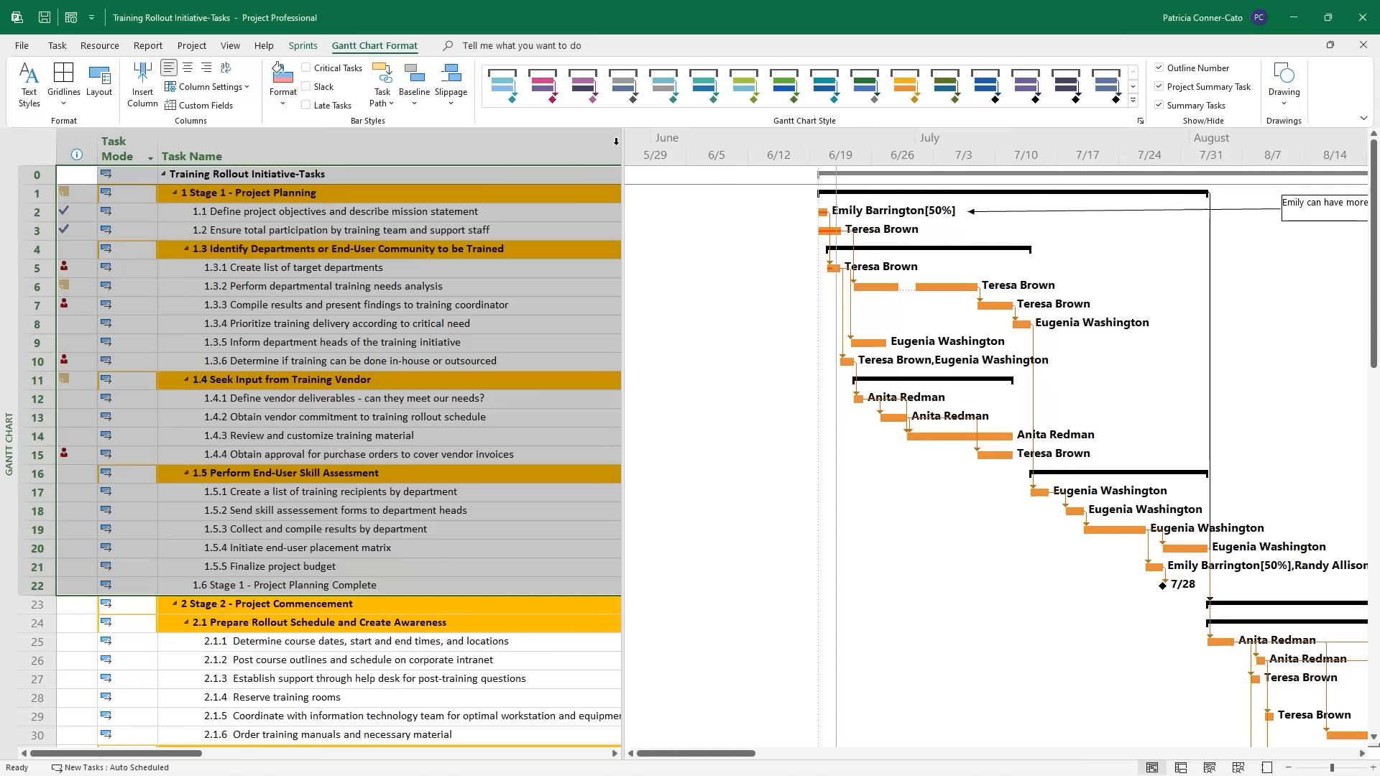
drag(622, 145, 1, 278)
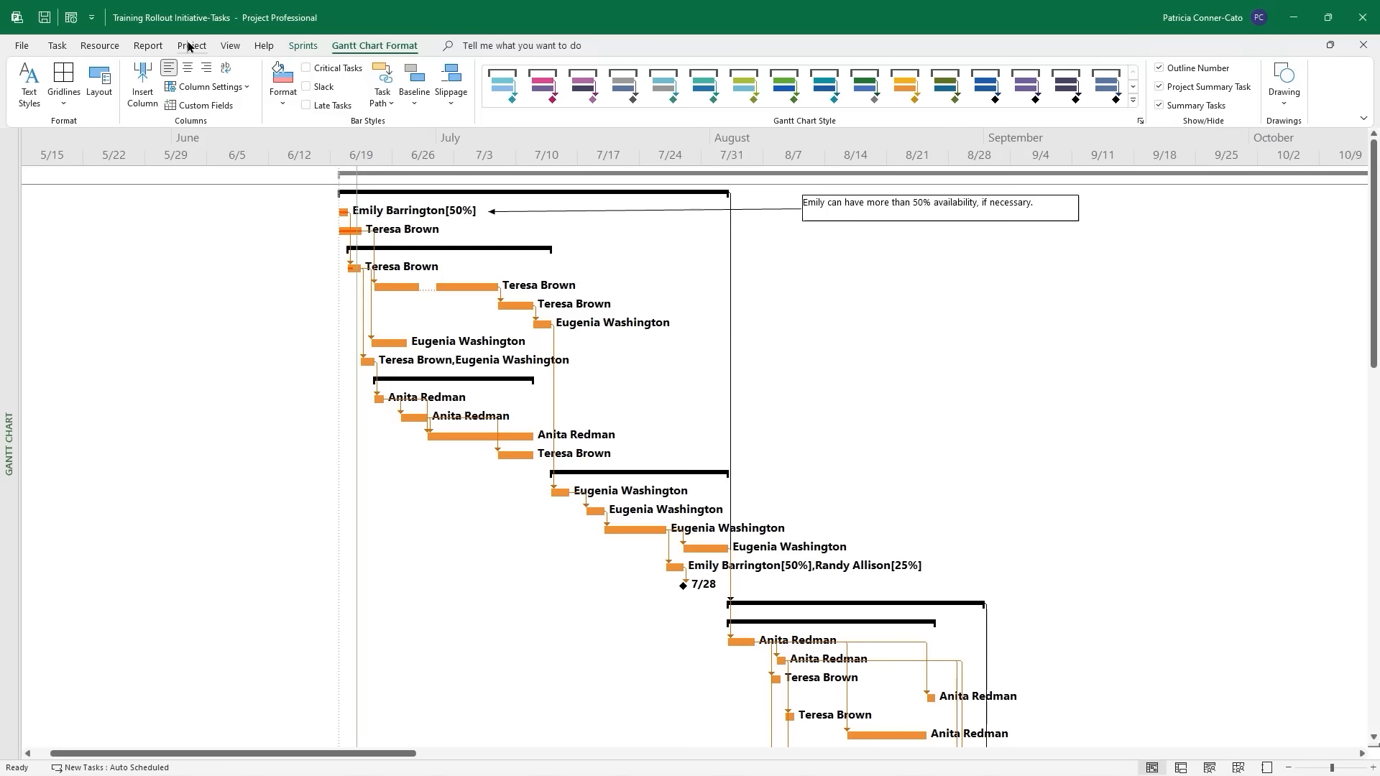
Copy a picture of the selected rows to the GIF file Training%20Rollout%20Initiative-Tasks.gif with the timescale as shown on screen, overwriting the existing file.
click(228, 47)
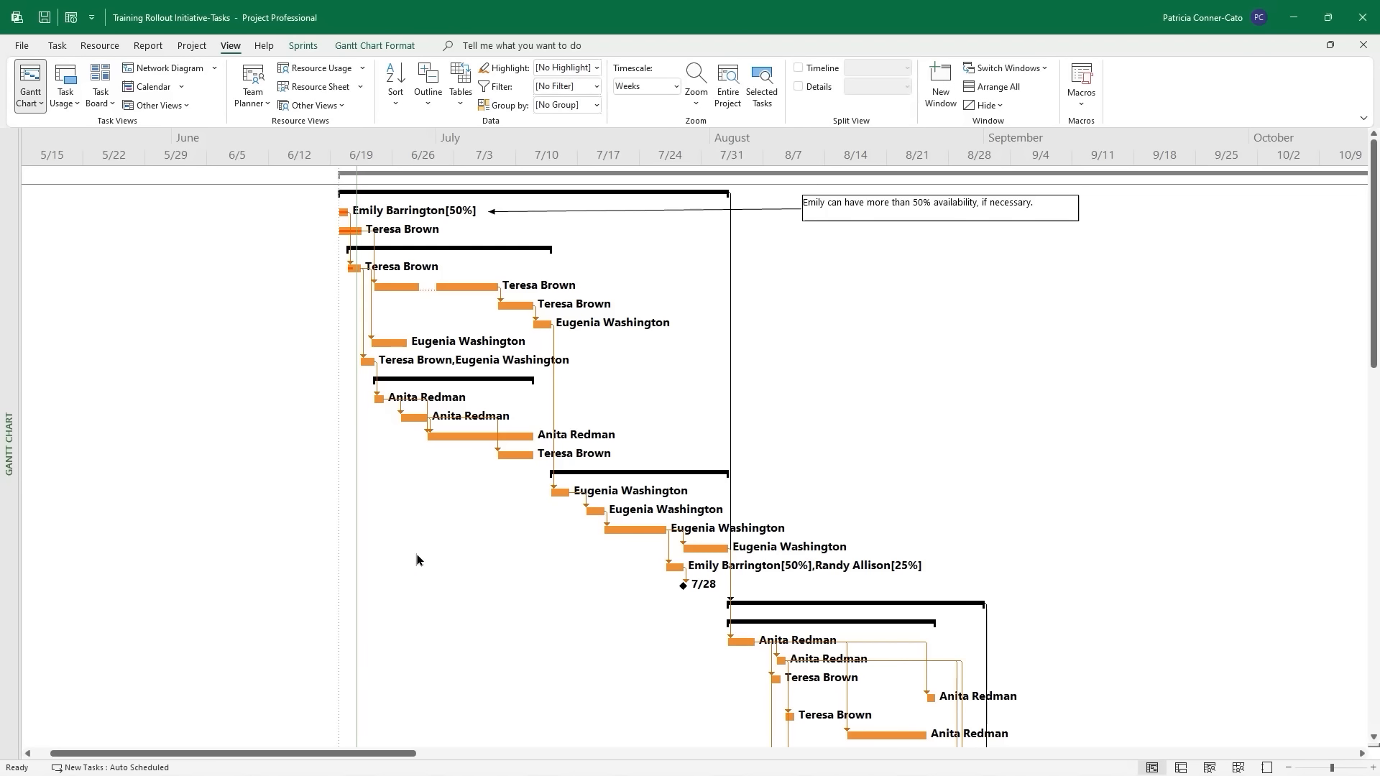
click(56, 47)
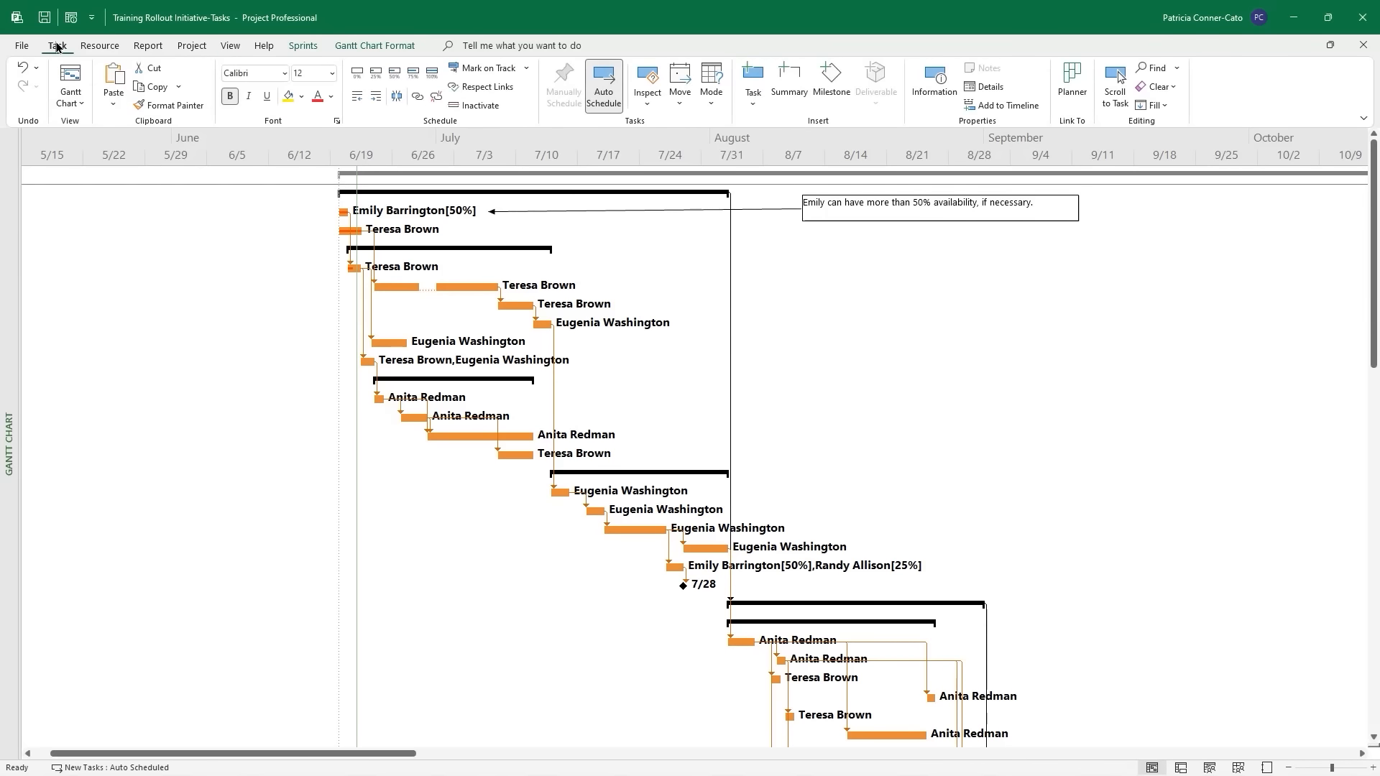
click(179, 87)
click(183, 127)
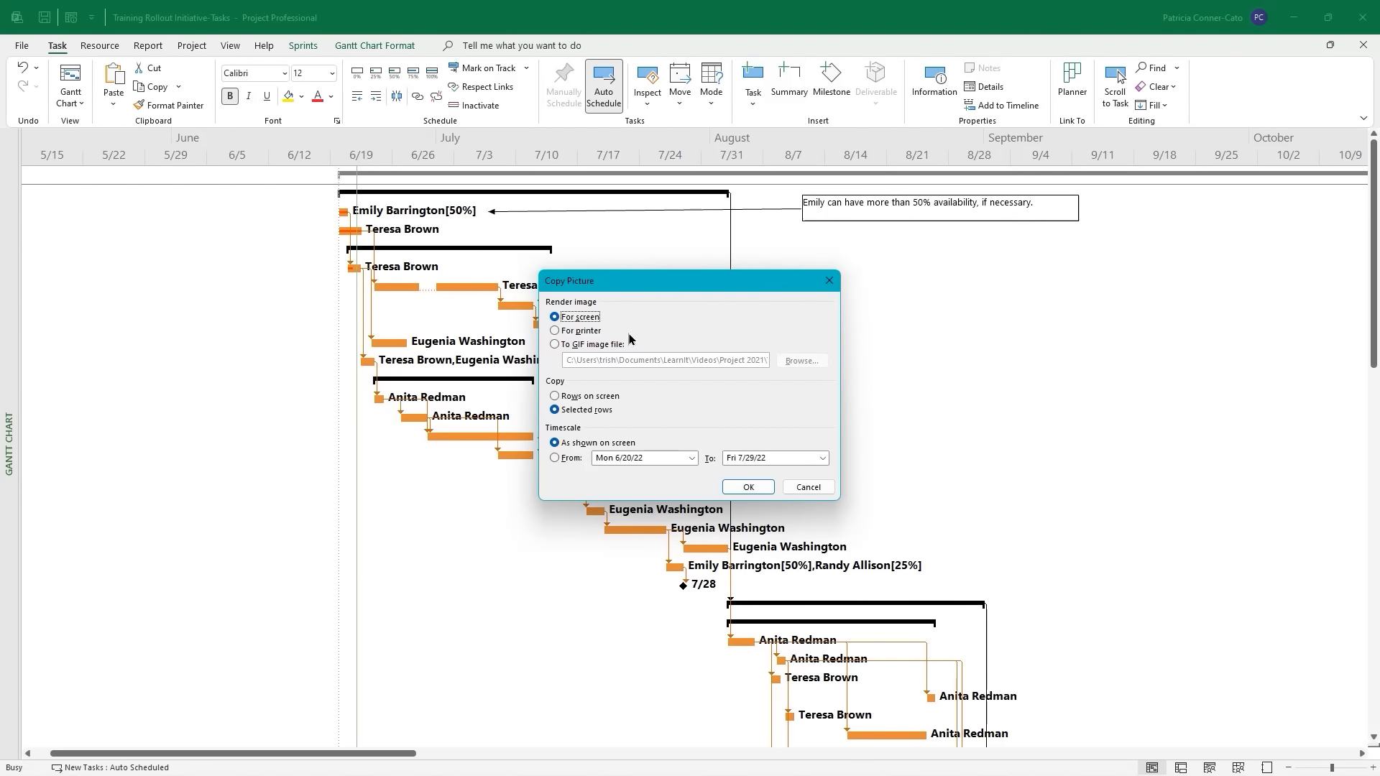
click(555, 346)
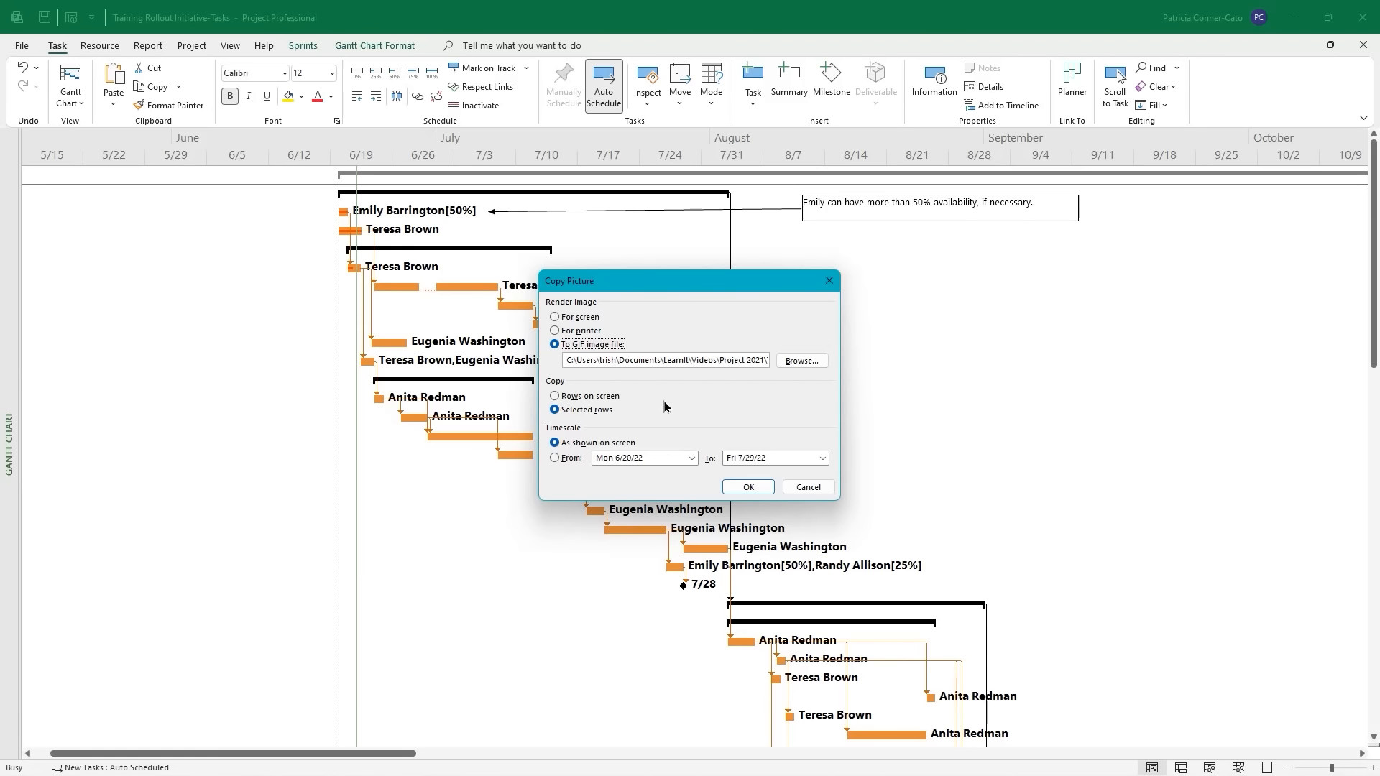
click(743, 490)
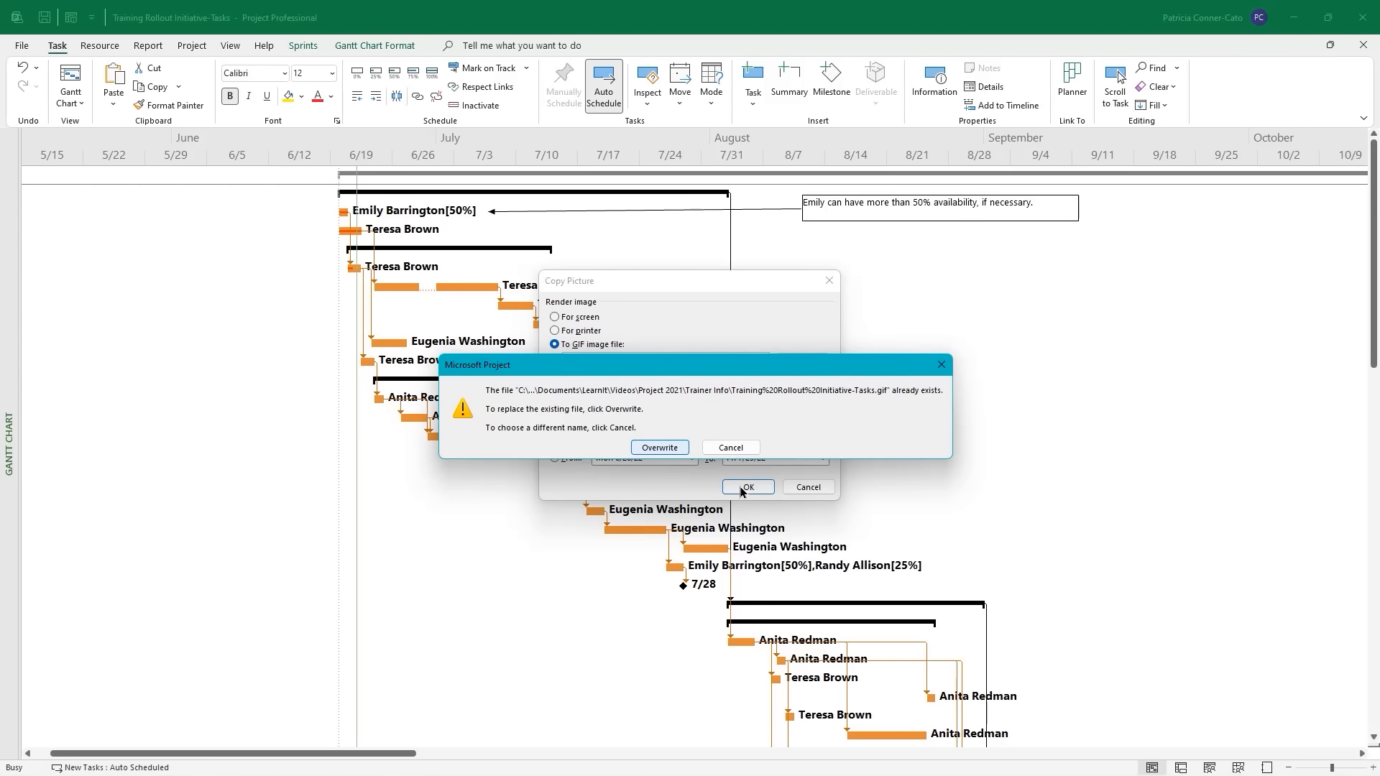
key(Return)
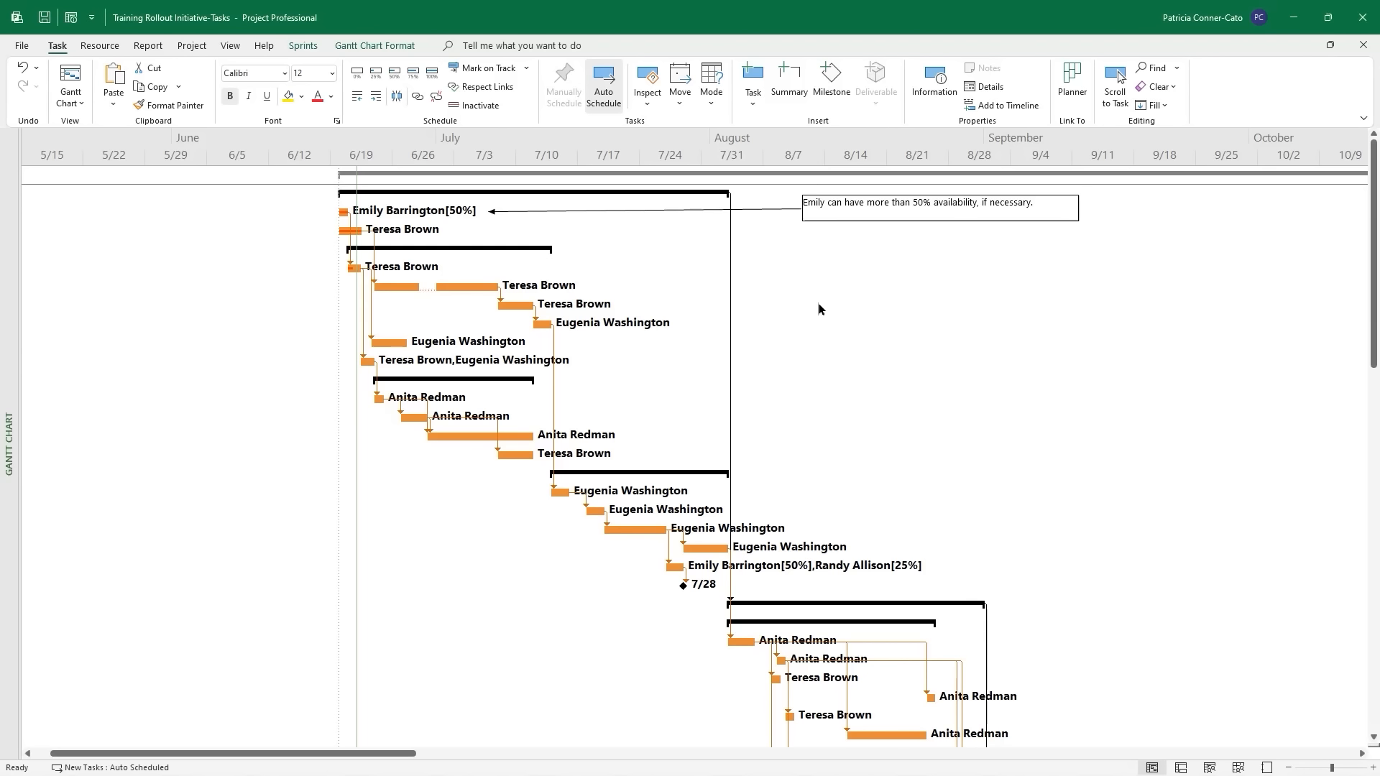
Reveal the task table up to the Cost column beside the Gantt chart and select task 1.5.1, with the report commands displayed.
key(alt+Tab)
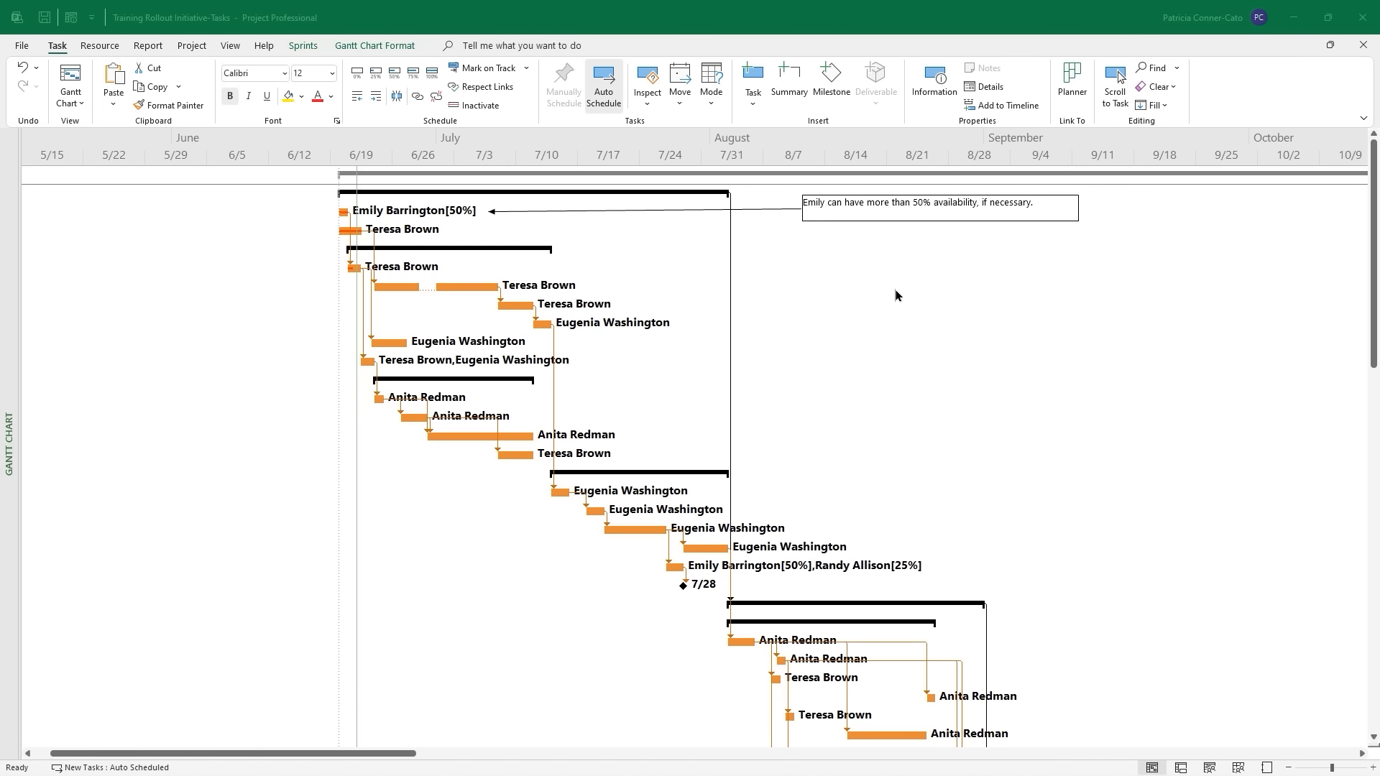
click(148, 46)
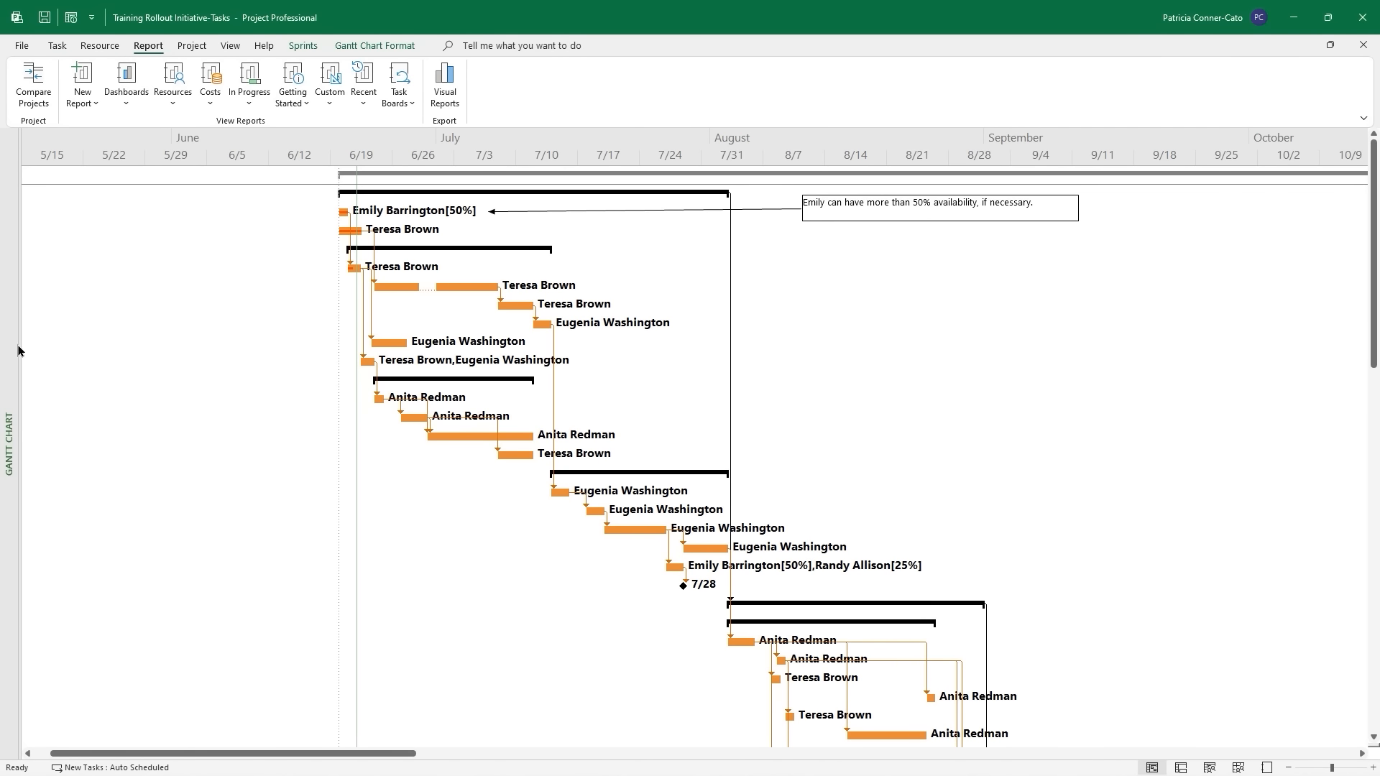
drag(19, 351, 774, 419)
click(665, 491)
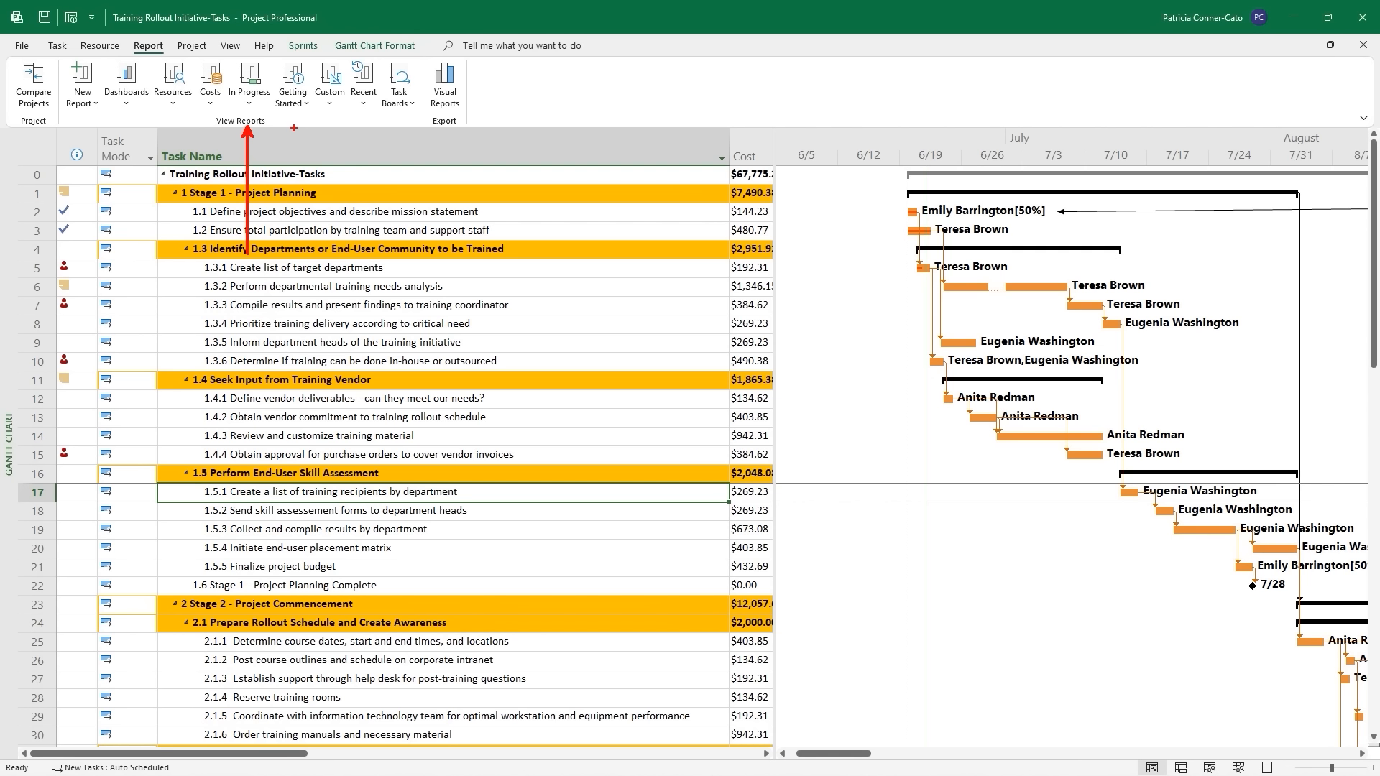
Open the Burndown dashboard report and look over its work and task burndown charts.
key(Escape)
click(130, 103)
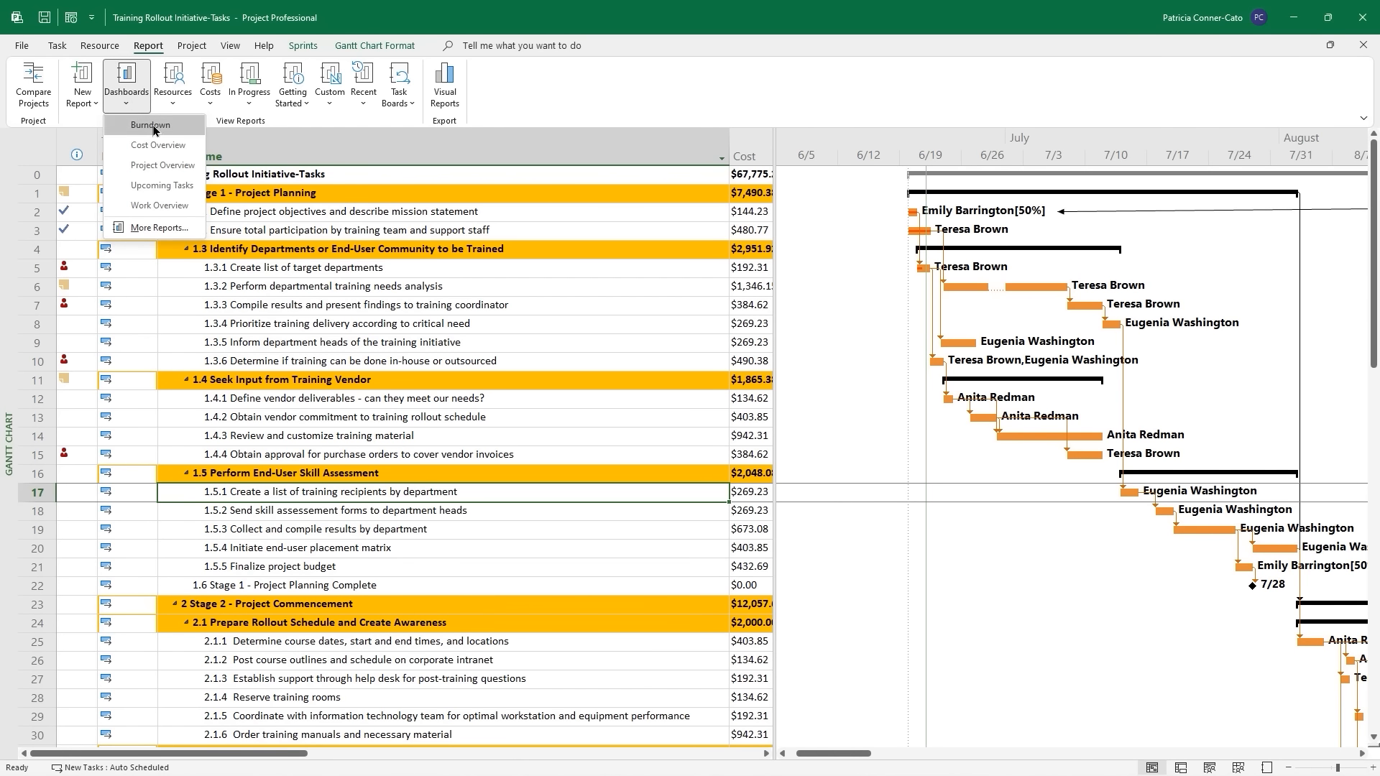
click(153, 127)
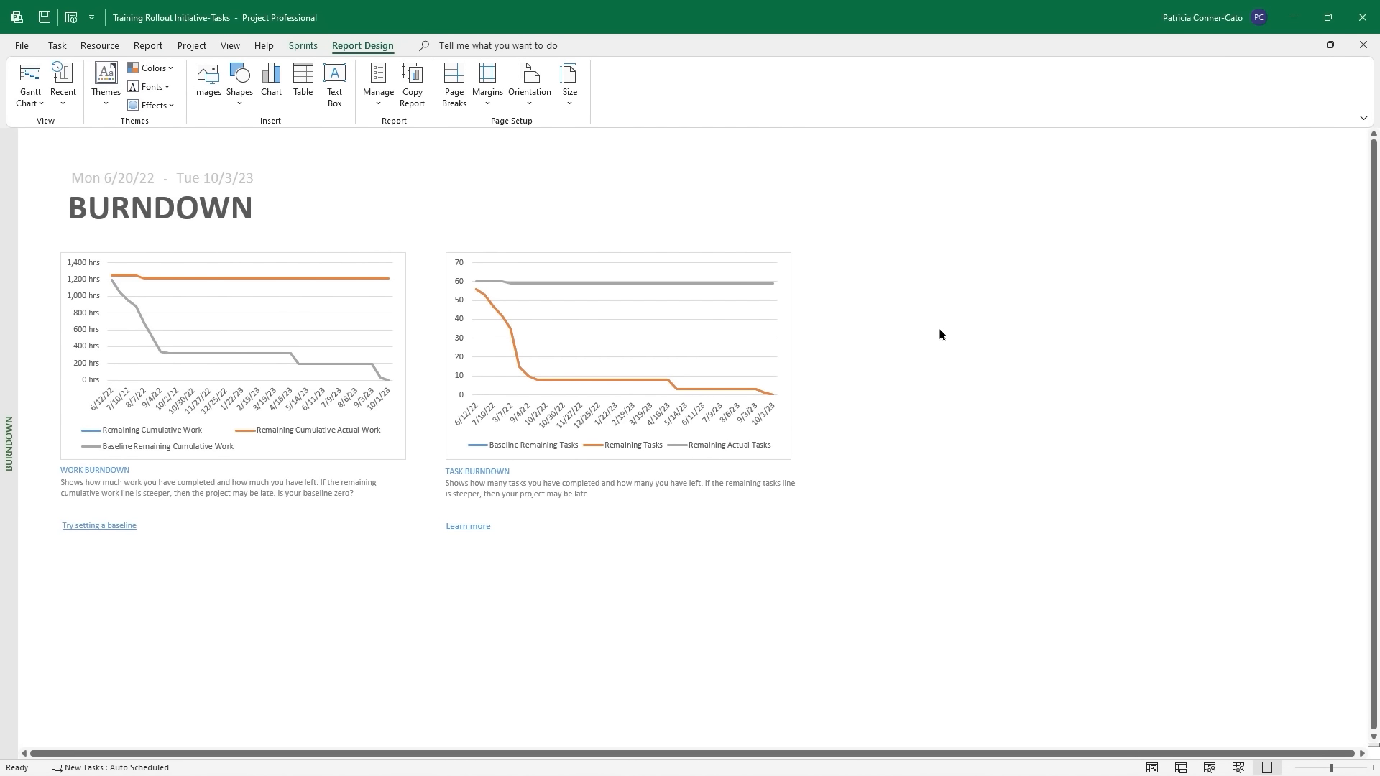
scroll(928, 328, down, 3)
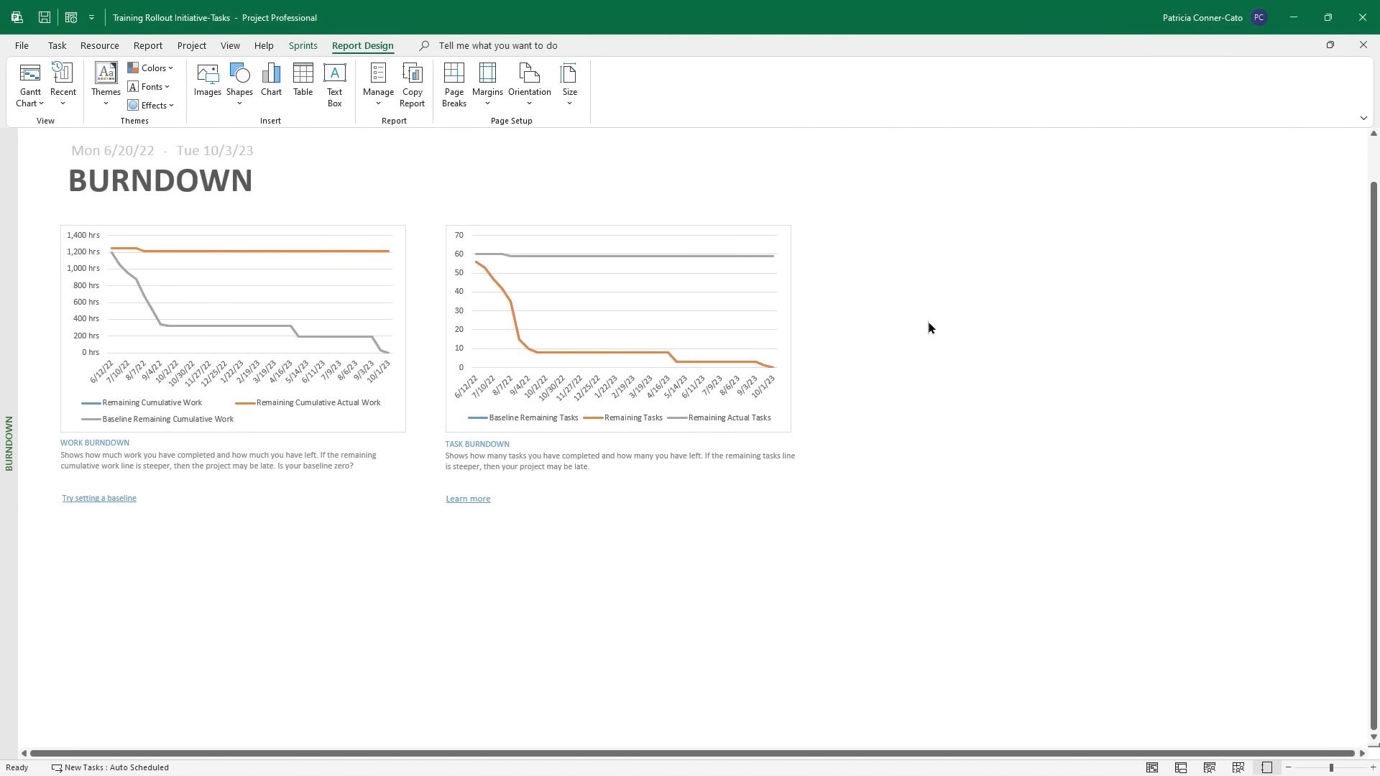
scroll(924, 322, down, 5)
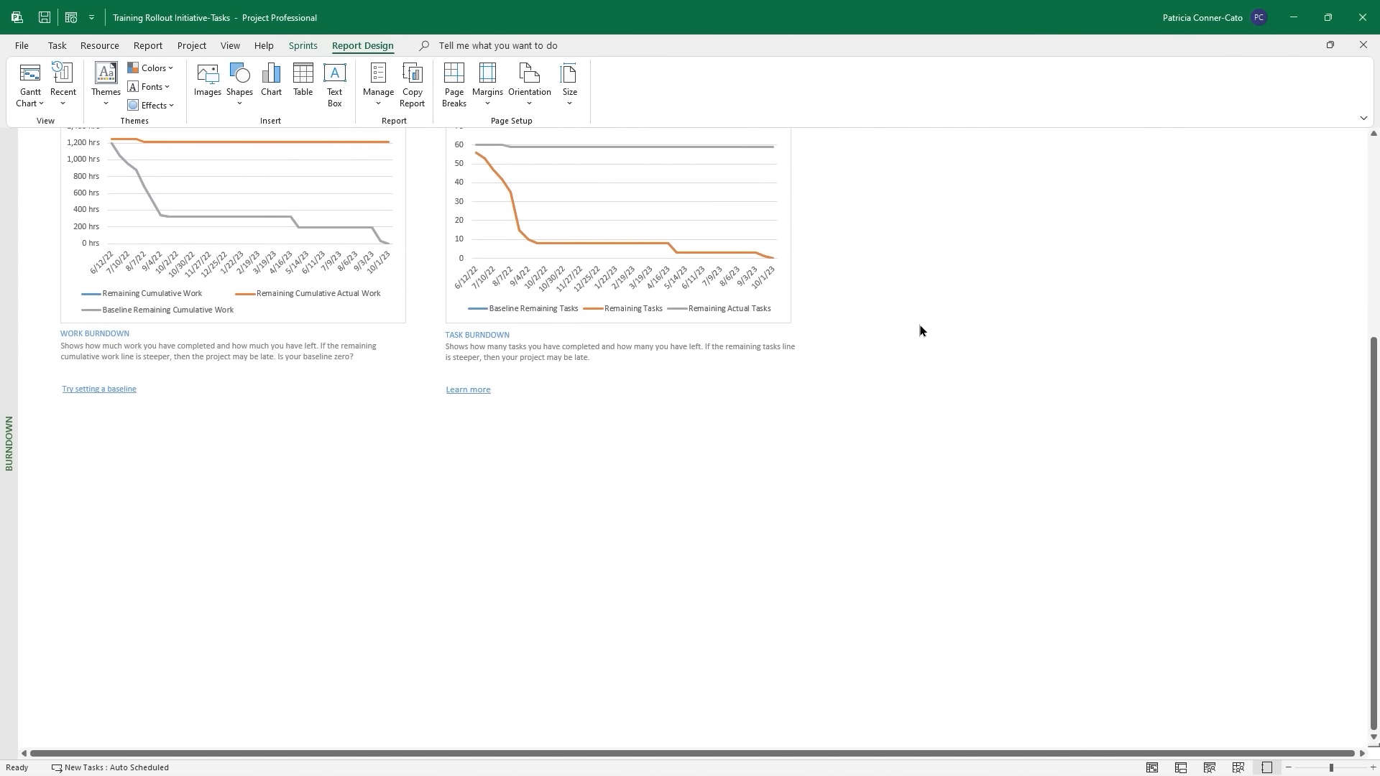
scroll(919, 327, up, 7)
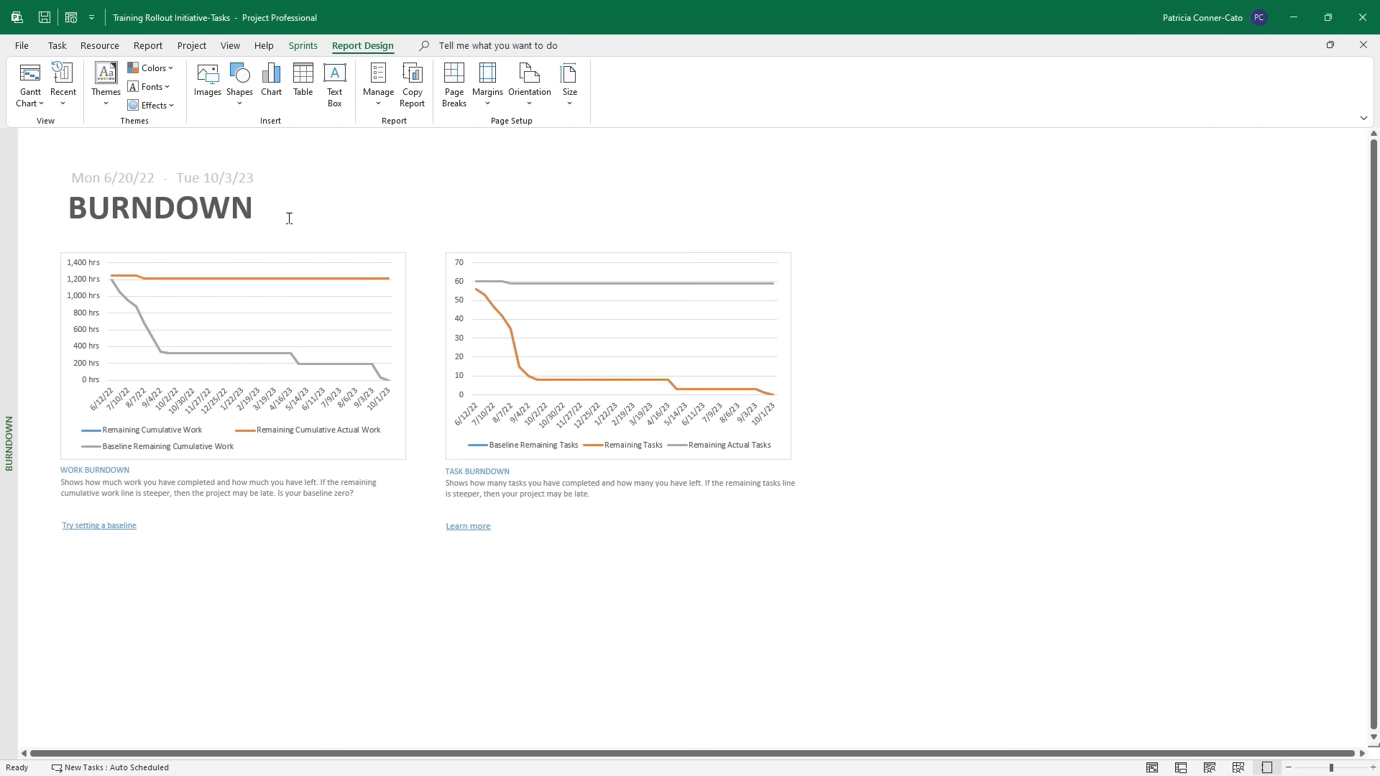
Inspect the Burndown report's title, date range and work burndown chart by selecting each element in turn.
click(232, 217)
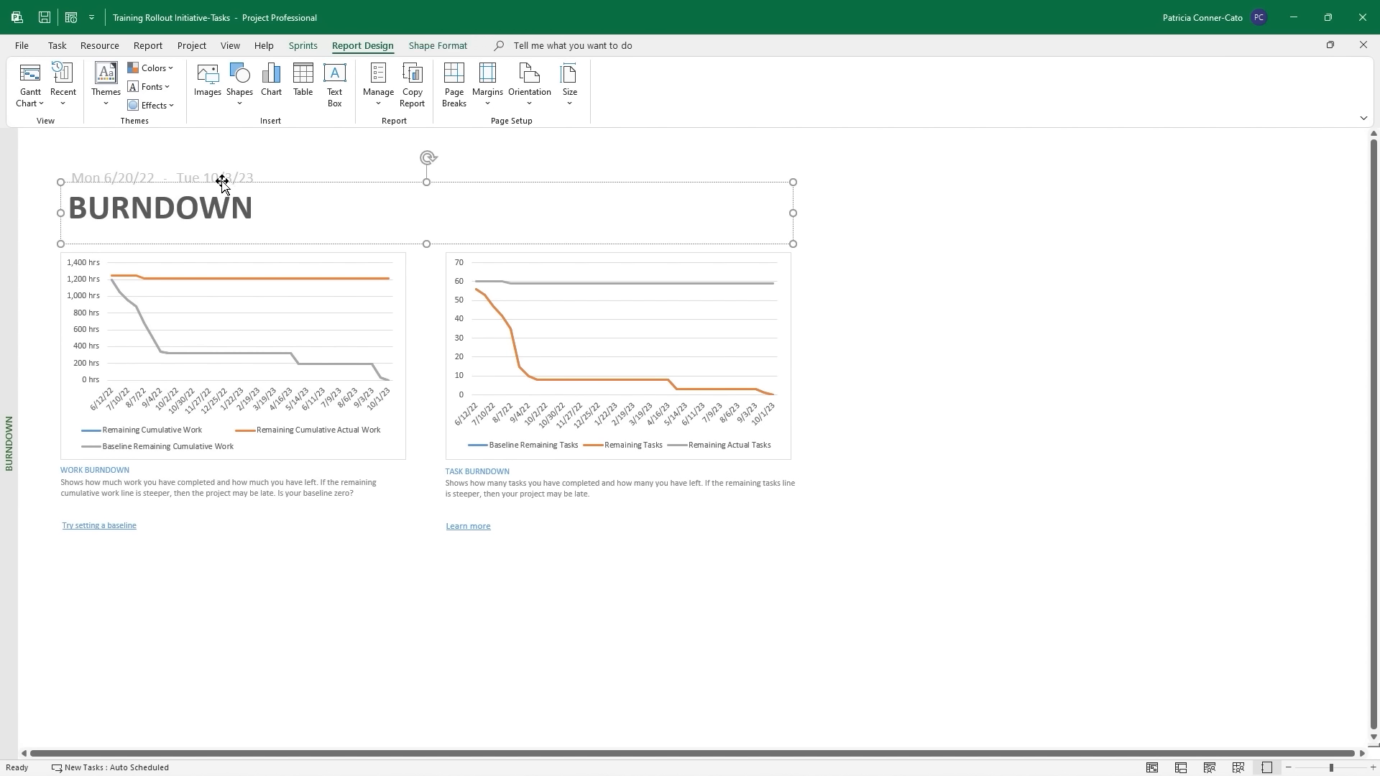
click(127, 178)
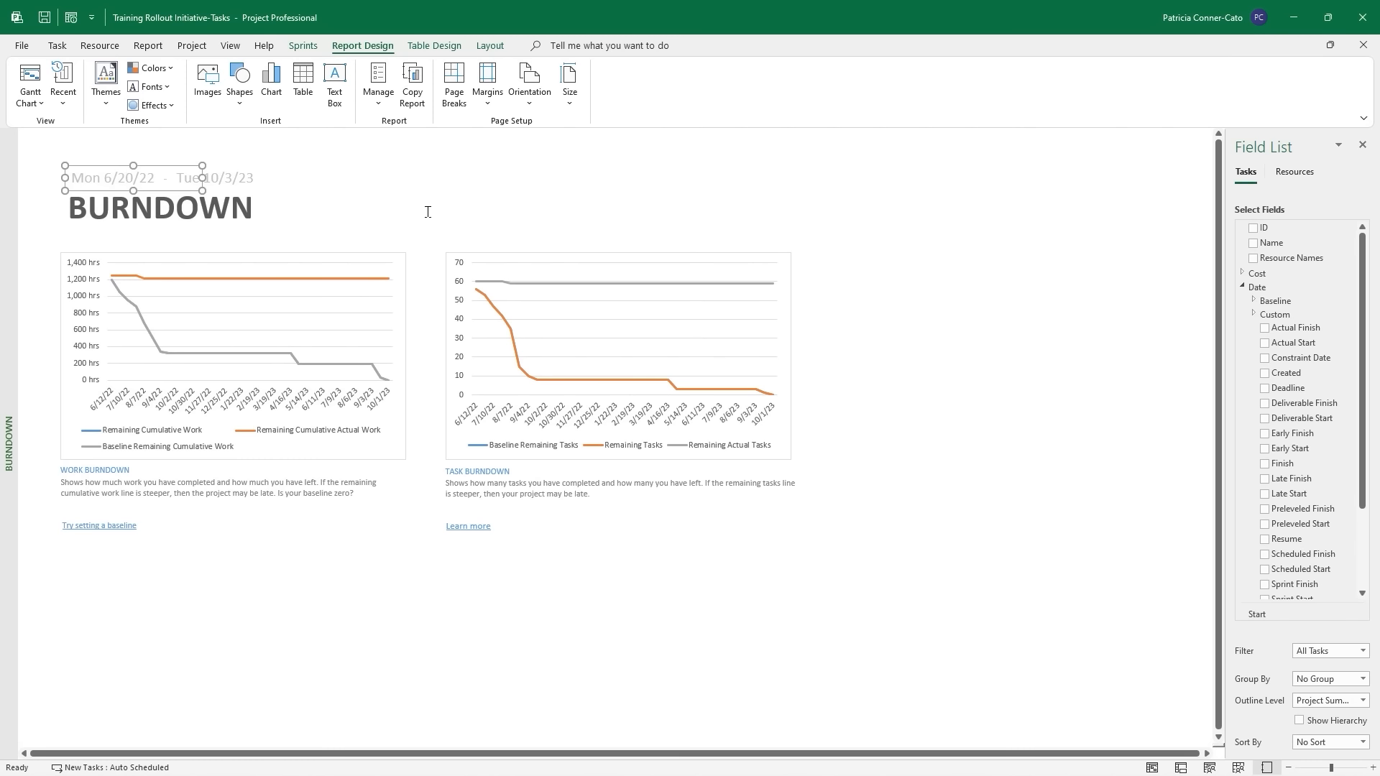
click(359, 640)
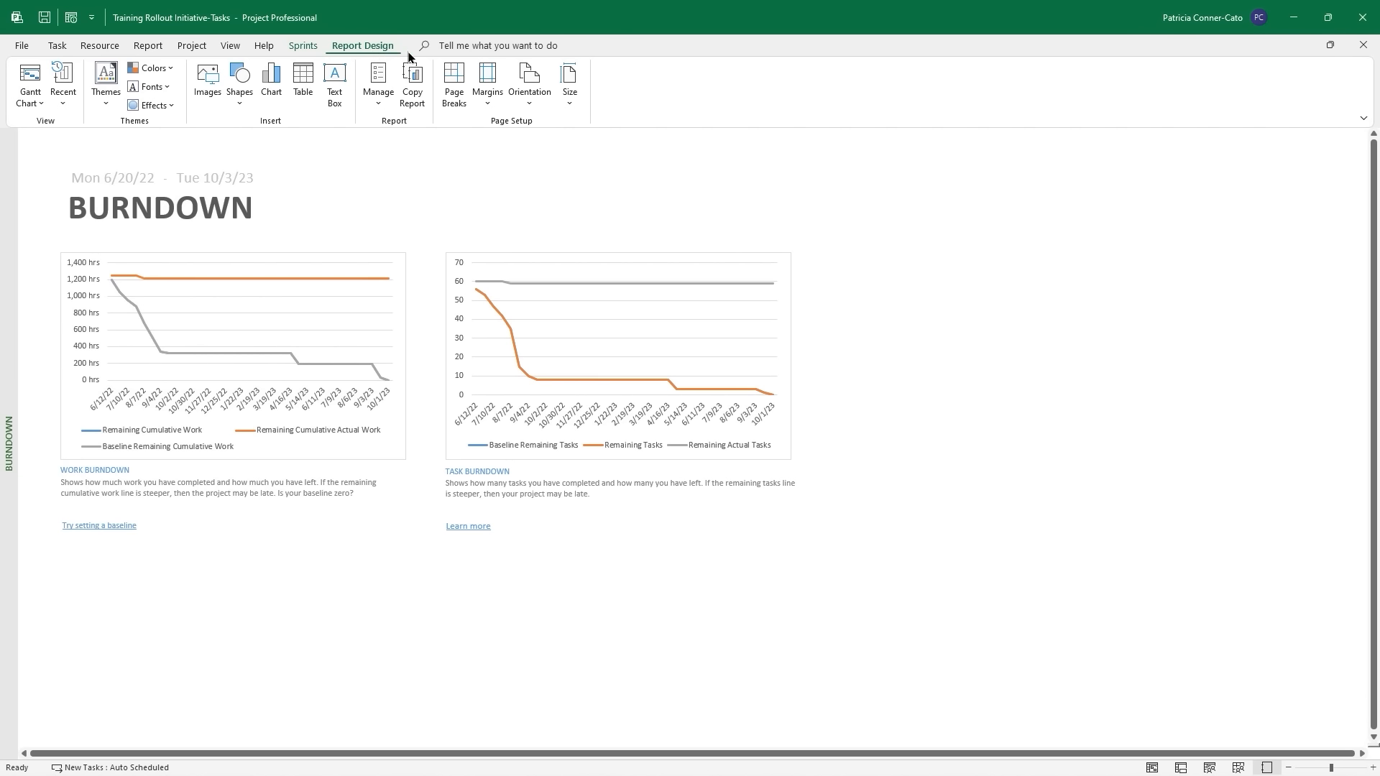
click(174, 209)
click(197, 290)
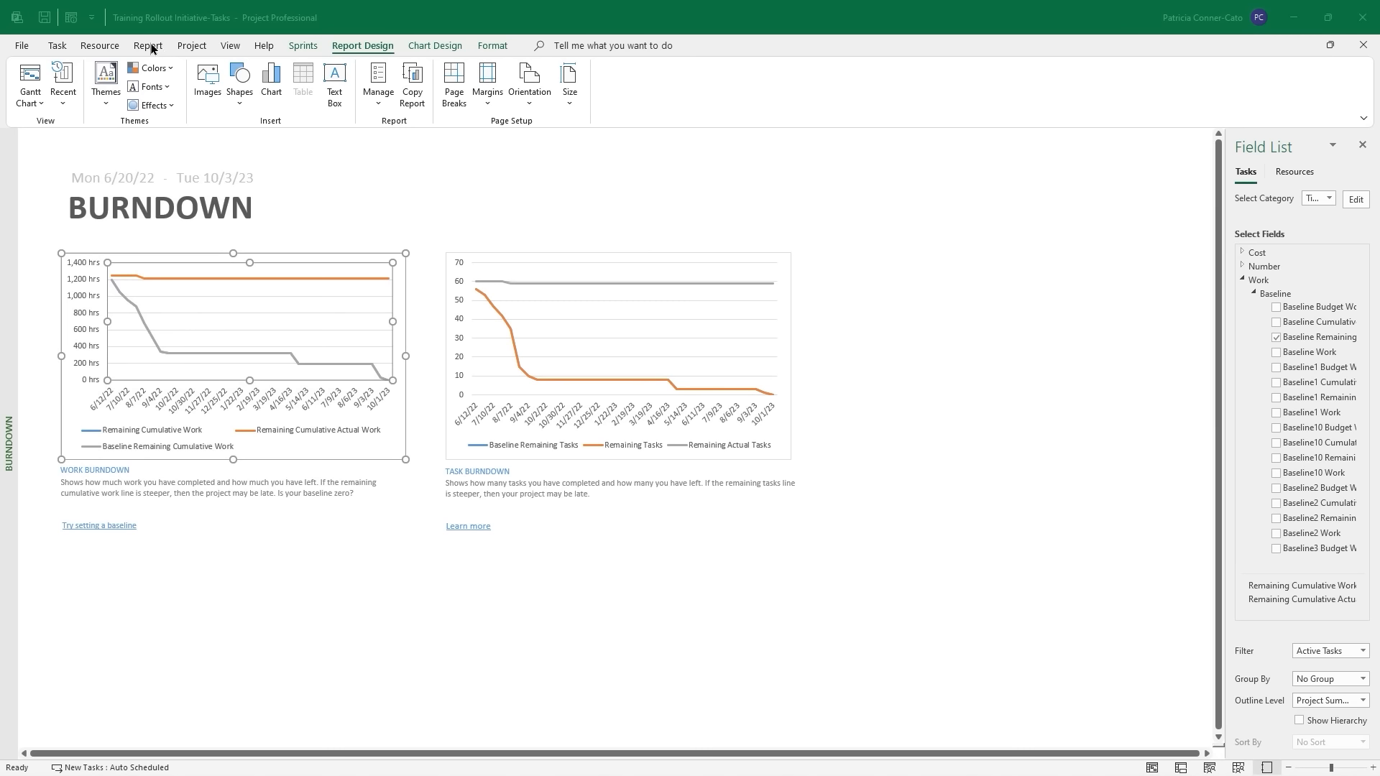
Open the Cost Overview dashboard report.
click(146, 48)
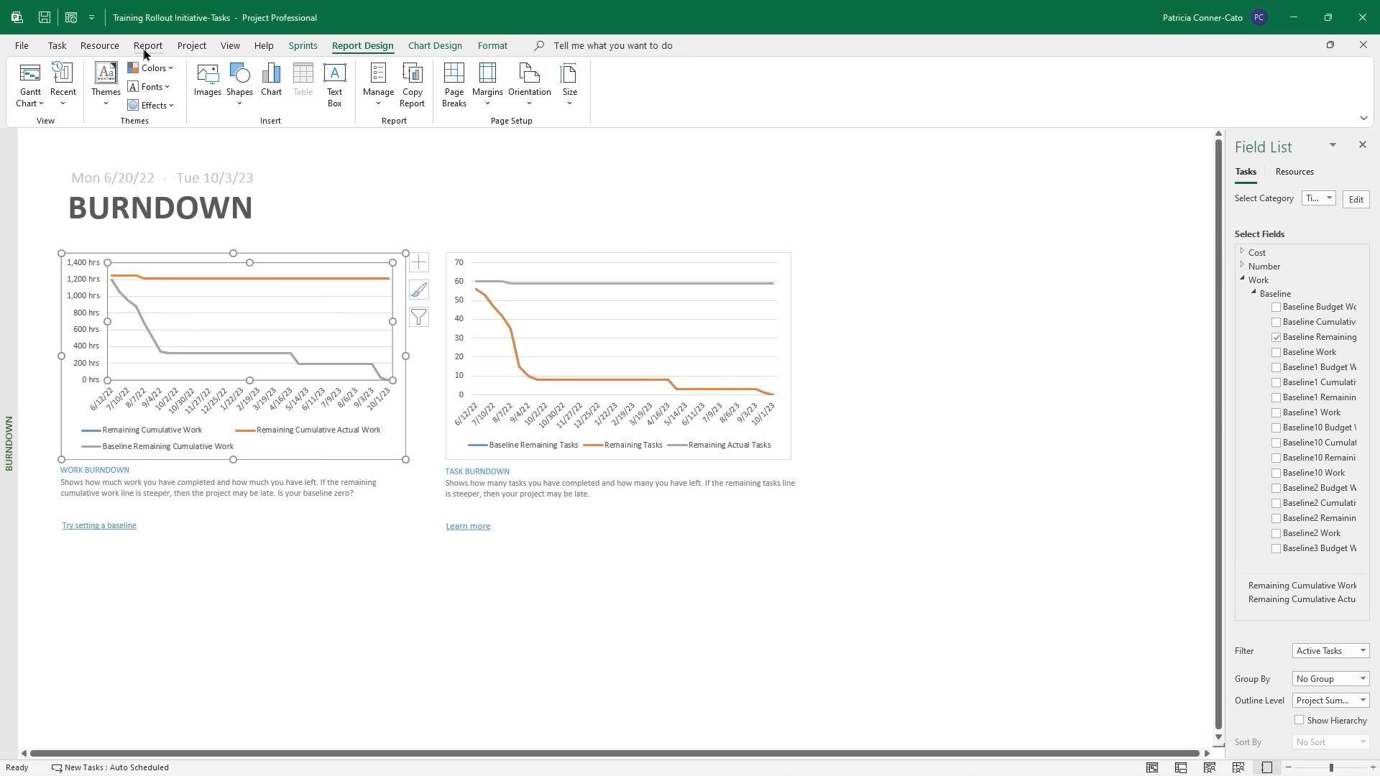
click(146, 48)
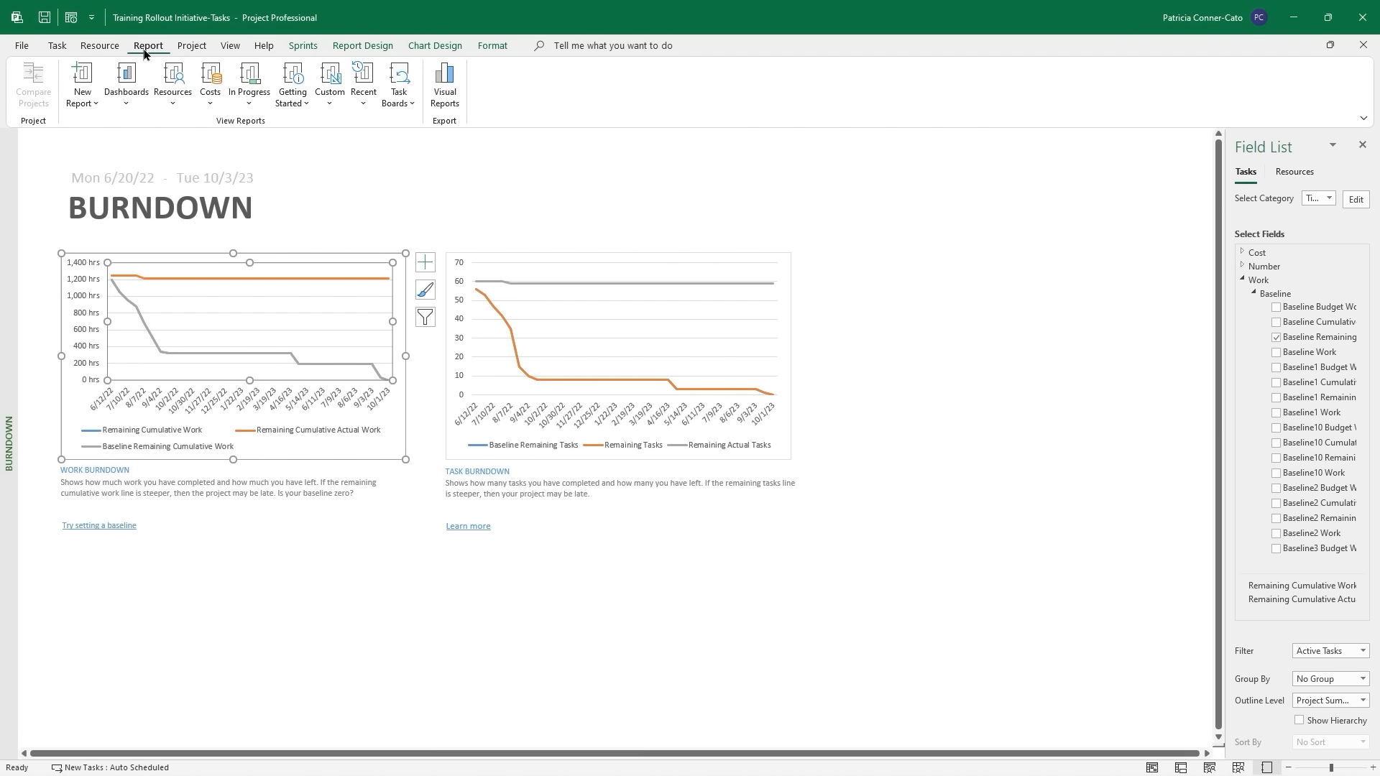
click(138, 104)
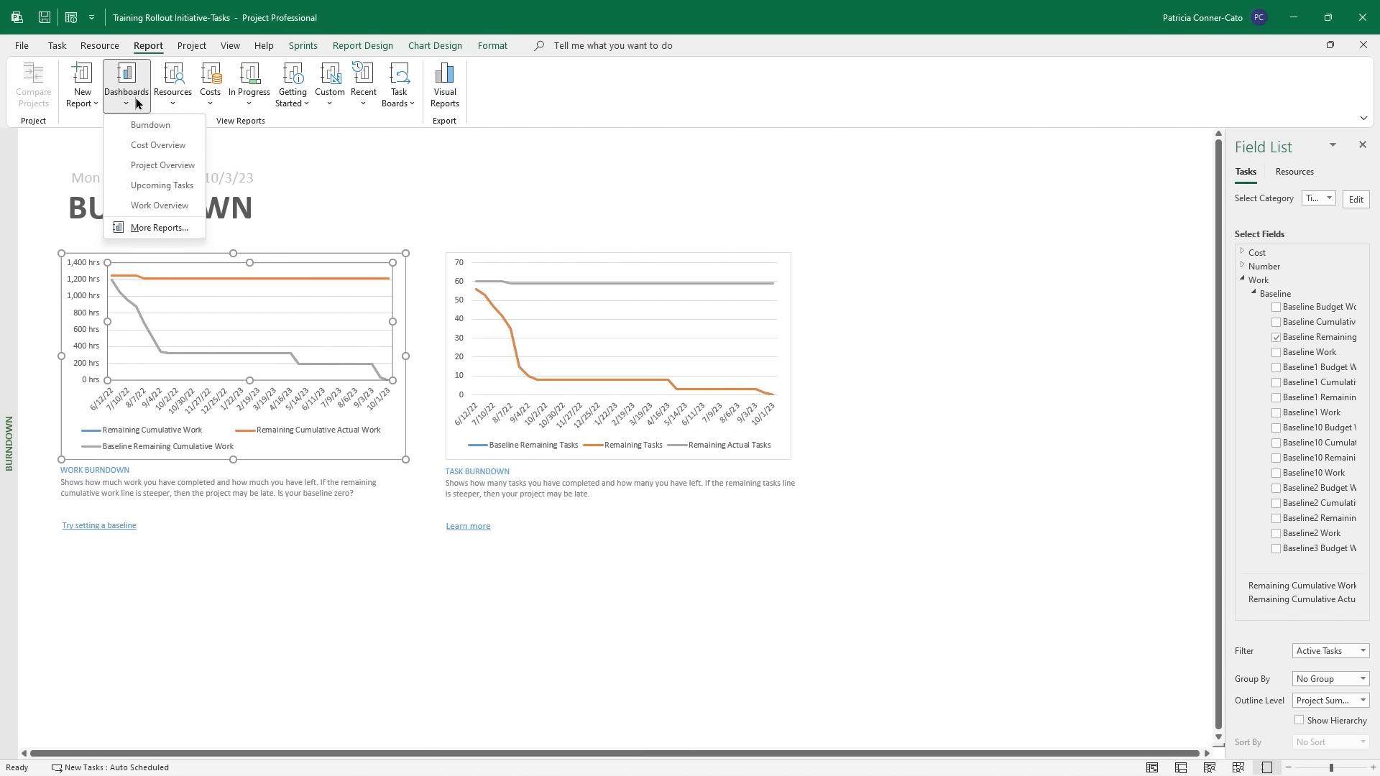
click(145, 147)
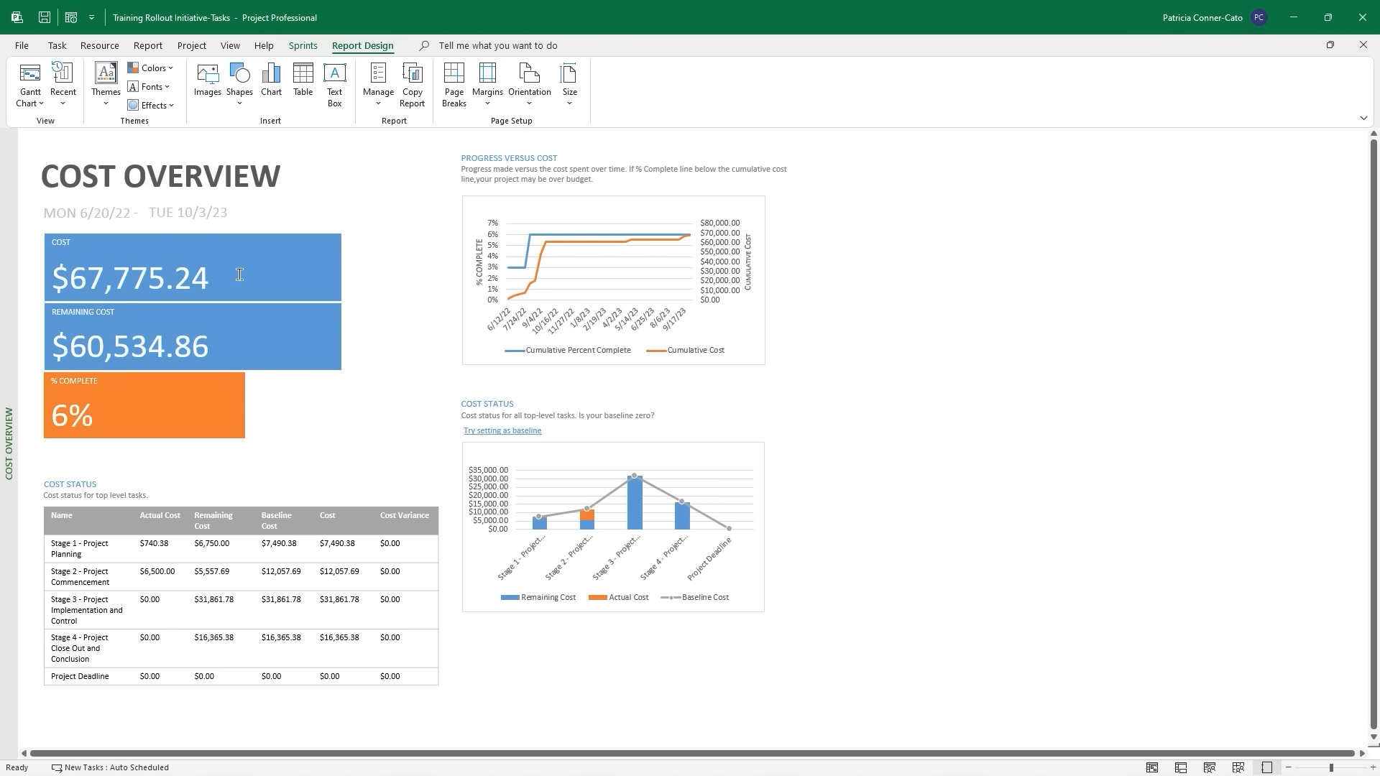
Inspect the fields behind the Cost and % Complete figures, and widen the field list.
click(240, 275)
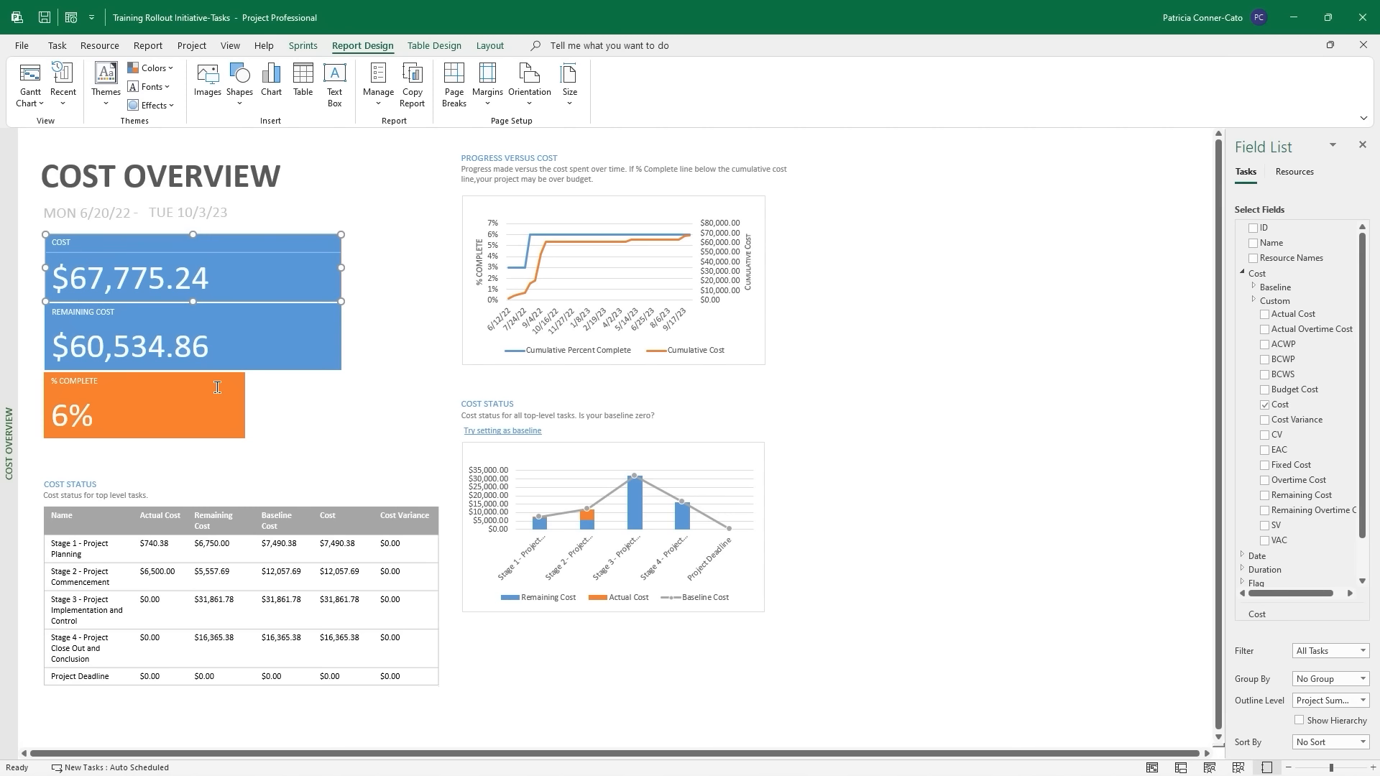
click(209, 393)
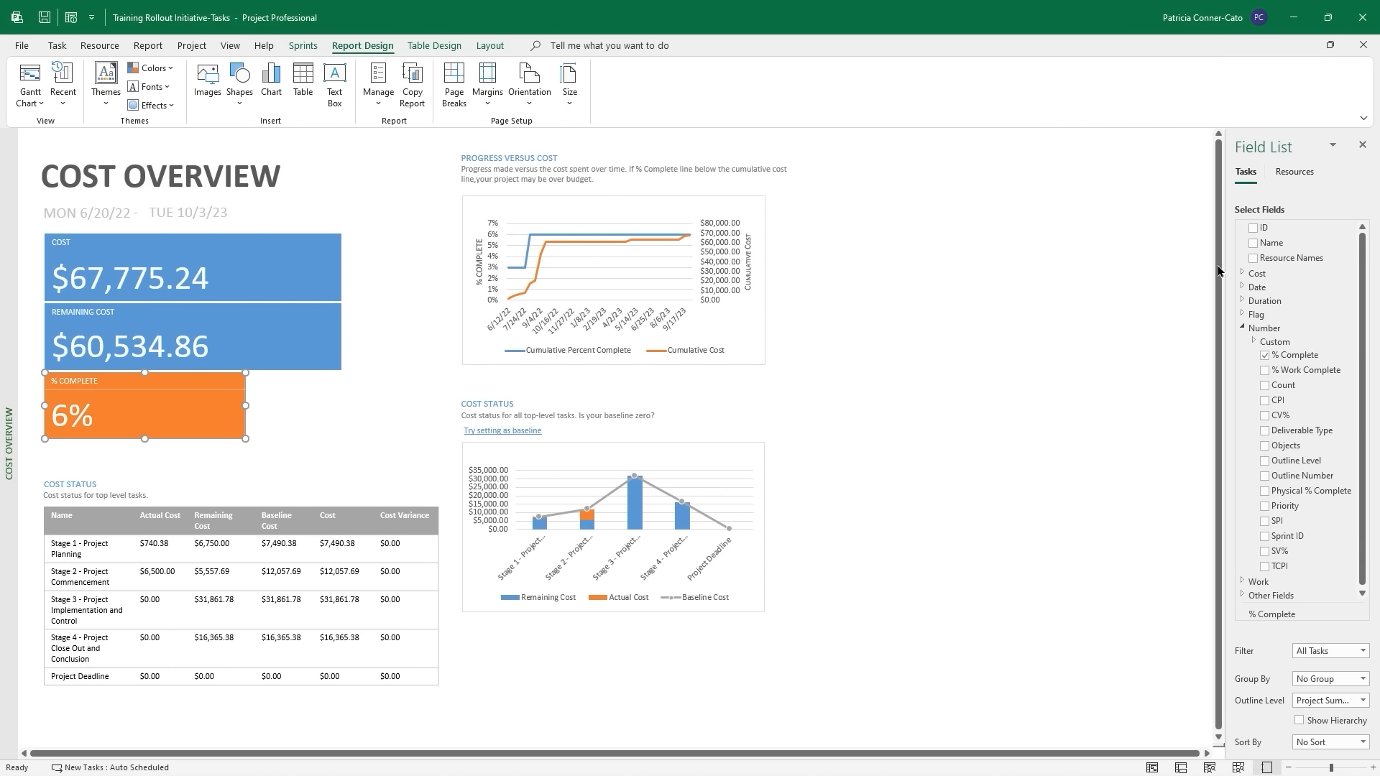
drag(1215, 267, 1078, 308)
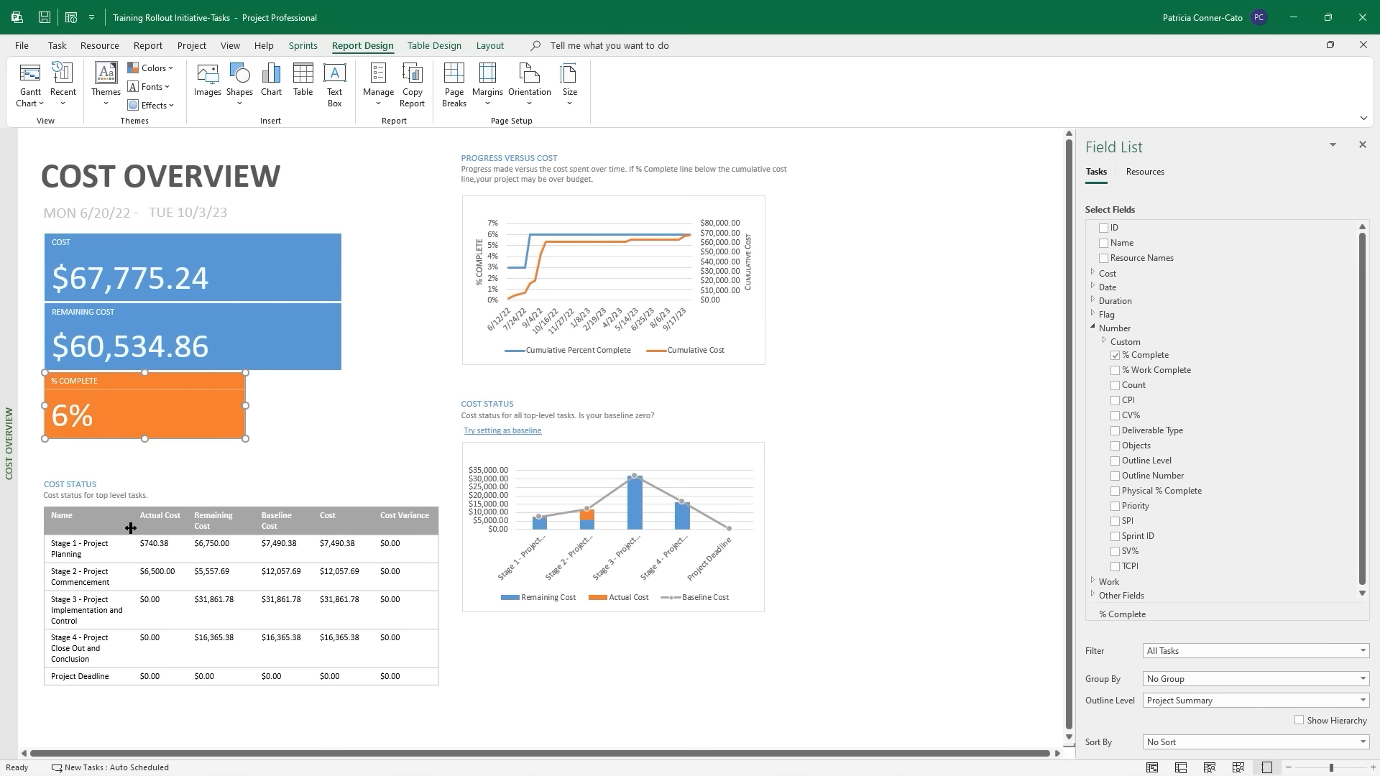
Select the Cost Status table and examine which baseline and cost fields are chosen for it.
click(130, 528)
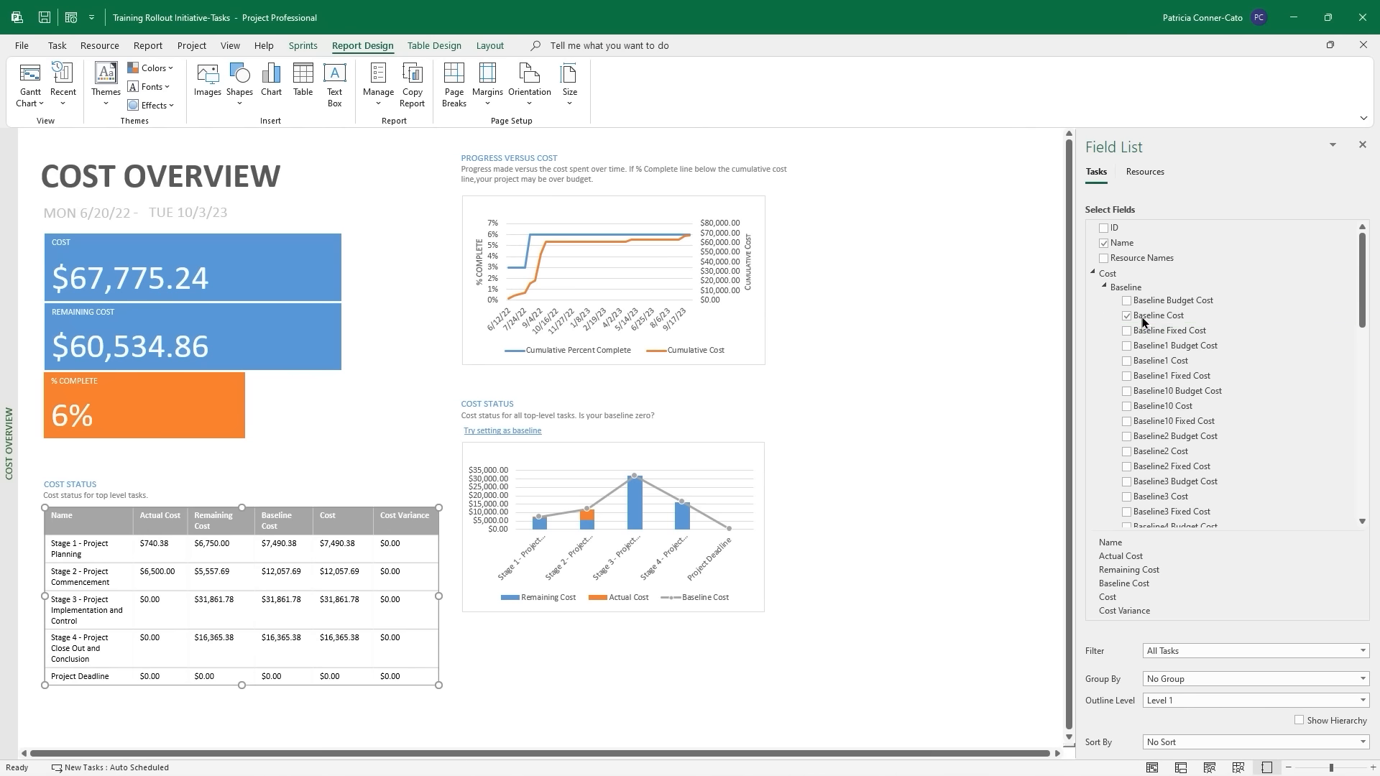
scroll(1228, 463, down, 1)
scroll(1228, 462, down, 7)
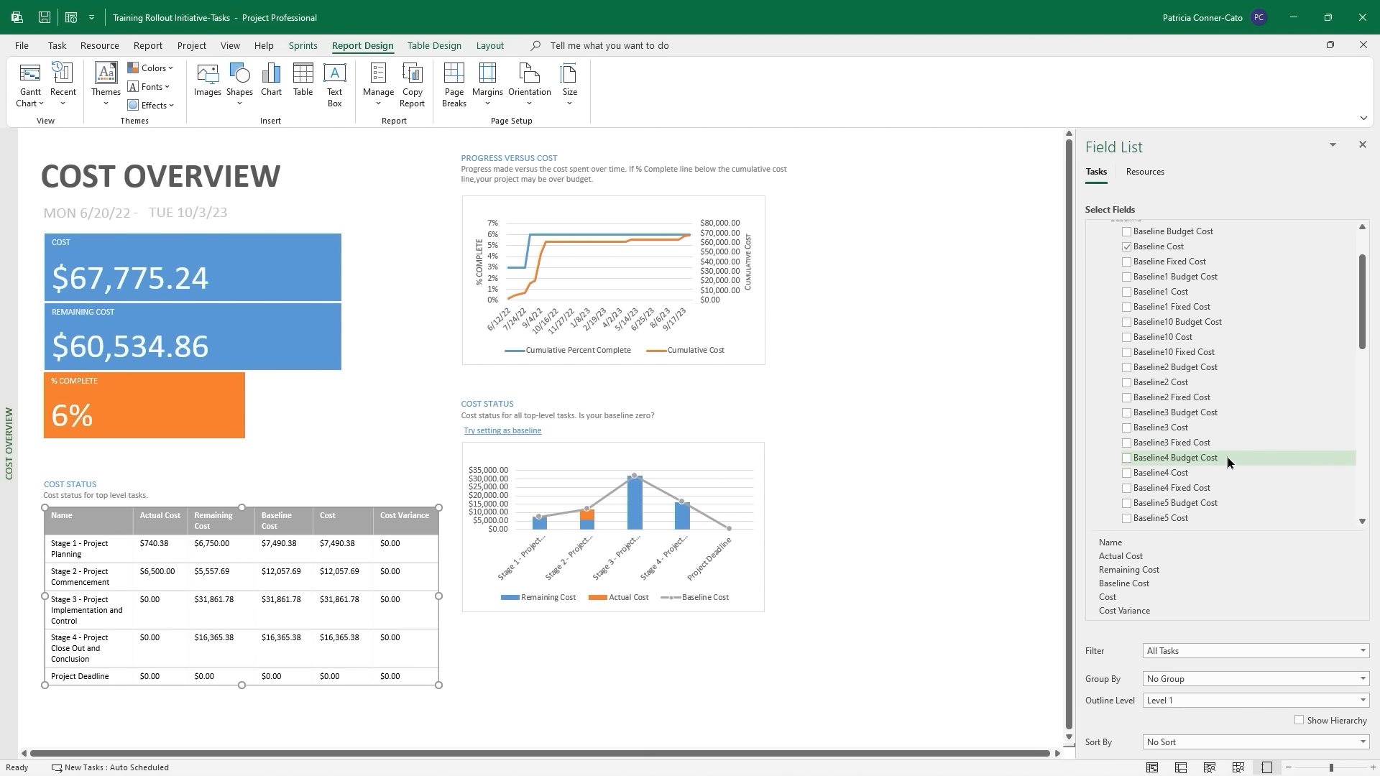
scroll(1228, 463, down, 2)
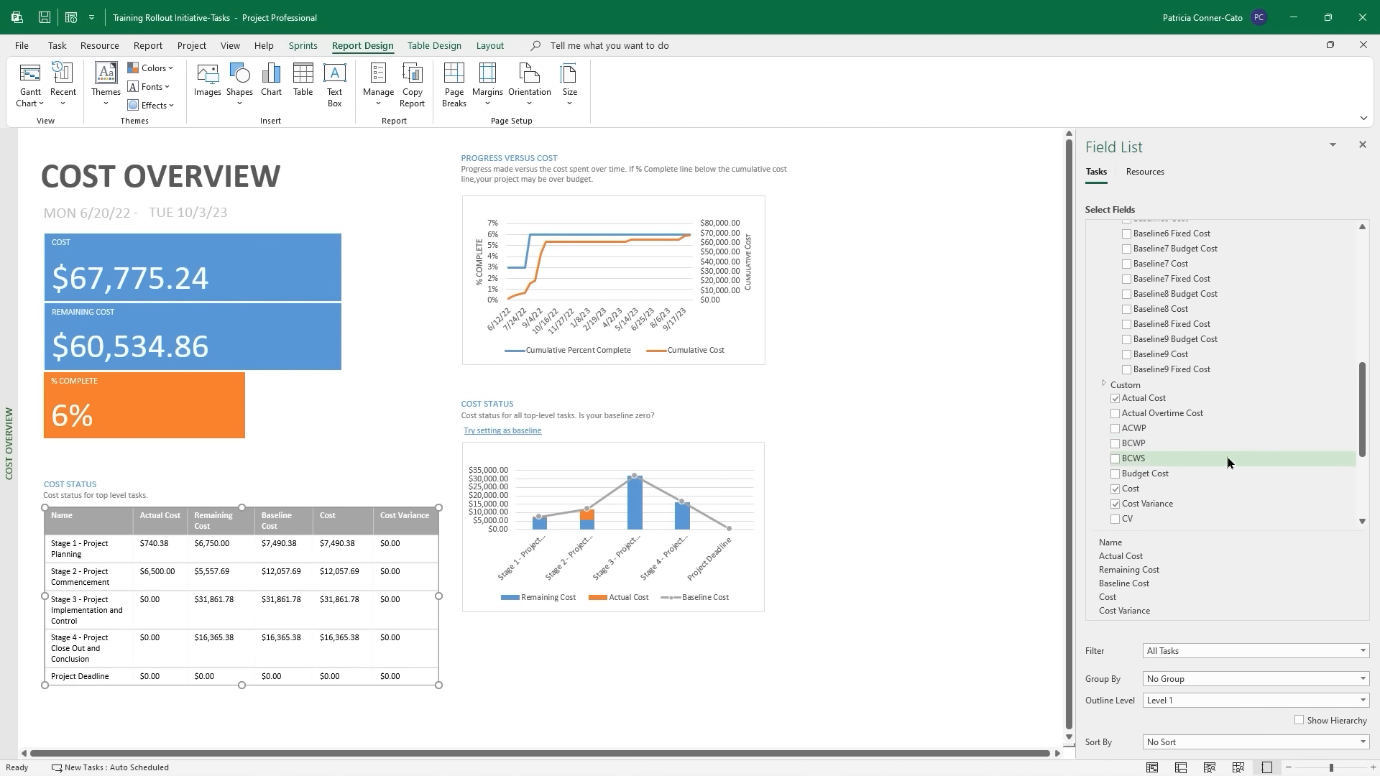
scroll(1222, 460, up, 4)
scroll(1188, 393, up, 6)
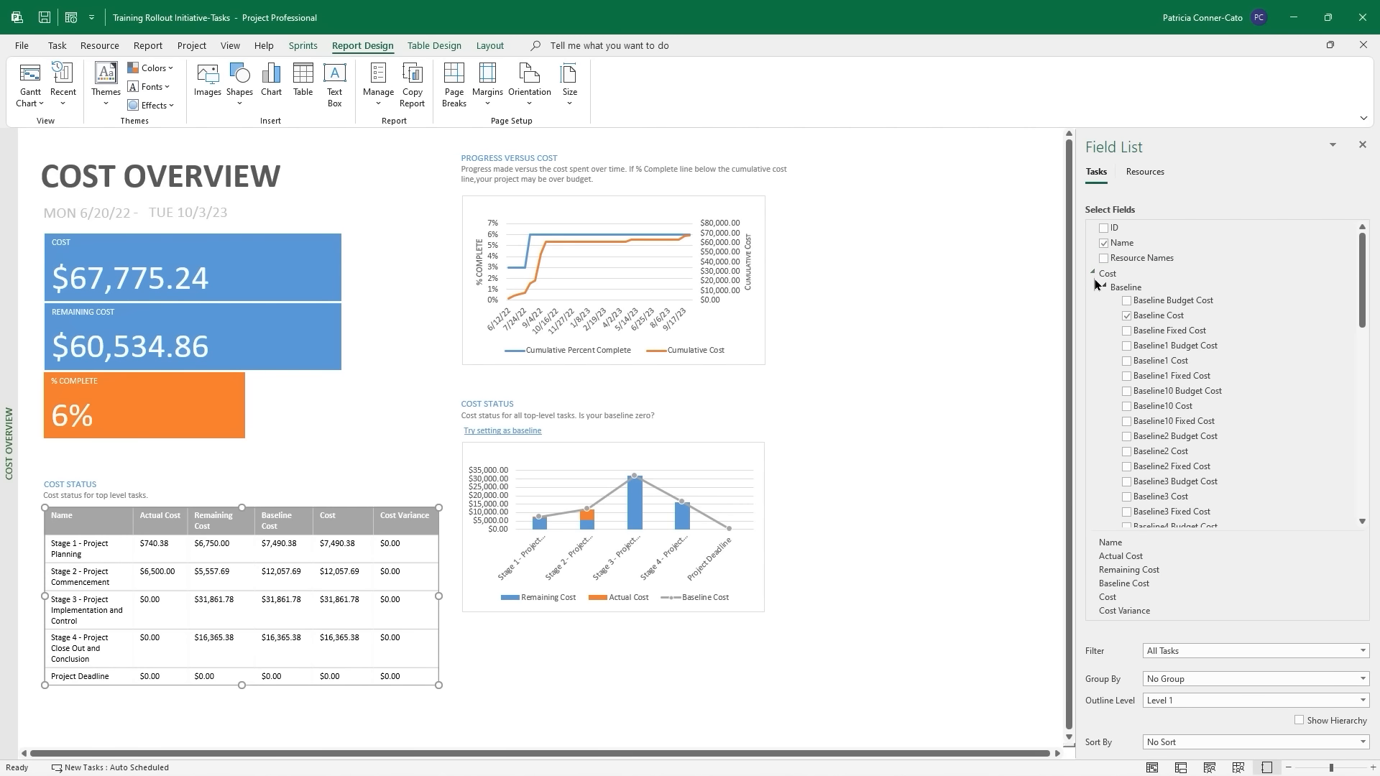
scroll(1140, 341, down, 6)
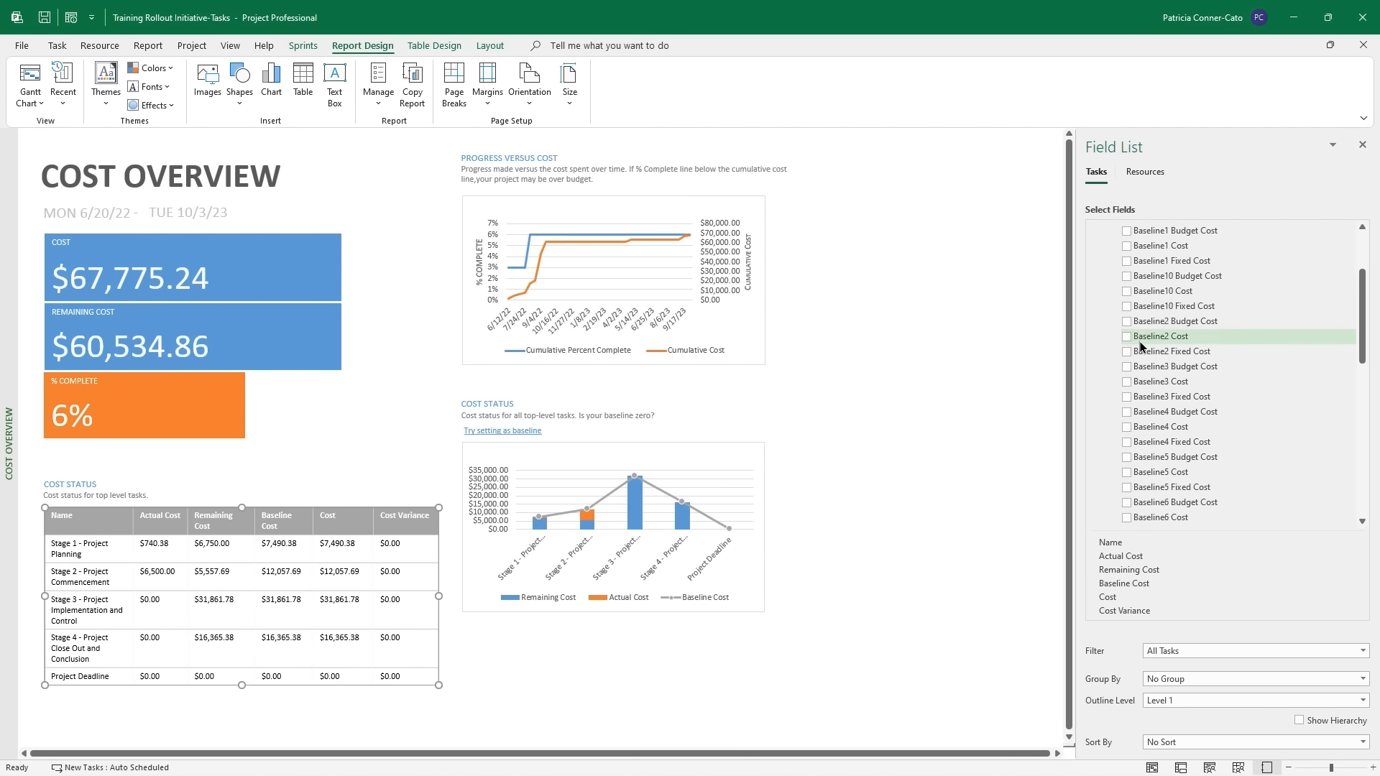
scroll(1136, 348, down, 4)
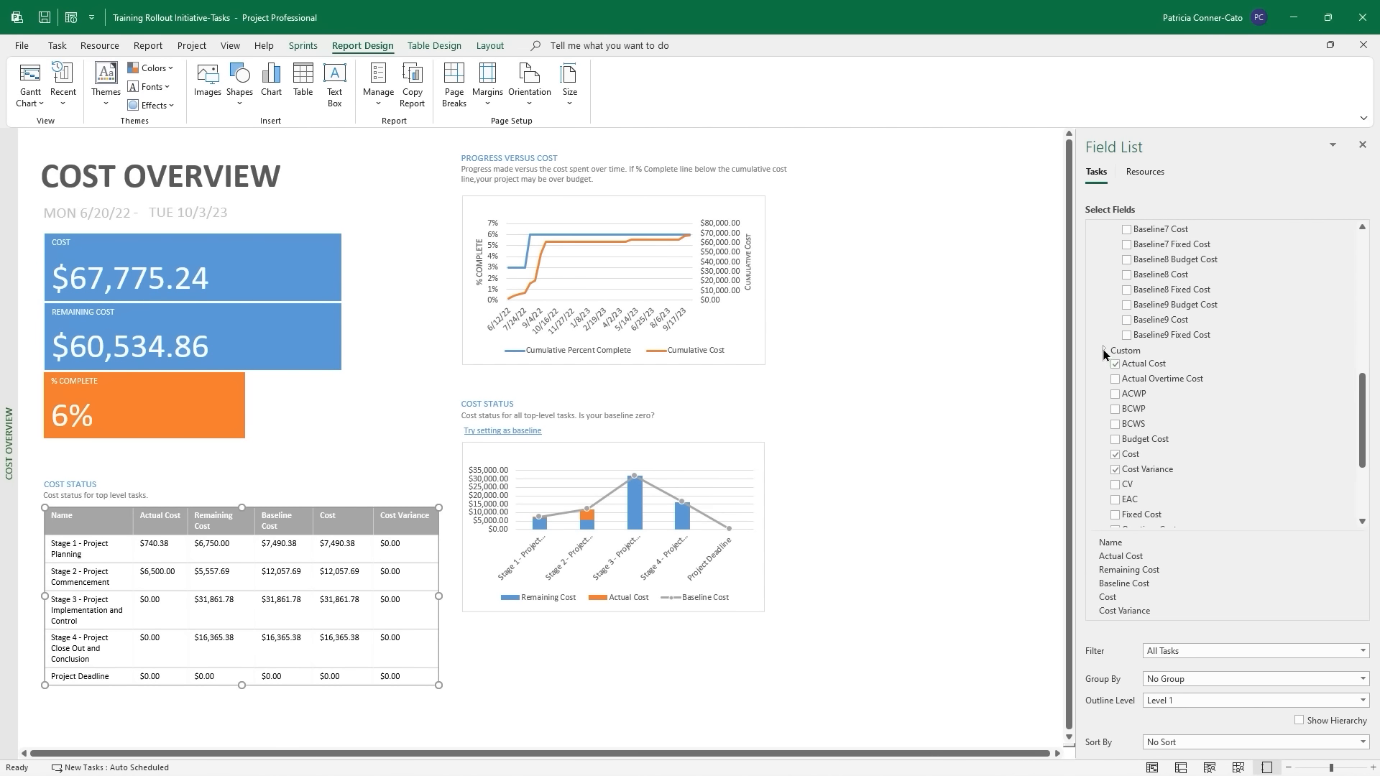
scroll(1166, 370, down, 2)
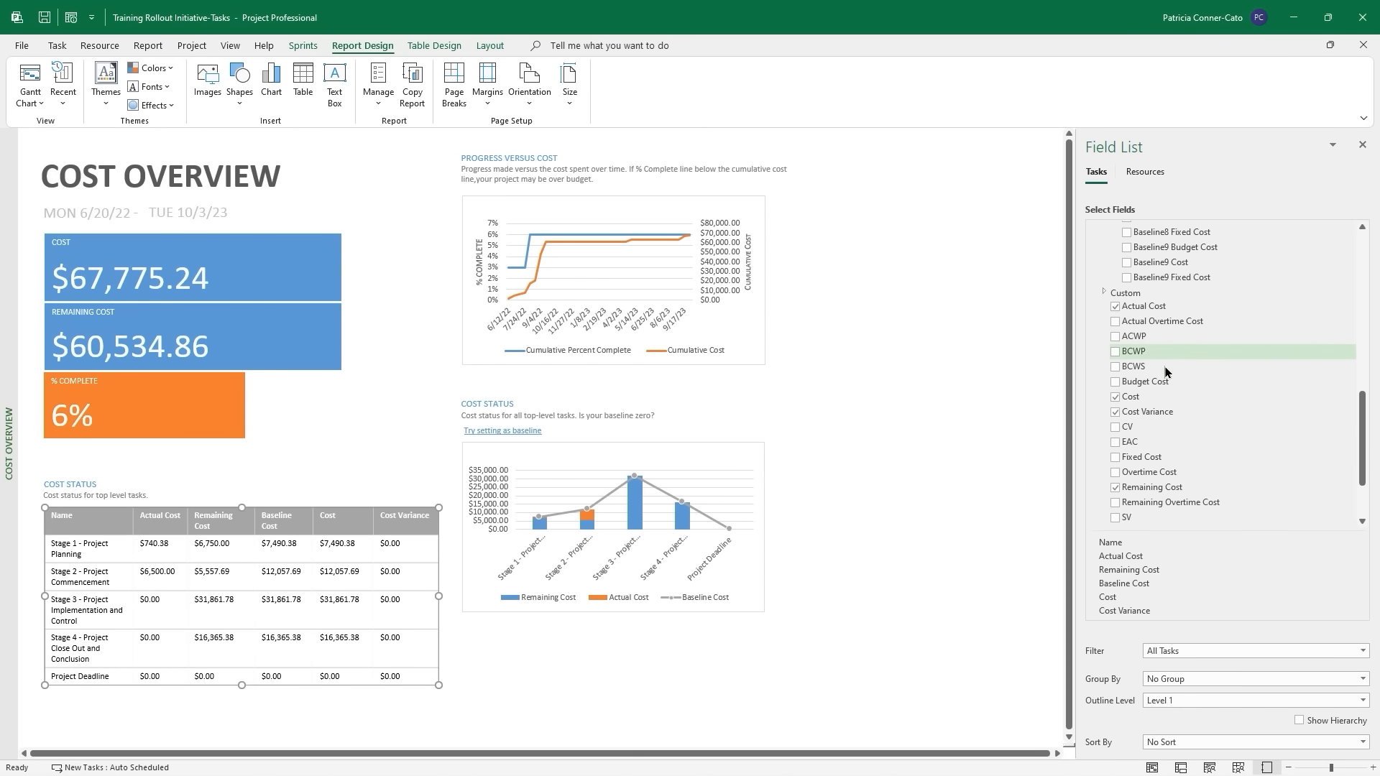
scroll(1166, 372, down, 1)
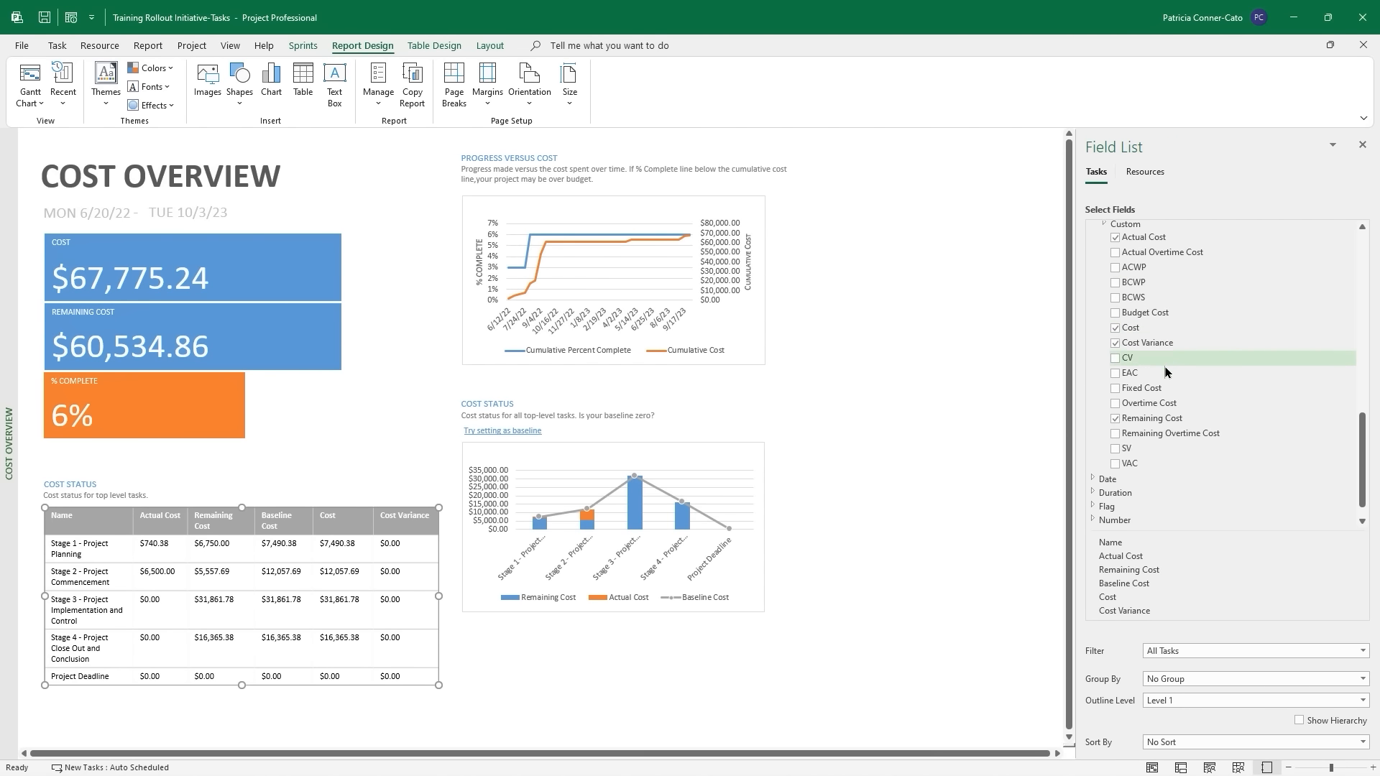
scroll(1170, 426, down, 1)
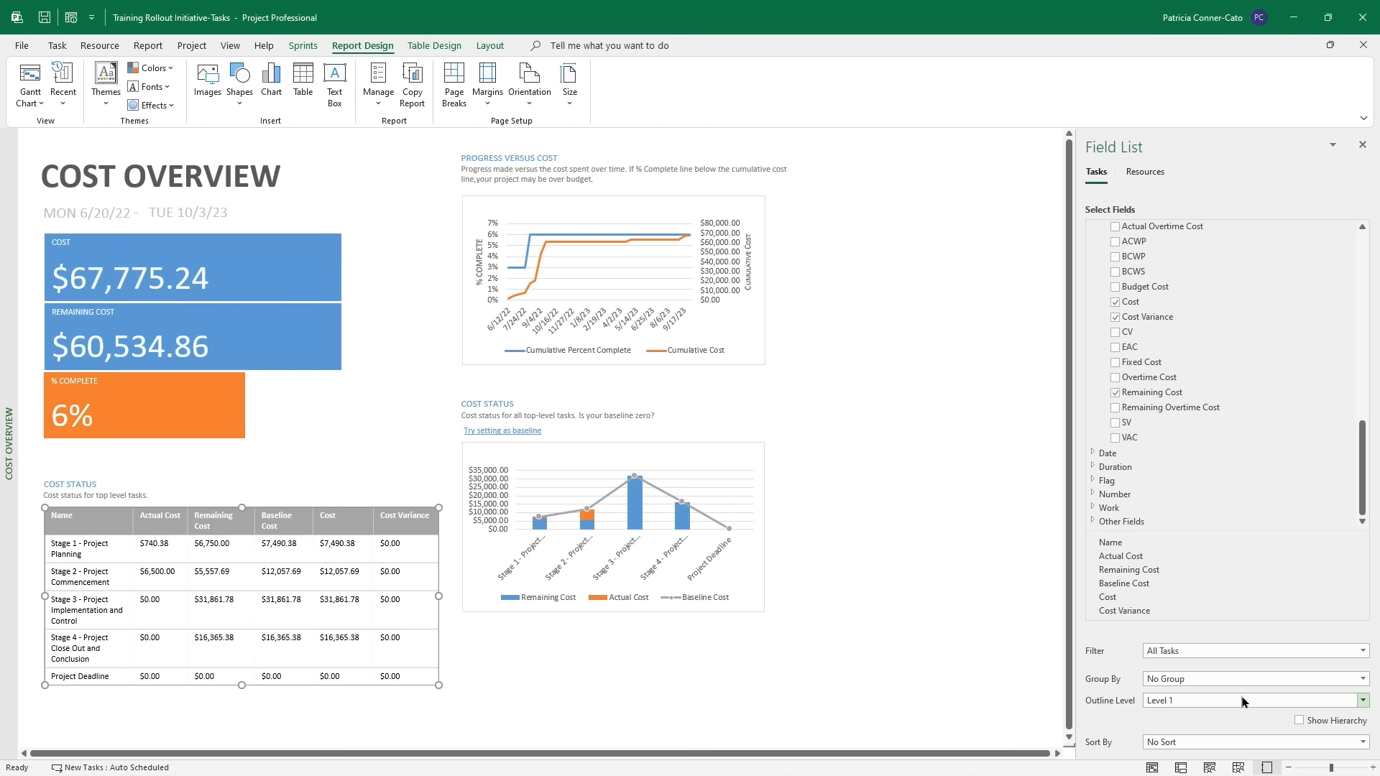
Set the Cost Status table's outline level to All Subtasks and review its rows.
click(1364, 701)
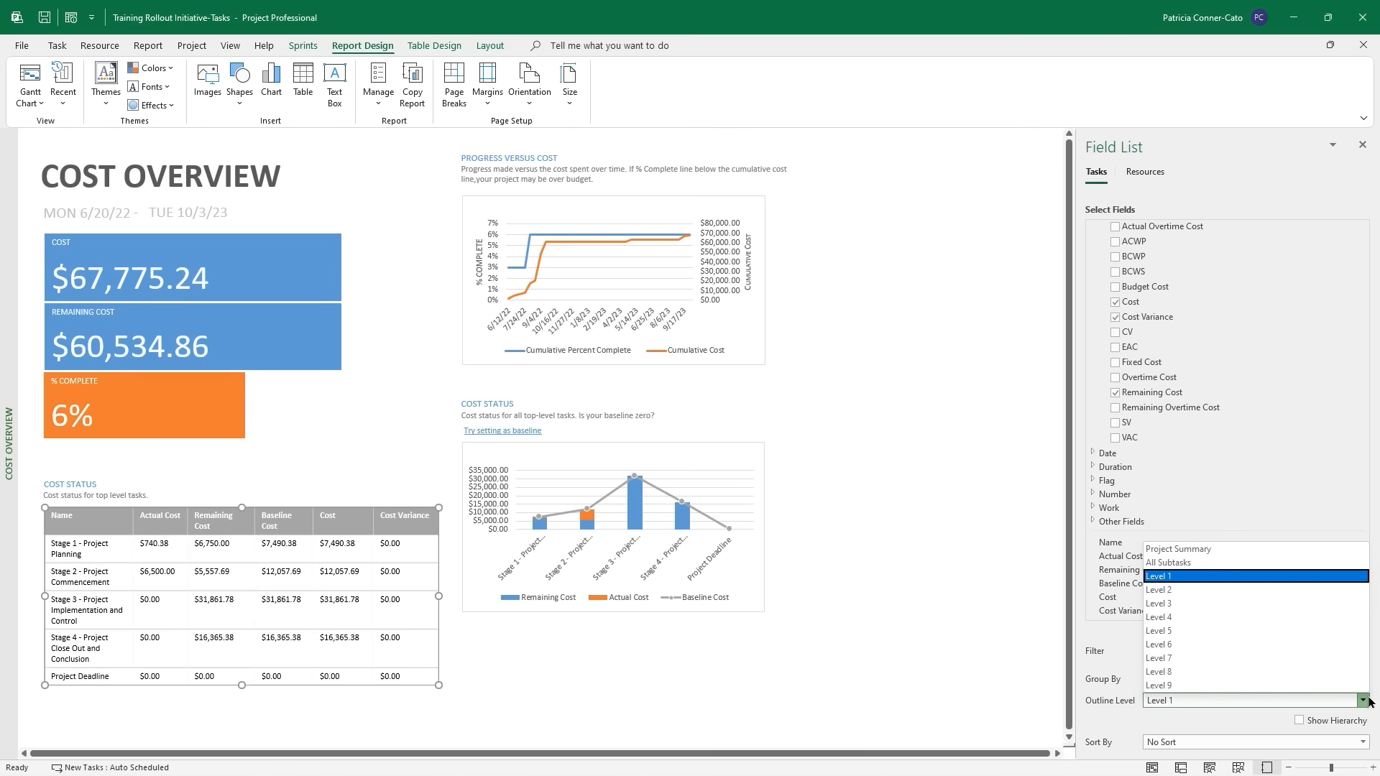
click(1201, 564)
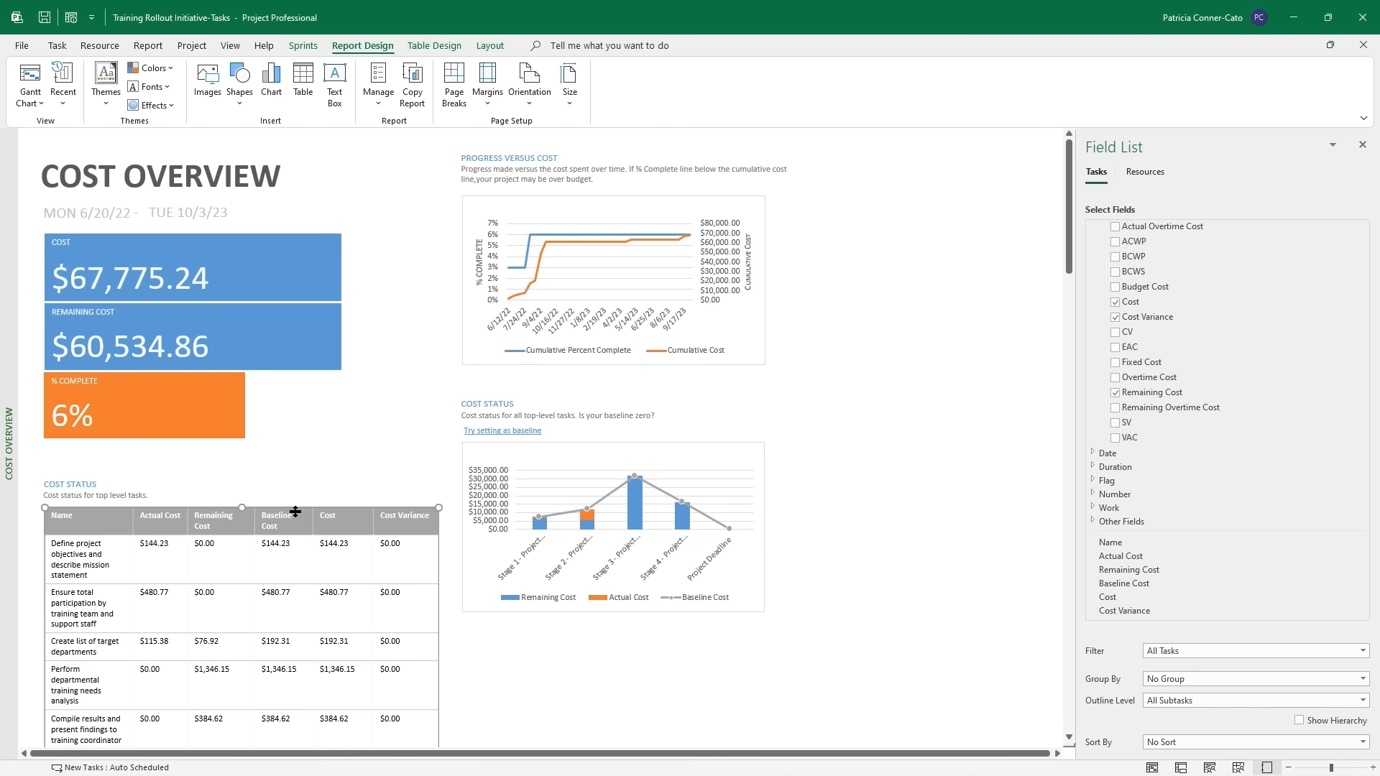
scroll(295, 512, down, 2)
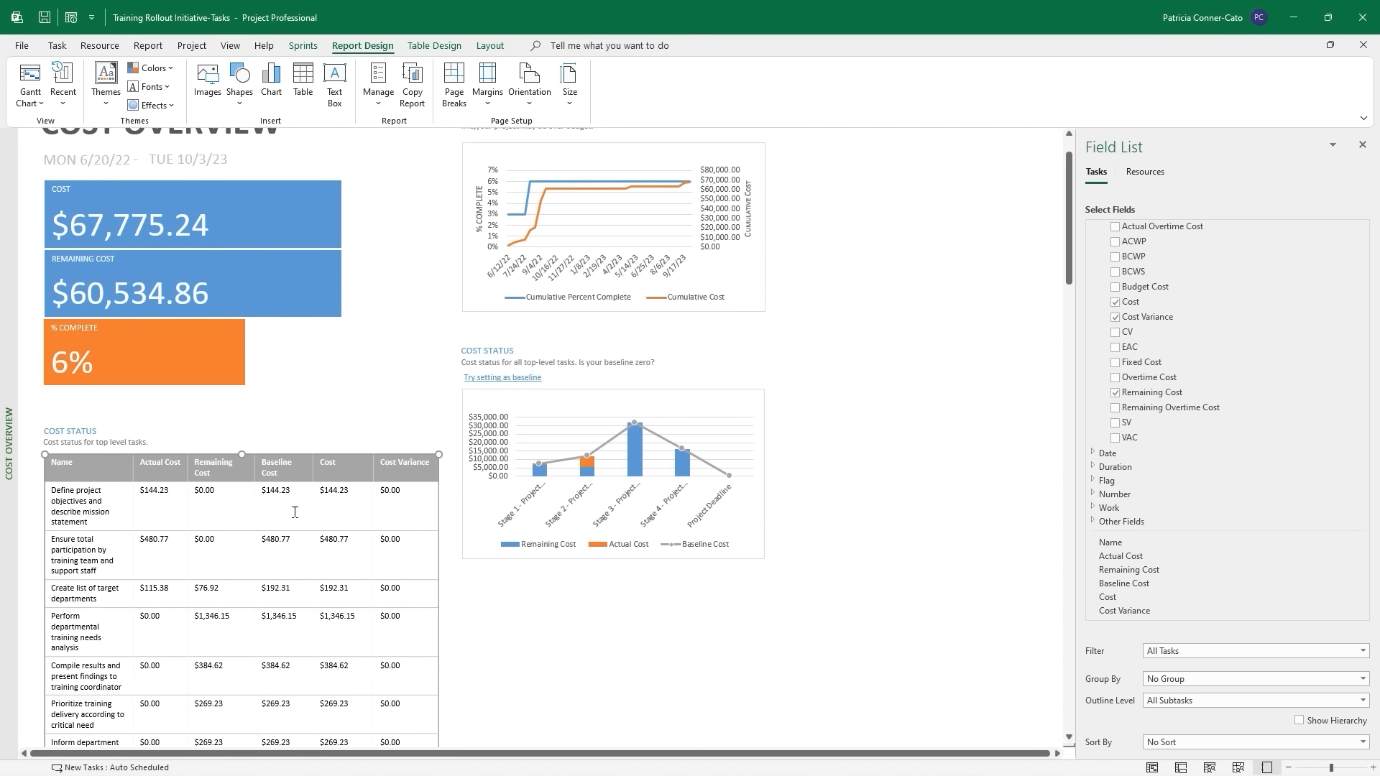
scroll(294, 512, down, 5)
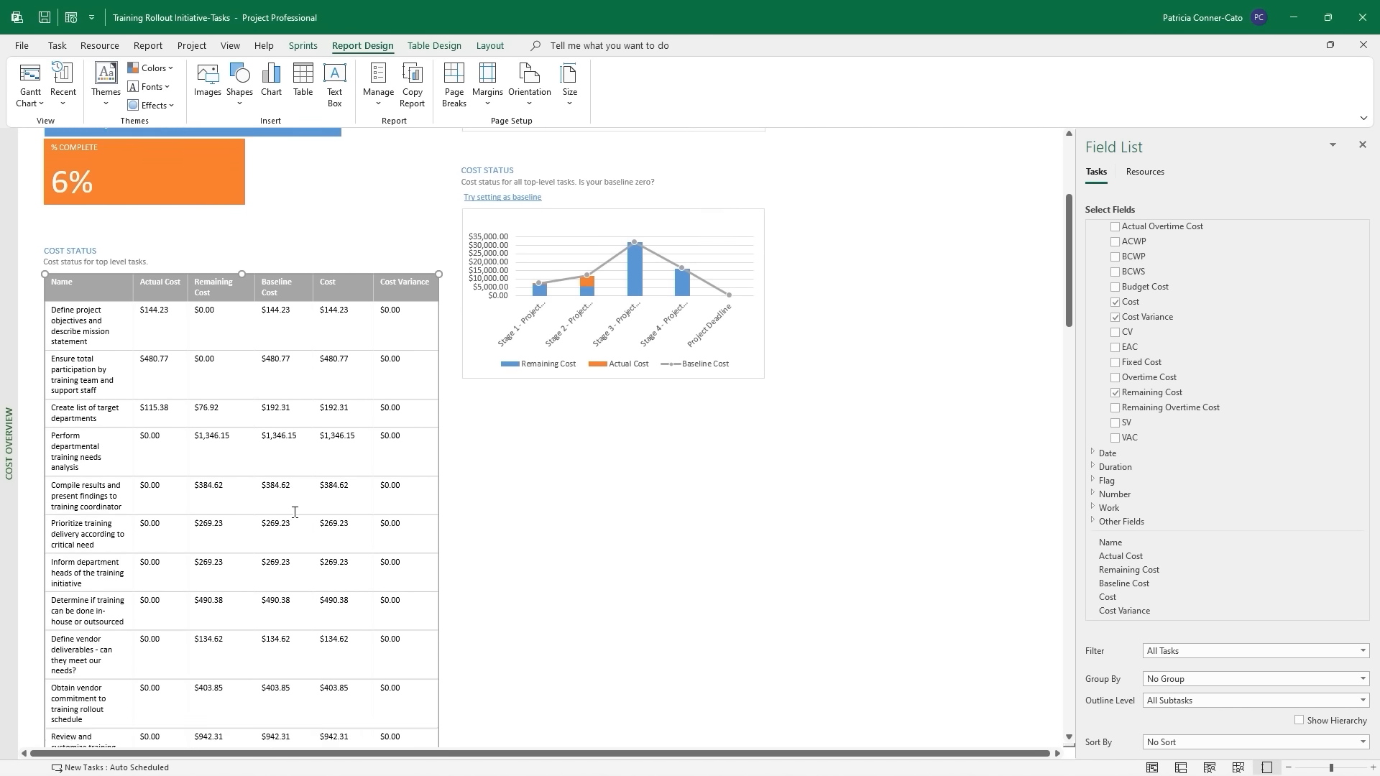
scroll(295, 514, down, 4)
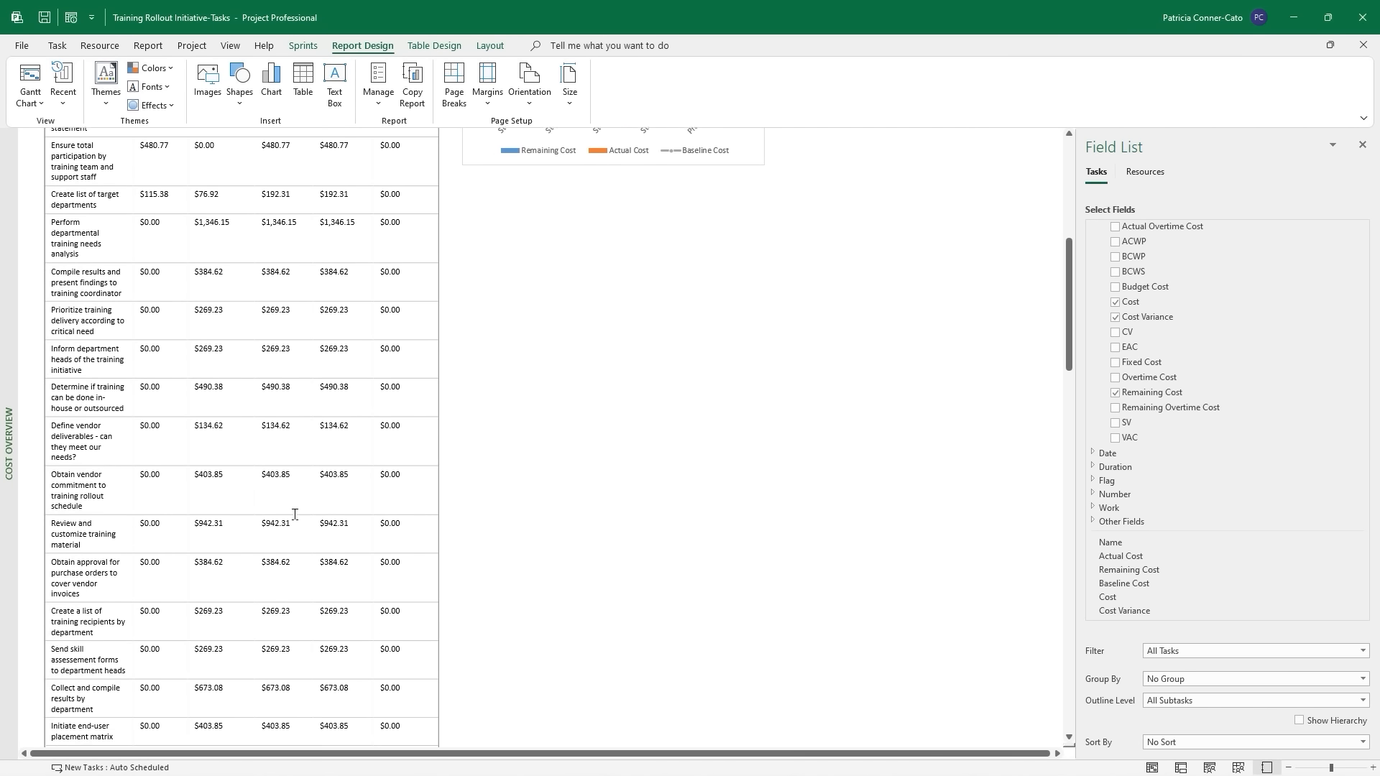
scroll(294, 514, up, 4)
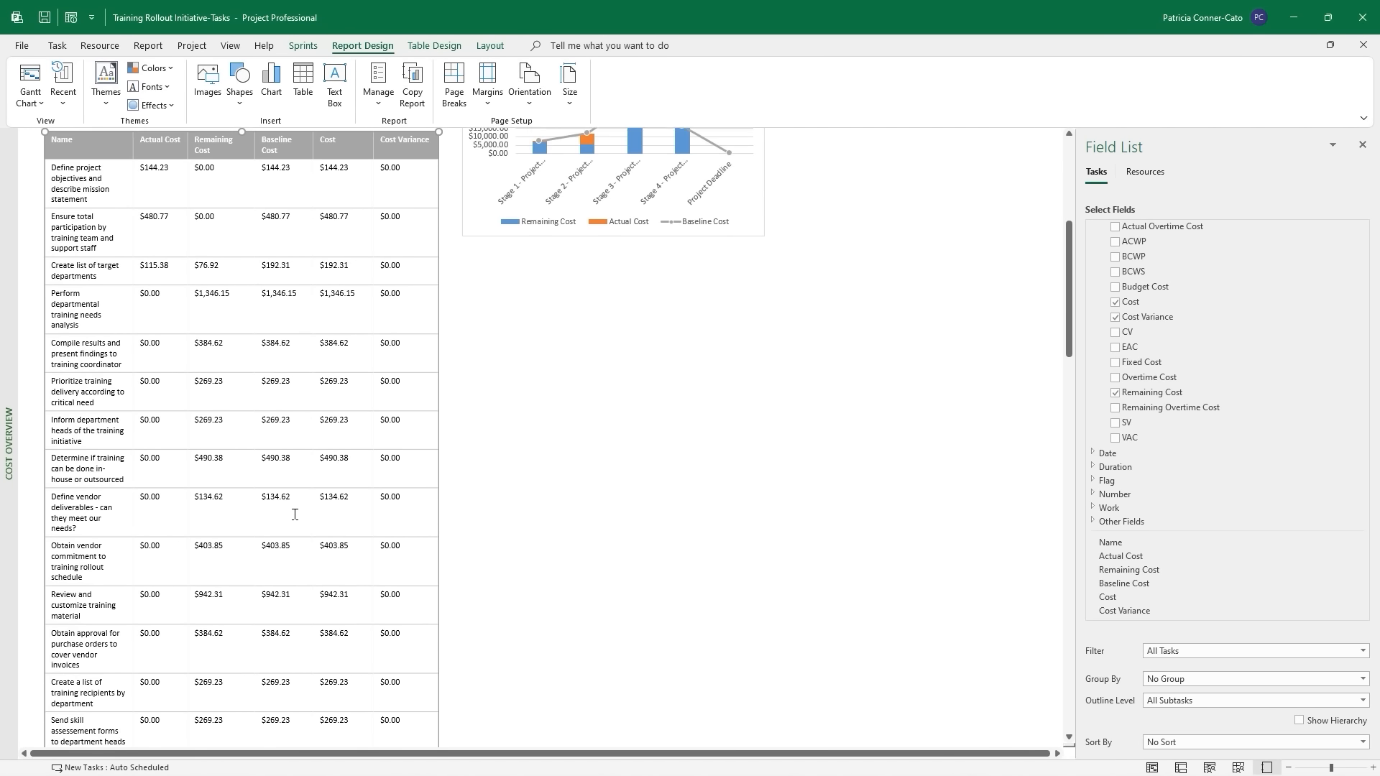
scroll(295, 515, up, 6)
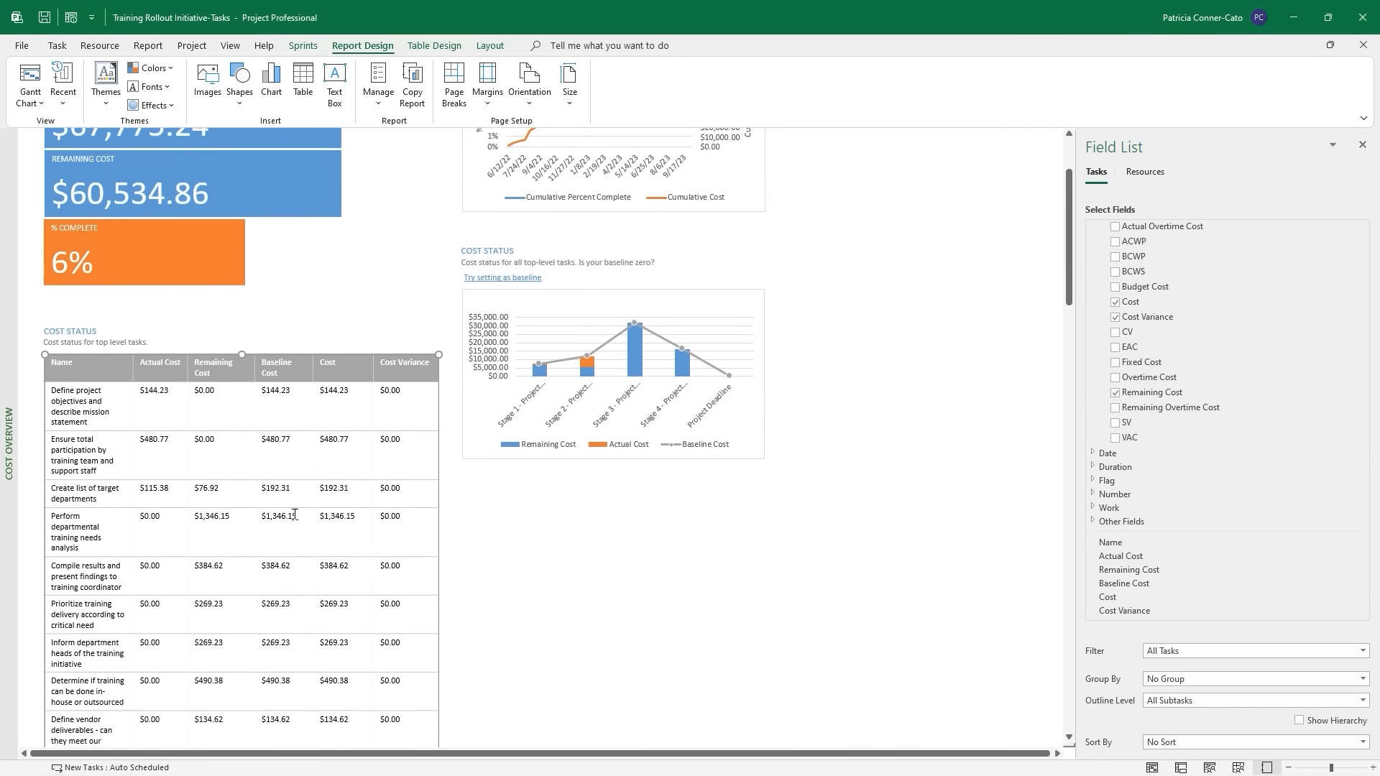
scroll(294, 515, up, 1)
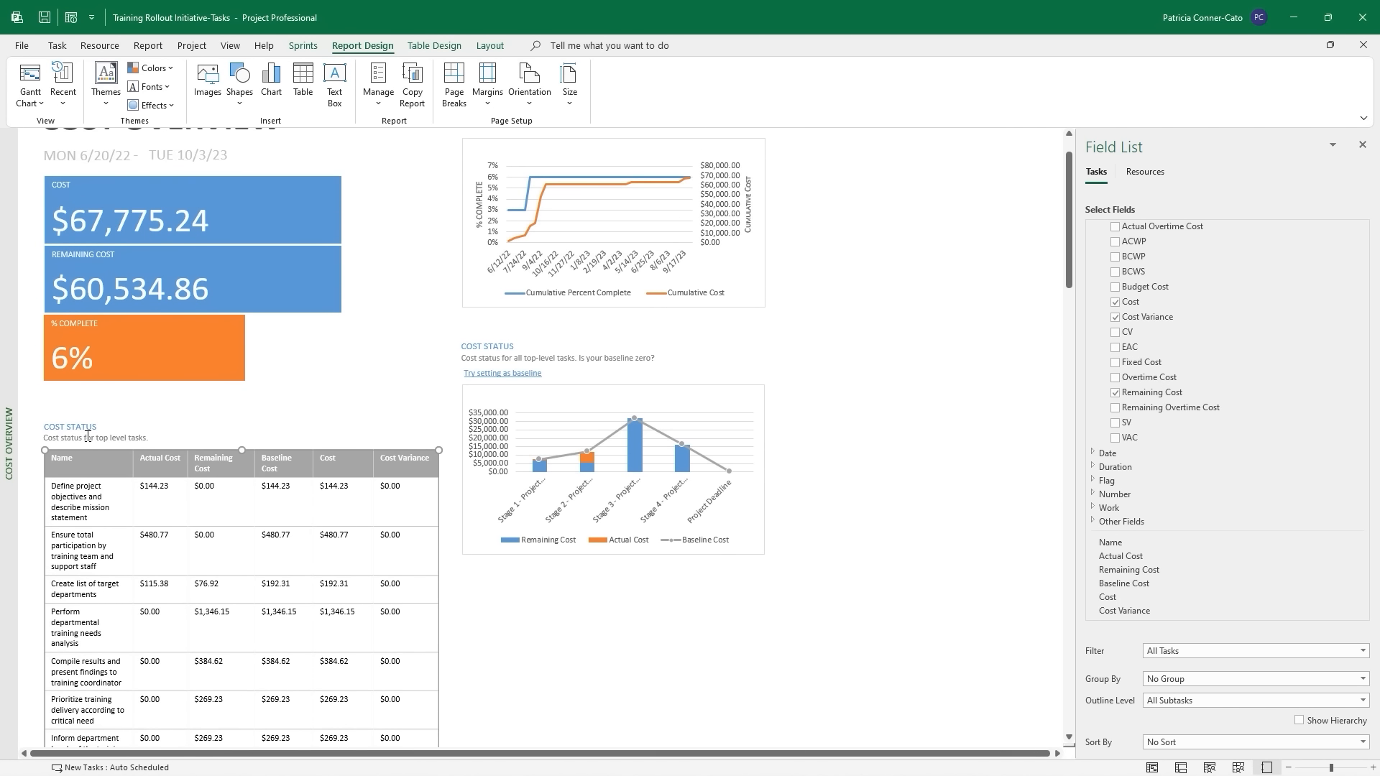
Change the caption above the Cost Status table to read "Cost status for subtasks.".
click(87, 437)
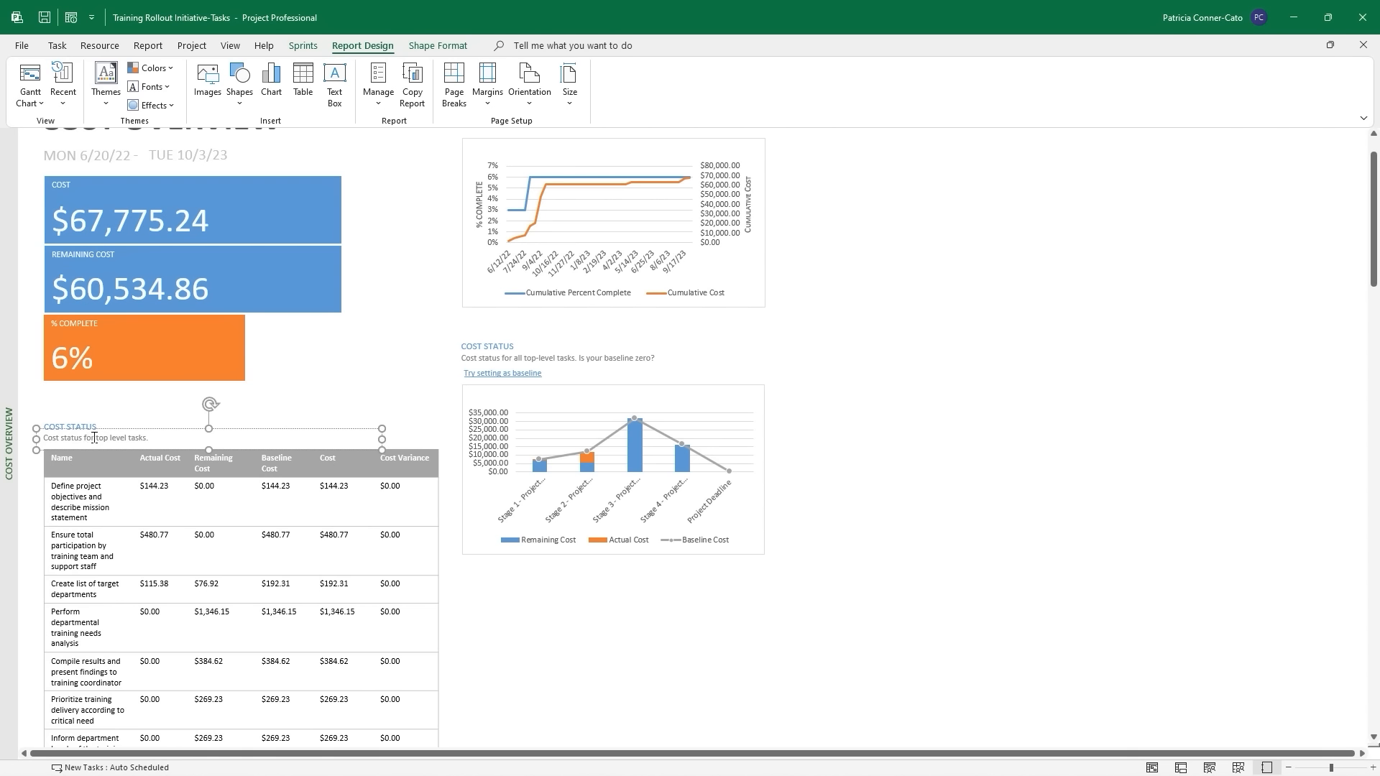
drag(94, 437, 181, 439)
text(for sub)
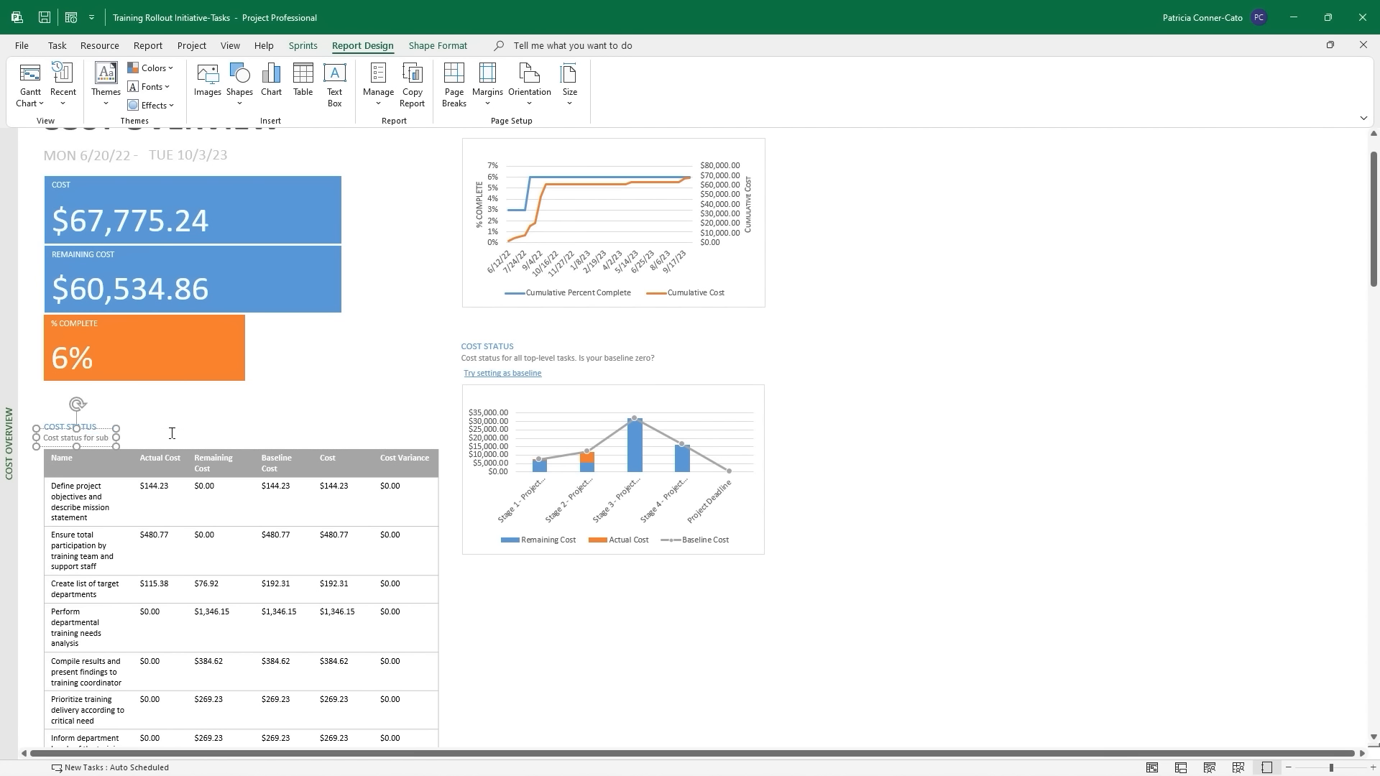
text(tasks)
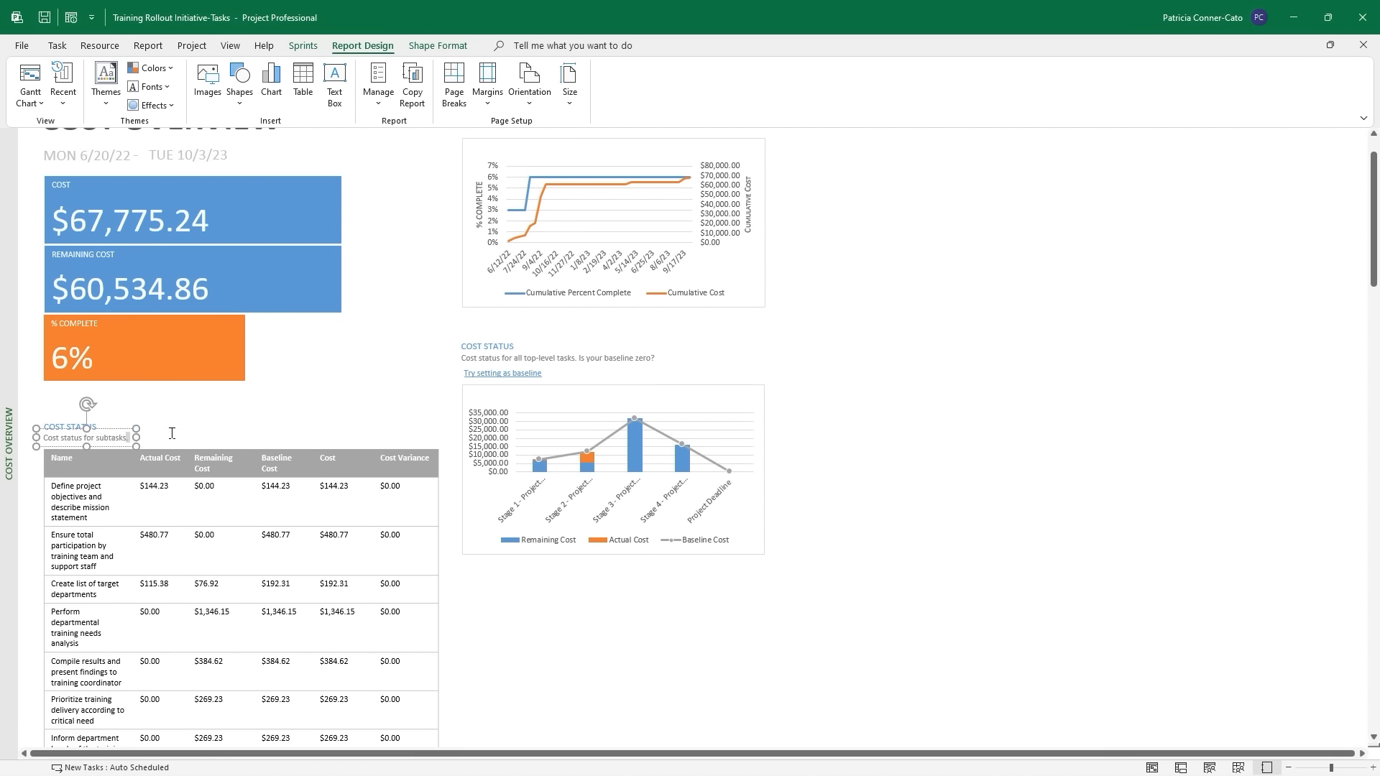
text(.)
Apply the orange Medium Style 1 - Accent 2 table style to the Cost Status table.
click(281, 452)
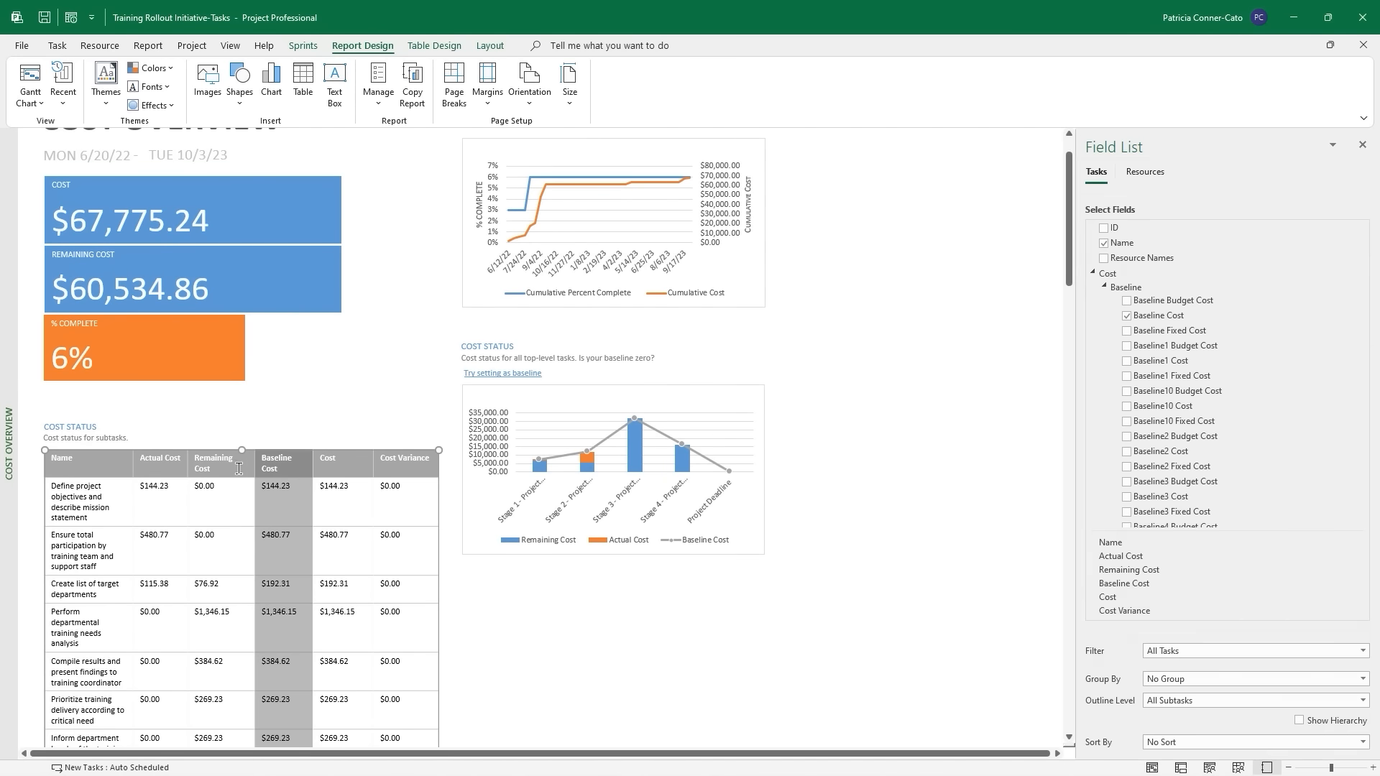
click(125, 631)
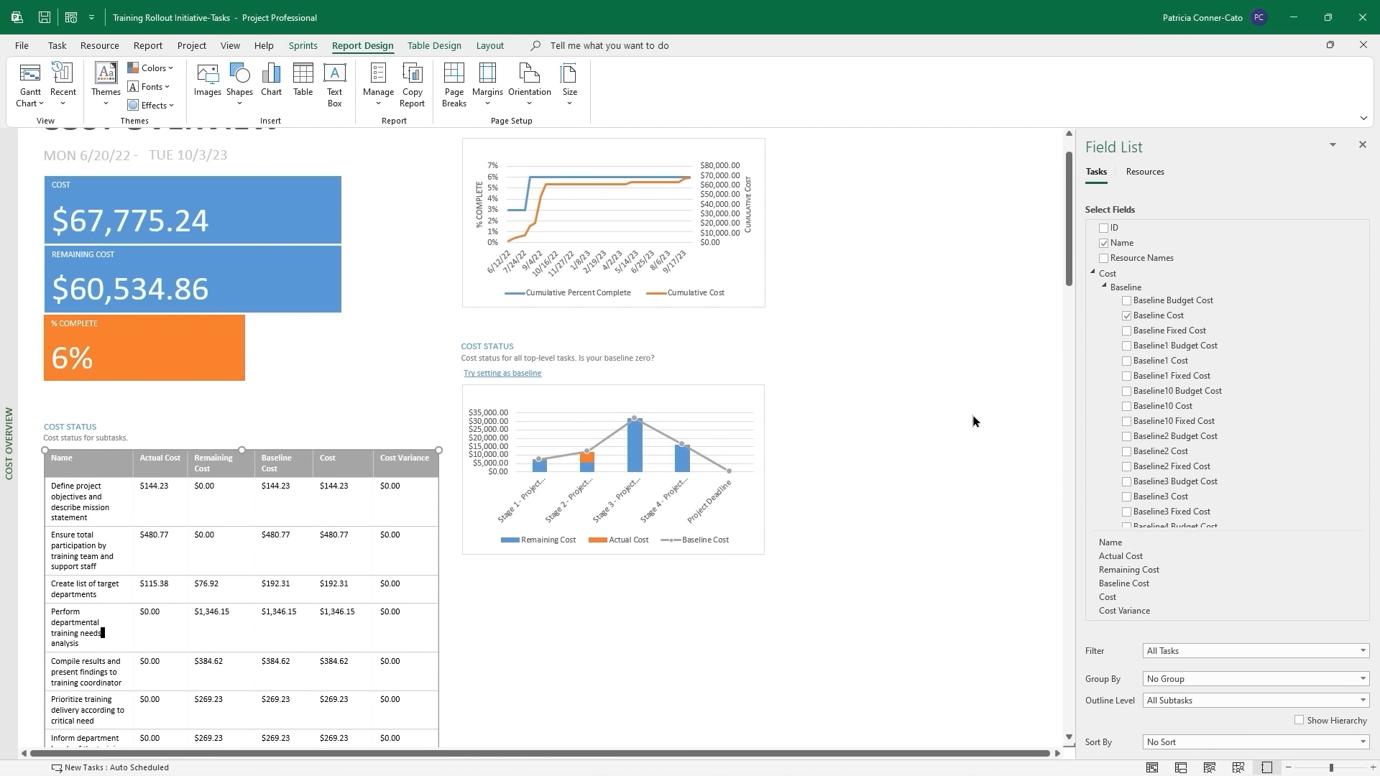
click(444, 49)
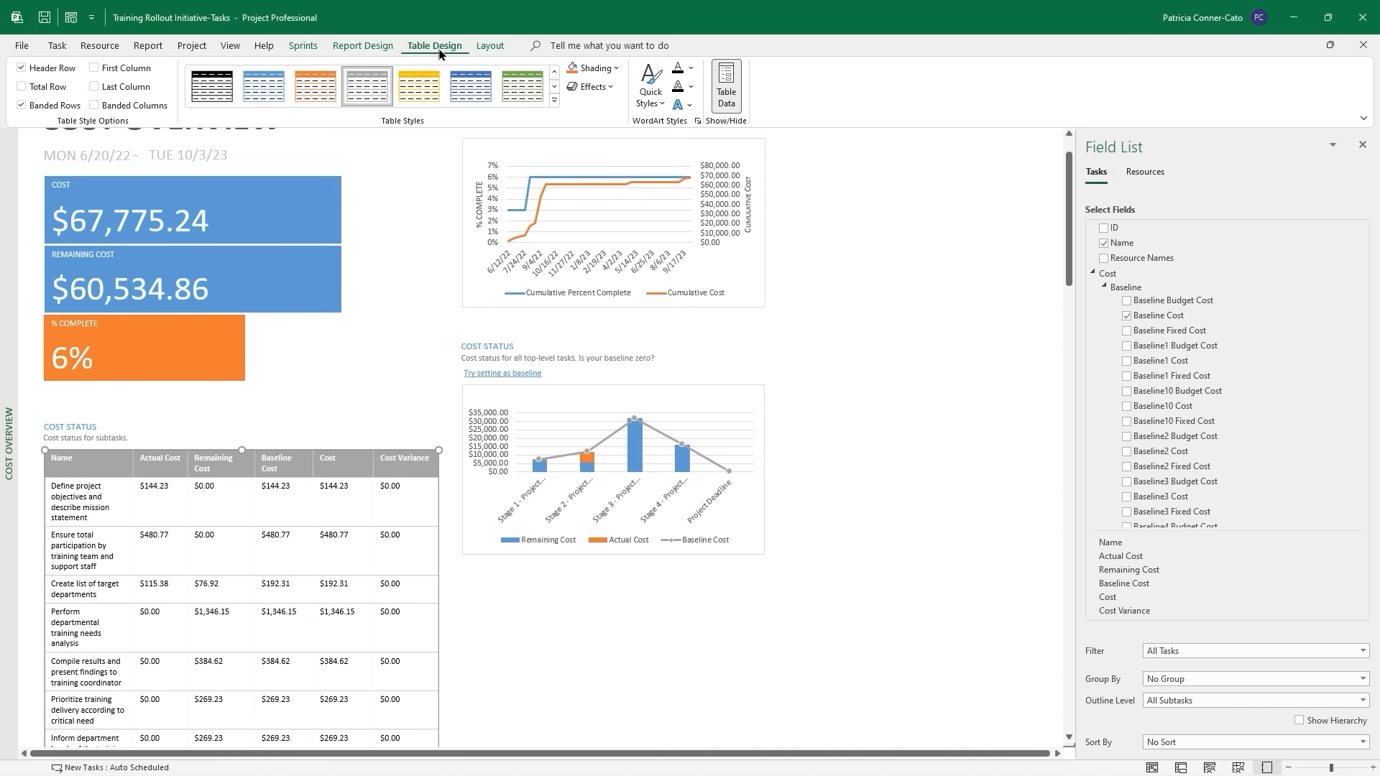
click(554, 105)
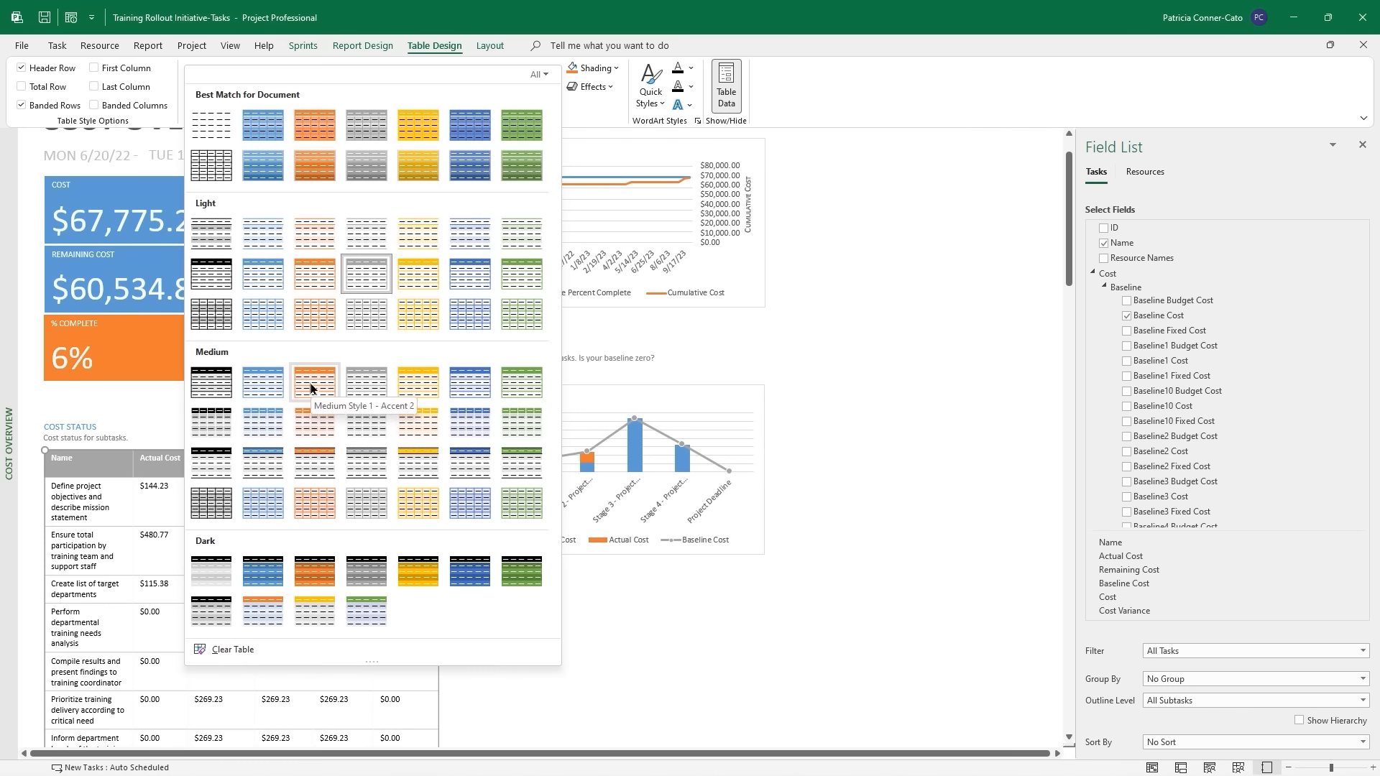
click(318, 399)
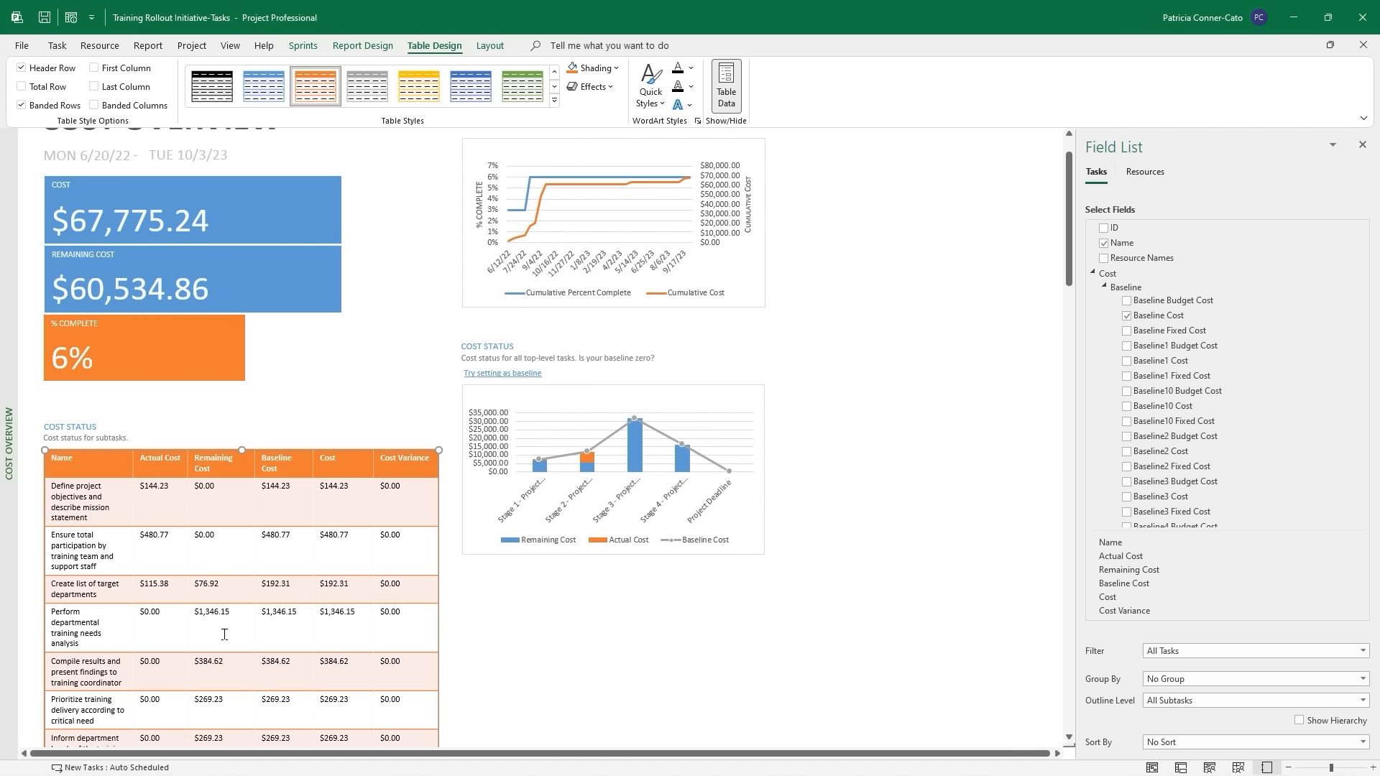
click(808, 650)
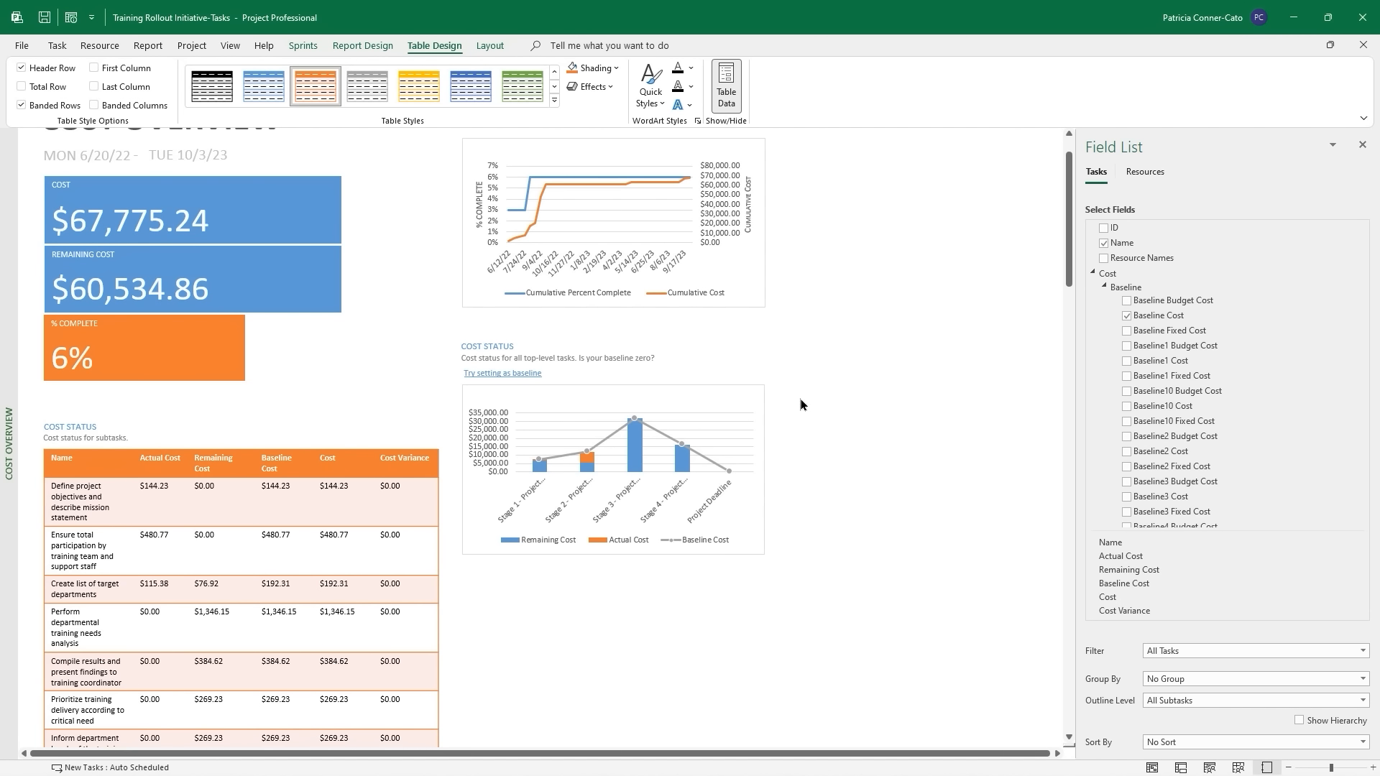
click(789, 340)
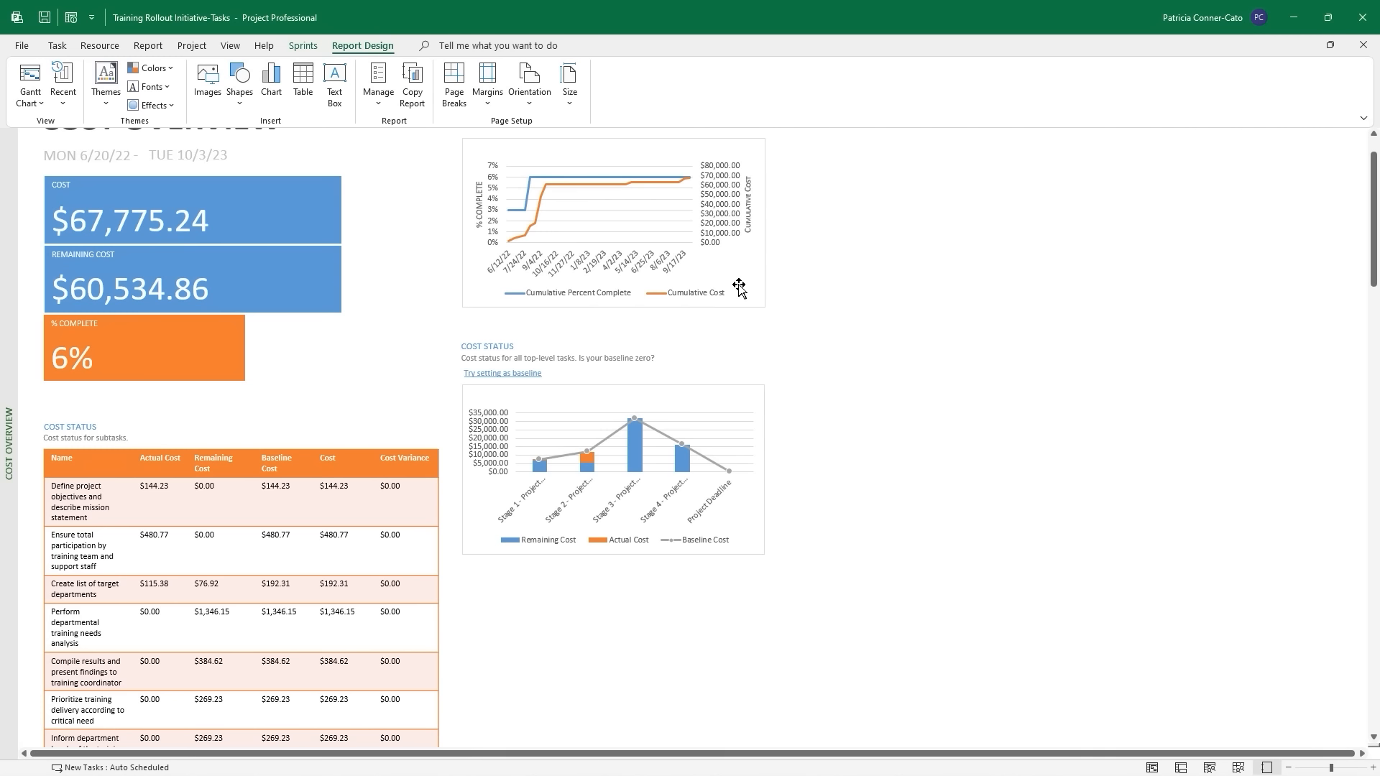
Try a gold monochromatic color palette on the Progress Versus Cost chart, and undo it.
click(739, 287)
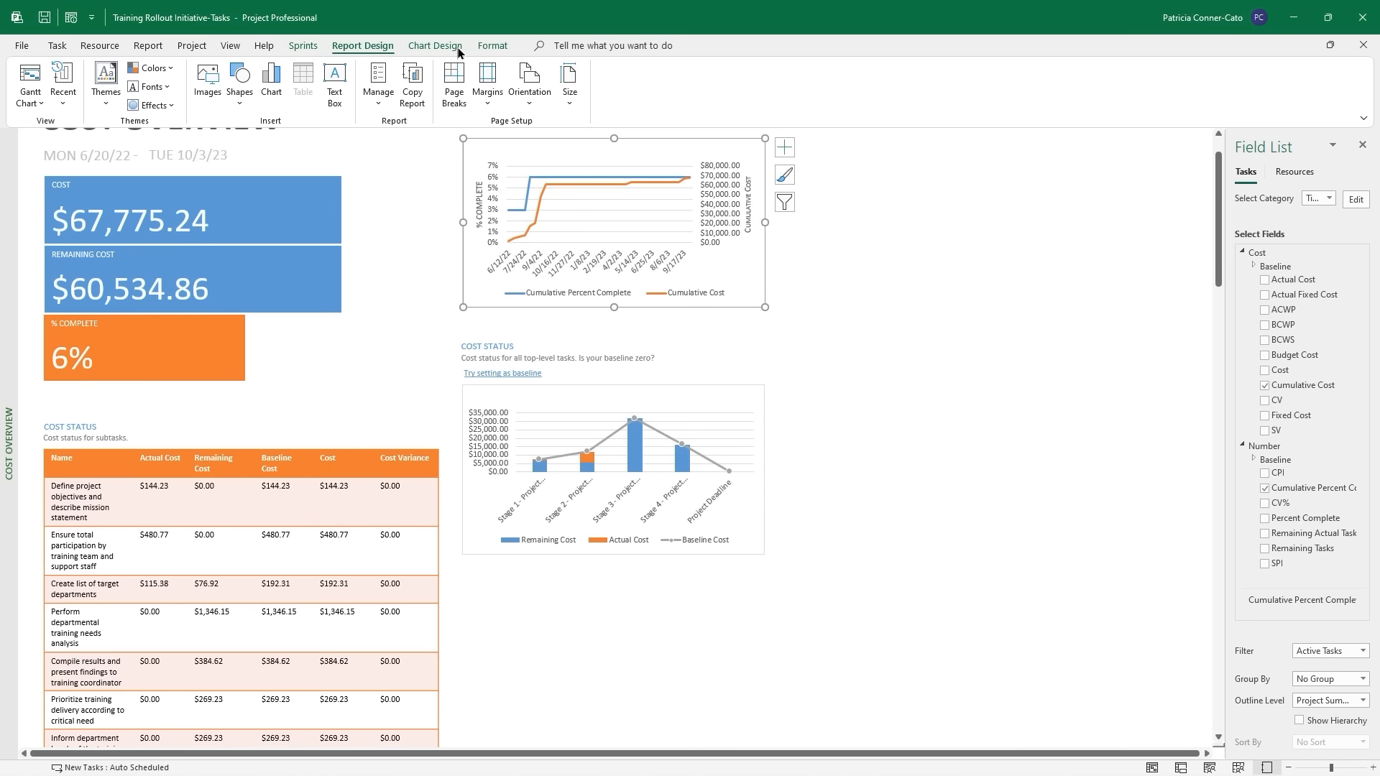
click(428, 46)
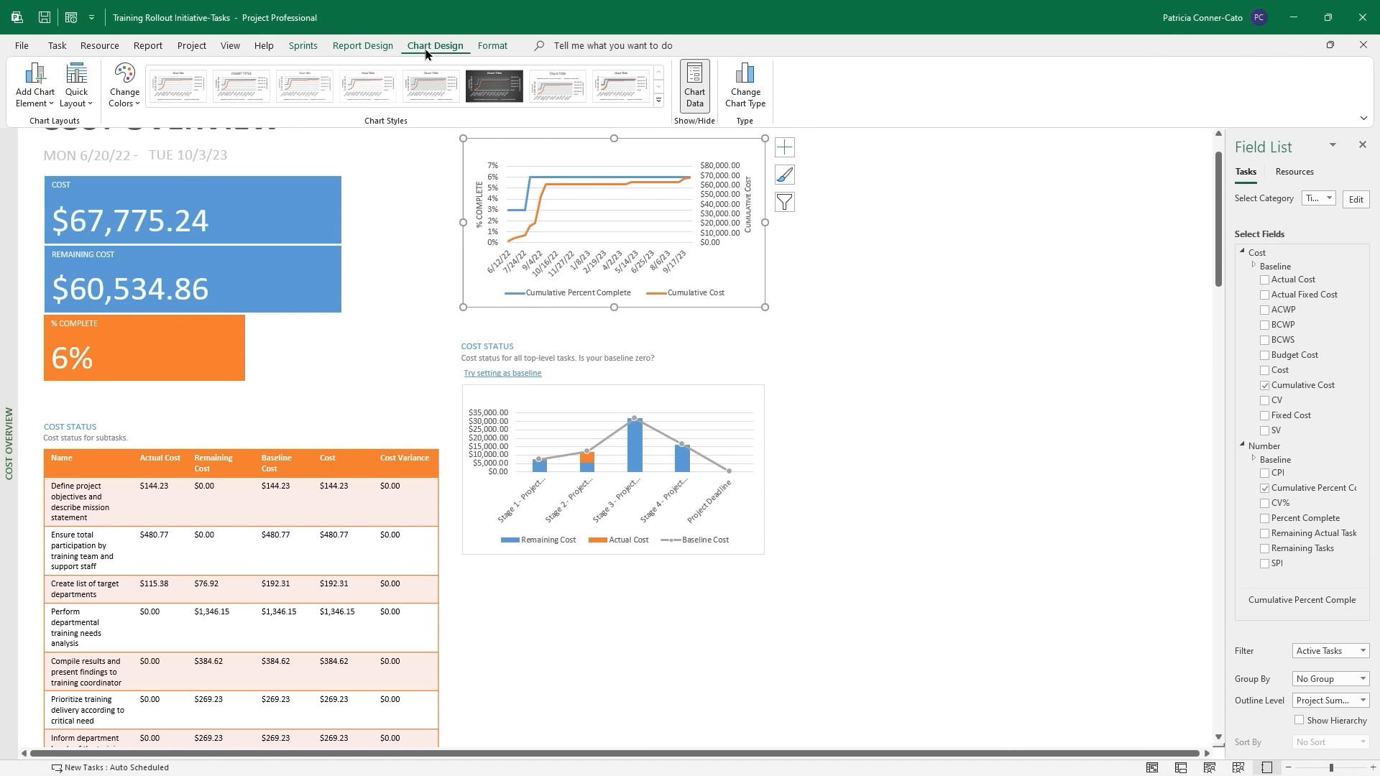
click(132, 105)
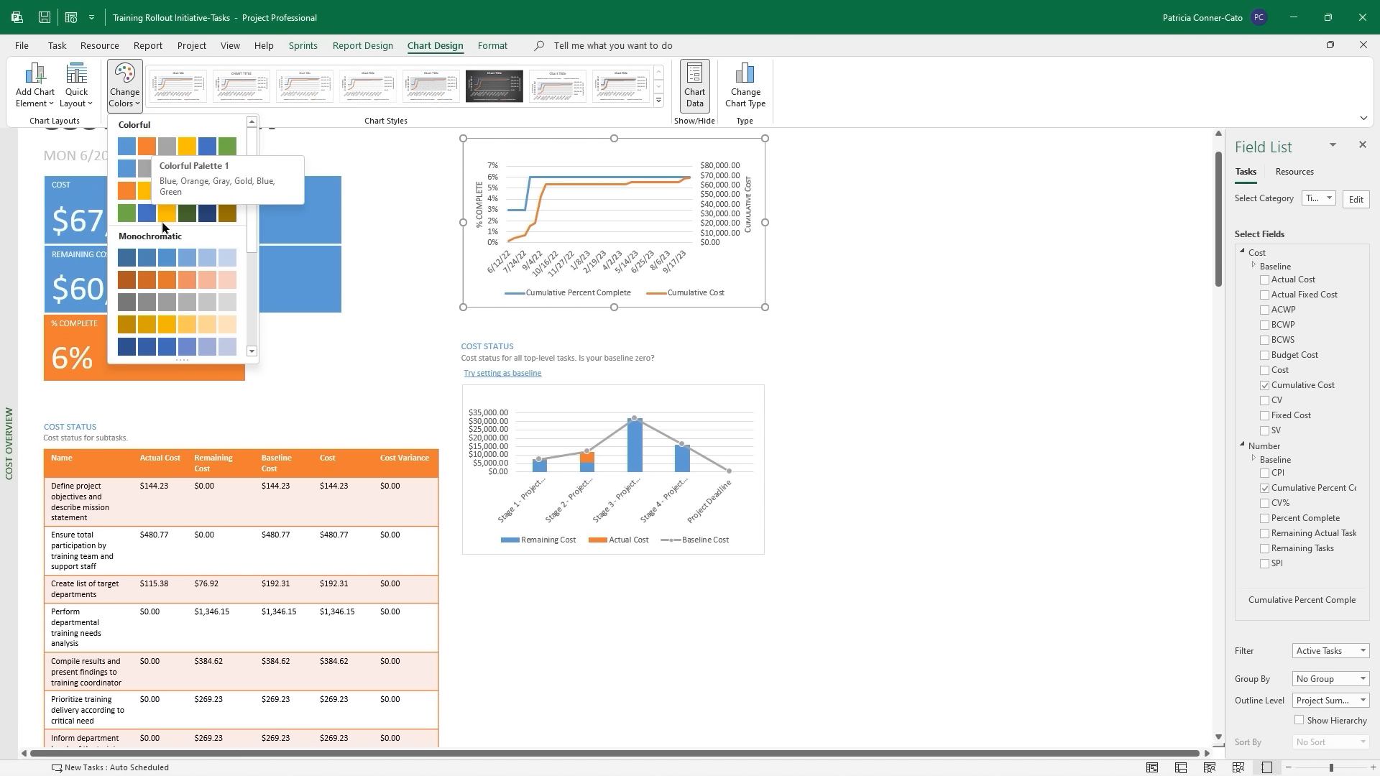
click(159, 328)
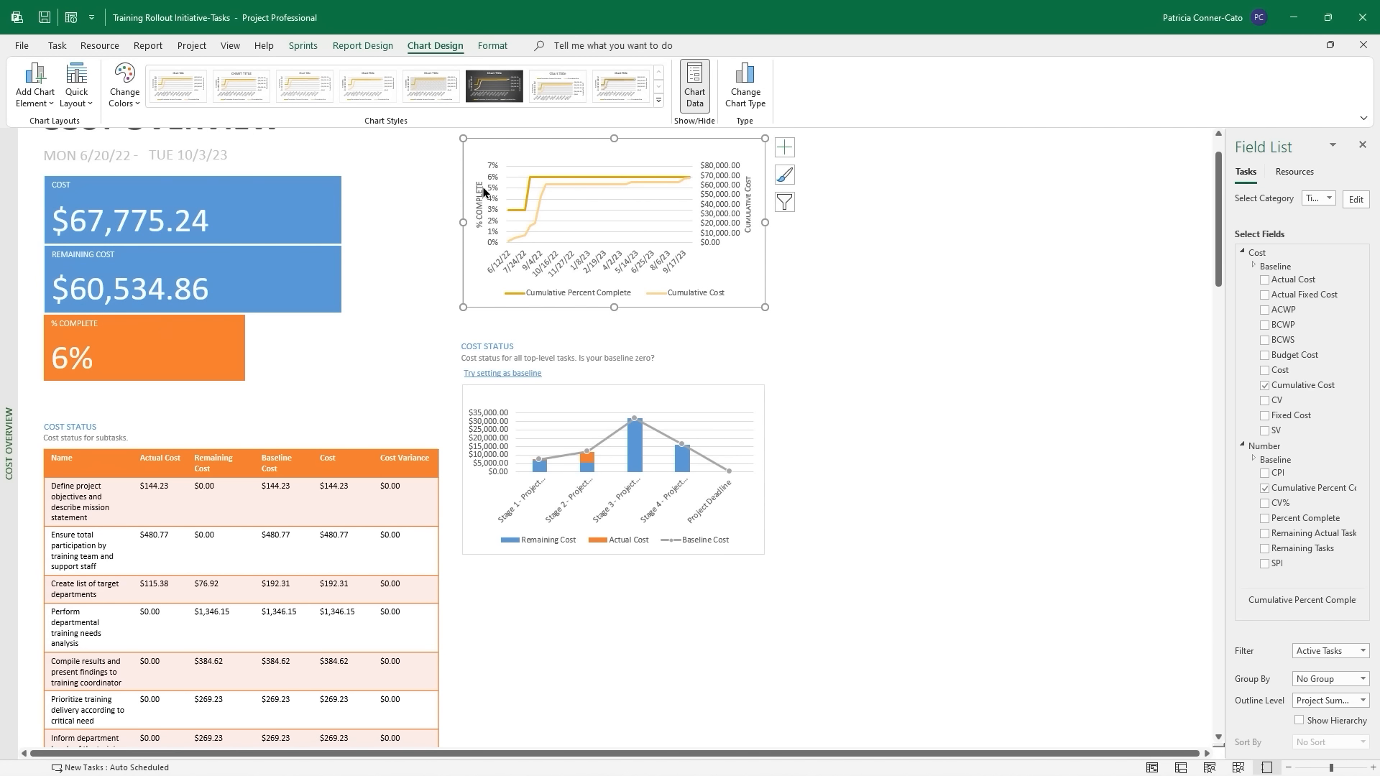
key(ctrl+z)
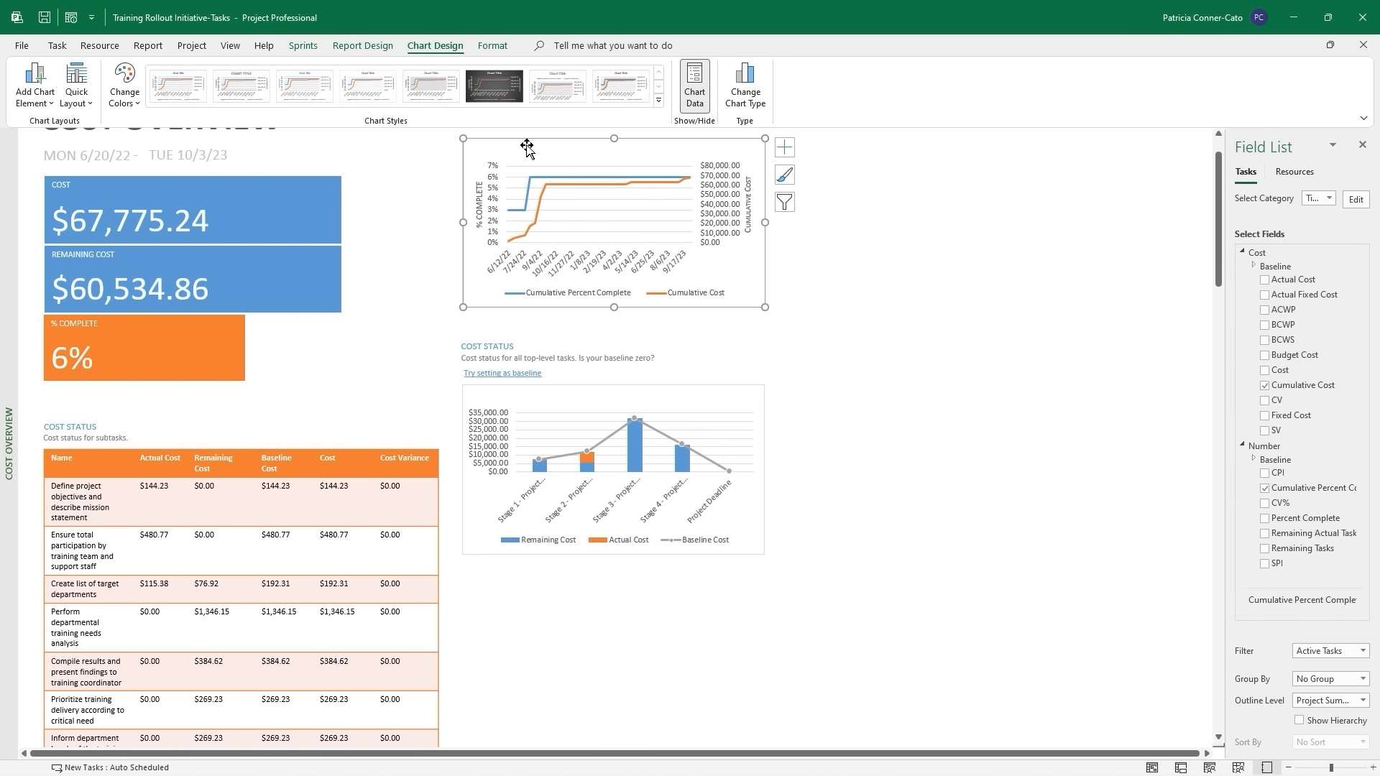
click(803, 381)
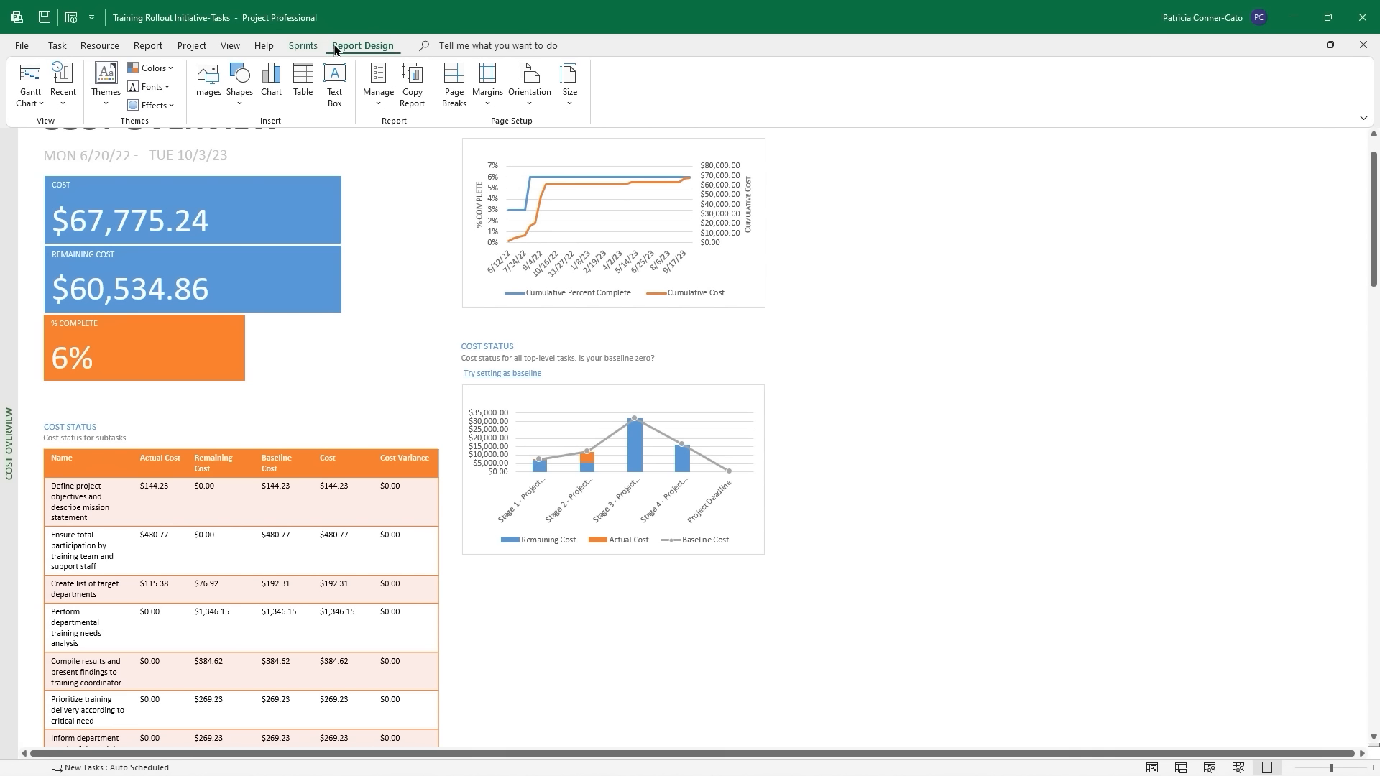
Preview how the Cost Overview report prints with all pages shown together, and return to the report.
click(30, 48)
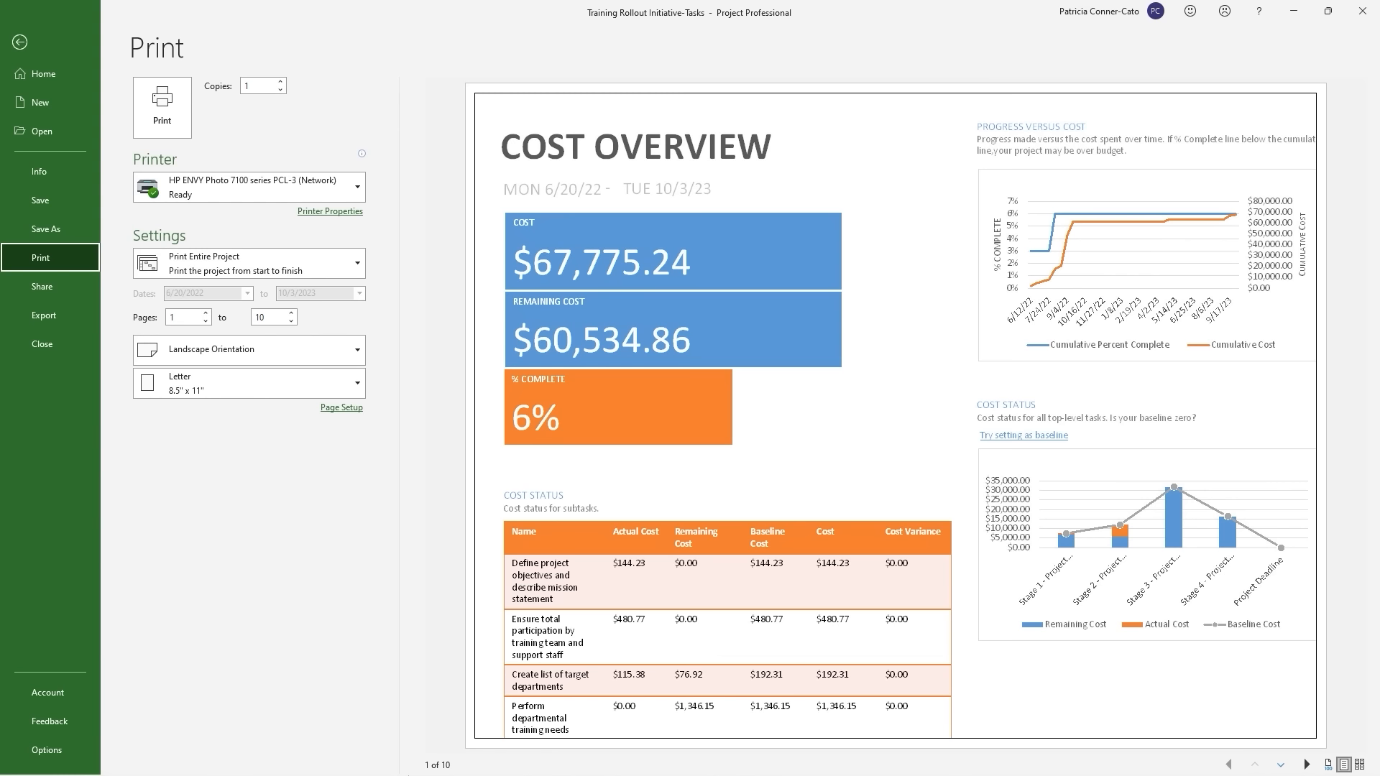
click(1360, 766)
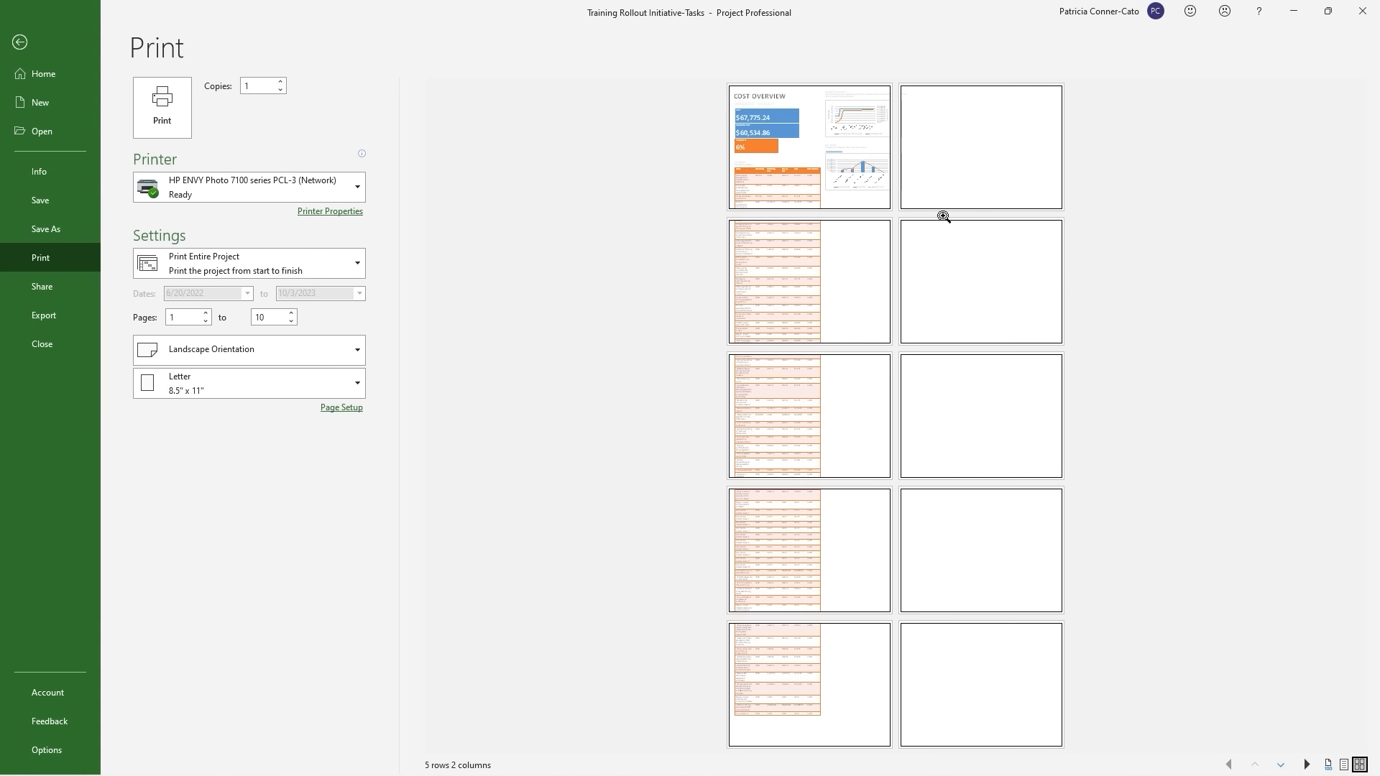
click(20, 43)
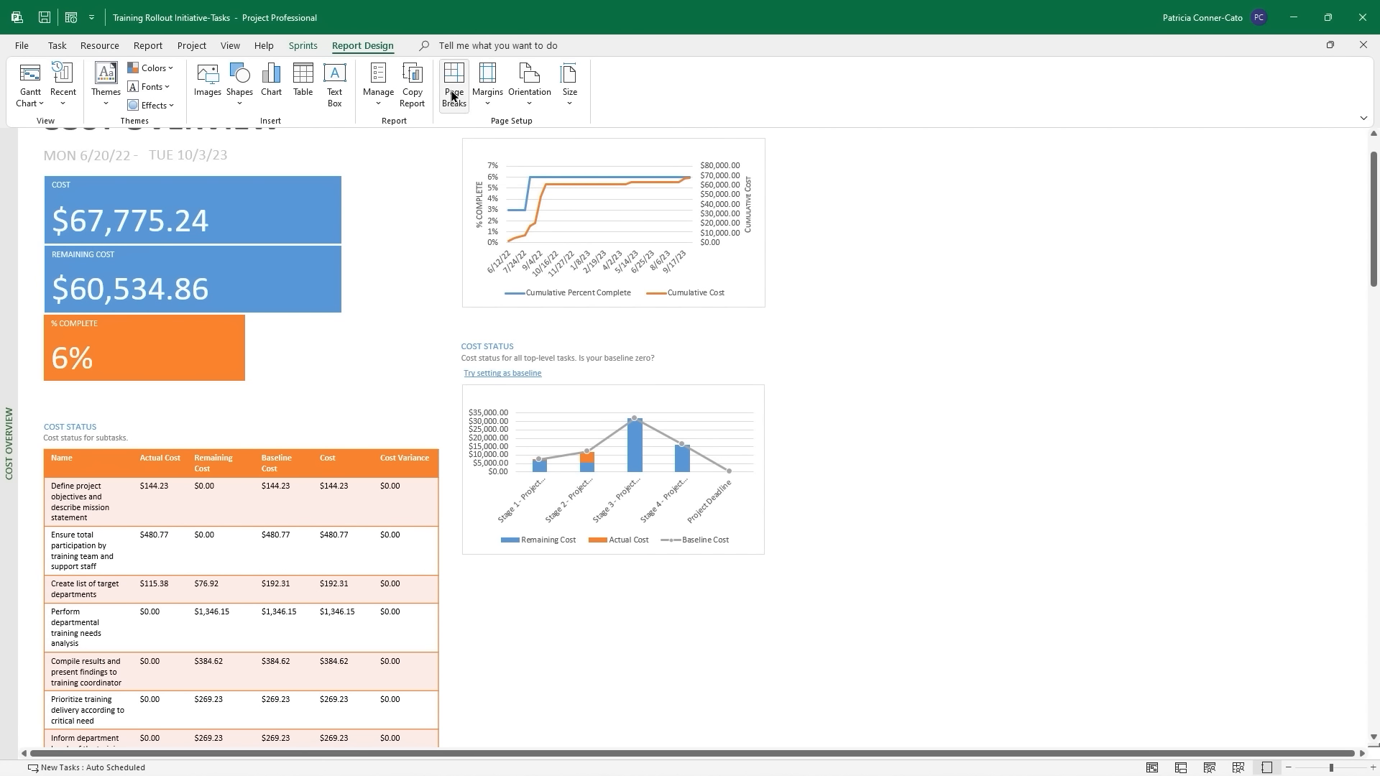
Set the report's page orientation to landscape and display its page breaks.
click(535, 98)
click(546, 137)
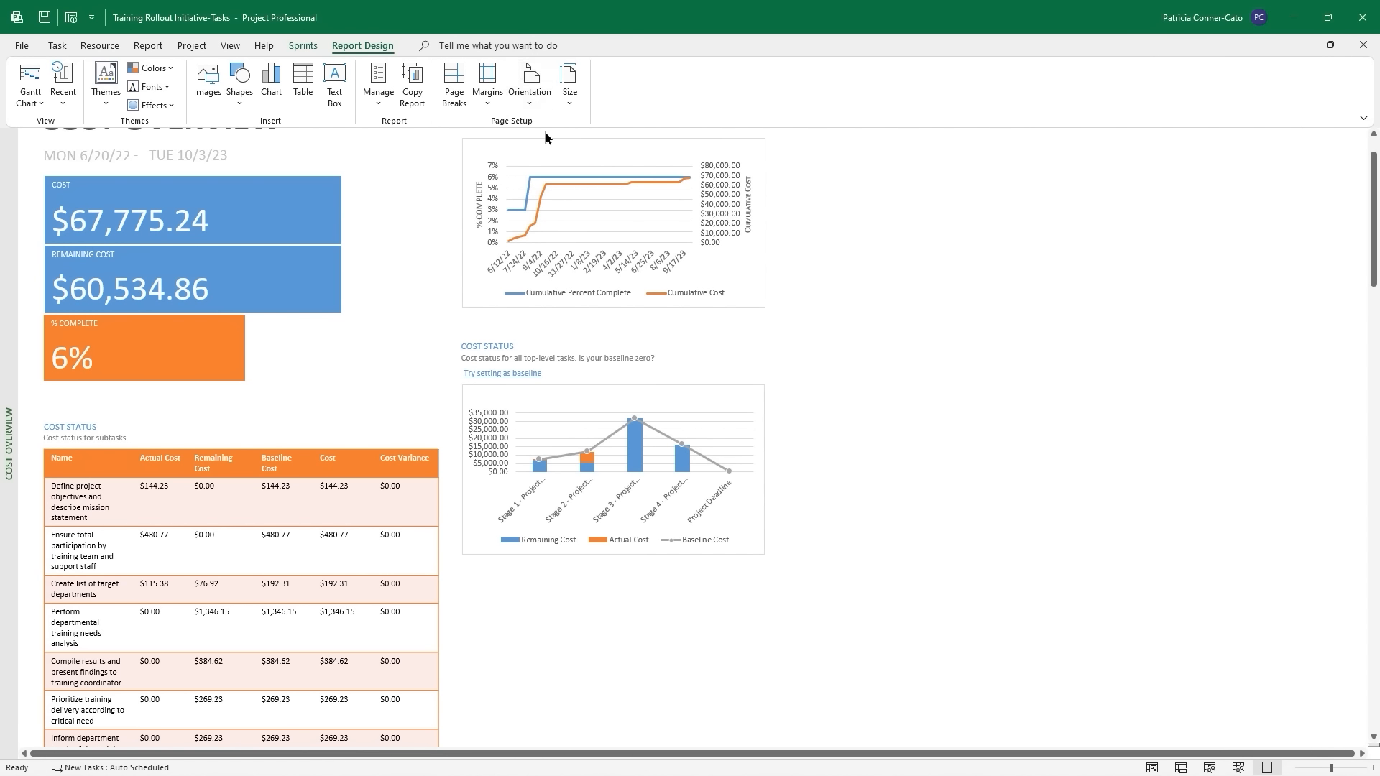
click(530, 101)
click(558, 169)
click(464, 101)
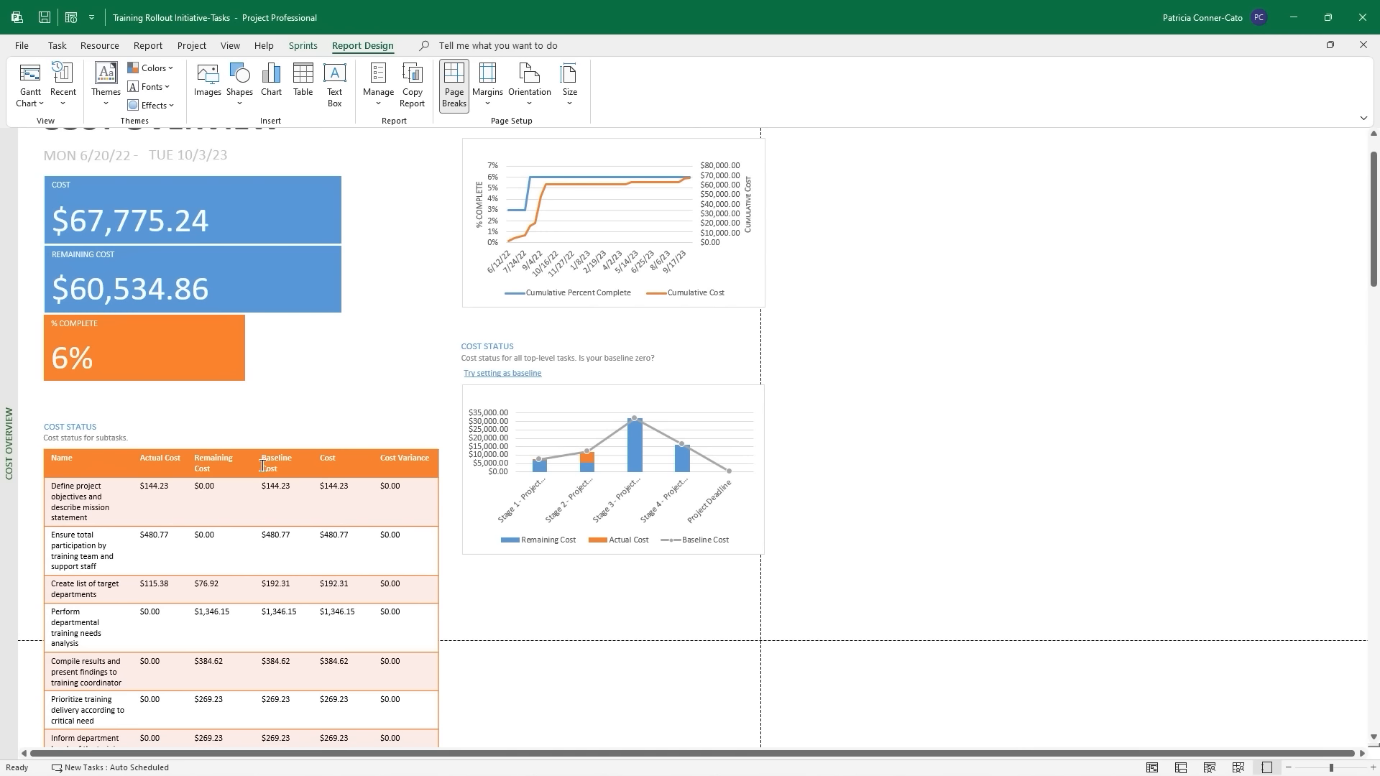
Move the Cost Status table past the vertical page break and back below its caption, and look through the paper sizes.
click(263, 466)
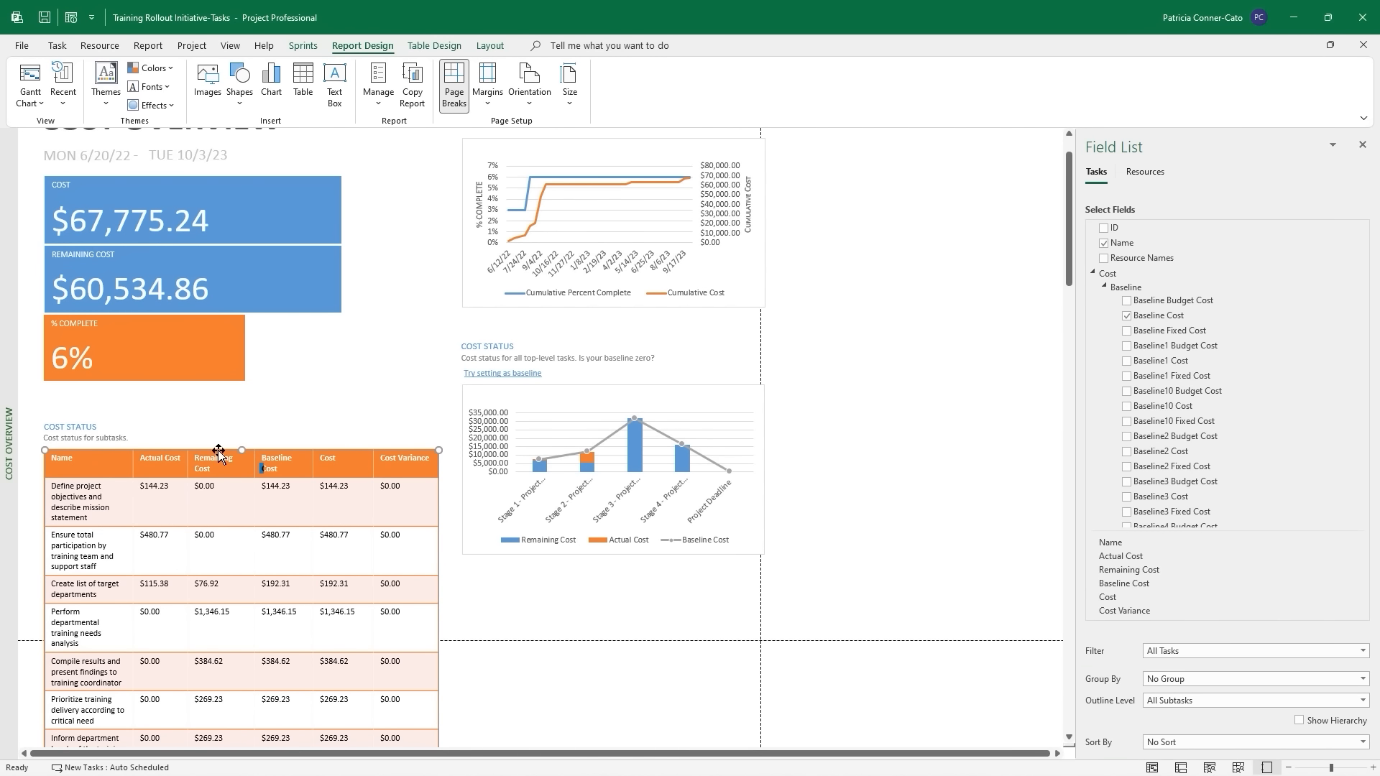
drag(218, 452, 954, 138)
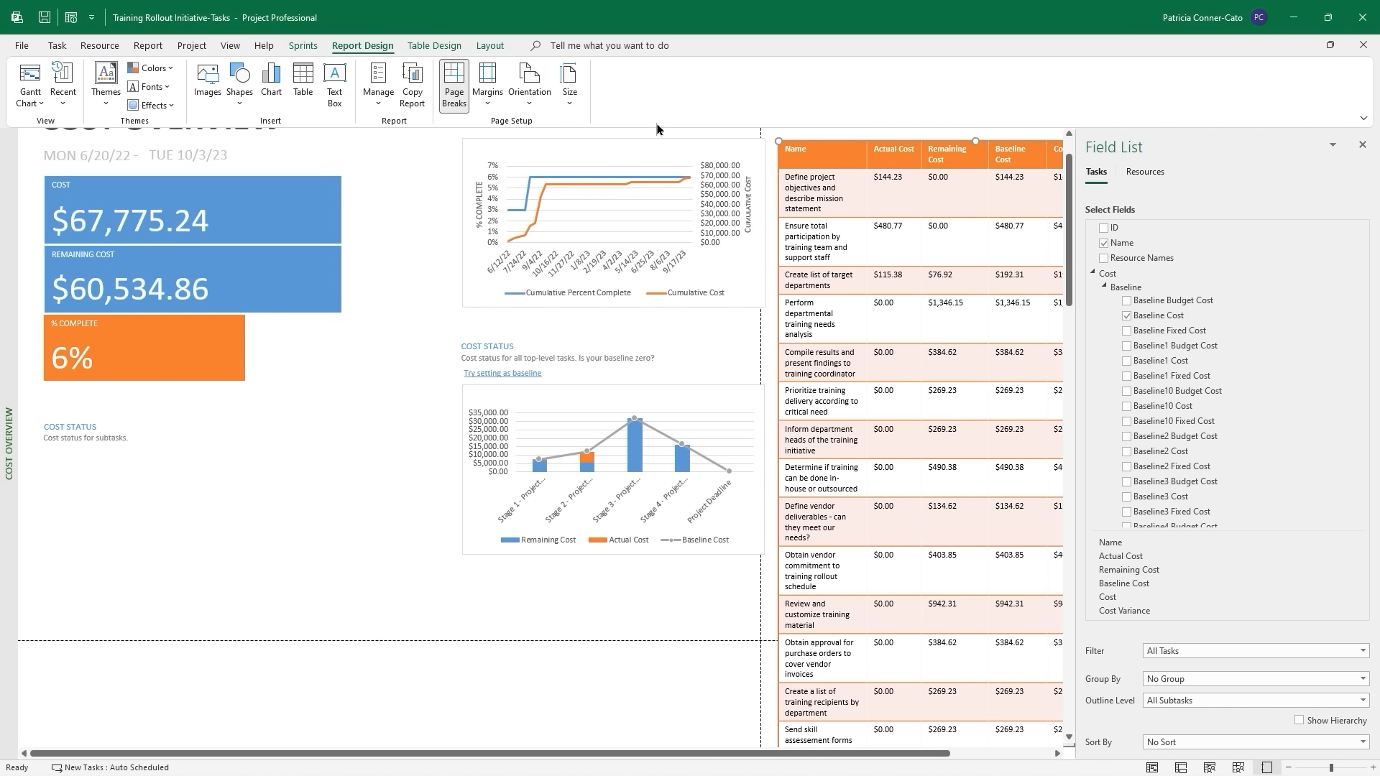
drag(829, 142, 84, 481)
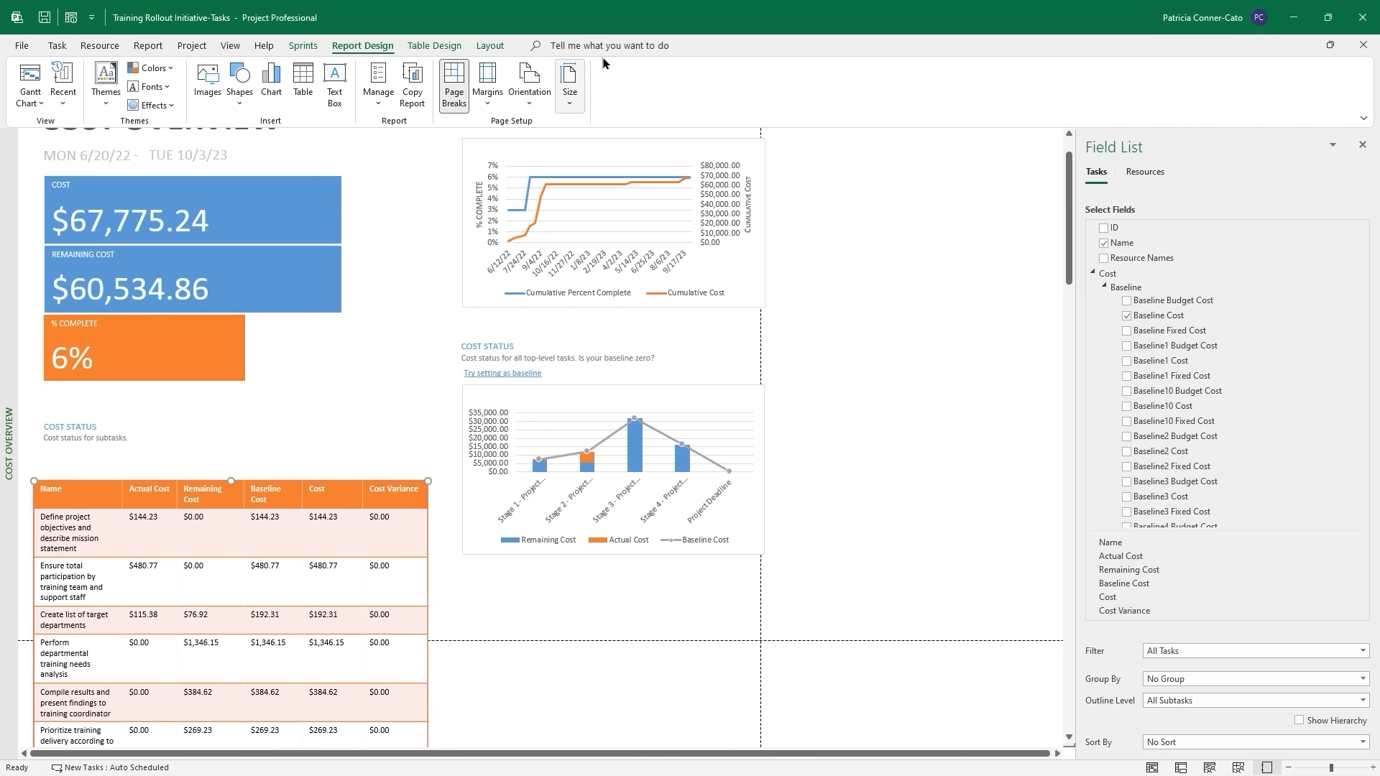
click(575, 92)
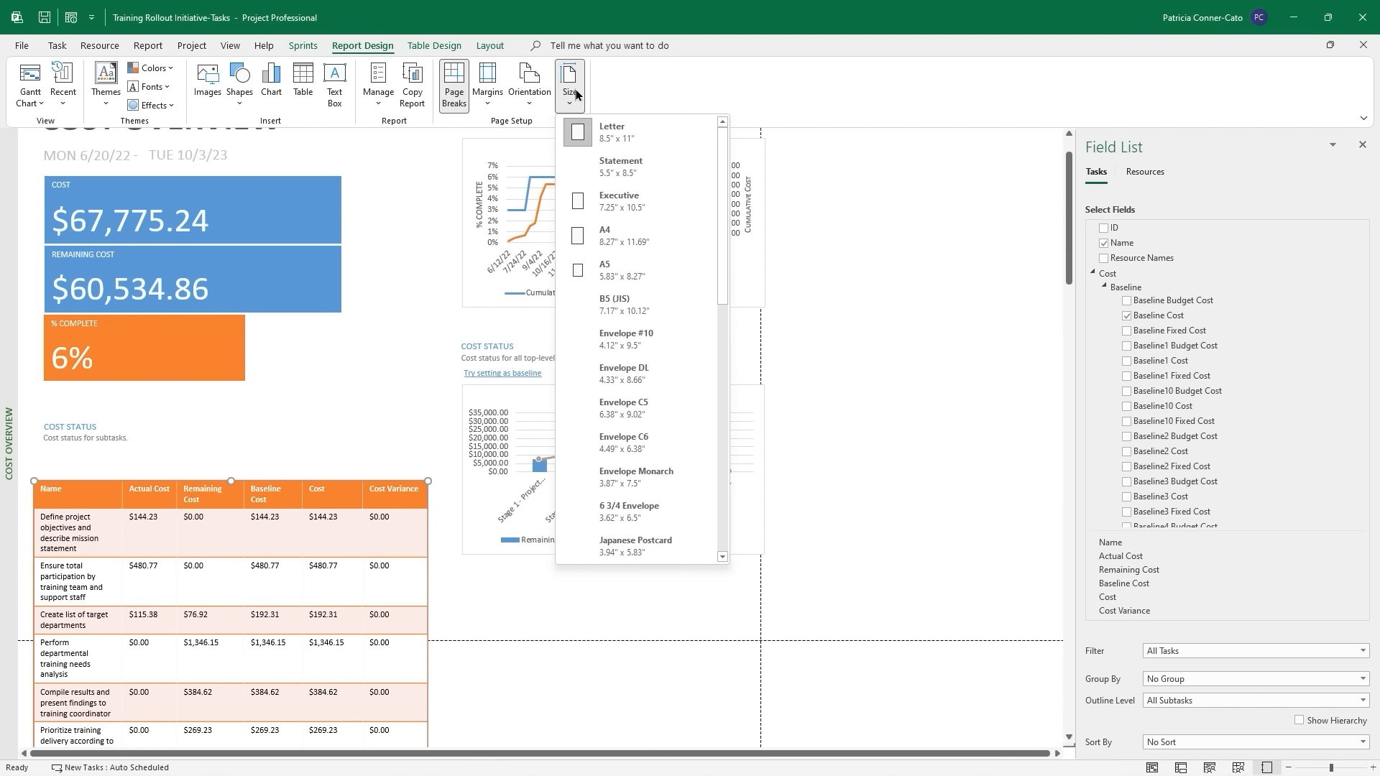
click(627, 85)
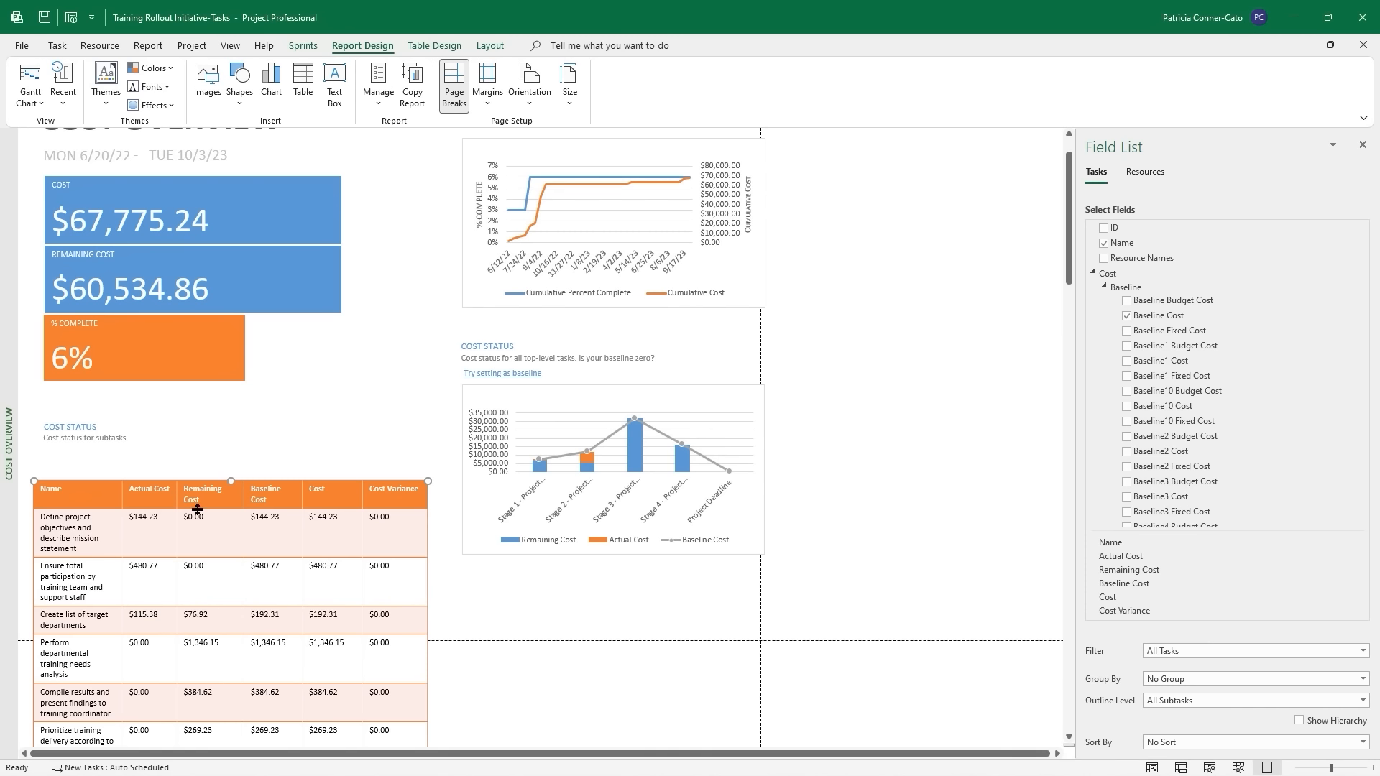
Undo the Cost Status table's recent moves and its All Subtasks outline level.
key(ctrl+z)
key(ctrl+z)
key(ctrl+z)
key(ctrl+z)
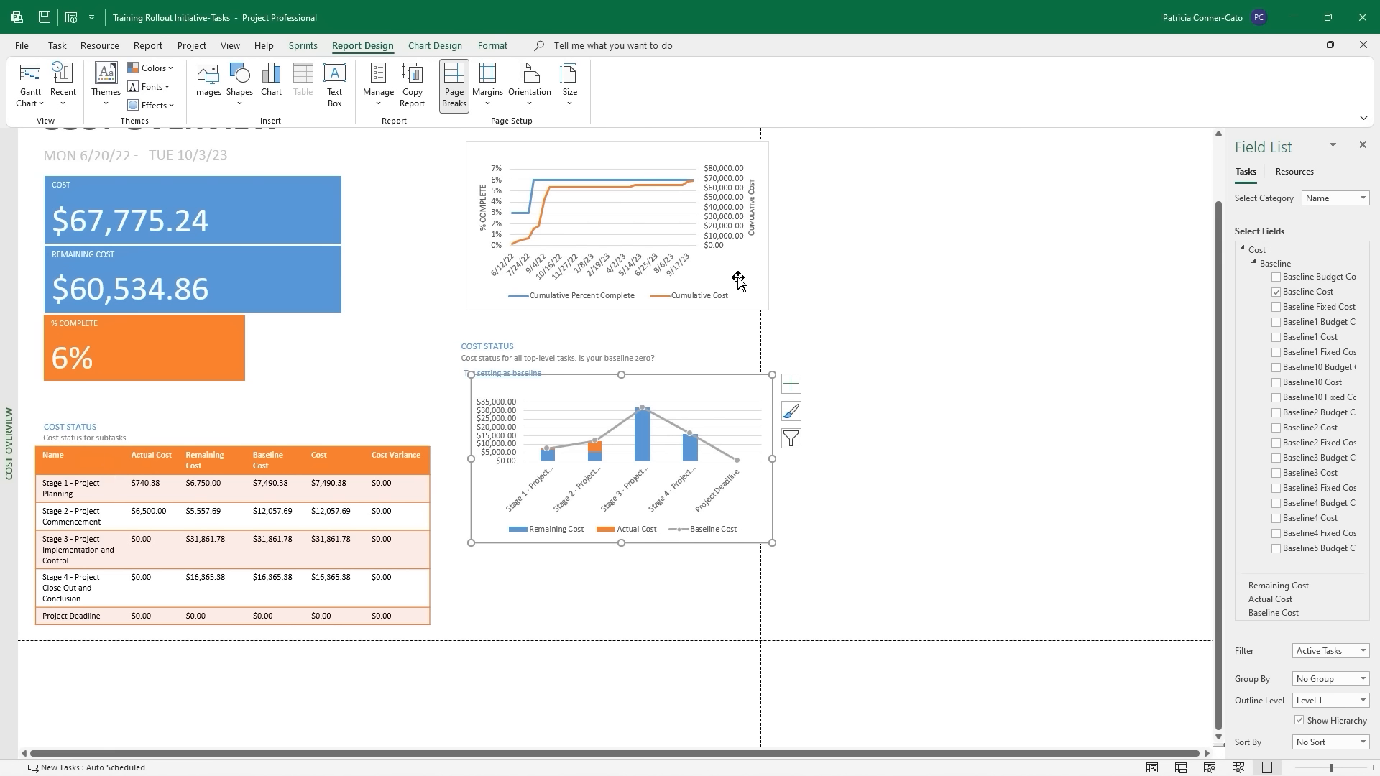
Move the Progress Versus Cost and Cost Status charts inside the vertical page break so both fit on the first page.
click(657, 150)
drag(657, 150, 631, 157)
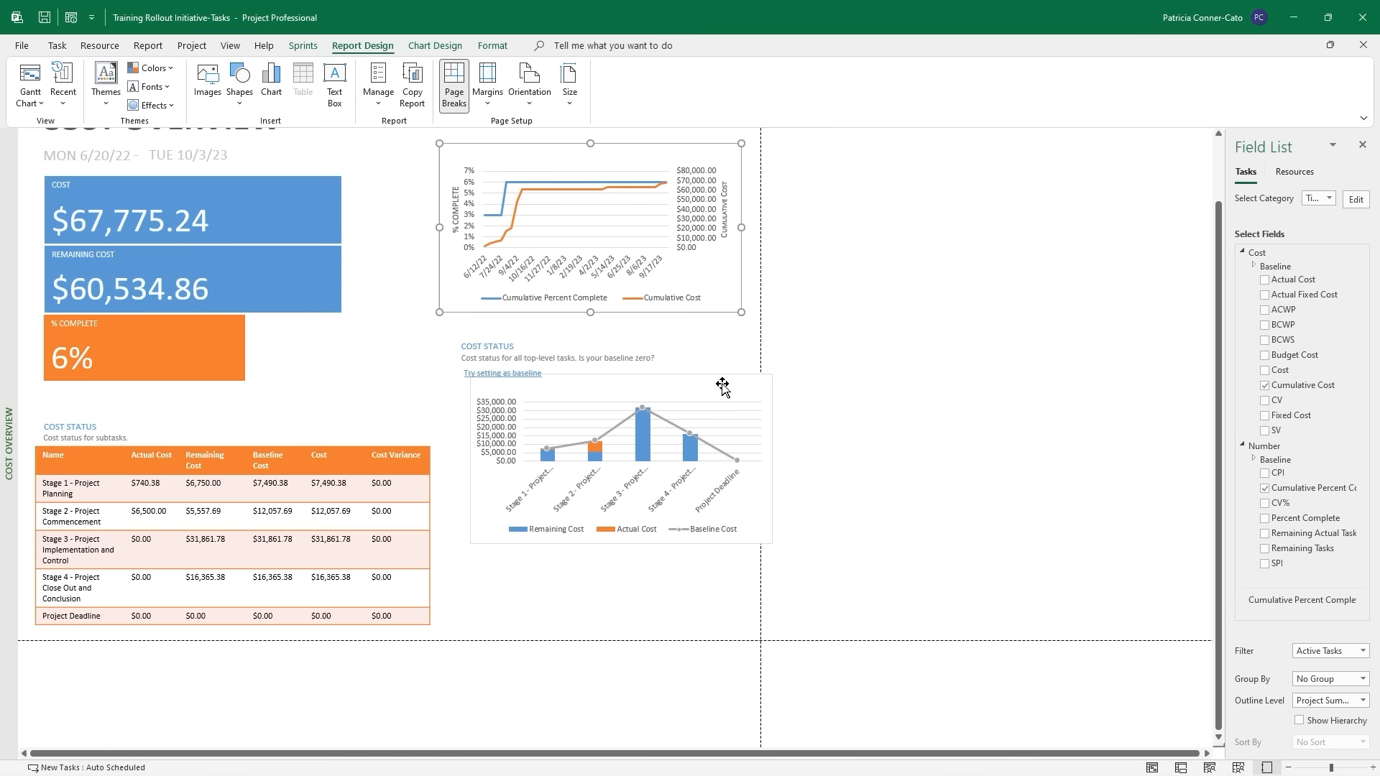
drag(720, 387, 690, 391)
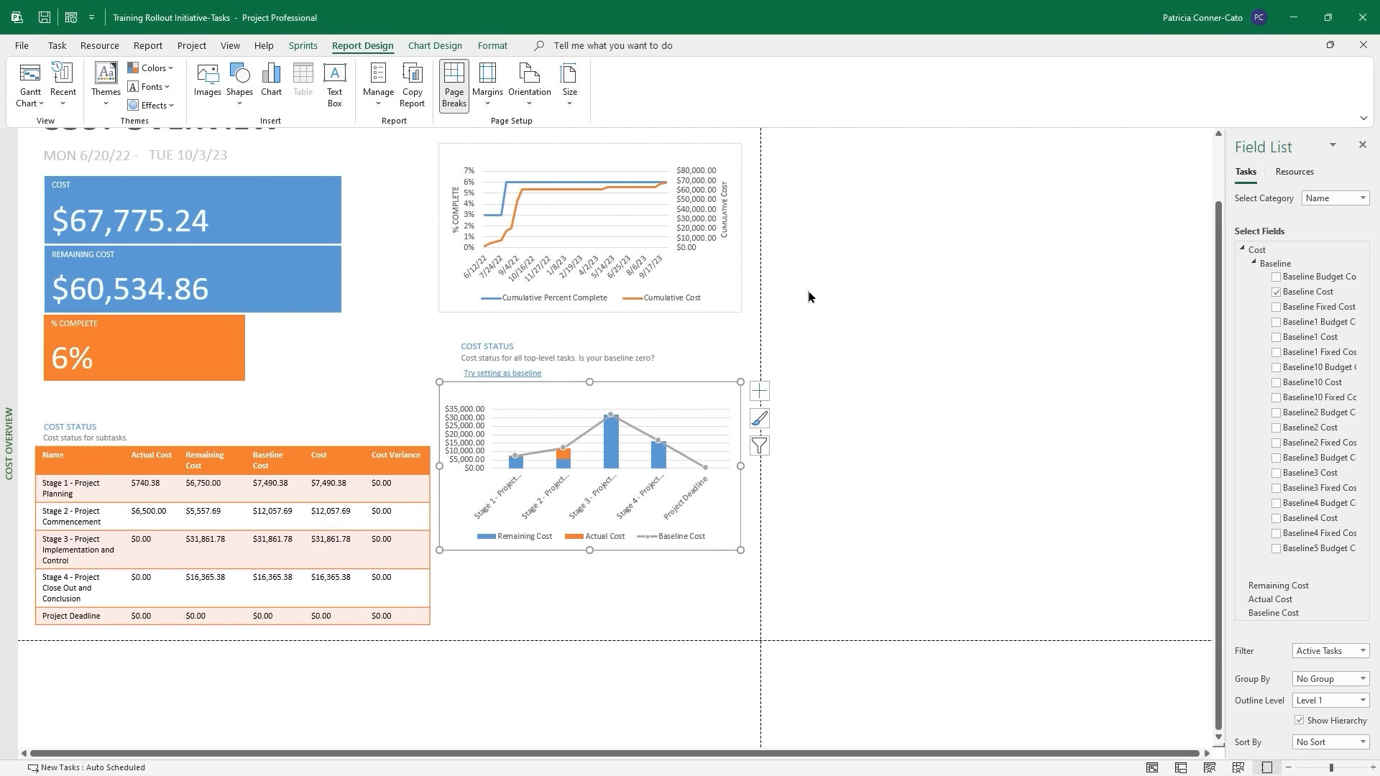
click(814, 325)
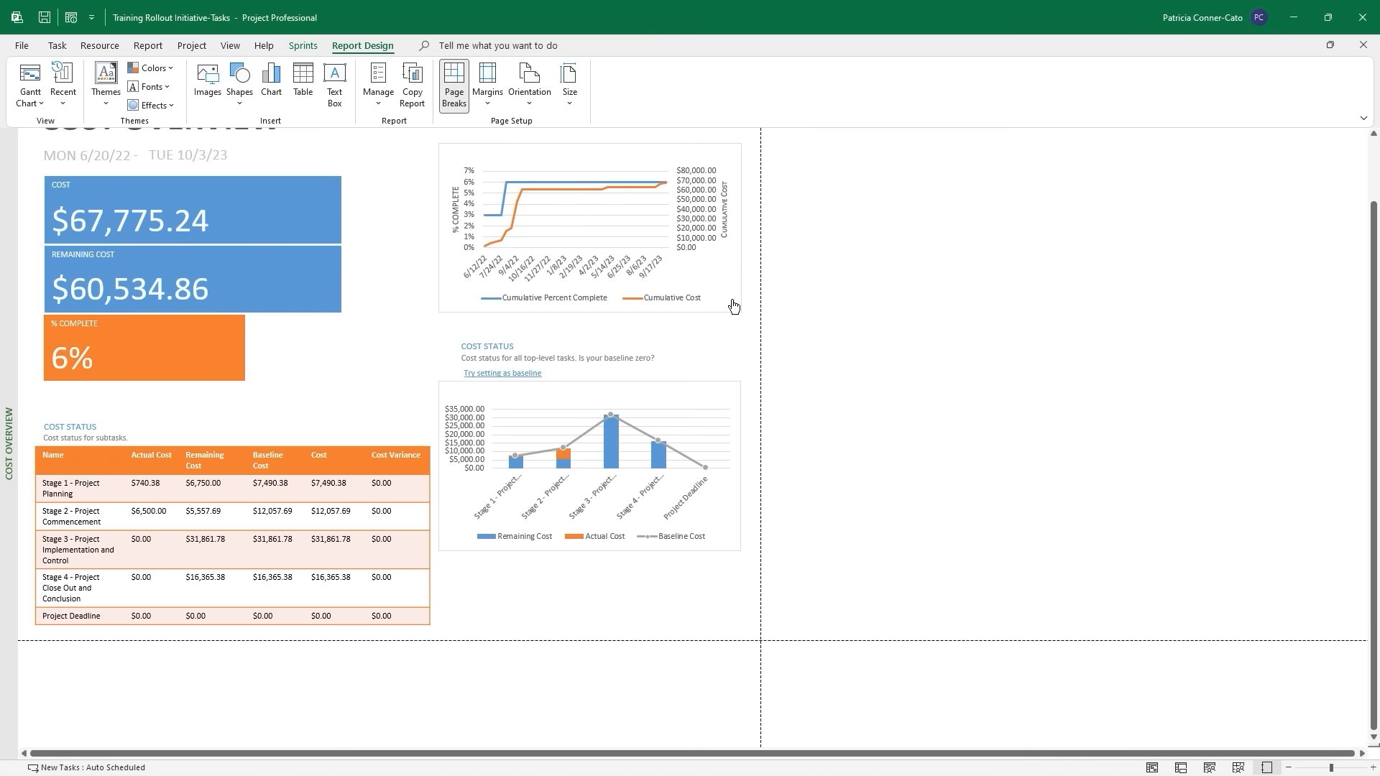
Check the rearranged report in the multi-page print preview, and go back to the top of the report.
click(21, 45)
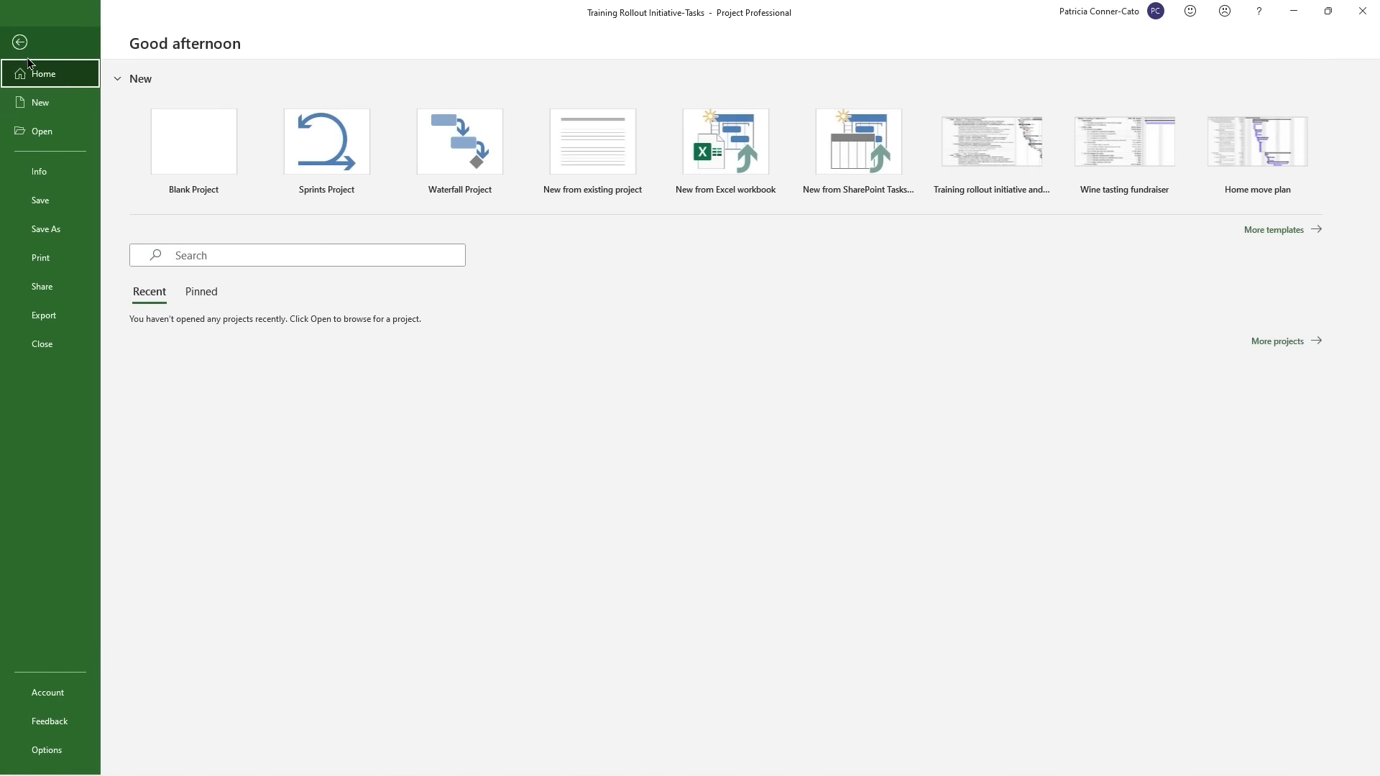
click(52, 259)
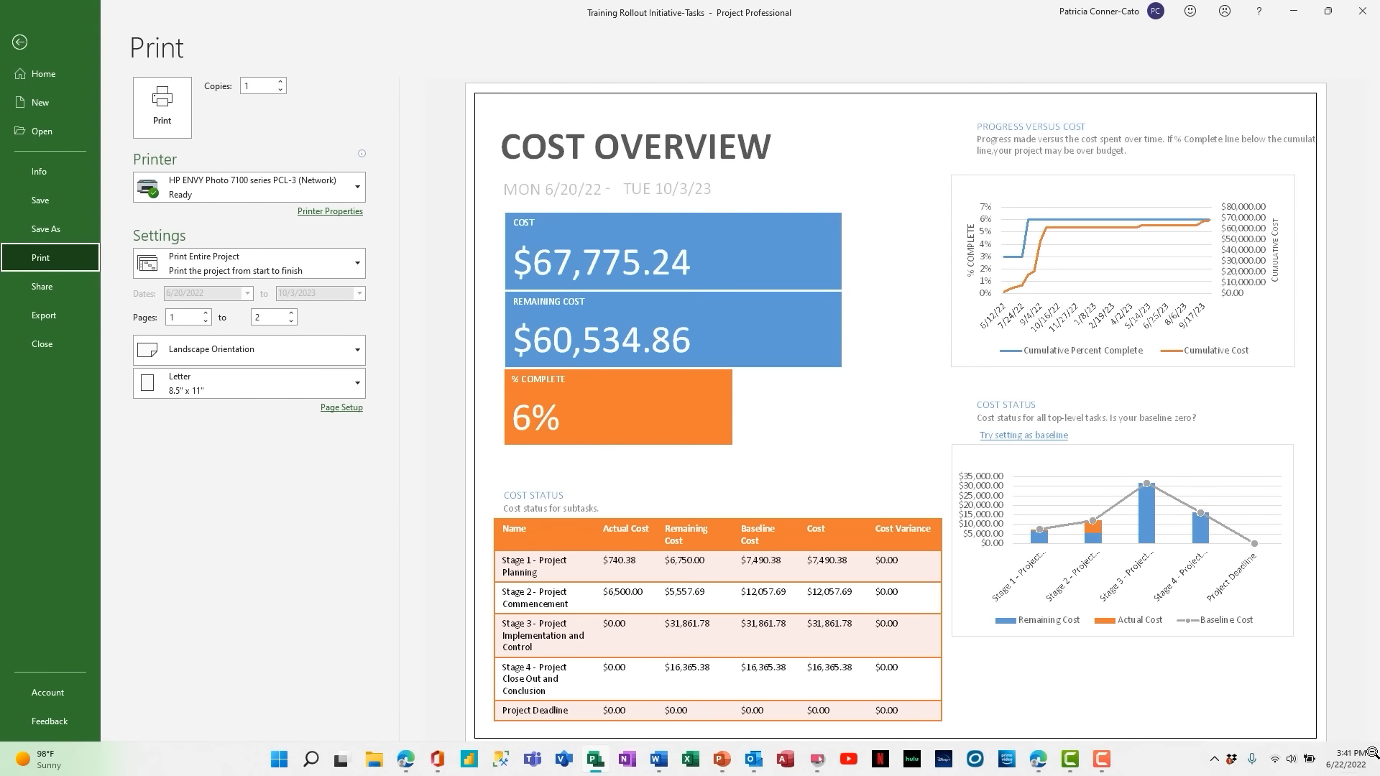
click(1359, 767)
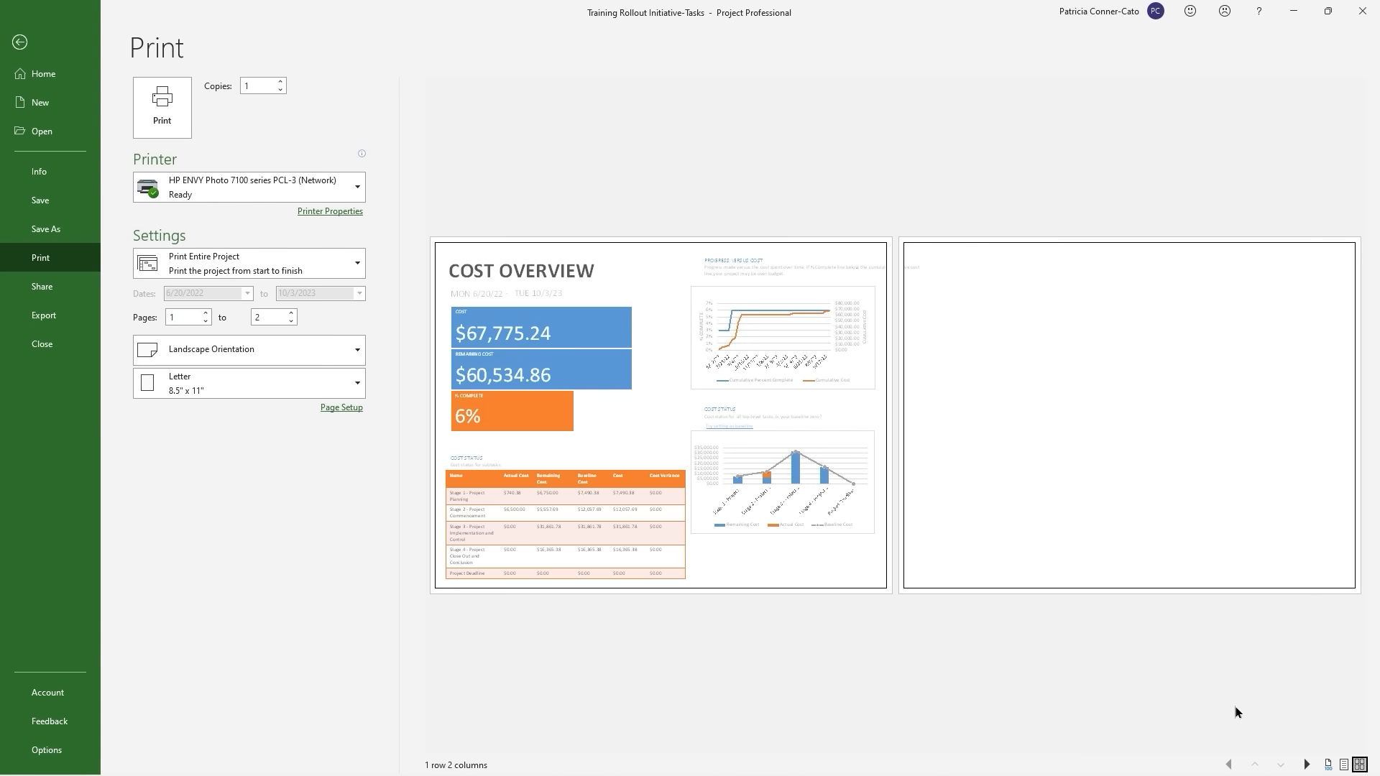
click(22, 46)
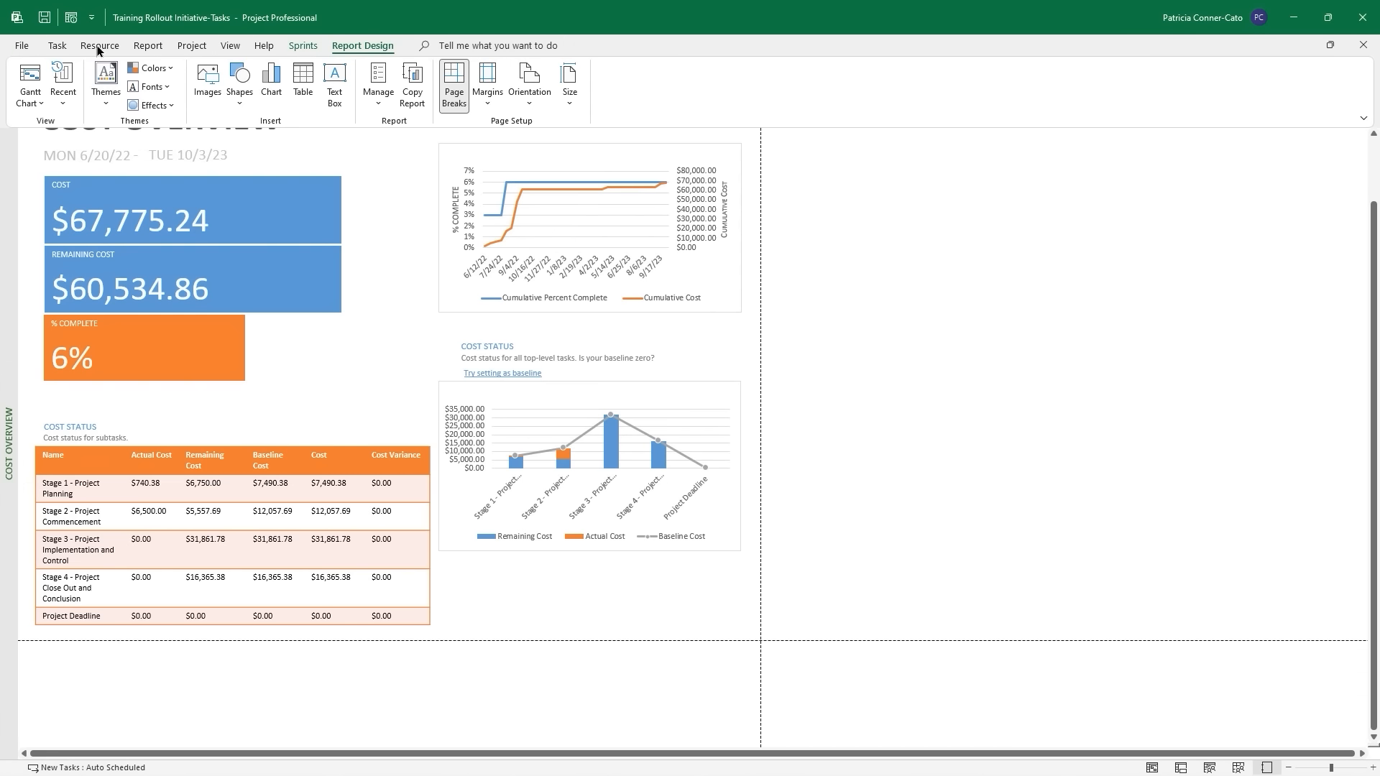
scroll(609, 309, up, 1)
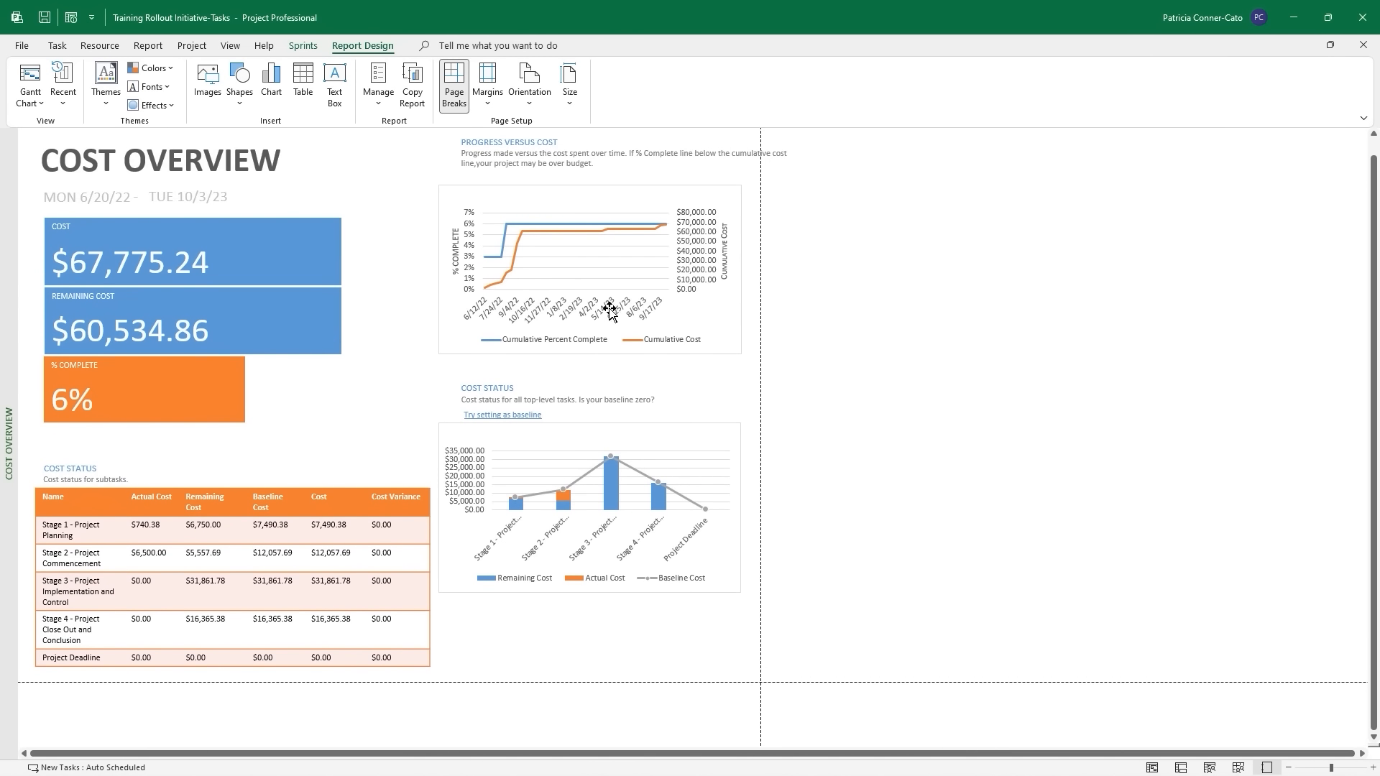
Shift the Progress Versus Cost caption inside the vertical page break and move the lower Cost Status chart's description text toward the table.
scroll(610, 309, up, 1)
click(576, 162)
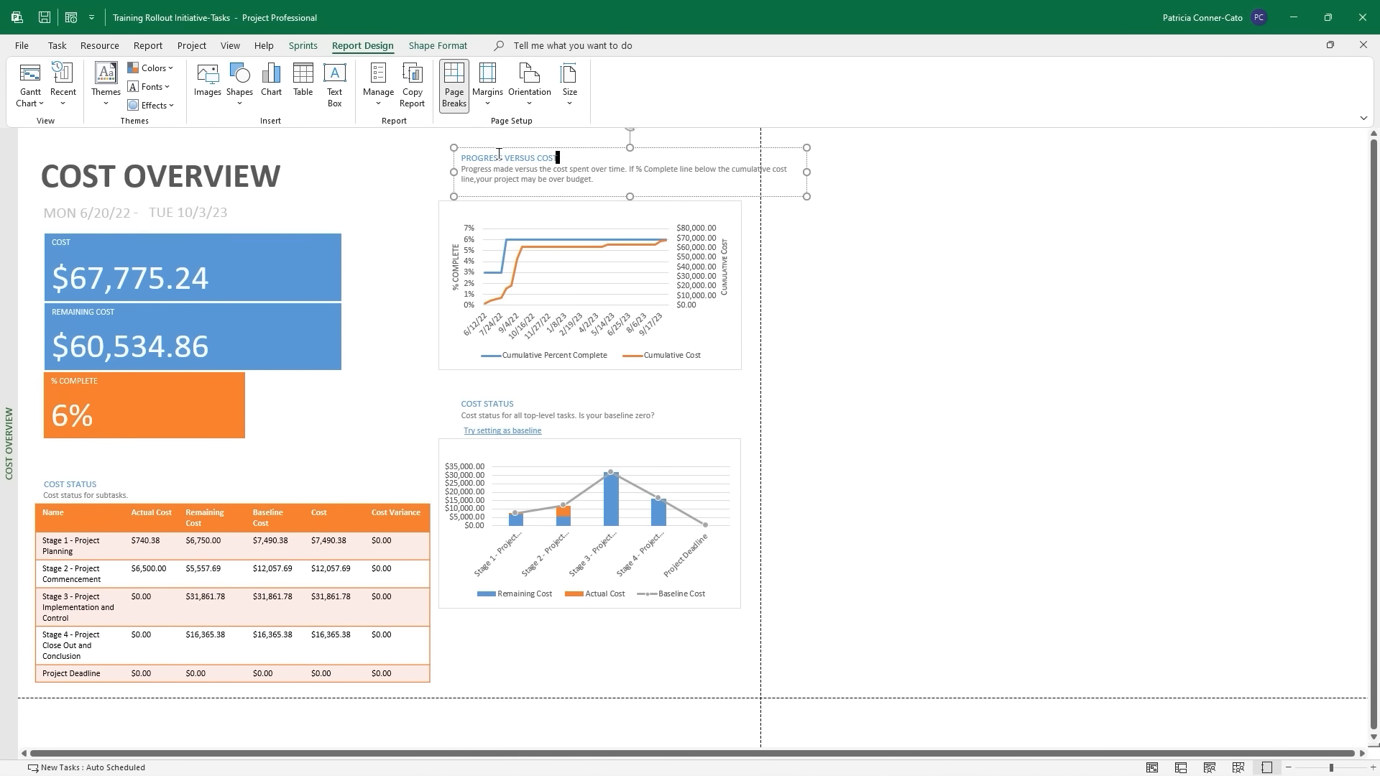
drag(498, 147, 446, 149)
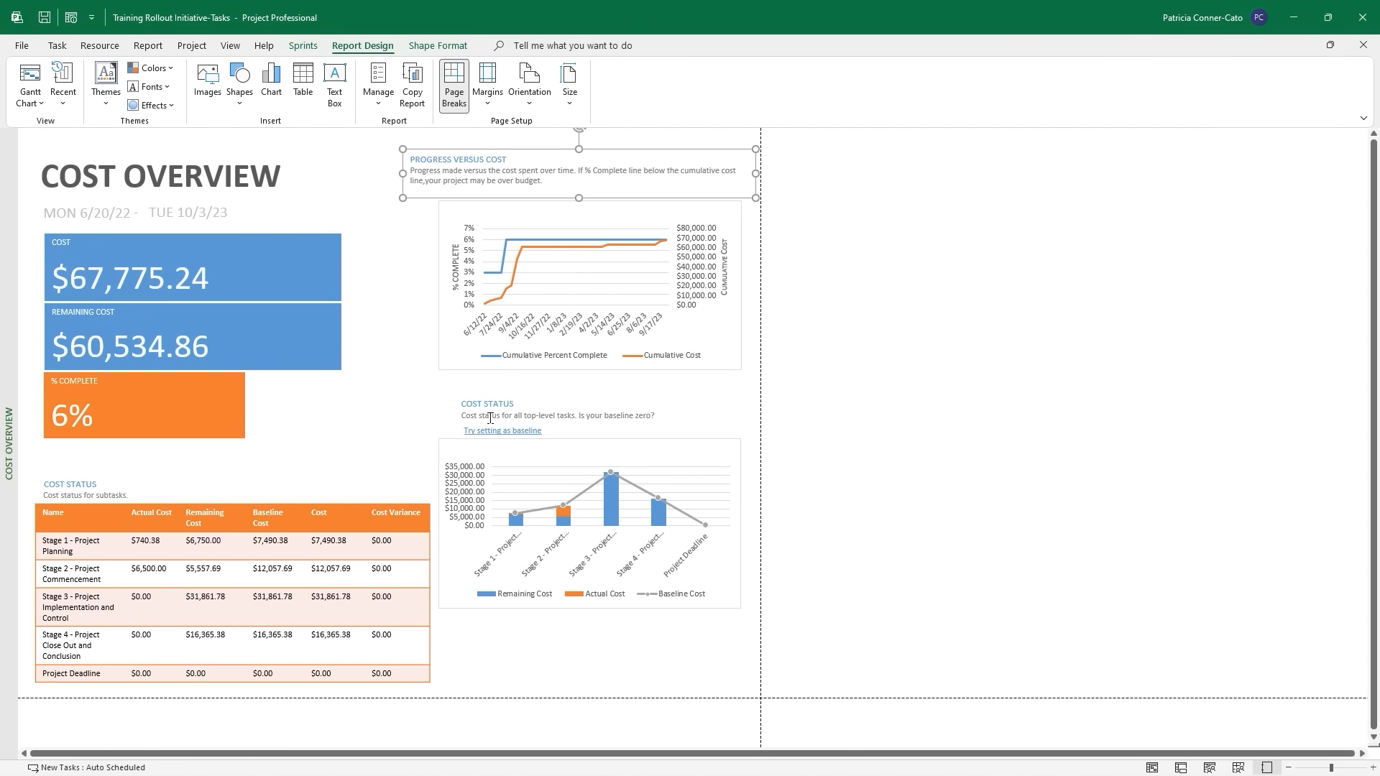
click(492, 415)
mouse_move(473, 408)
mouse_down()
mouse_move(431, 410)
mouse_move(449, 411)
mouse_up()
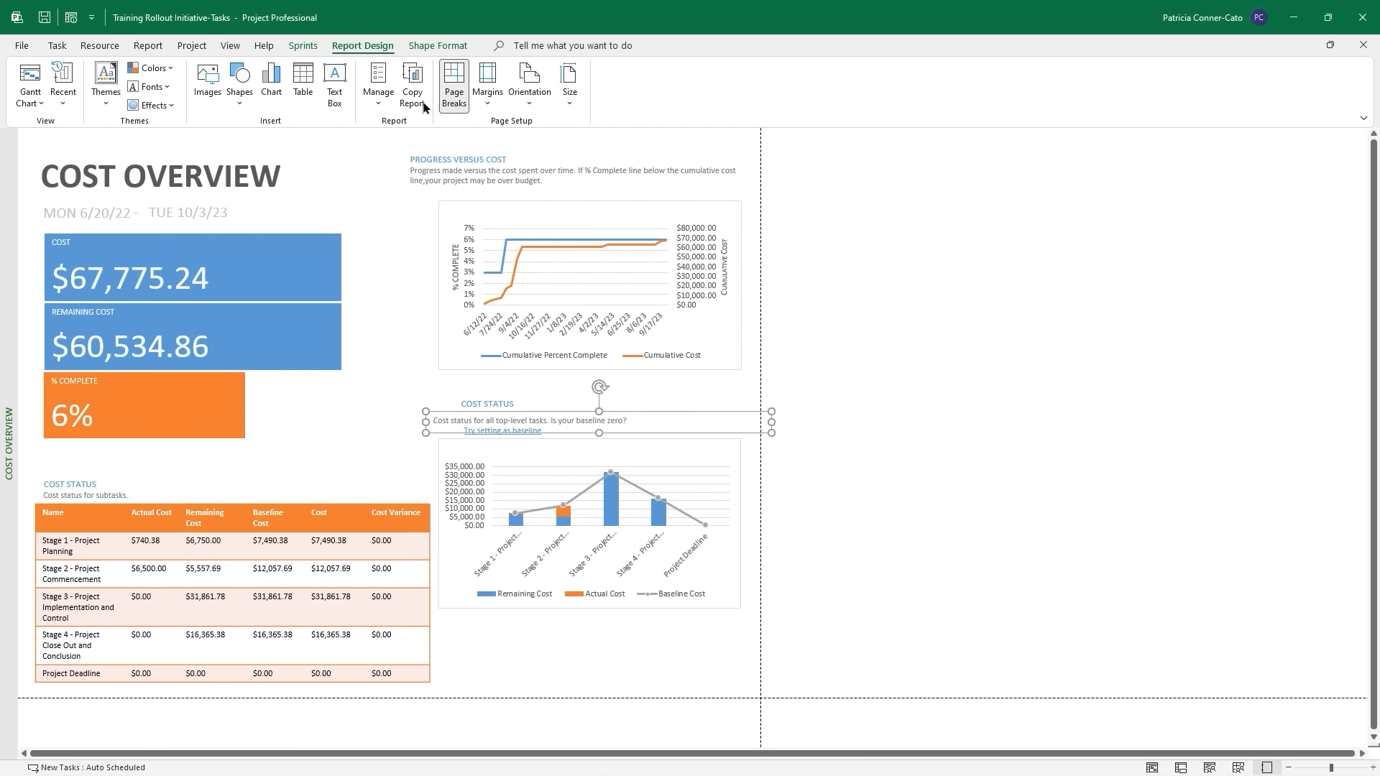
Check the Cost Overview report's caption placement in the print preview and return to the report.
click(24, 45)
click(43, 258)
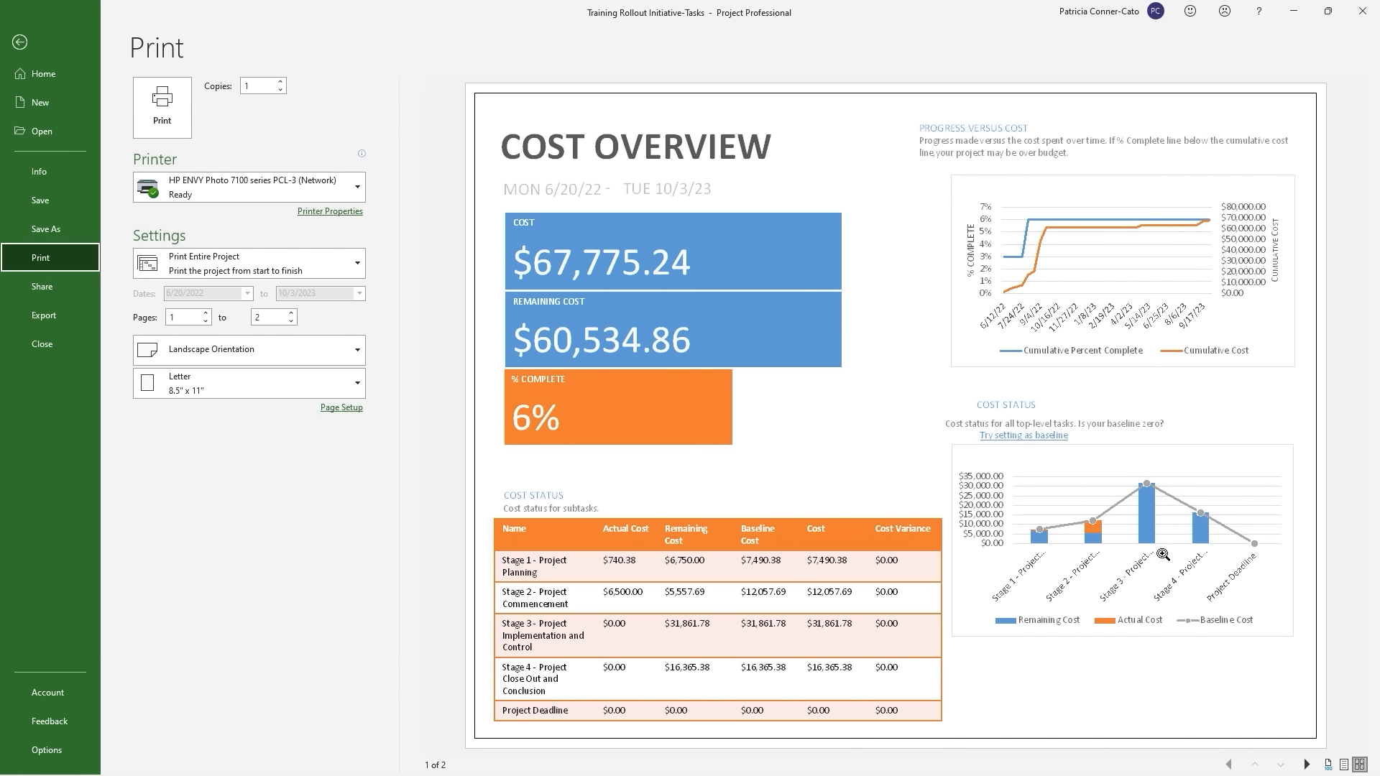
click(19, 43)
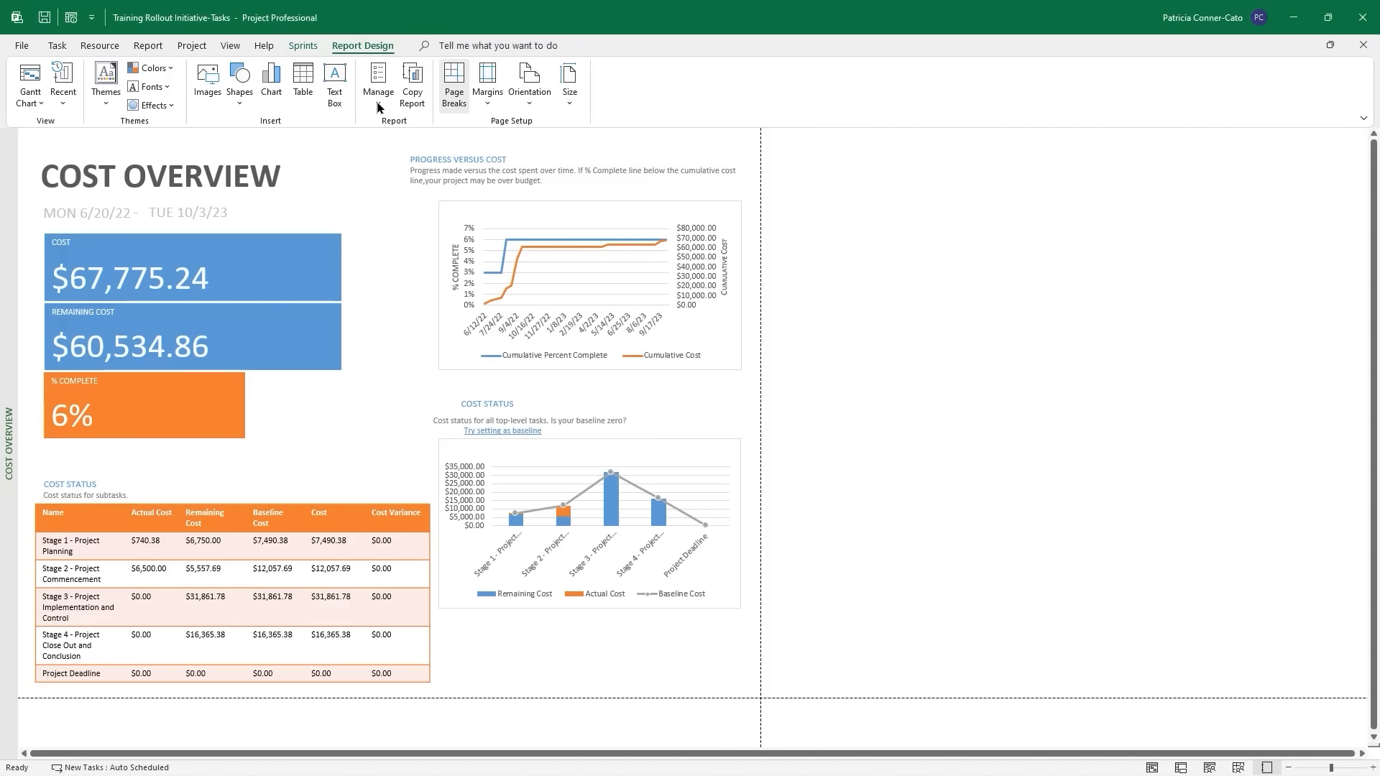
Copy the Cost Overview report, switch to PowerPoint, and start a blank presentation.
click(379, 104)
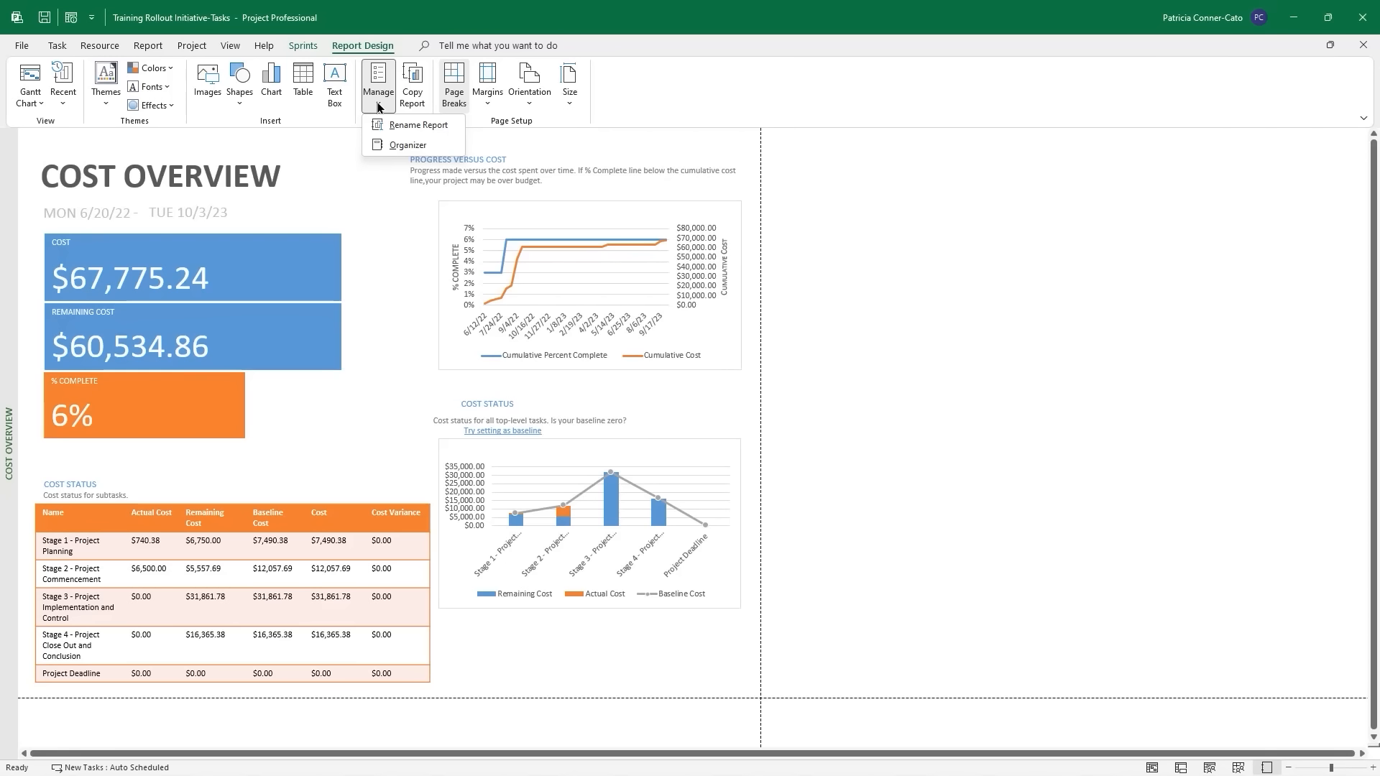
click(378, 107)
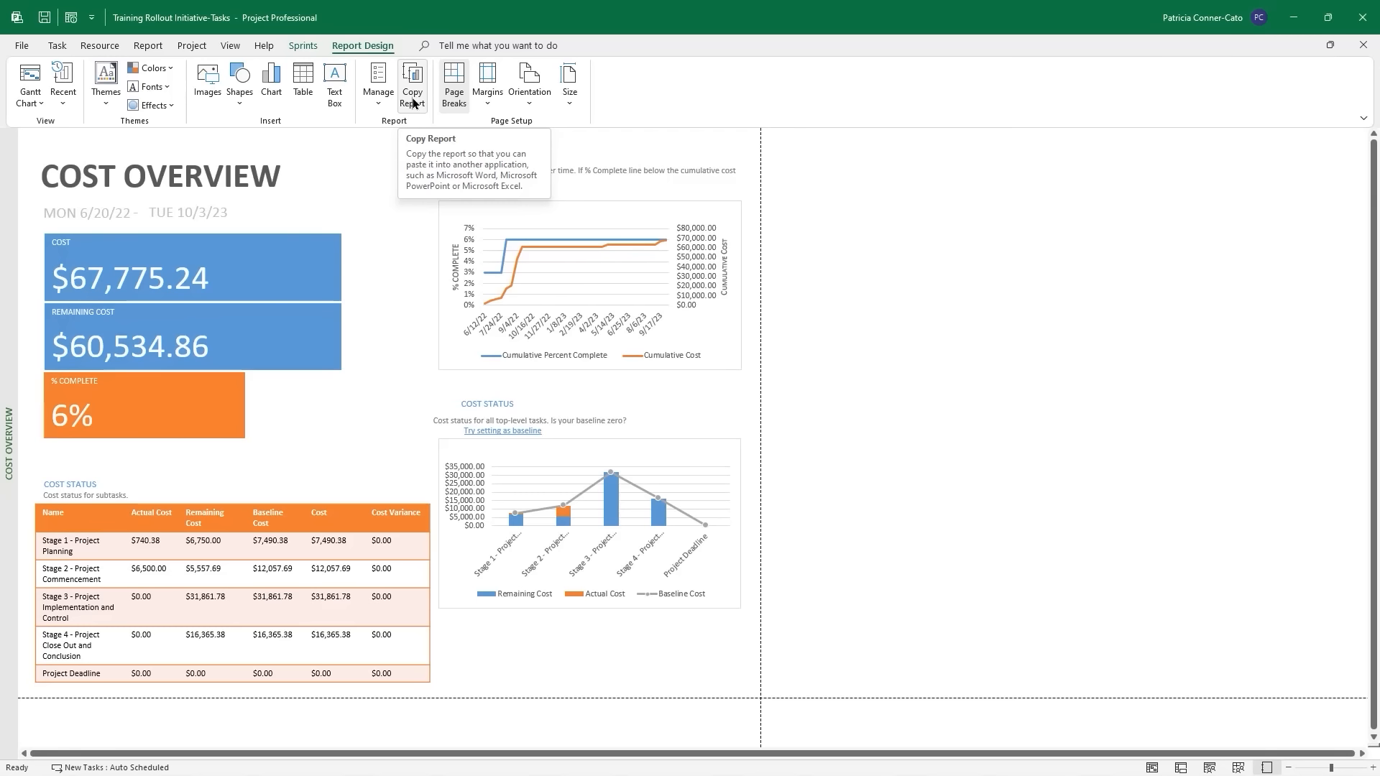
click(411, 96)
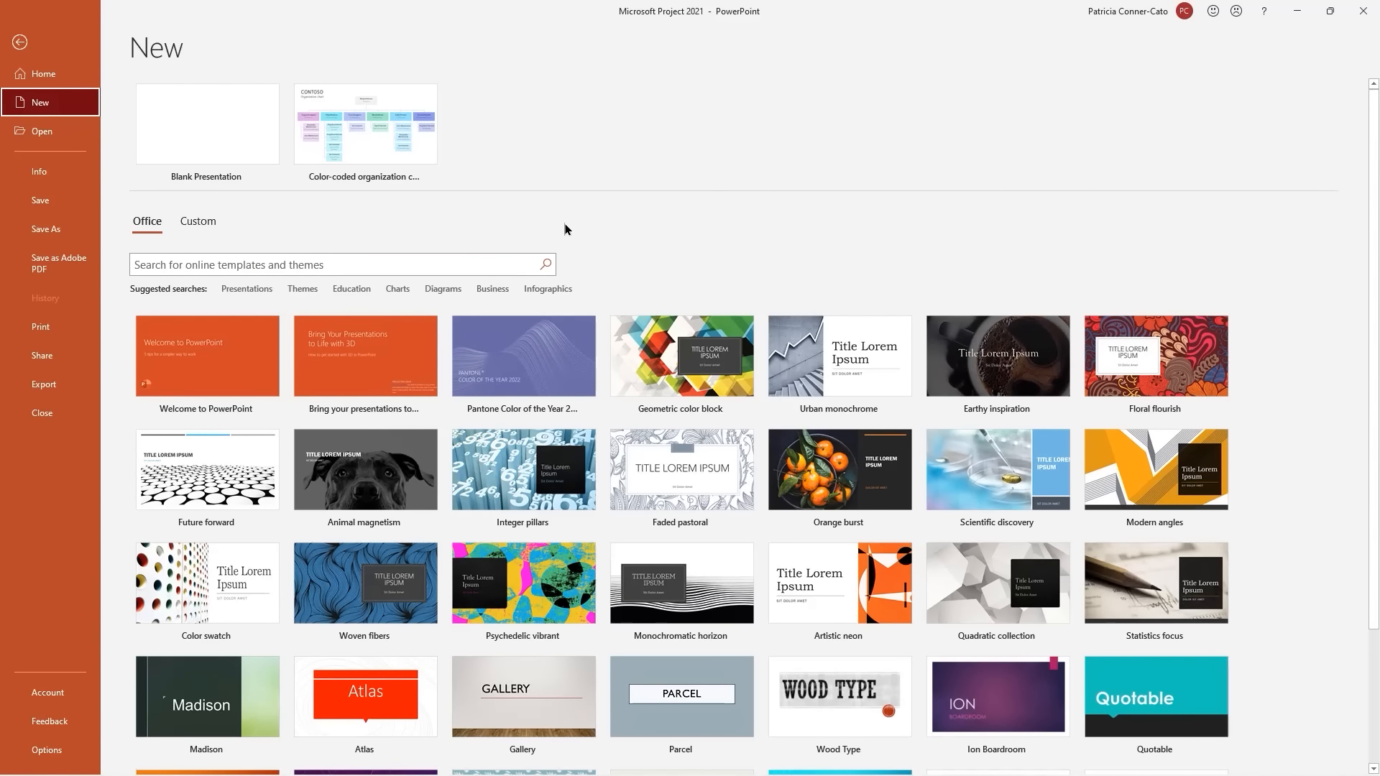
click(217, 136)
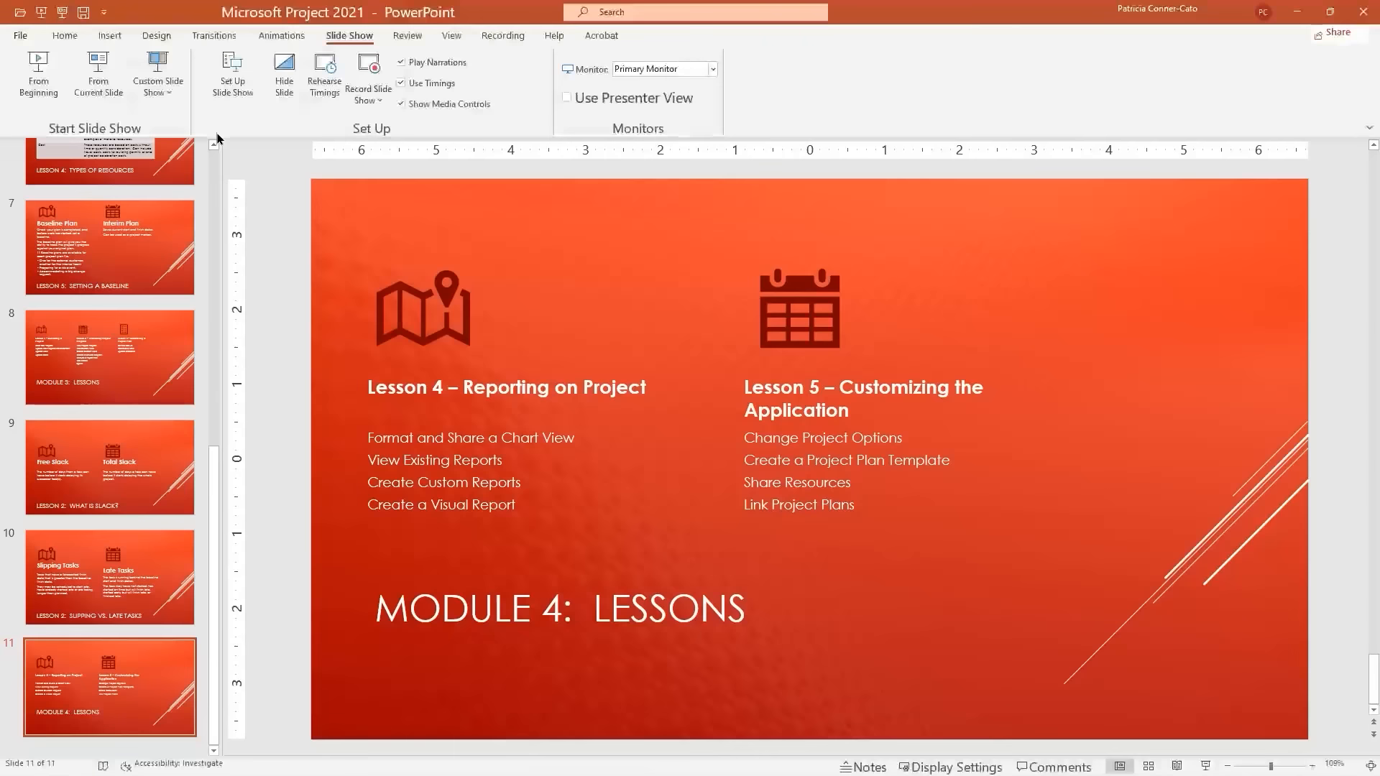
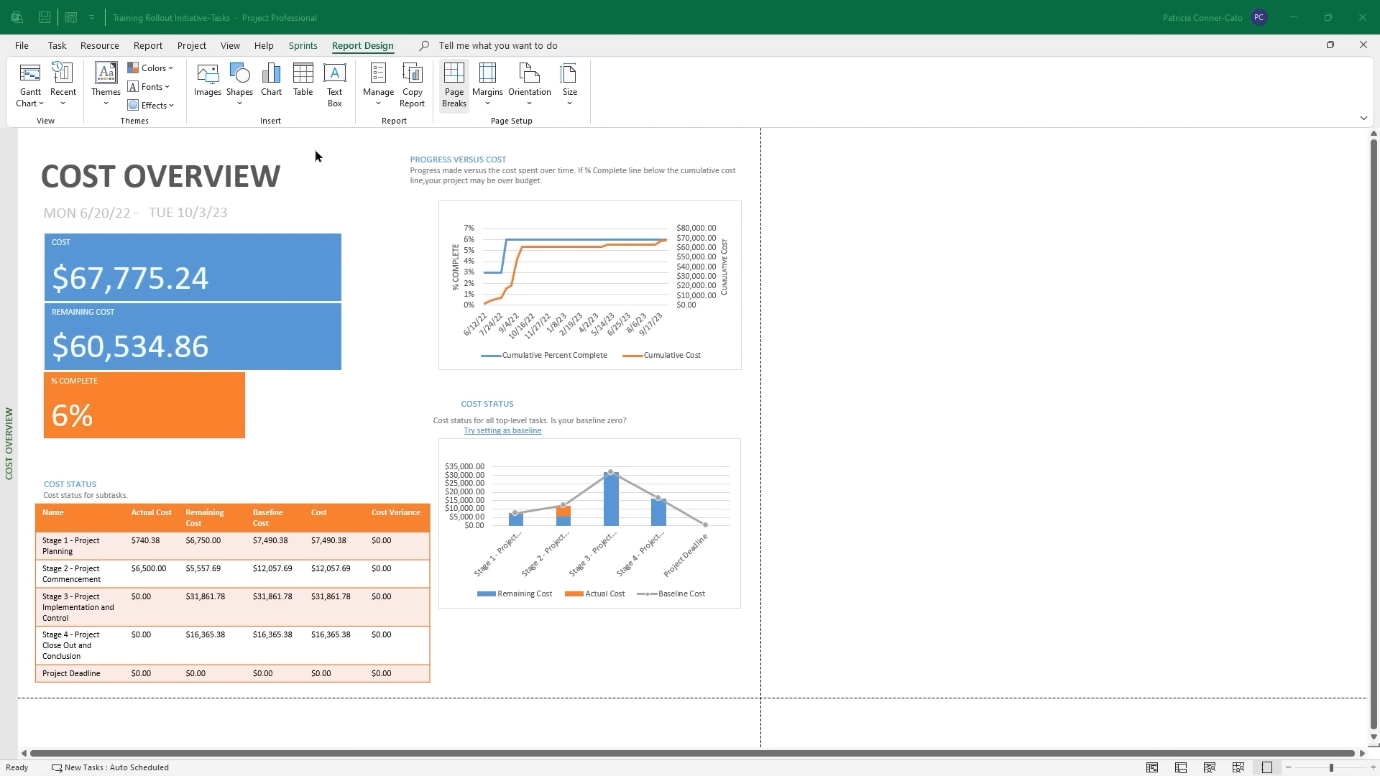
View the Project Overview dashboard report, followed by the Upcoming Tasks dashboard report.
click(152, 48)
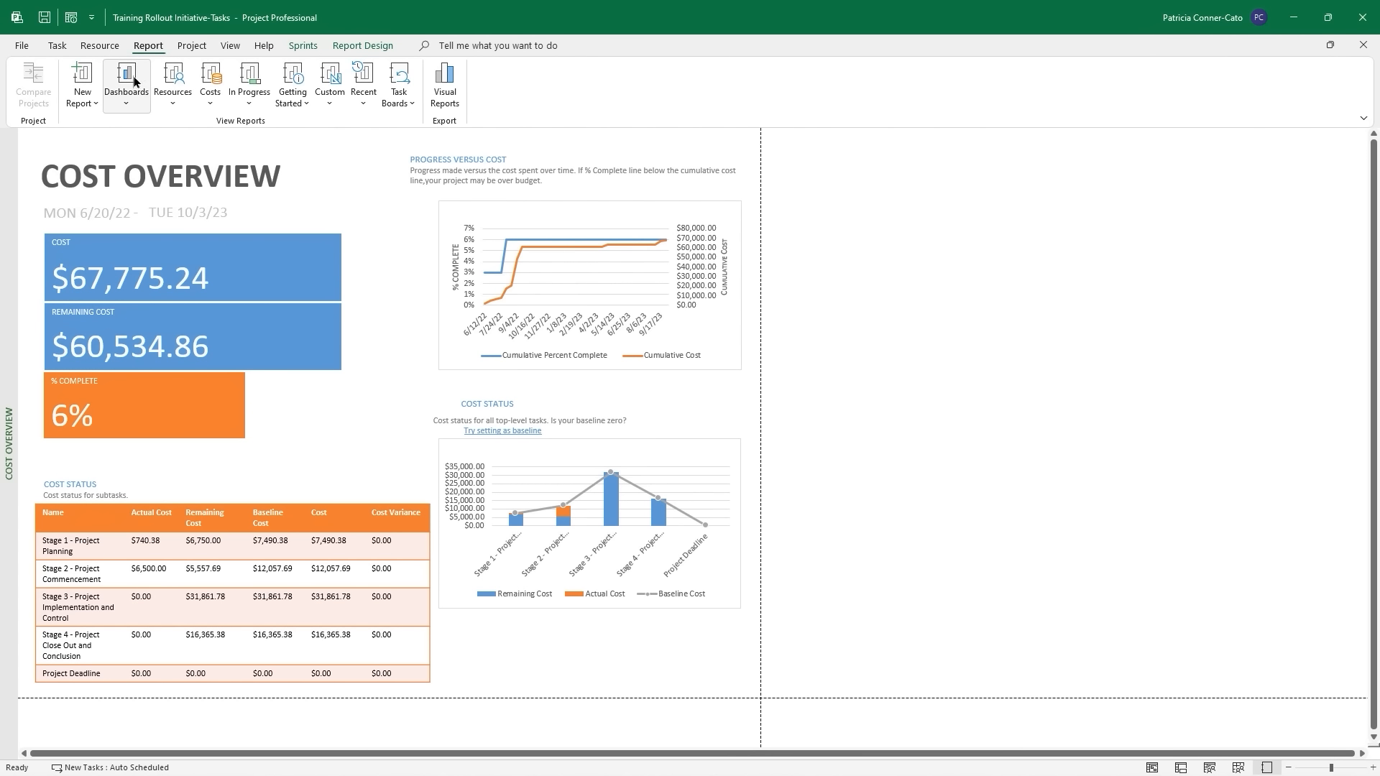
click(131, 105)
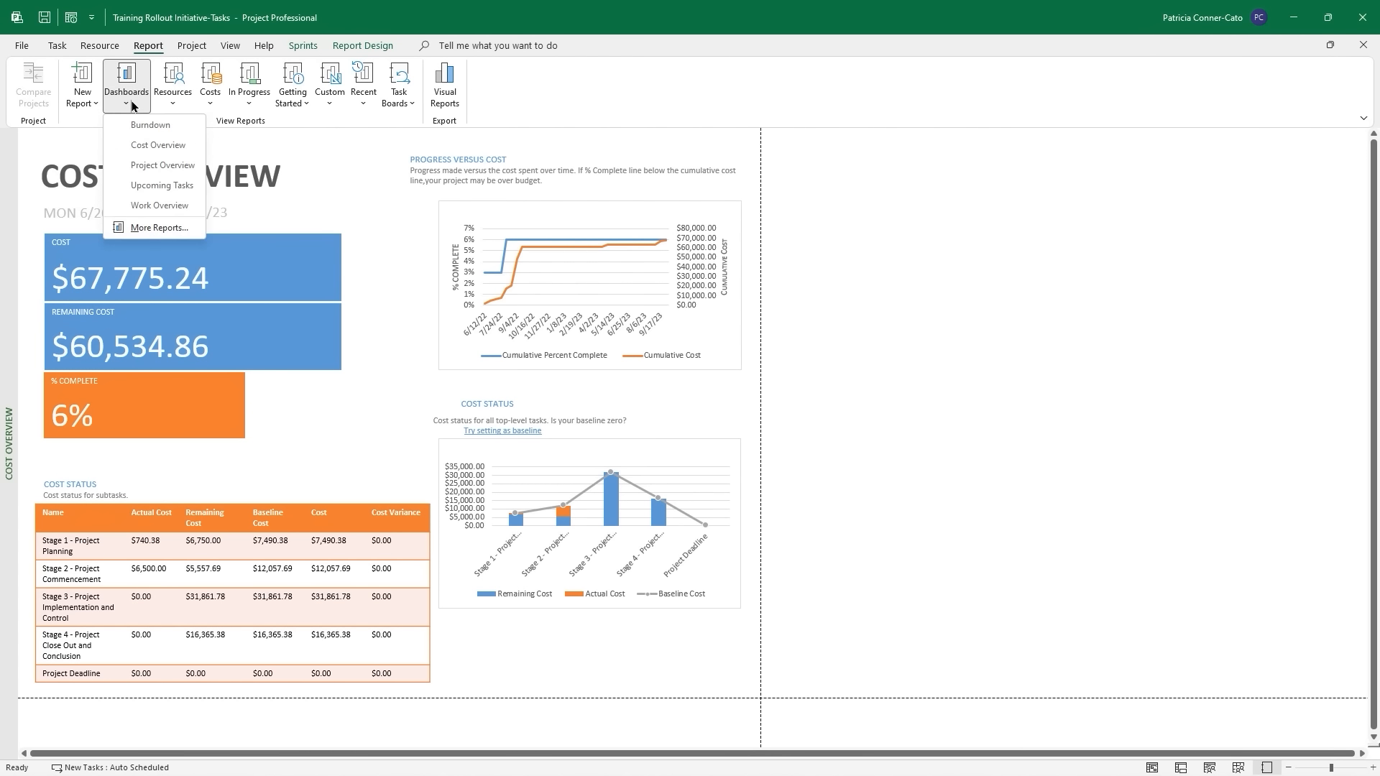
click(142, 166)
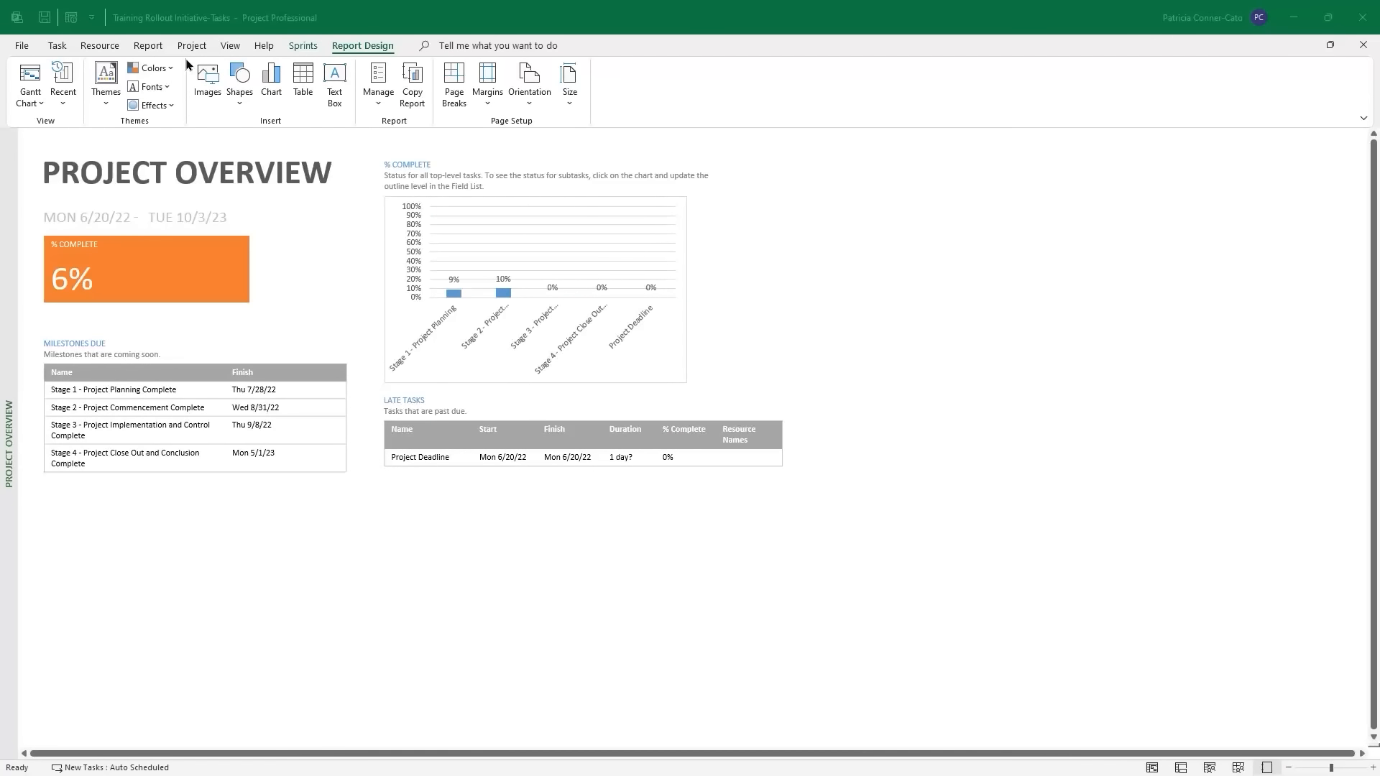
click(148, 46)
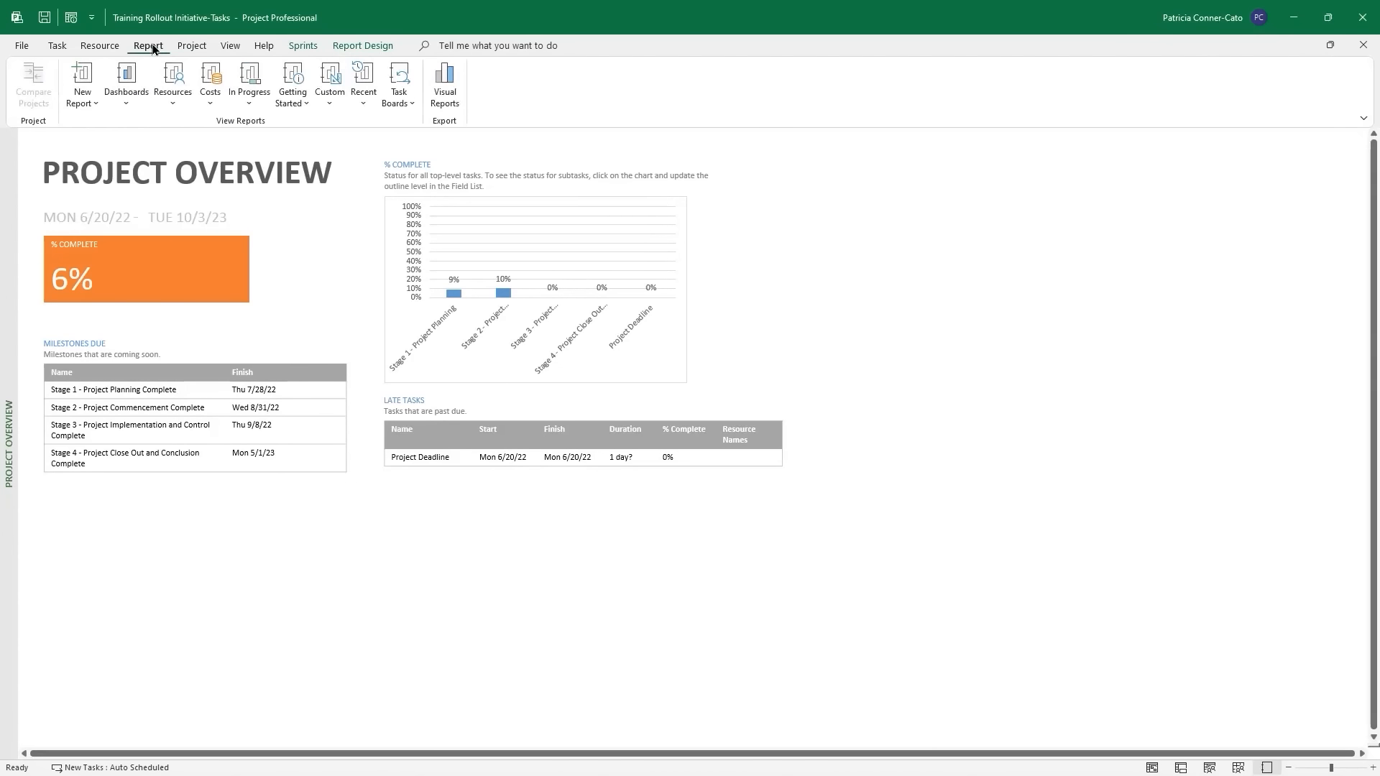
click(132, 104)
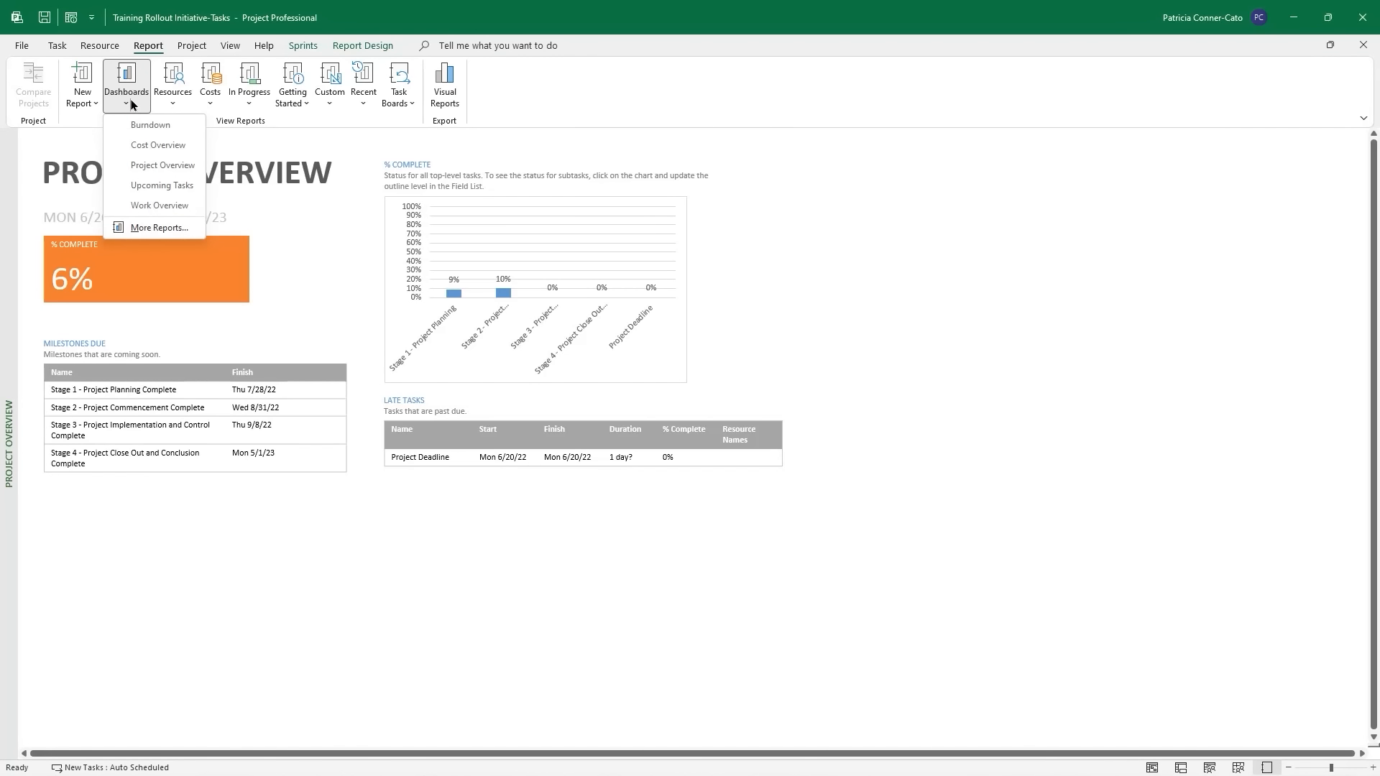
click(152, 185)
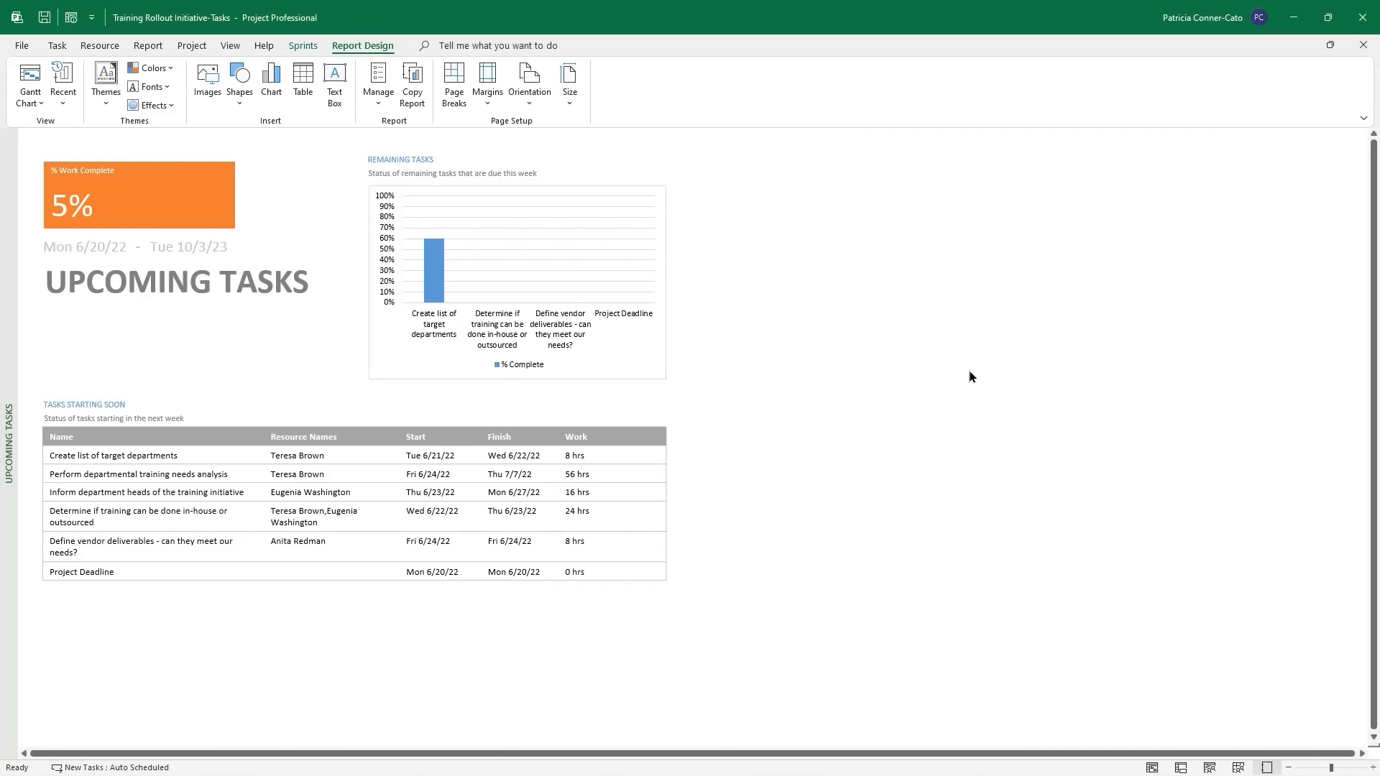
Open the Work Overview dashboard report, examine its charts down to Resource Stats, and select the Remaining Availability chart's legend.
click(148, 45)
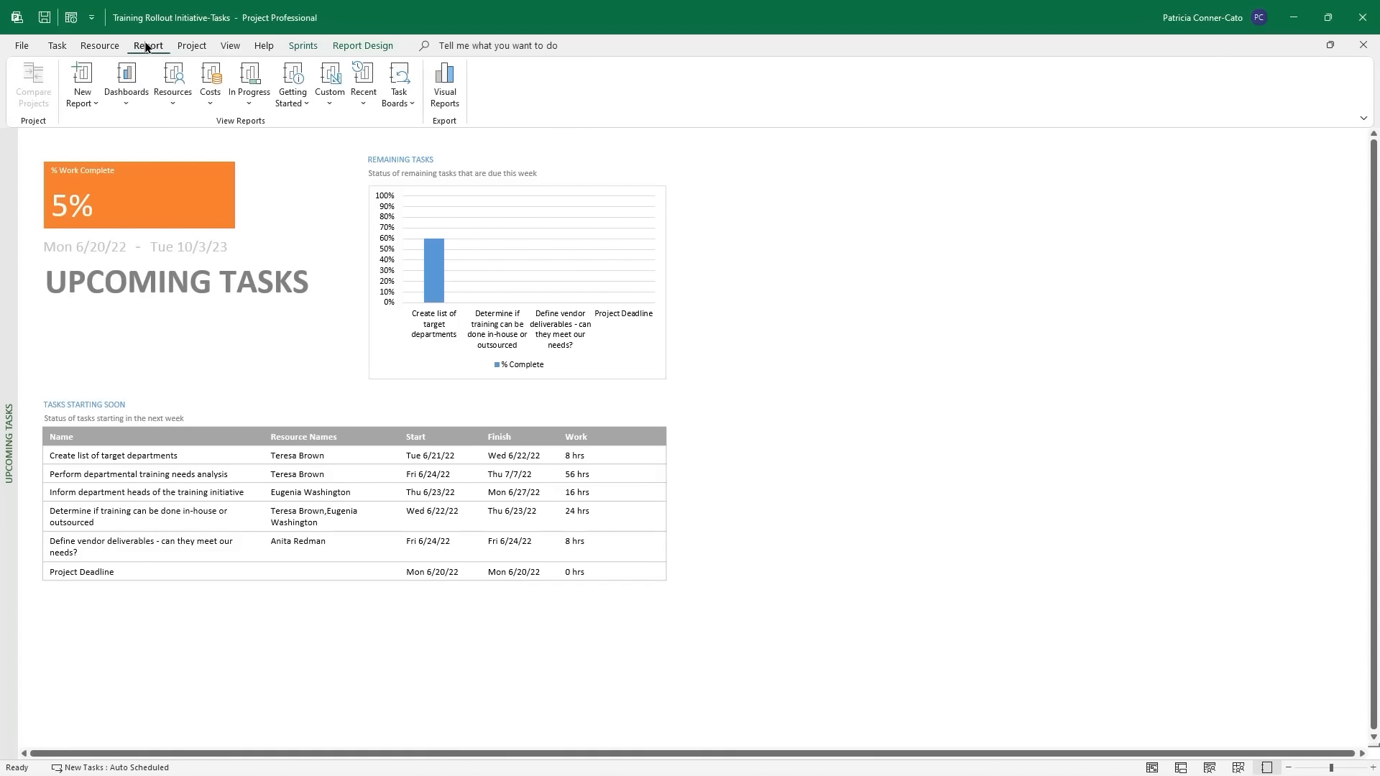
click(122, 103)
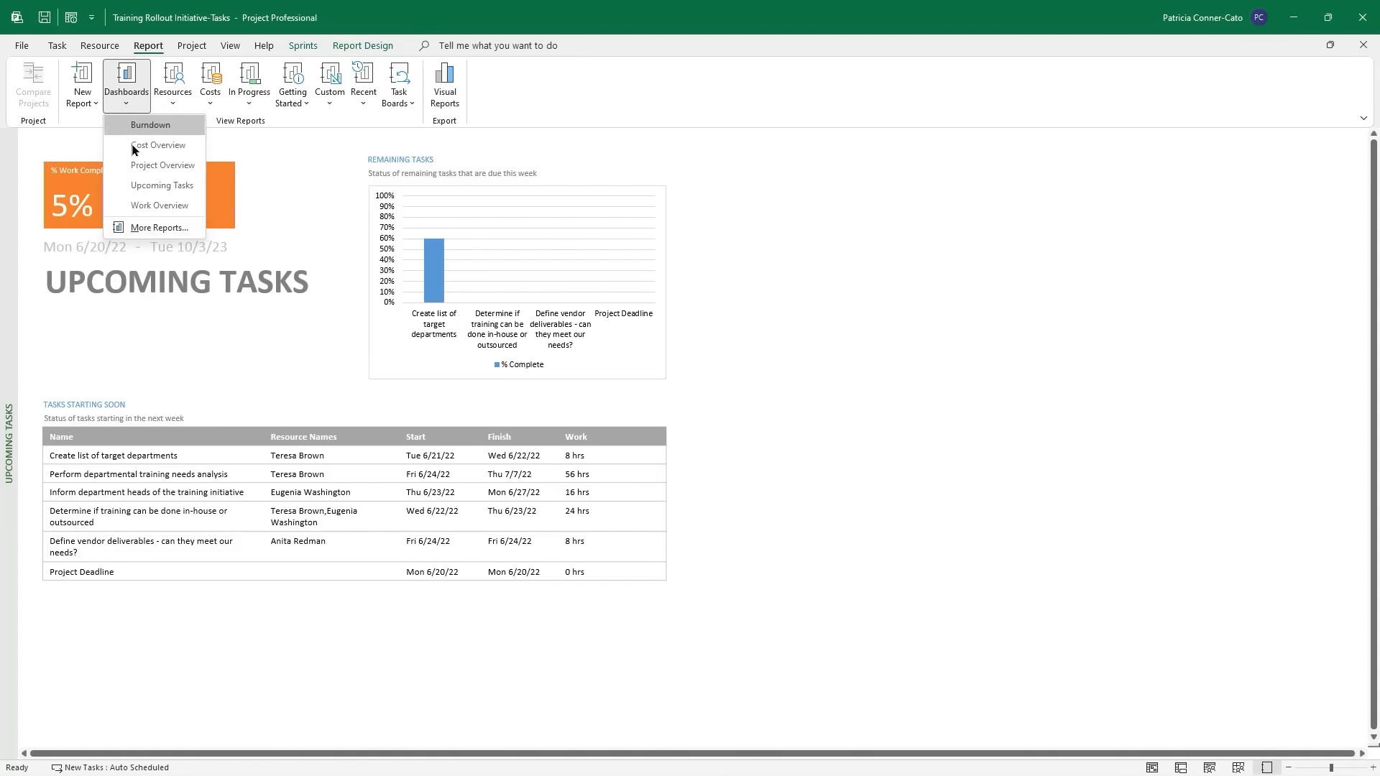
click(164, 209)
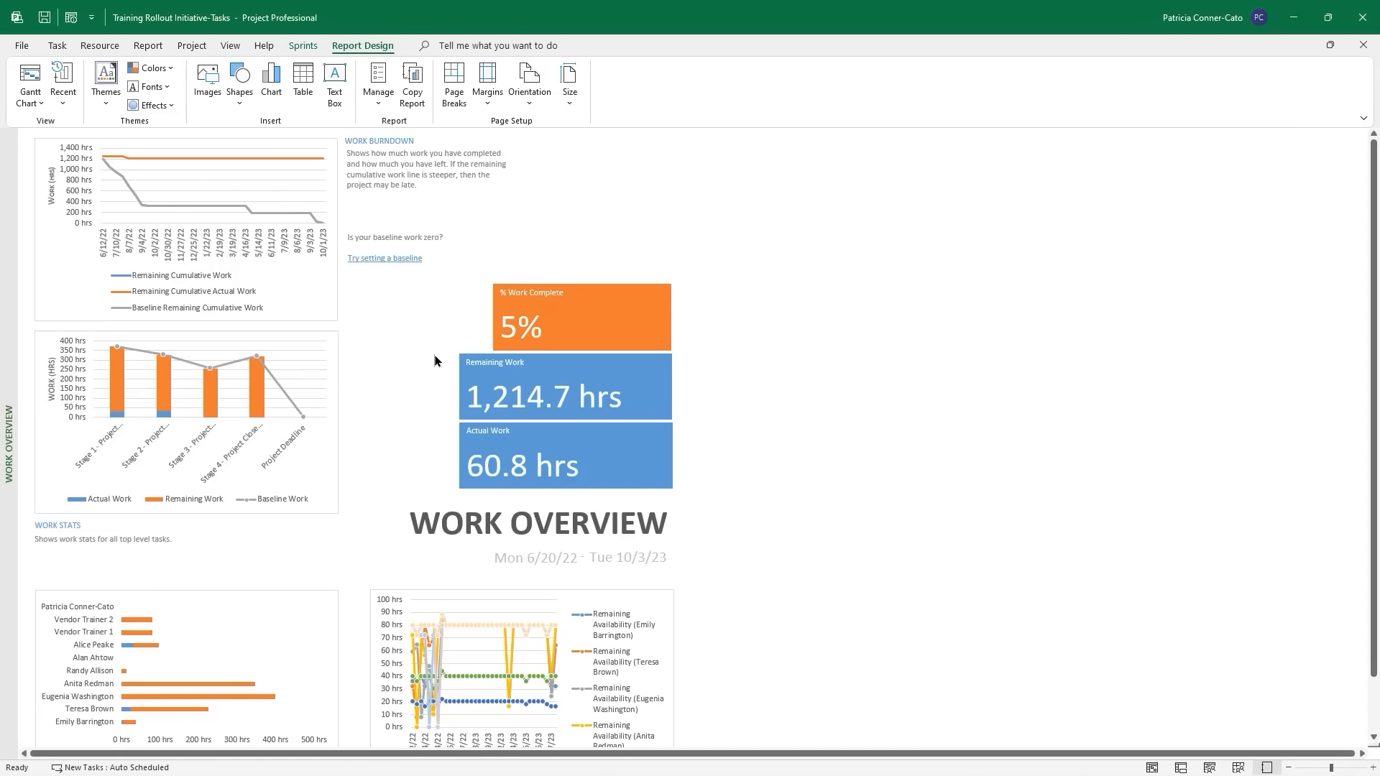
scroll(402, 348, down, 2)
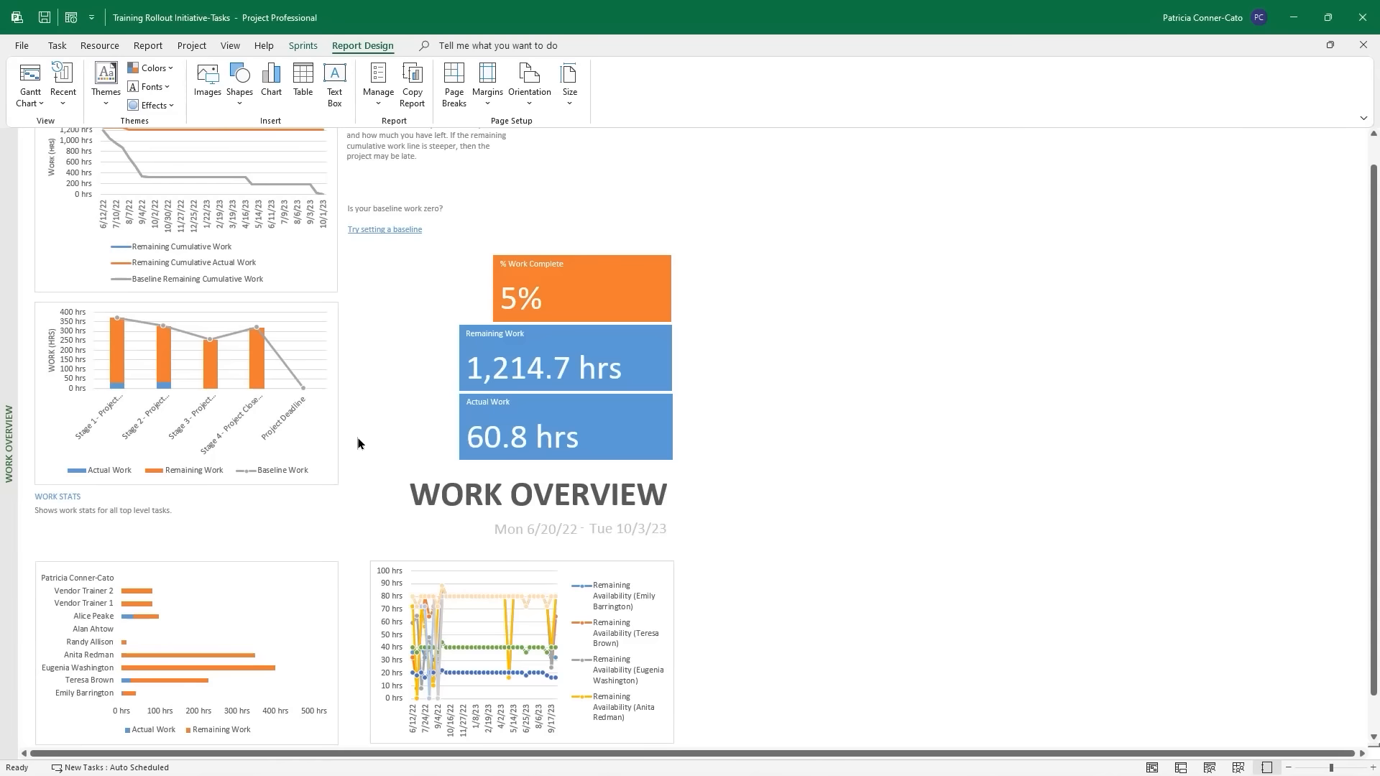
scroll(358, 442, down, 2)
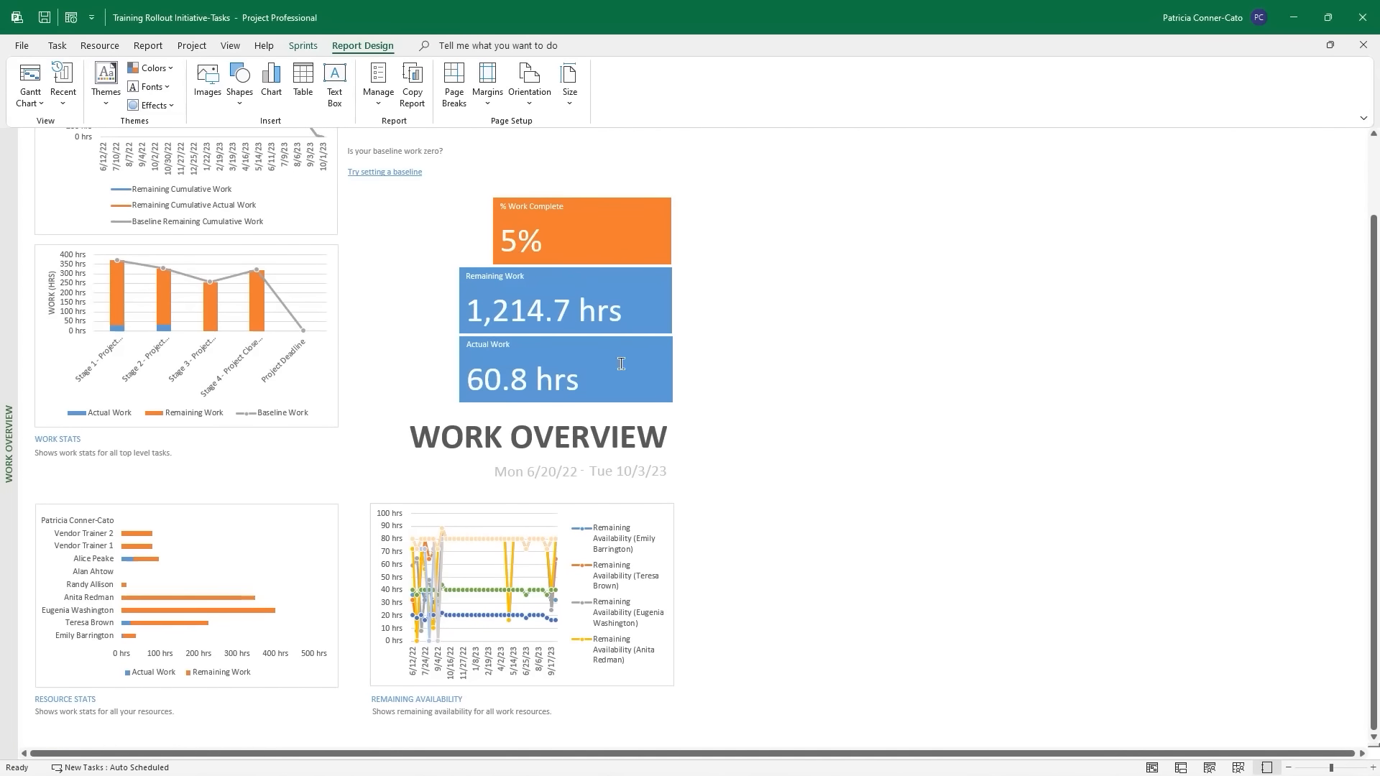
scroll(742, 362, down, 4)
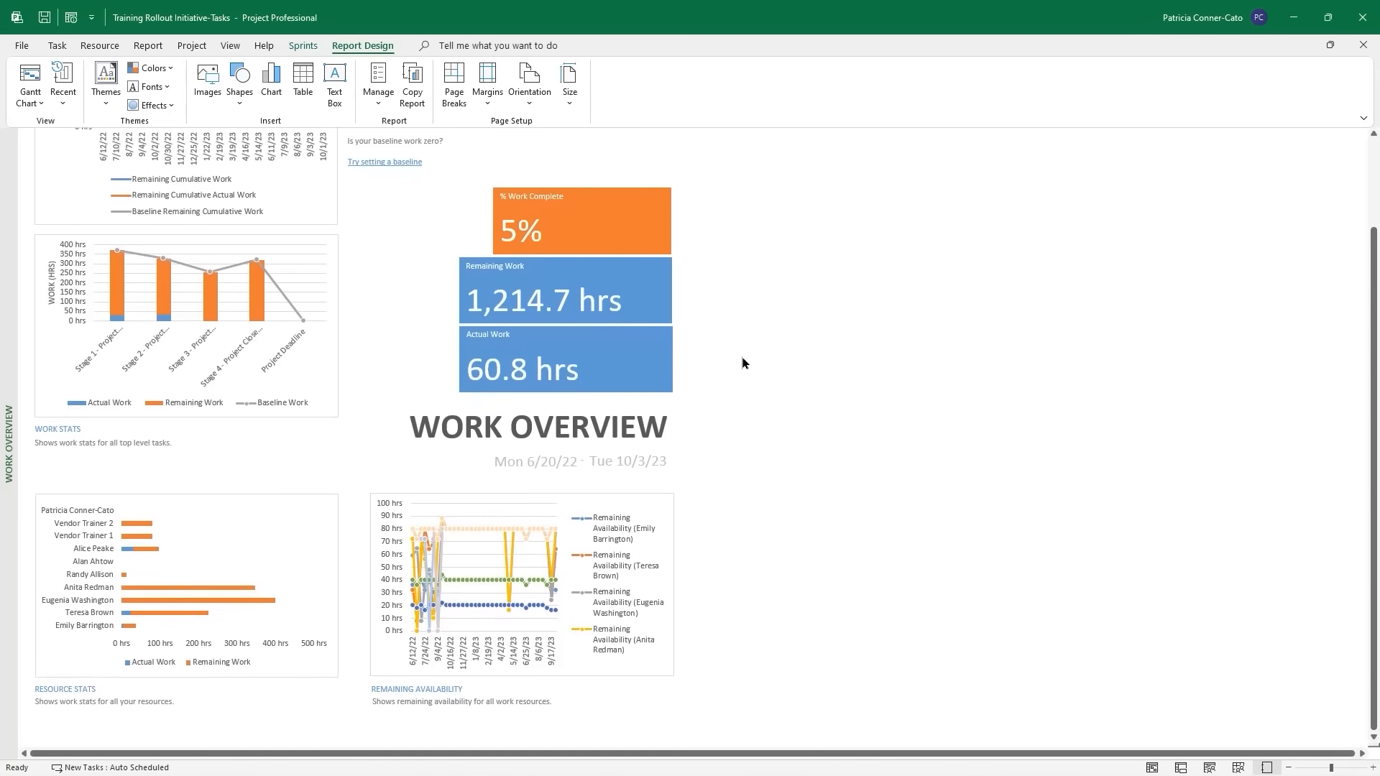
scroll(743, 362, down, 2)
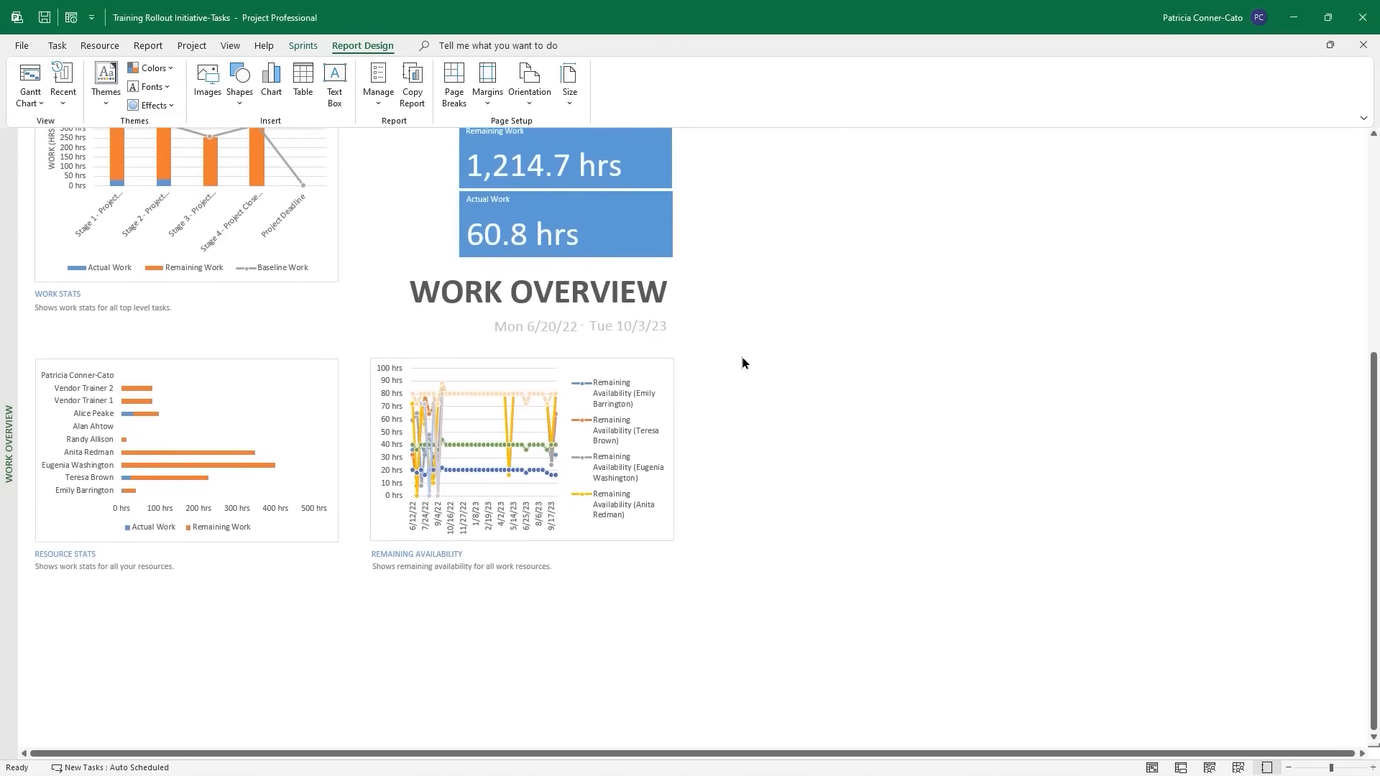
click(176, 388)
click(137, 547)
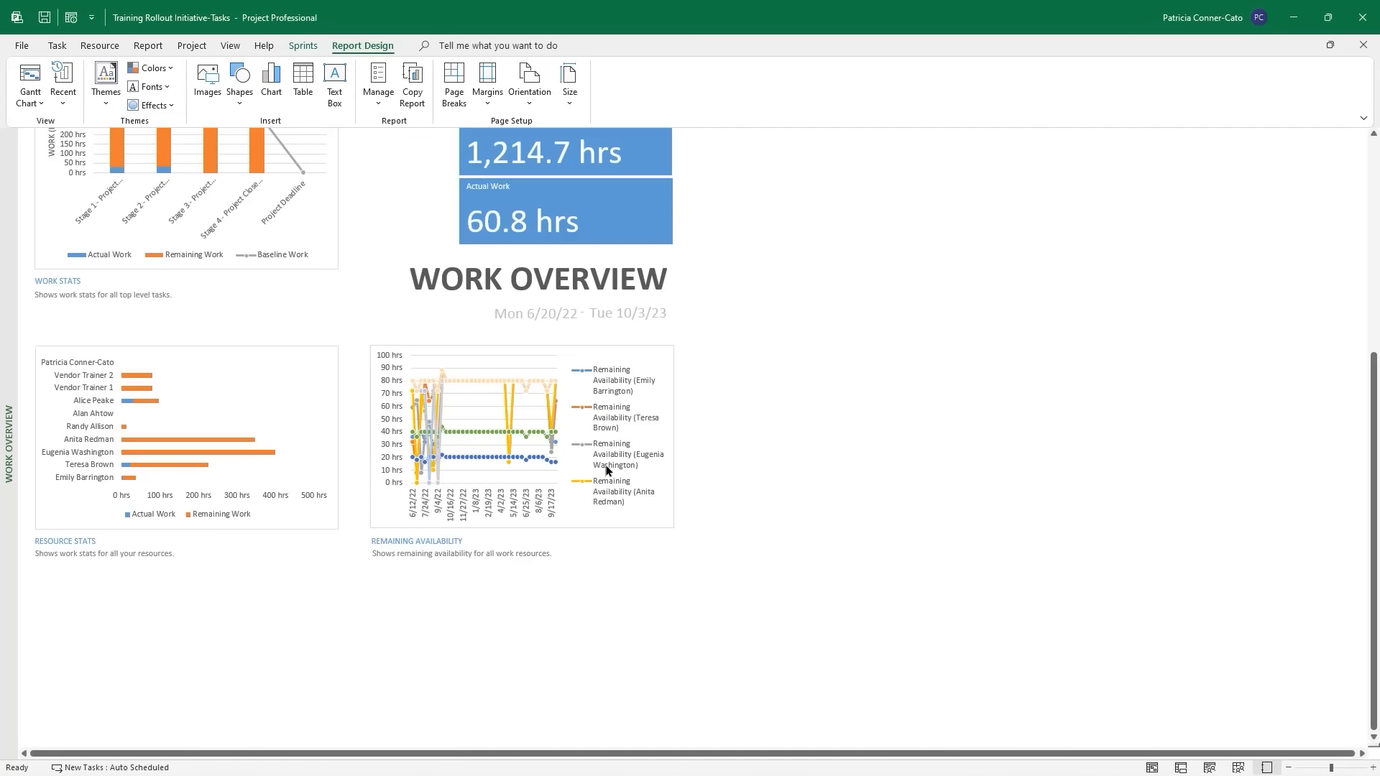
click(653, 434)
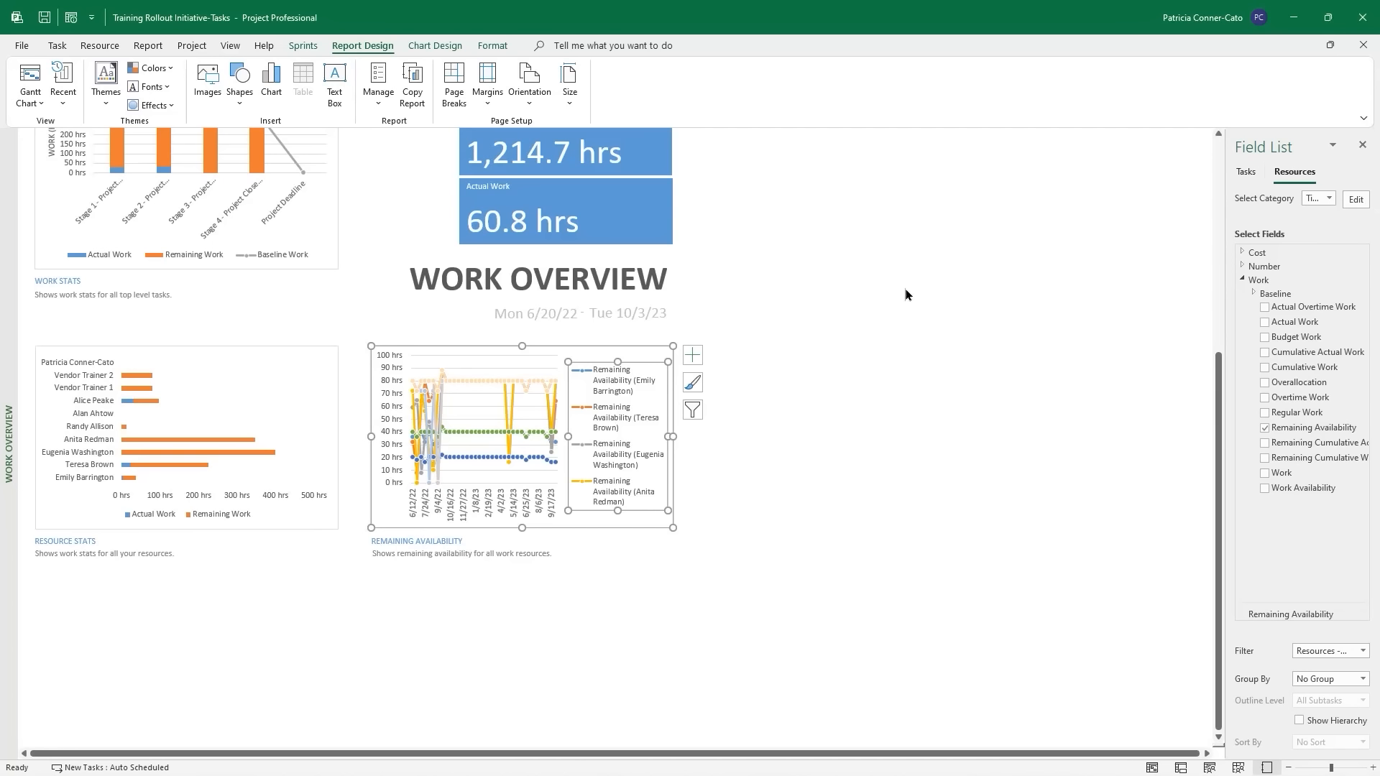
Browse the Dashboards category in the full Reports list and close the list without opening a report.
click(161, 46)
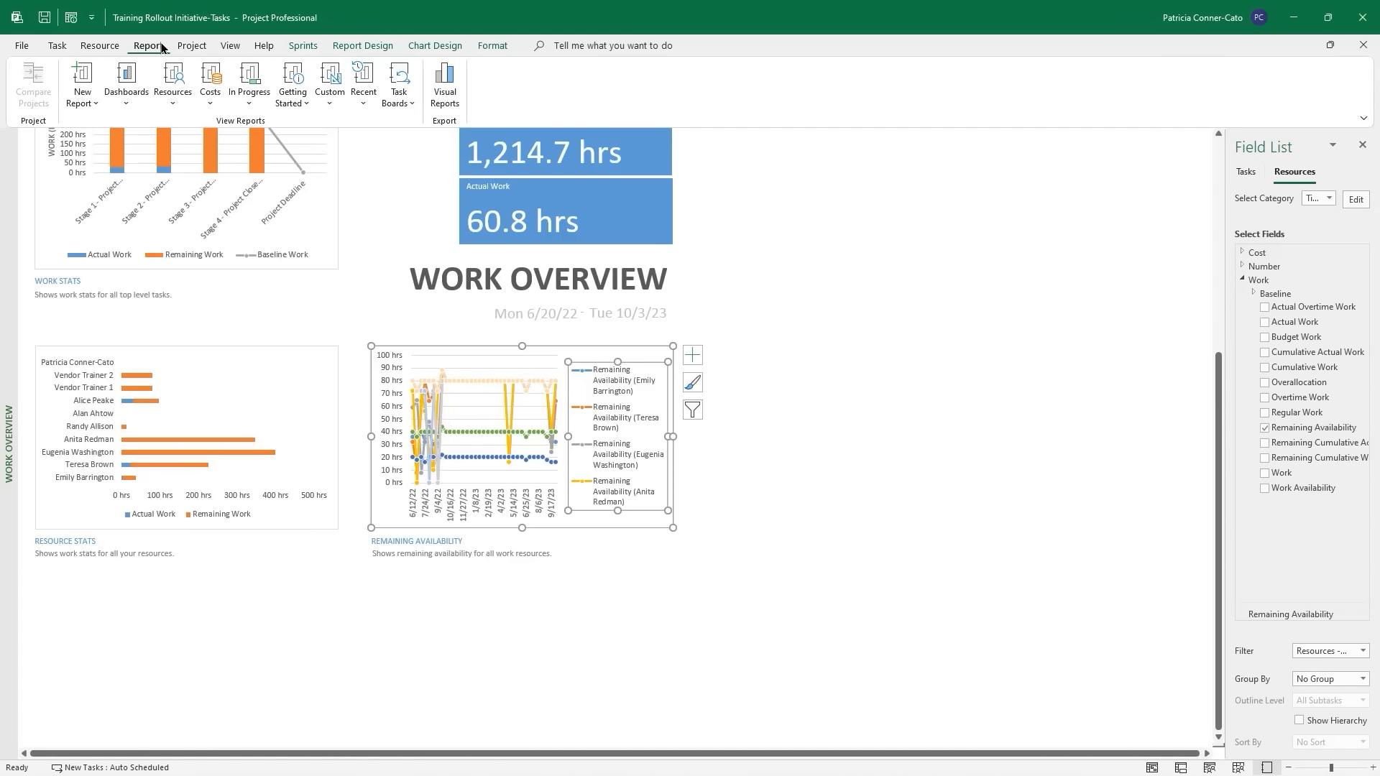
click(126, 102)
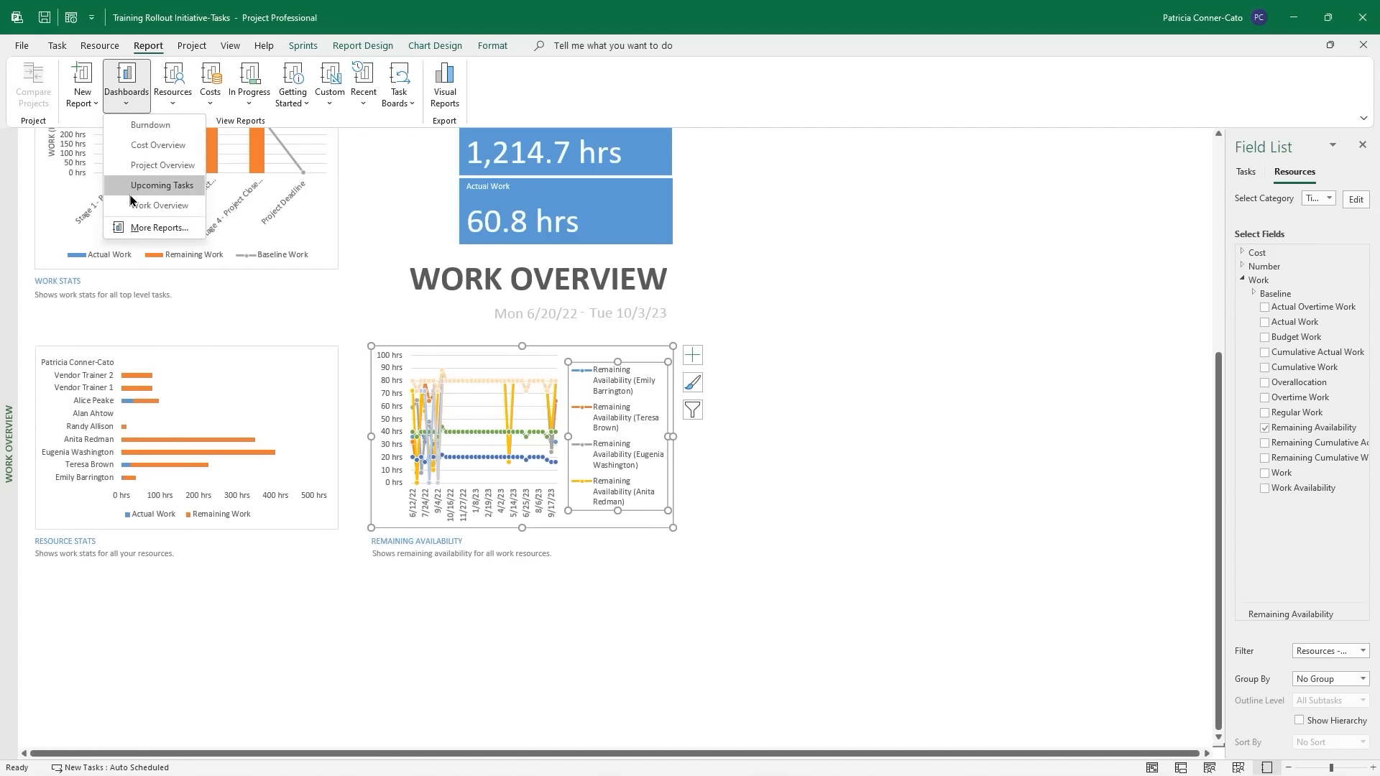
click(145, 229)
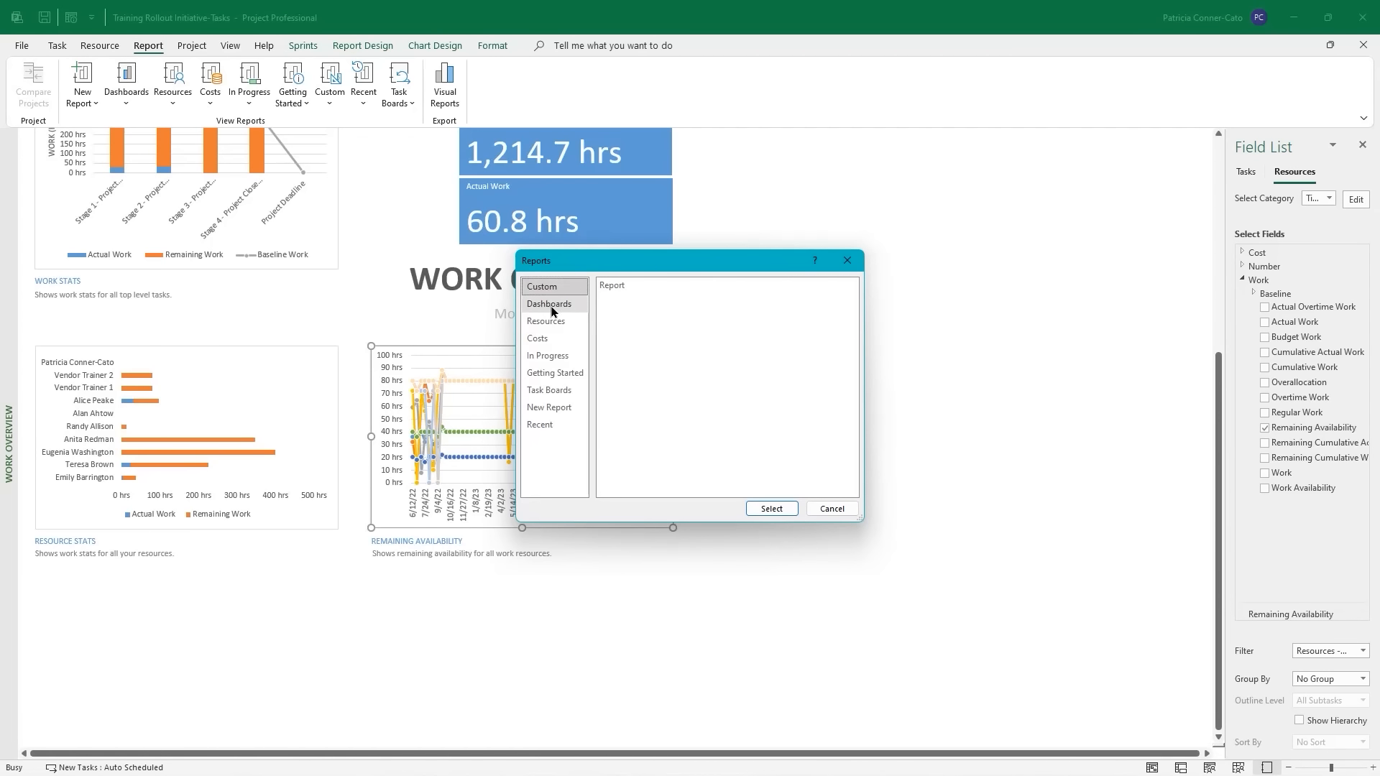
click(552, 310)
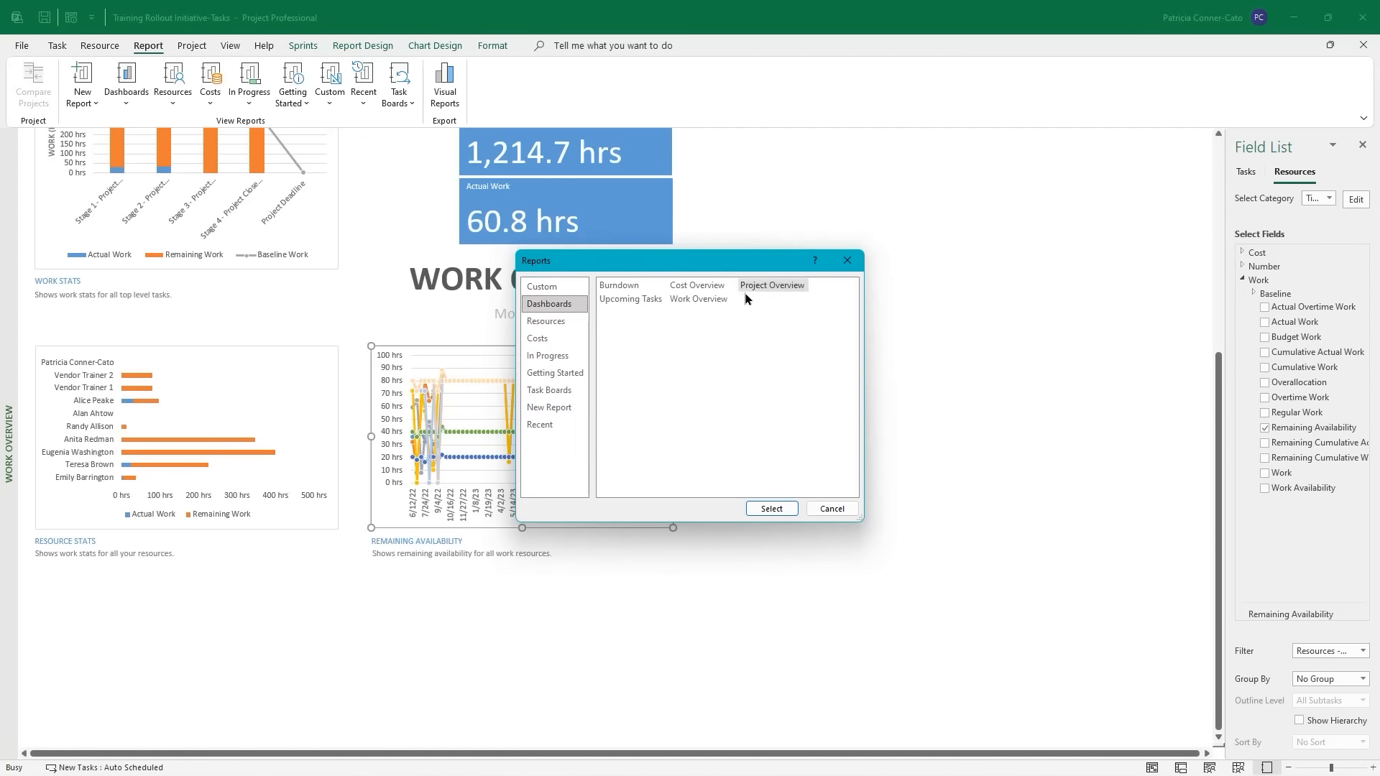
click(695, 300)
click(821, 512)
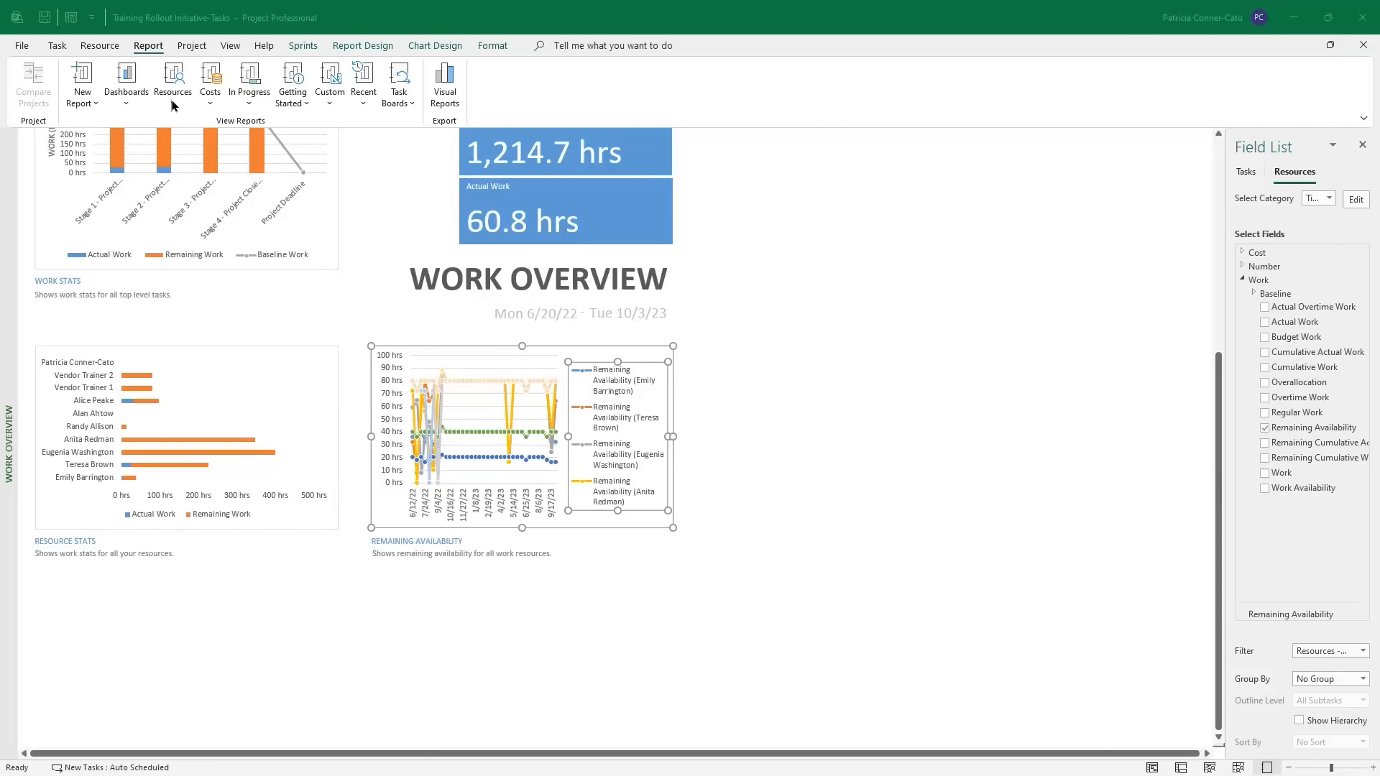
View the Overallocated Resources report, and open the Resource Overview report with its Resource Stats chart selected.
click(172, 105)
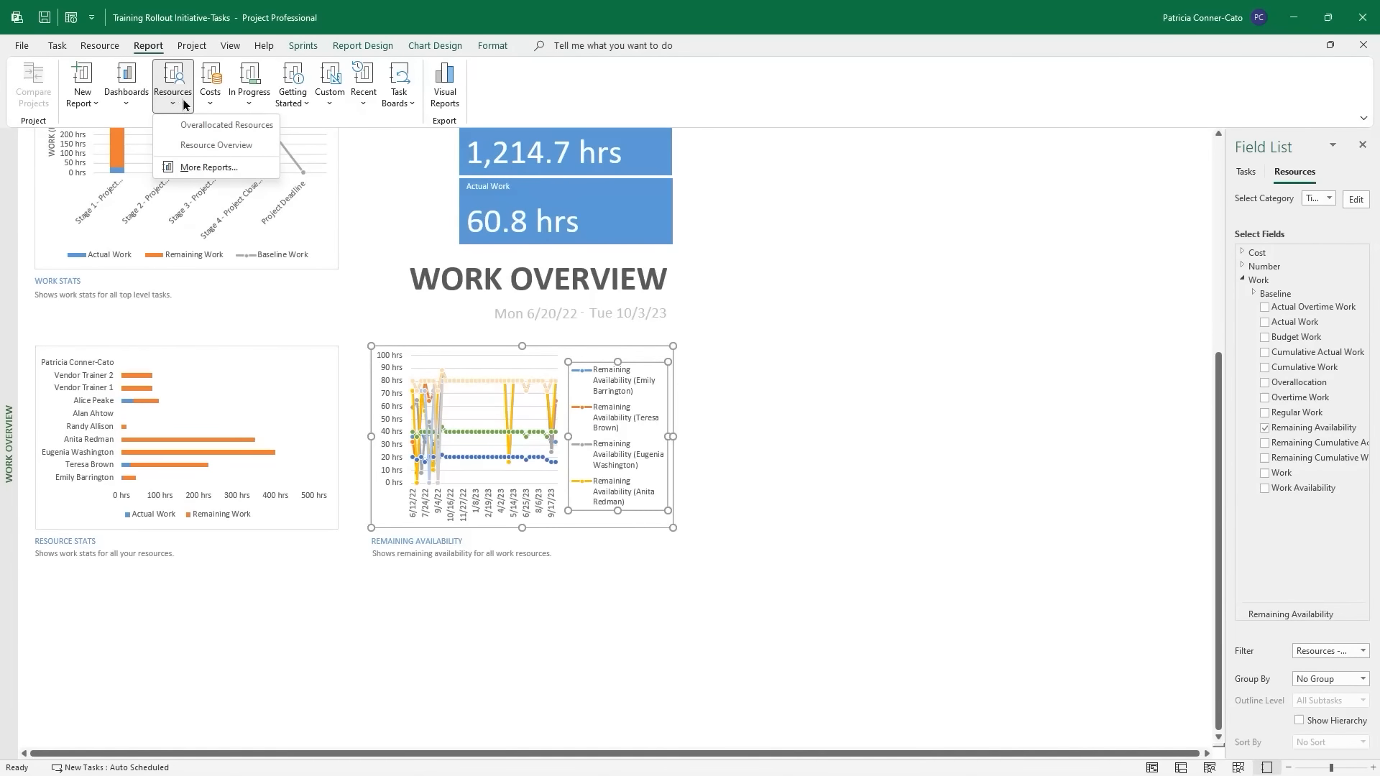
click(220, 128)
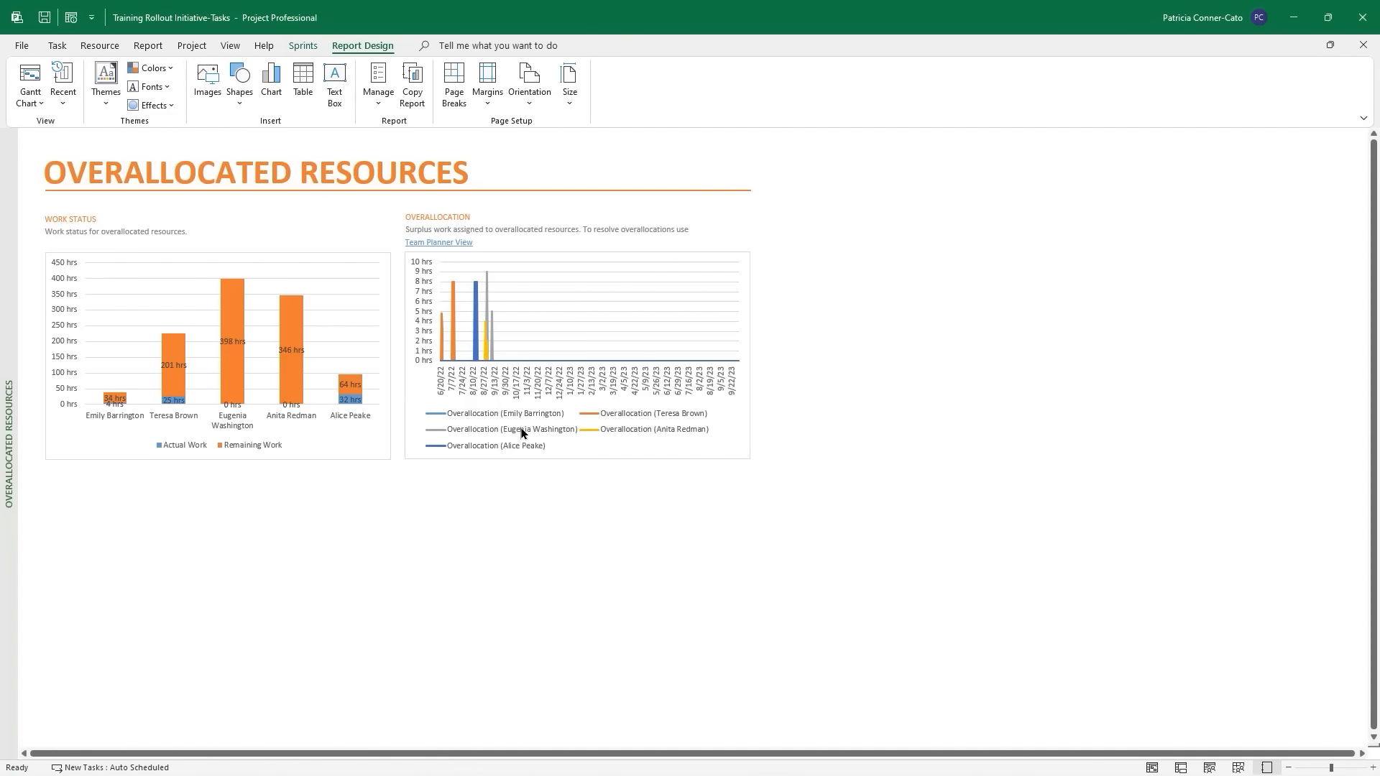
click(148, 46)
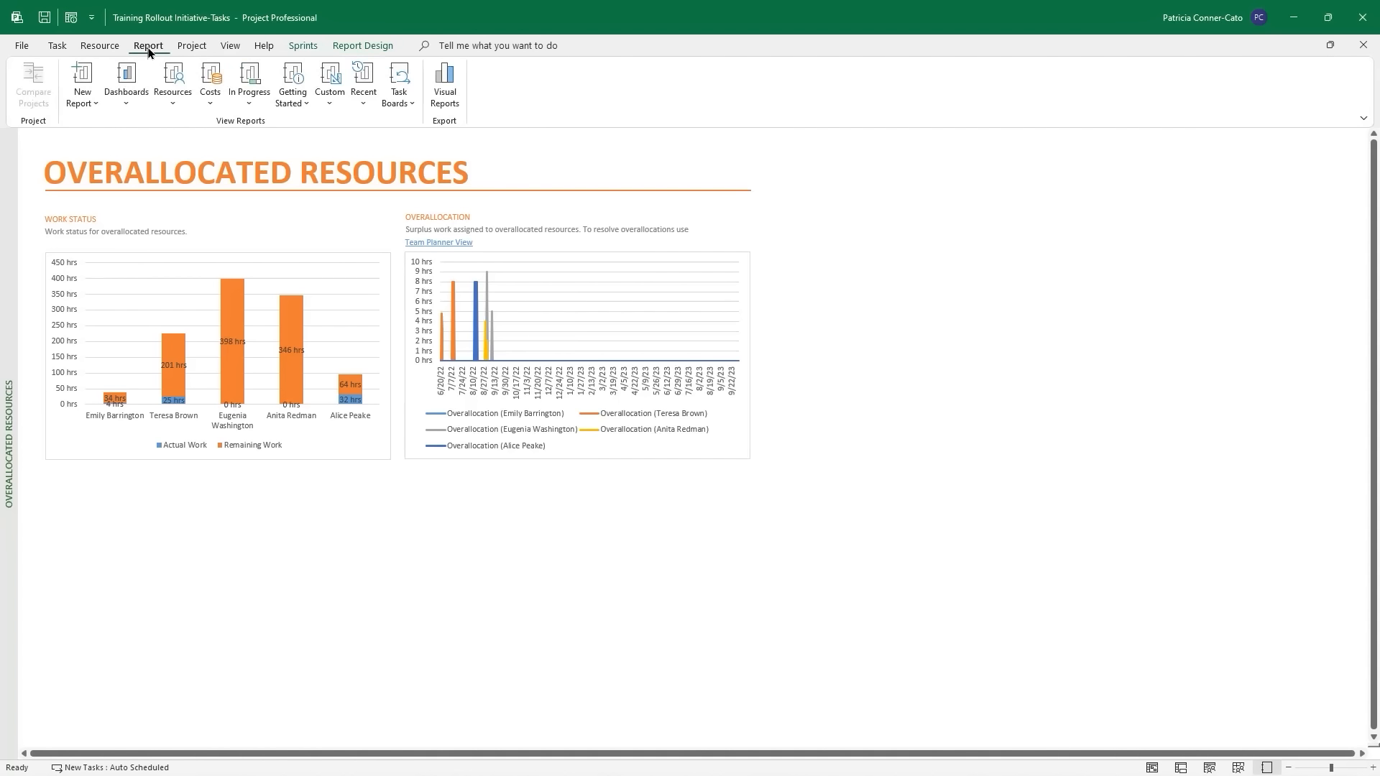
click(174, 99)
click(209, 144)
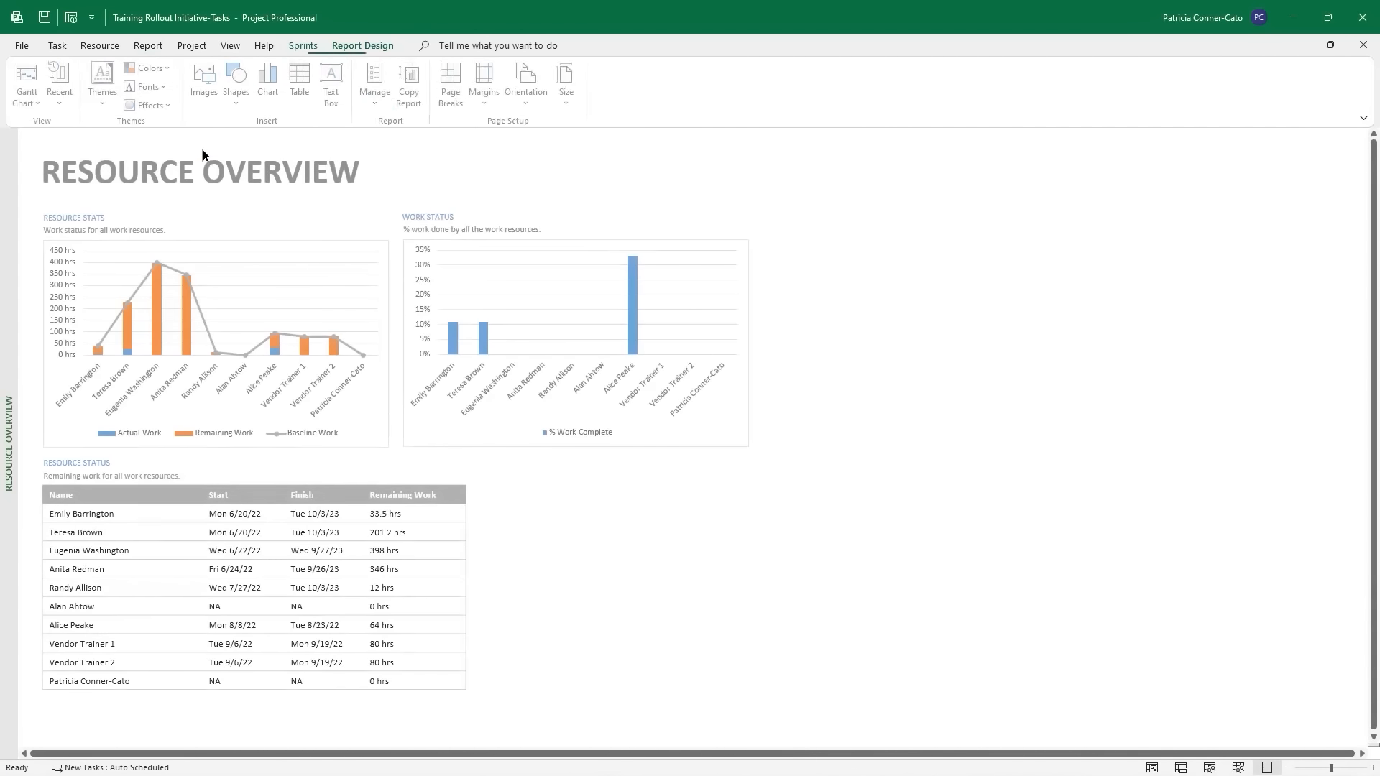
click(201, 252)
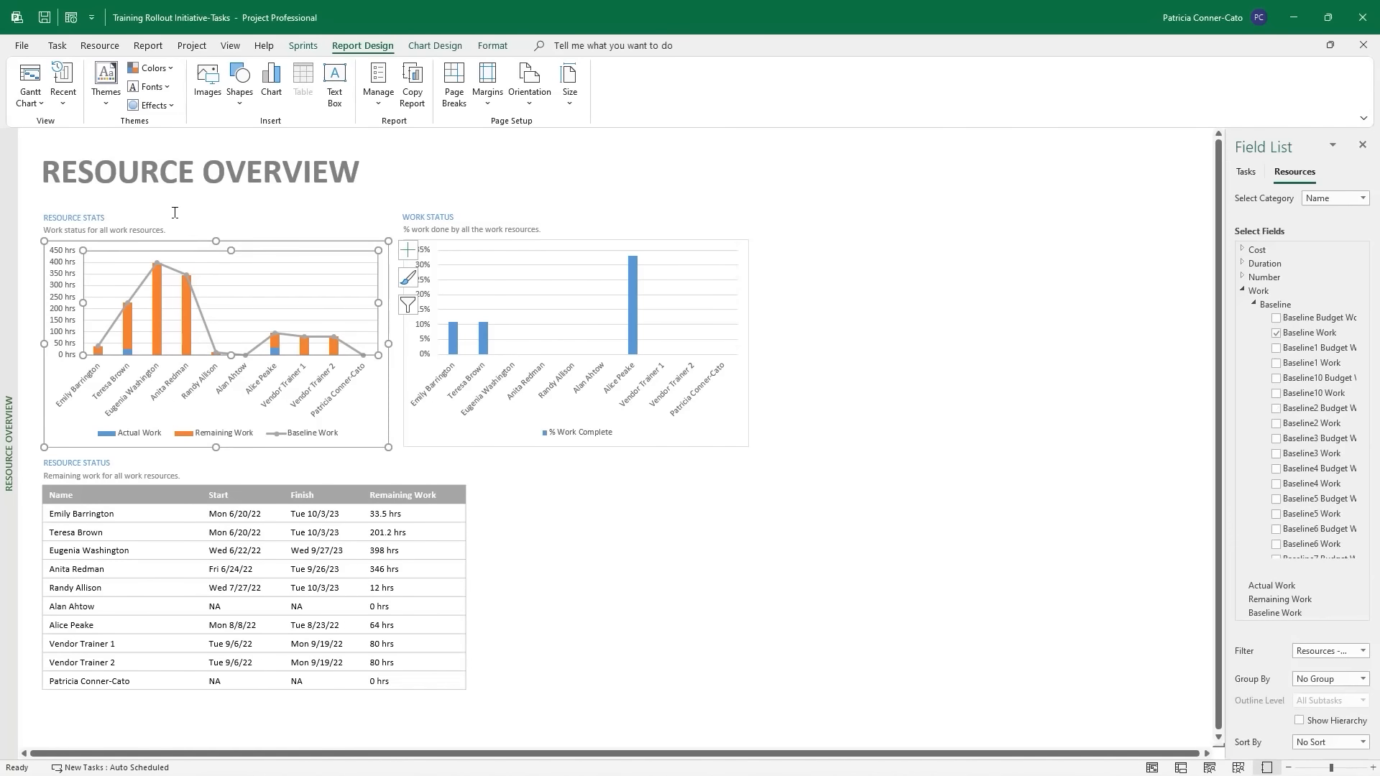
View the Work Status chart's fields in the Resource Overview report, and open the Cash Flow cost report.
click(189, 223)
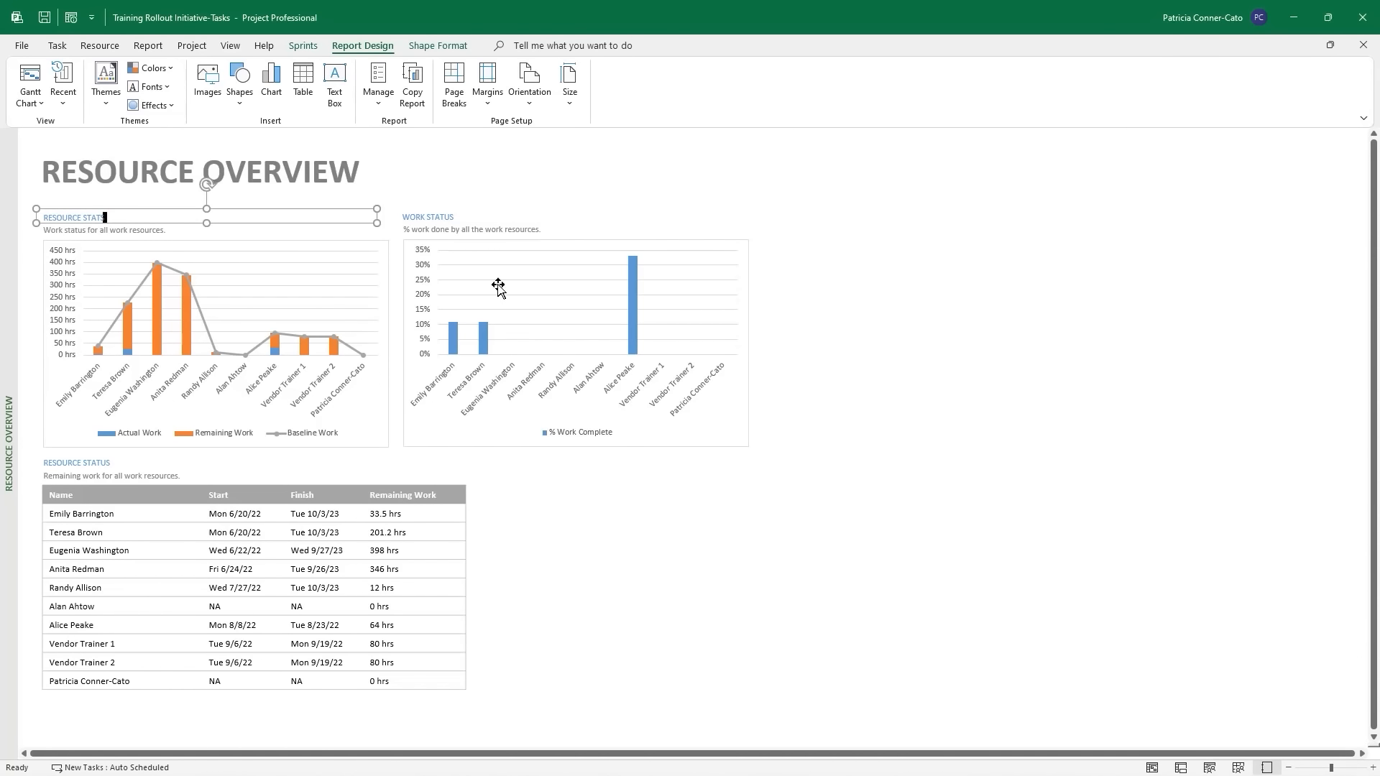
double_click(746, 240)
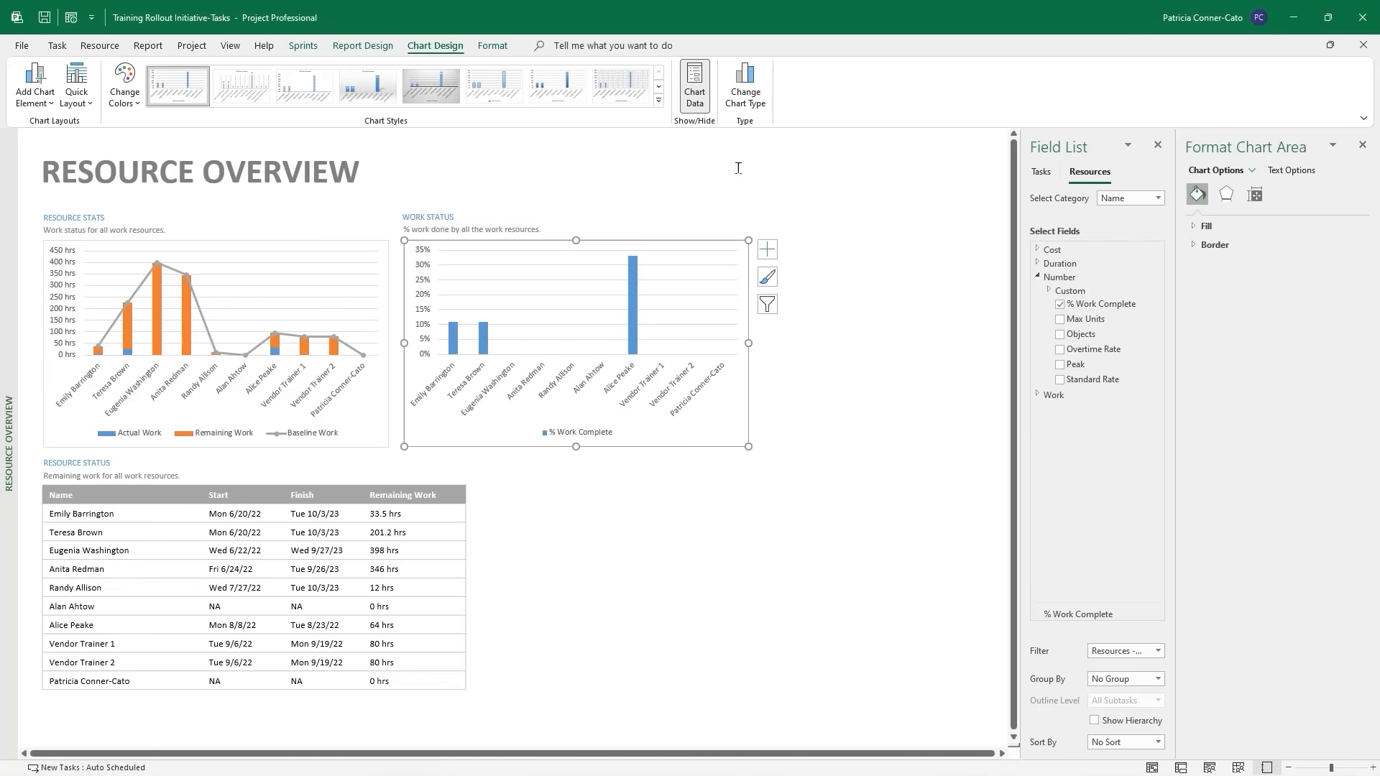
click(146, 46)
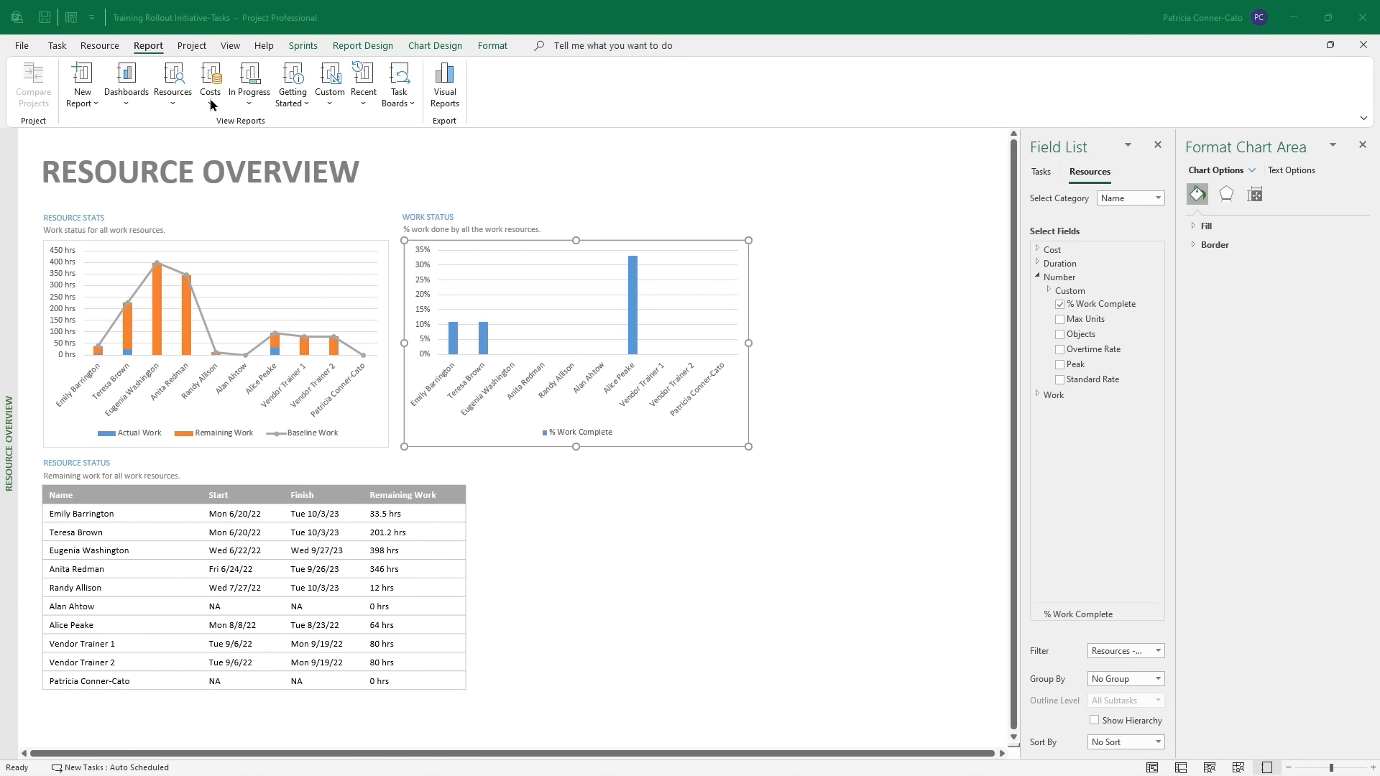
click(210, 105)
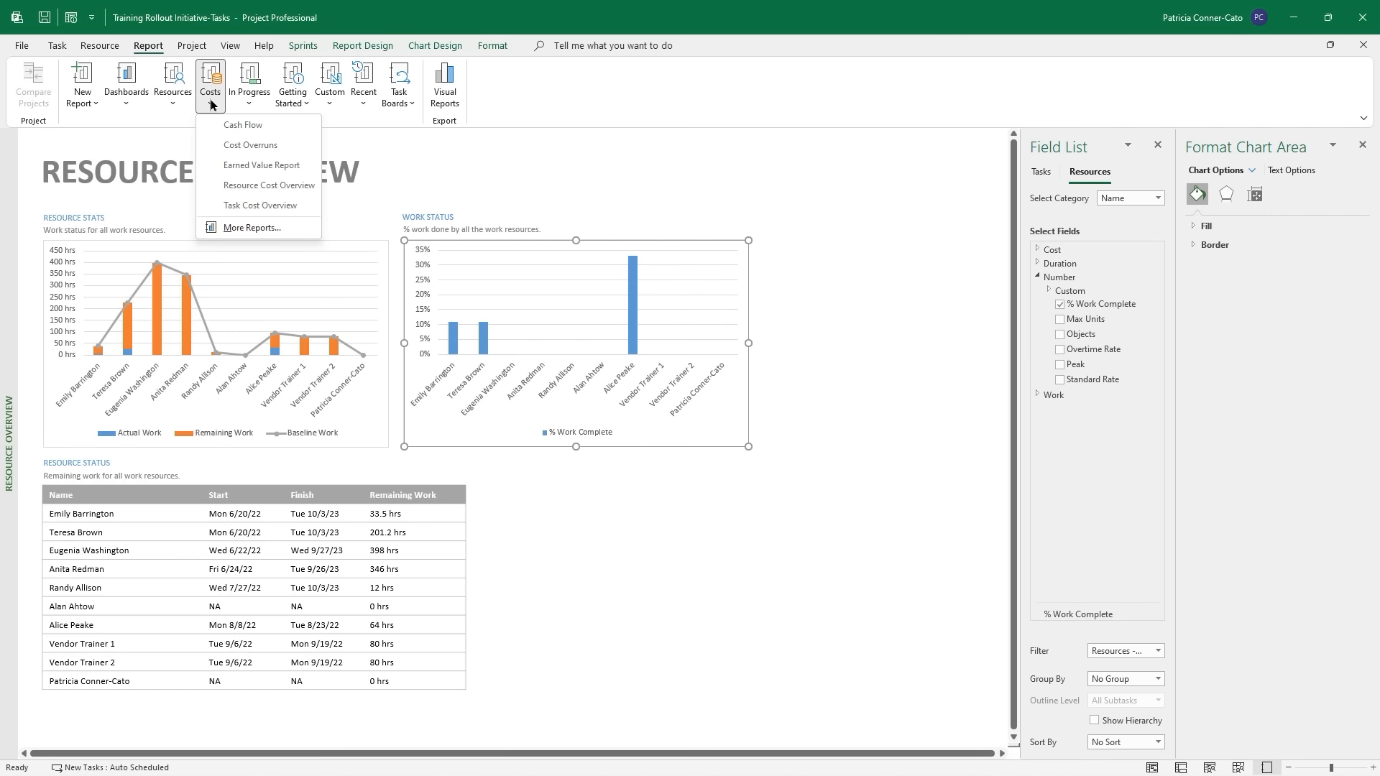
click(240, 125)
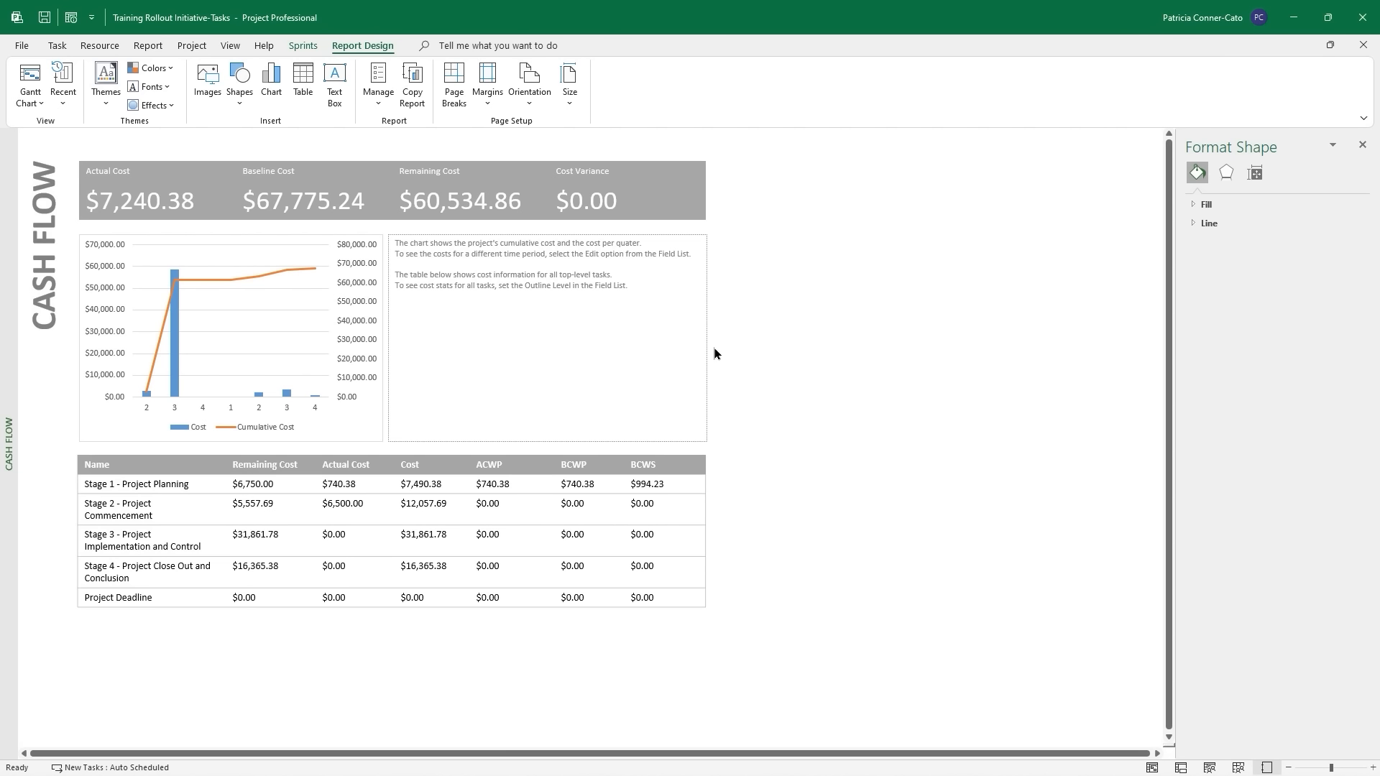
Display the Cash Flow chart's fields in a widened Field List, with the Format Plot Area pane closed.
click(277, 246)
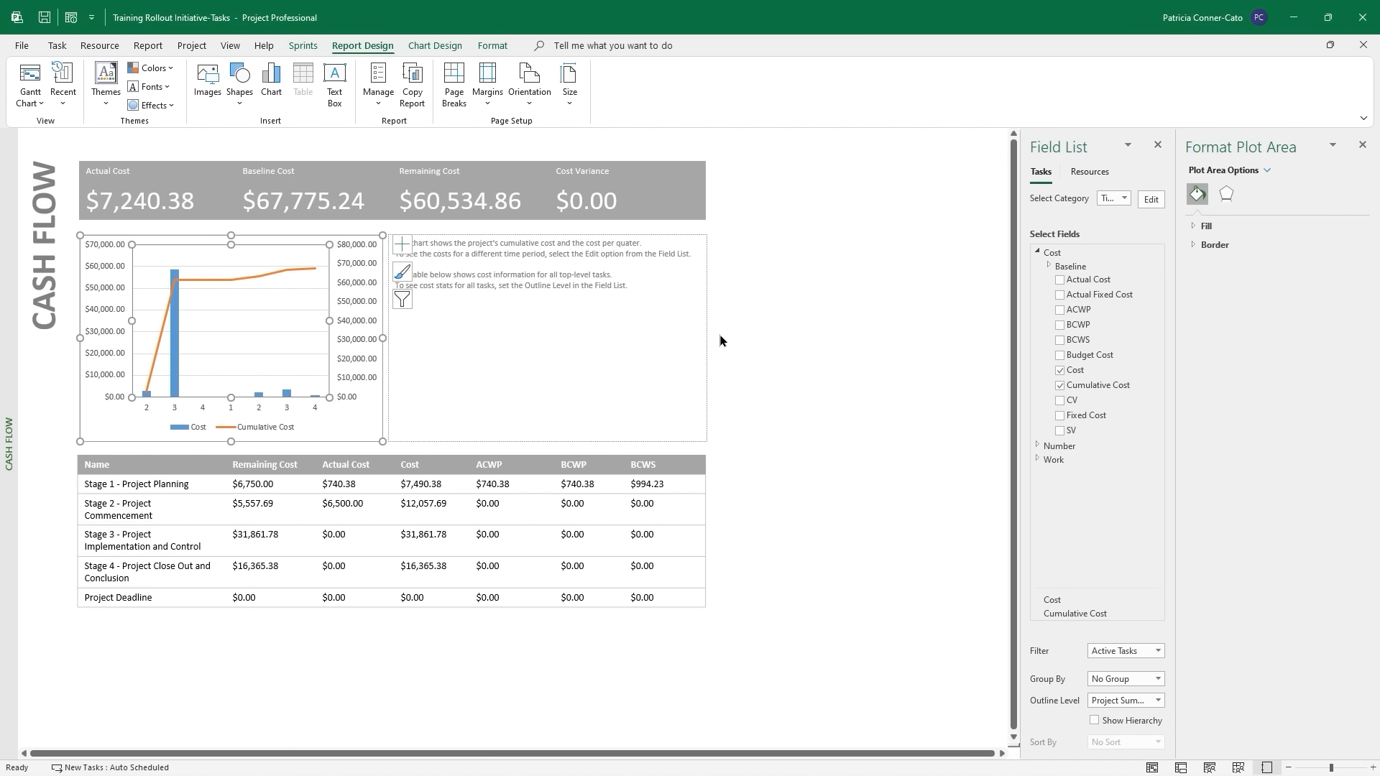
click(1364, 147)
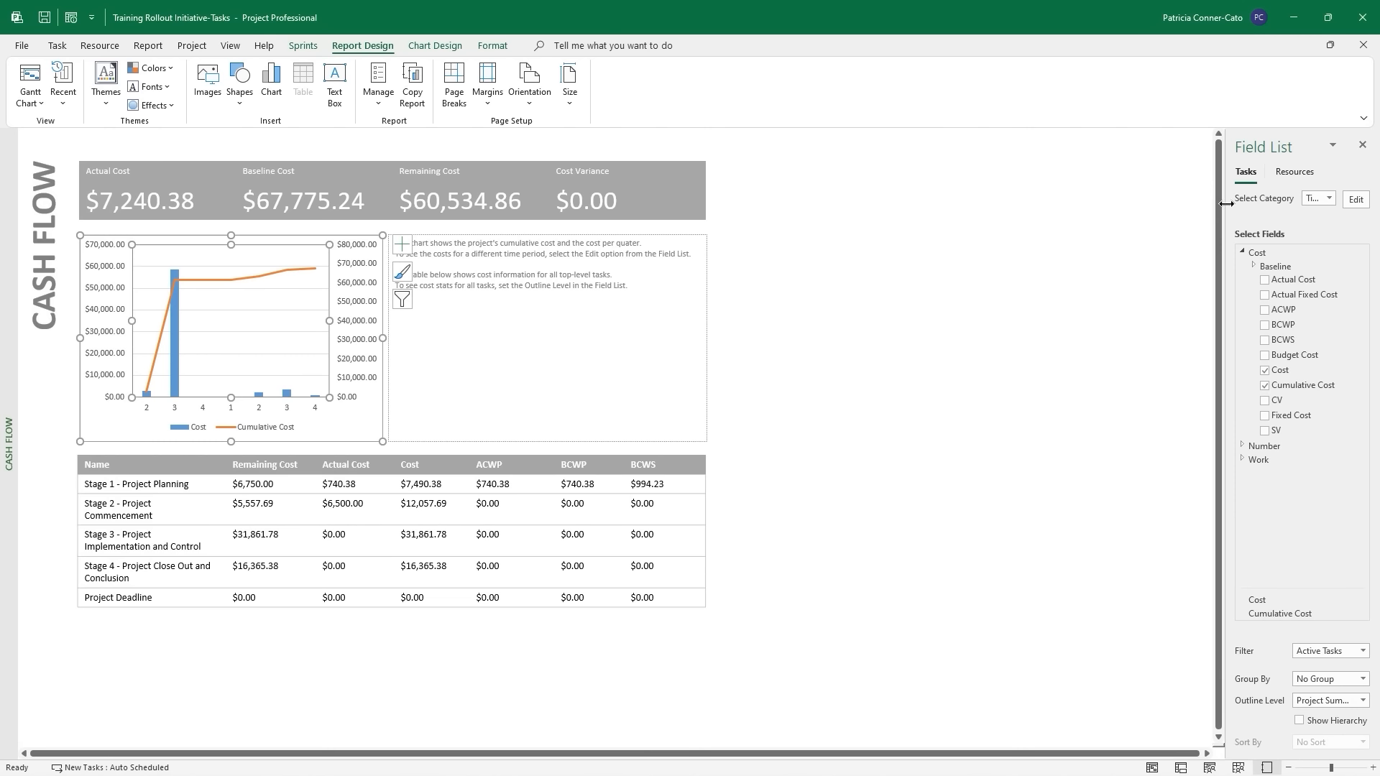
drag(1224, 207, 1105, 237)
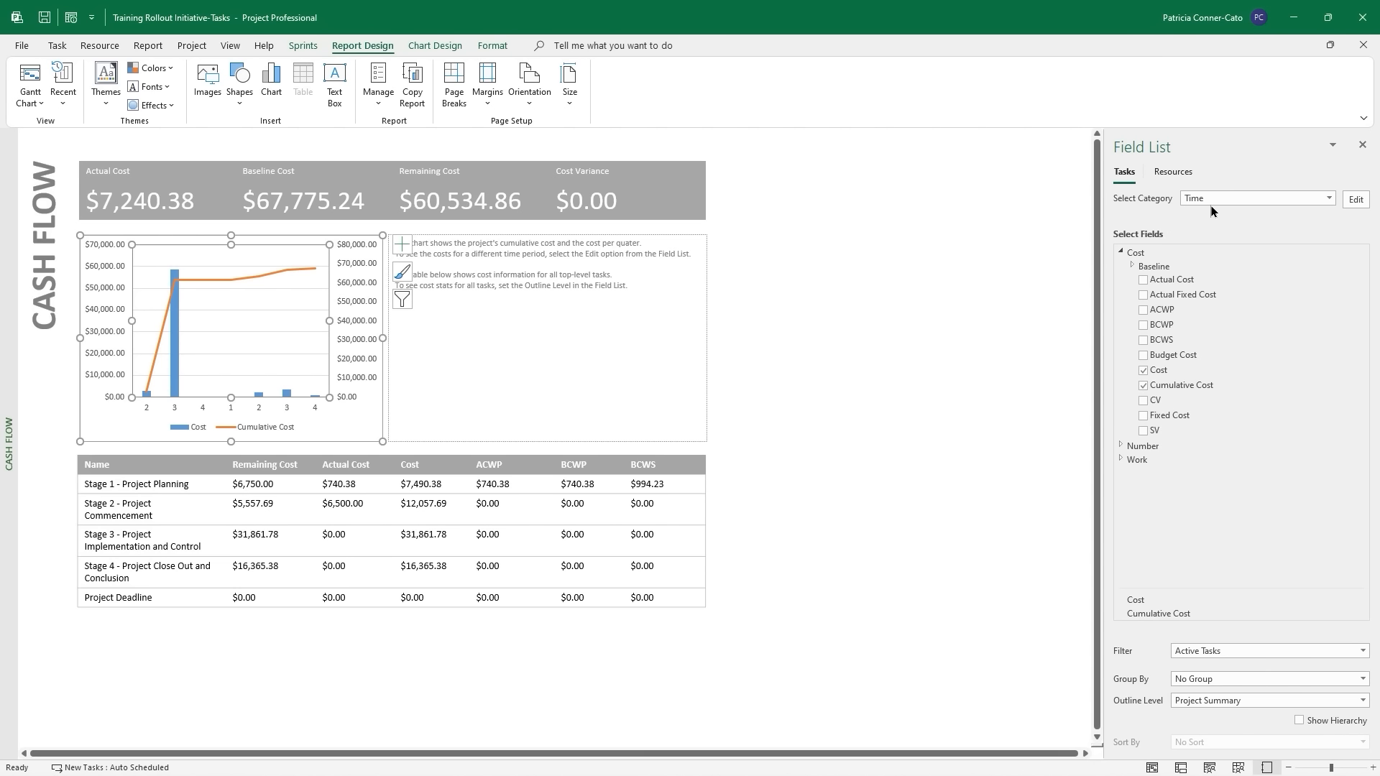
Set the Cash Flow chart's timescale units to Weeks.
click(1357, 202)
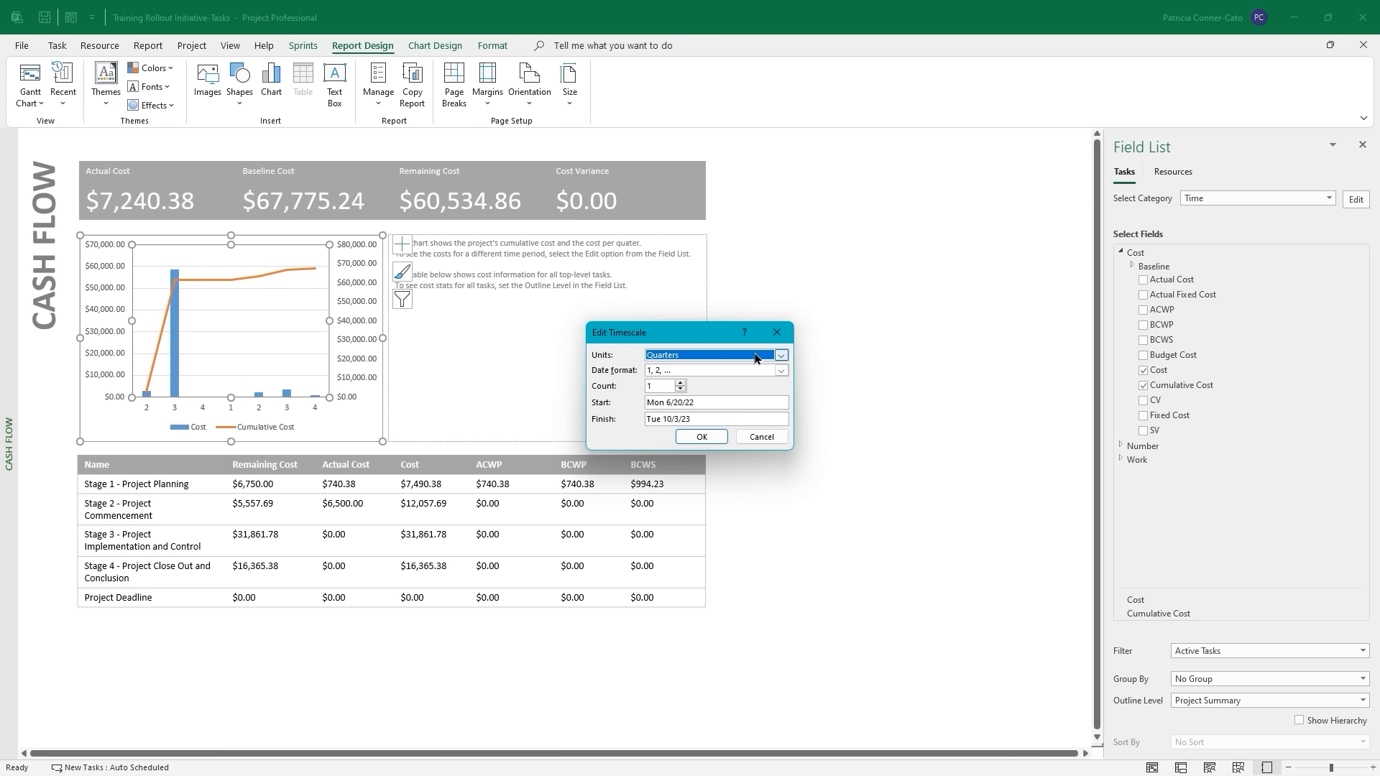
click(780, 356)
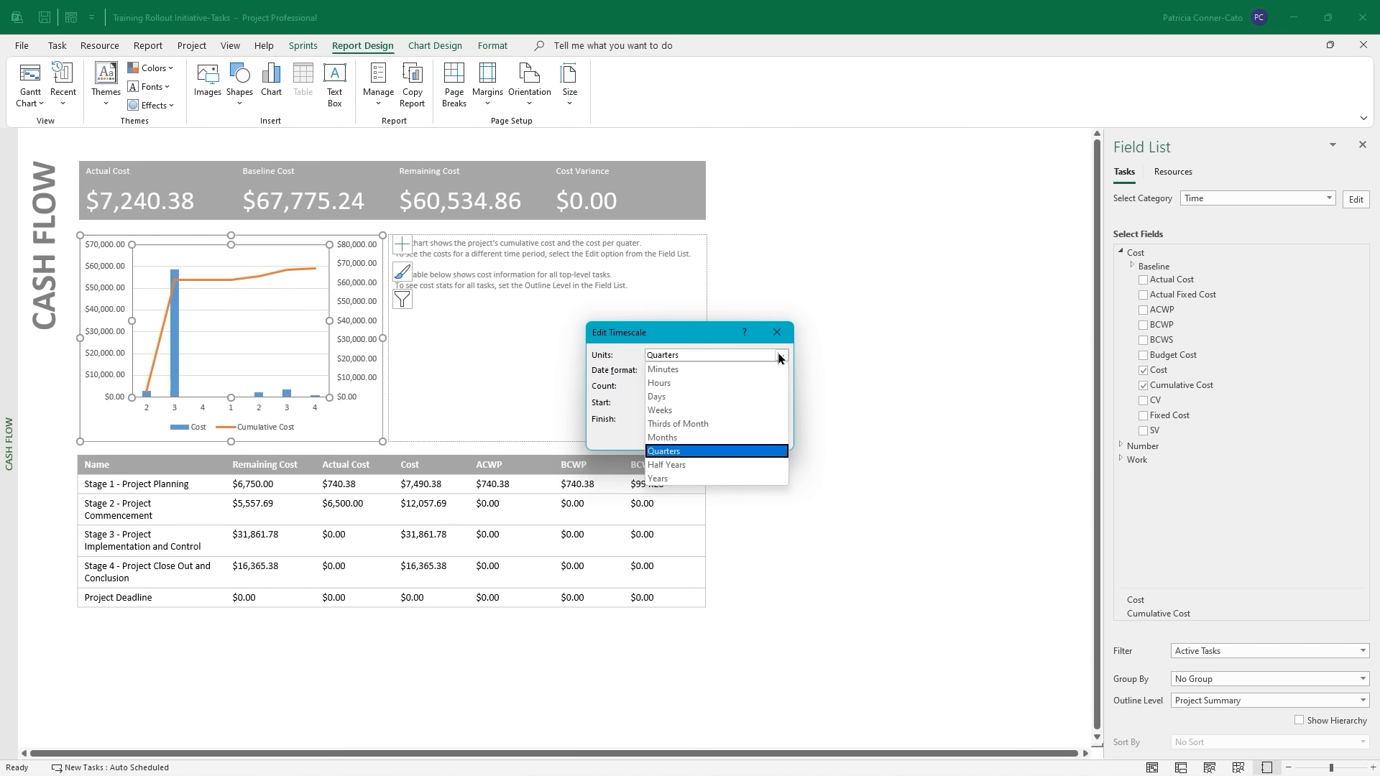
click(698, 410)
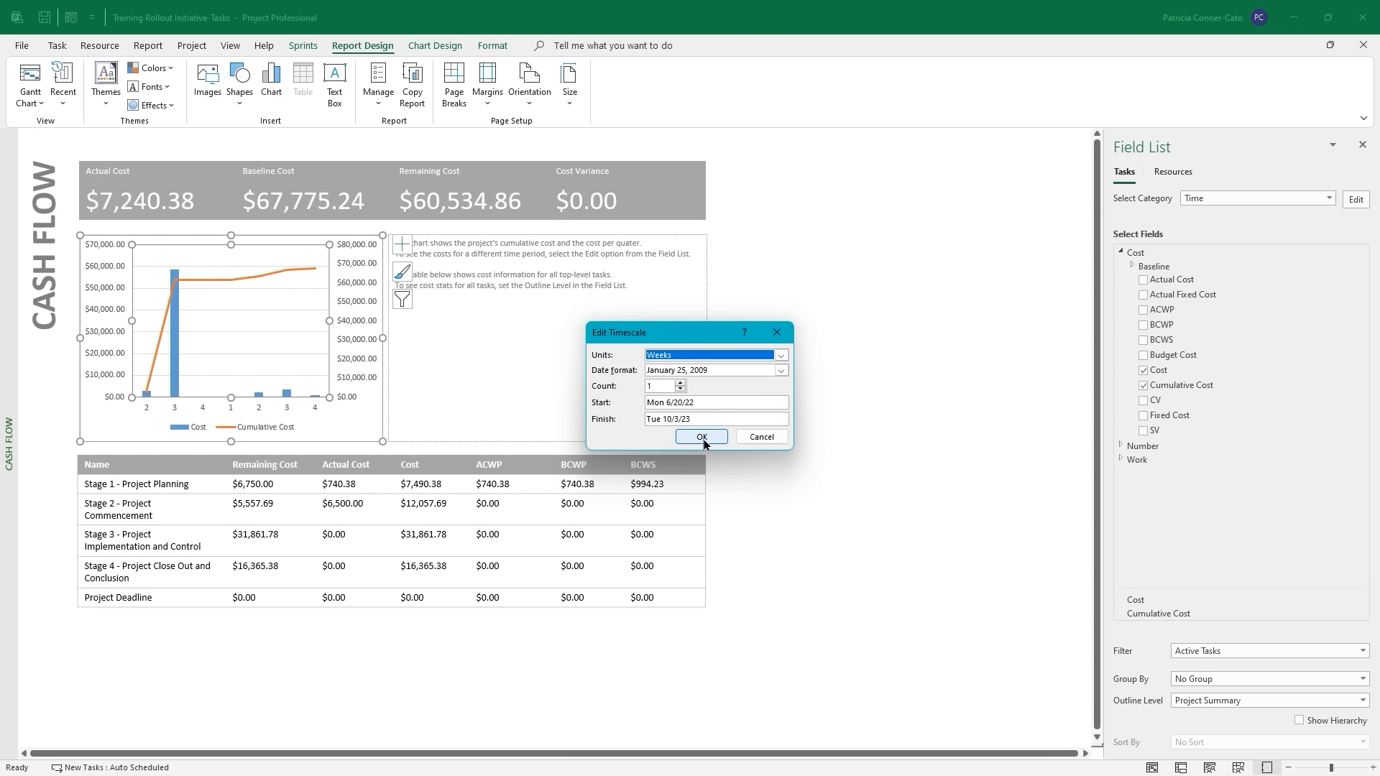
click(703, 437)
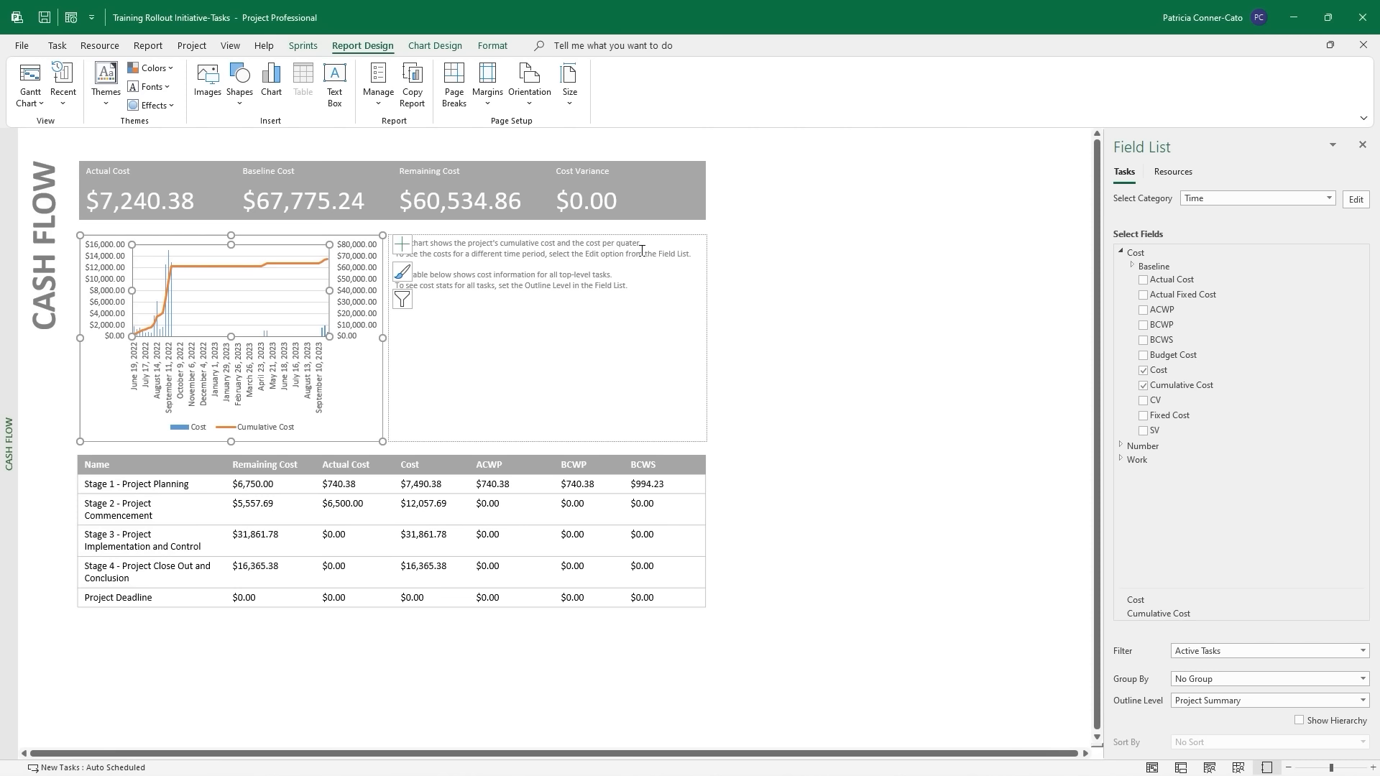
Set the Cash Flow chart's timescale units to Quarters with the date format Q1, Q2, ..., and select the explanatory text box beside the chart.
click(1356, 200)
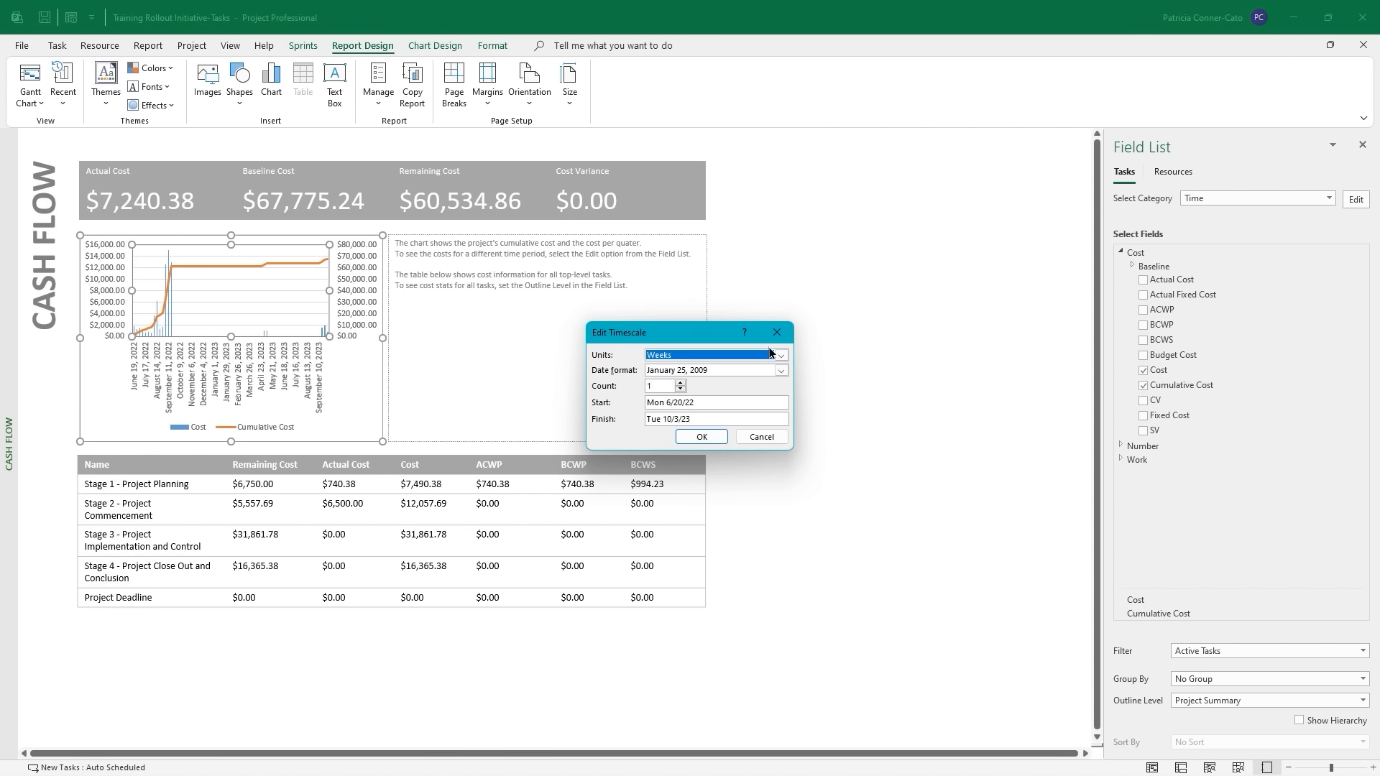
click(778, 356)
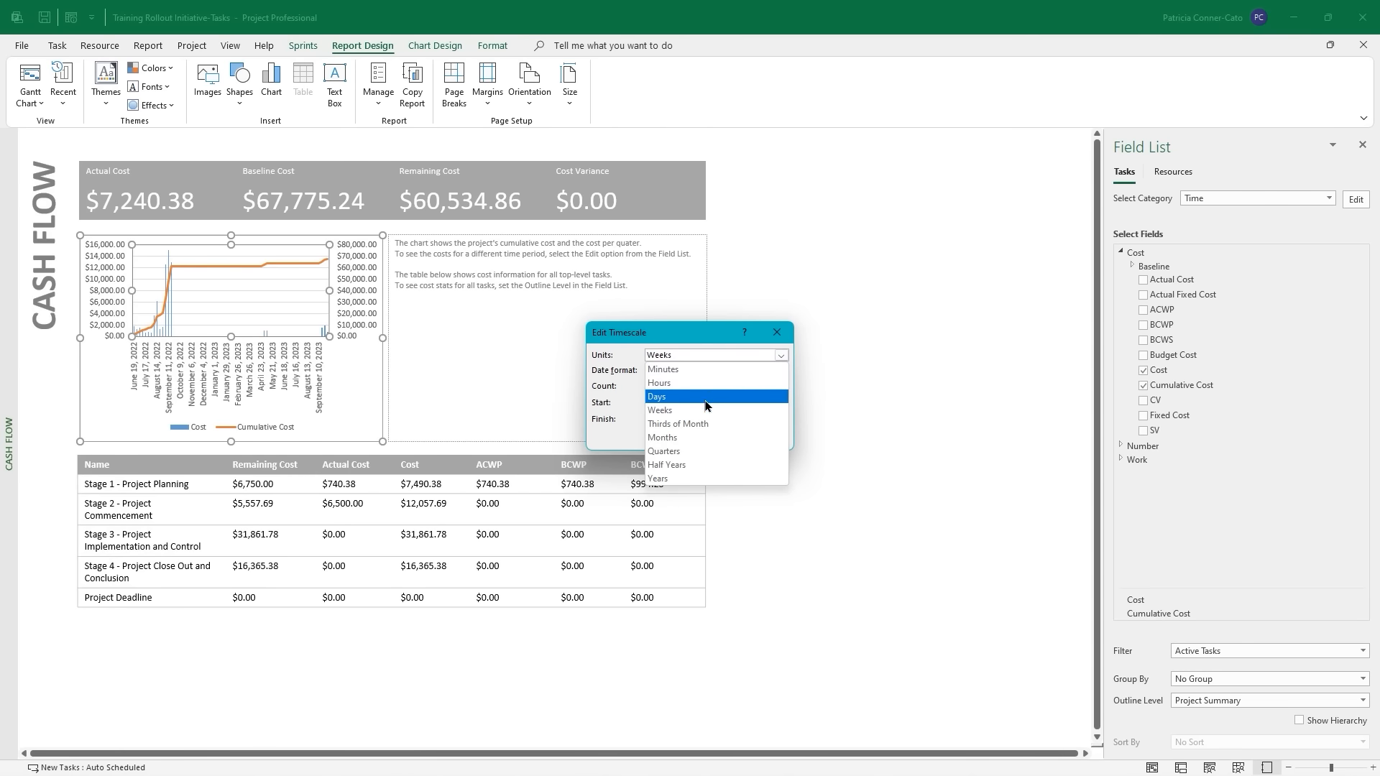
click(693, 451)
click(781, 371)
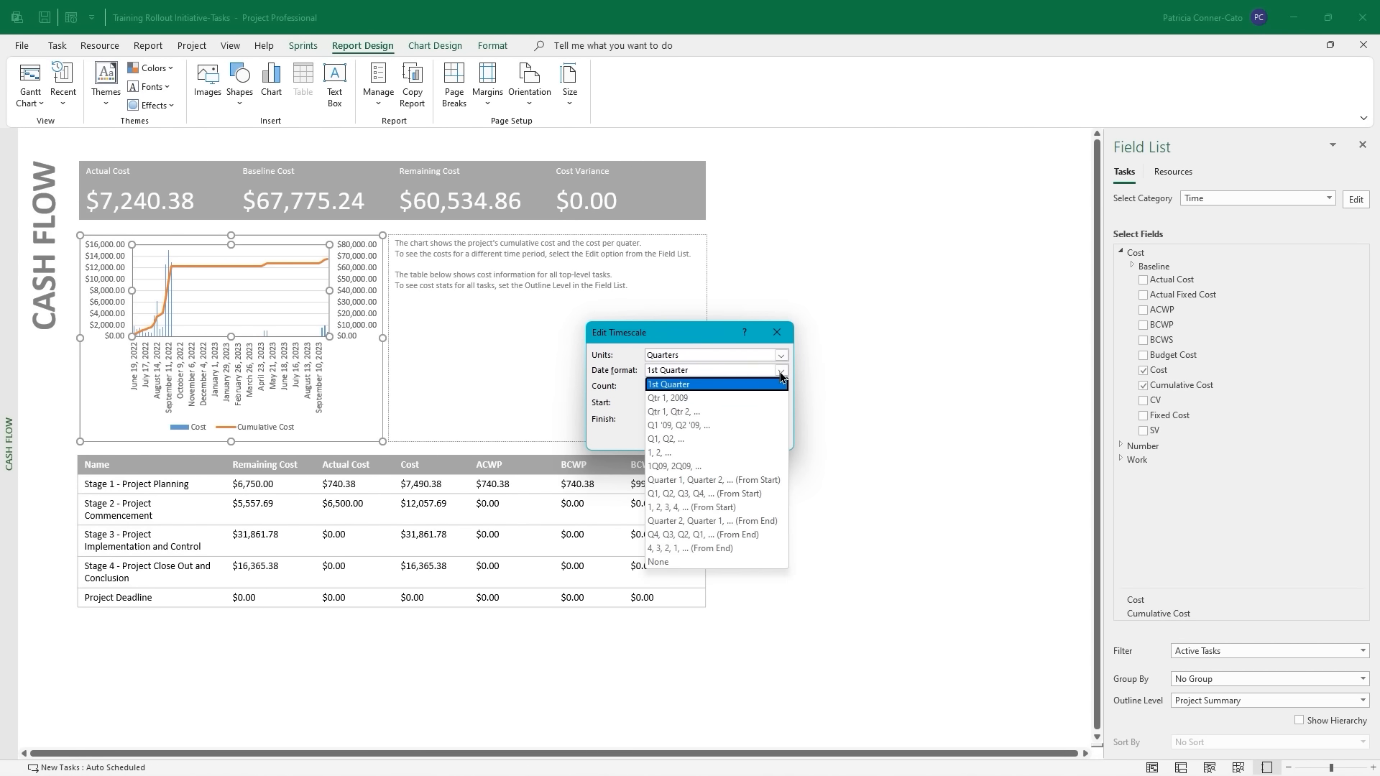
click(676, 440)
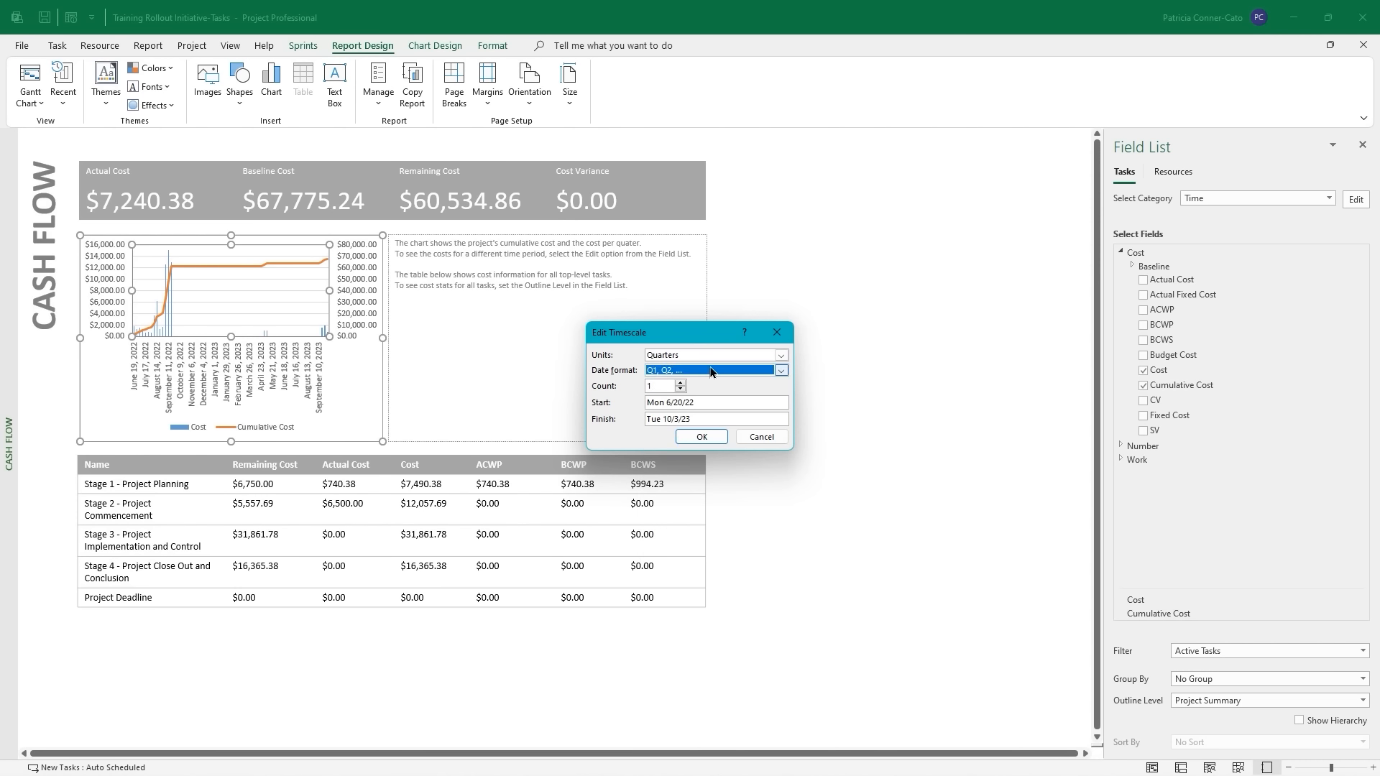
click(697, 437)
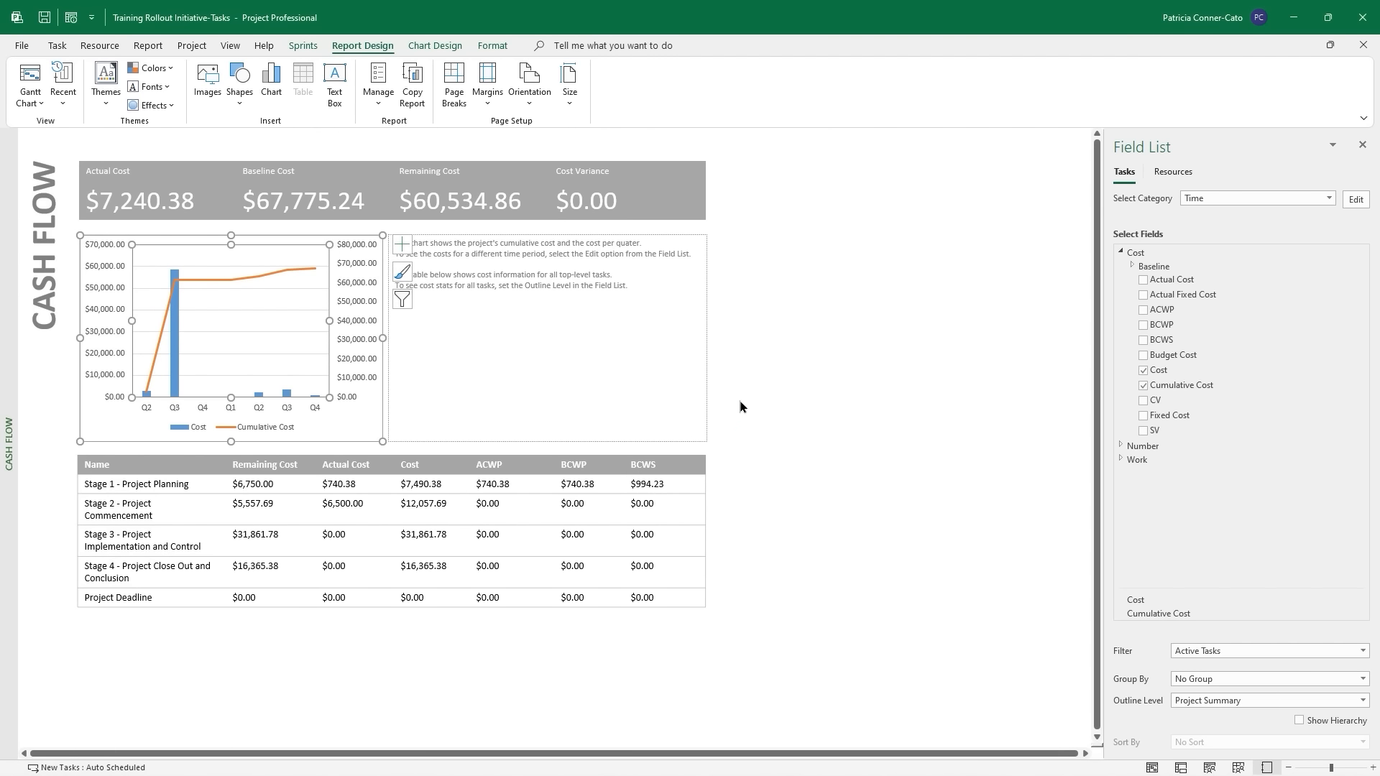
click(586, 321)
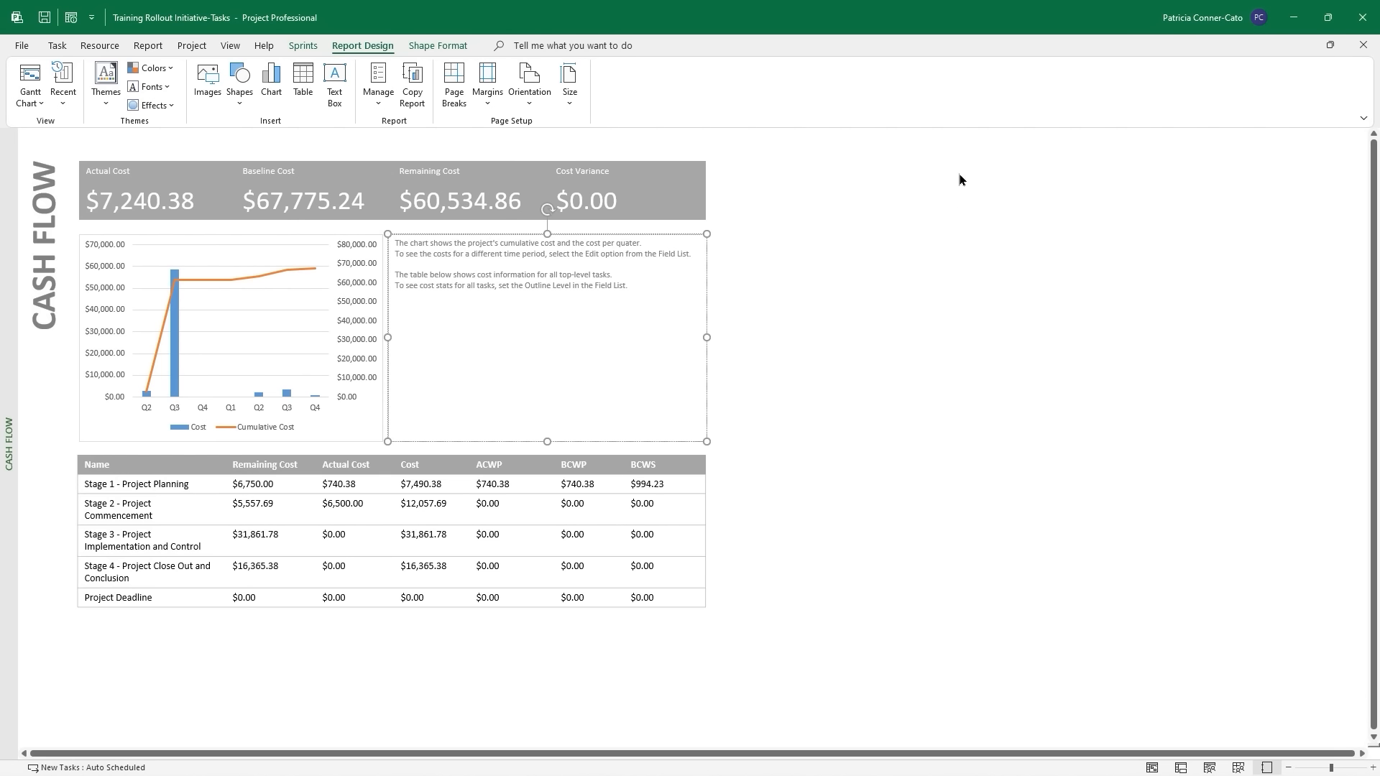
Open the Cost Overruns report from the cost reports.
click(149, 47)
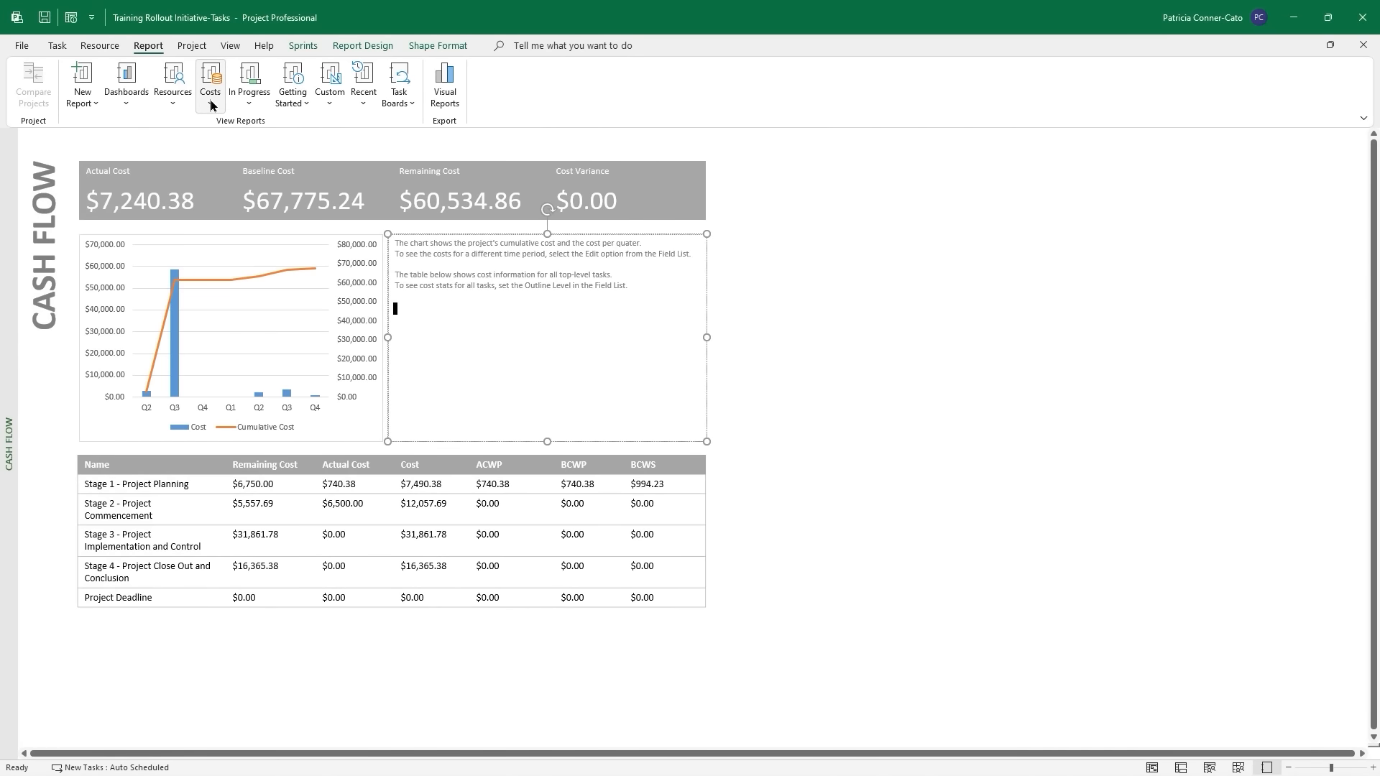
click(211, 105)
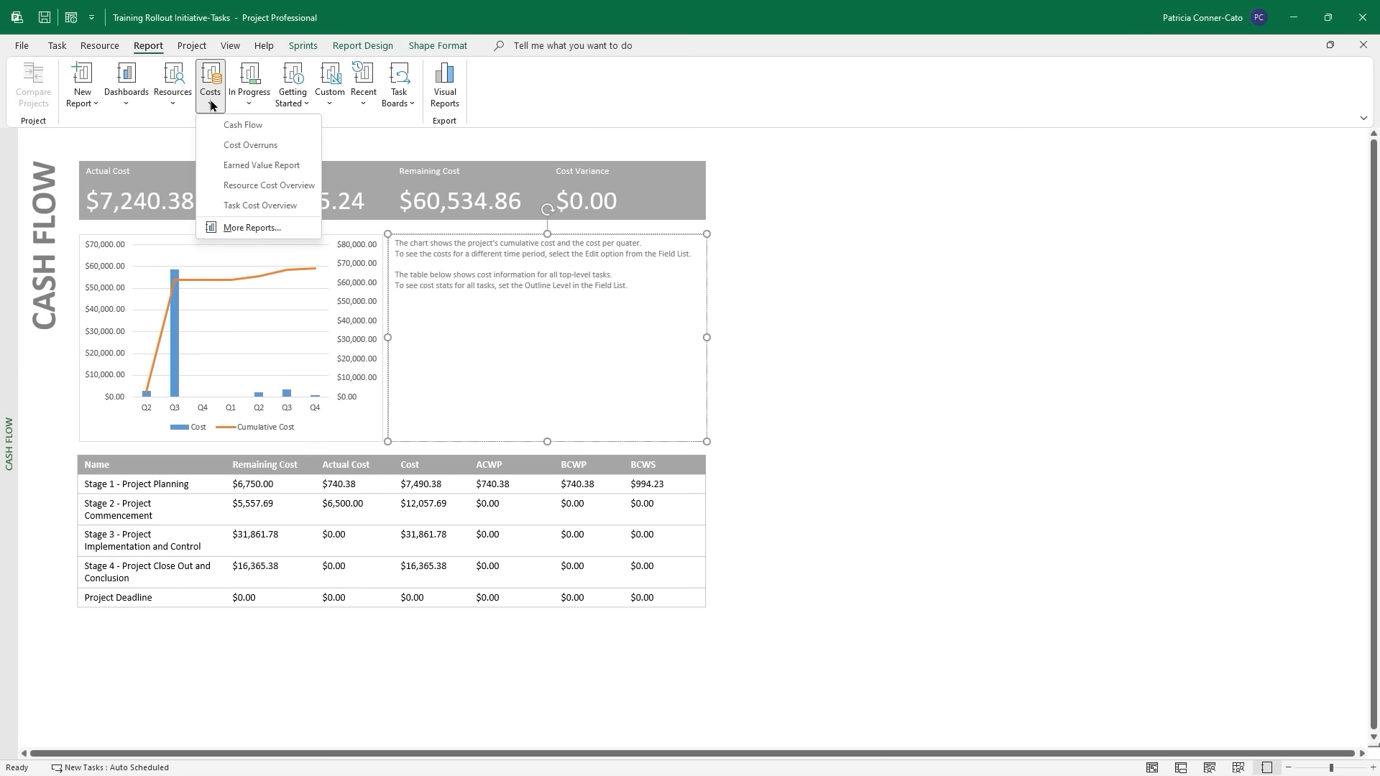
click(241, 148)
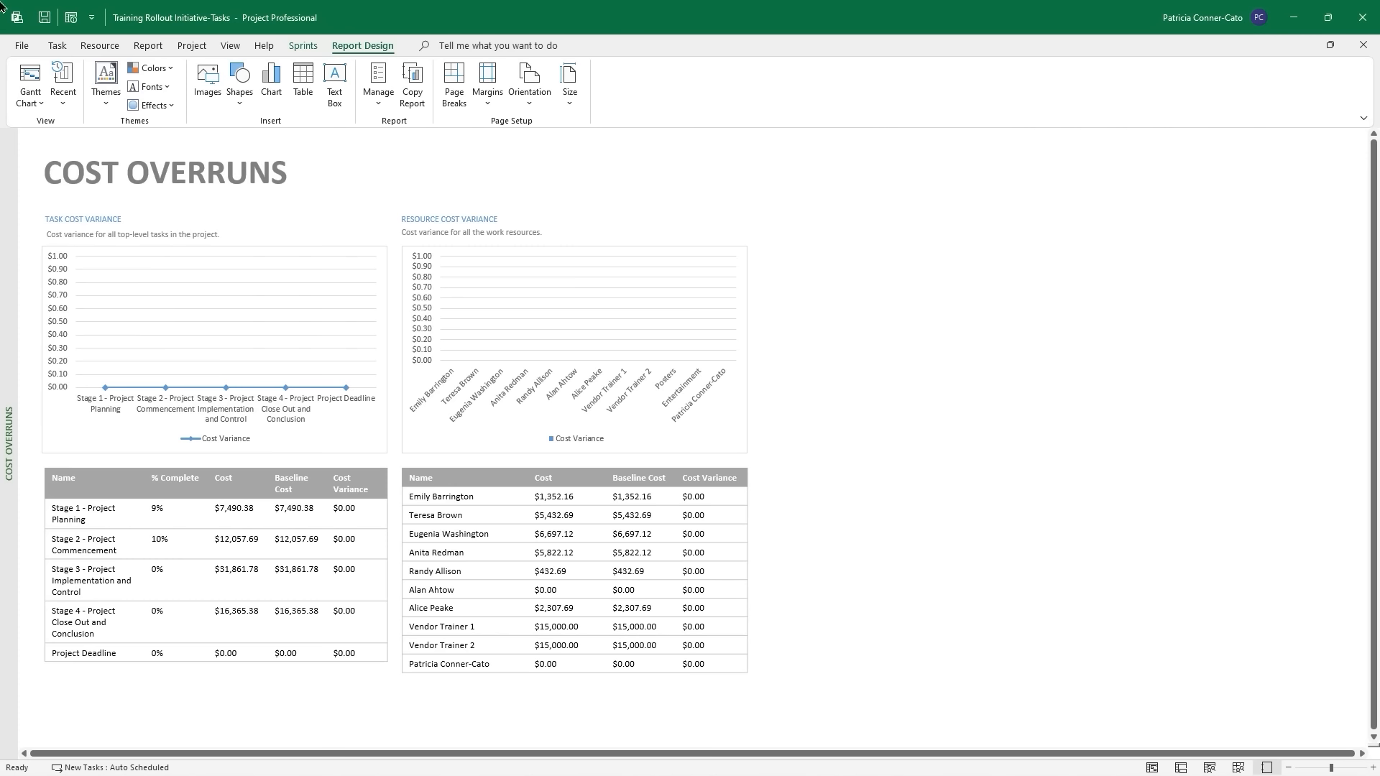
Open the Earned Value Report and review its earned value, variance and indices over time charts.
click(148, 45)
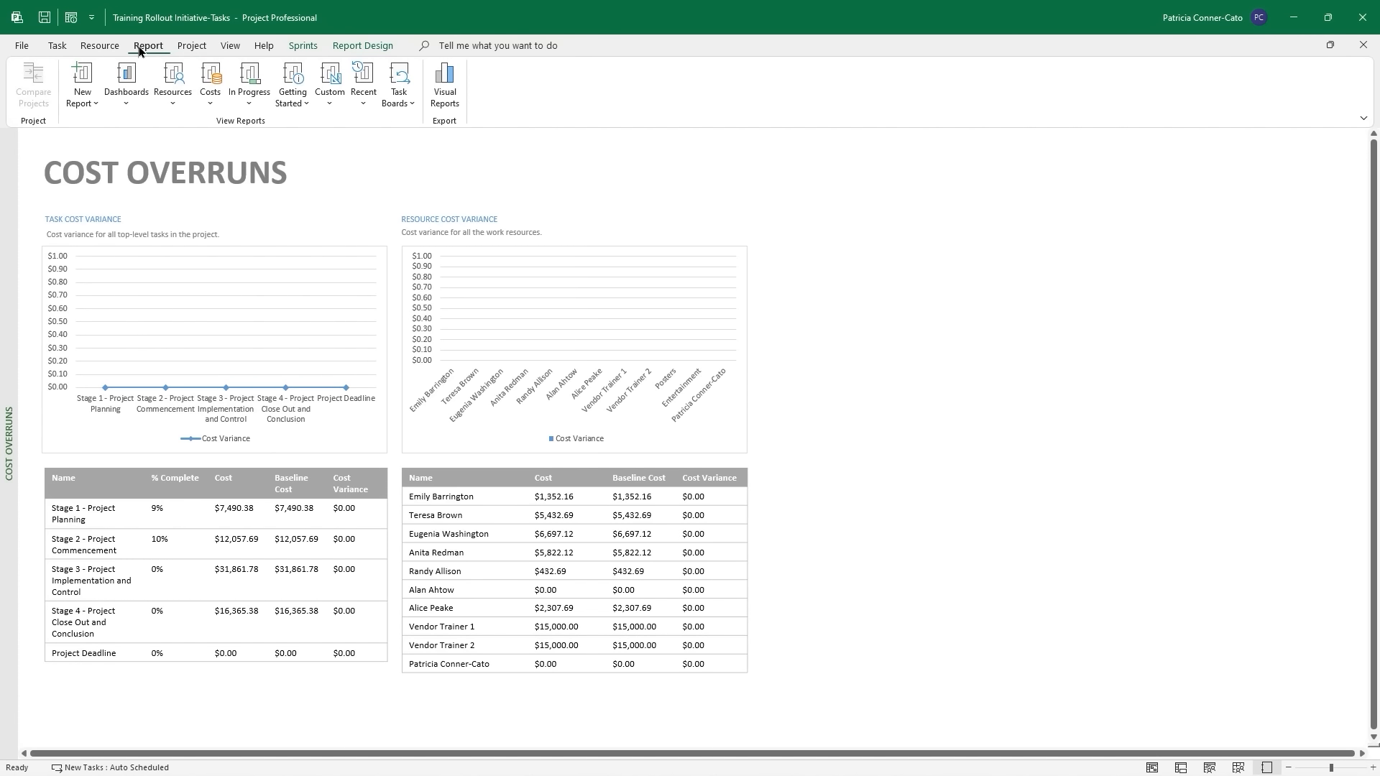
click(210, 92)
click(240, 164)
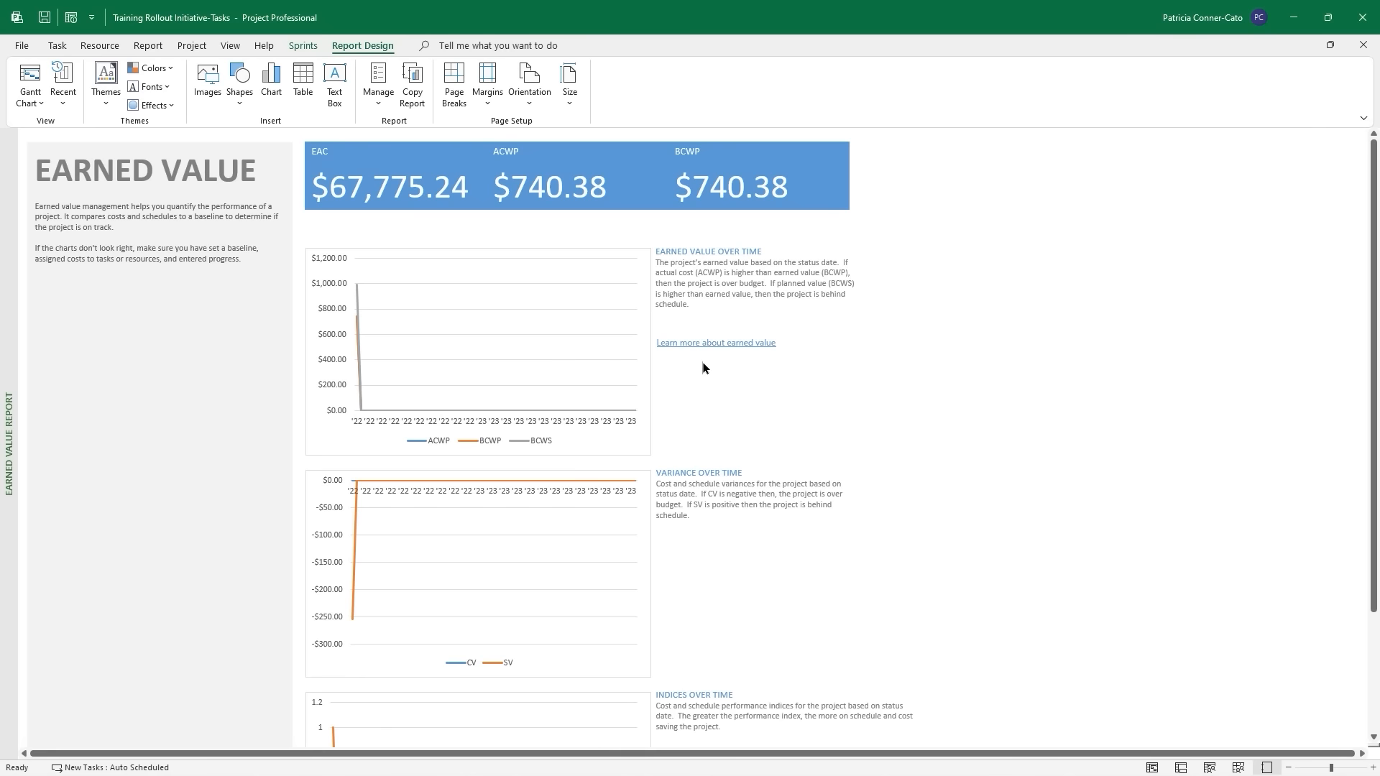
scroll(703, 368, down, 2)
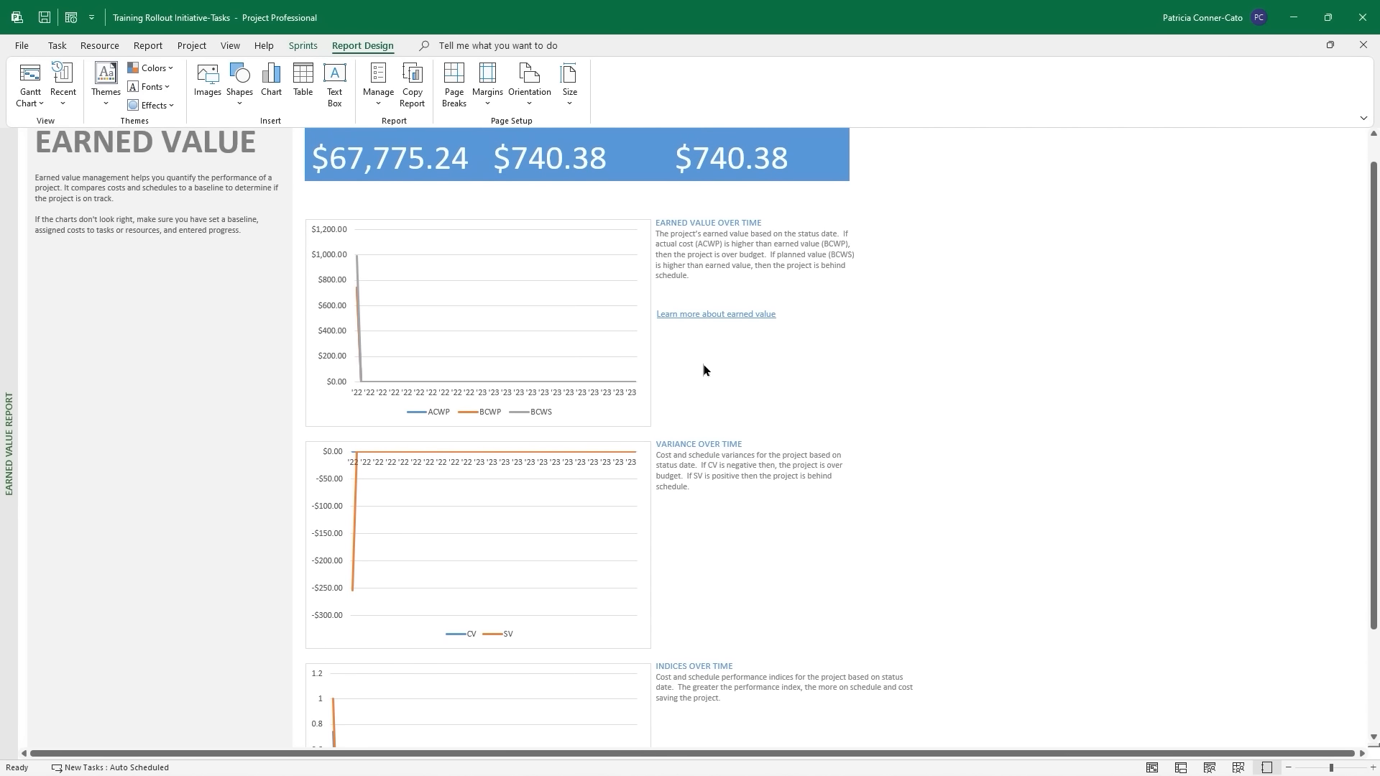
scroll(704, 370, down, 3)
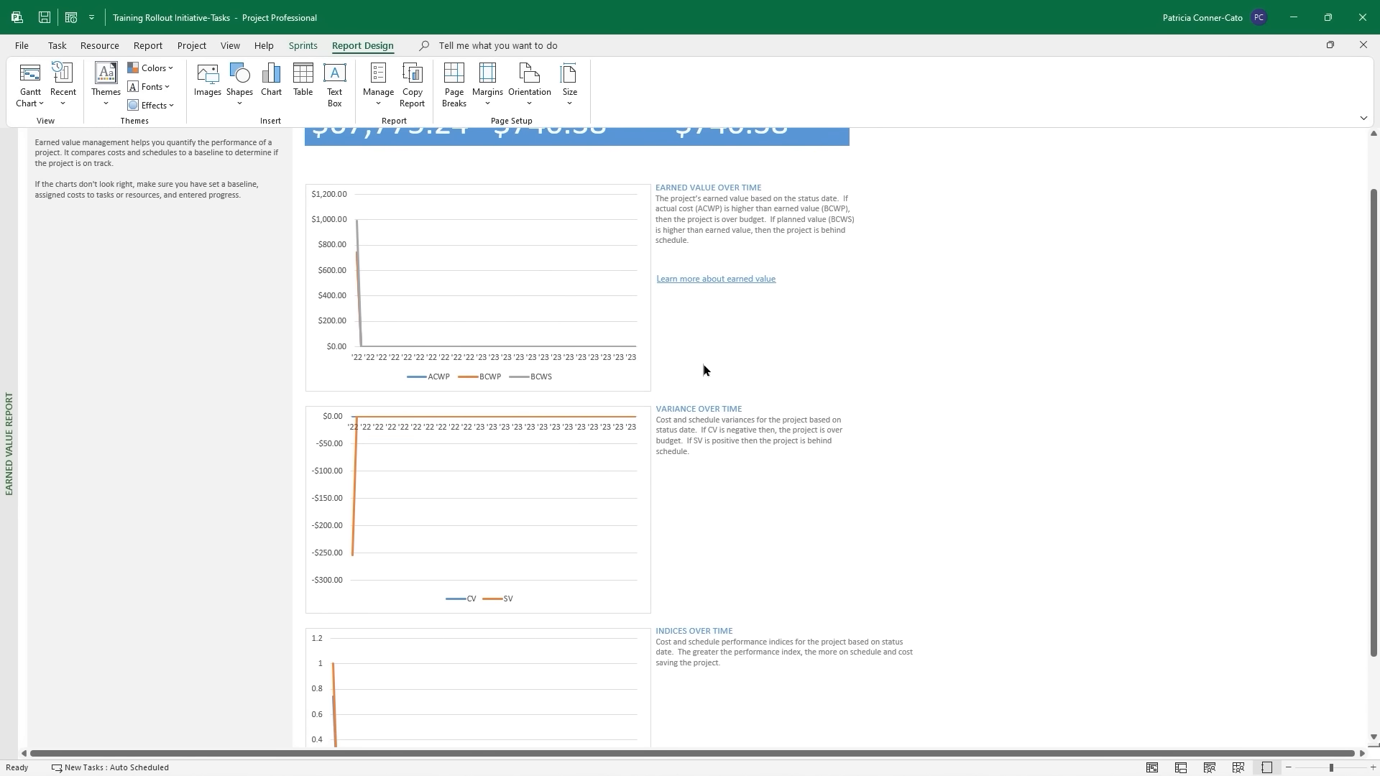
scroll(703, 370, down, 2)
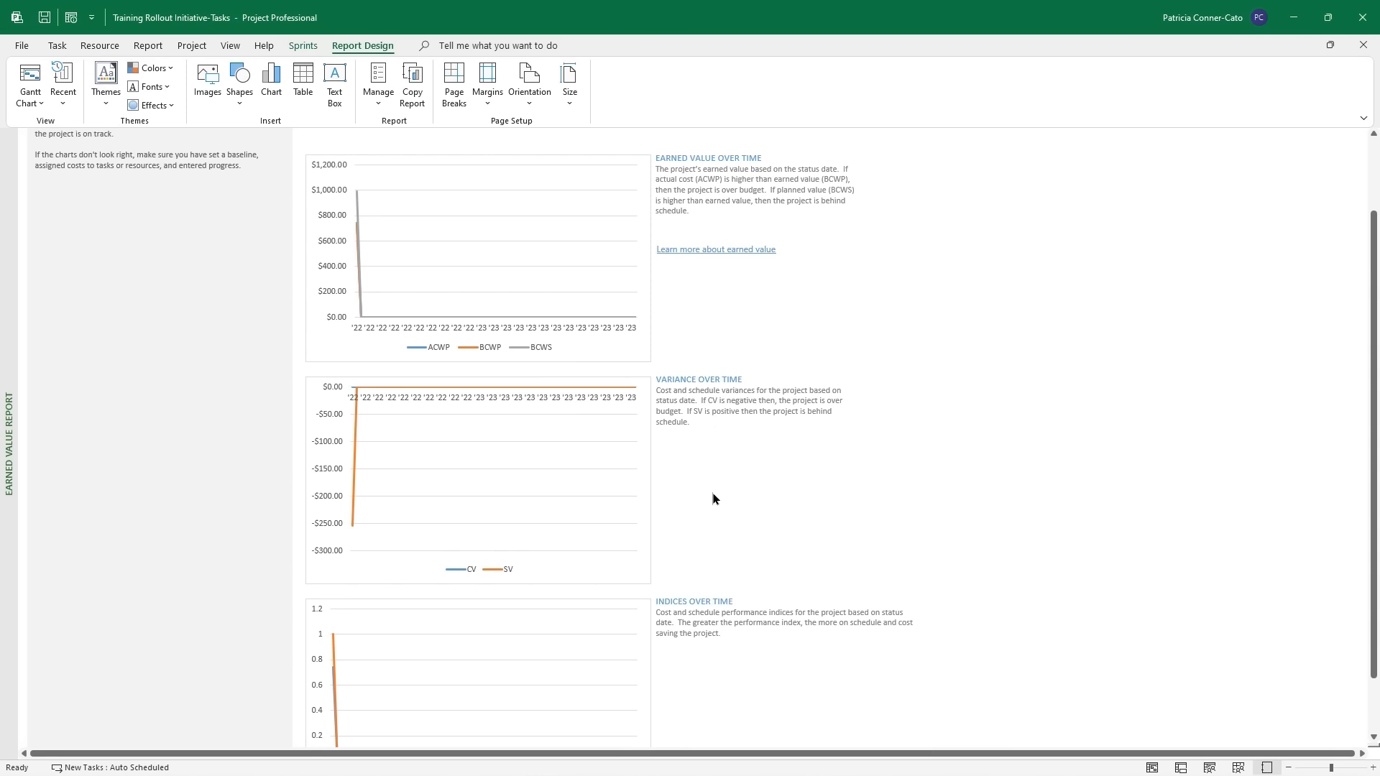
scroll(713, 497, down, 3)
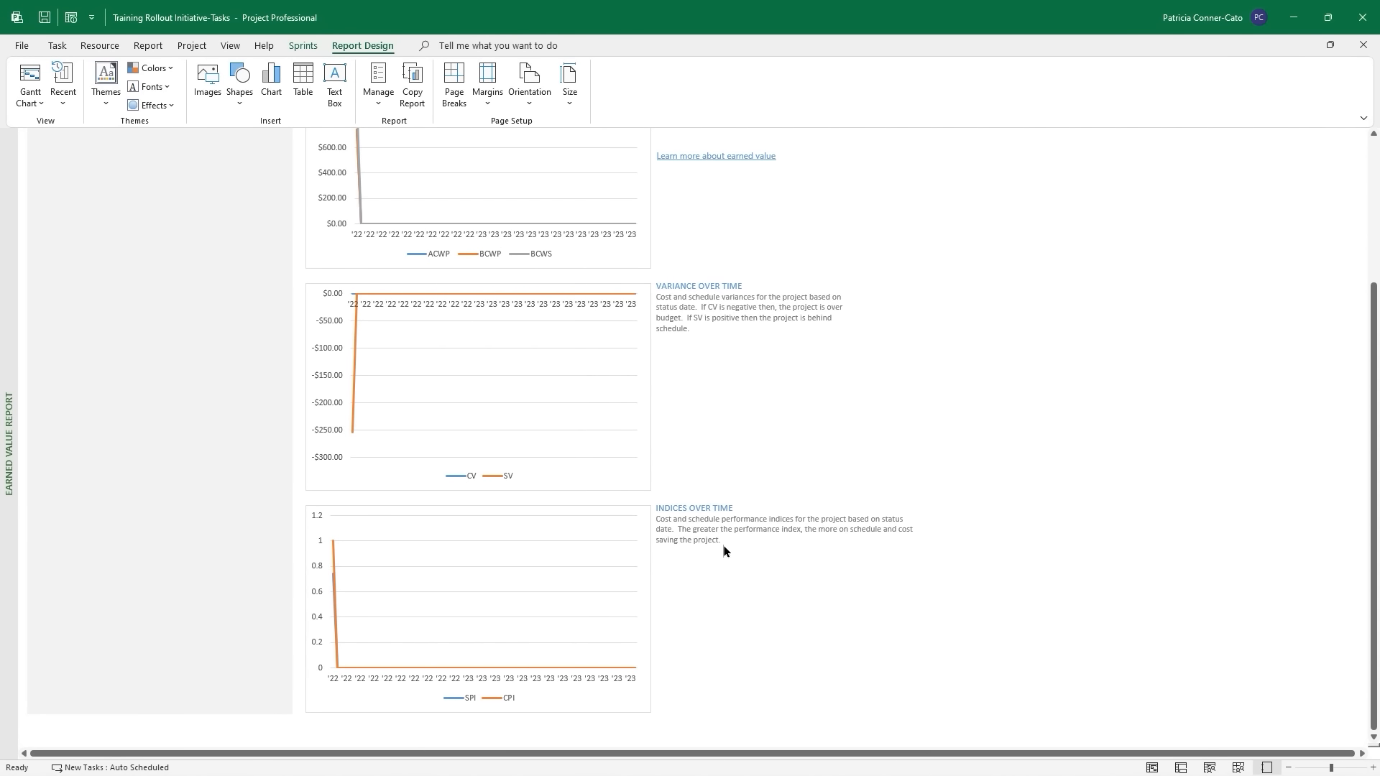
scroll(724, 545, down, 1)
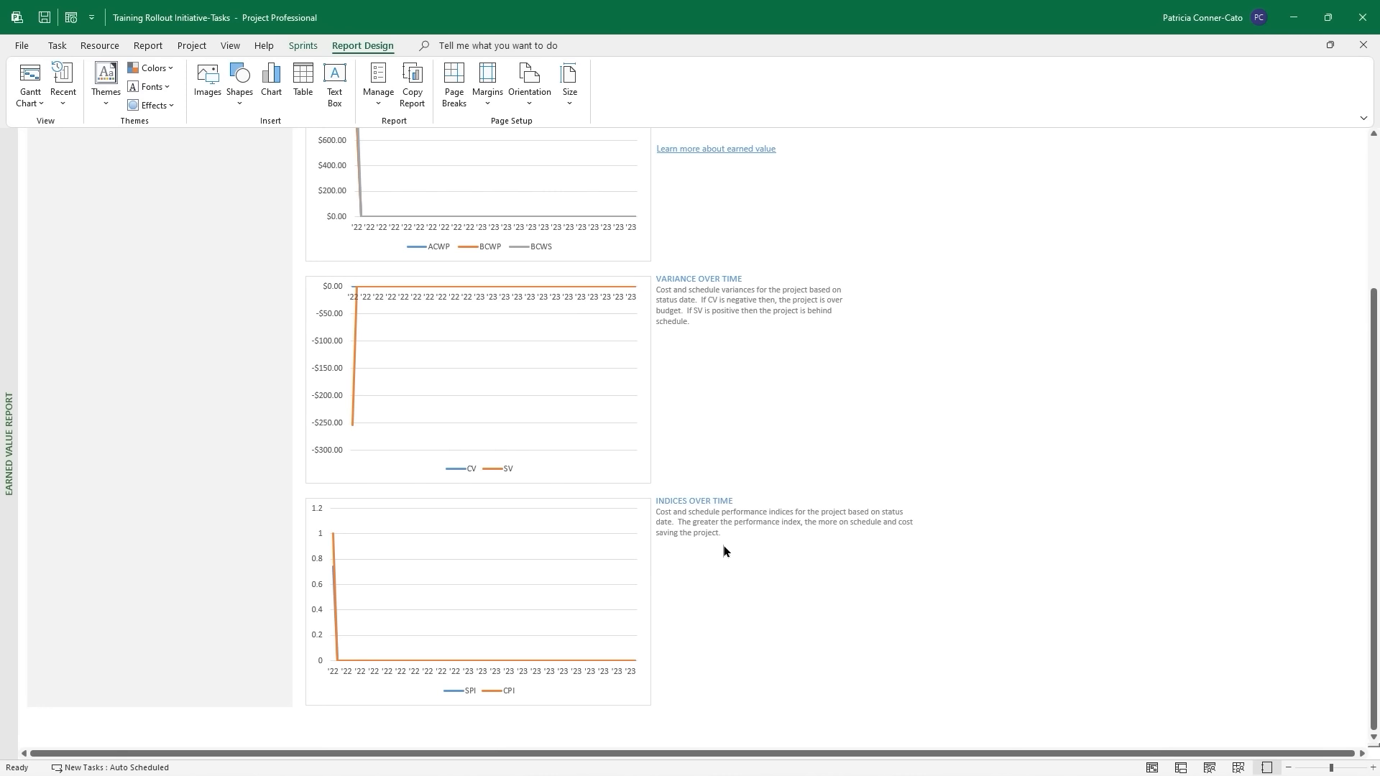
scroll(673, 466, up, 1)
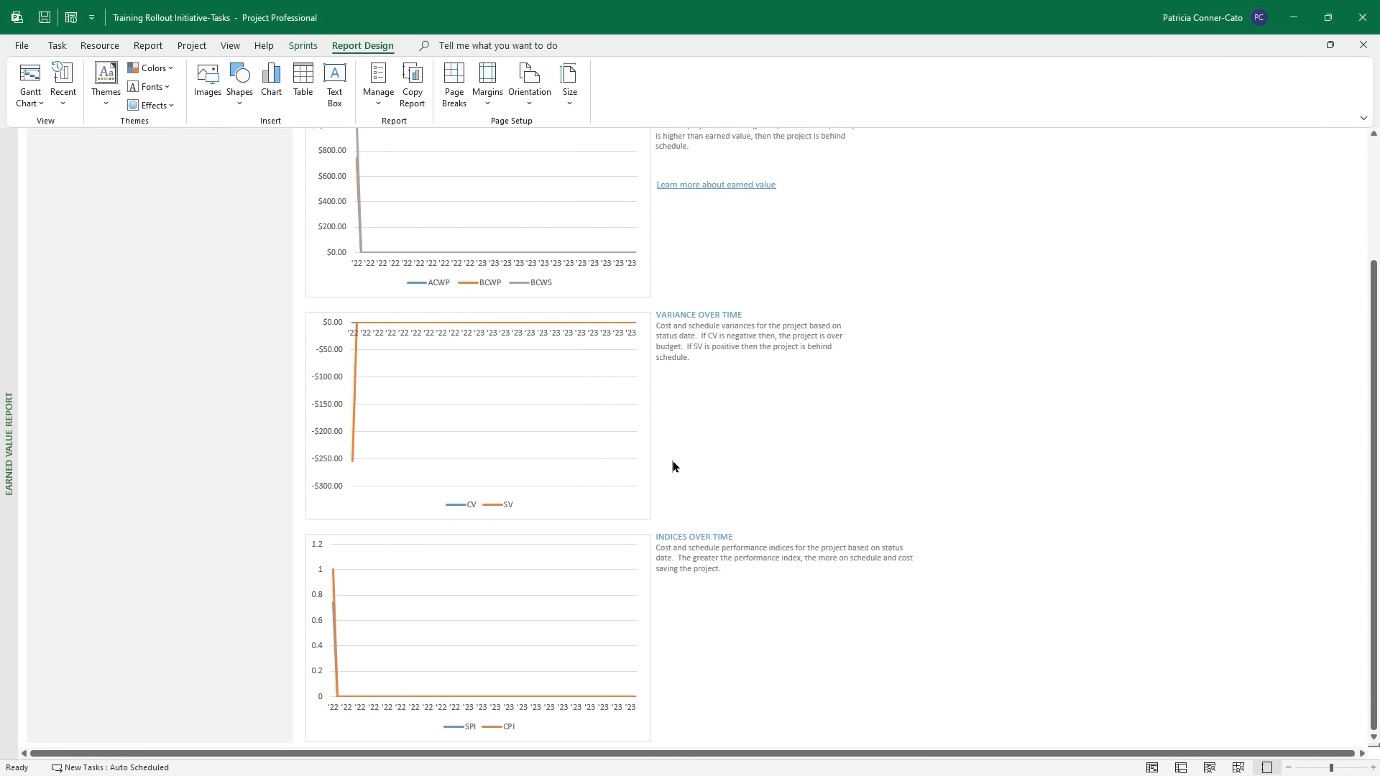
scroll(669, 460, up, 5)
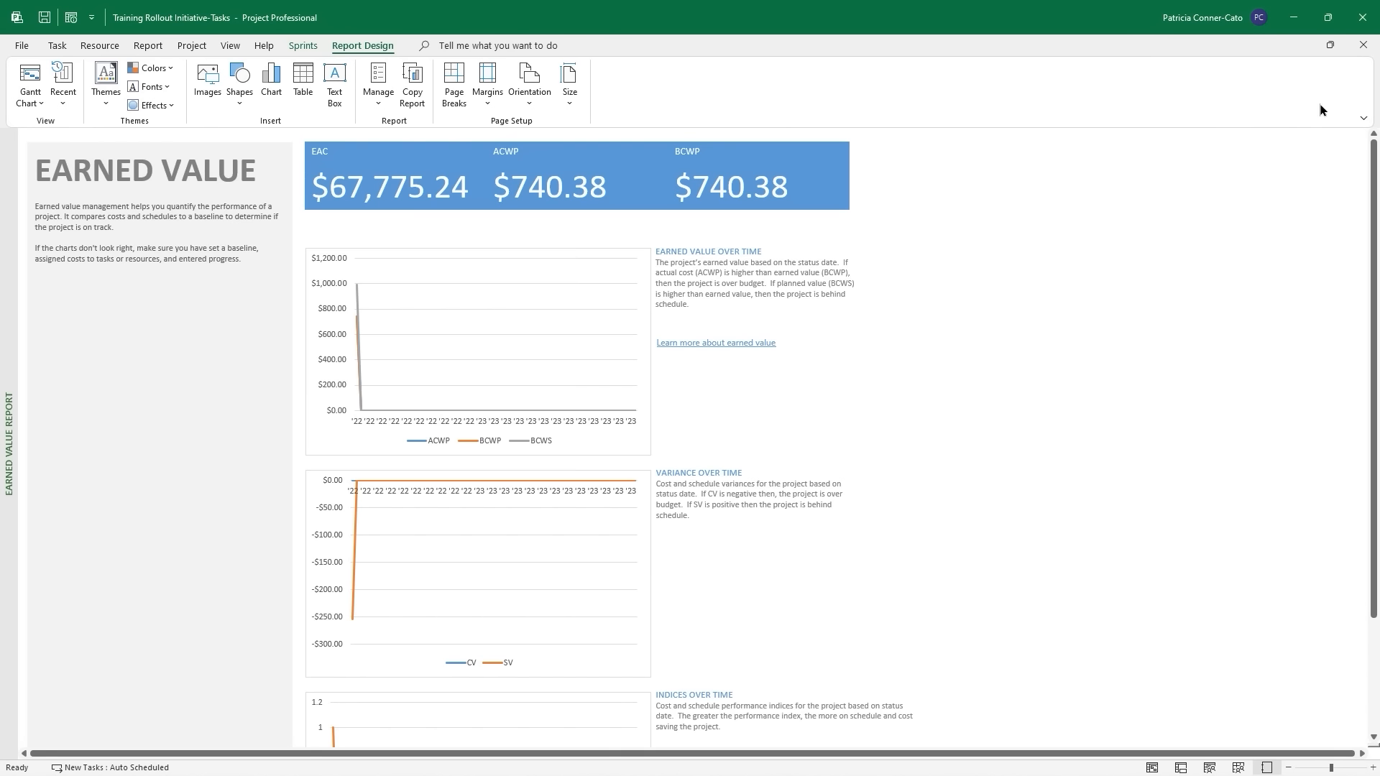
Open the Resource Cost Overview report to view cost status, distribution and details for resources.
click(147, 46)
click(211, 106)
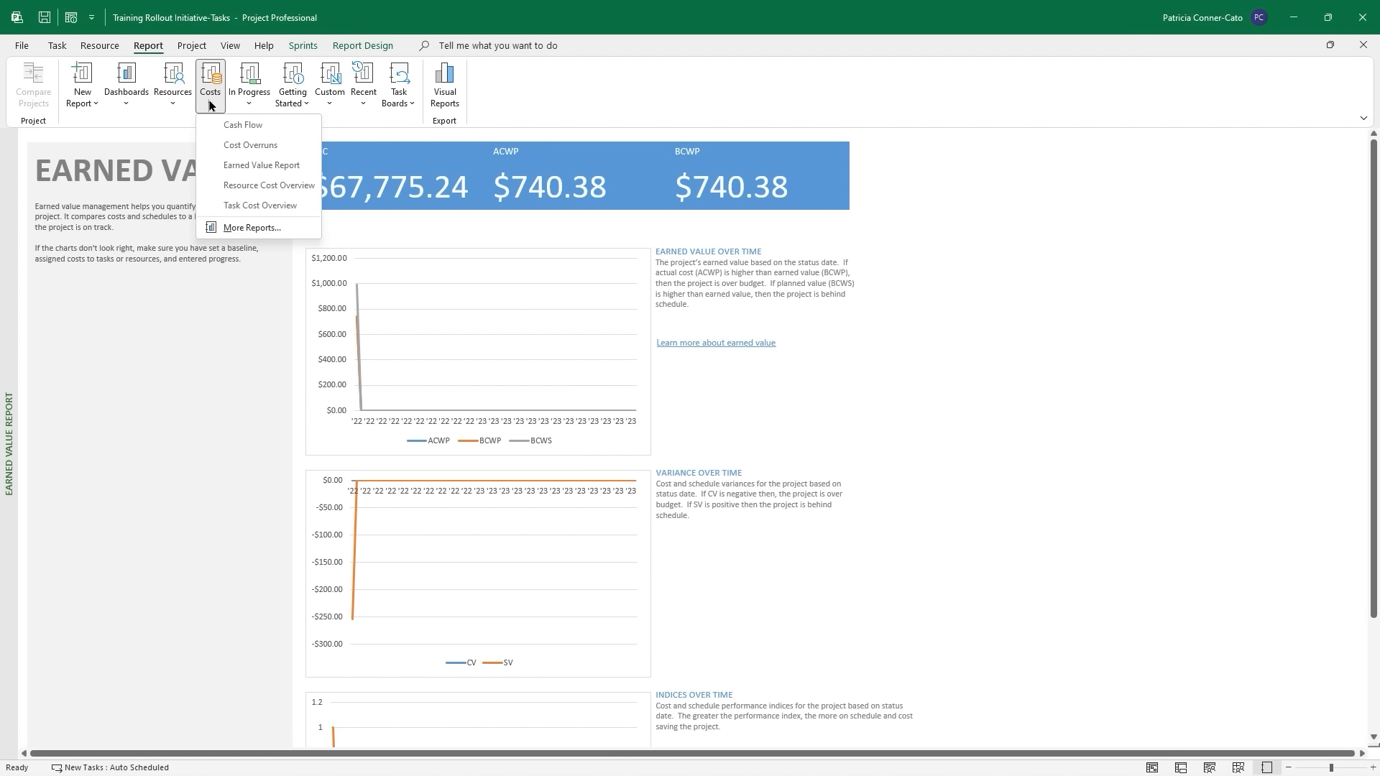
click(237, 186)
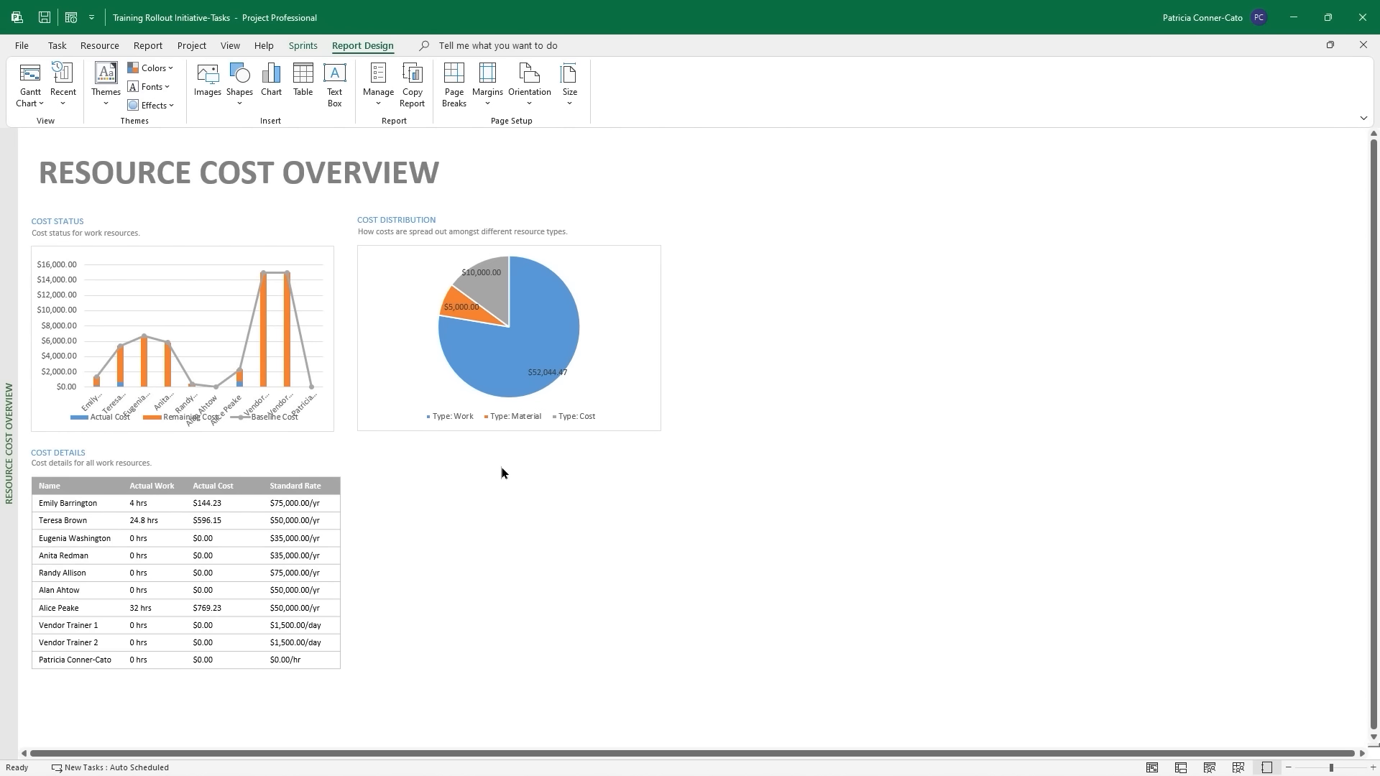
Open the Task Cost Overview report to view cost status, distribution and details for top-level tasks.
click(149, 46)
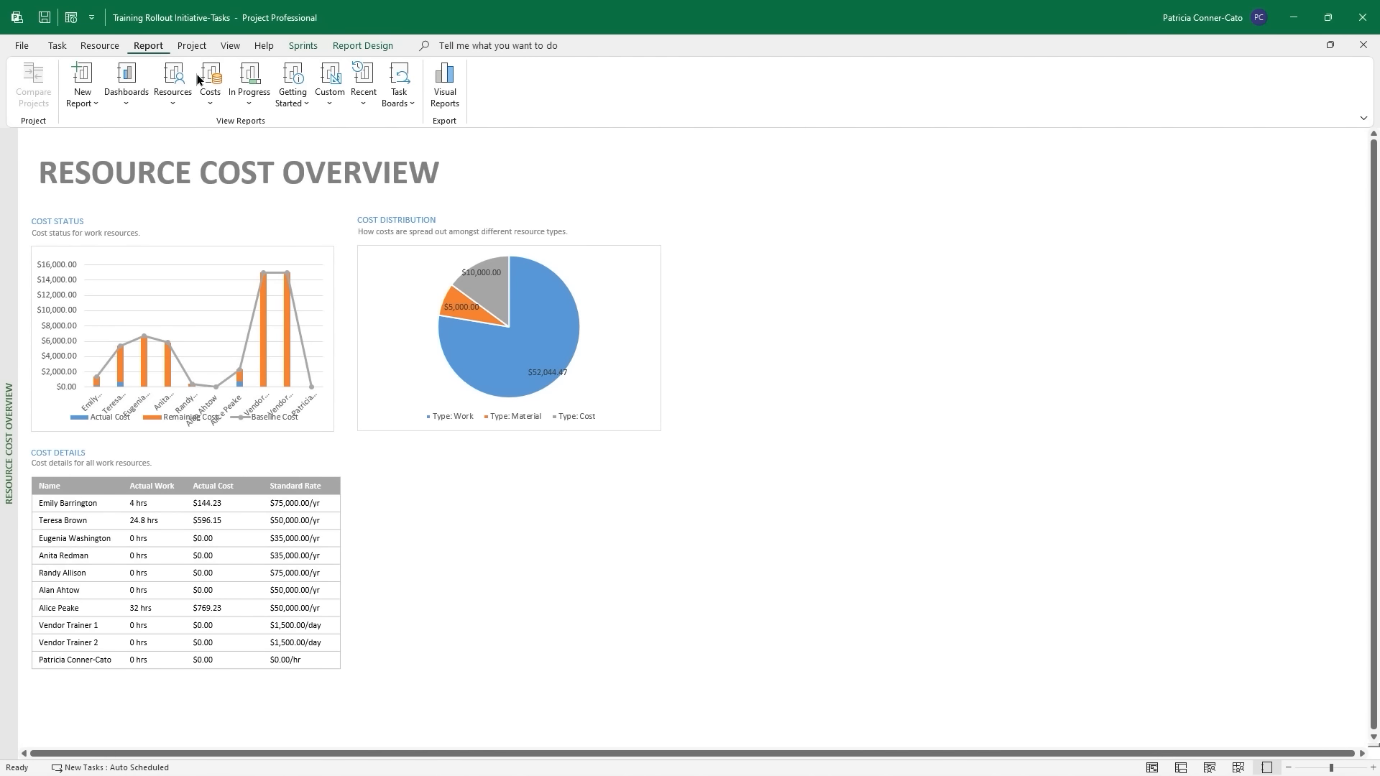
click(210, 97)
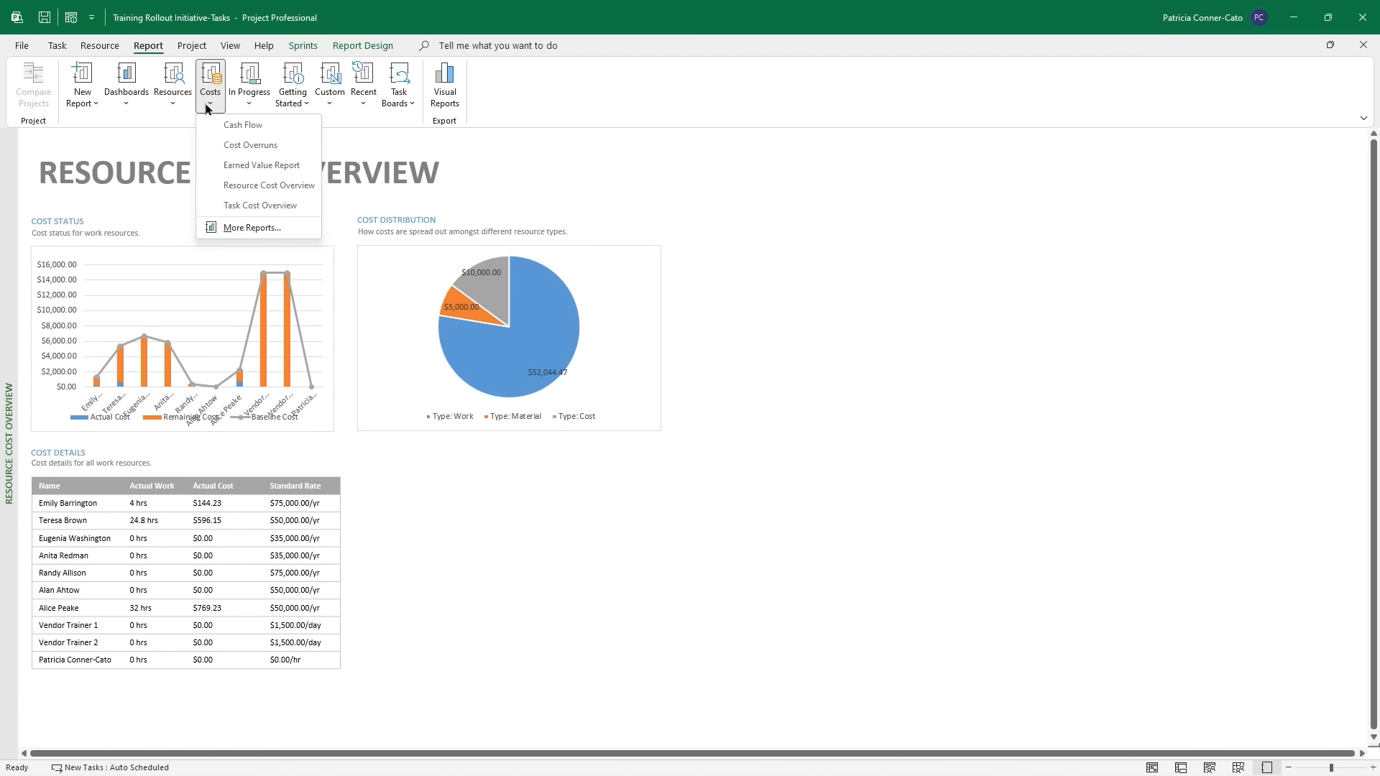
click(260, 205)
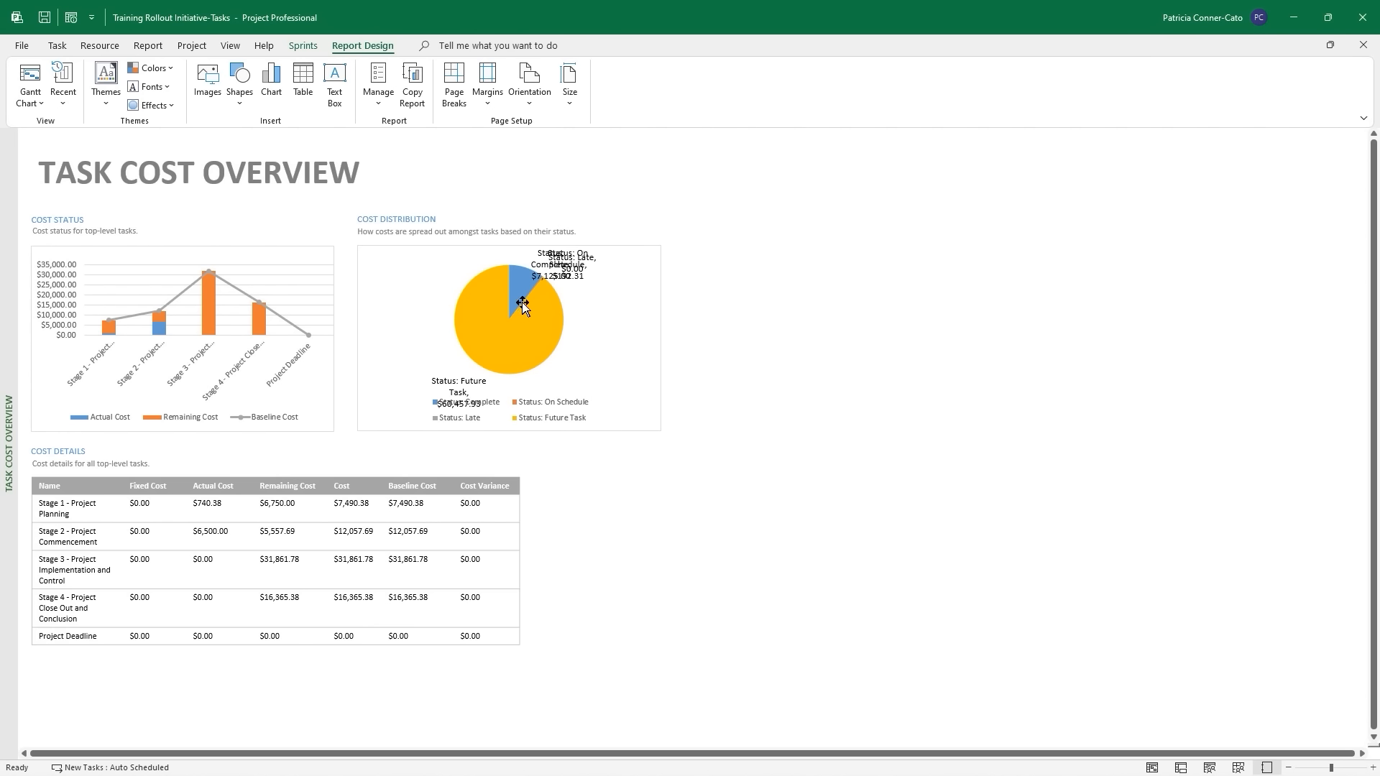
Separate the overlapping Cost Distribution pie labels, moving Future Task to the pie's lower left, Late to its right and On Schedule below Late.
click(460, 390)
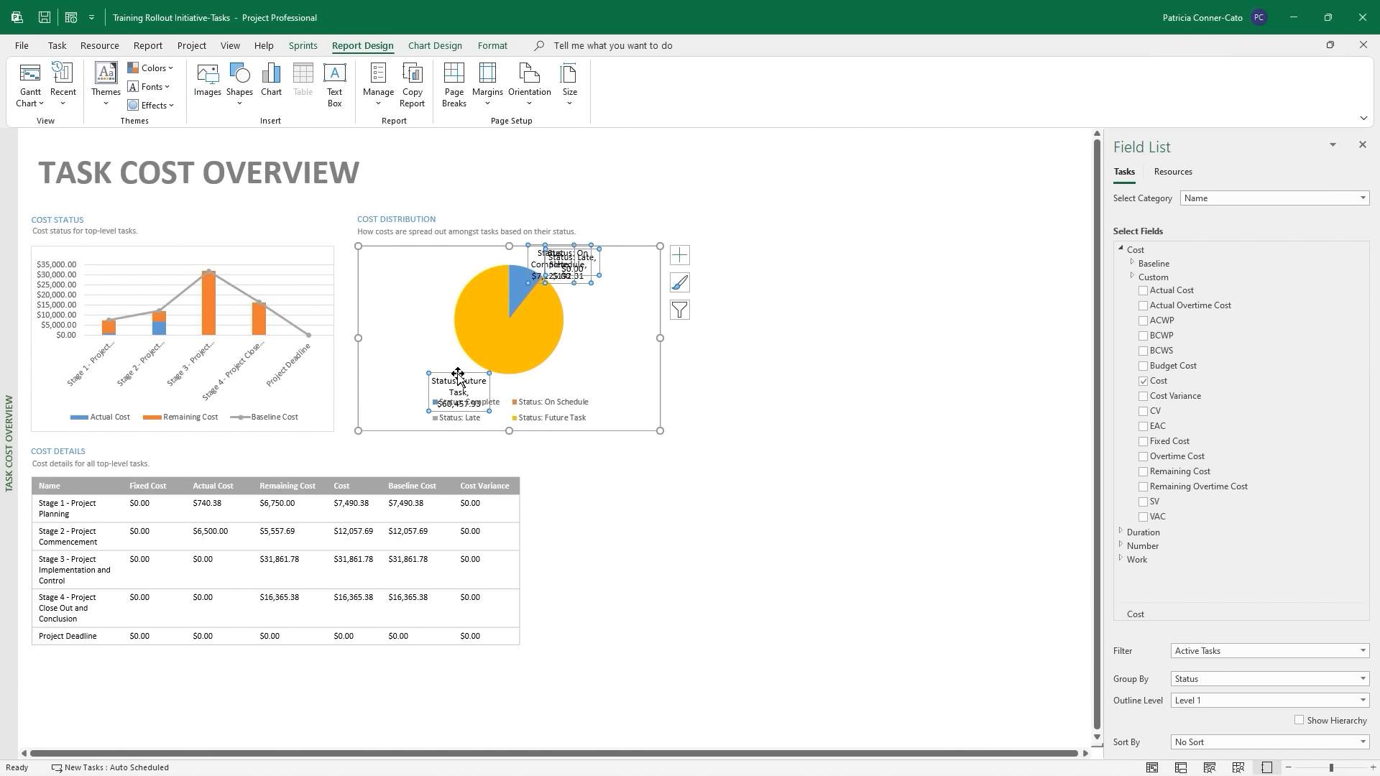
drag(458, 374, 416, 339)
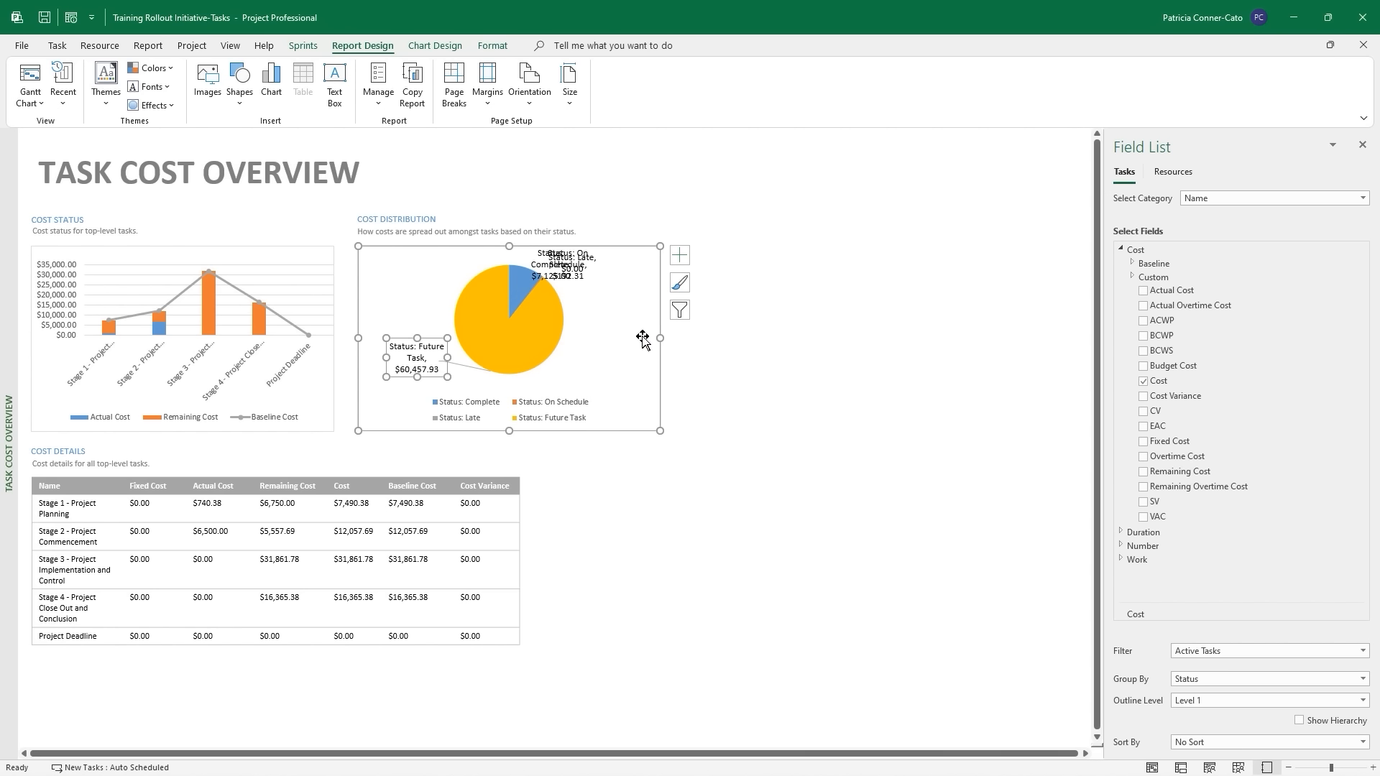
drag(561, 265, 610, 291)
click(610, 291)
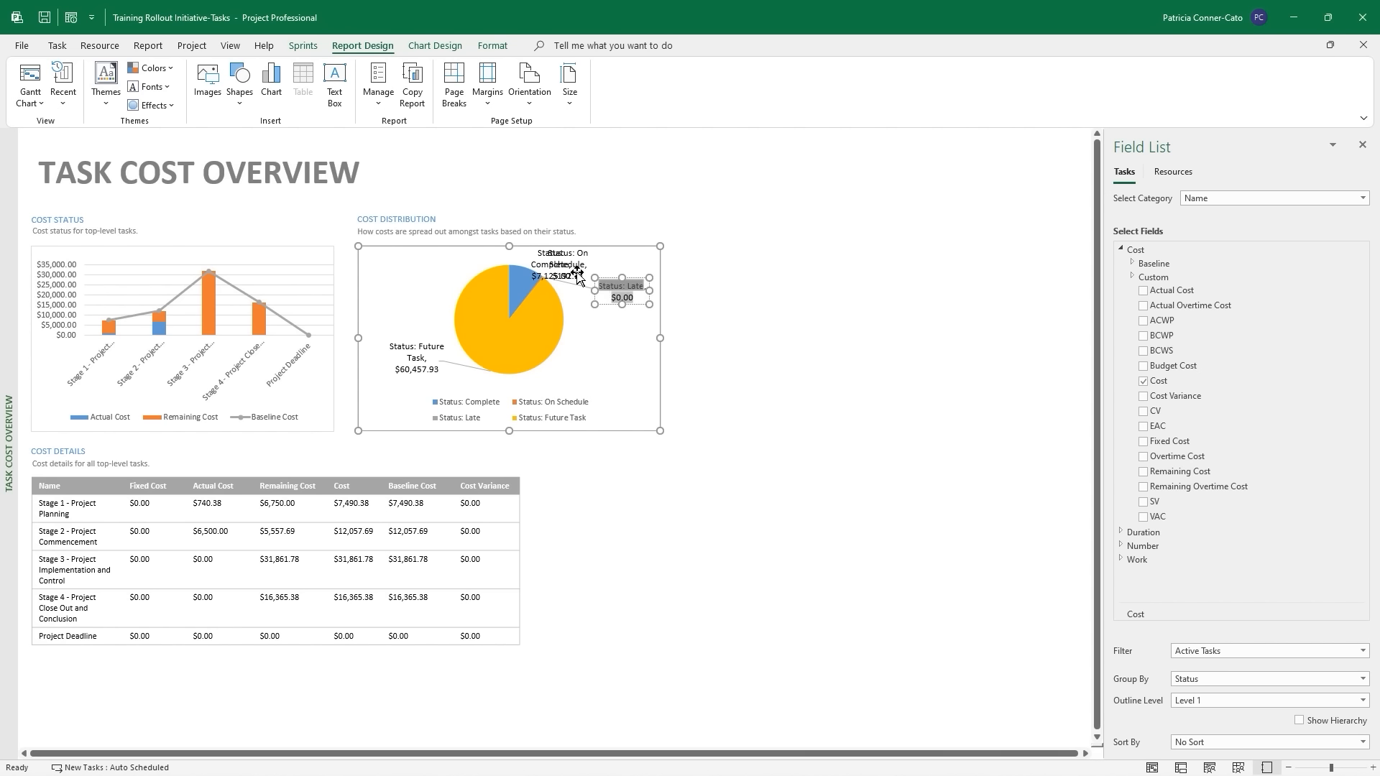
drag(581, 275, 595, 350)
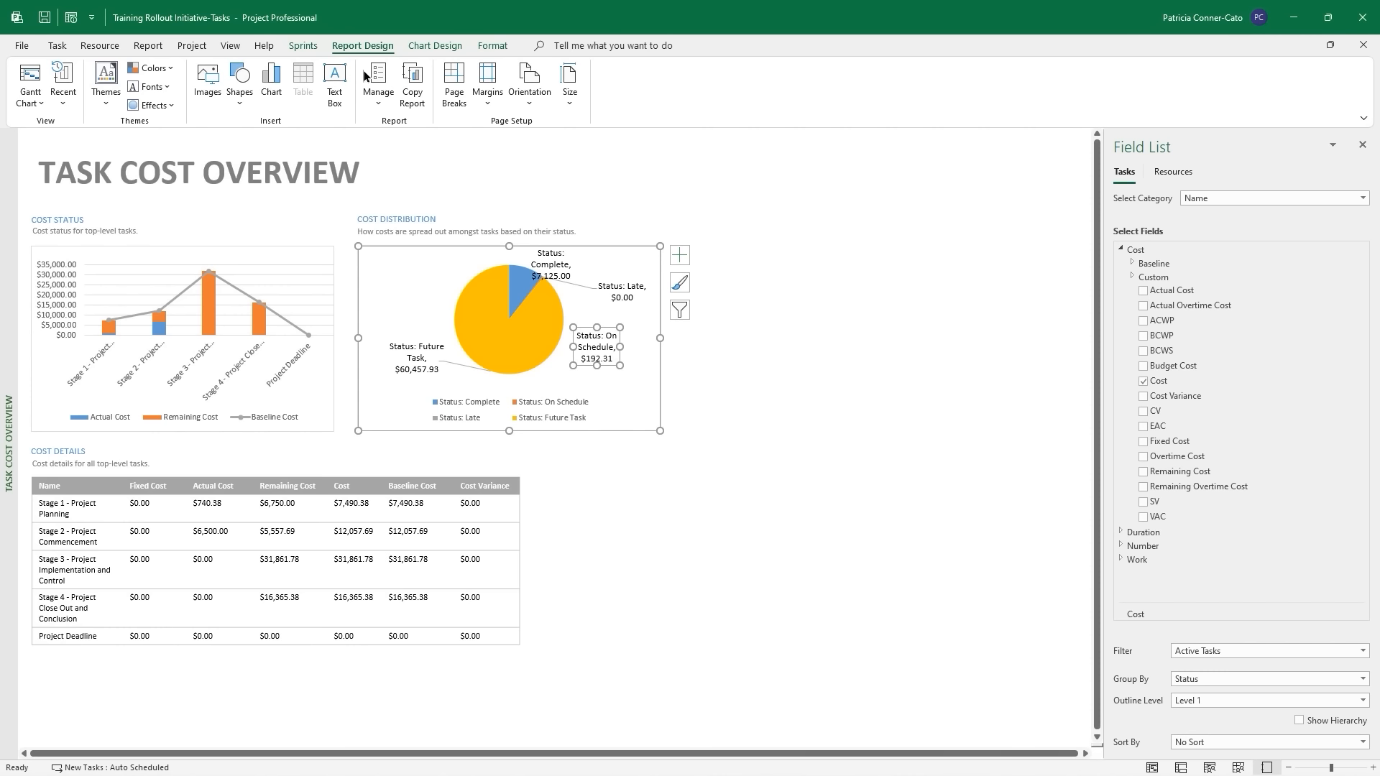
Open the Critical Tasks report from the in-progress reports.
click(148, 46)
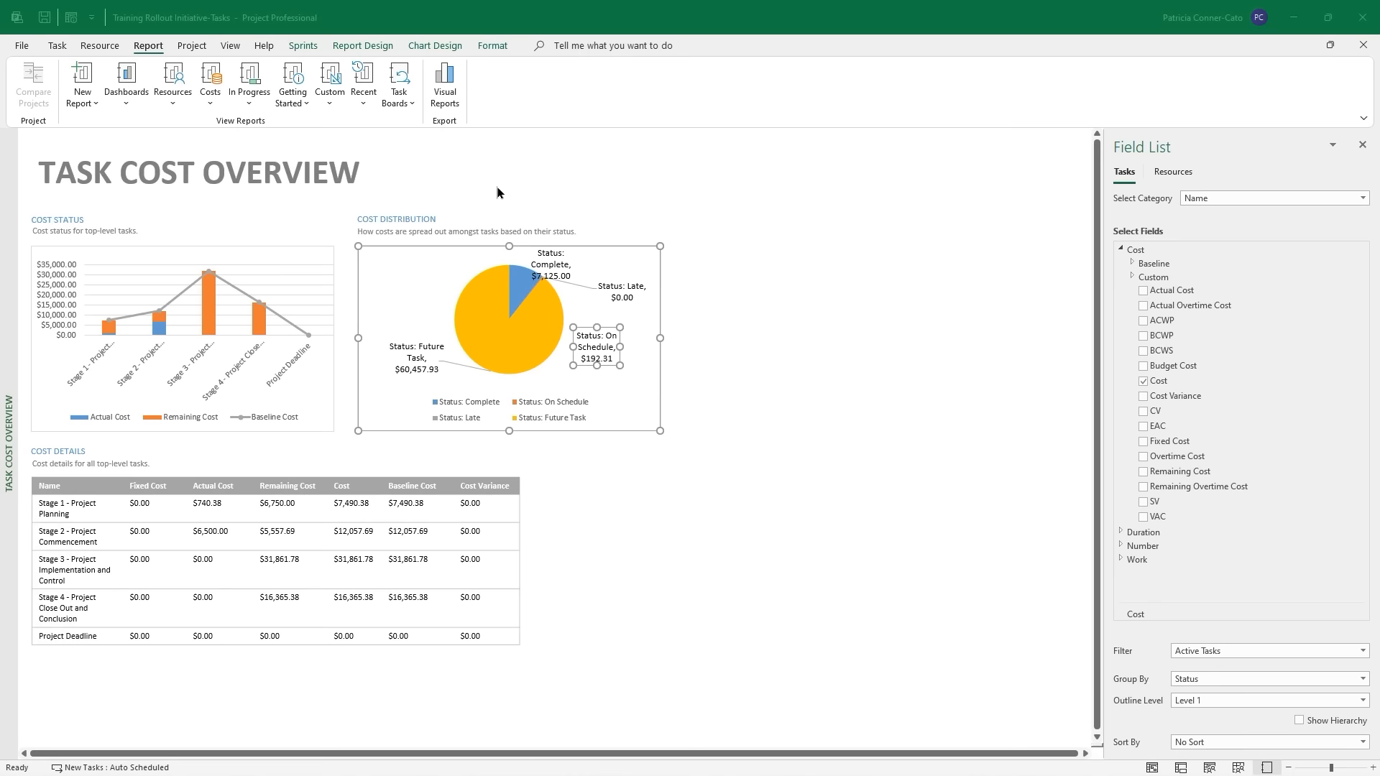
click(245, 102)
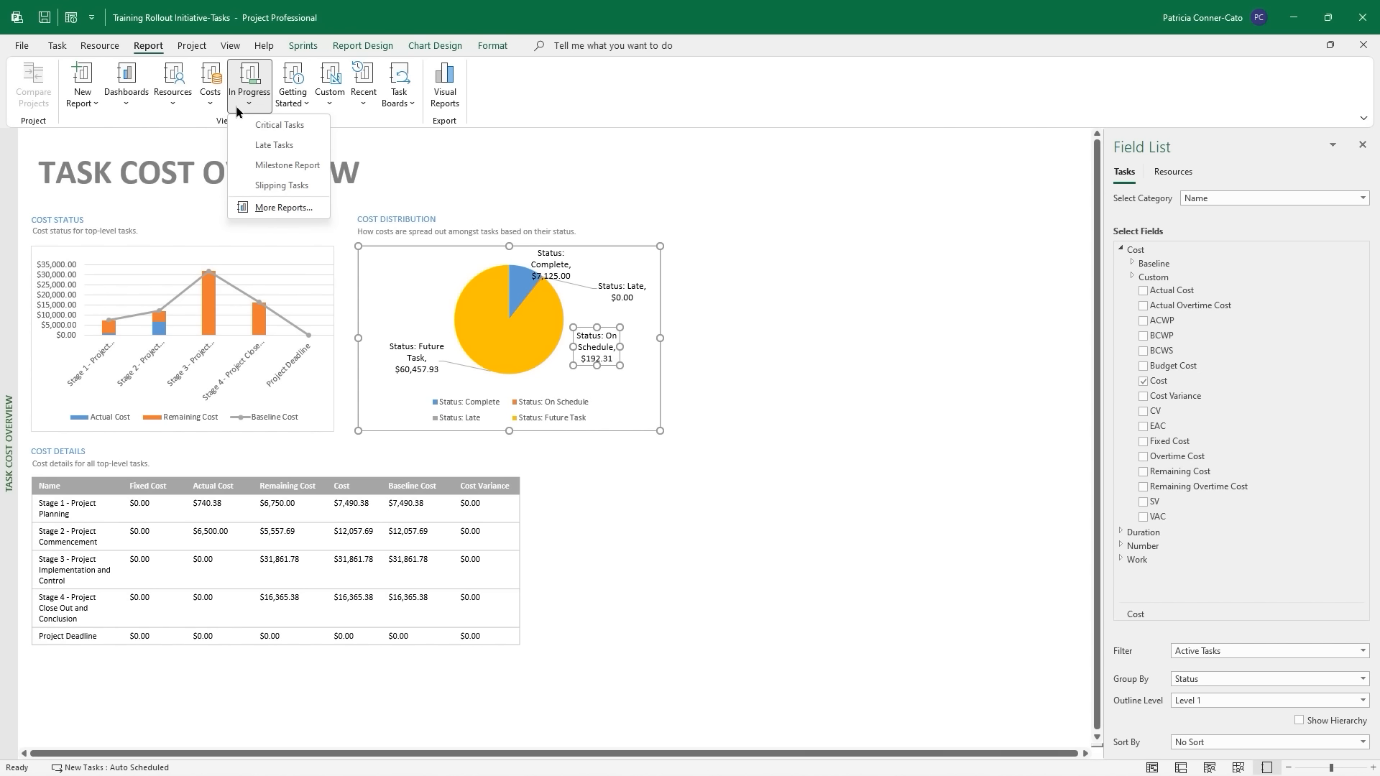
click(276, 128)
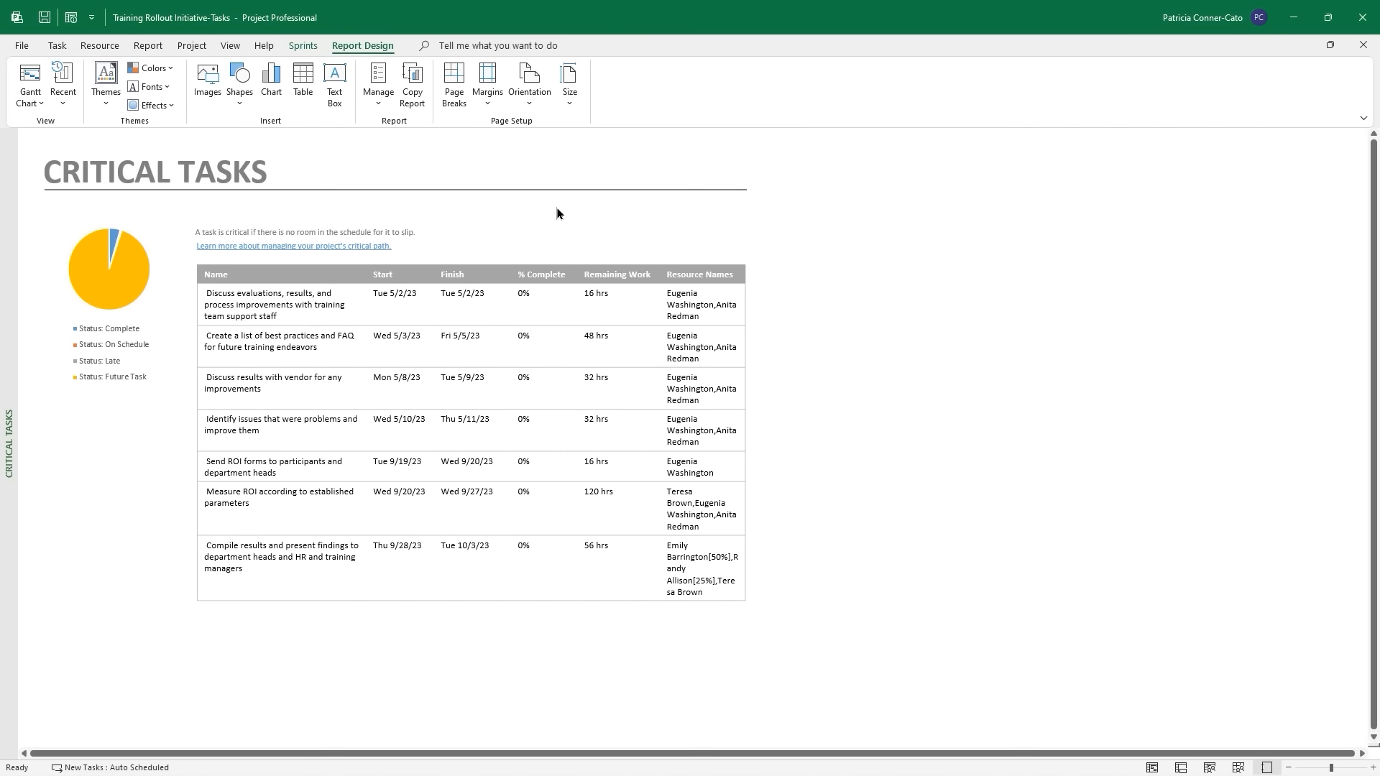
Open the Late Tasks report to view tasks that are behind the status date.
click(158, 49)
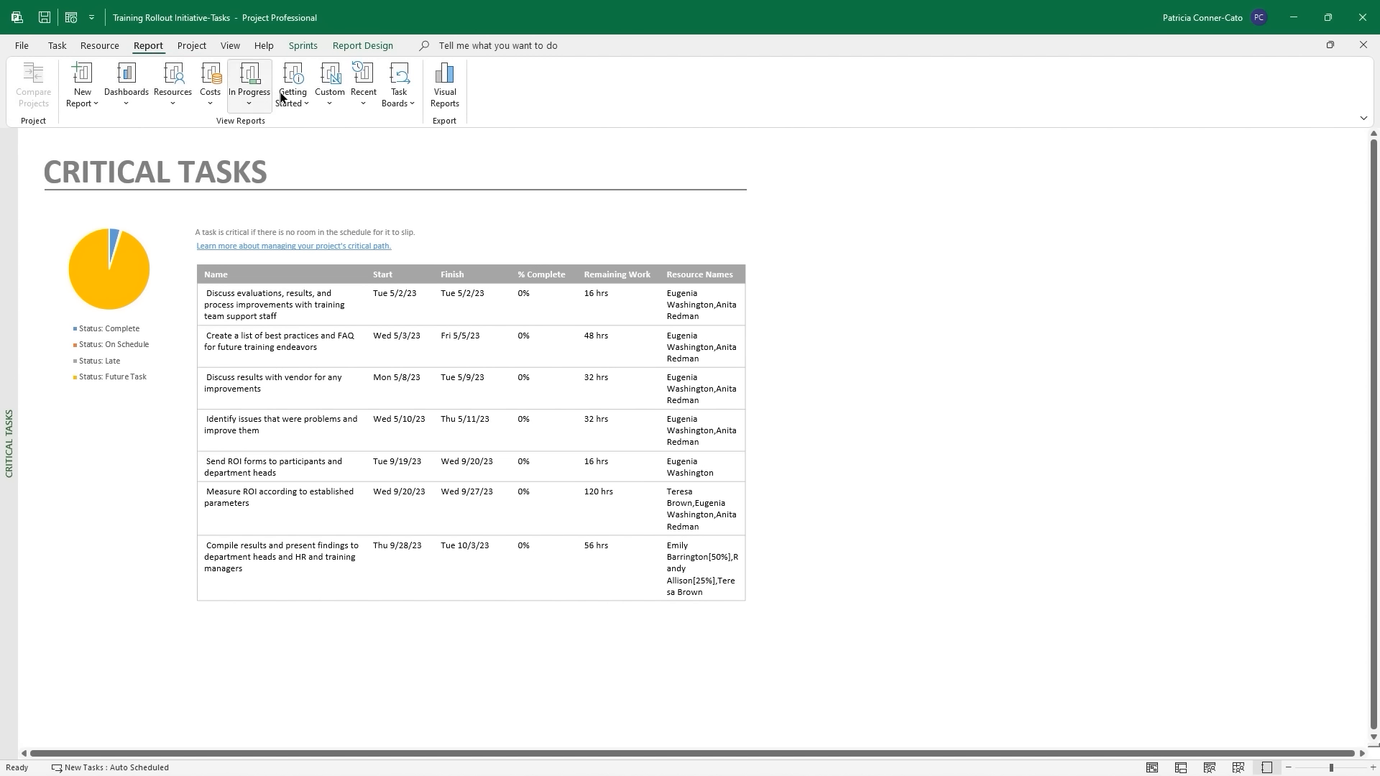
click(252, 107)
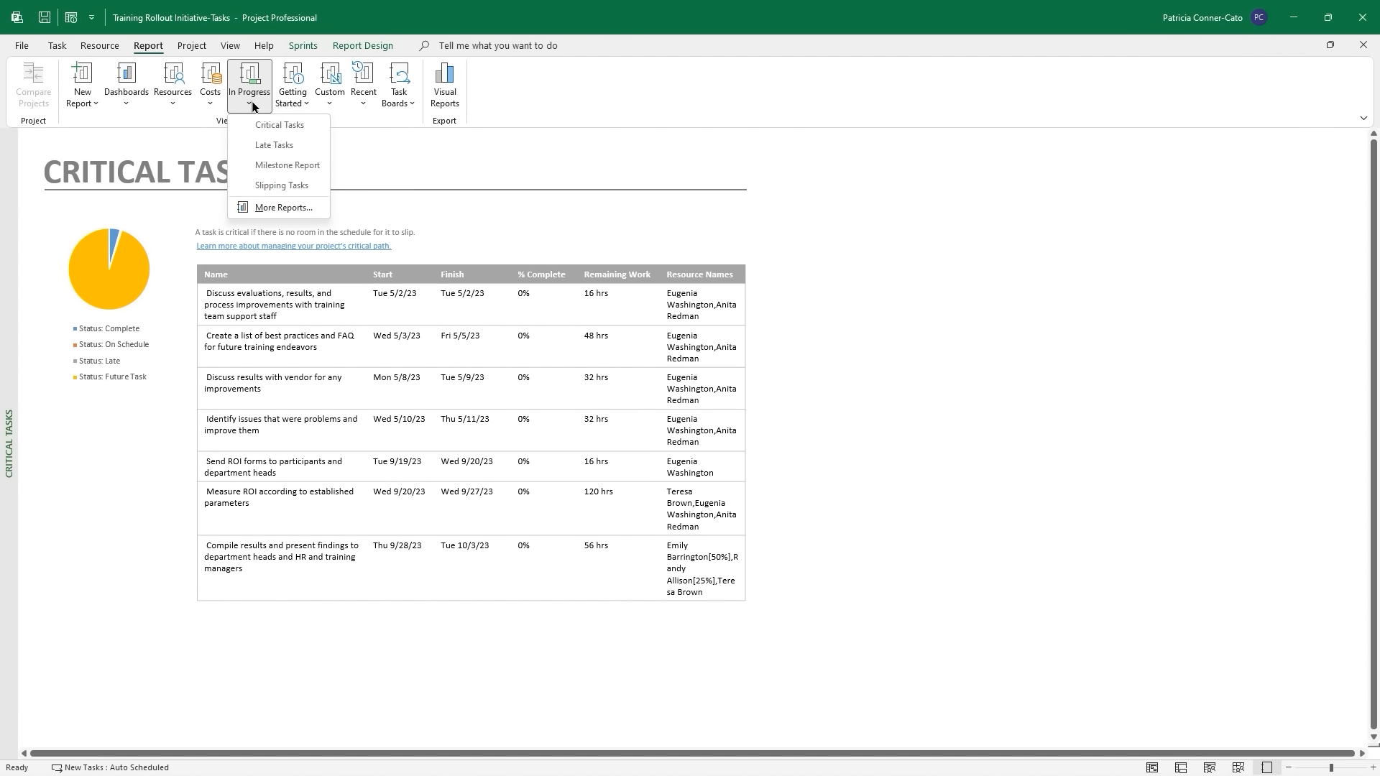
click(276, 138)
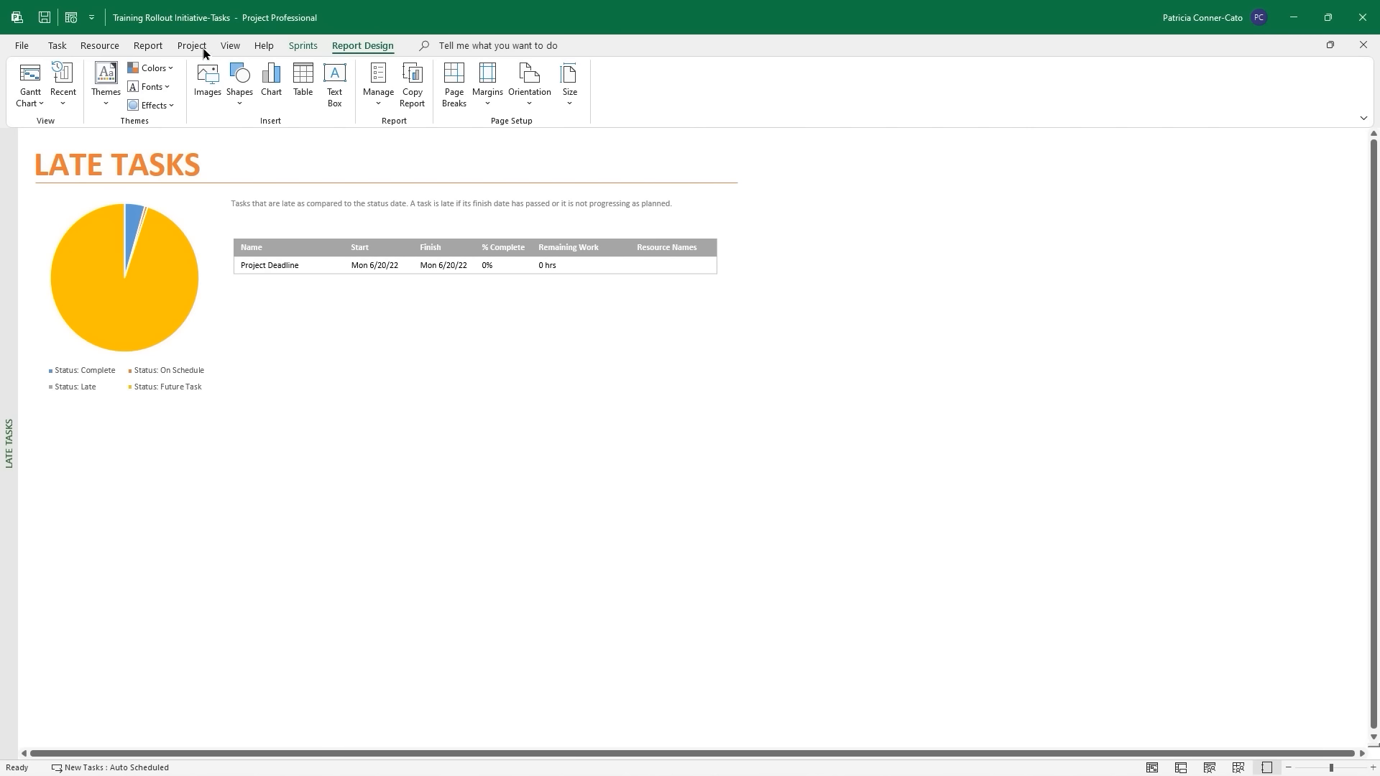
Open the Milestone Report to view late, upcoming and completed milestones.
click(149, 45)
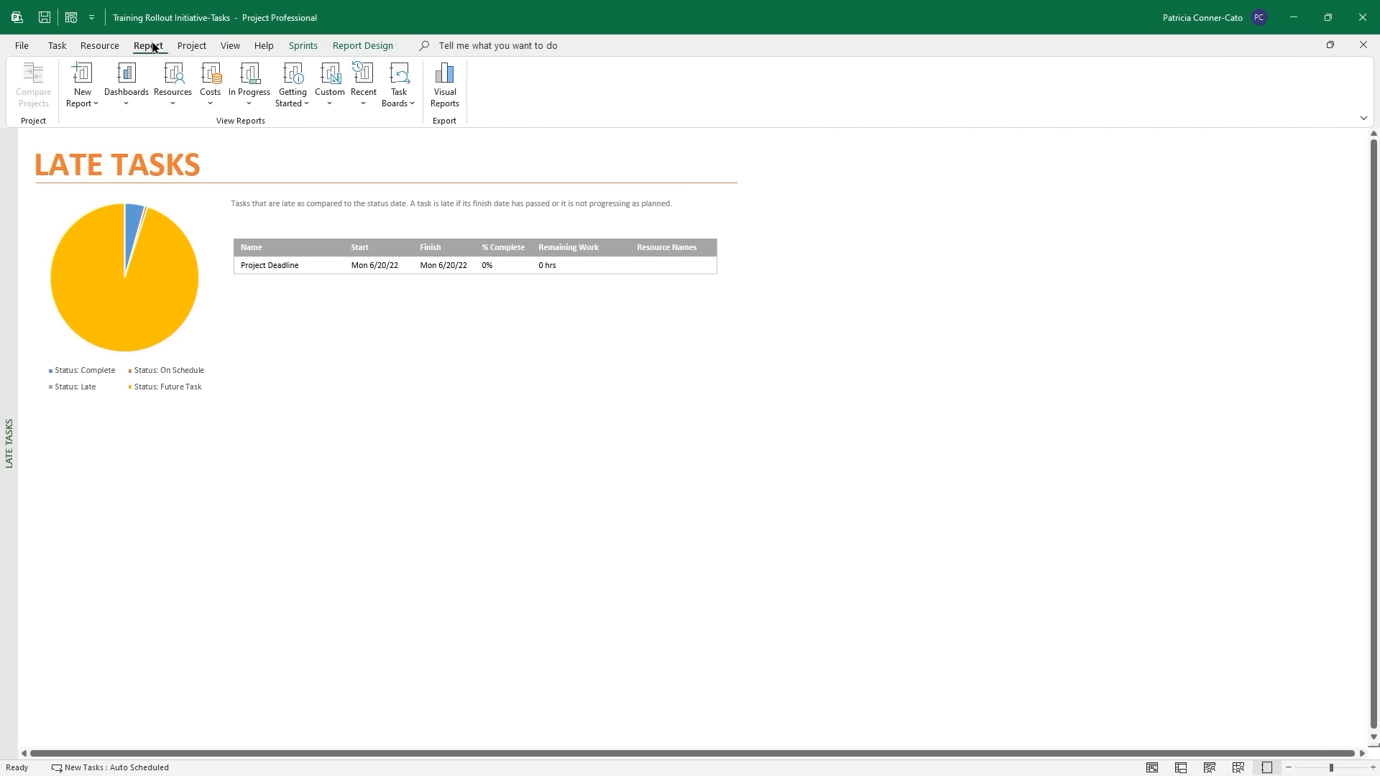
click(252, 99)
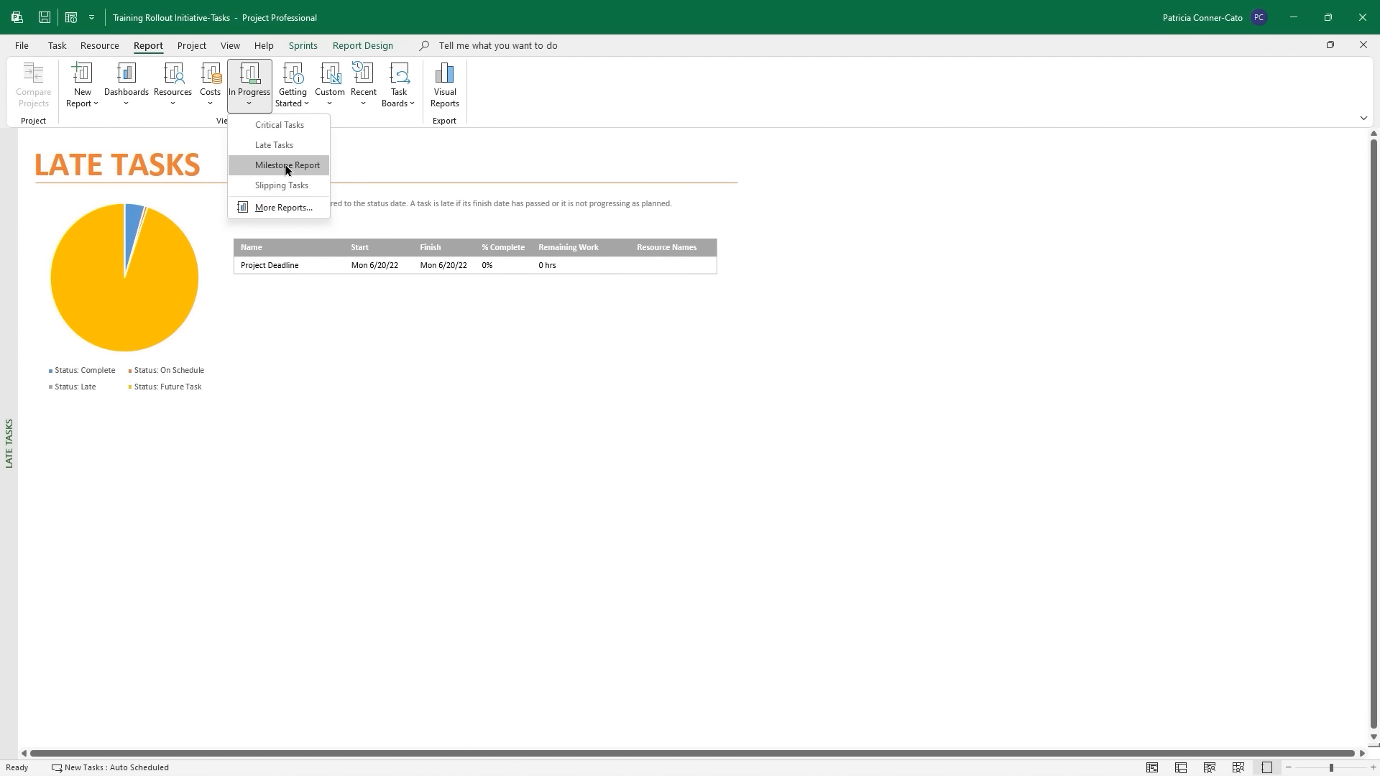
click(287, 166)
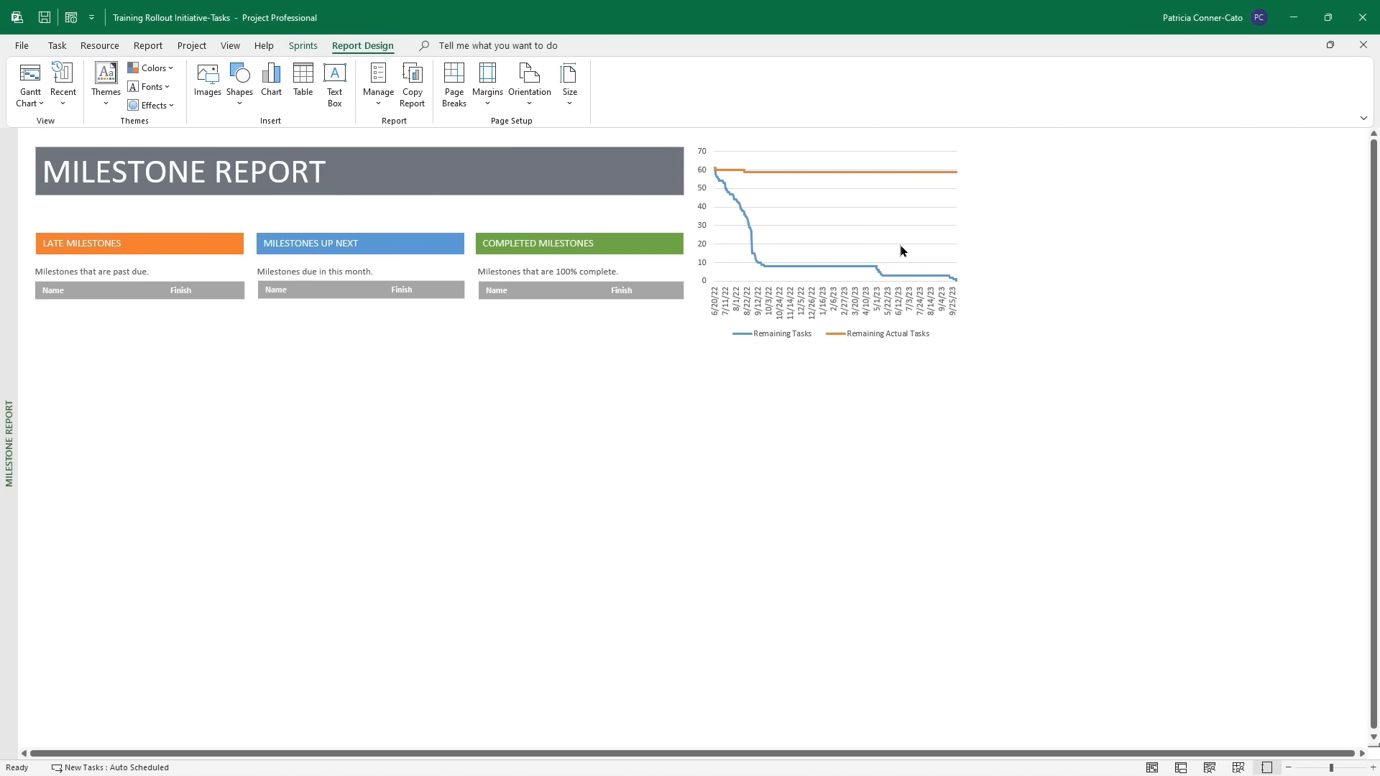
Open the Slipping Tasks report to view tasks finishing past their baseline finish date.
click(146, 46)
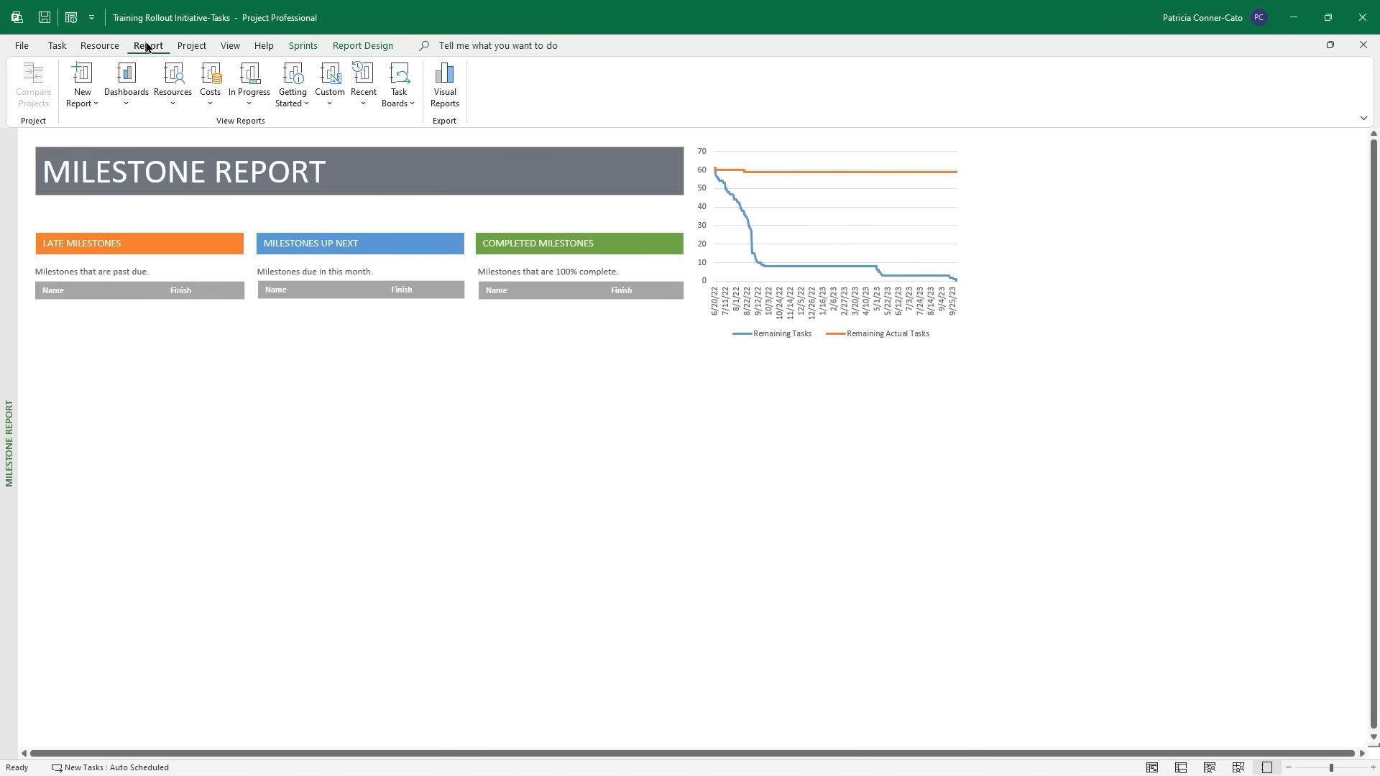
click(249, 95)
click(275, 188)
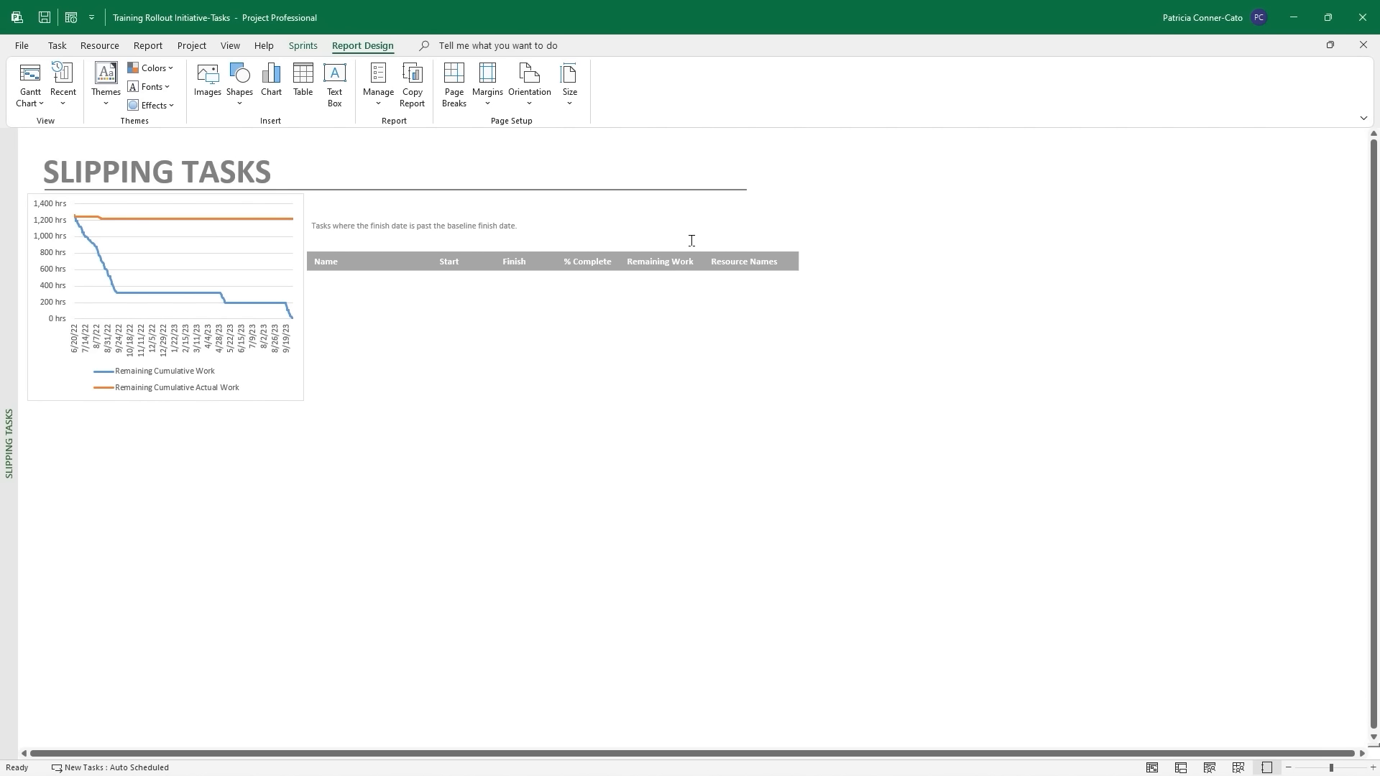
Display the list of recently viewed reports.
click(149, 47)
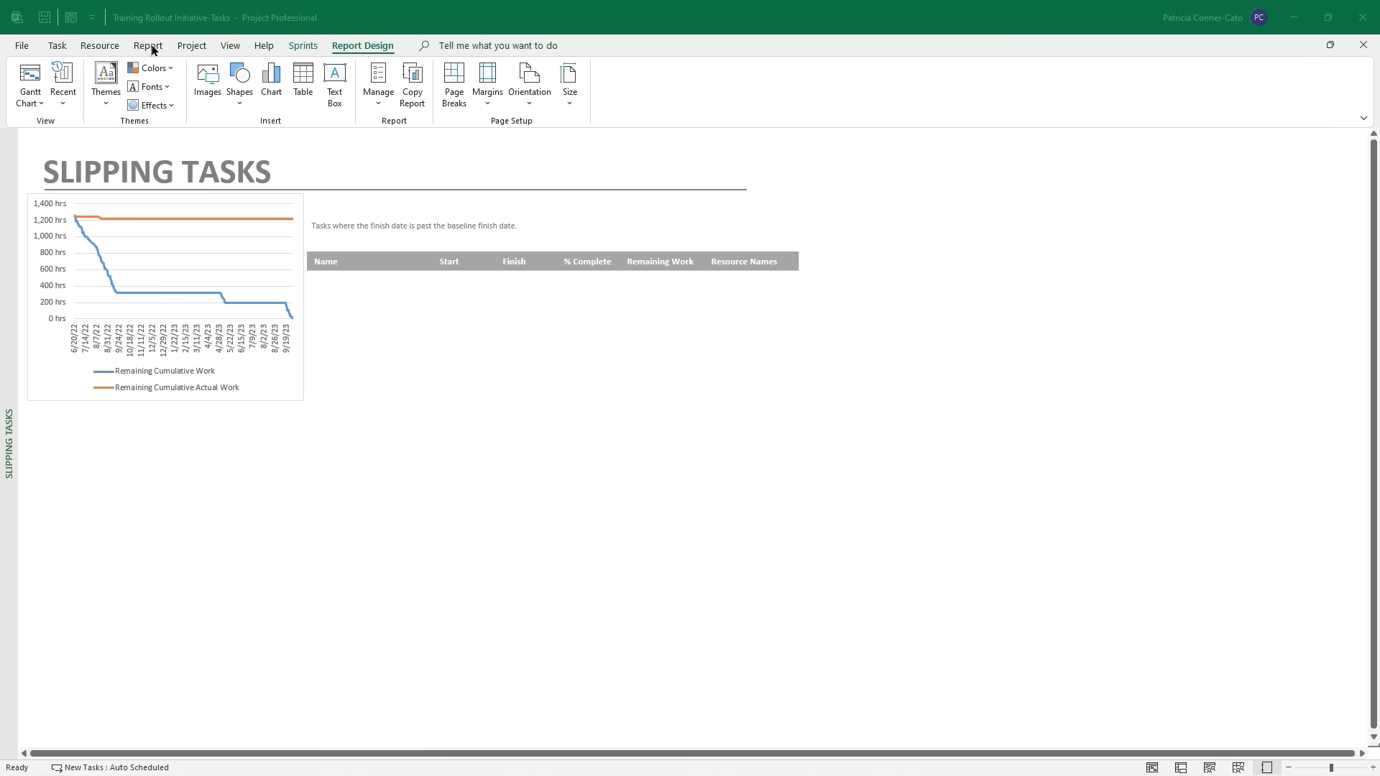
click(150, 47)
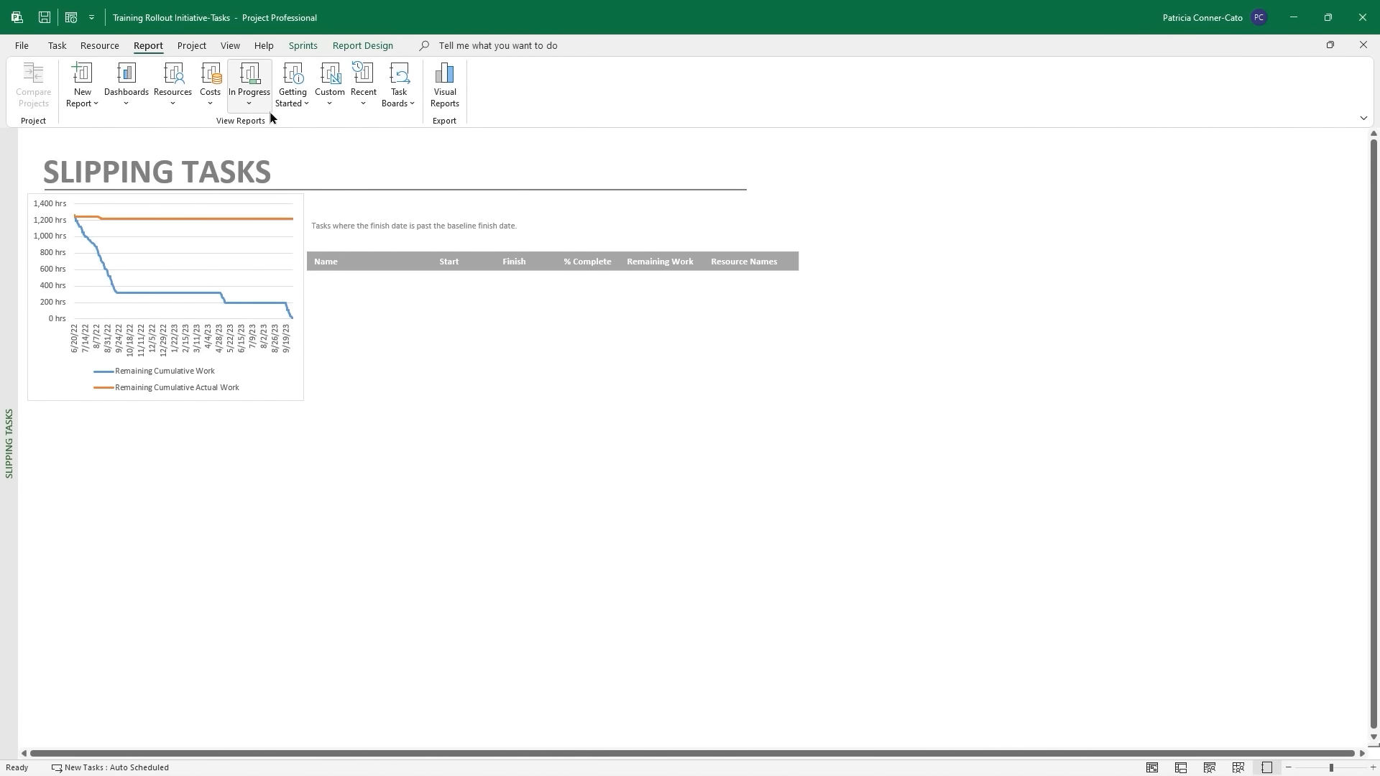
click(370, 105)
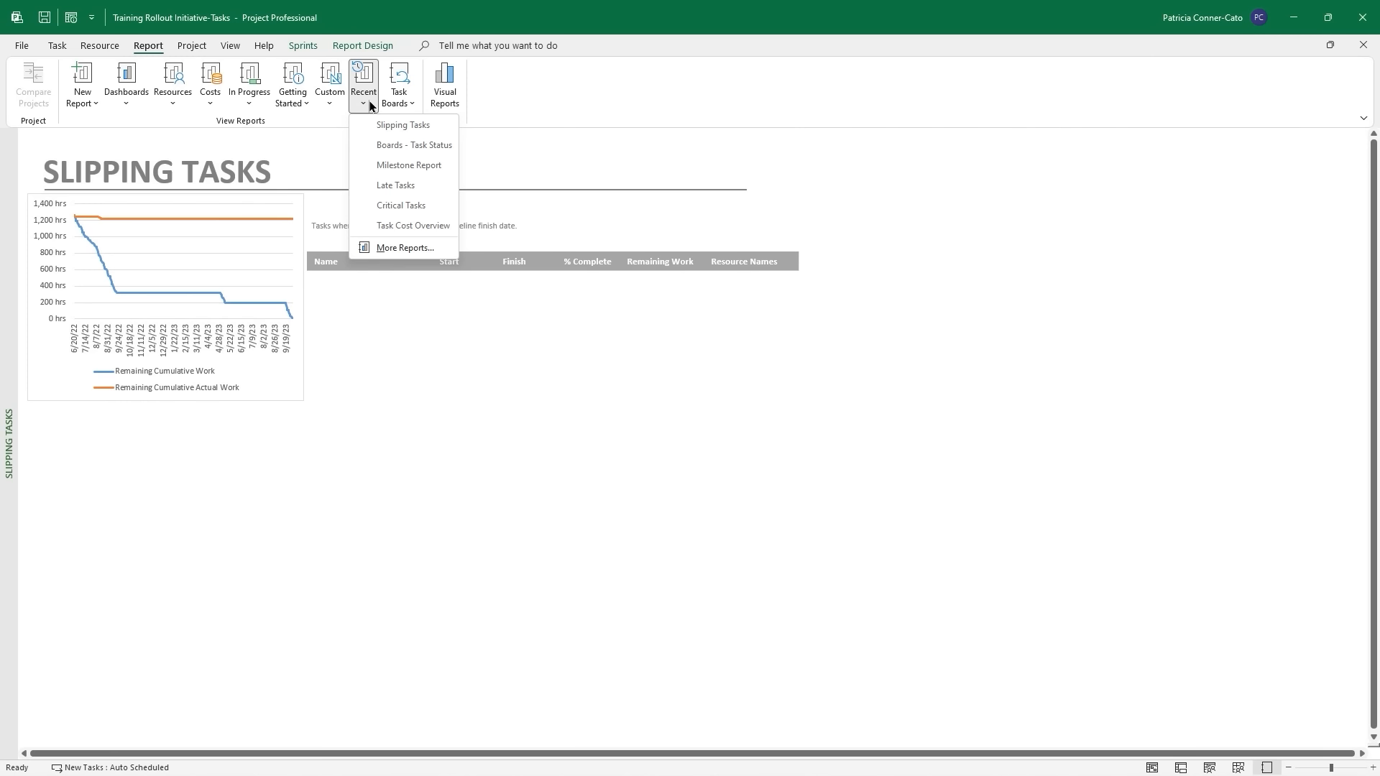
Close the recent reports list and open the Boards - Task Status report.
click(370, 106)
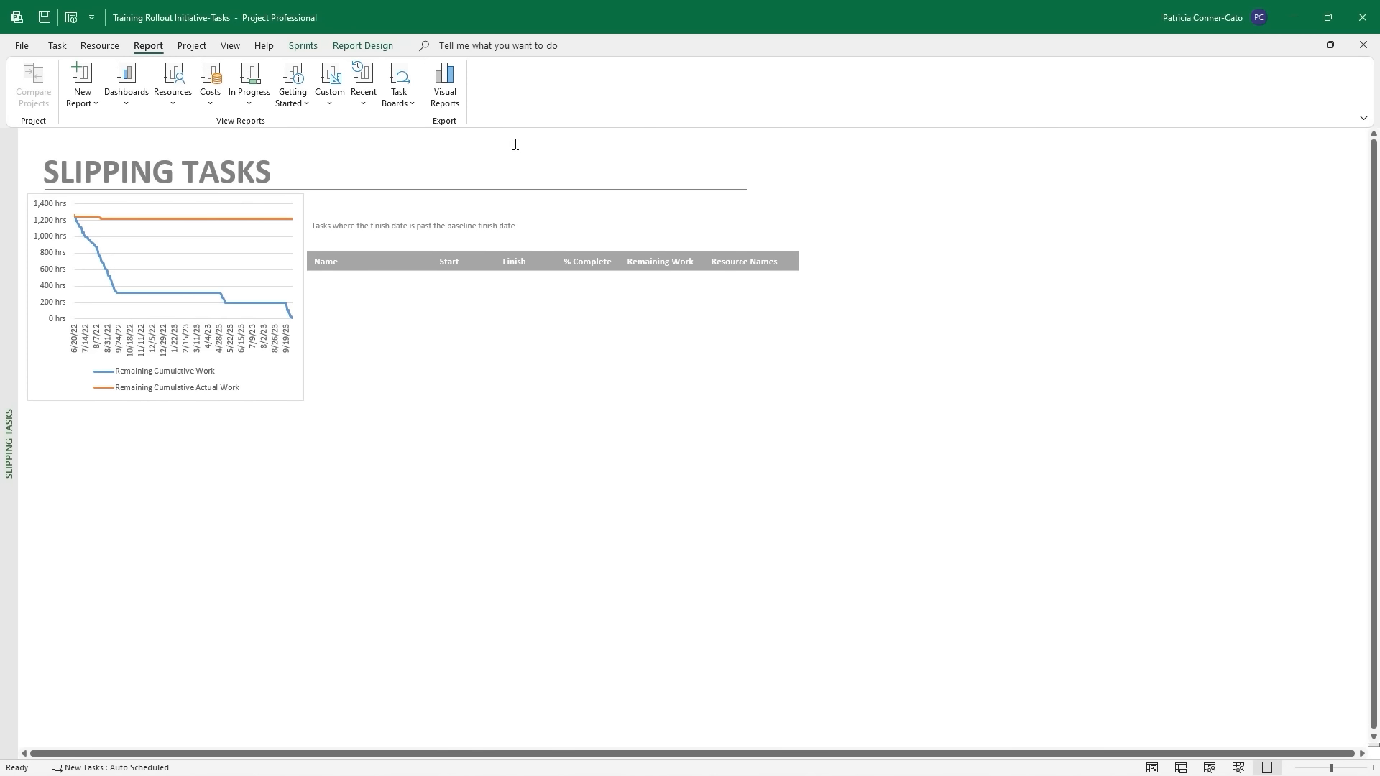
click(406, 108)
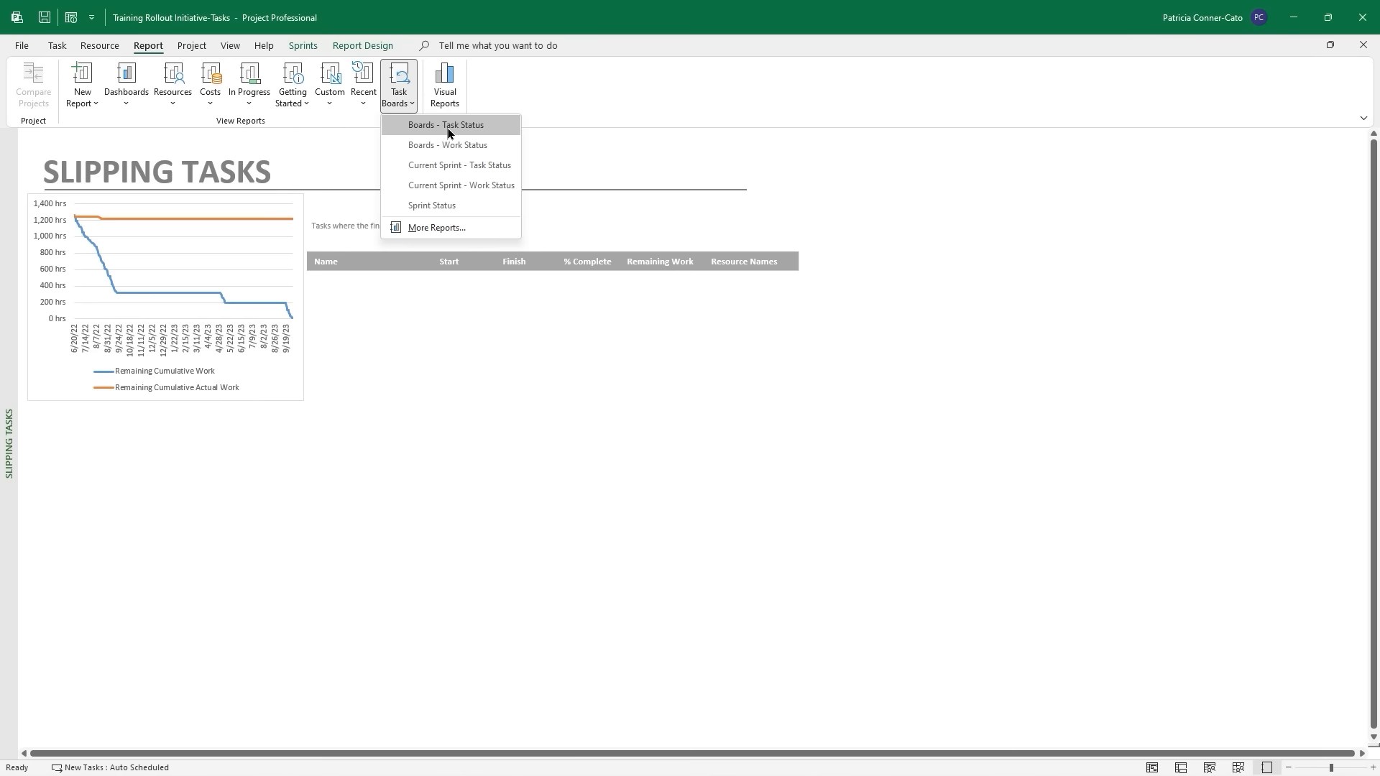
click(447, 127)
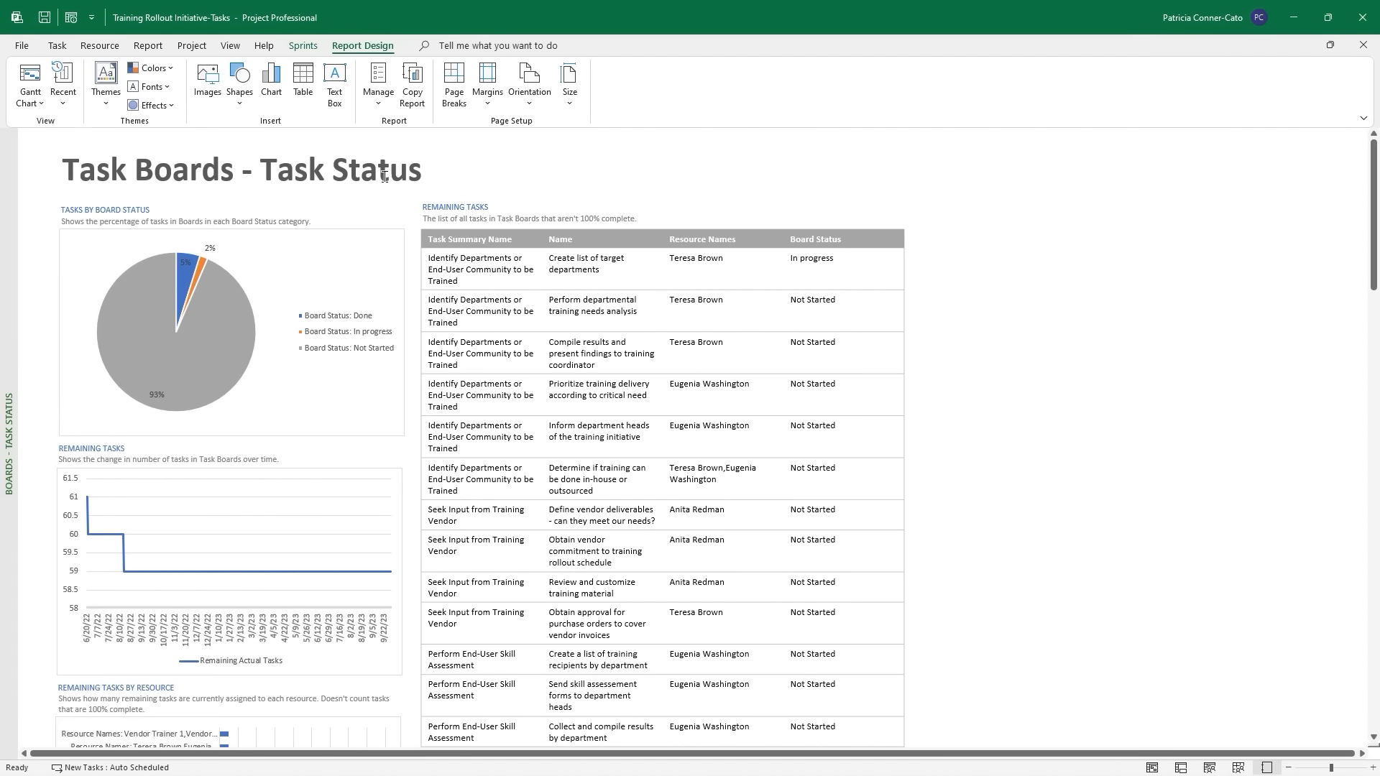
Examine the board status, remaining tasks and remaining tasks by resource charts, along with the remaining tasks table.
scroll(385, 177, down, 1)
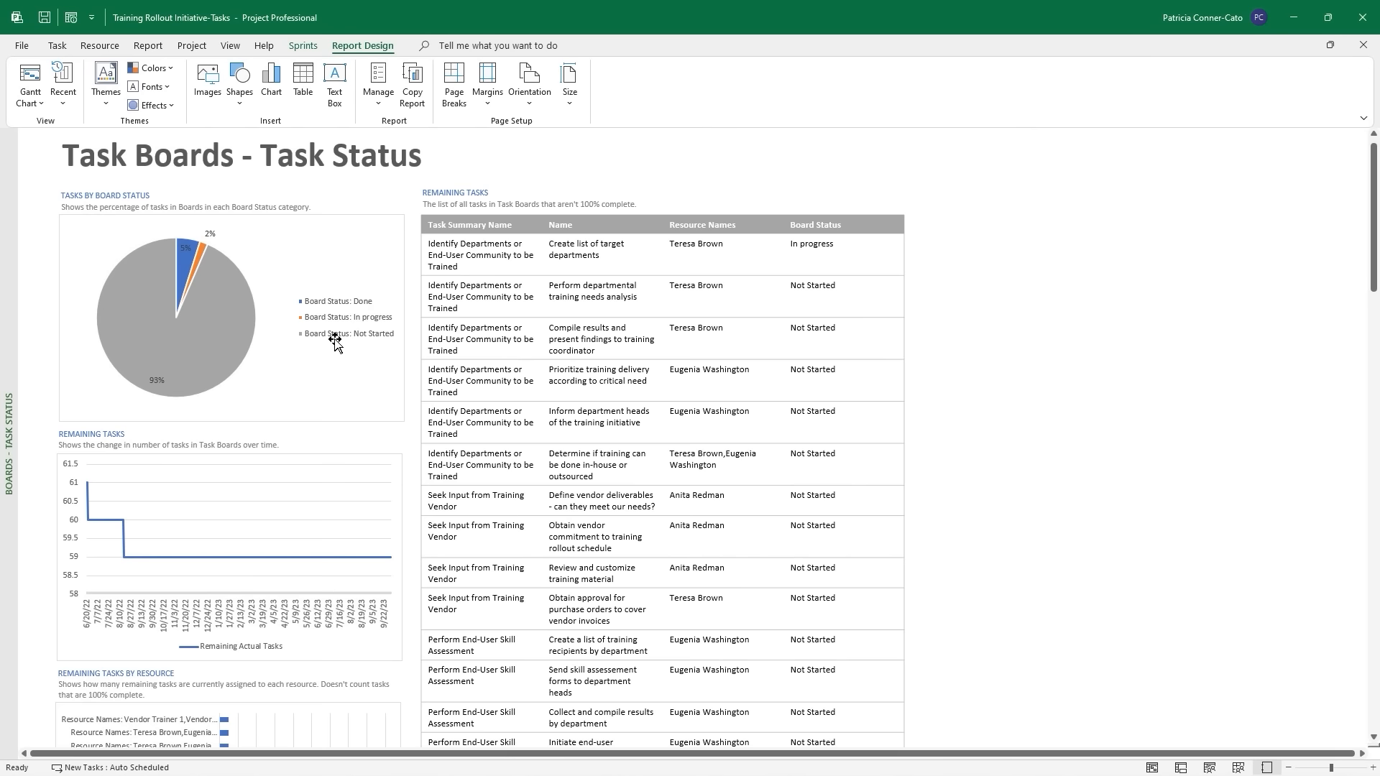
scroll(335, 342, down, 3)
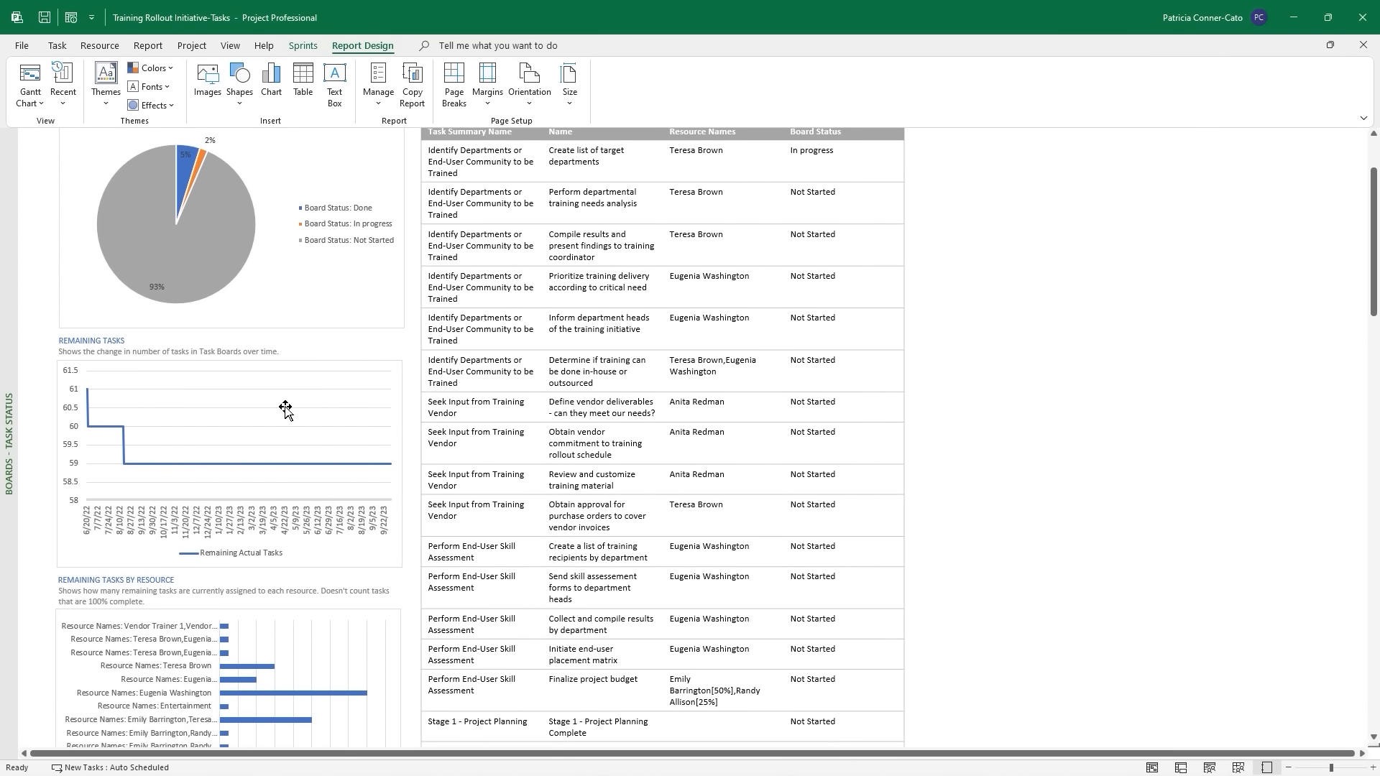
scroll(286, 410, down, 4)
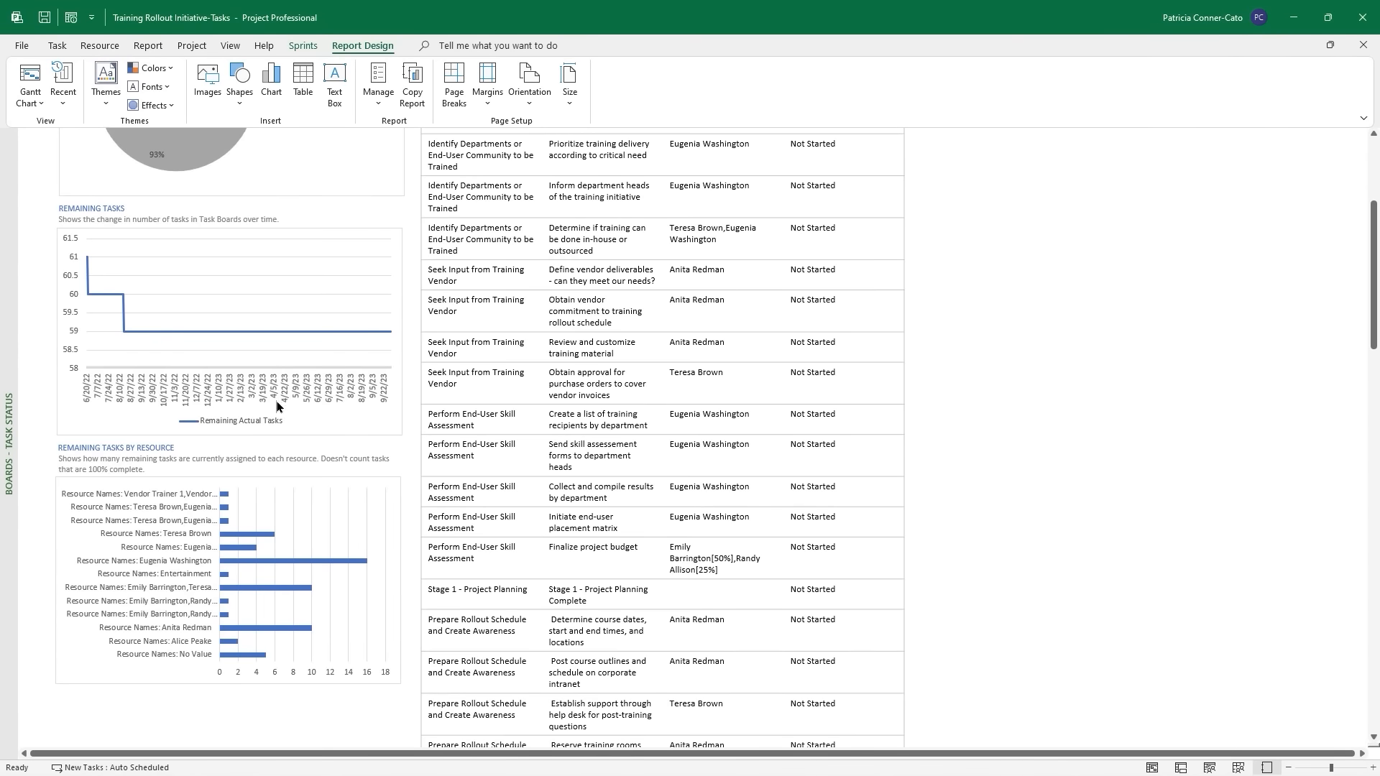
scroll(277, 406, down, 5)
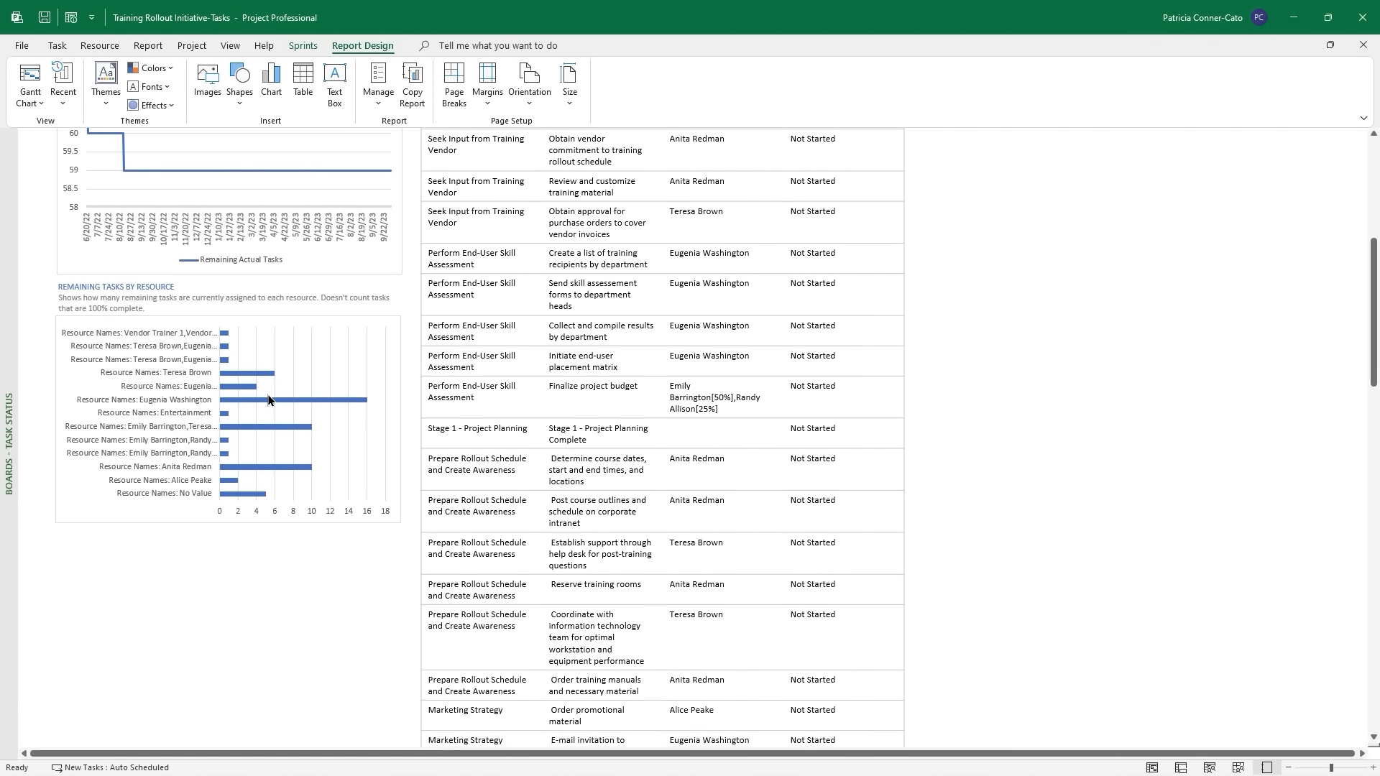
scroll(268, 400, down, 1)
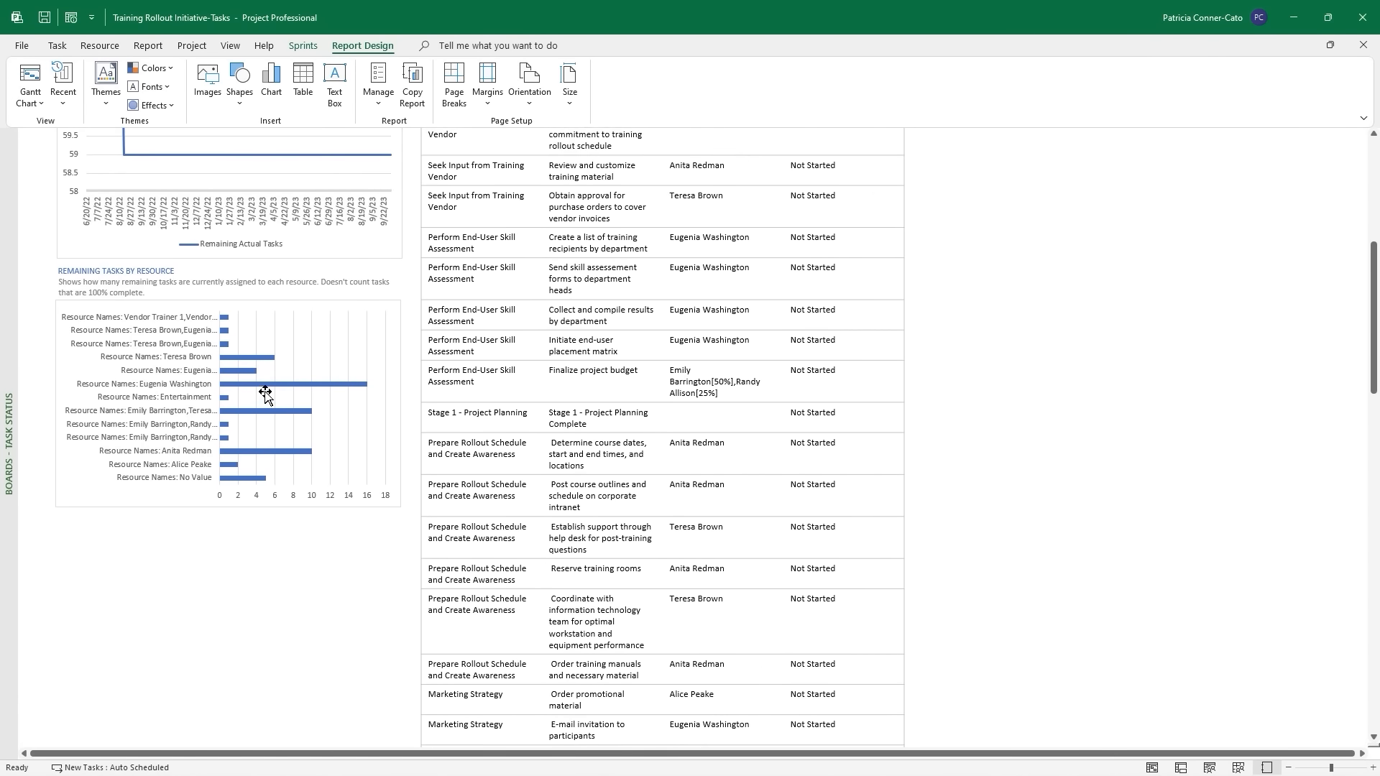
scroll(263, 388, up, 8)
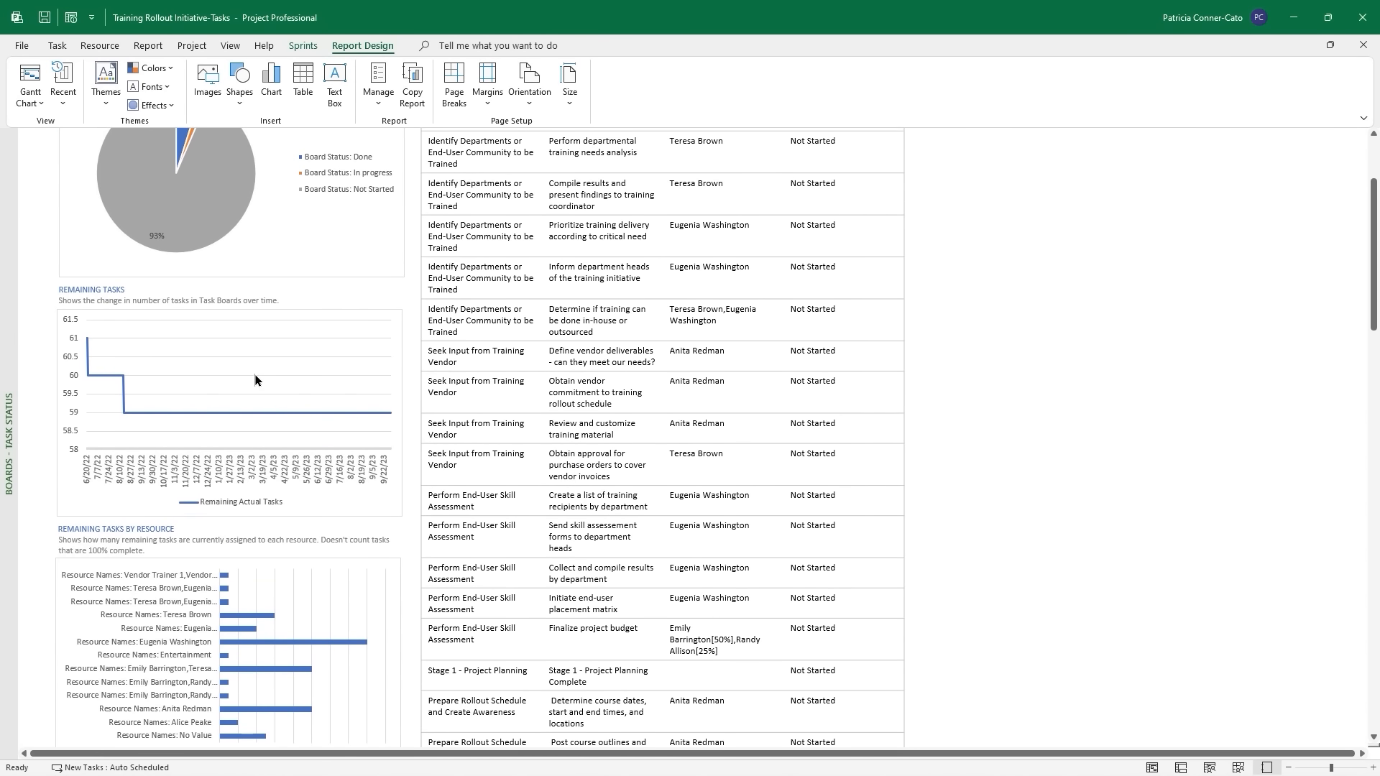
scroll(253, 372, up, 4)
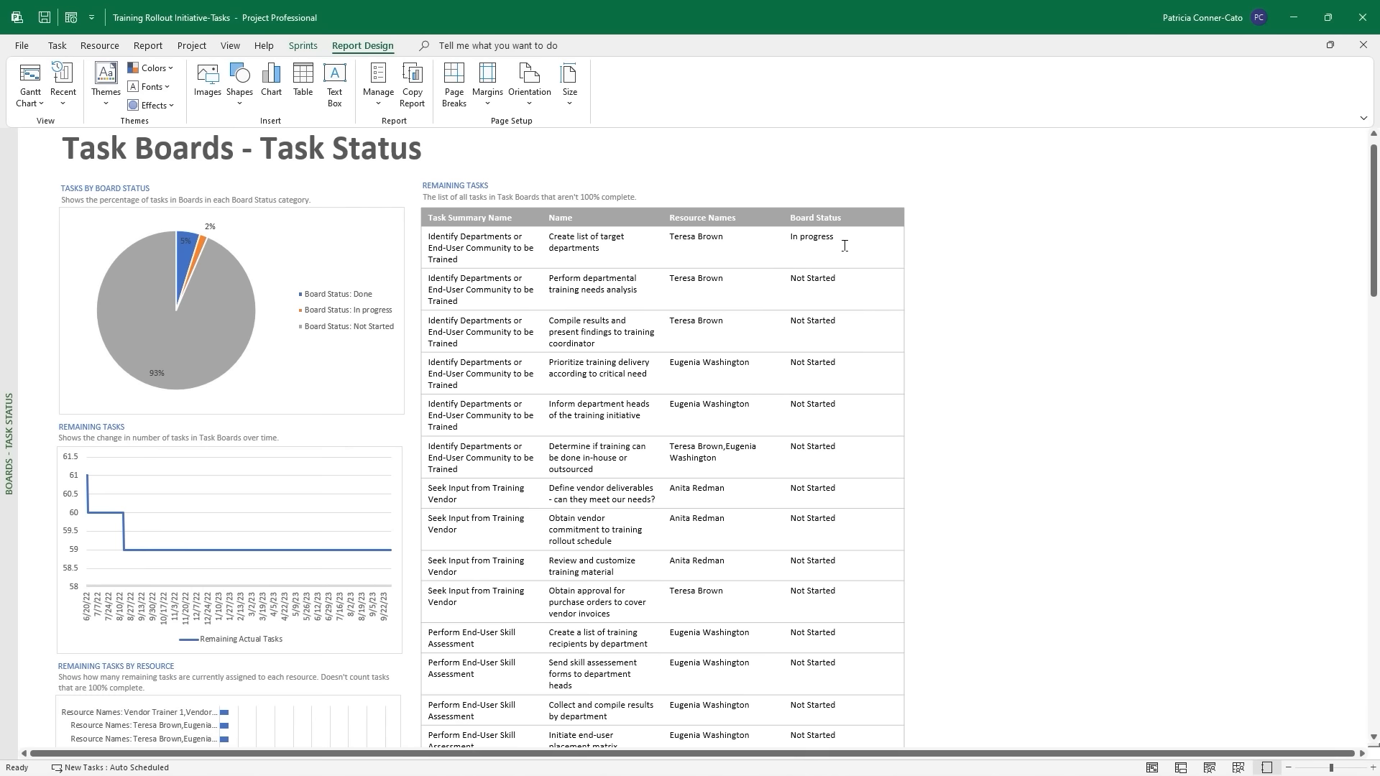
scroll(845, 246, down, 1)
scroll(773, 191, up, 2)
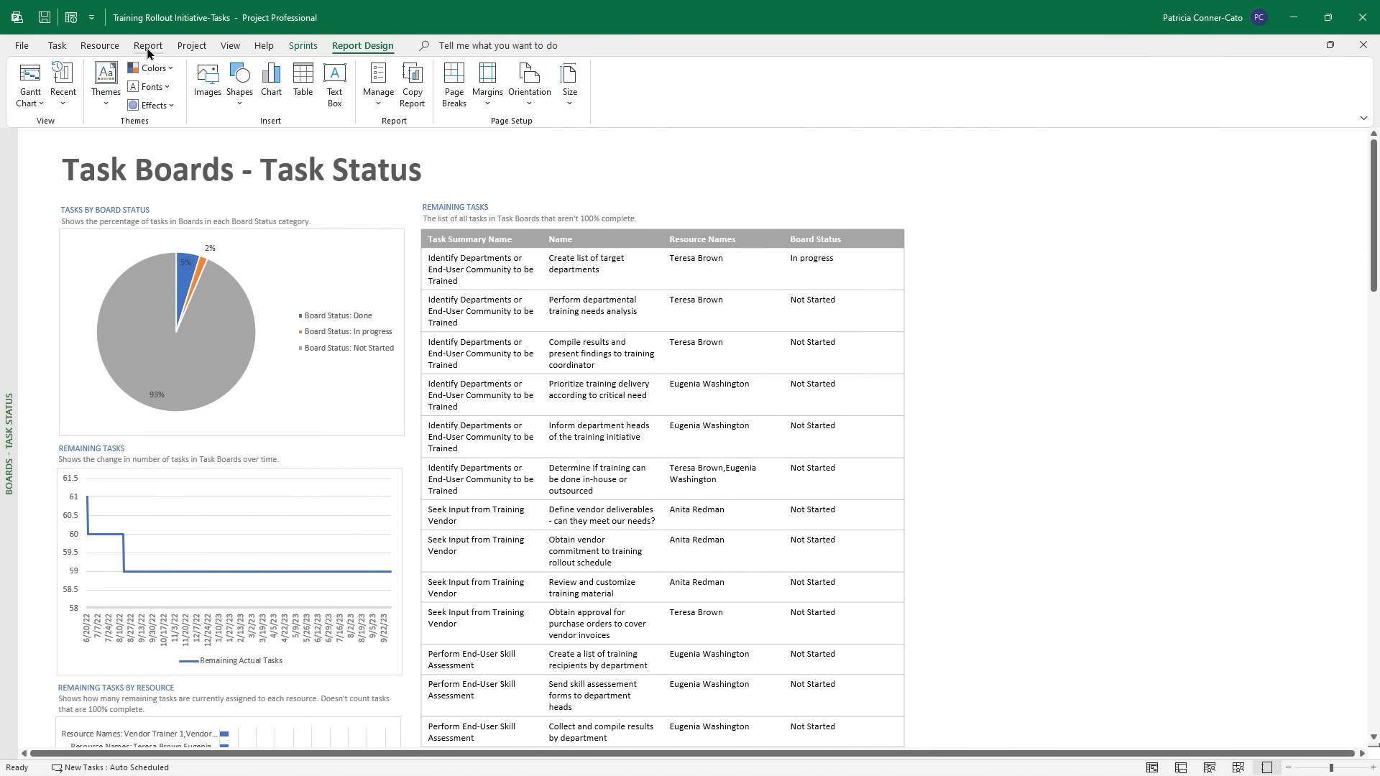
Open the Boards - Work Status report and review its remaining work charts and remaining tasks table.
click(147, 49)
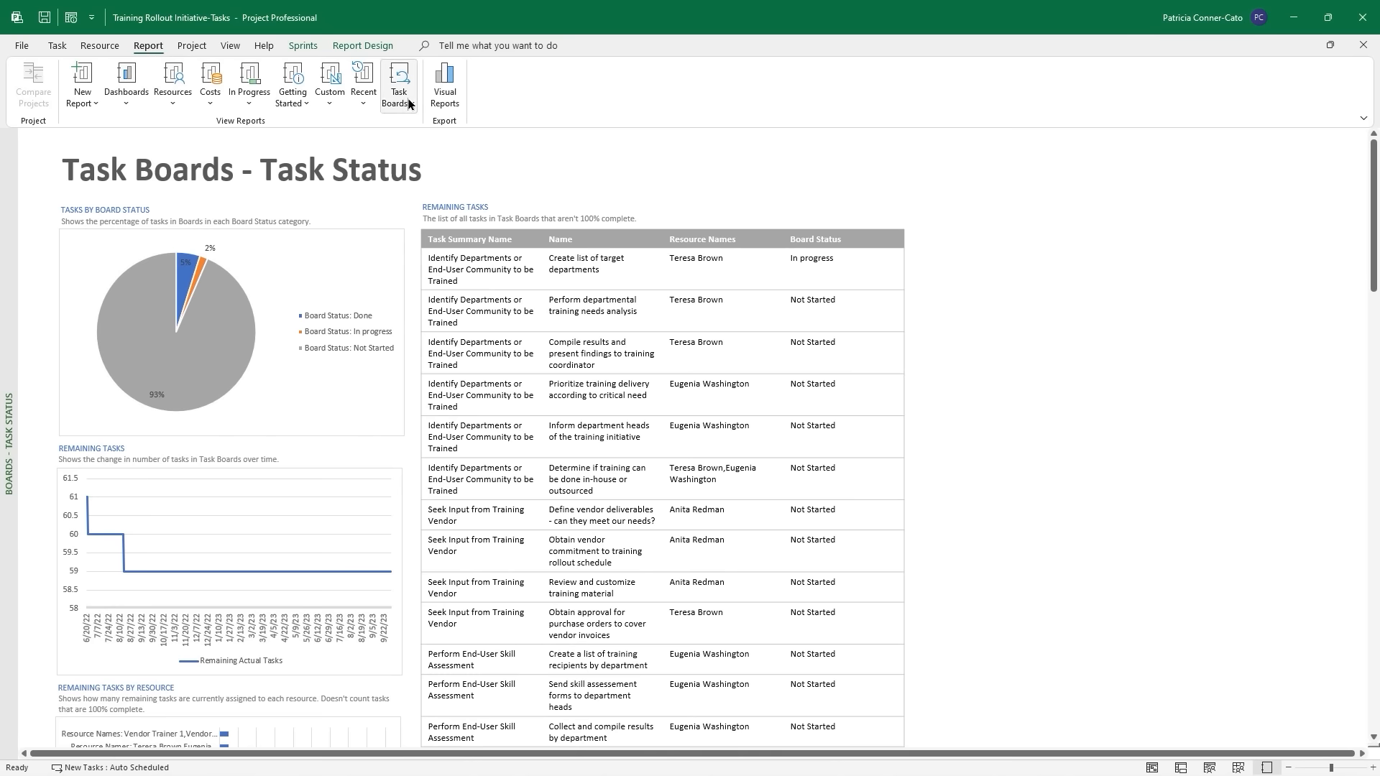
click(408, 104)
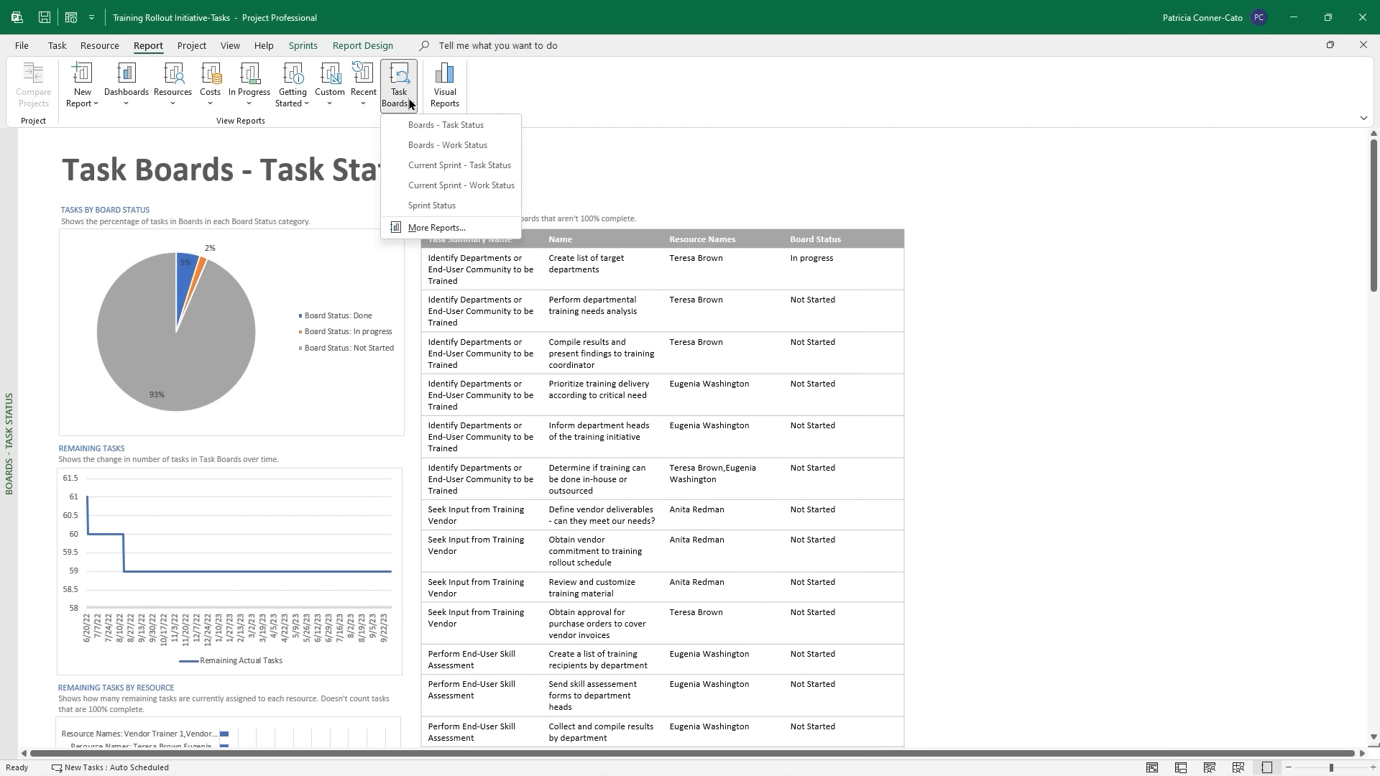
click(437, 144)
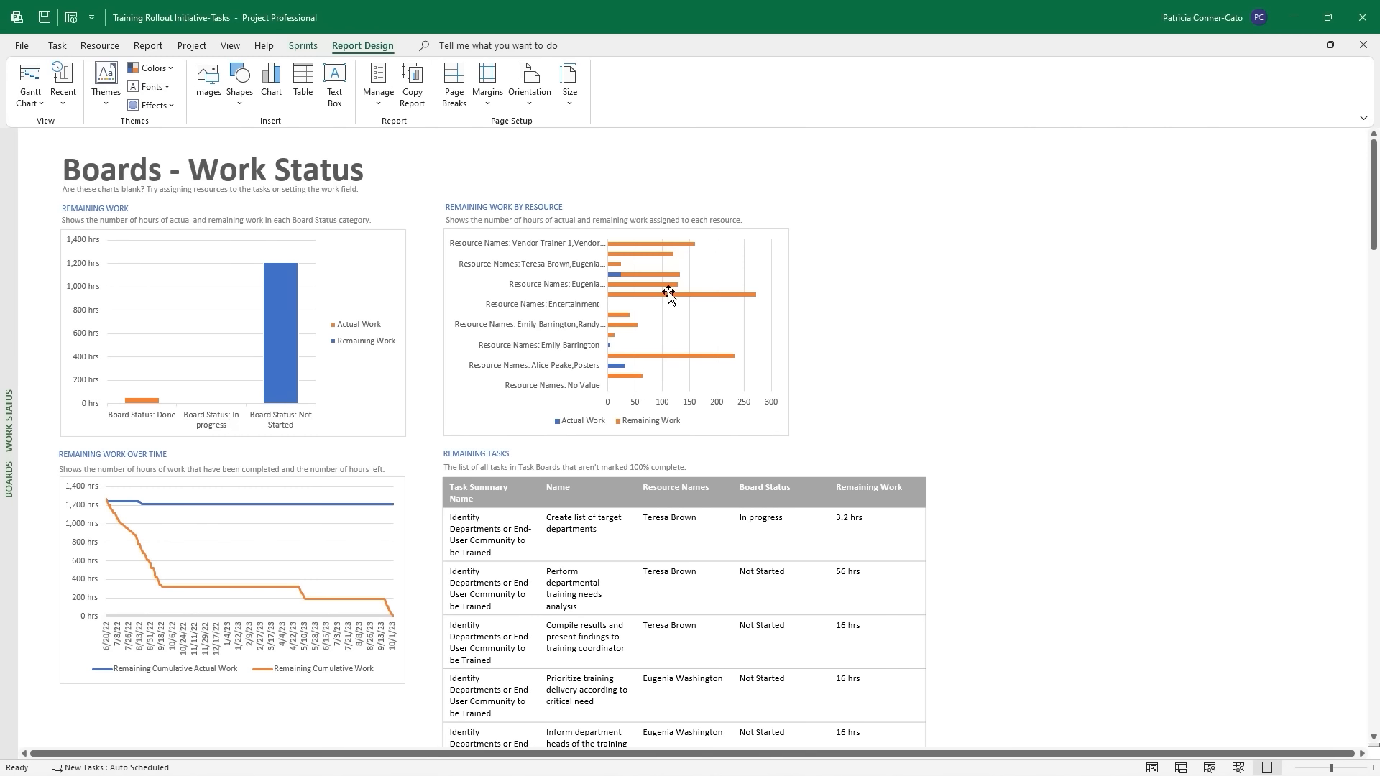
scroll(617, 304, down, 3)
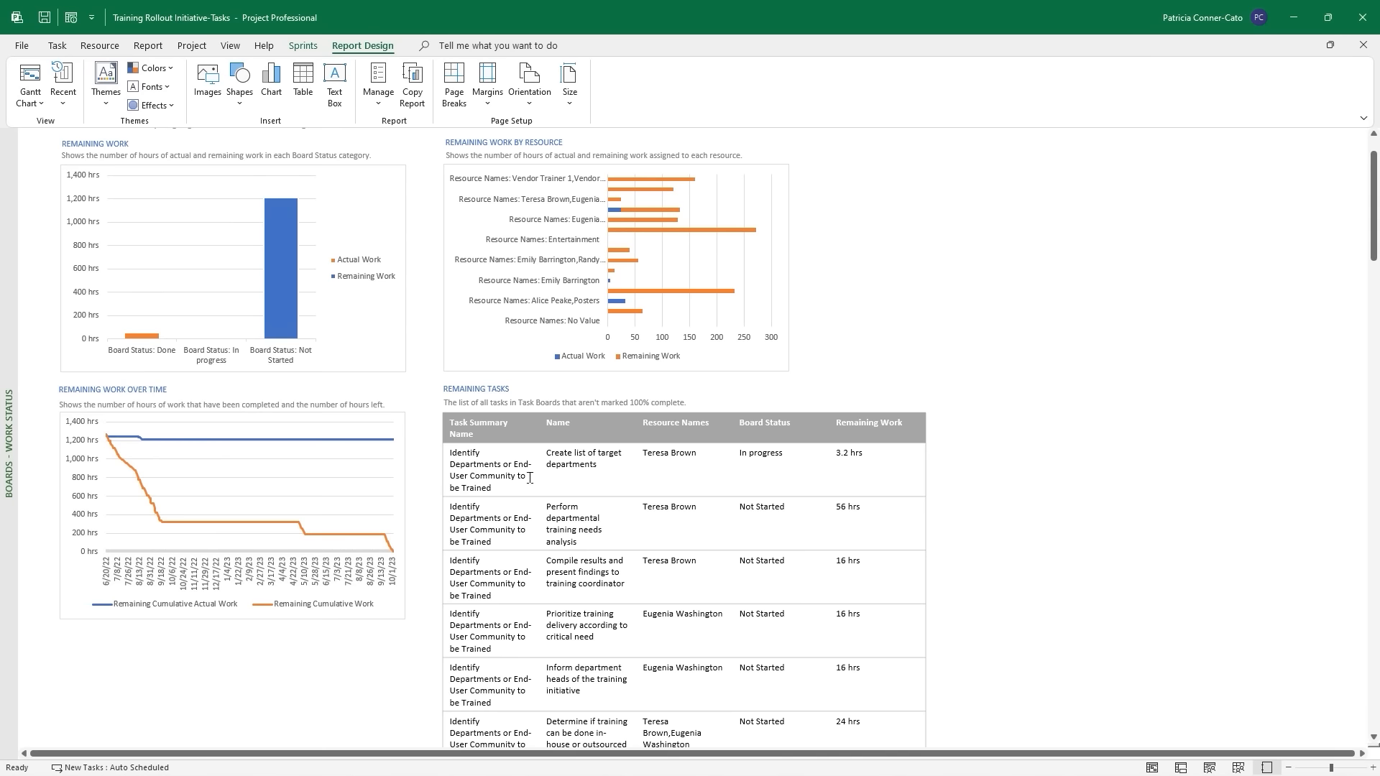
scroll(680, 446, down, 1)
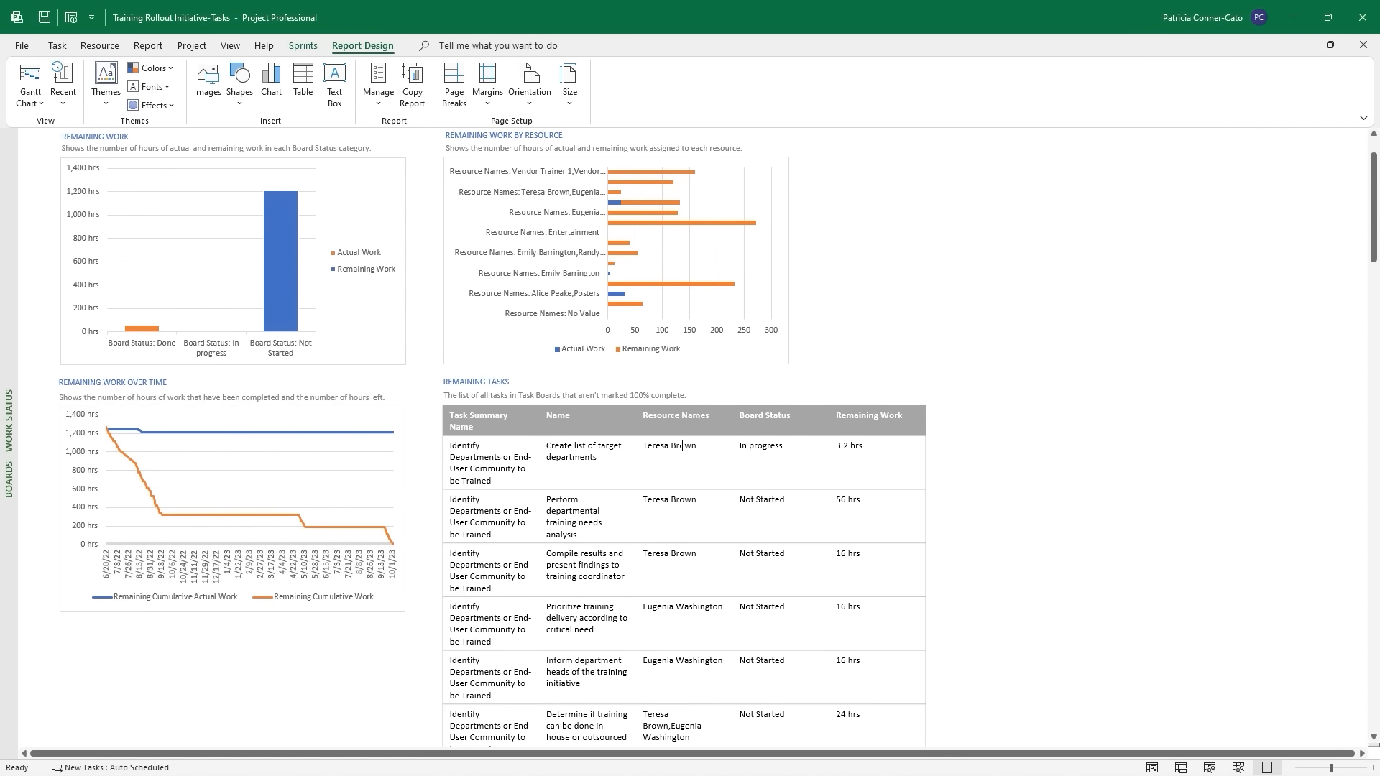
scroll(680, 446, down, 2)
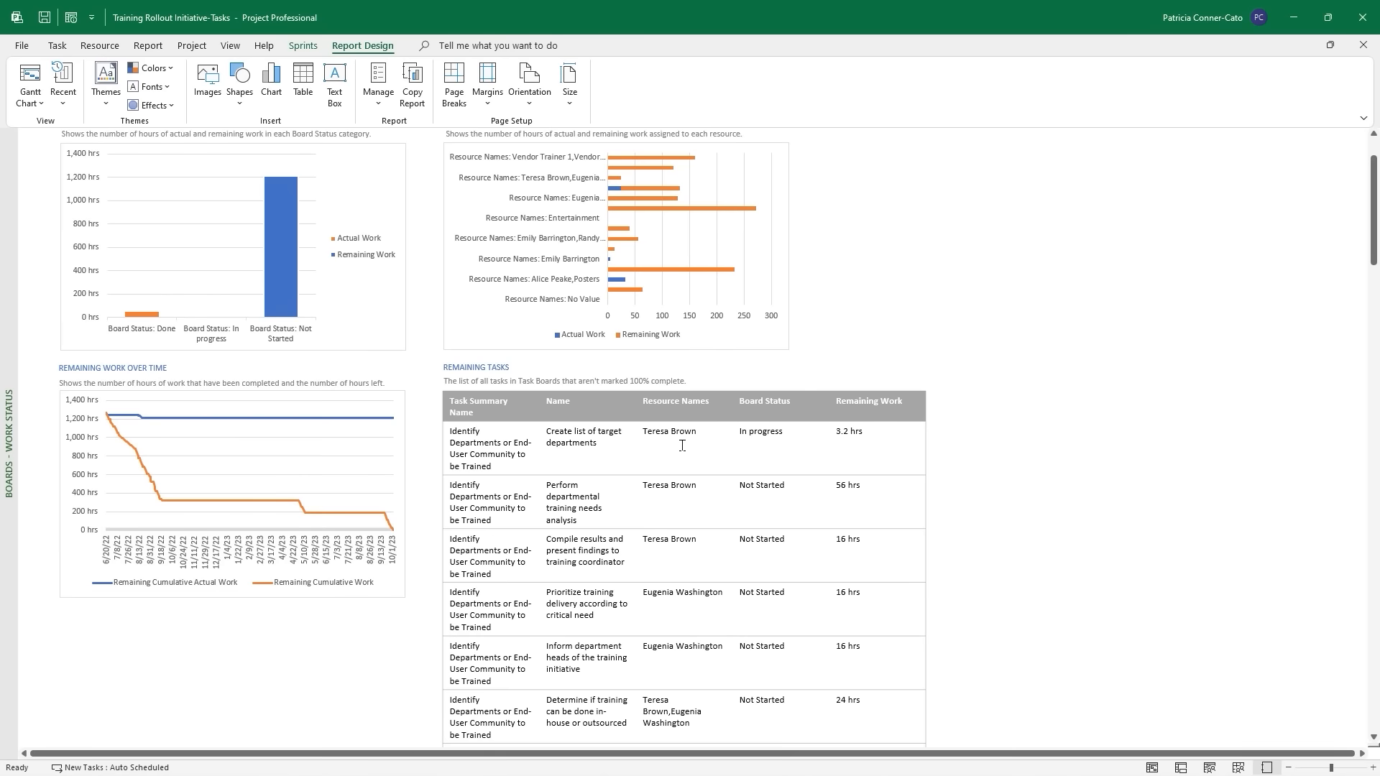
scroll(682, 445, down, 1)
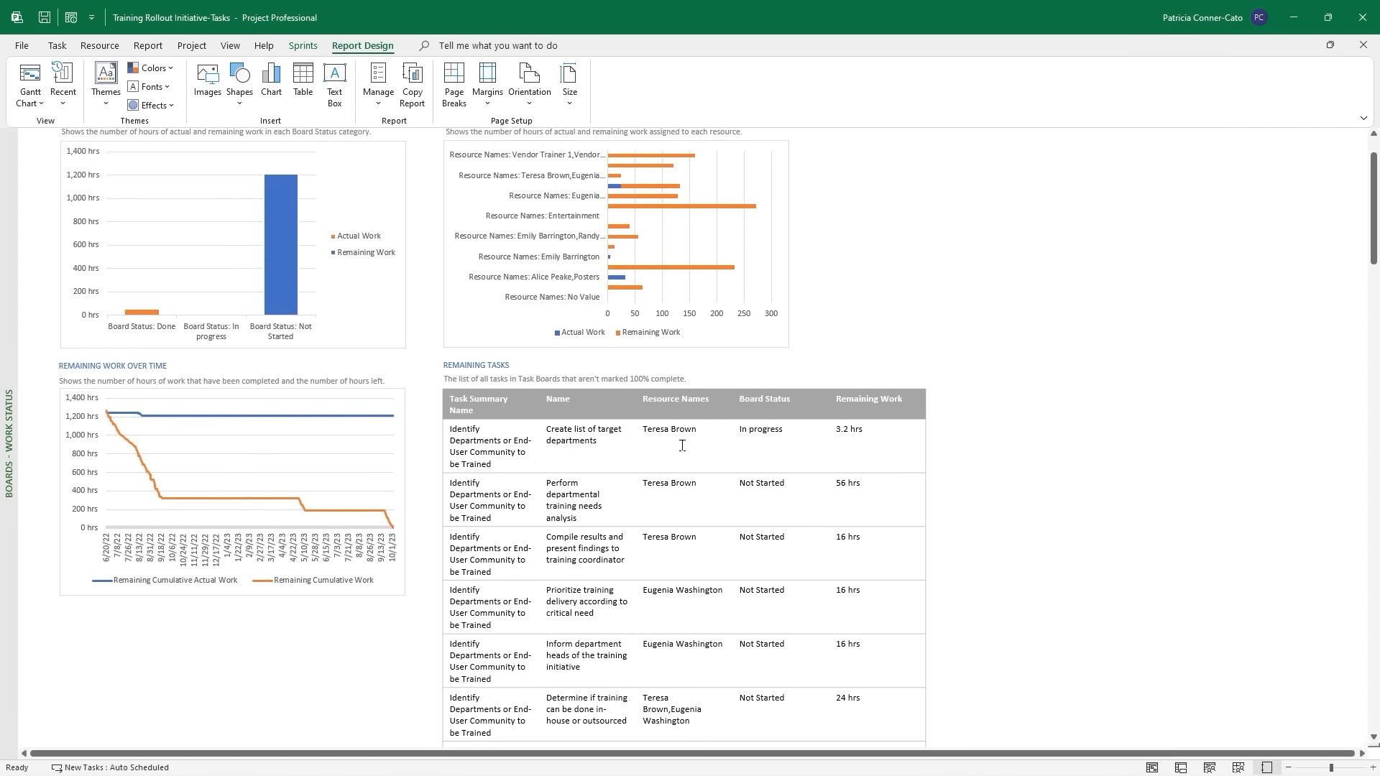
scroll(683, 445, up, 3)
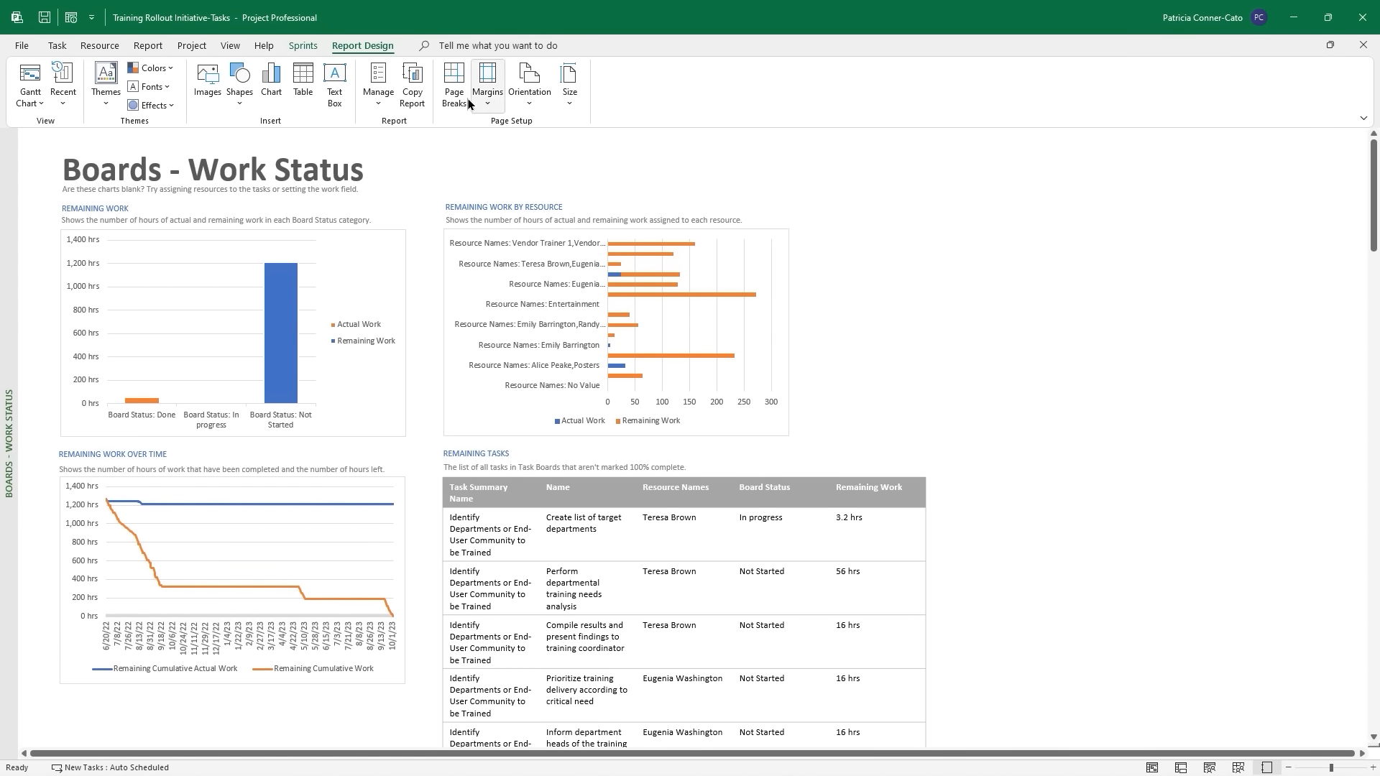
Open the Current Sprint - Task Status report to view this sprint's tasks by board status and resource.
click(148, 46)
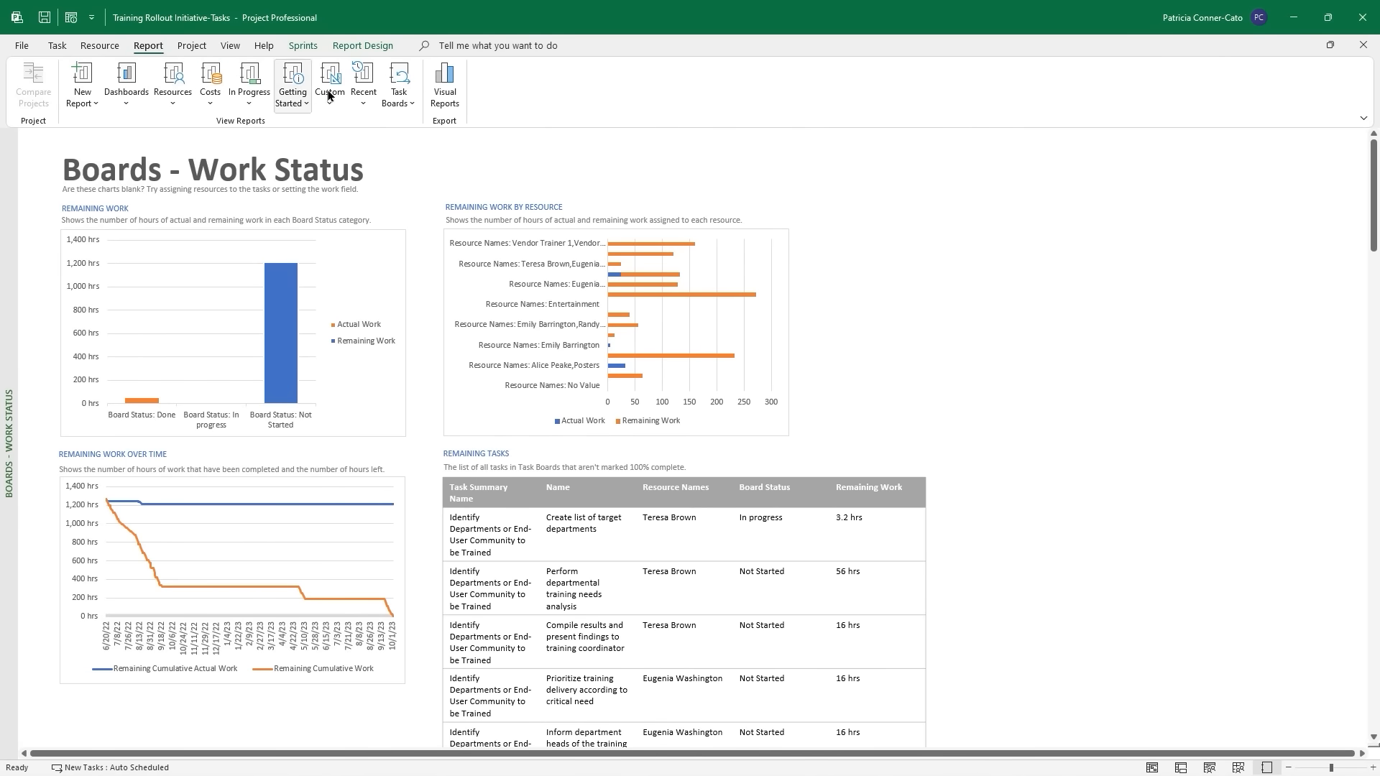
click(395, 107)
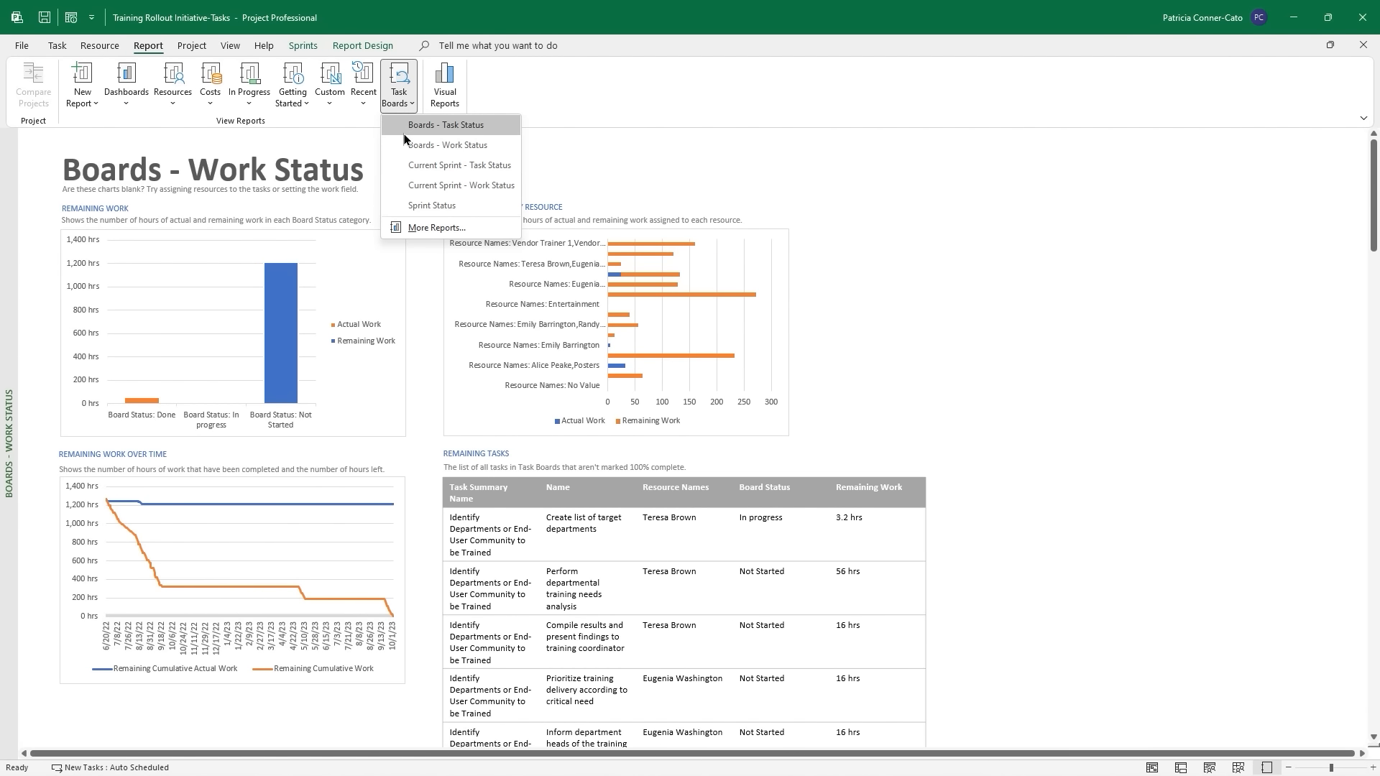
click(436, 166)
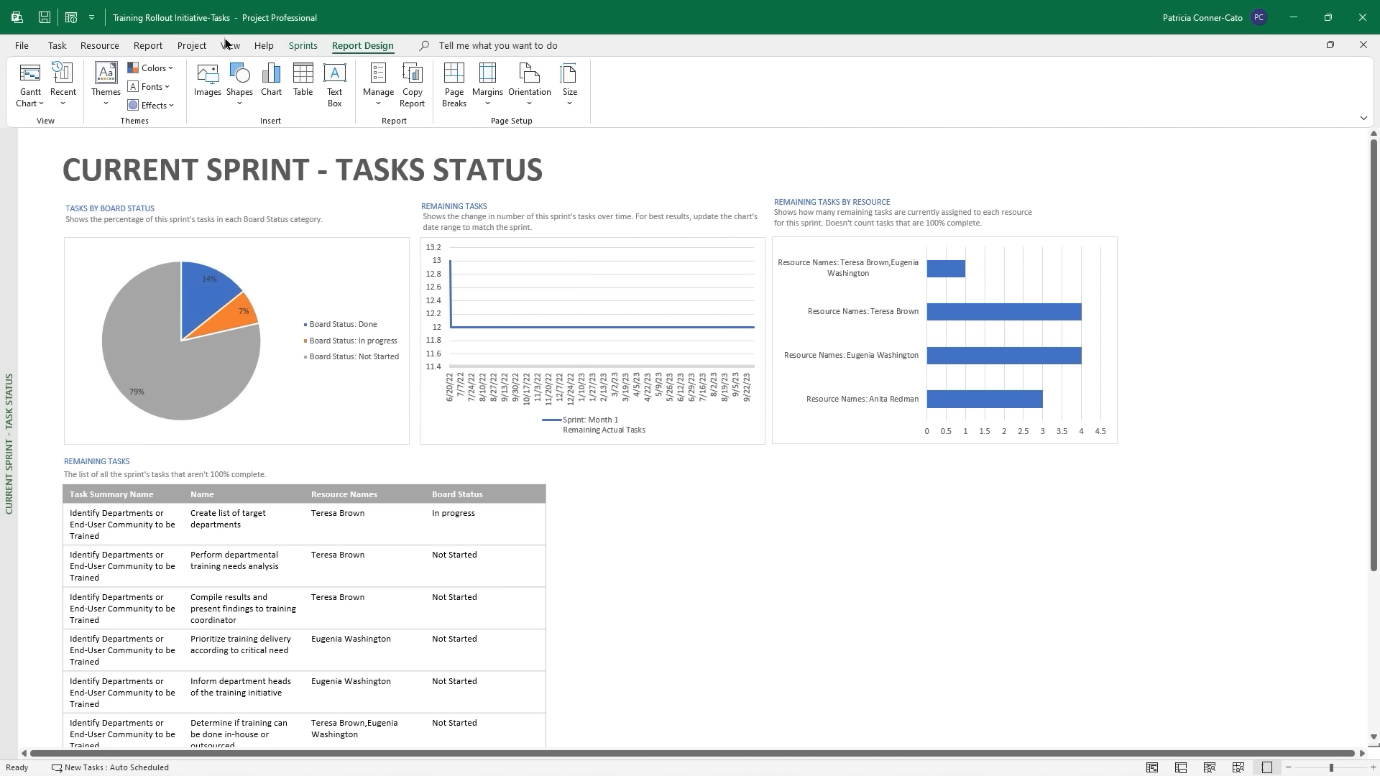
Open the Current Sprint - Work Status report to view actual and remaining hours for this sprint.
click(147, 45)
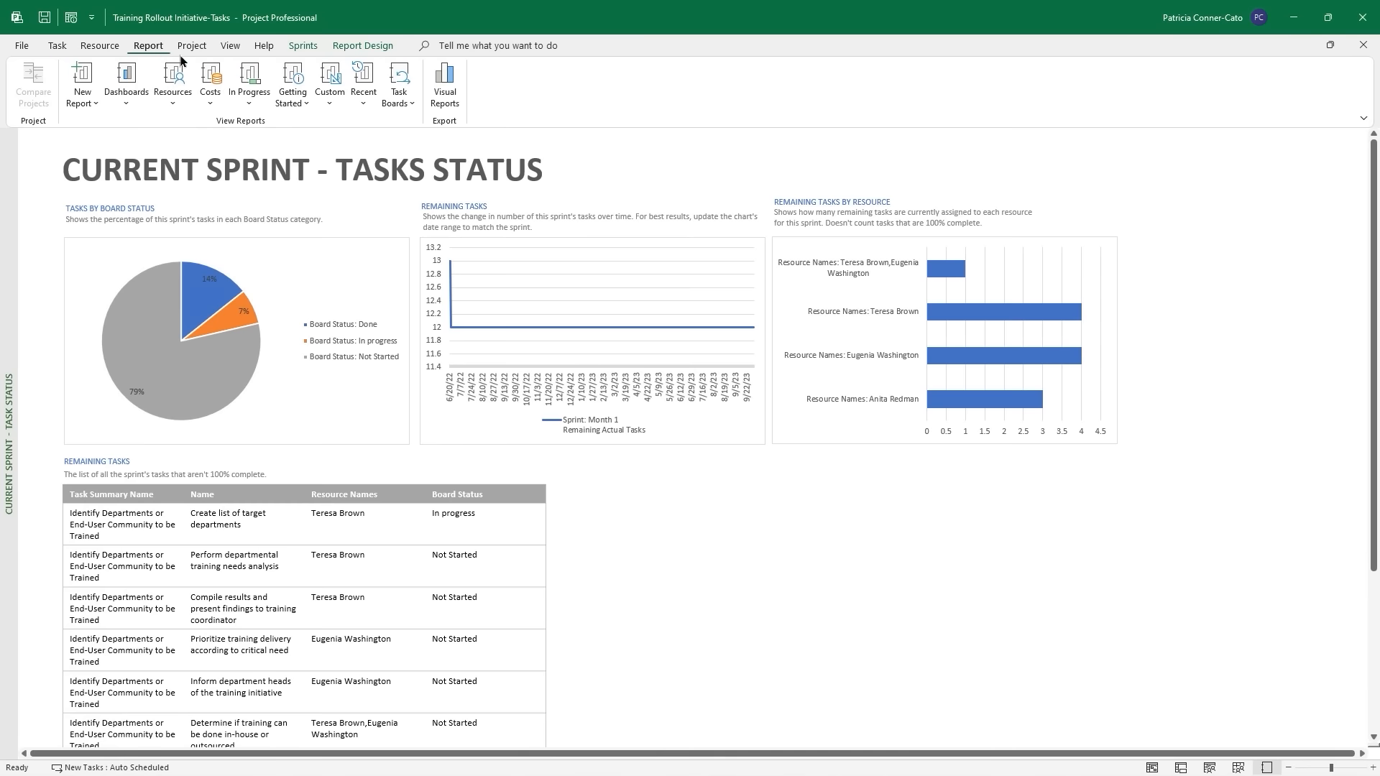
click(396, 101)
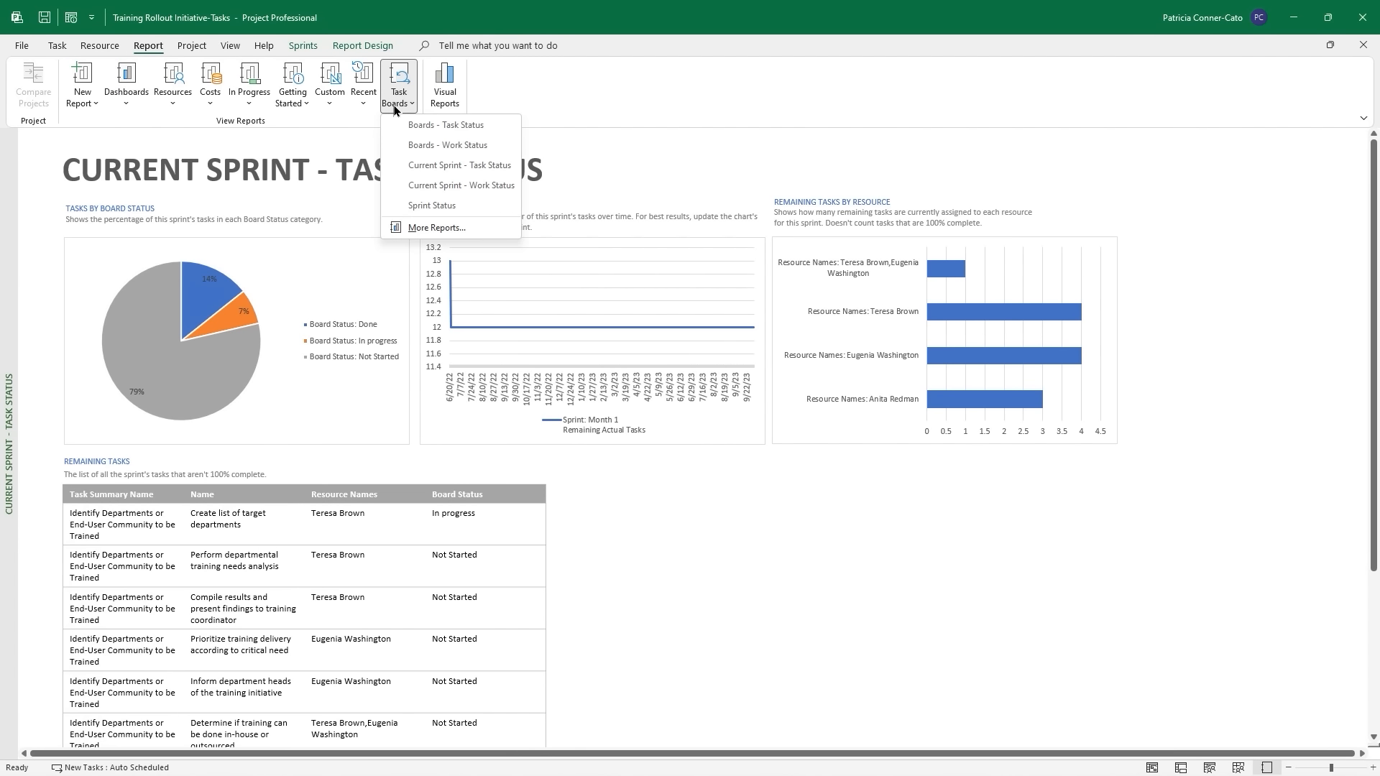
click(443, 186)
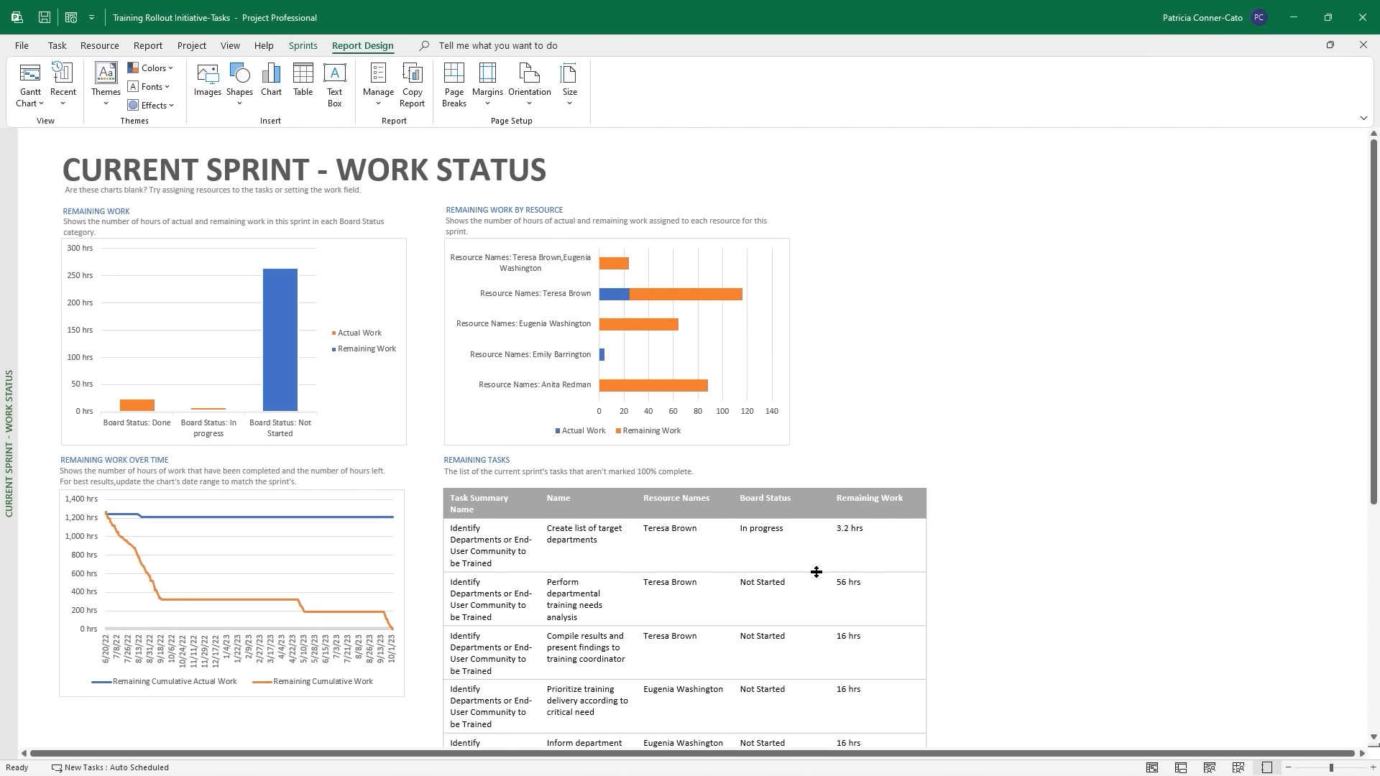
Open the Sprint Status report and review the tasks per sprint and work per sprint charts.
click(149, 47)
click(399, 90)
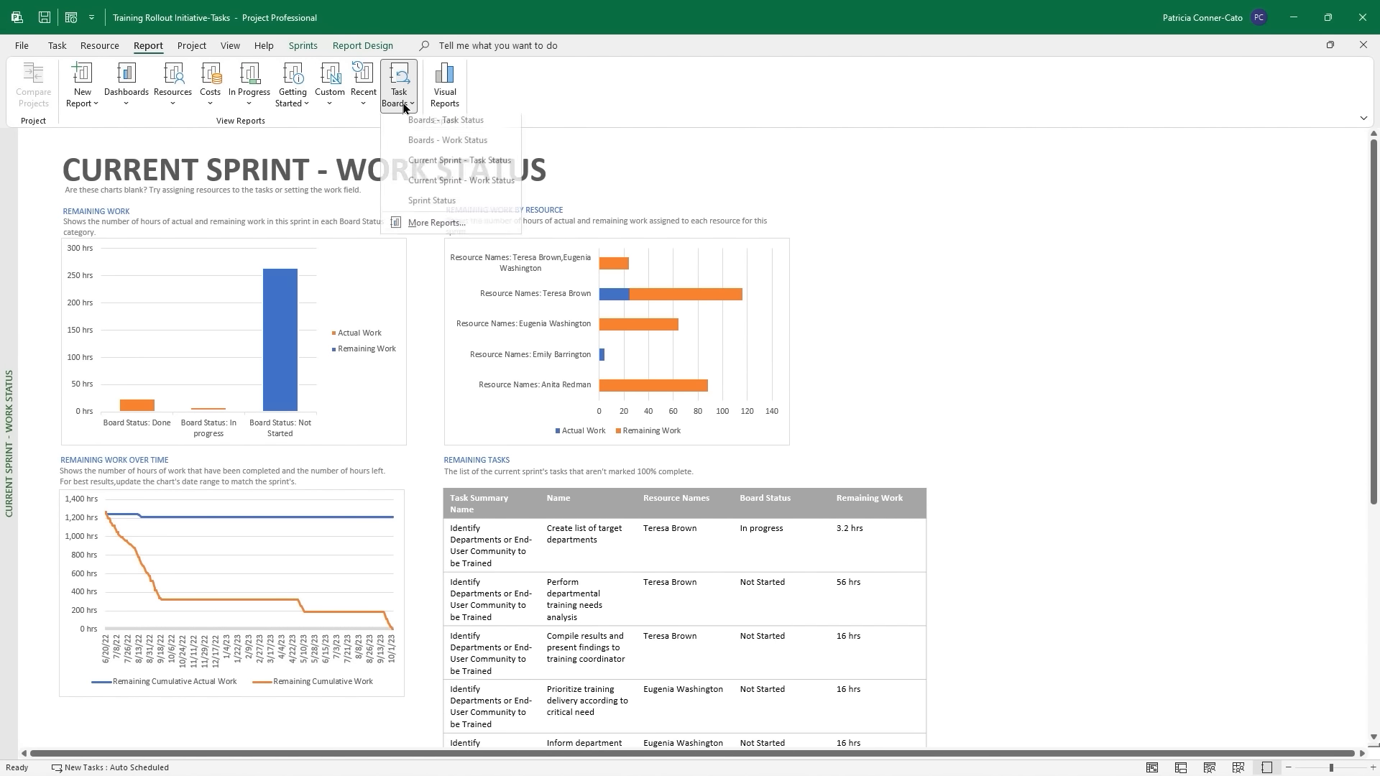
click(445, 207)
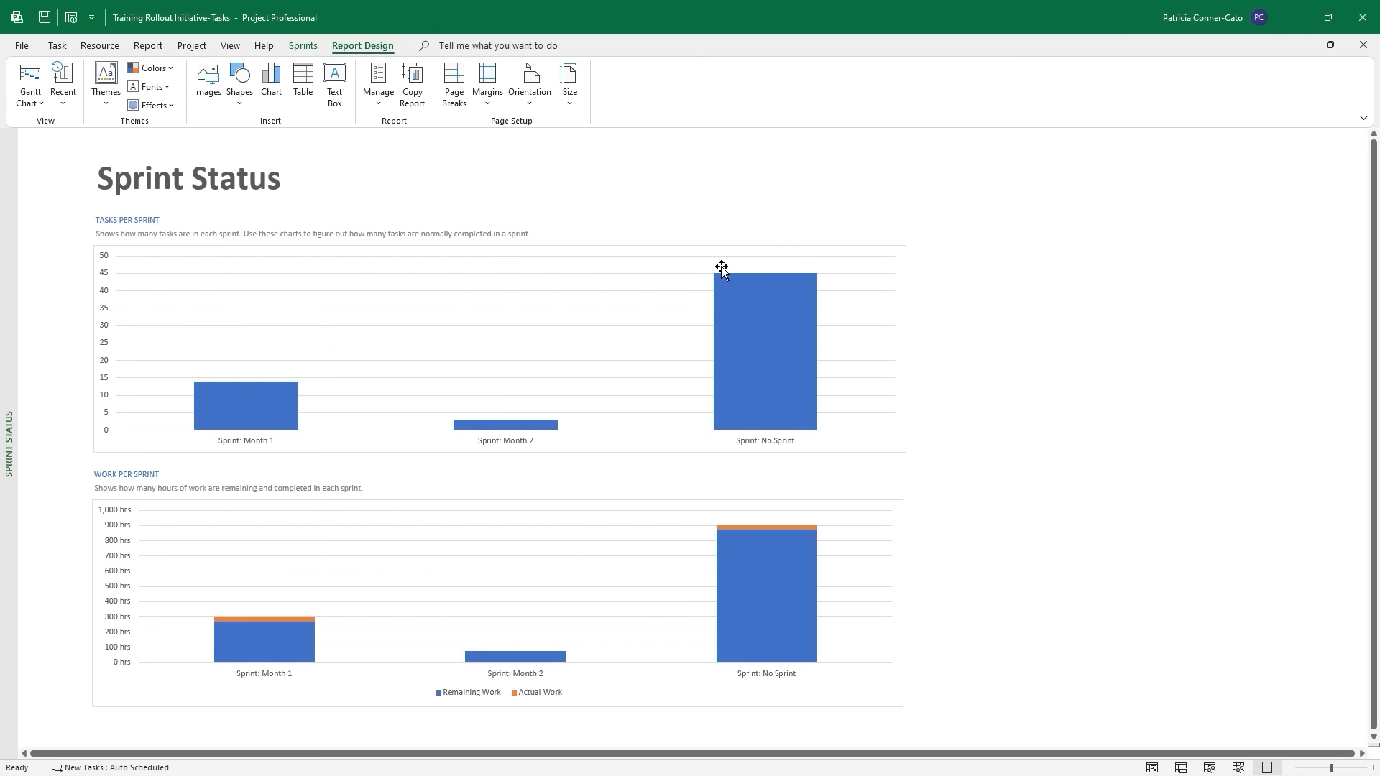
scroll(308, 457, down, 2)
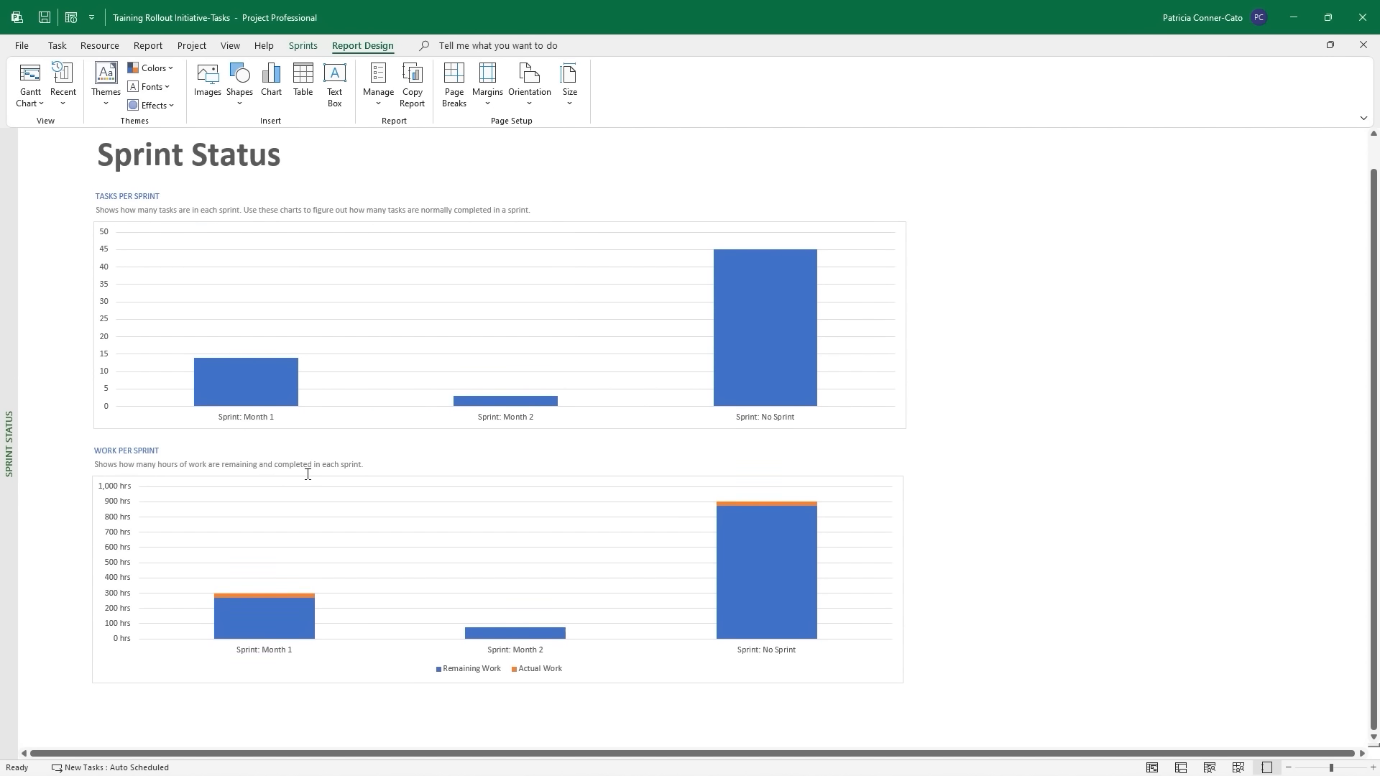
scroll(307, 471, up, 2)
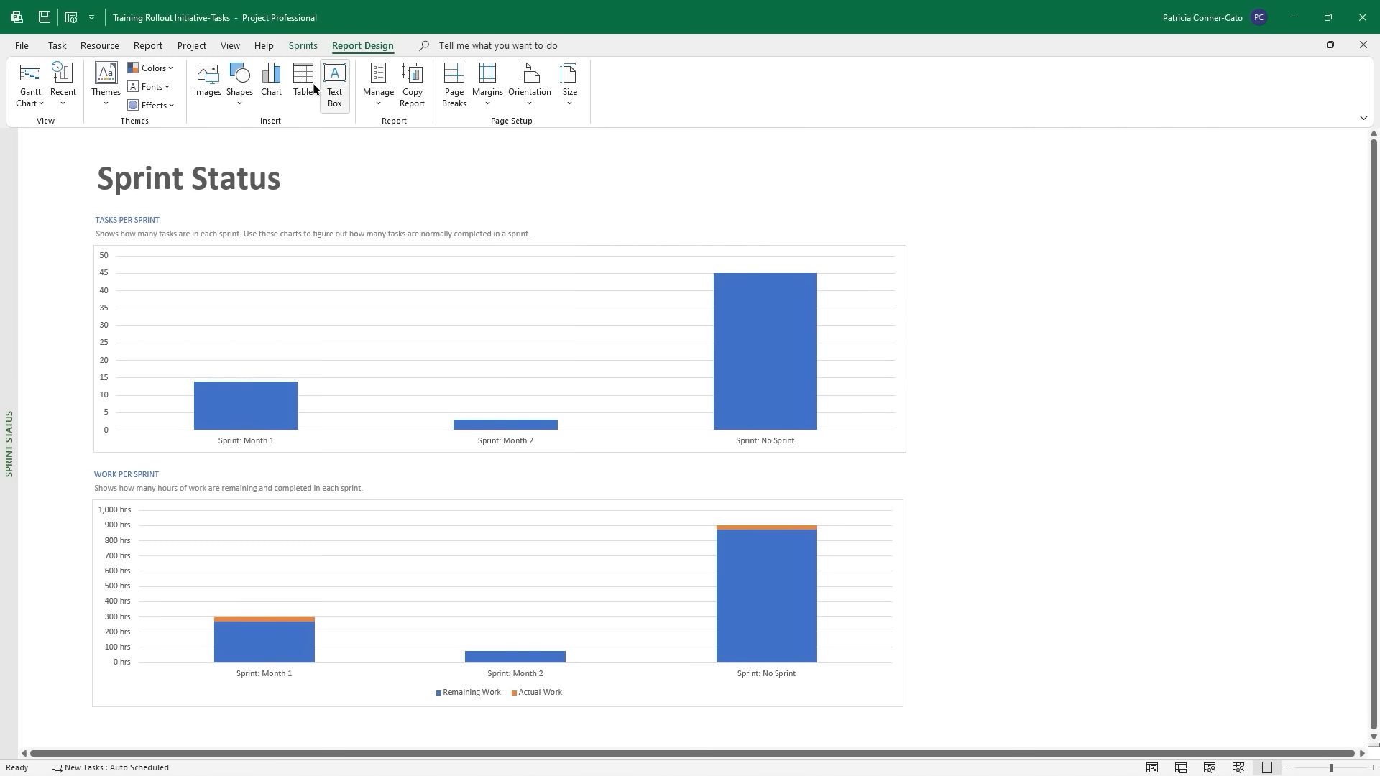
Open the Best Practice Analyzer report to check for unassigned work, short tasks and summary tasks with resources.
click(146, 47)
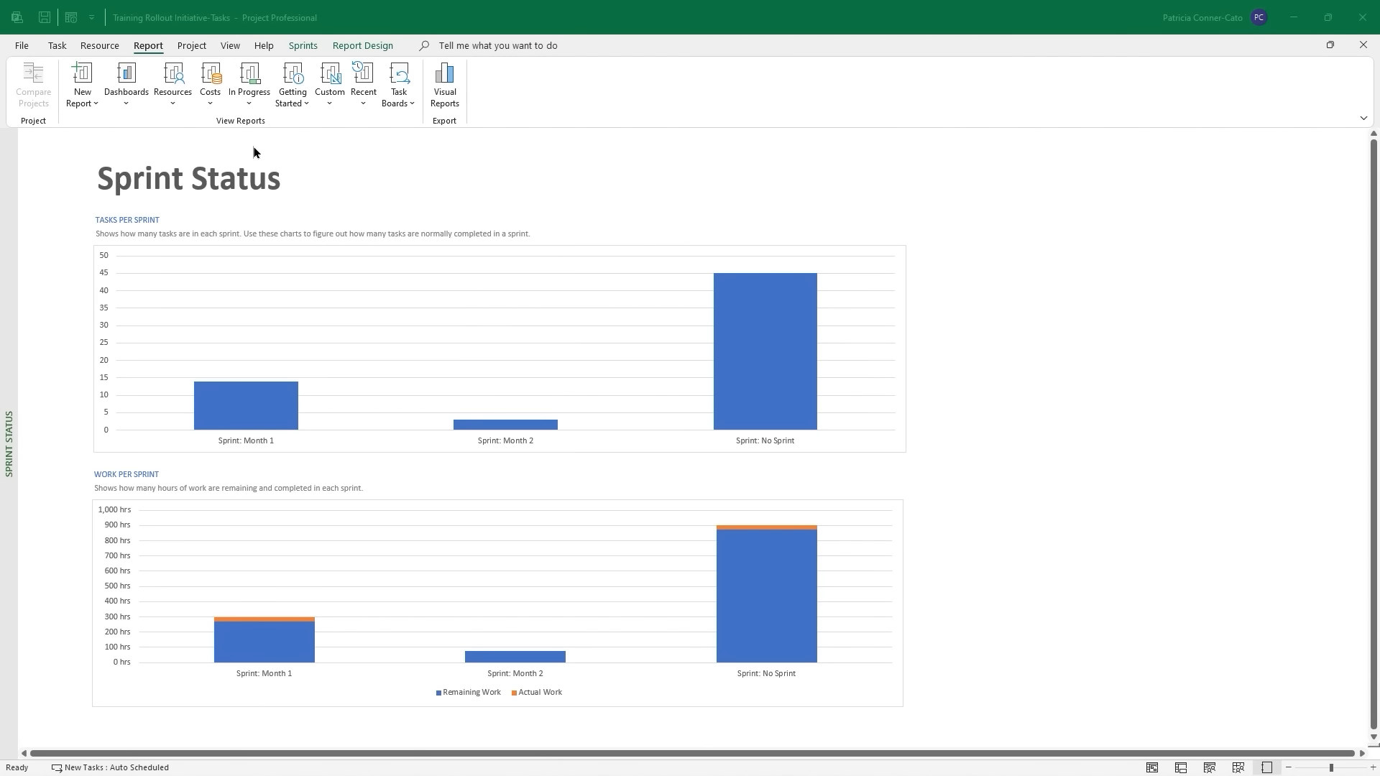
click(302, 102)
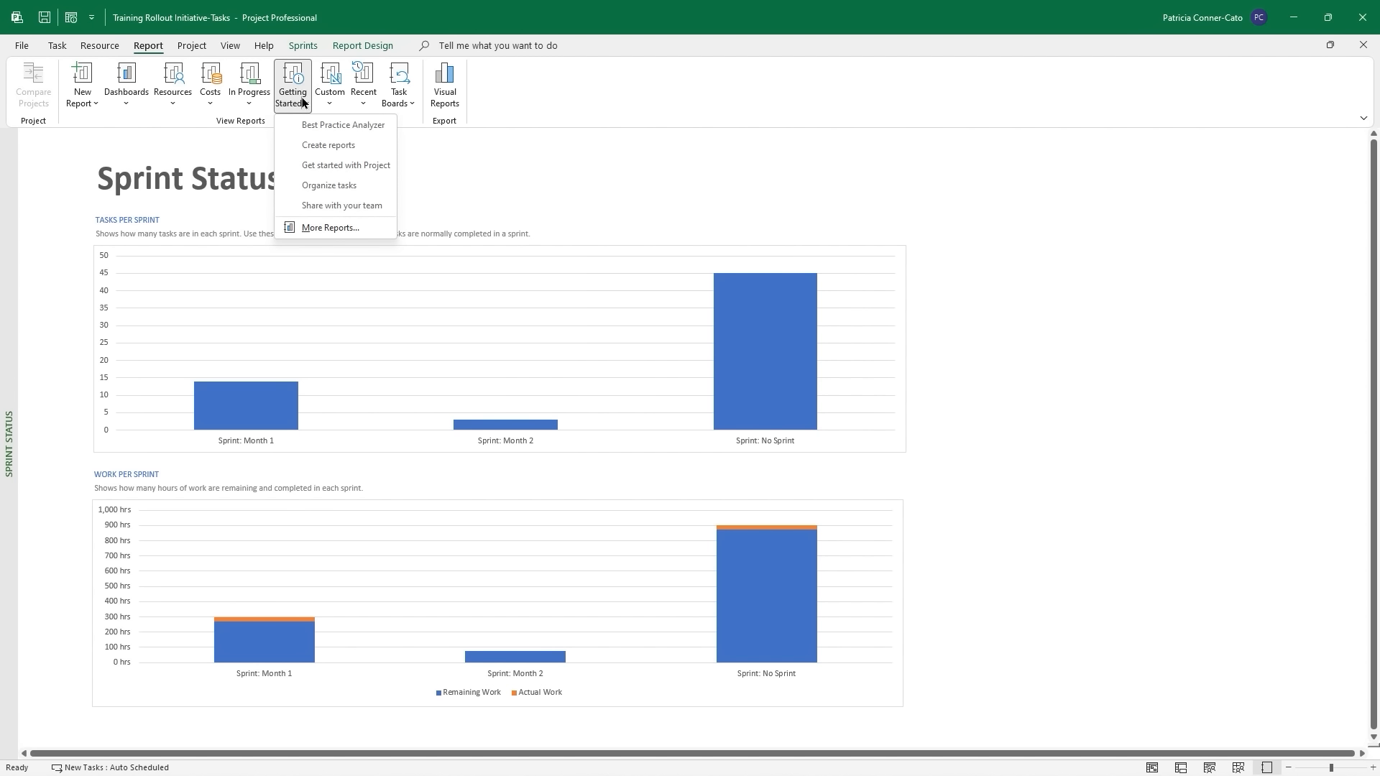
click(326, 127)
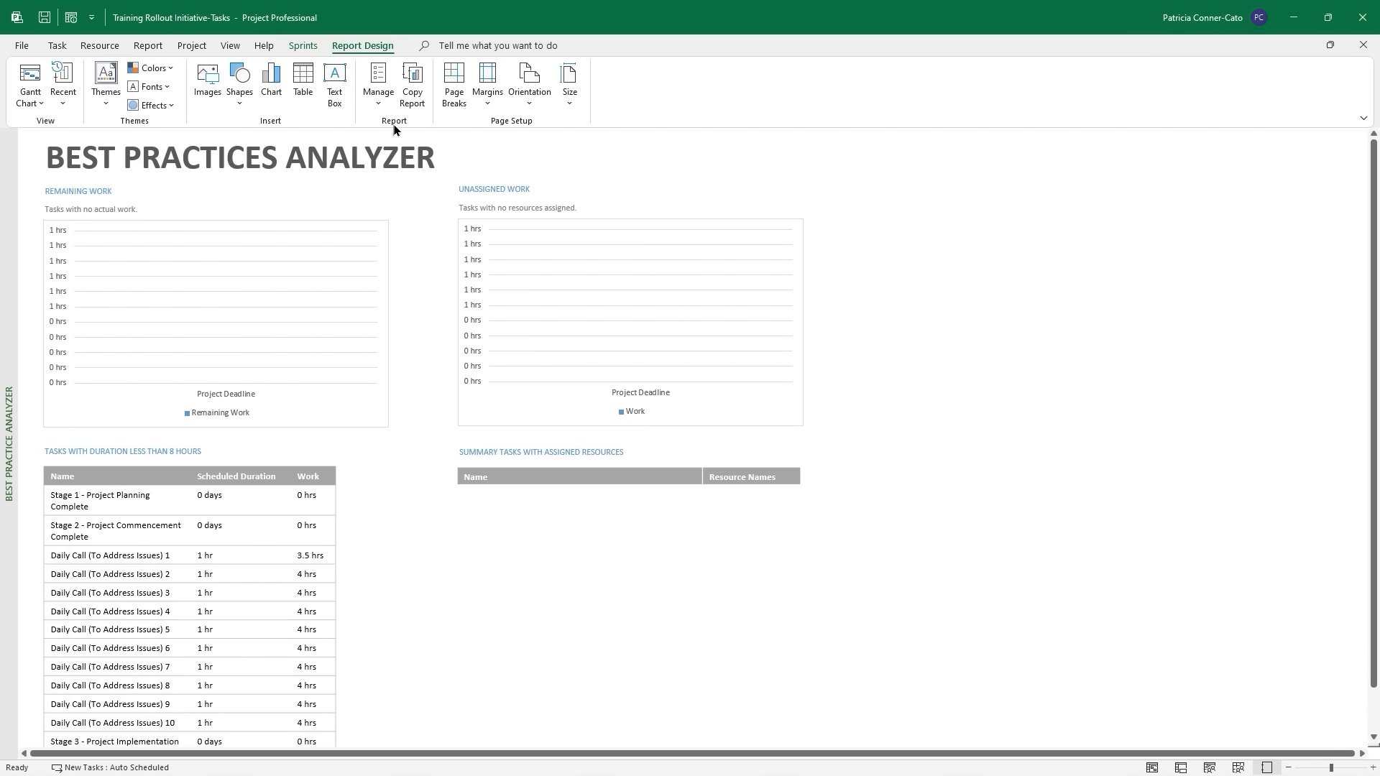
Open the Create reports getting-started report to view the task burndown and work status charts.
click(146, 45)
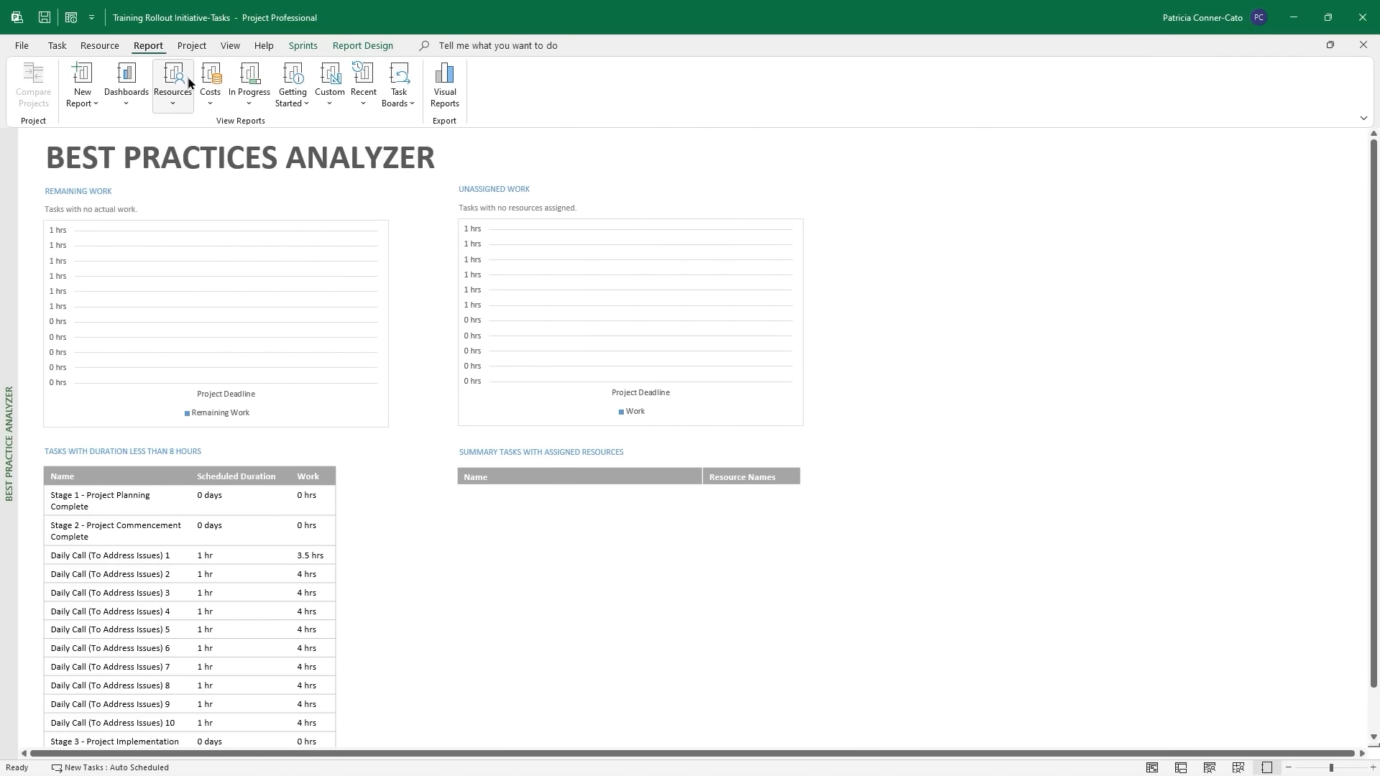
click(298, 98)
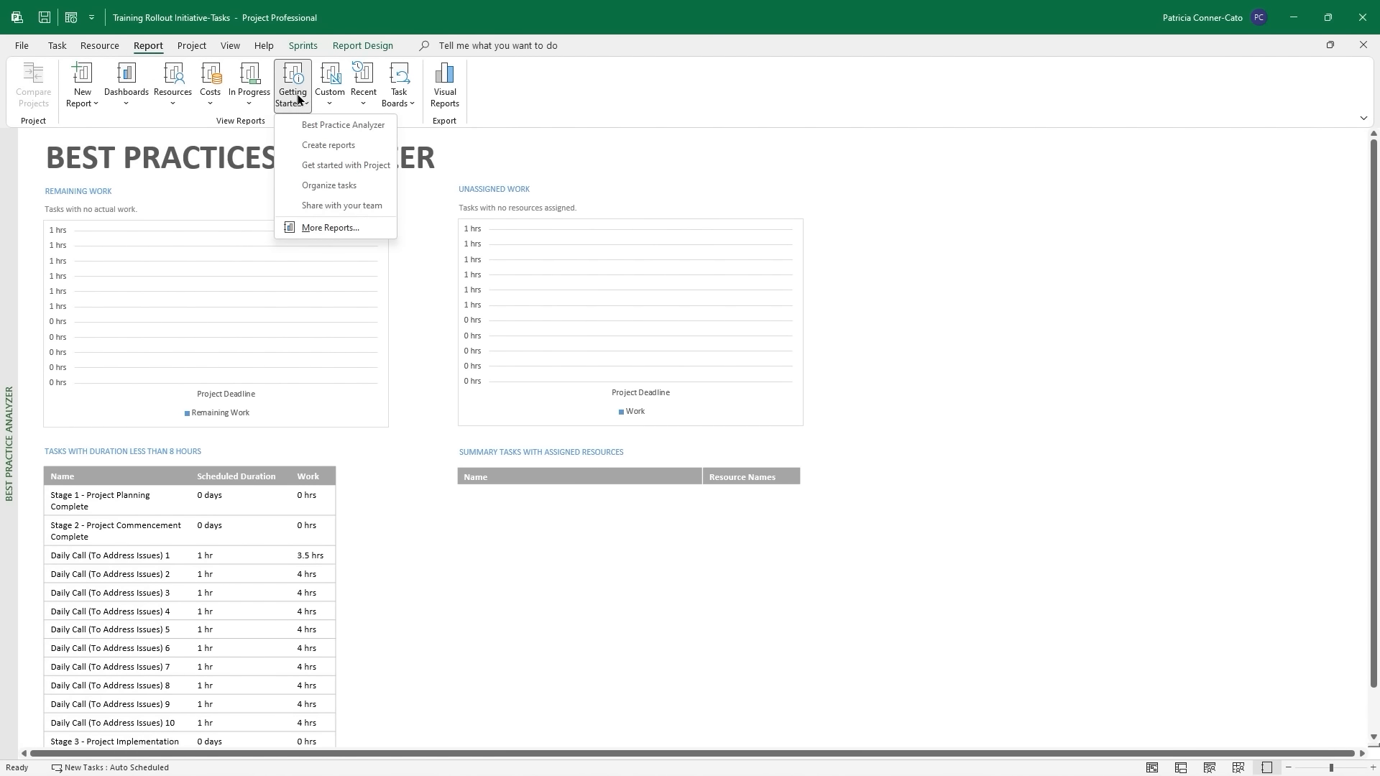
click(328, 142)
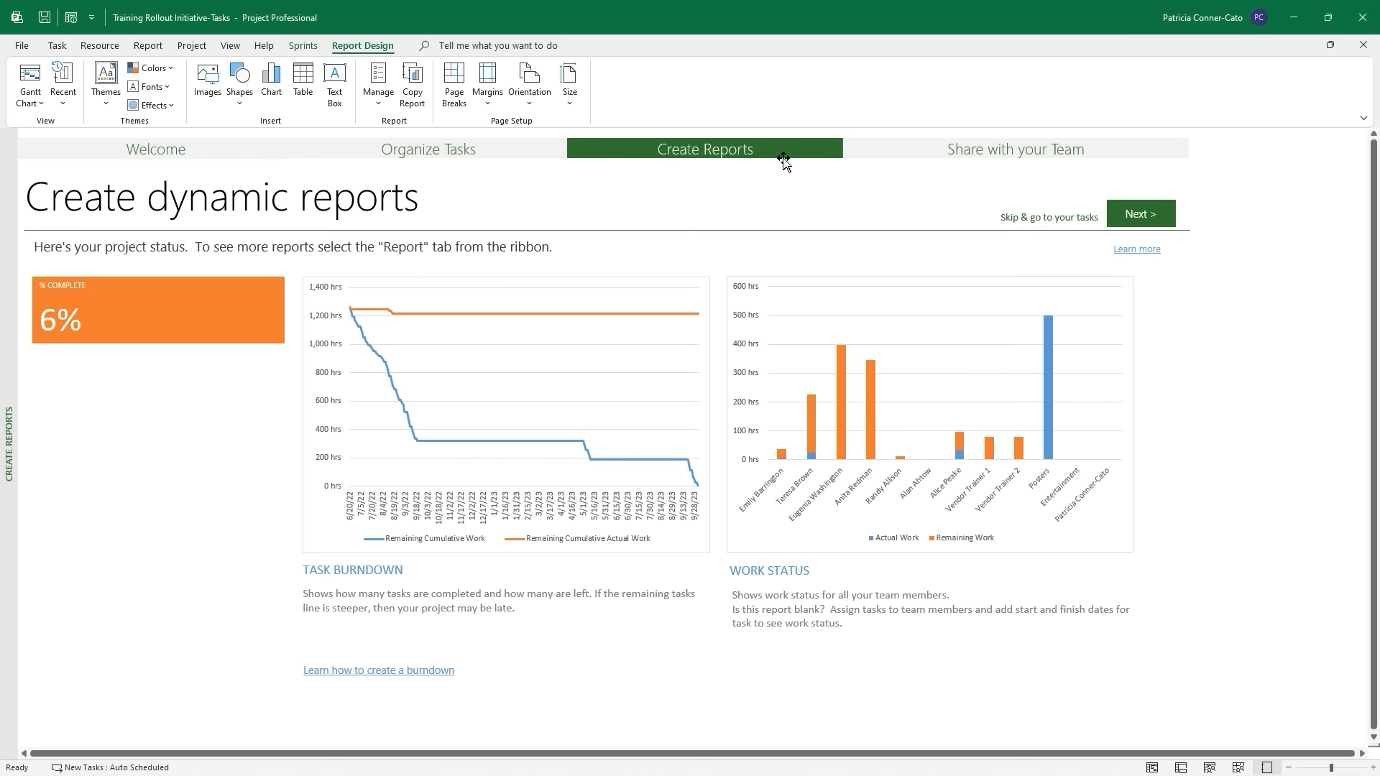
Walk through the getting-started pages from Welcome through Organize Tasks and Create Reports to Share with your Team.
click(189, 148)
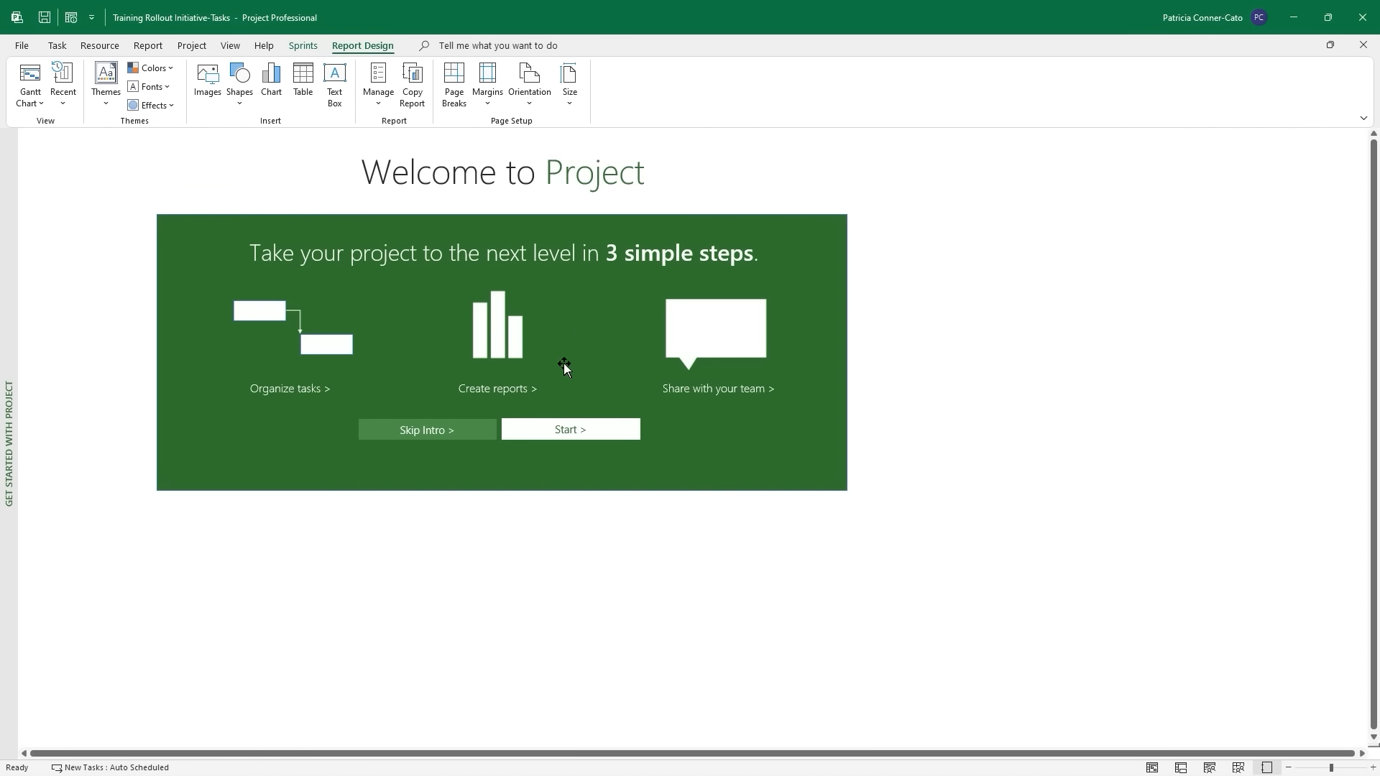
click(566, 434)
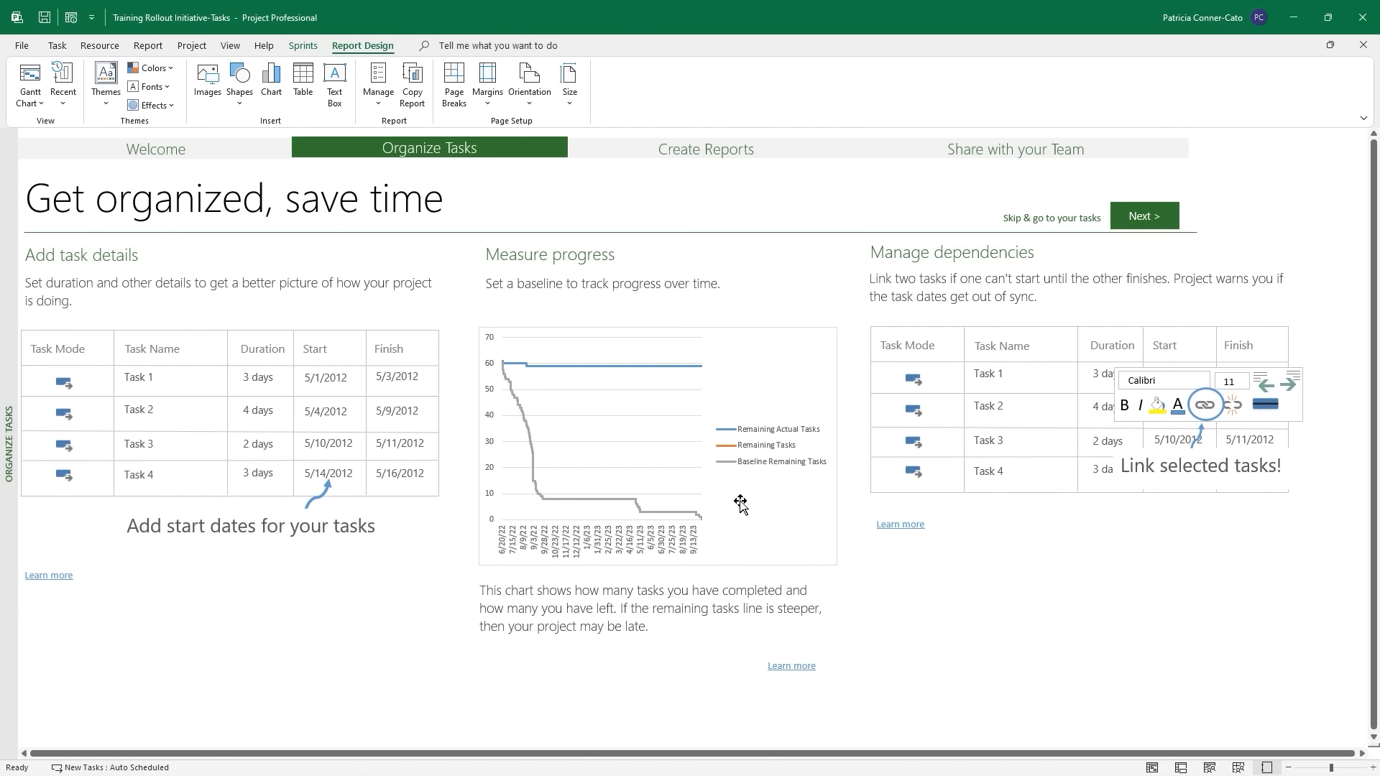
click(1136, 219)
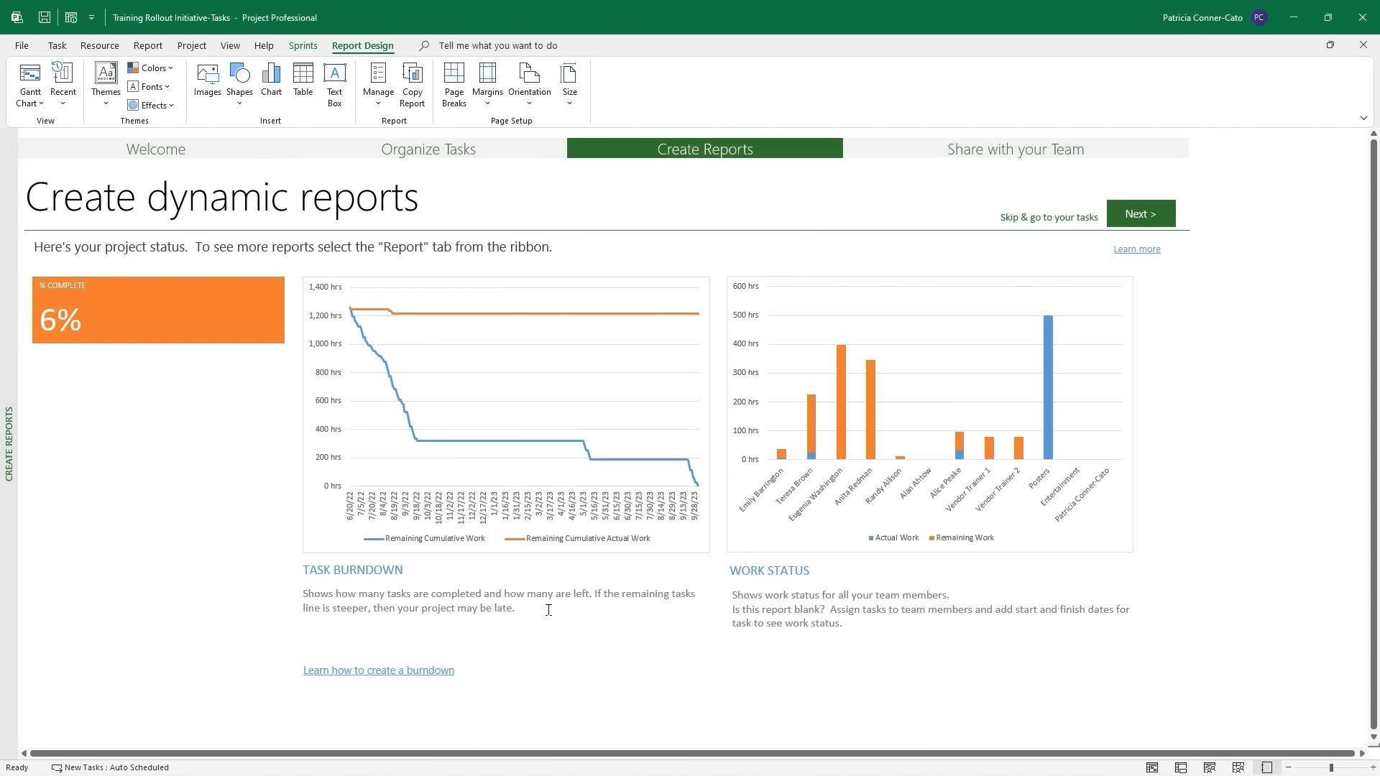
click(1154, 213)
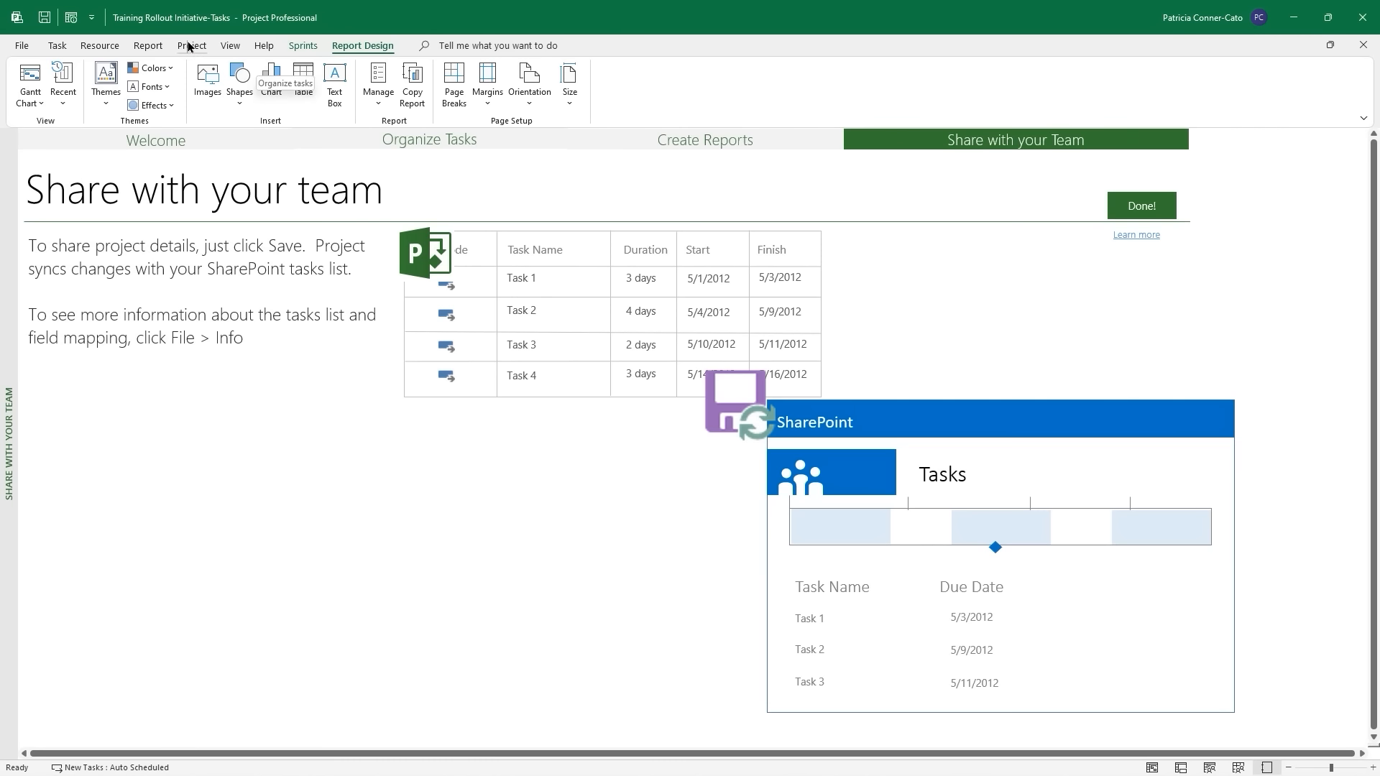
click(152, 46)
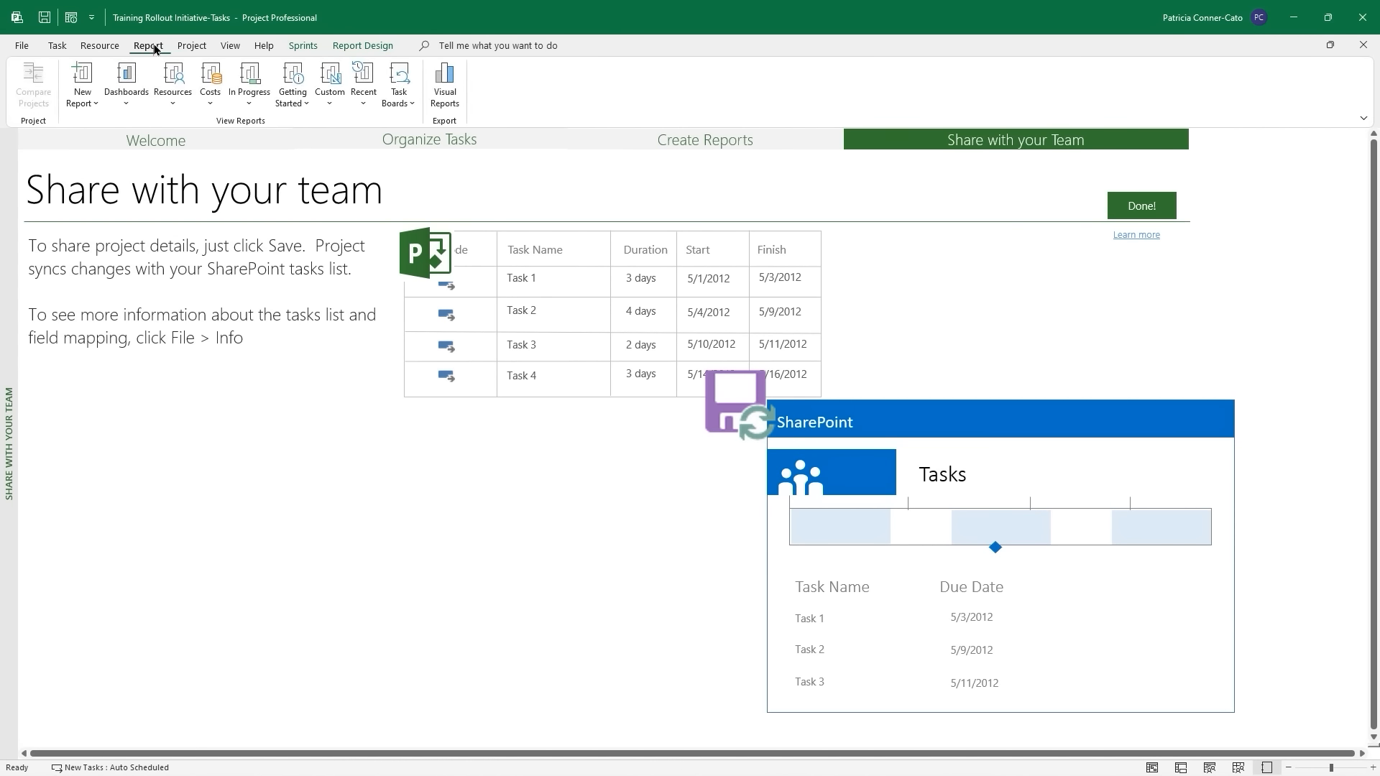
click(293, 95)
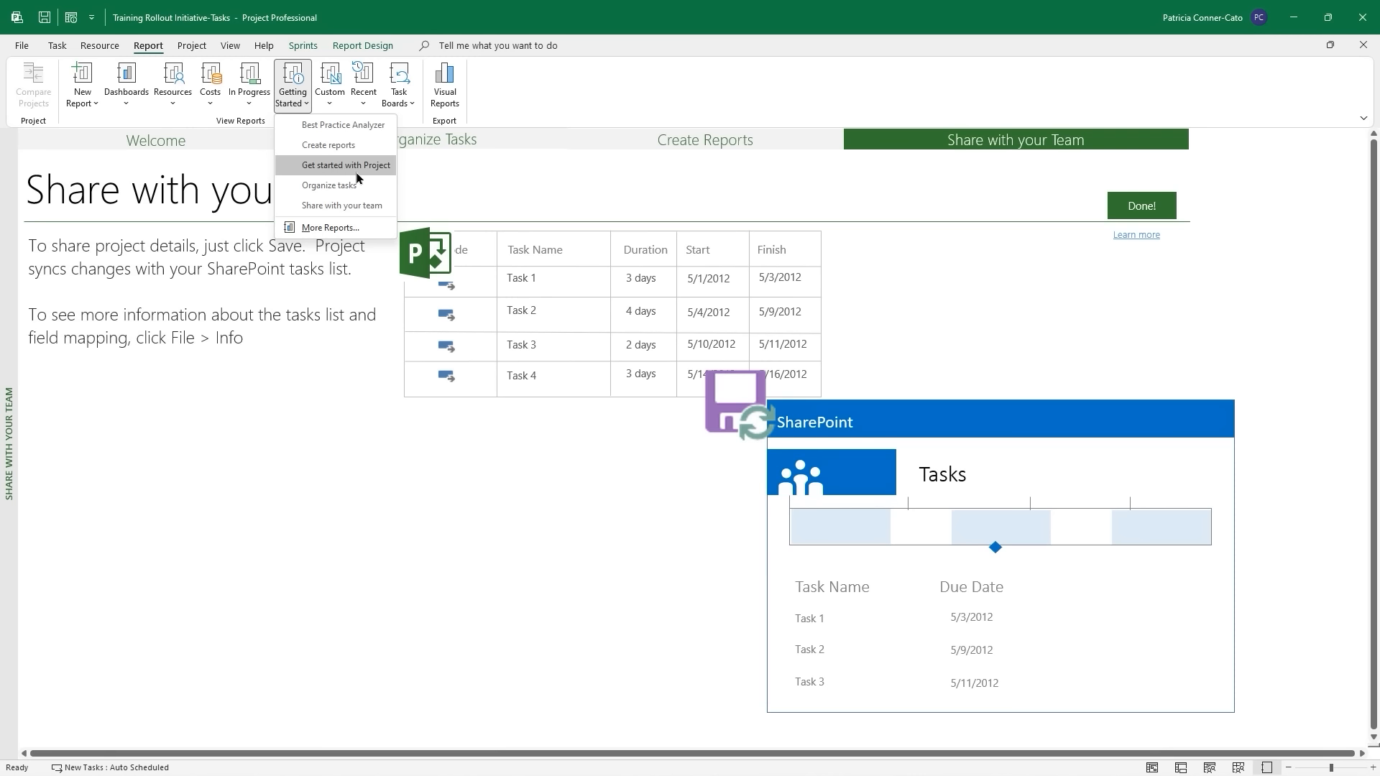
click(469, 190)
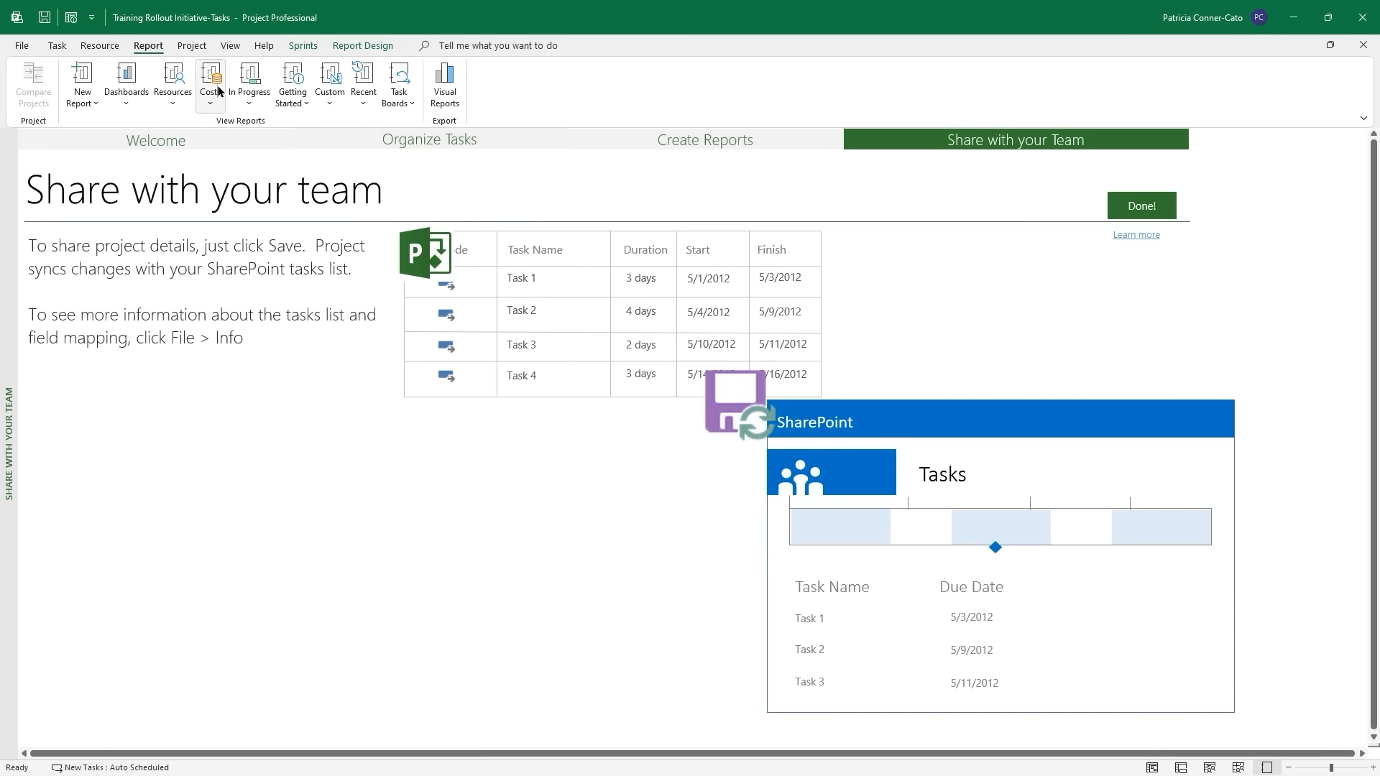
click(293, 104)
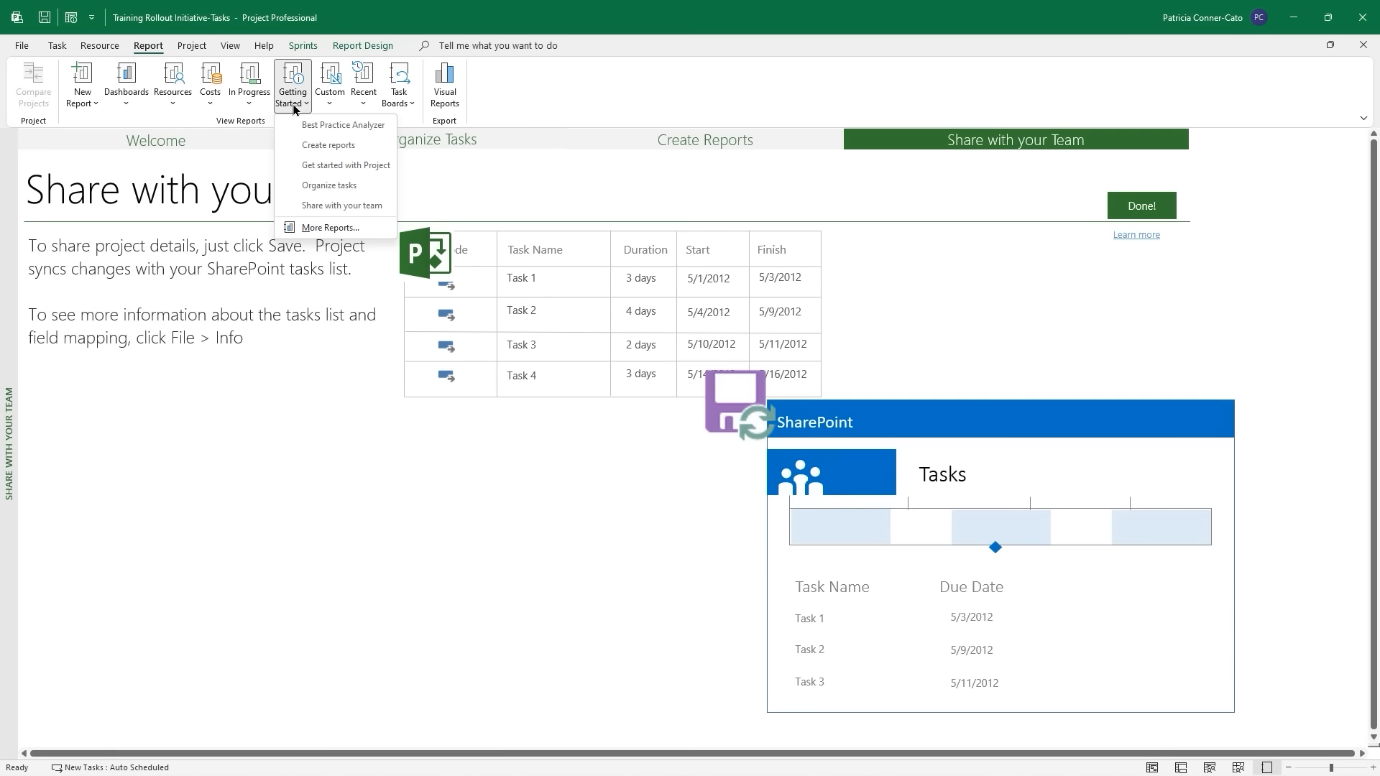
click(511, 187)
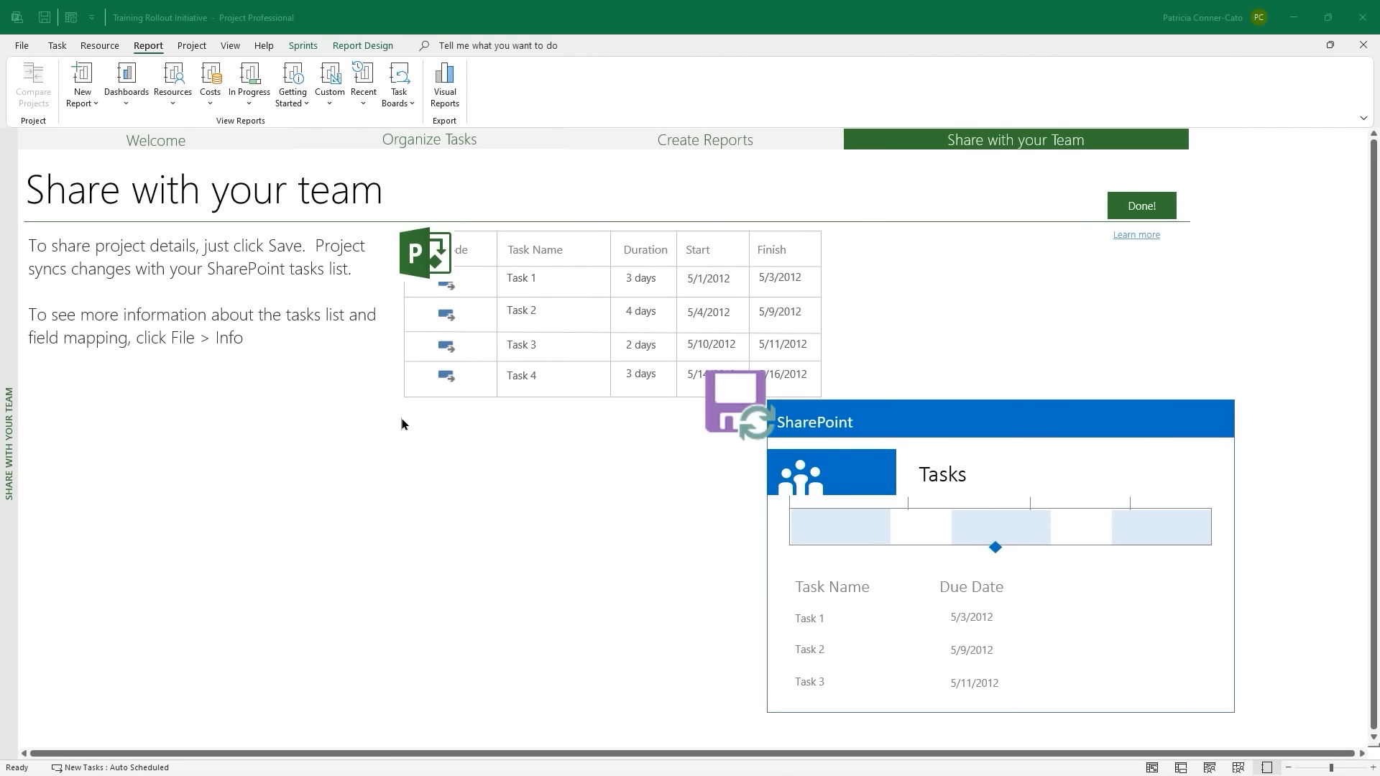
click(328, 104)
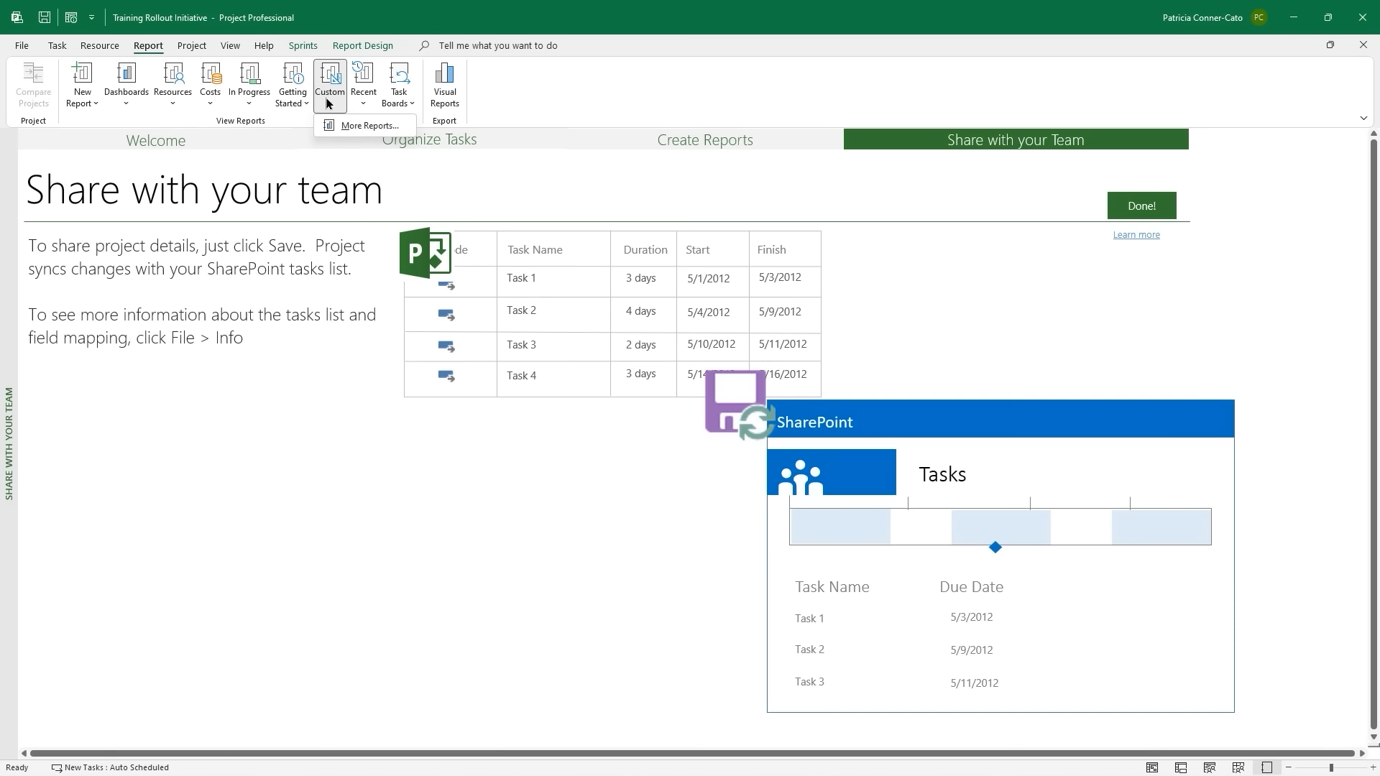
click(245, 162)
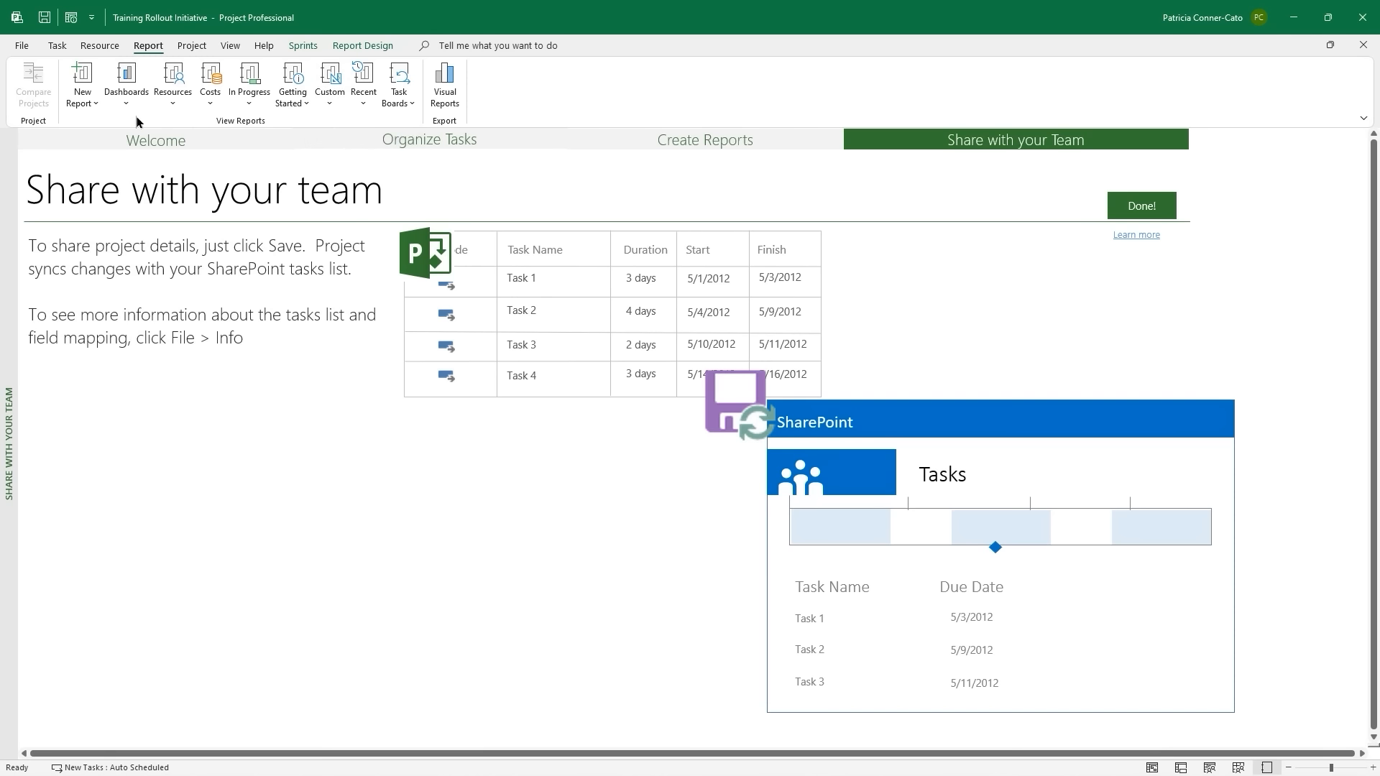
Create a new table report named Resource Info.
click(89, 106)
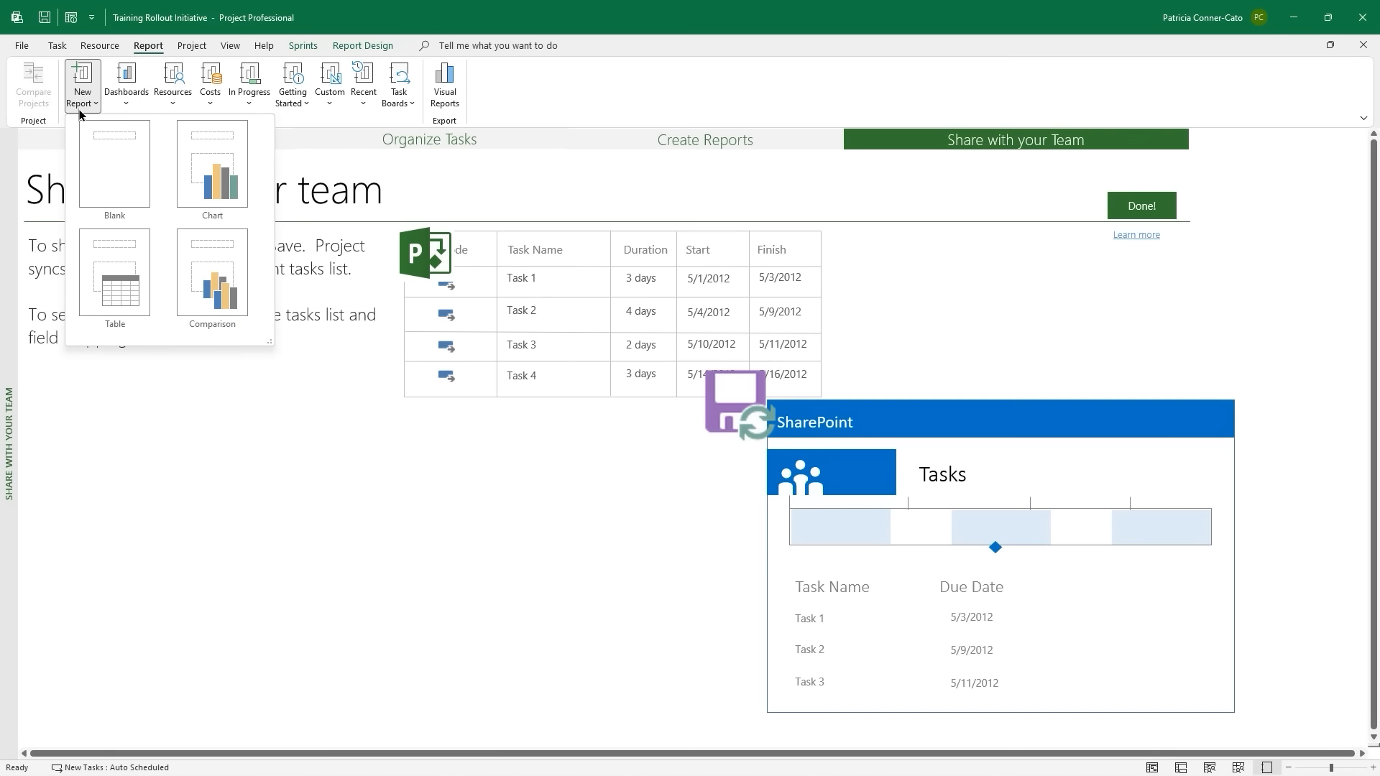
click(124, 269)
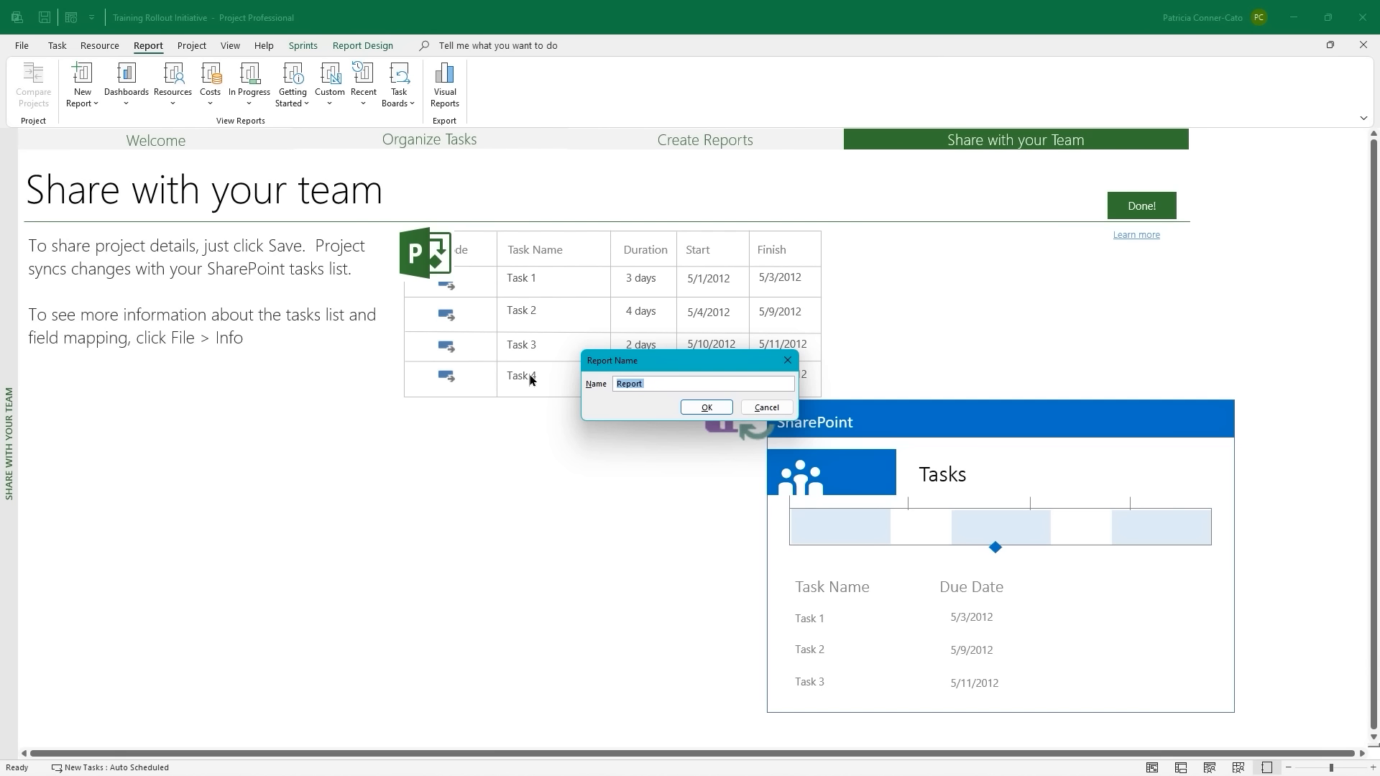
text(Resource Info)
click(701, 408)
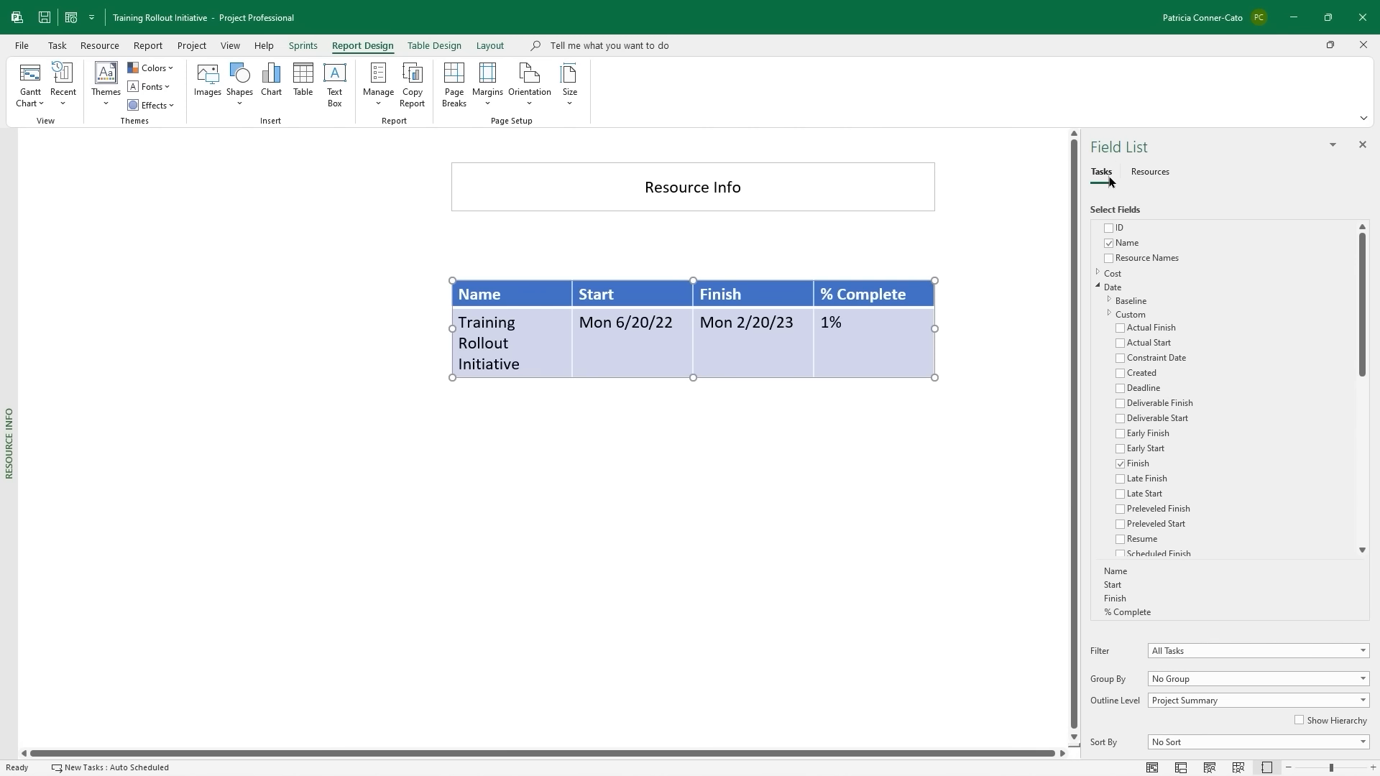
Switch the report table to resource fields and remove its Finish and Start date columns.
click(1148, 172)
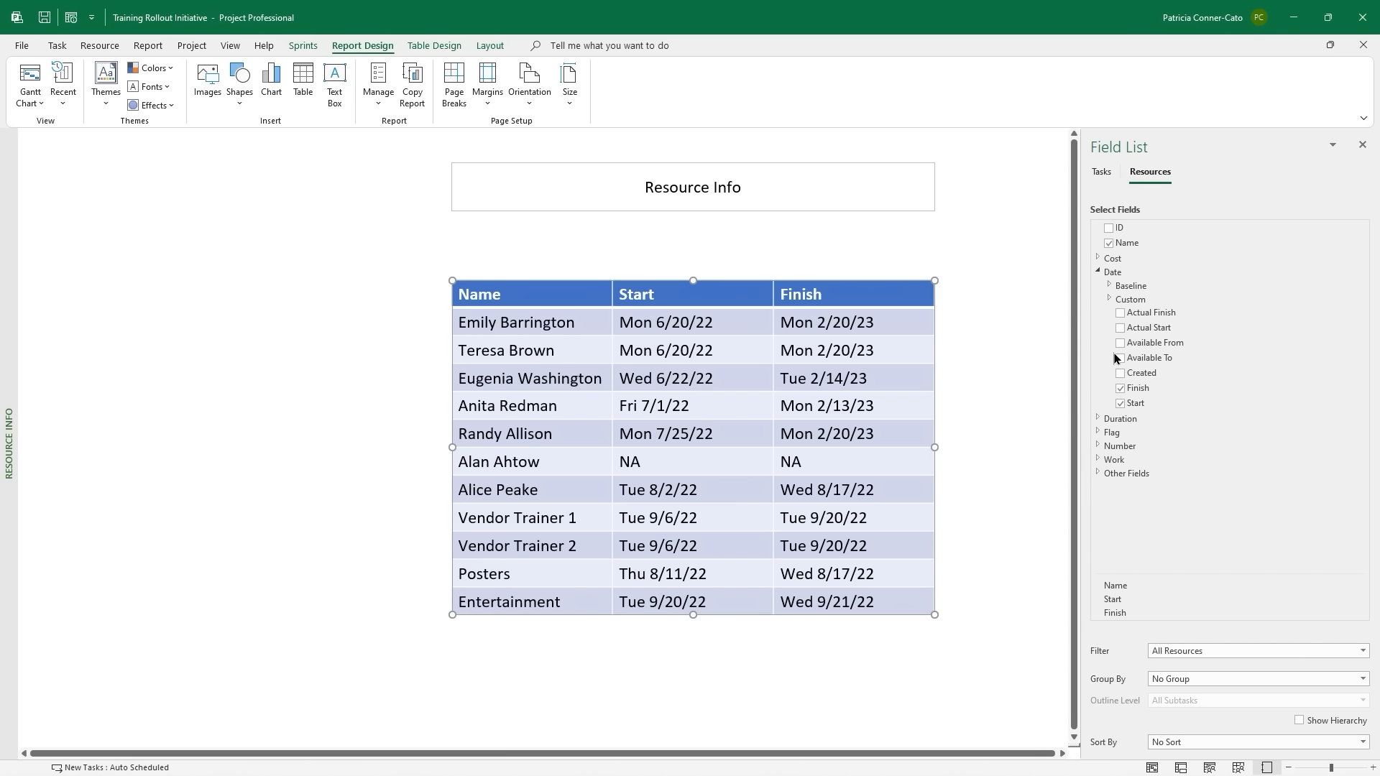
click(1122, 390)
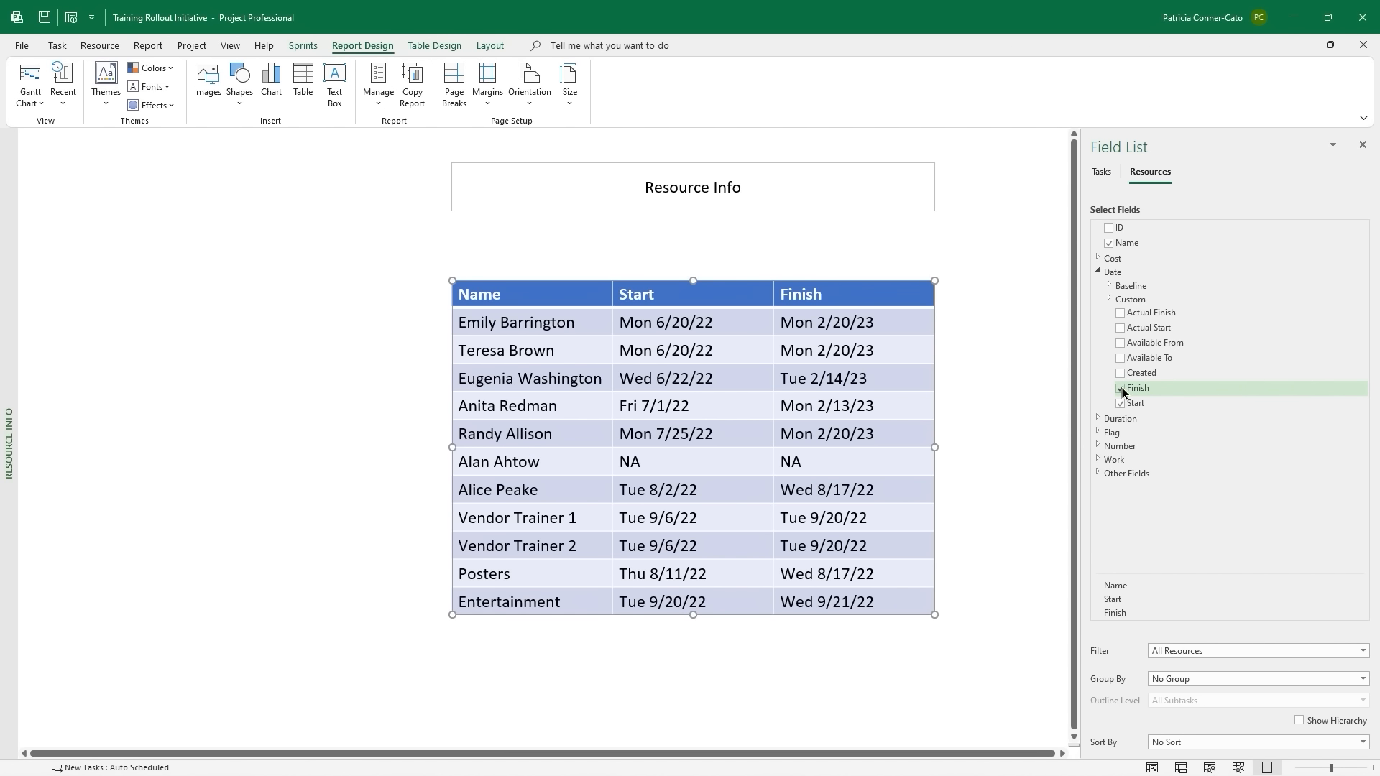
click(1120, 404)
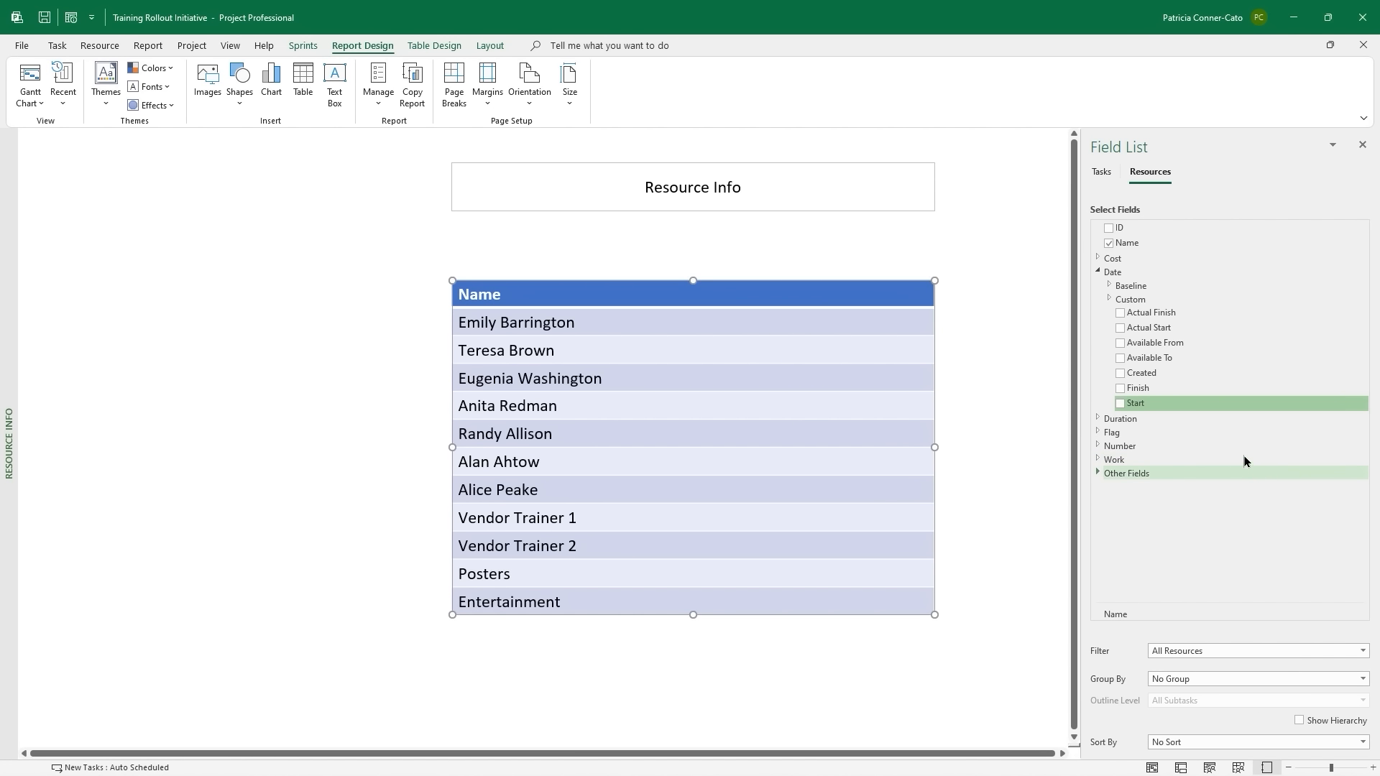
click(1099, 272)
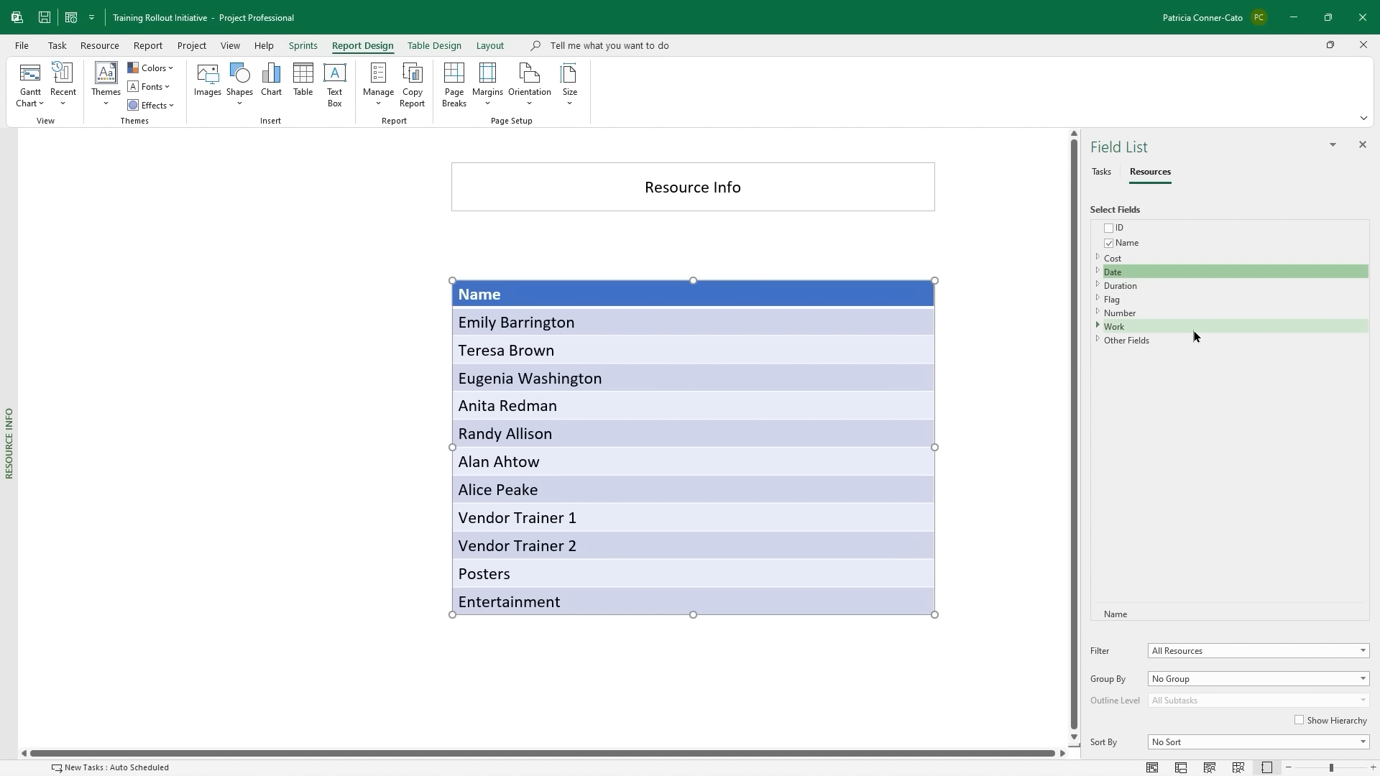
Add the Group and Max Units resource fields as columns in the report table.
click(1098, 339)
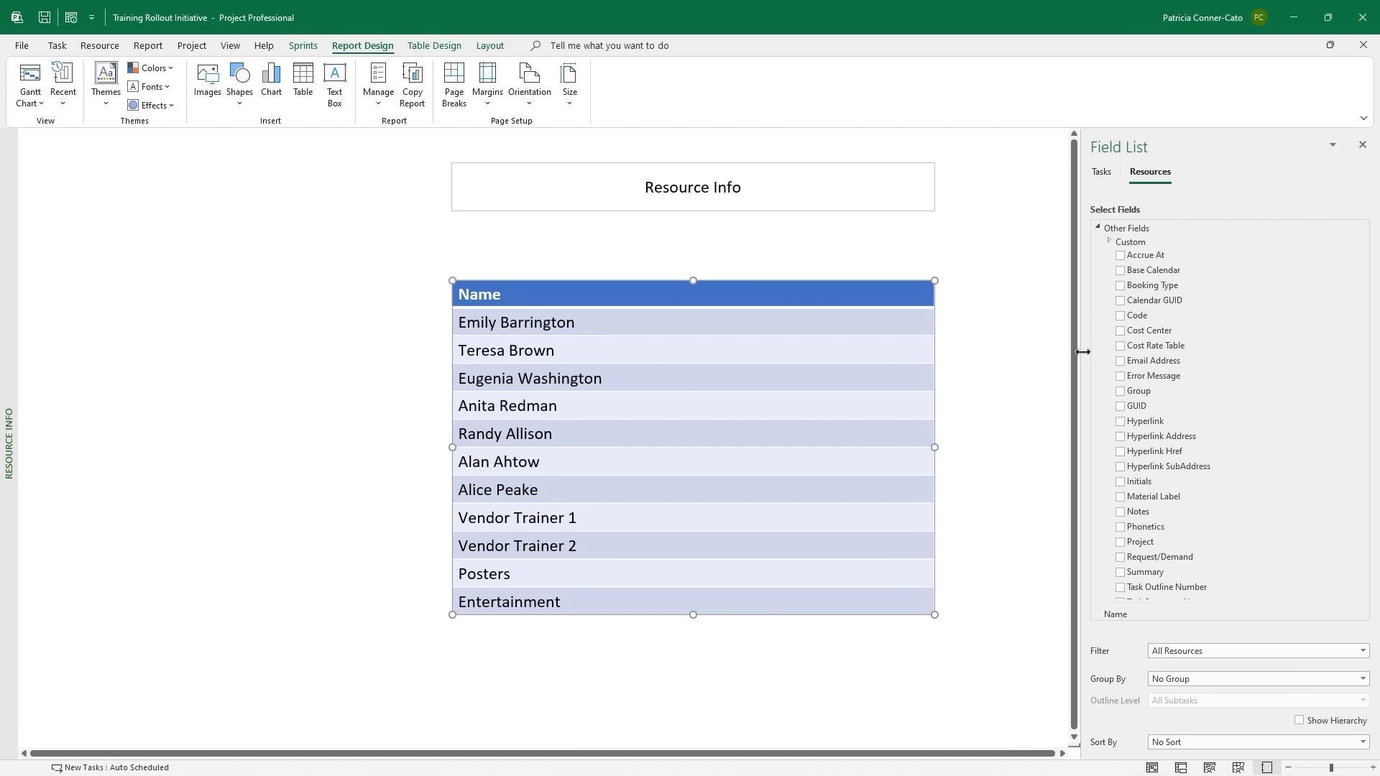
click(1121, 392)
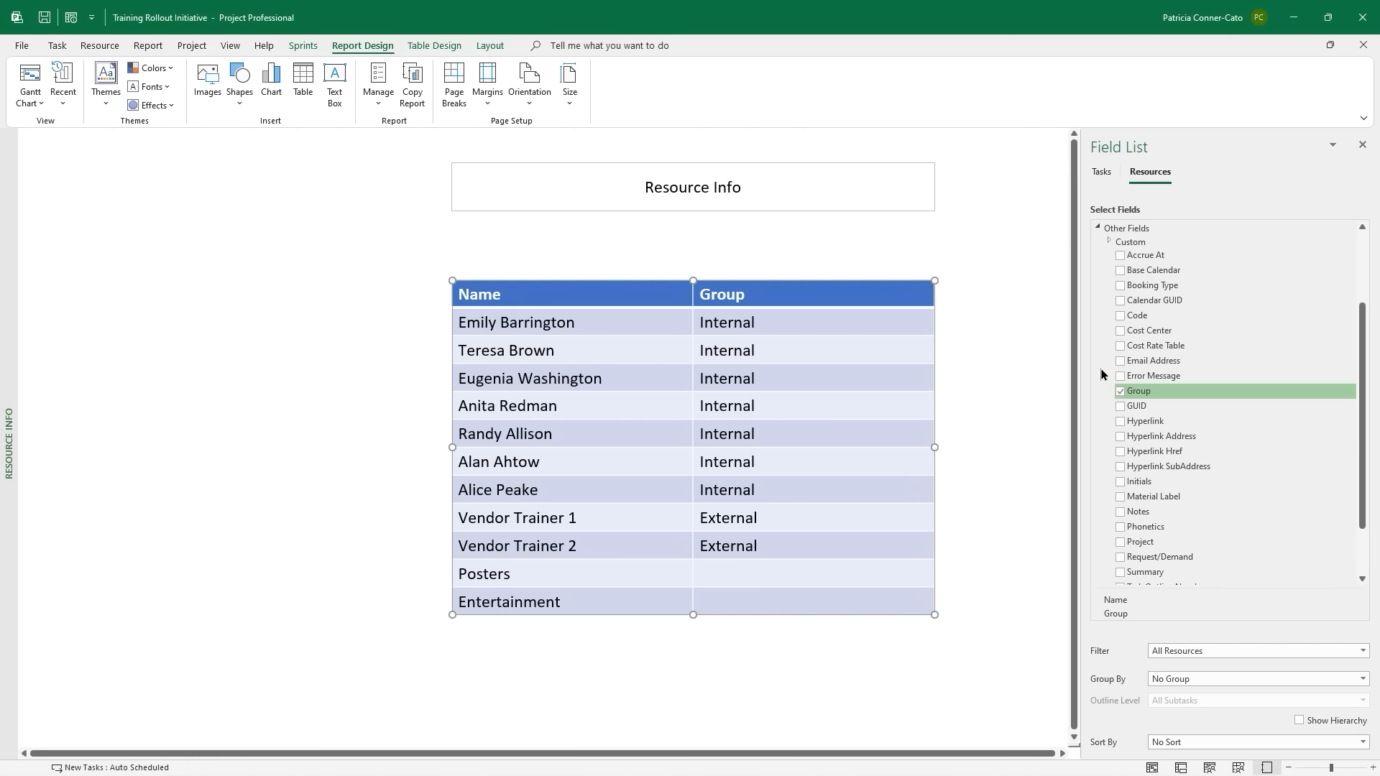
scroll(1101, 372, up, 3)
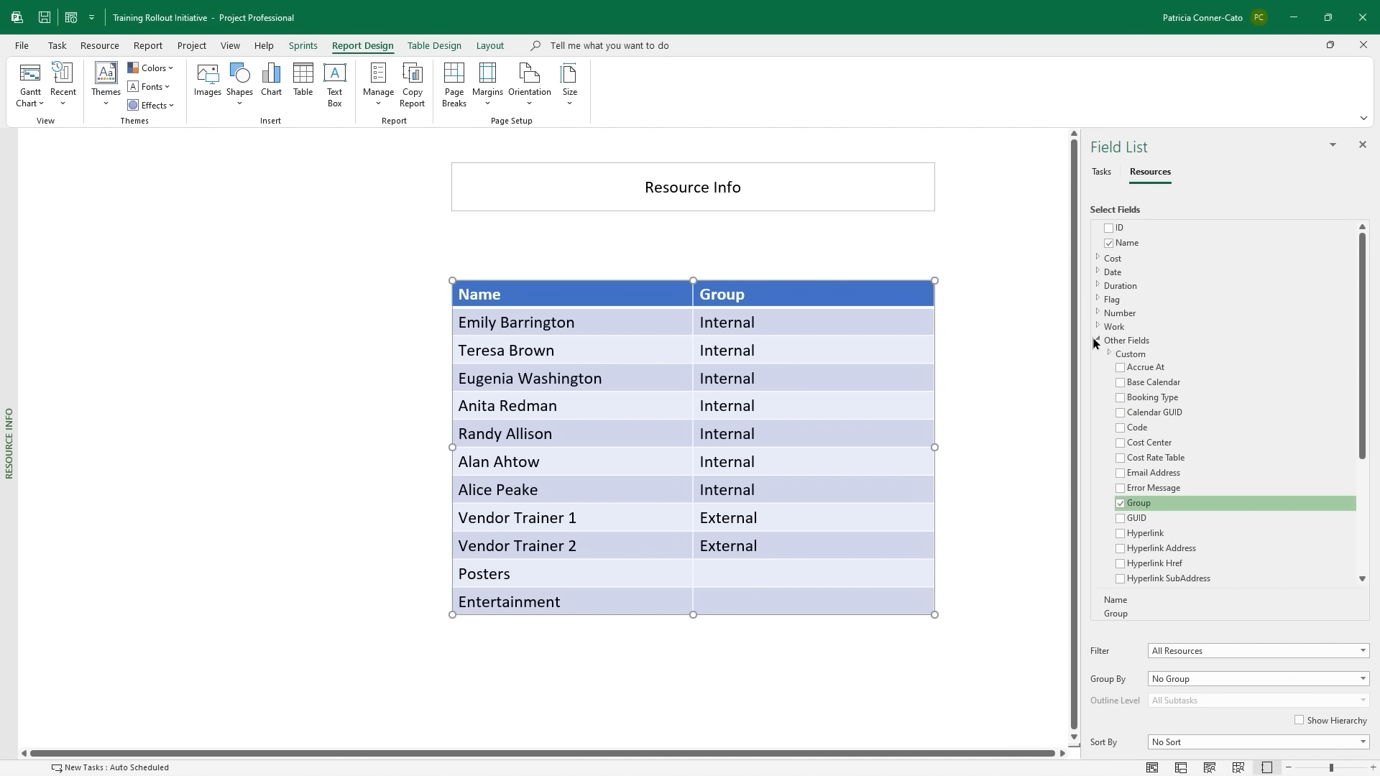
click(1098, 342)
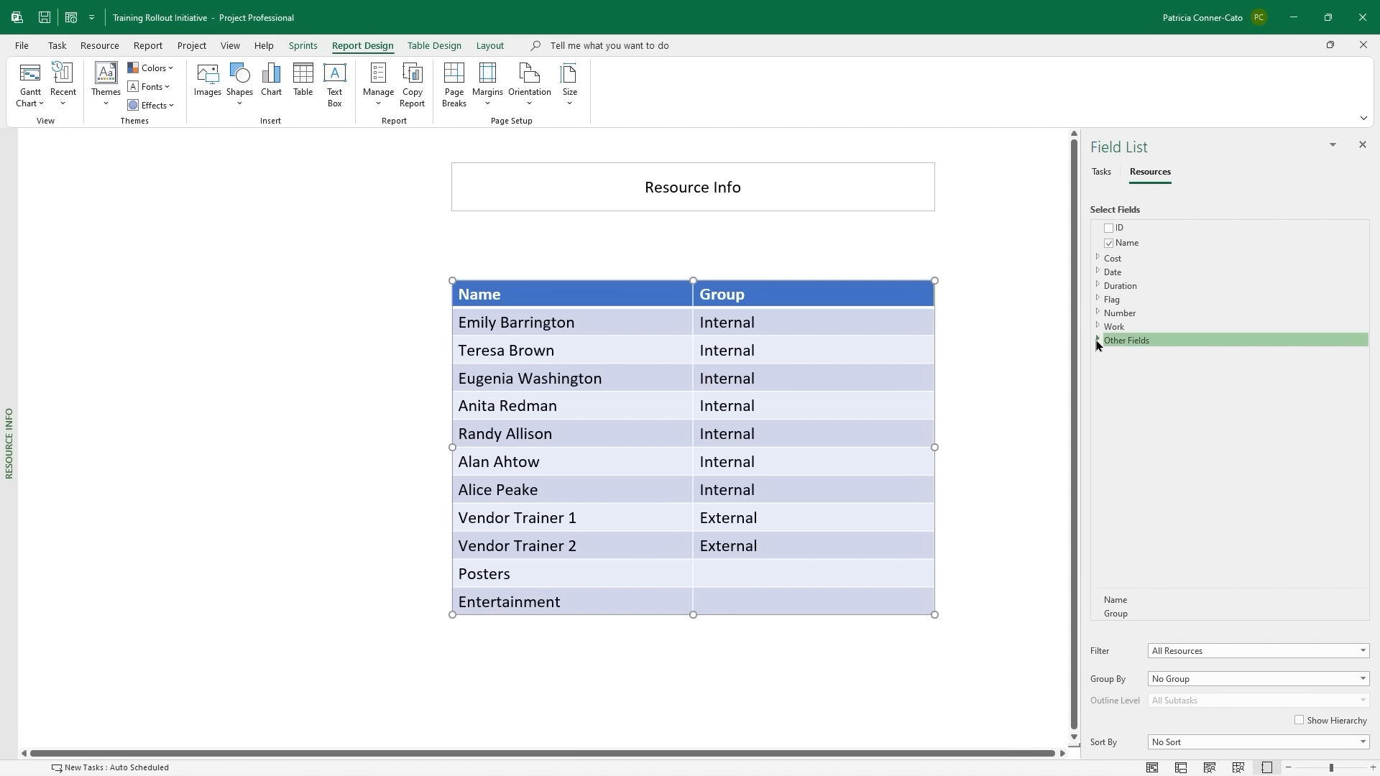
click(1098, 314)
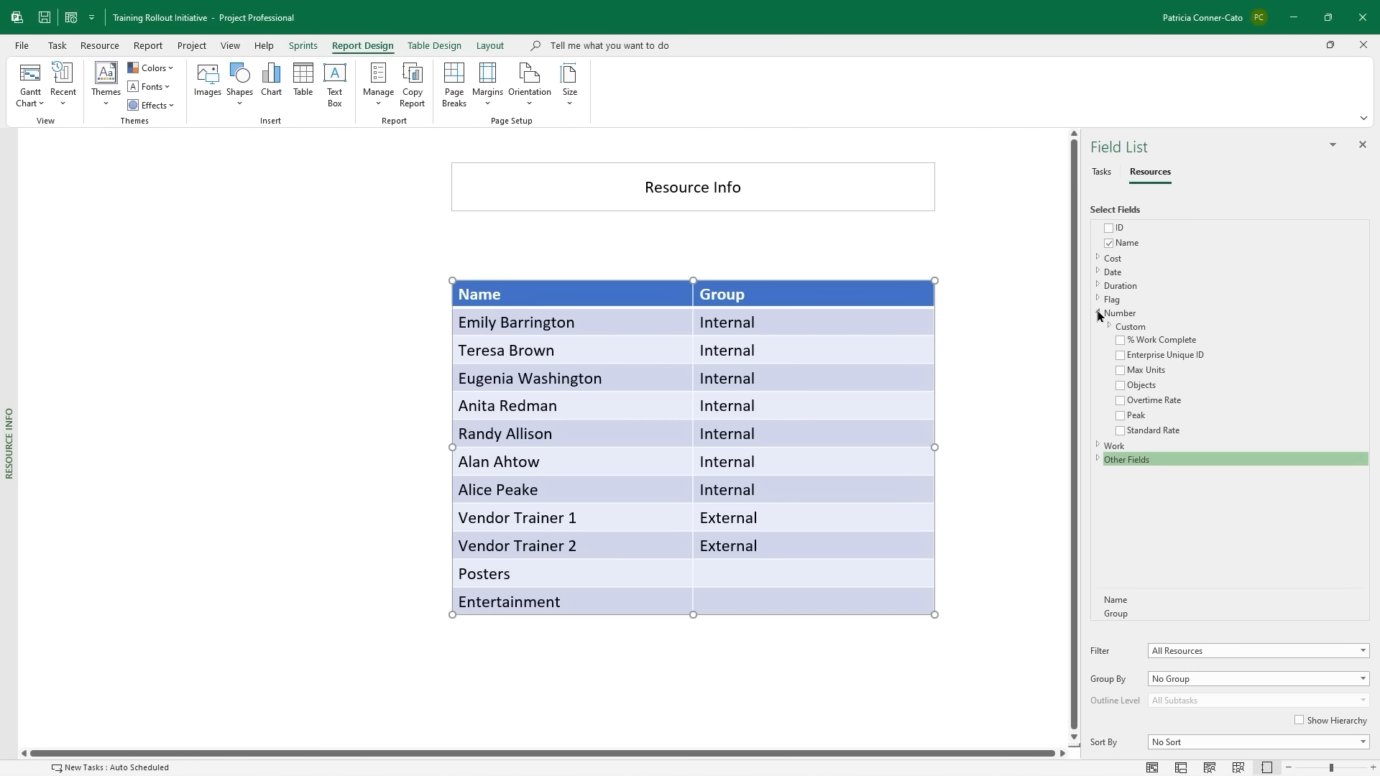
click(1120, 370)
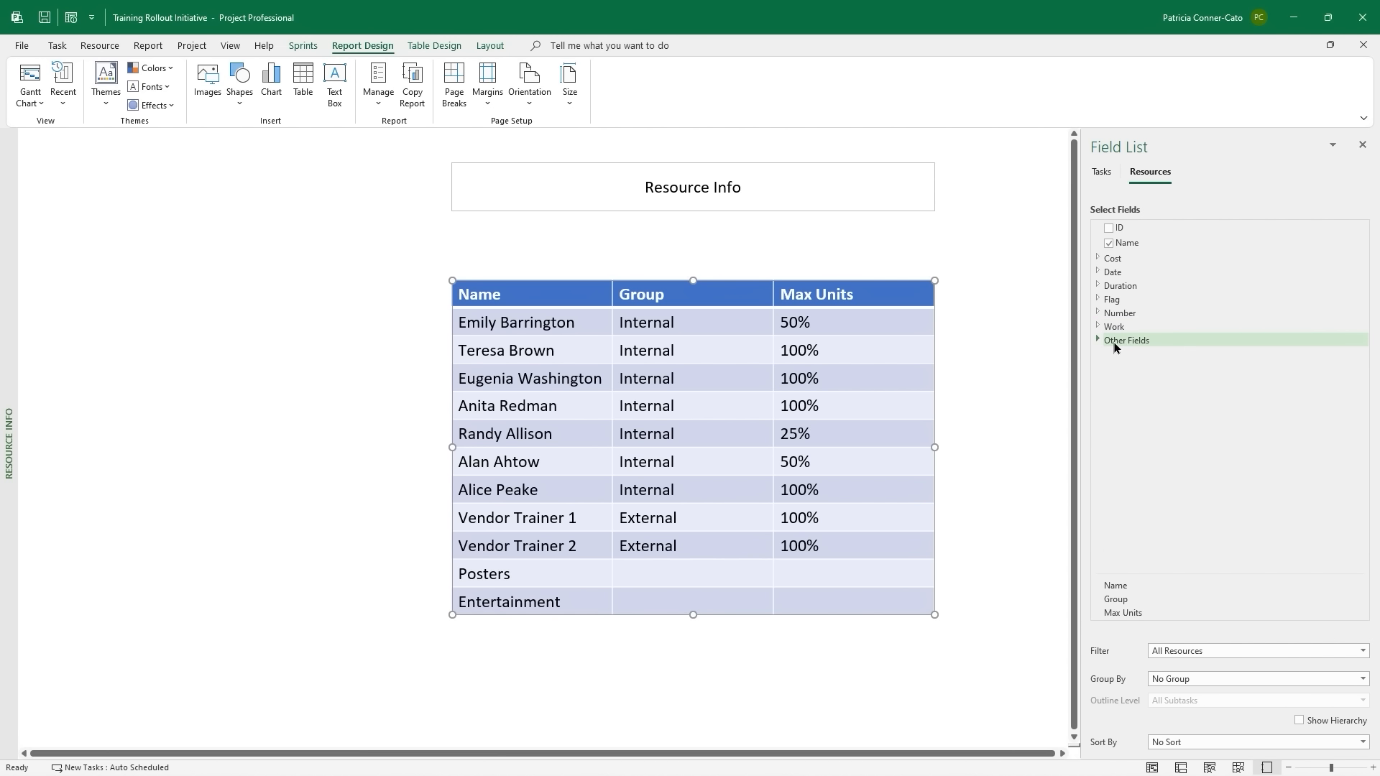
Add the custom Department (Text1) resource field as a column in the report table.
click(1098, 341)
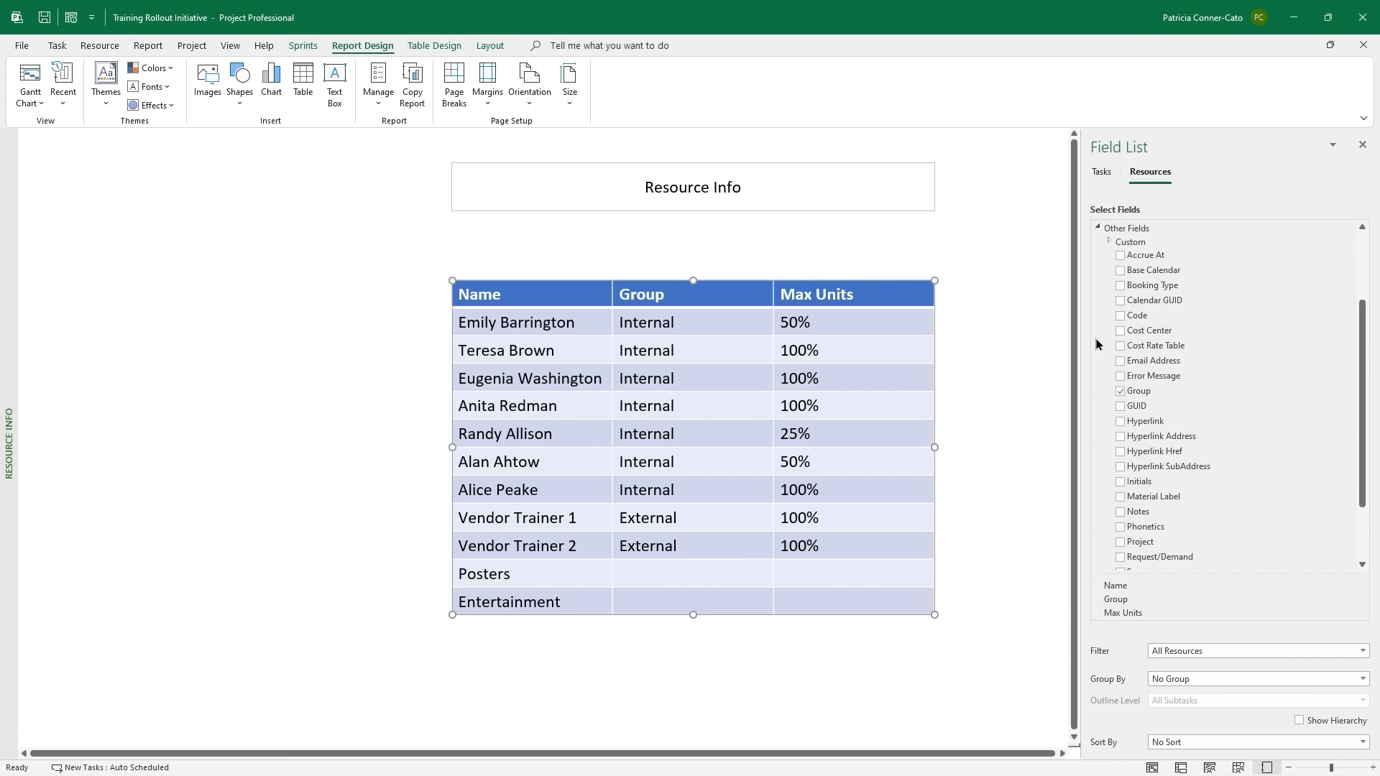
click(1108, 243)
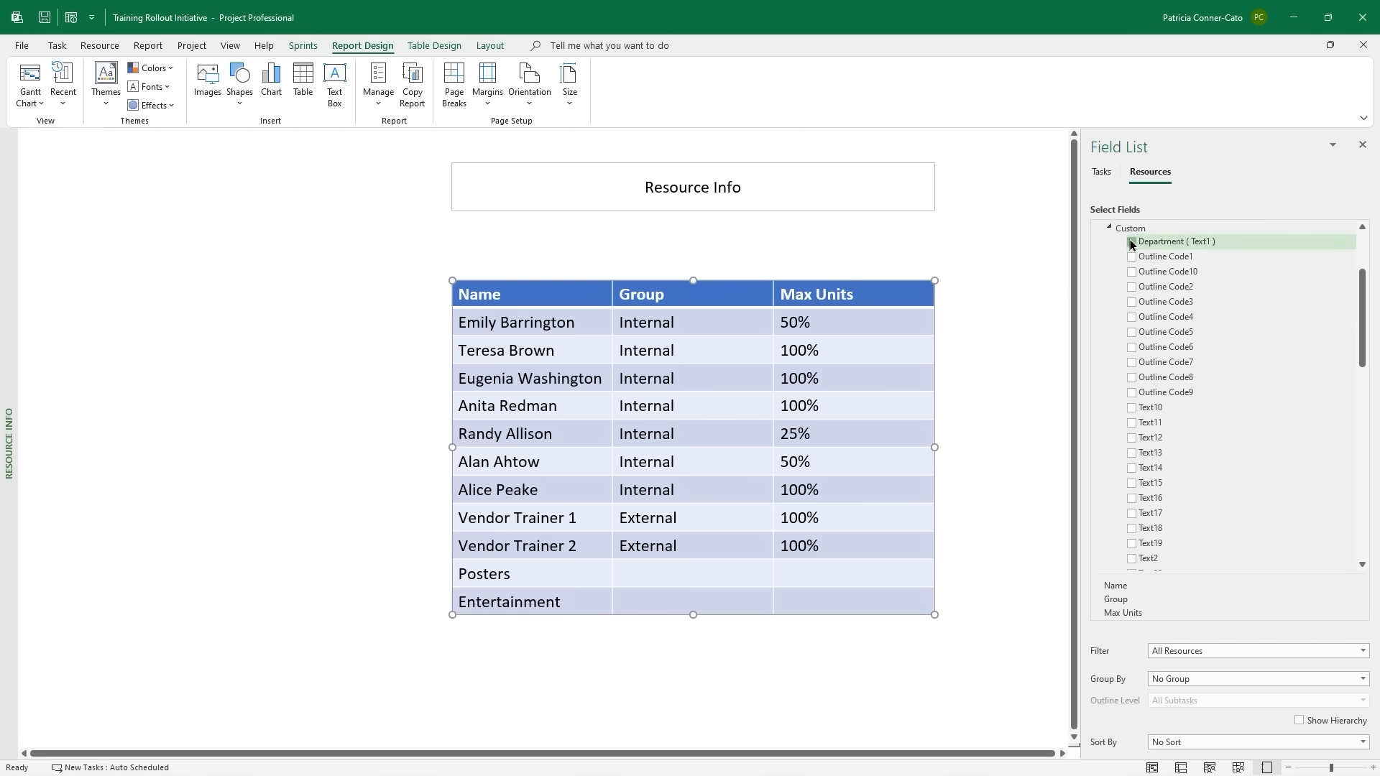
click(1133, 242)
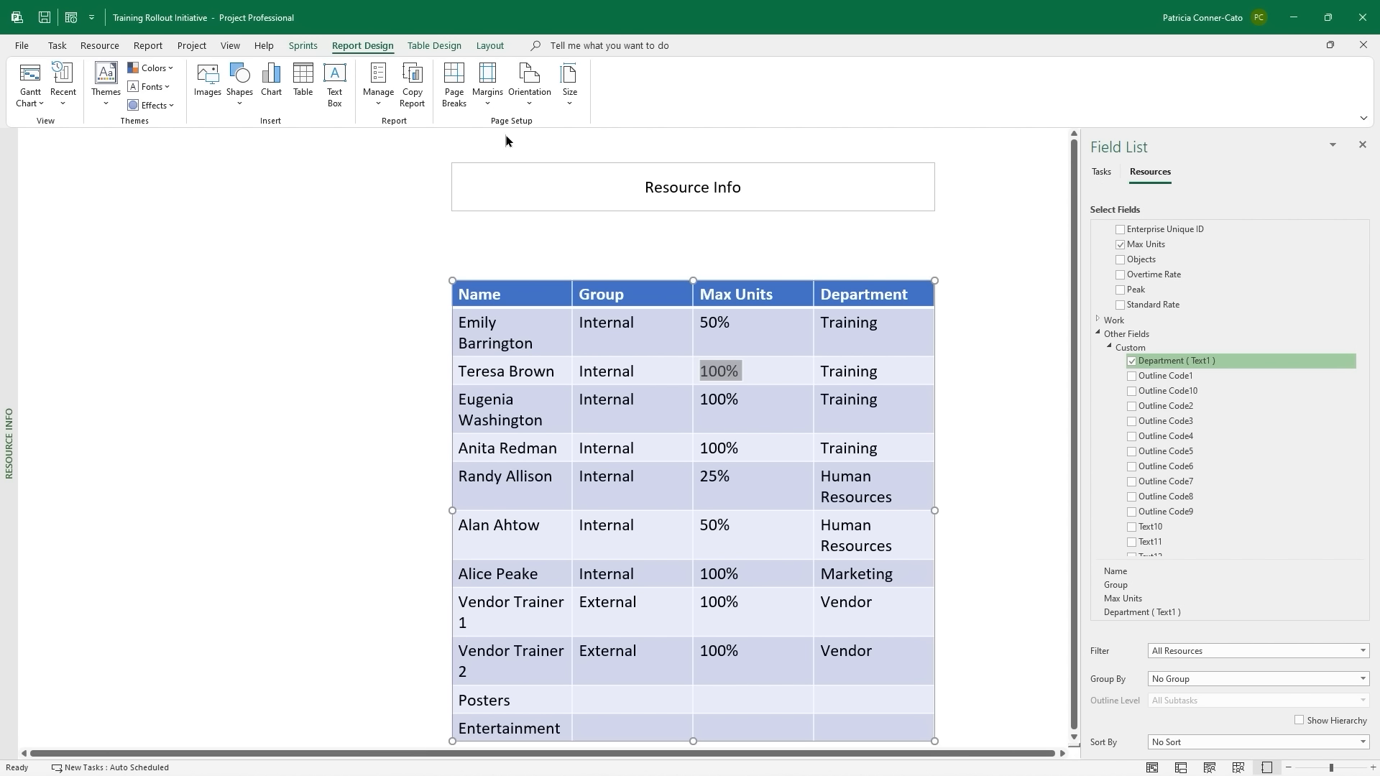
Move the Resource Info title box to the report's upper-left area and place the resource table directly beneath it.
click(546, 177)
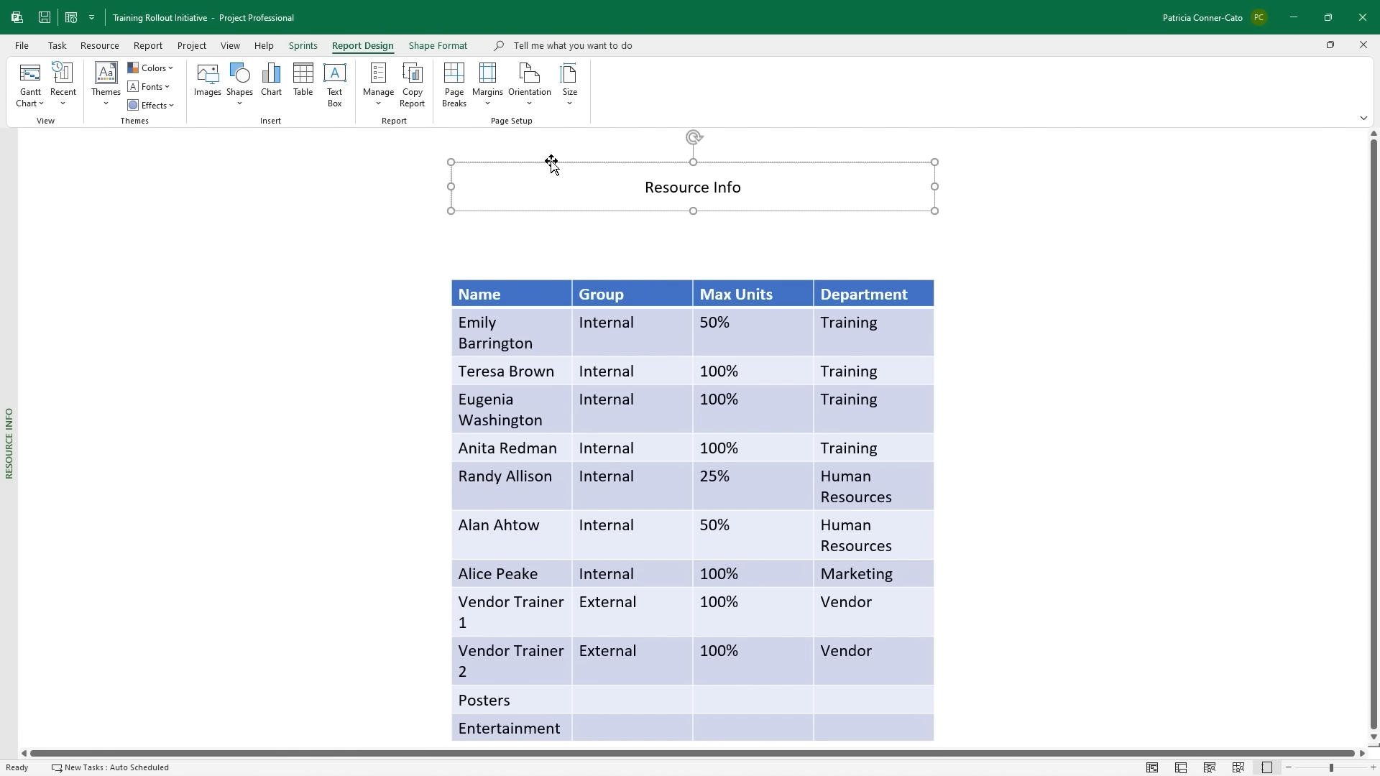
drag(548, 161, 164, 173)
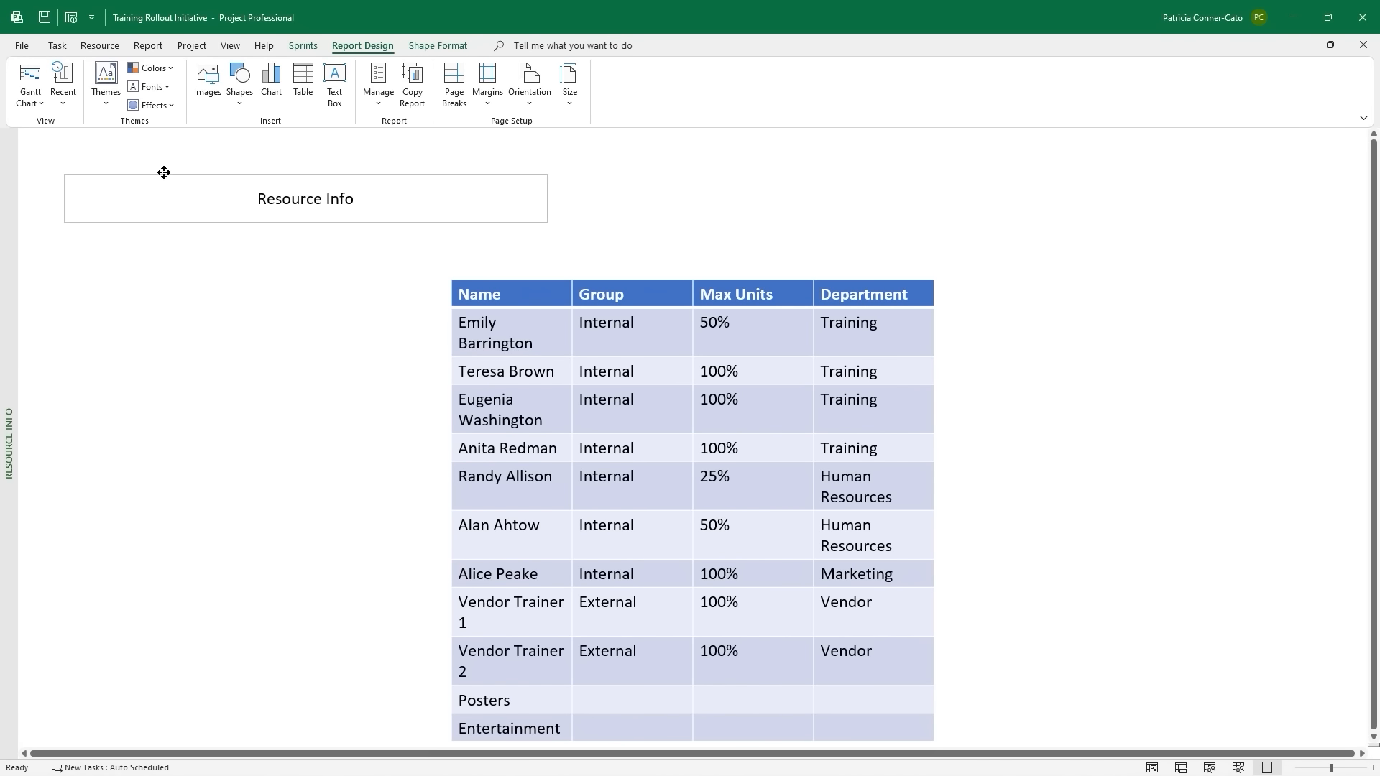
click(527, 292)
drag(529, 280, 148, 240)
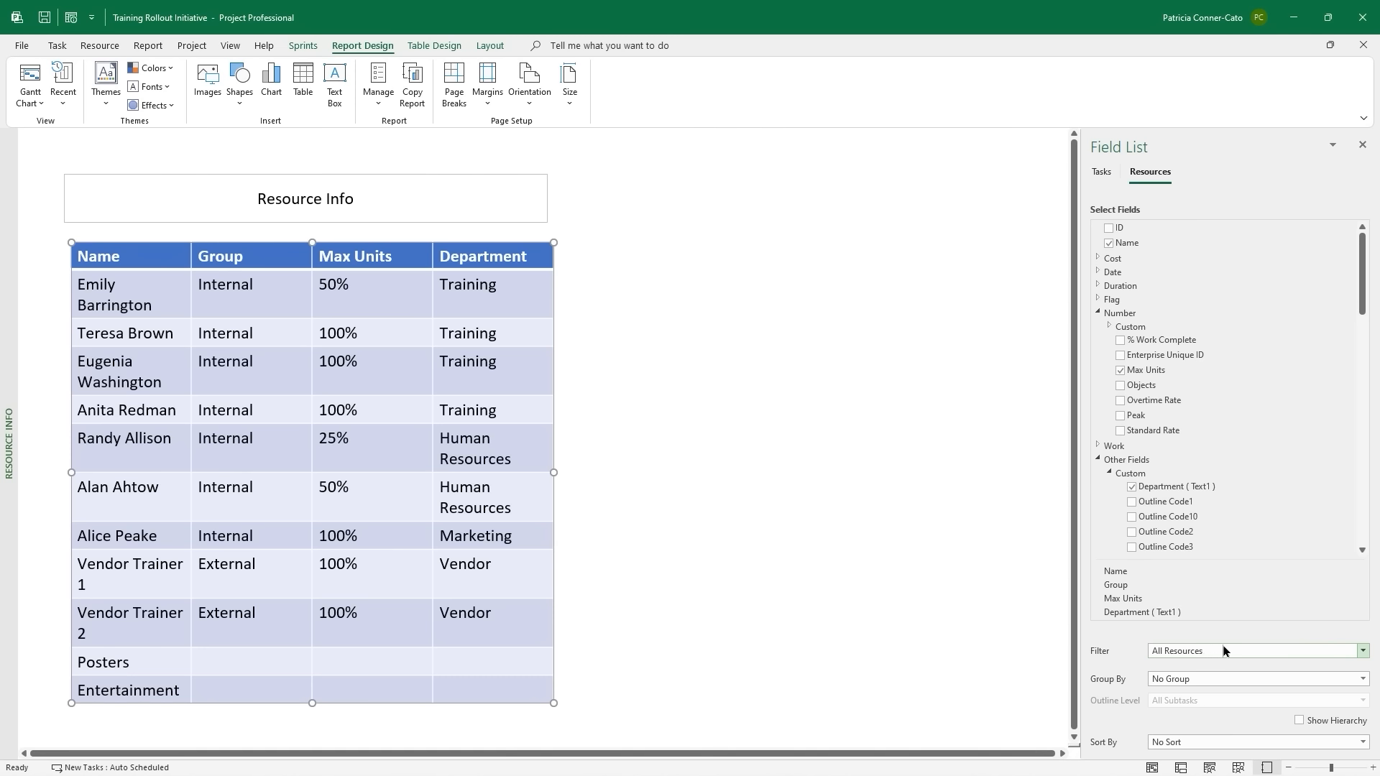
Filter the table to Resources - Work and widen the Name and Department columns so each entry fits on one line.
click(1363, 652)
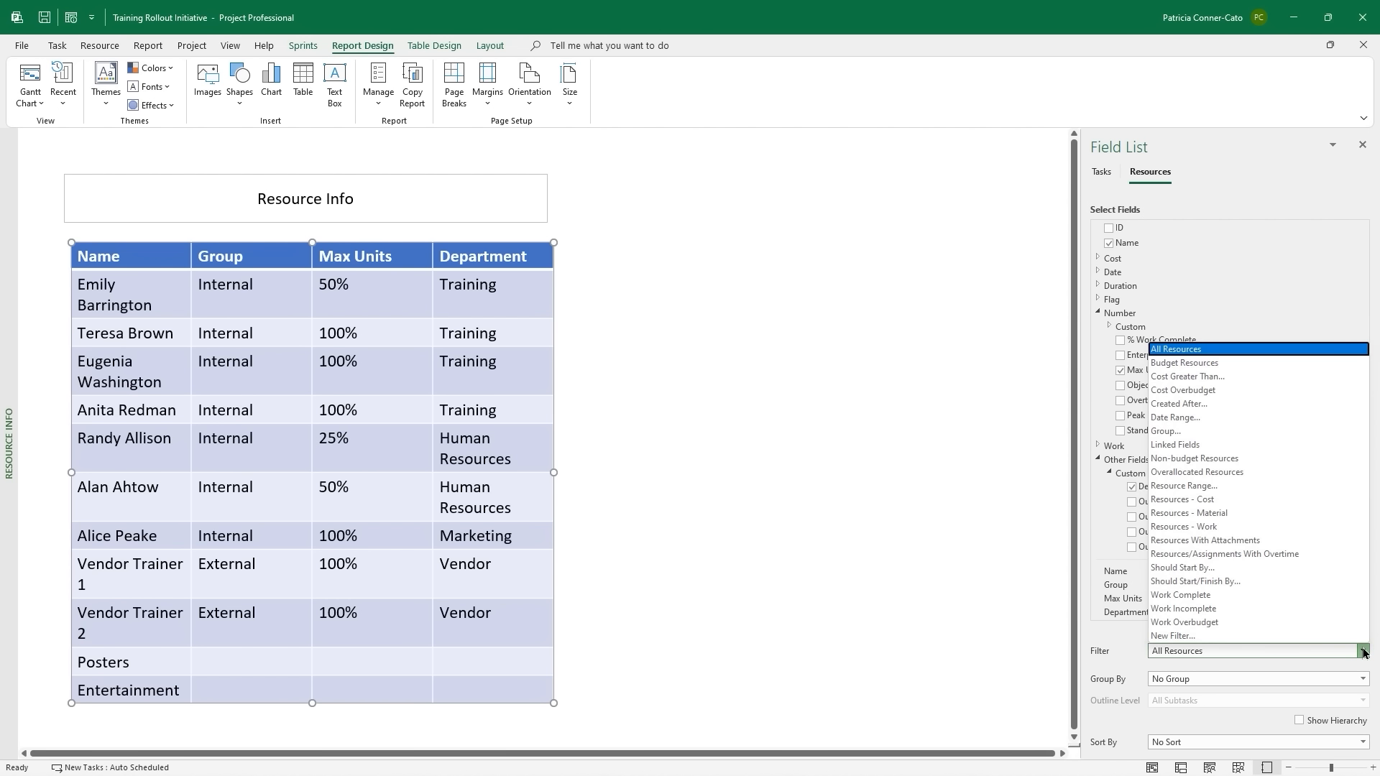
click(1214, 533)
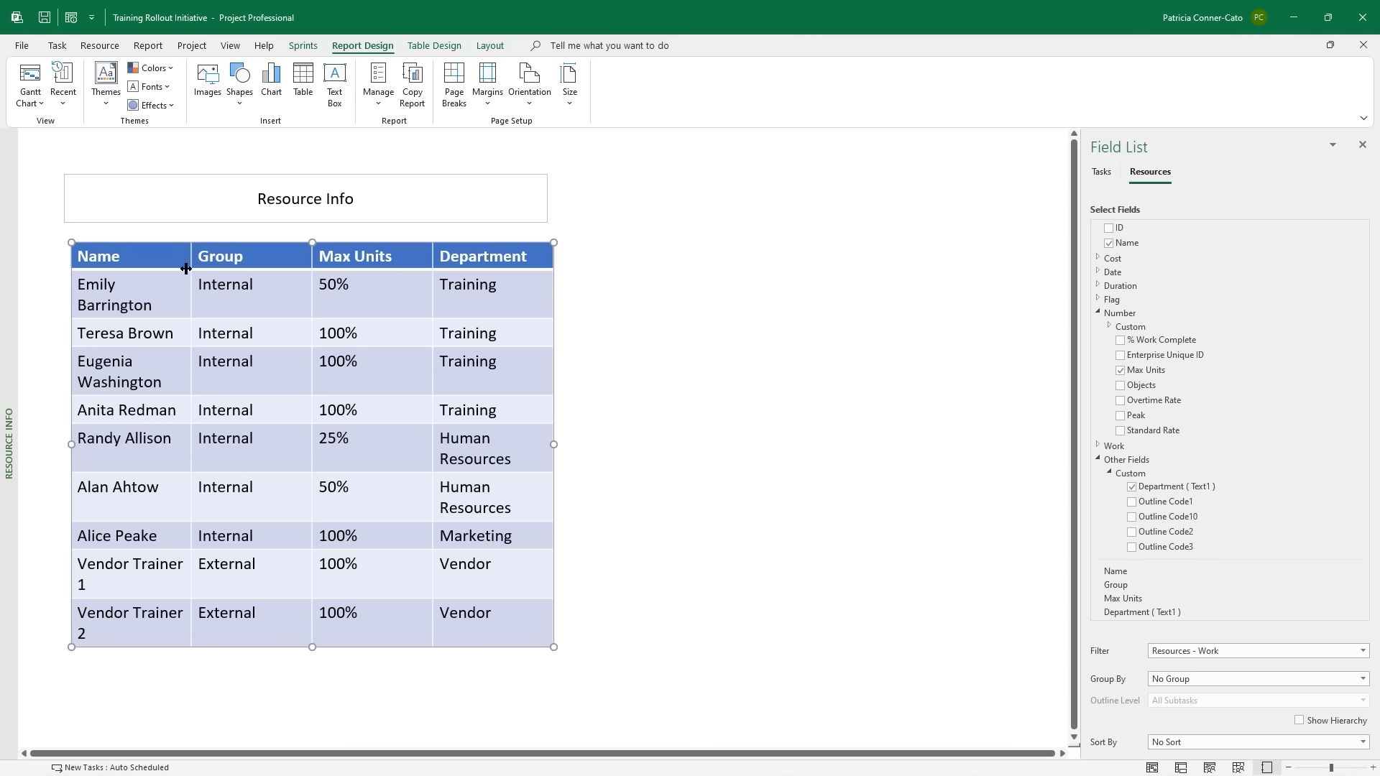
drag(186, 268, 240, 271)
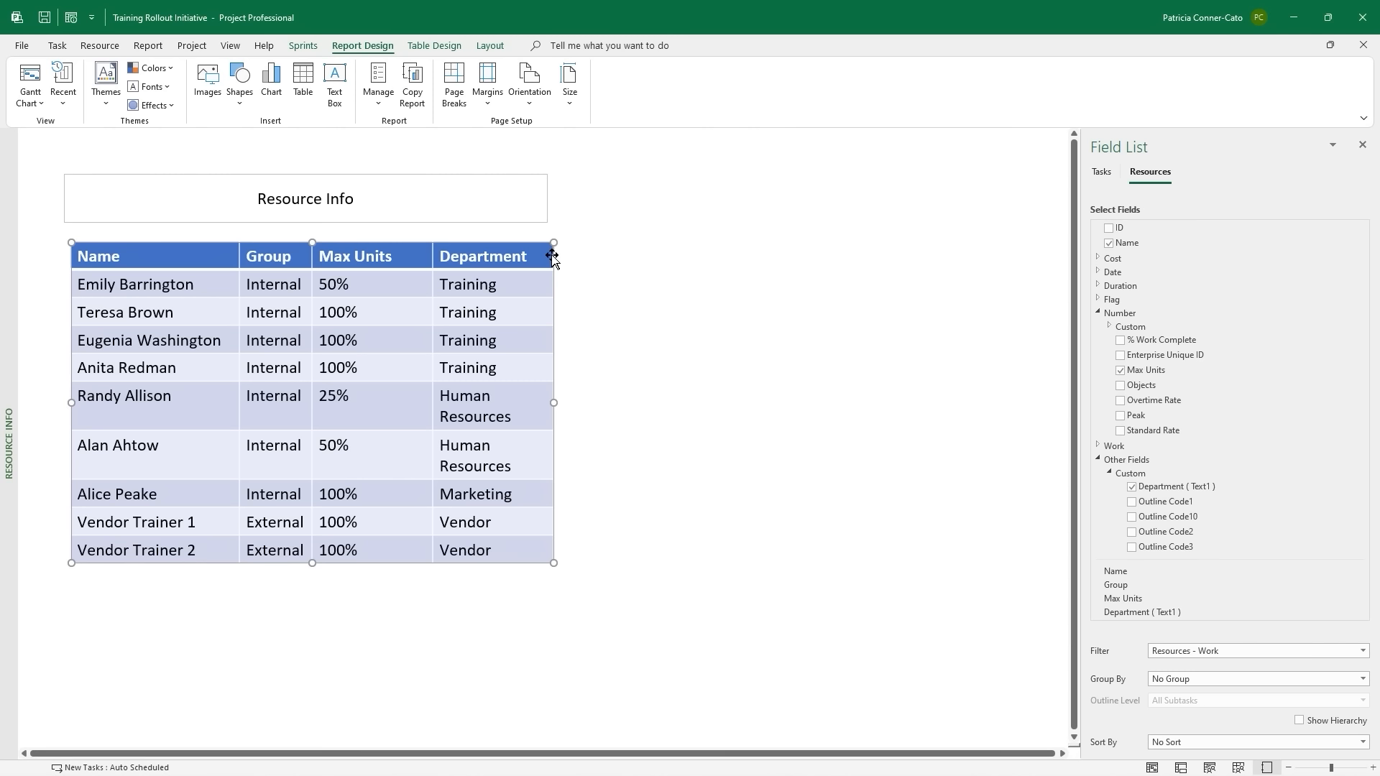
drag(548, 271, 597, 277)
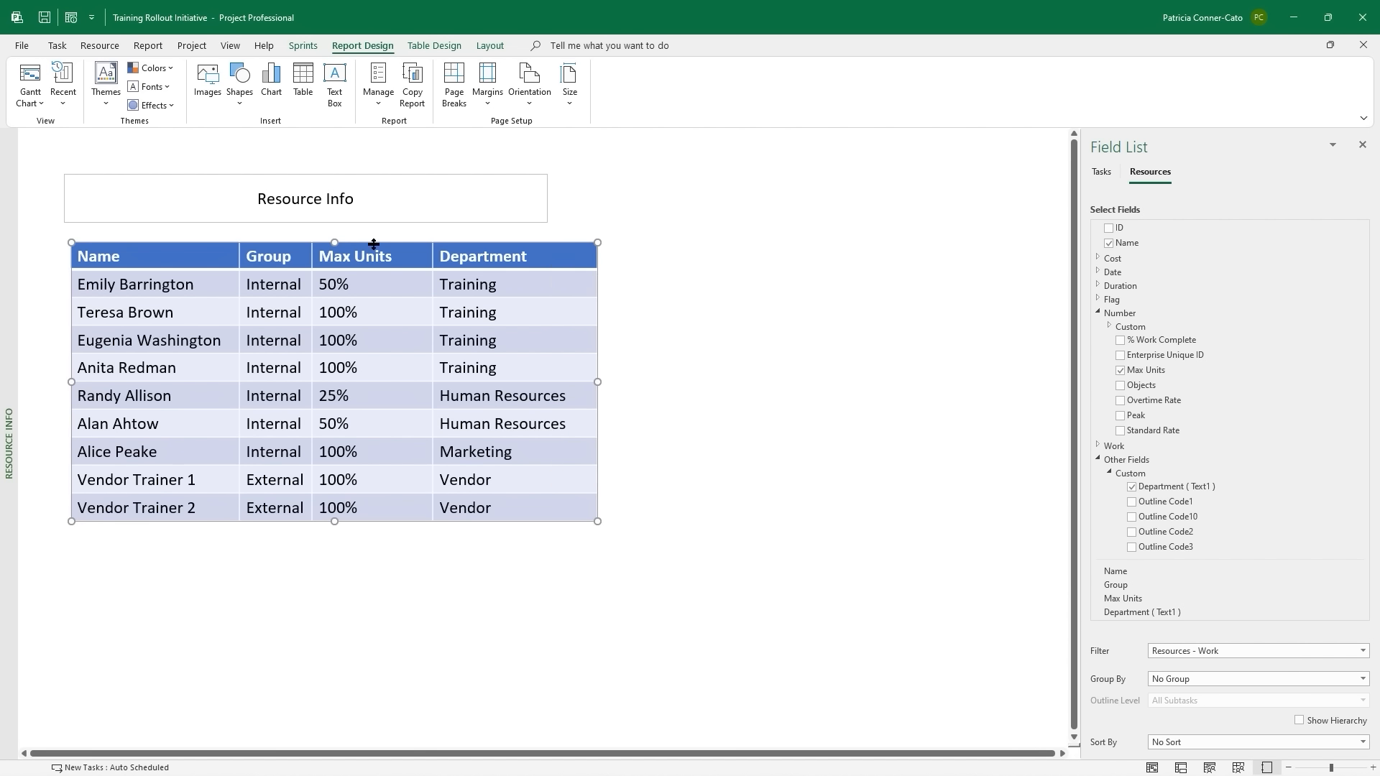
Insert a 3-D Line chart into the Resource Info report and place it to the right of the resource table.
click(416, 200)
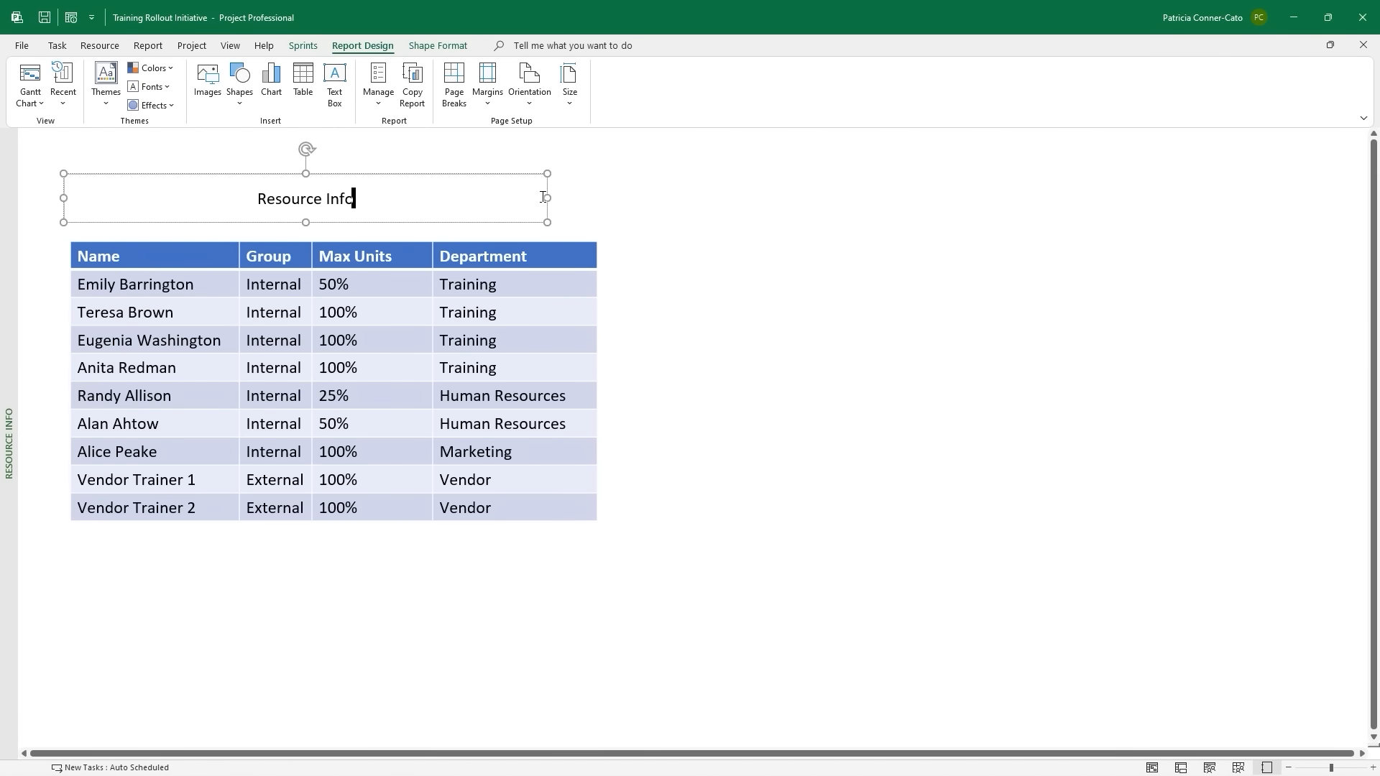
click(726, 240)
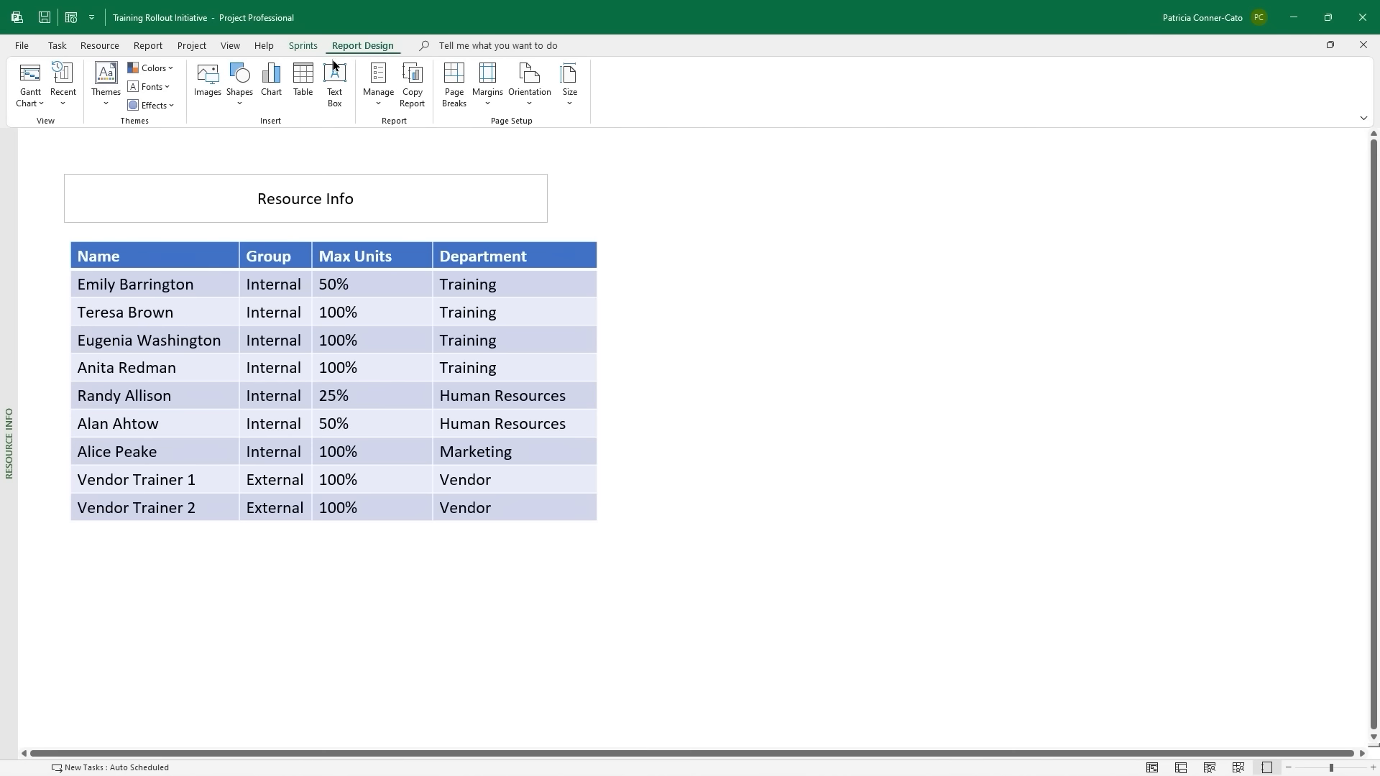
click(276, 85)
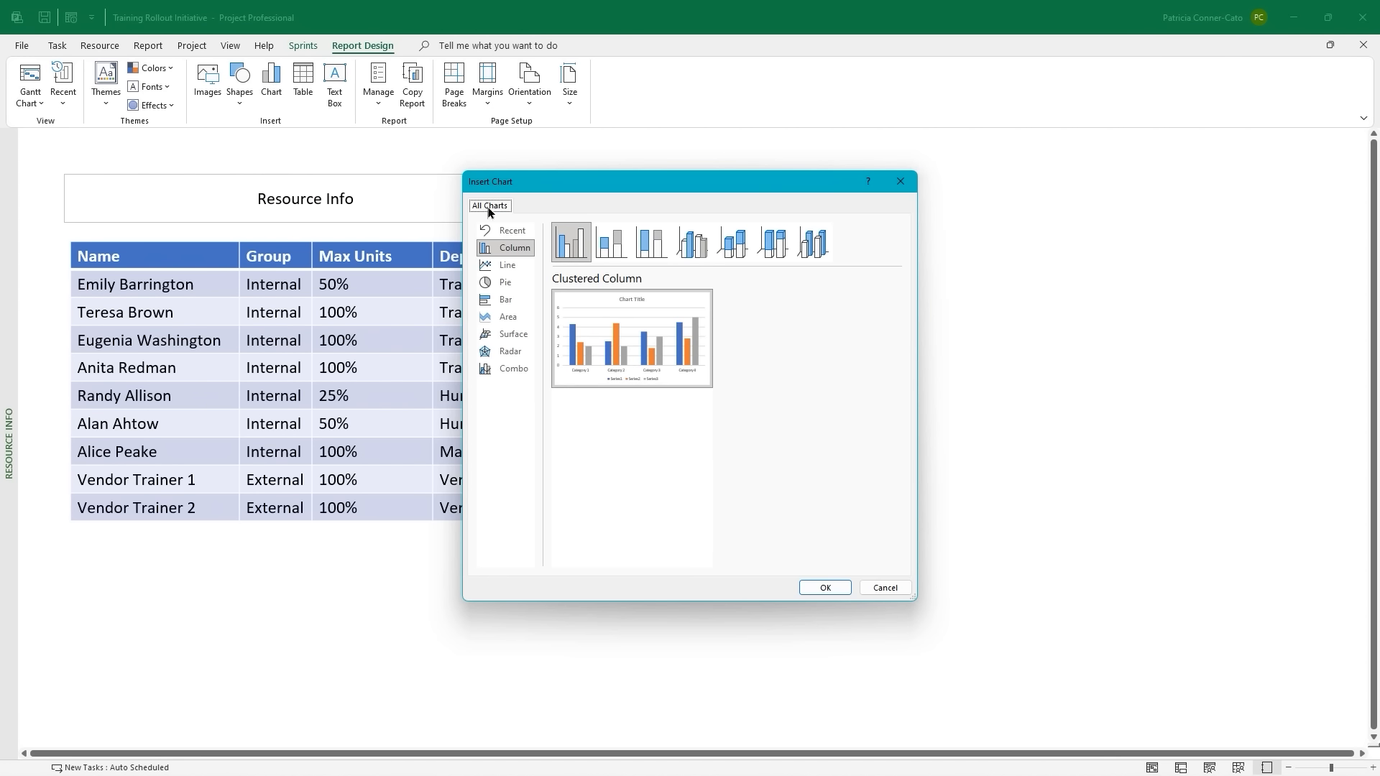
click(507, 268)
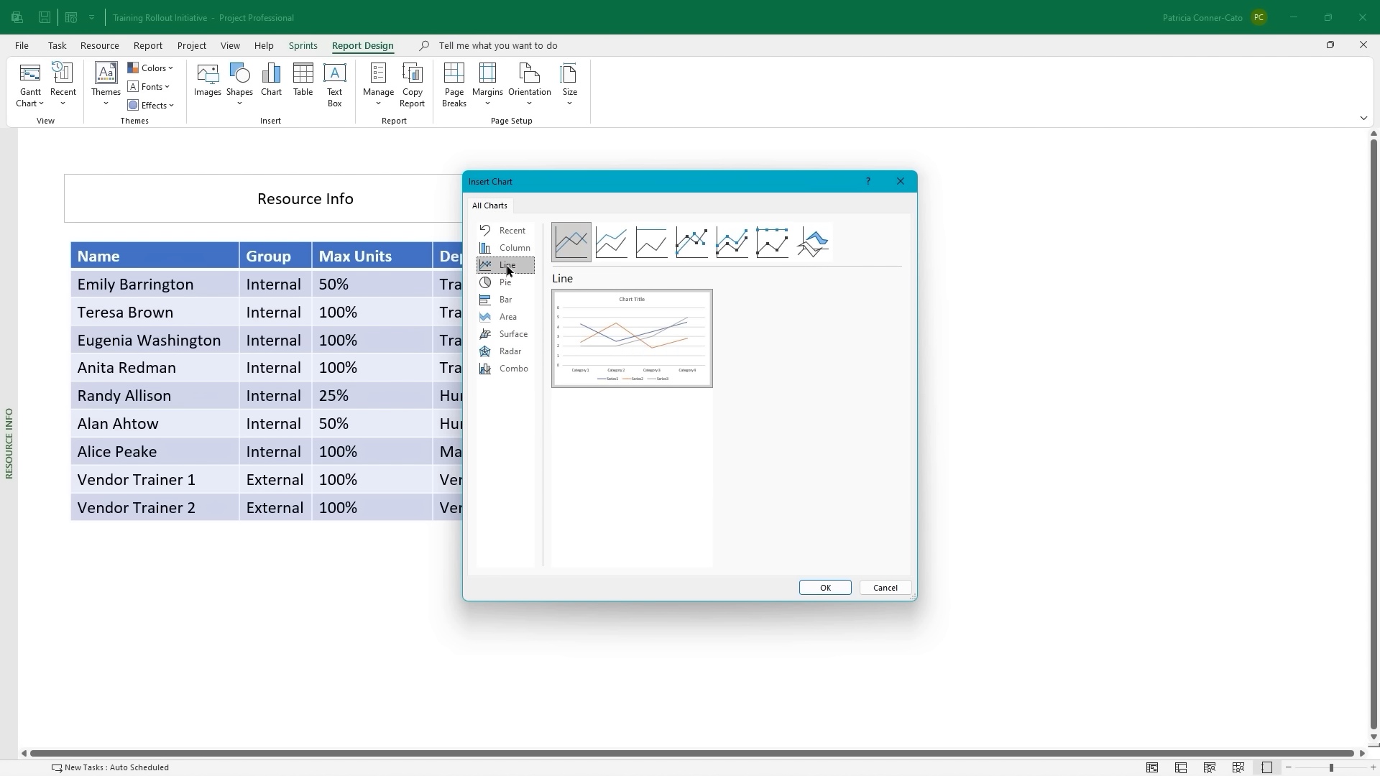
double_click(817, 245)
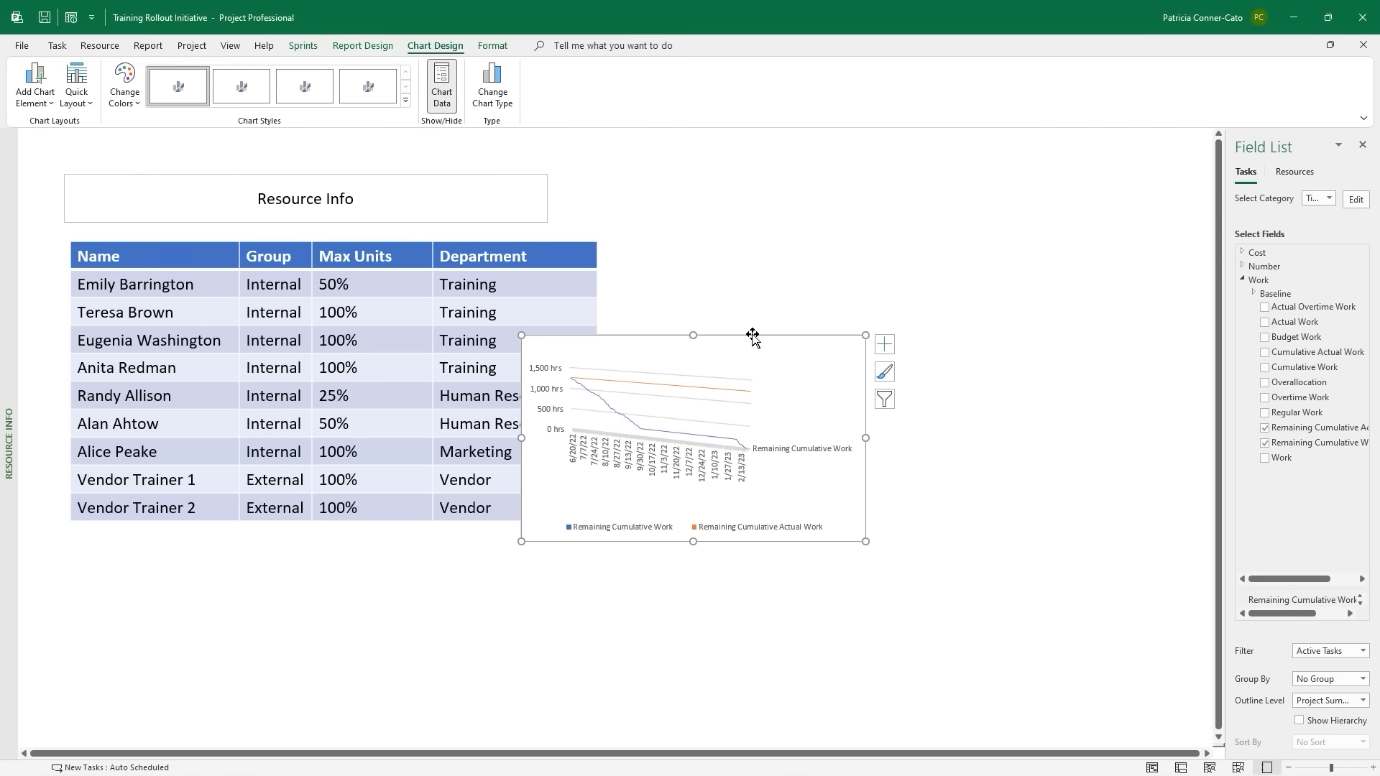
mouse_move(752, 336)
mouse_down()
mouse_move(891, 292)
mouse_move(918, 244)
mouse_up()
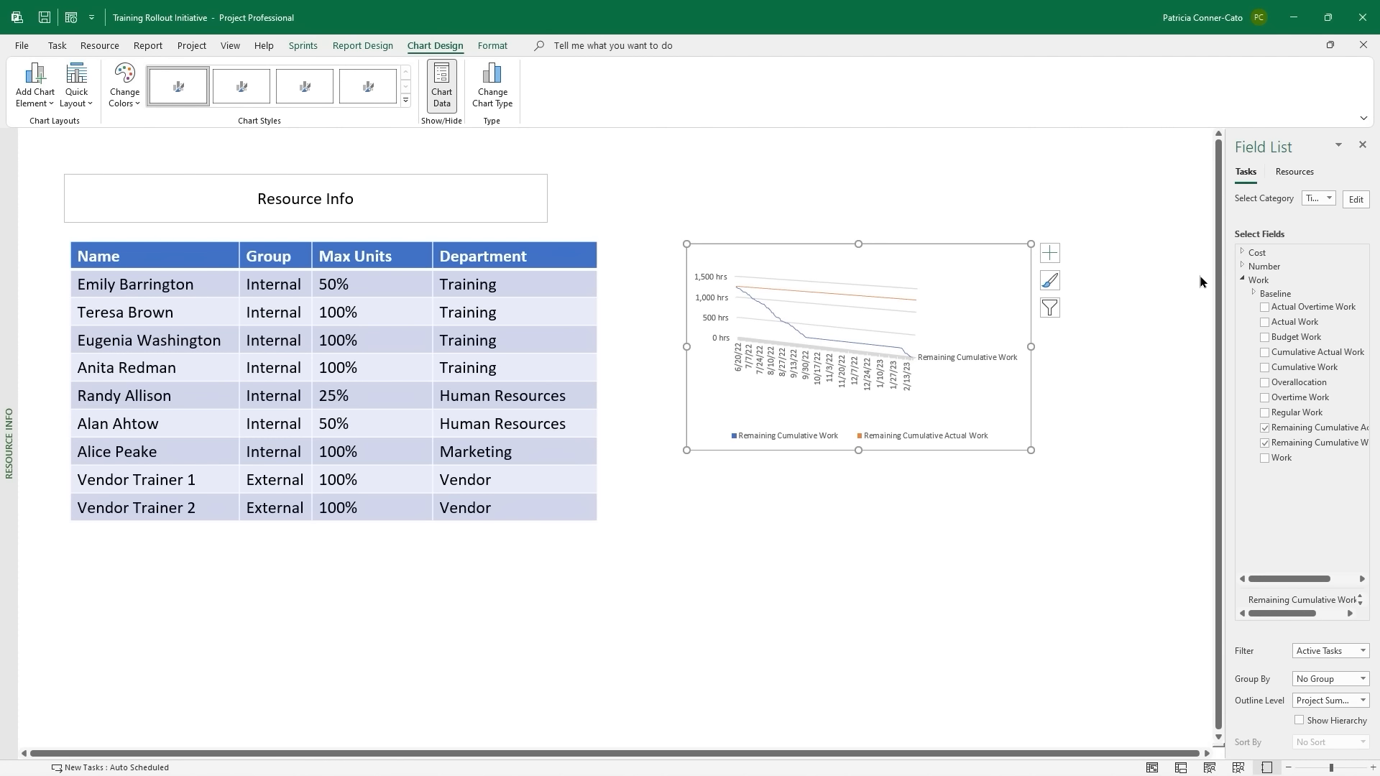
Remove the Remaining Cumulative Actual Work and Remaining Cumulative Work task fields from the chart.
drag(1222, 282, 1114, 271)
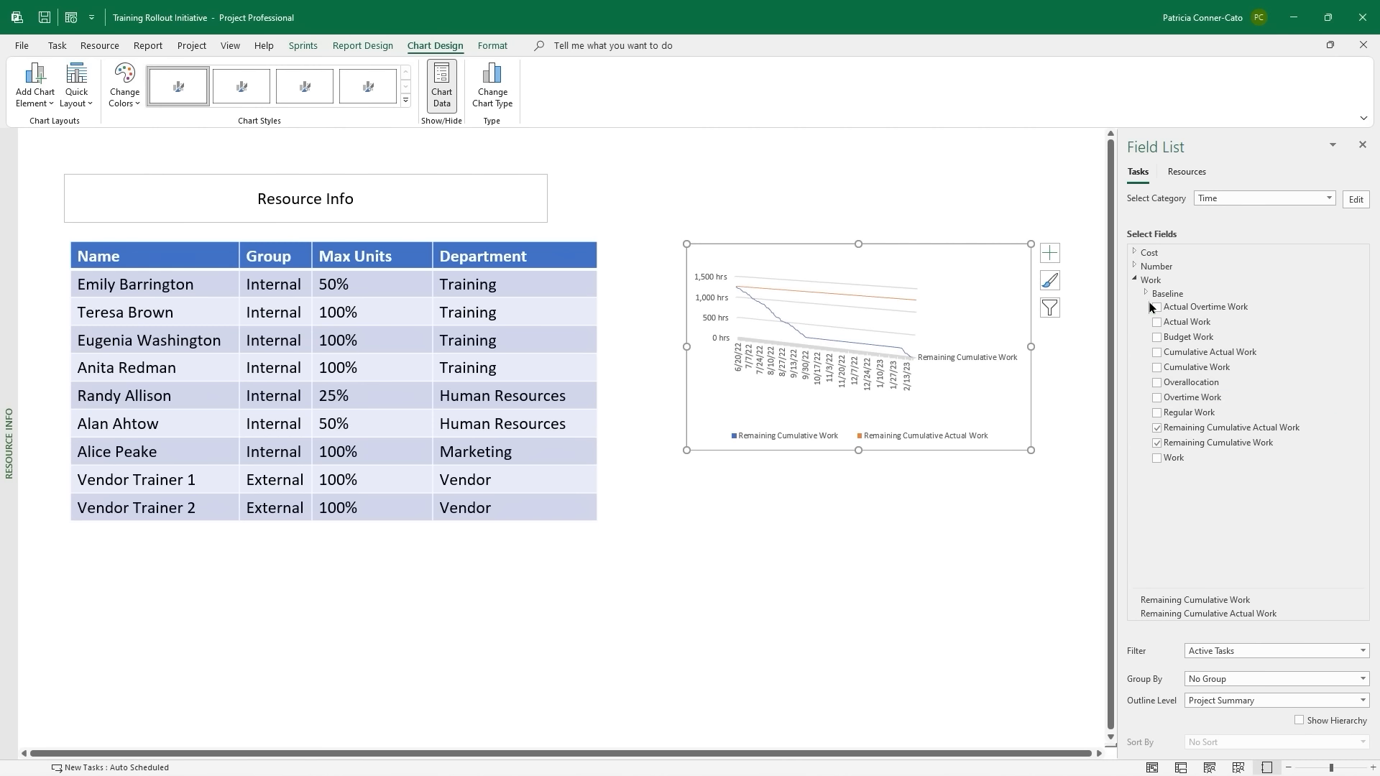
click(1157, 430)
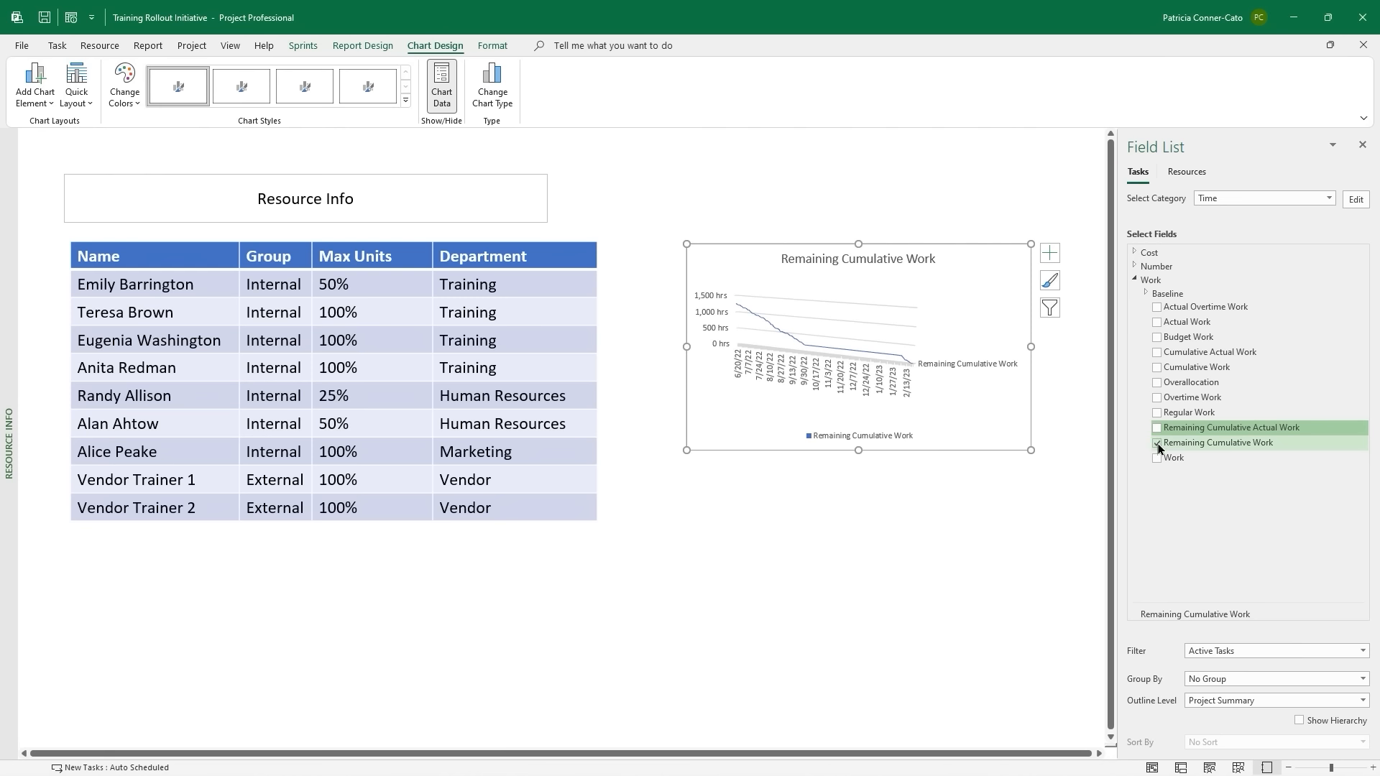
click(1157, 444)
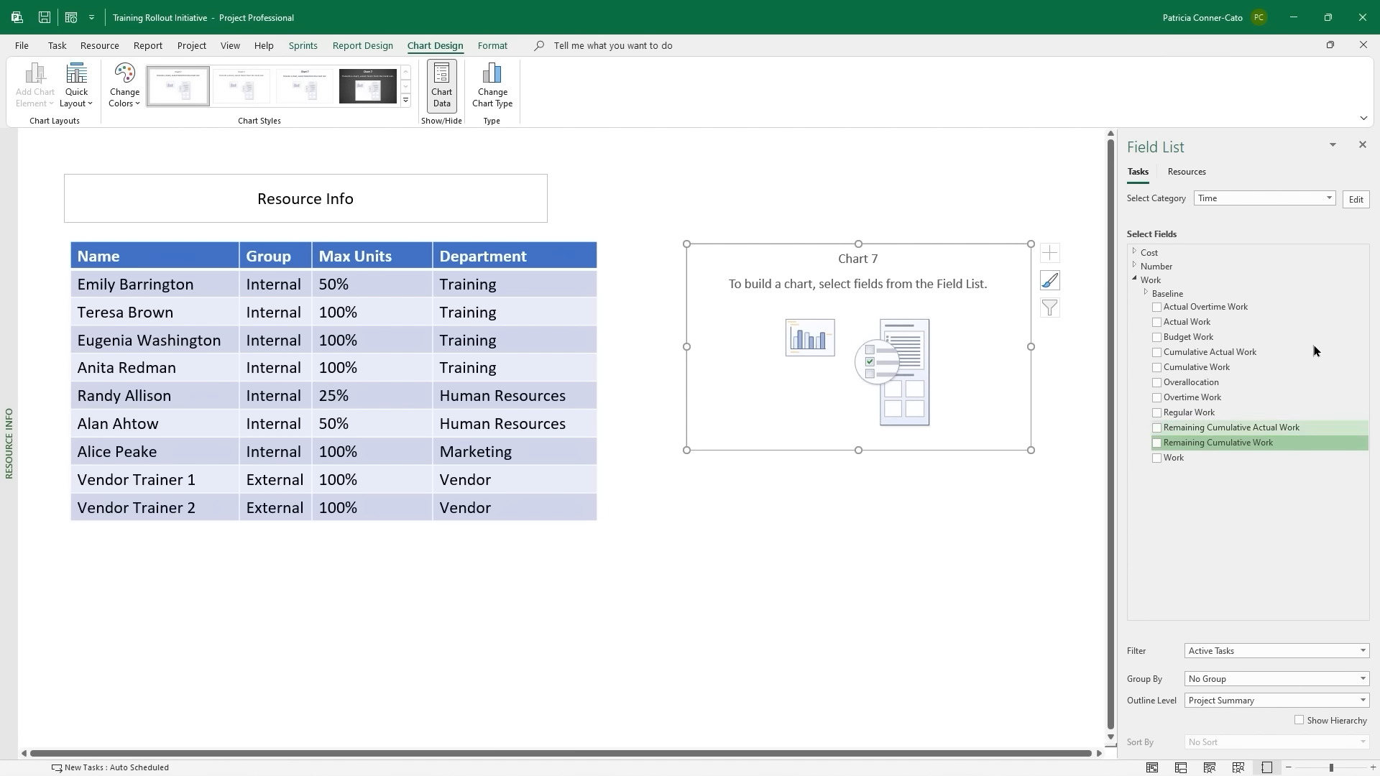
Base the chart on resource data with Name as the category and add the Cost field.
click(1199, 177)
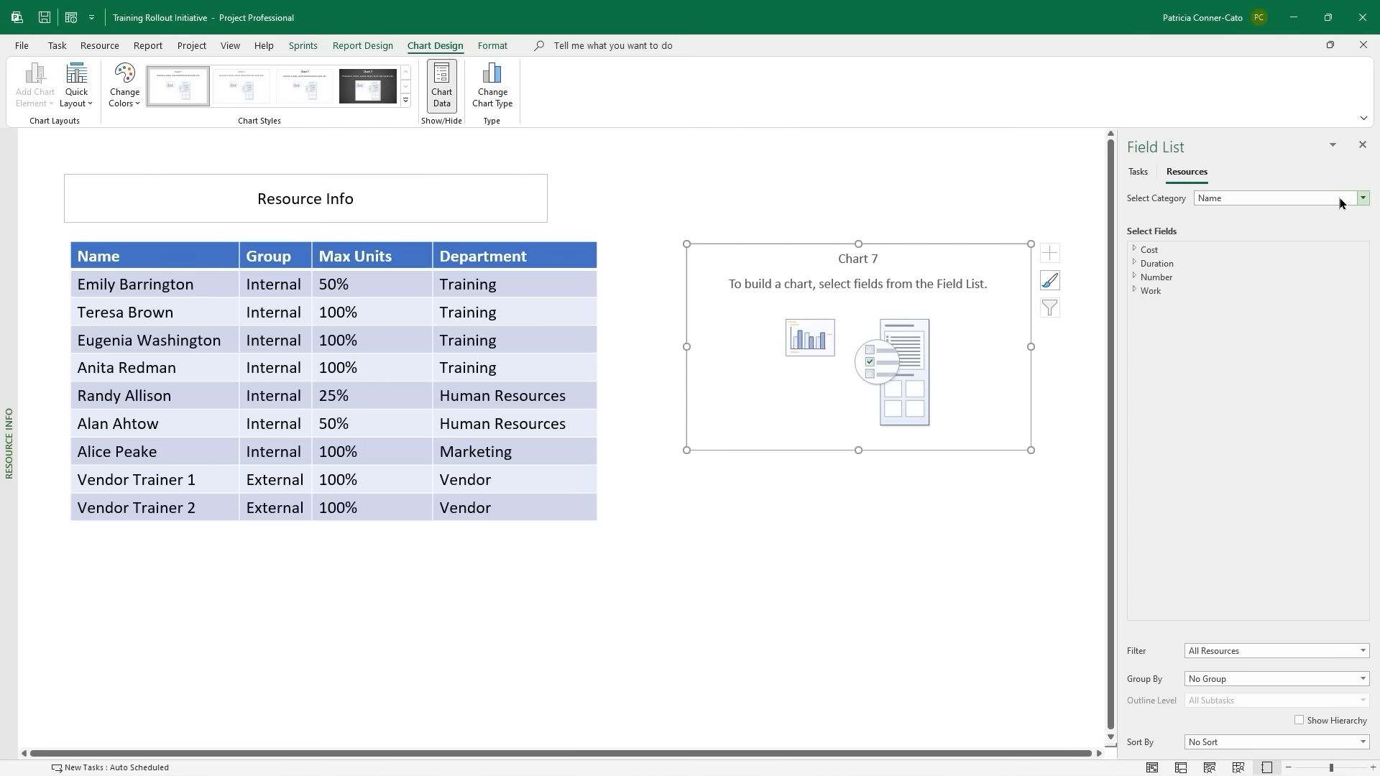
click(1362, 200)
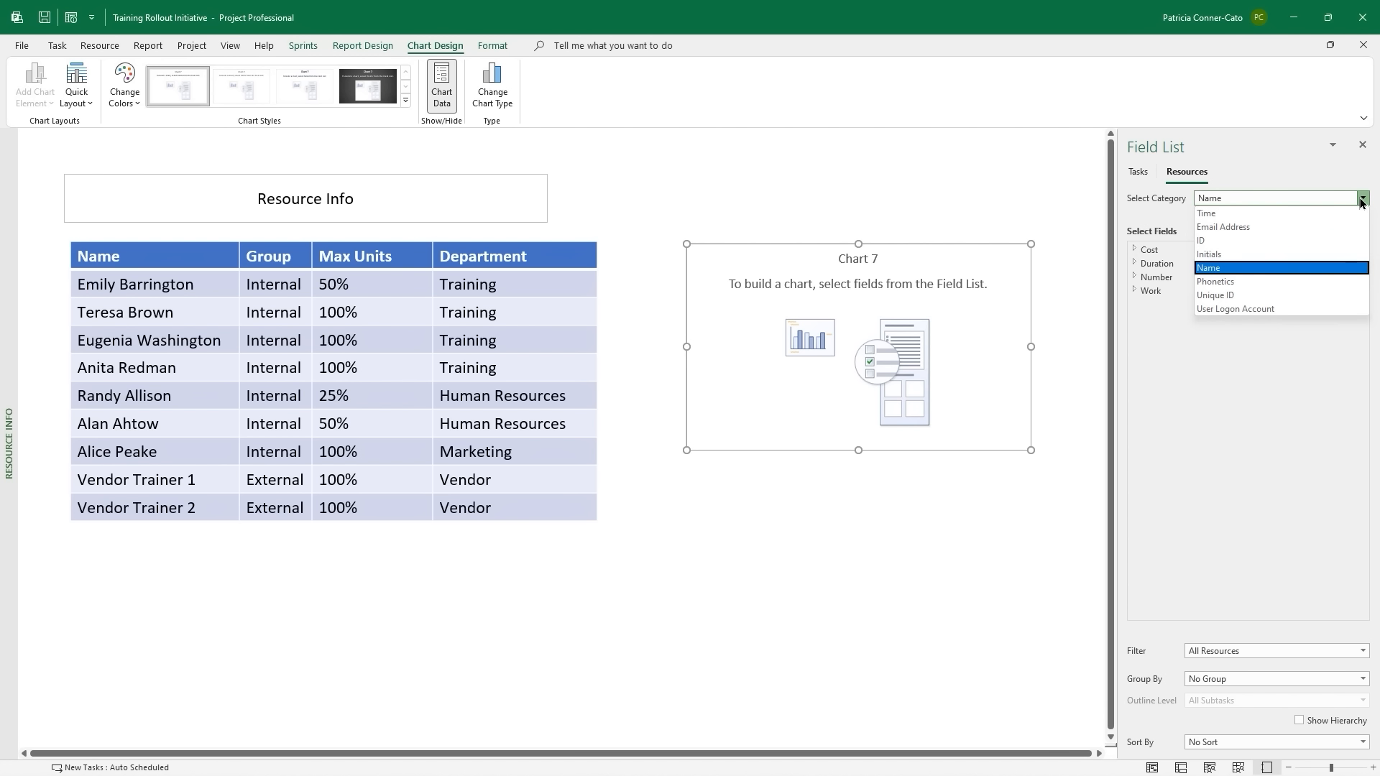
click(1361, 199)
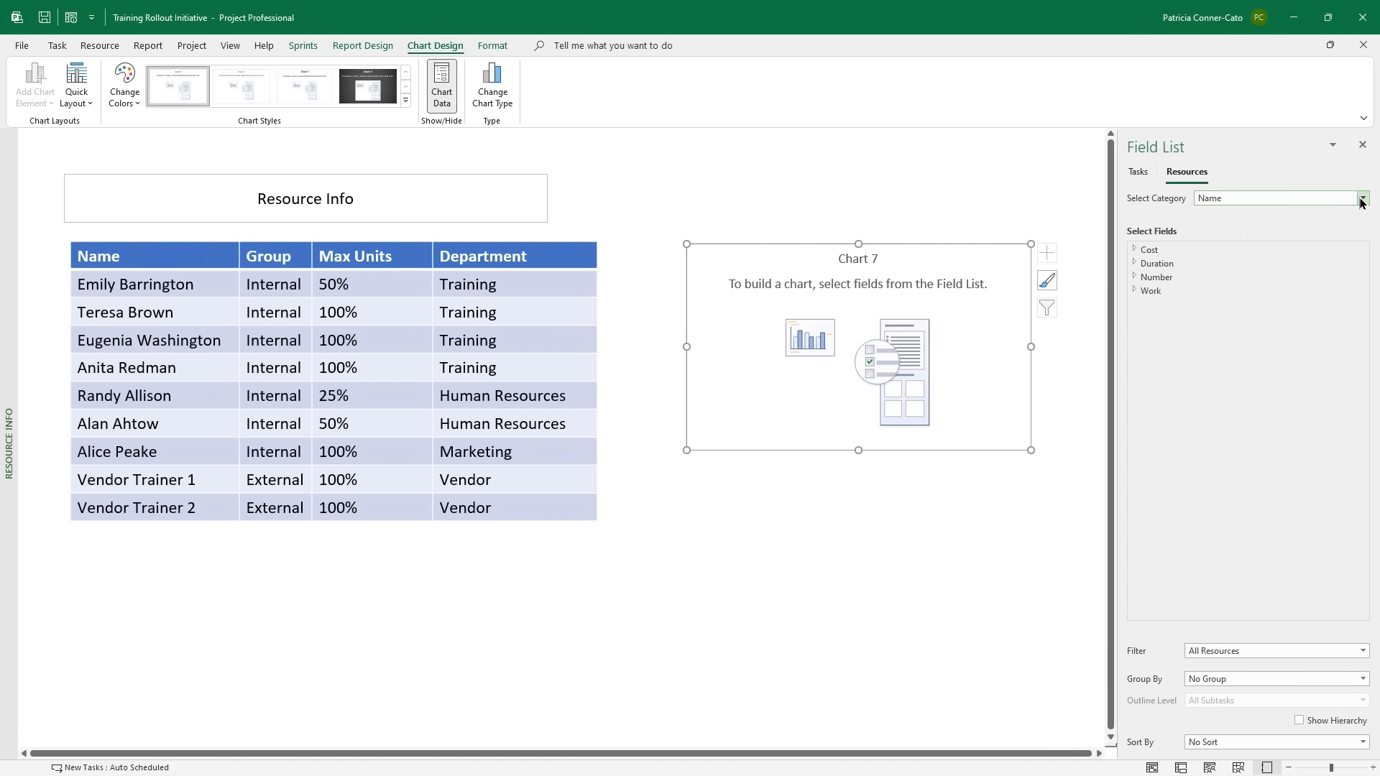
click(1133, 250)
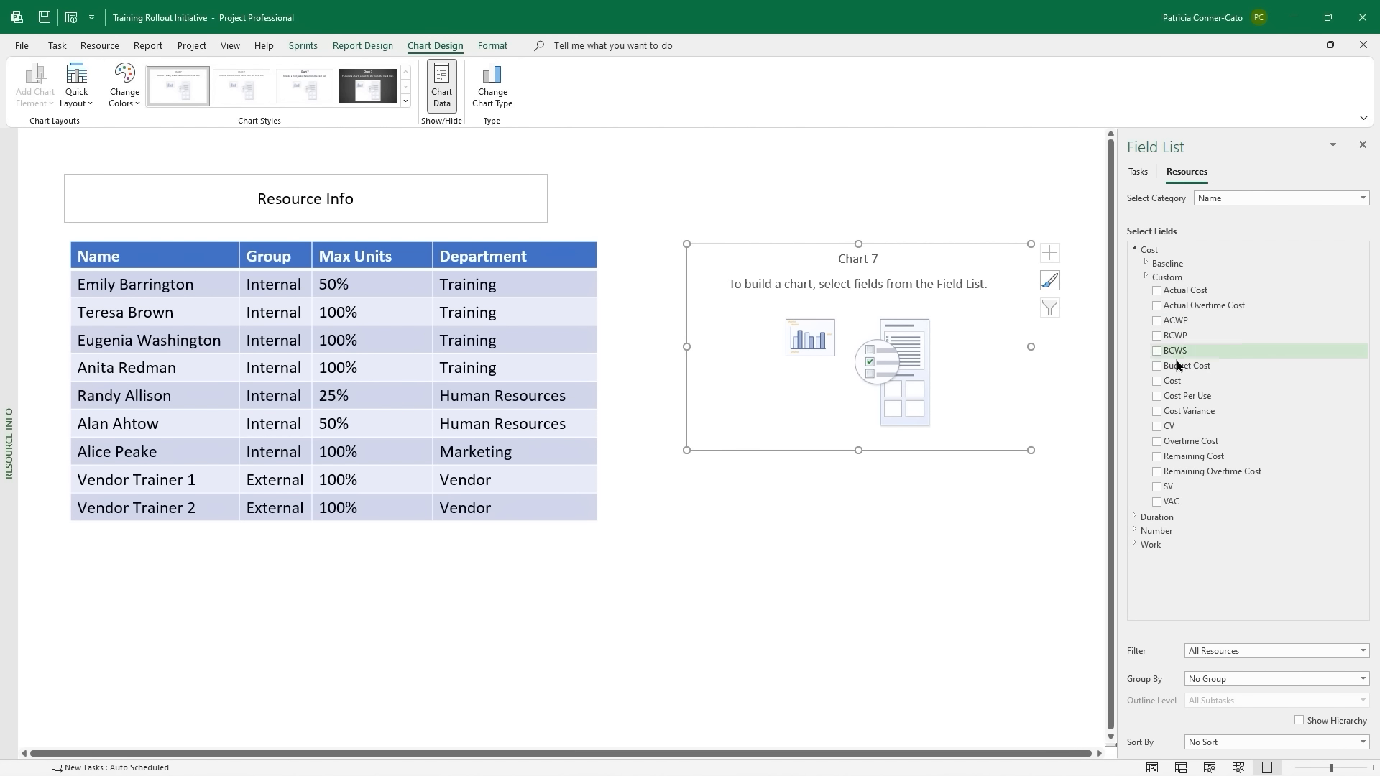
click(1158, 382)
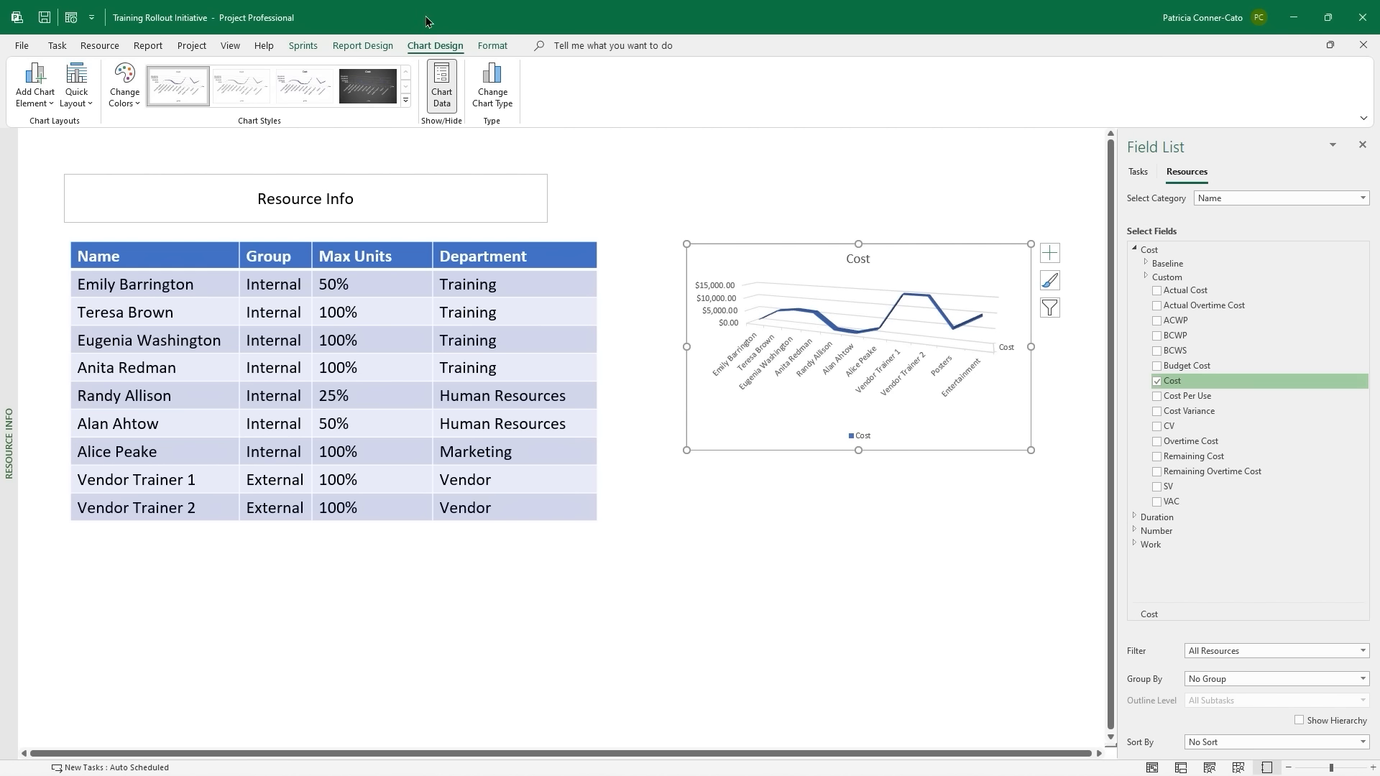
Recolor the Cost chart with the gold monochromatic palette.
click(406, 103)
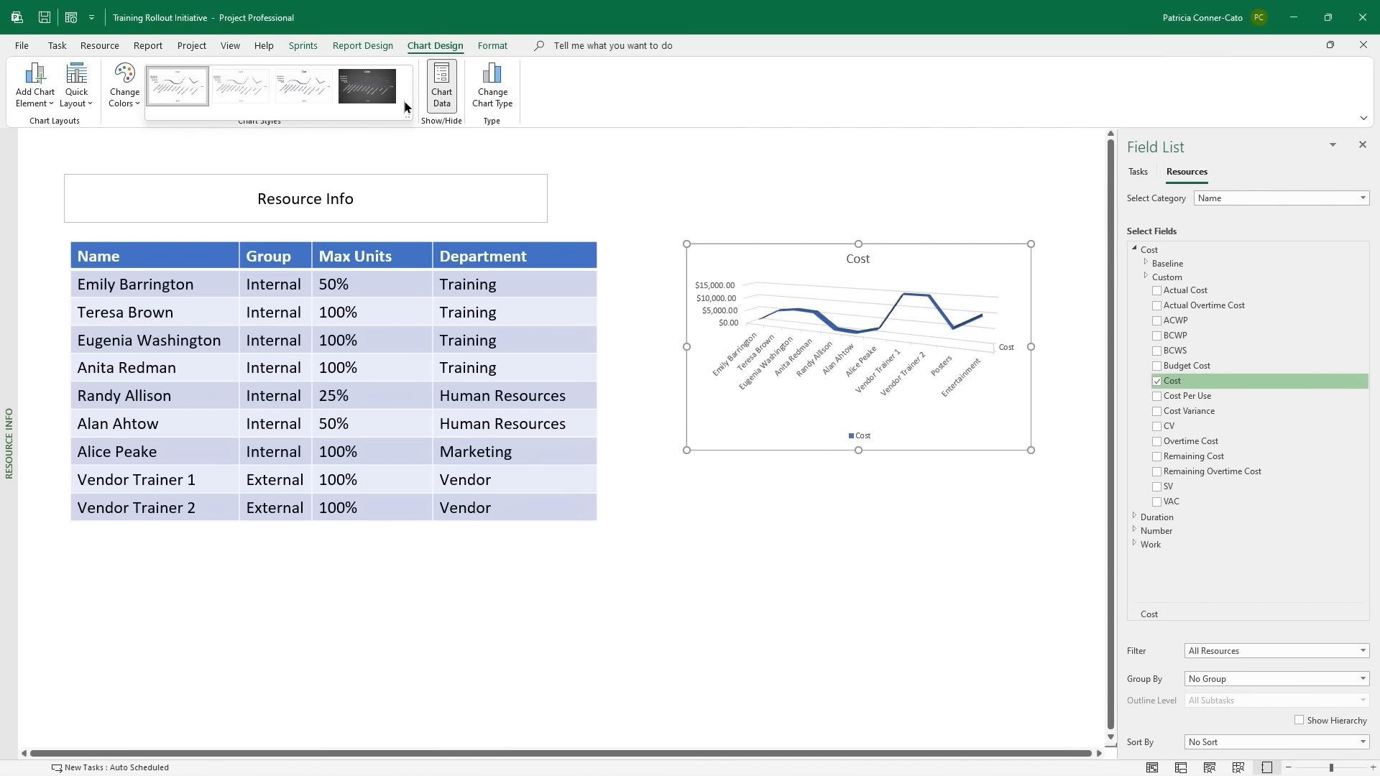
click(571, 98)
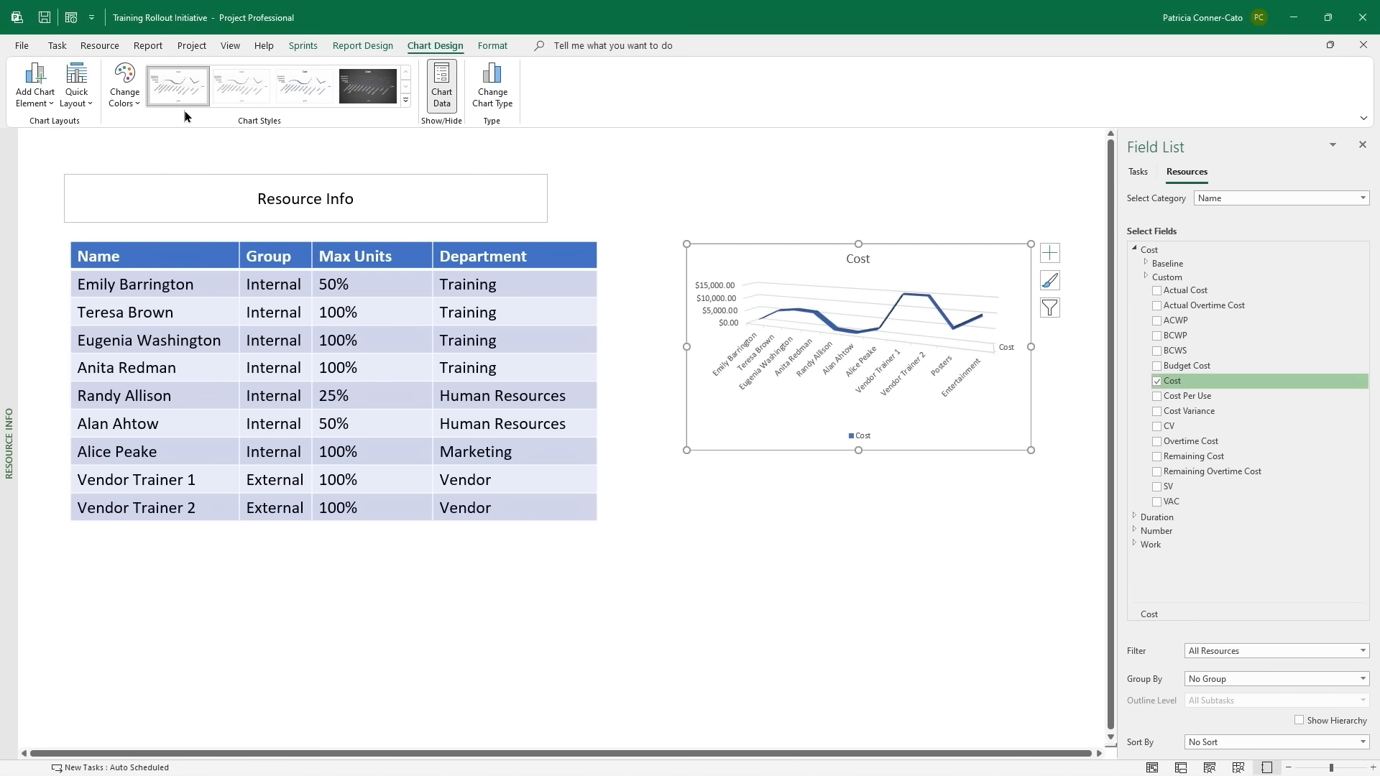
click(137, 106)
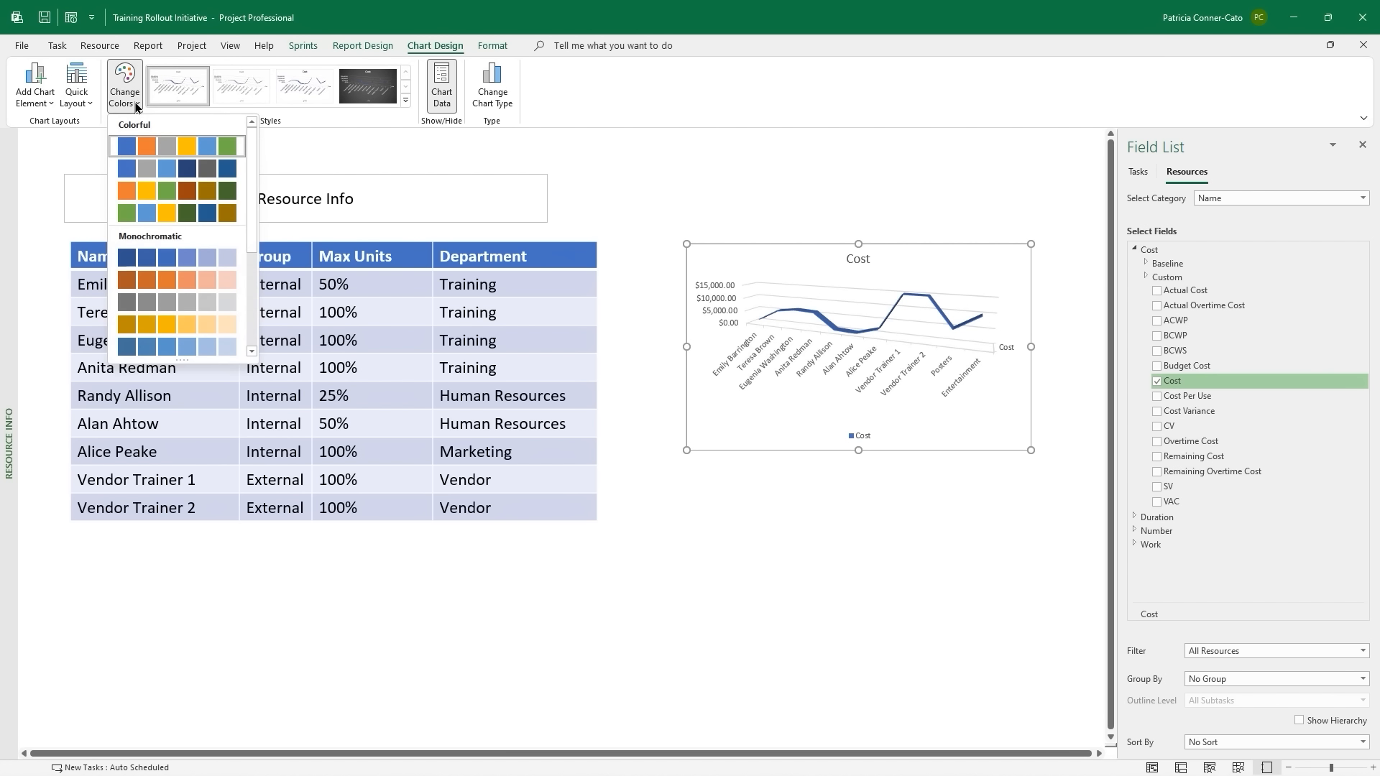
click(142, 148)
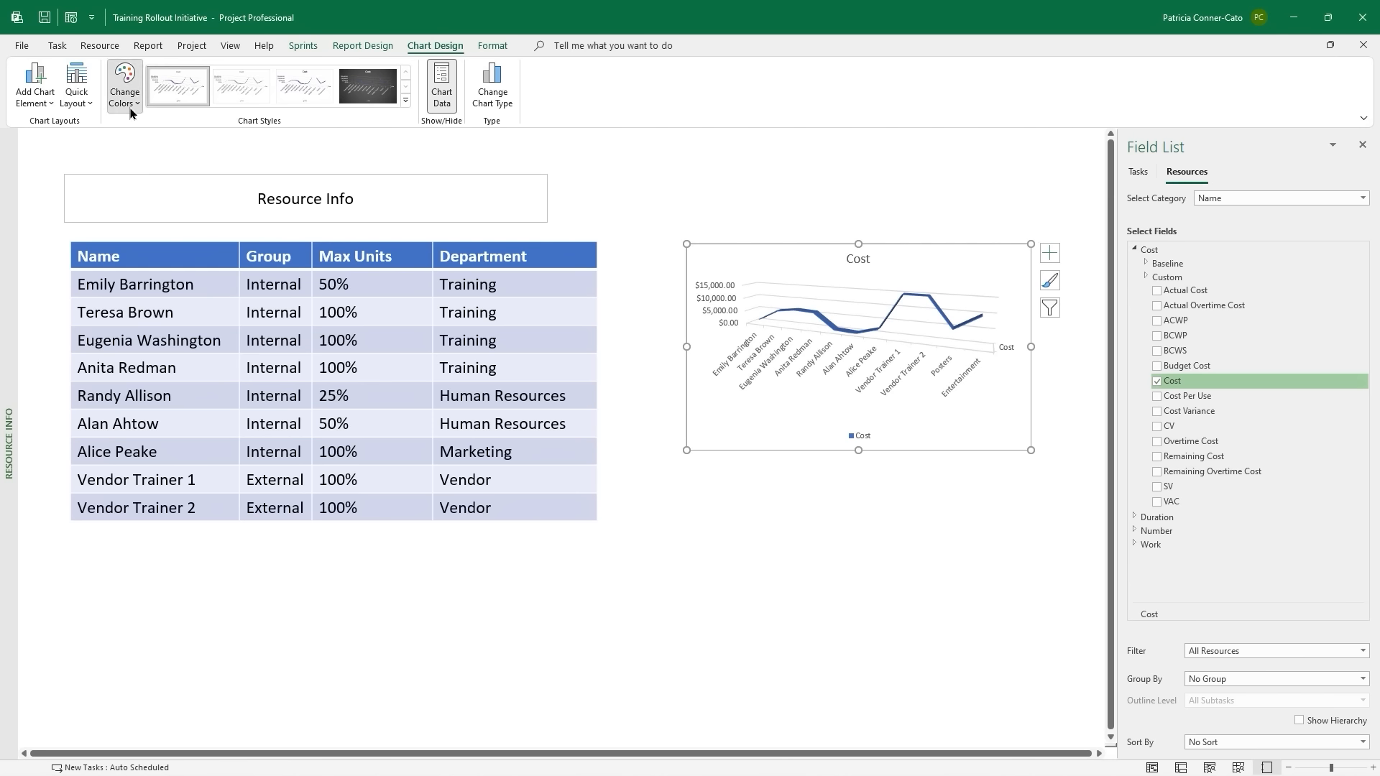
click(131, 107)
click(147, 148)
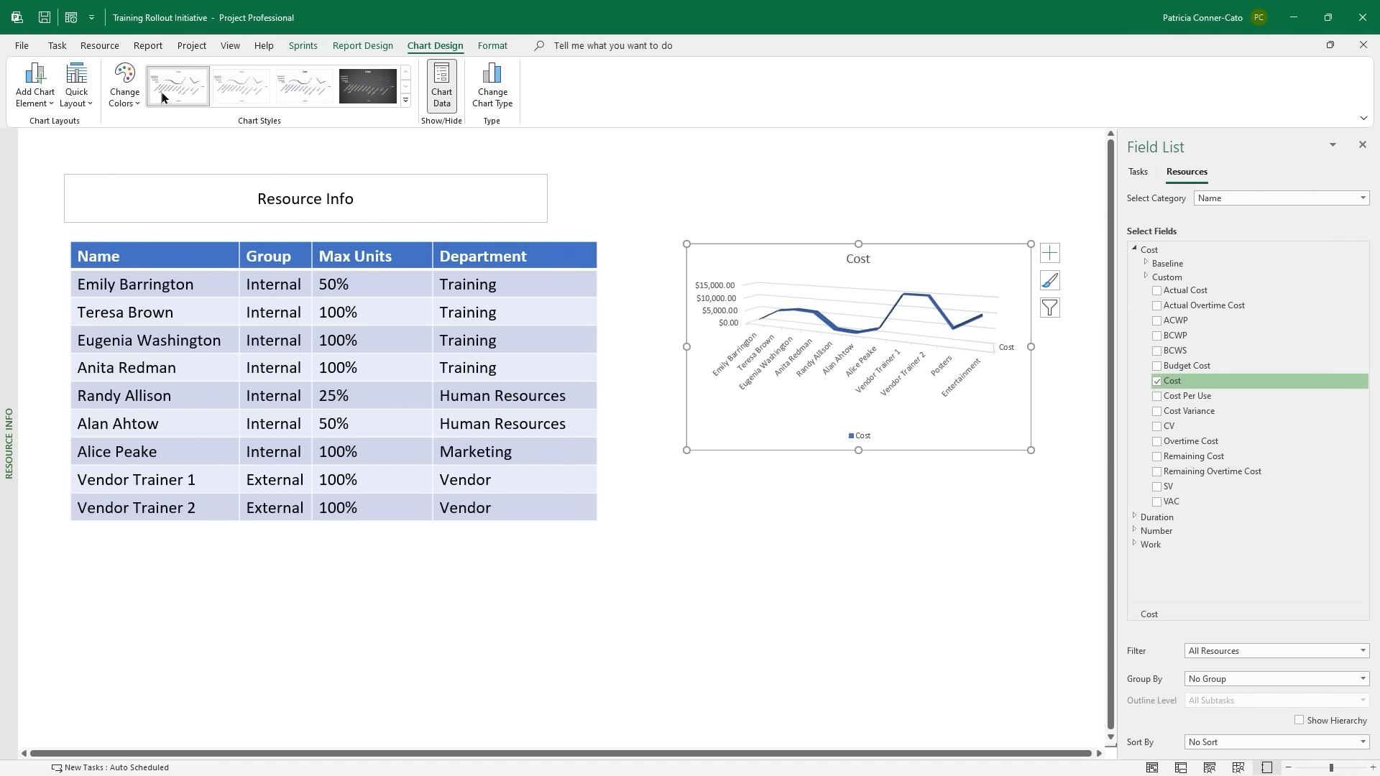
click(136, 103)
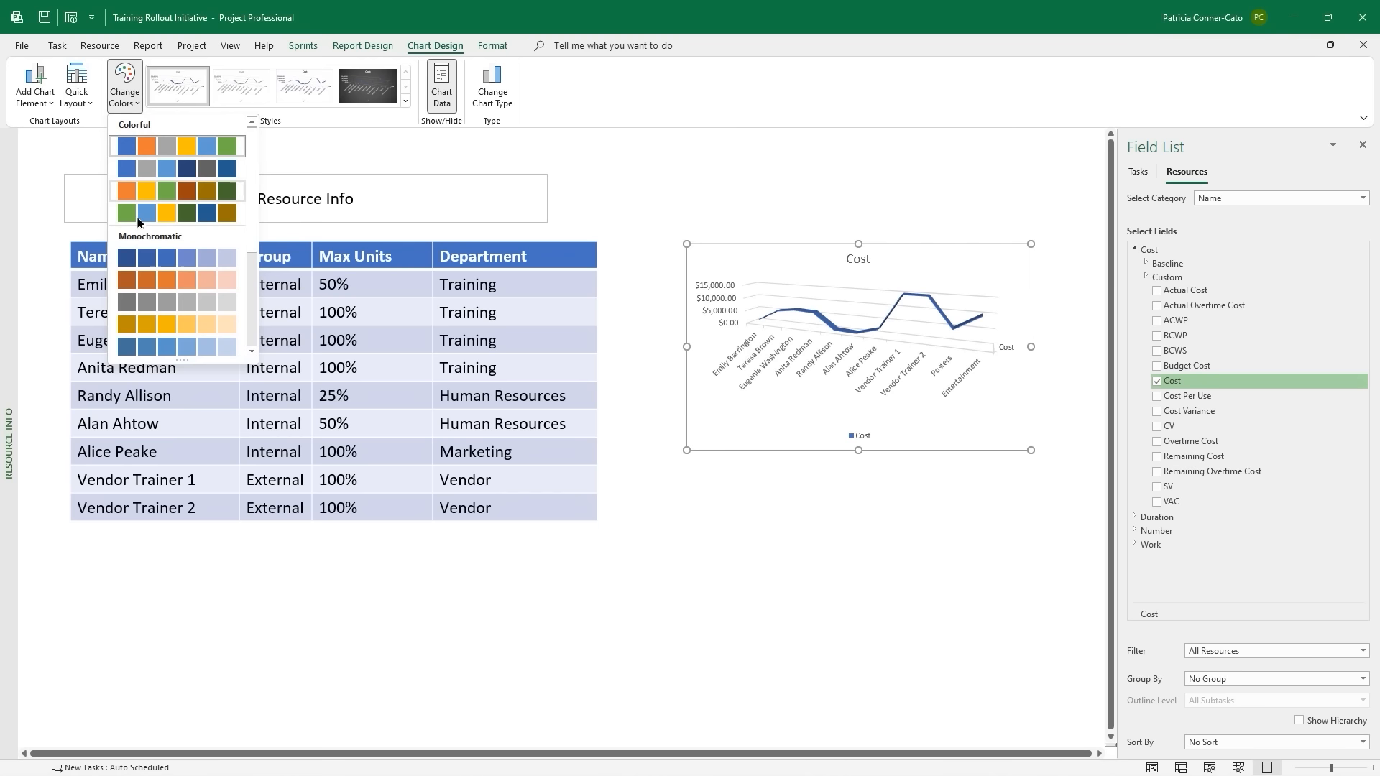
click(133, 325)
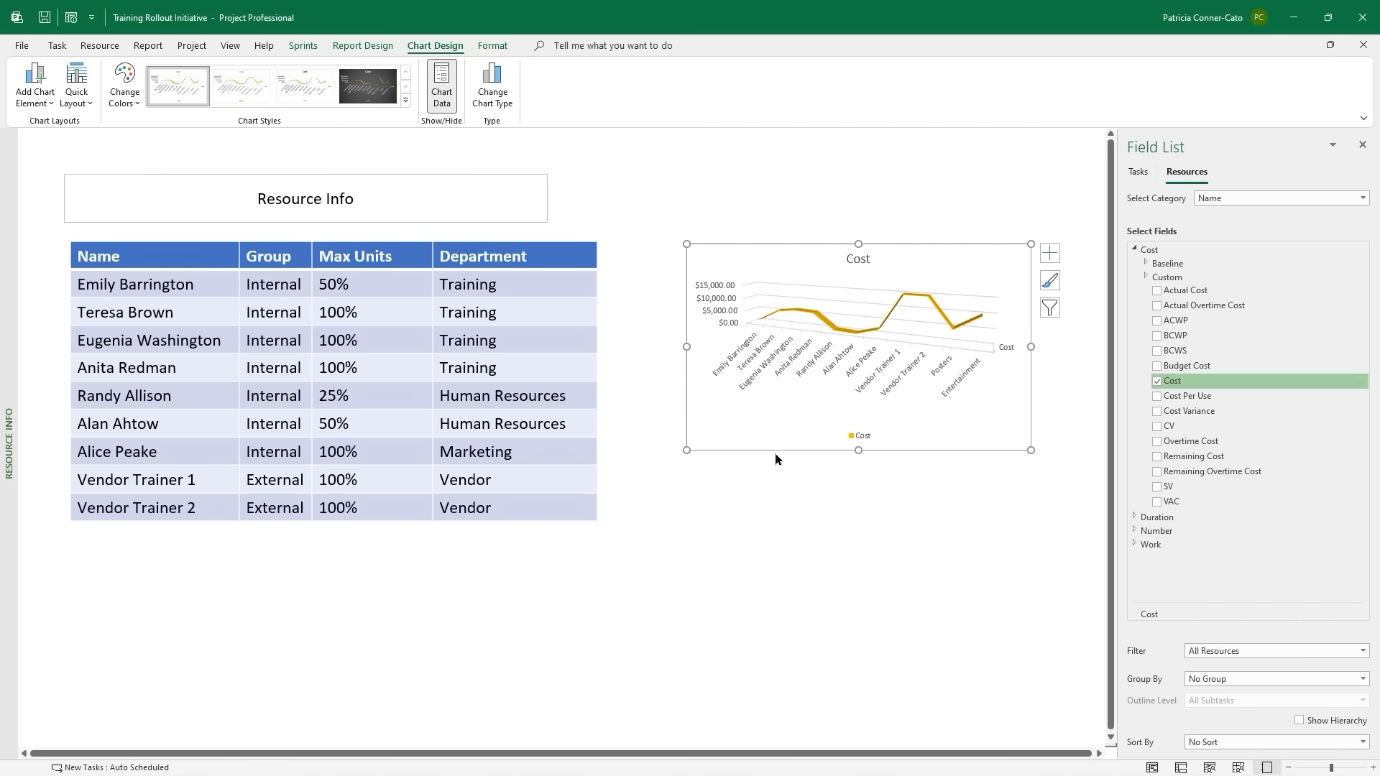
Apply the Medium Style 2 - Accent 4 table style to the resource table.
click(420, 290)
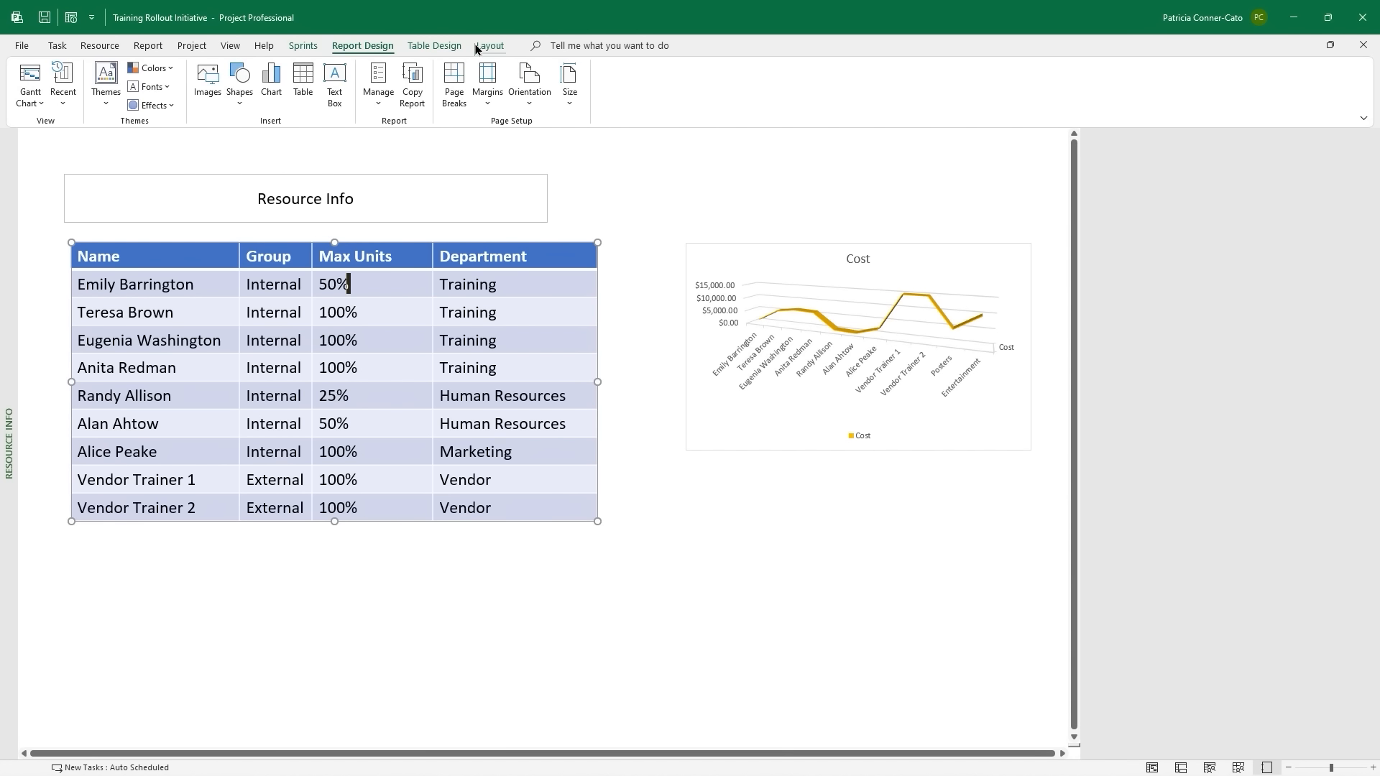
click(437, 48)
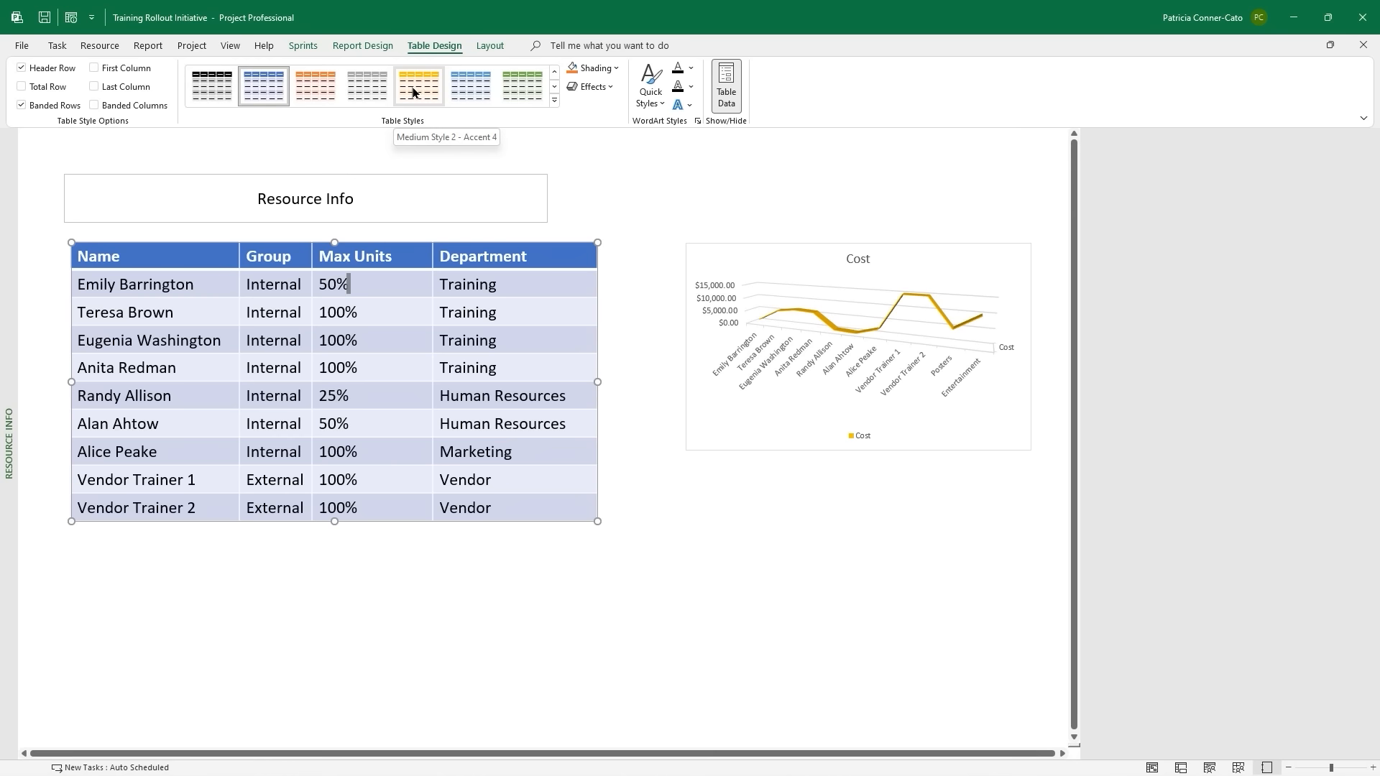
click(415, 92)
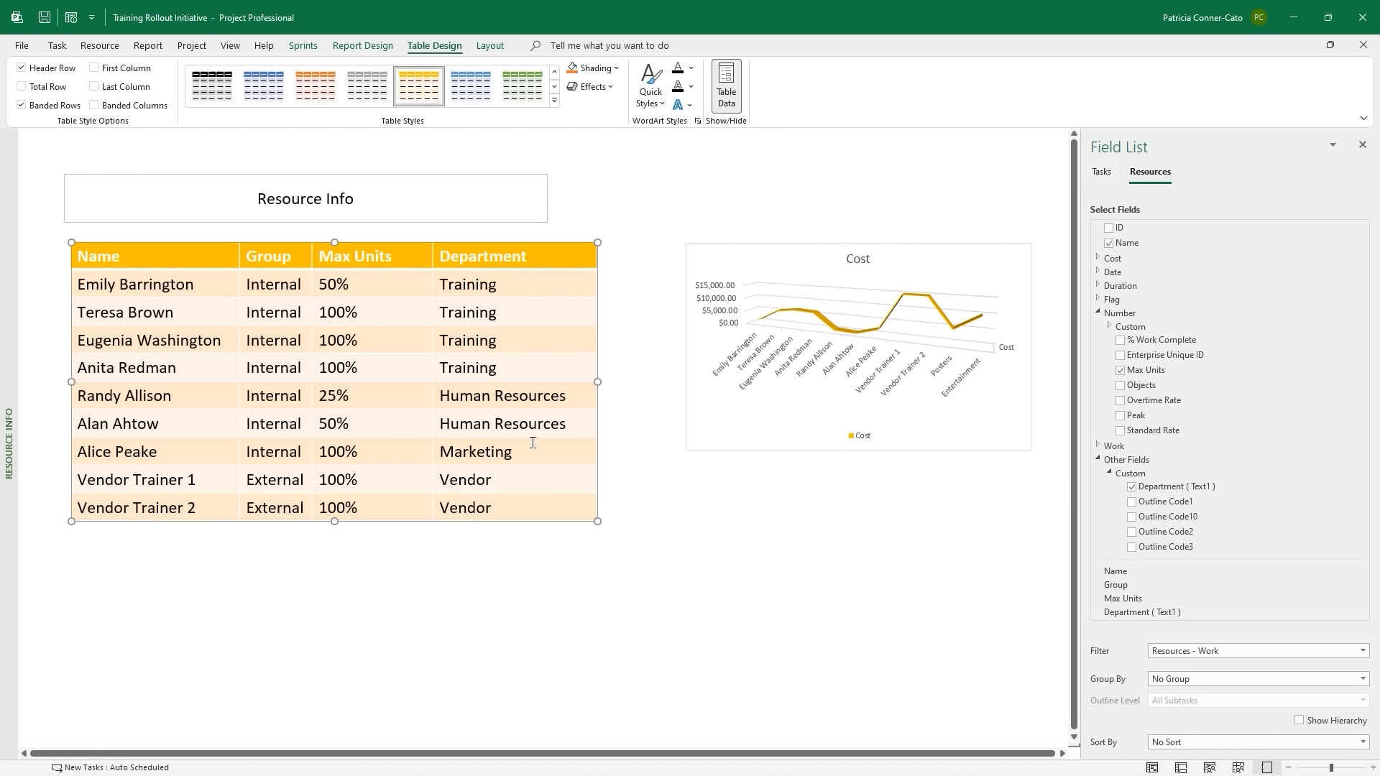
click(404, 186)
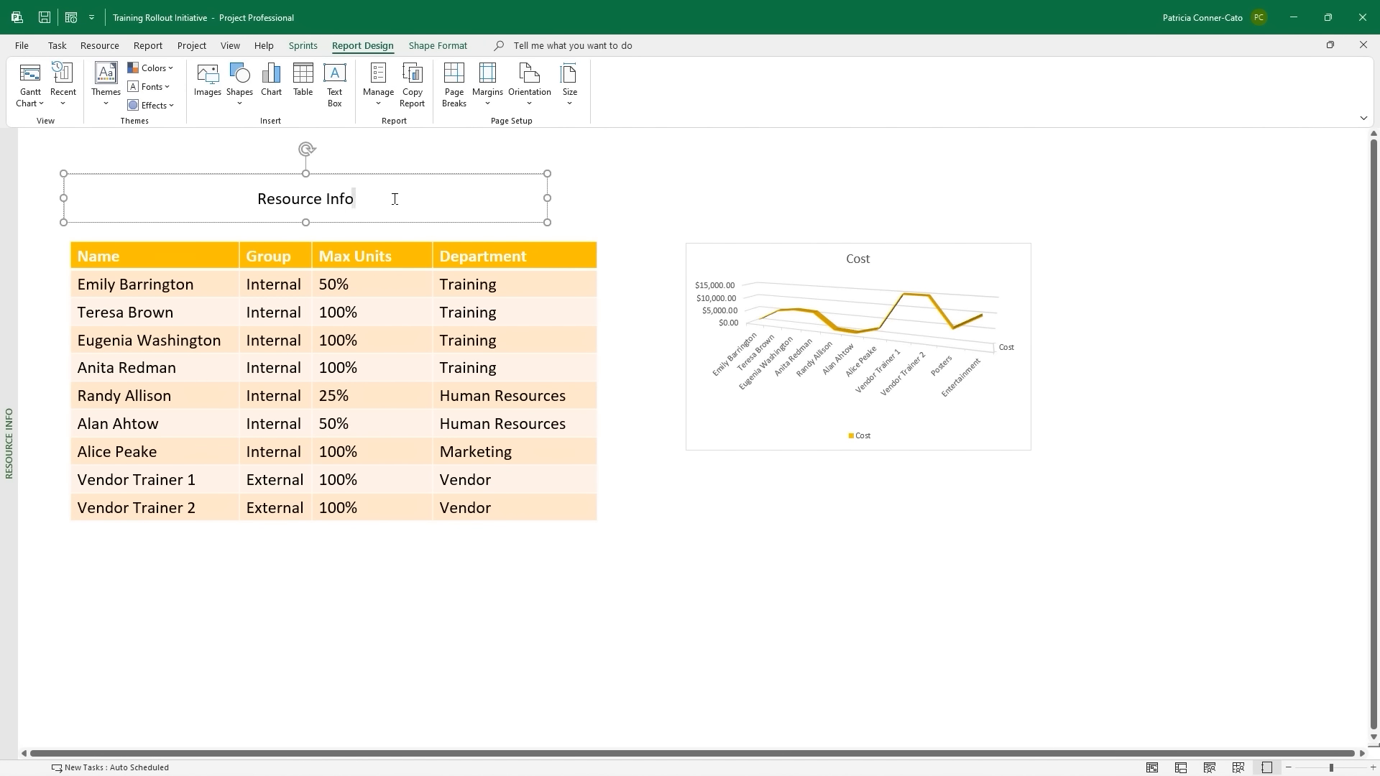
click(766, 201)
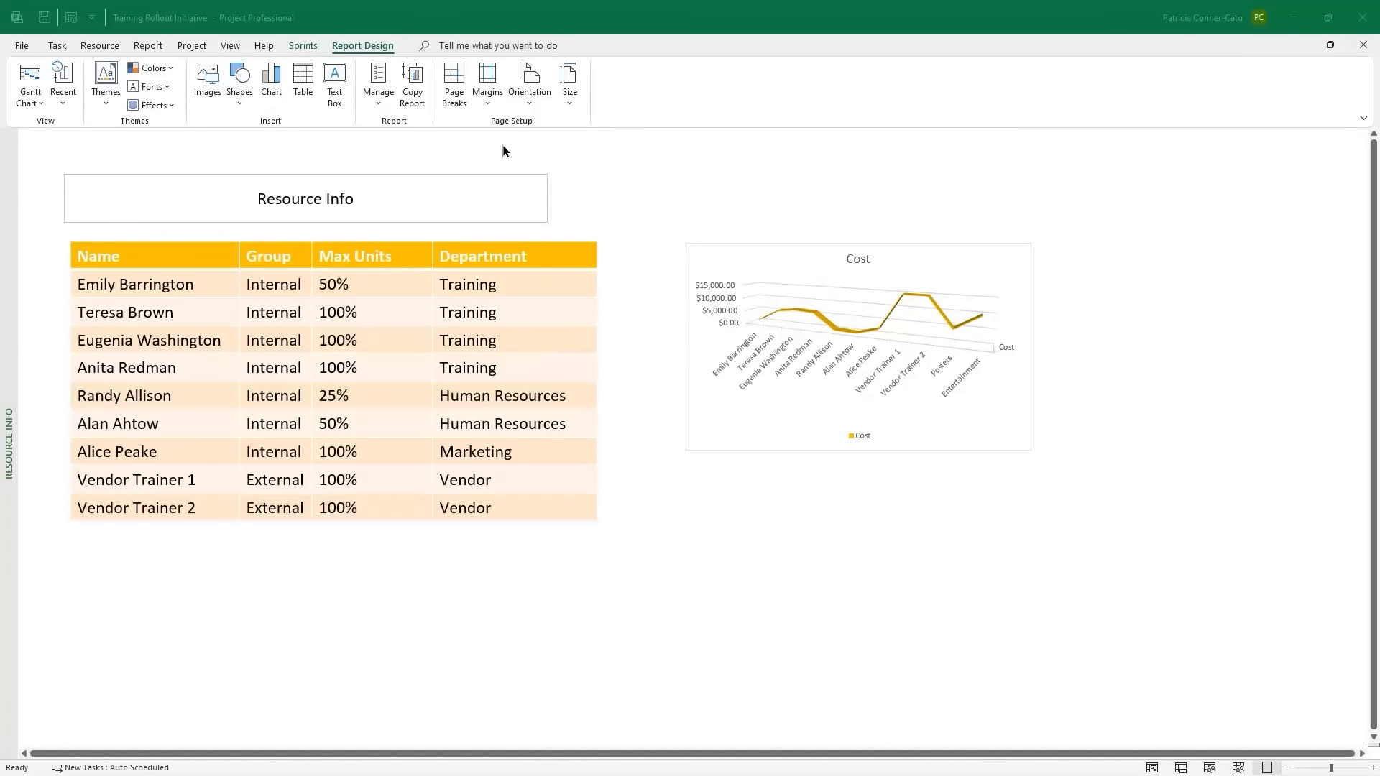
Create a new table report named Sprint Info.
click(146, 46)
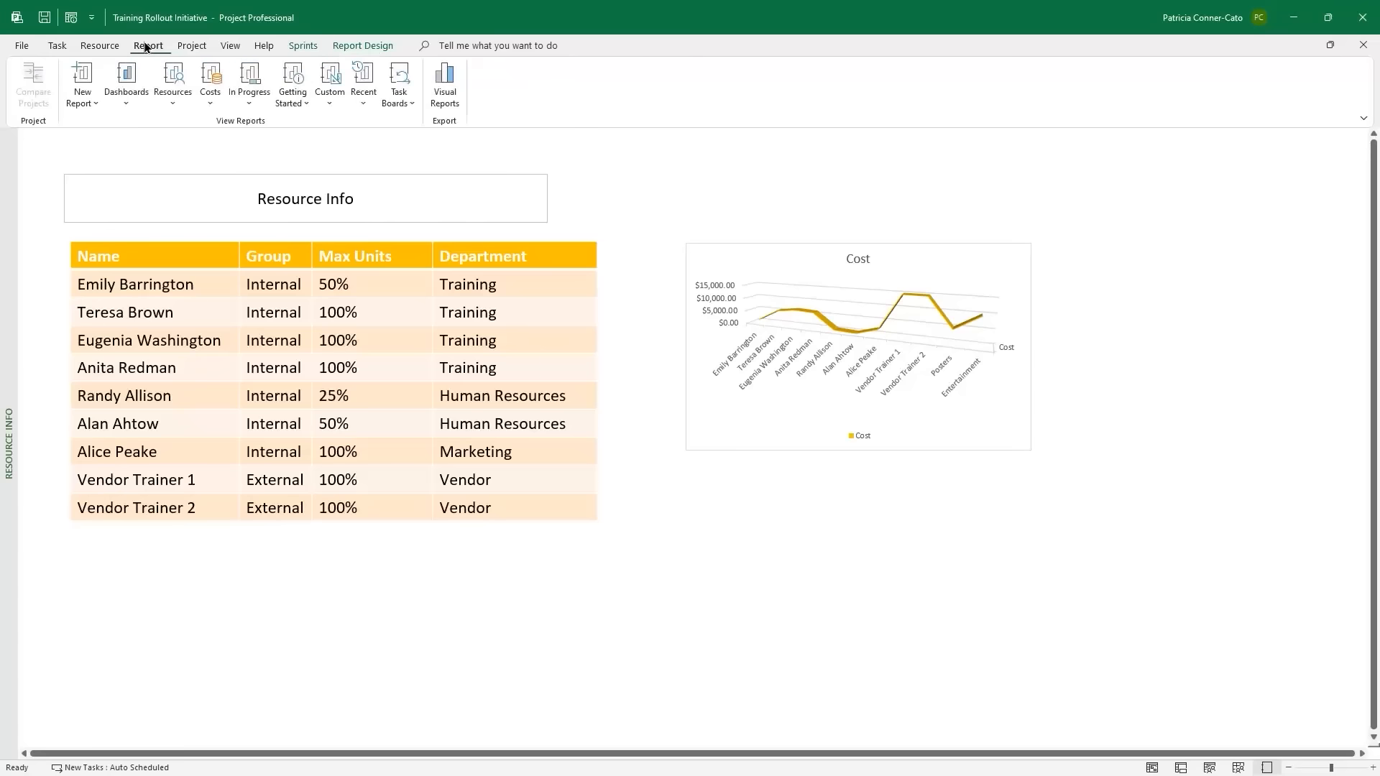
click(83, 96)
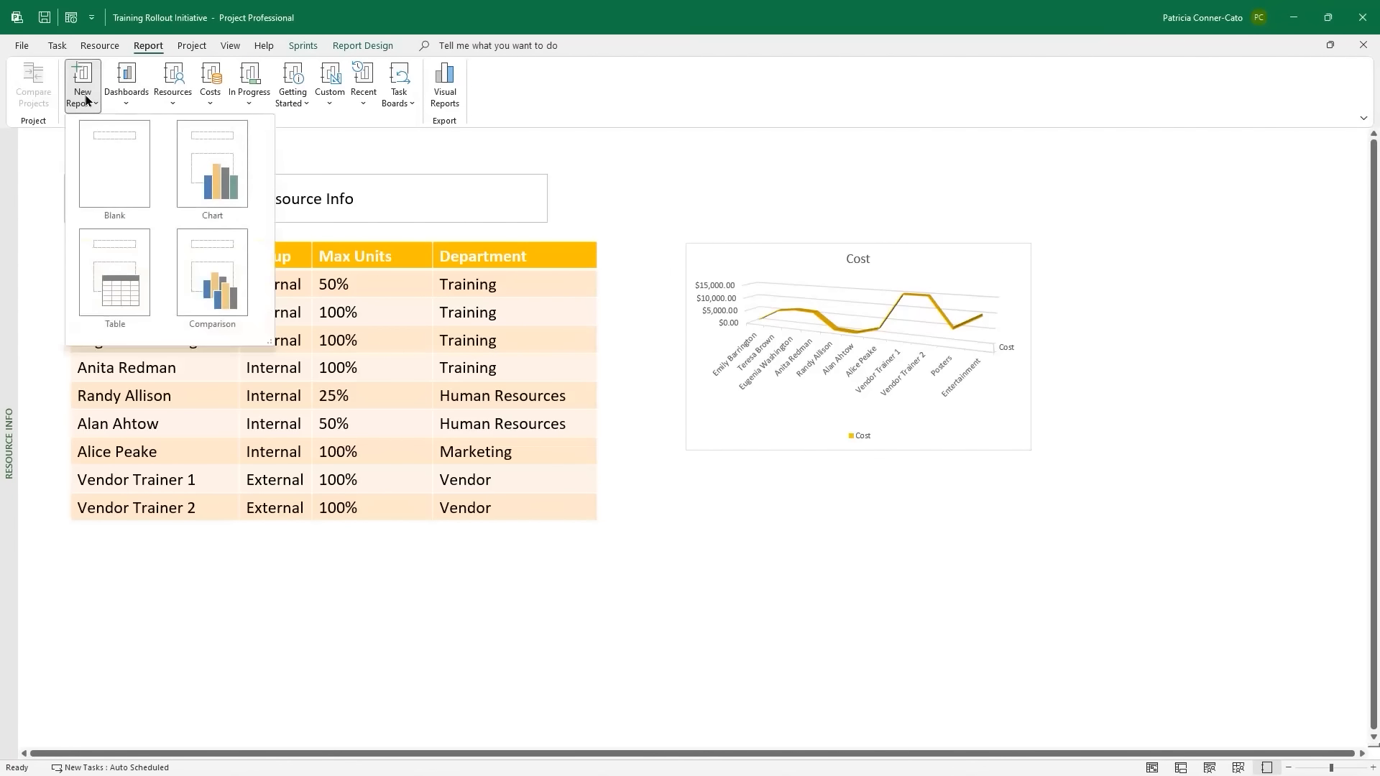
click(116, 287)
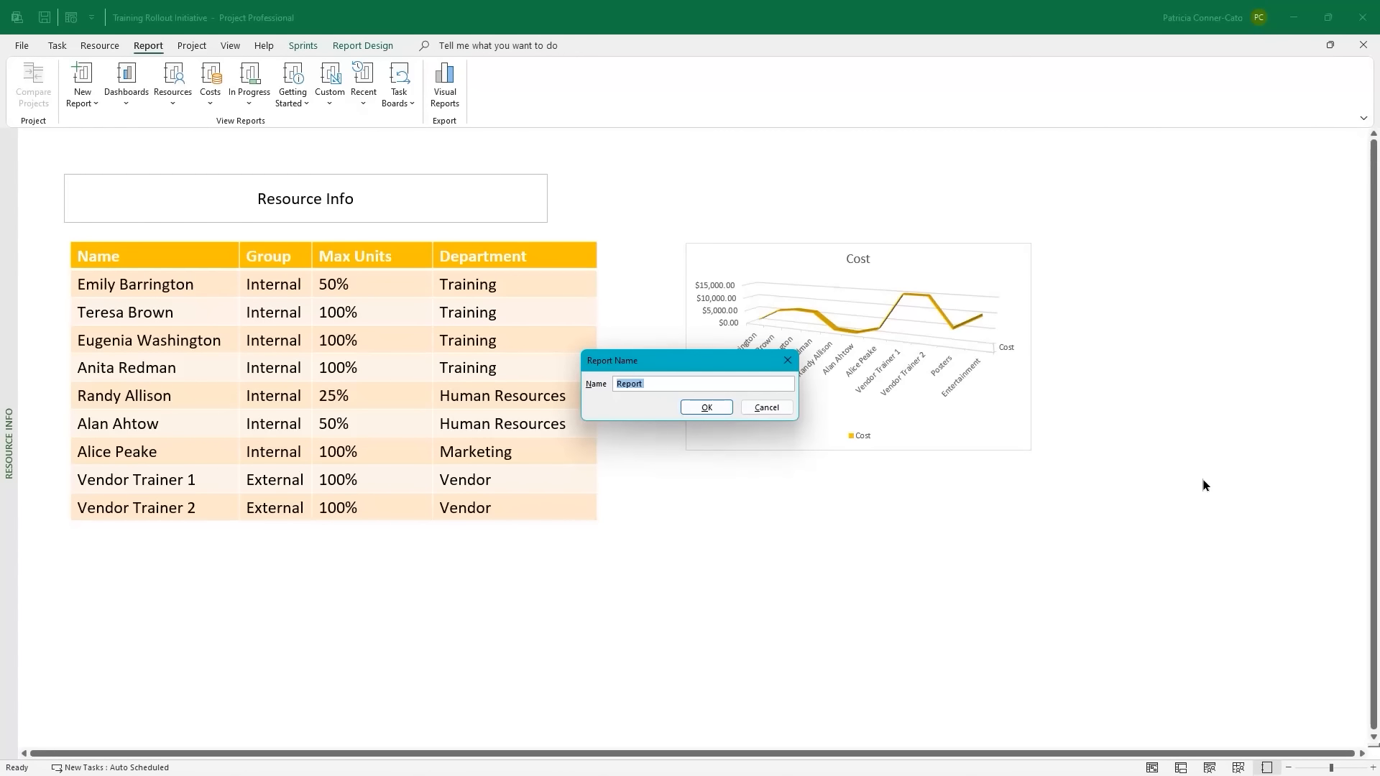
text(Sprint Info)
key(Return)
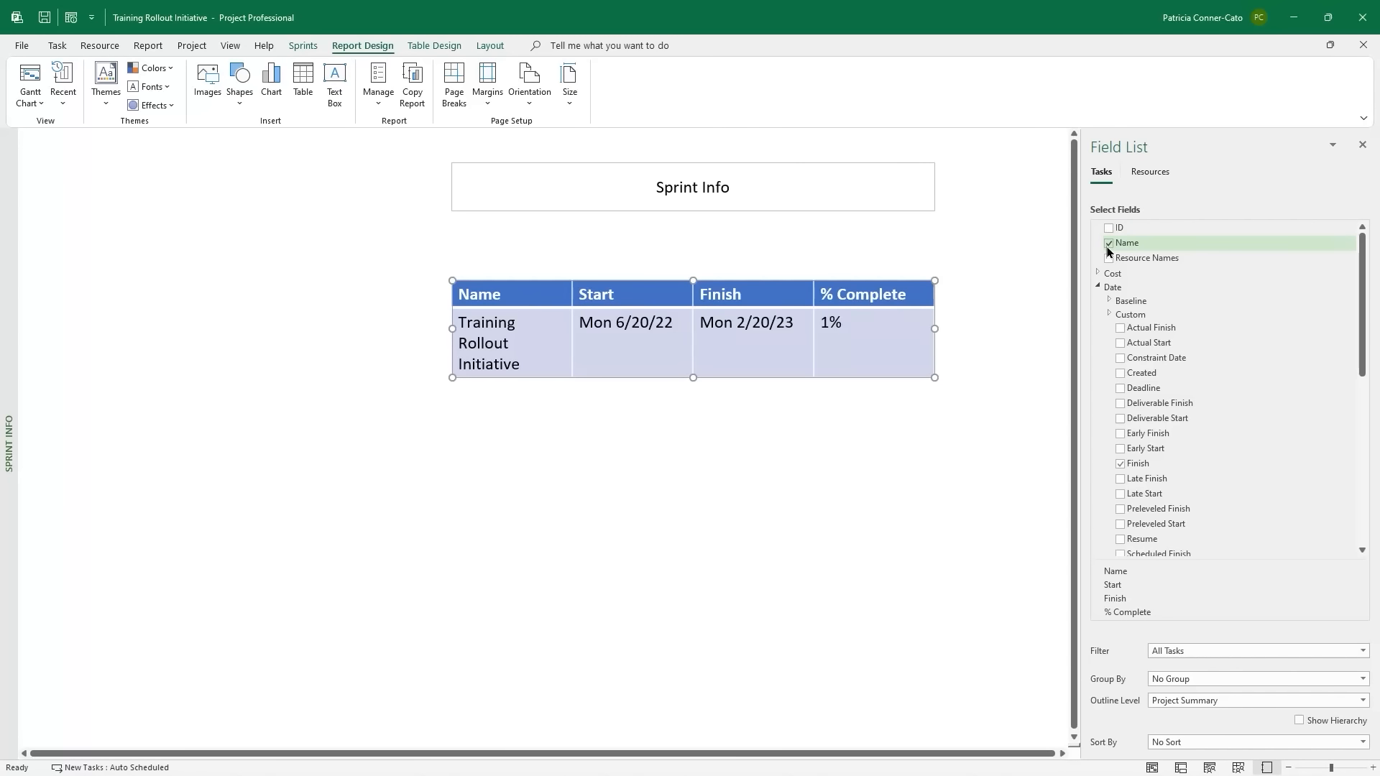
Remove the Finish, Start and % Complete fields from the Sprint Info table, keeping only Name.
scroll(1138, 249, down, 2)
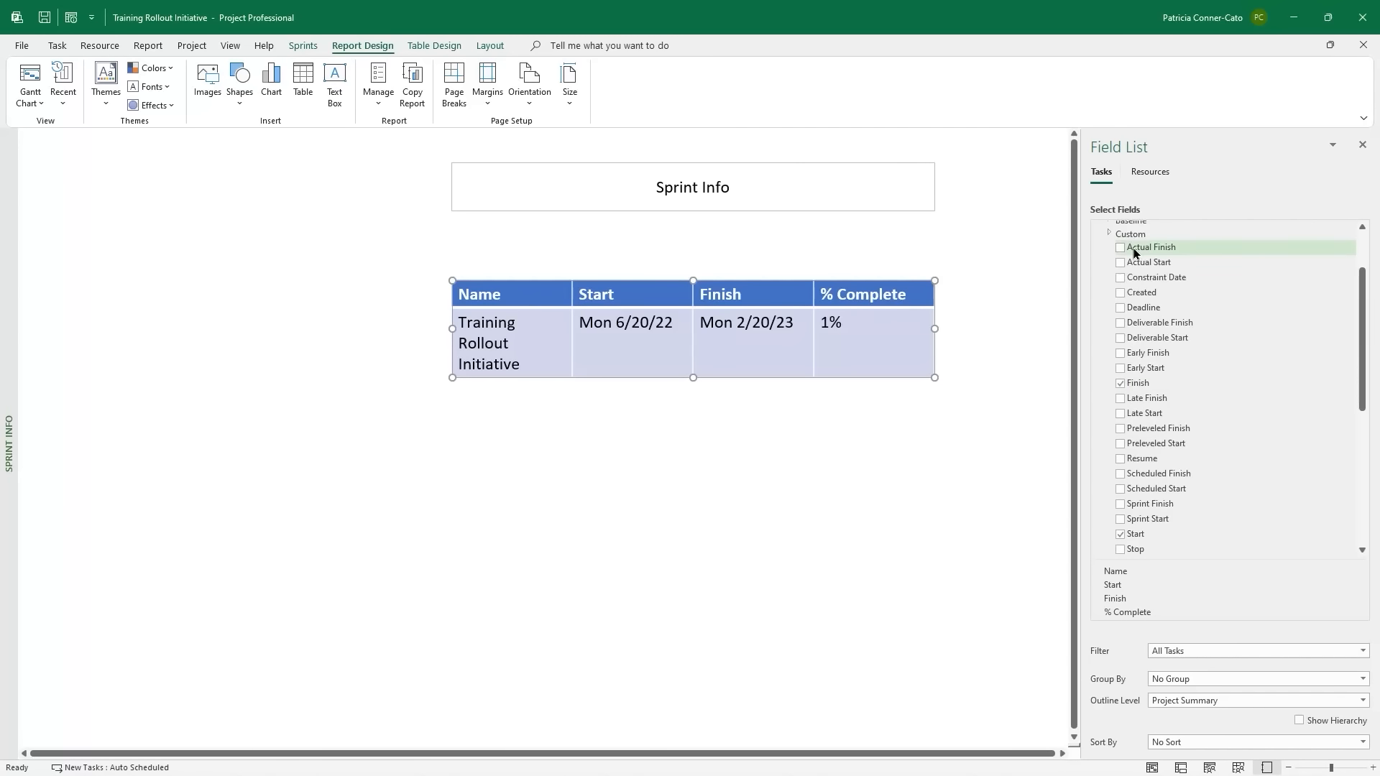
click(1121, 385)
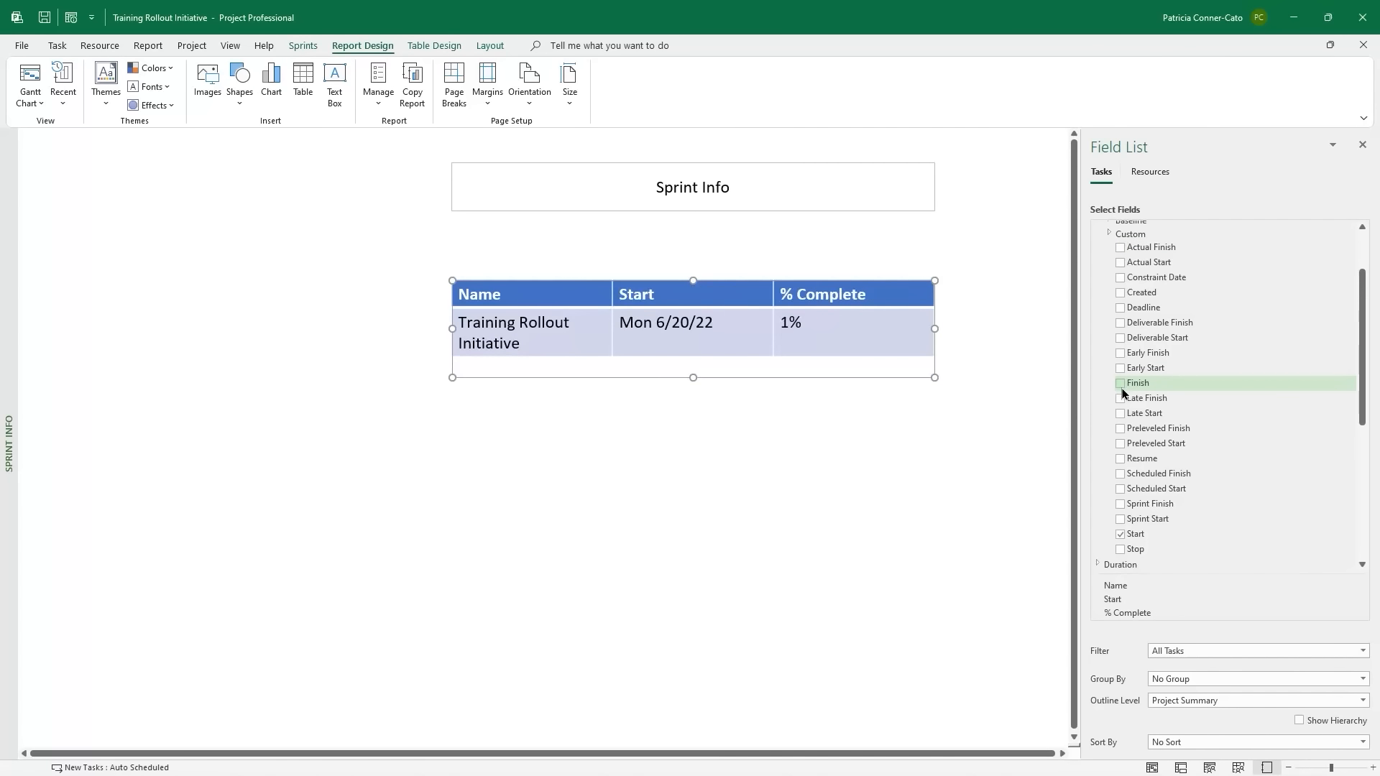
click(1121, 535)
scroll(1219, 402, up, 2)
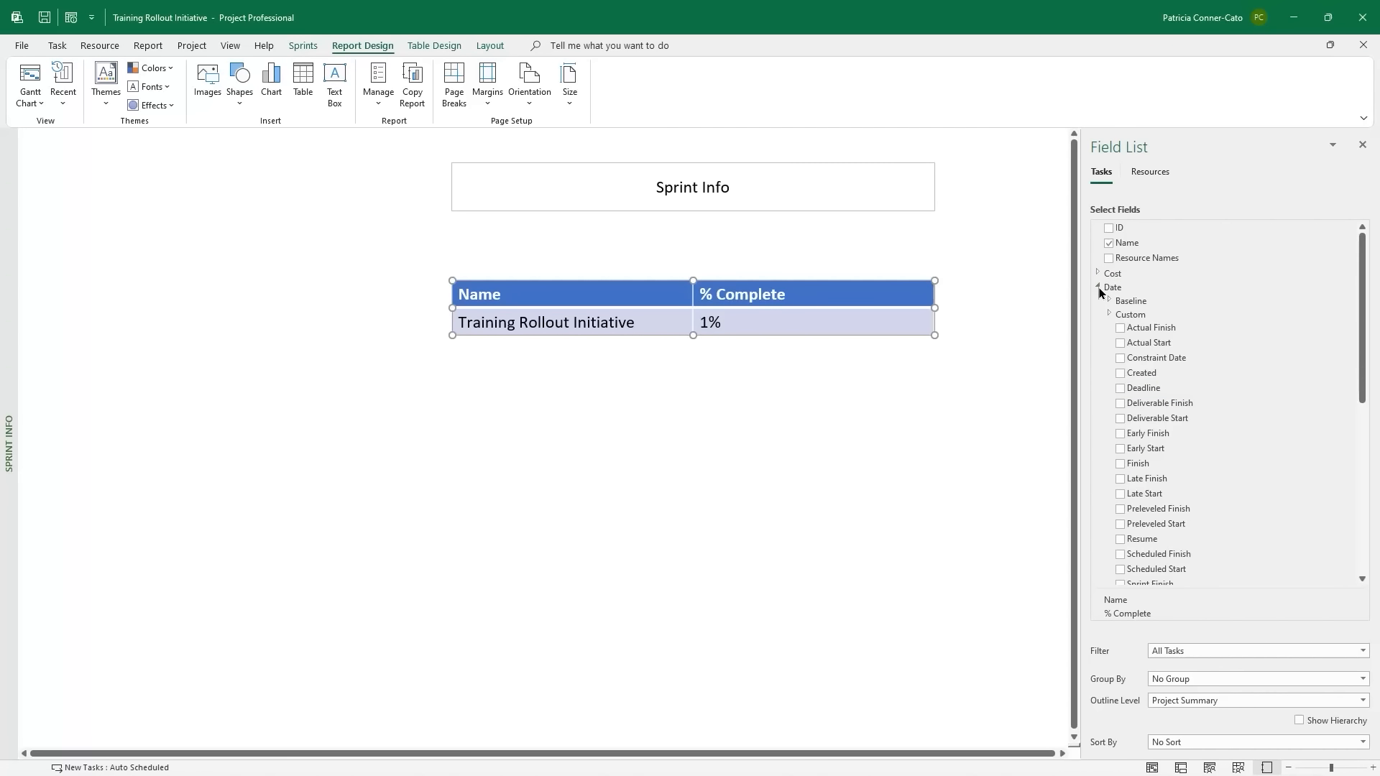
click(1099, 288)
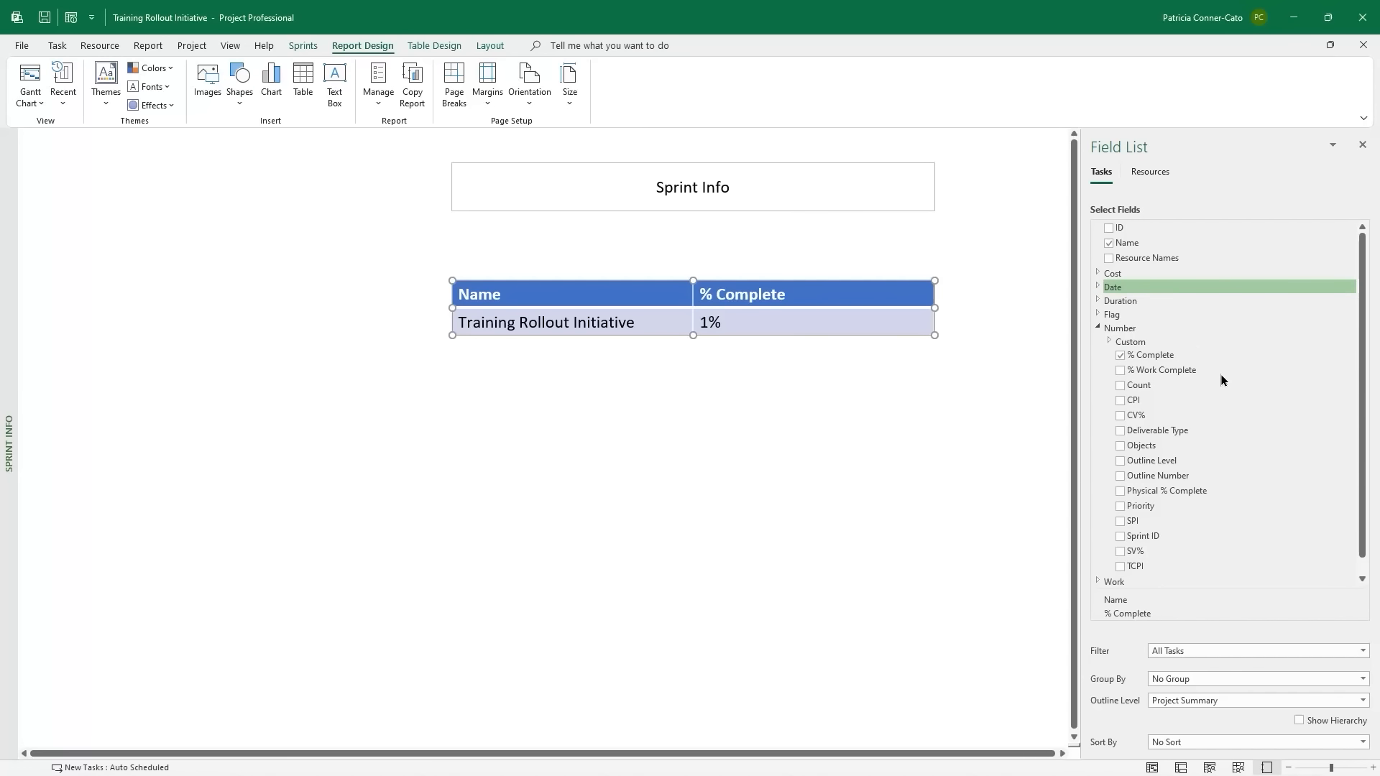
click(1116, 354)
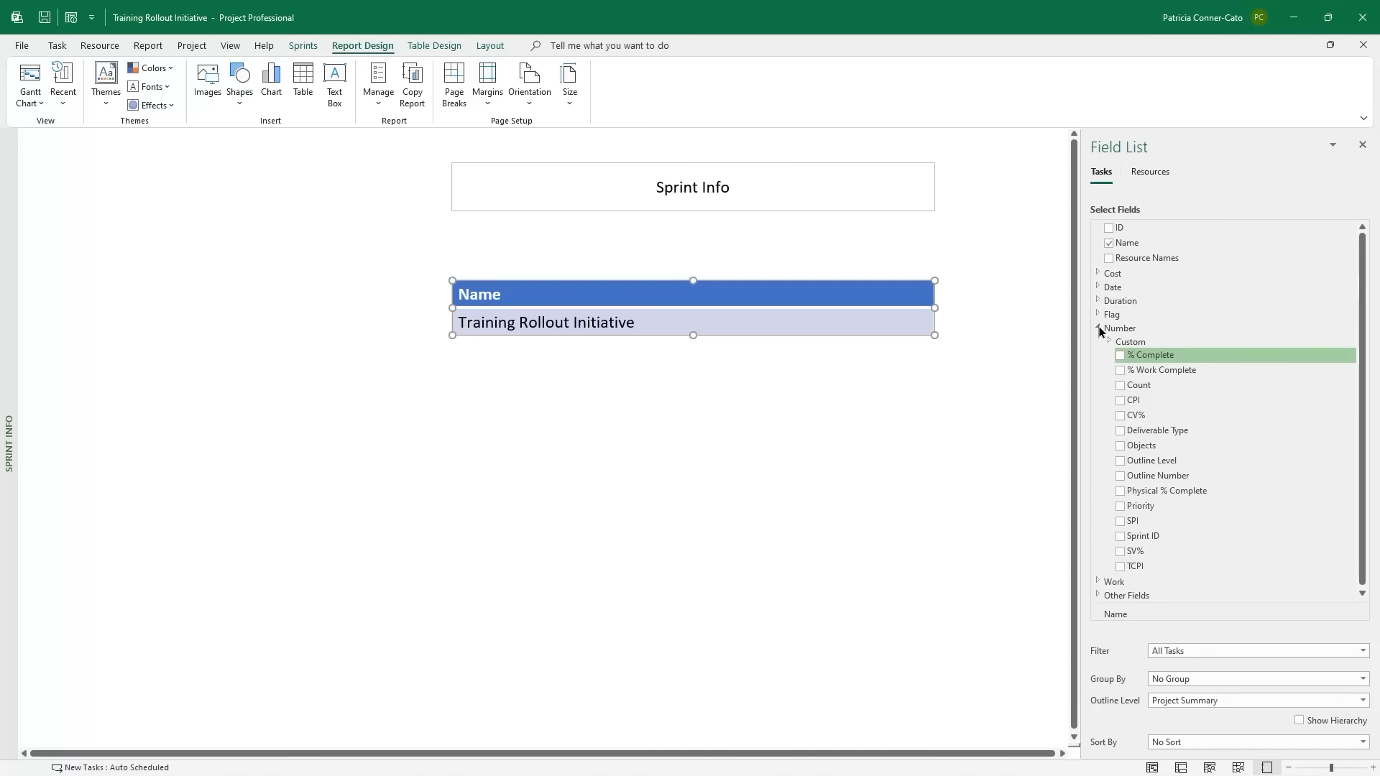
Set the outline level of the Sprint Info table to Level 1.
click(1098, 329)
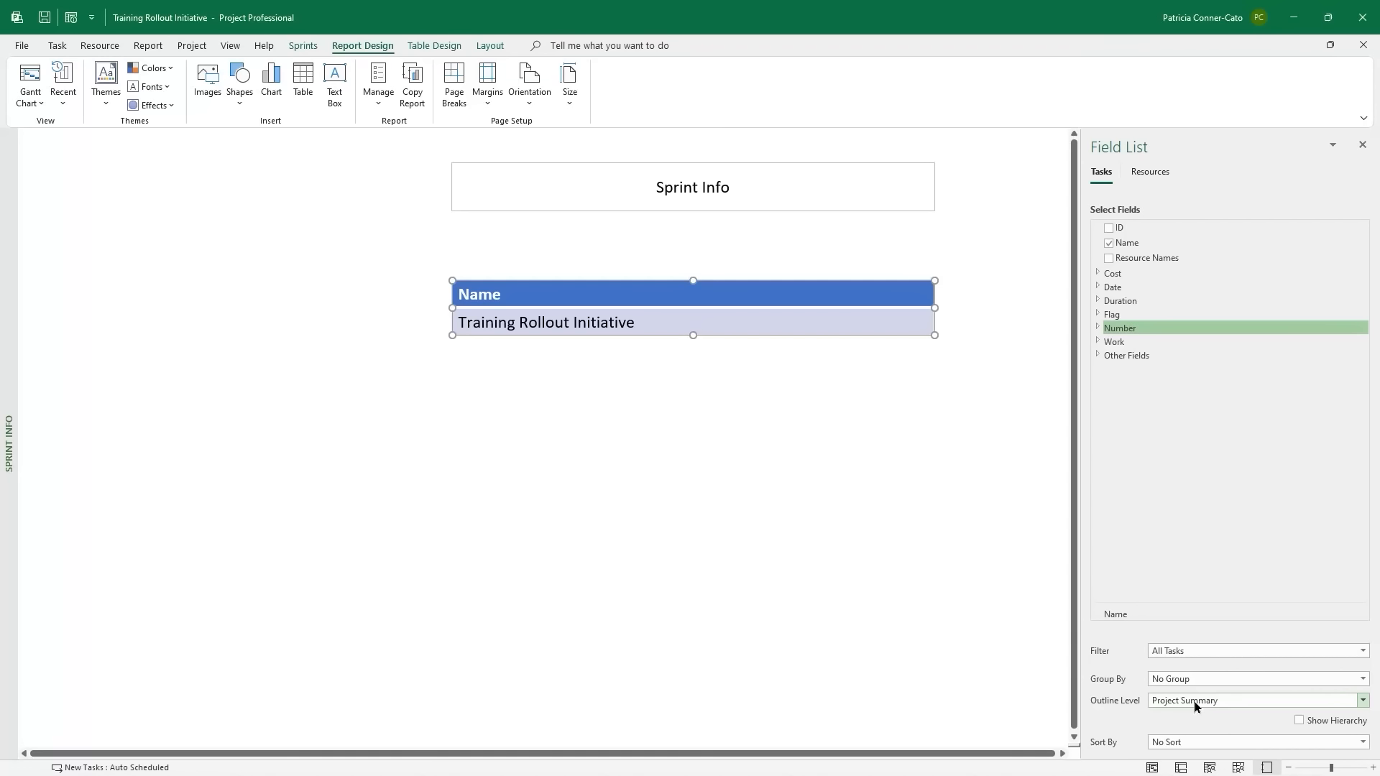
click(1362, 704)
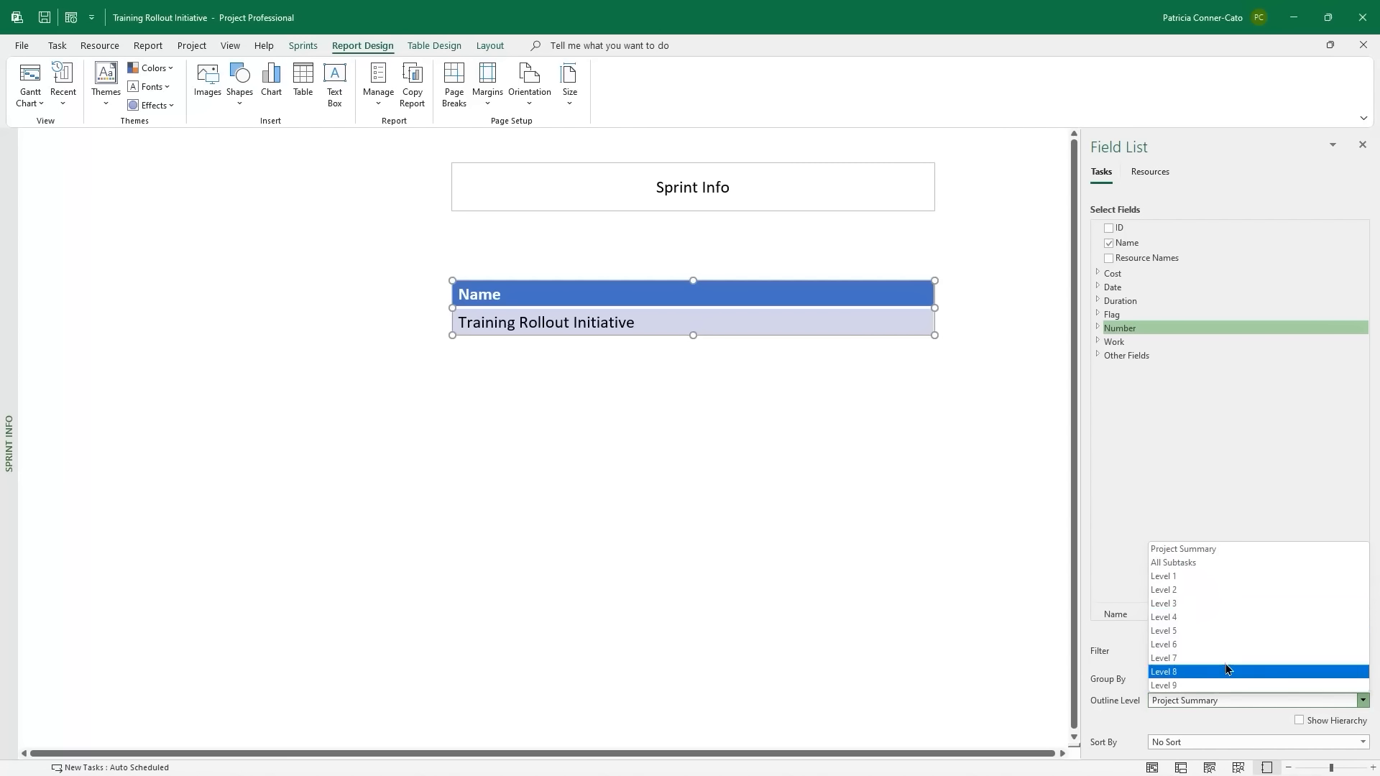
click(1184, 579)
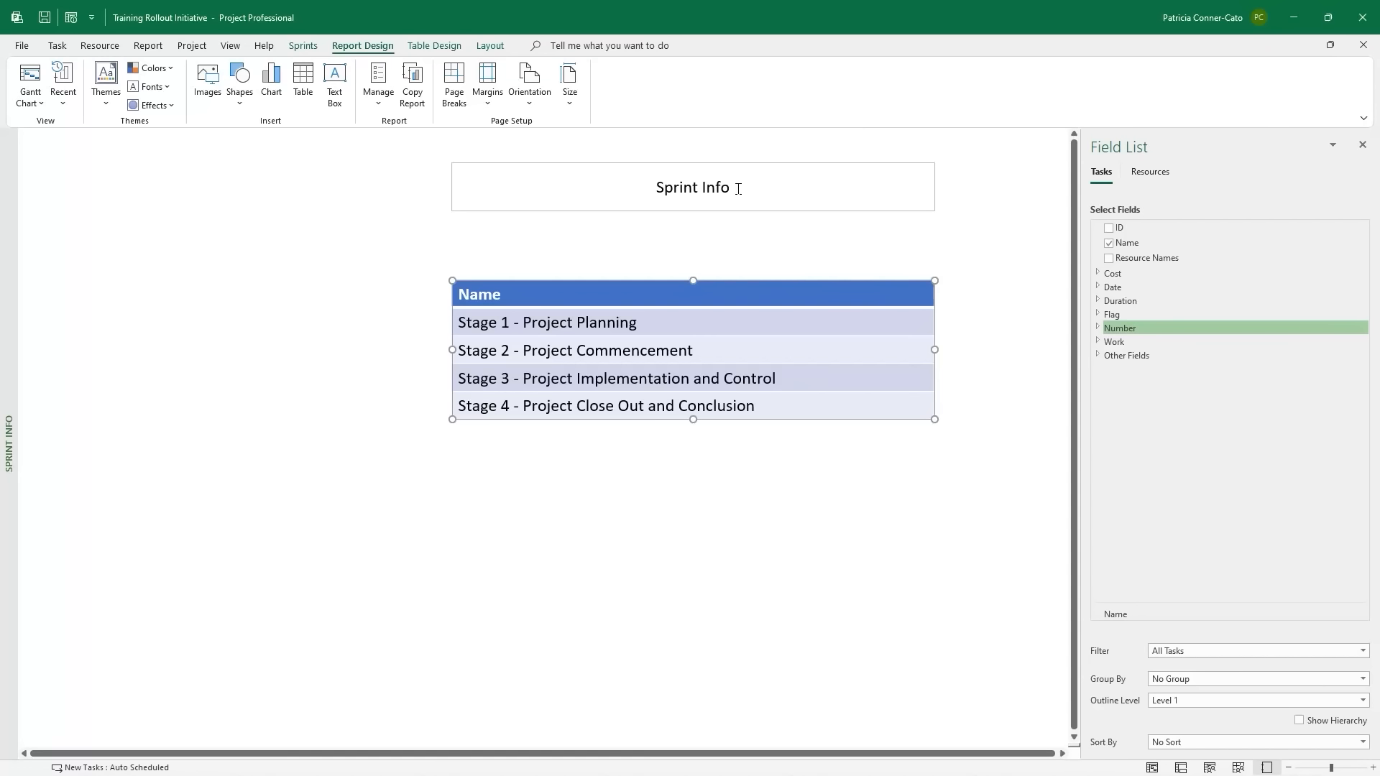
Add the Sprint Start and Sprint Finish date fields to the Sprint Info table.
click(1098, 287)
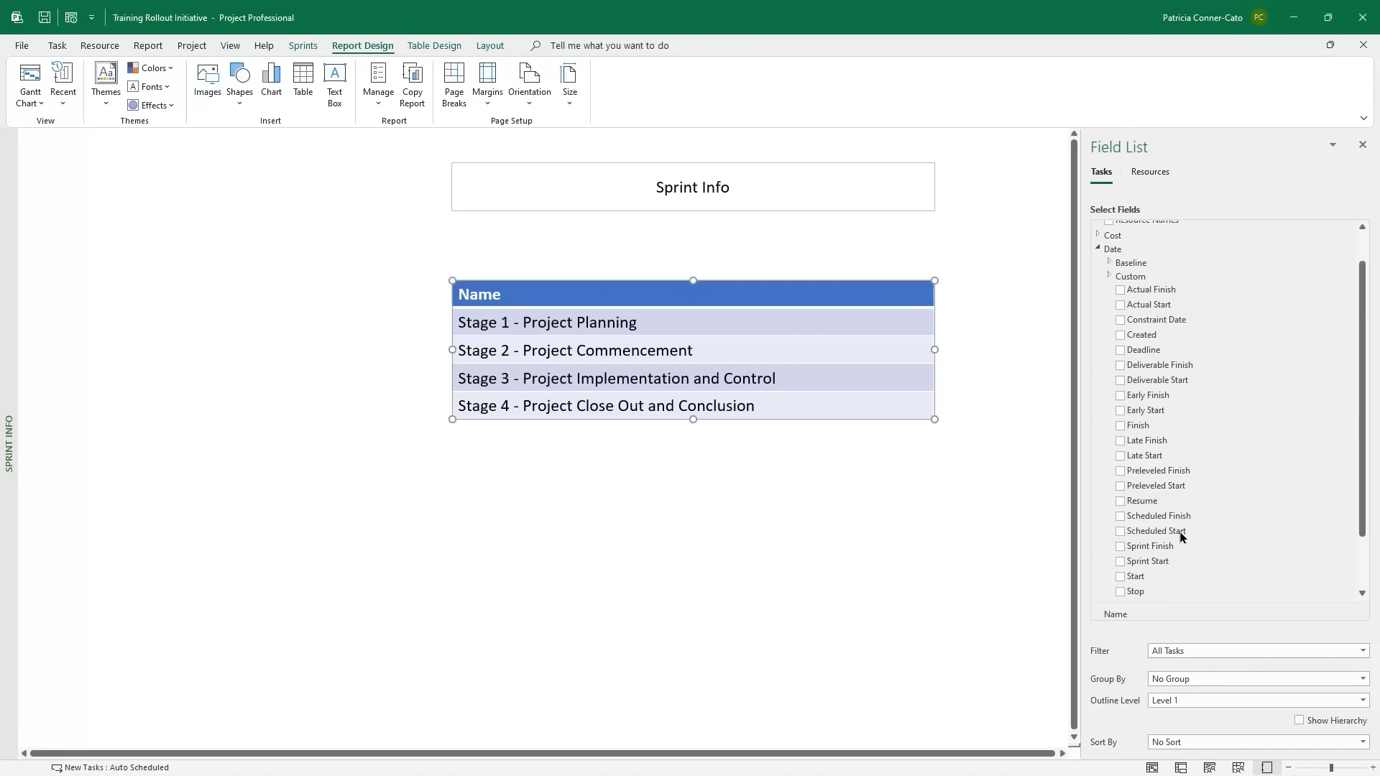
click(1125, 561)
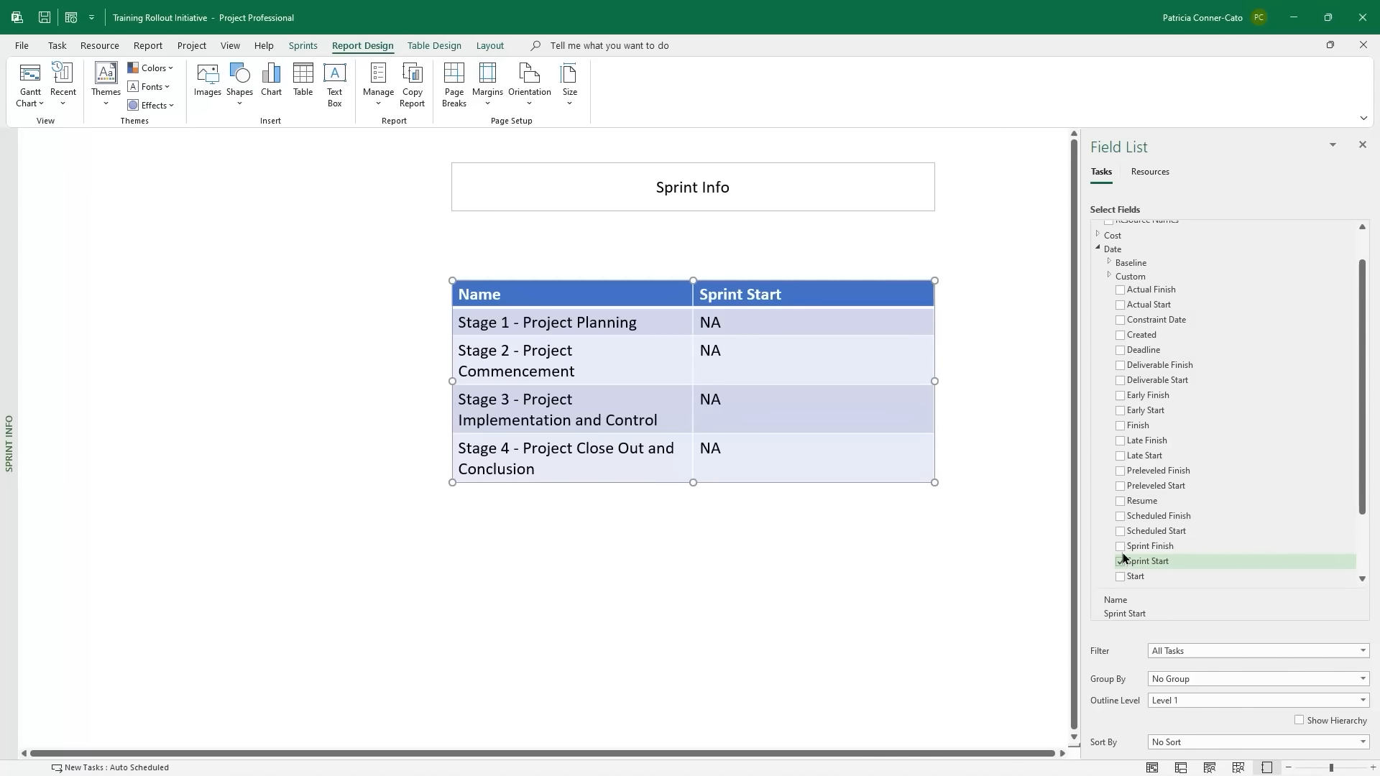
click(1121, 548)
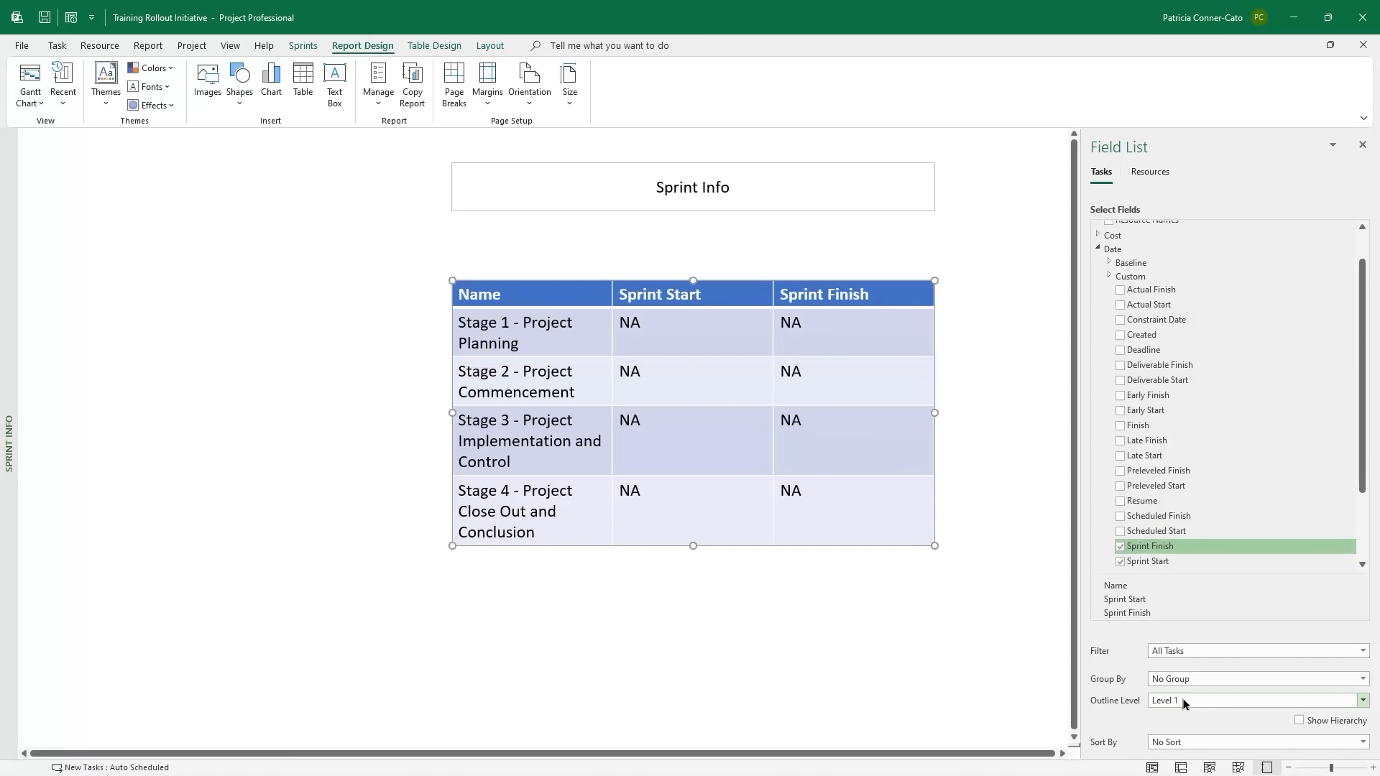
Set the Sprint Info table's outline level to Level 2 and group its tasks by Sprint.
click(1363, 707)
click(1199, 595)
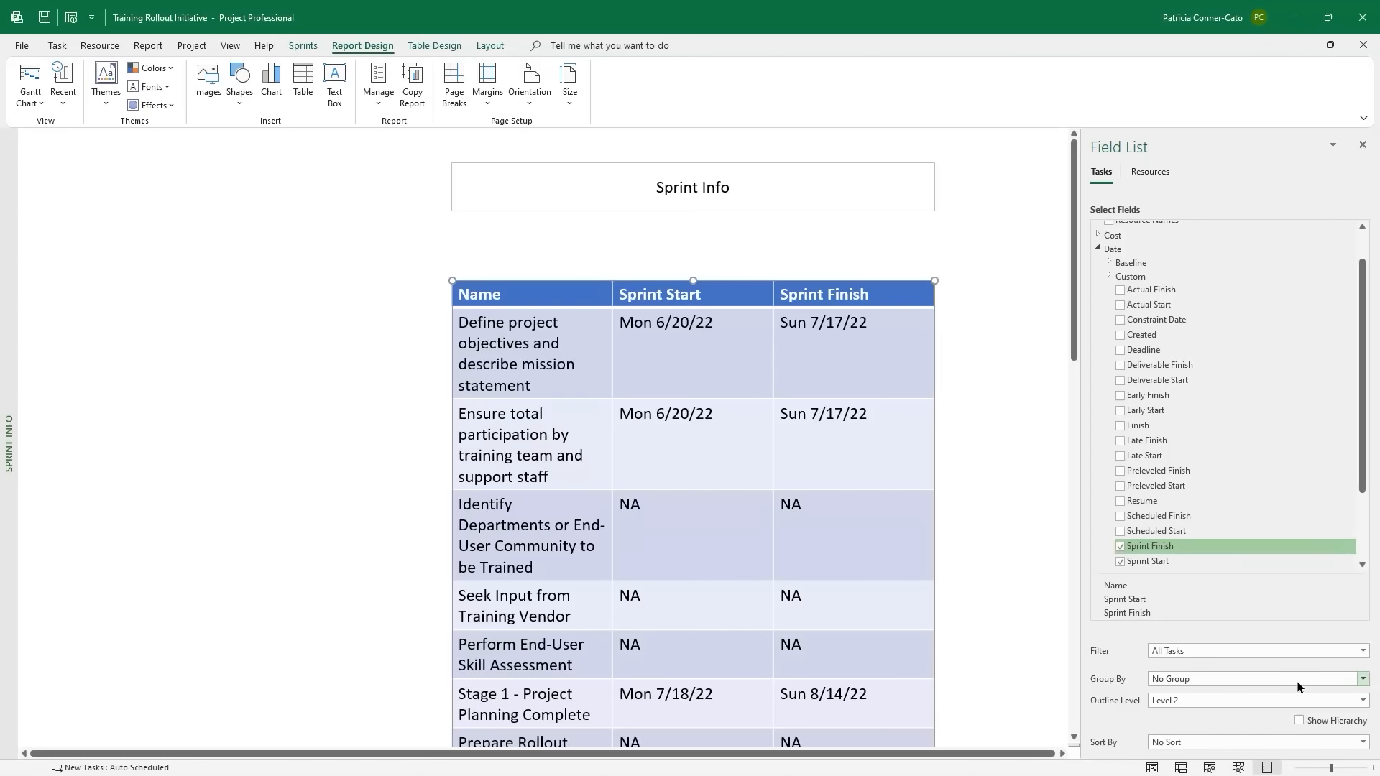
click(1363, 681)
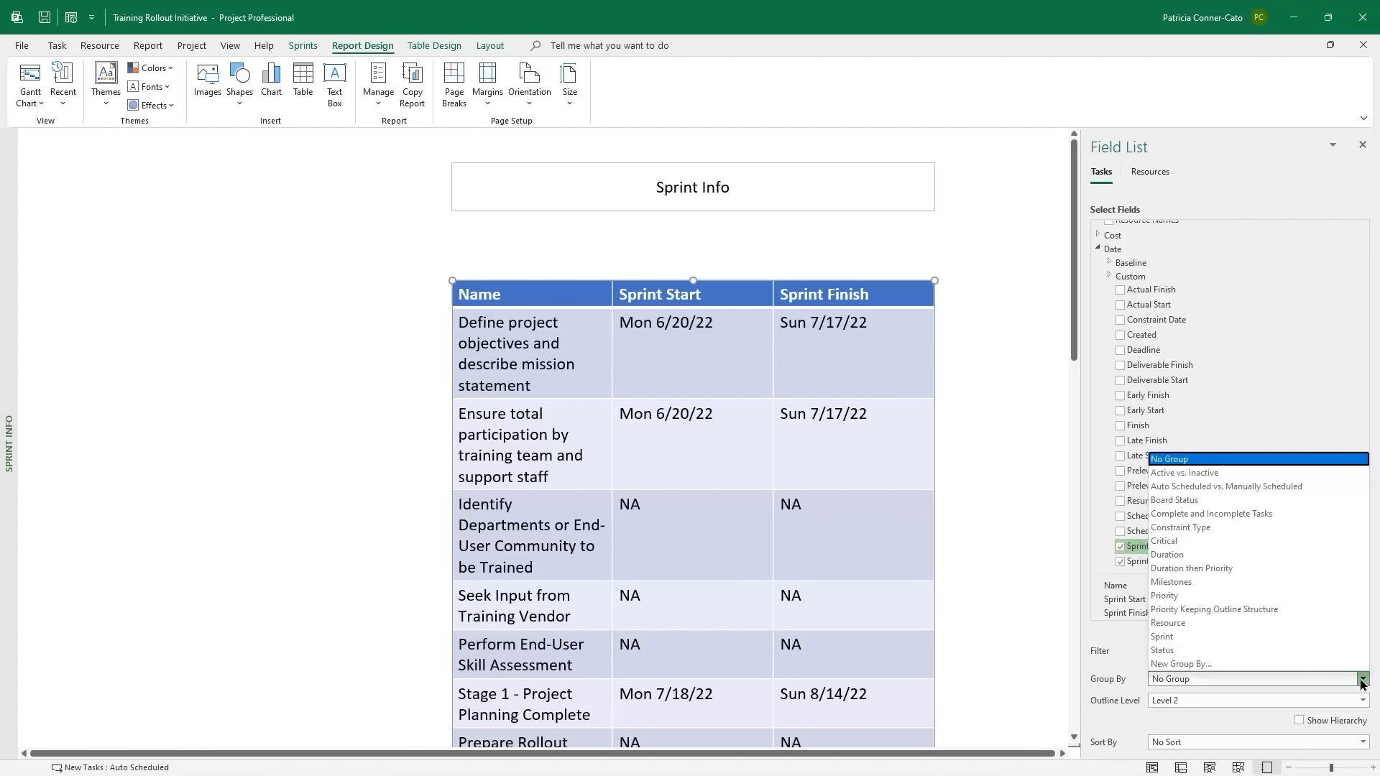
click(1196, 638)
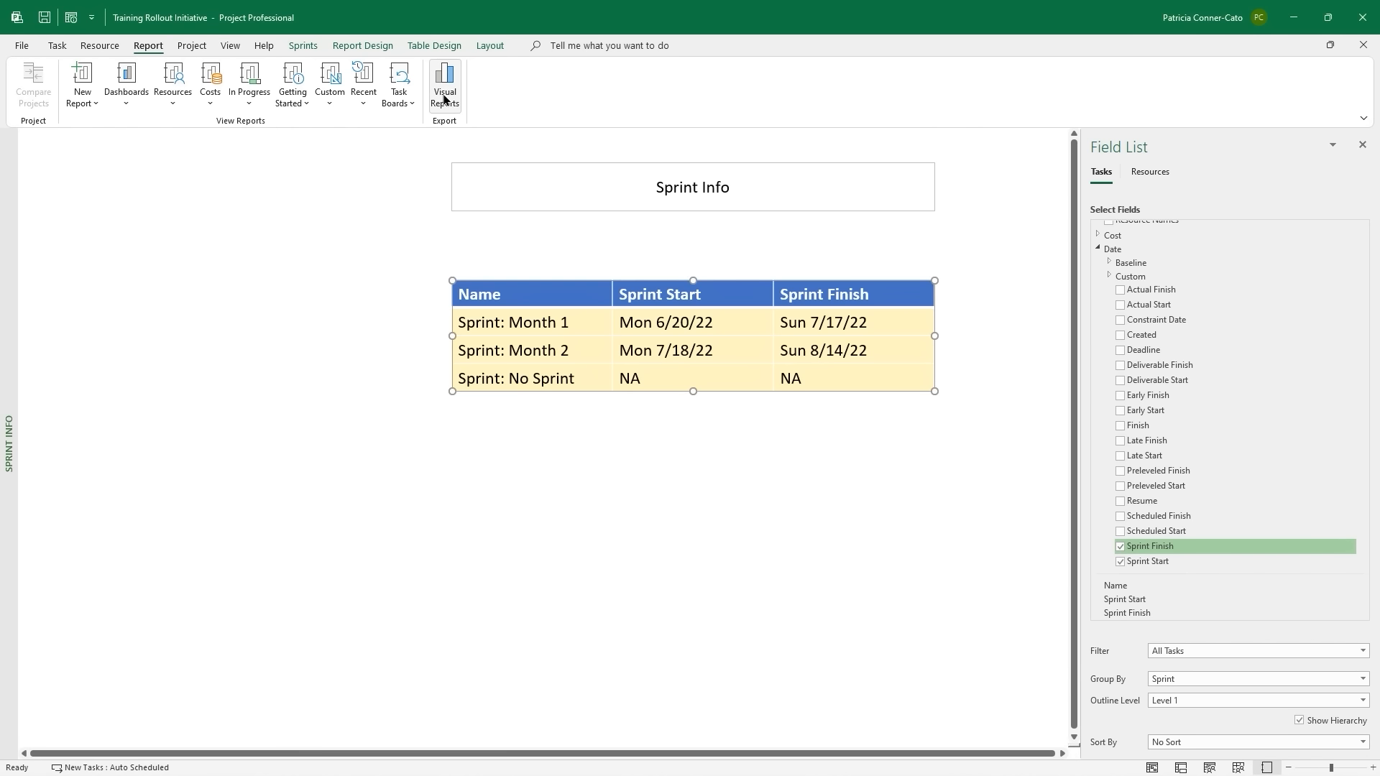
Generate the Baseline Cost Report visual report in Excel, with the Visio templates excluded from the template list.
click(445, 99)
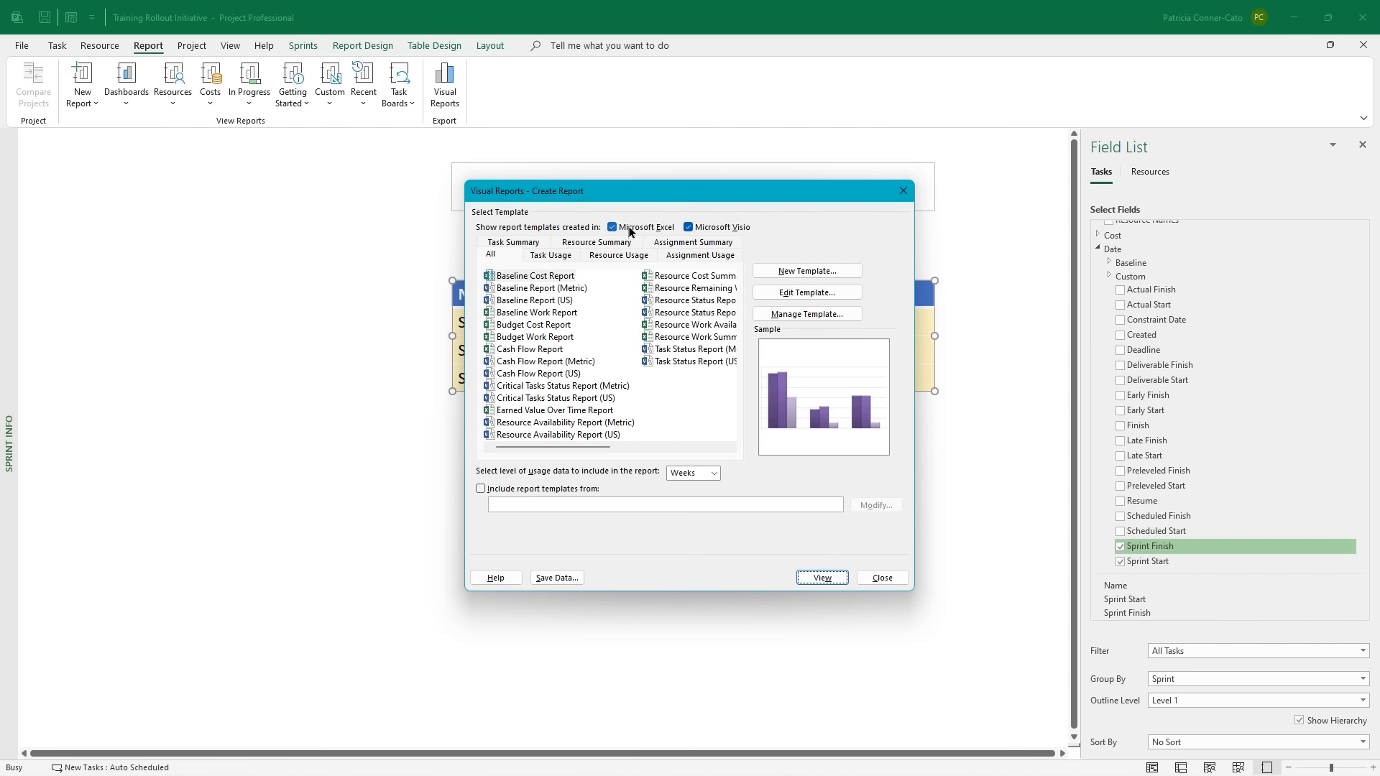
click(692, 228)
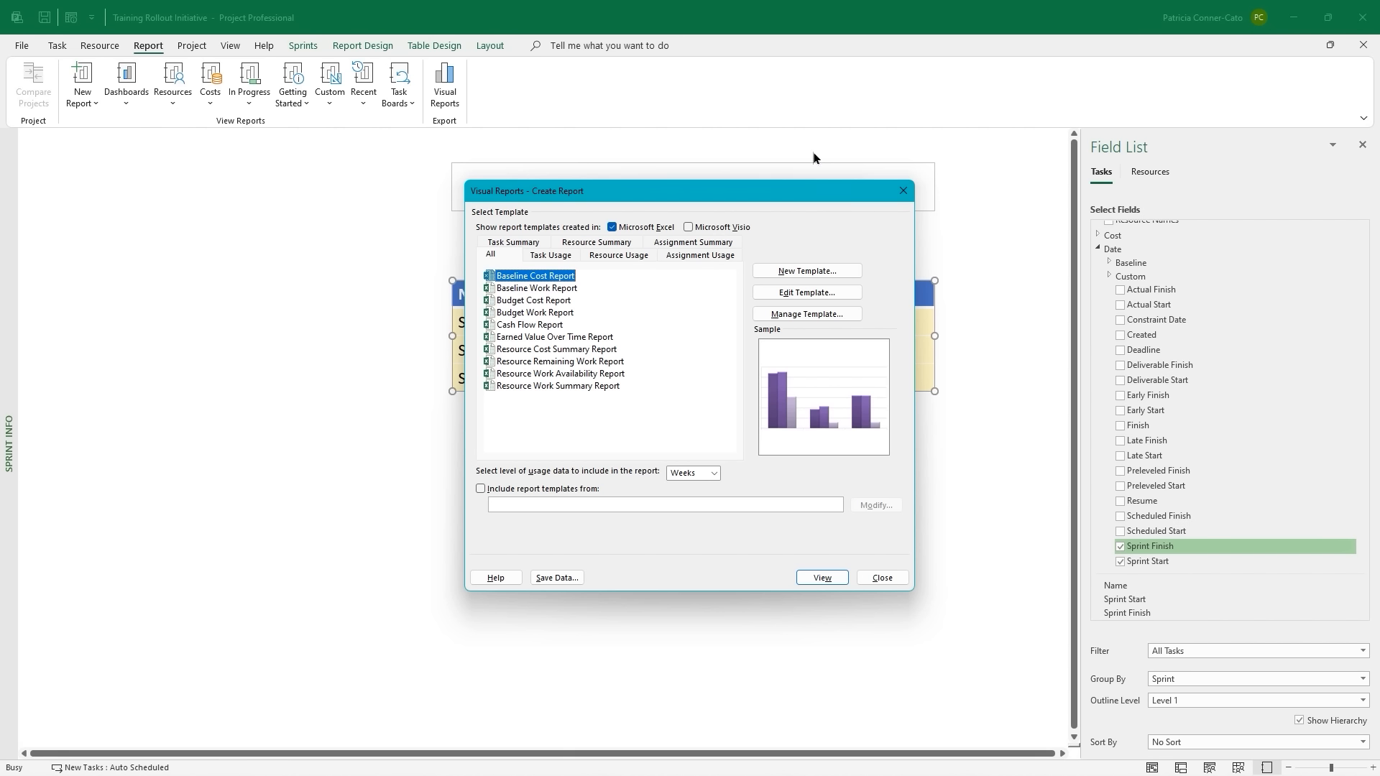
click(511, 256)
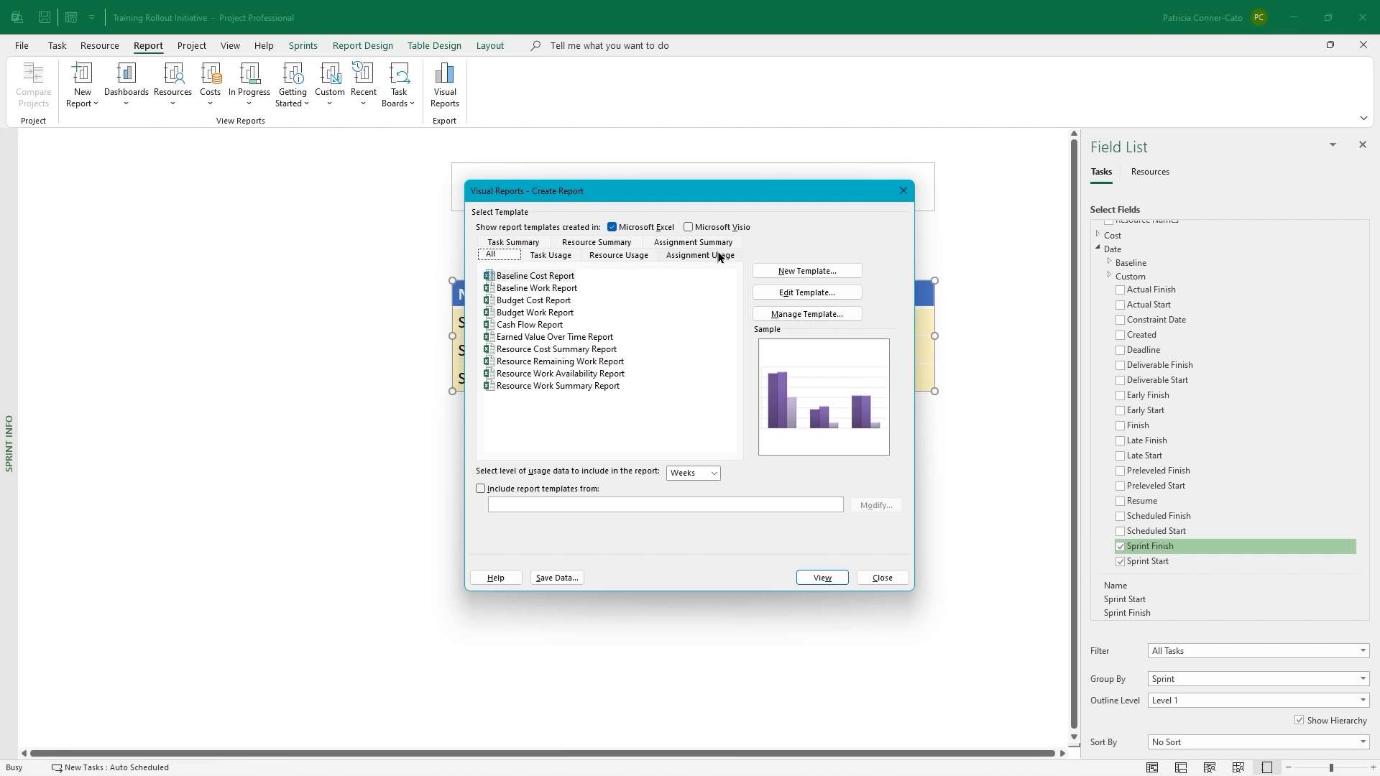
click(524, 277)
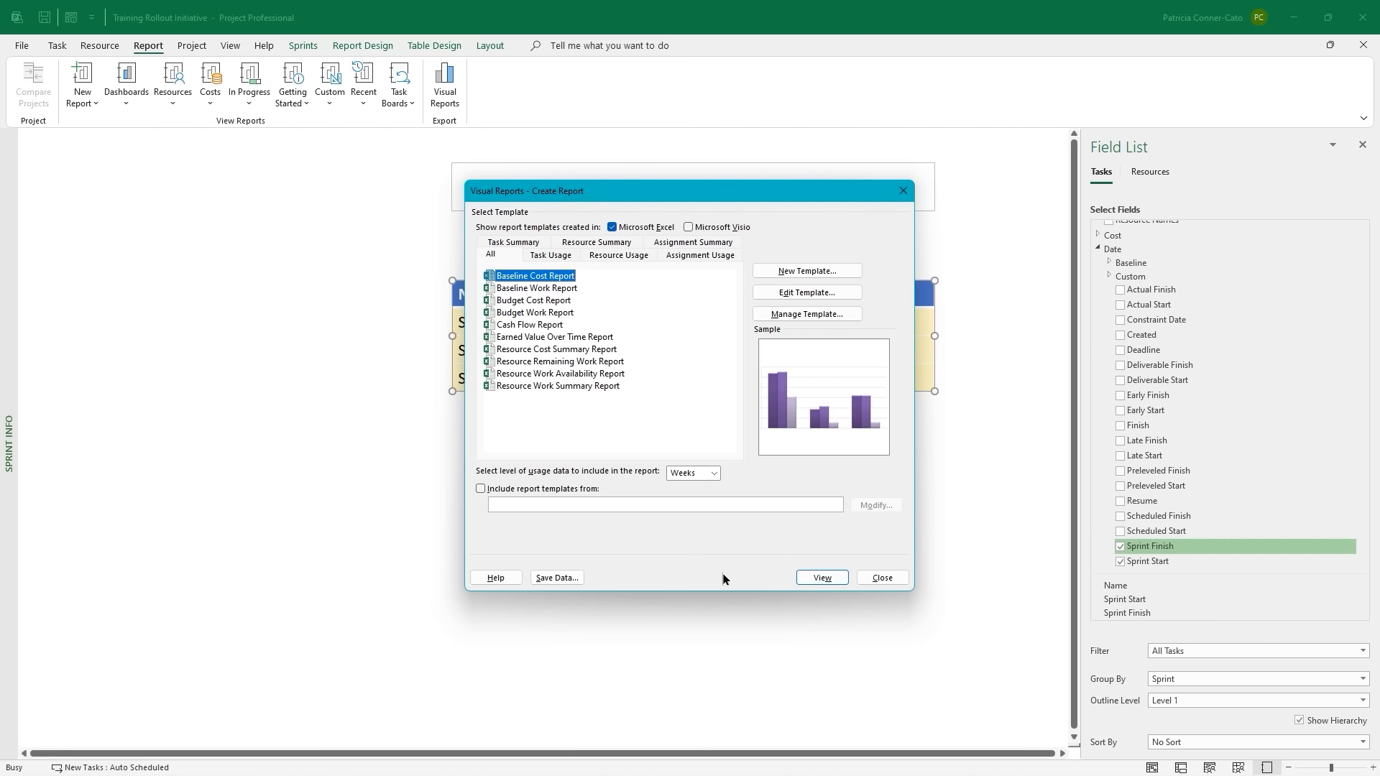
click(804, 585)
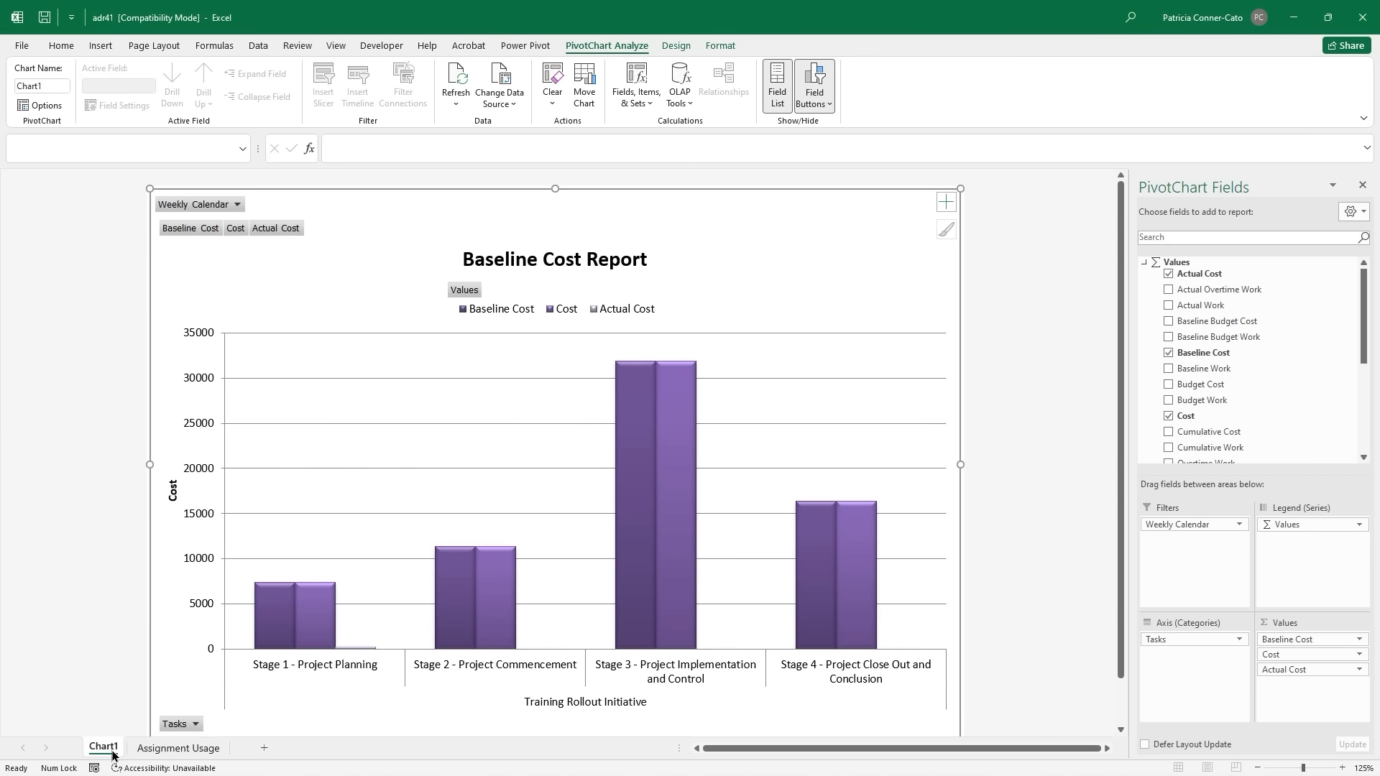
Review the Assignment Usage sheet behind the report and hide all field buttons on the Baseline Cost Report chart.
click(168, 751)
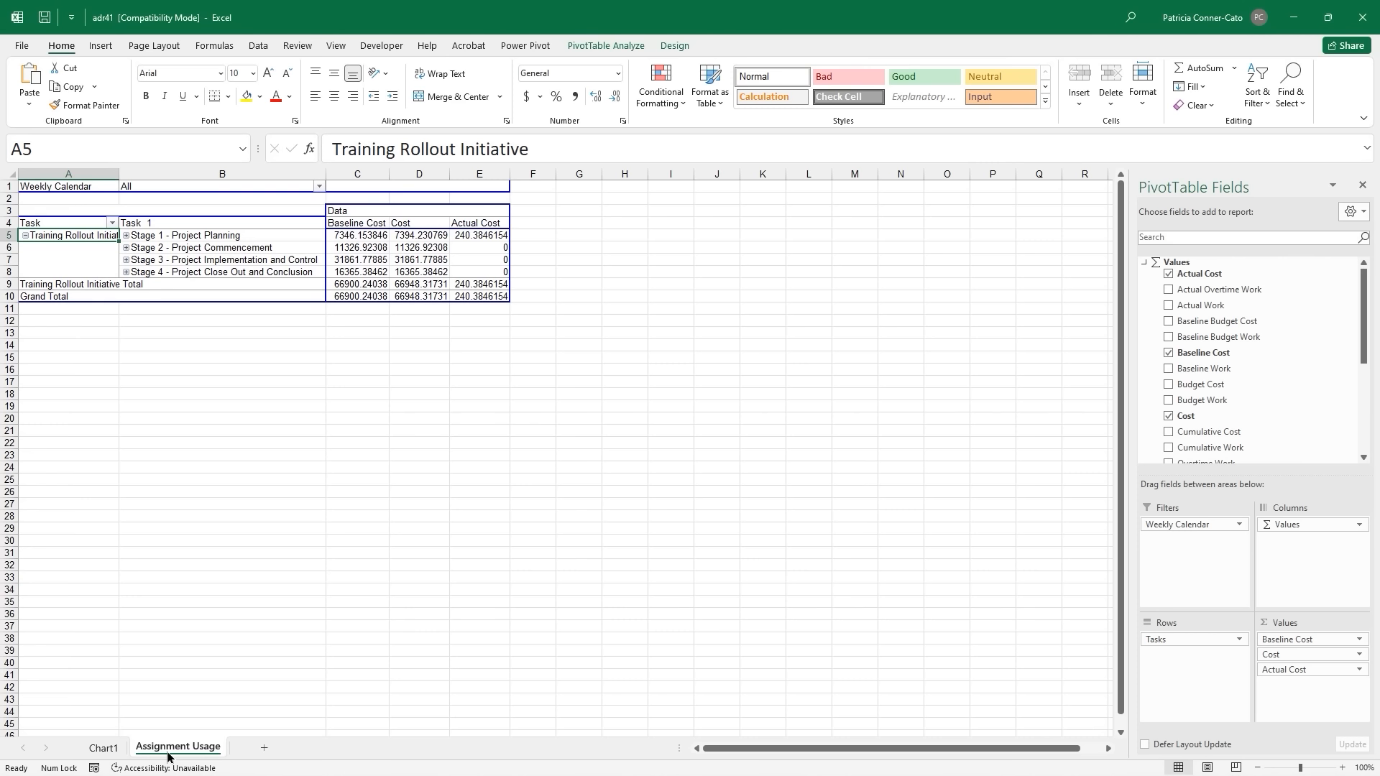
click(104, 749)
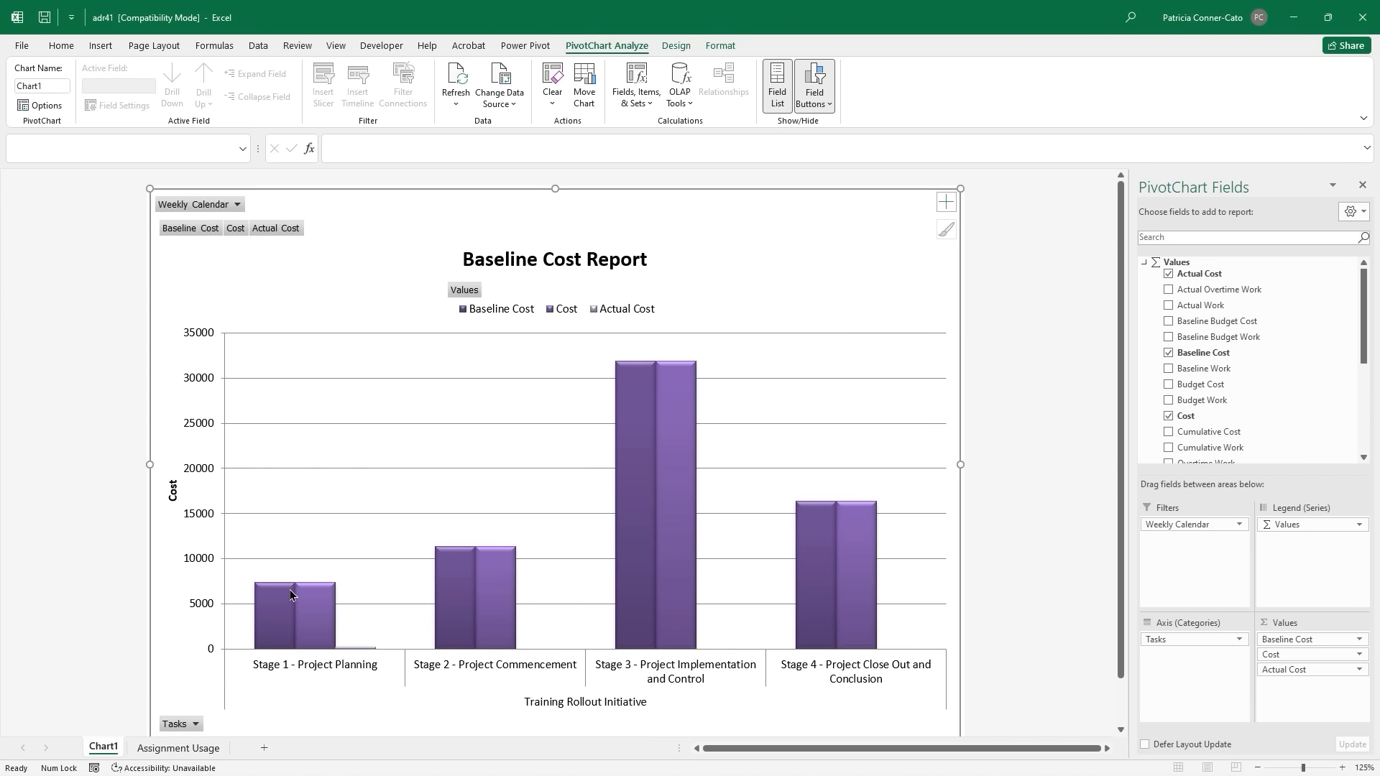
mouse_move(278, 628)
mouse_move(931, 683)
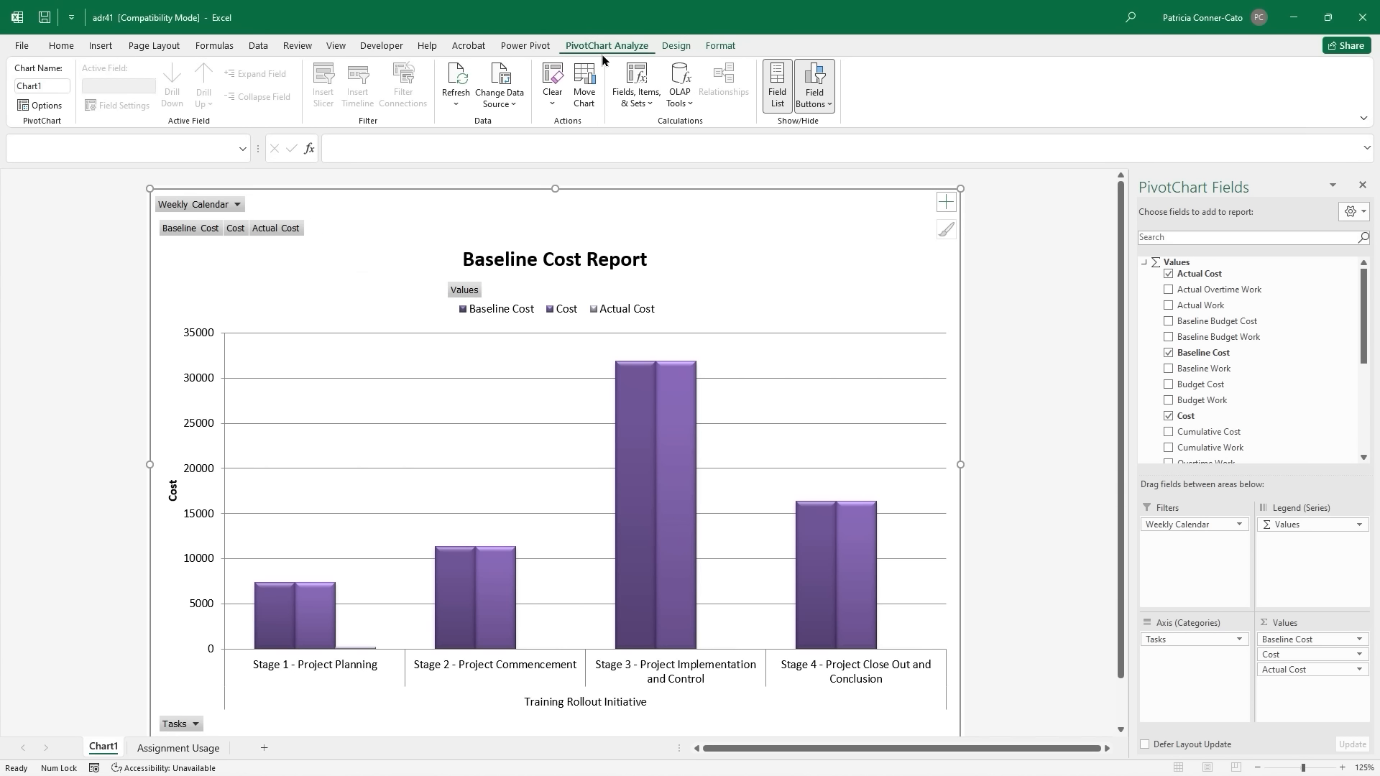
click(825, 107)
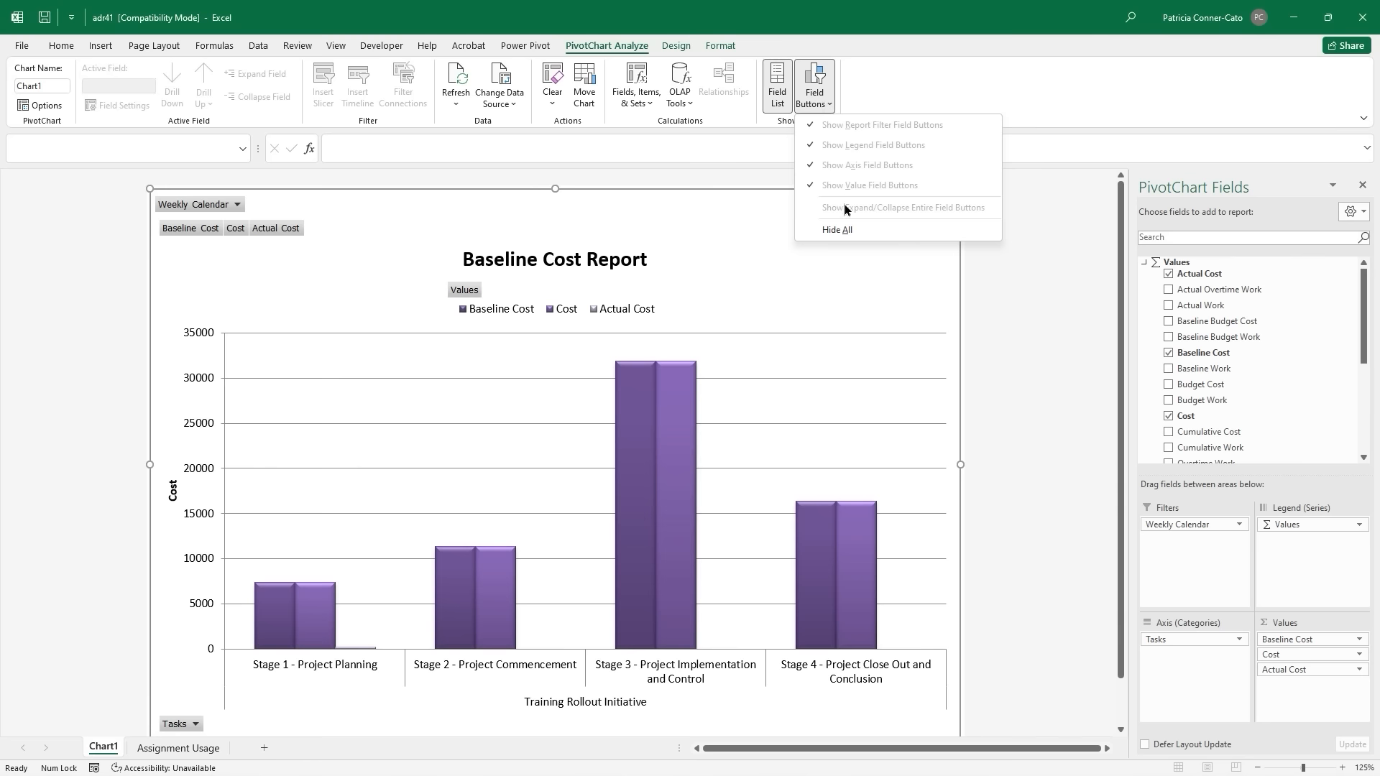
click(845, 231)
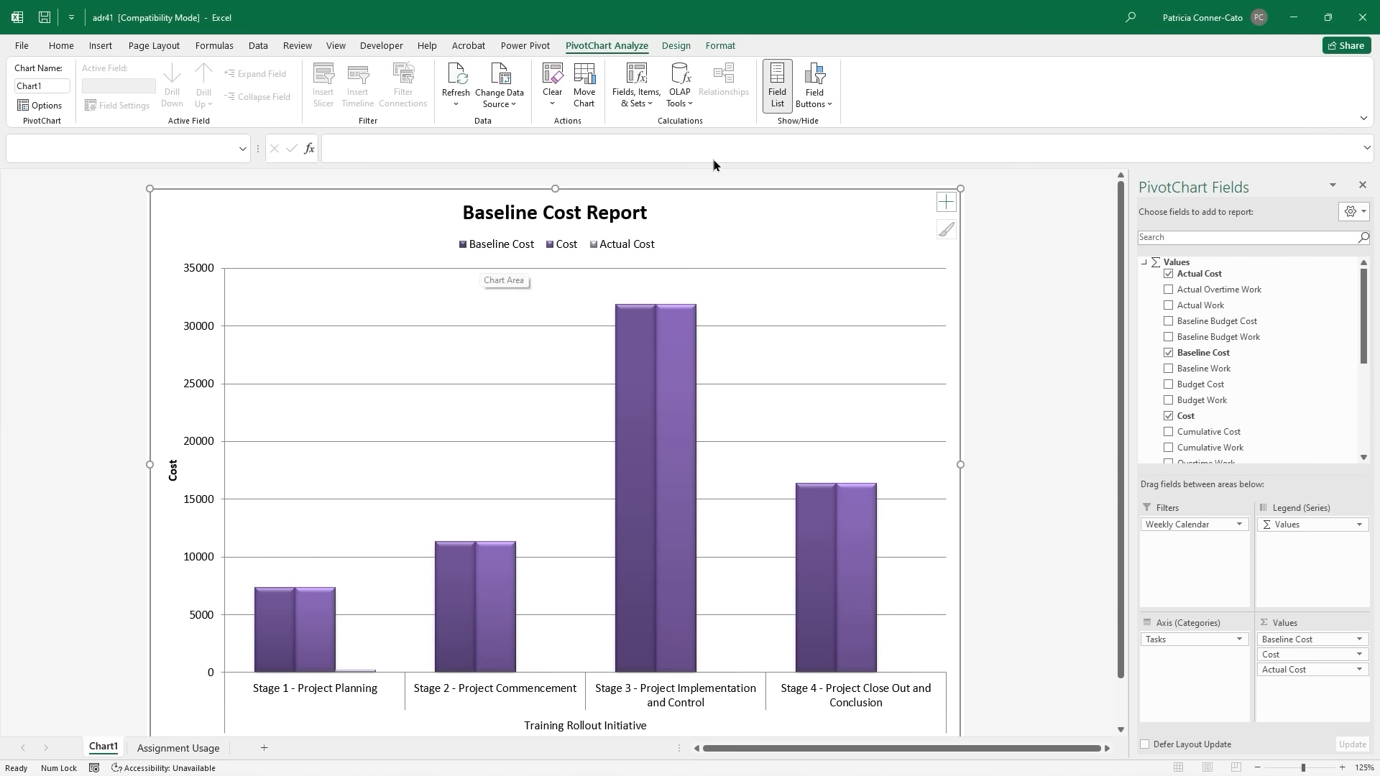
Change the Baseline Cost Report chart to a combo type with Actual Cost as a line on the secondary axis.
click(677, 46)
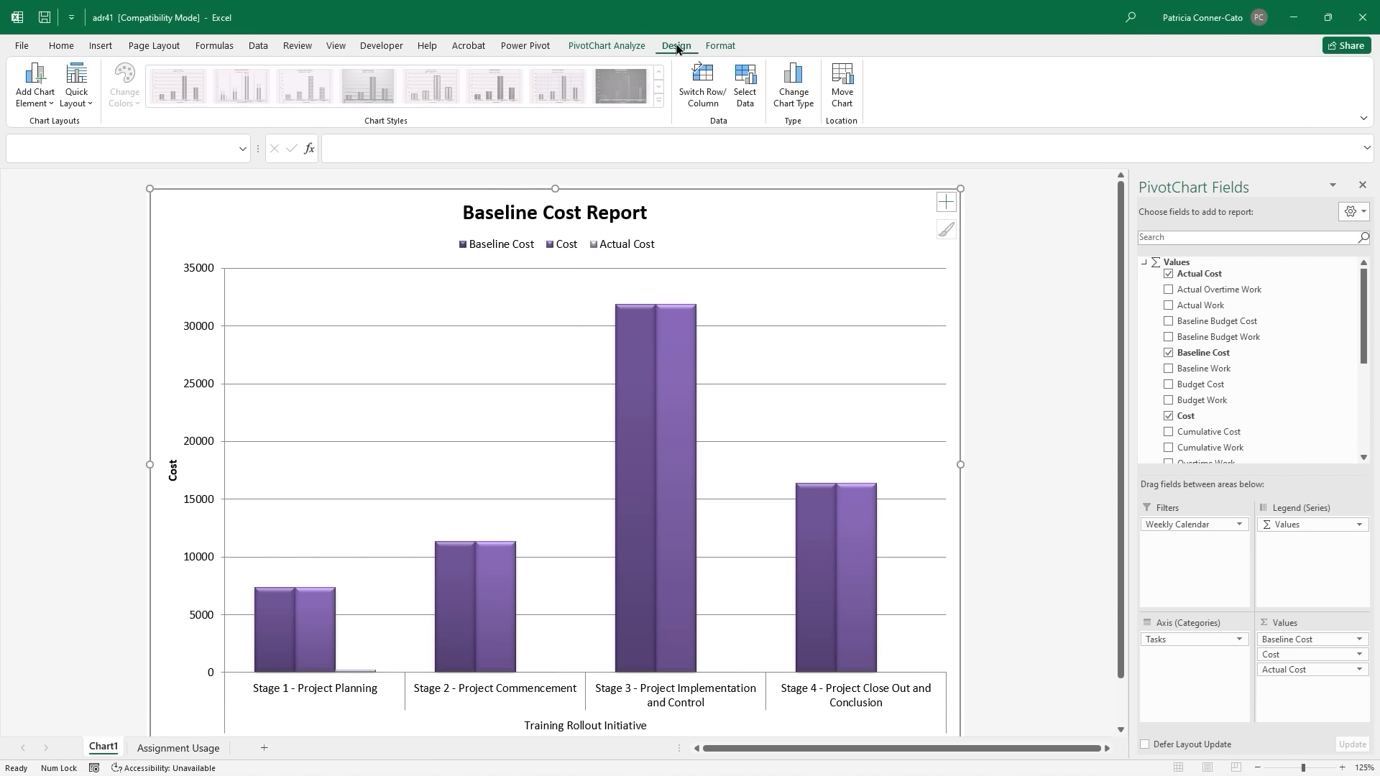
click(795, 107)
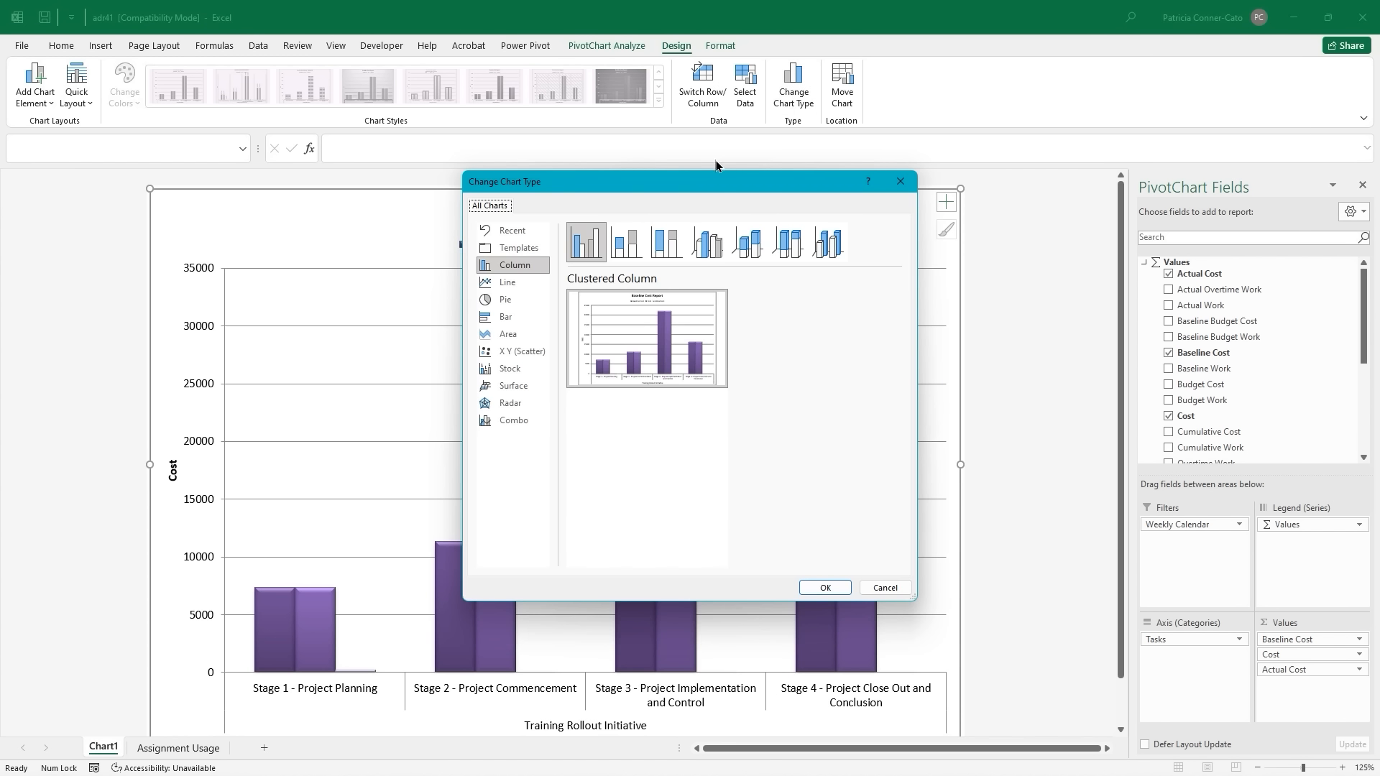
click(501, 424)
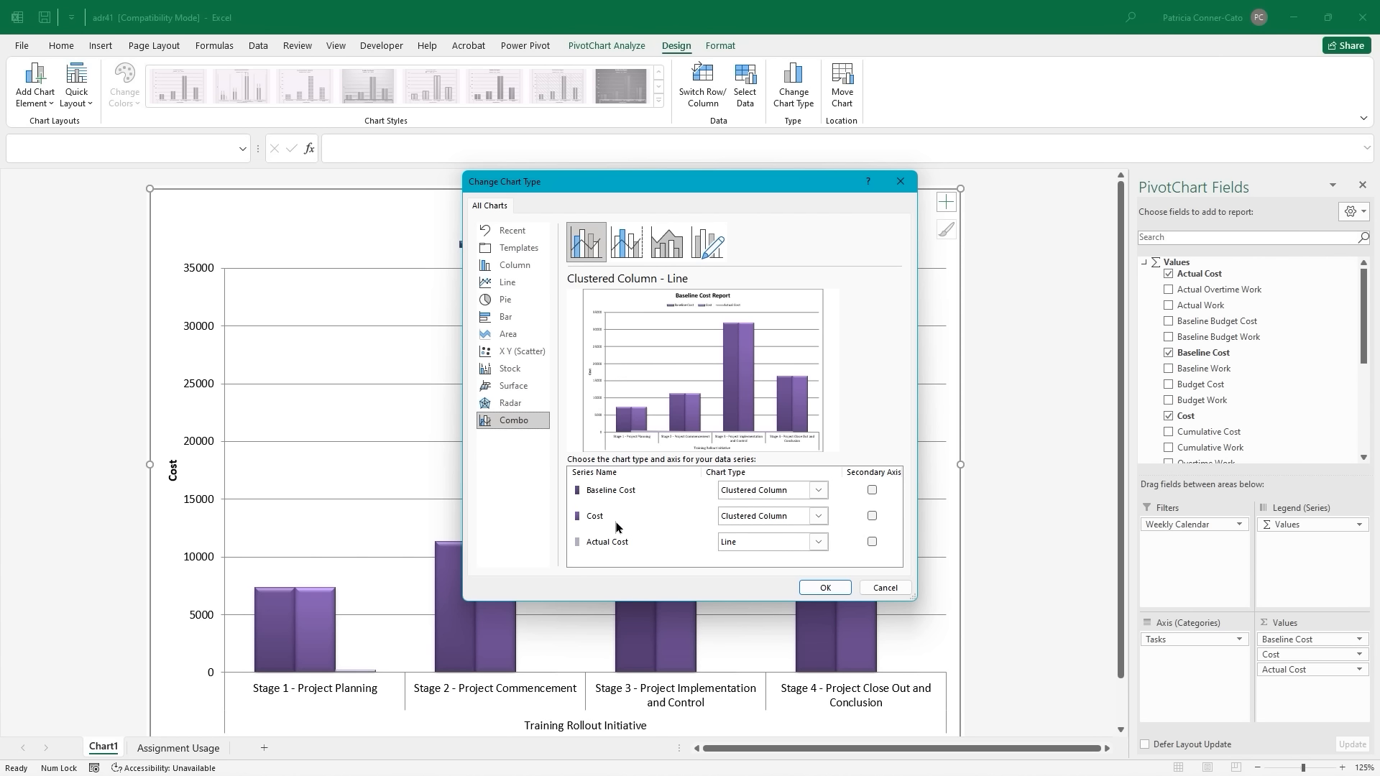
click(872, 543)
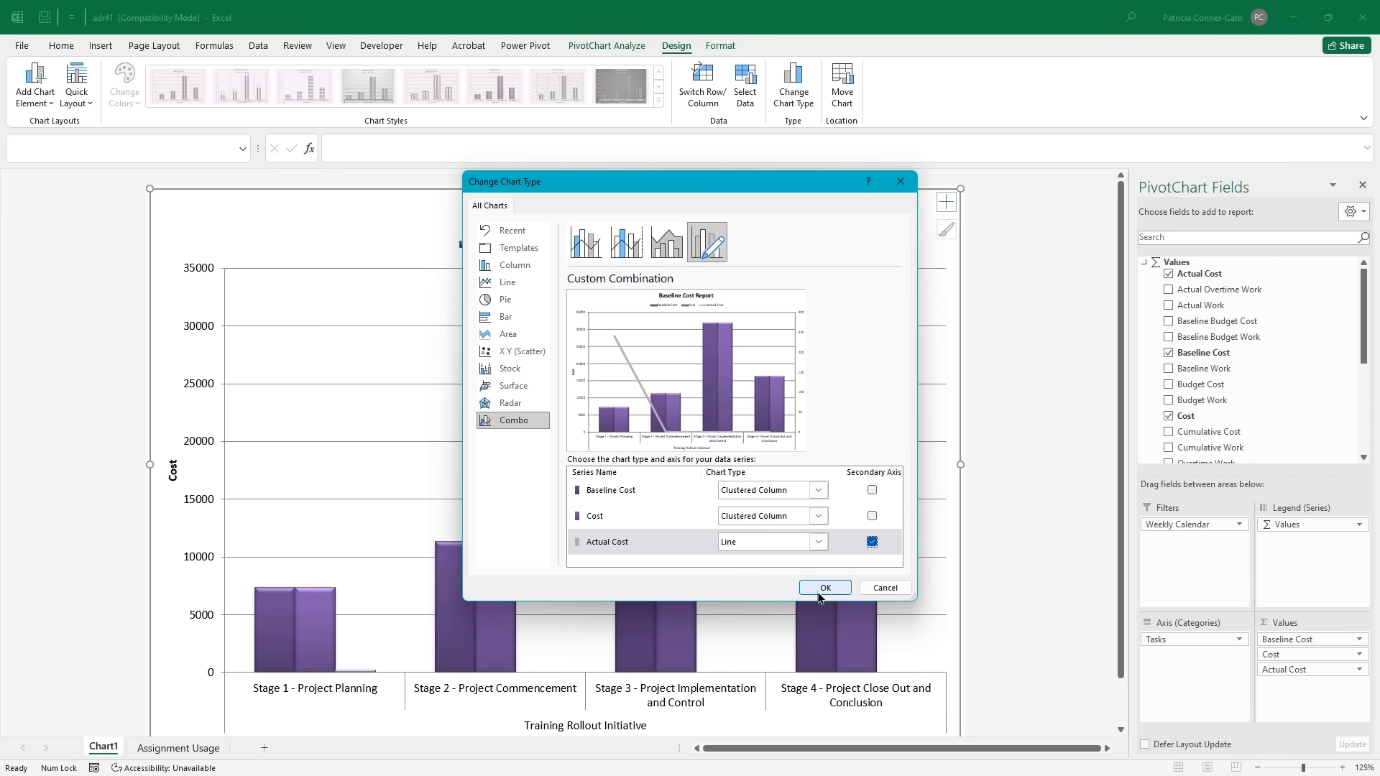
click(819, 590)
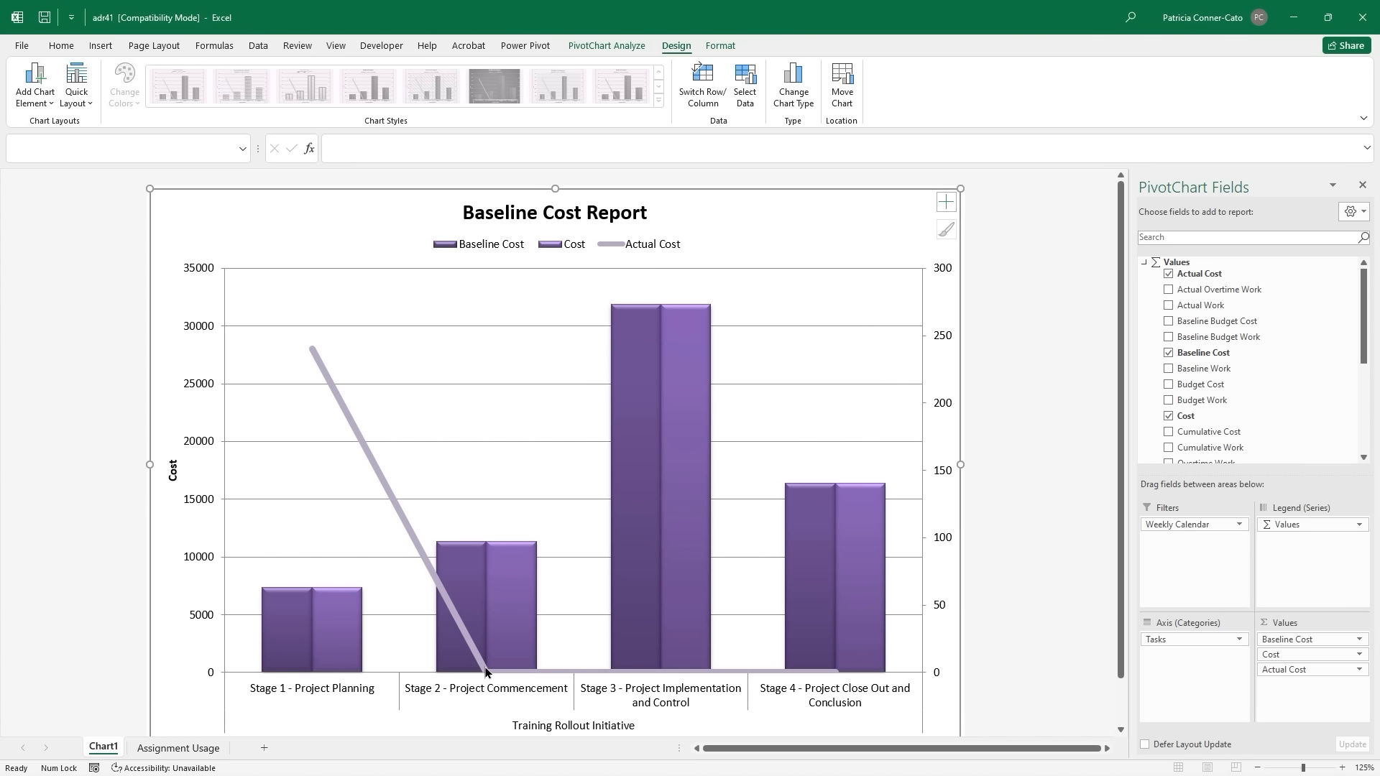
Add the Type field to the pivot chart's category axis beneath Tasks.
mouse_move(486, 672)
scroll(1049, 416, down, 3)
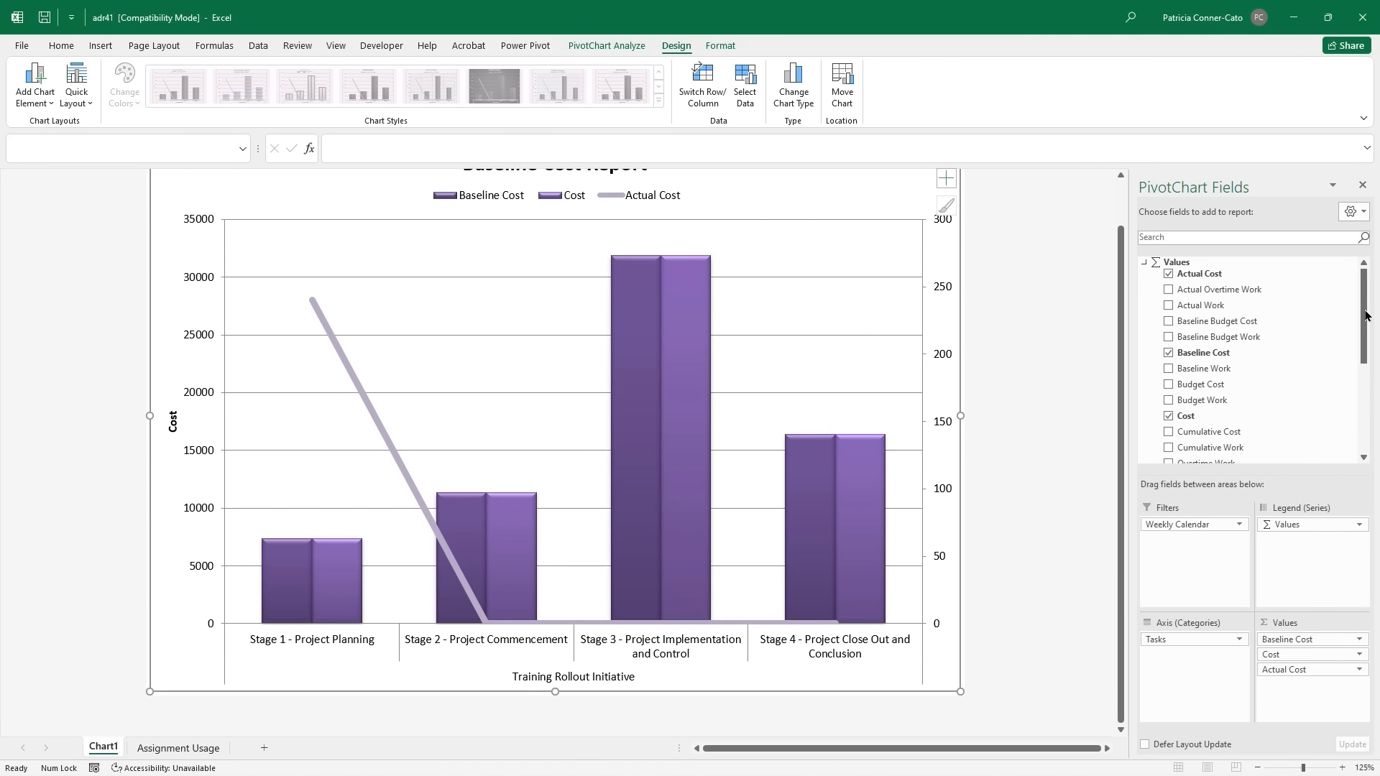
drag(1366, 314, 1344, 415)
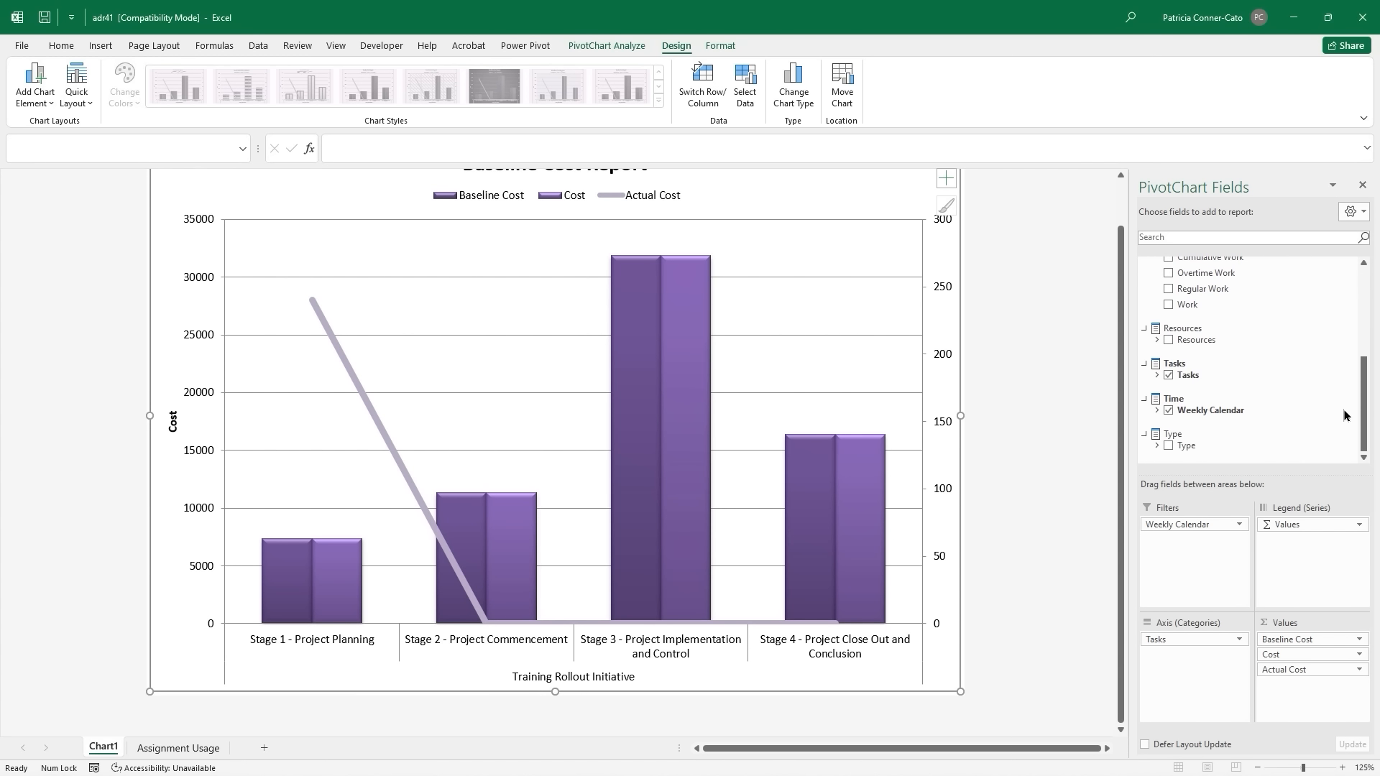
click(1169, 446)
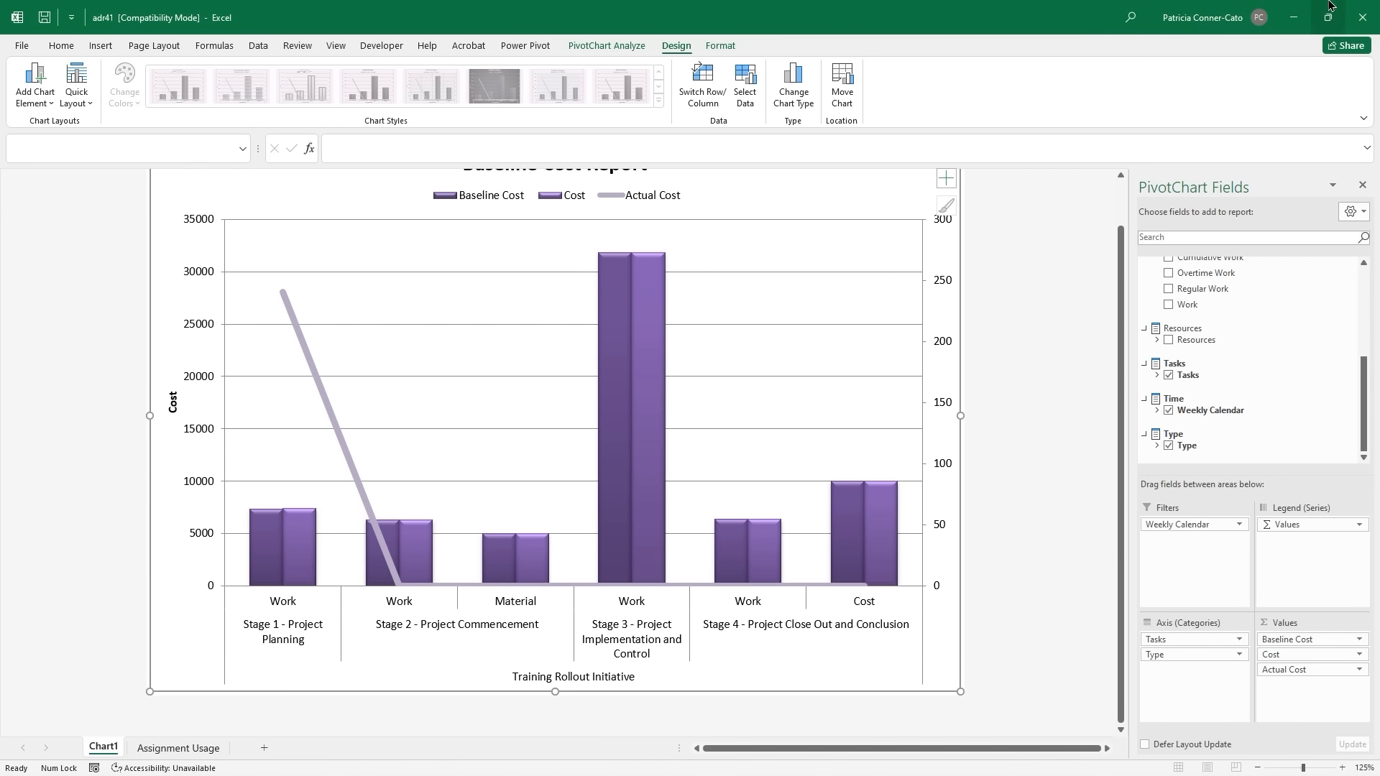
Switch back to Microsoft Project and close the Visual Reports dialog.
mouse_move(1329, 6)
key(alt+Tab)
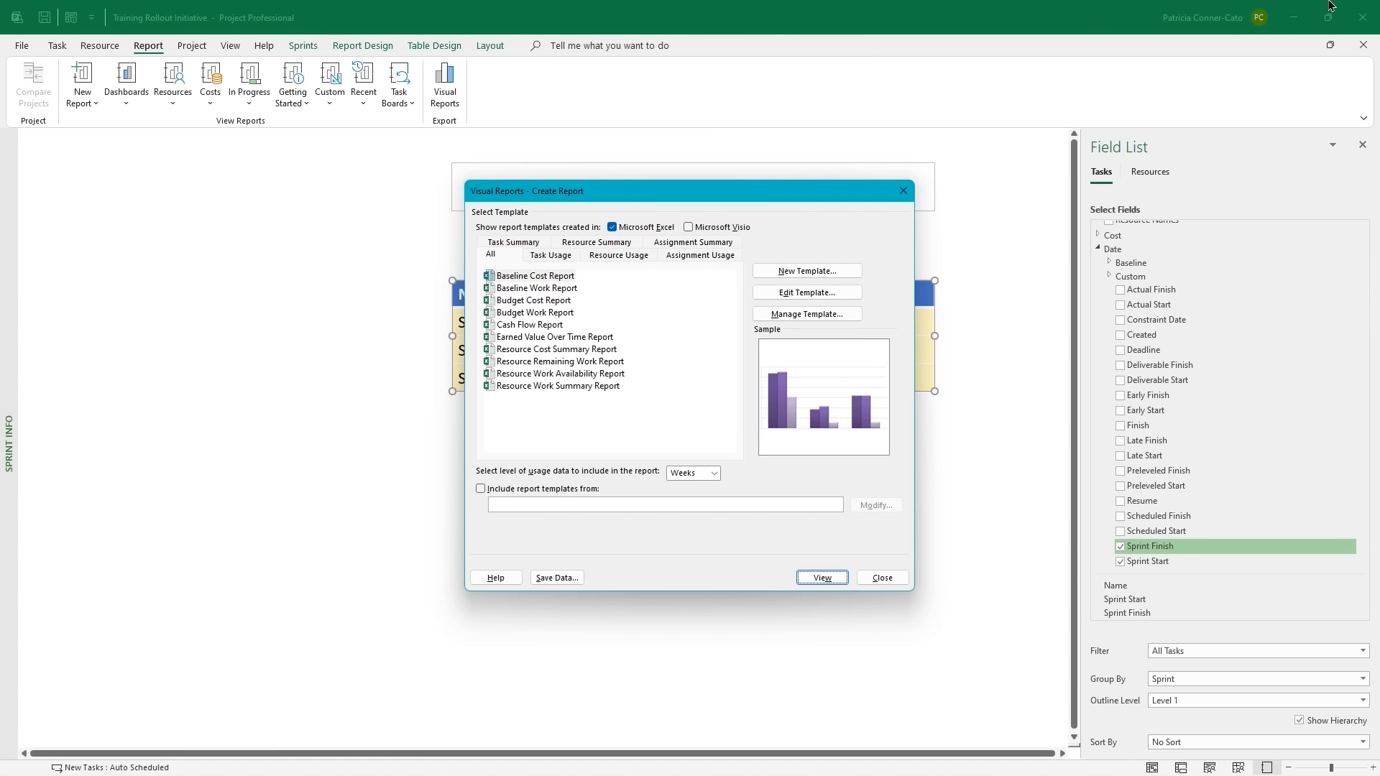
click(883, 578)
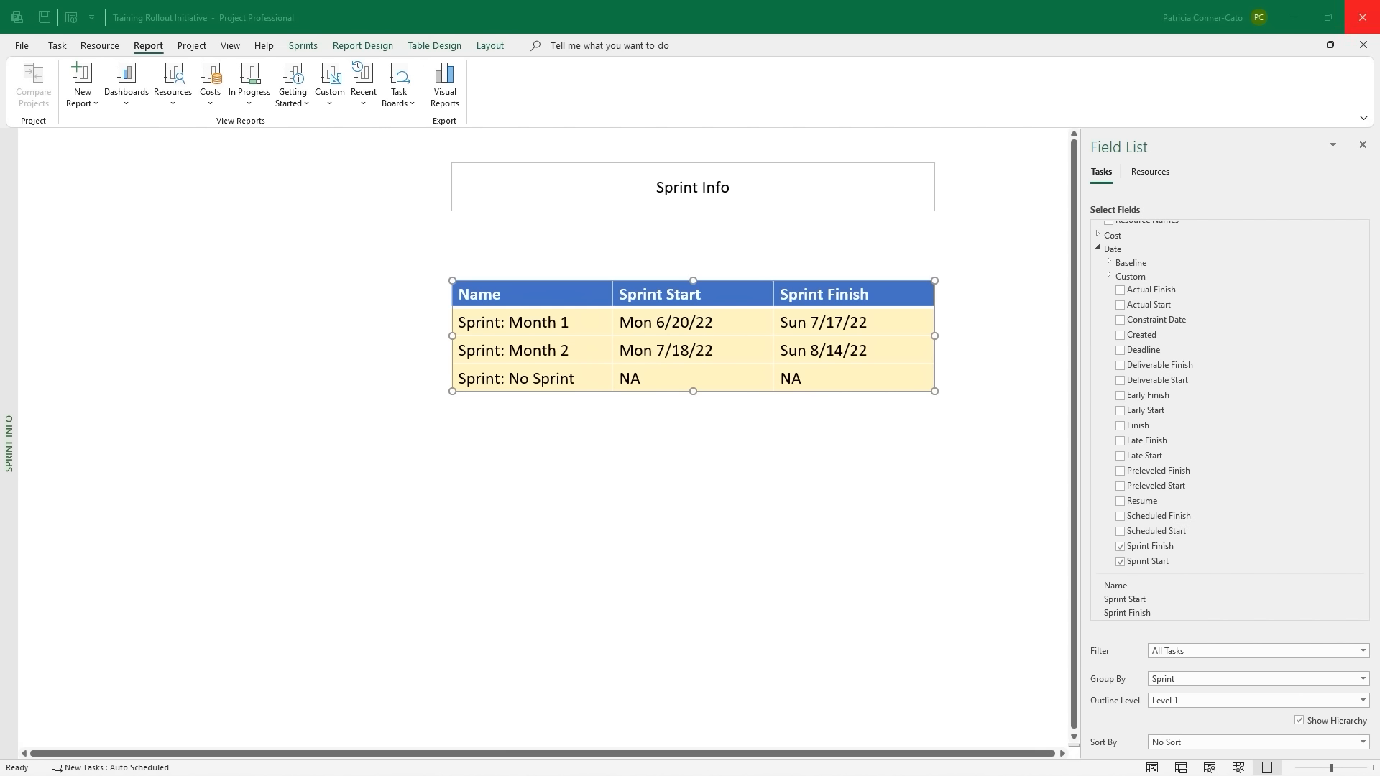
Open the general Project Options and examine the available choices for the default view.
click(26, 51)
click(27, 49)
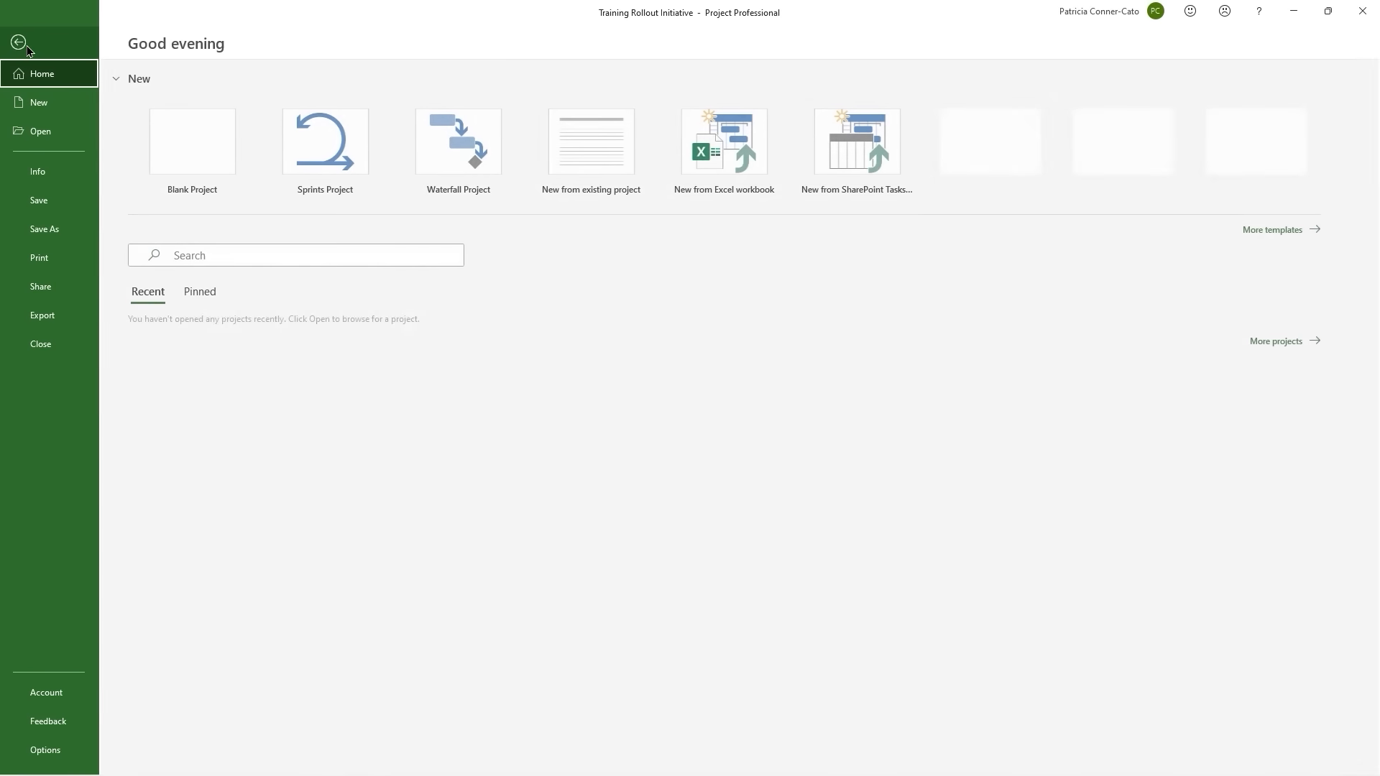
click(44, 752)
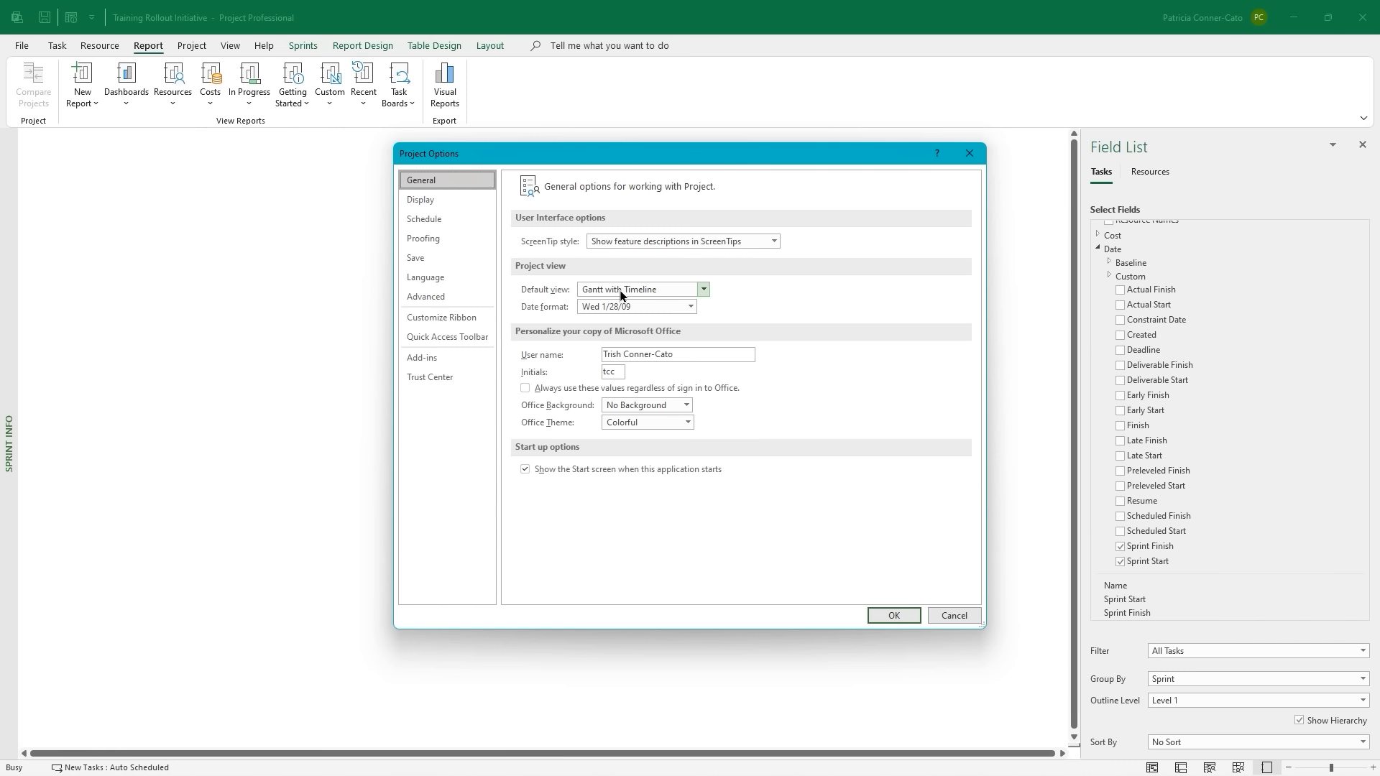
click(702, 292)
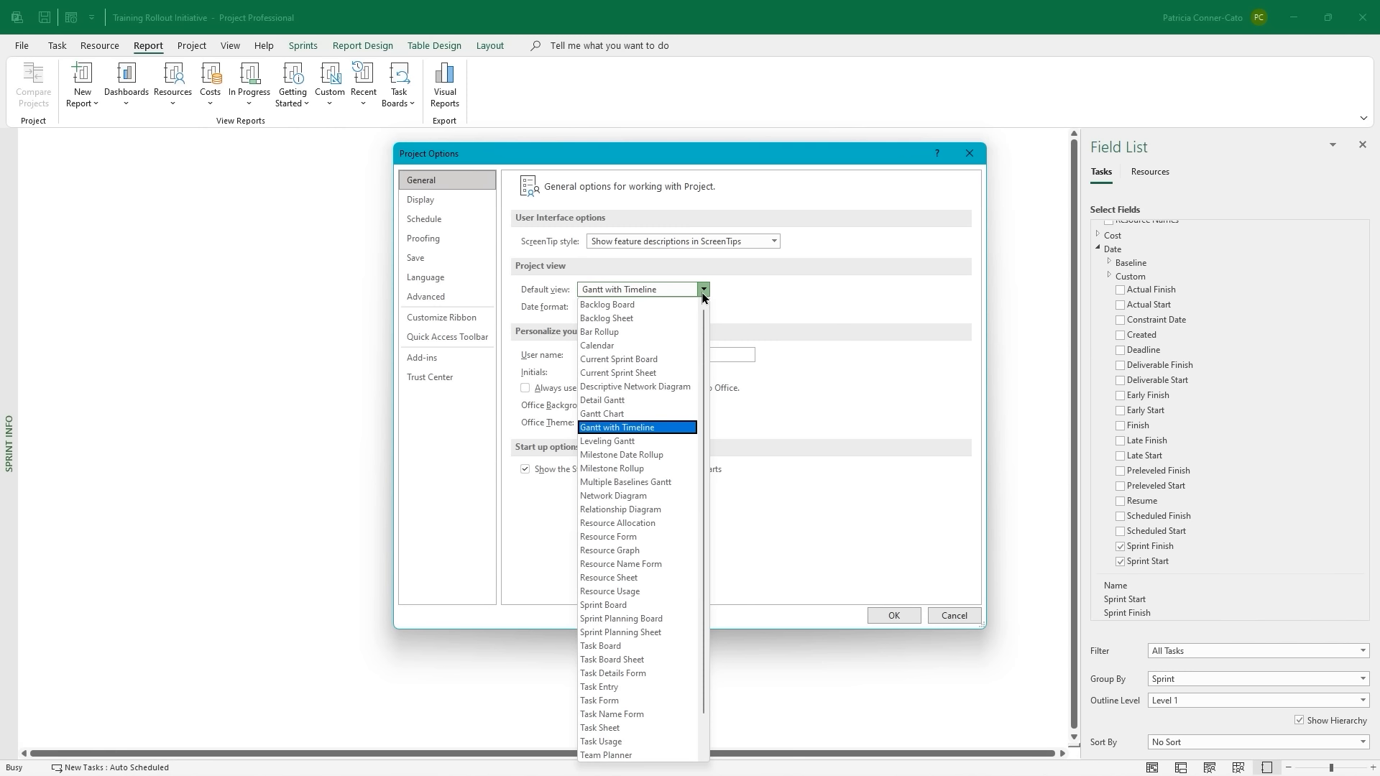
click(704, 290)
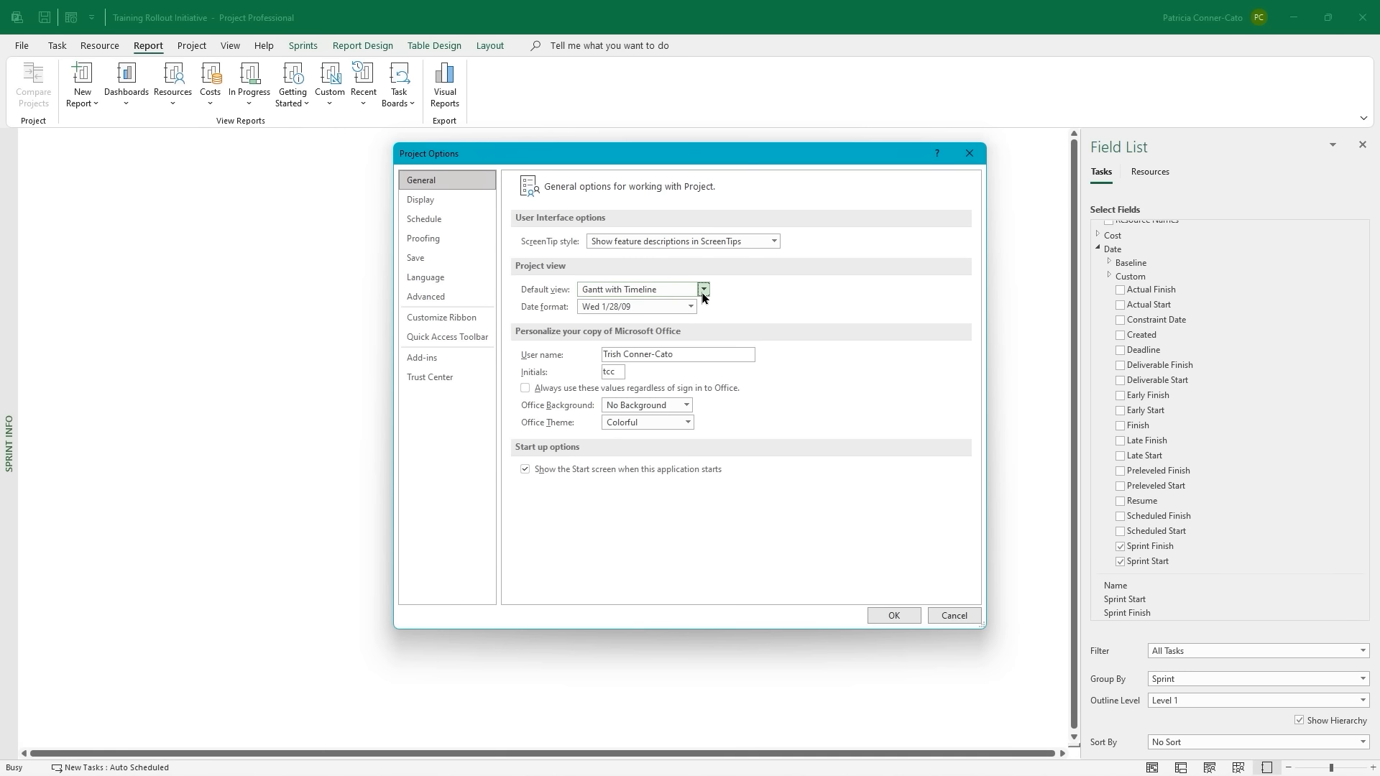
click(704, 291)
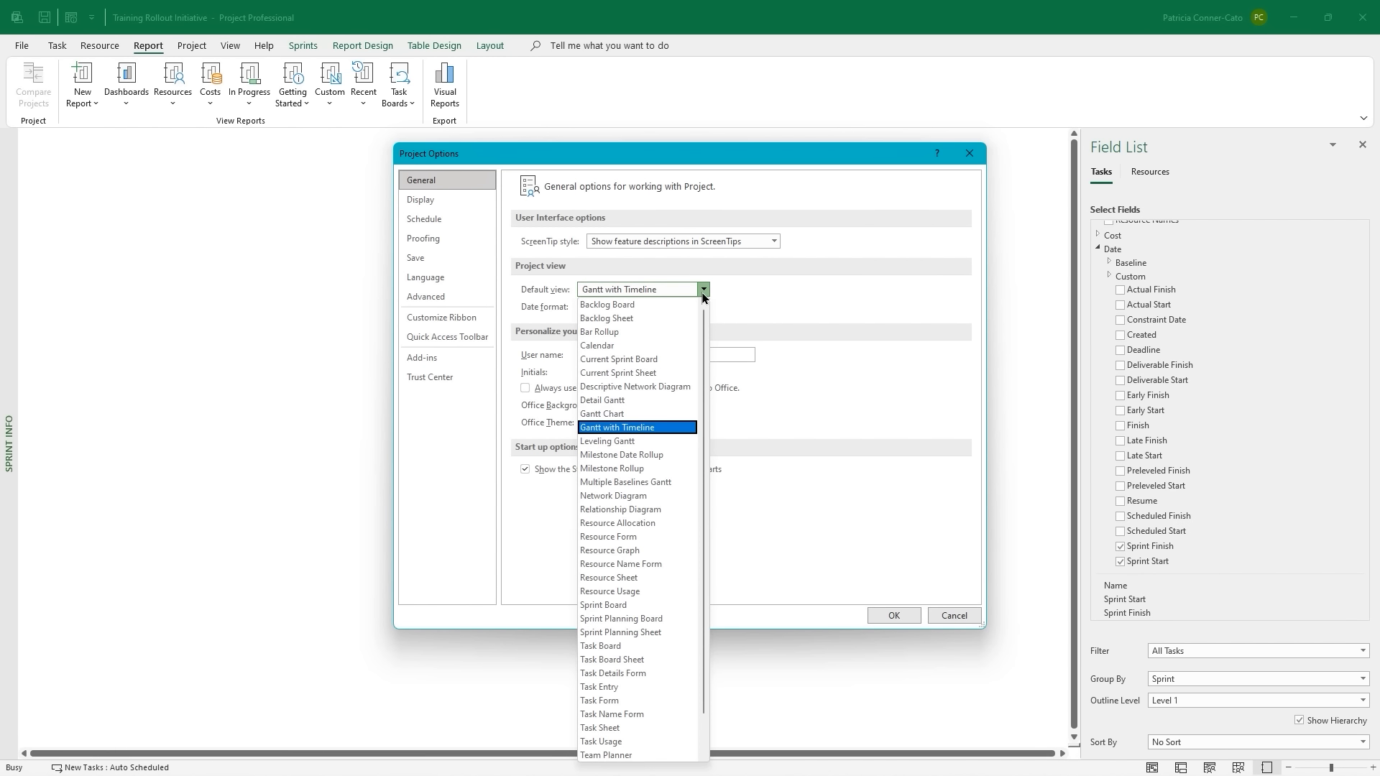
click(704, 291)
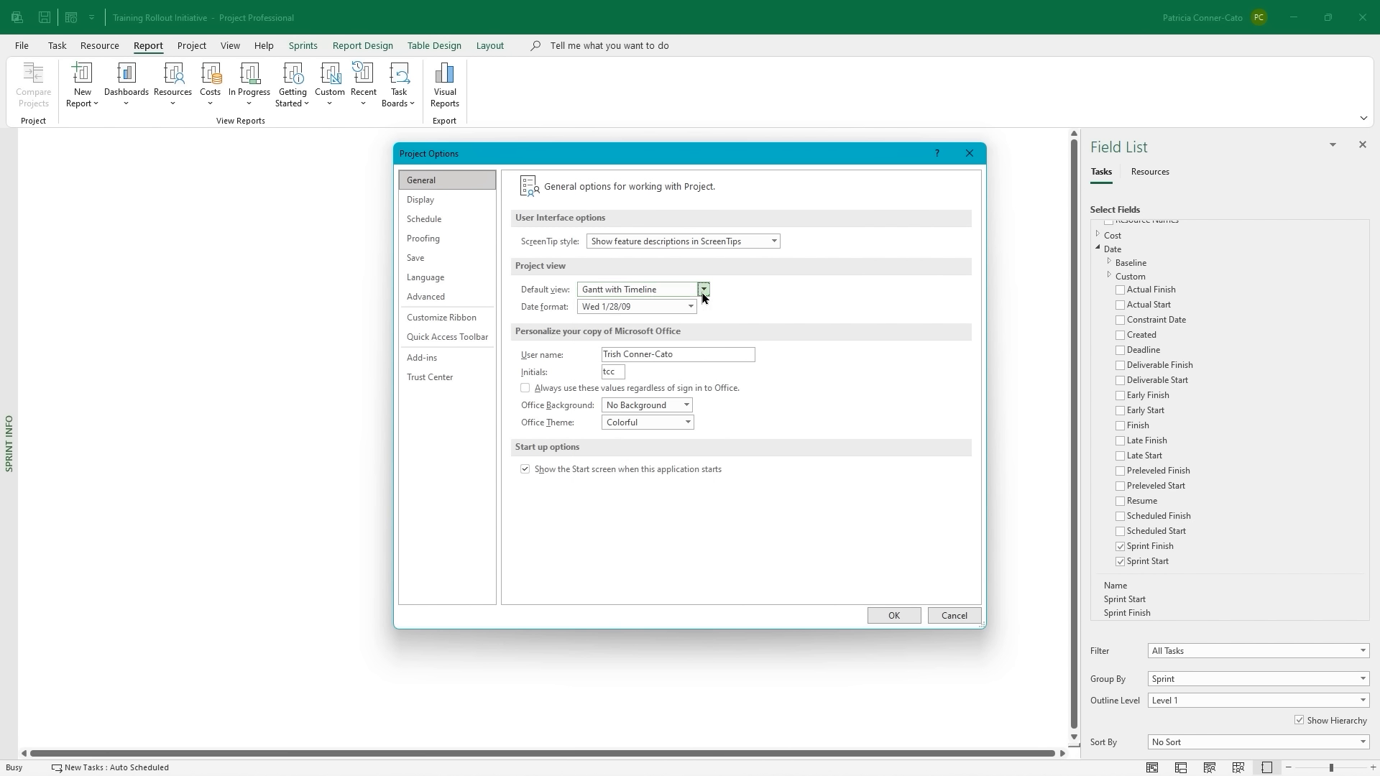
Examine the date format choices in the general options and the currency scope and symbol placement choices in the display options.
click(690, 308)
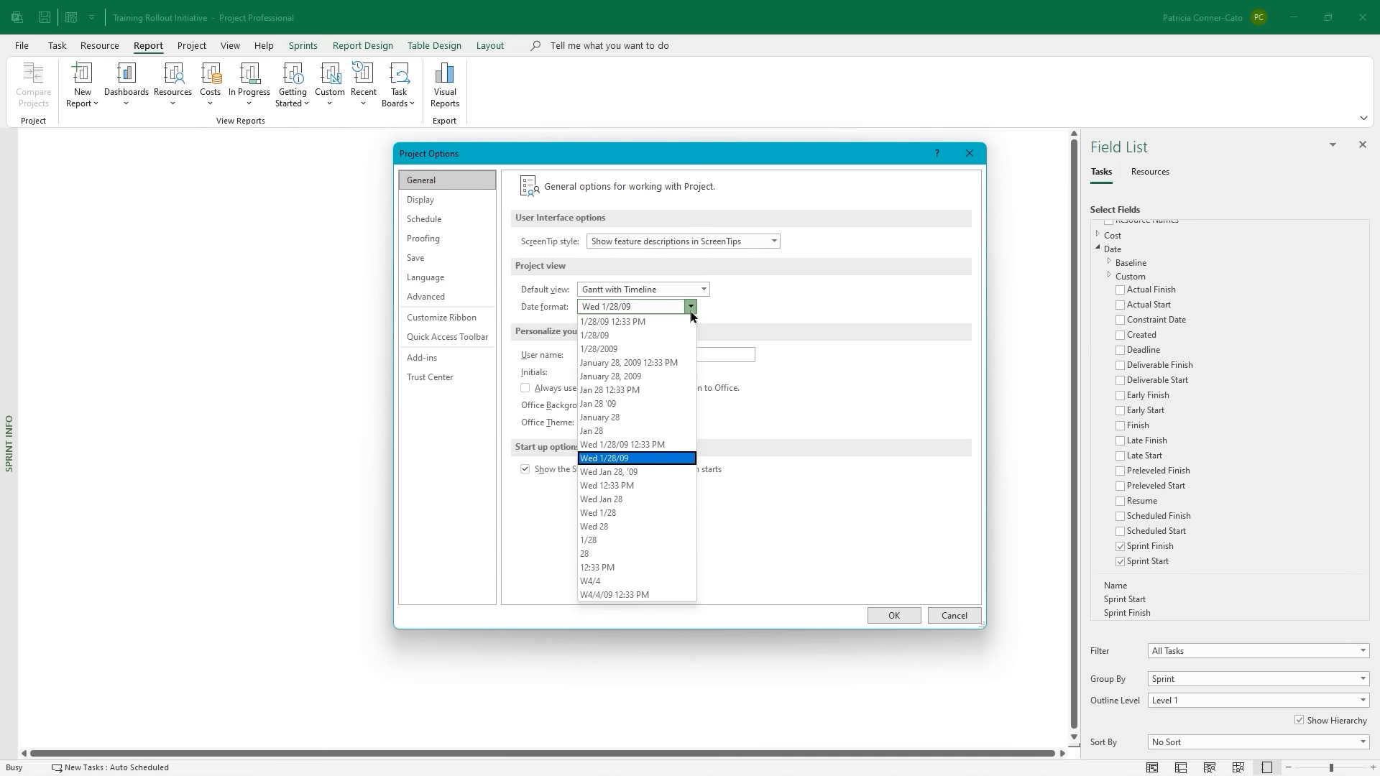
click(690, 308)
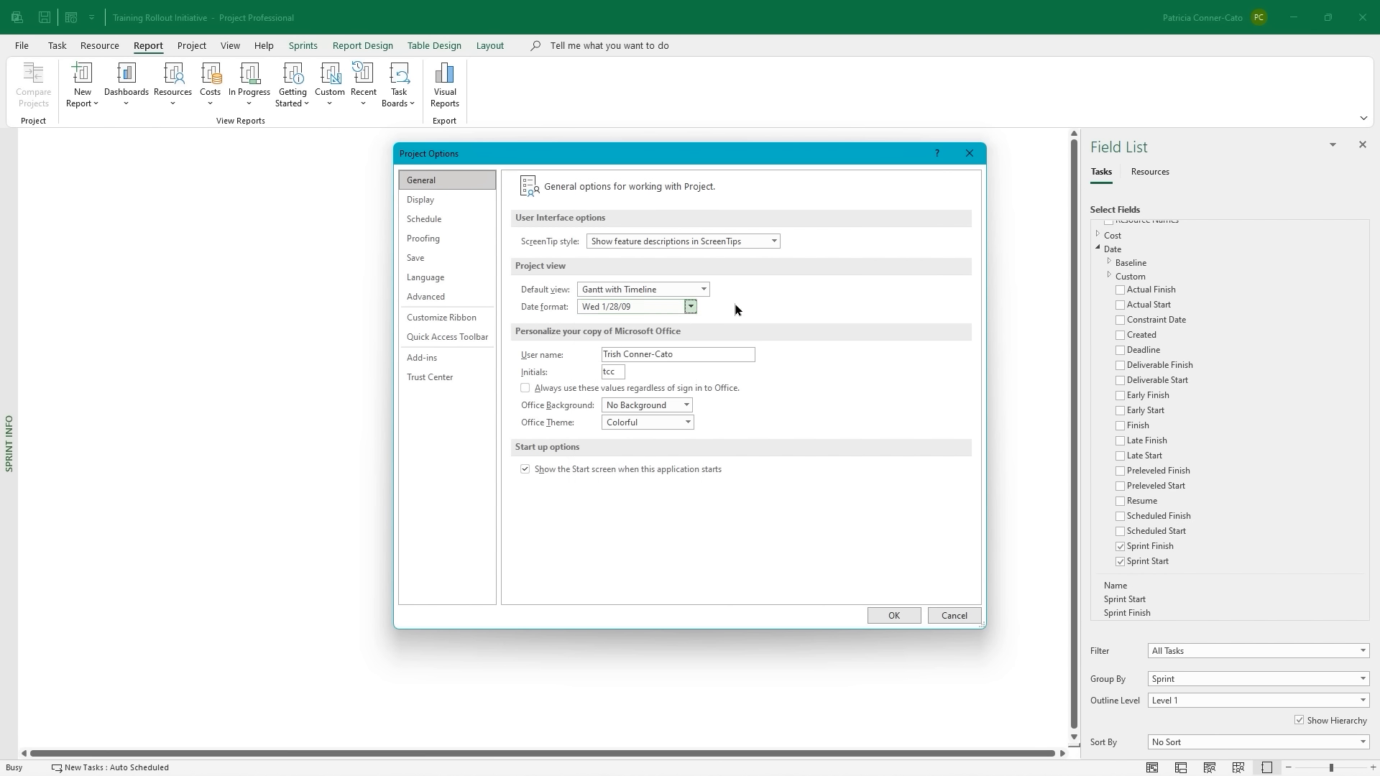
click(424, 201)
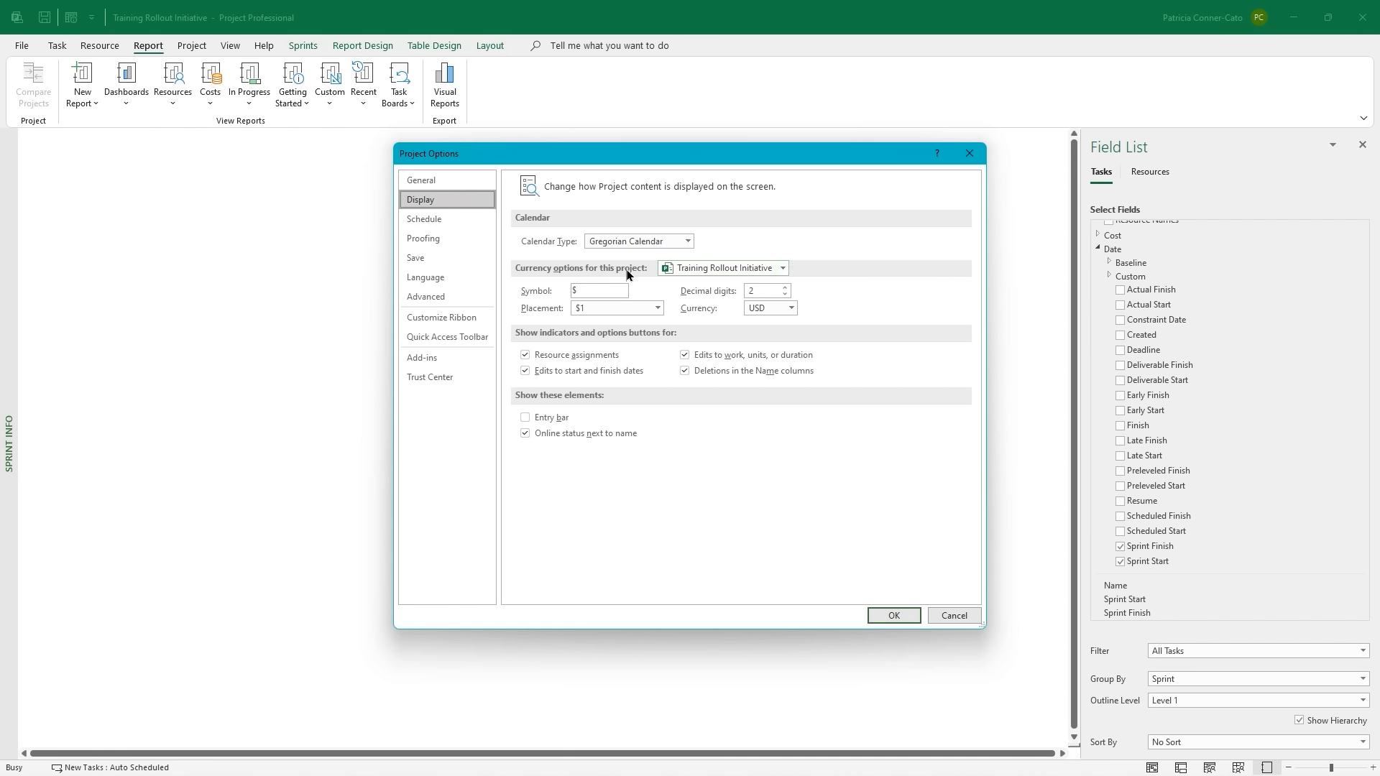
click(783, 269)
click(783, 269)
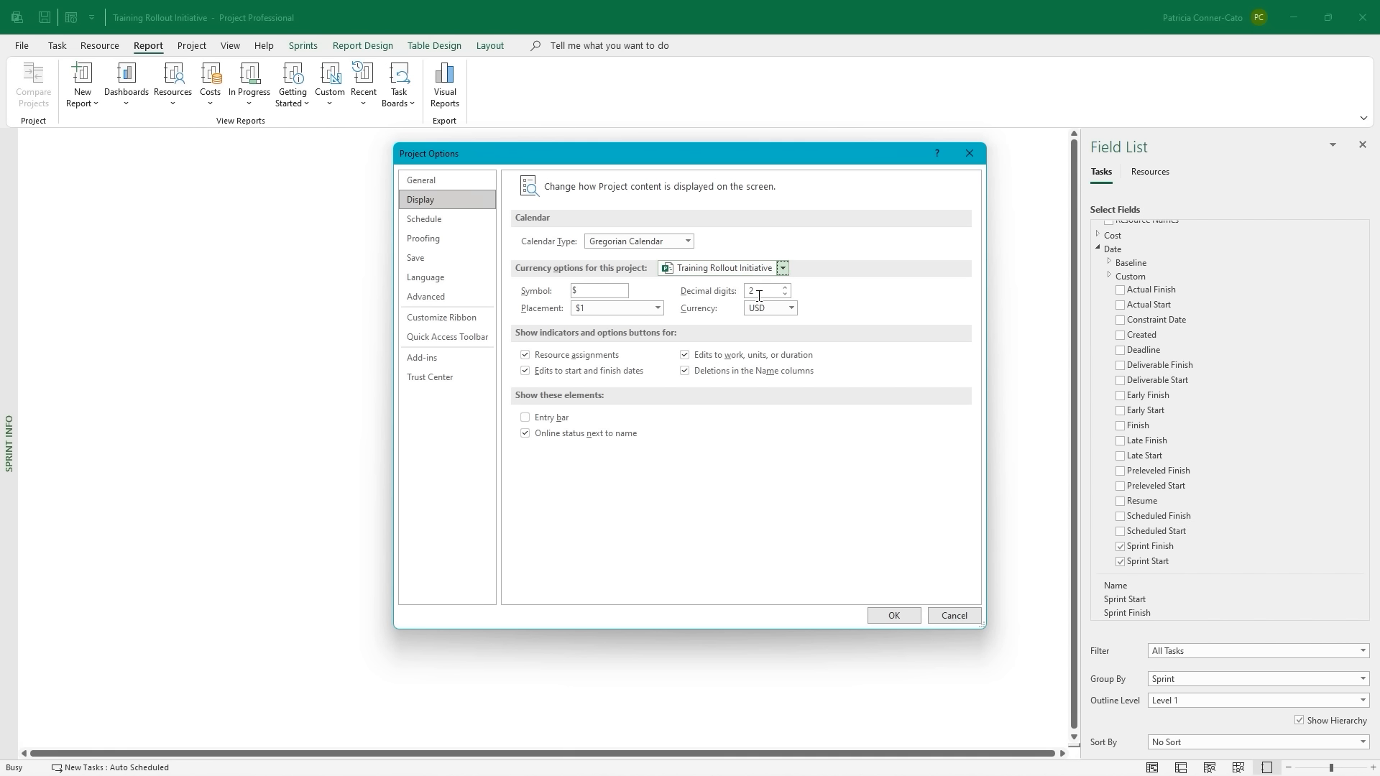
click(657, 309)
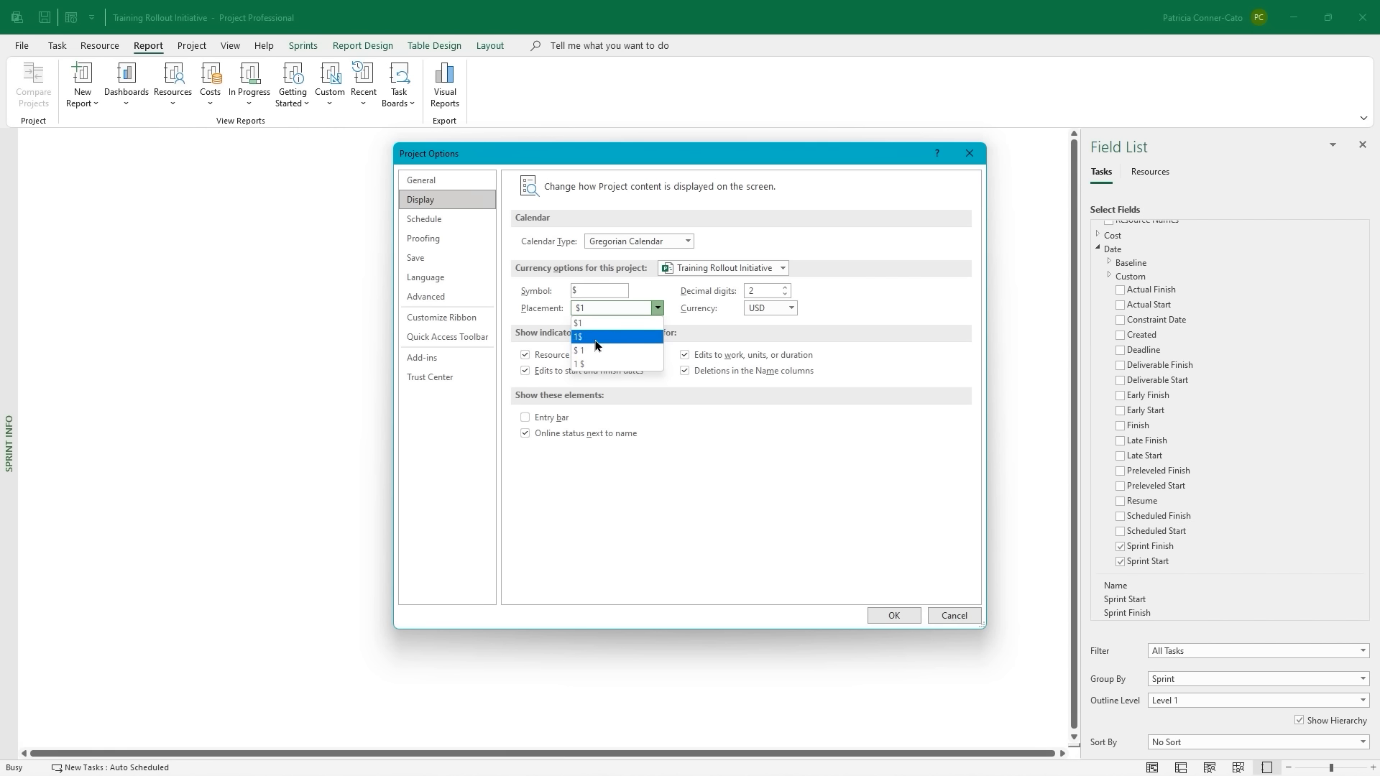
click(580, 323)
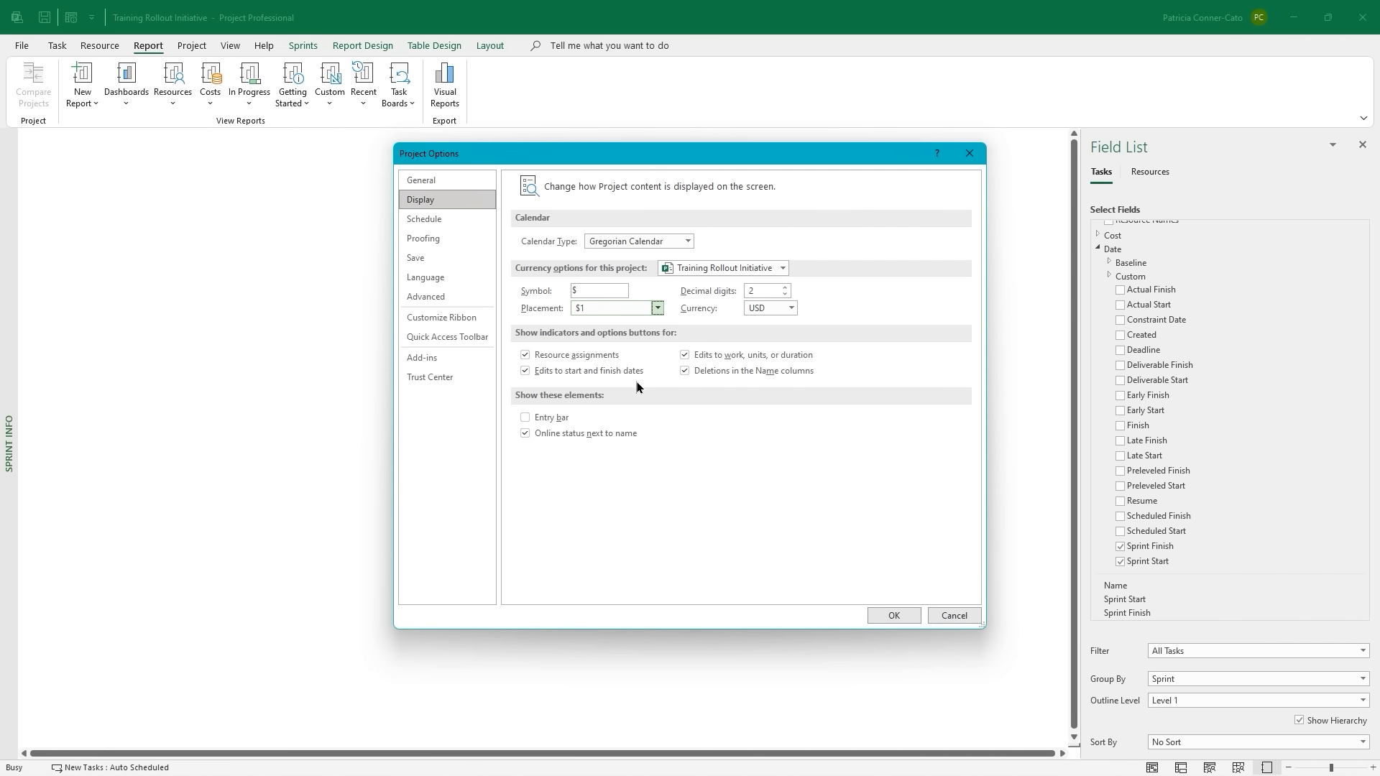
Open the schedule options and check which projects the calendar options can apply to, keeping Training Rollout Initiative.
click(423, 220)
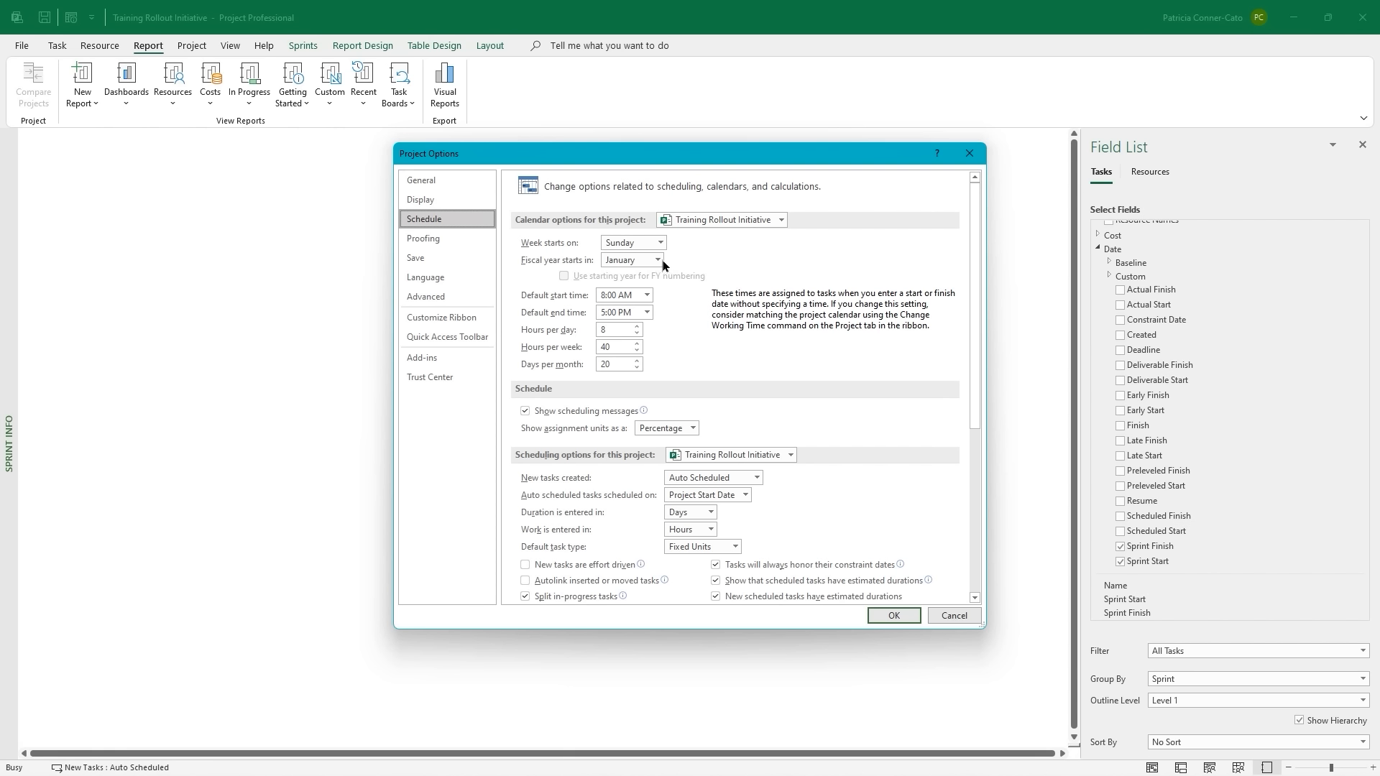
click(781, 221)
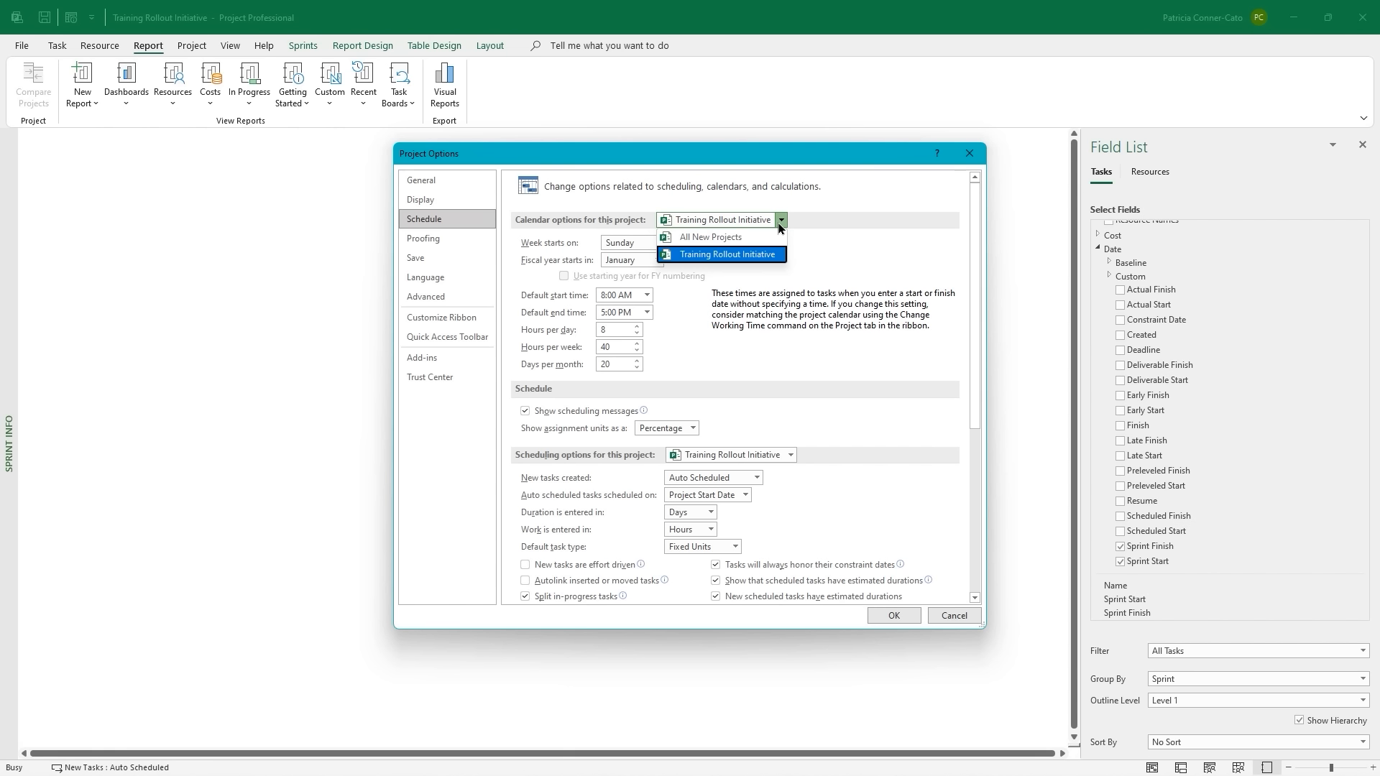
click(762, 257)
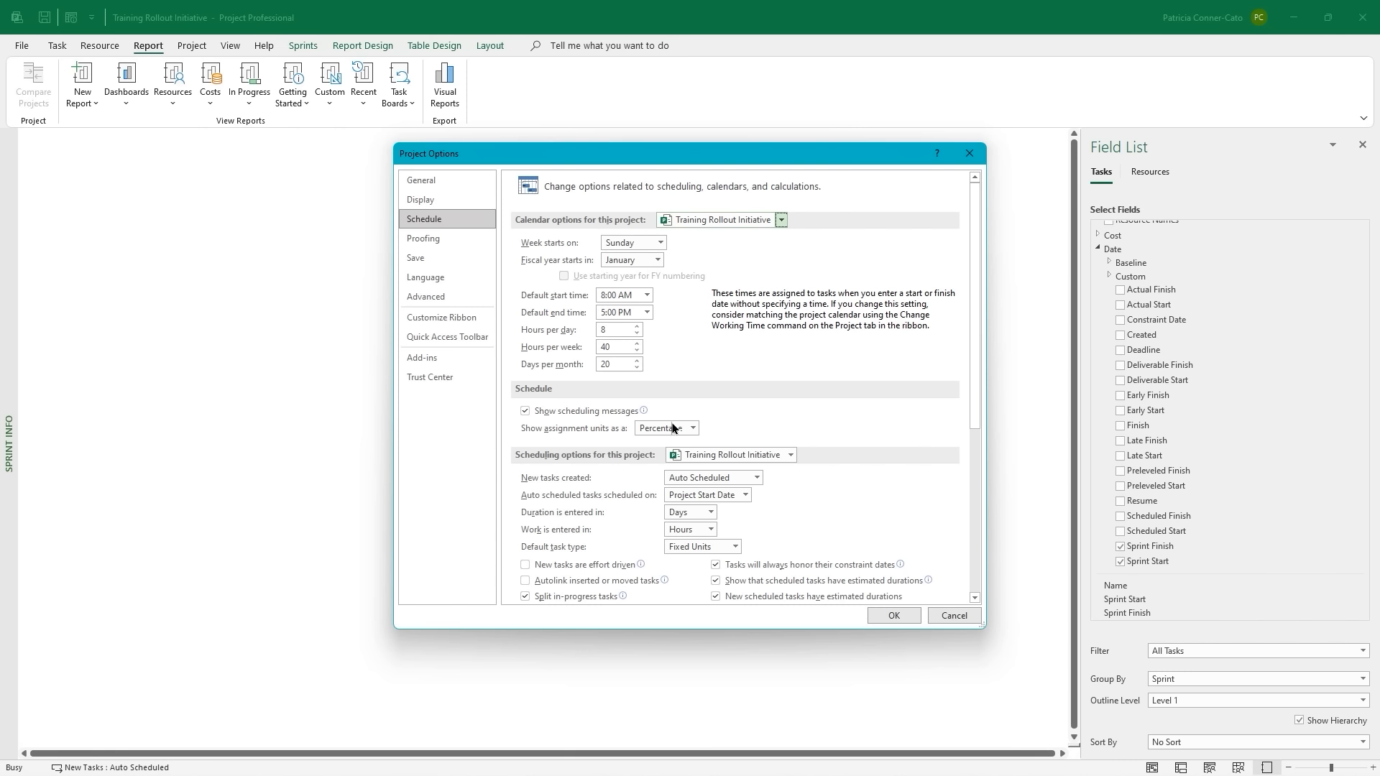
Examine the New tasks created choices in the scheduling options for All New Projects, and return the scope to Training Rollout Initiative.
scroll(591, 473, down, 3)
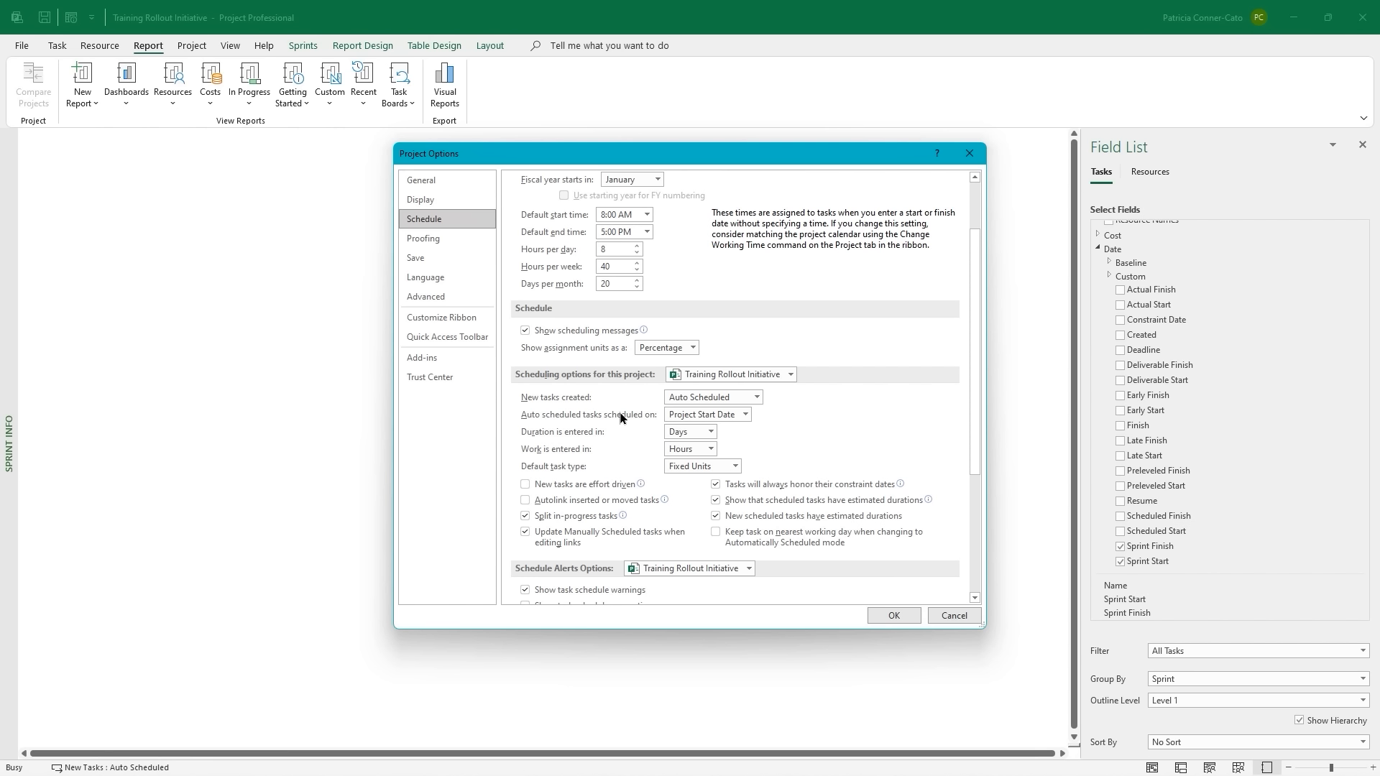
click(791, 374)
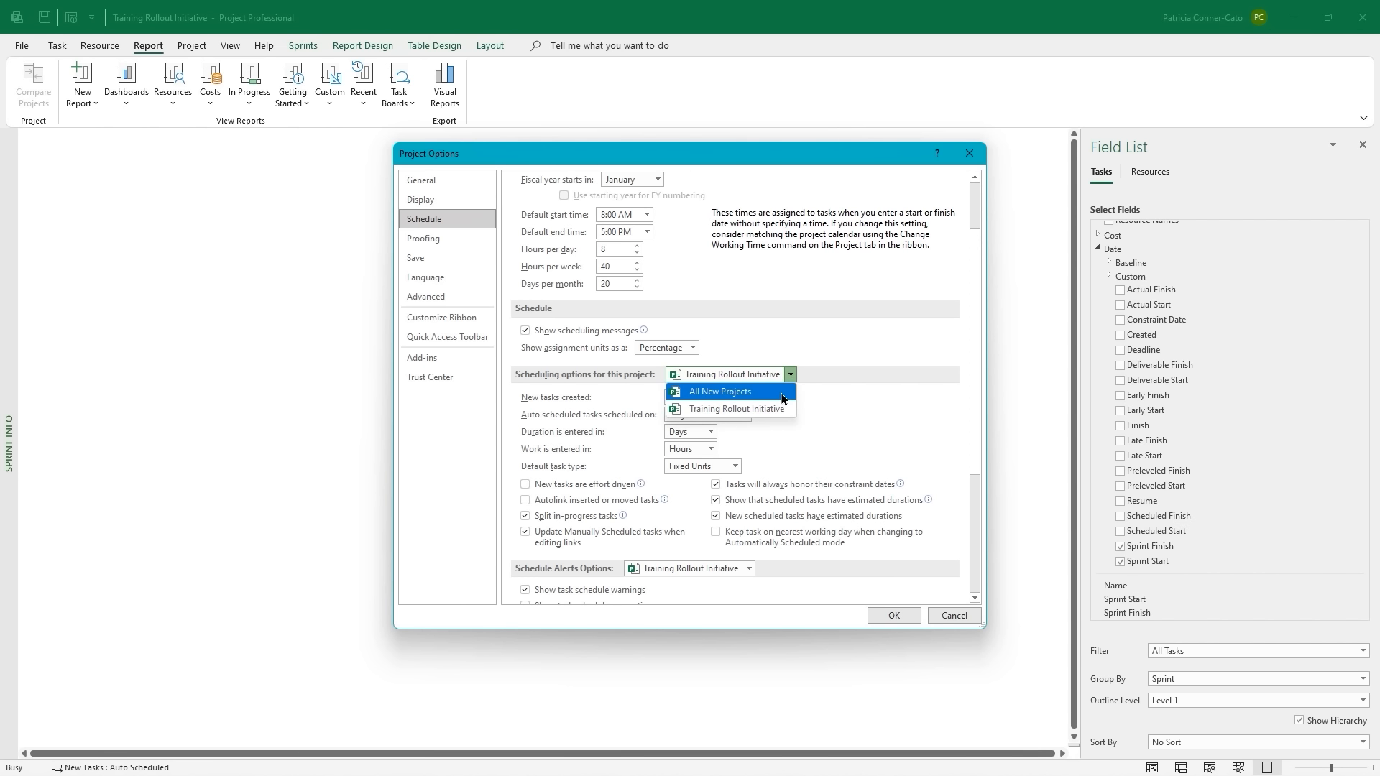
click(767, 396)
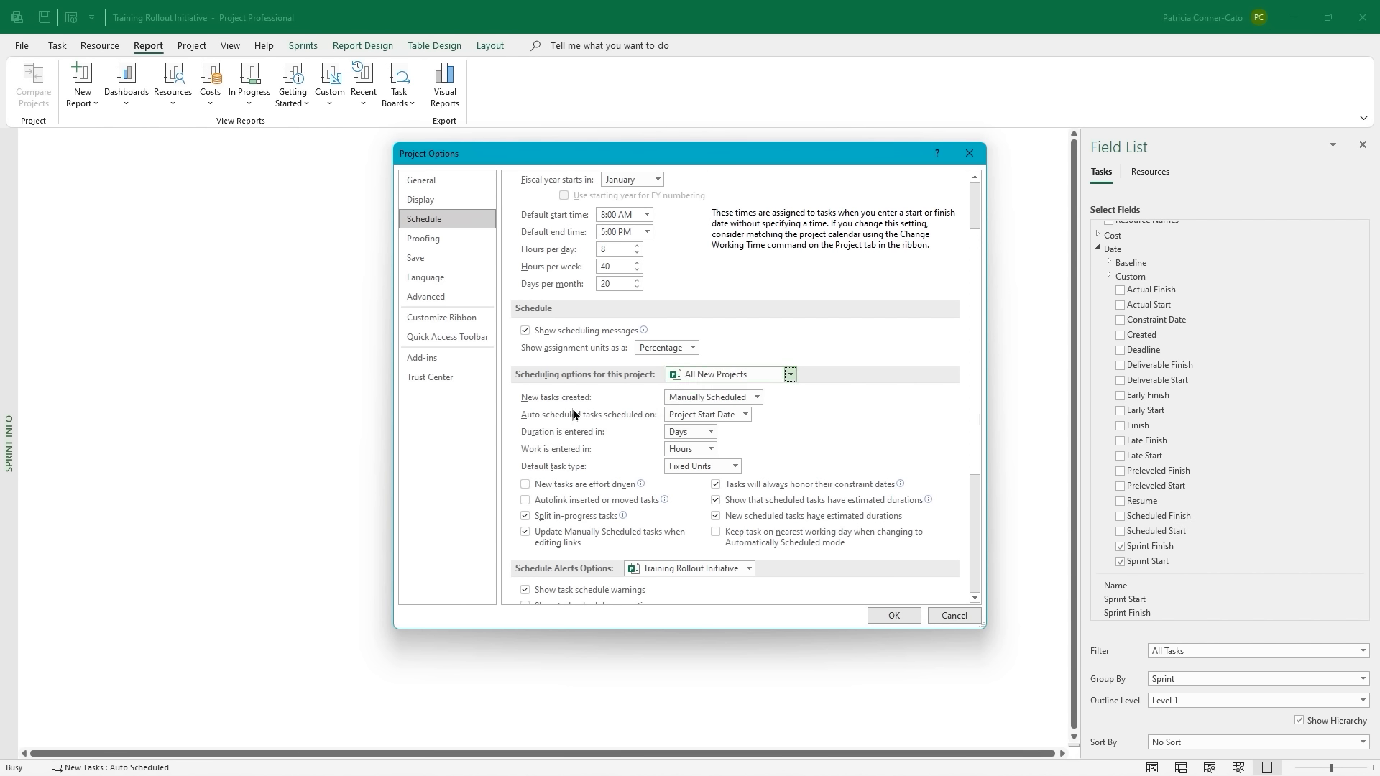
click(759, 398)
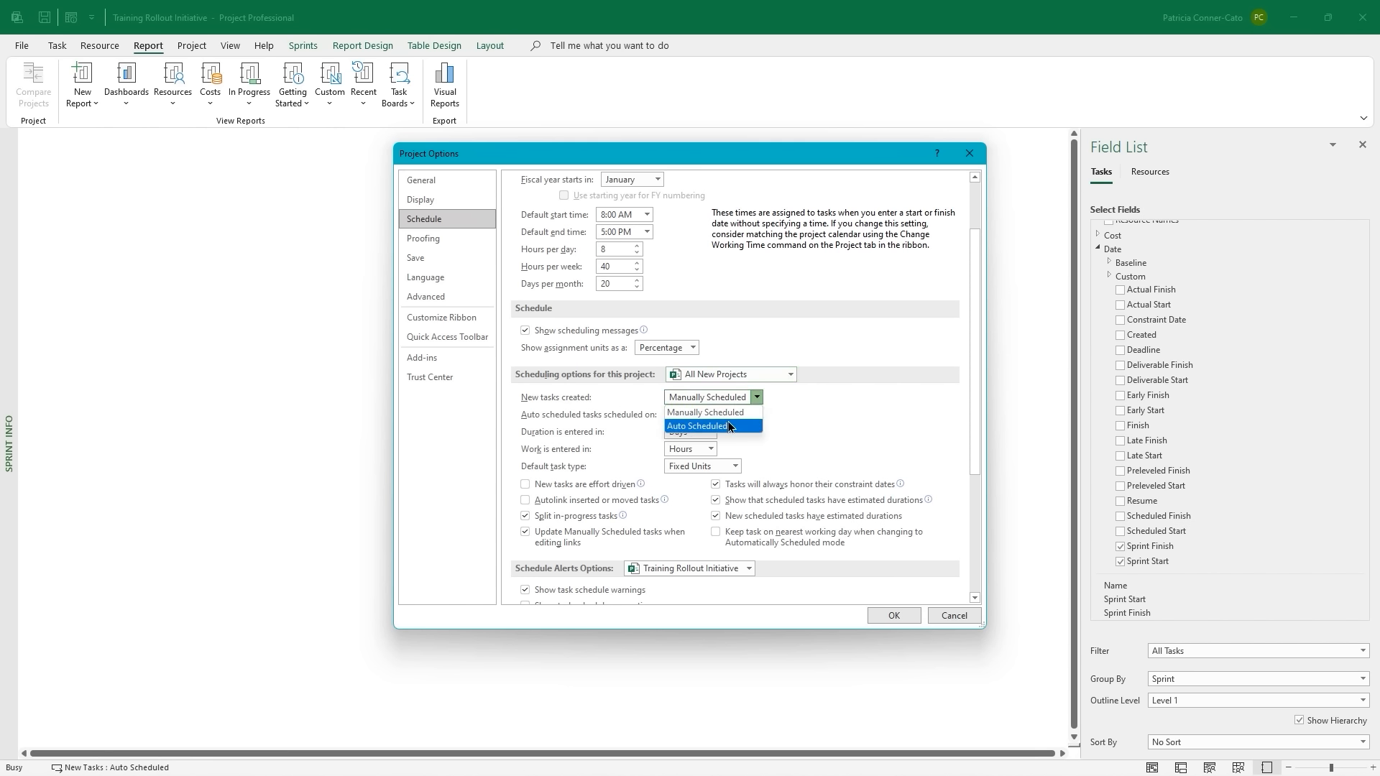
click(787, 389)
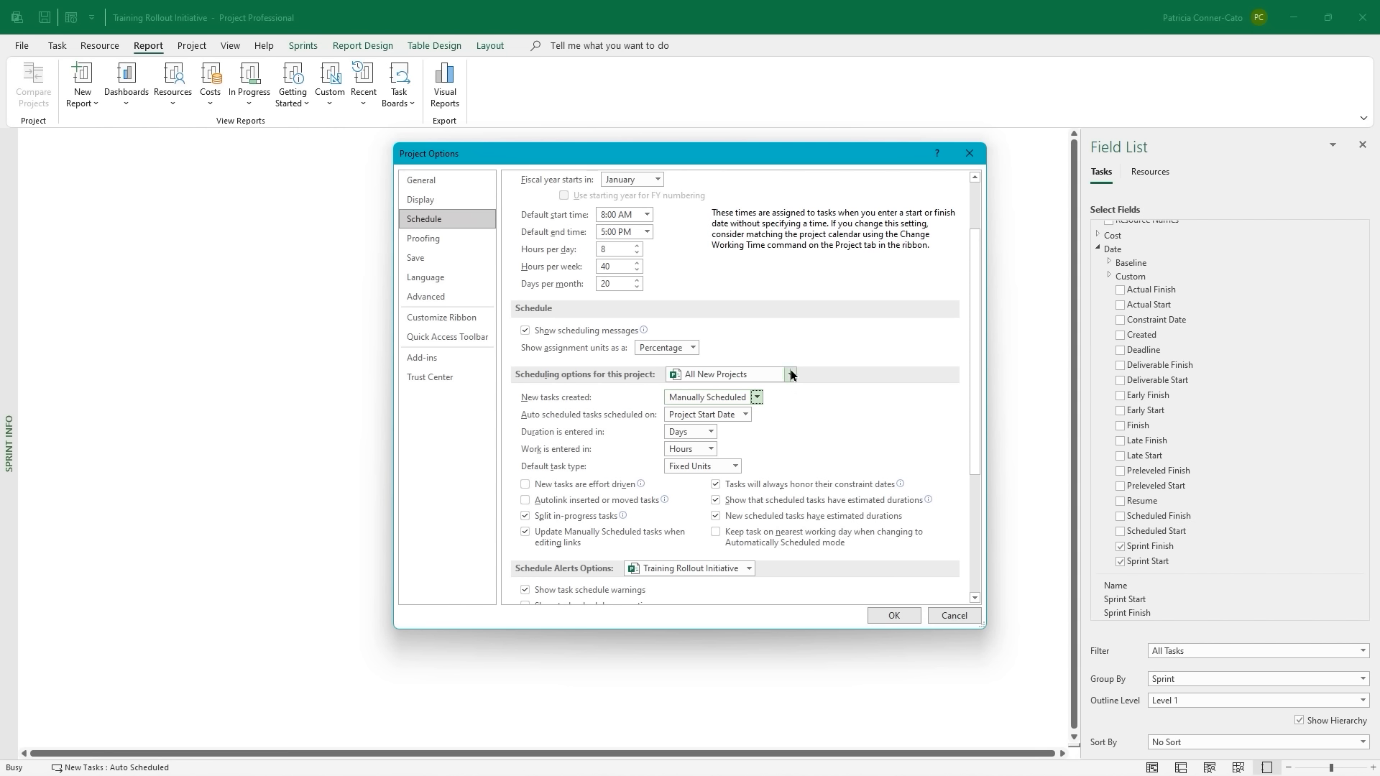
click(791, 374)
click(788, 408)
Review the remaining schedule options down to the calculation settings, and open the options for how projects are saved.
scroll(679, 511, down, 1)
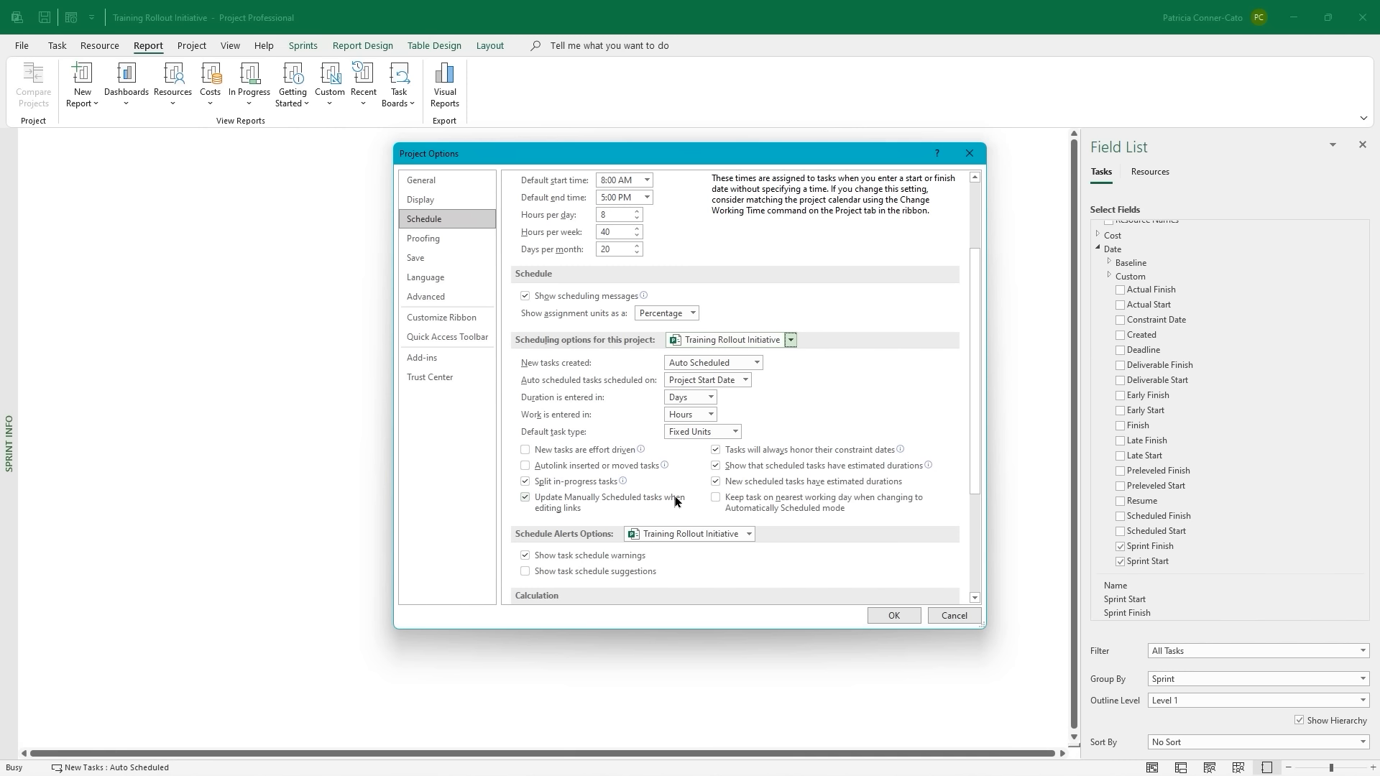
scroll(676, 502, down, 2)
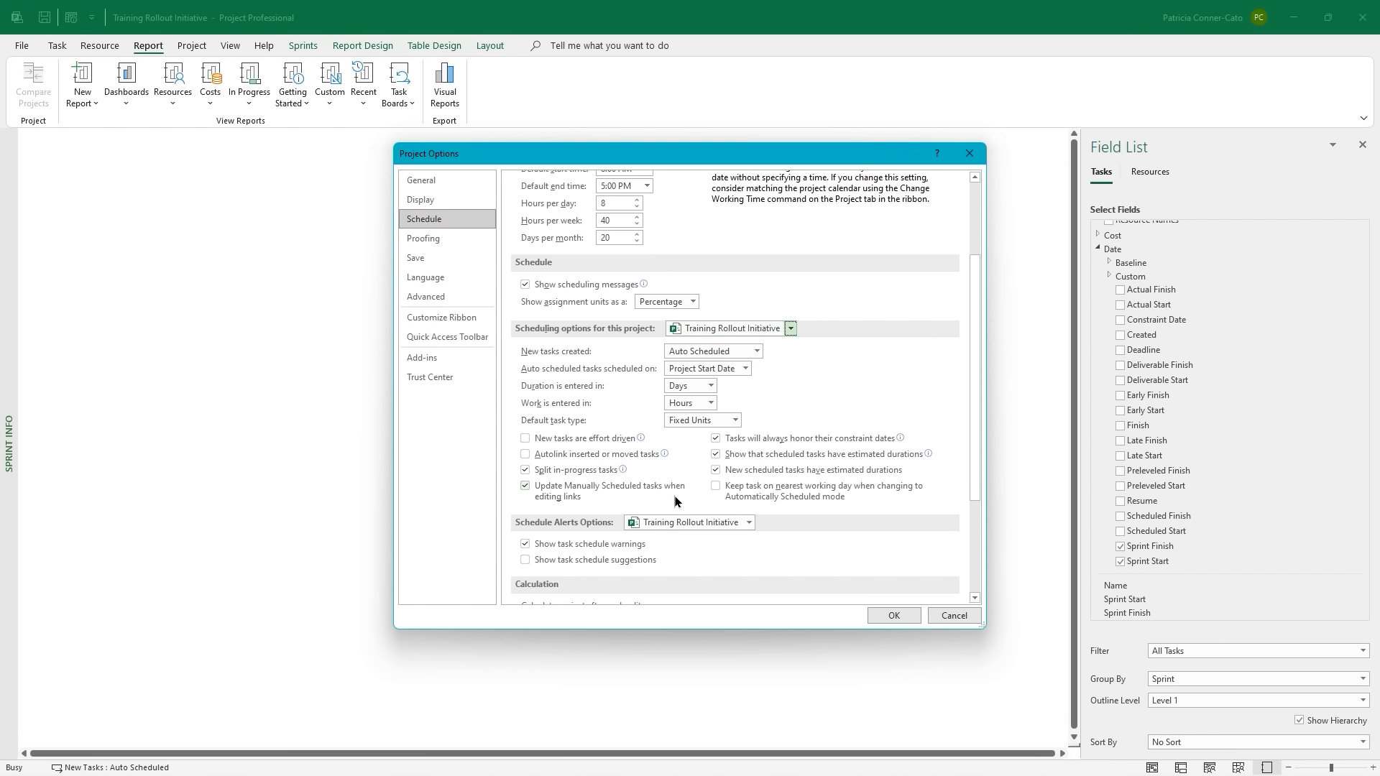
scroll(674, 501, down, 3)
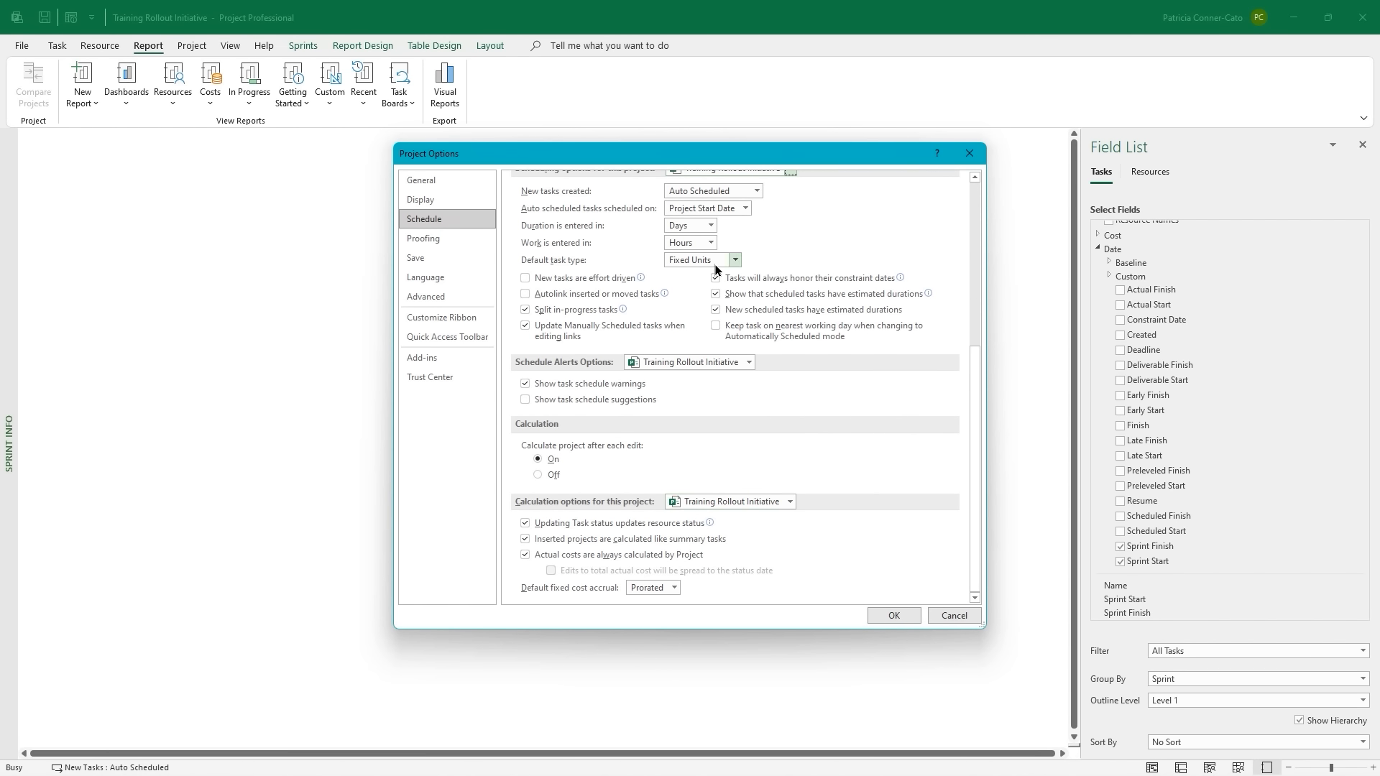
click(431, 265)
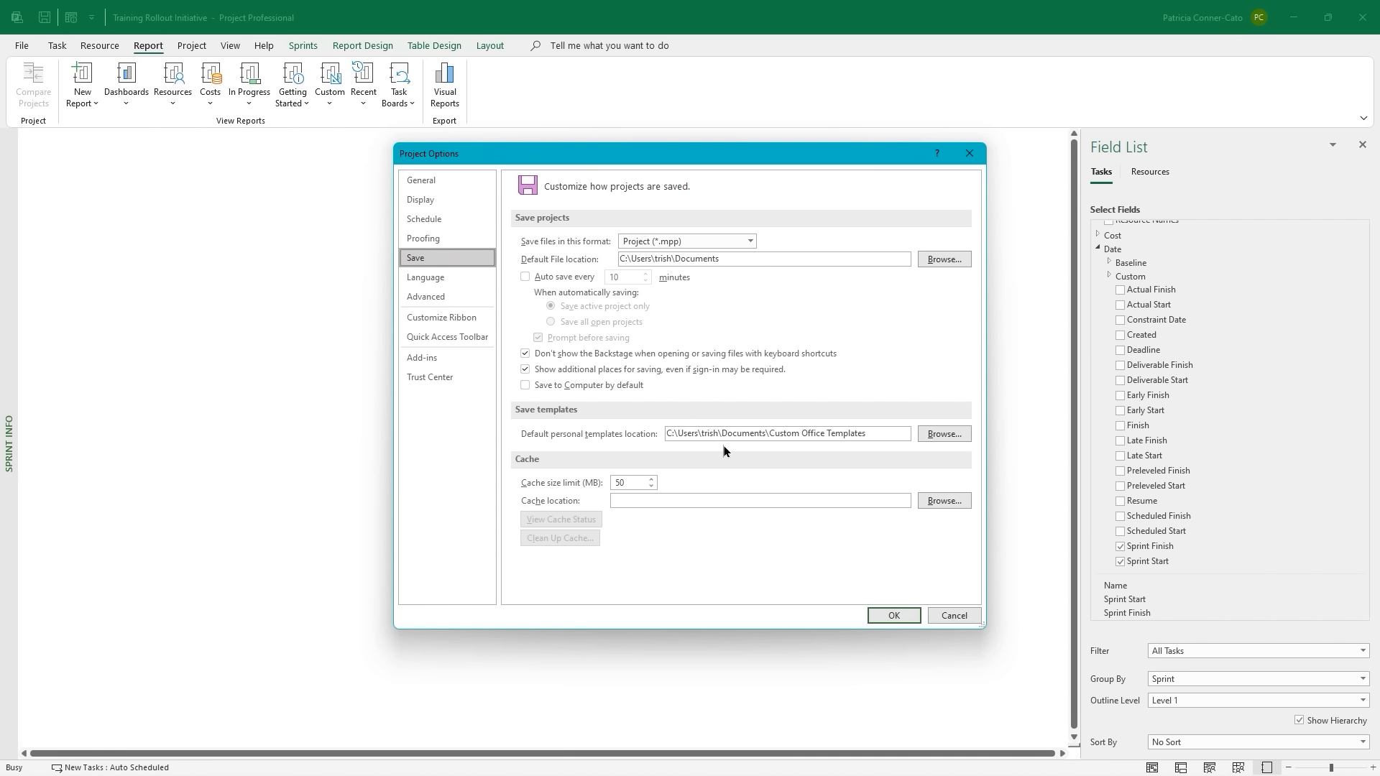
Turn on the advanced option Prompt for project info for new projects.
click(431, 297)
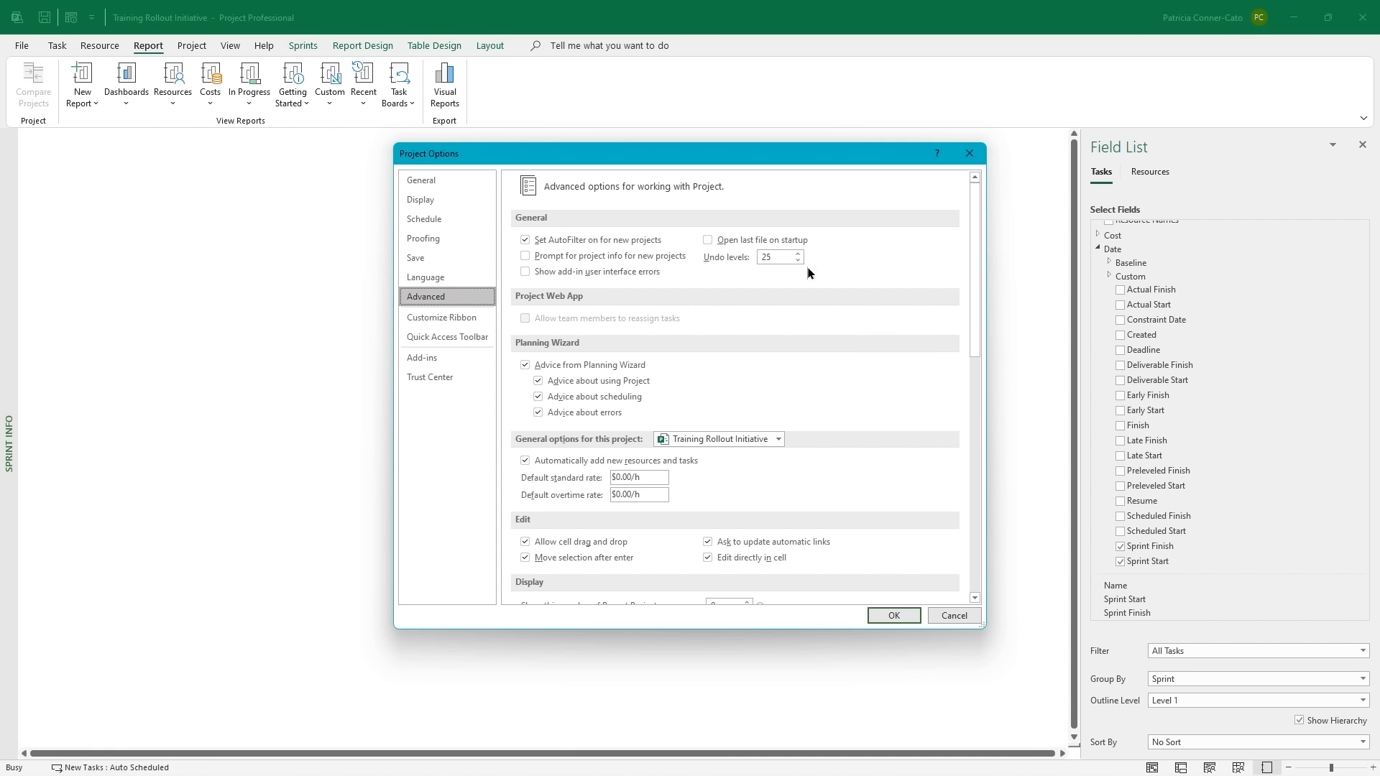
click(532, 259)
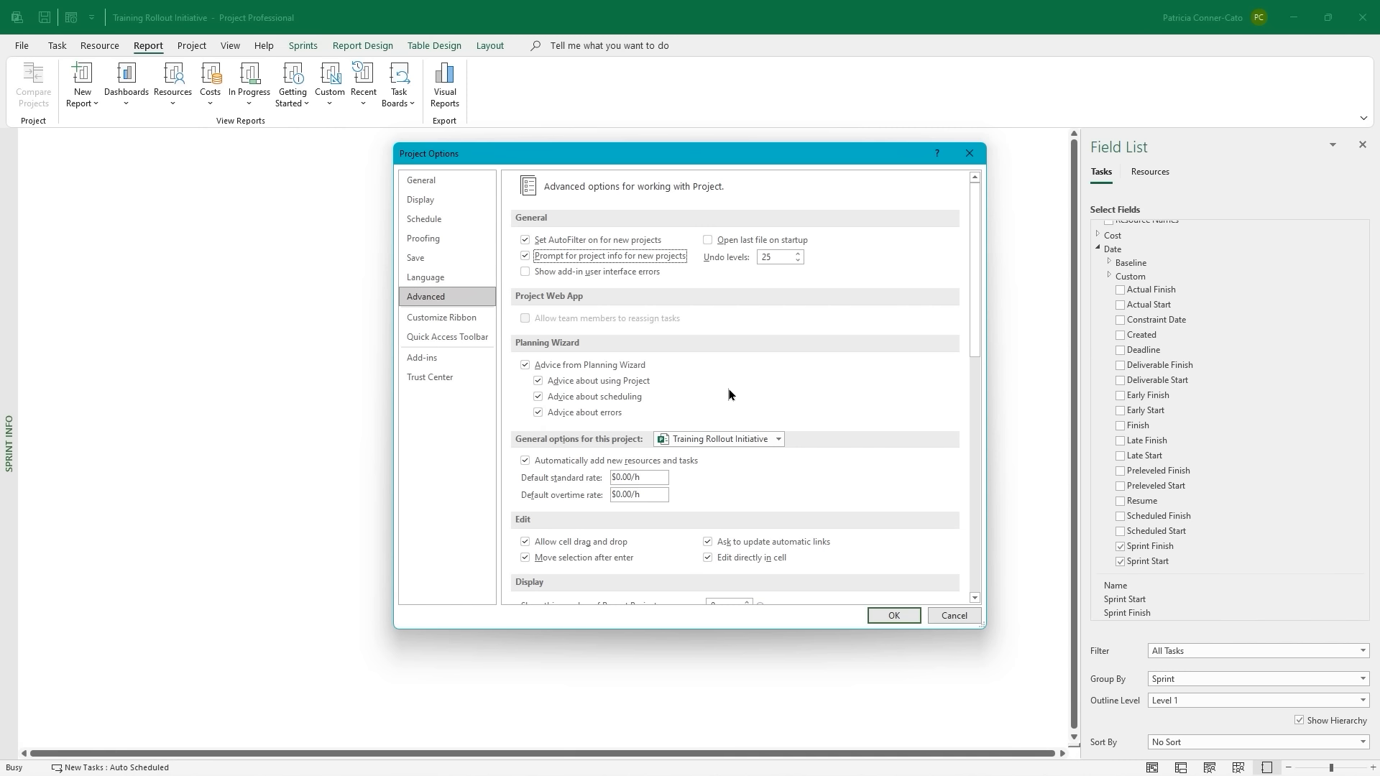
Review the advanced options down to the project's display options and examine the label choices for Days.
scroll(728, 394, down, 1)
scroll(728, 394, down, 5)
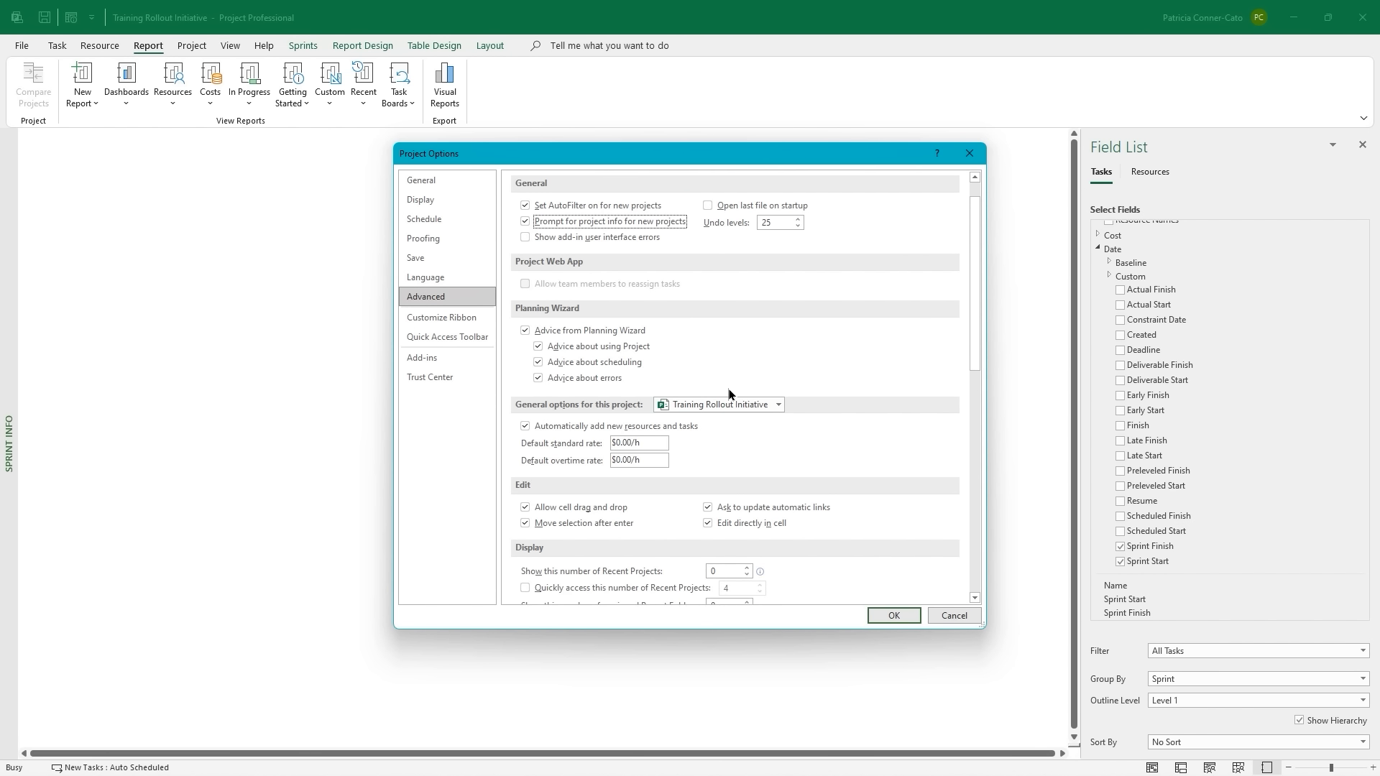
scroll(729, 394, down, 2)
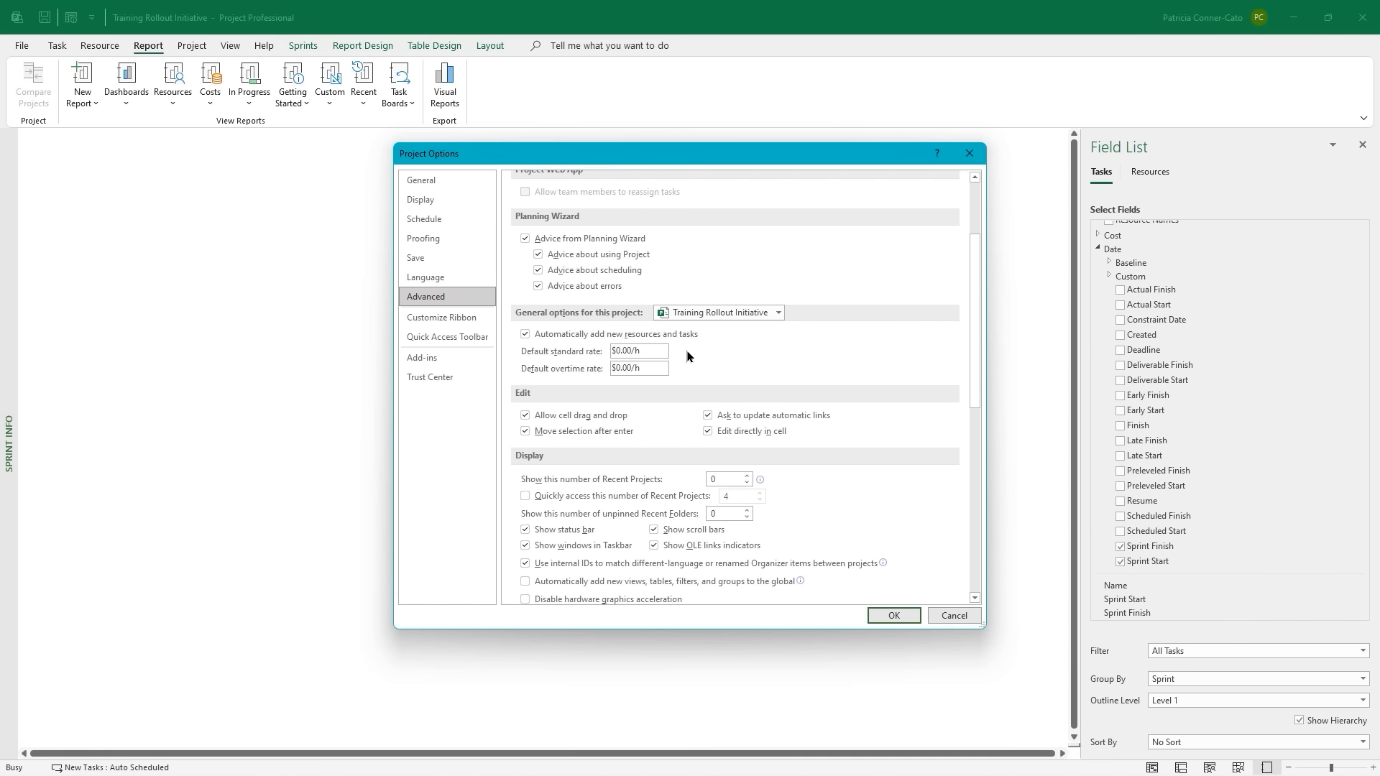
scroll(687, 352, down, 4)
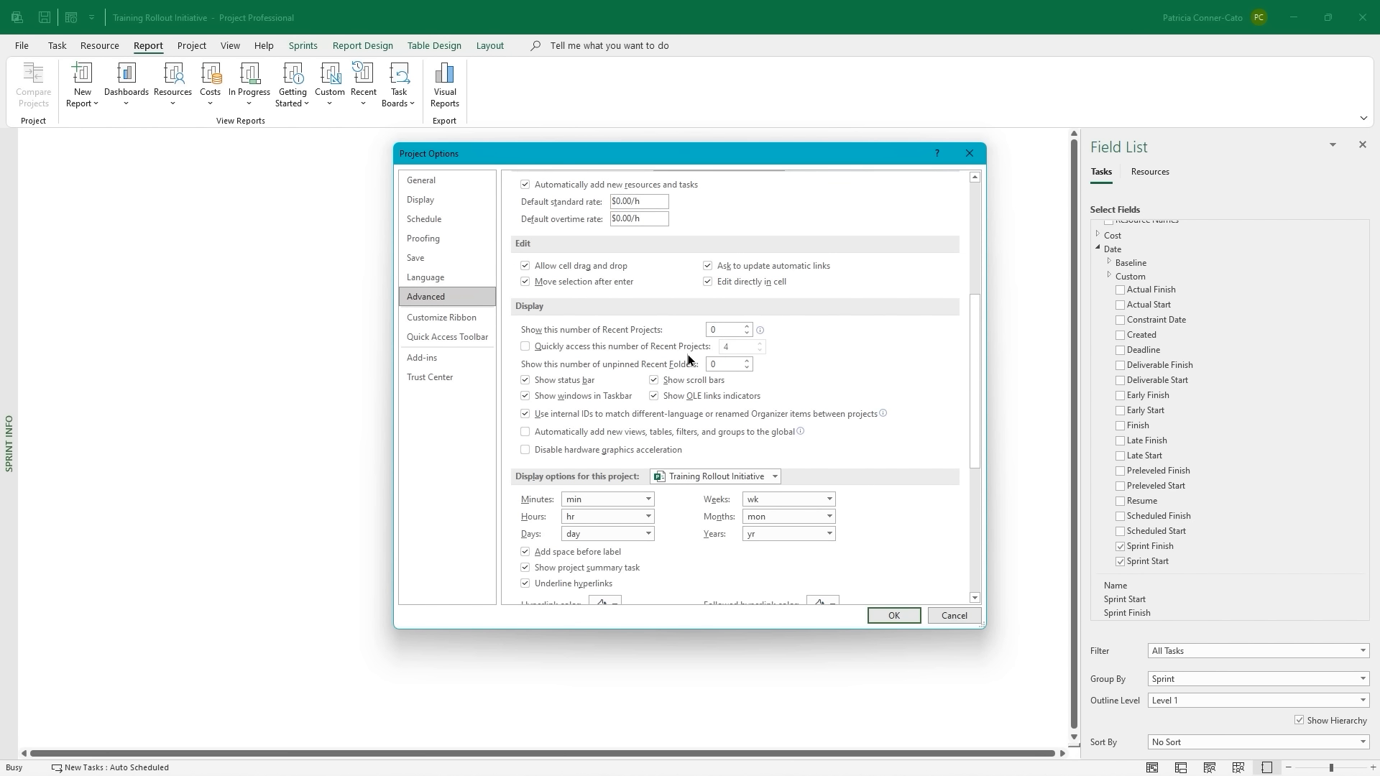
scroll(687, 360, down, 4)
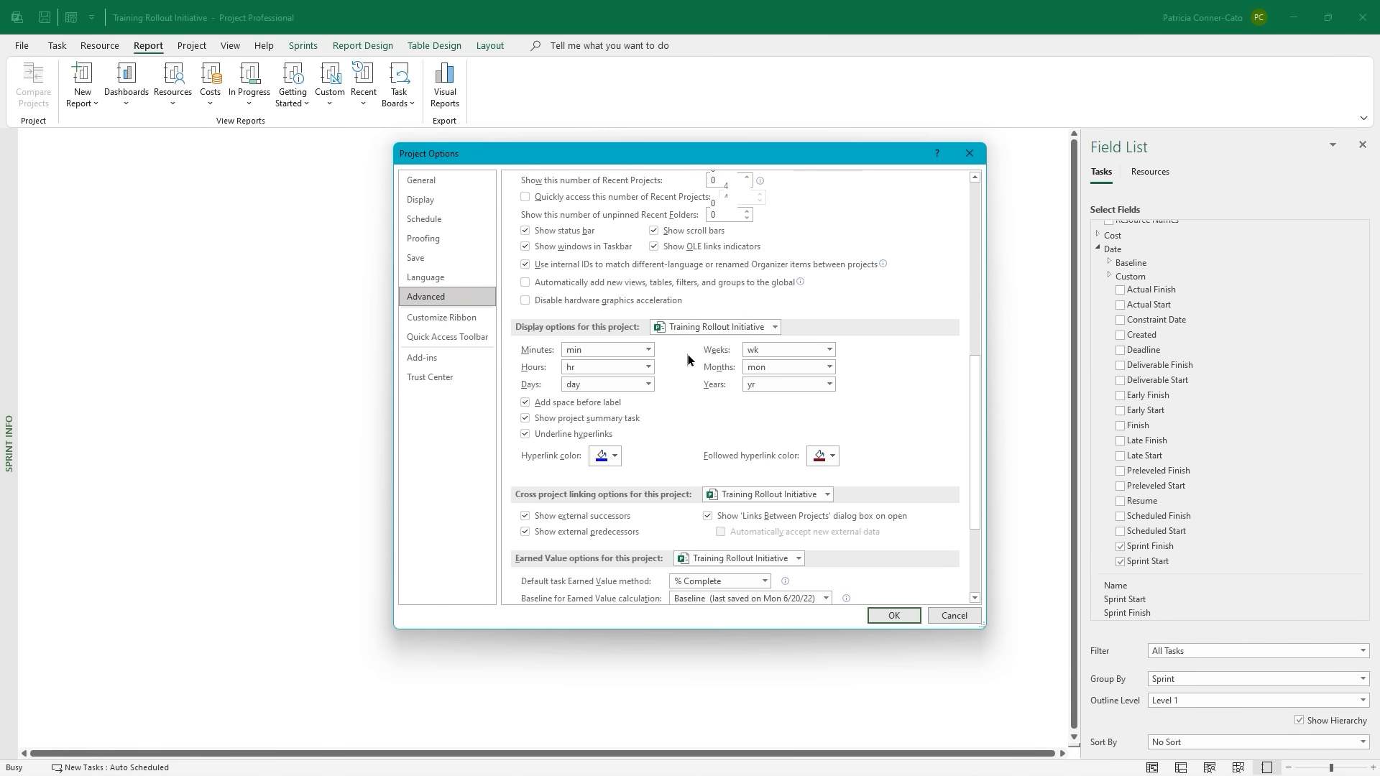
scroll(687, 360, down, 2)
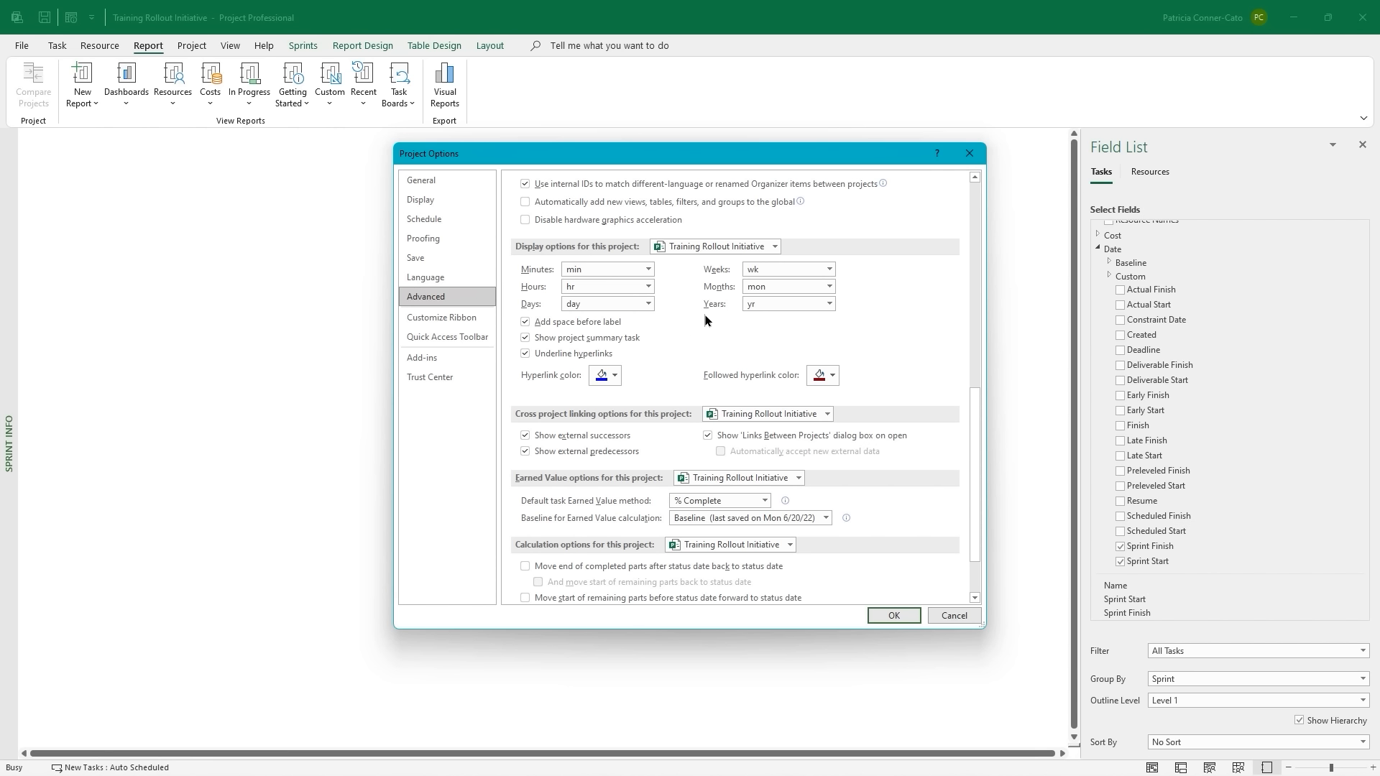
click(649, 305)
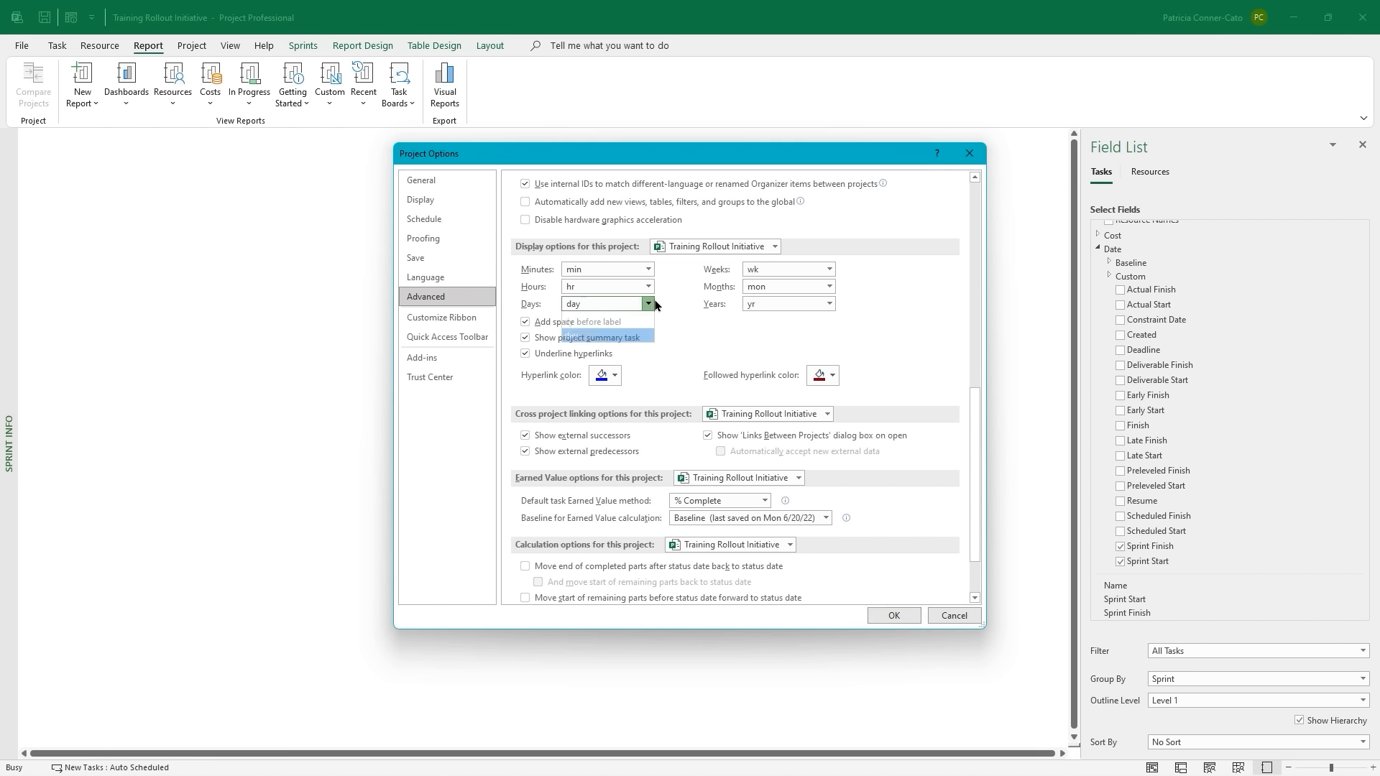
click(650, 306)
click(649, 305)
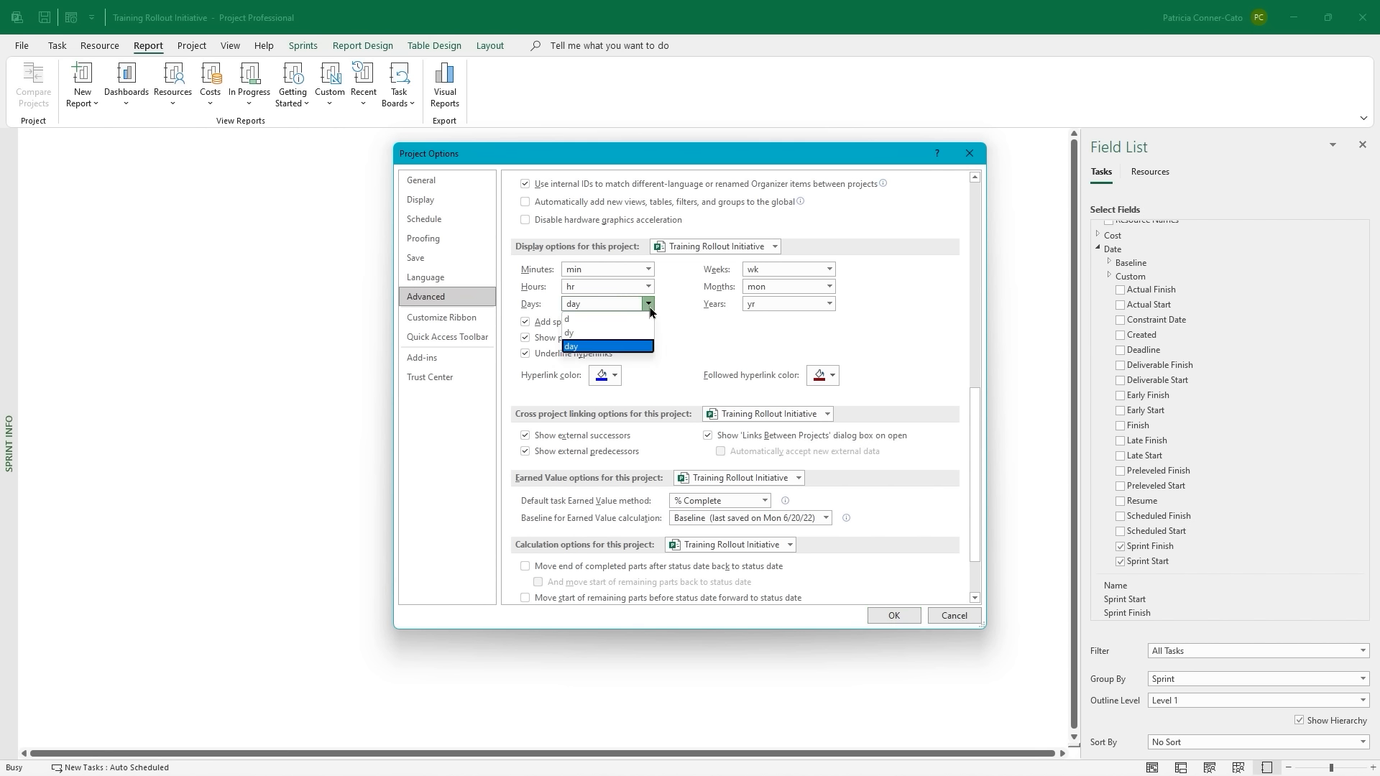
click(650, 306)
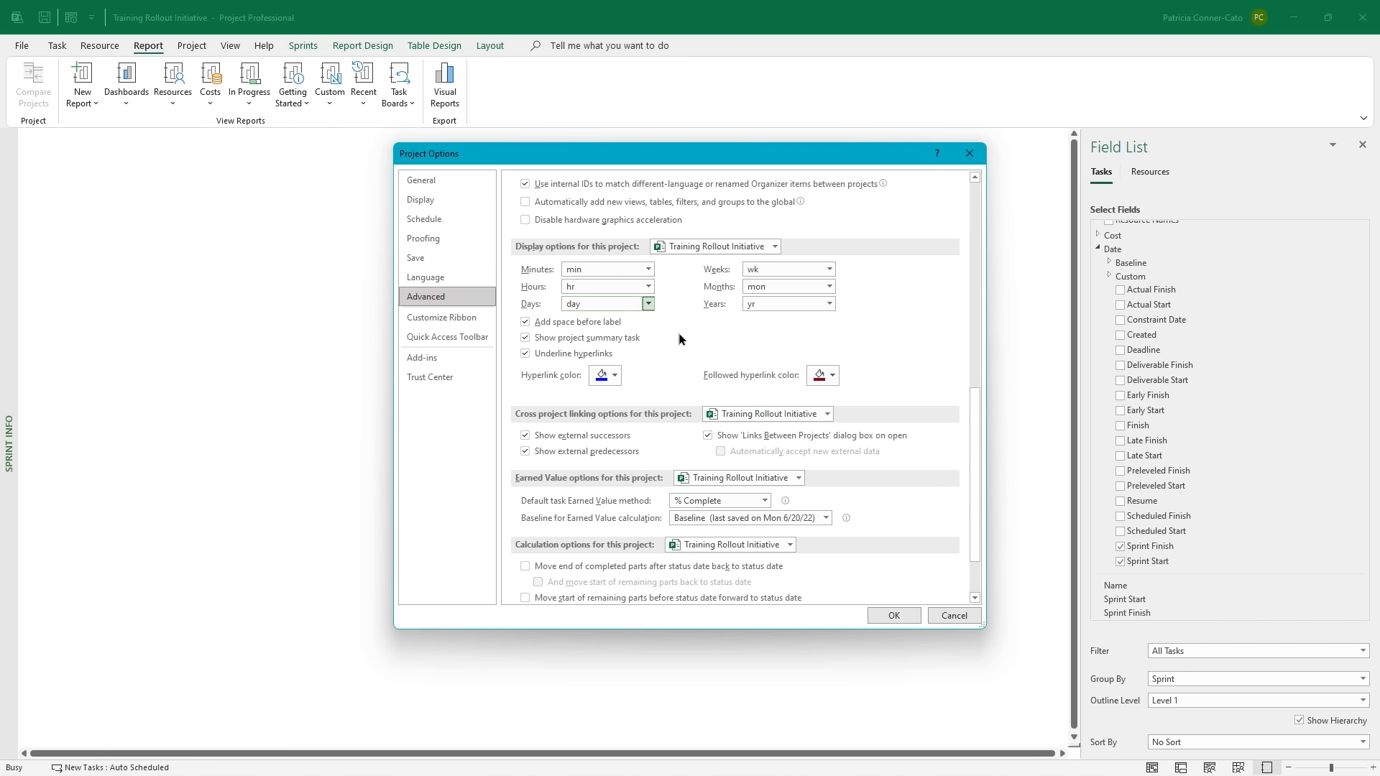
Check the Show project summary task setting for All New Projects, and return the display options scope to Training Rollout Initiative.
scroll(678, 331, down, 2)
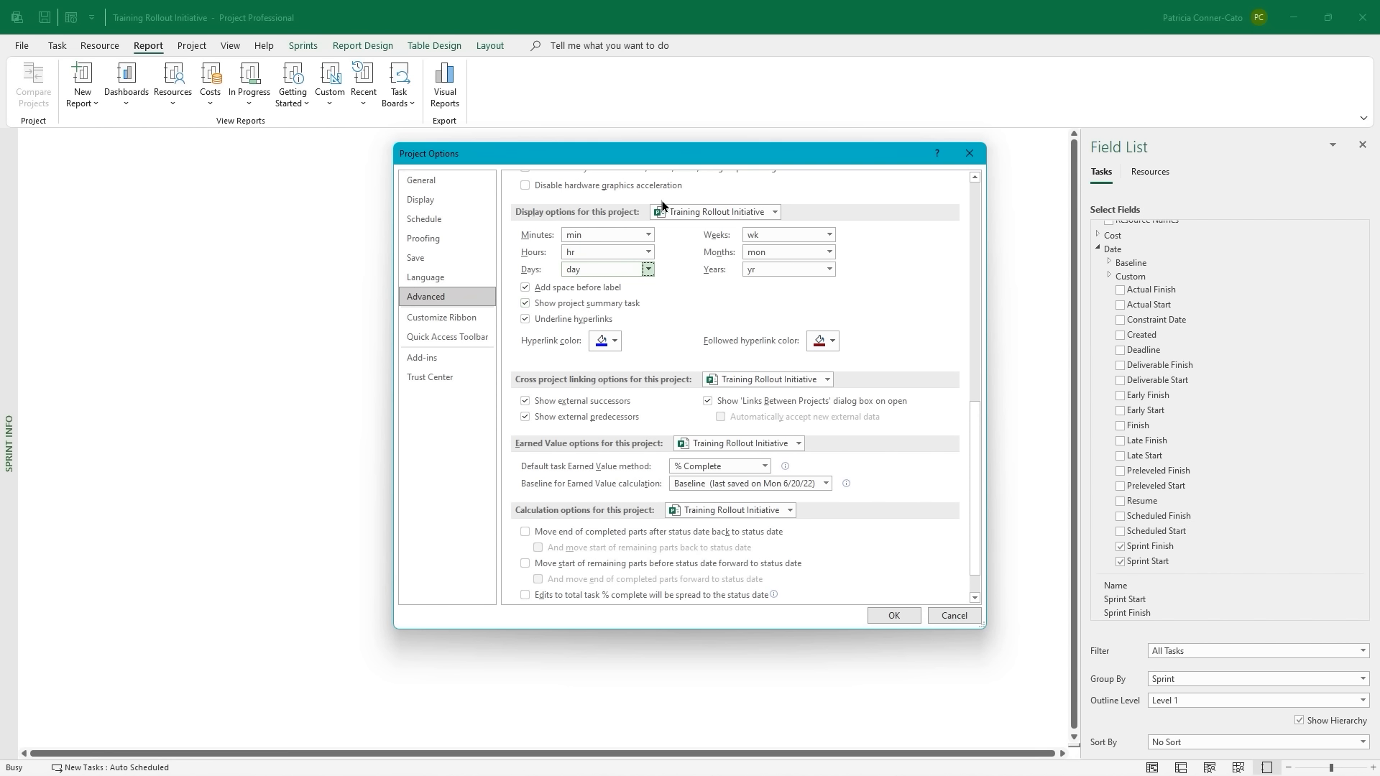
click(770, 214)
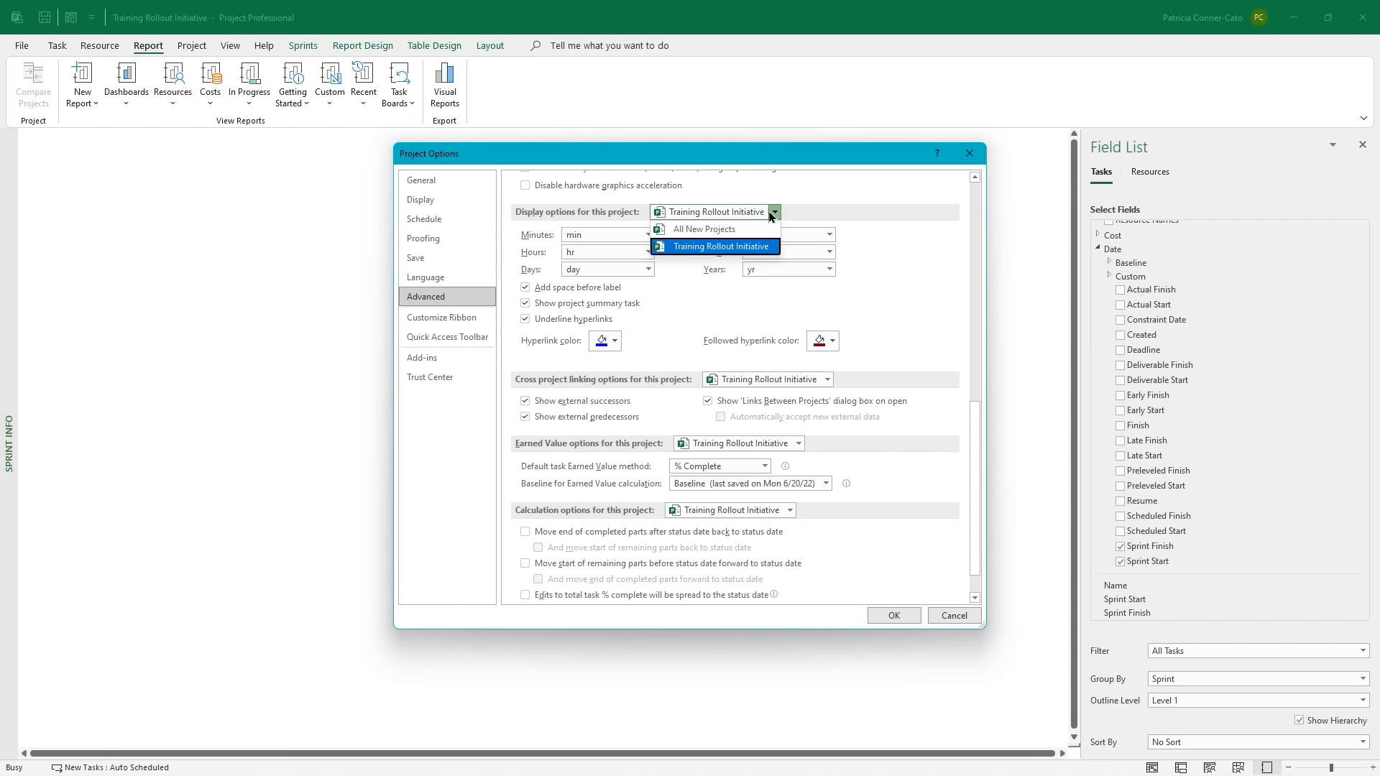
click(747, 231)
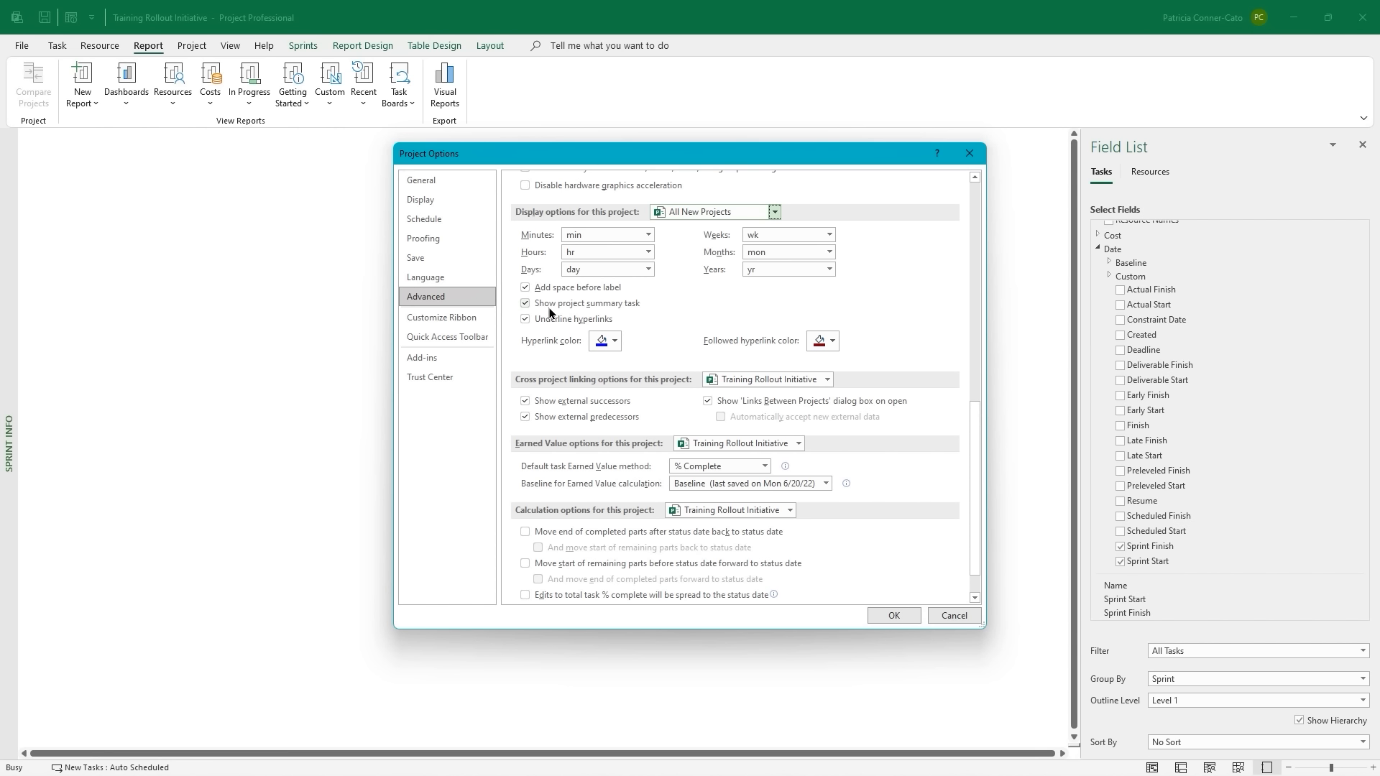
click(525, 304)
click(526, 304)
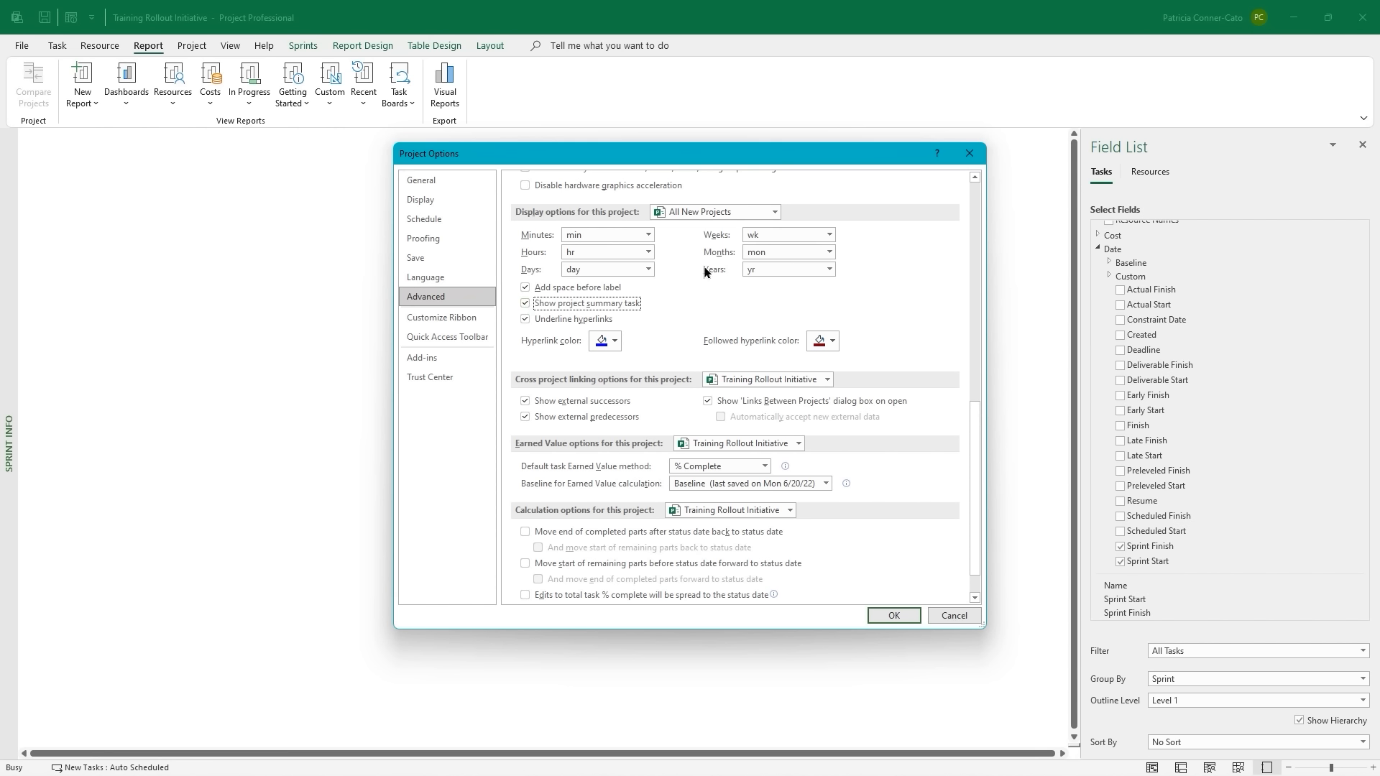
click(775, 213)
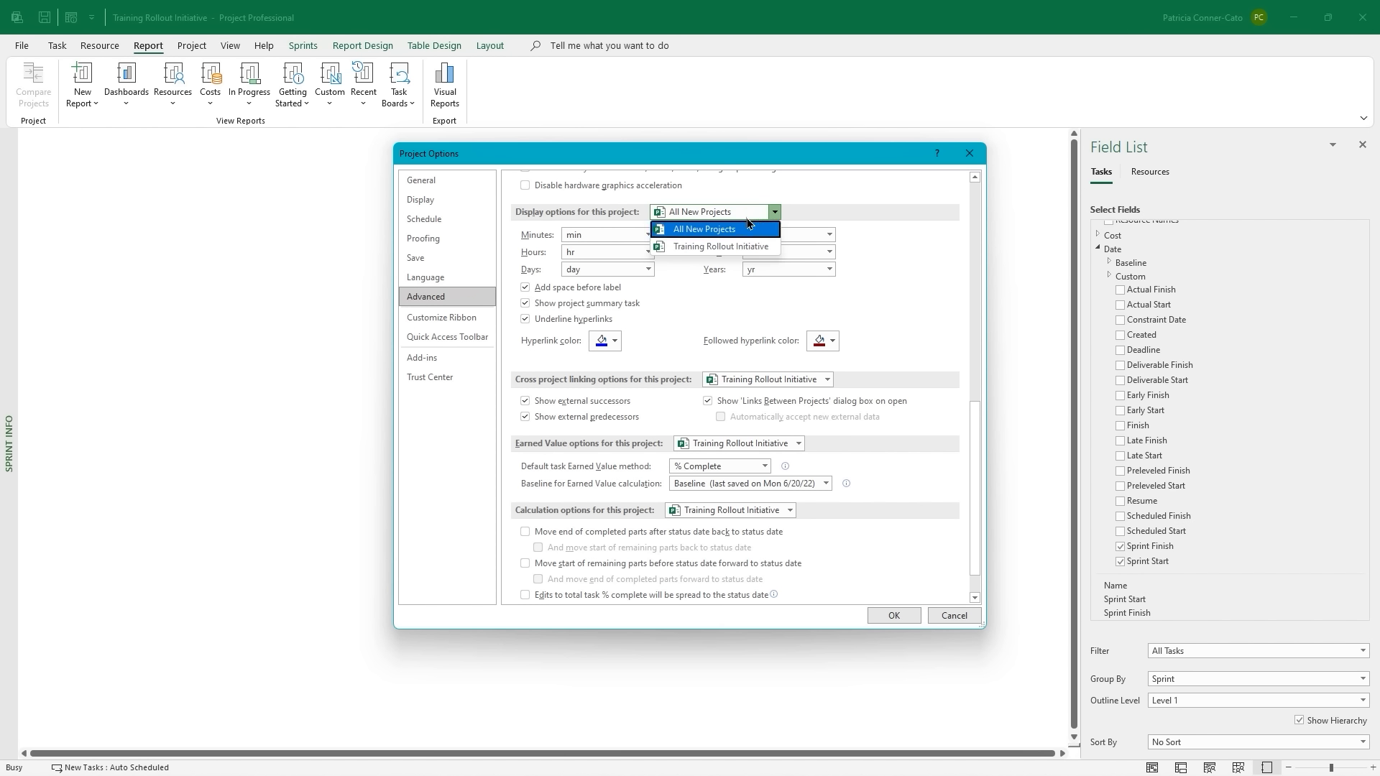
click(724, 250)
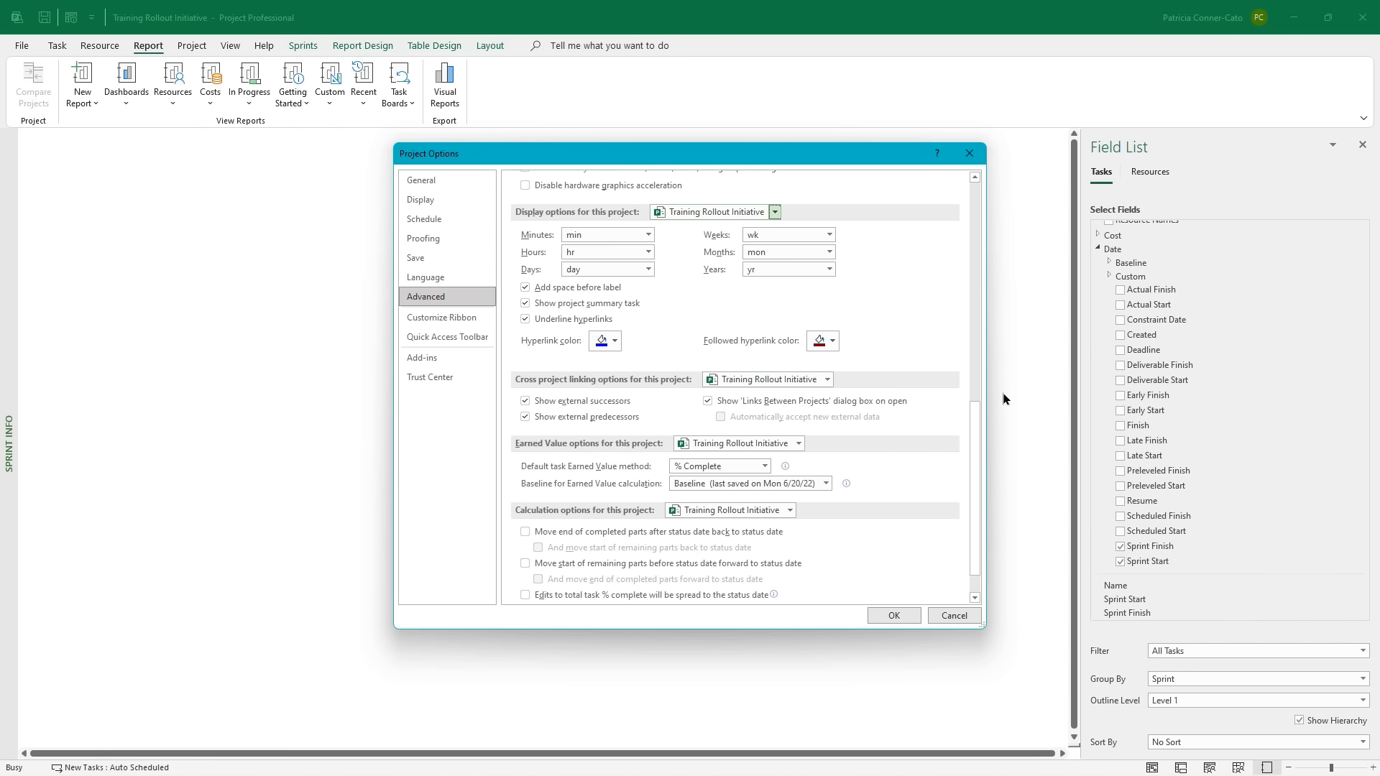
scroll(952, 448, down, 1)
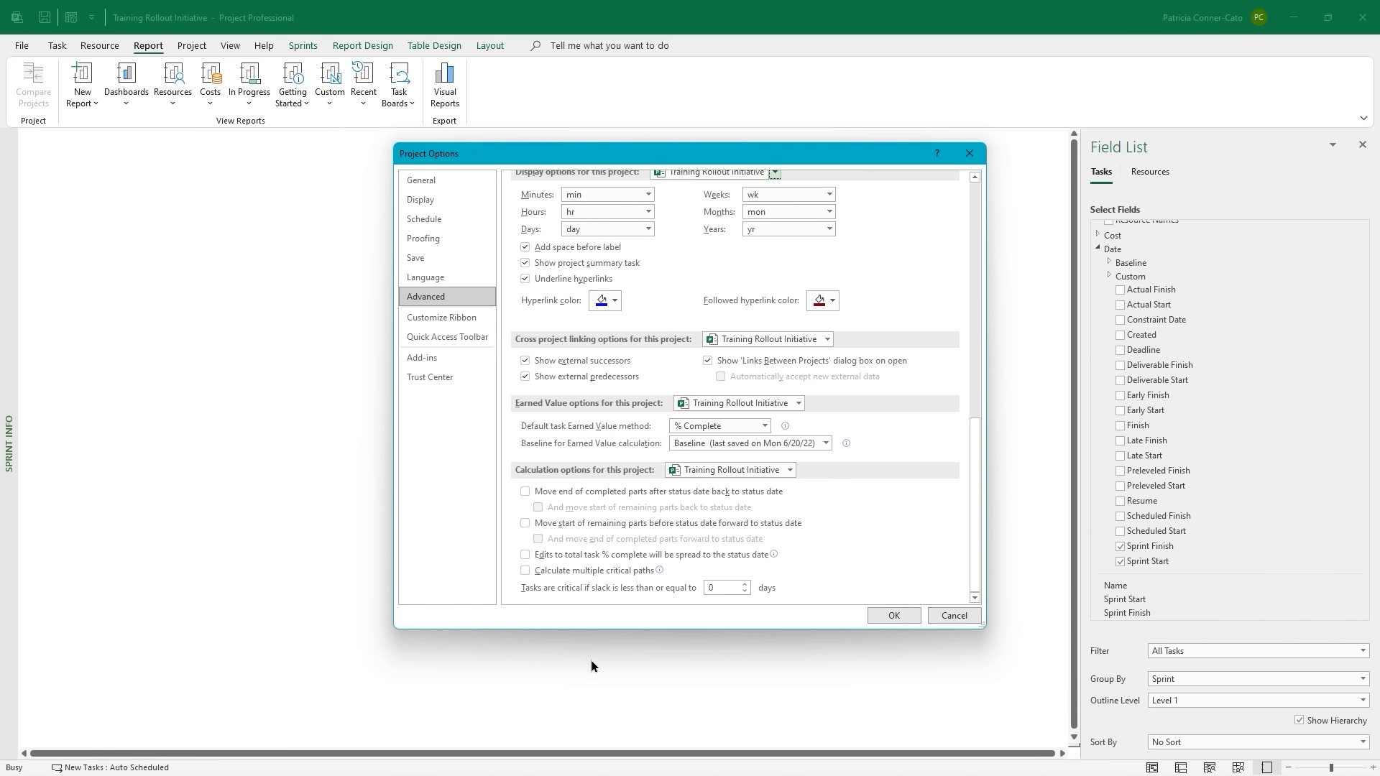
Accept the Project options and switch from the Sprint Info report to the Gantt Chart view.
click(895, 618)
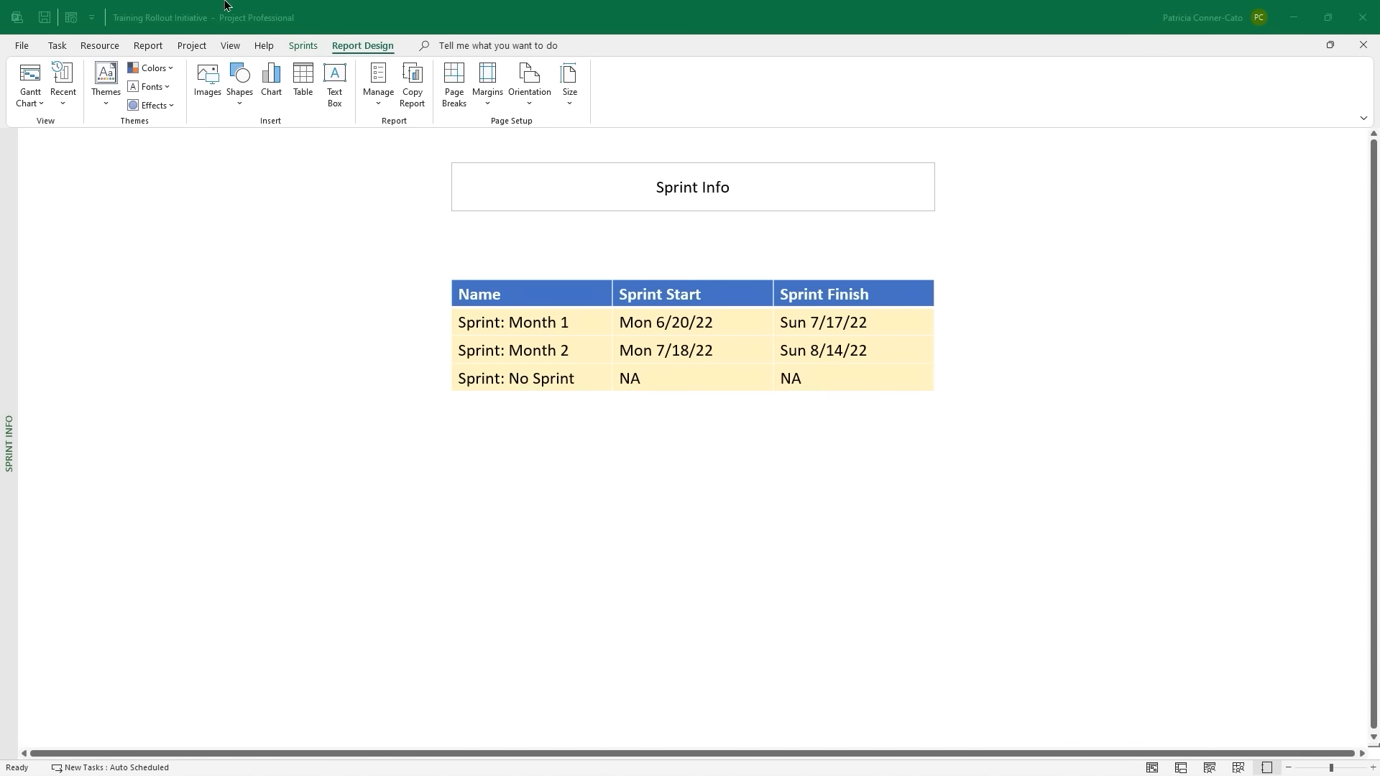
click(225, 4)
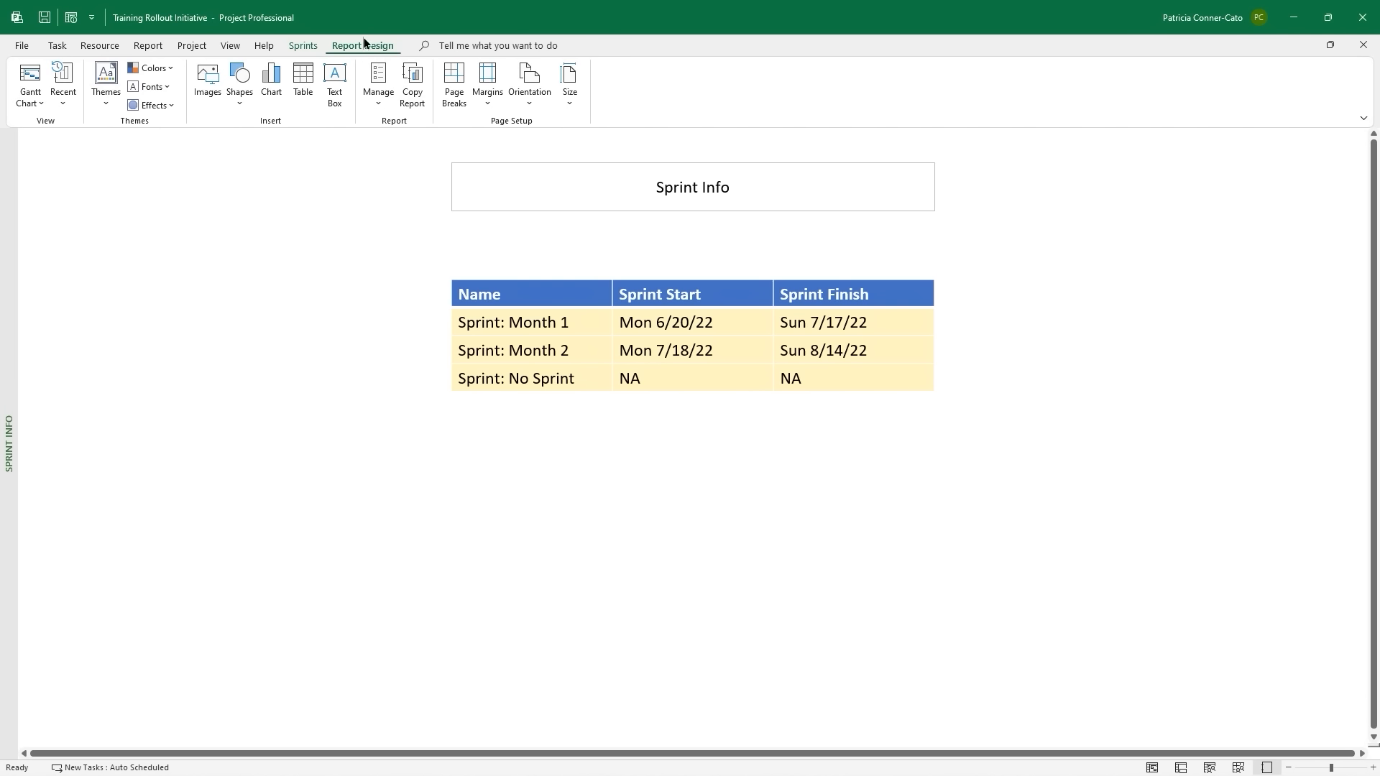
click(30, 75)
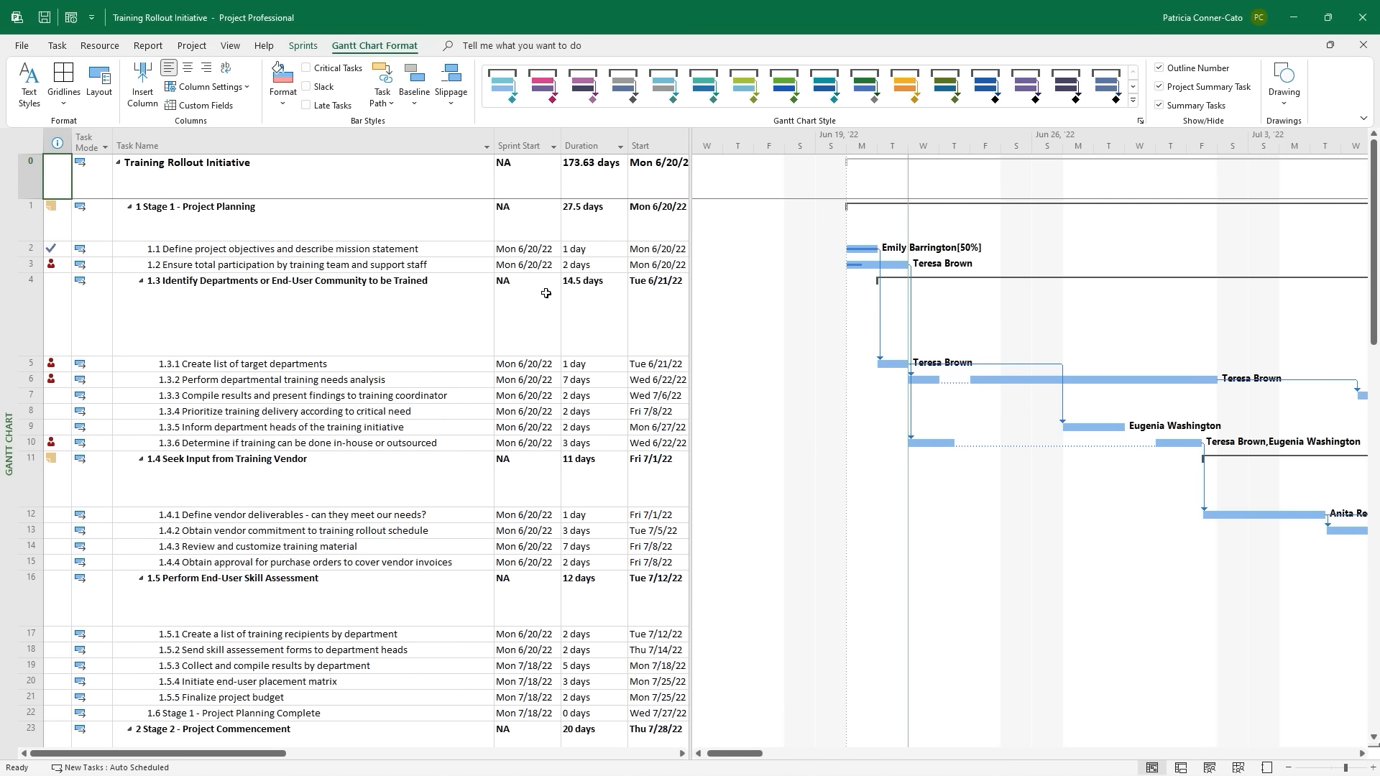
Export the project as a Project Template named Training Rollout Template in the Custom Office Templates folder.
click(21, 47)
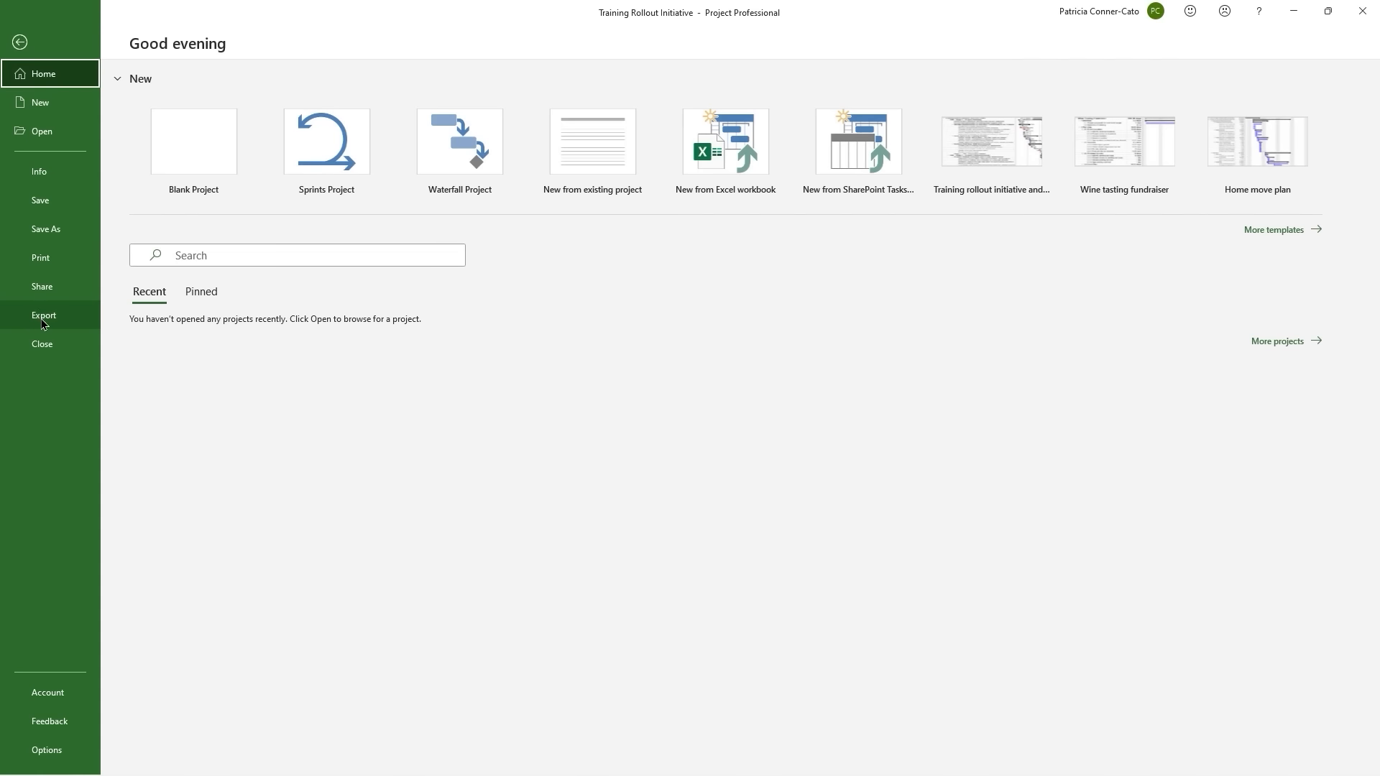
click(45, 316)
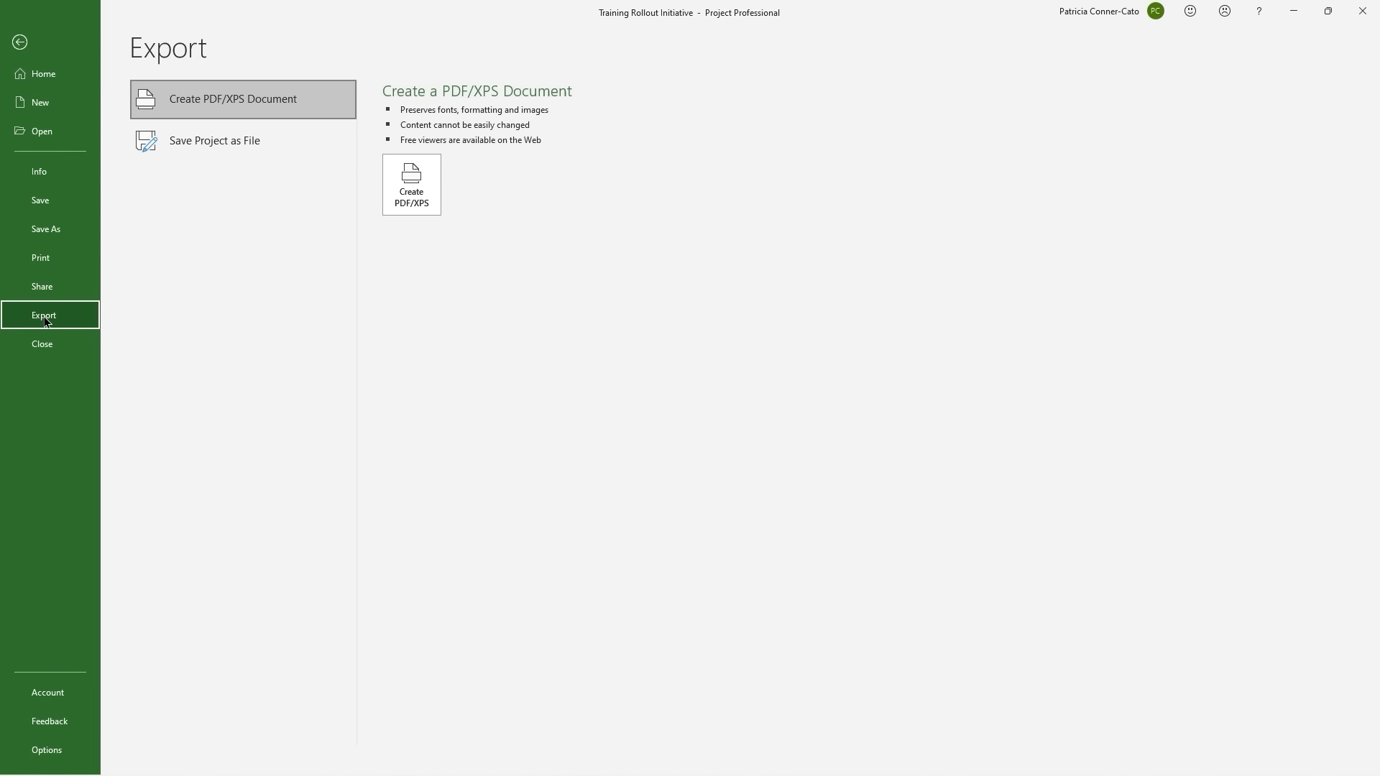
click(197, 147)
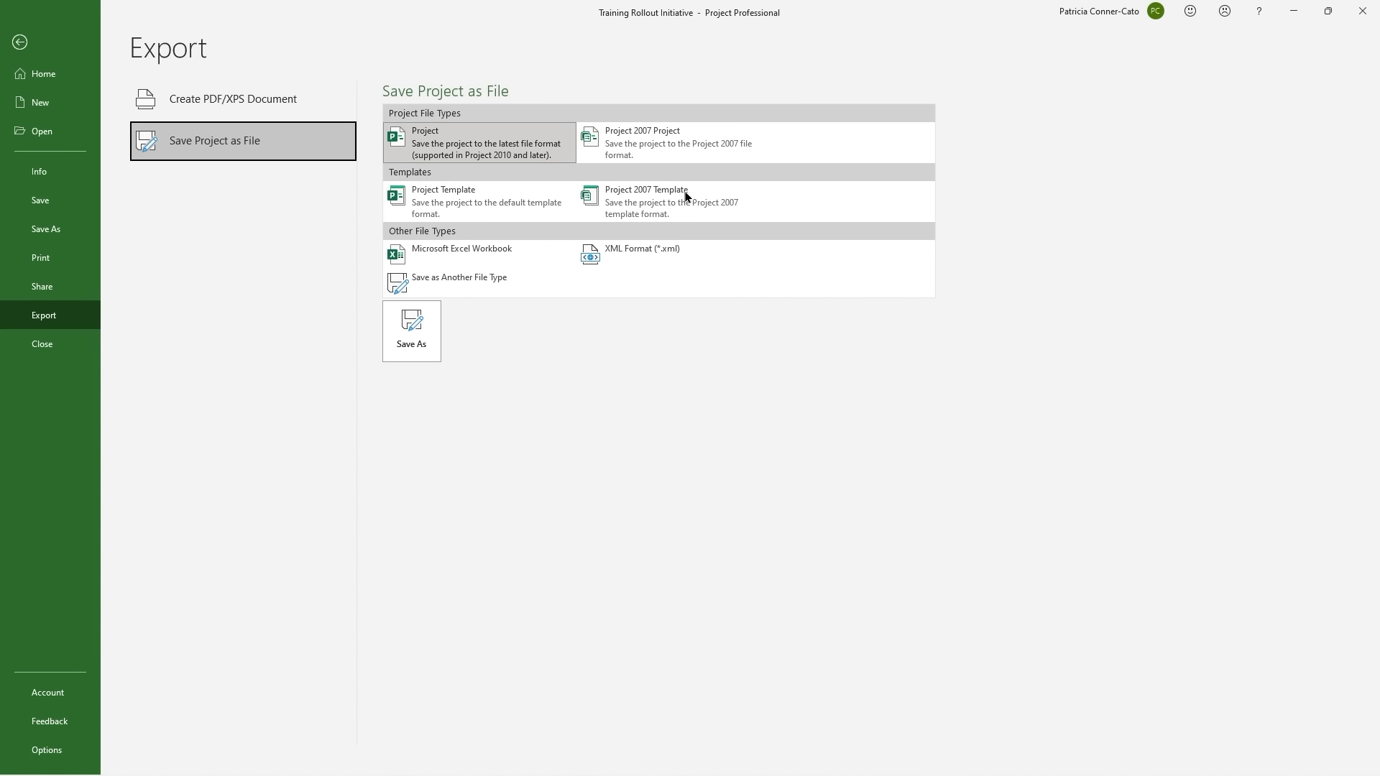
click(472, 204)
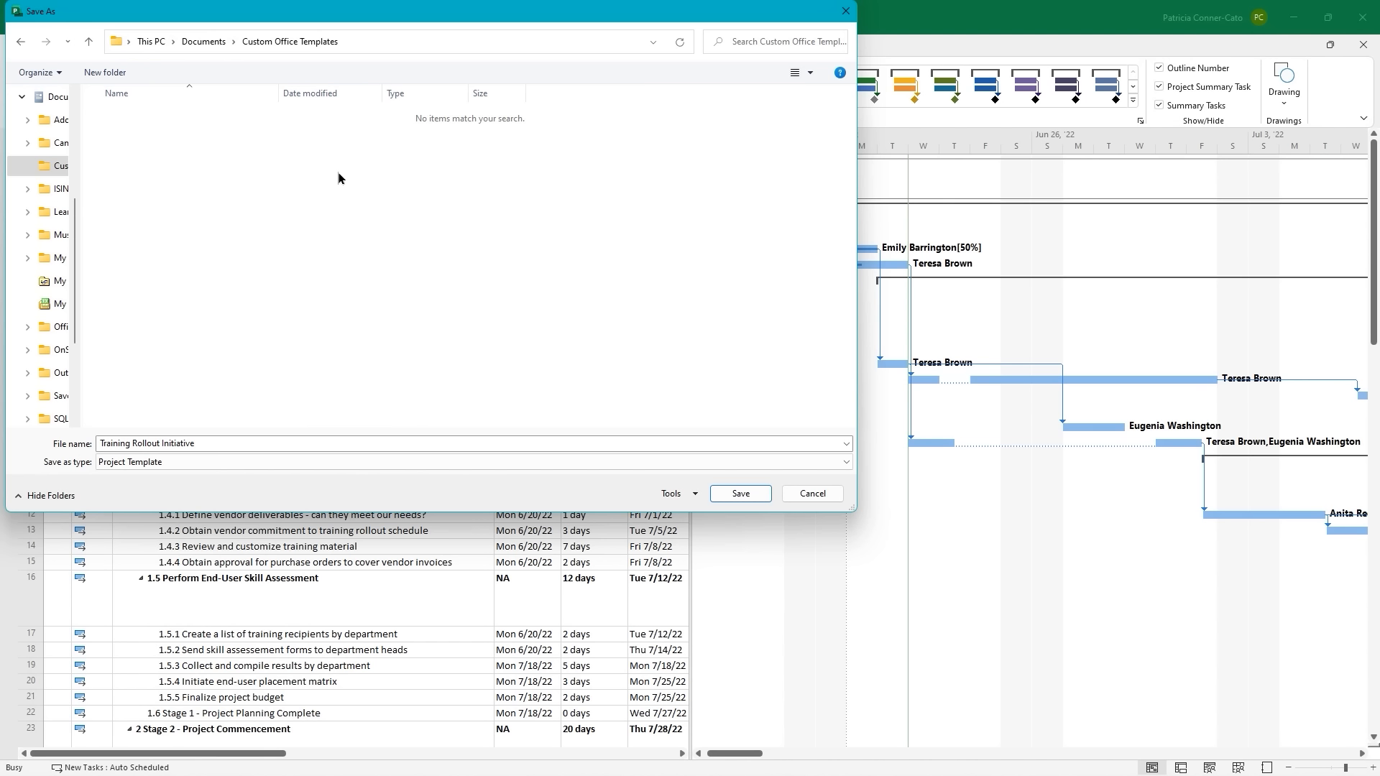
double_click(194, 443)
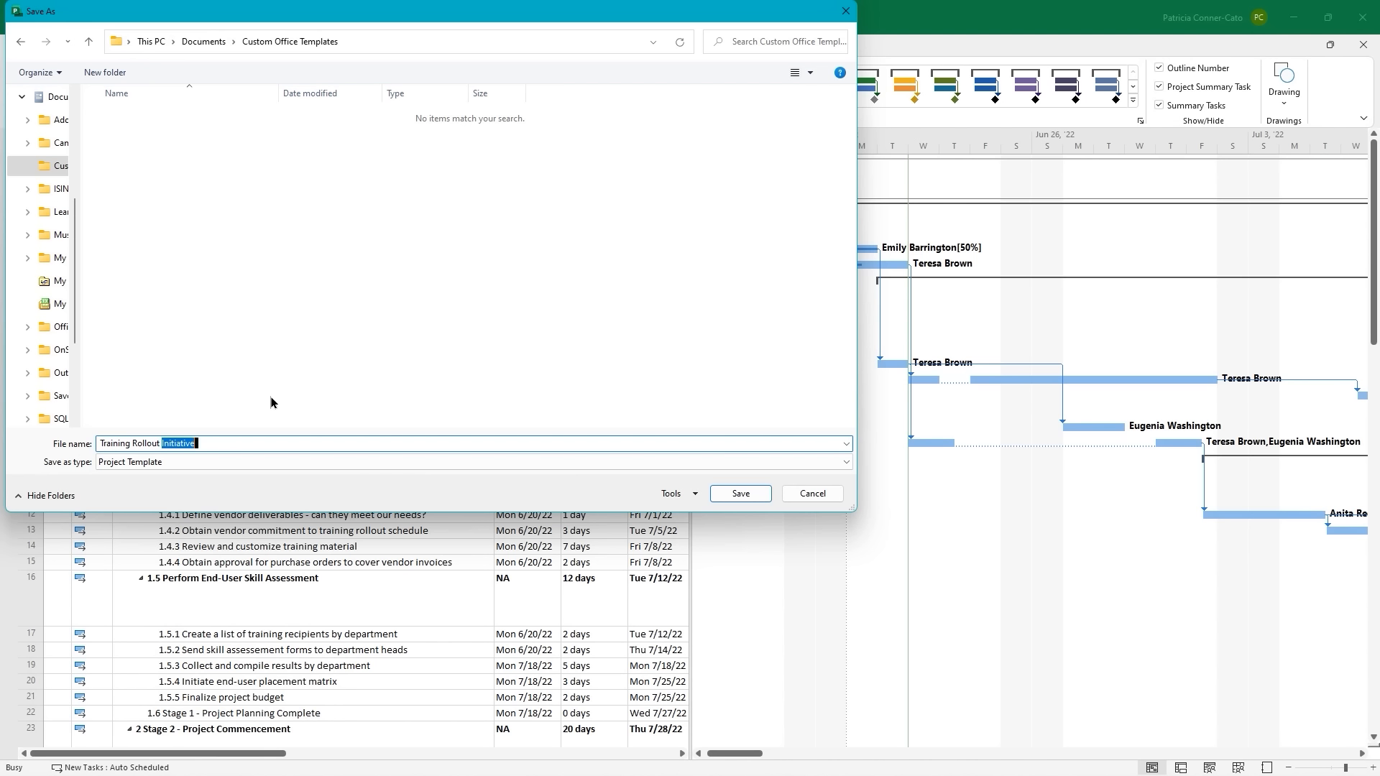
text(Template)
click(740, 494)
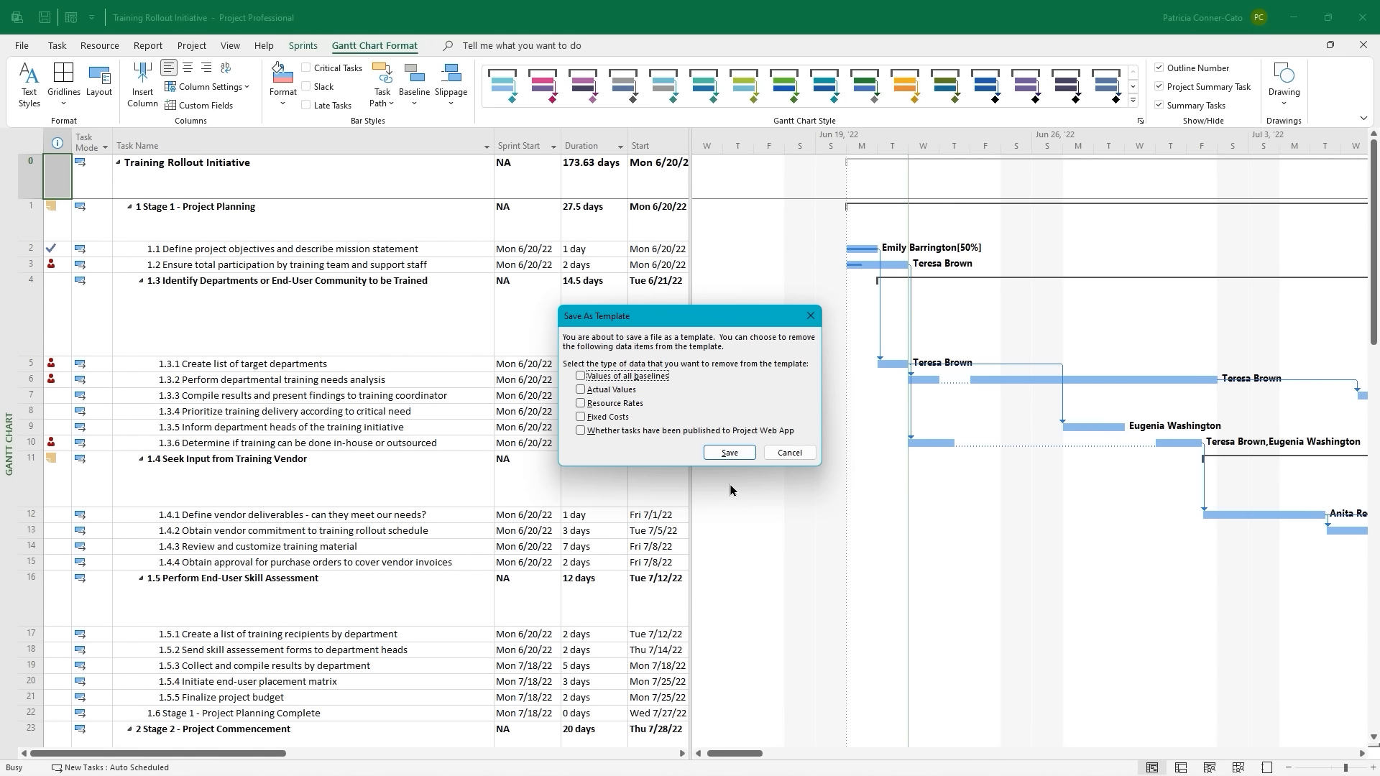
Exclude all baseline values, actual values, resource rates and fixed costs from the template and finish saving it.
click(581, 376)
click(581, 390)
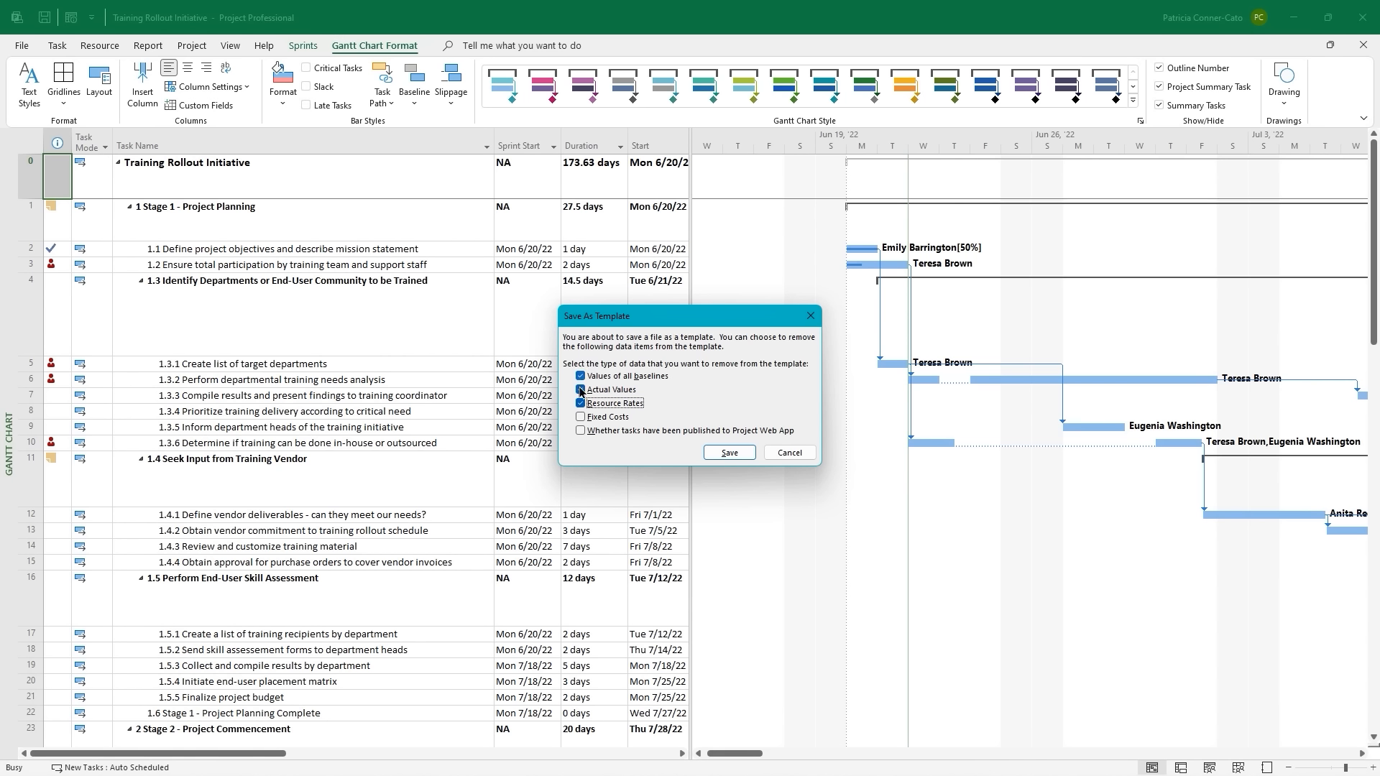
click(579, 417)
click(730, 453)
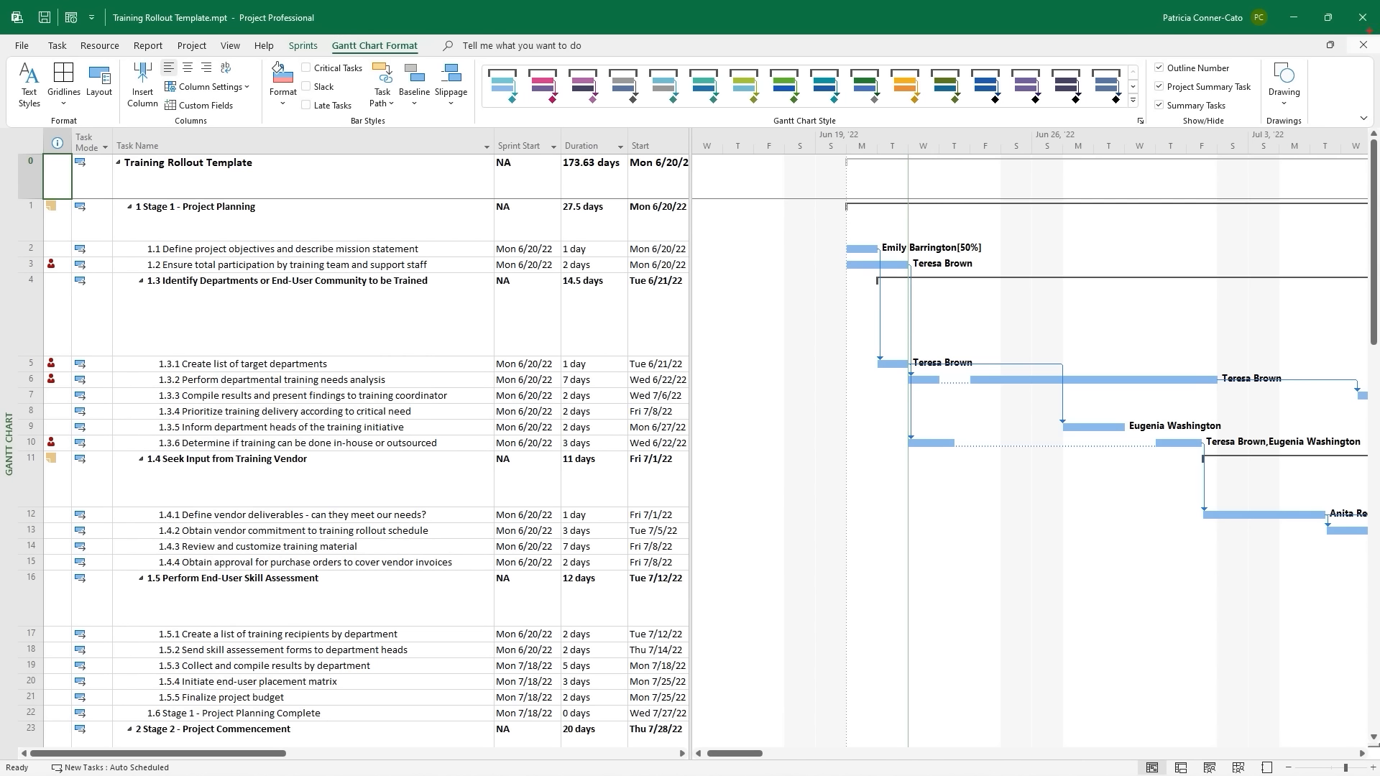
Close the template and create a new project from the personal Training Rollout Template with start date 6/22/2022.
drag(1364, 56, 1330, 131)
click(1364, 45)
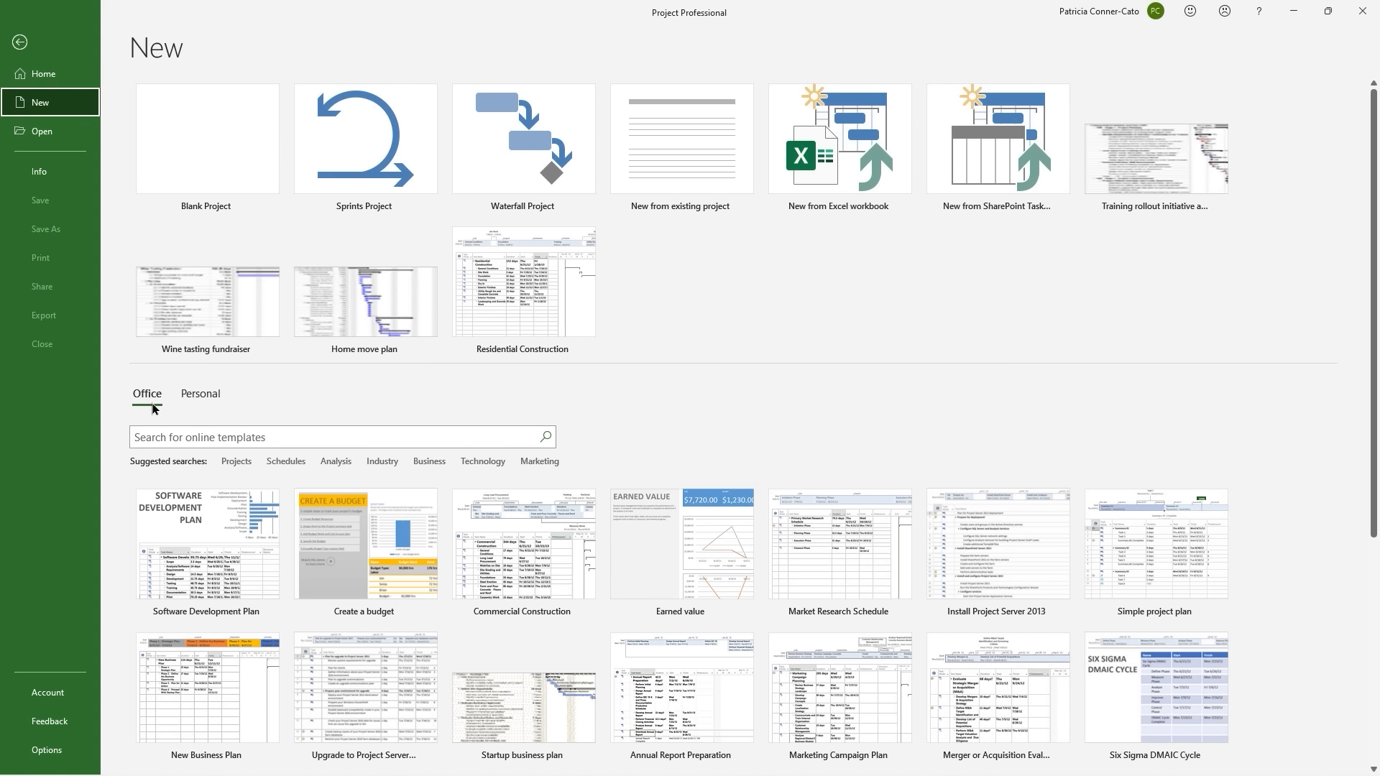
click(199, 400)
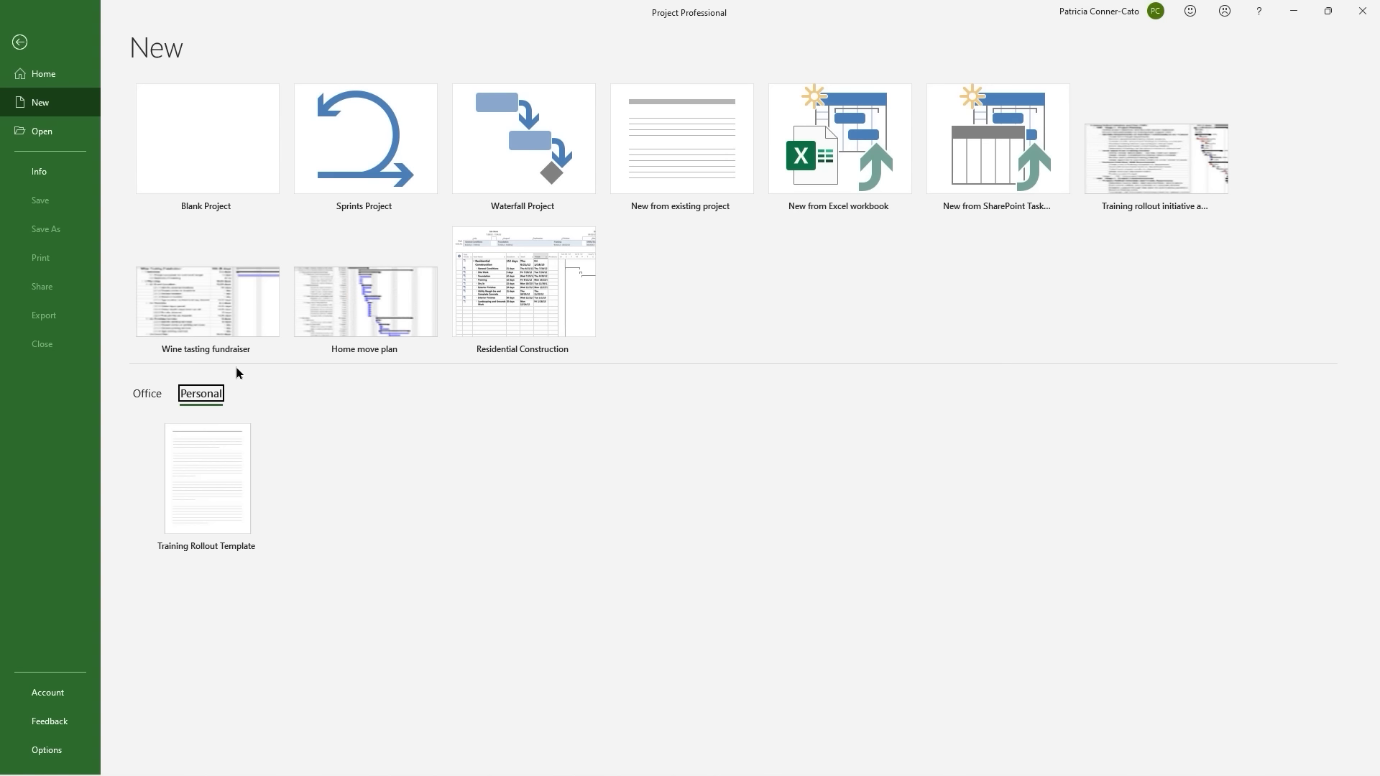
click(229, 465)
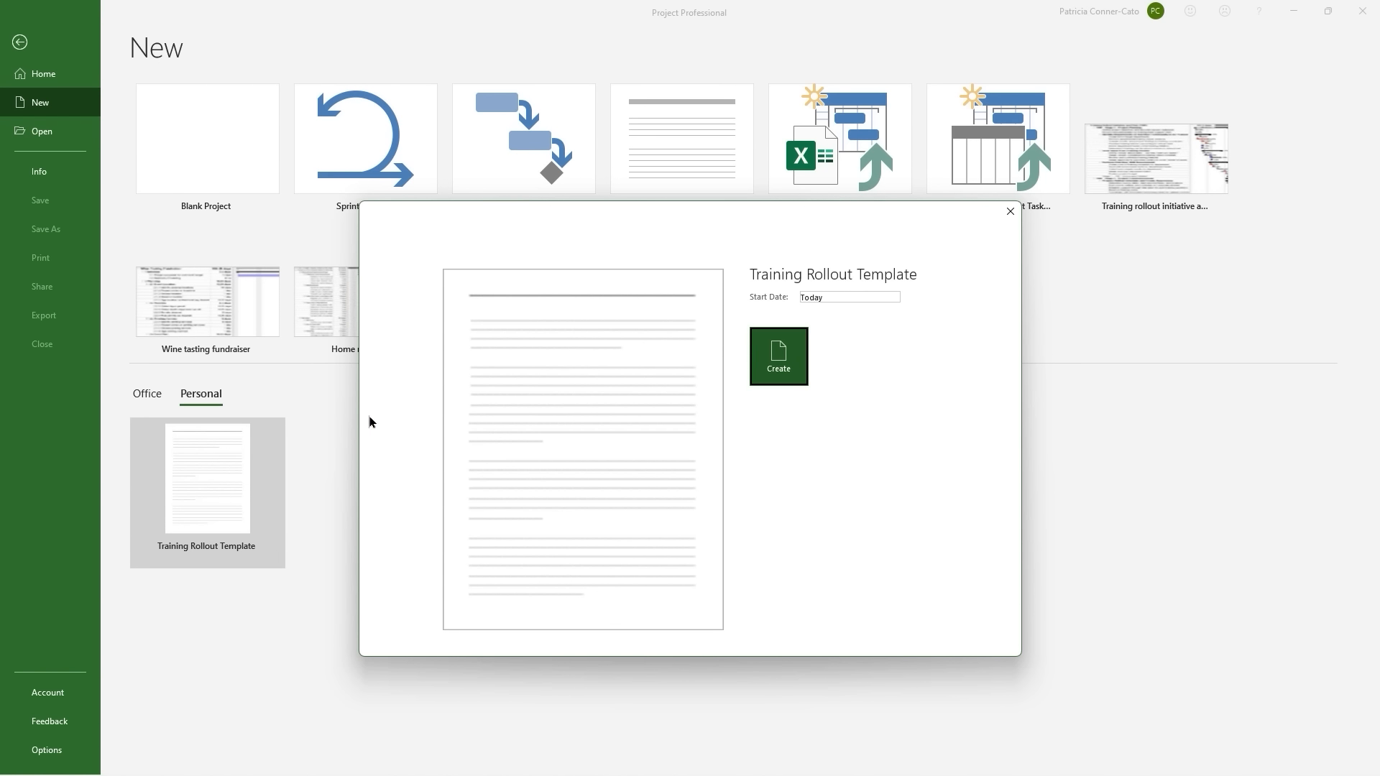
click(815, 299)
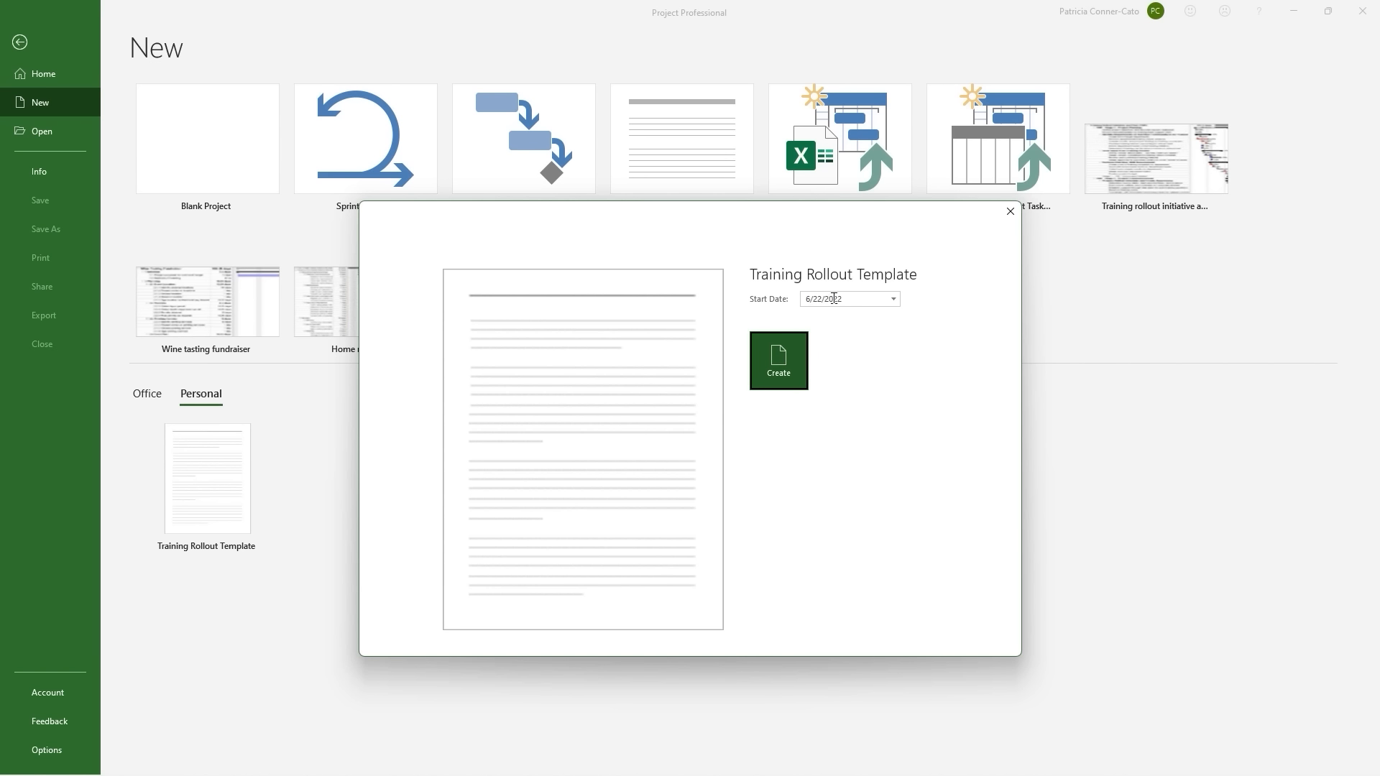
click(777, 366)
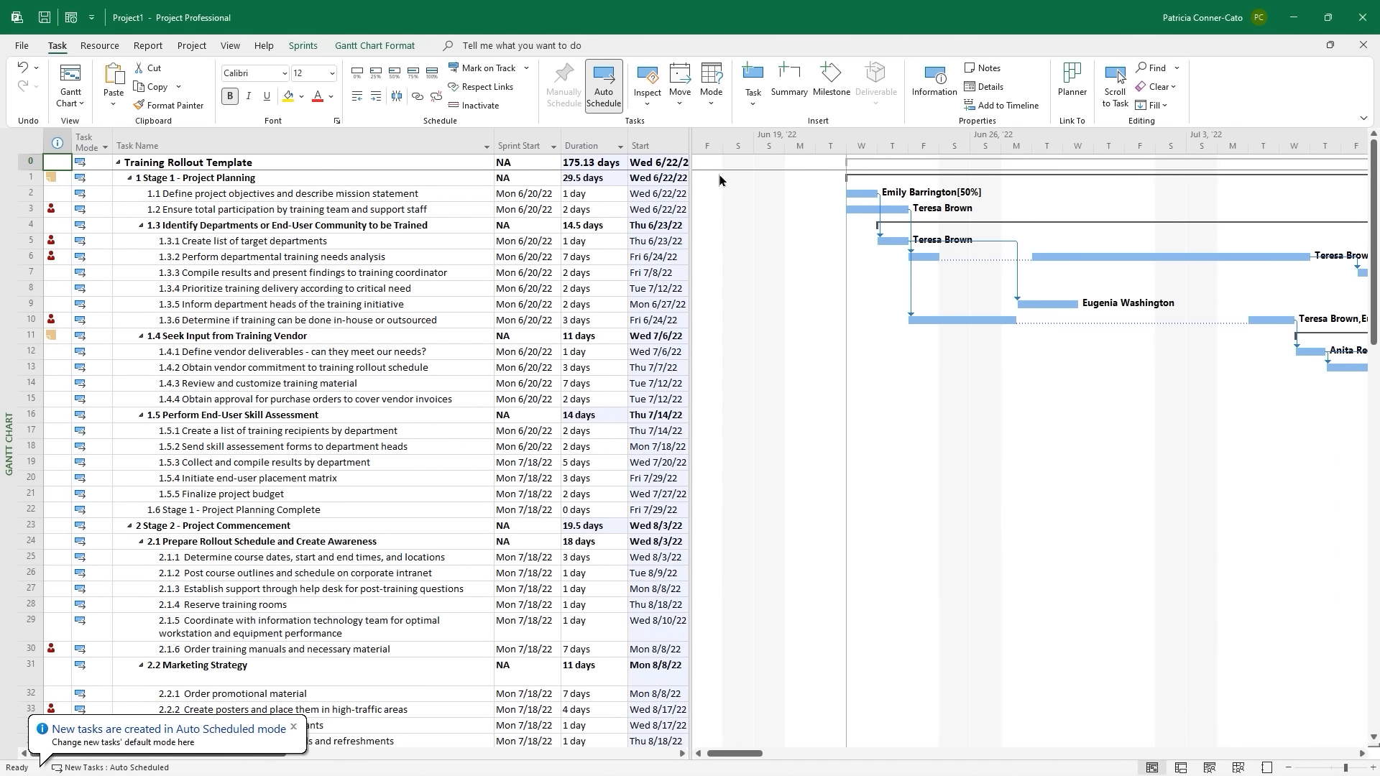
Examine the new project's resources and rates in the Resource Sheet view, and return to the Gantt Chart view.
right_click(8, 355)
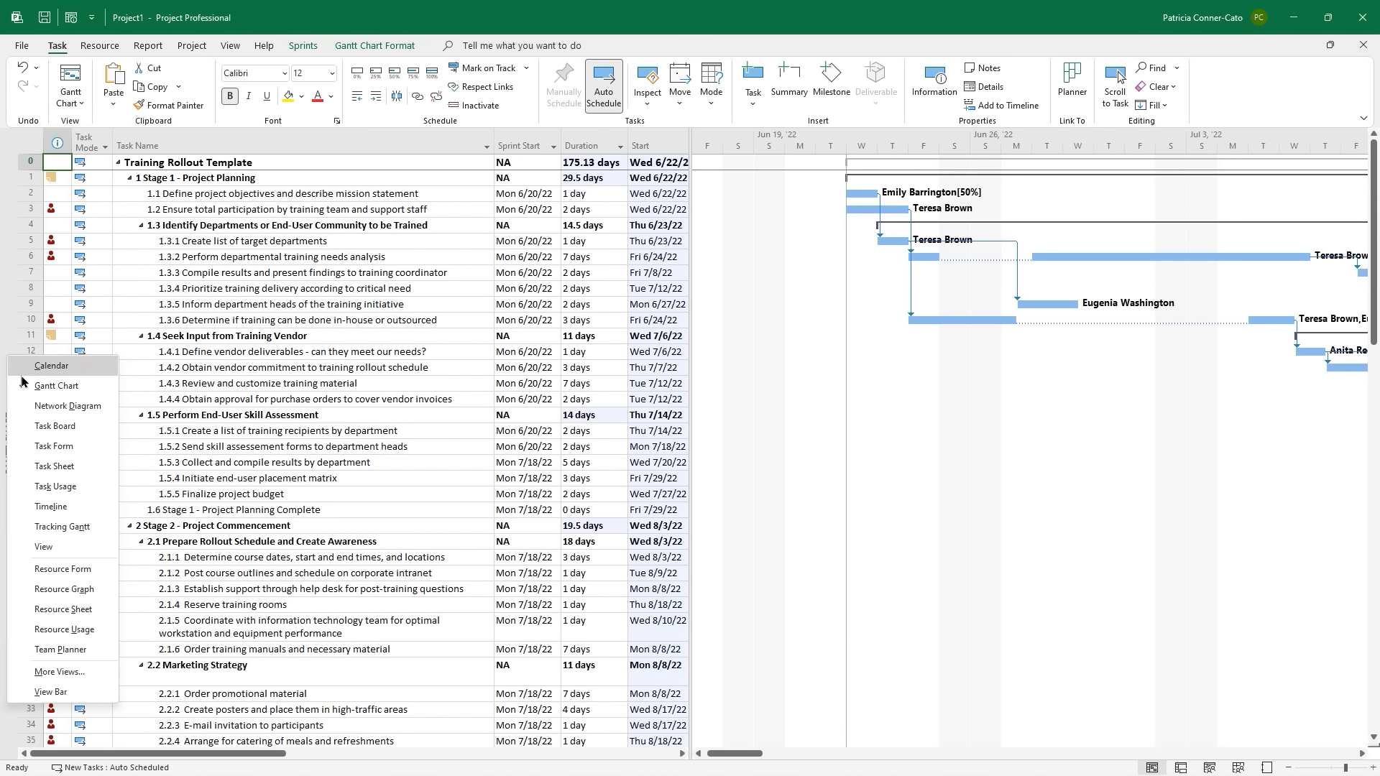
click(66, 611)
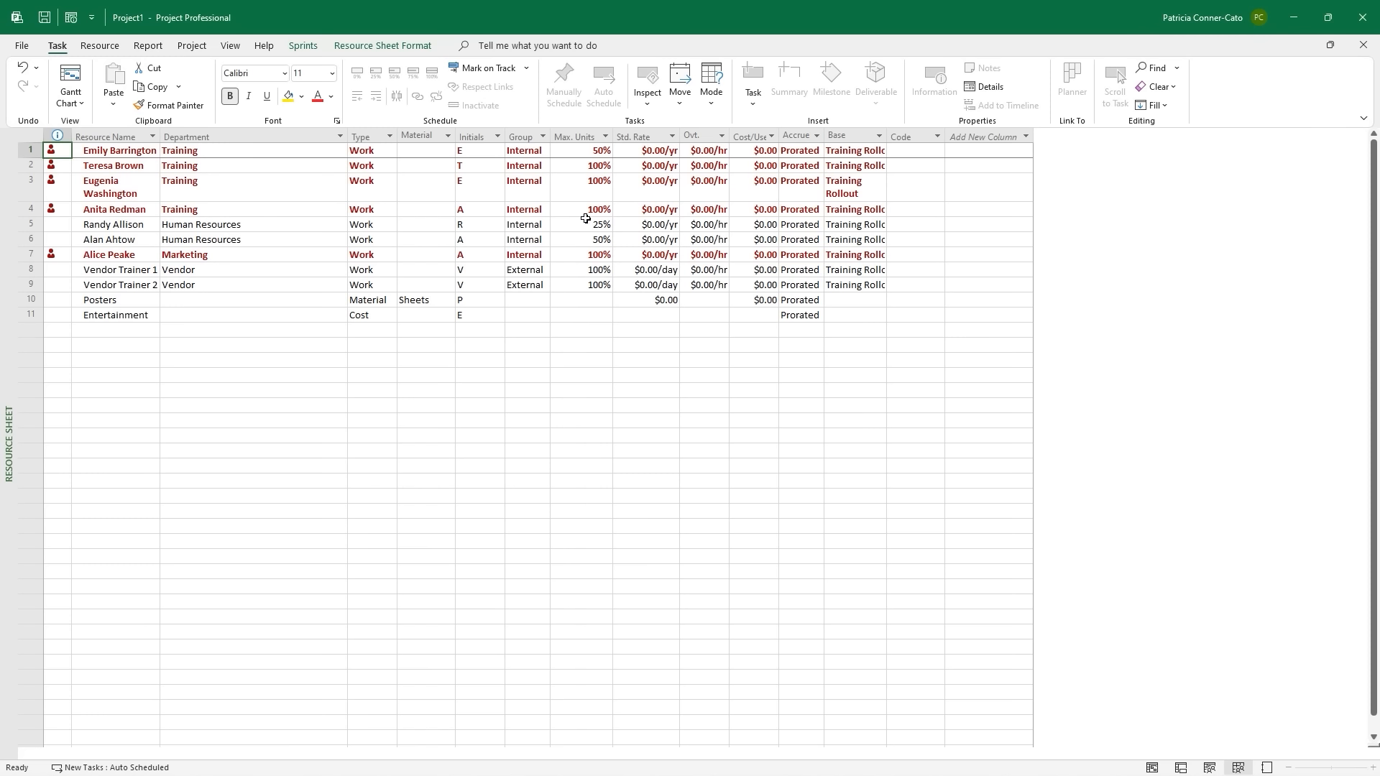
right_click(9, 440)
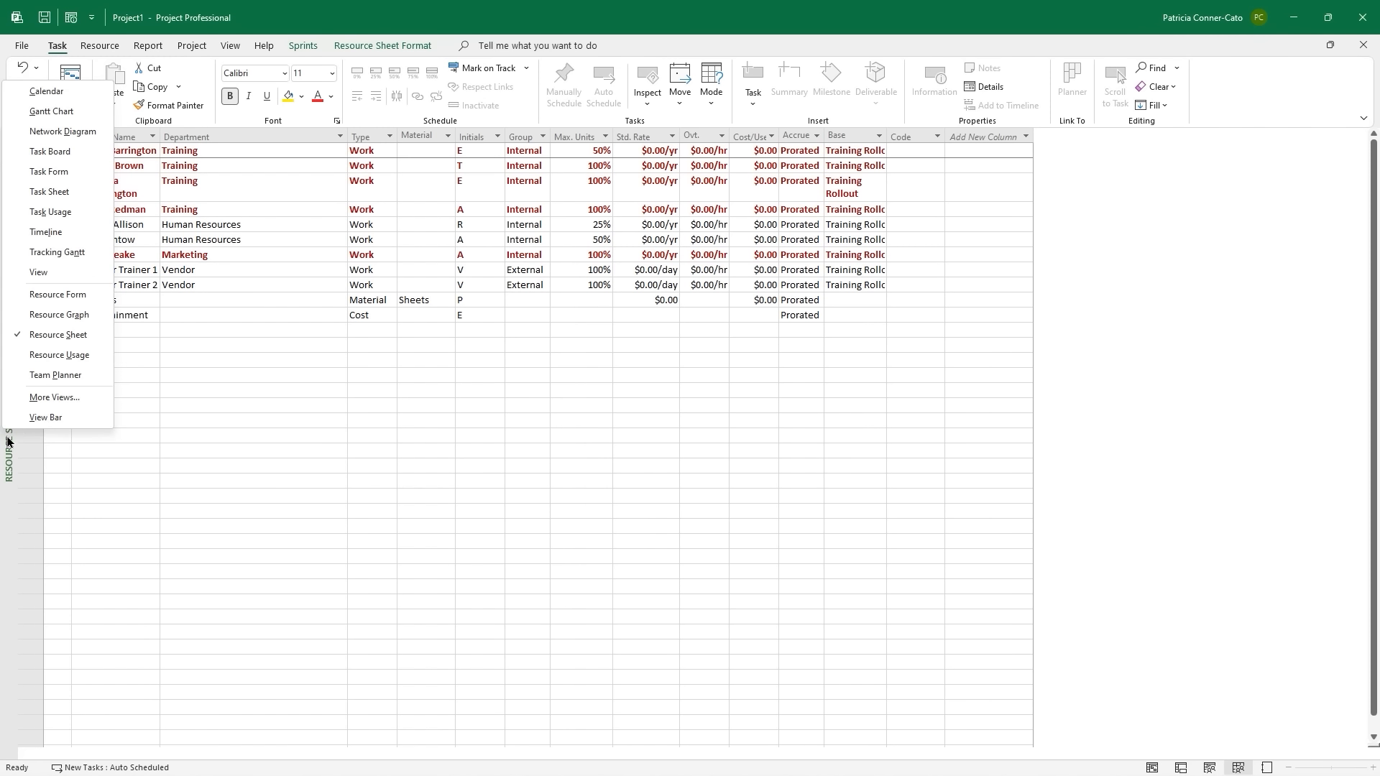
click(65, 112)
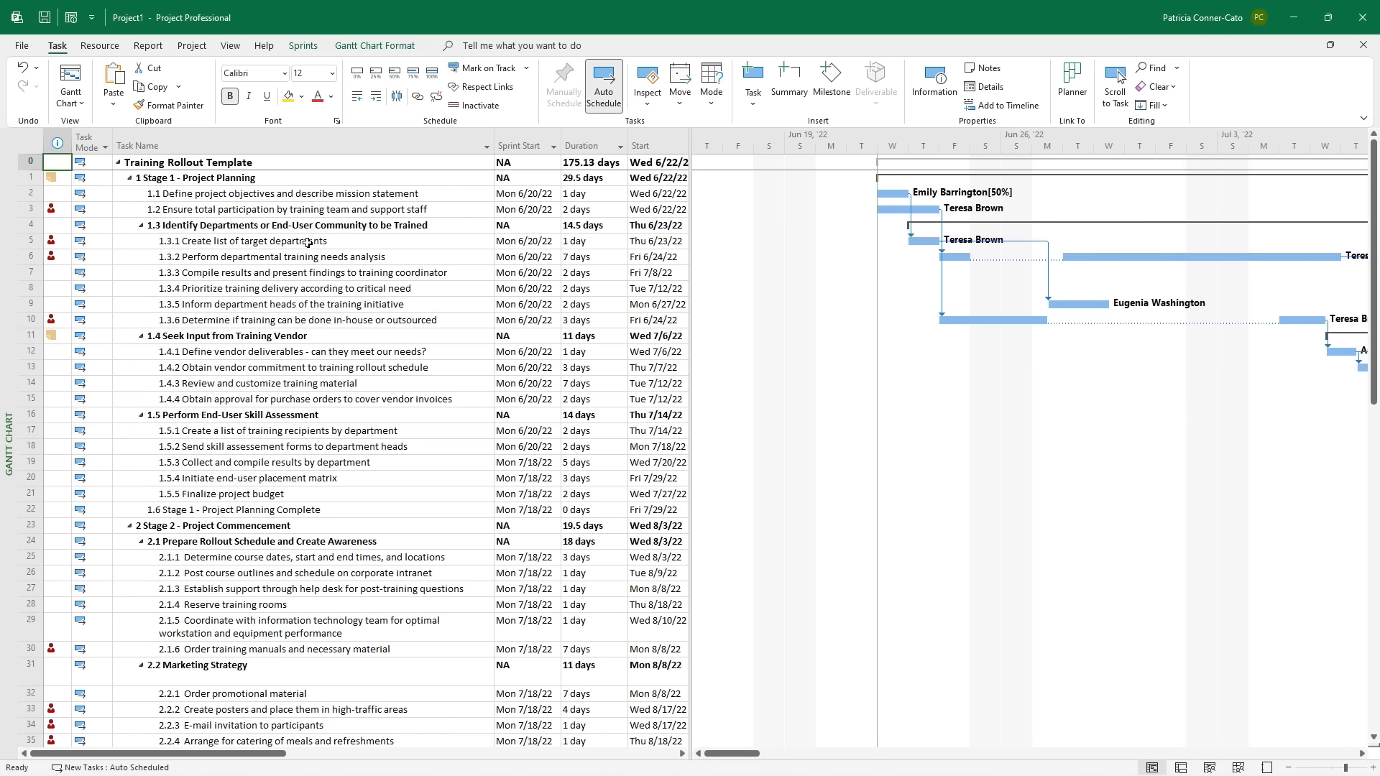
Save the new project as Training Rollout Initiative 2023 in the Trainer Info folder and close it.
click(44, 18)
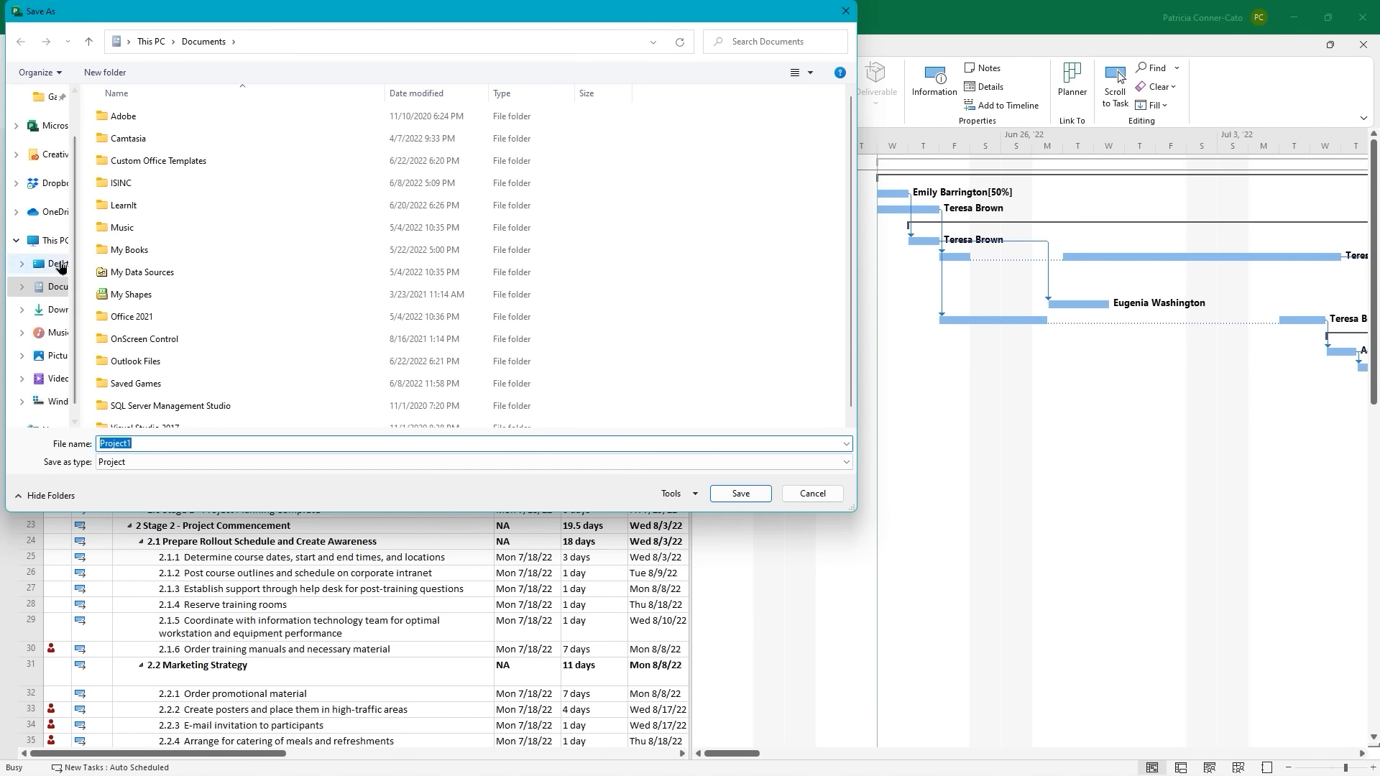
click(59, 264)
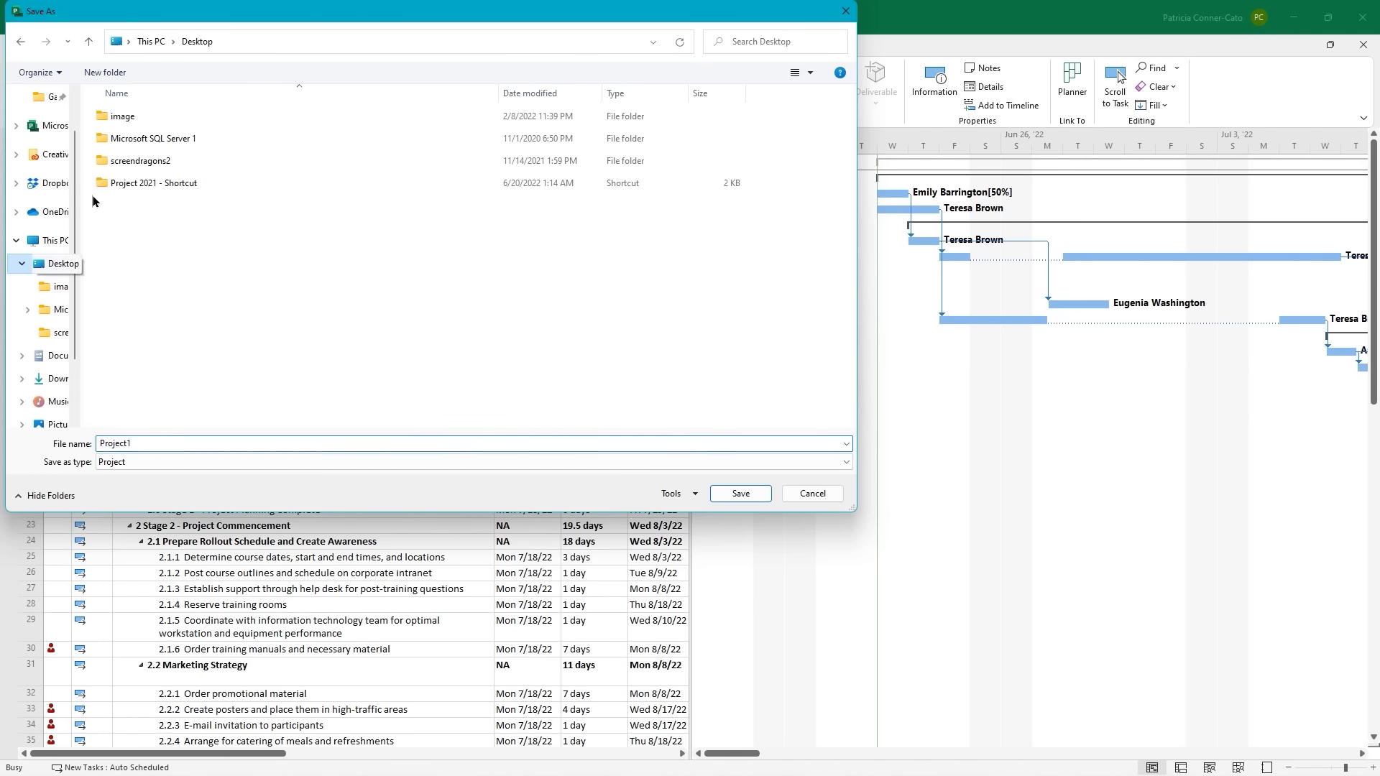
double_click(171, 184)
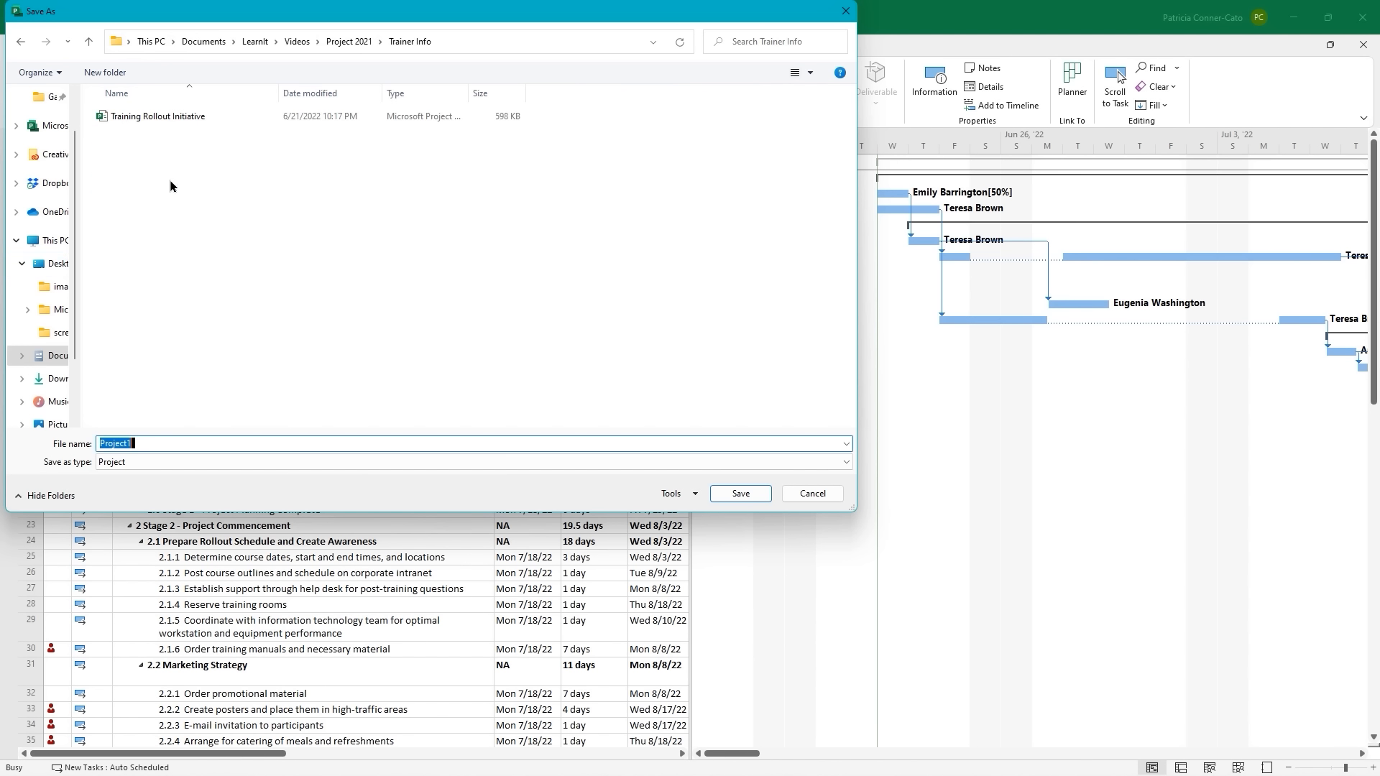
text(Tr)
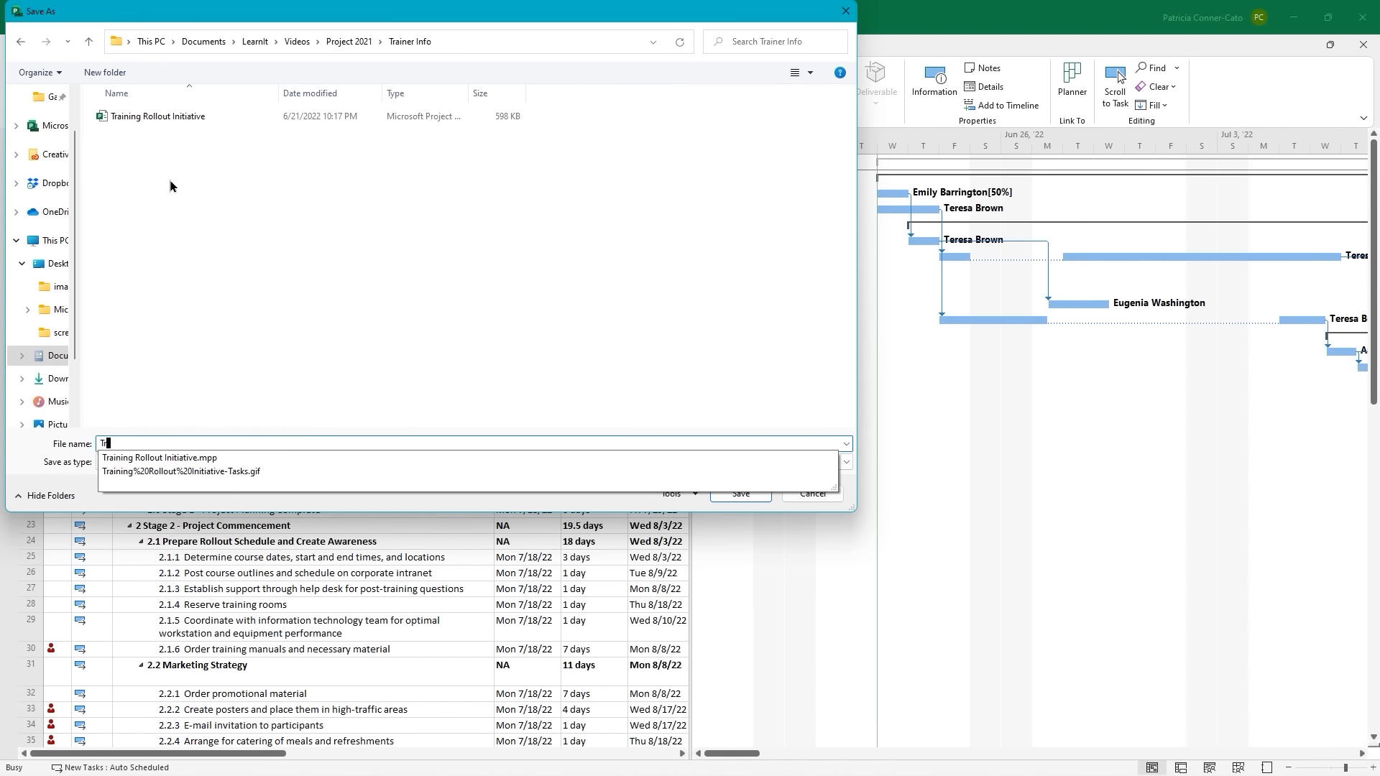
text(aining Ro)
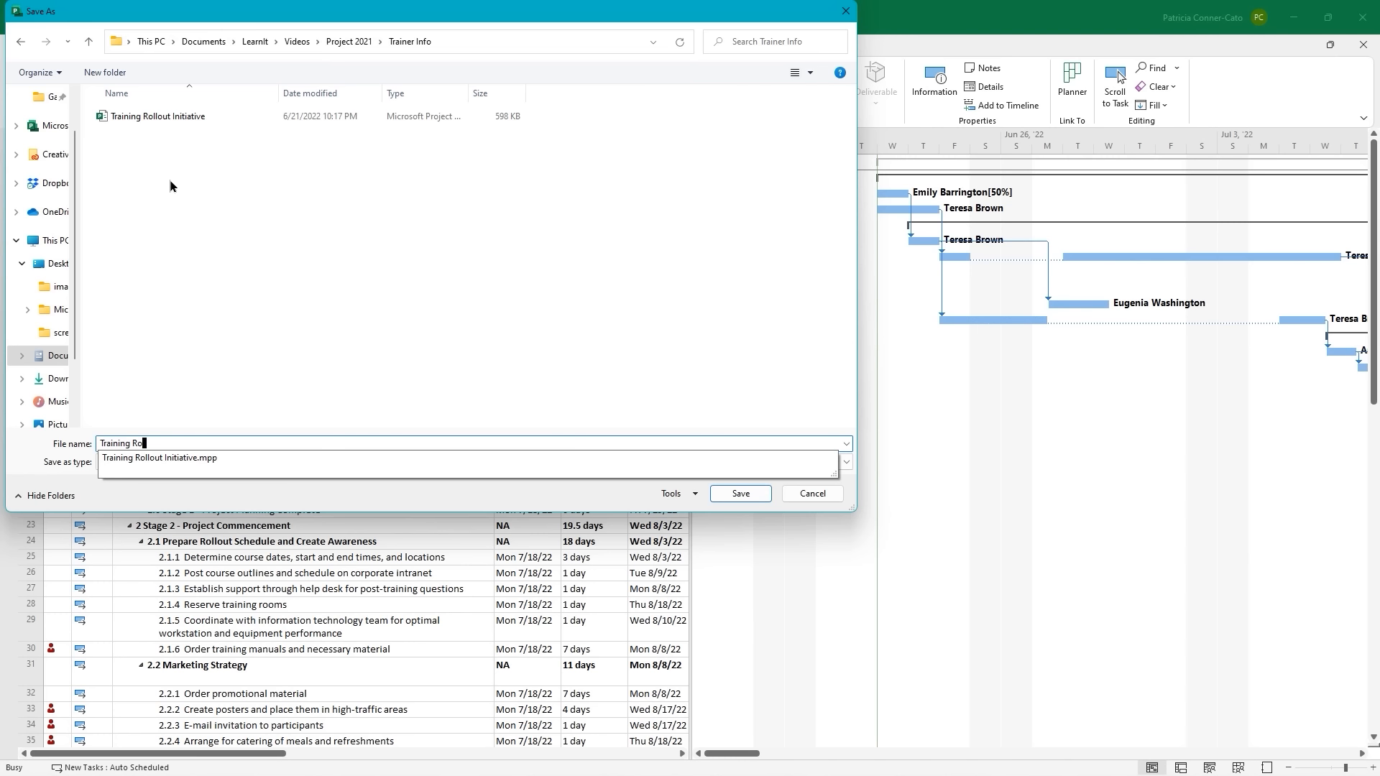
text(llout Initiative )
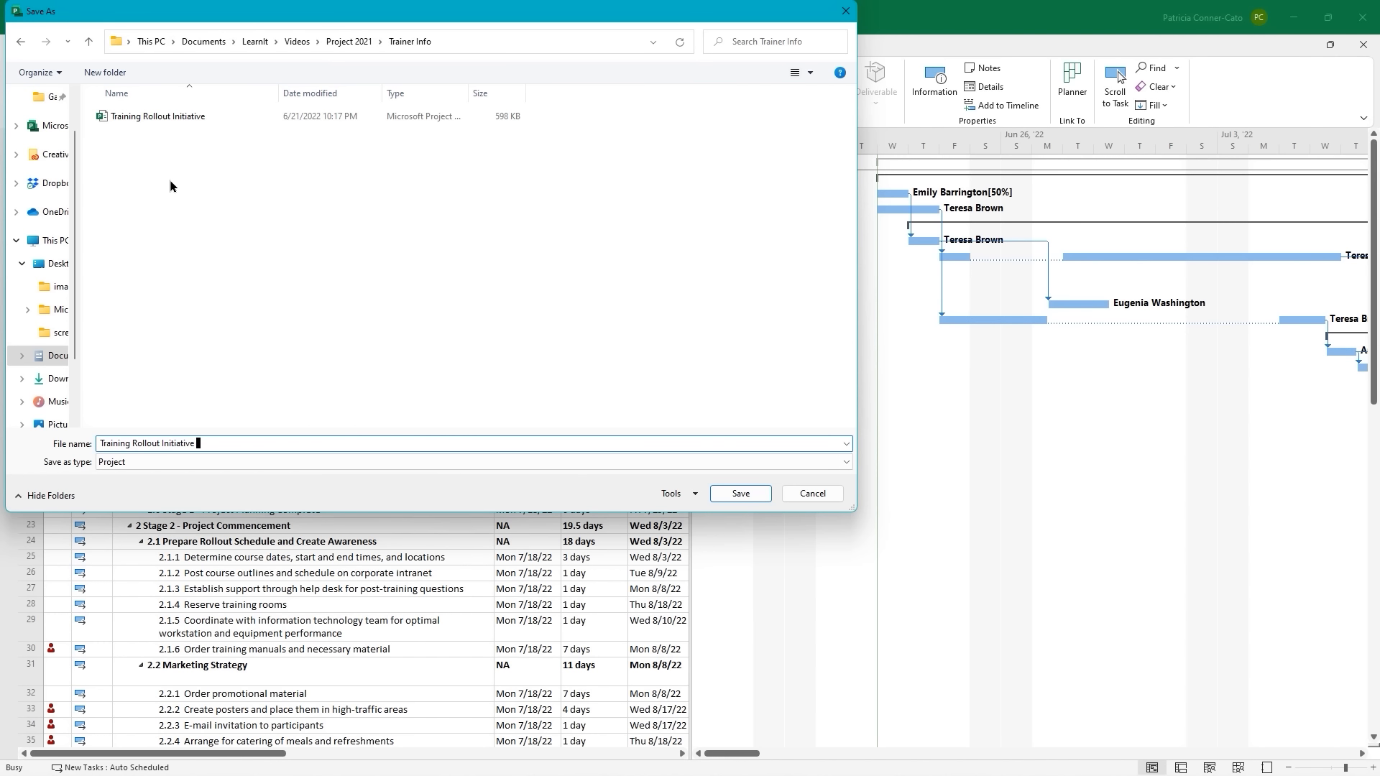
text(2023)
key(Return)
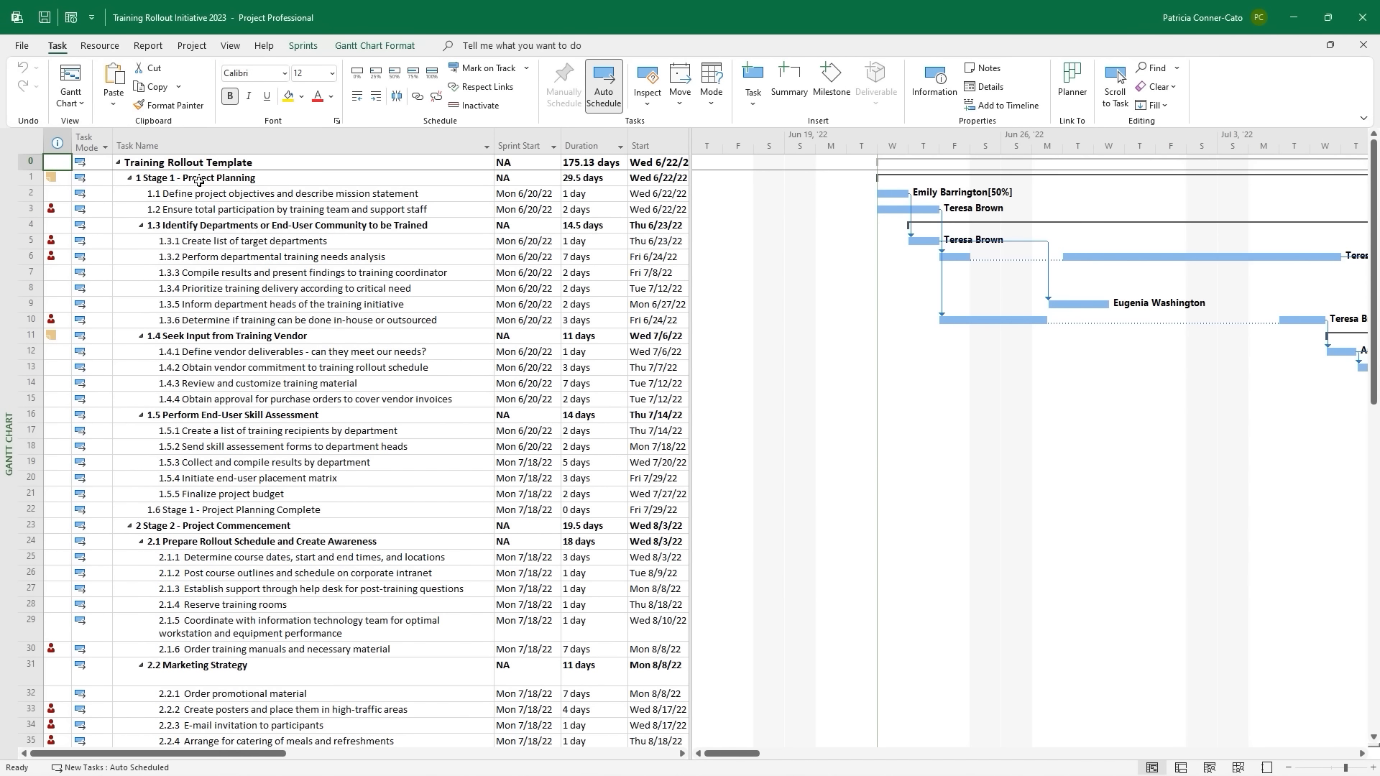
click(1365, 45)
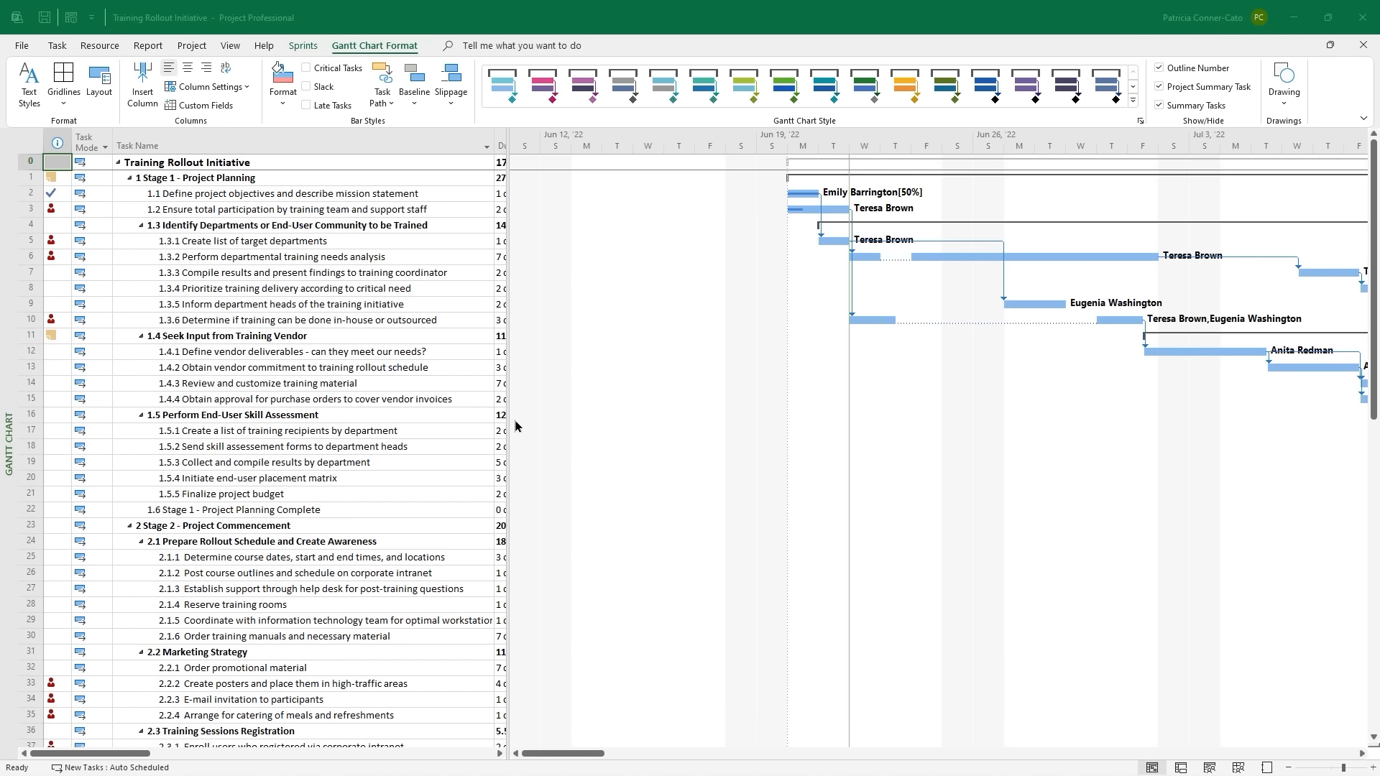
Open the Organizer for the Training Rollout Initiative project and look through the views in the global template.
click(22, 47)
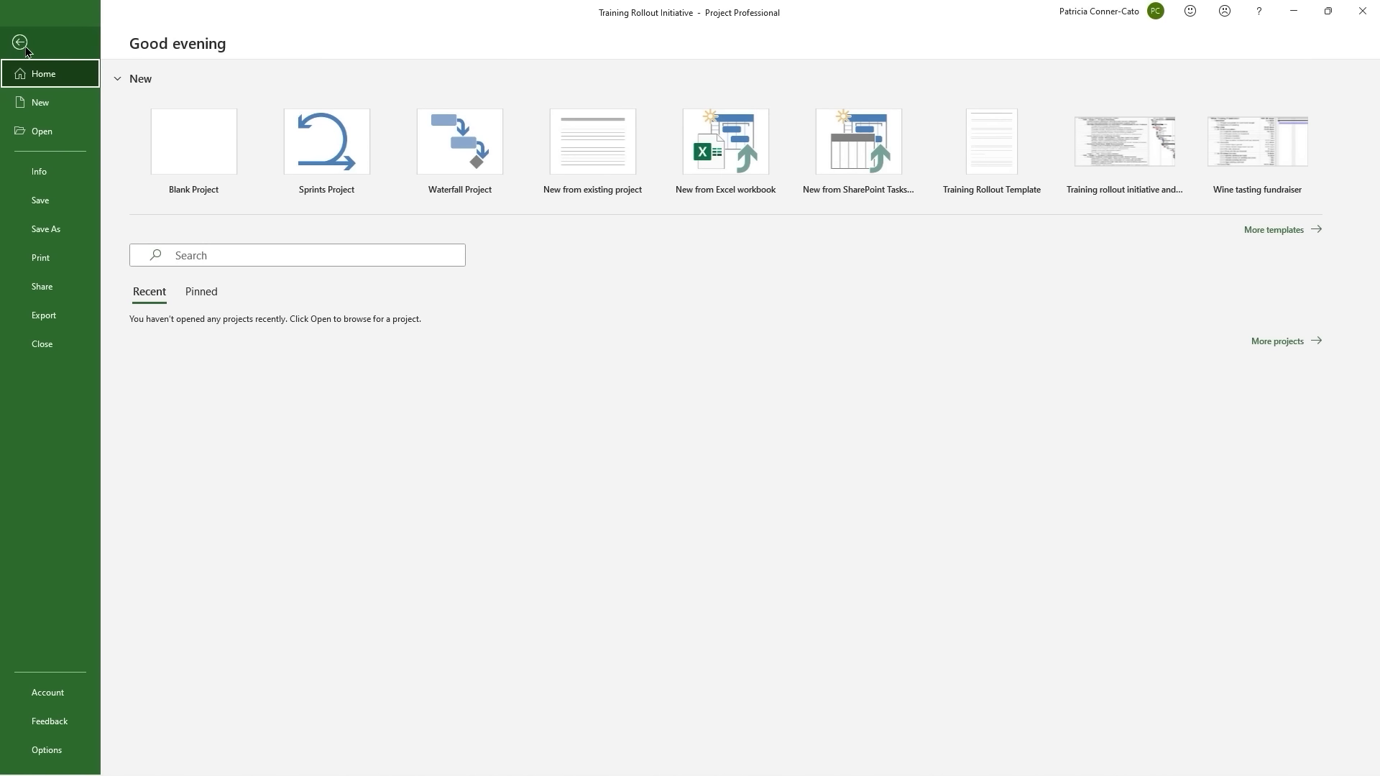
click(56, 174)
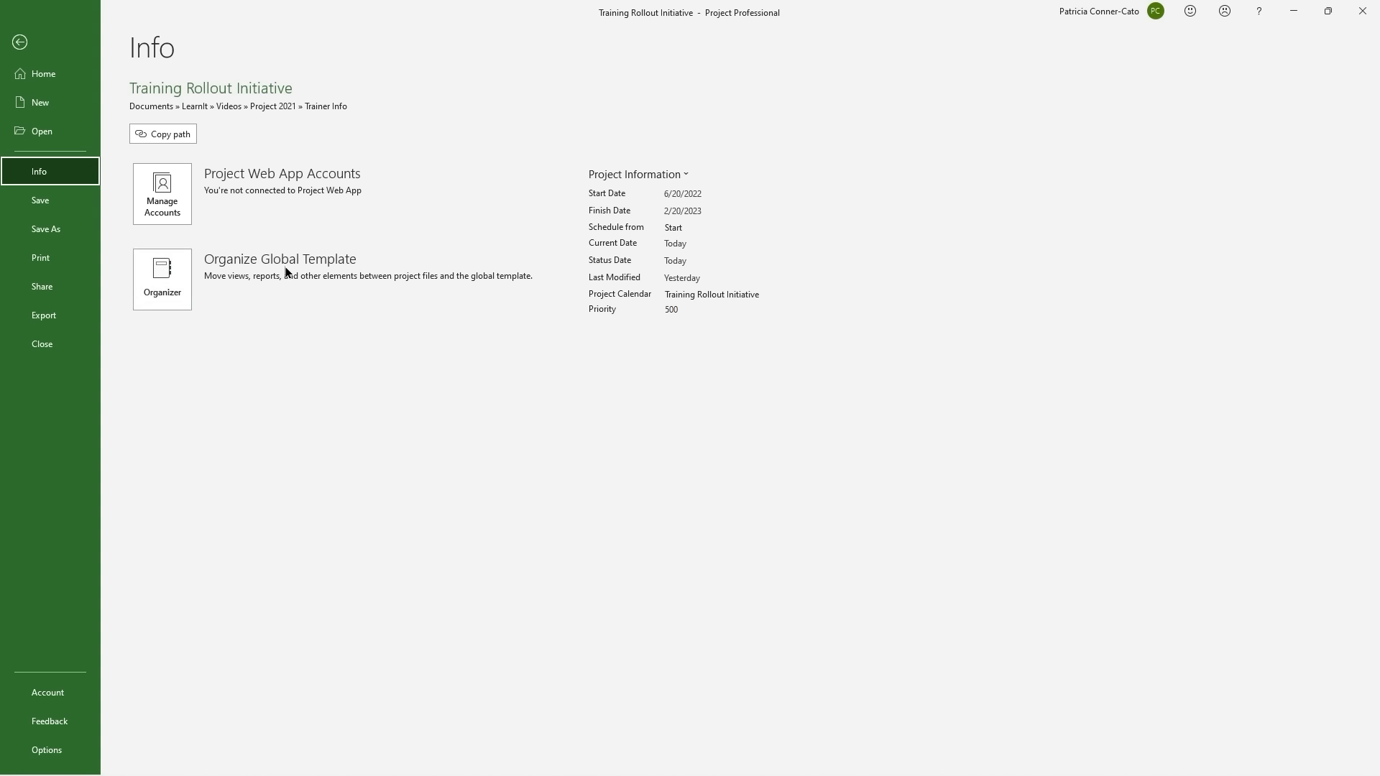
click(179, 287)
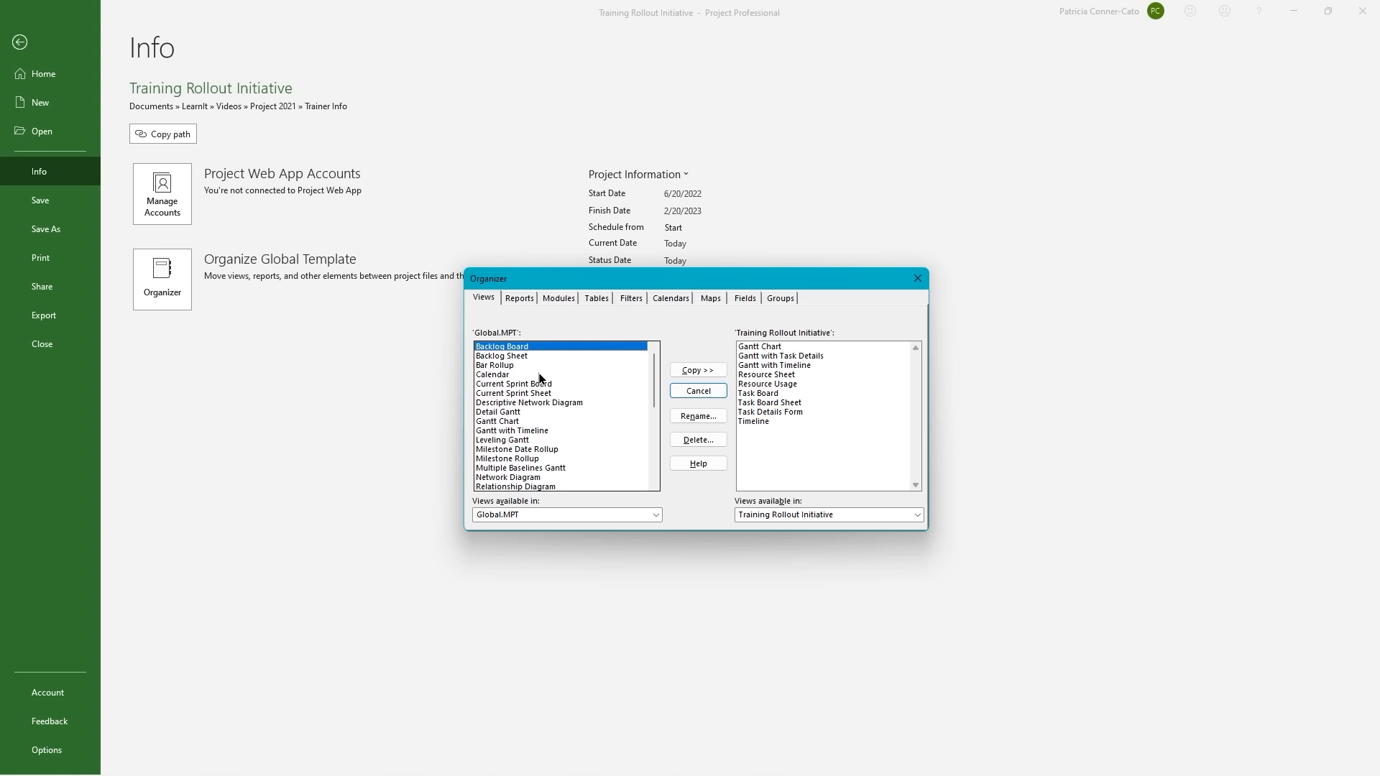
scroll(540, 377, down, 4)
scroll(539, 377, down, 3)
scroll(540, 377, up, 4)
scroll(540, 377, up, 4)
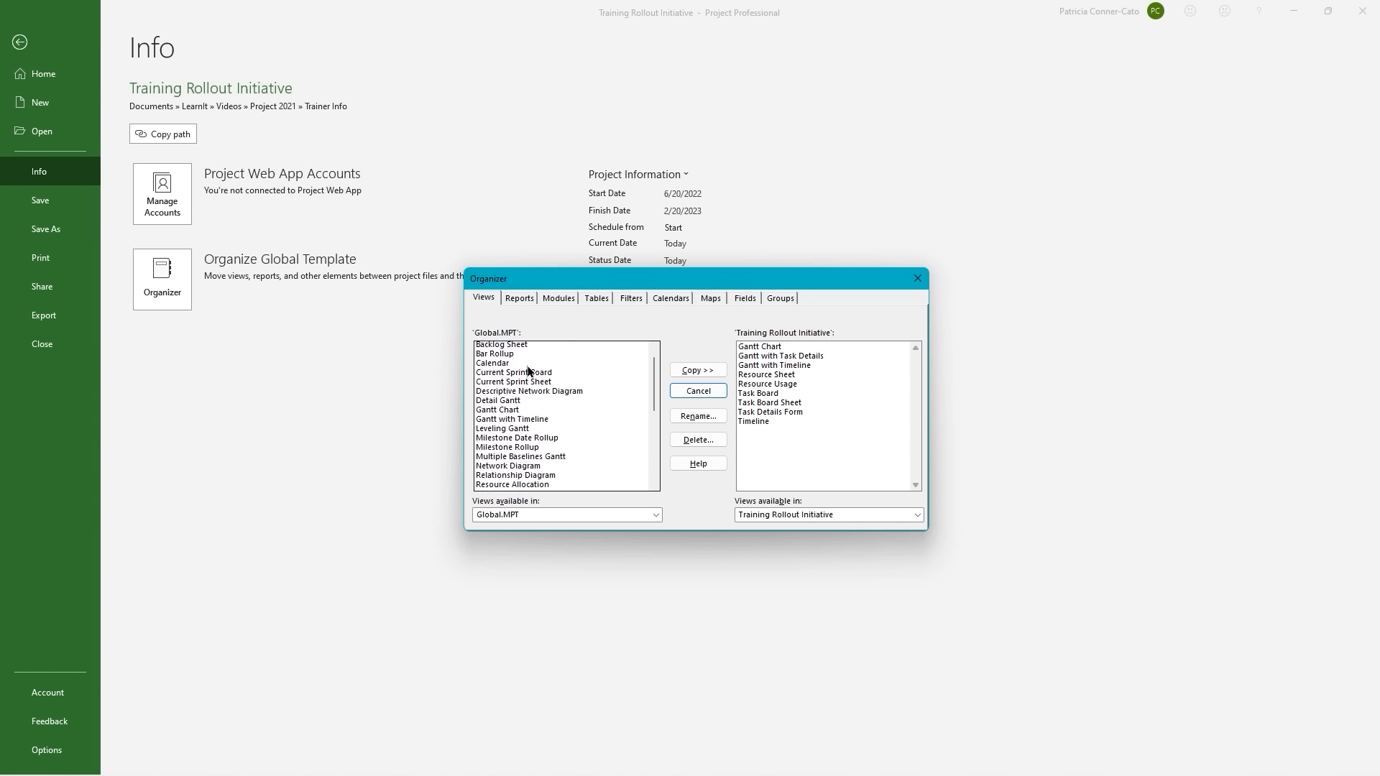
Copy the Gantt with Task Details view from Training Rollout Initiative into the Global.MPT template.
click(486, 301)
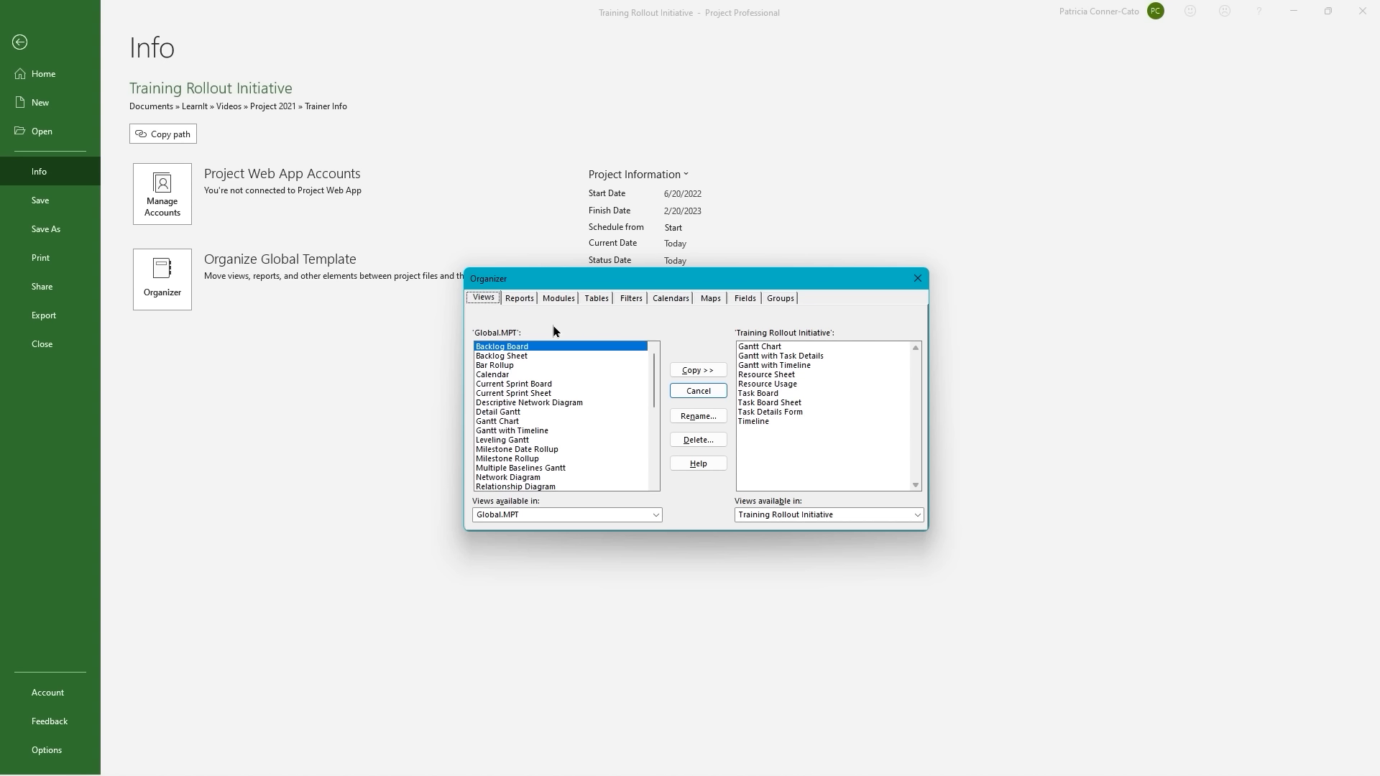
click(793, 357)
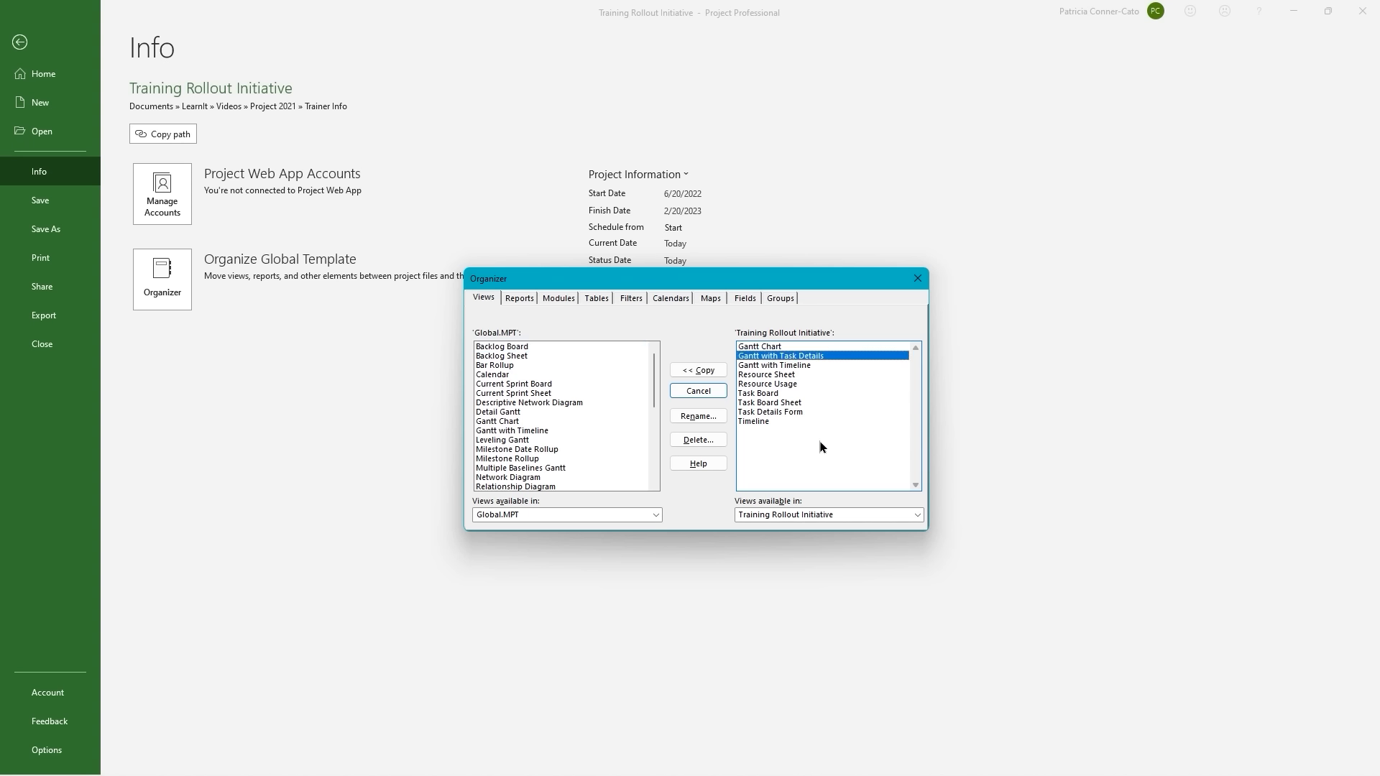
click(696, 371)
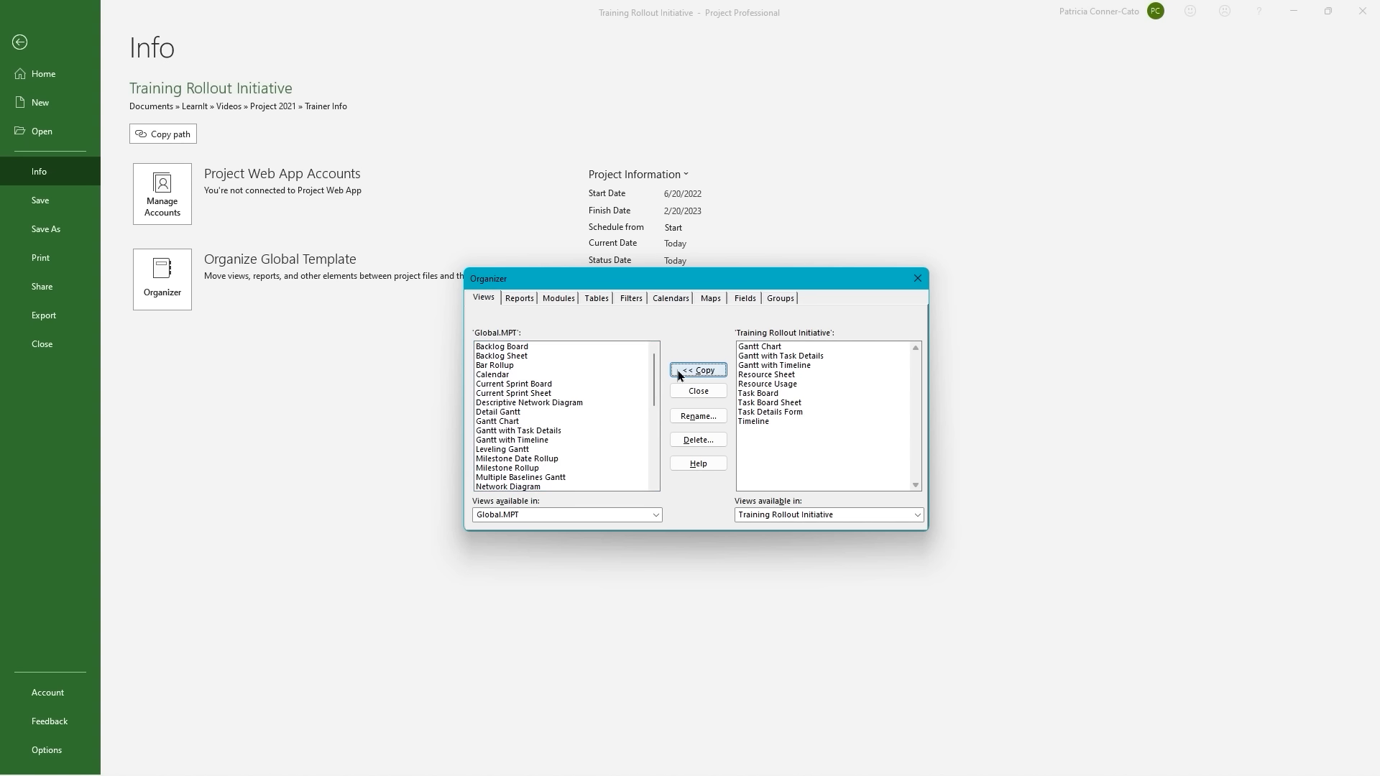
Copy the Resource Info and Sprint Info reports from Training Rollout Initiative into the Global.MPT template.
click(474, 348)
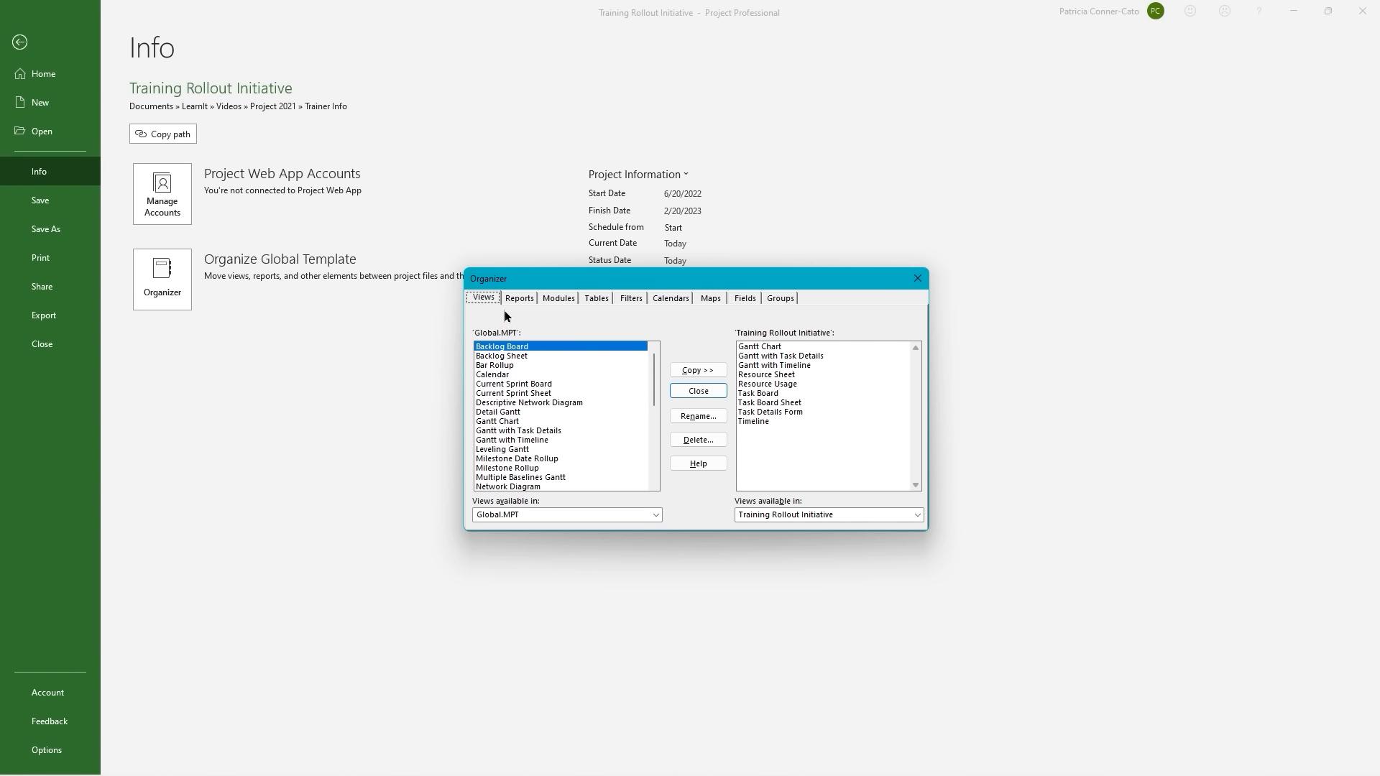
click(521, 299)
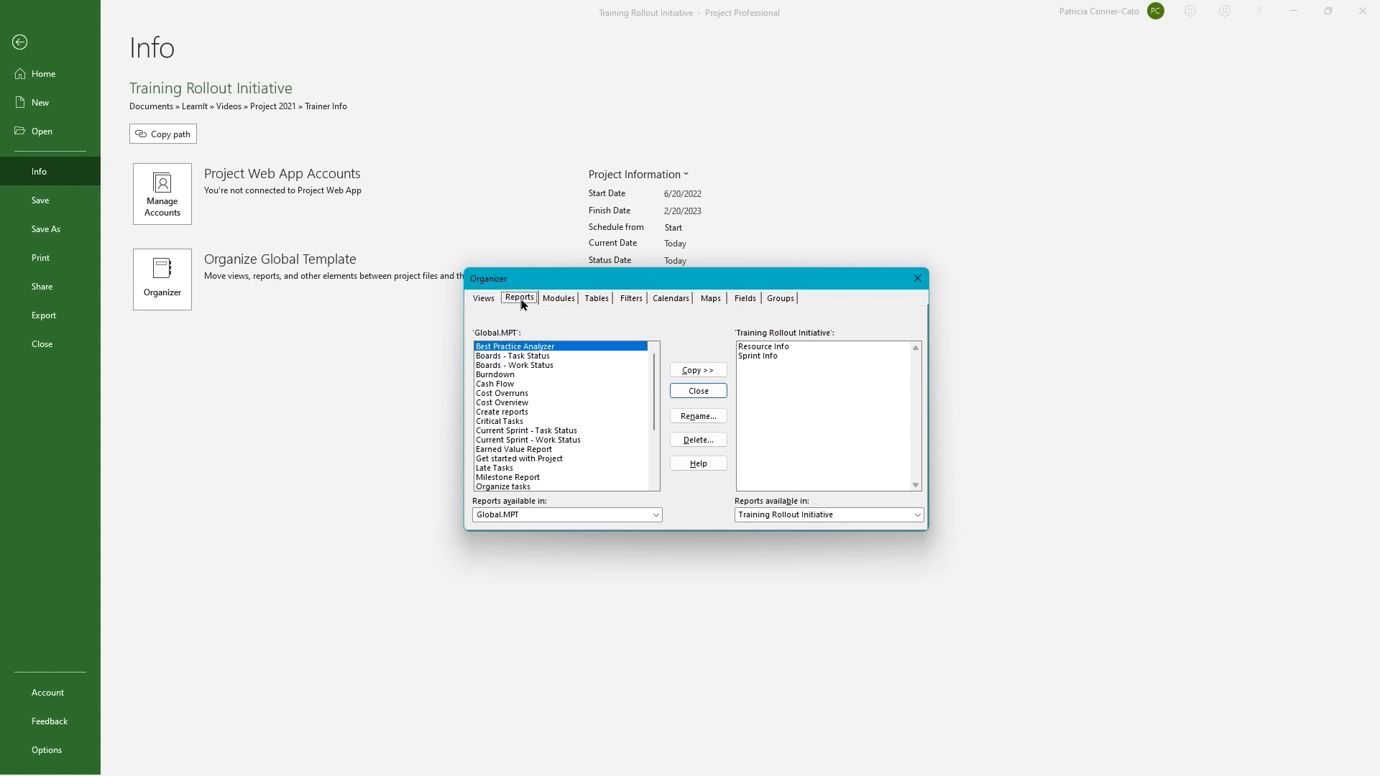
click(766, 348)
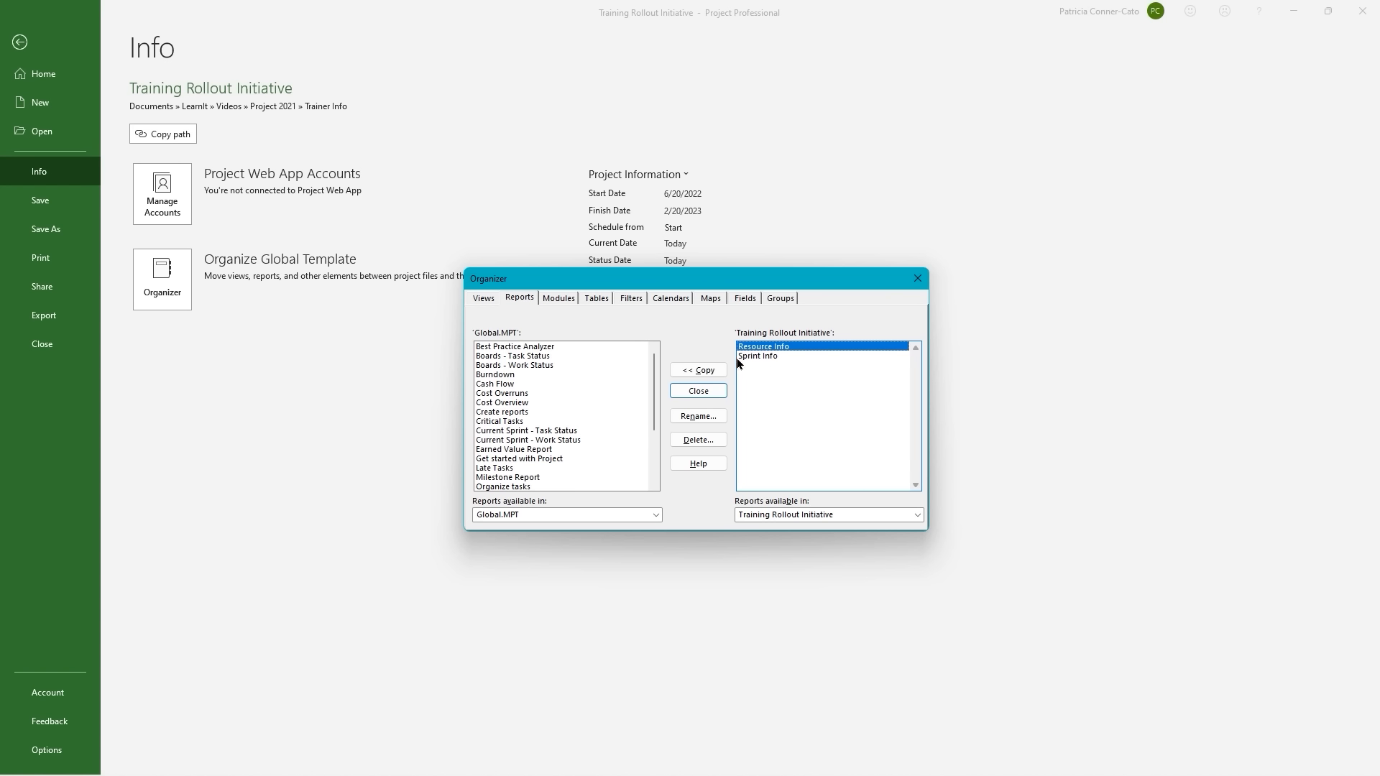
click(704, 371)
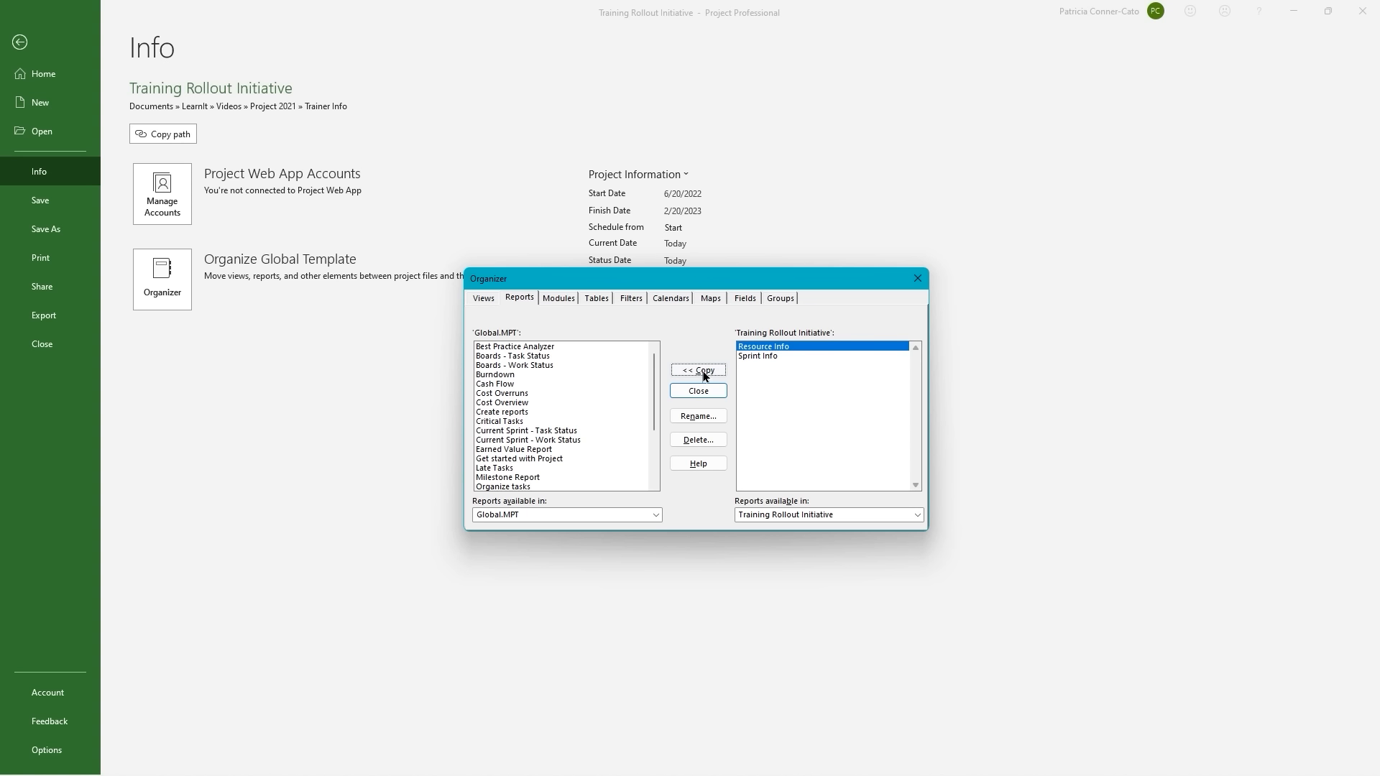
click(767, 358)
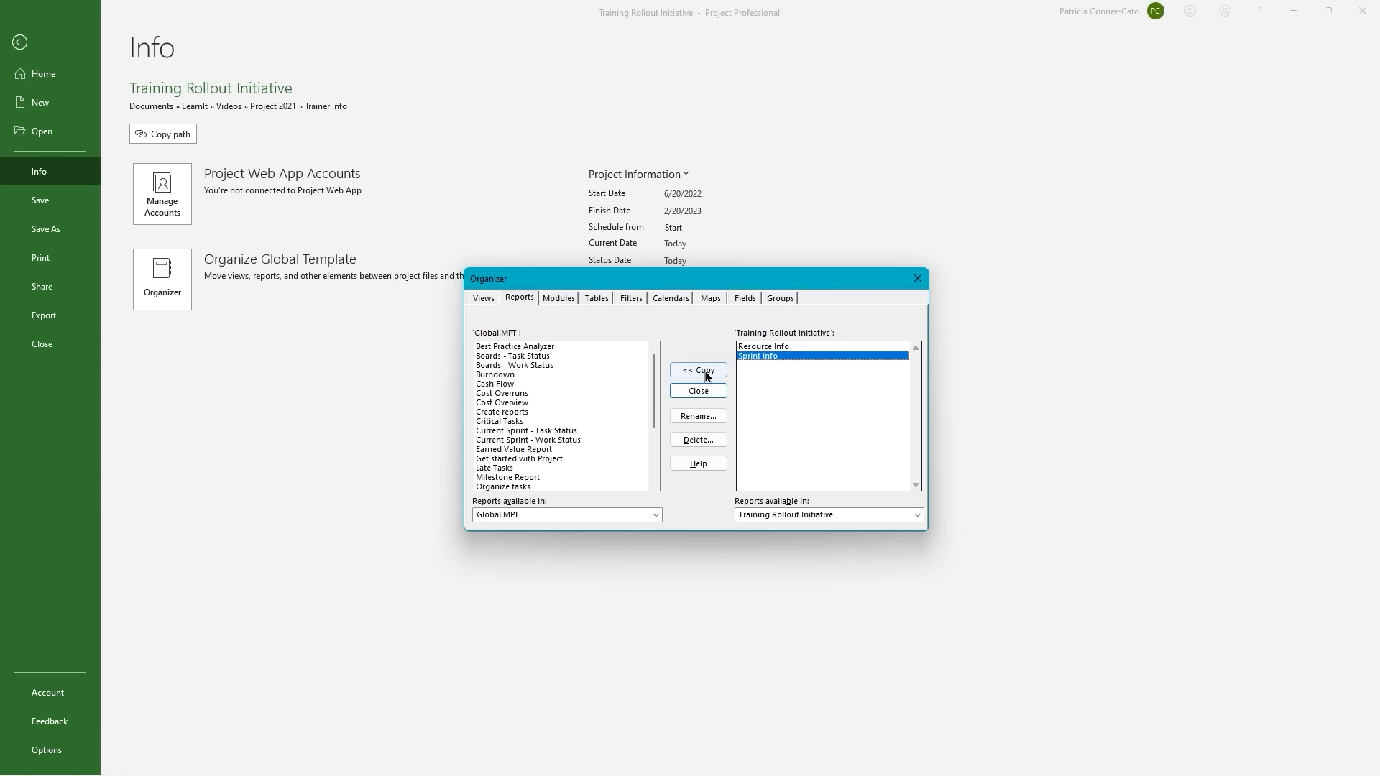
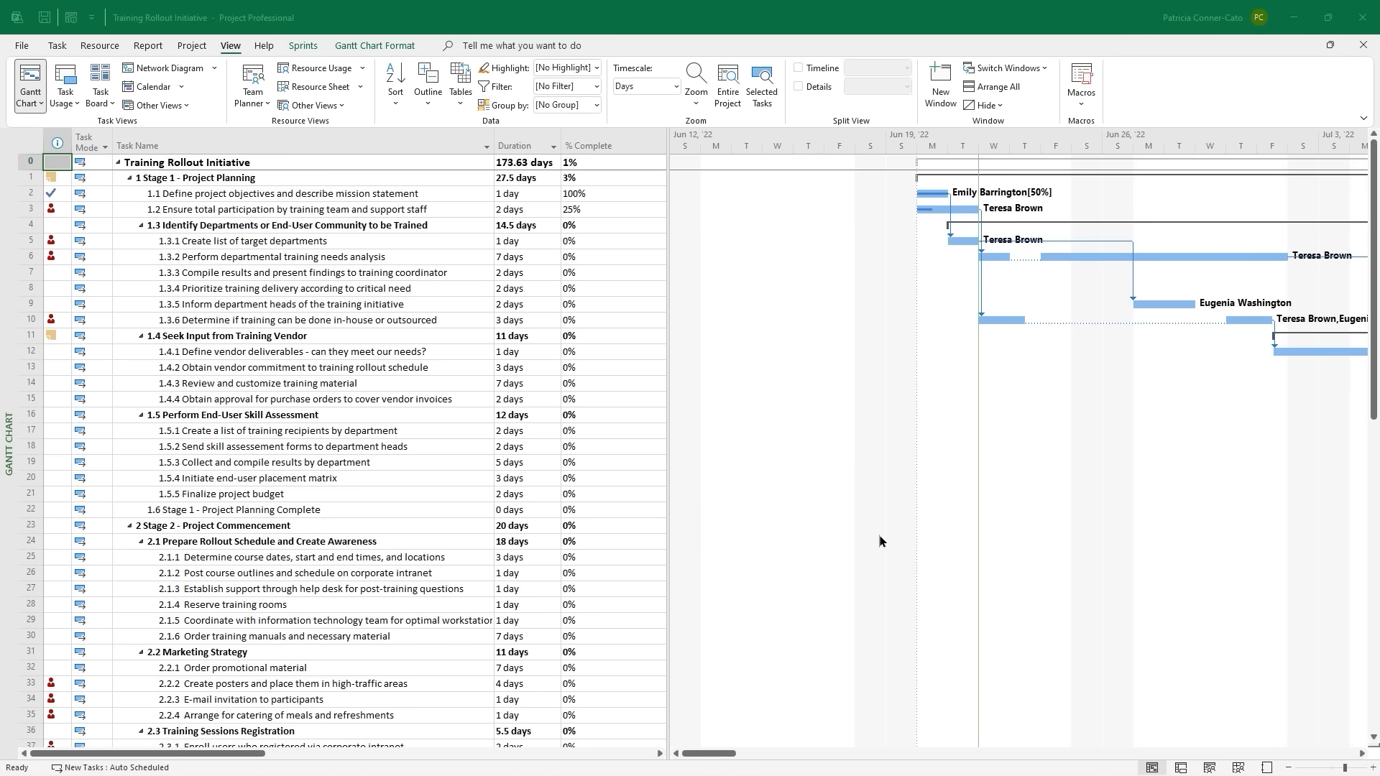
click(495, 24)
double_click(495, 24)
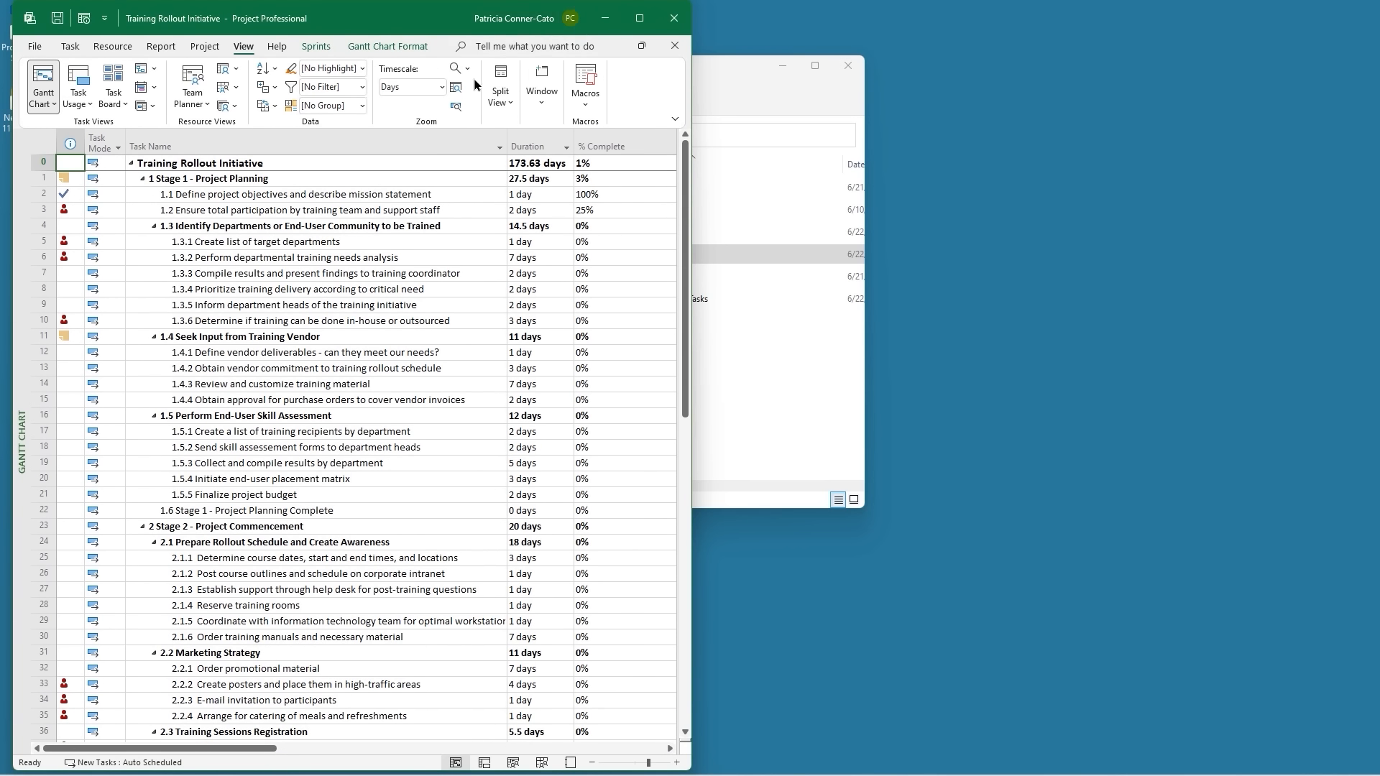
click(641, 17)
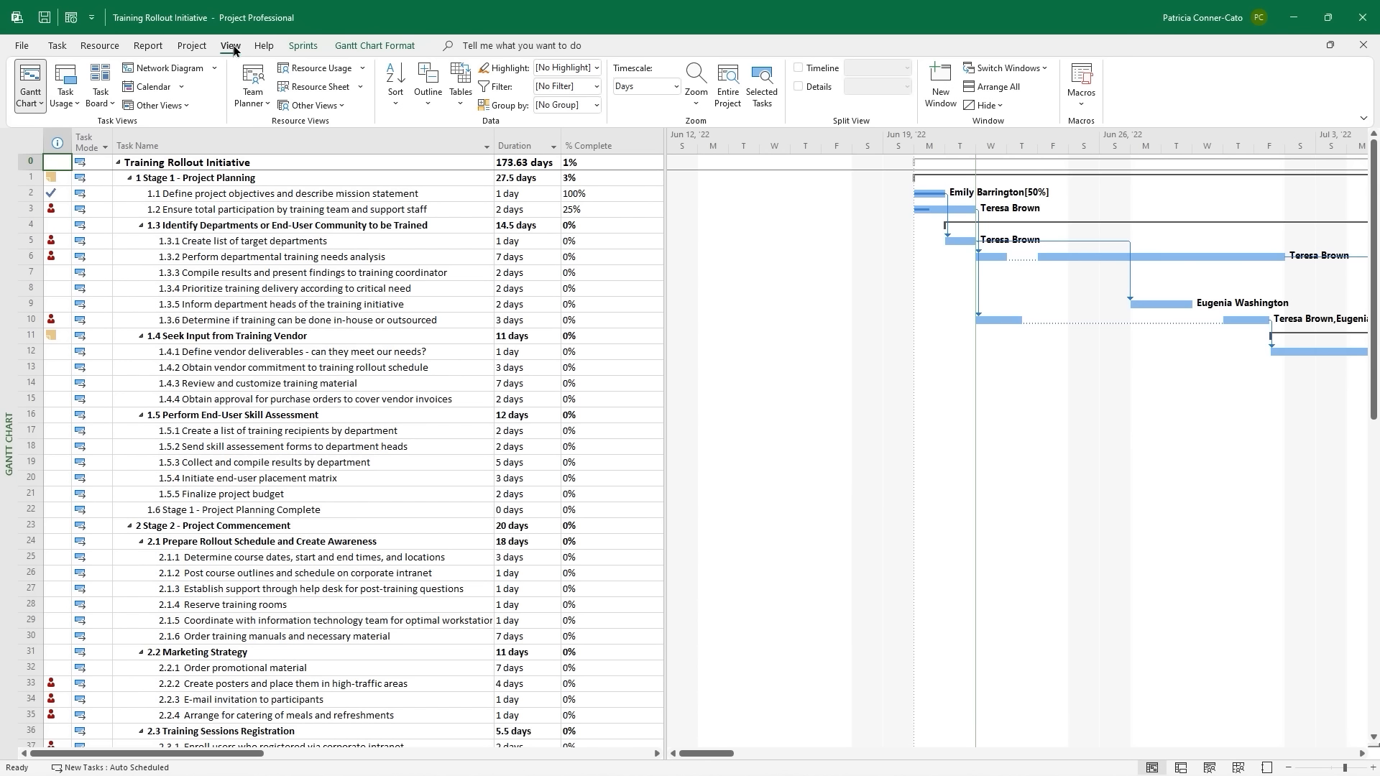
mouse_move(916, 194)
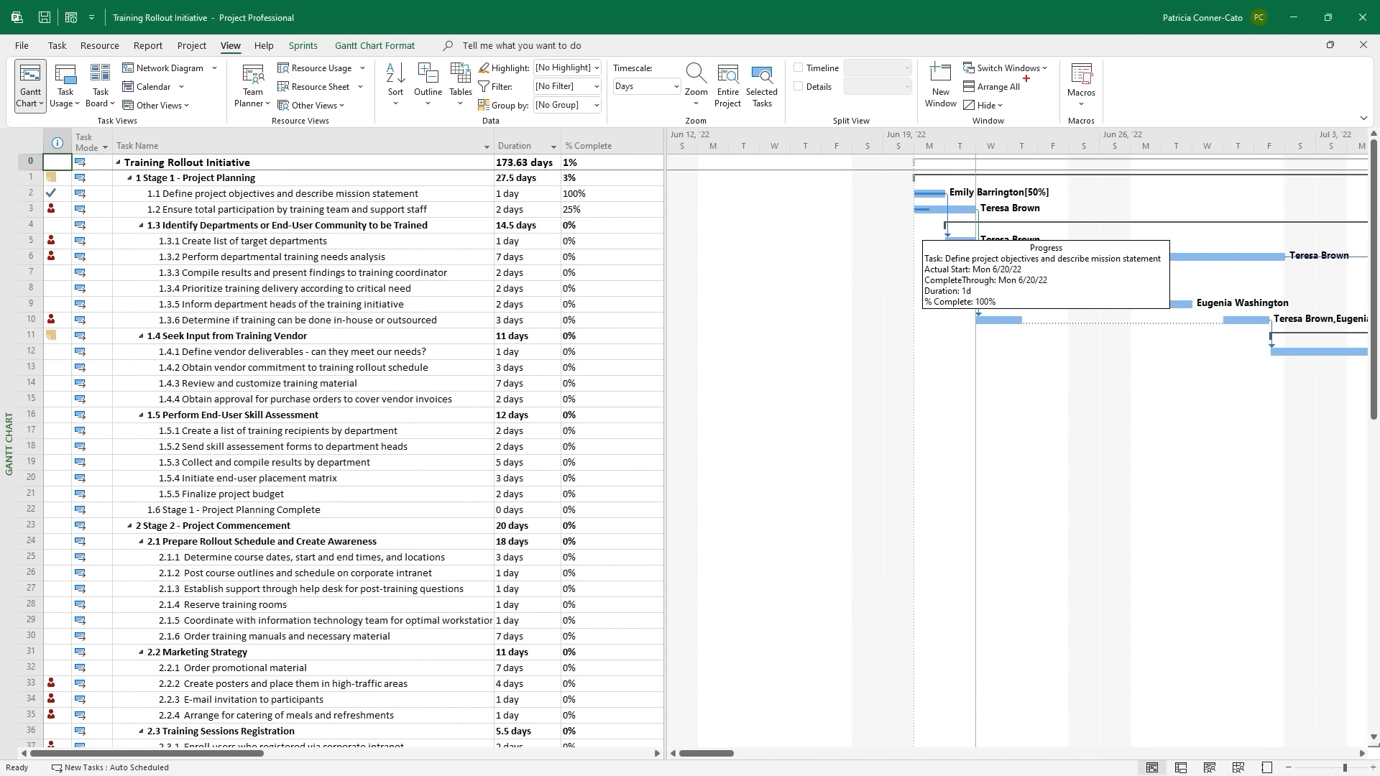
drag(1025, 78, 1026, 180)
key(Escape)
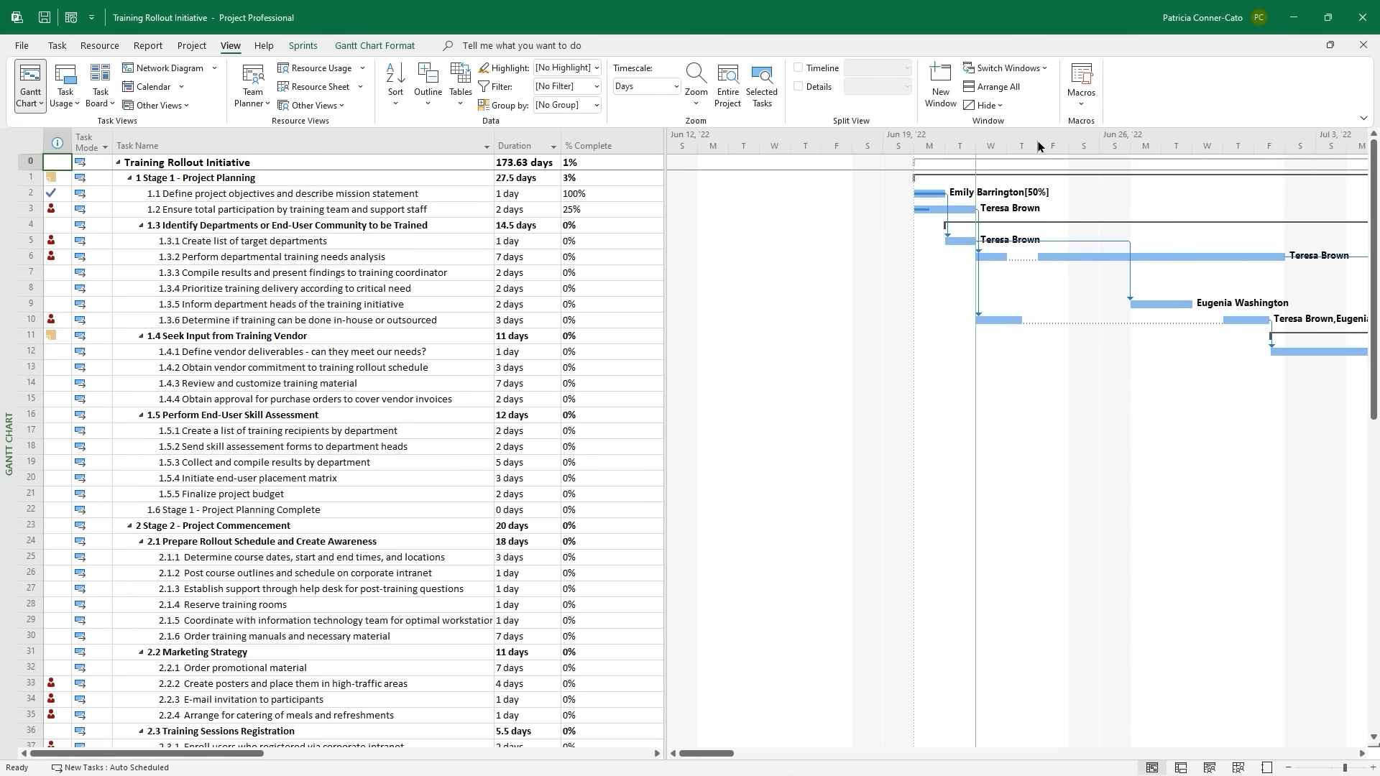
Switch to the open Training Rollout Initiative 2023 project to view it, and return to Training Rollout Initiative.
click(1032, 72)
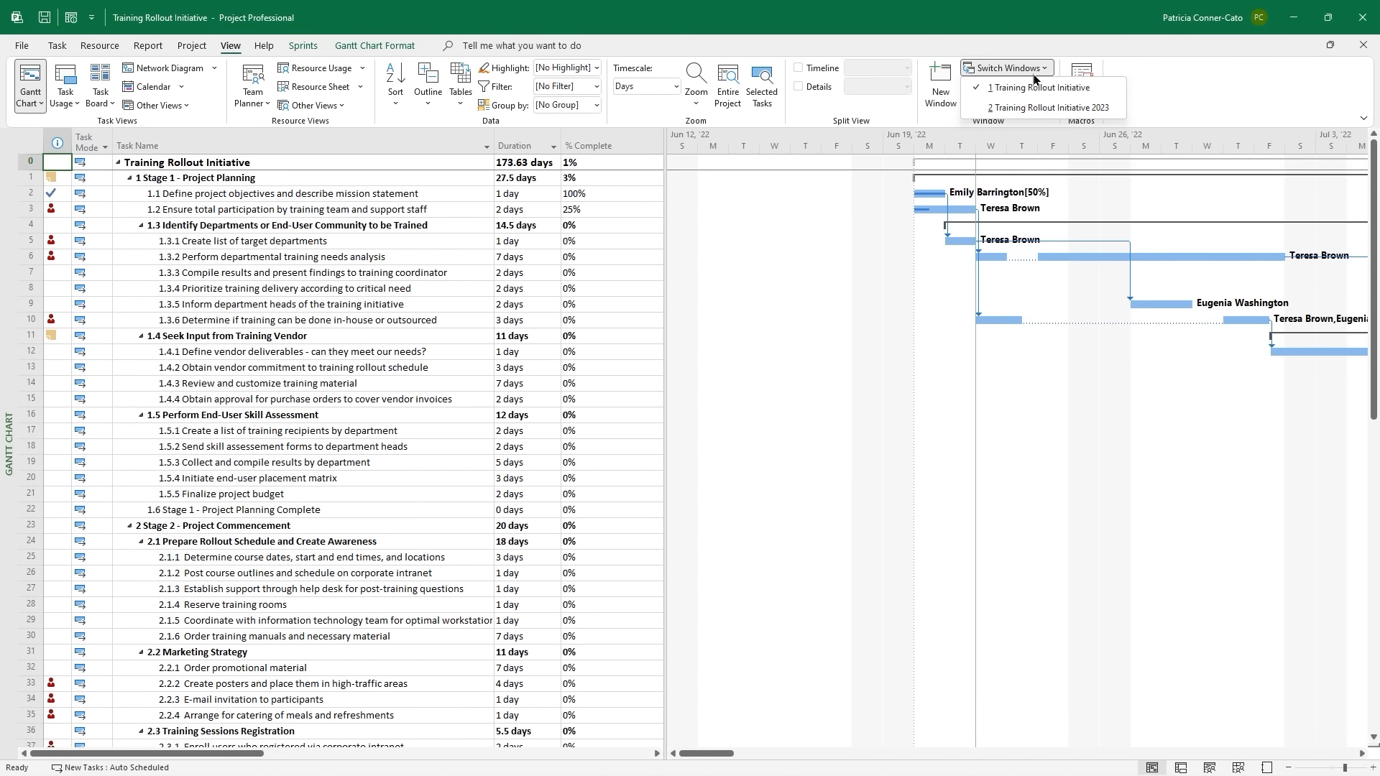
click(1038, 107)
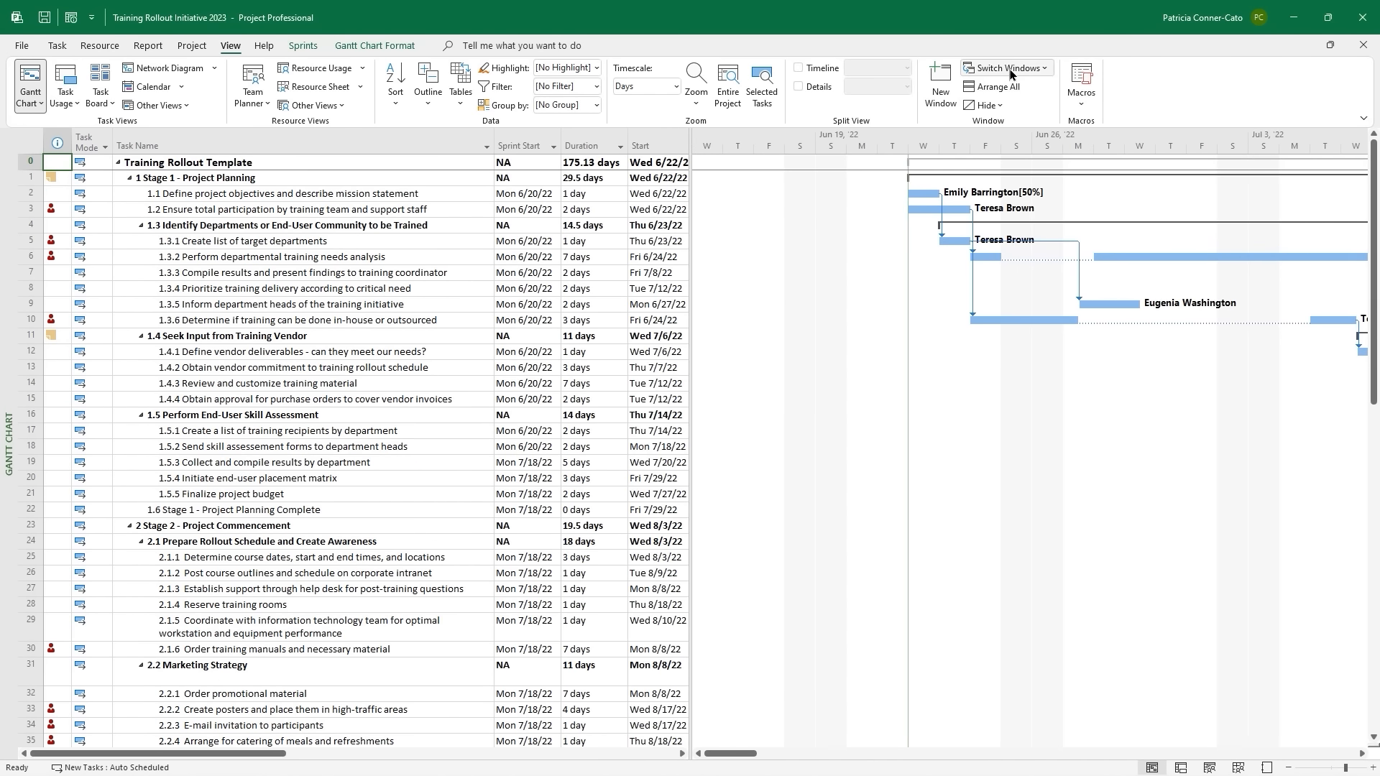
click(1011, 75)
click(1035, 91)
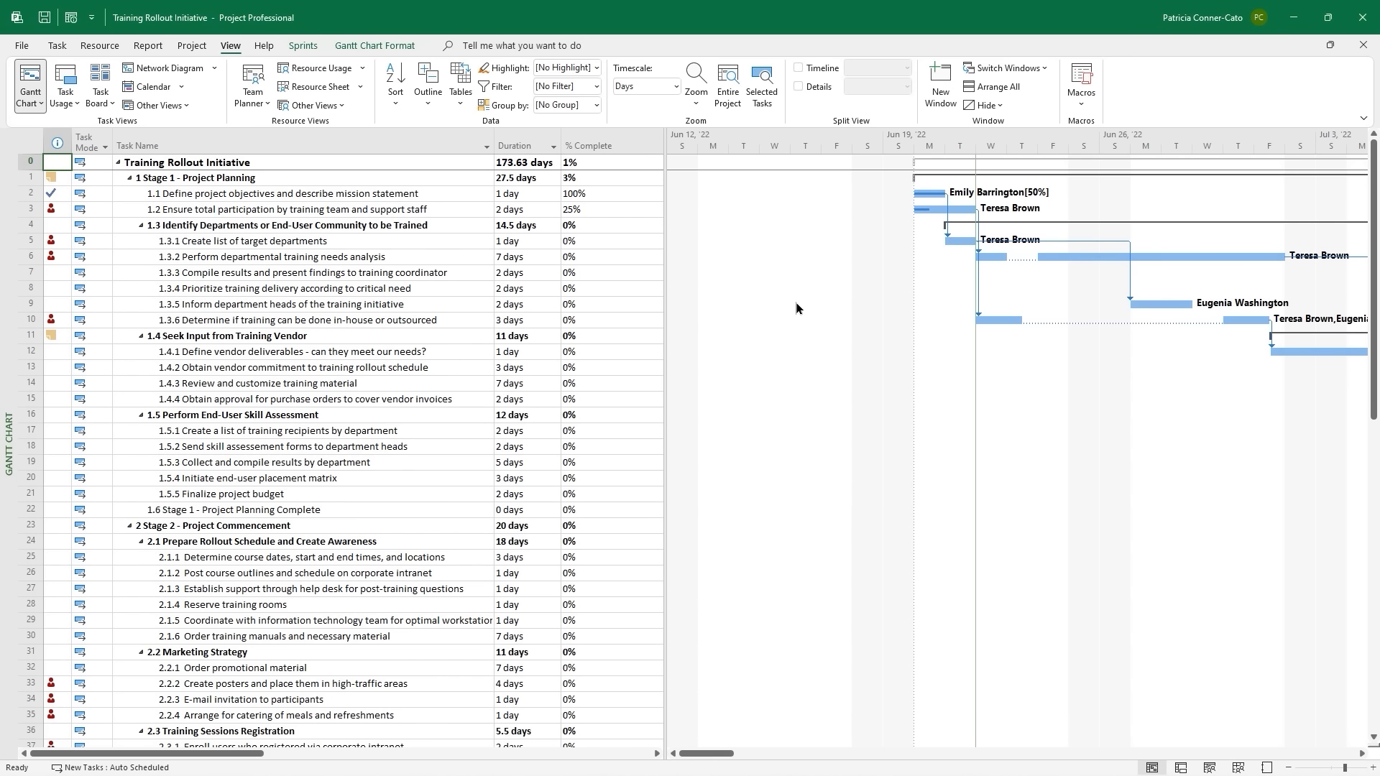
Create a new blank project and dismiss its project information settings without changes.
click(23, 48)
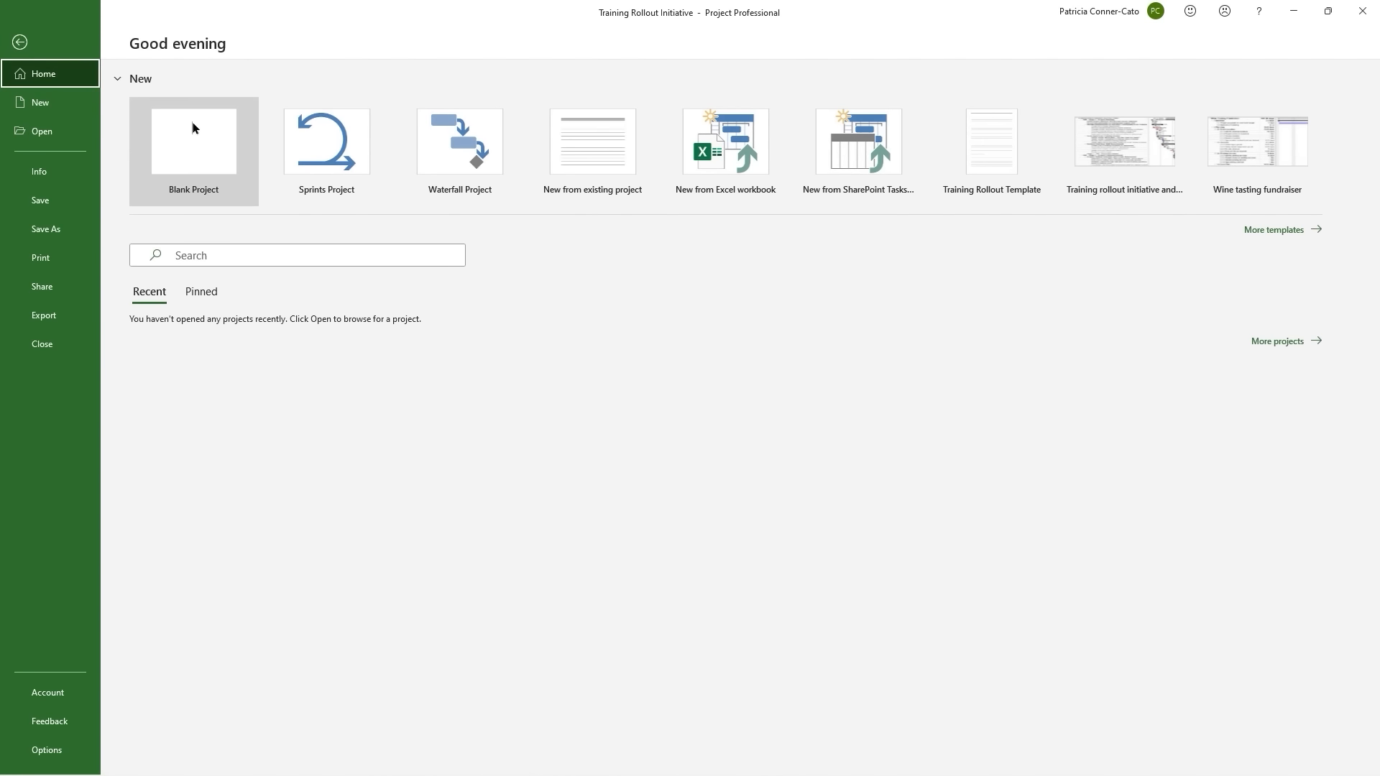
click(193, 128)
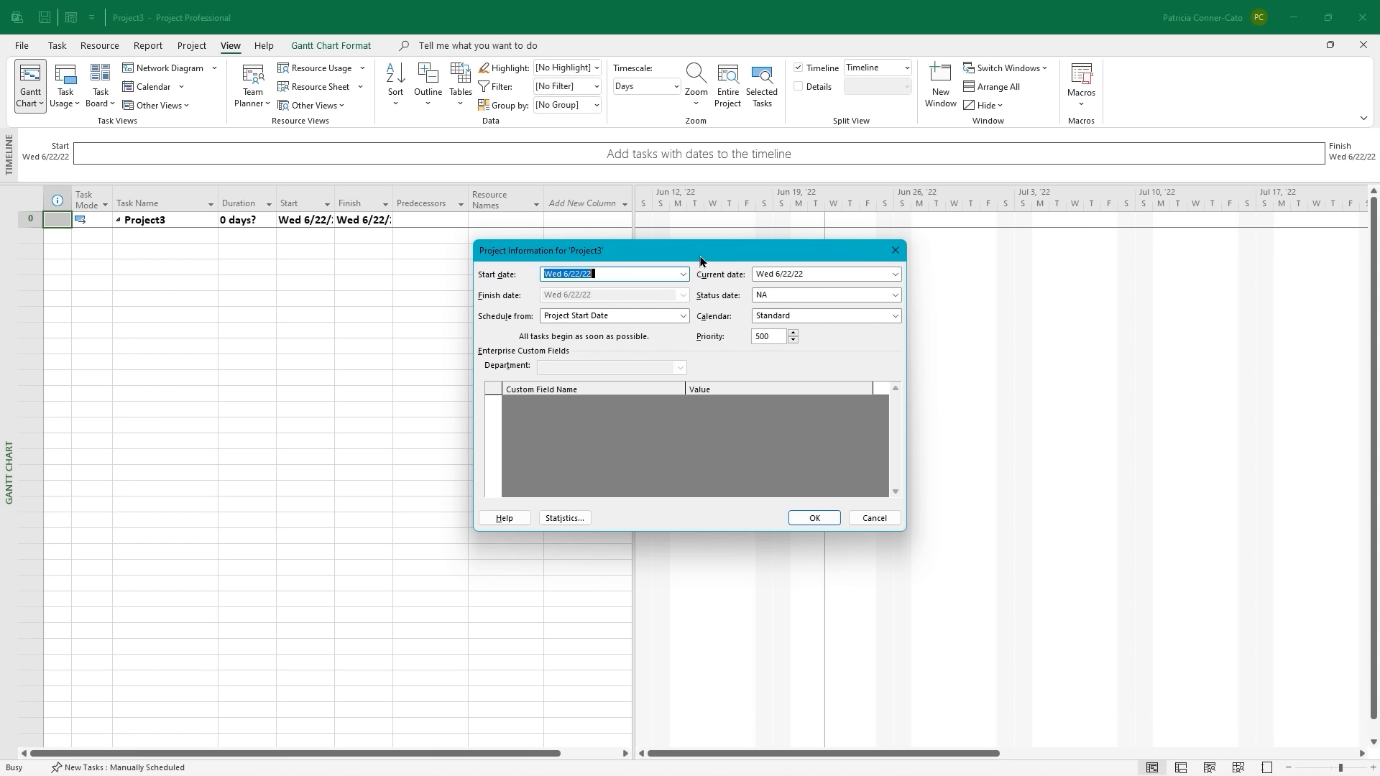
click(876, 518)
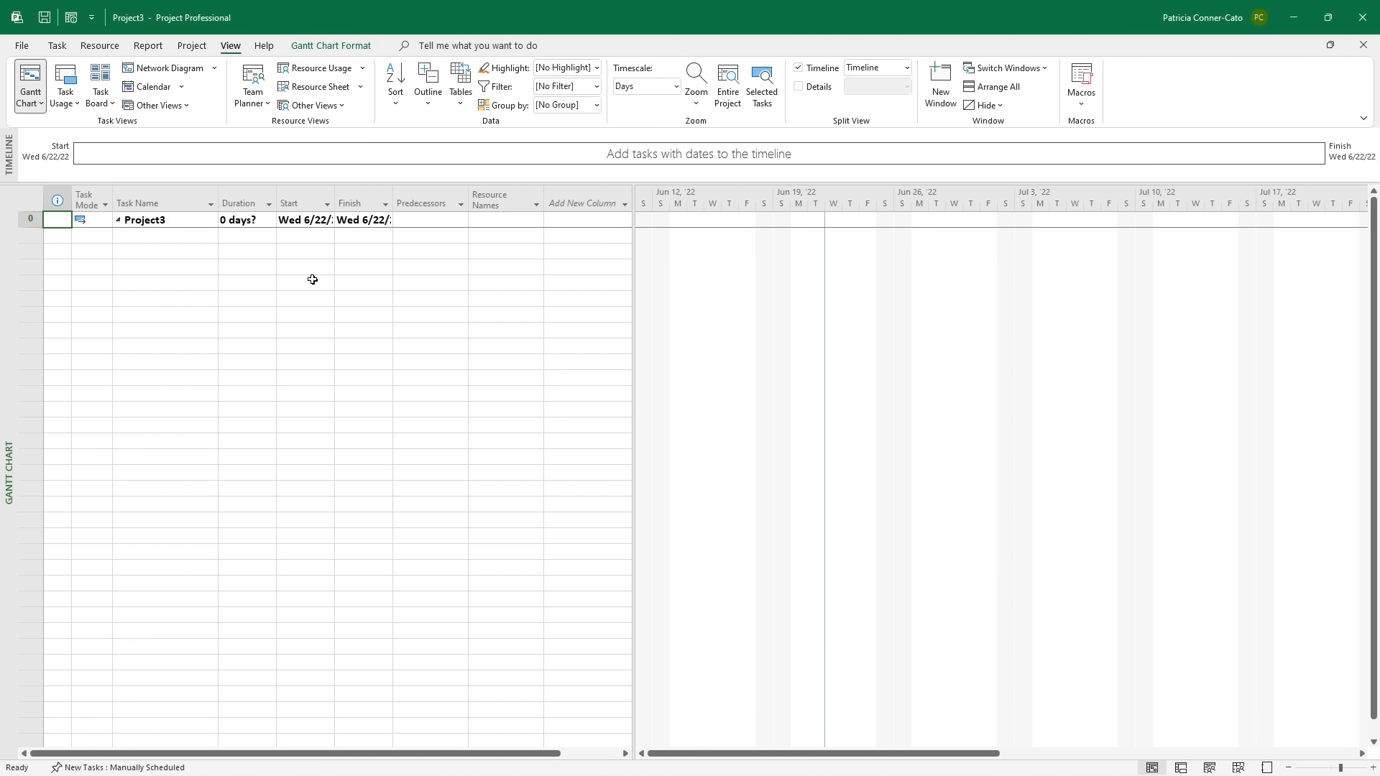
Hide the project summary task in the blank project and display the Resource Sheet view.
click(352, 45)
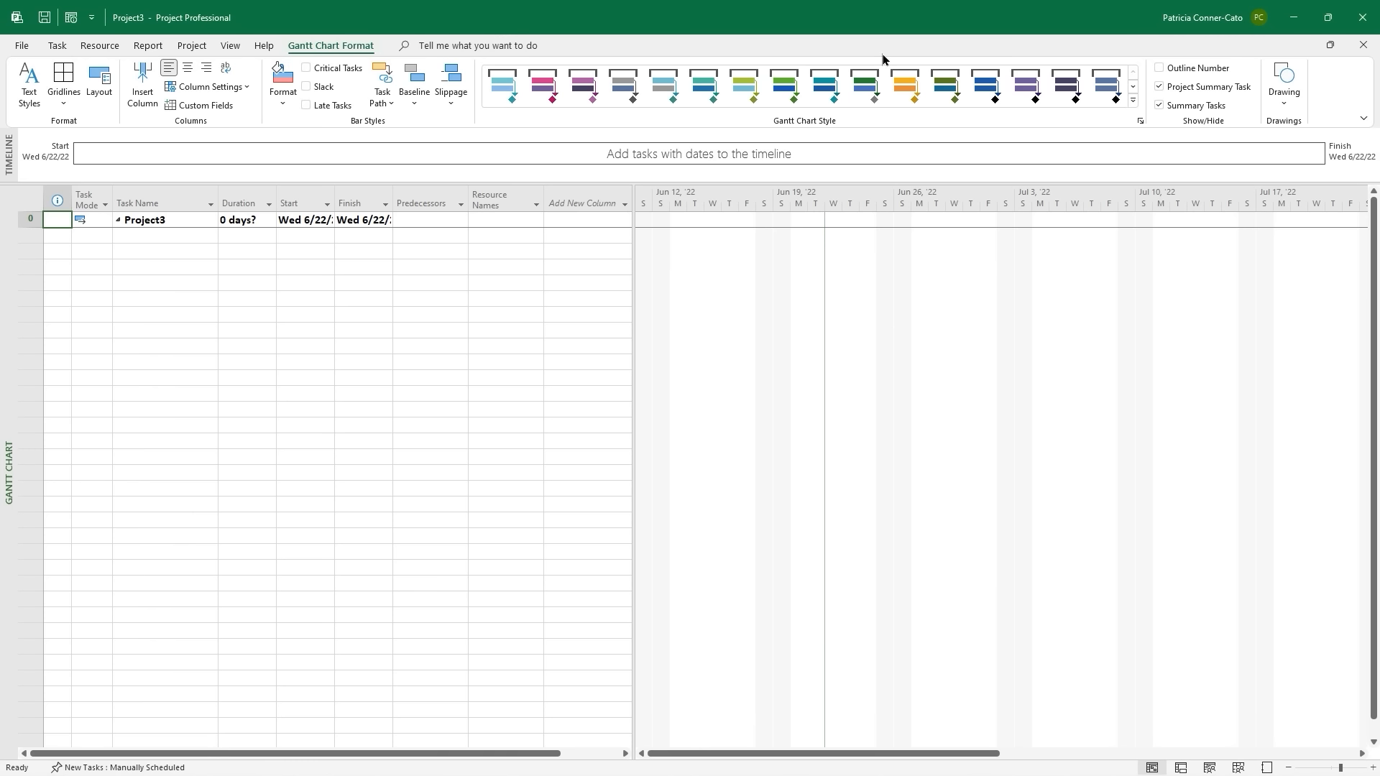
click(1160, 87)
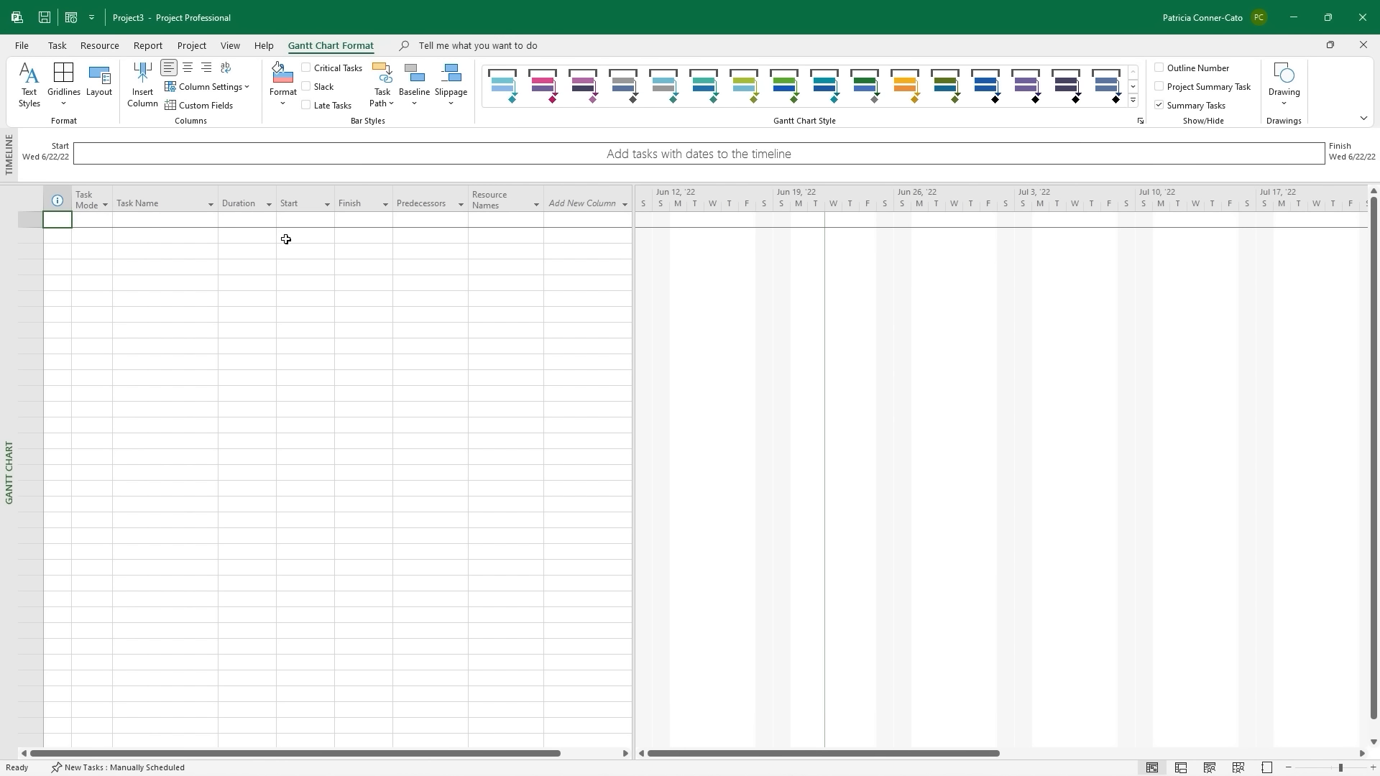
right_click(9, 427)
click(79, 322)
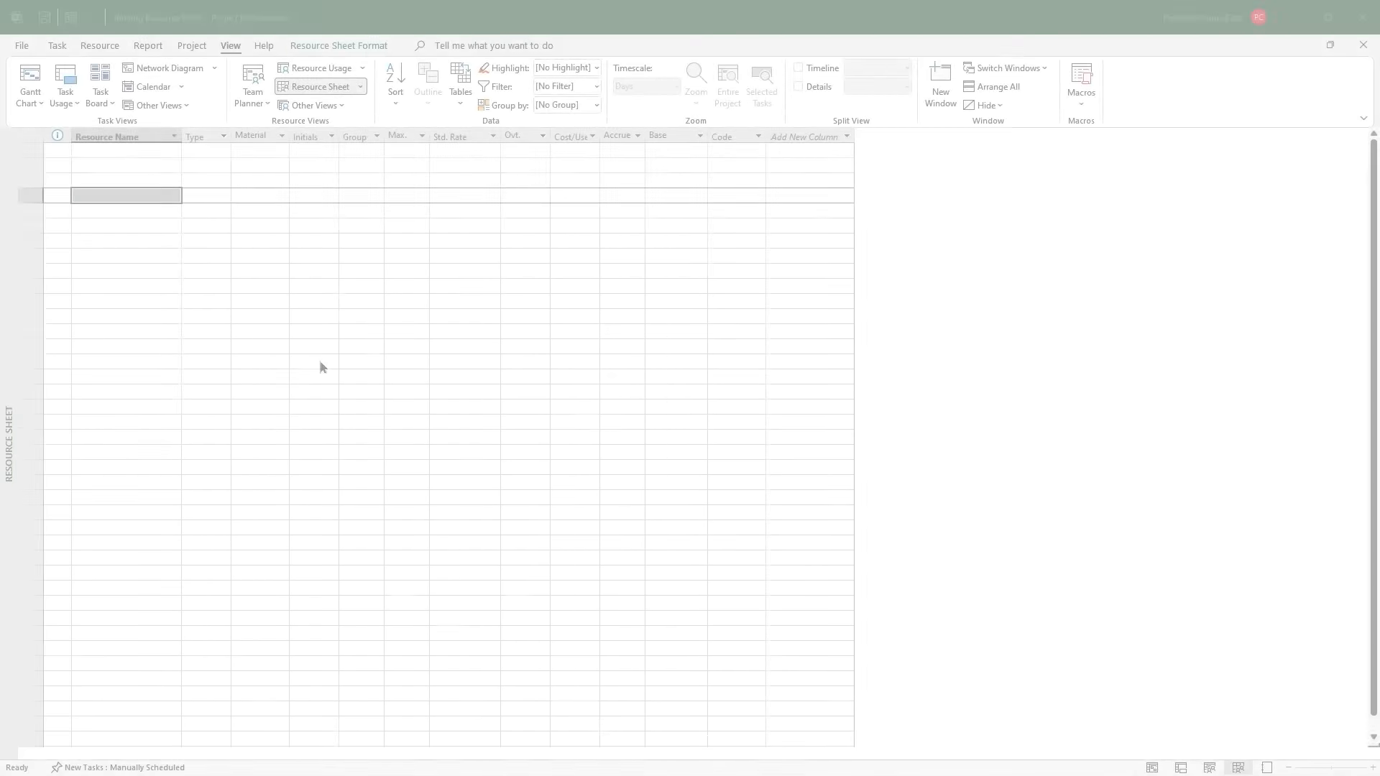
Insert the Department (Text1) column before the Type column in Training Resource Pool and widen it to fit its heading.
click(227, 258)
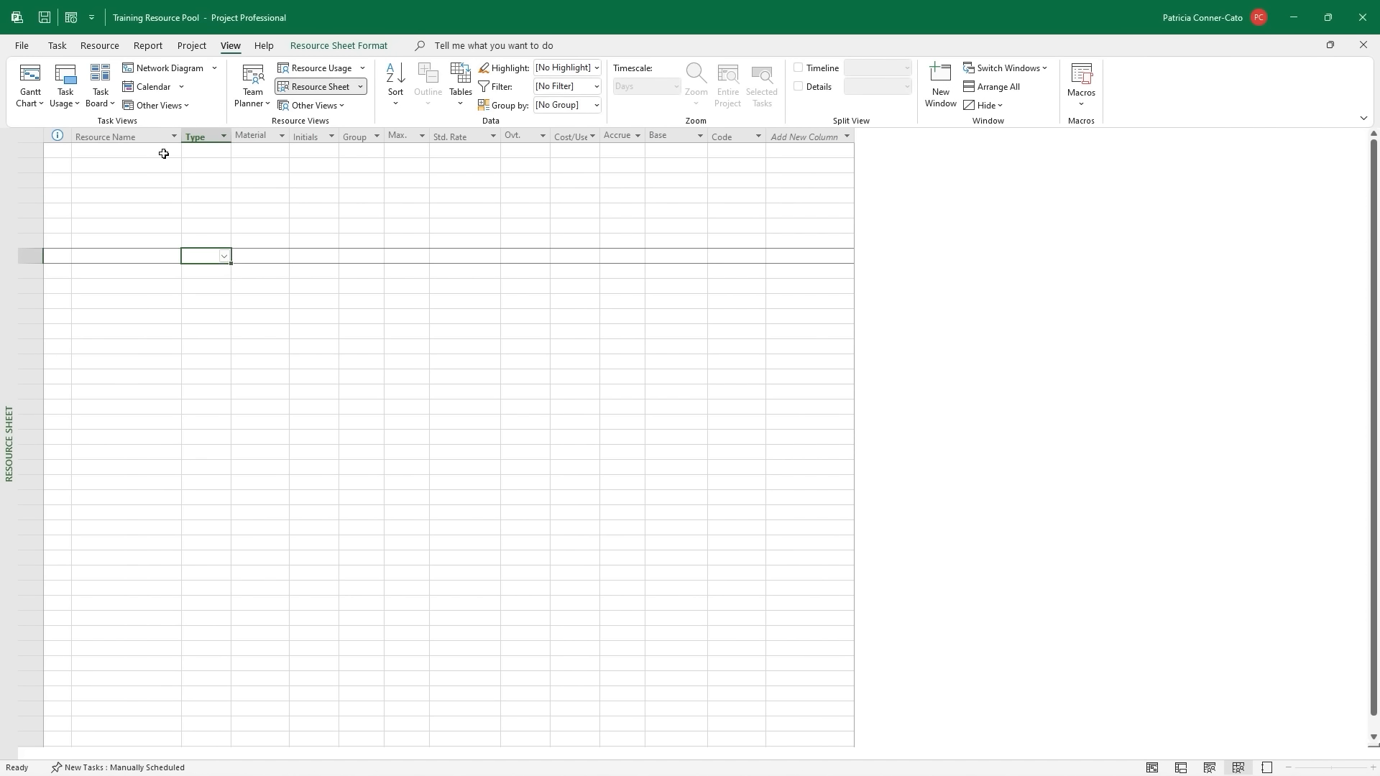
click(92, 153)
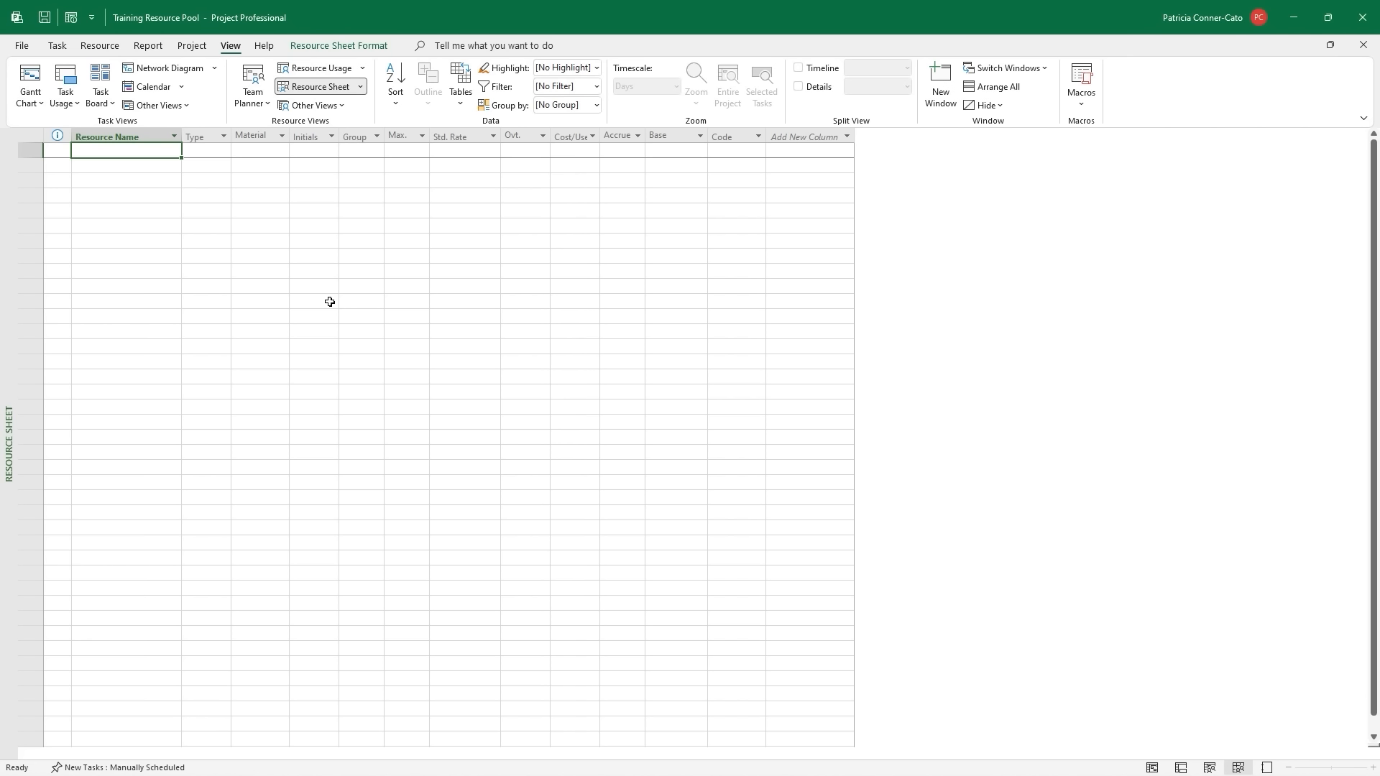
click(207, 137)
right_click(207, 139)
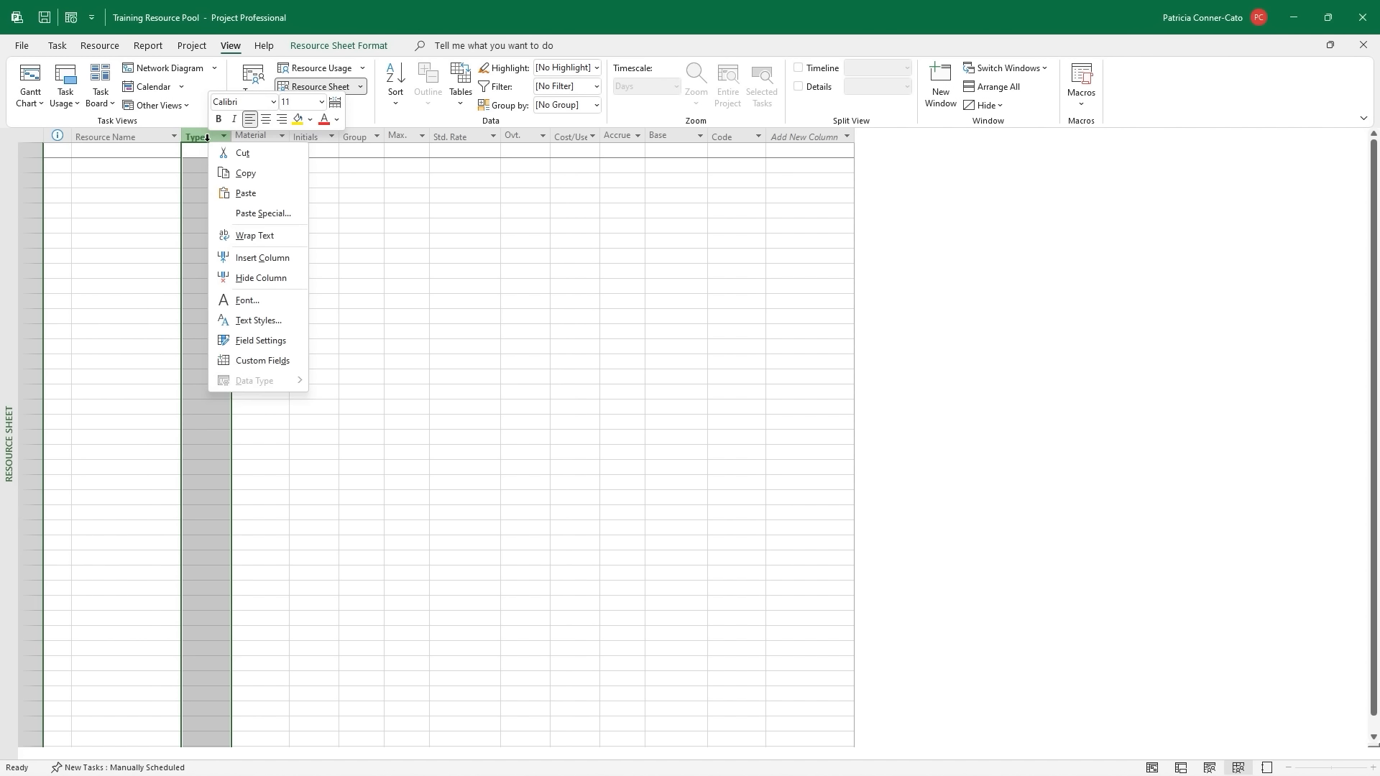
click(263, 257)
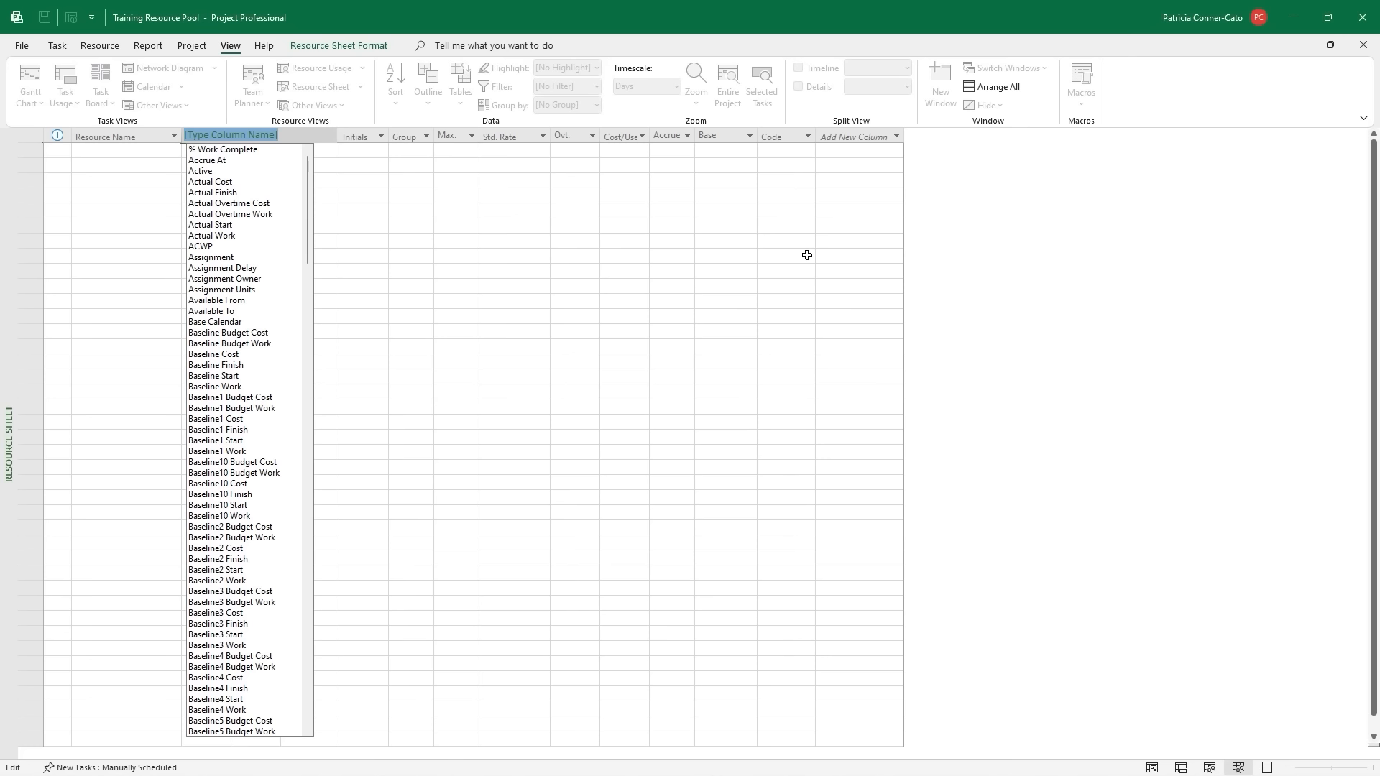
text(default Assignment Owner)
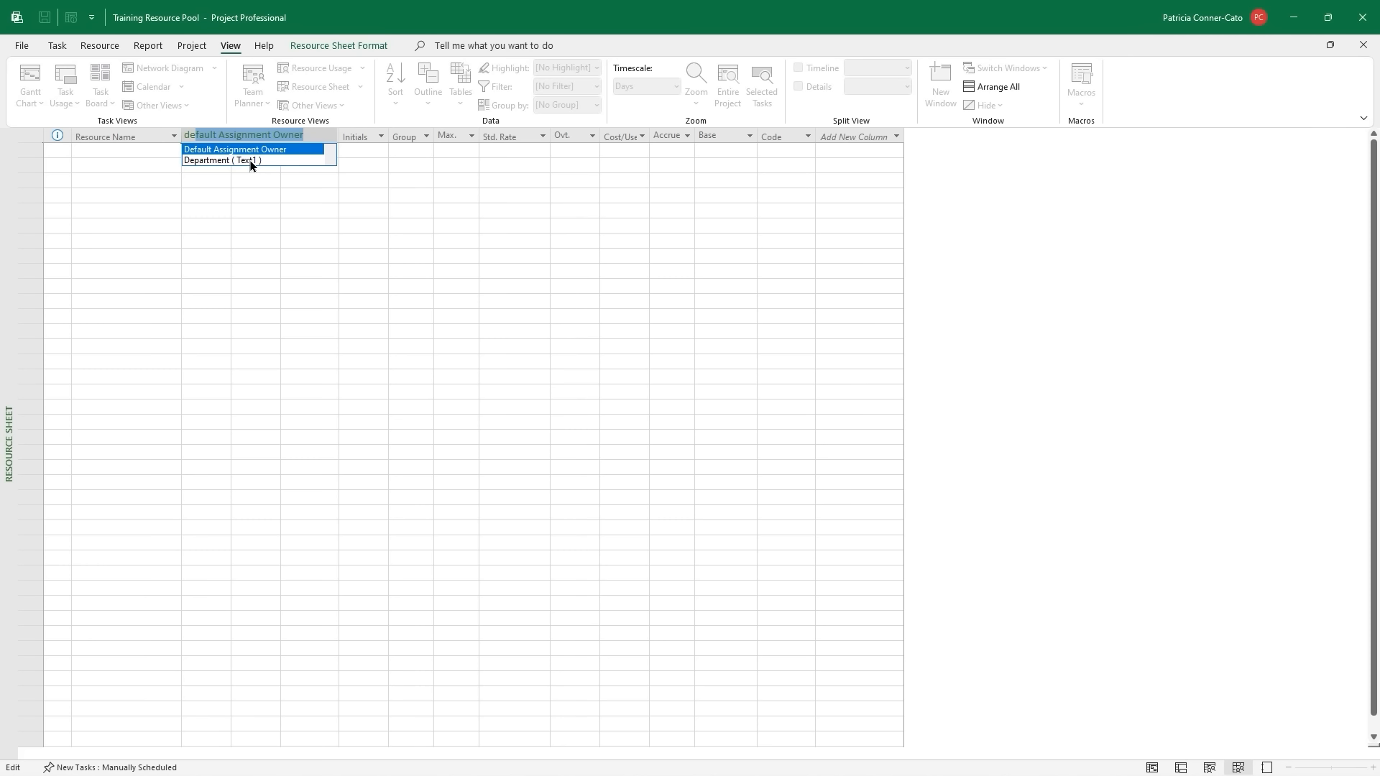
click(250, 160)
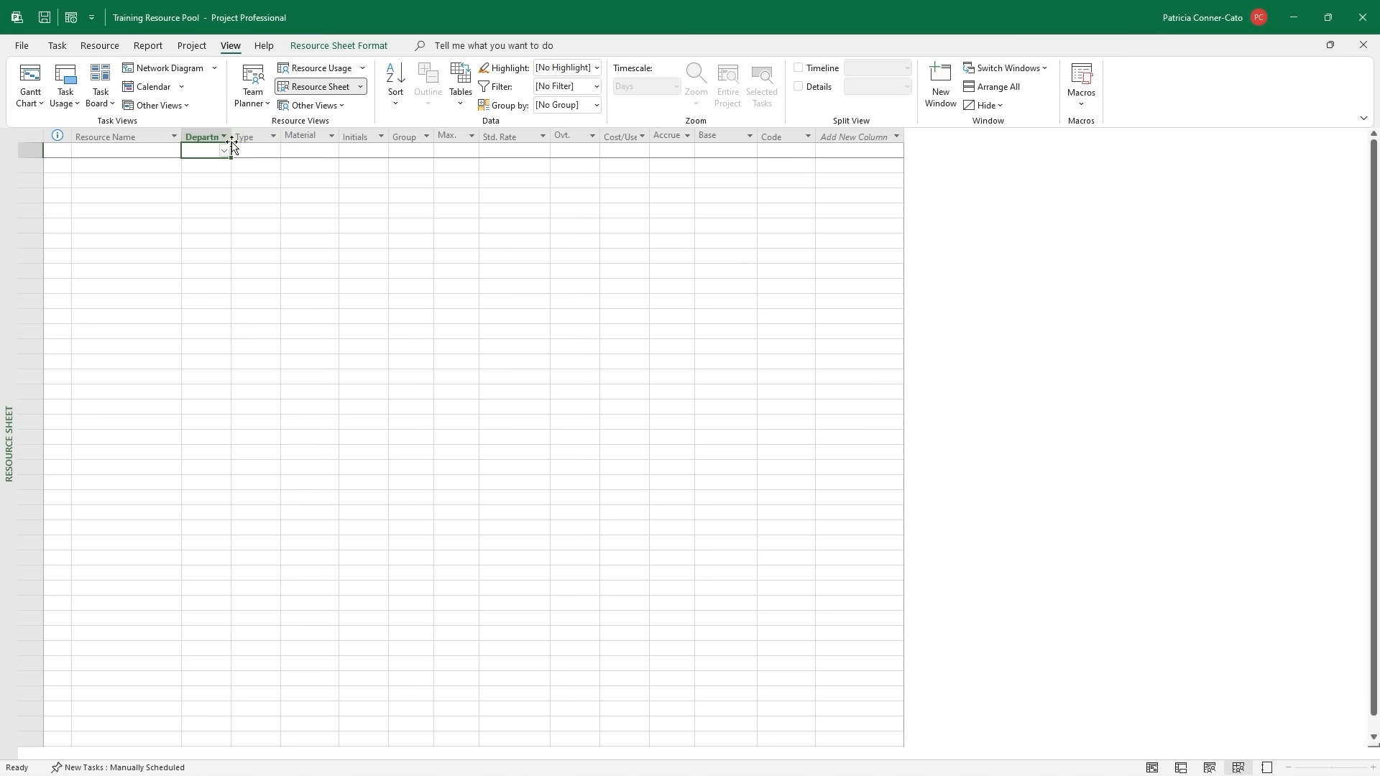
drag(231, 137, 271, 137)
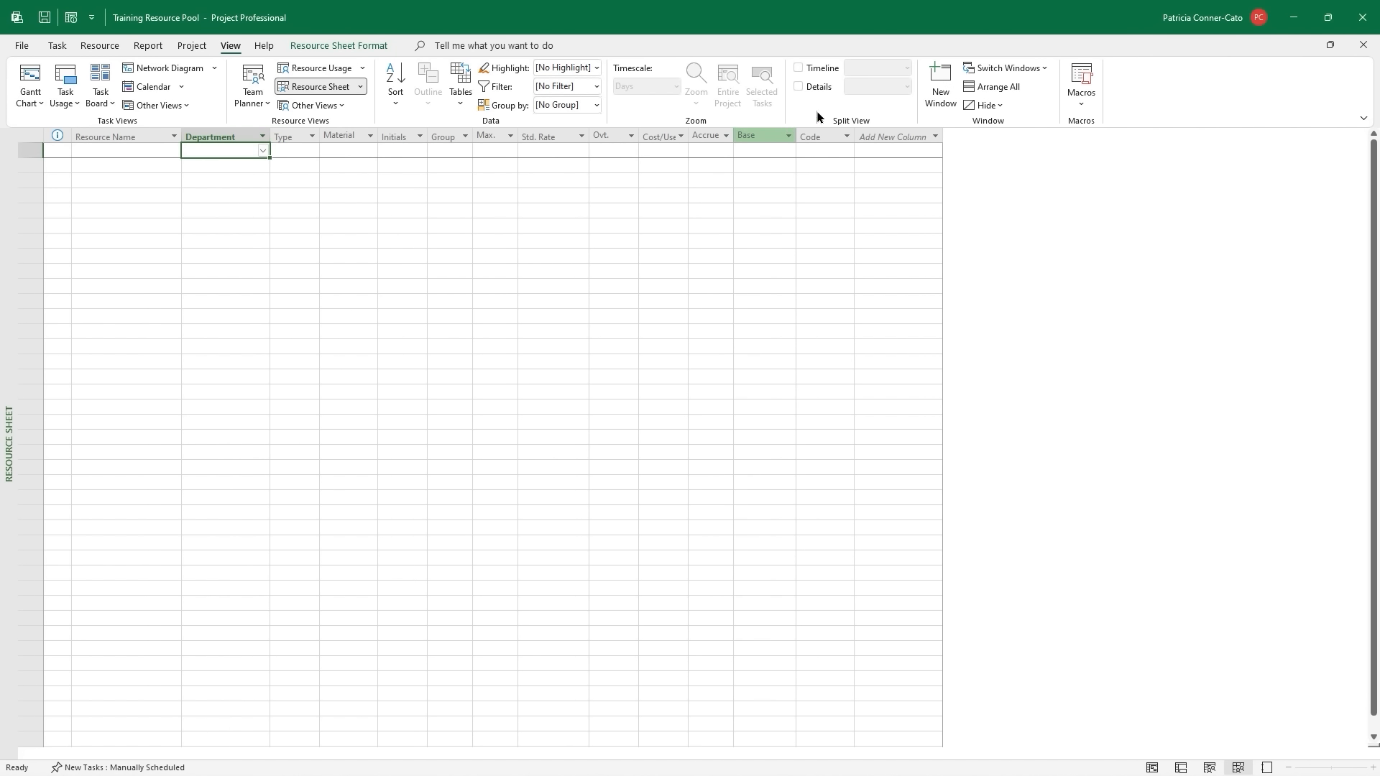
Switch to the Training Rollout Initiative project and select the overallocated resource in row 4 of its Resource Sheet.
click(1003, 68)
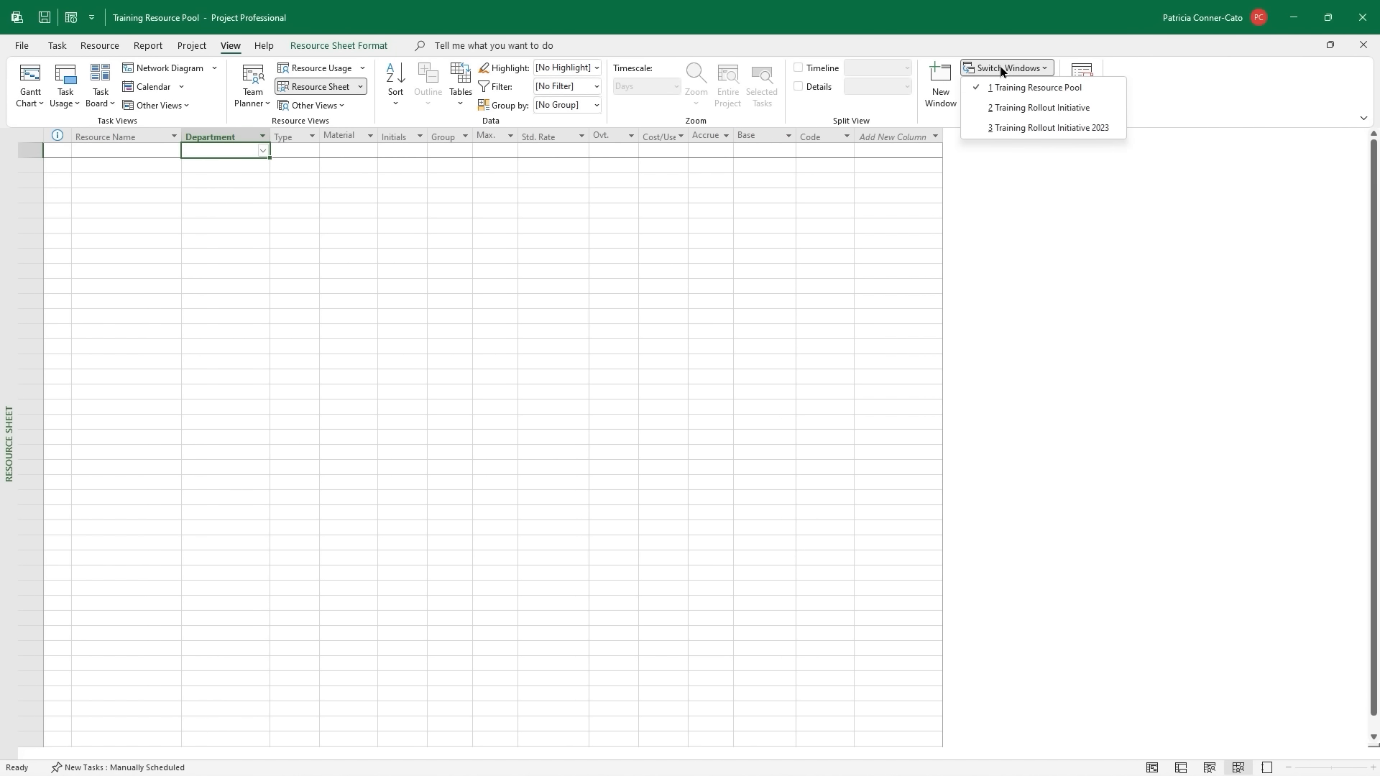
click(1018, 107)
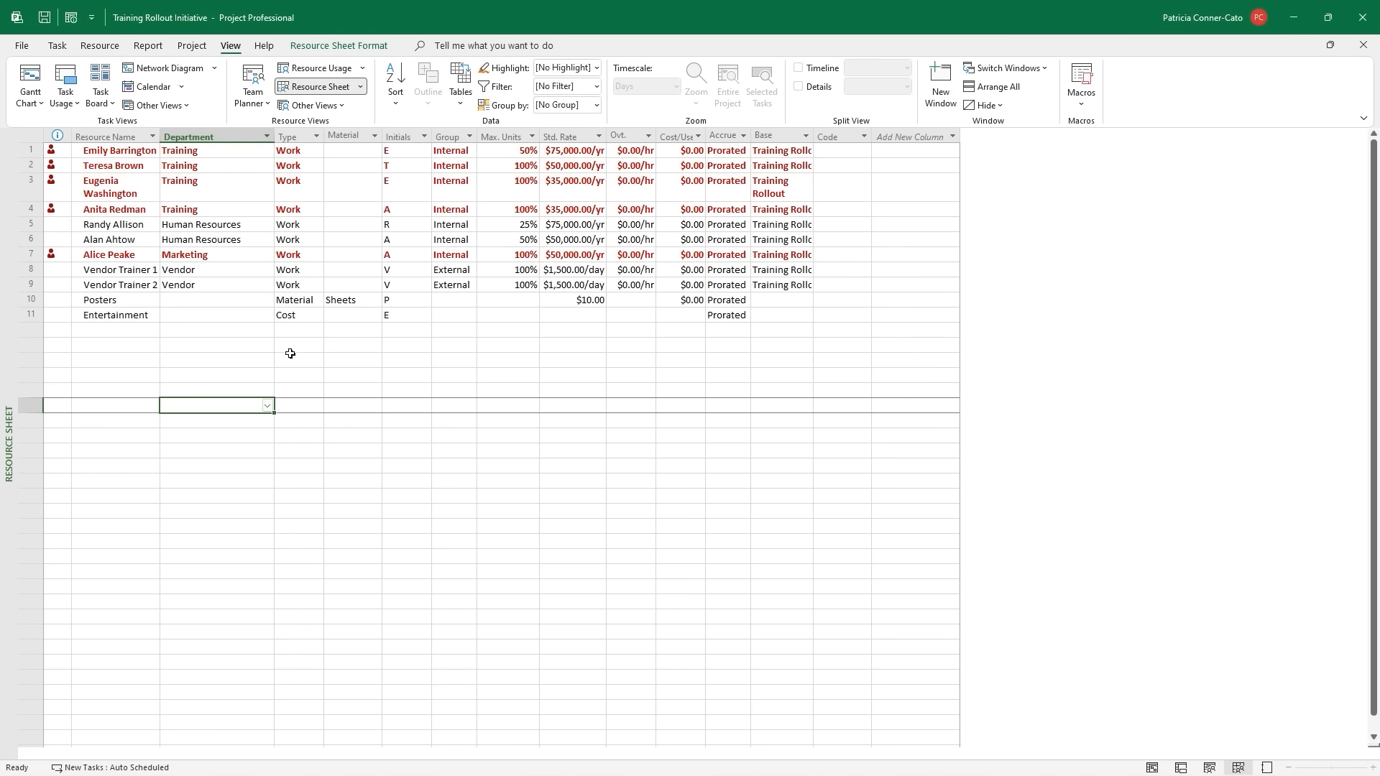
click(117, 210)
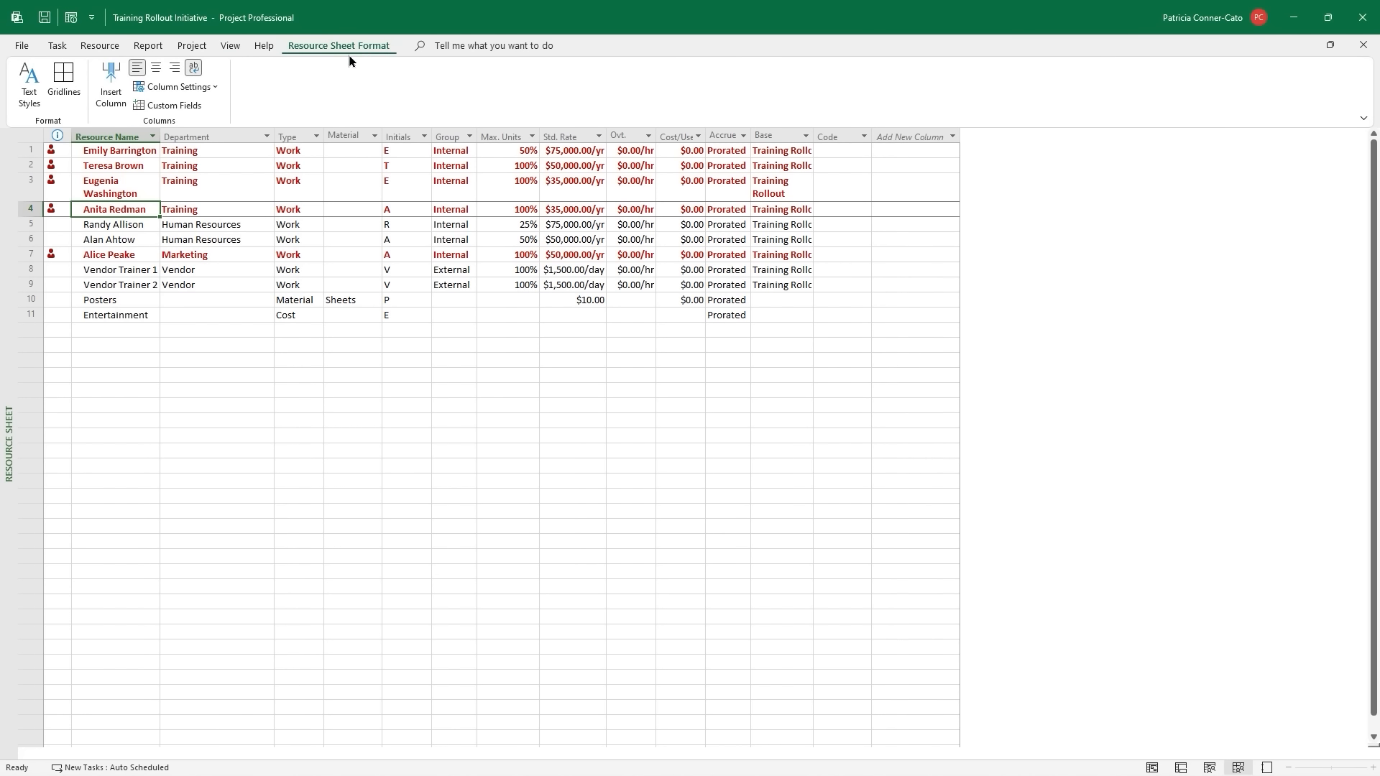
Set the Overallocated Resources text style in the Training Rollout Initiative Resource Sheet to Regular and black.
click(26, 87)
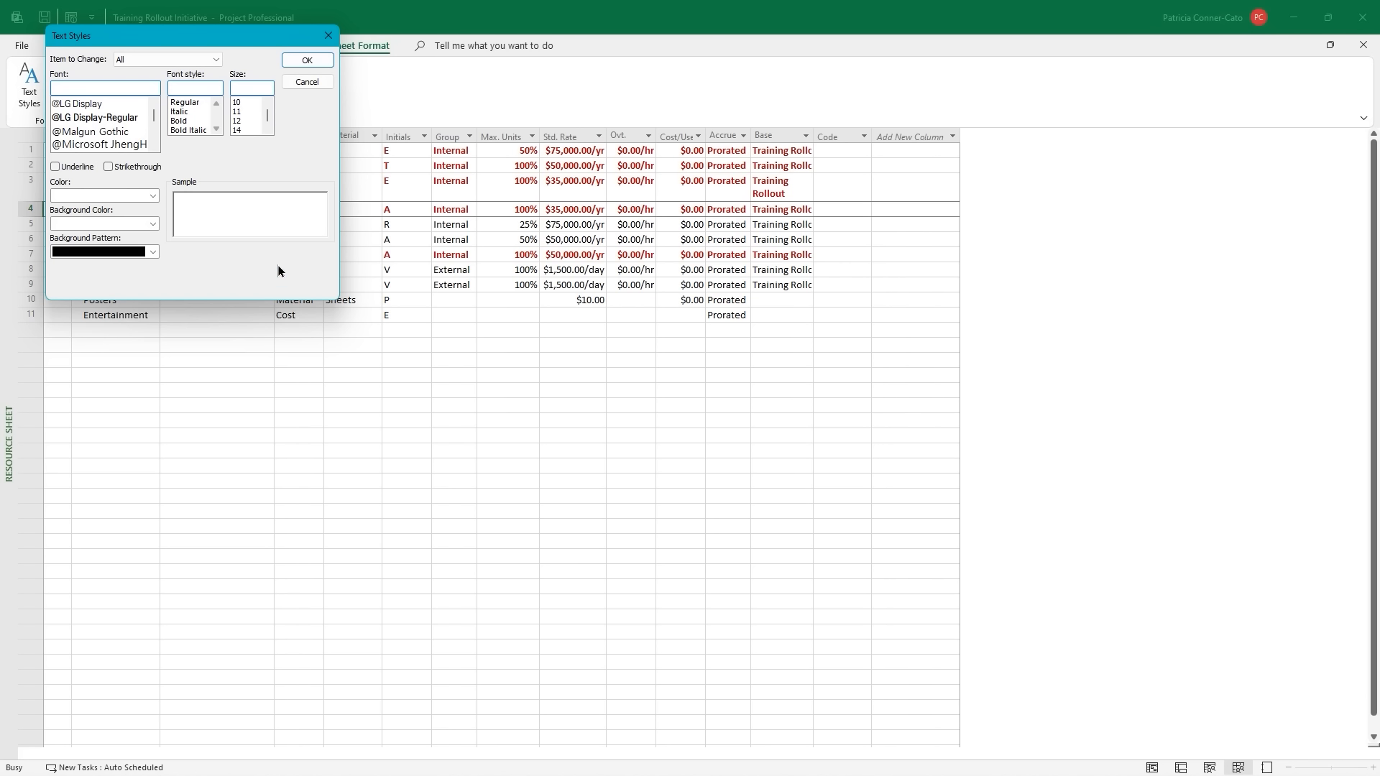
click(216, 60)
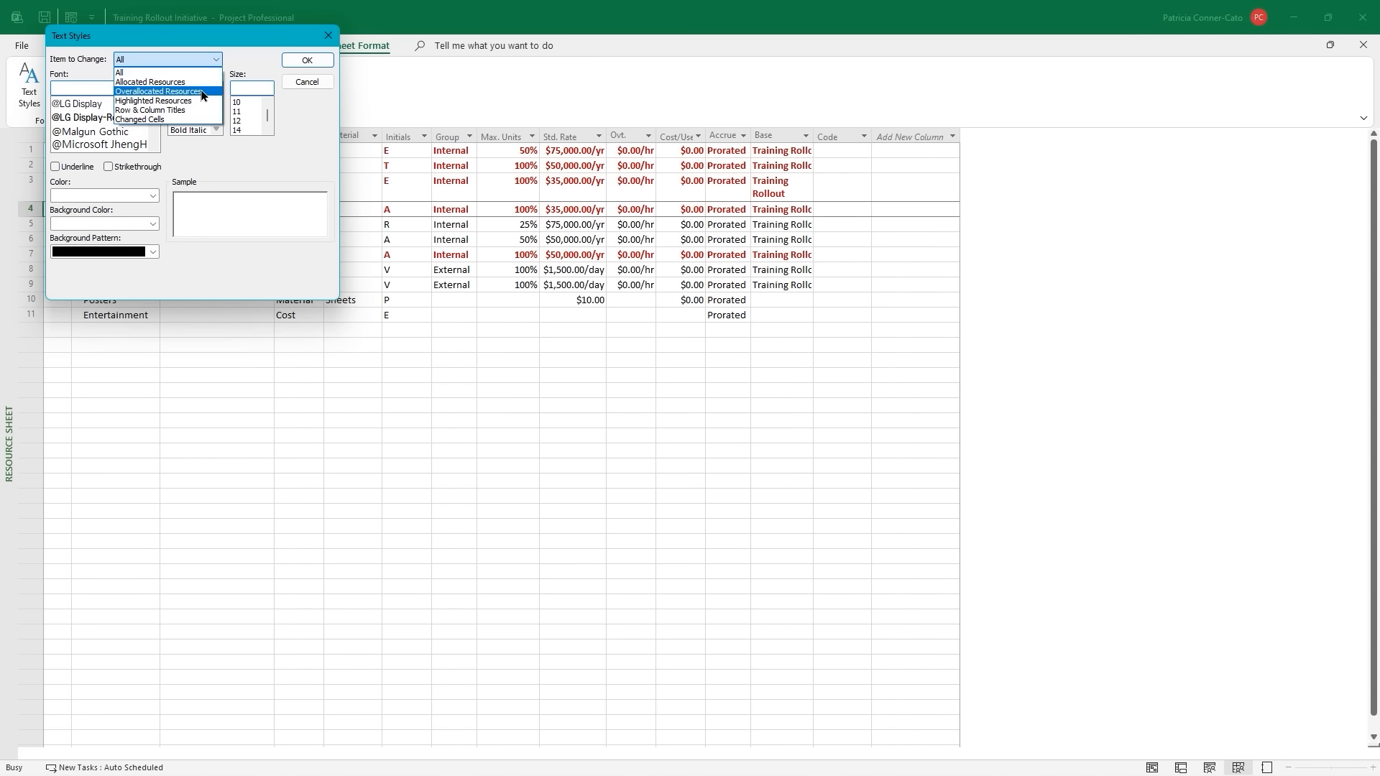
click(202, 92)
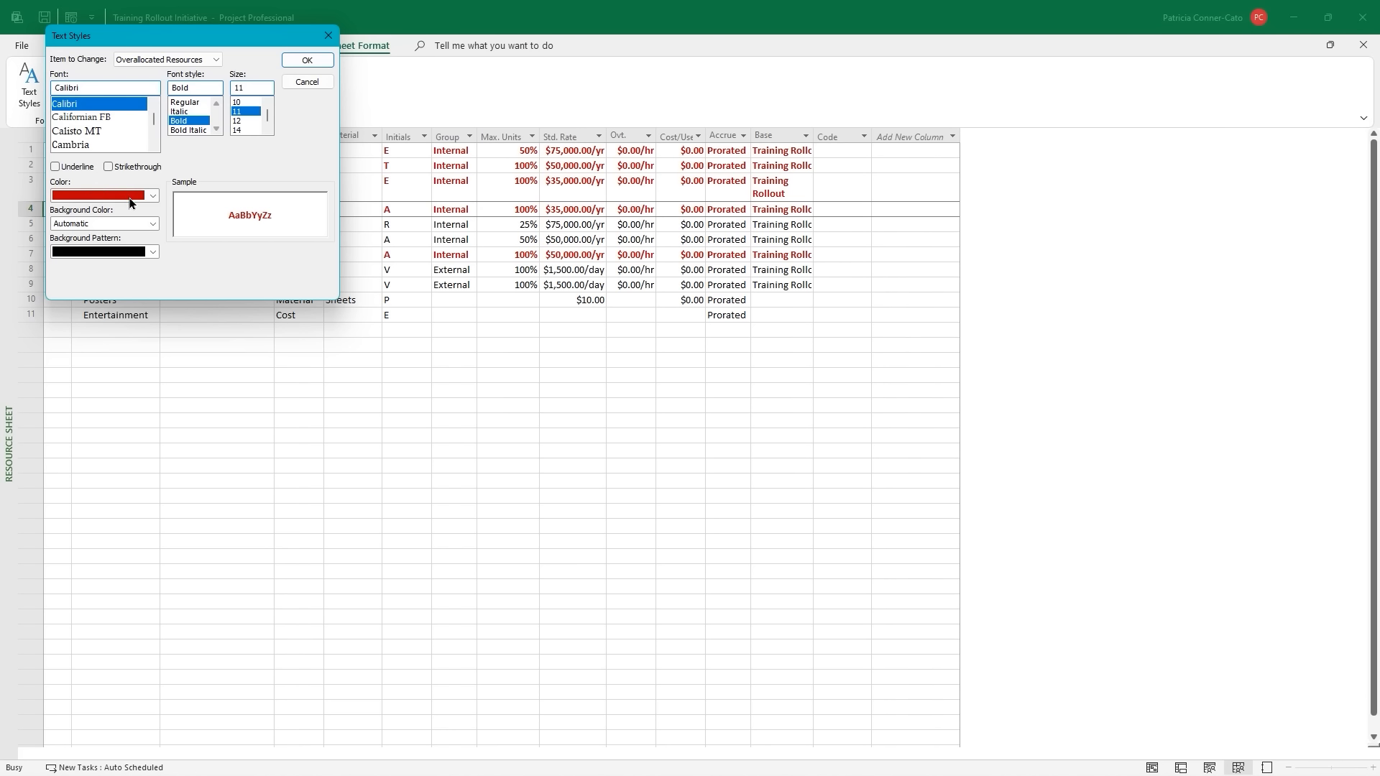
click(189, 105)
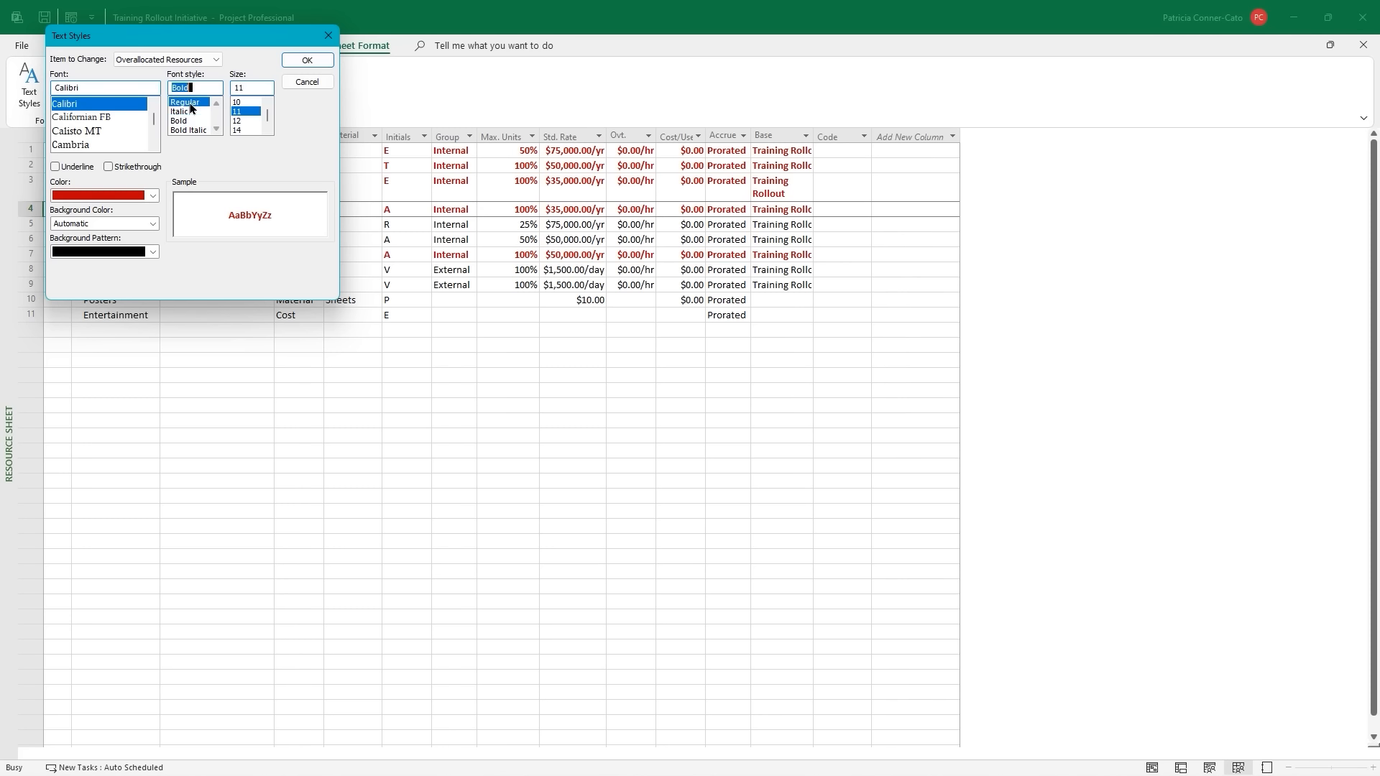
click(151, 199)
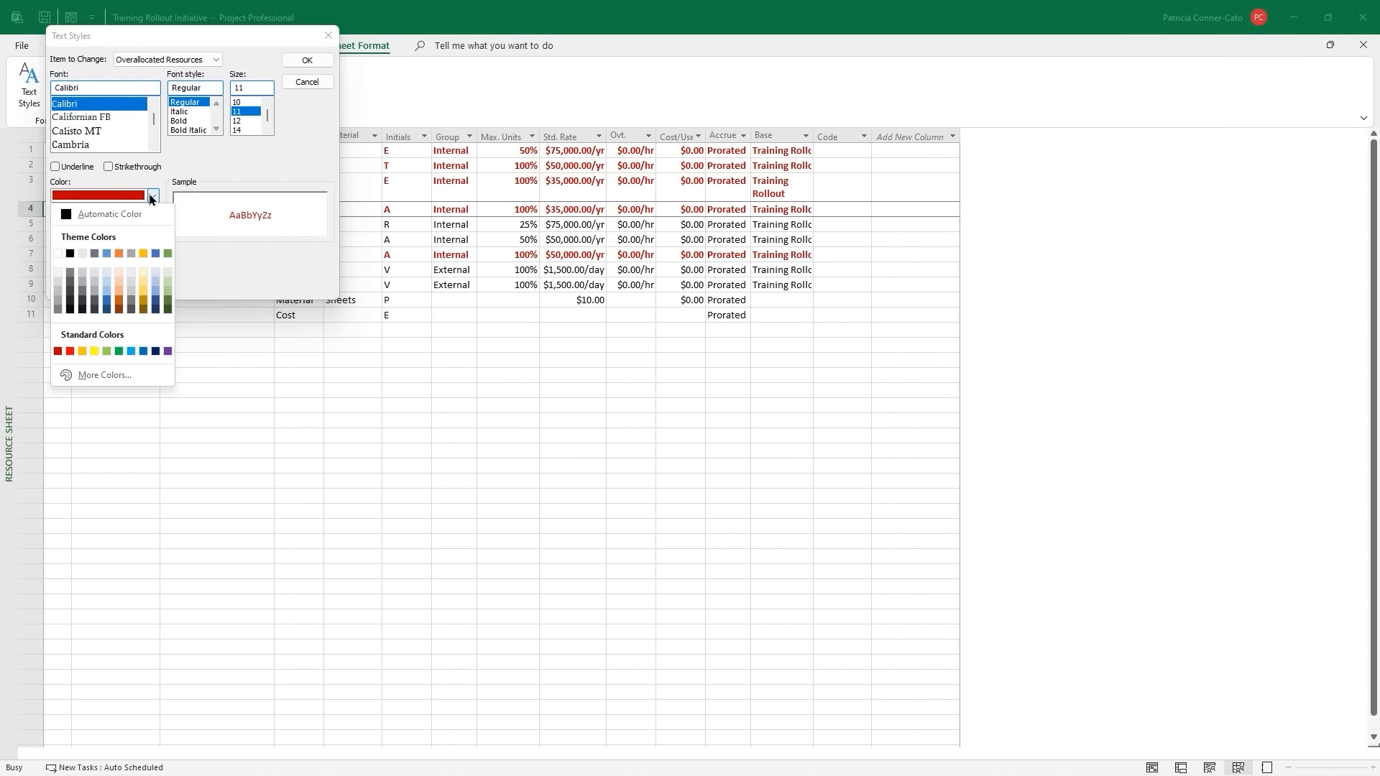
click(70, 254)
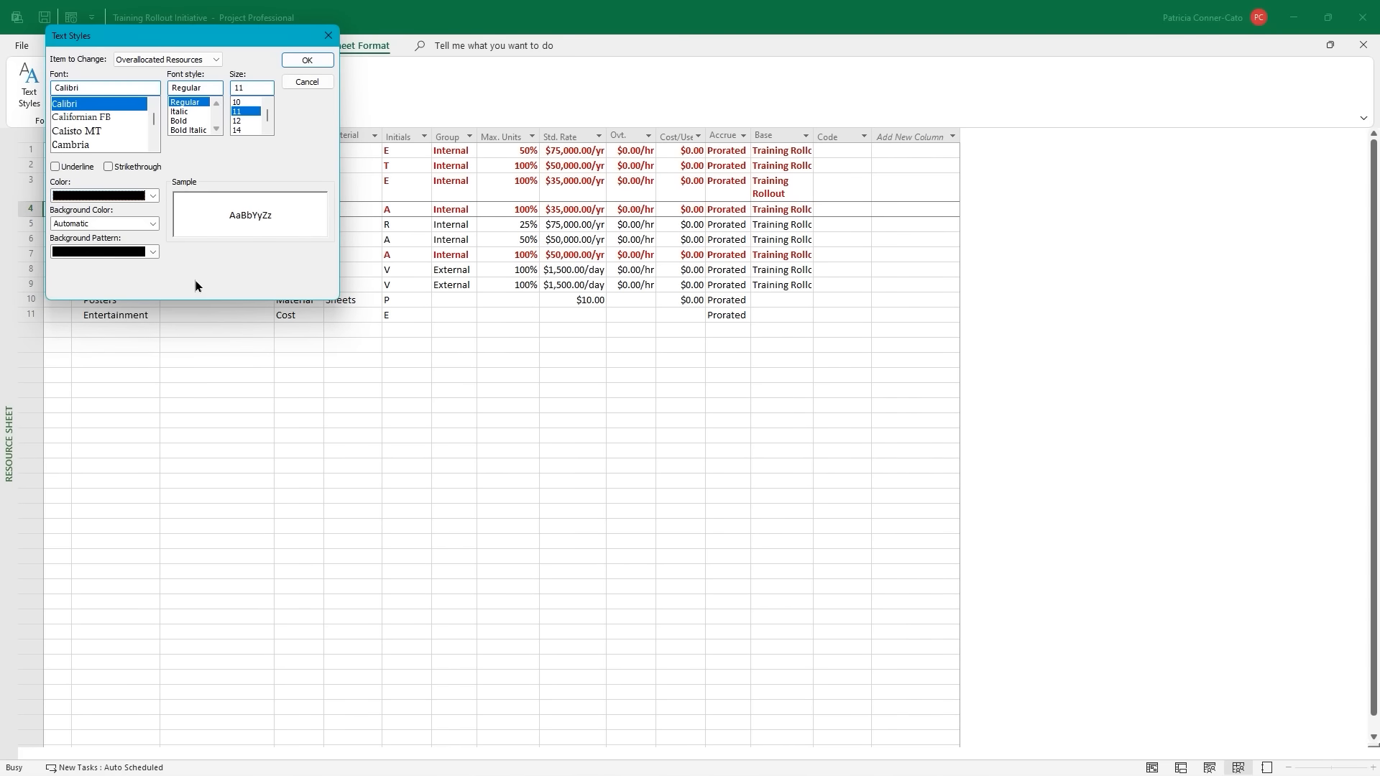
click(312, 62)
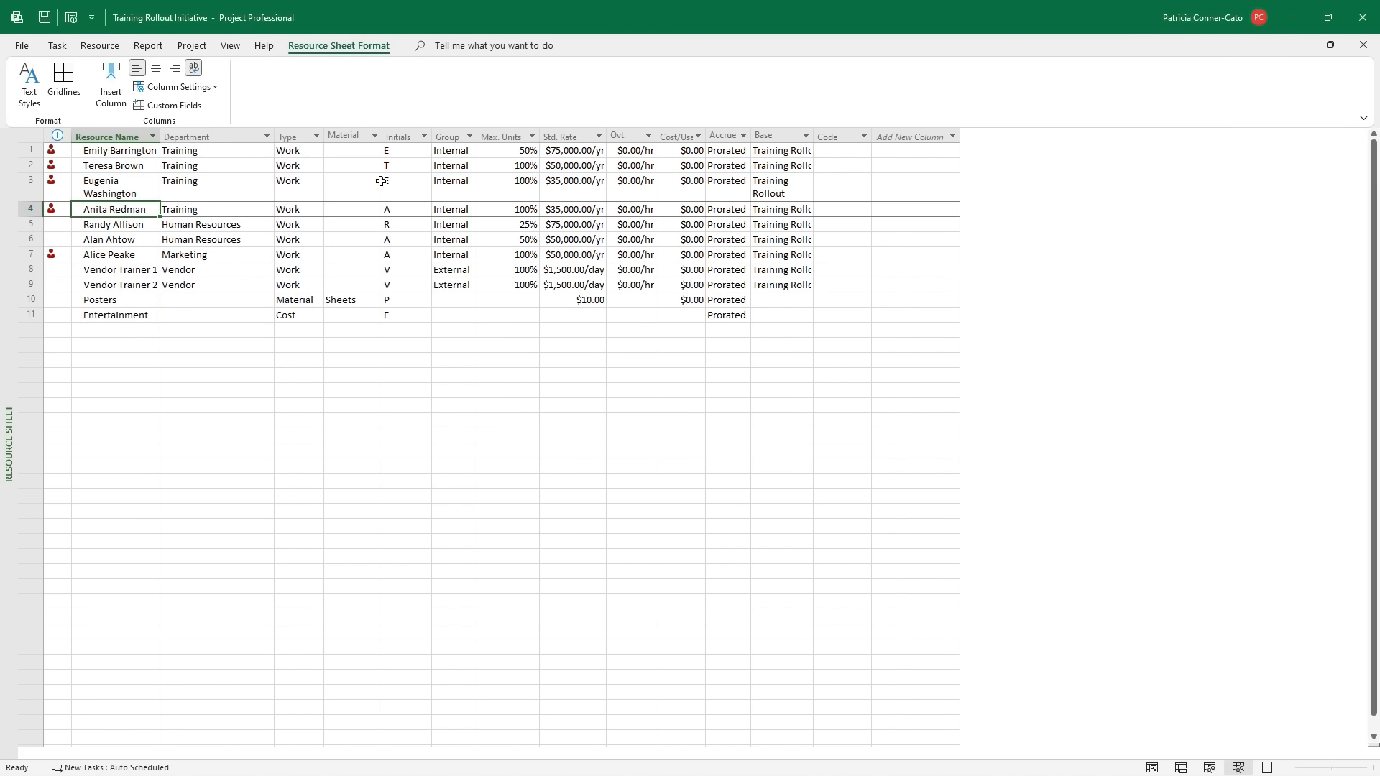
Copy resource rows 1 to 11, Resource Name through Std. Rate, into the first row of Training Resource Pool's Resource Sheet and save that file.
click(94, 150)
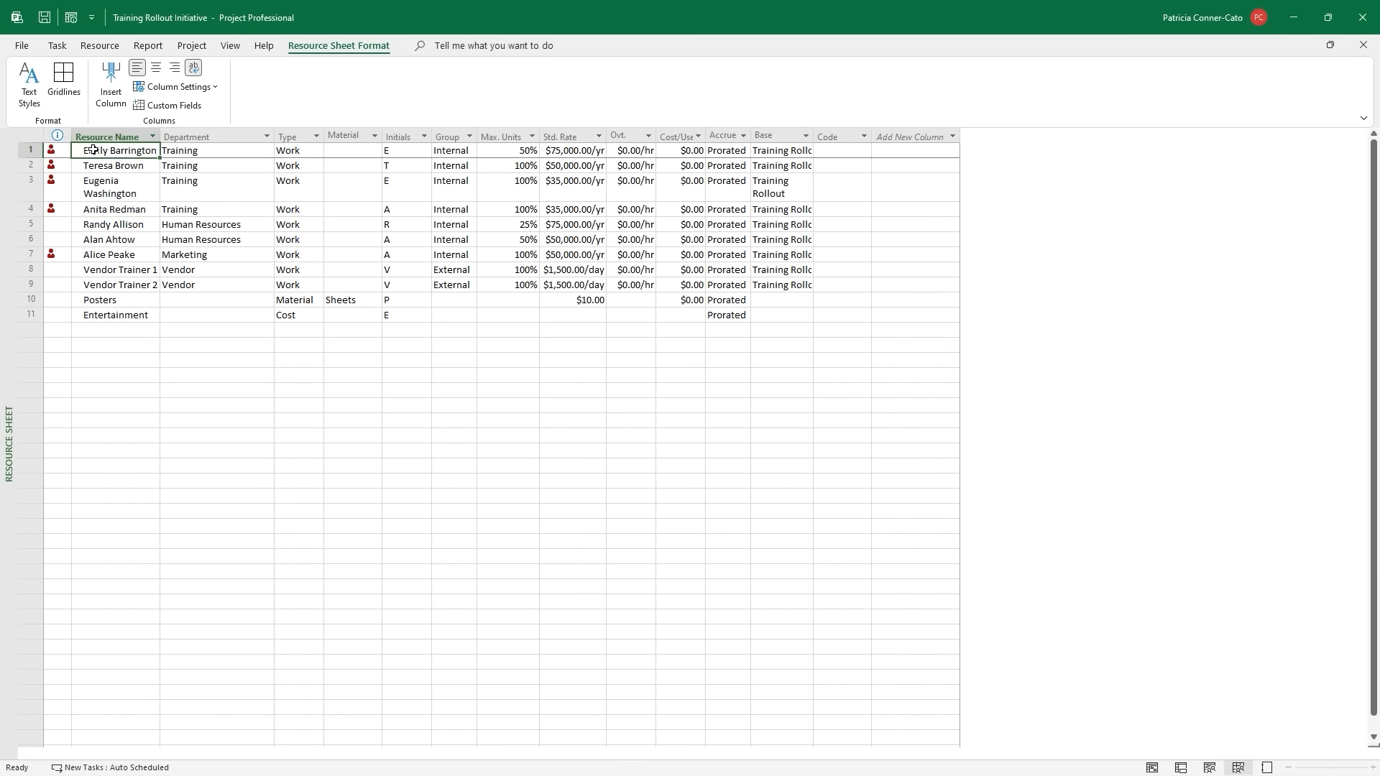
mouse_move(93, 150)
mouse_down()
mouse_move(105, 168)
mouse_move(305, 233)
mouse_move(452, 305)
mouse_move(625, 345)
mouse_move(592, 361)
mouse_move(588, 317)
mouse_up()
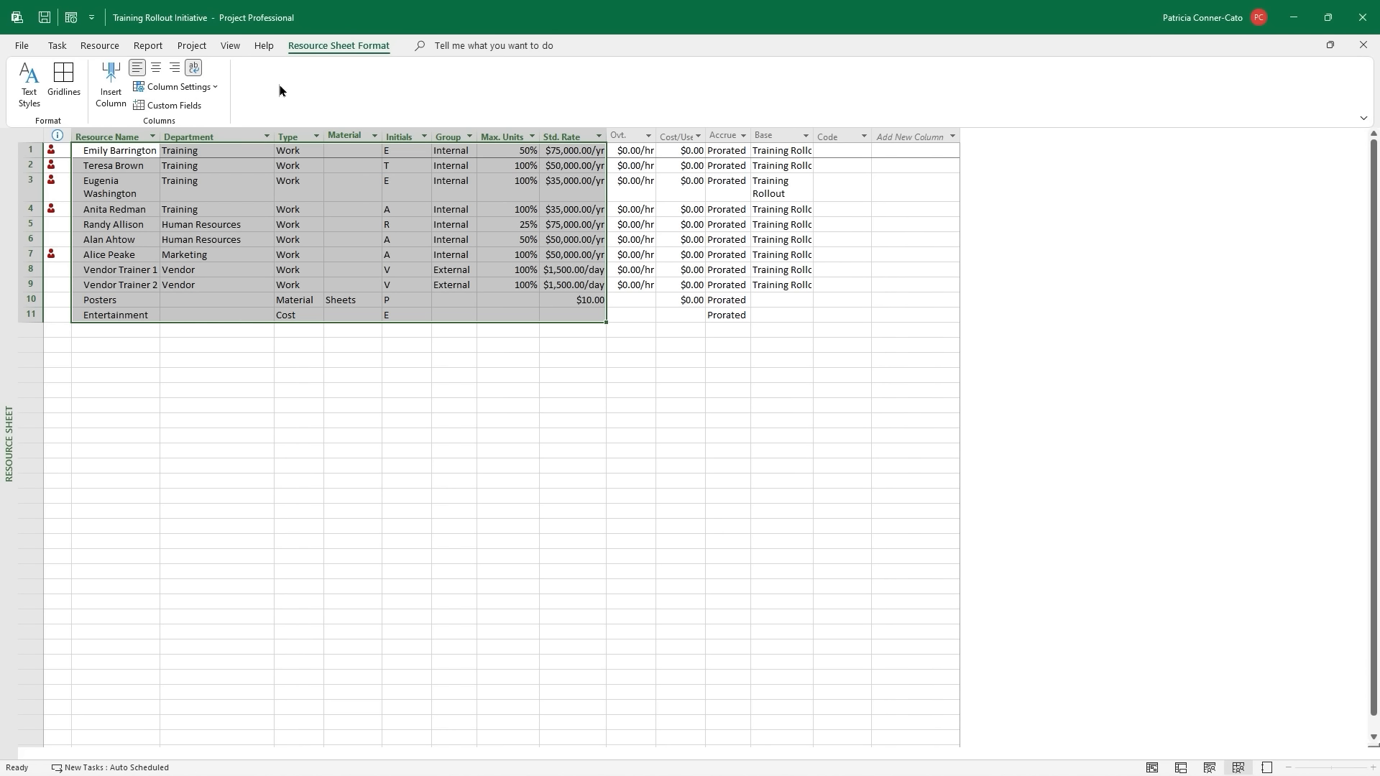
click(228, 46)
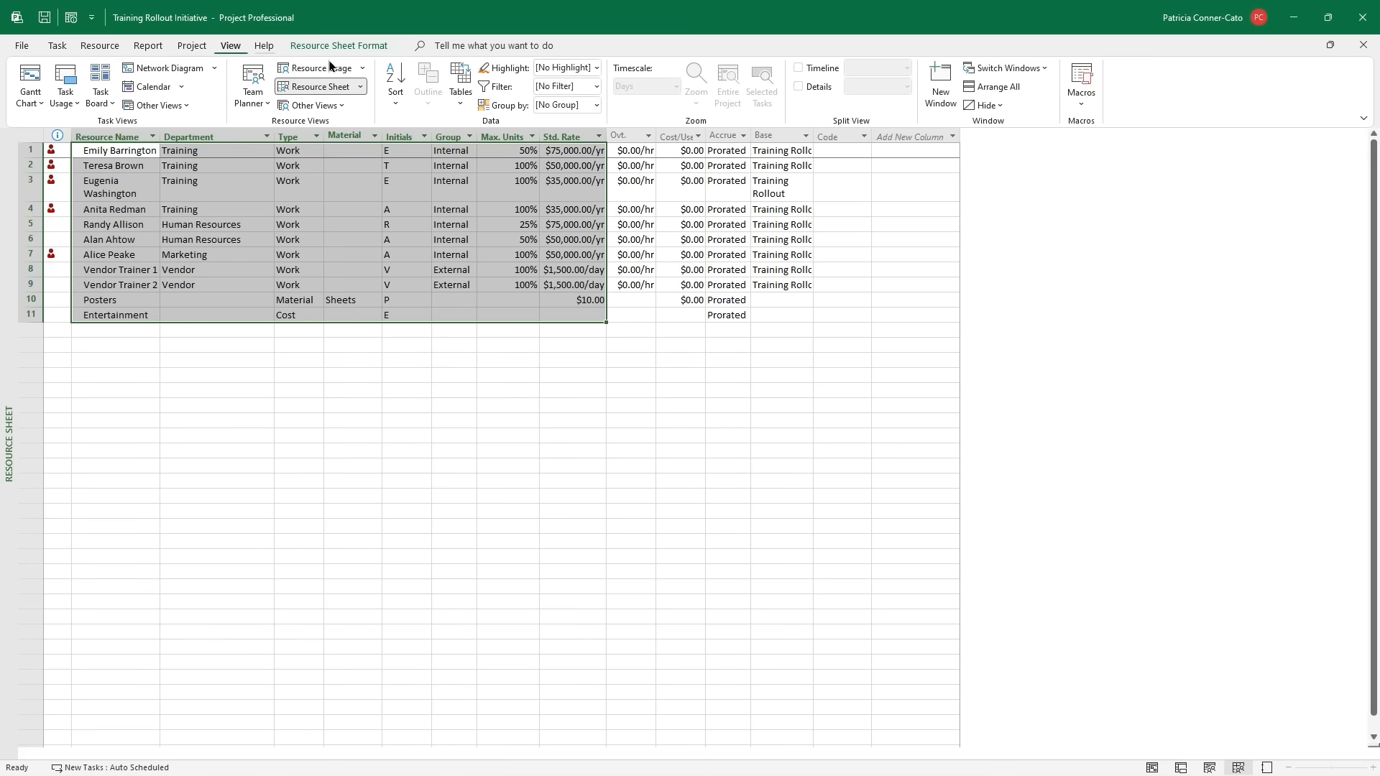
click(1011, 71)
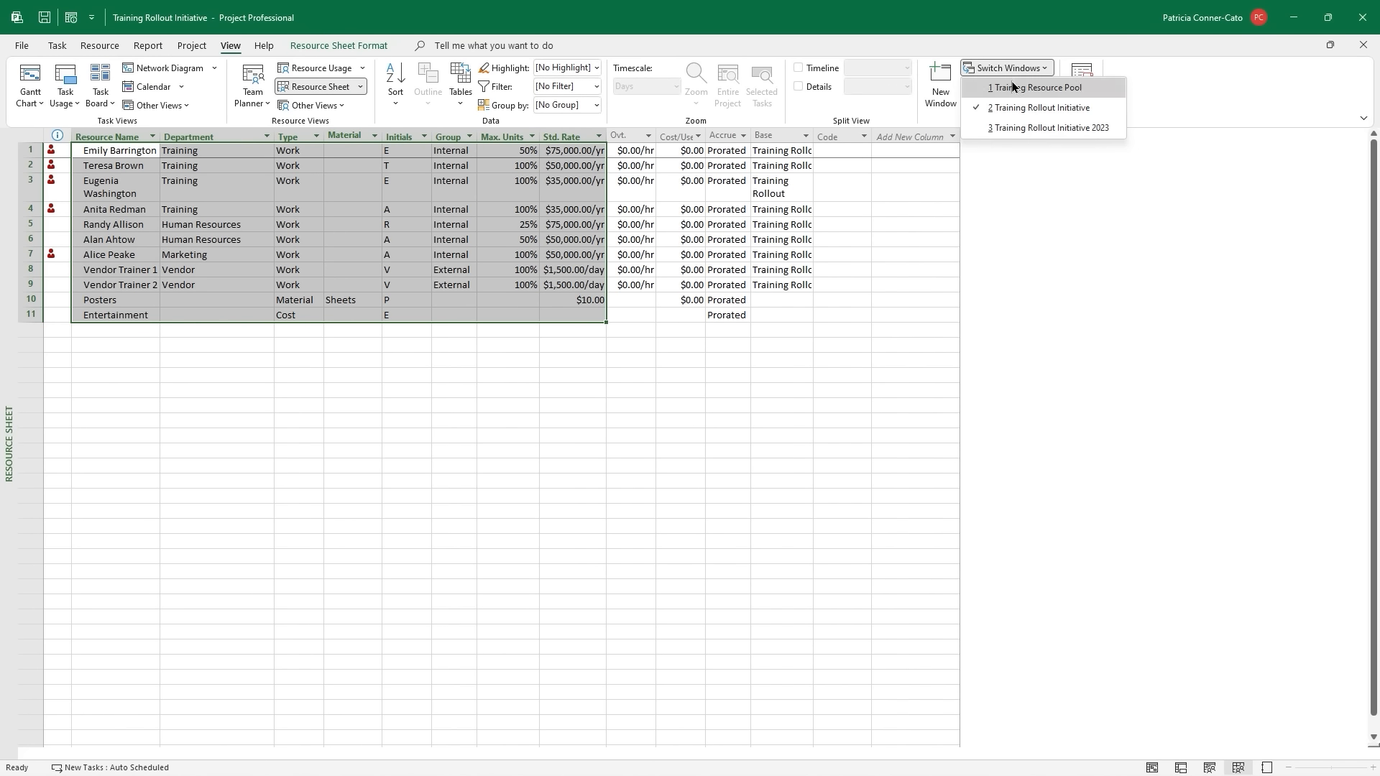
click(1013, 85)
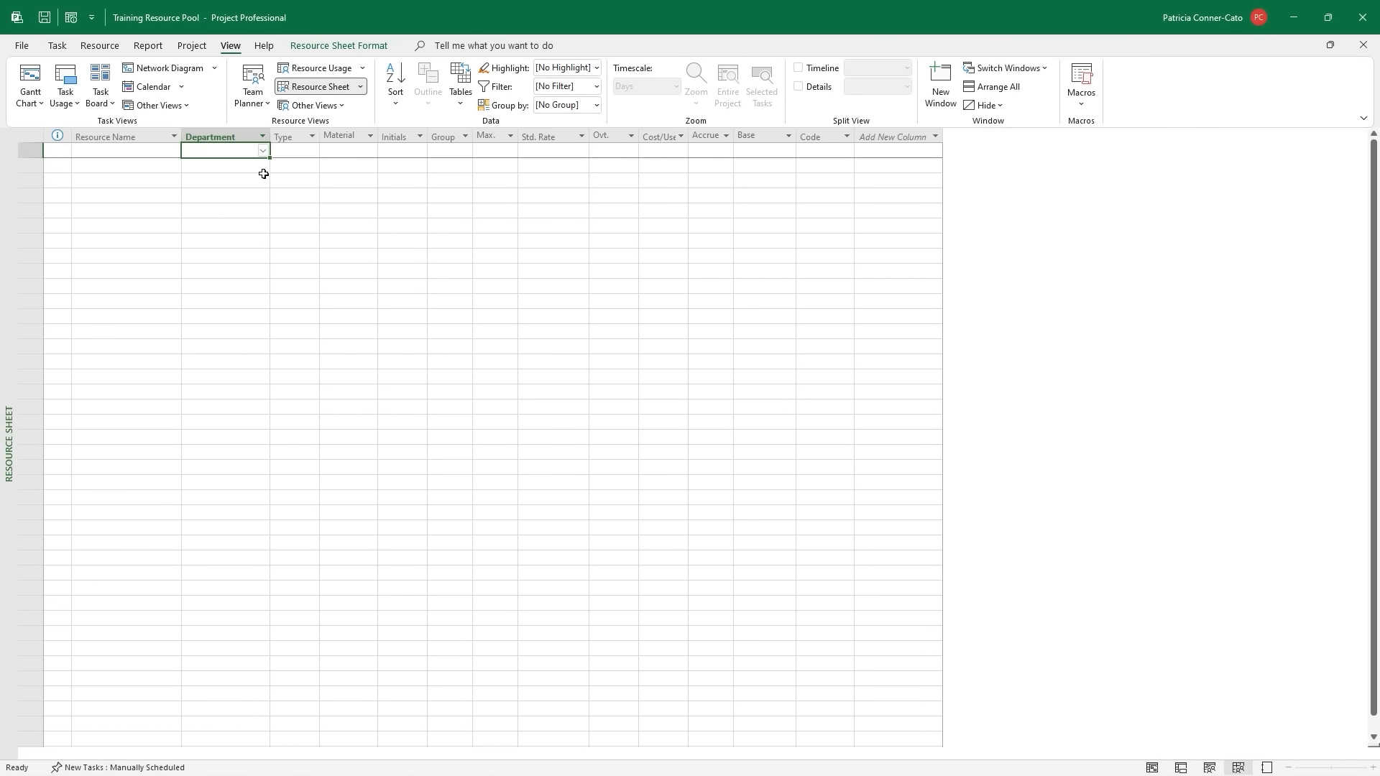
click(107, 150)
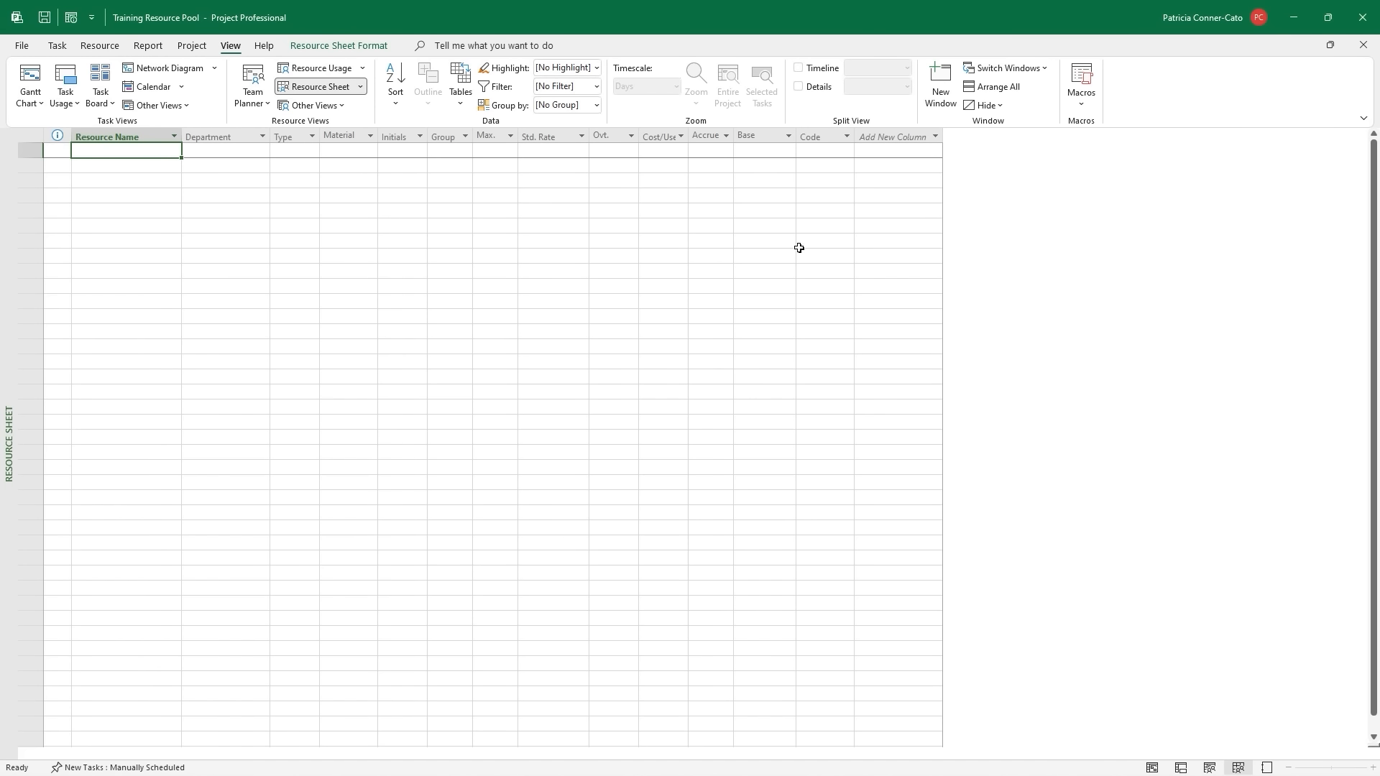
key(ctrl+v)
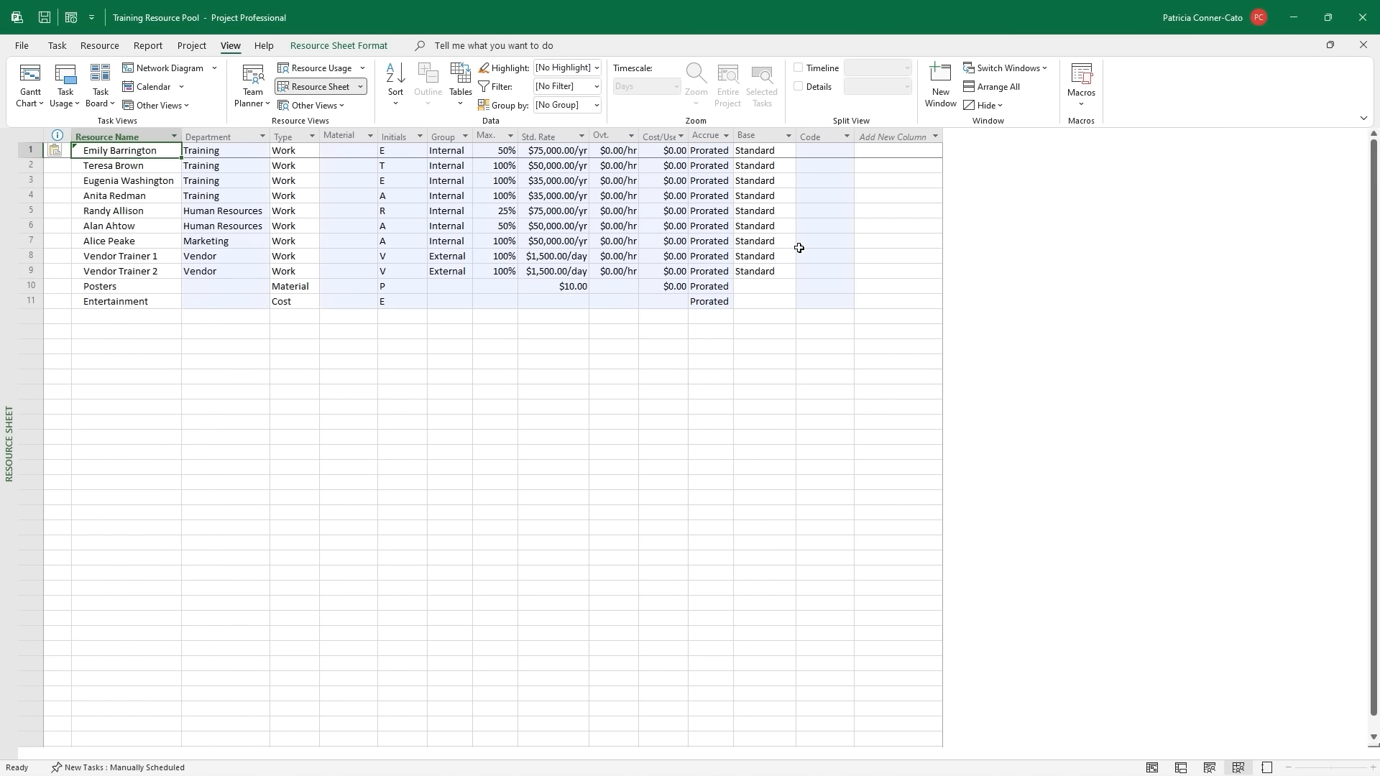
click(615, 346)
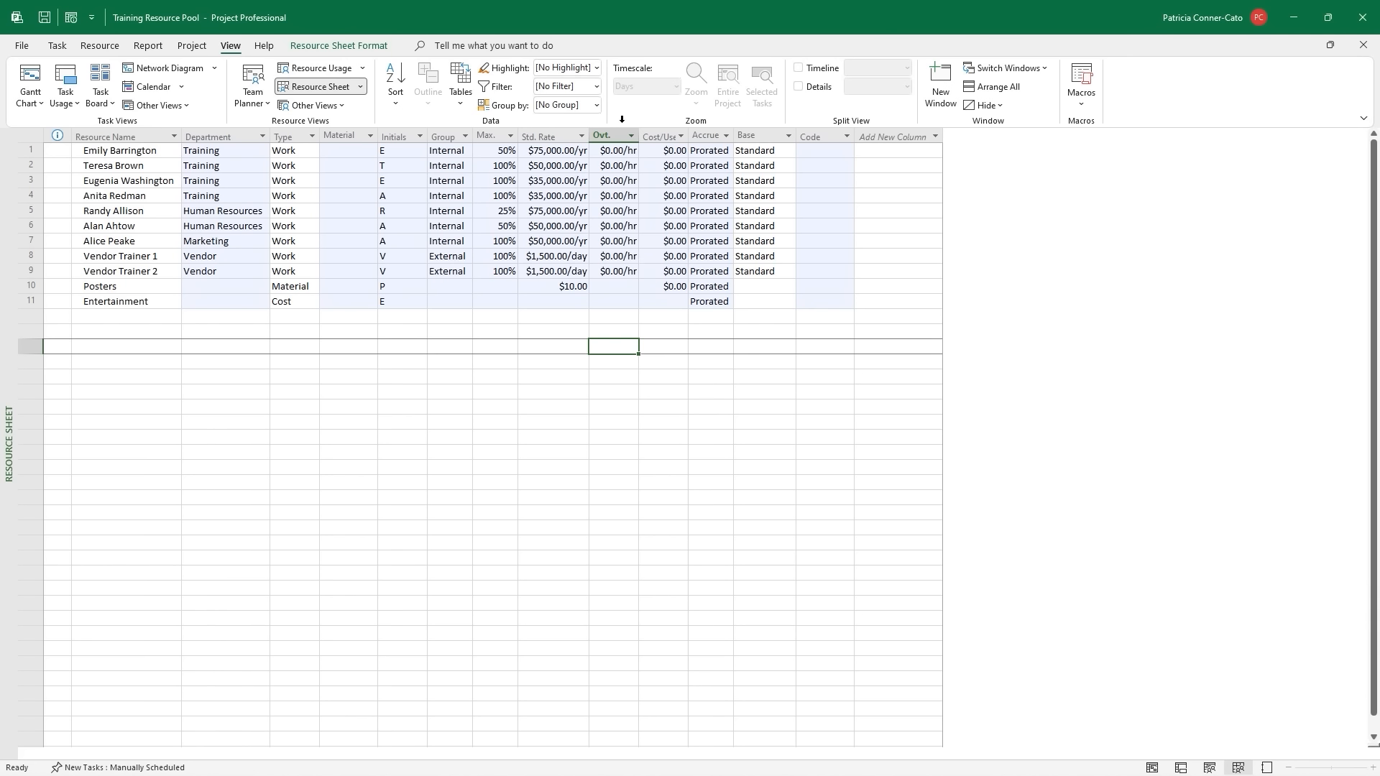
click(45, 16)
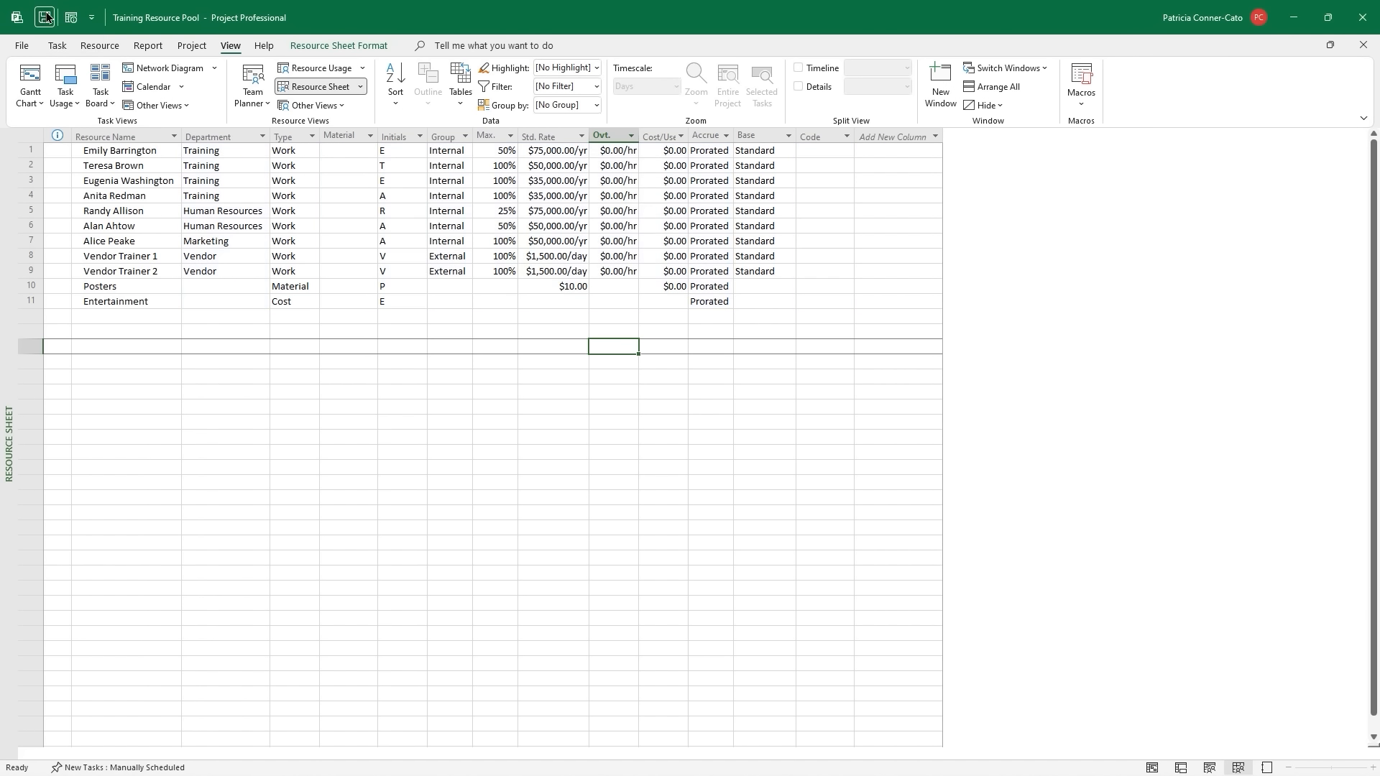
Switch to Training Rollout Initiative and set its Overallocated Resources text style to Bold and standard dark red.
click(993, 72)
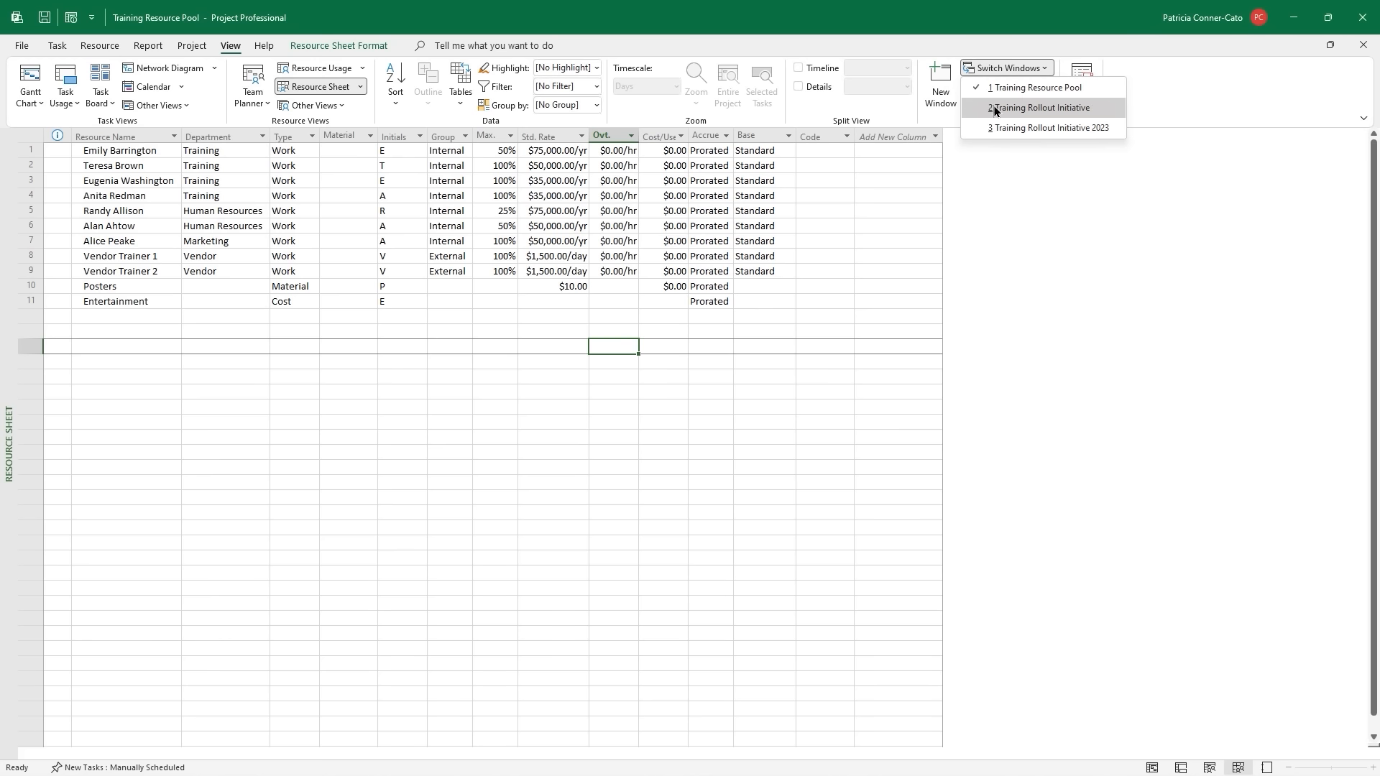
click(996, 108)
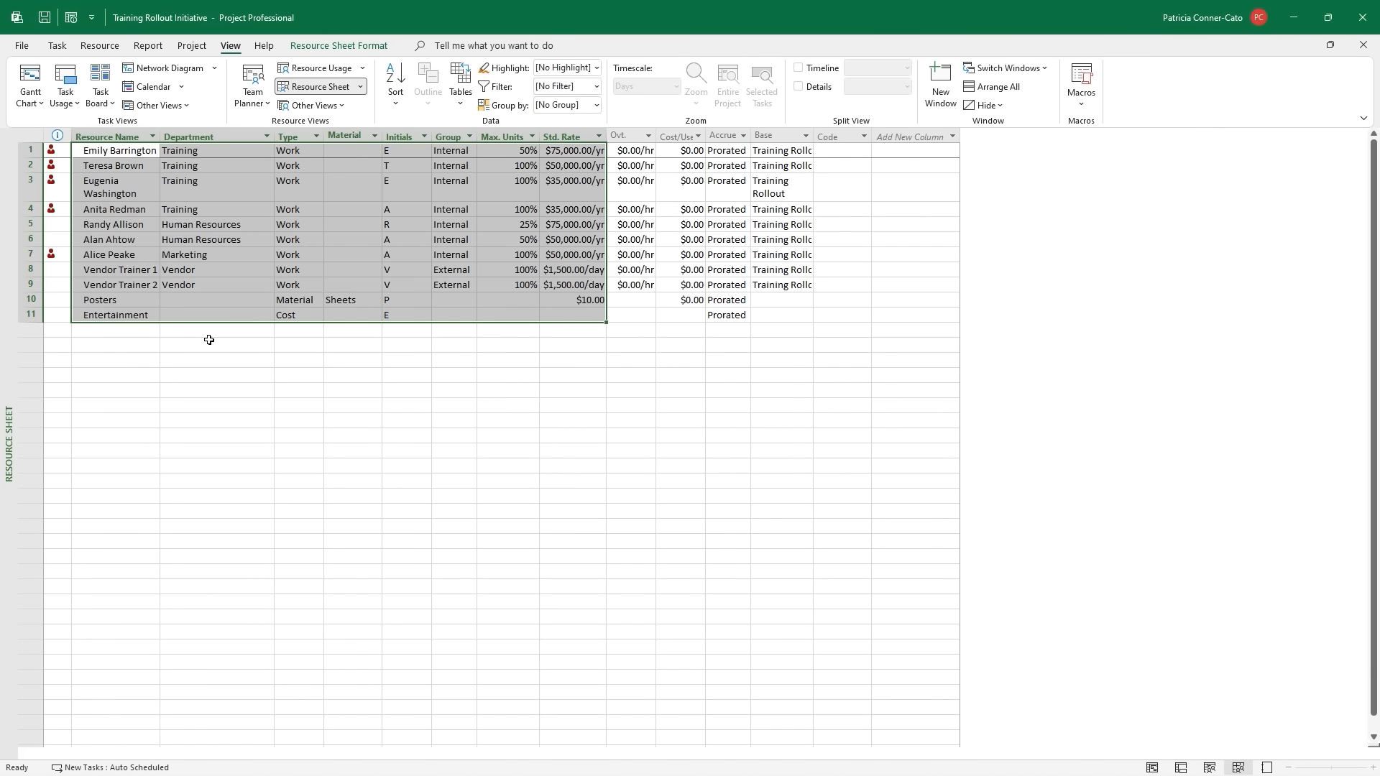
click(181, 259)
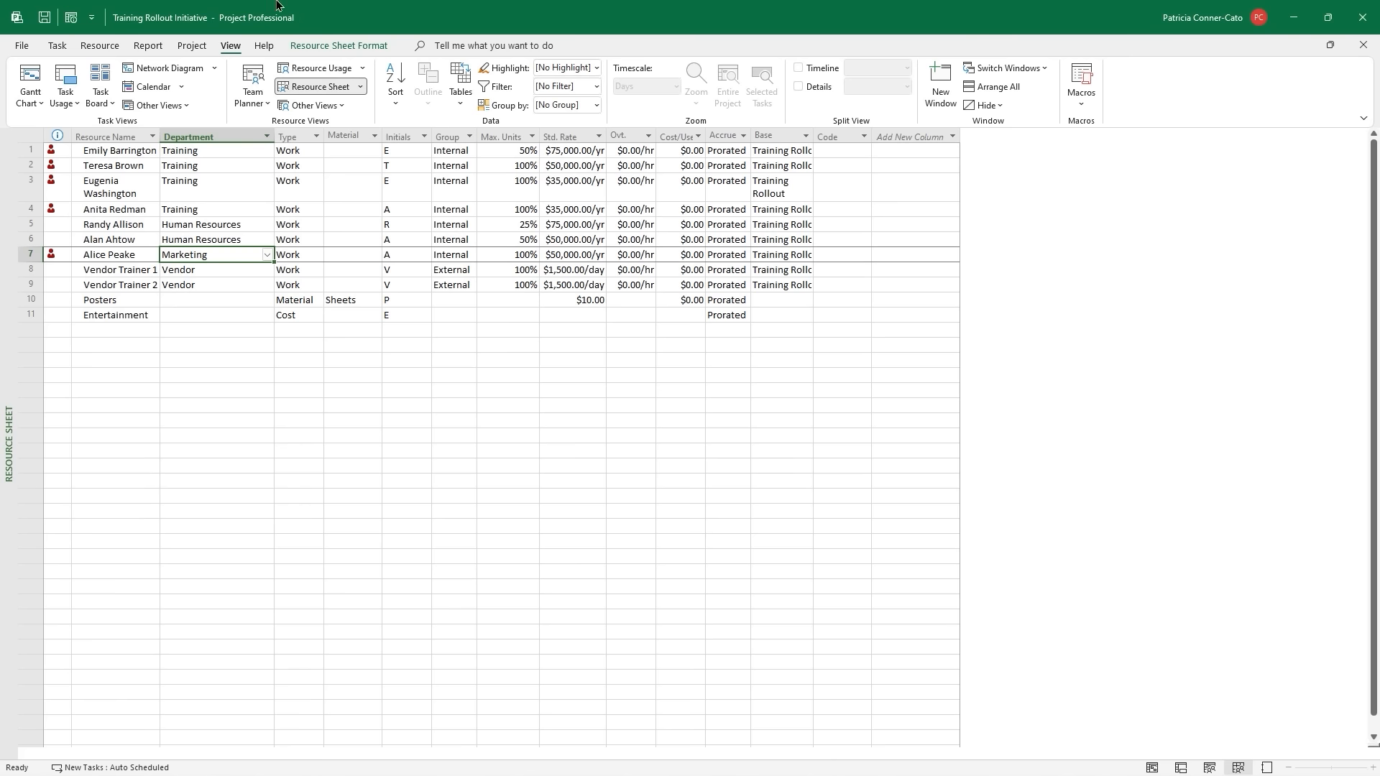
click(352, 46)
click(27, 85)
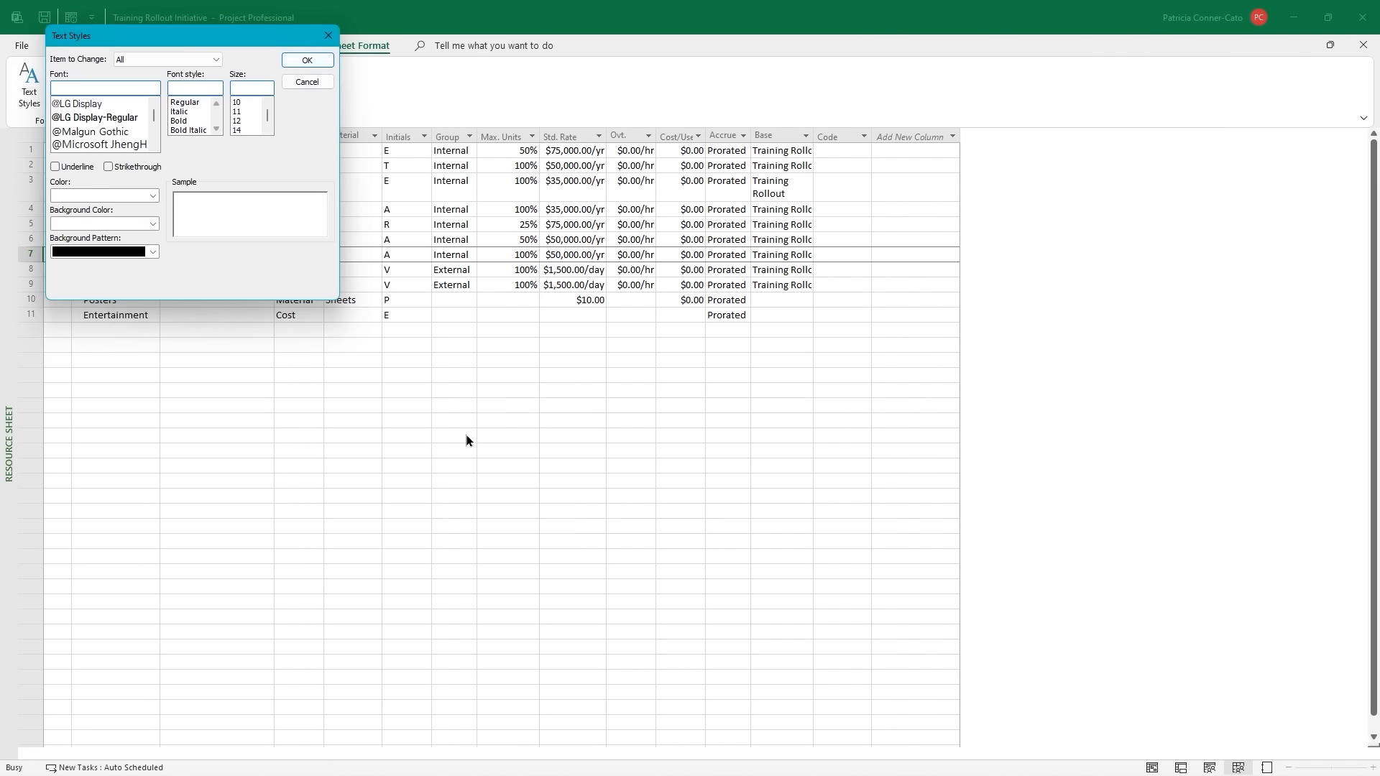
click(212, 59)
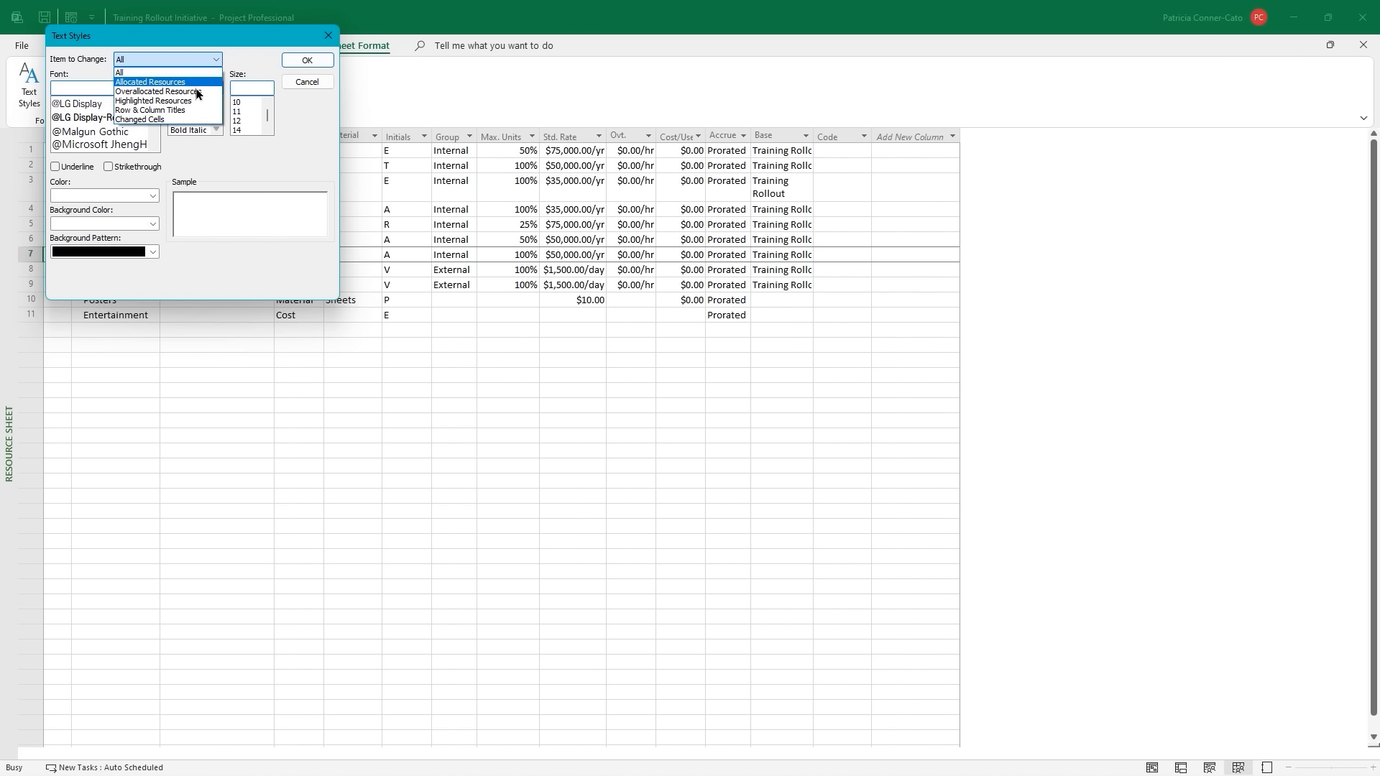
click(195, 91)
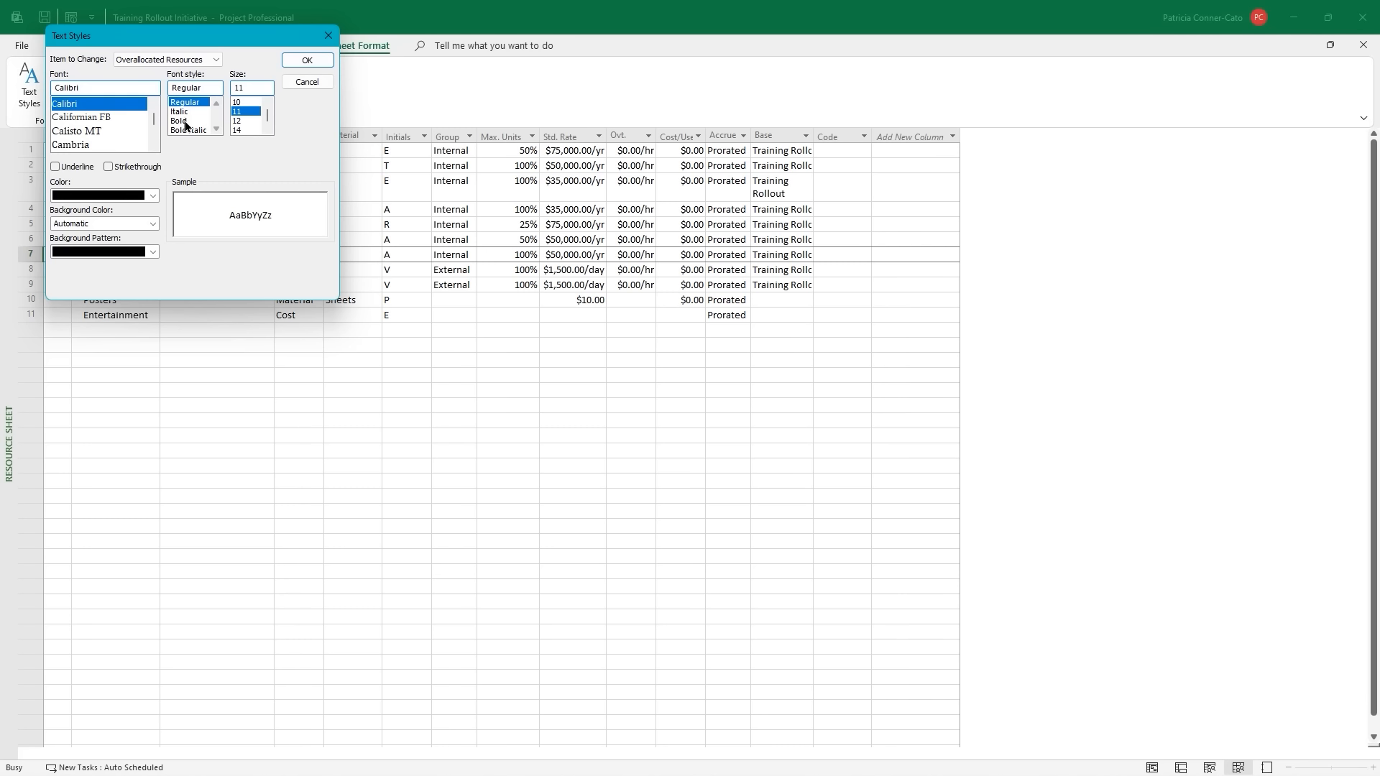
click(182, 121)
click(148, 193)
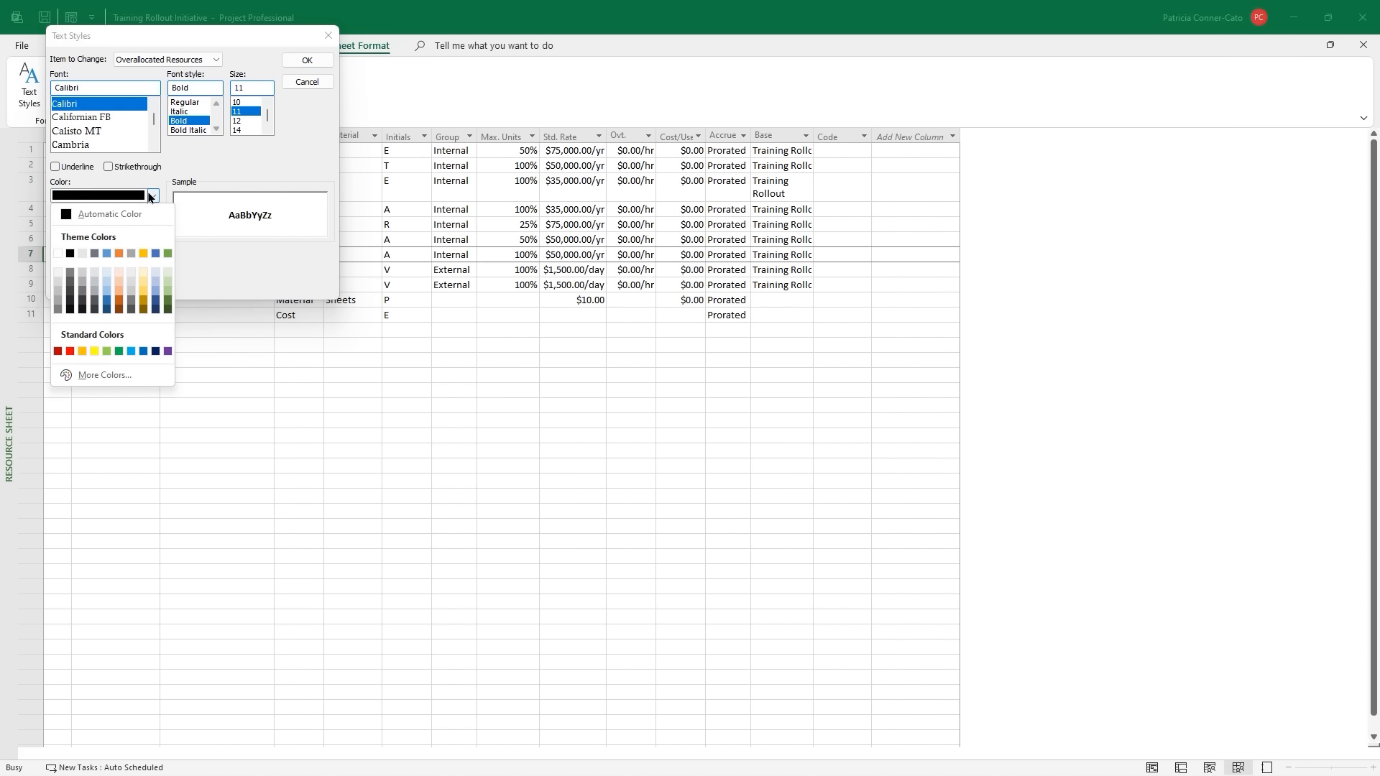
click(58, 351)
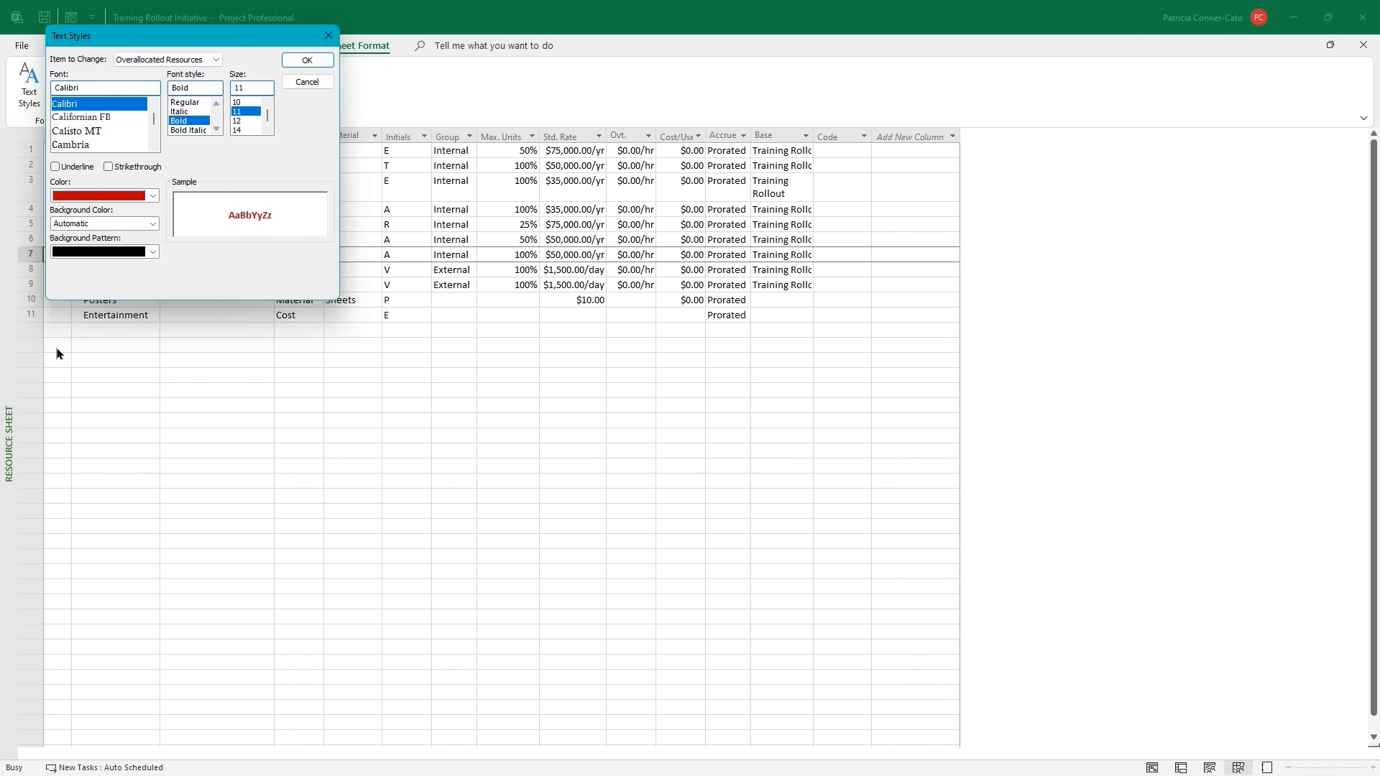
click(308, 60)
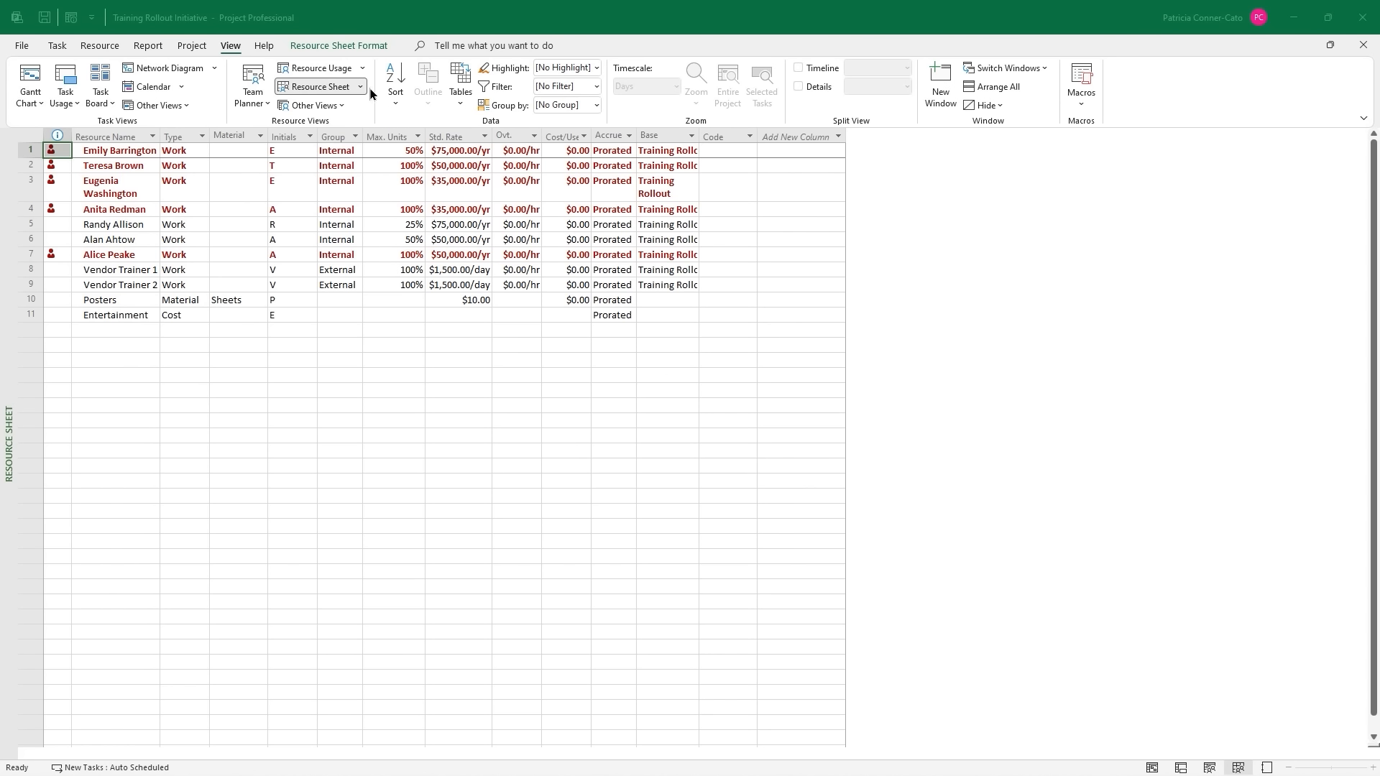
Switch to the Training Rollout Initiative 2023 project and set its start date to Mon 6/5/2023.
click(995, 71)
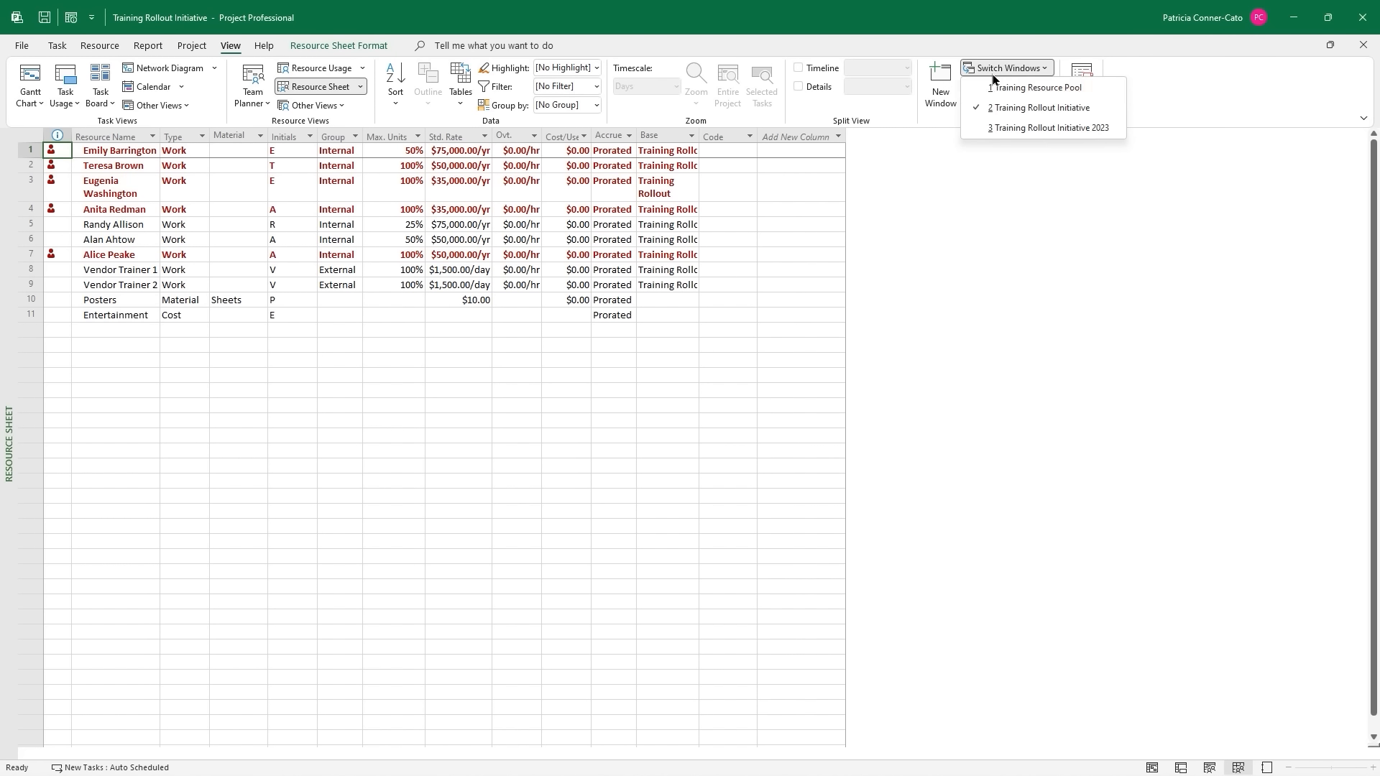
click(1005, 129)
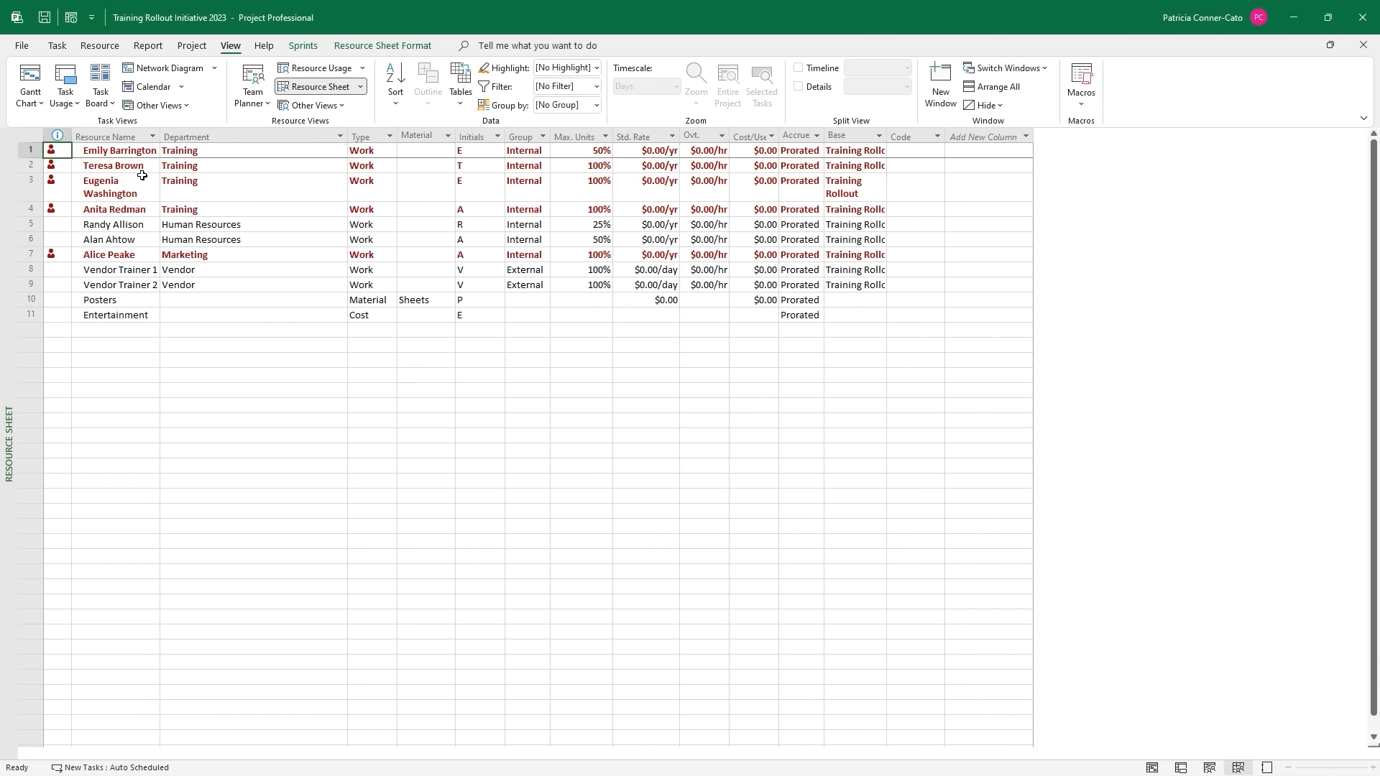
click(71, 20)
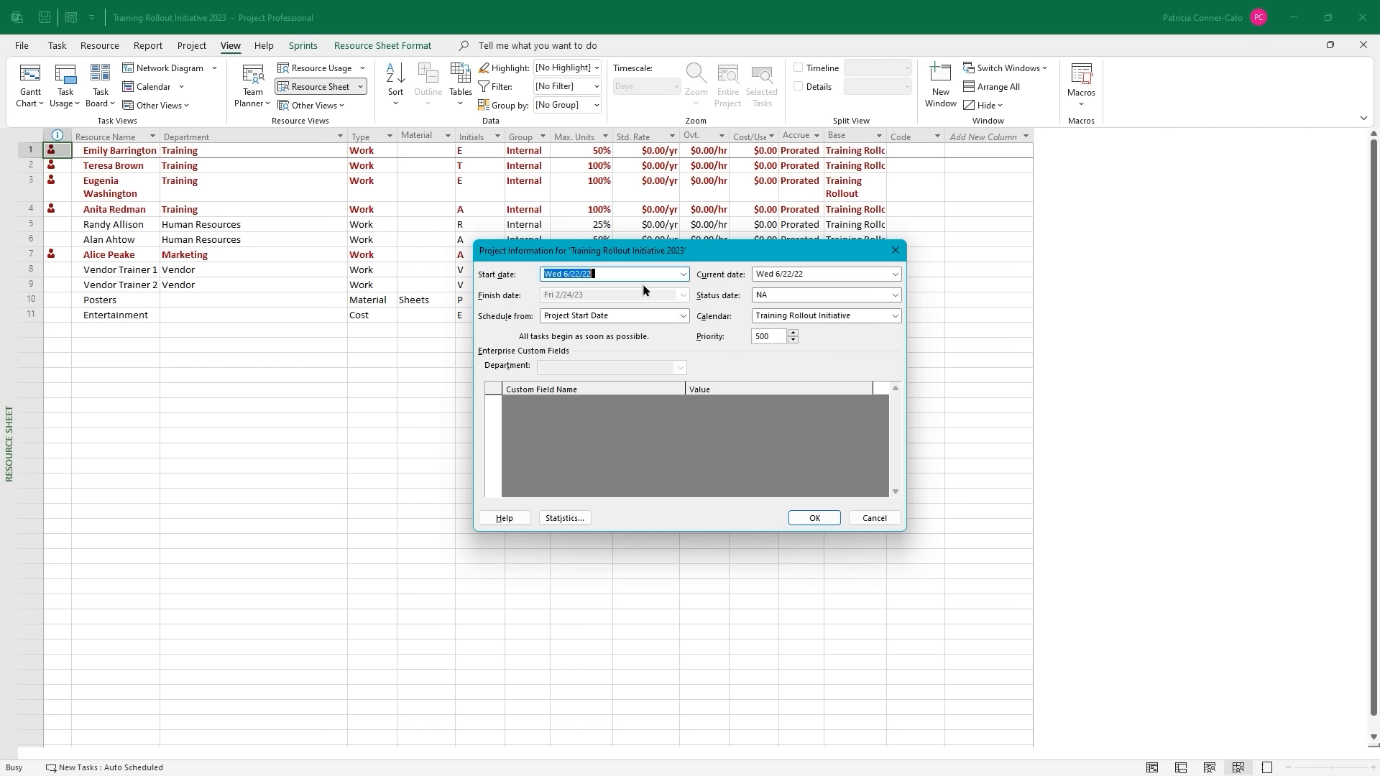
click(682, 273)
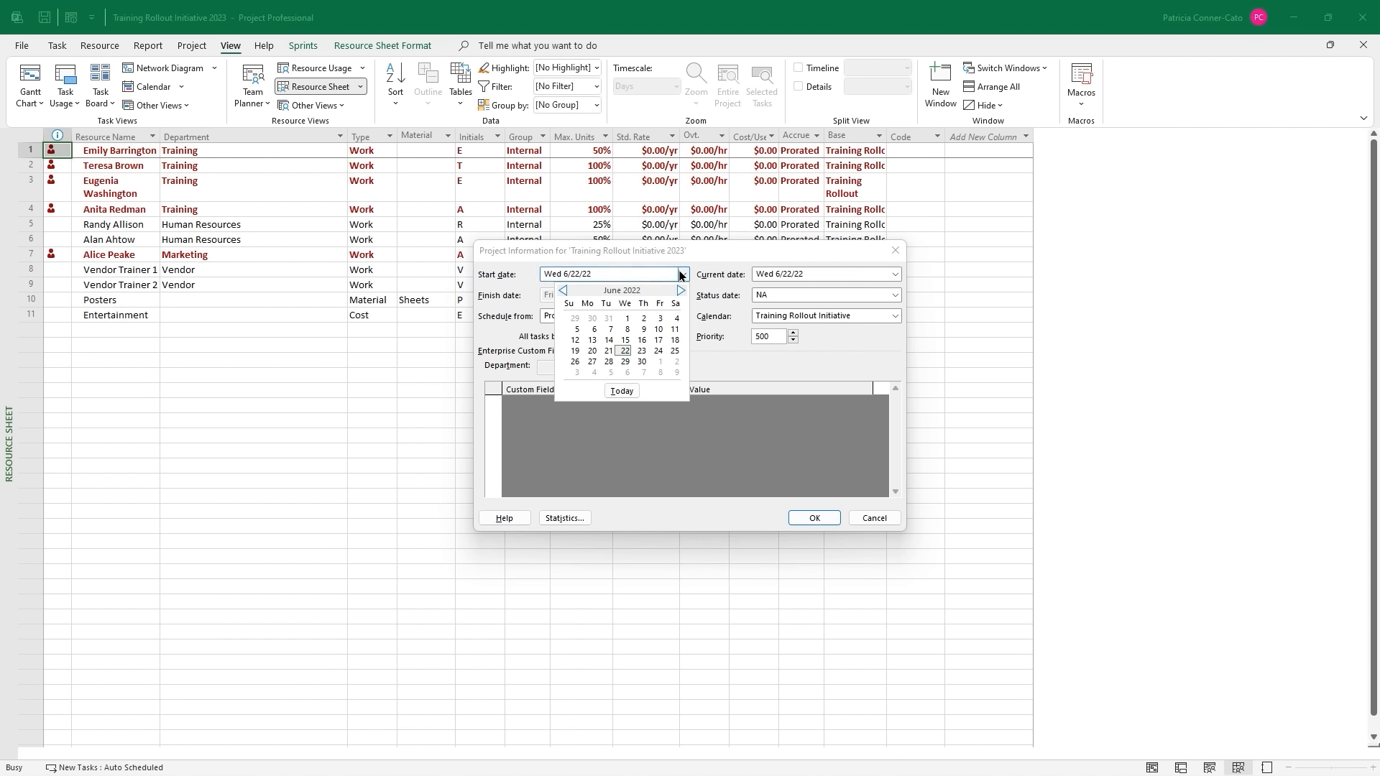
click(681, 291)
click(681, 290)
click(681, 290)
click(681, 291)
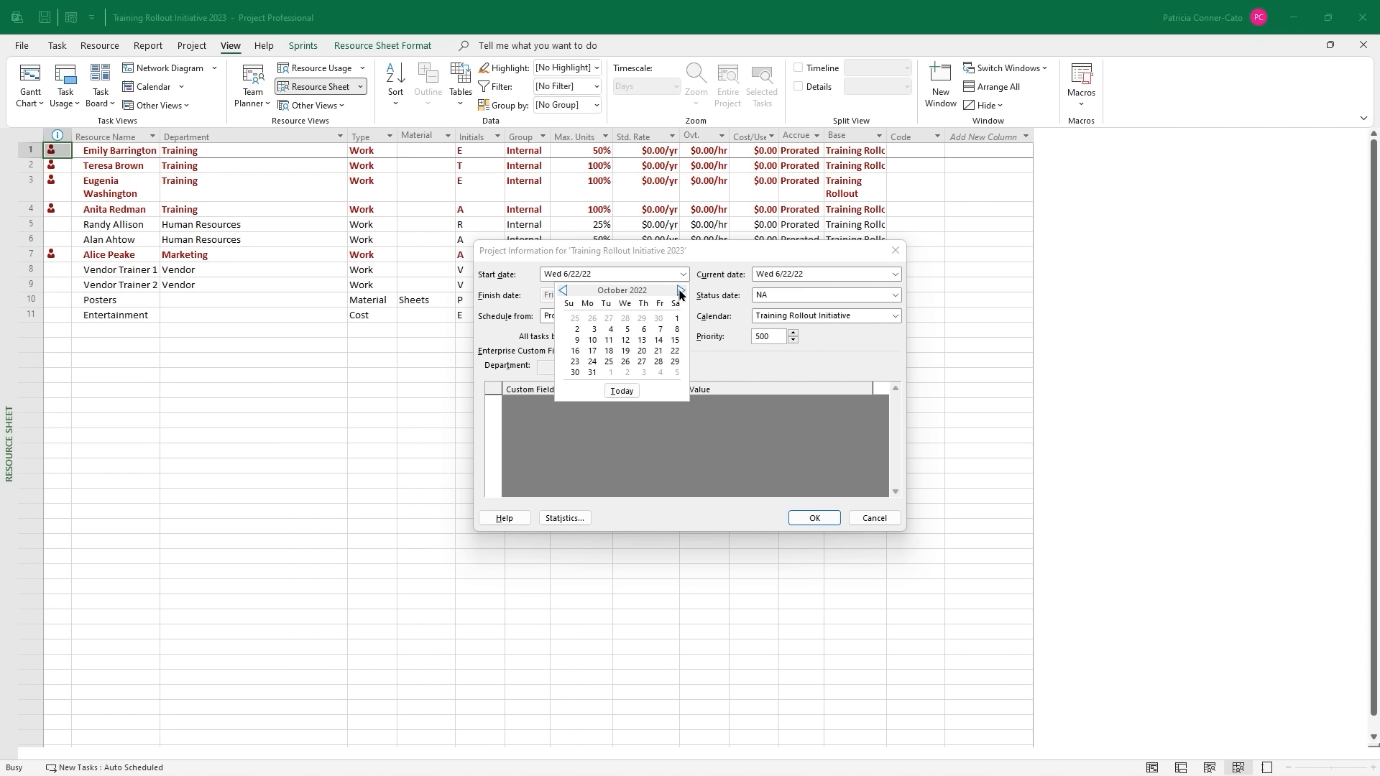
click(681, 290)
click(681, 290)
click(681, 291)
click(680, 290)
click(680, 291)
click(681, 290)
click(680, 291)
click(681, 290)
click(595, 331)
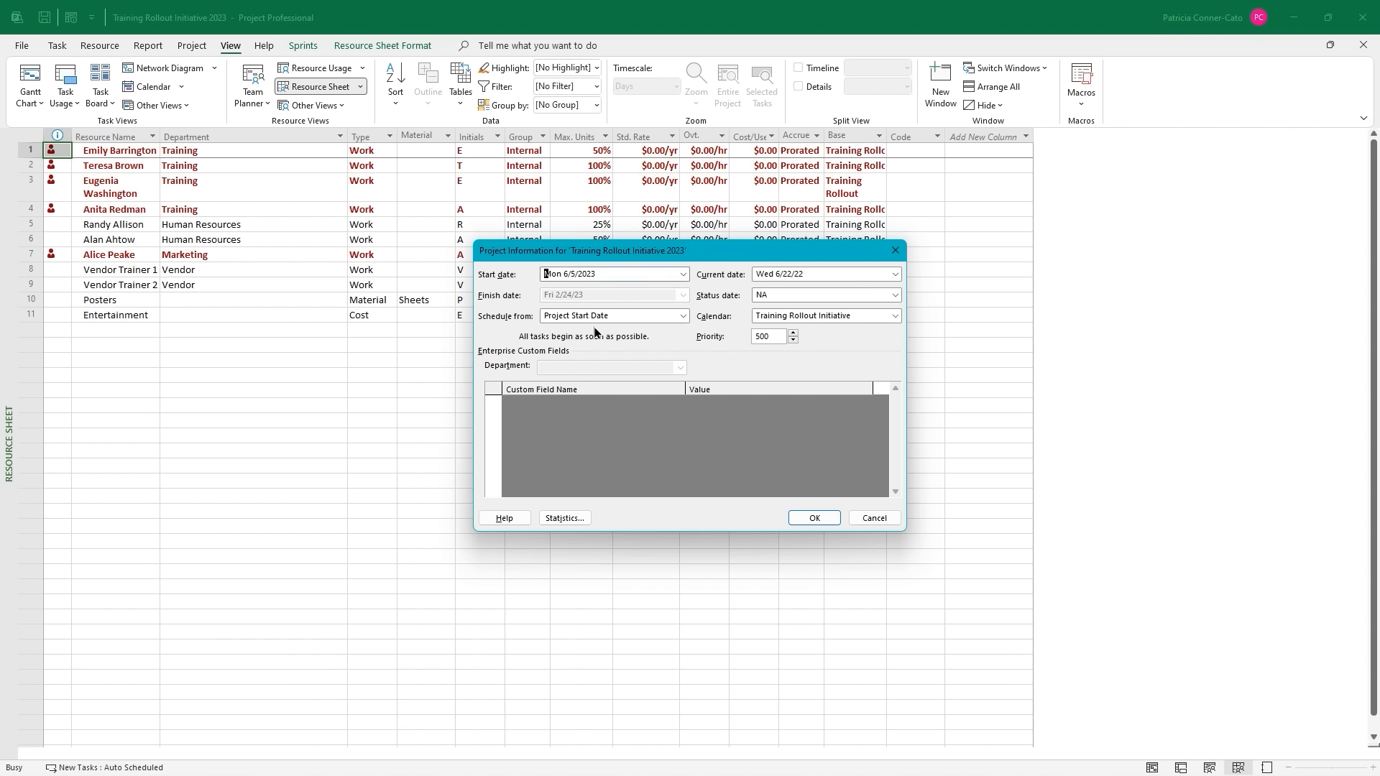
click(814, 518)
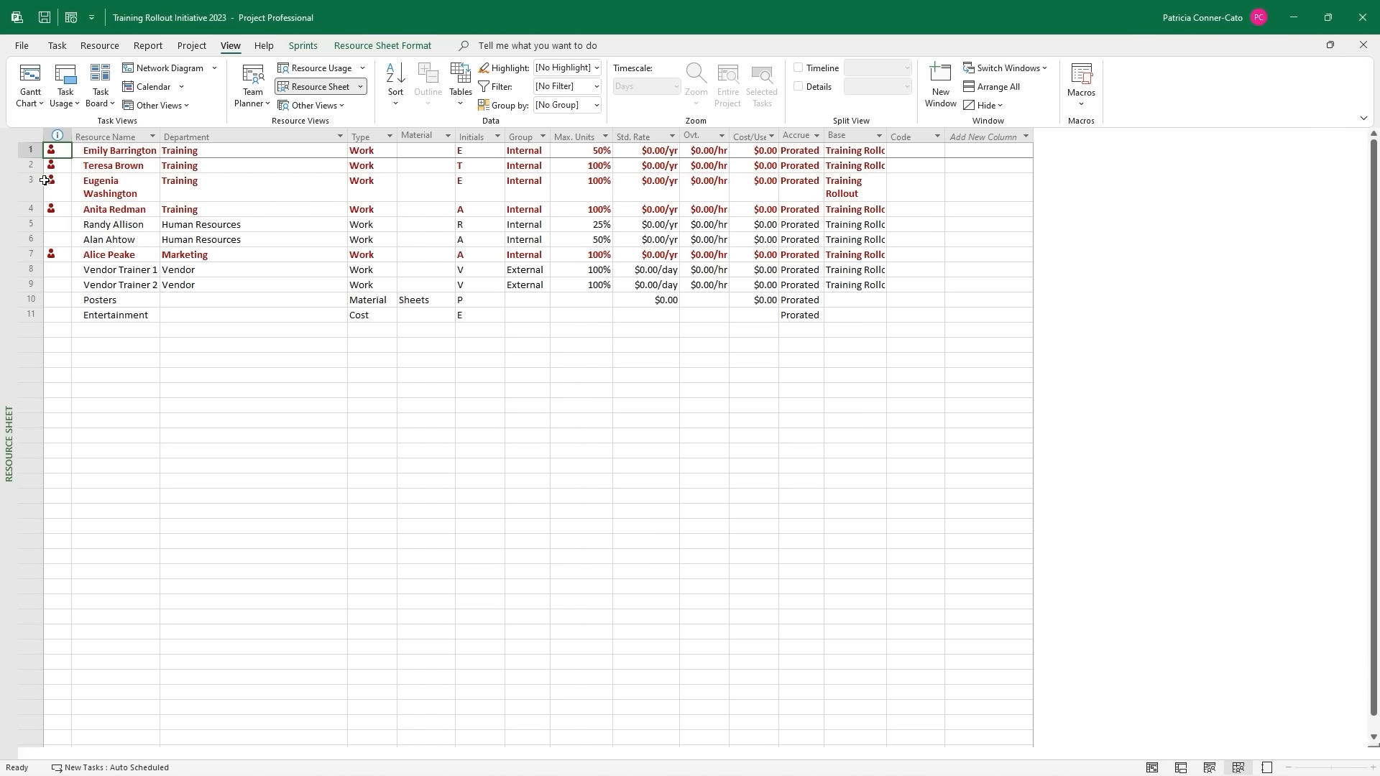
Delete all resources from the Resource Sheet of Training Rollout Initiative 2023.
click(30, 134)
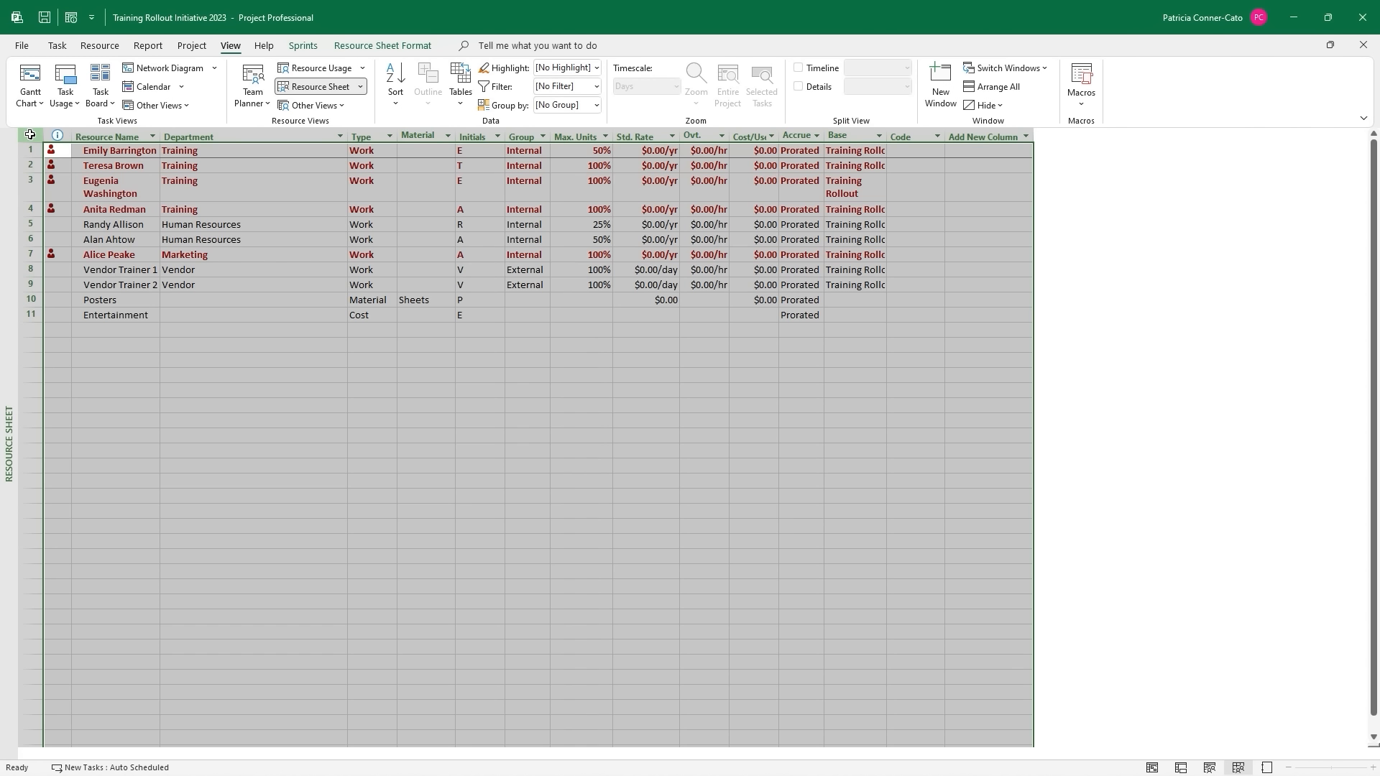
key(Delete)
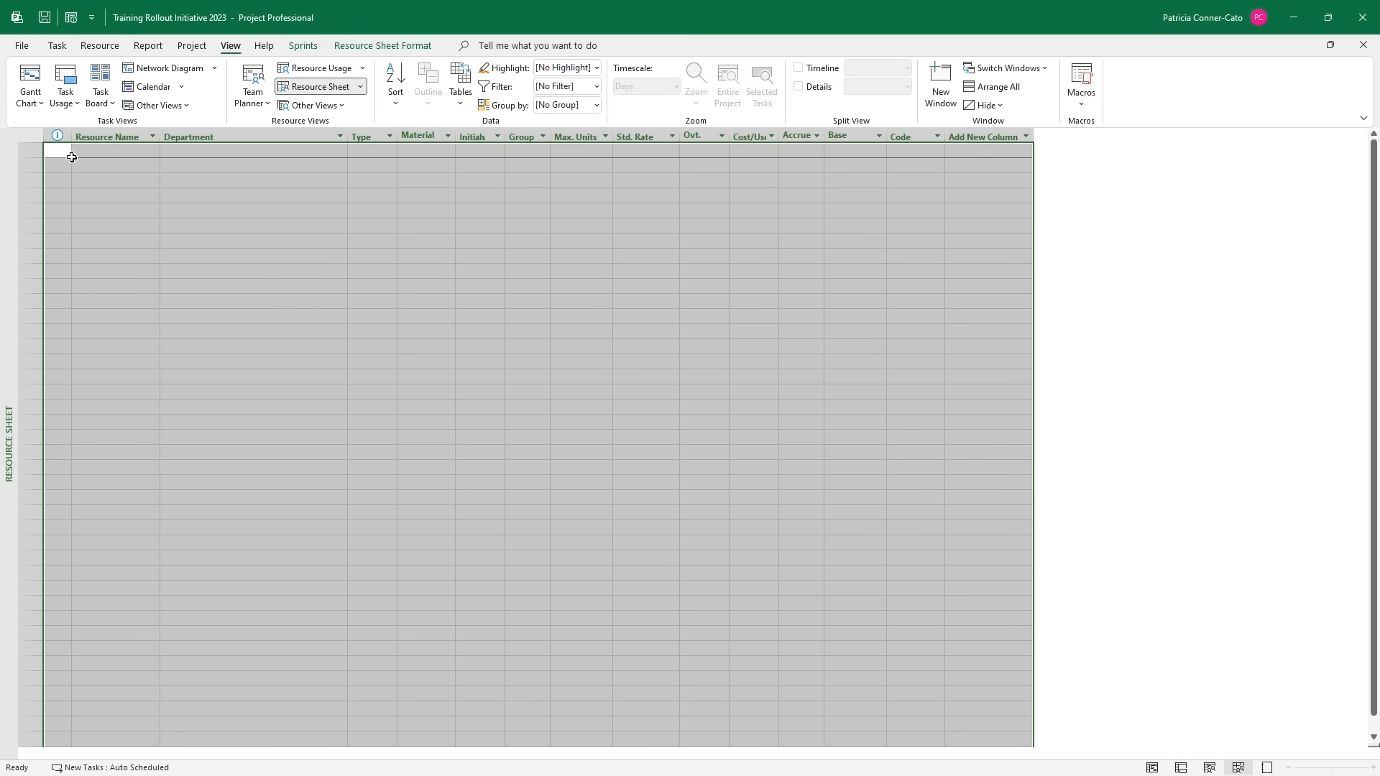
click(94, 164)
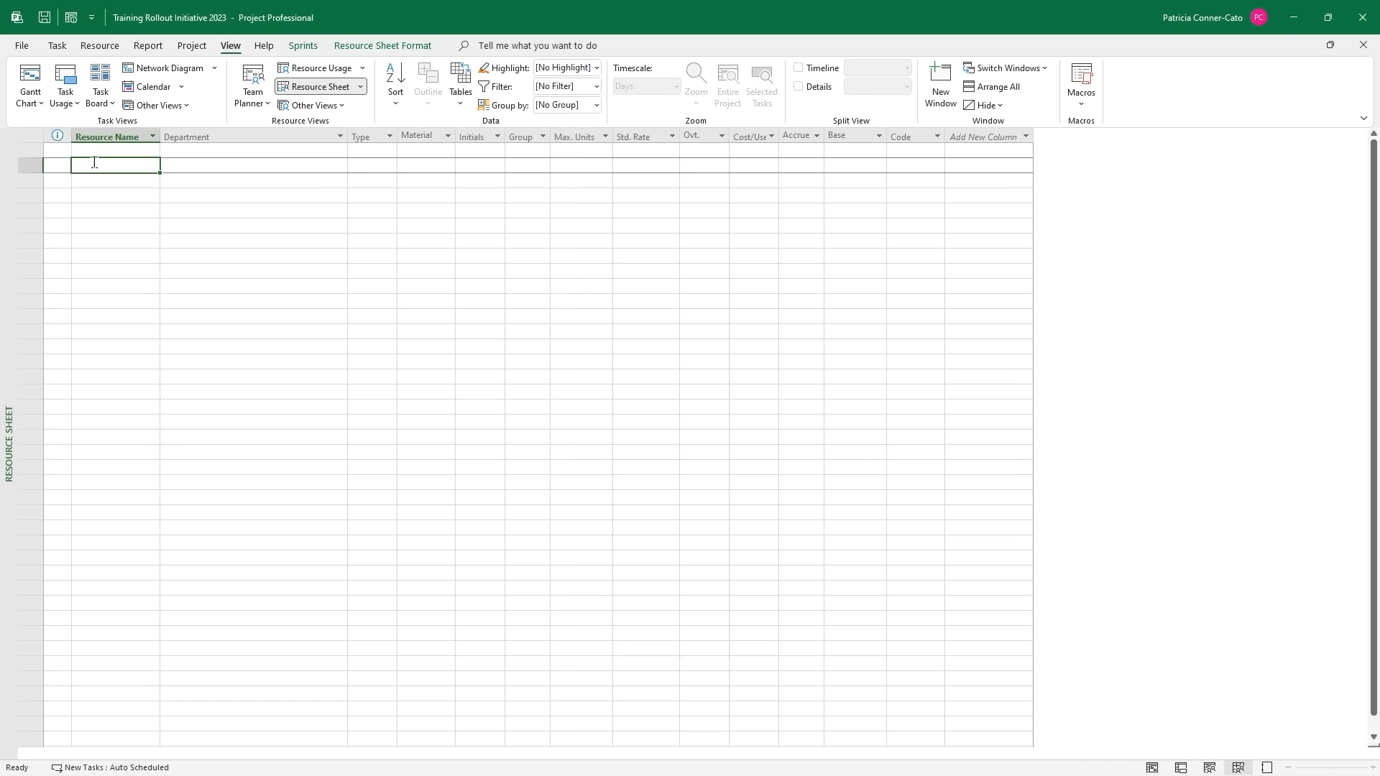
Share resources with Training Rollout Initiative 2023 from Training Resource Pool, with the pool taking precedence on conflicts.
click(93, 150)
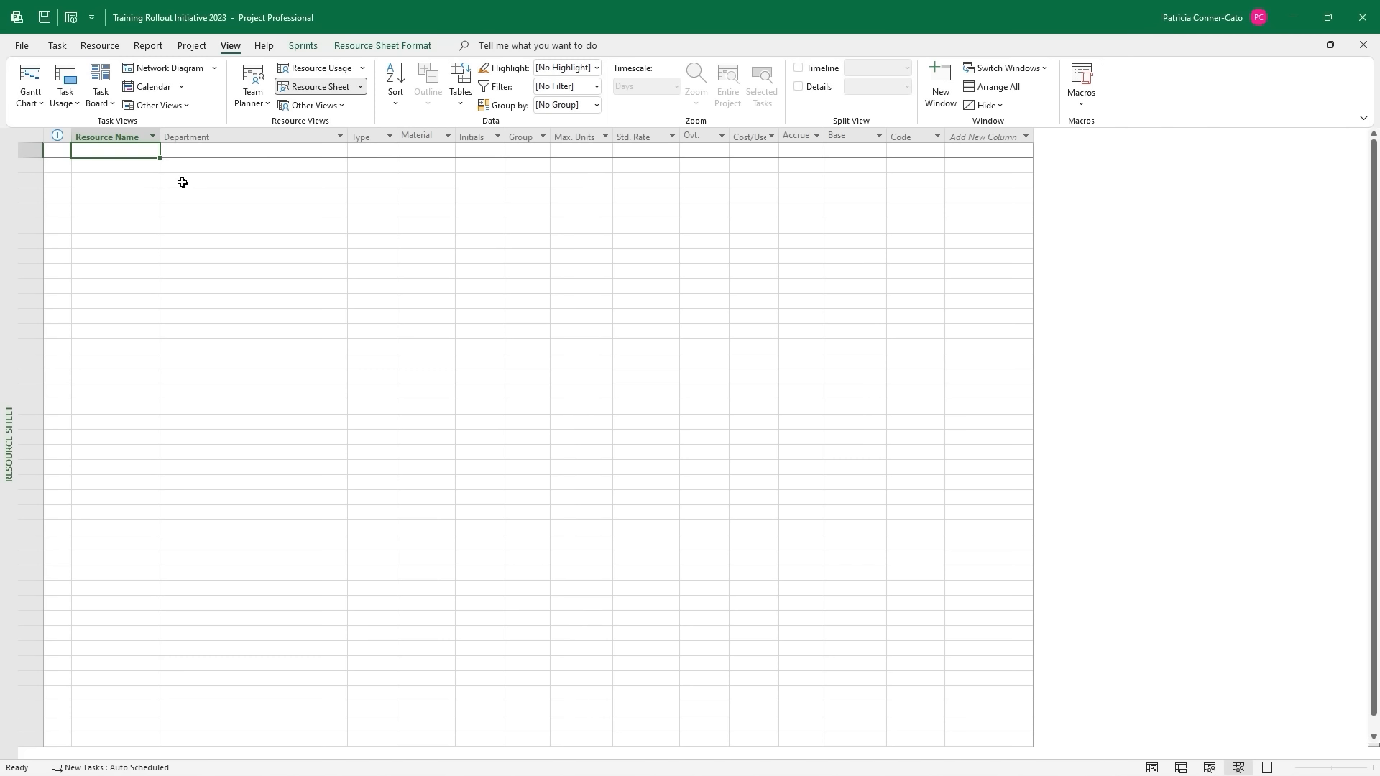
click(107, 48)
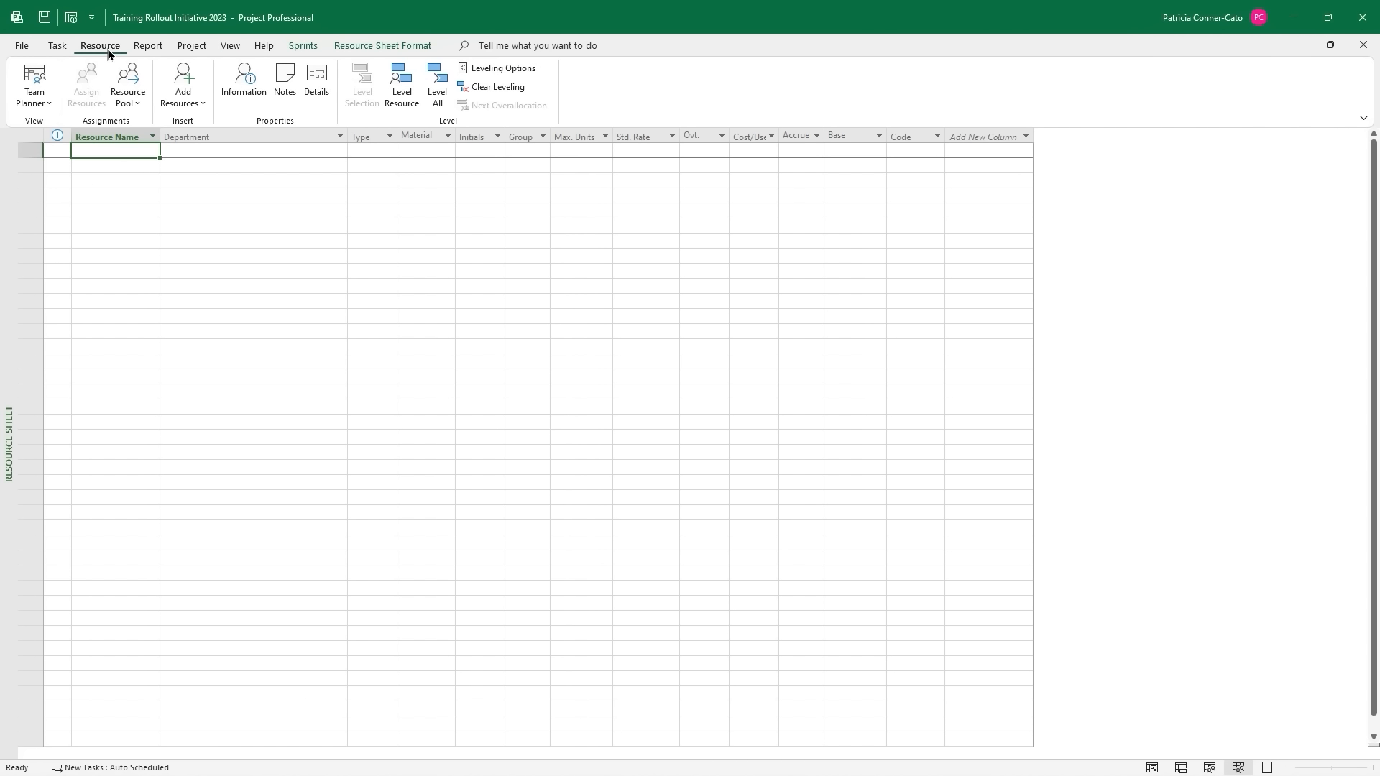
click(134, 108)
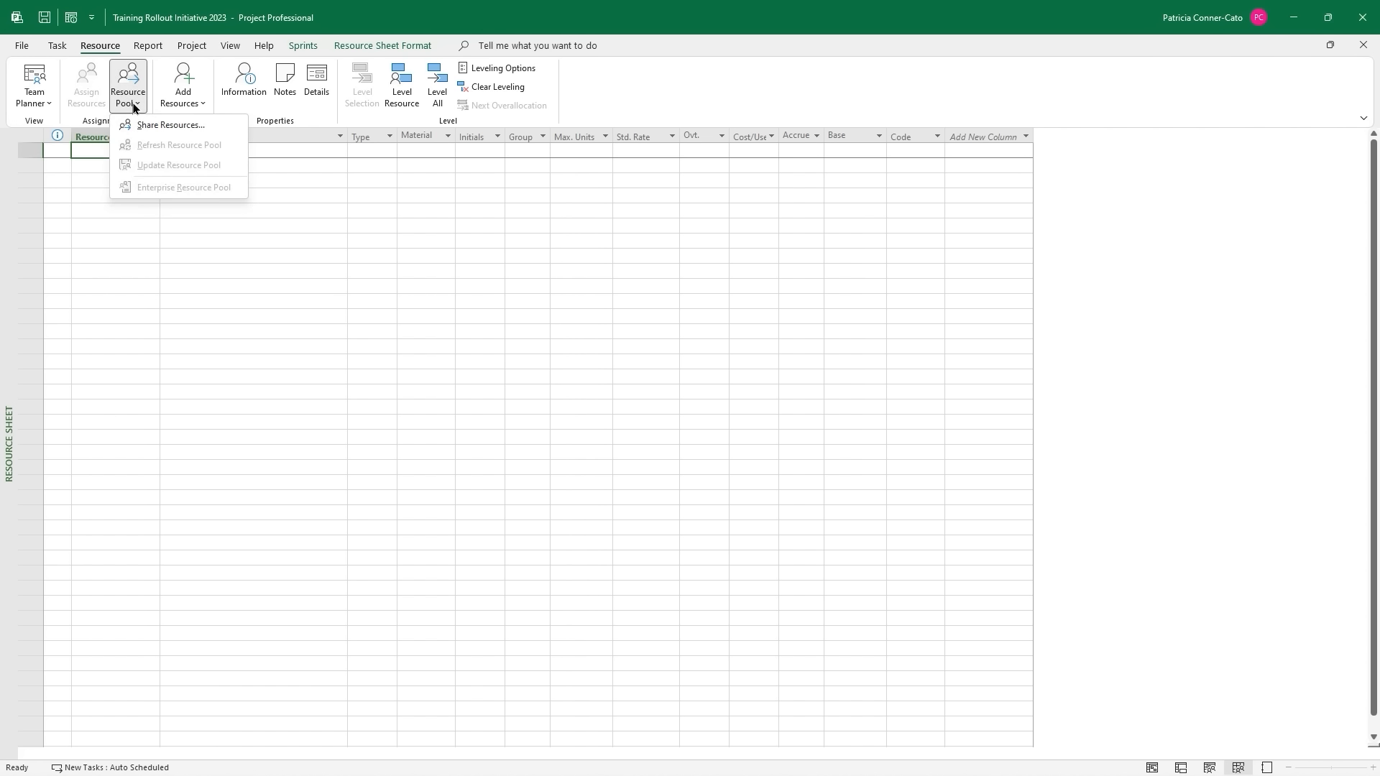
click(143, 127)
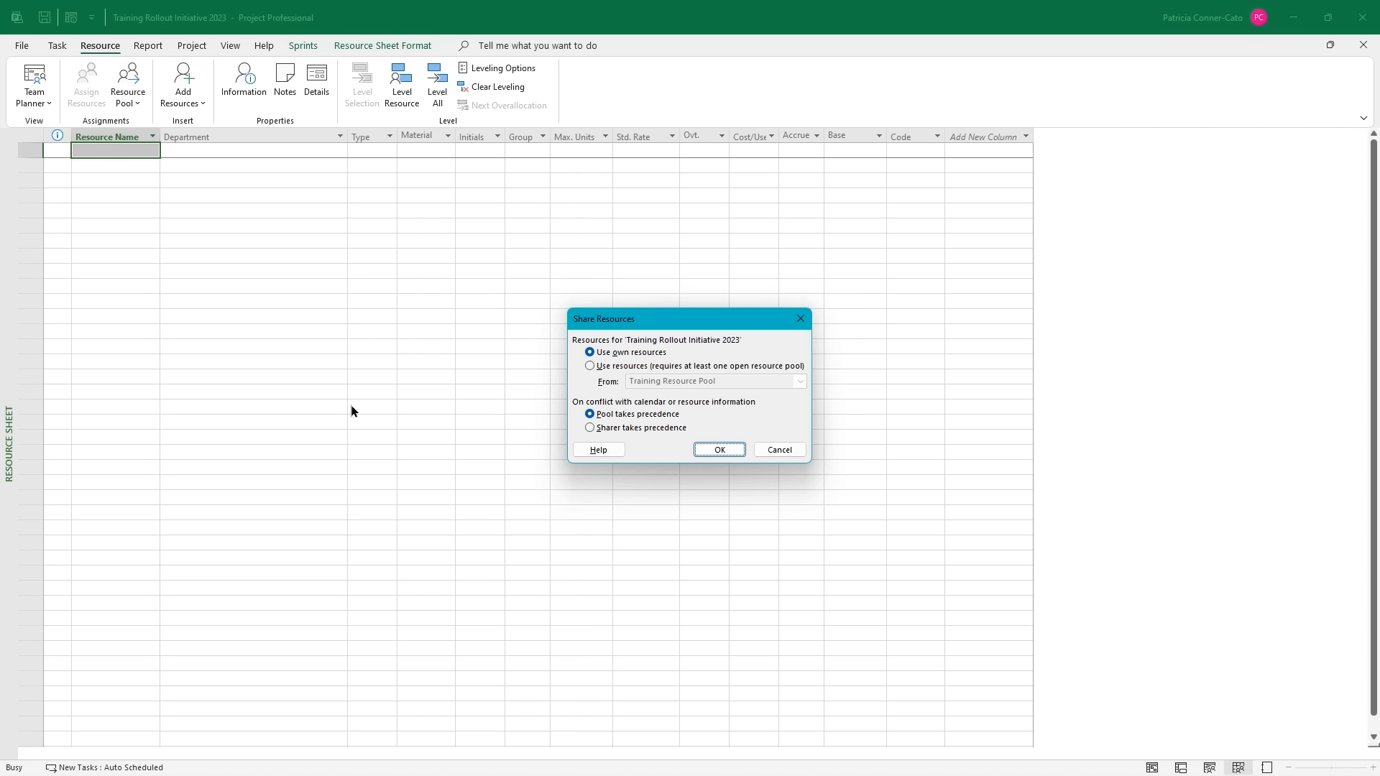
click(590, 367)
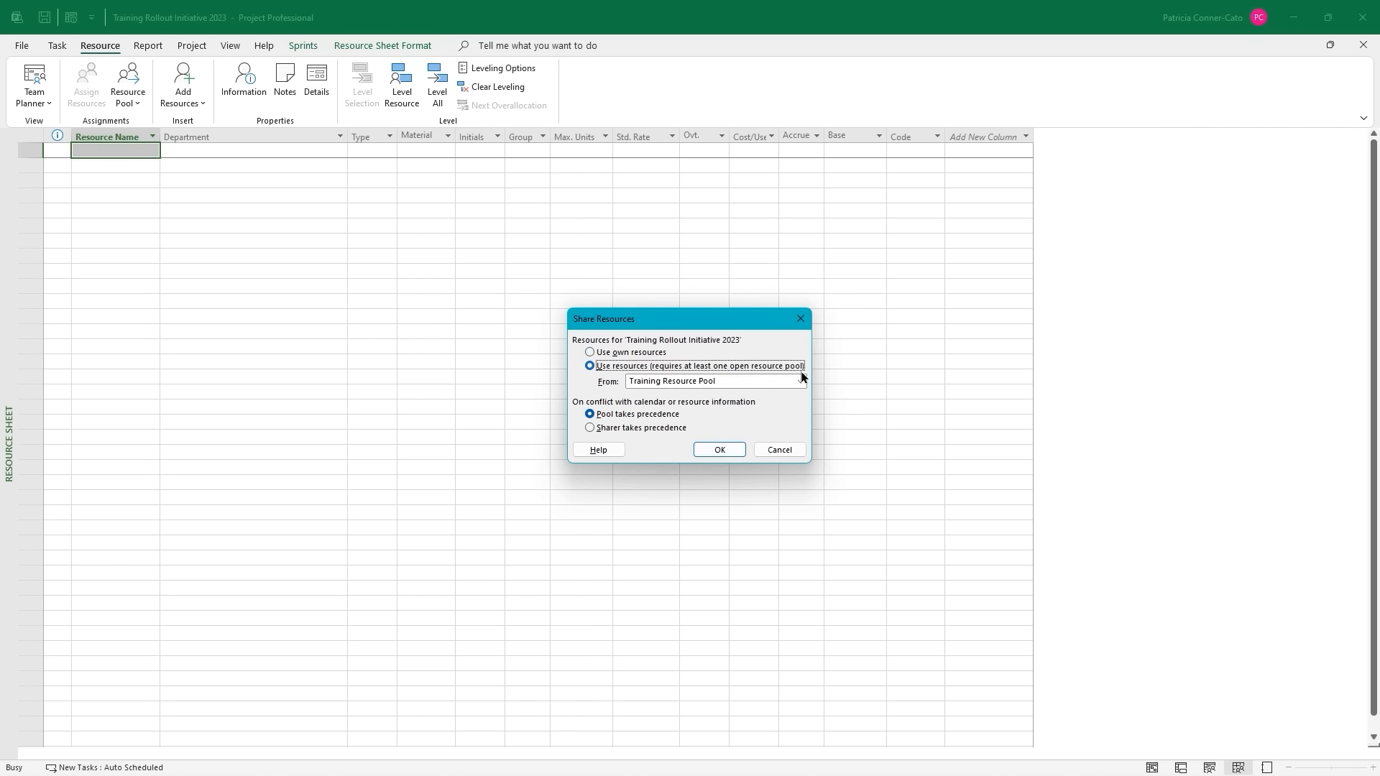
click(720, 449)
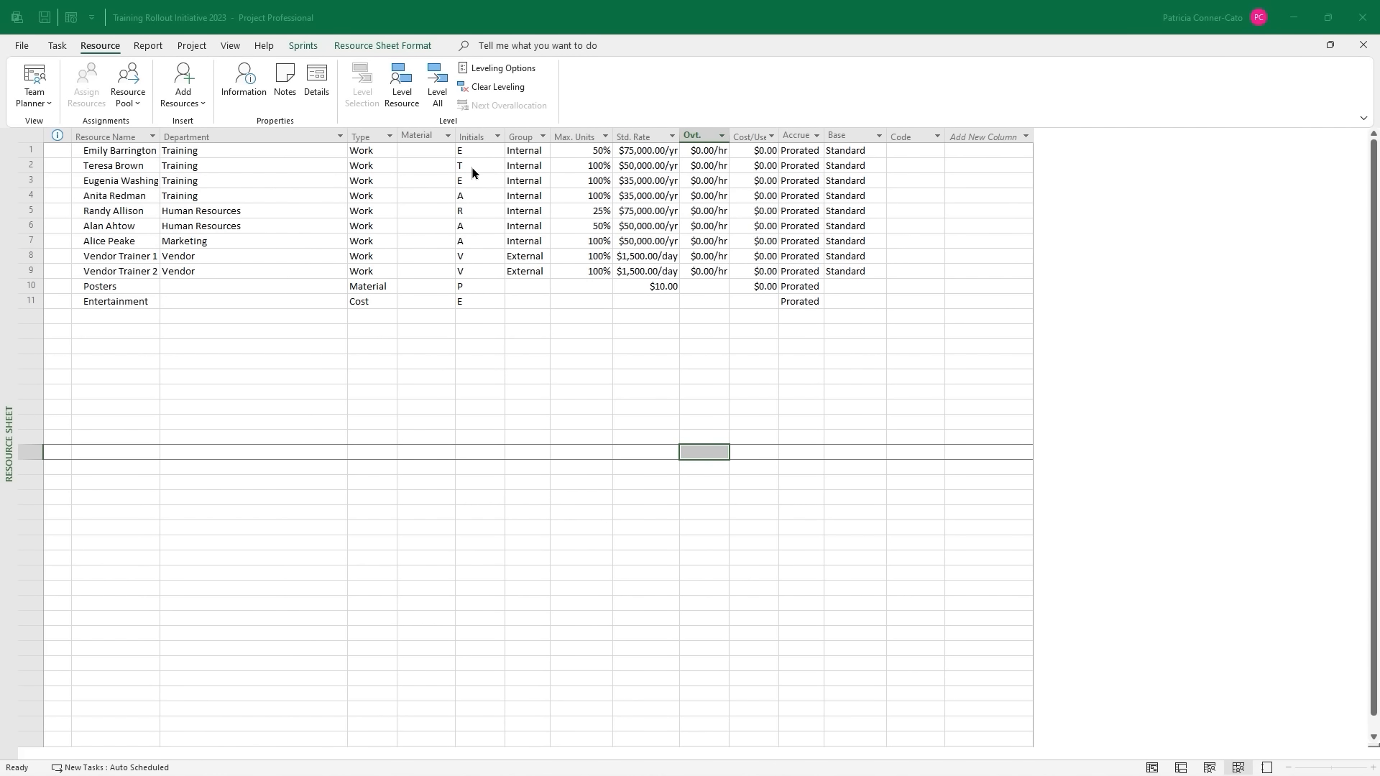
Switch to the open Training Rollout Initiative project.
click(233, 50)
click(232, 49)
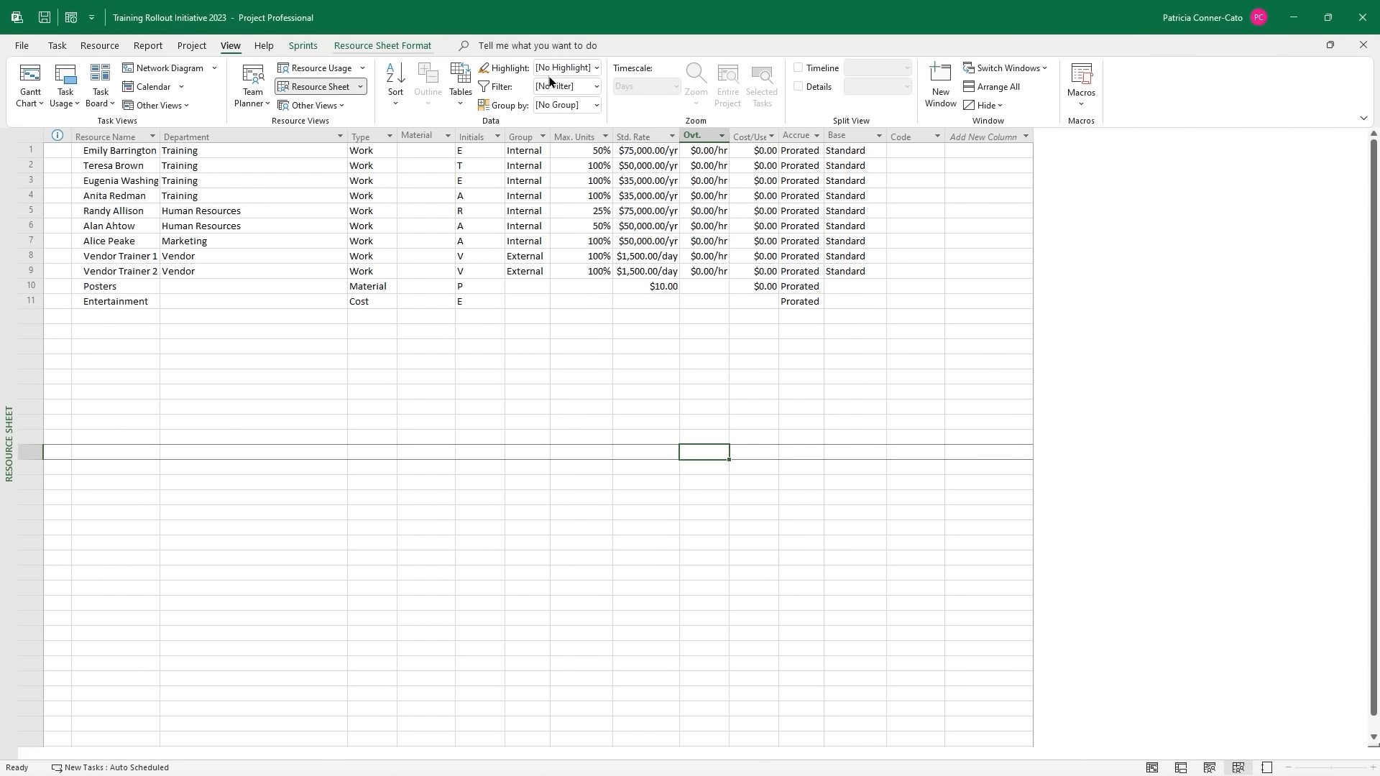
click(1004, 71)
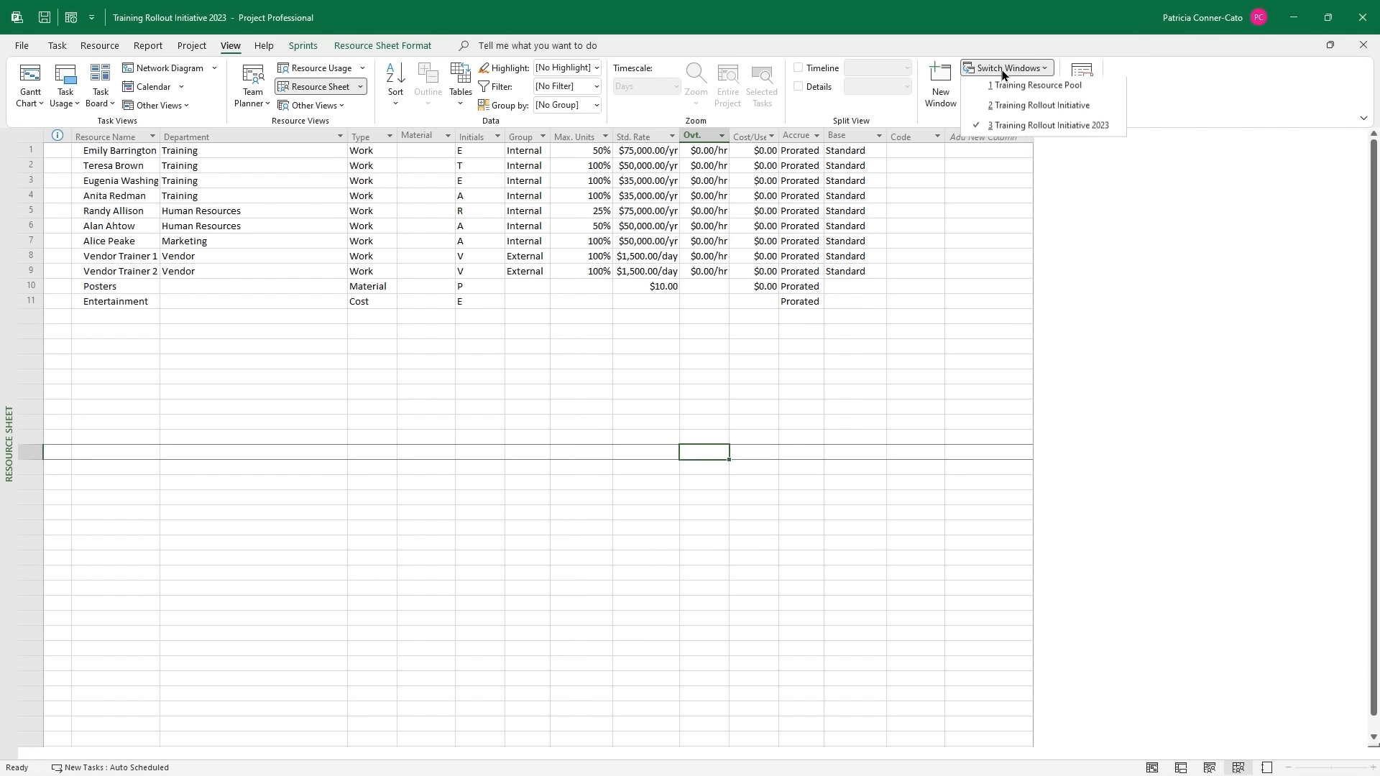
click(1023, 105)
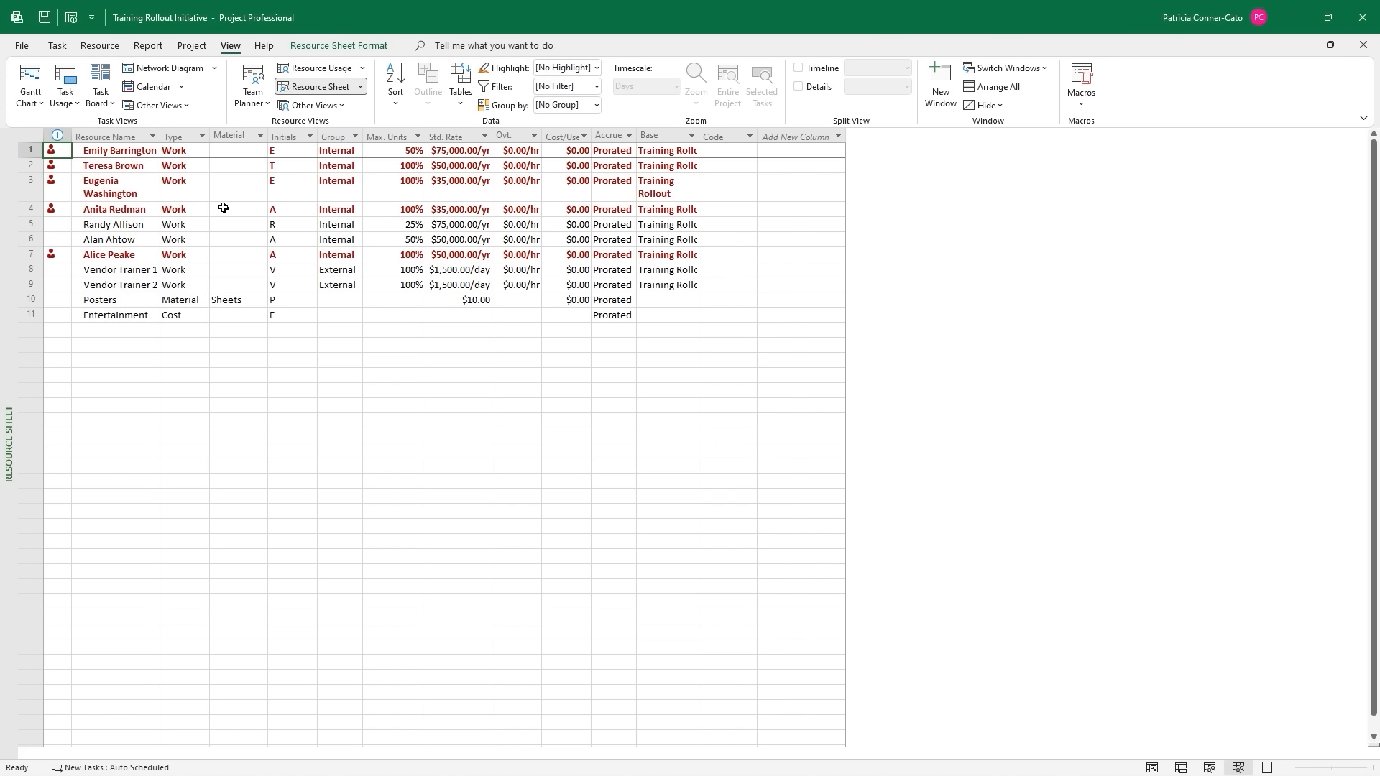
Set Training Rollout Initiative to use resources from Training Resource Pool, with the pool taking precedence, and dismiss the merge warning.
click(98, 46)
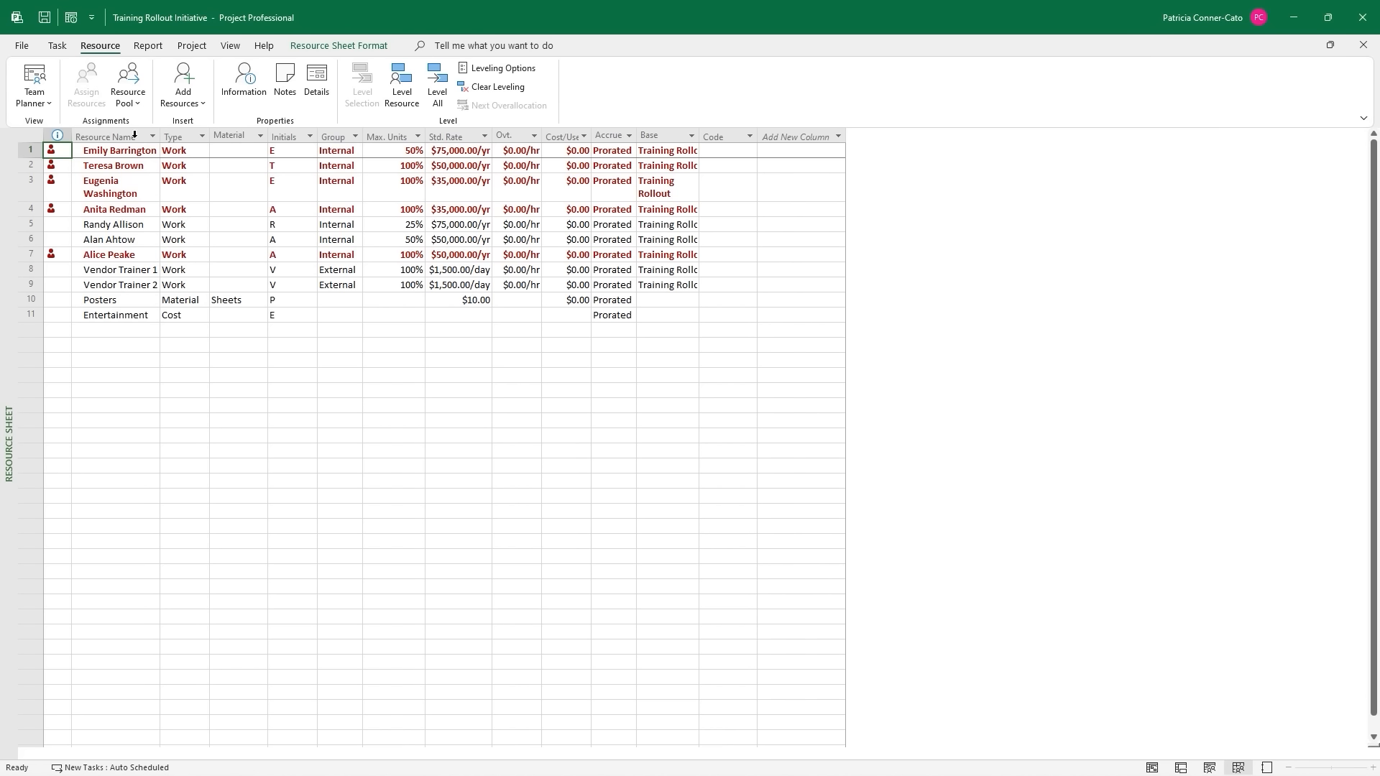
click(132, 105)
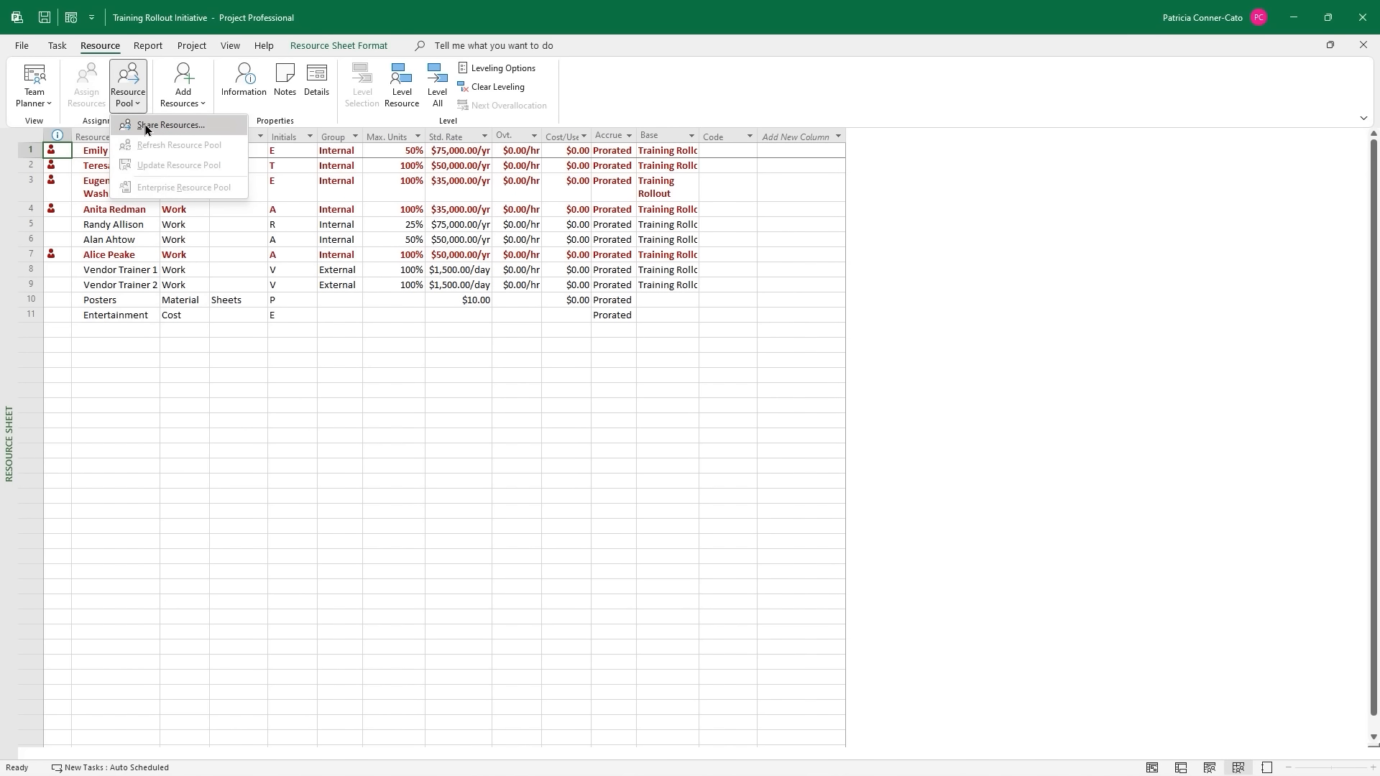
click(146, 126)
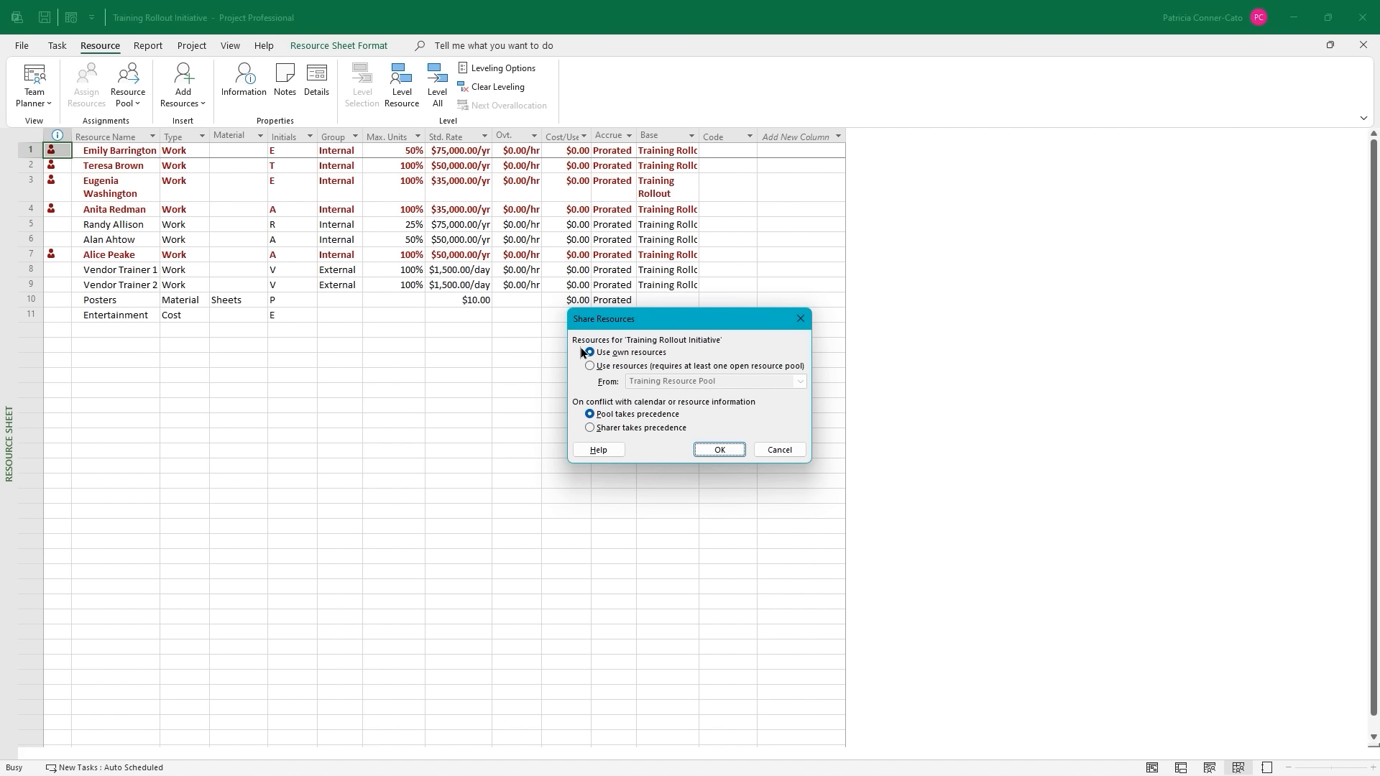
click(589, 367)
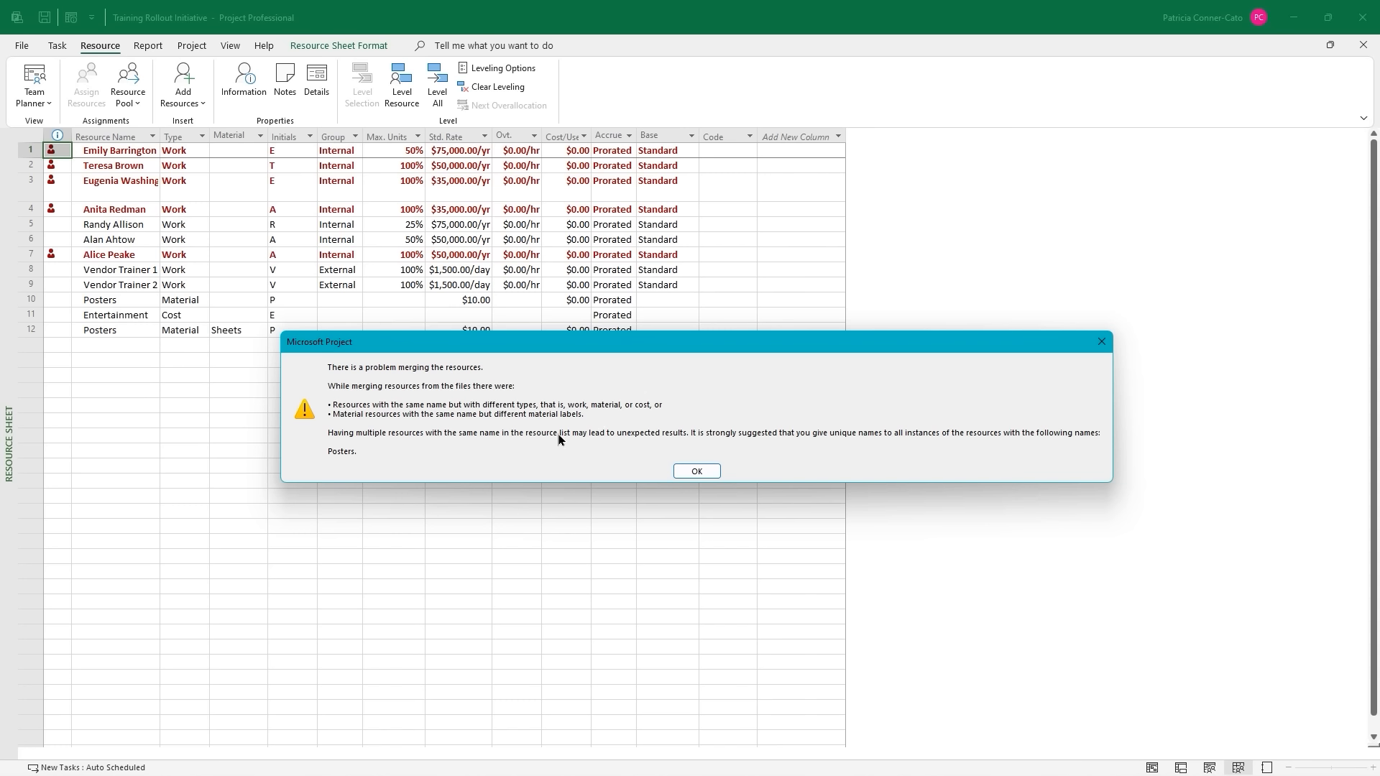
click(696, 472)
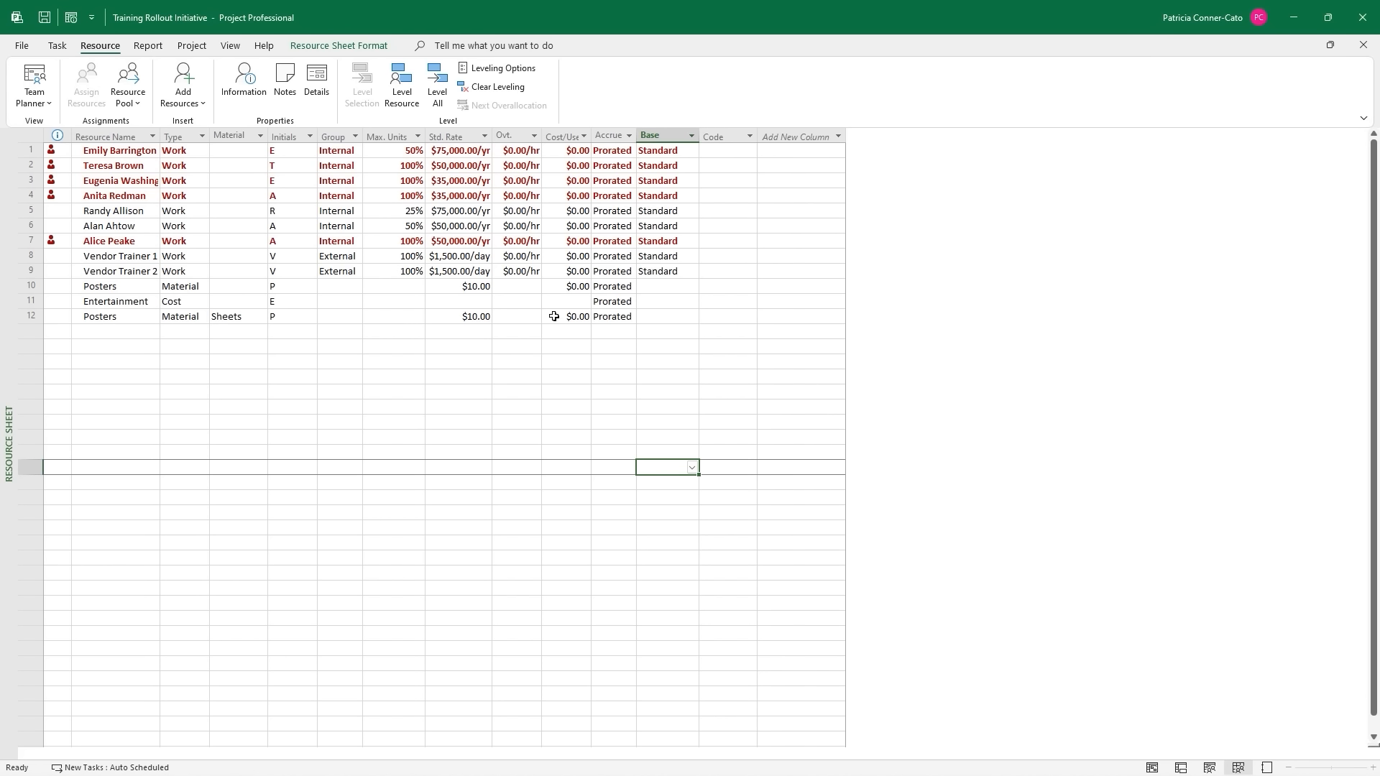
Return Training Rollout Initiative to using its own resources instead of the shared pool.
click(141, 105)
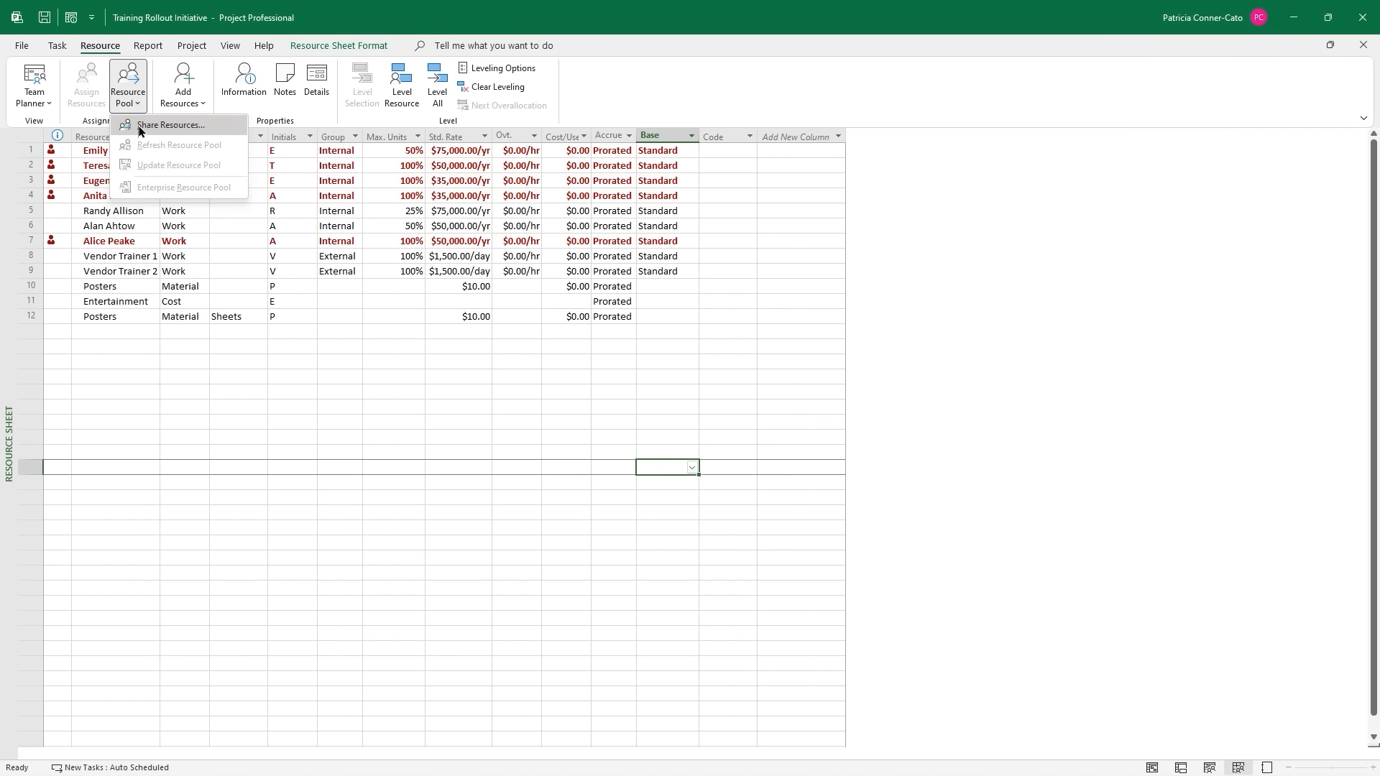
click(170, 125)
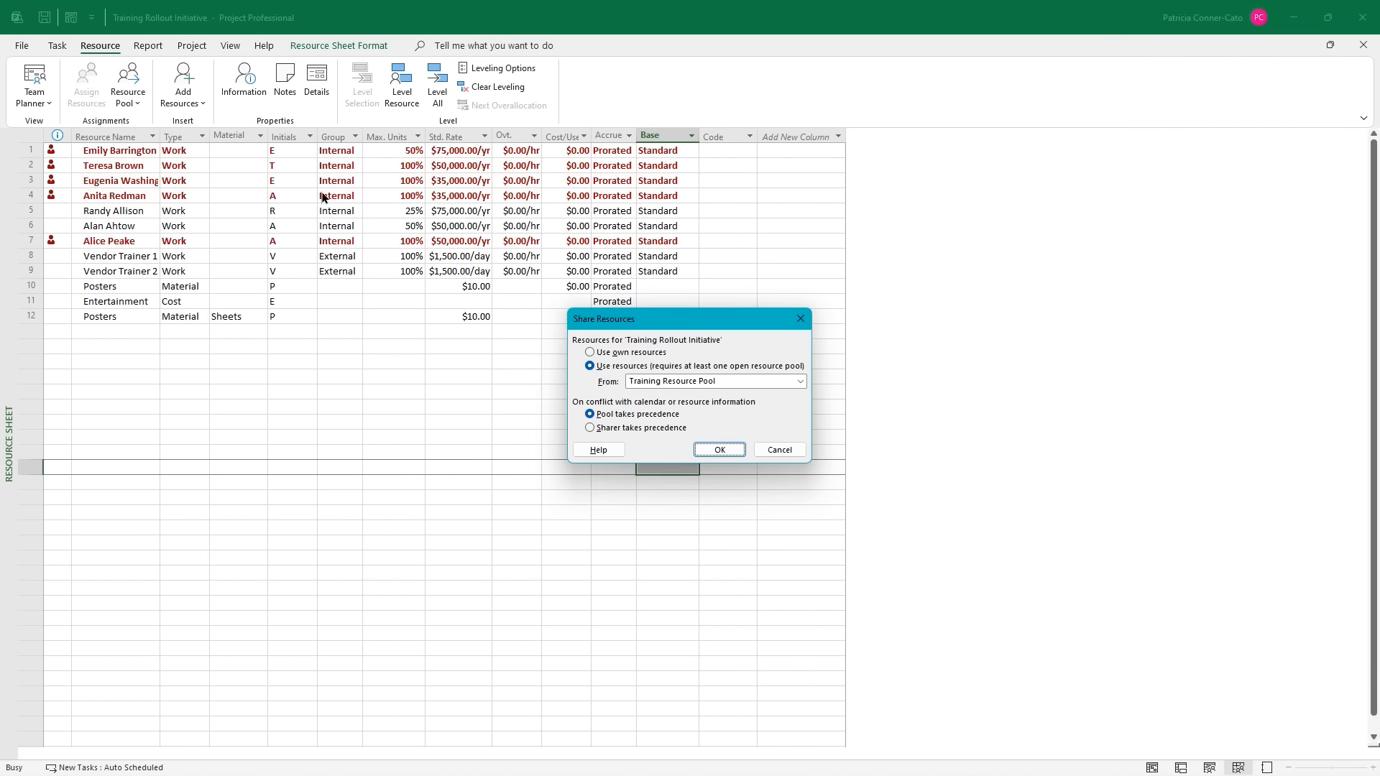
click(593, 354)
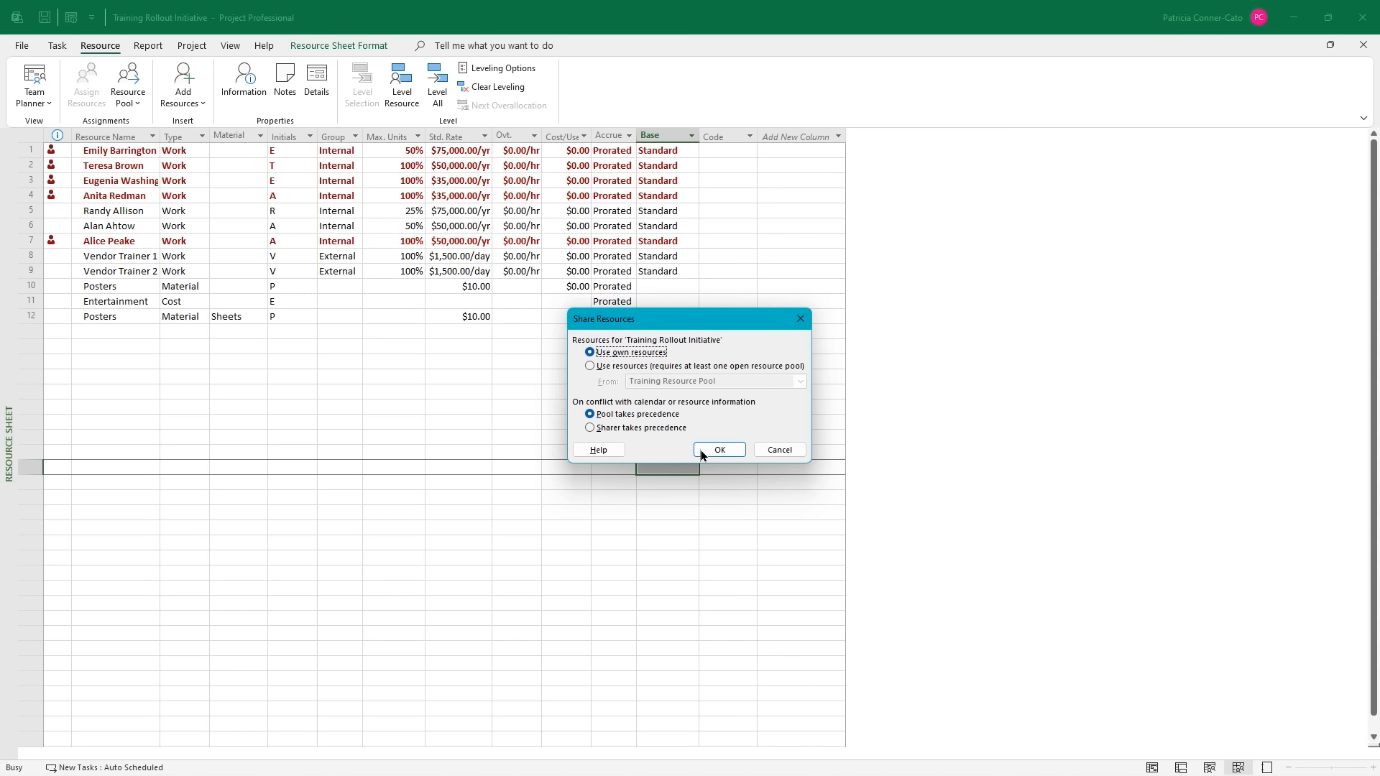
click(720, 451)
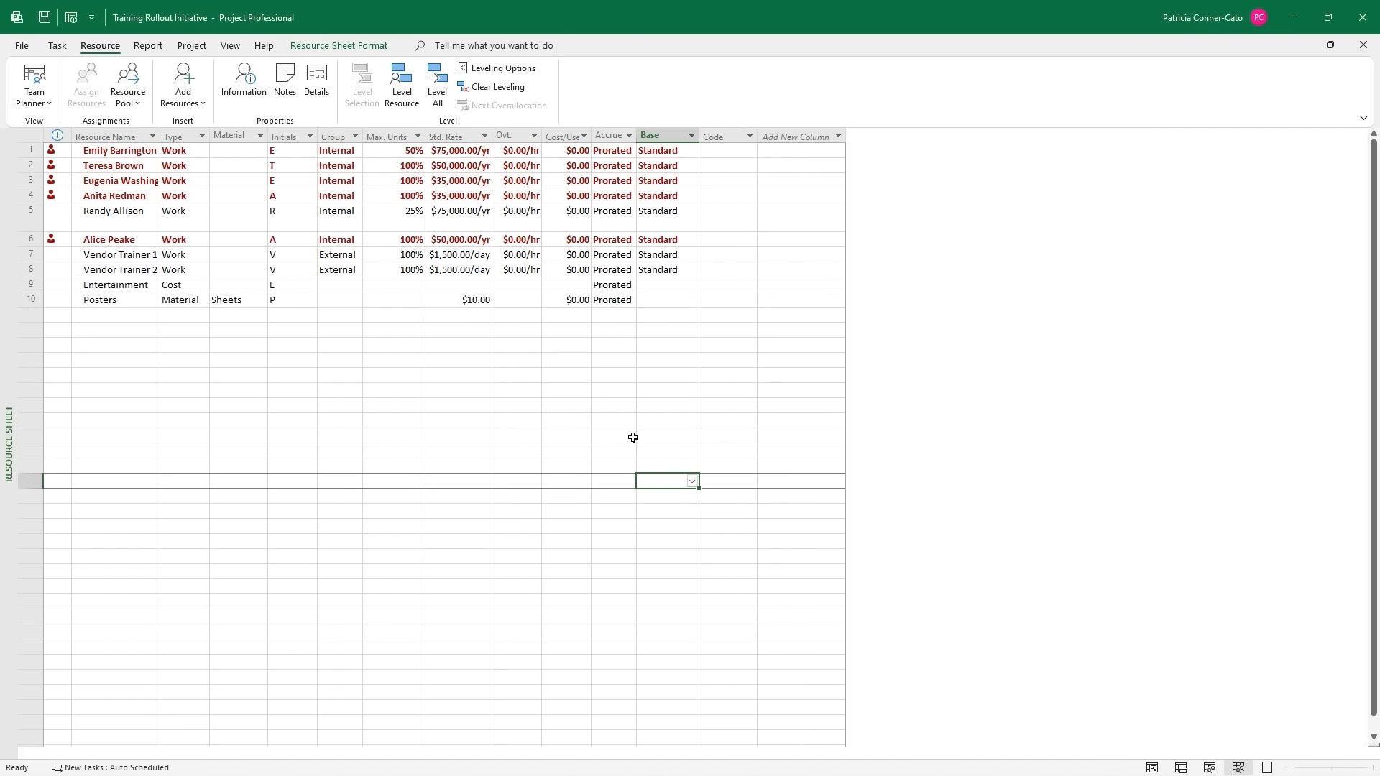
click(237, 272)
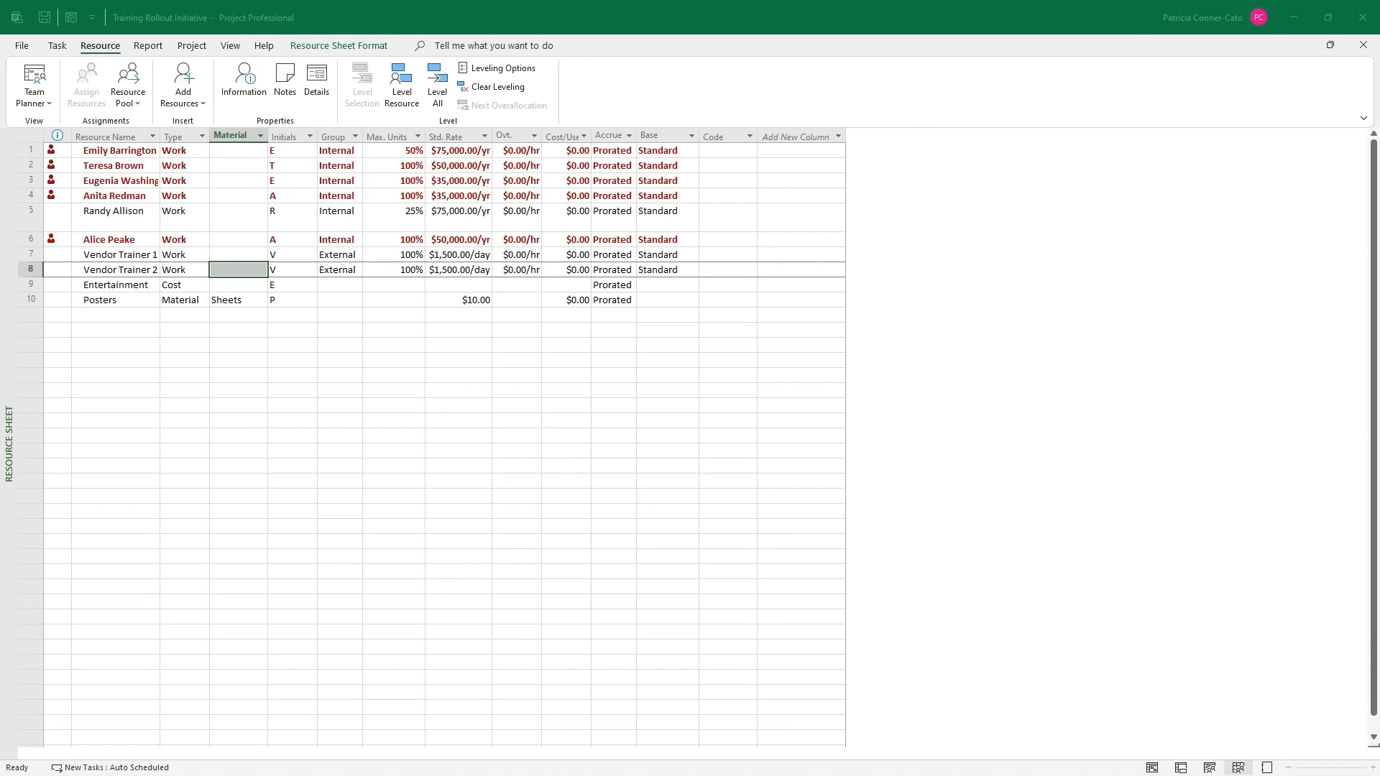
click(639, 24)
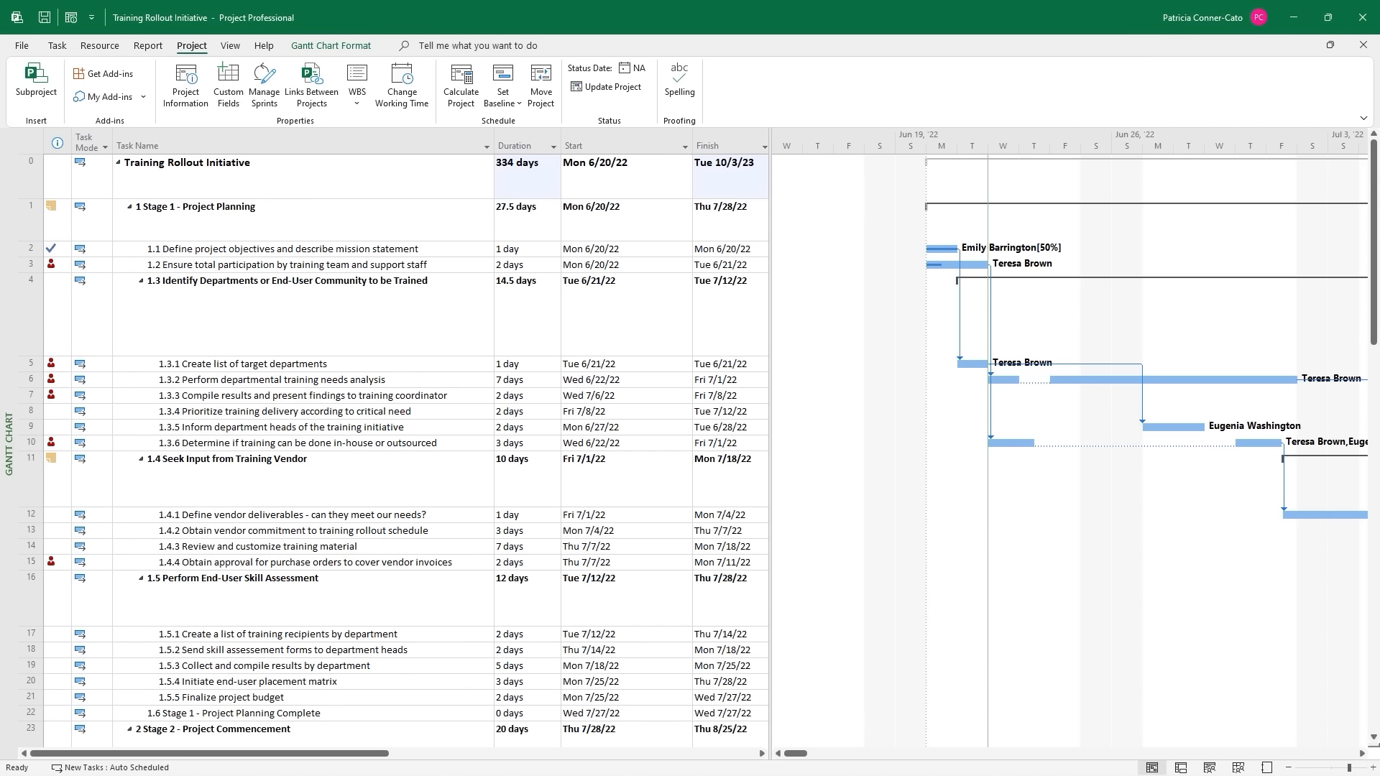
Collapse the project summary task and insert Training Rollout Initiative 2023 as a linked subproject in the empty row below it.
click(118, 163)
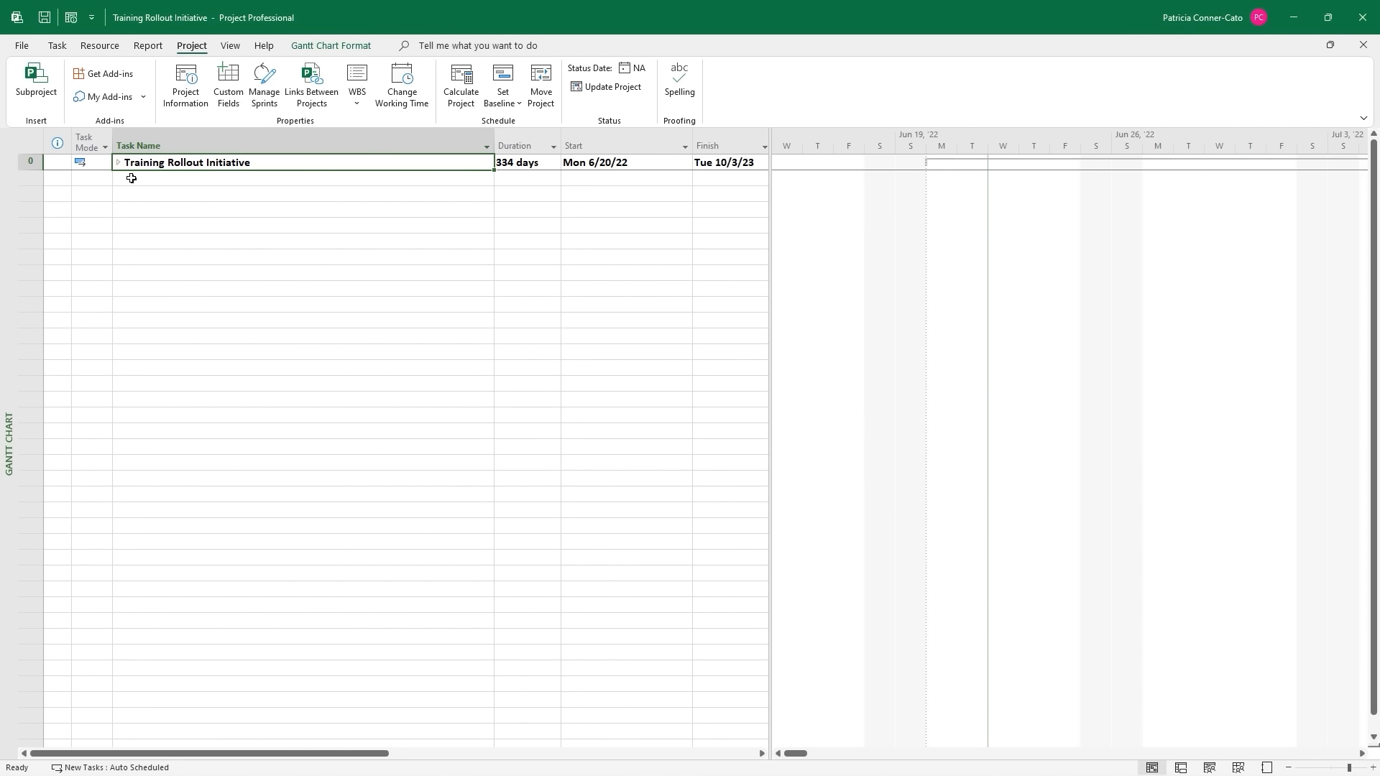
click(131, 178)
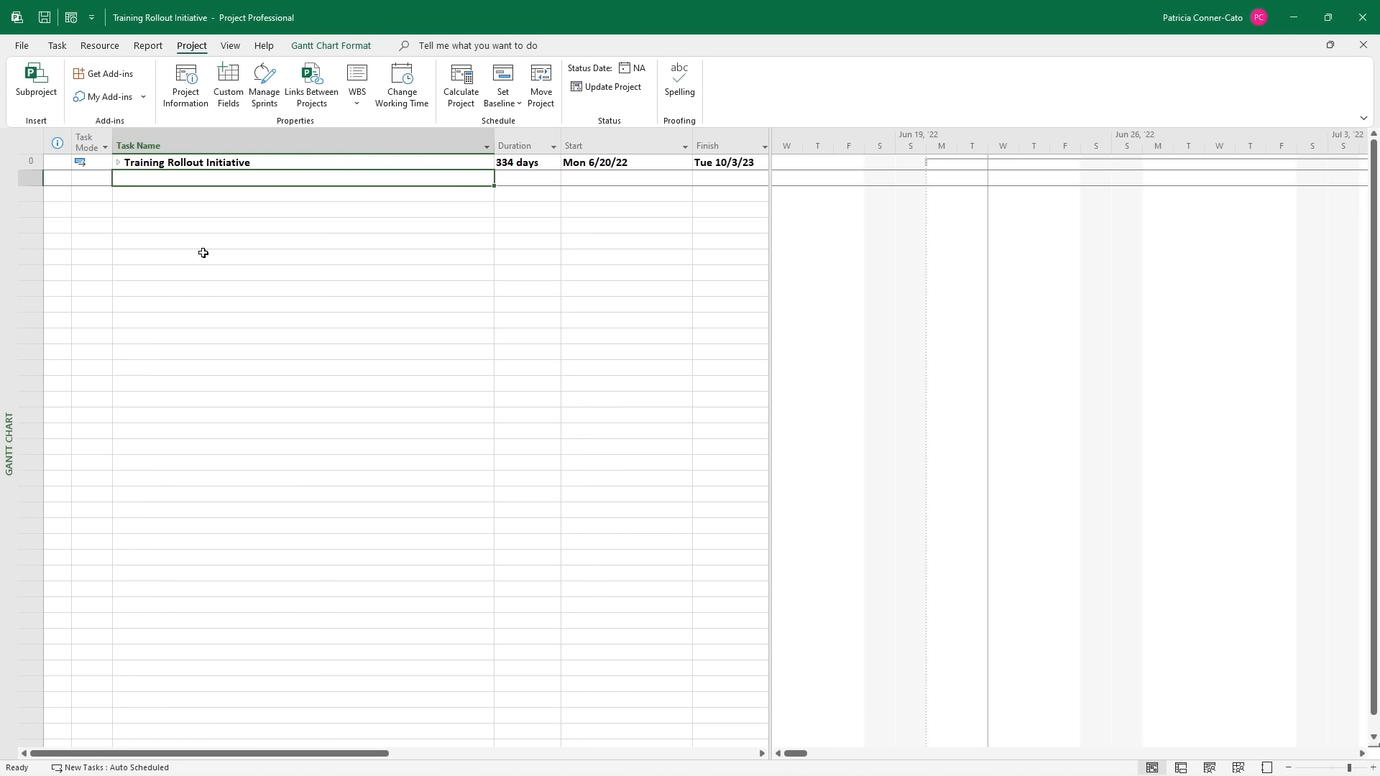
key(alt+w)
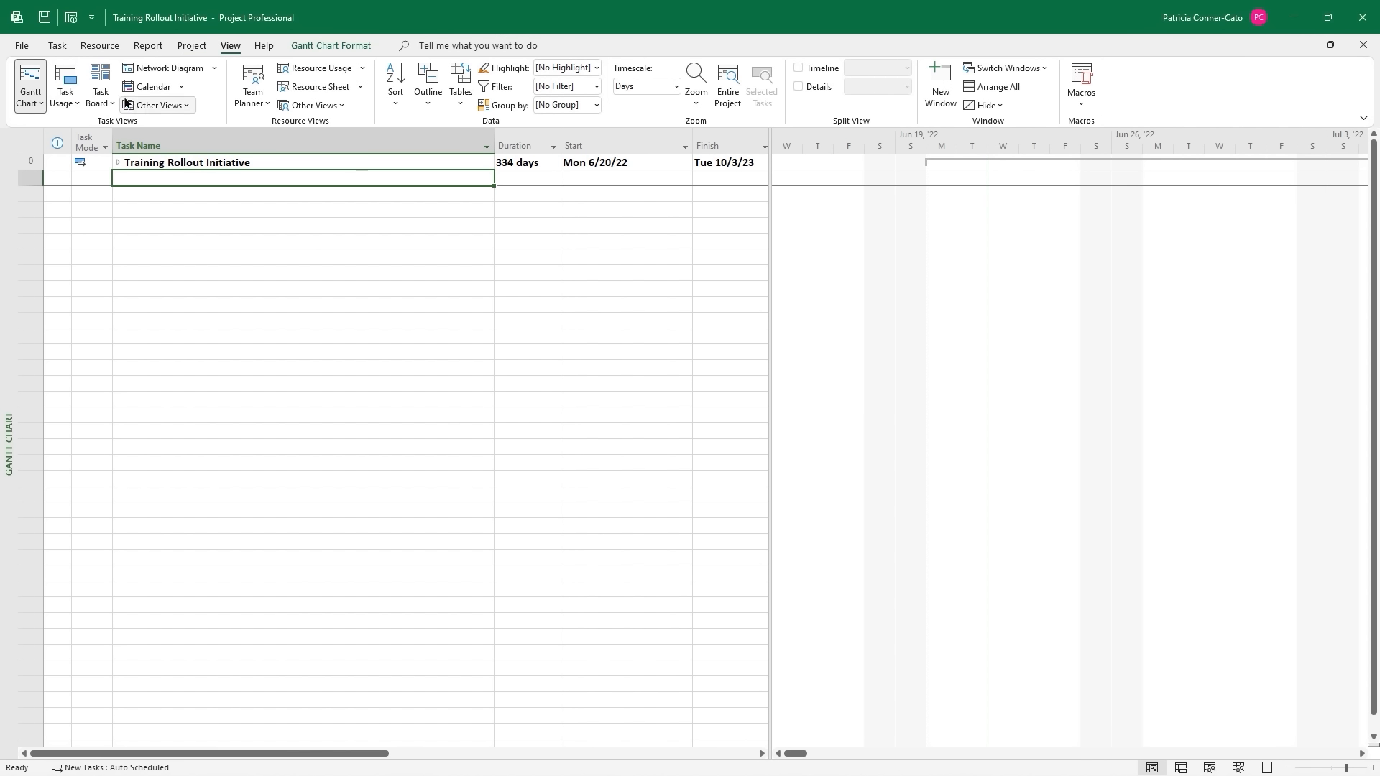
click(191, 46)
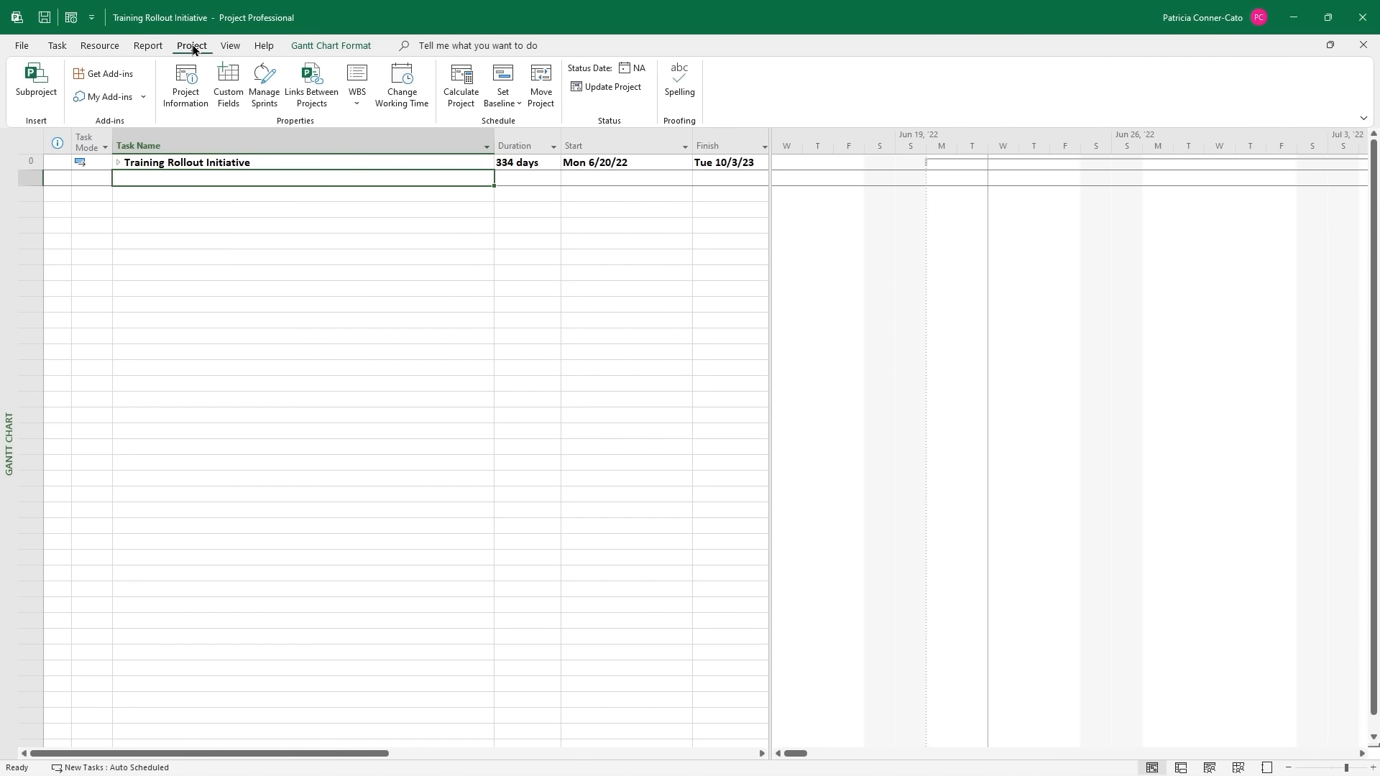
click(35, 86)
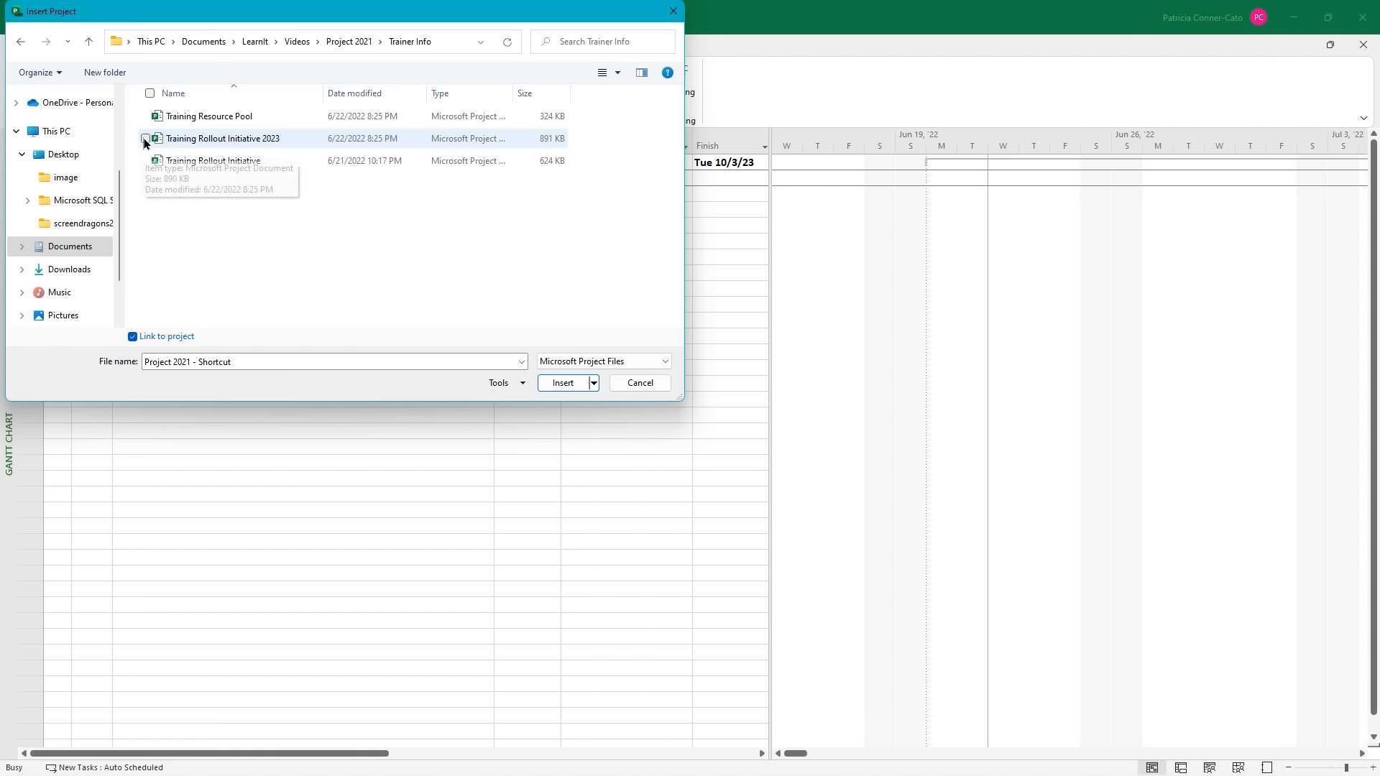
click(186, 140)
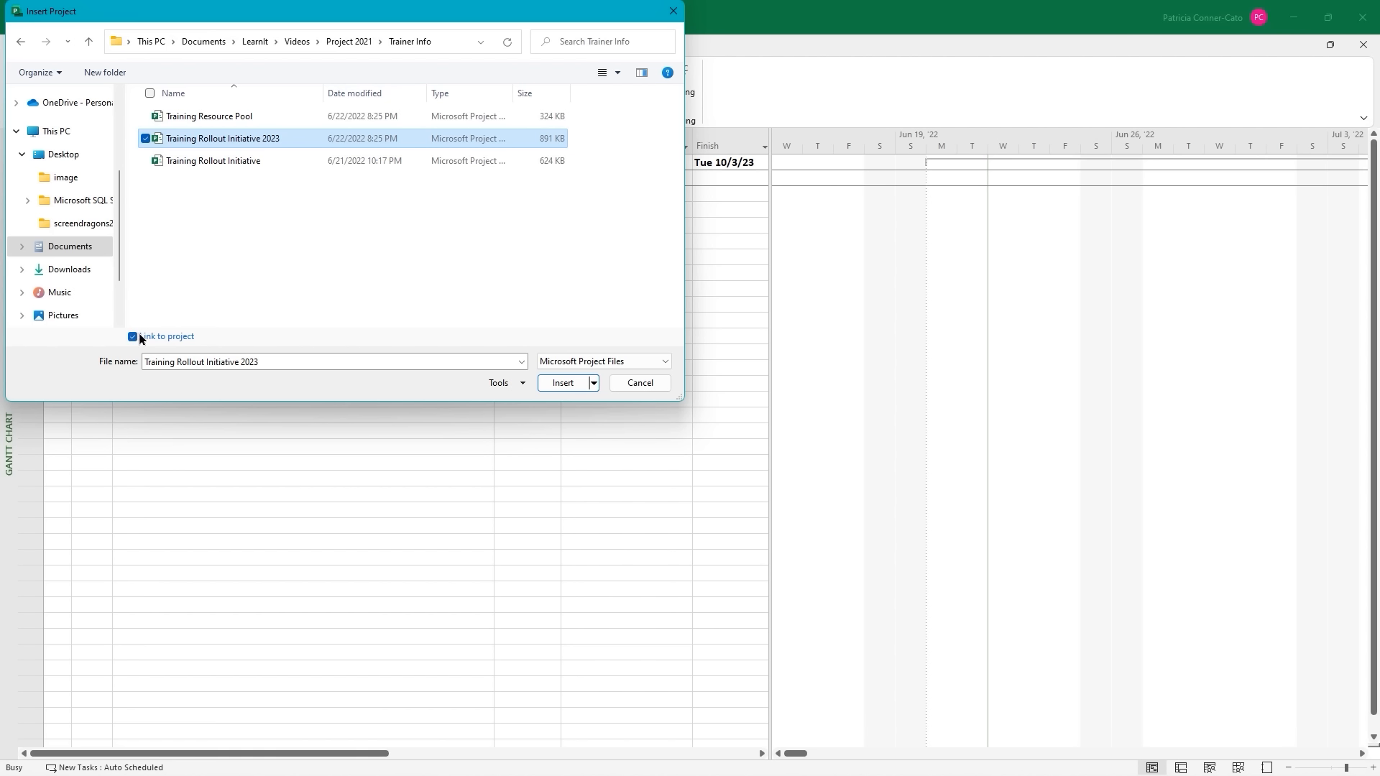
click(562, 383)
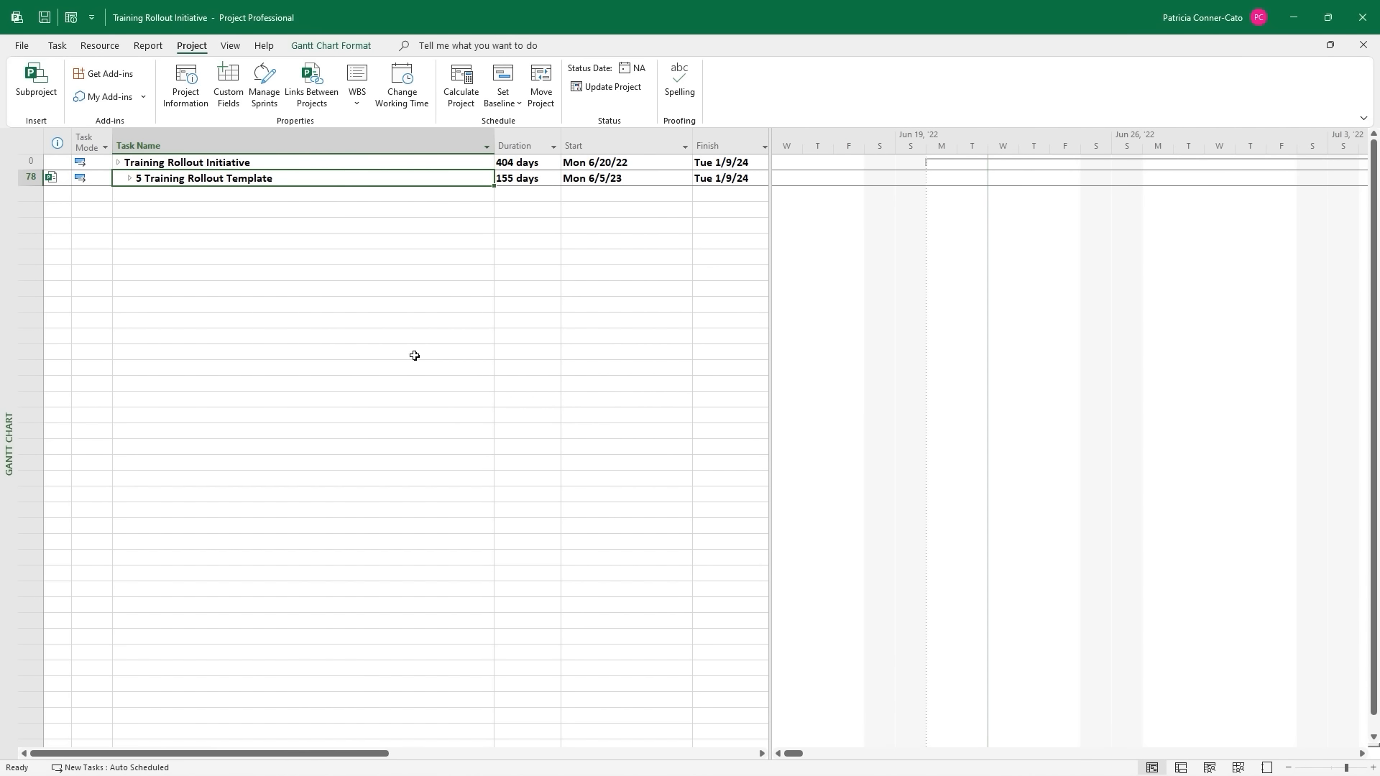
Expand the inserted Training Rollout Template subproject, choosing to open the resource pool to see assignments across all sharer files.
click(156, 178)
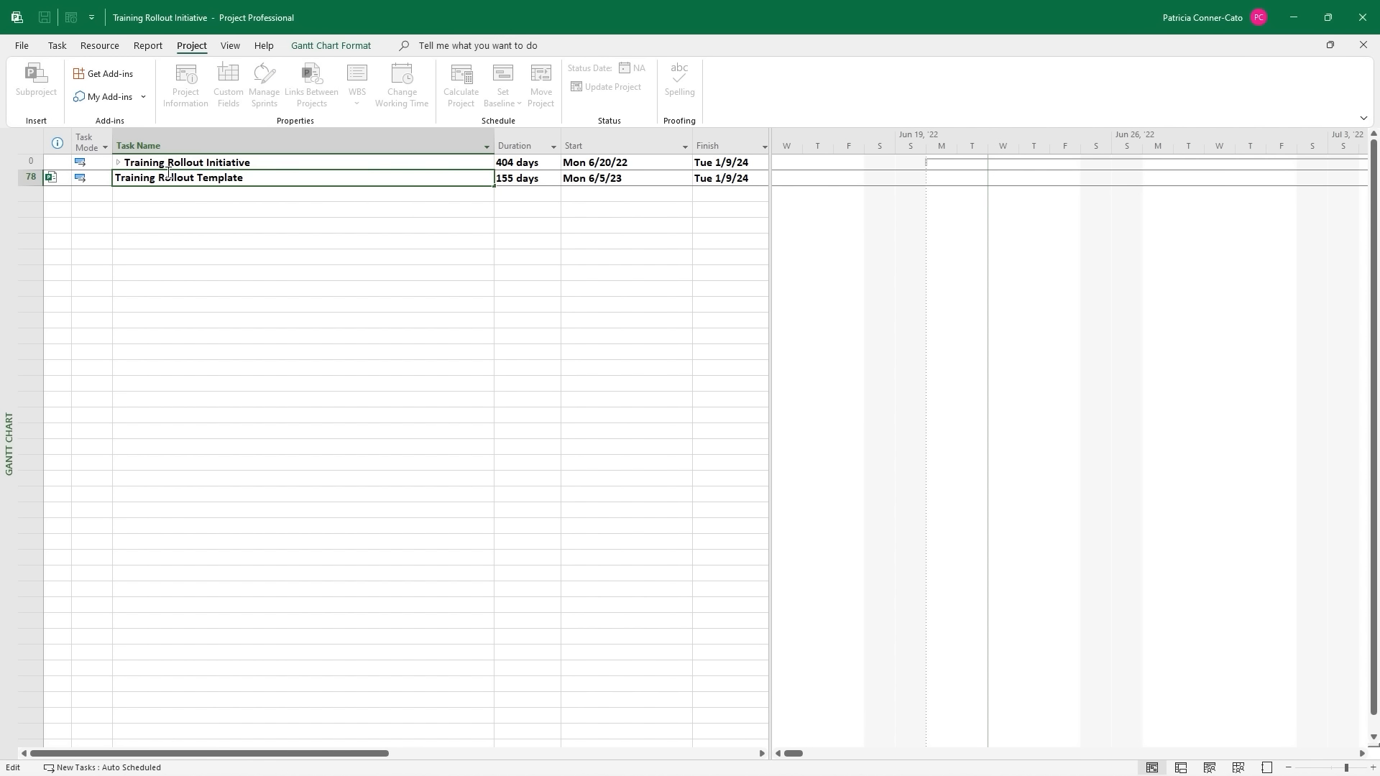
click(225, 226)
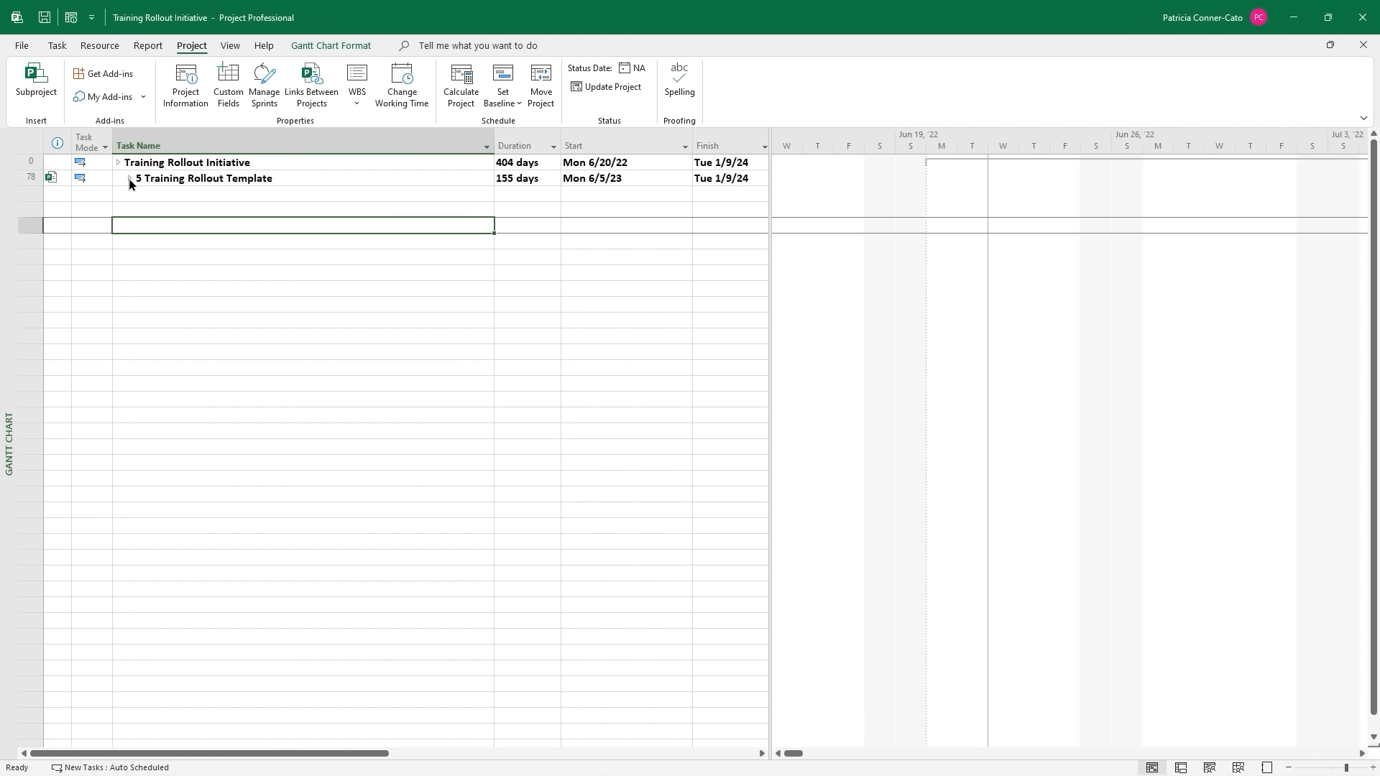
click(130, 179)
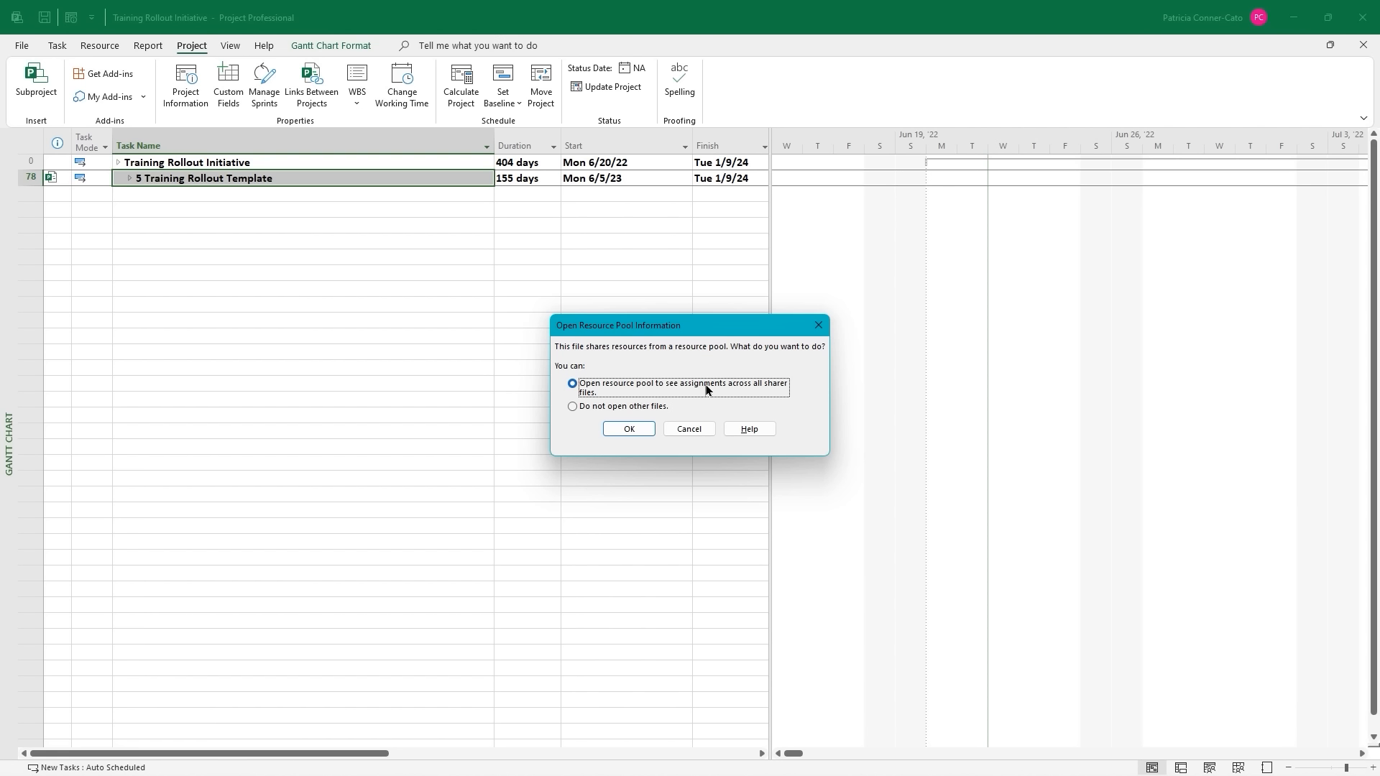
click(631, 428)
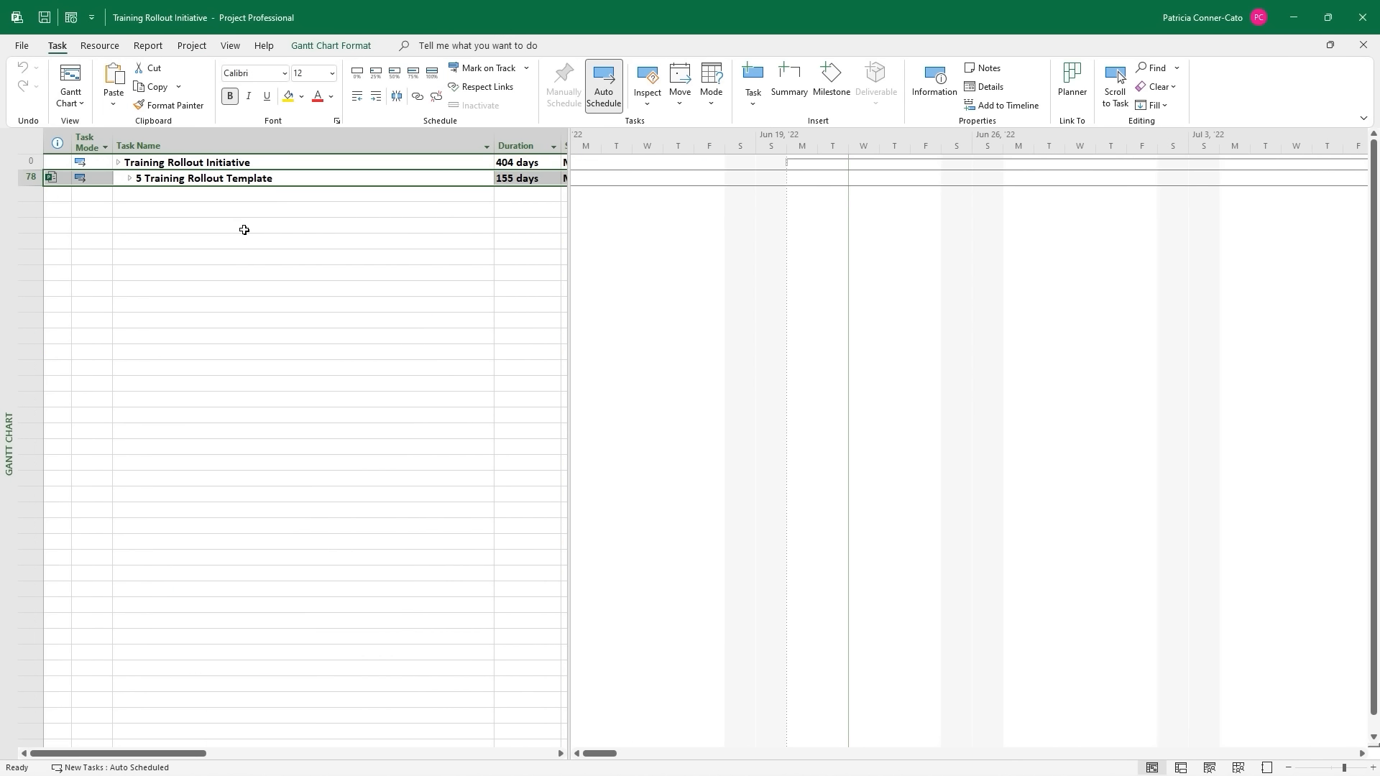
Rename the inserted subproject as "2023 - Training Rollout Initiative" and expand the main project's summary task.
double_click(176, 181)
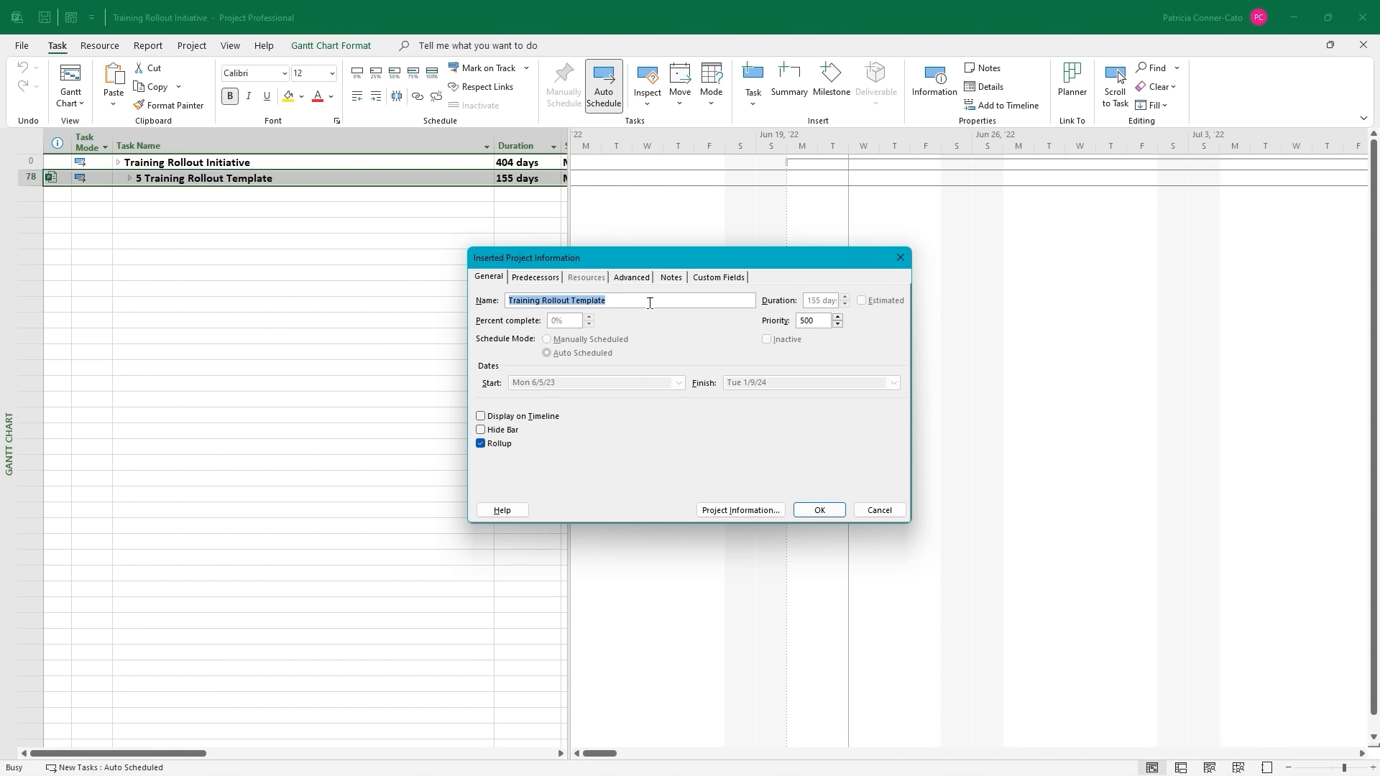
double_click(597, 299)
text(Initiativ)
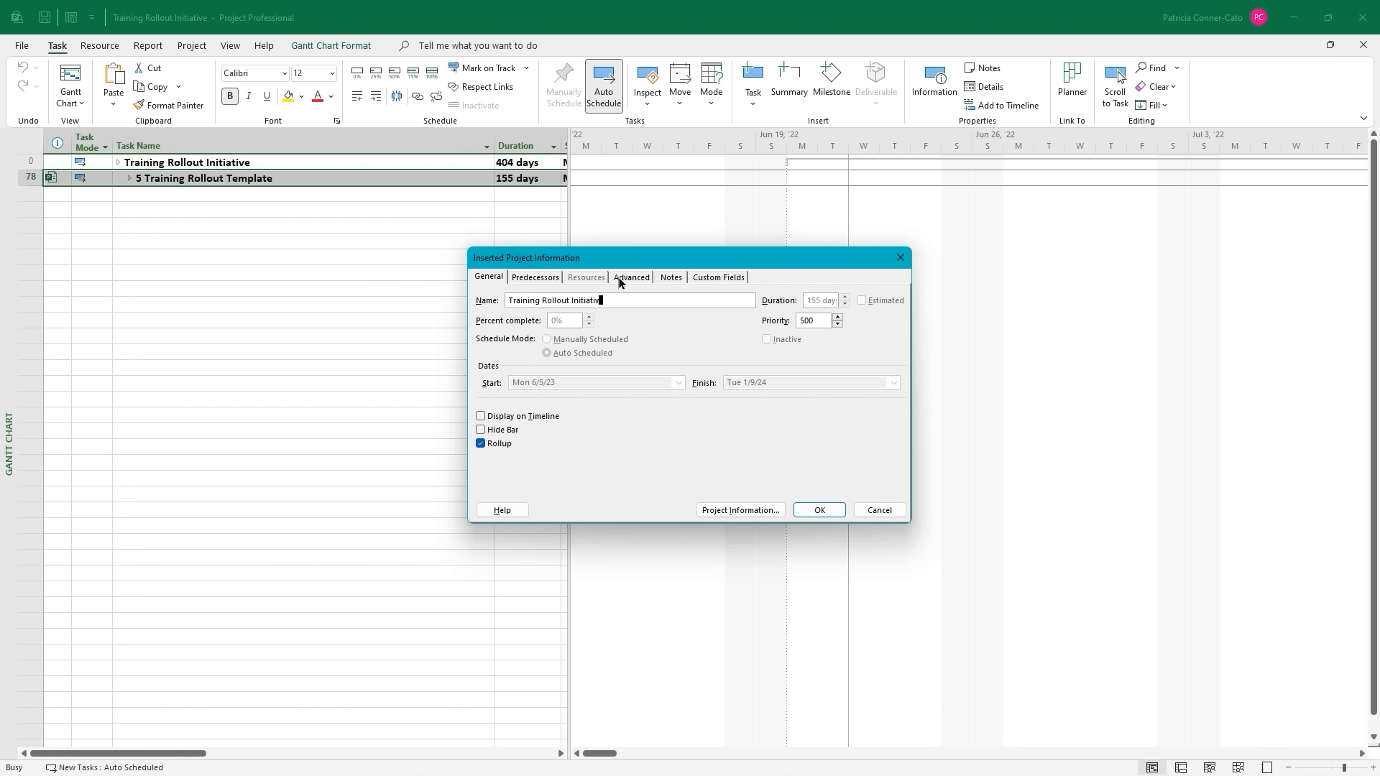
text(e)
key(Home)
text(2023 -)
click(818, 511)
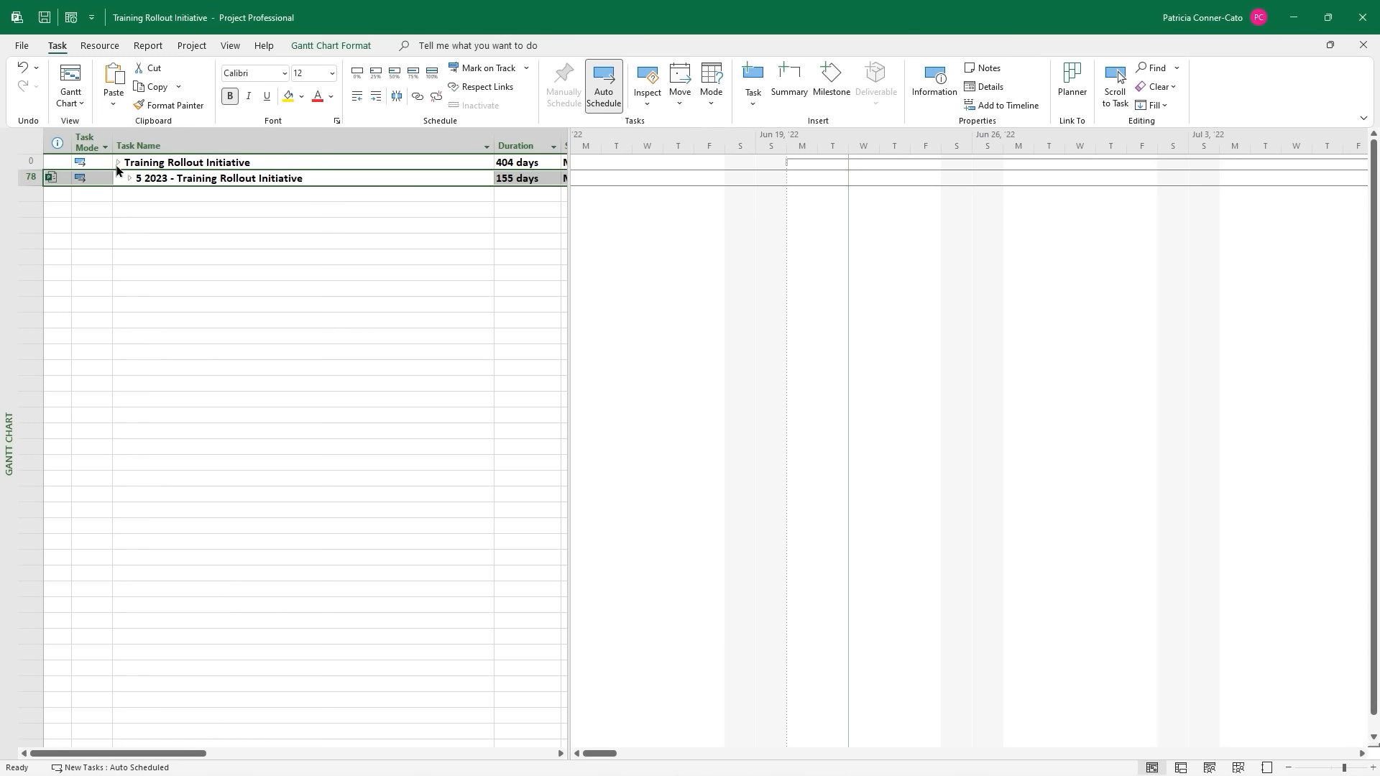
click(117, 164)
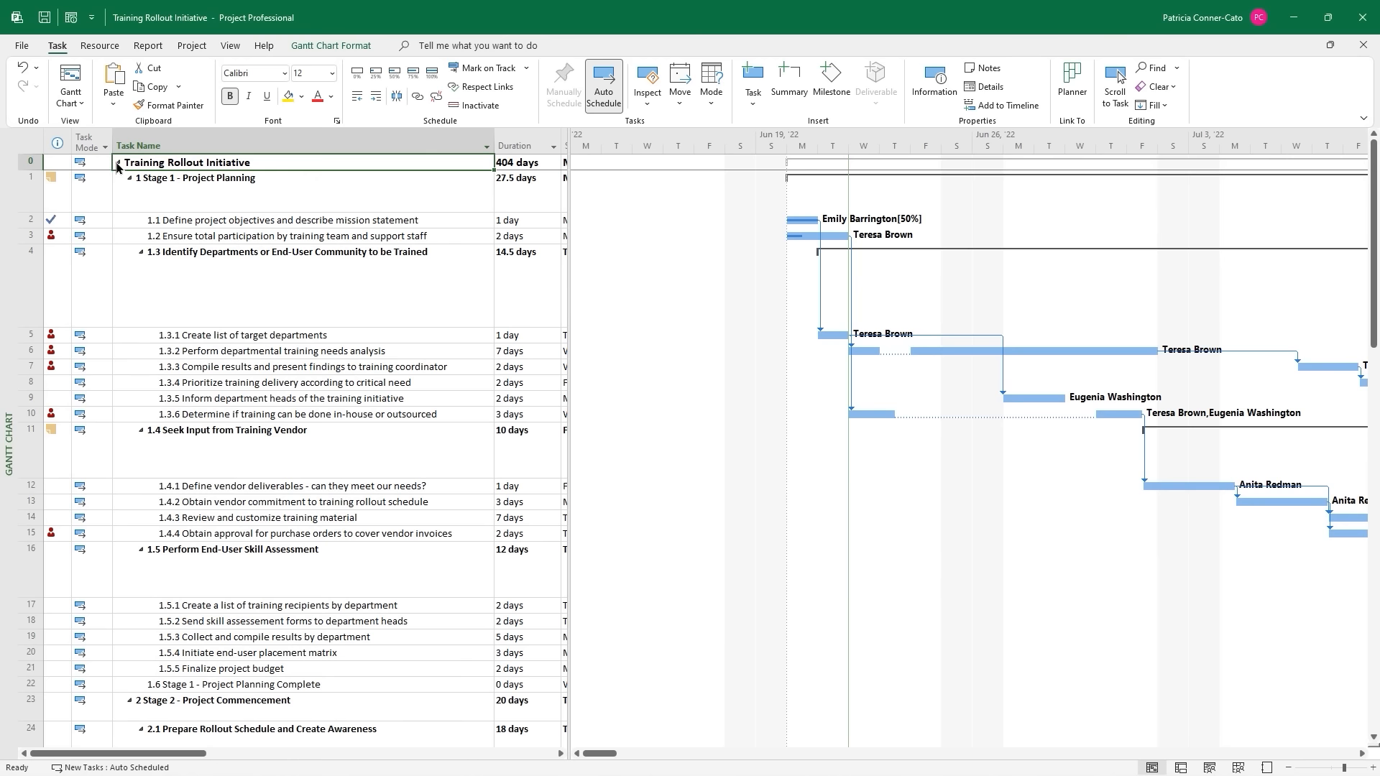
Collapse Stages 1 through 3 of the main project and expand the 2023 - Training Rollout Initiative subproject.
click(118, 162)
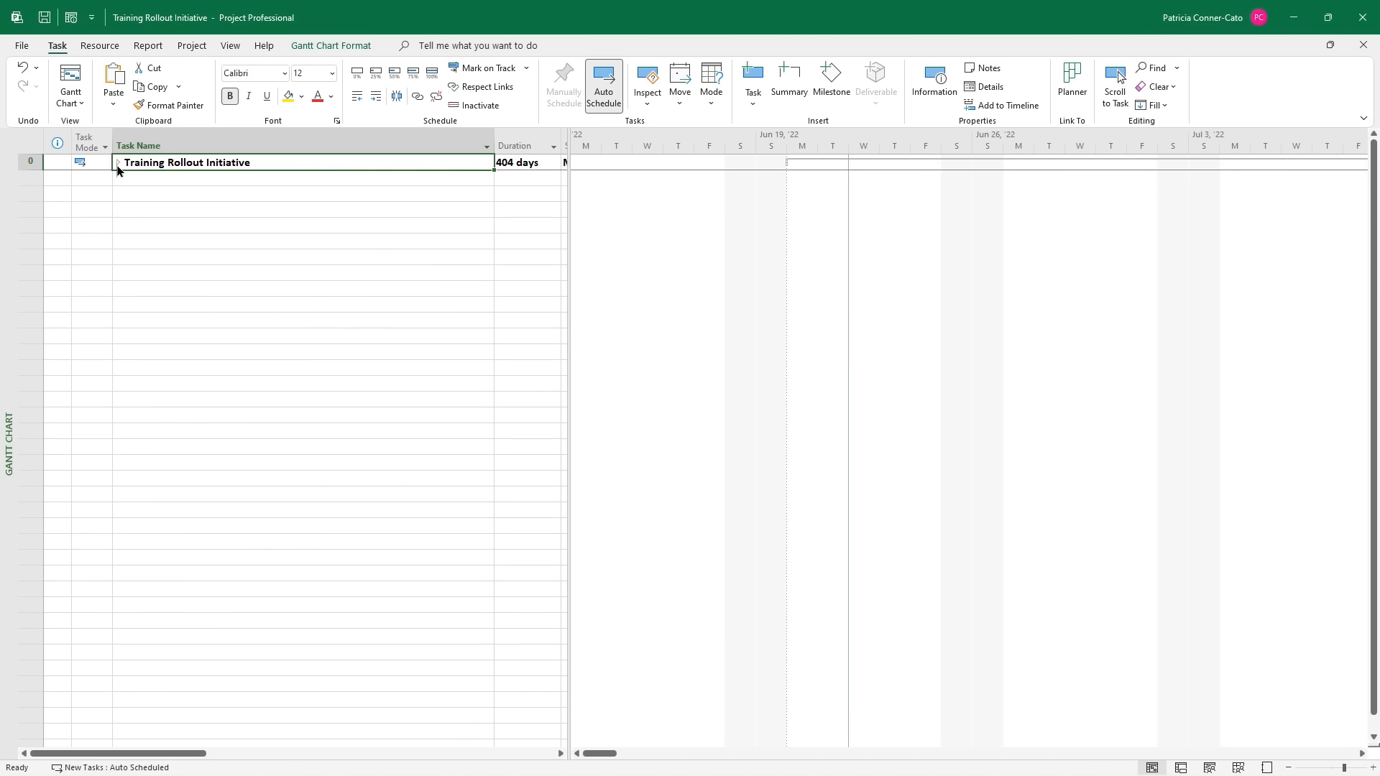
click(117, 162)
click(129, 180)
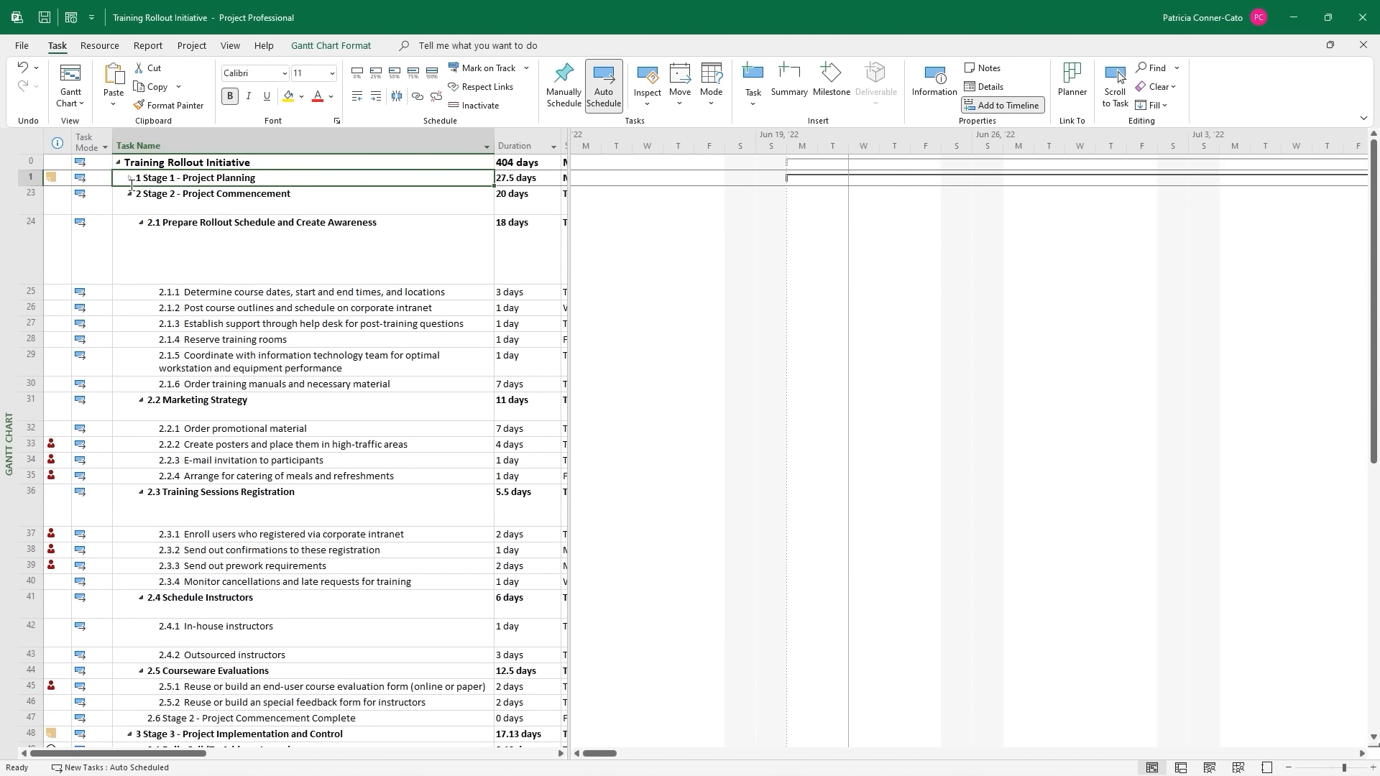
click(130, 194)
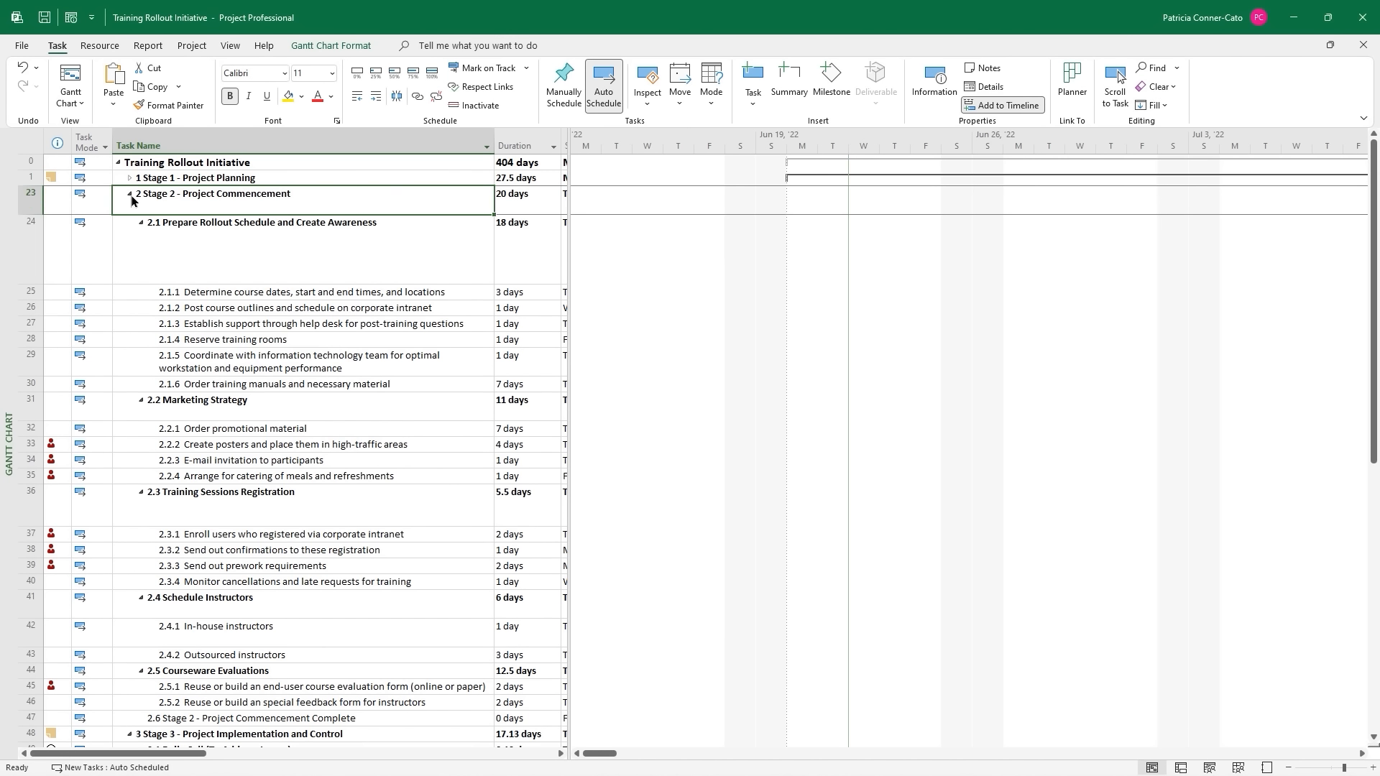
click(130, 210)
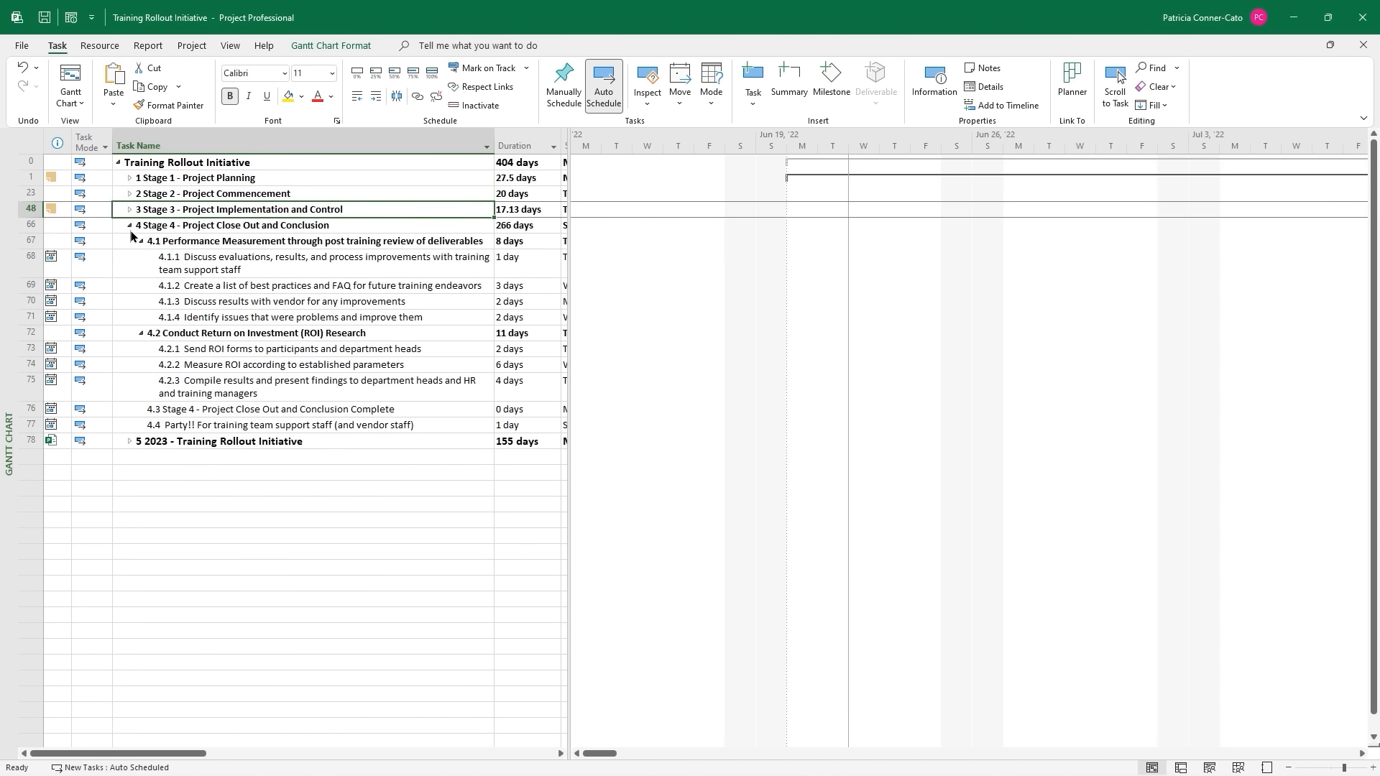
click(129, 442)
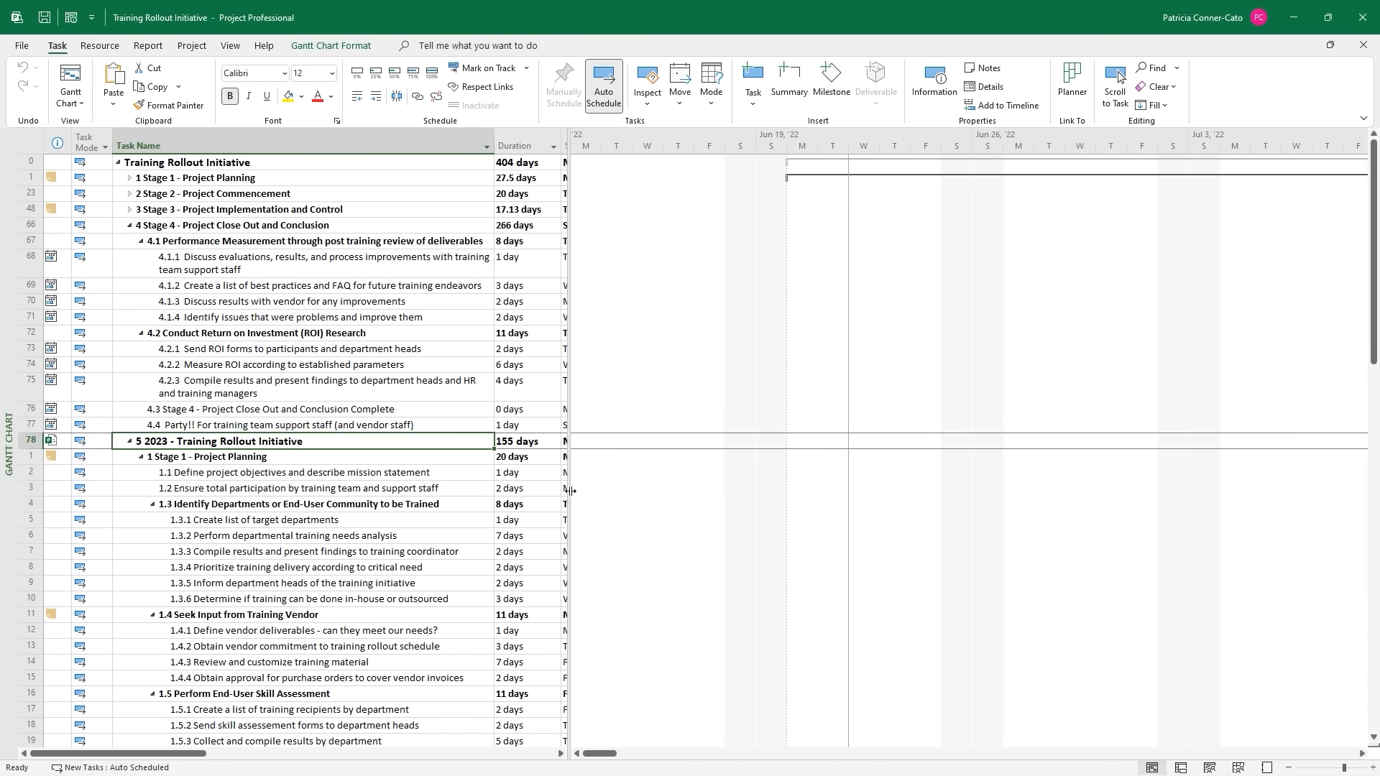
Widen the task table until the full Resource Names column shows, selecting that field for the 2023 subproject's task 1.1.
drag(570, 486, 915, 456)
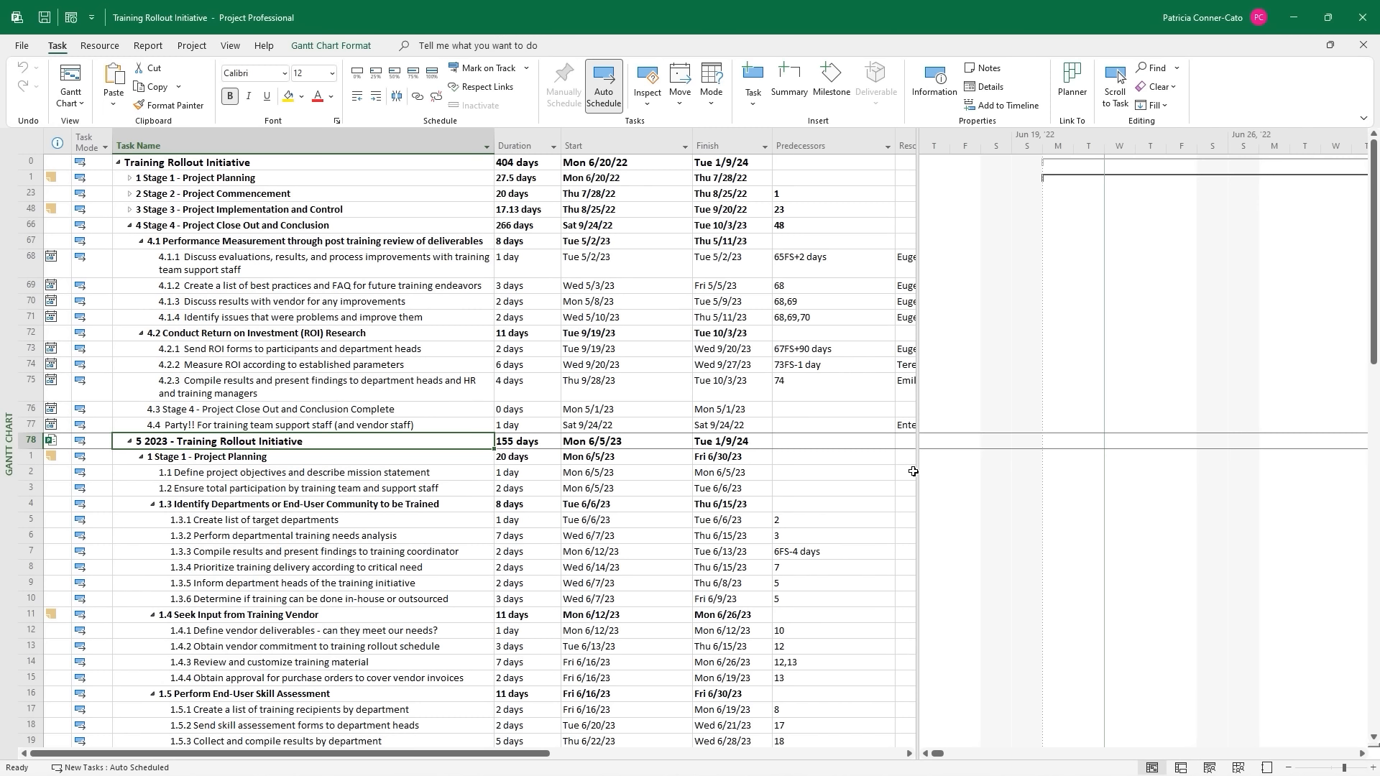
double_click(919, 472)
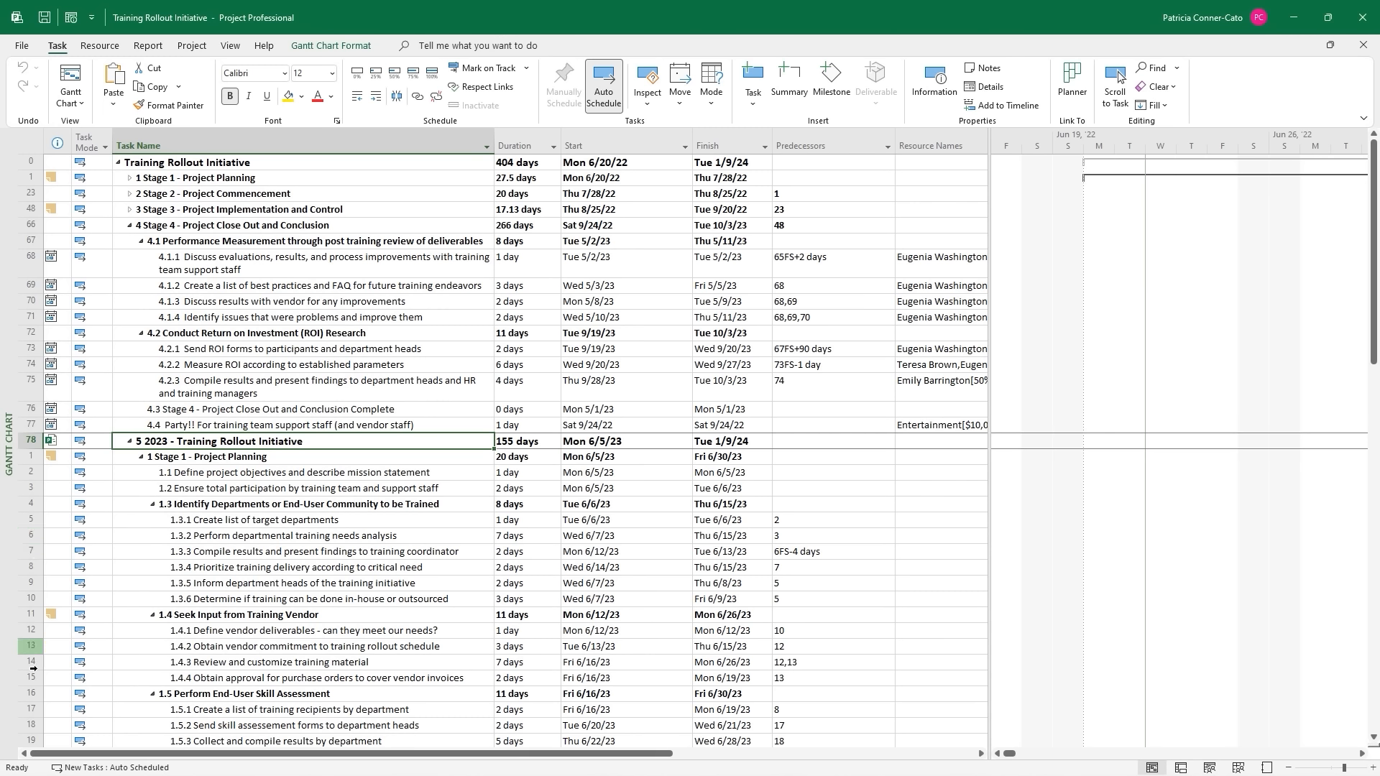
click(368, 474)
click(935, 473)
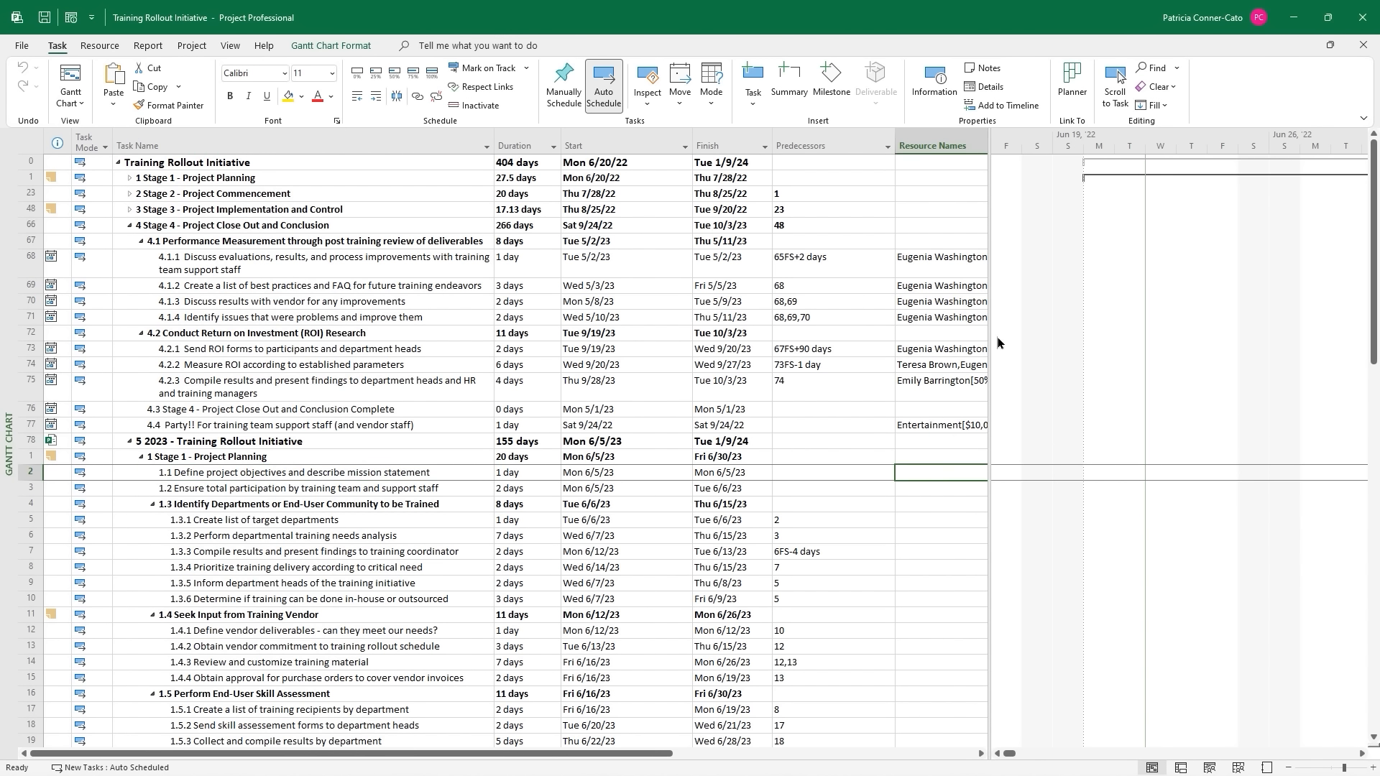
drag(990, 350, 1348, 466)
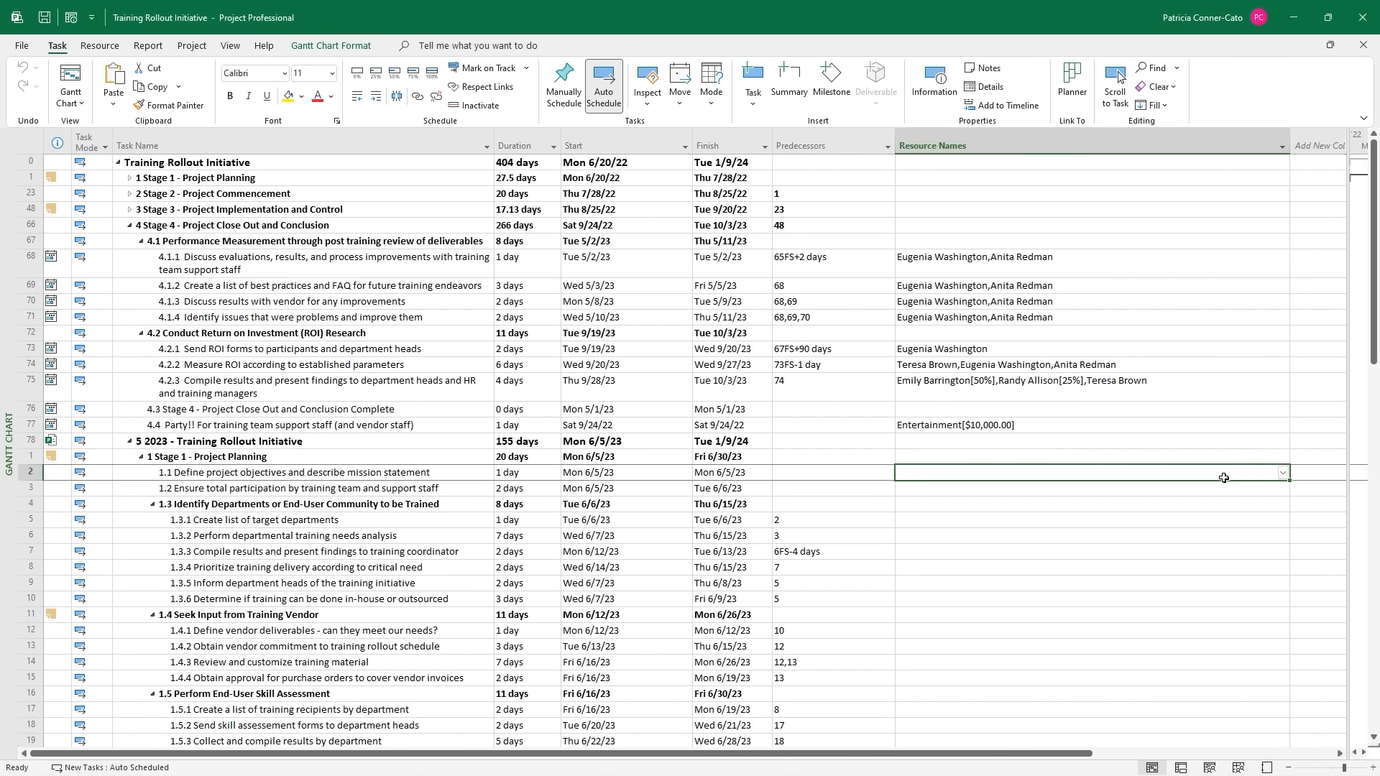
Assign the 50% resource used on the main project's task 1.1 to the 2023 subproject's task 1.1, and close the Training Rollout Initiative window.
click(1283, 473)
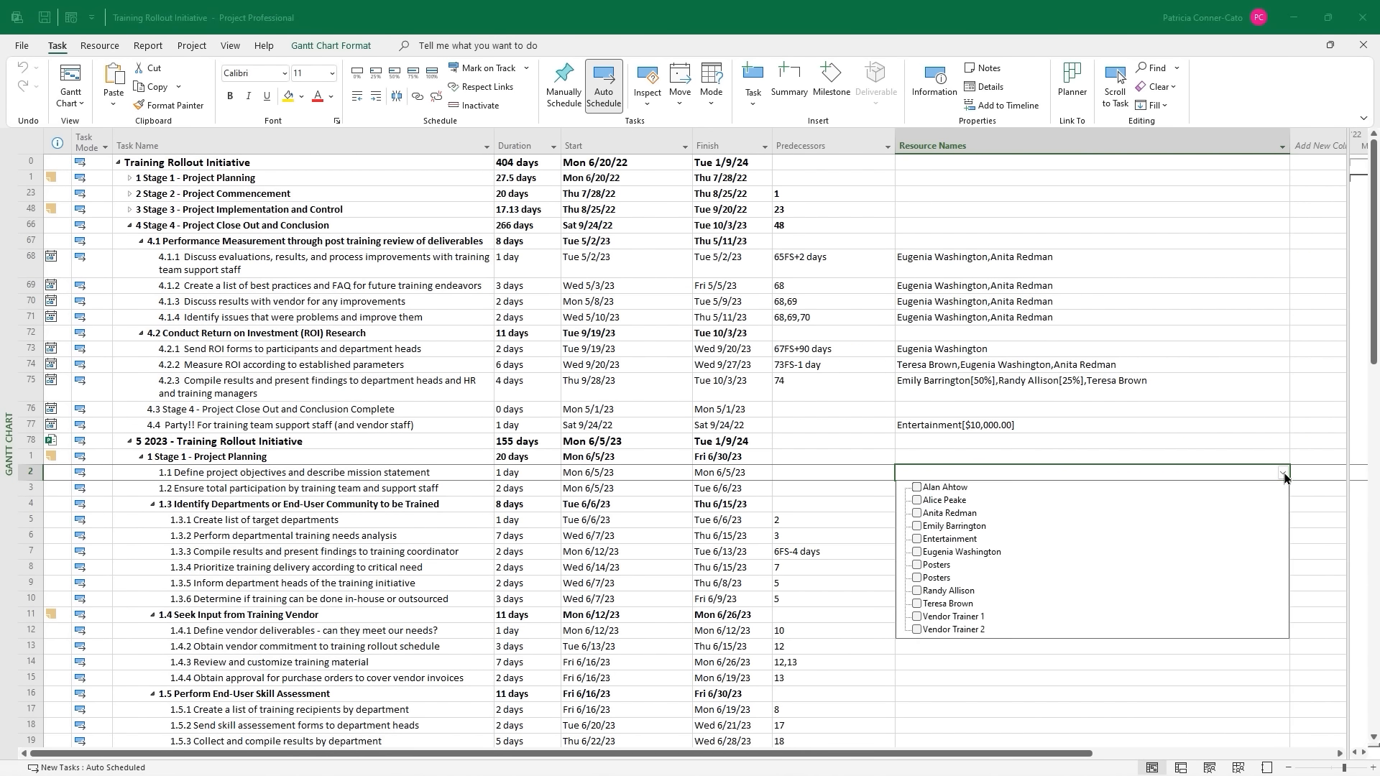
click(917, 526)
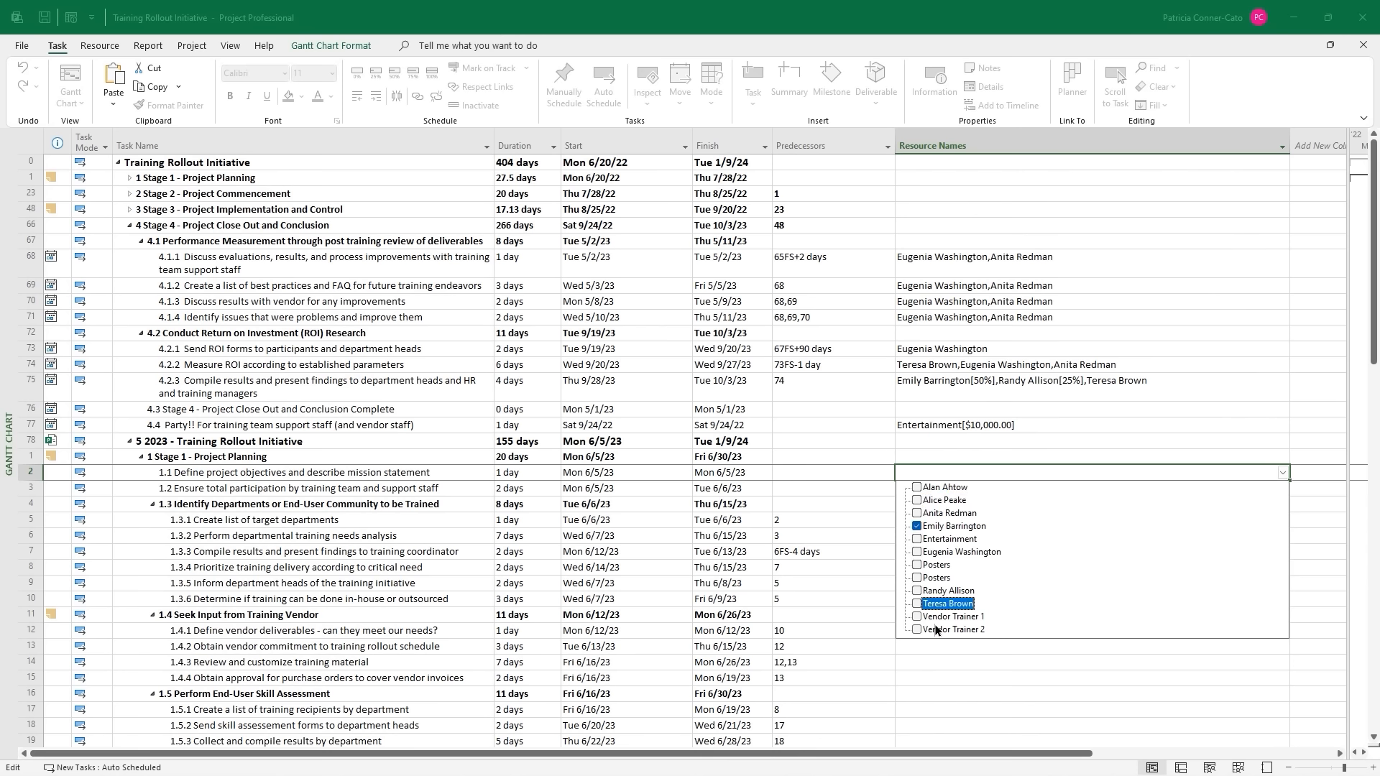
click(887, 681)
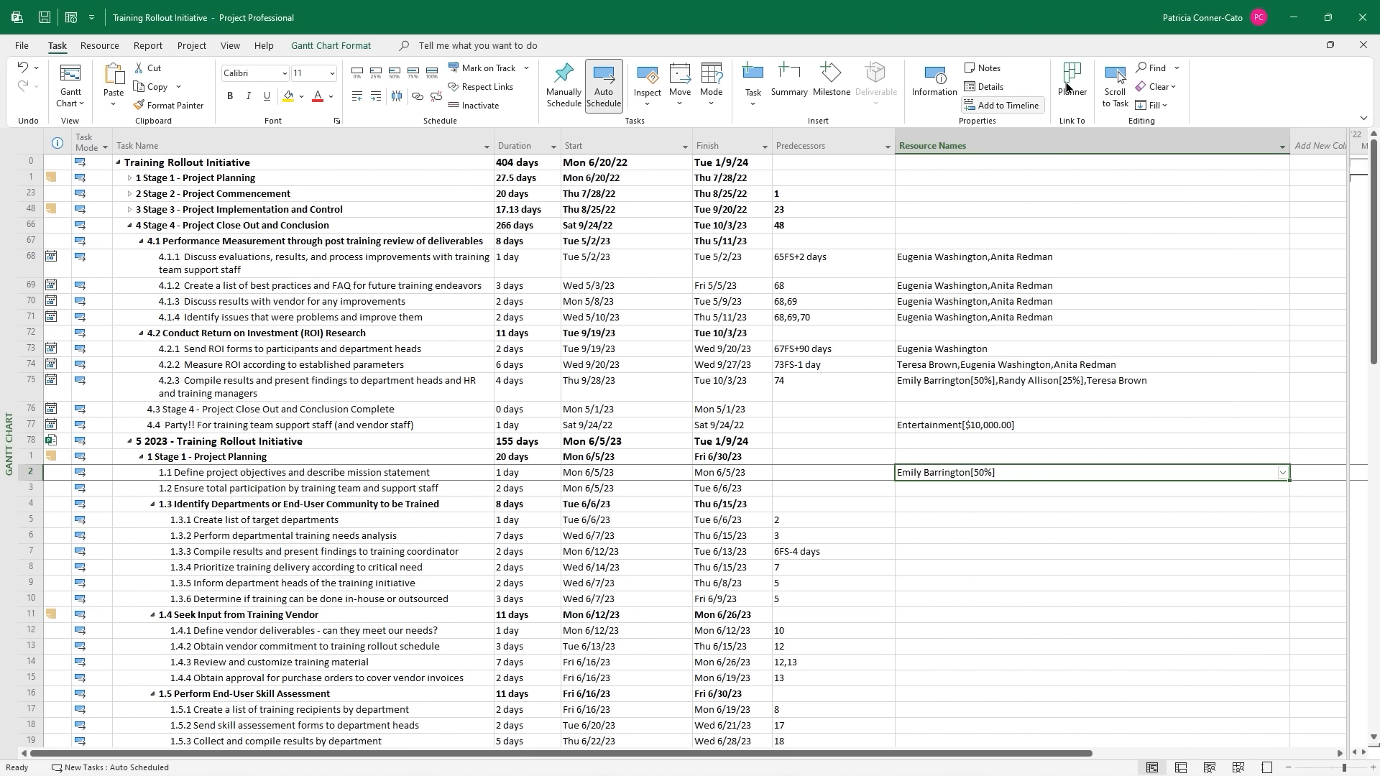
click(1371, 46)
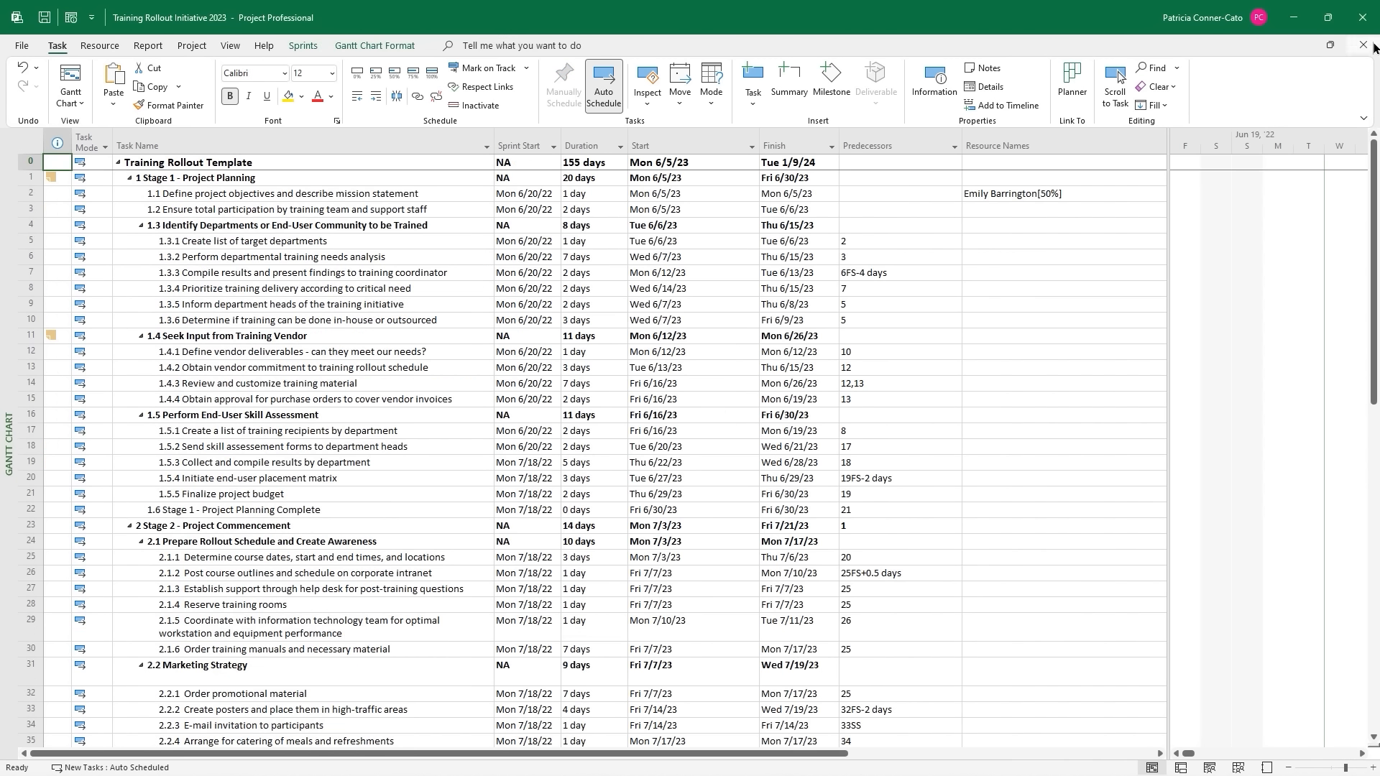